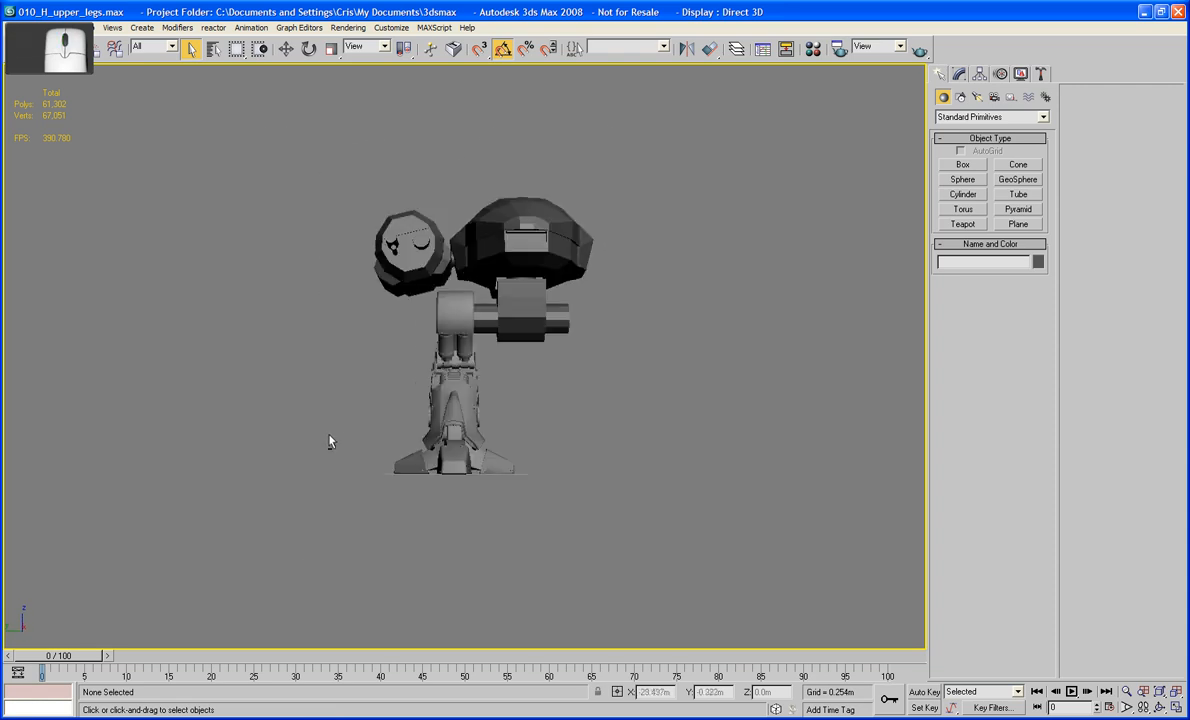
Clone all nine parts of the existing leg as one copy, positioned on the opposite side of the hips
drag(446, 557, 395, 323)
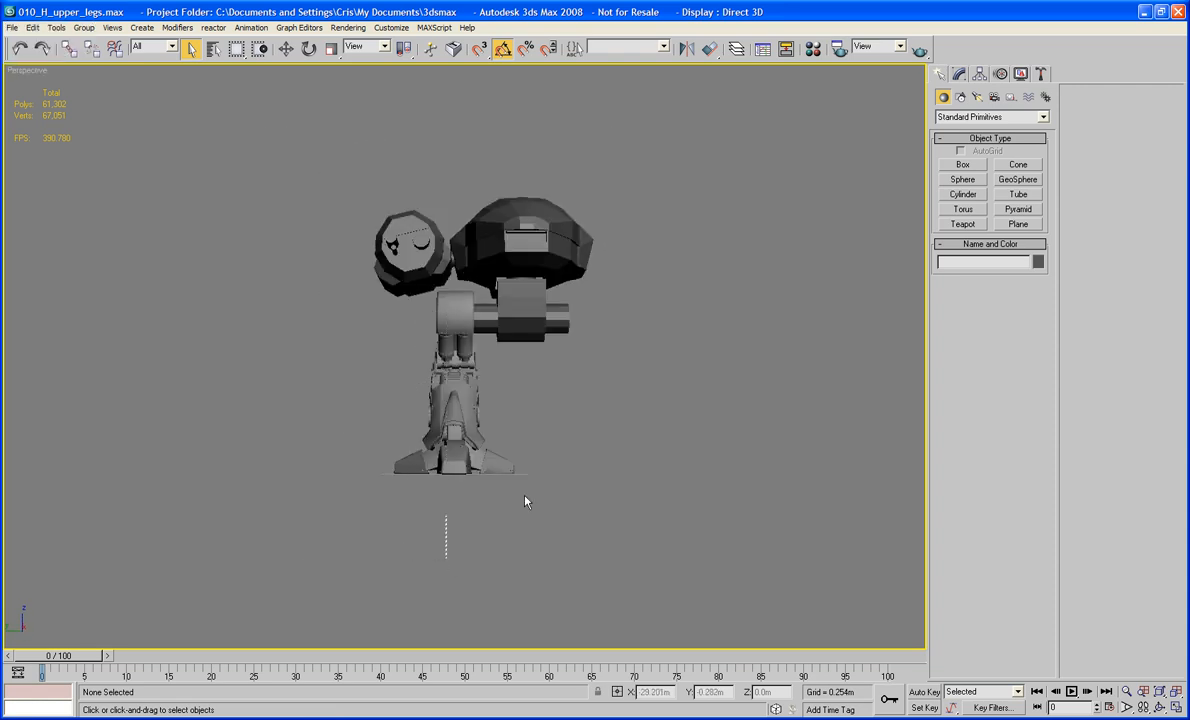
drag(586, 515, 380, 409)
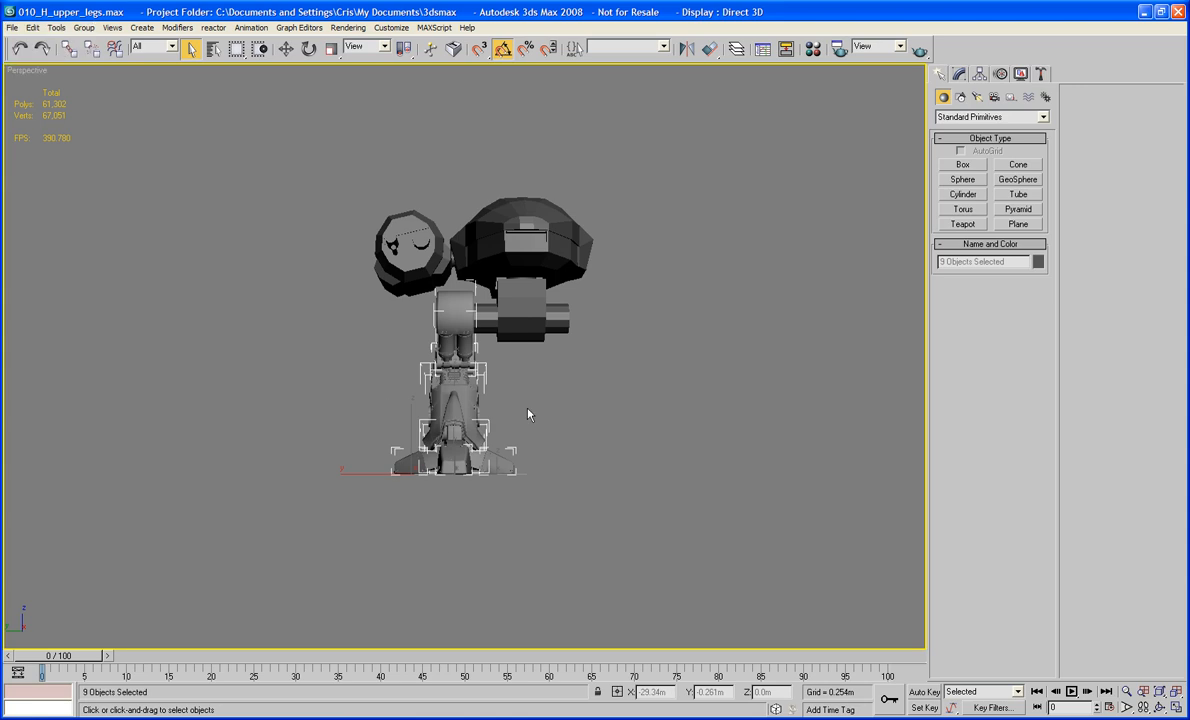
middle_drag(531, 412, 360, 435)
key(f)
key(z)
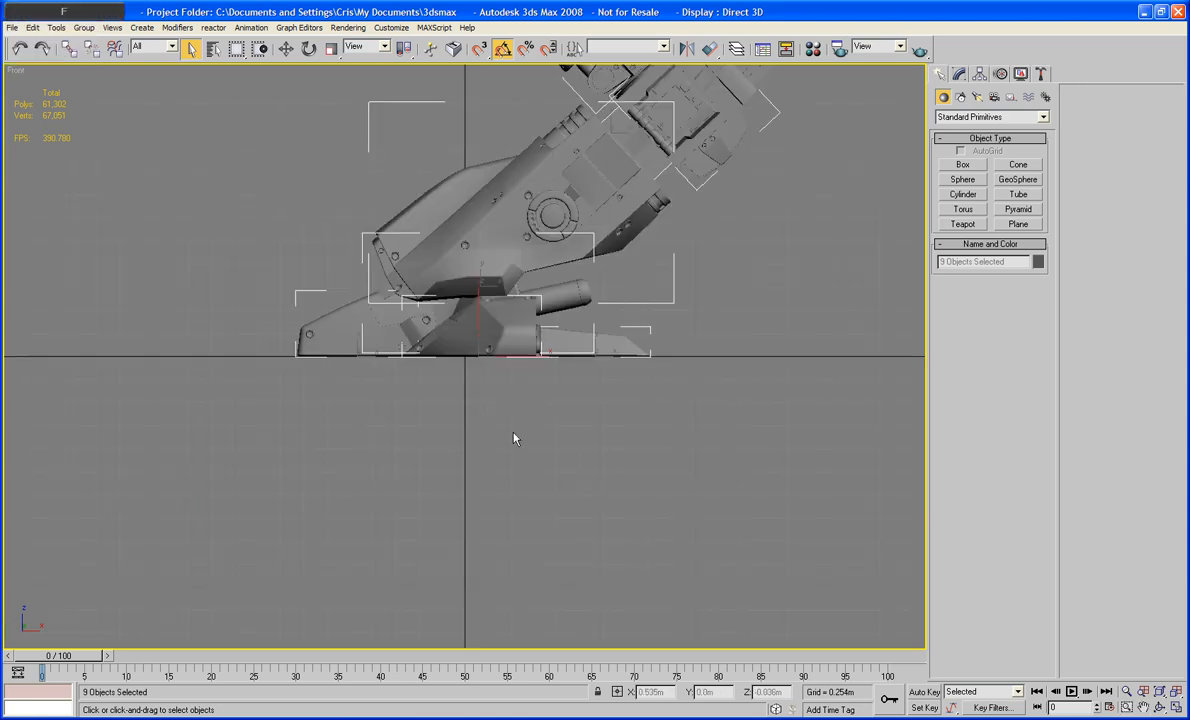
key(F3)
key(l)
scroll(500, 400, down, 3)
mouse_move(456, 374)
middle_down()
mouse_move(385, 226)
mouse_move(385, 290)
middle_up()
click(286, 48)
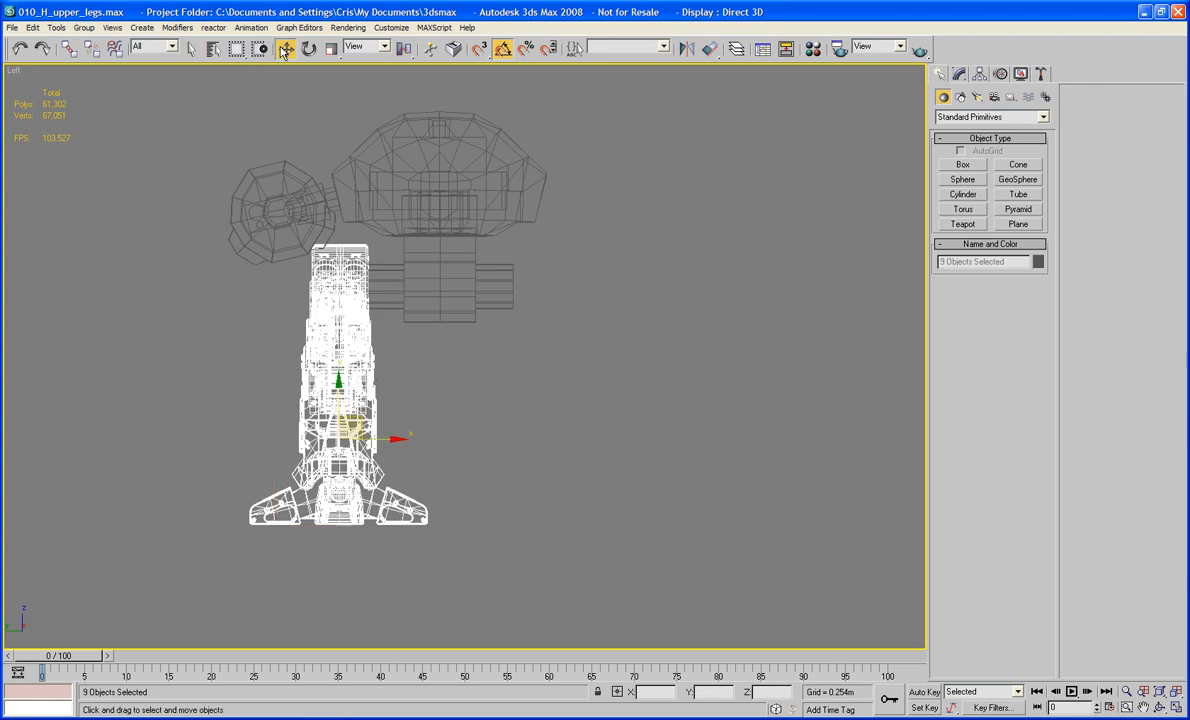
shift+drag(393, 459, 595, 455)
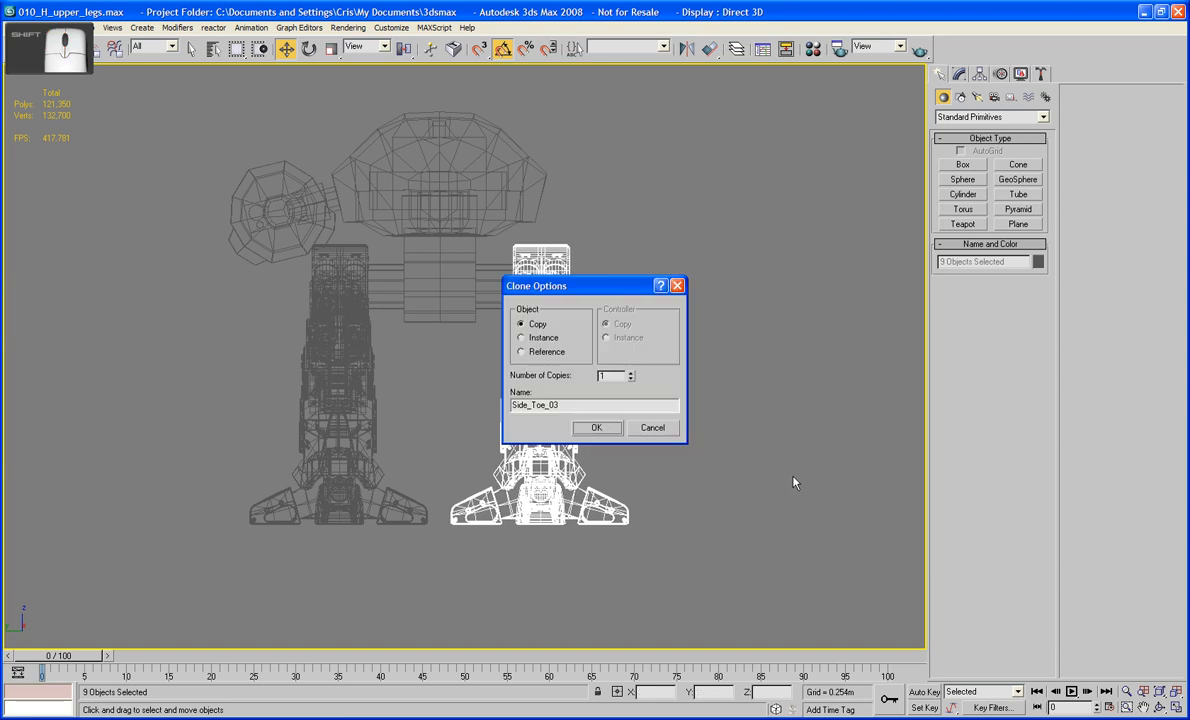
click(597, 430)
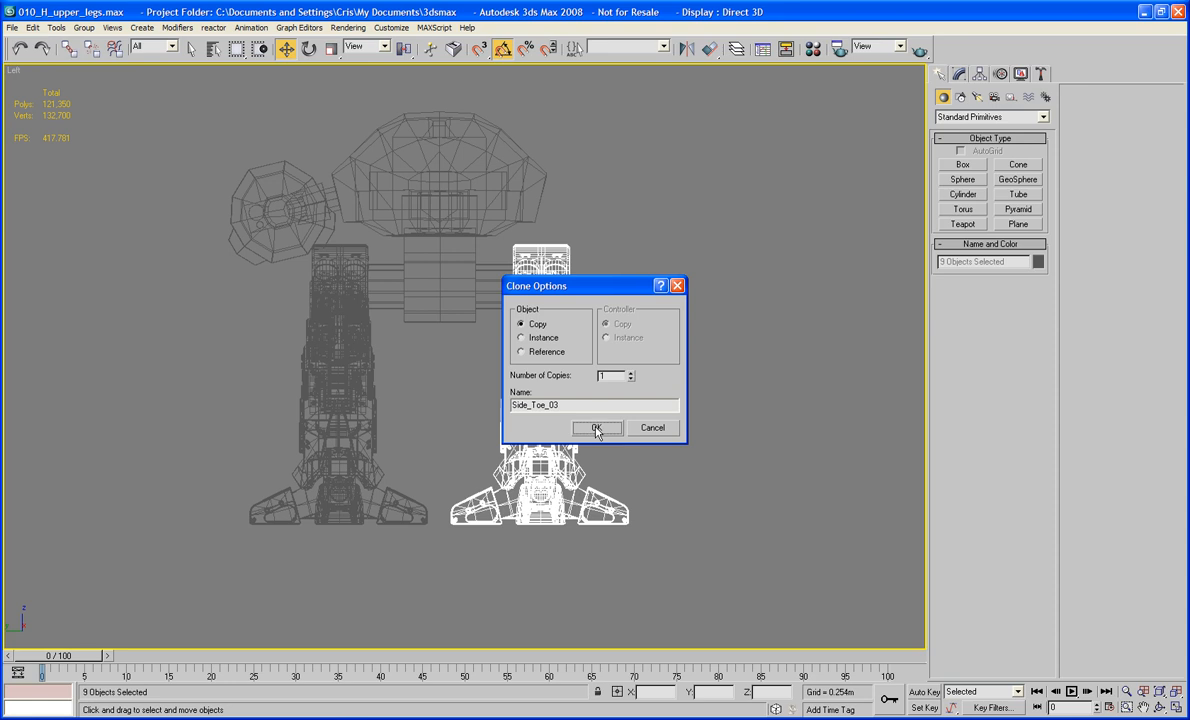
click(723, 364)
Rotate the copied leg's upper-leg part using the Local reference coordinate system
key(p)
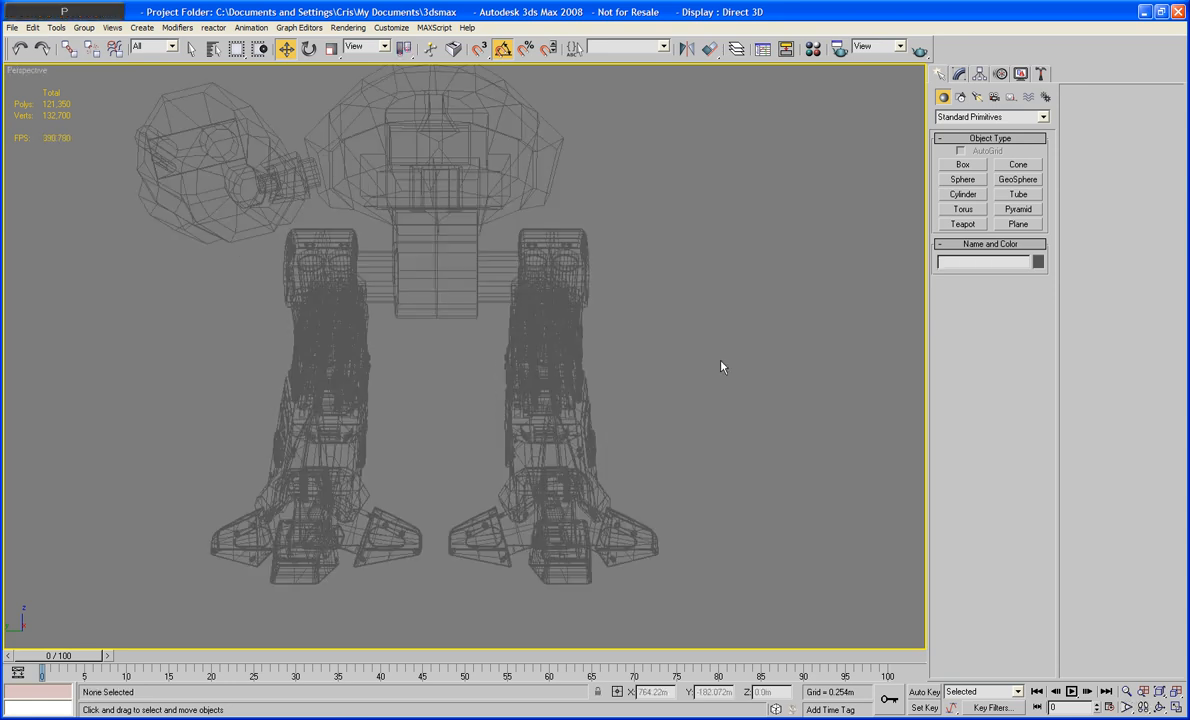
key(F3)
mouse_move(712, 340)
alt+middle_down()
mouse_move(640, 380)
mouse_move(644, 312)
alt+middle_up()
click(585, 305)
click(309, 48)
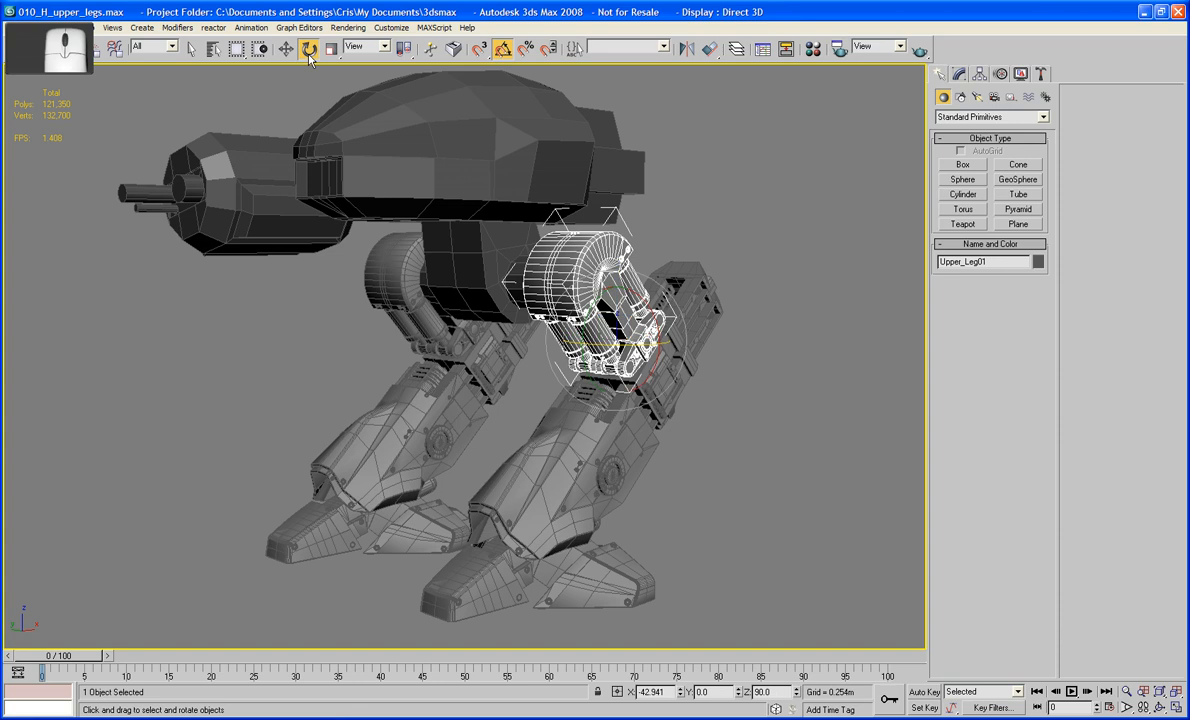
click(367, 46)
click(358, 95)
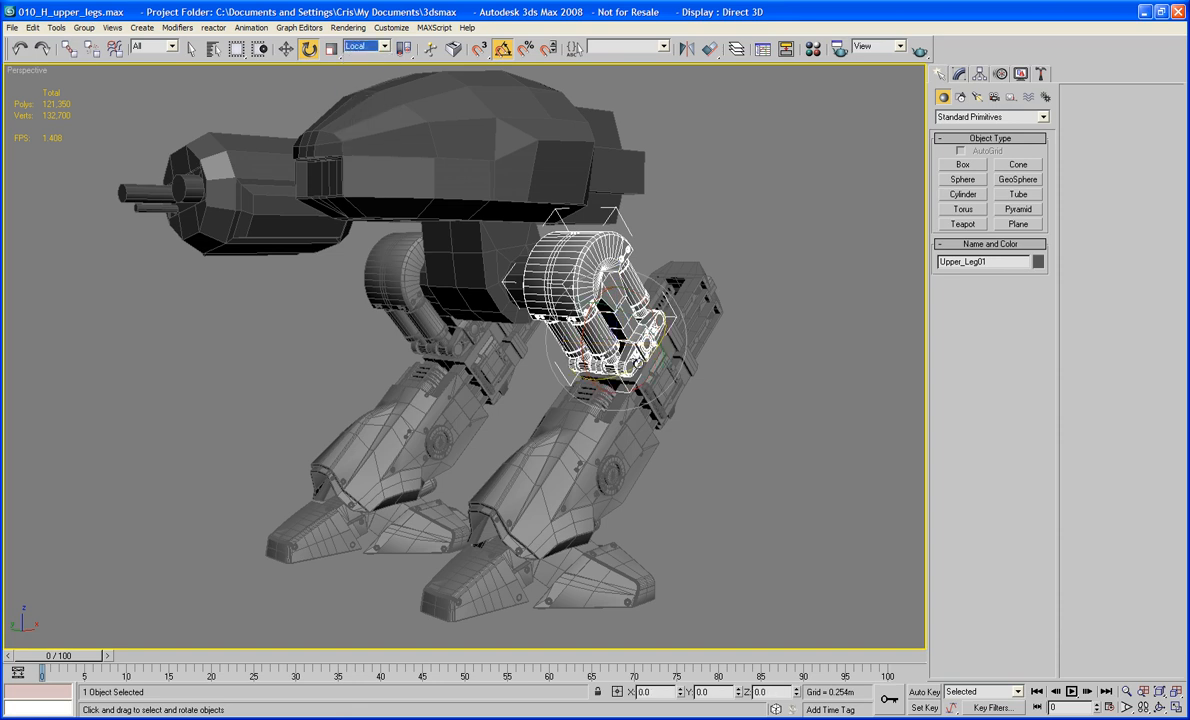
key(a)
drag(638, 363, 742, 292)
click(789, 424)
Create a new layer containing all nine parts of the copied leg
alt+middle_drag(688, 436, 531, 446)
scroll(749, 420, up, 5)
scroll(678, 387, down, 5)
scroll(471, 429, down, 5)
middle_drag(592, 417, 524, 406)
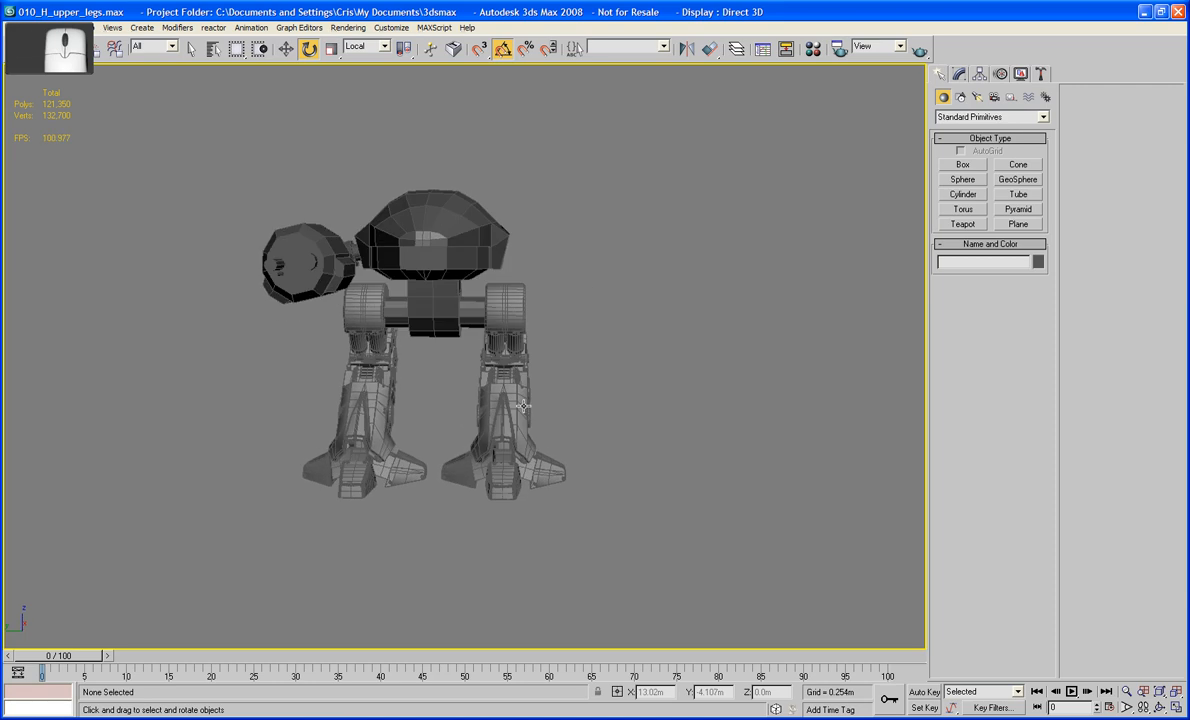
middle_drag(620, 368, 549, 367)
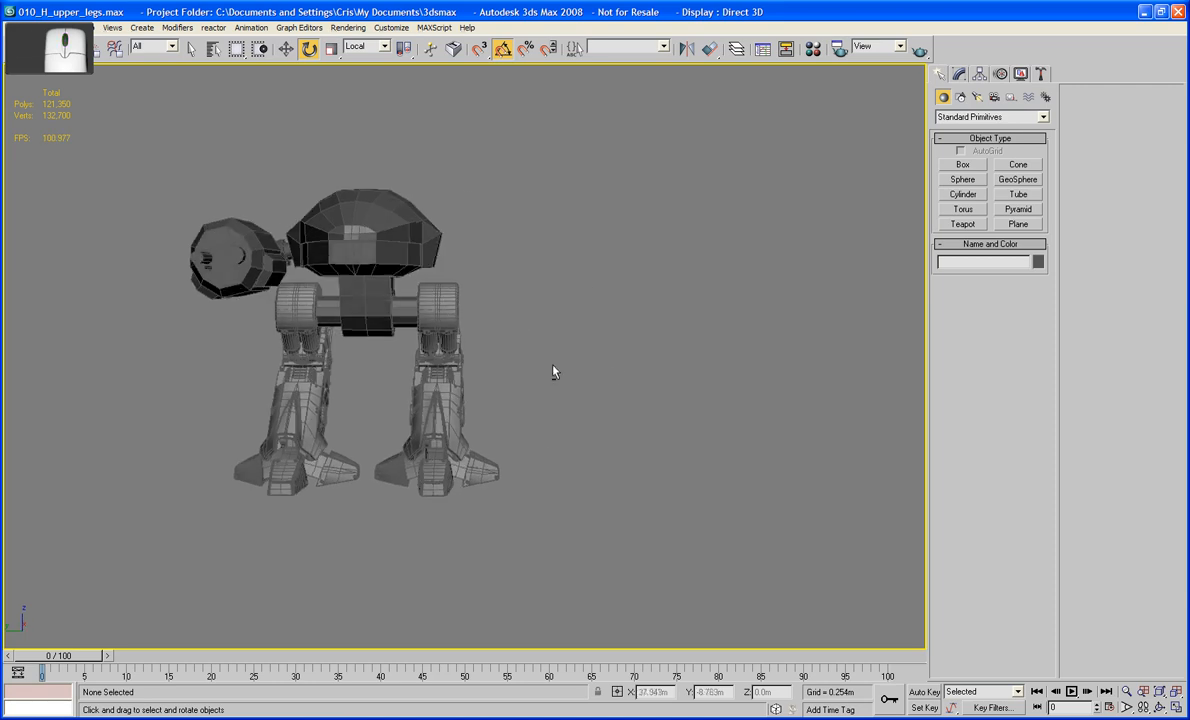
click(739, 49)
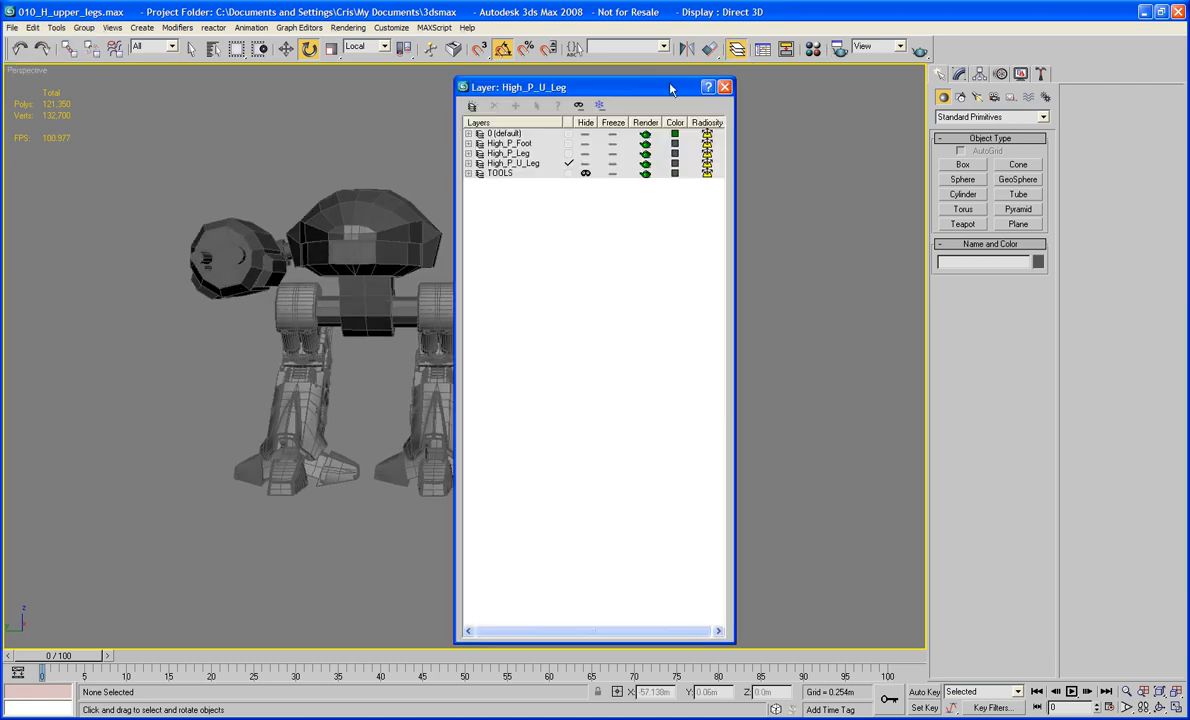
drag(628, 84, 914, 75)
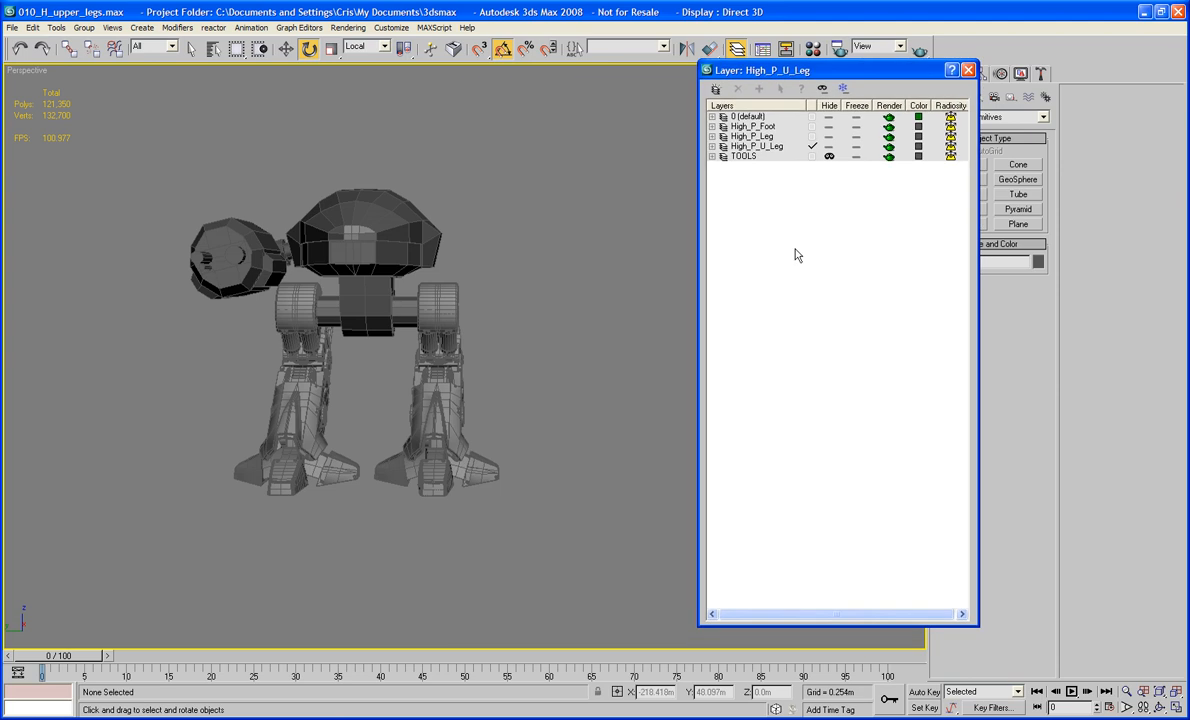
drag(517, 255, 447, 570)
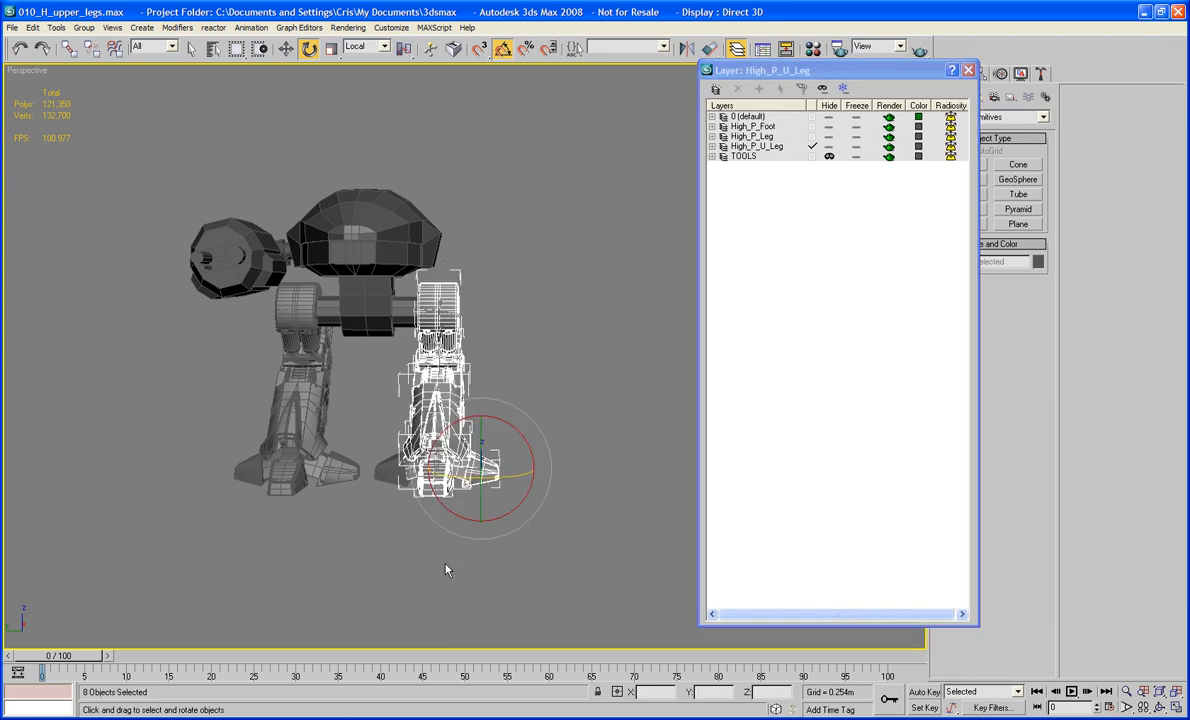
ctrl+click(376, 455)
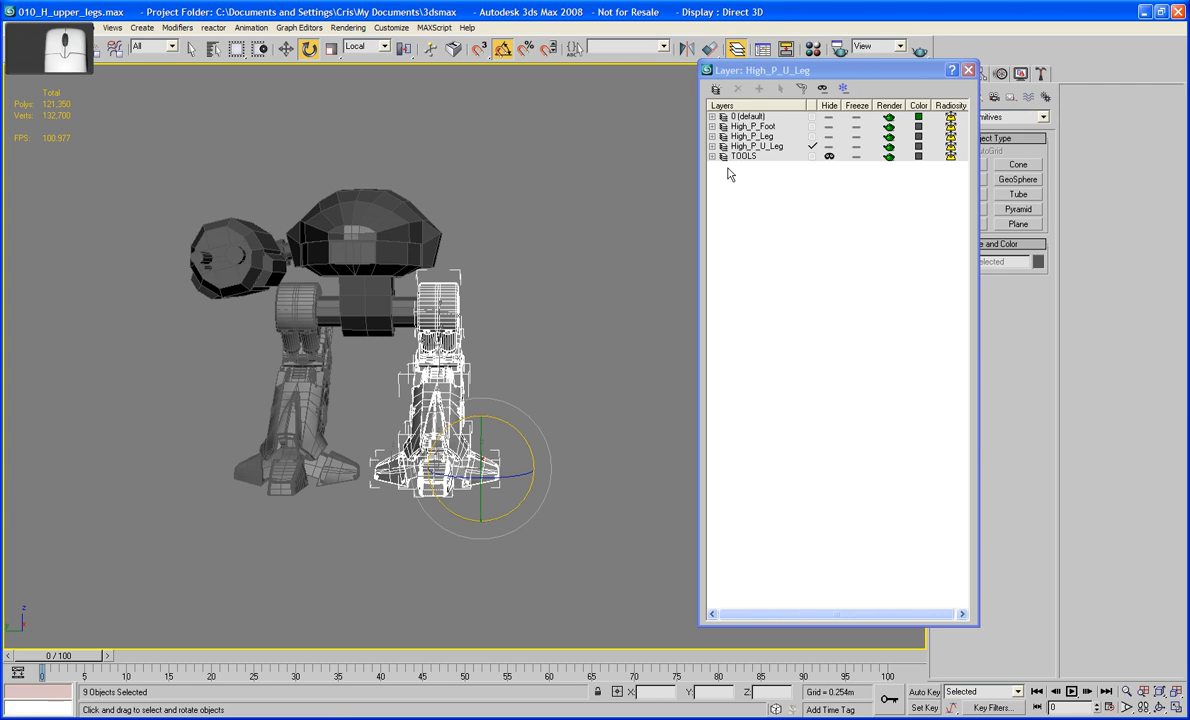
click(715, 90)
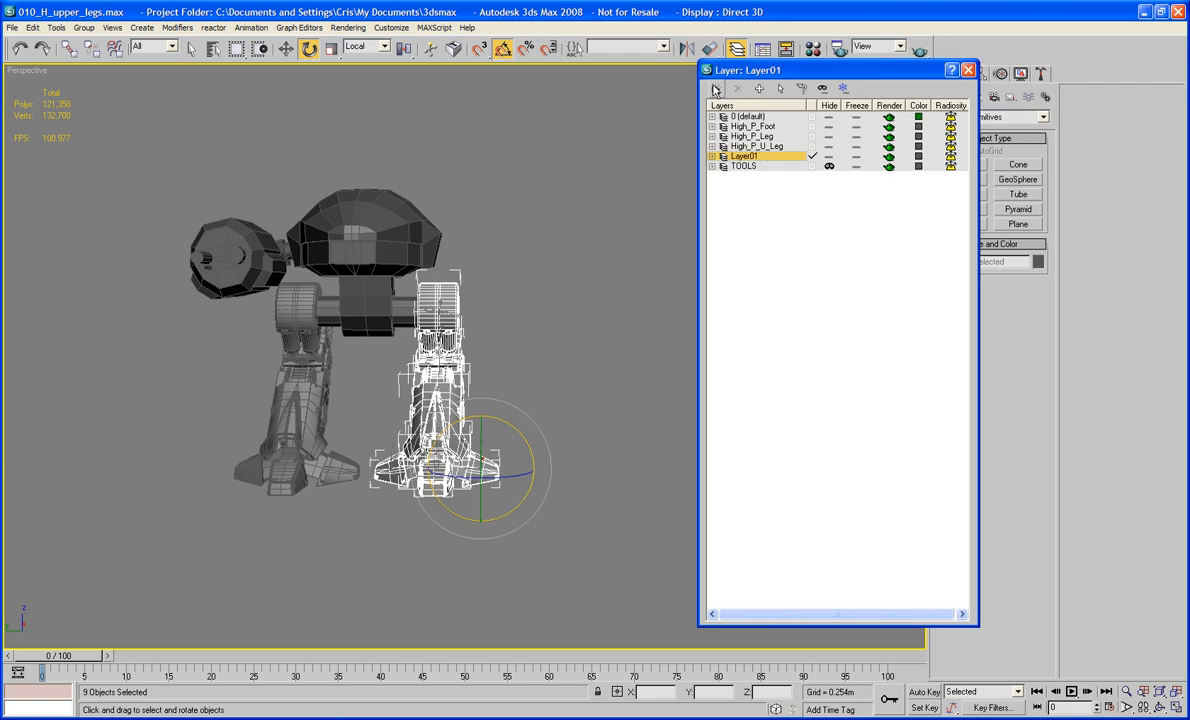
Rename the new layer holding the copied leg as Left_Leg
right_click(770, 157)
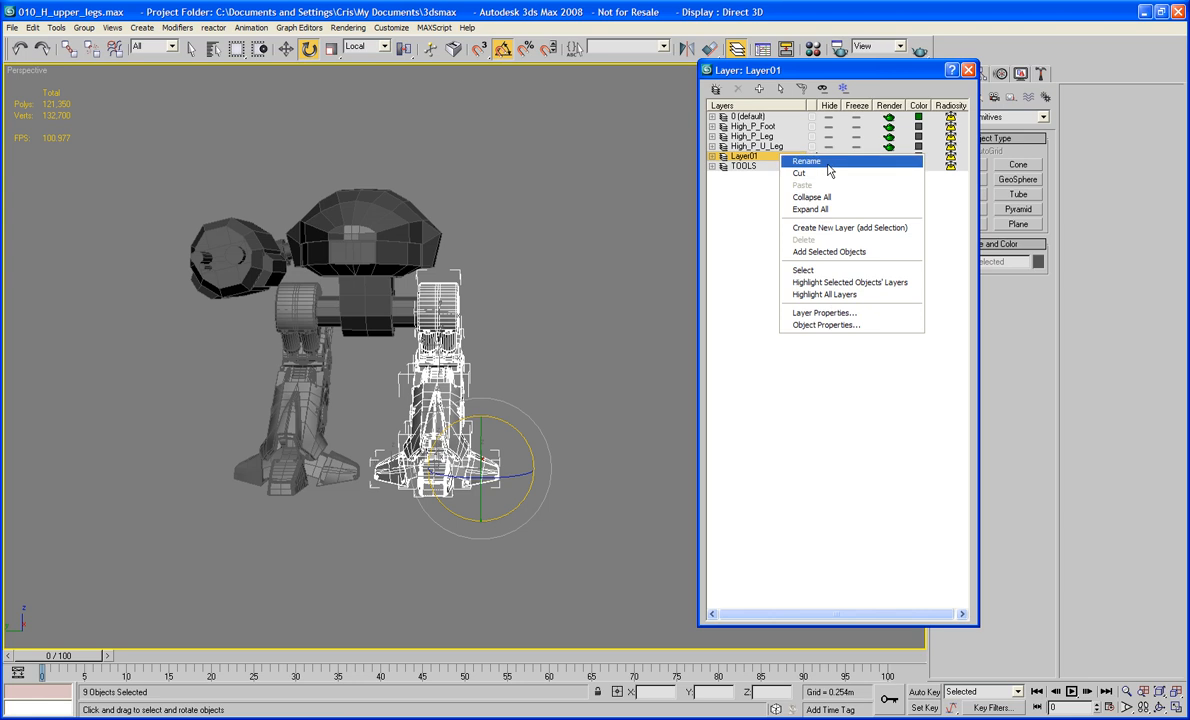
click(765, 159)
text(Left_Leg)
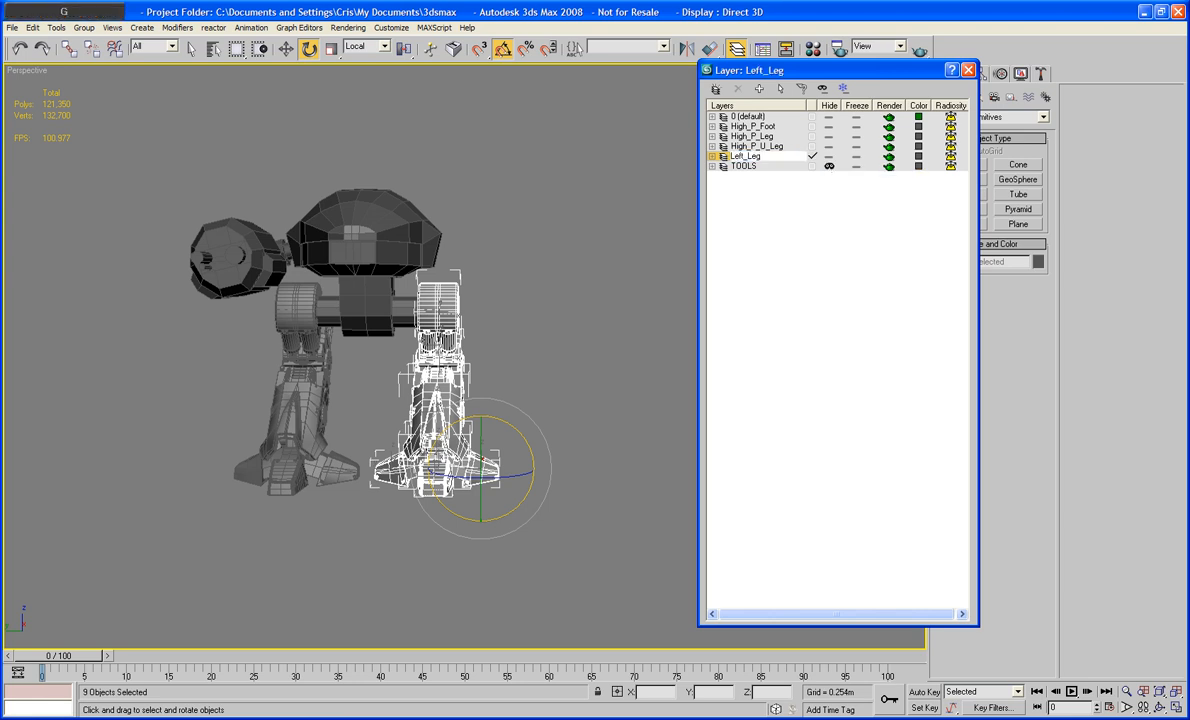
key(Return)
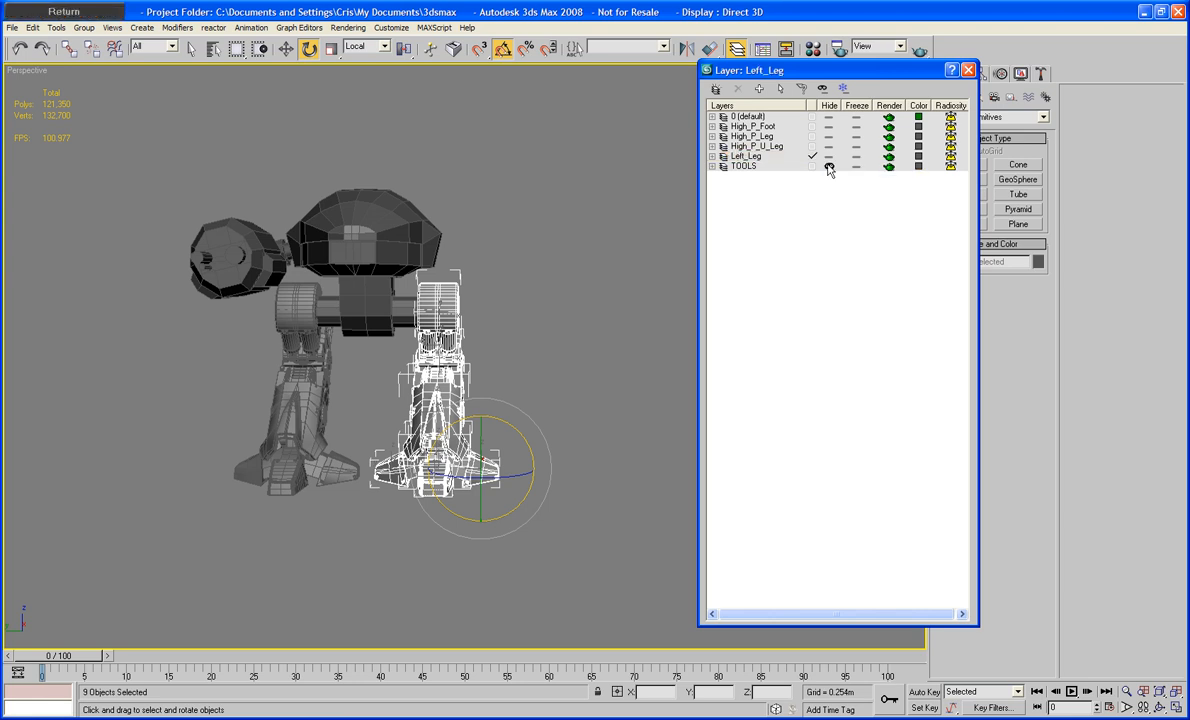
Create another new layer containing all nine parts of the original leg on the gun side
click(300, 543)
drag(323, 584, 226, 382)
ctrl+click(278, 304)
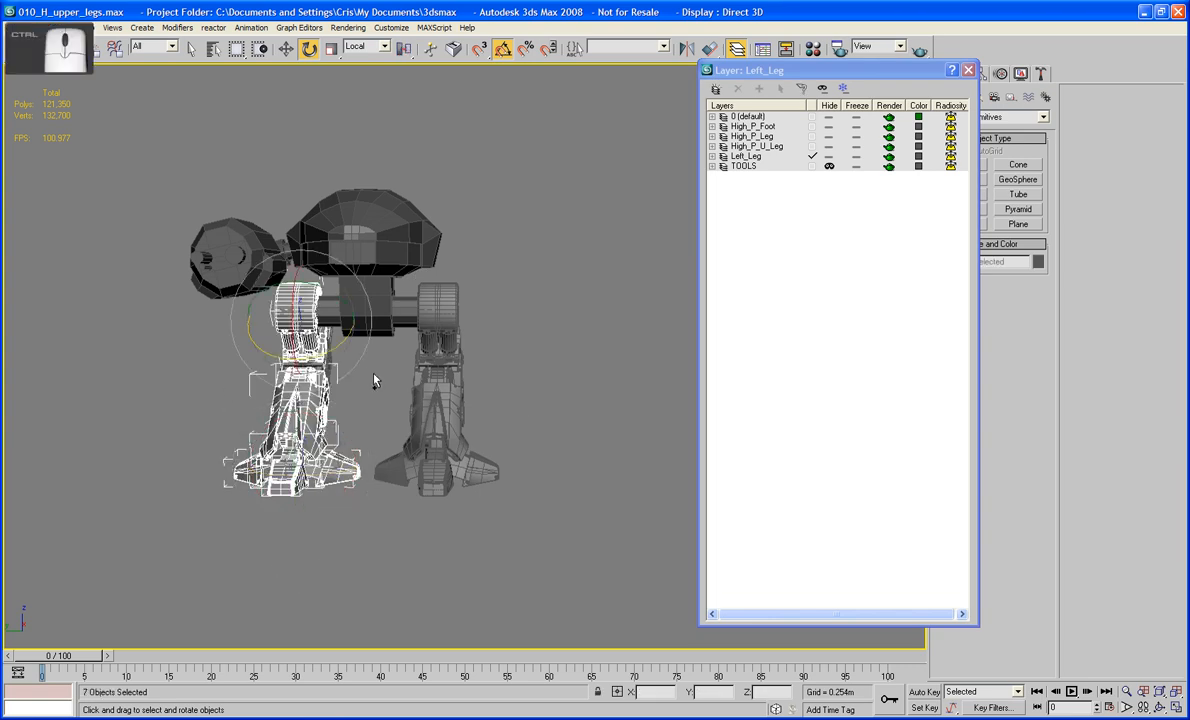
ctrl+click(268, 342)
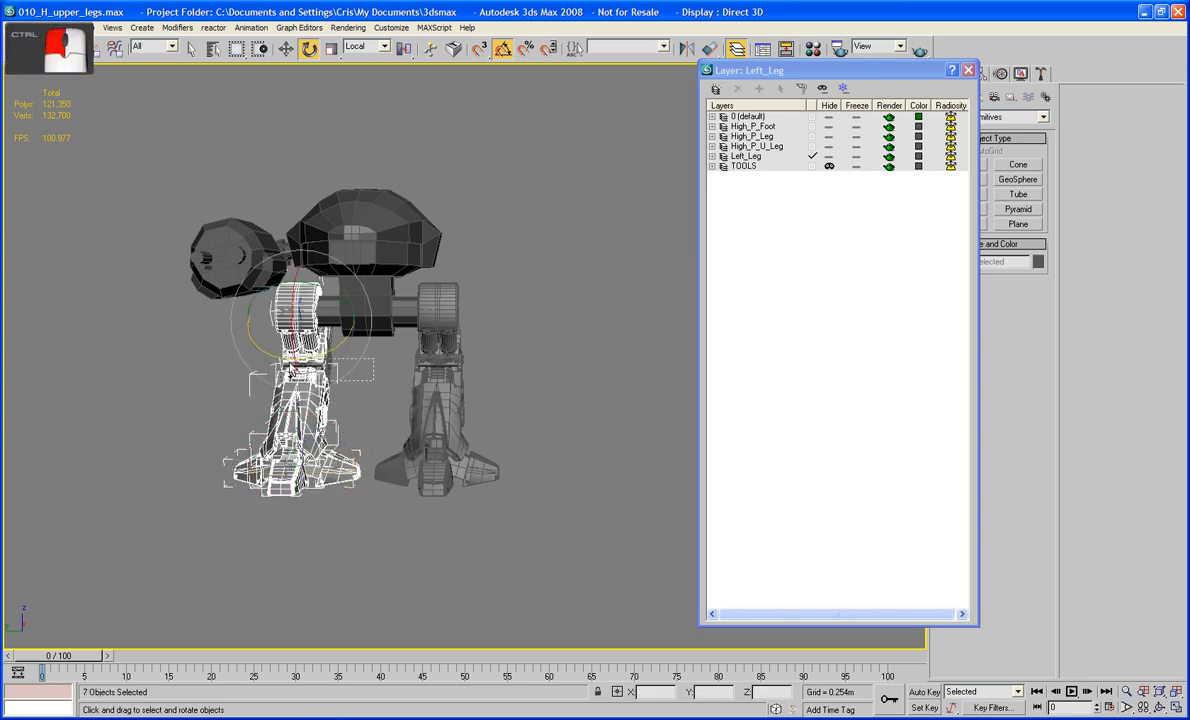
click(716, 90)
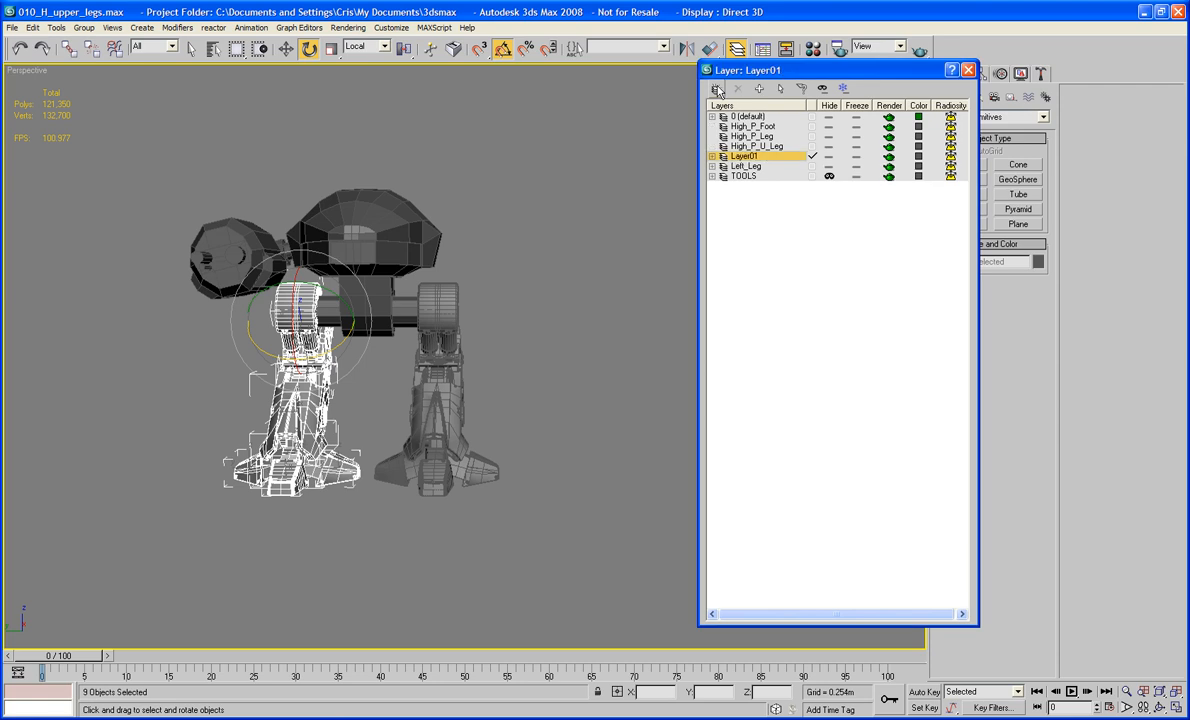
Rename the new layer holding the original leg as Right_Leg
right_click(775, 160)
click(826, 160)
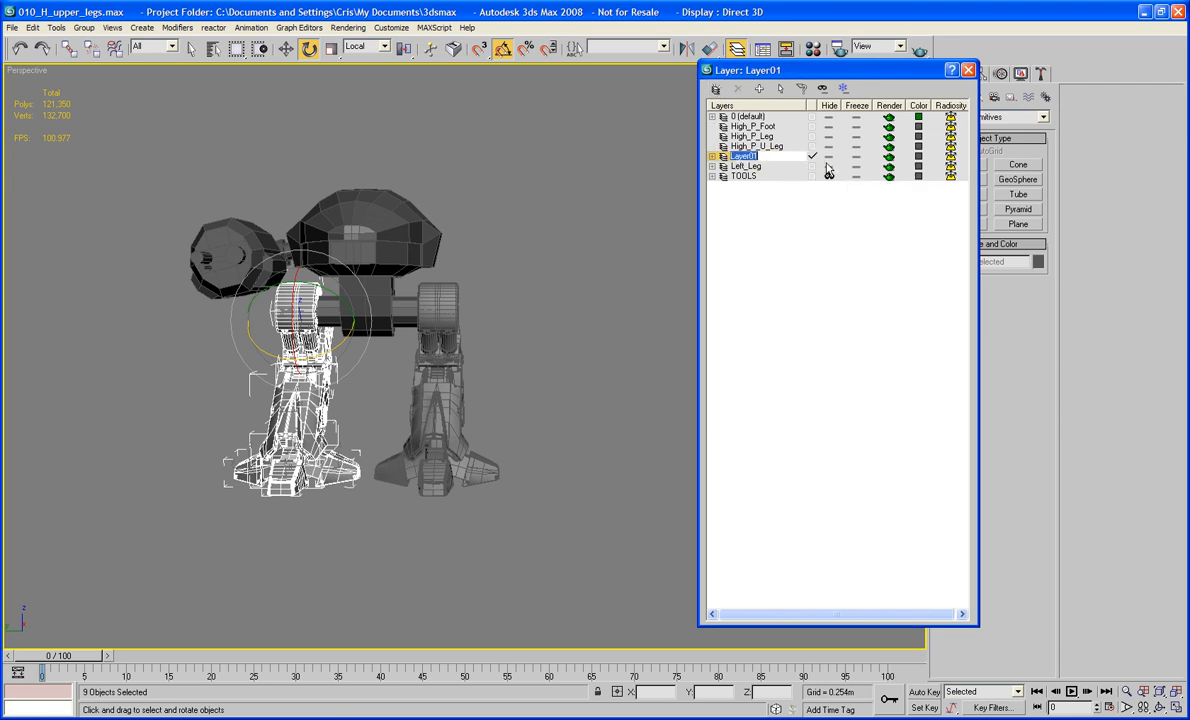
text(Righ)
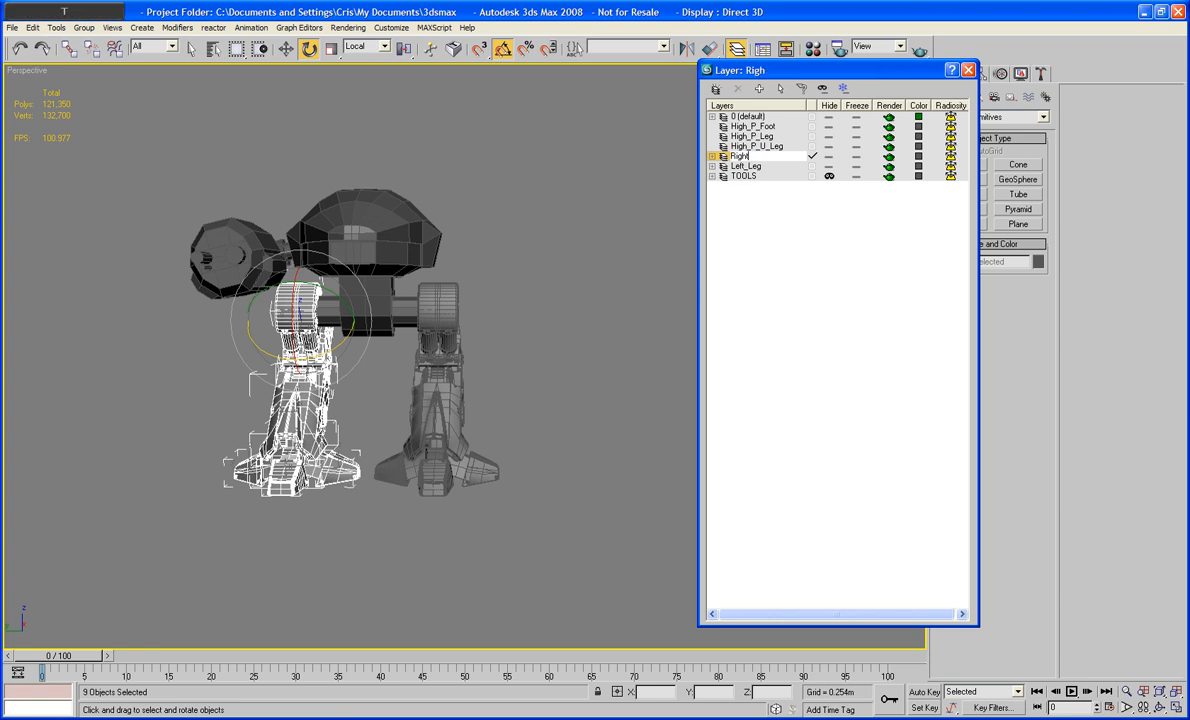
text(t_Leg)
key(Return)
Delete the empty layers High_P_Foot, High_P_Leg and High_P_U_Leg
click(754, 128)
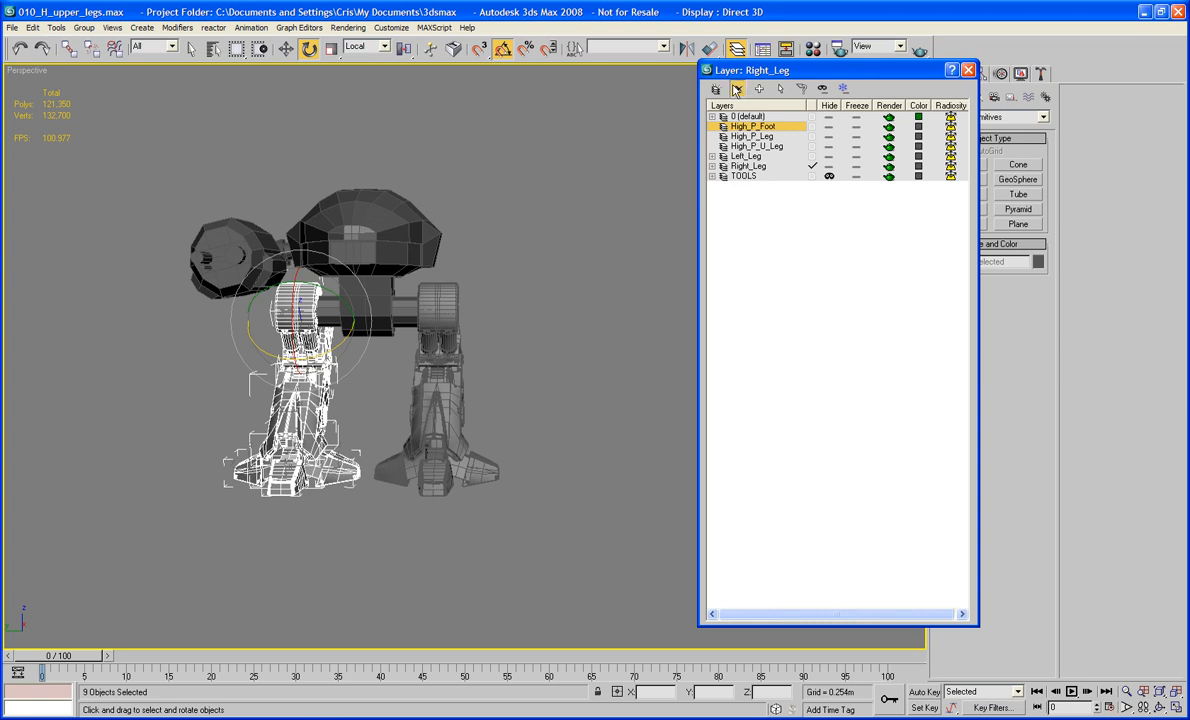
click(736, 90)
click(750, 126)
click(737, 89)
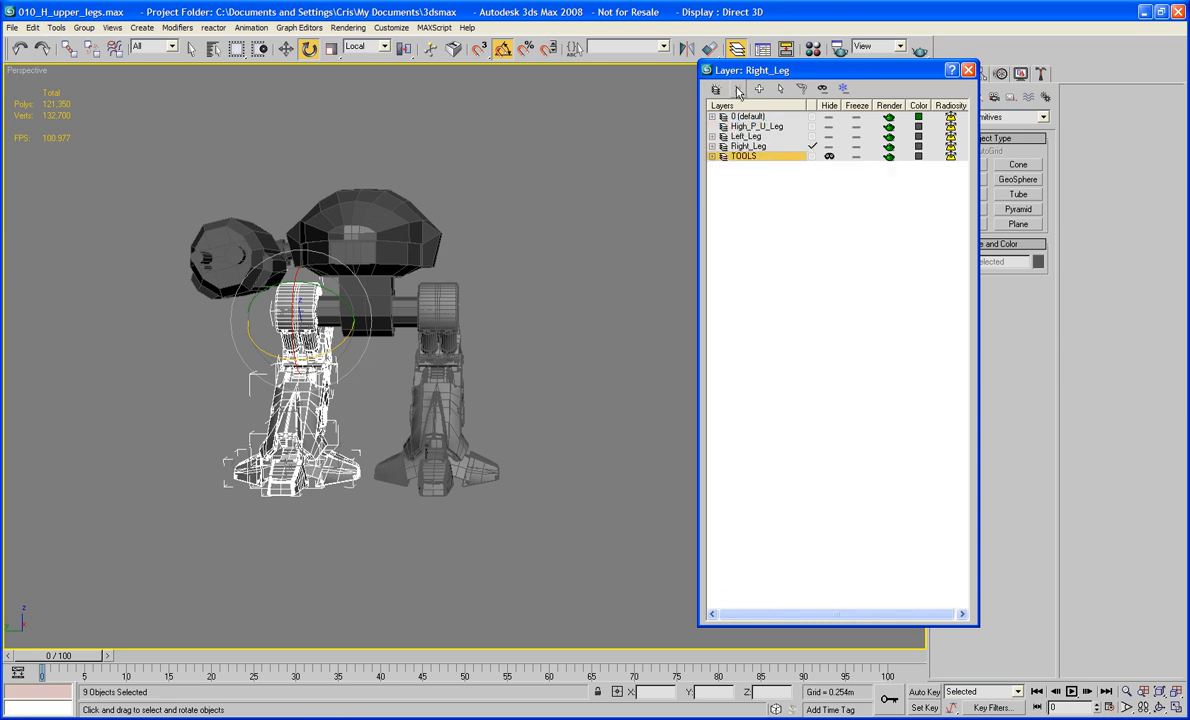
click(752, 126)
click(737, 90)
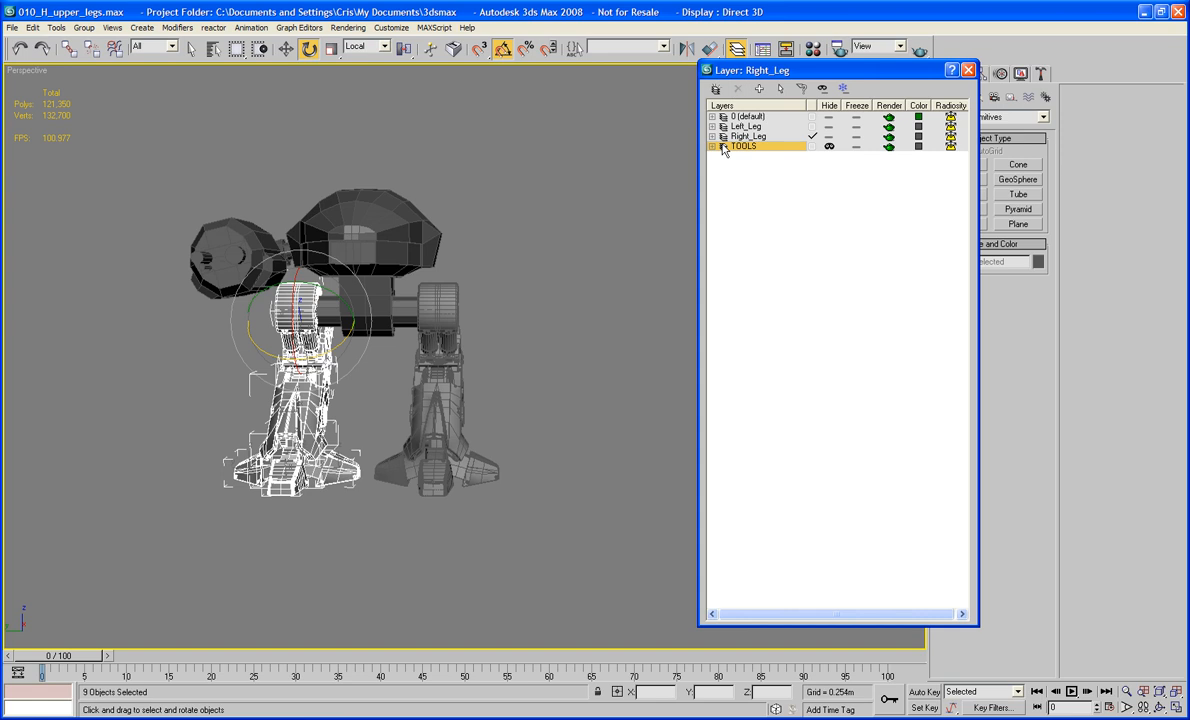
Examine which objects the Left_Leg, Right_Leg, 0 (default) and TOOLS layers contain
click(712, 126)
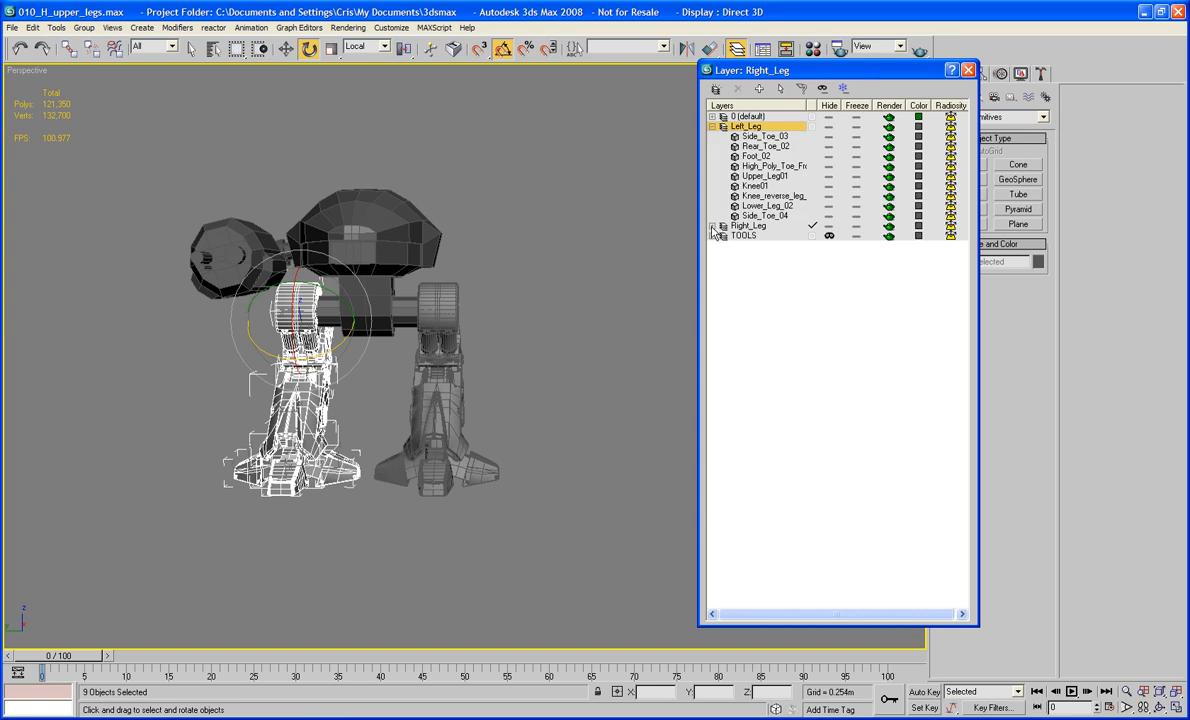
click(712, 226)
click(712, 226)
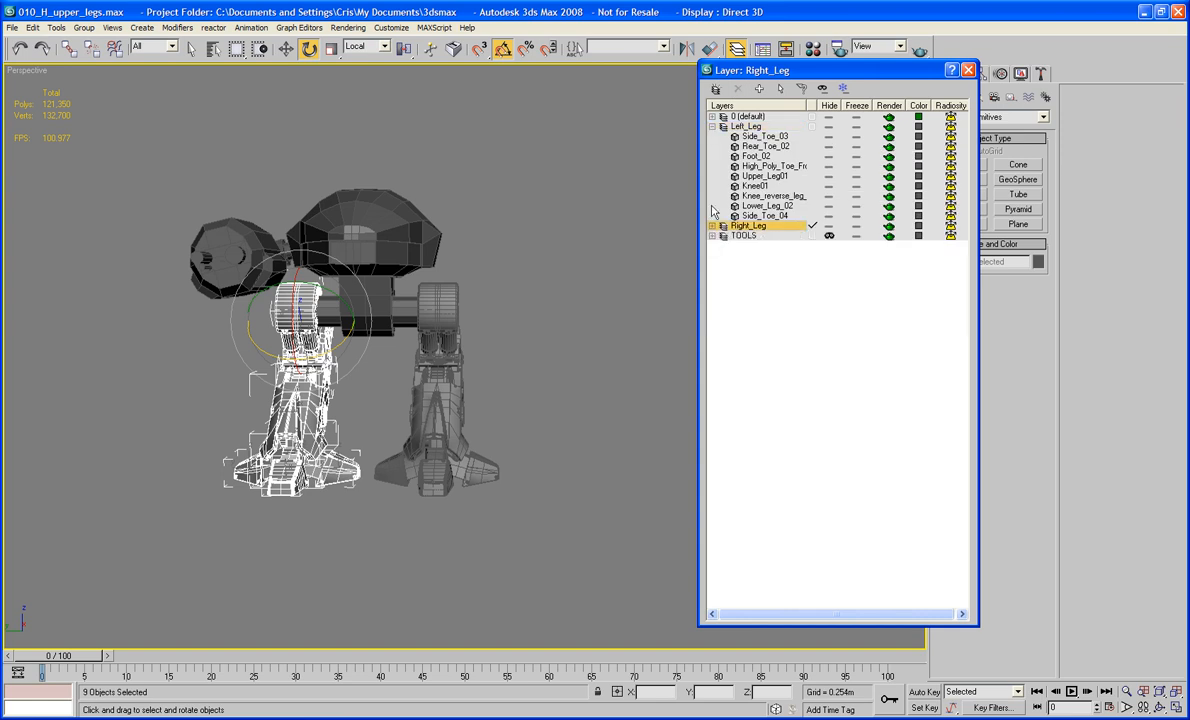
click(712, 126)
click(712, 116)
click(712, 116)
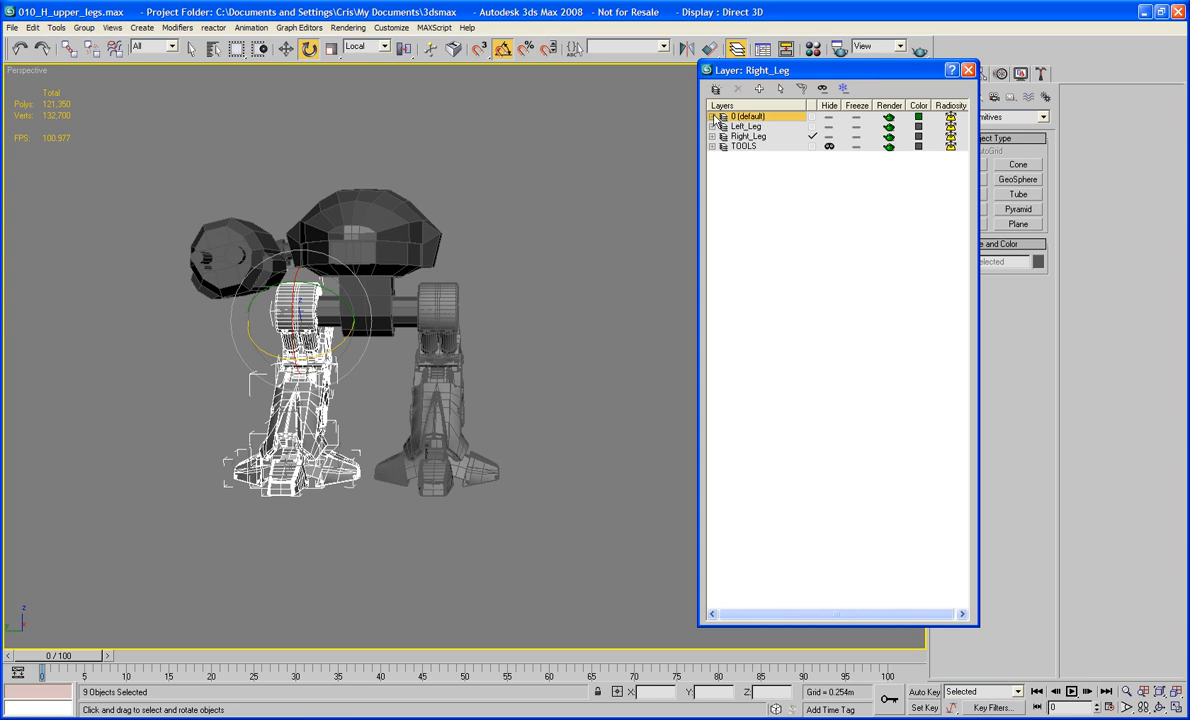
click(712, 147)
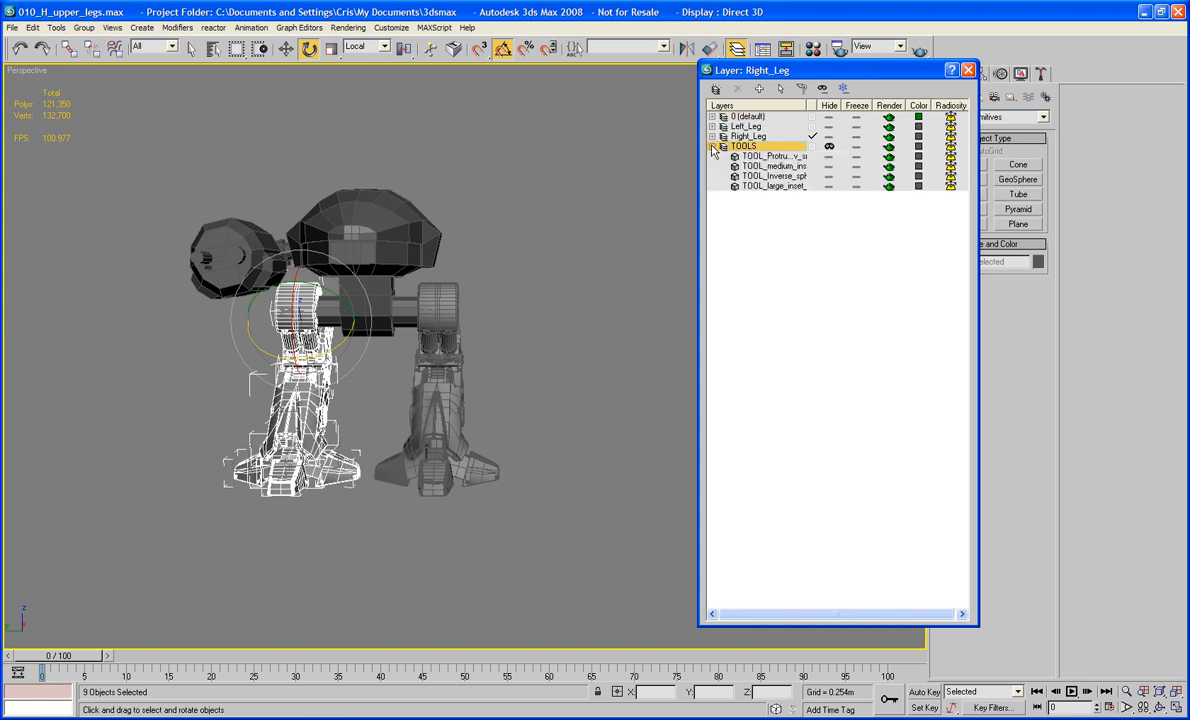
click(712, 147)
Deselect everything, frame the whole robot in the Left view and close the layer manager
click(609, 205)
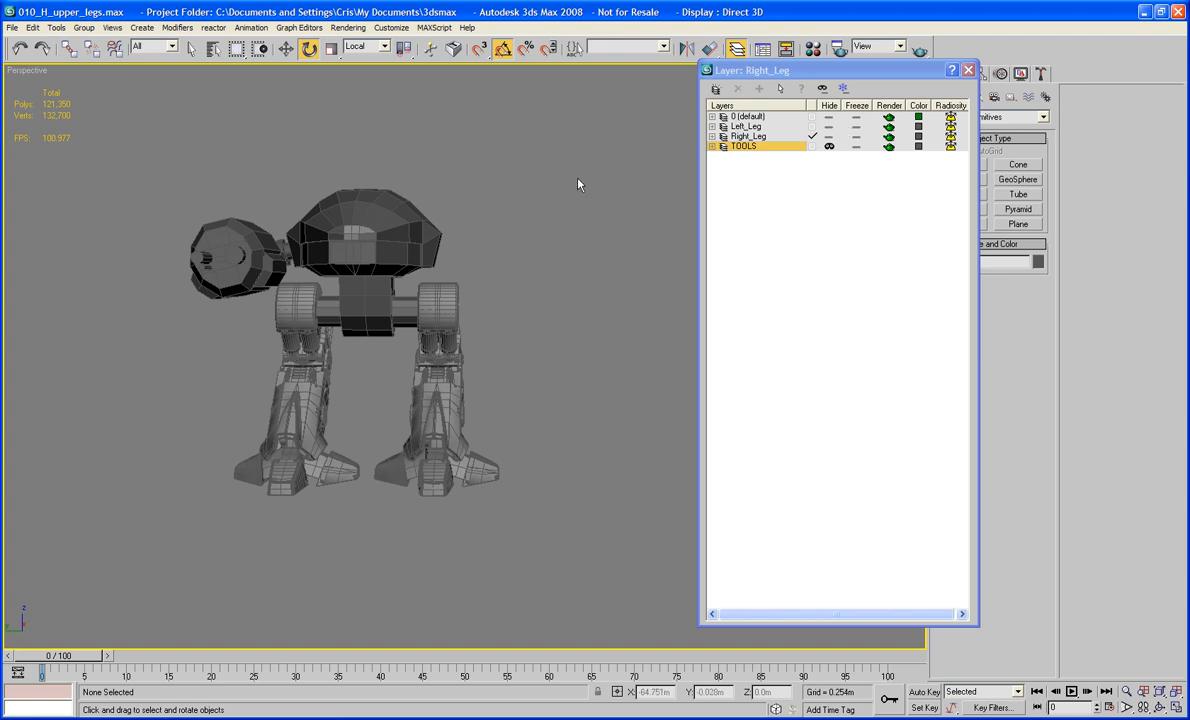
mouse_move(592, 267)
alt+middle_down()
mouse_move(606, 332)
mouse_move(635, 332)
mouse_move(603, 348)
mouse_move(627, 274)
mouse_move(555, 247)
mouse_move(379, 270)
mouse_move(576, 293)
mouse_move(500, 275)
mouse_move(557, 302)
mouse_move(523, 262)
mouse_move(608, 276)
mouse_move(632, 258)
mouse_move(577, 232)
mouse_move(568, 205)
mouse_move(573, 271)
alt+middle_up()
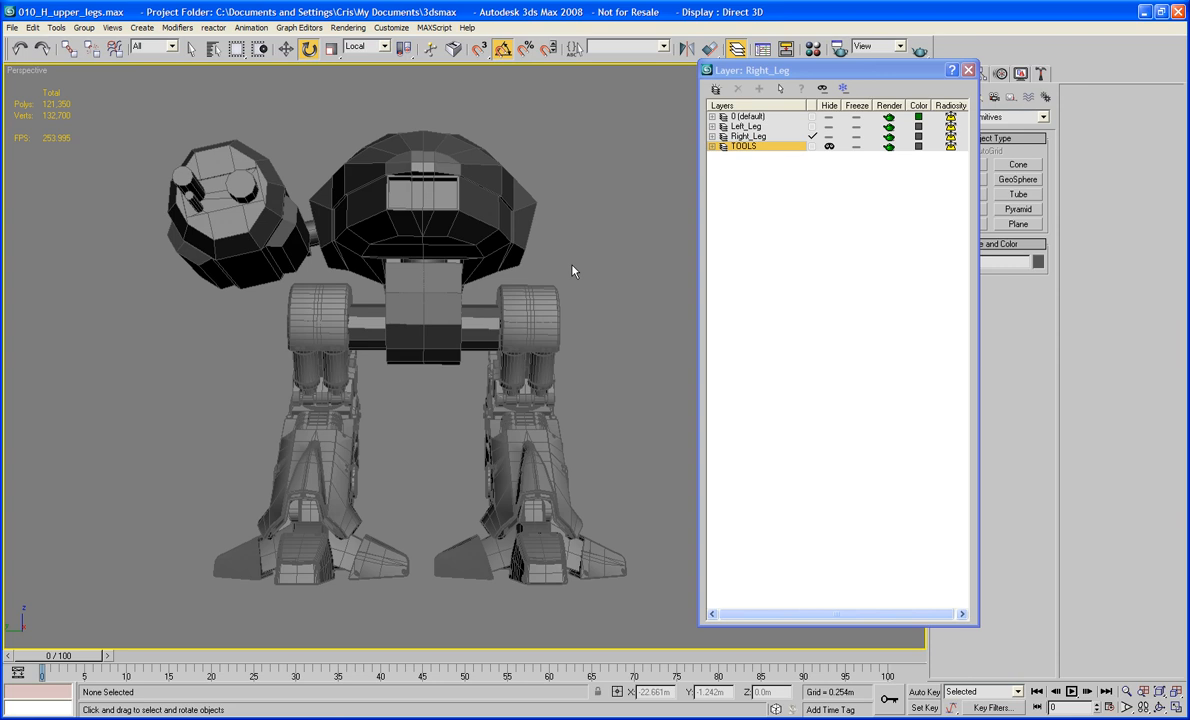
key(l)
key(z)
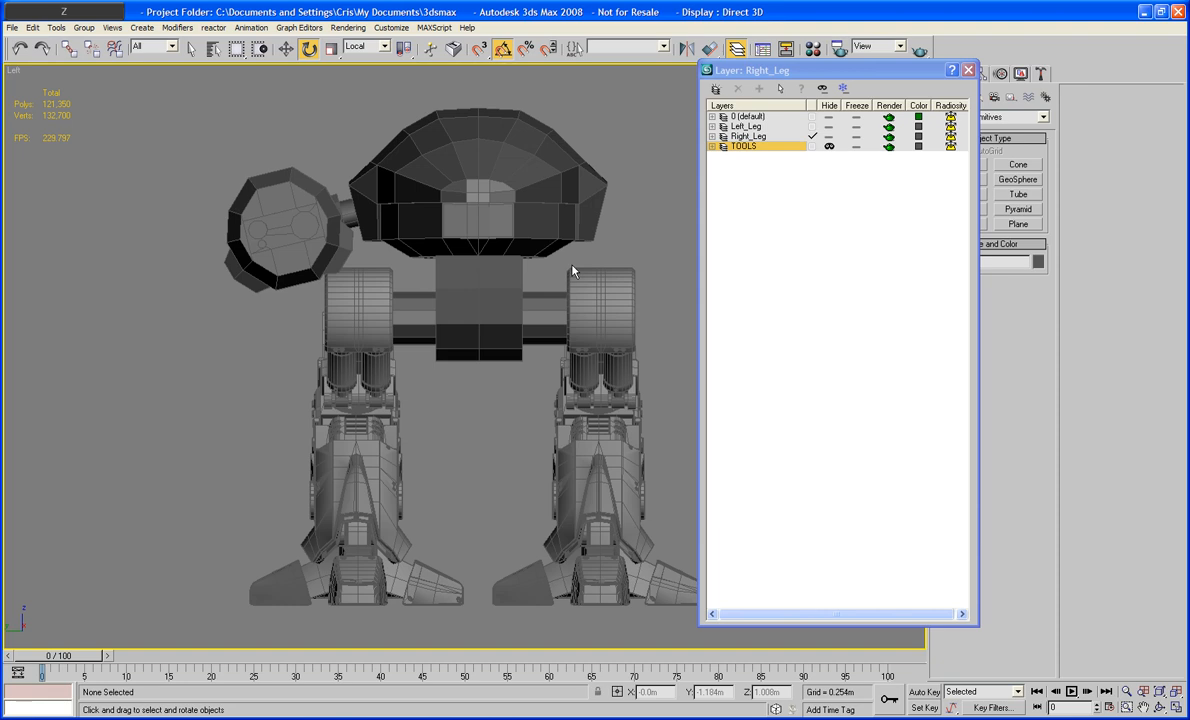
click(970, 71)
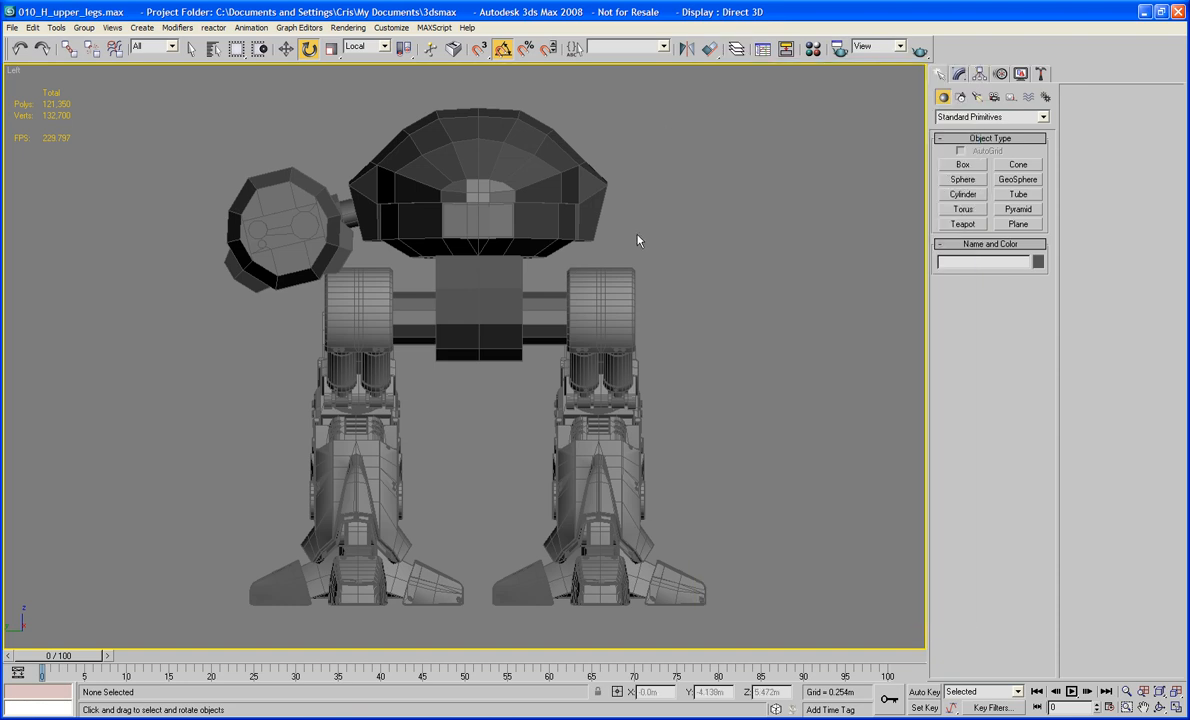
Select the Hips object and examine its axle joint with the Left_Leg in the Left view
middle_drag(555, 367, 400, 369)
click(510, 253)
scroll(470, 385, up, 4)
middle_drag(497, 392, 495, 387)
scroll(494, 372, up, 6)
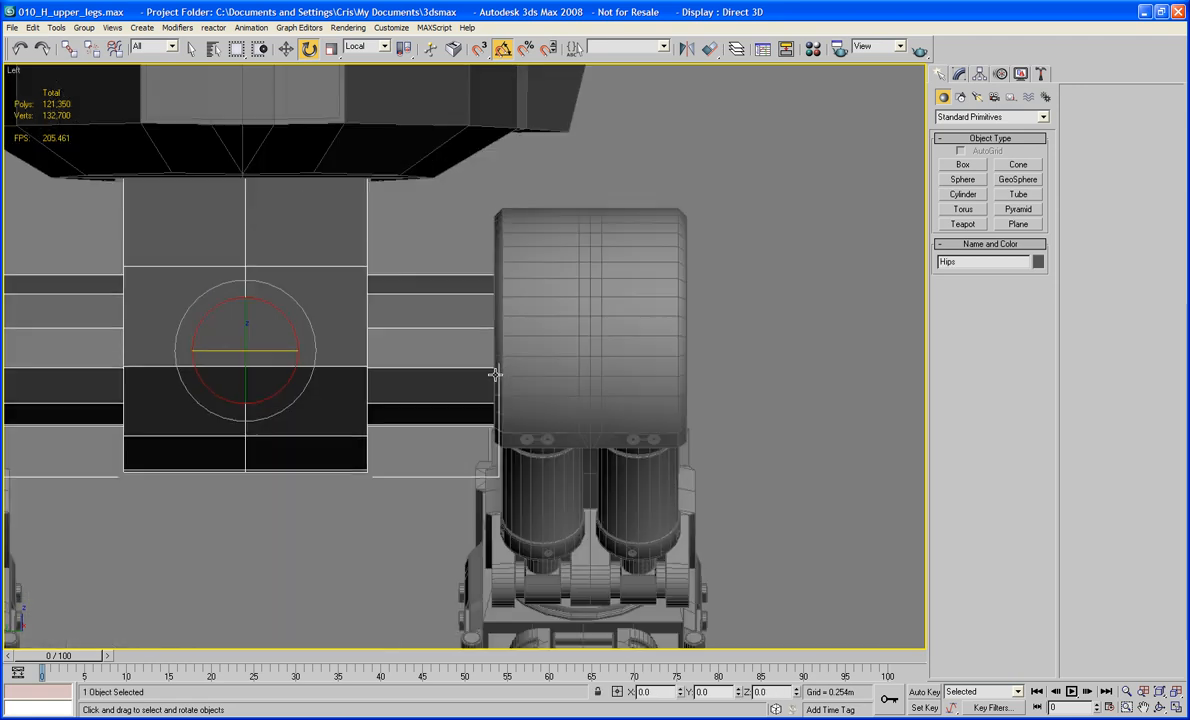
middle_drag(494, 337, 504, 398)
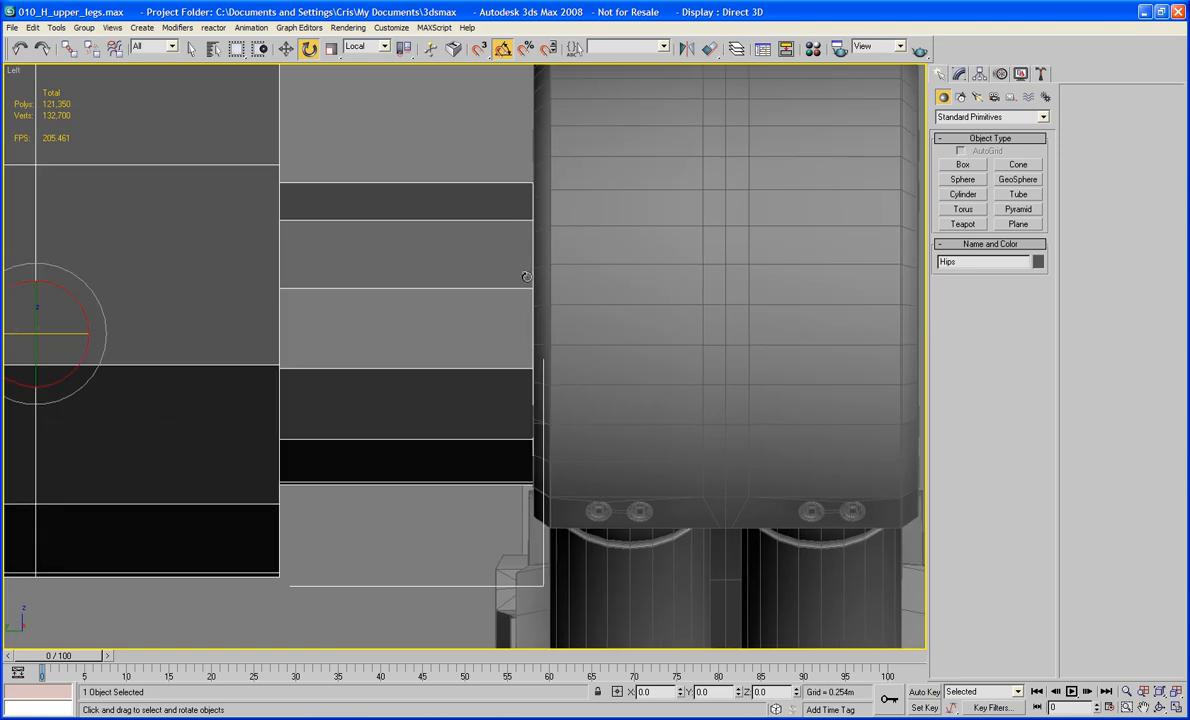
mouse_move(583, 131)
mouse_down()
mouse_move(218, 192)
mouse_move(741, 518)
mouse_move(632, 199)
mouse_move(545, 112)
mouse_up()
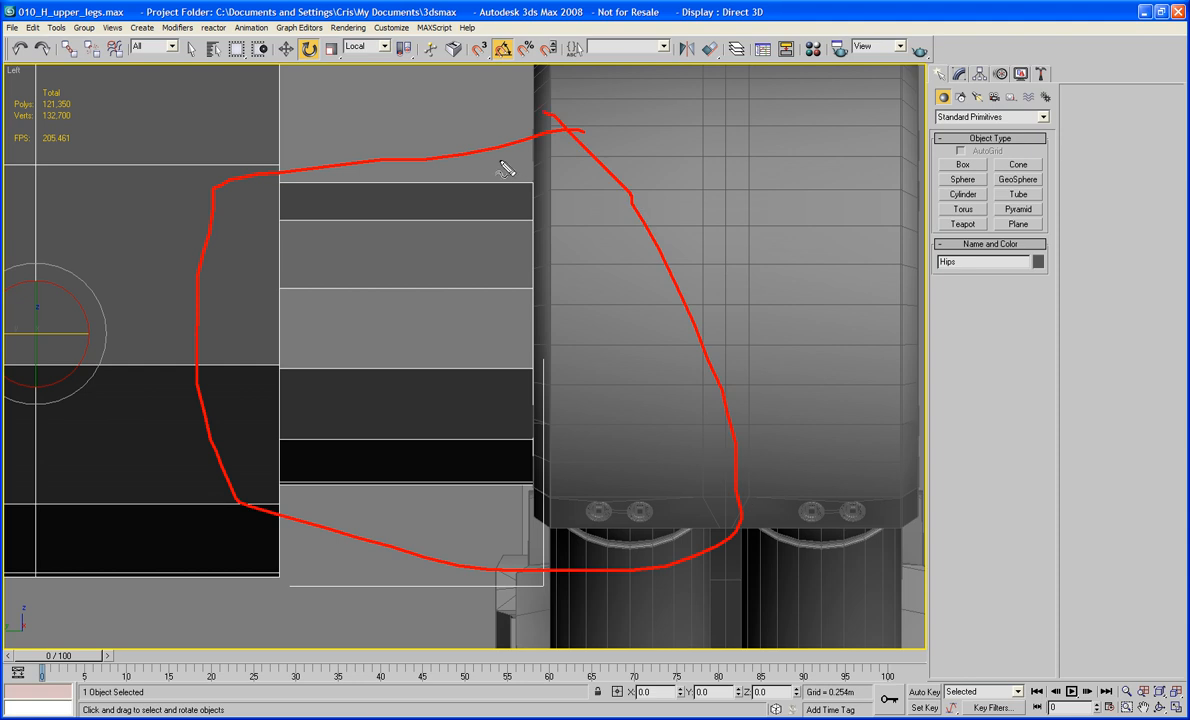
drag(496, 157, 497, 474)
drag(424, 168, 383, 515)
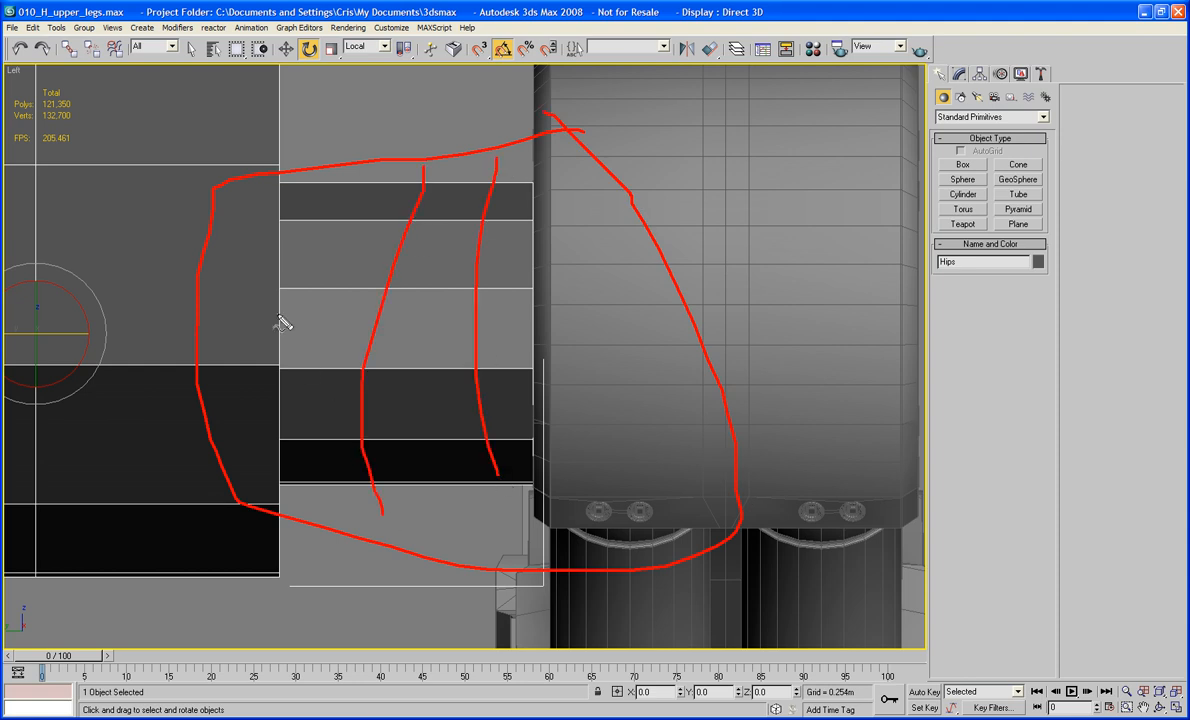
drag(270, 312, 497, 488)
mouse_move(478, 418)
mouse_down()
mouse_move(493, 483)
mouse_move(432, 469)
mouse_up()
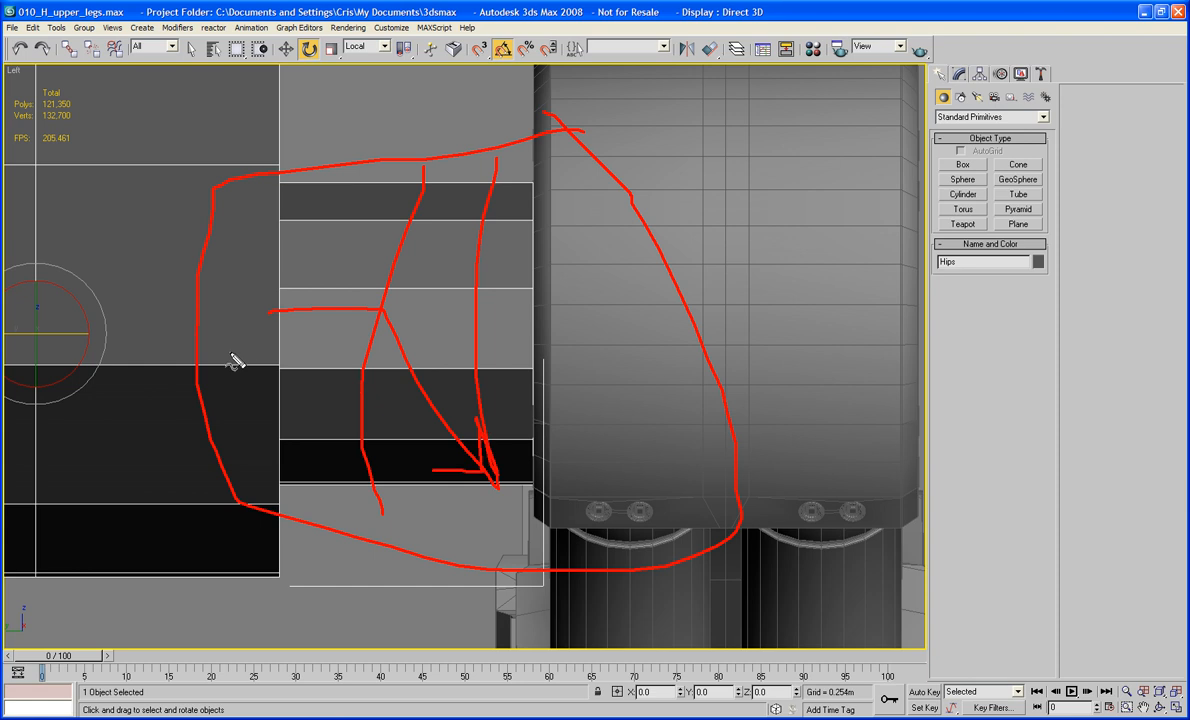
mouse_move(232, 355)
mouse_down()
mouse_move(425, 199)
mouse_move(446, 231)
mouse_move(362, 226)
mouse_up()
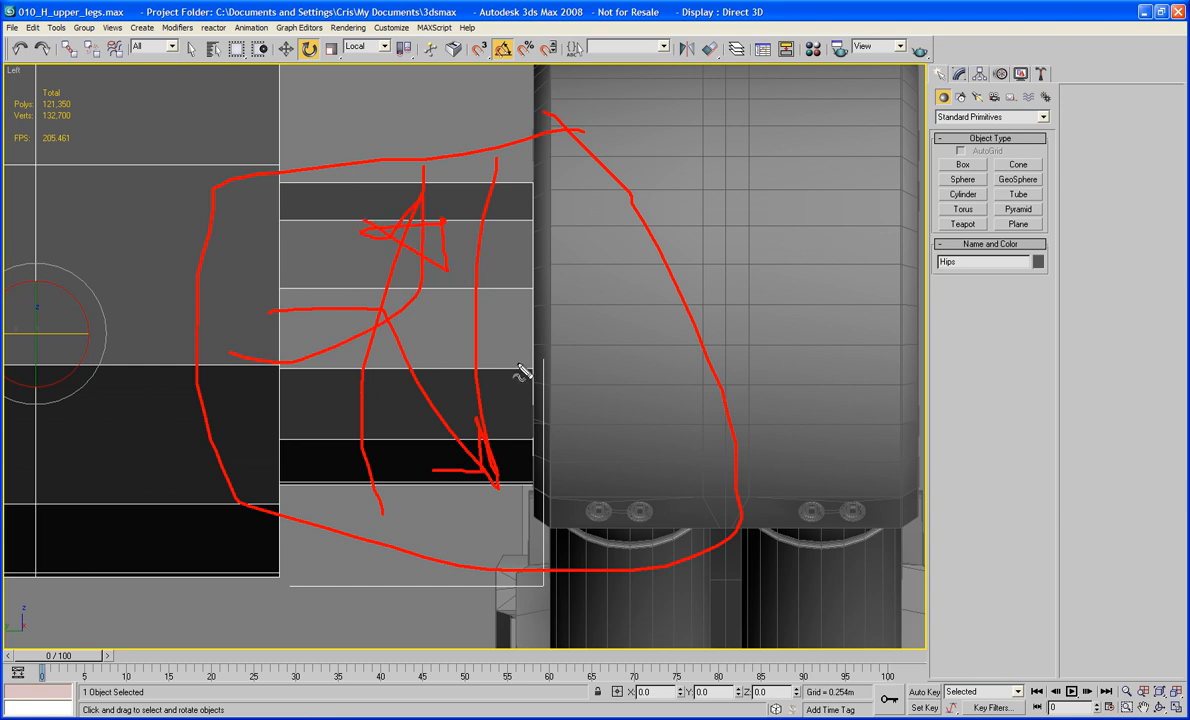
drag(472, 415, 429, 472)
right_click(446, 283)
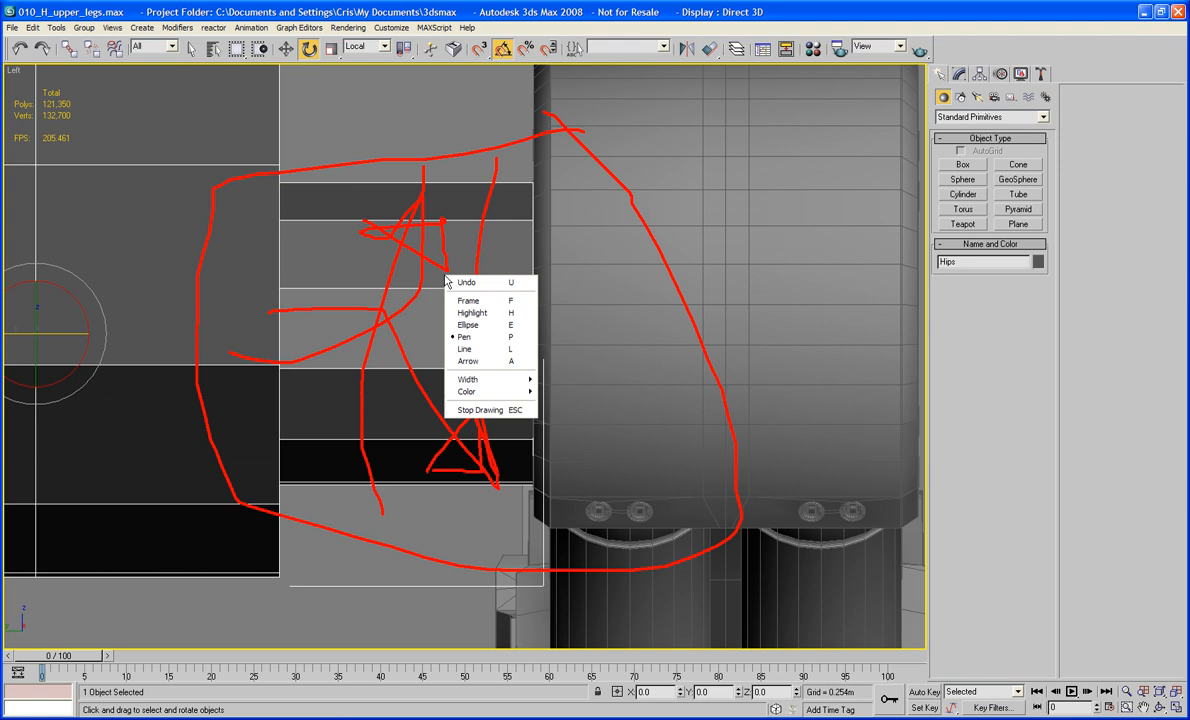
click(431, 121)
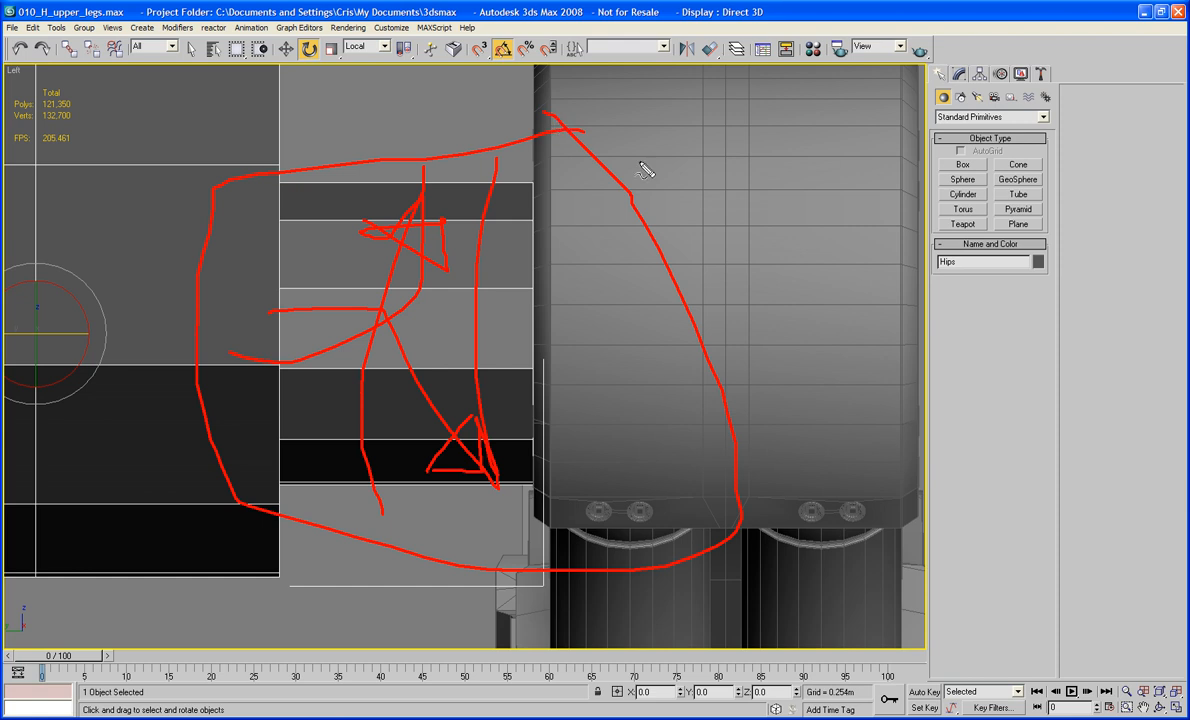
key(Escape)
Switch to the Perspective view and select the Hips object at its axle beside the Right_Leg
scroll(356, 130, down, 8)
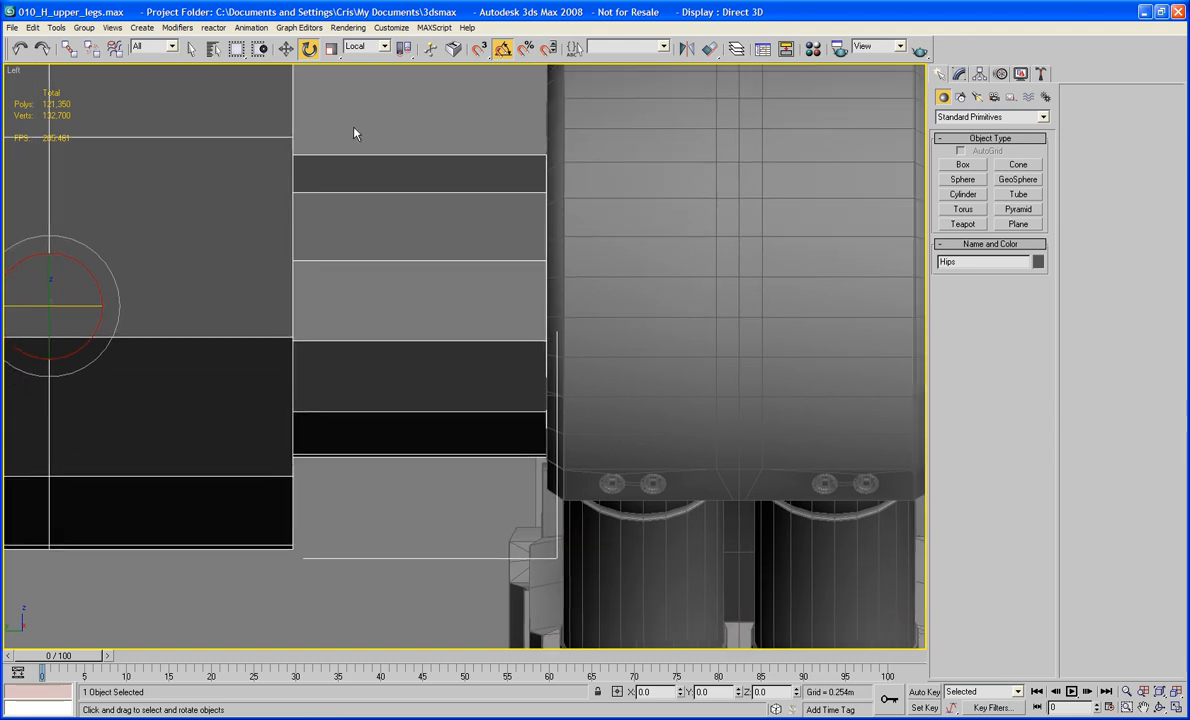
scroll(398, 290, up, 8)
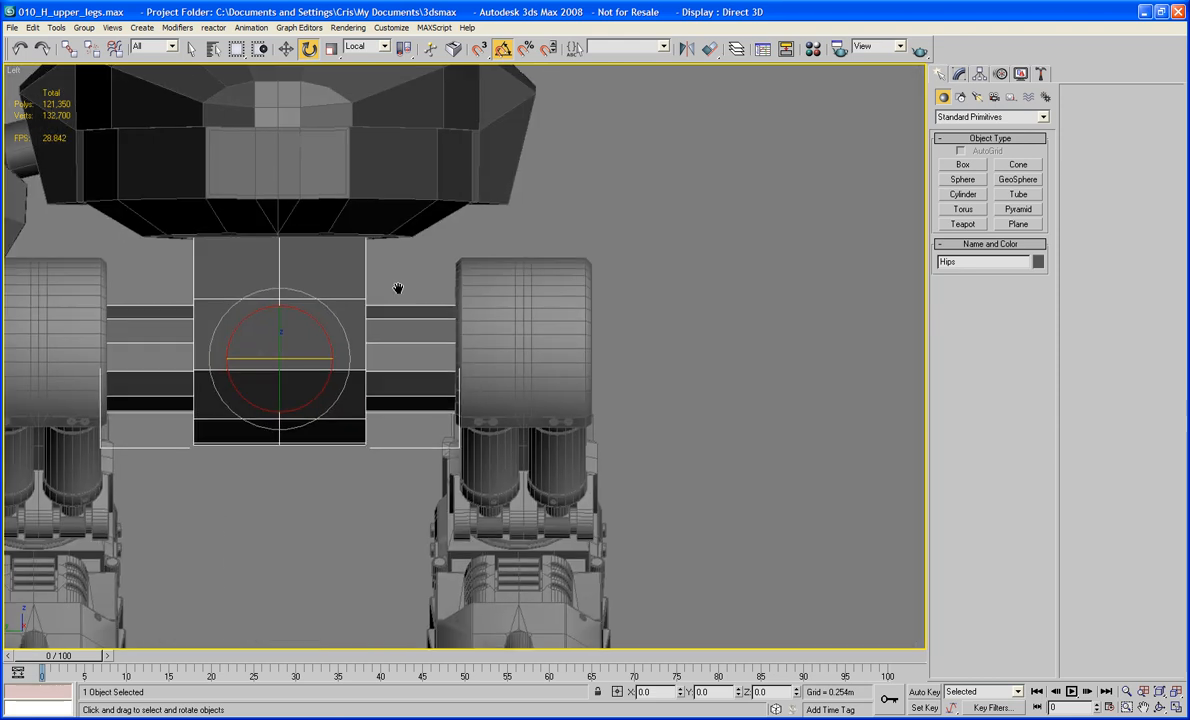
key(p)
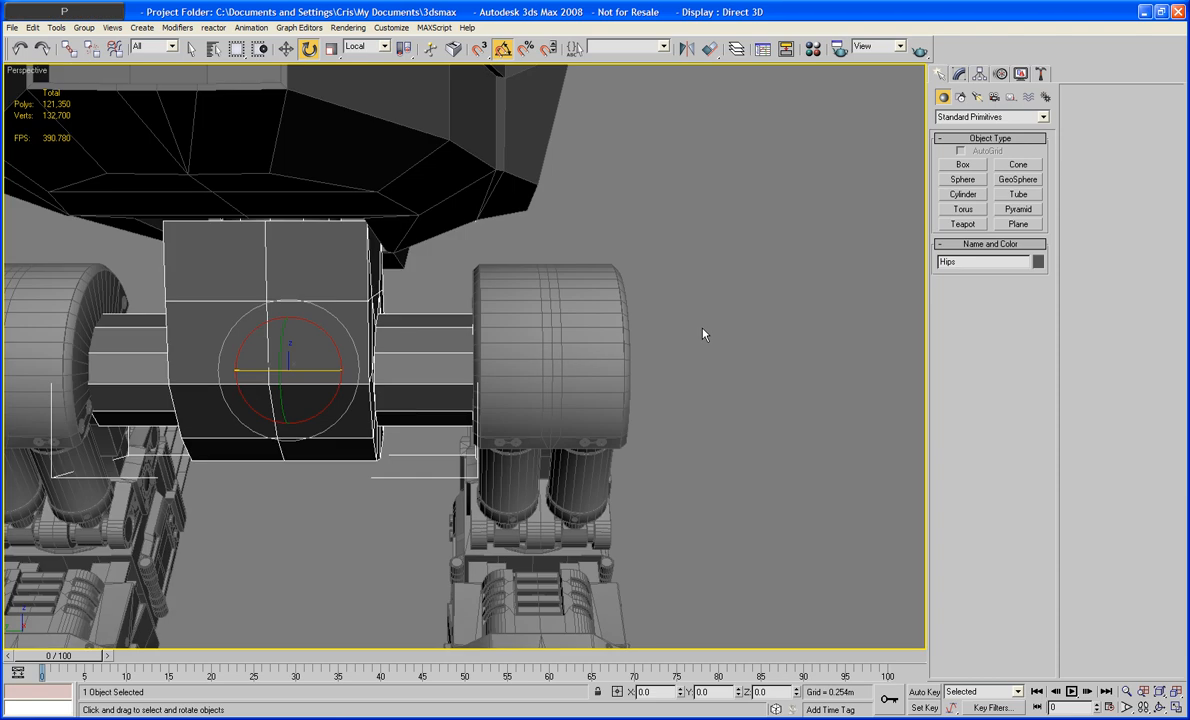
click(715, 329)
alt+middle_drag(707, 327, 513, 326)
scroll(440, 341, up, 2)
click(425, 340)
middle_drag(413, 341, 535, 333)
scroll(443, 339, up, 2)
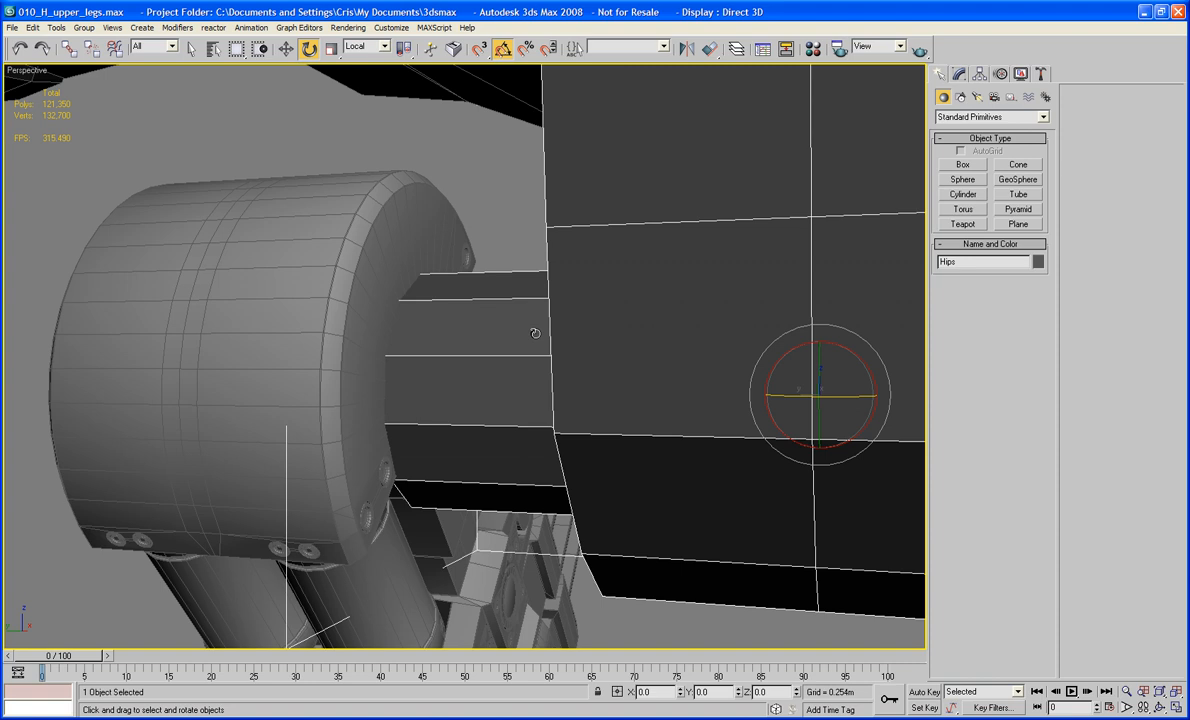
Select all polygons around the Hips axle that runs into the Right_Leg
click(957, 73)
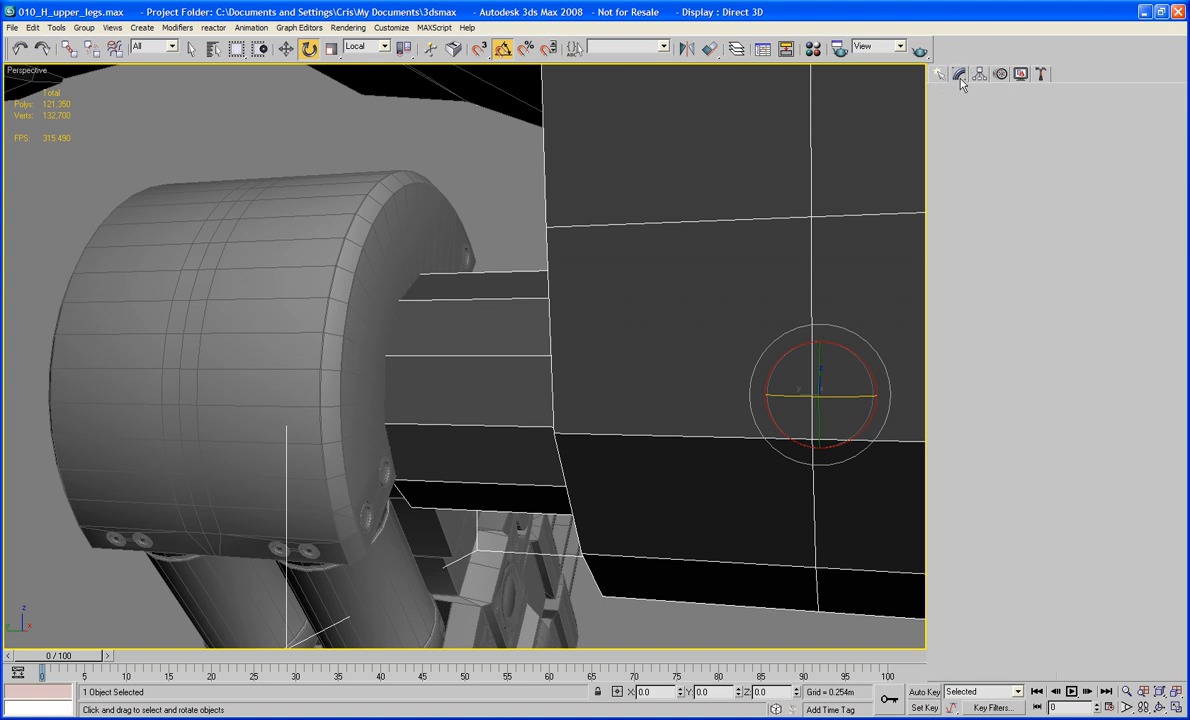
alt+middle_drag(651, 239, 645, 212)
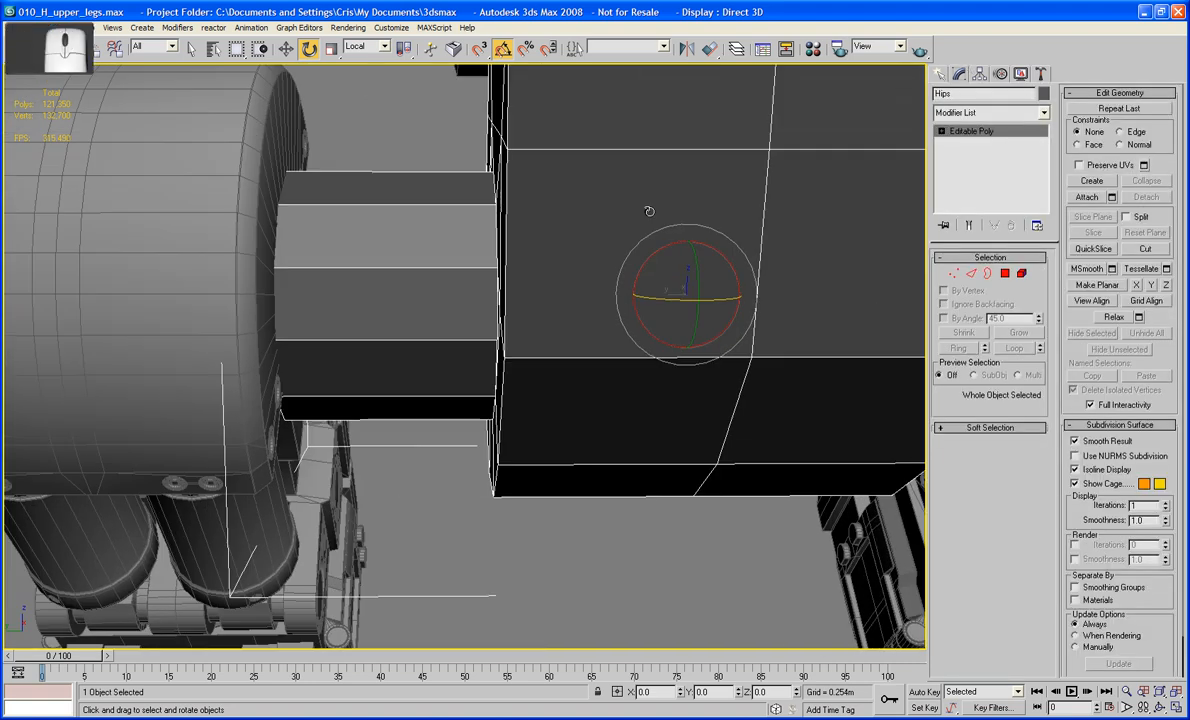
click(1005, 273)
click(321, 200)
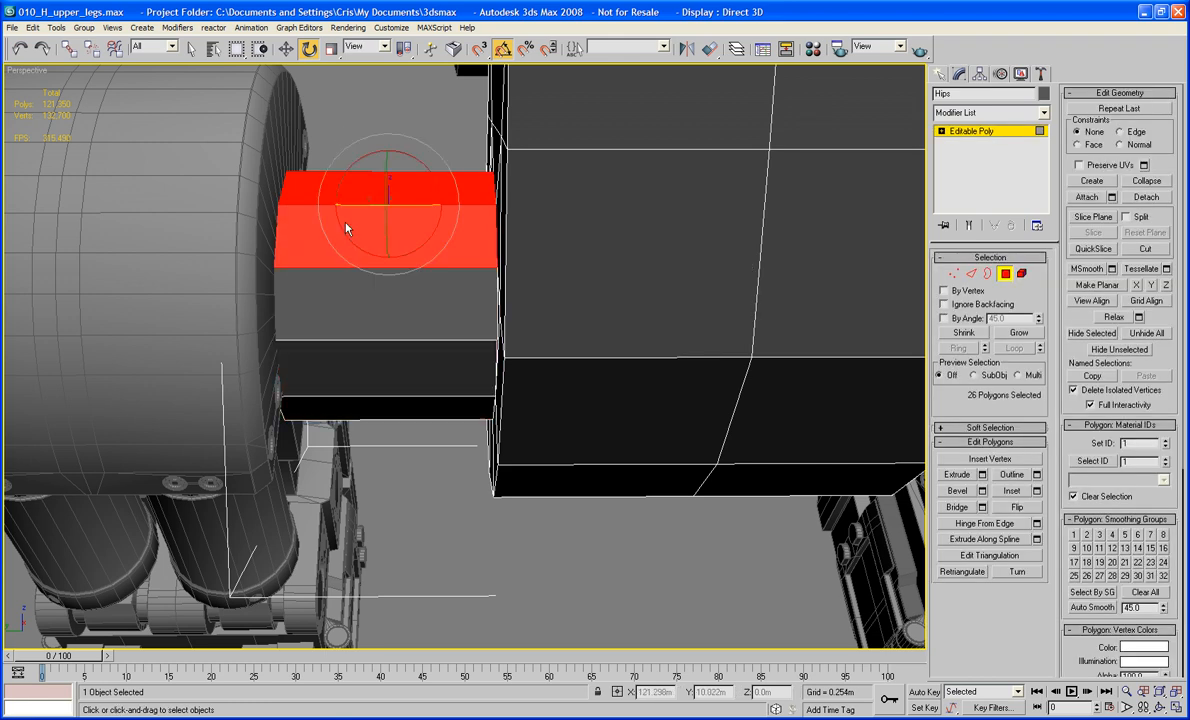
click(361, 126)
drag(393, 547, 393, 533)
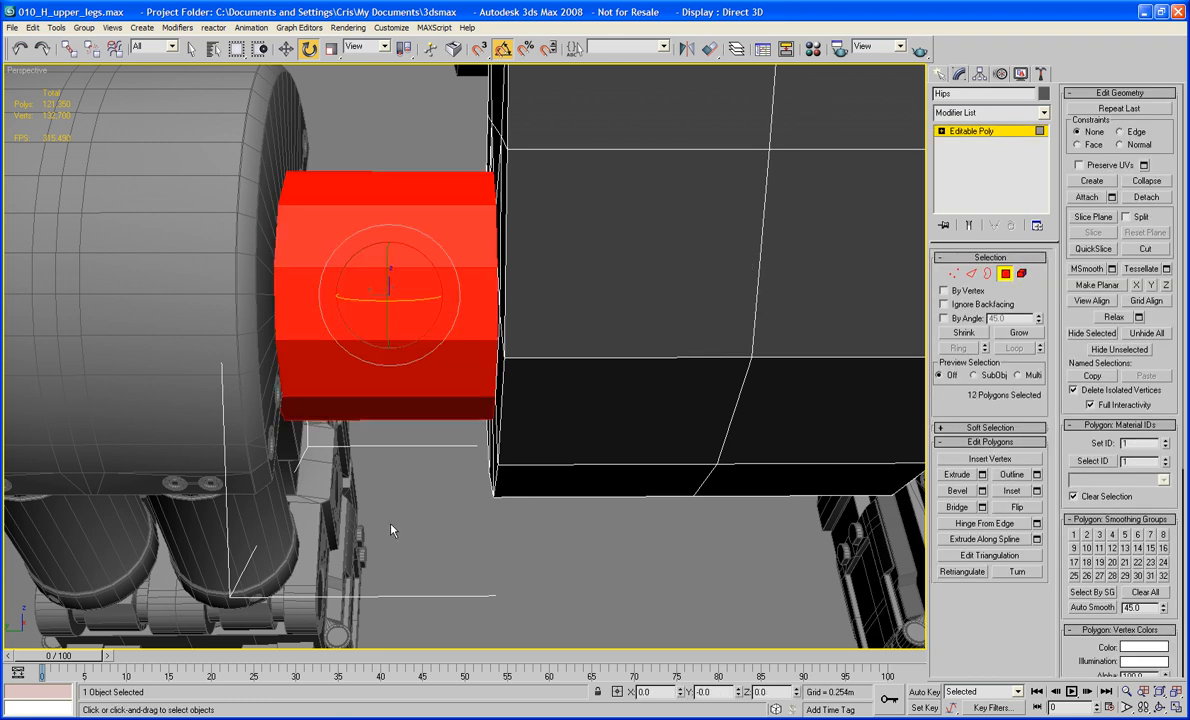
Scale the selected axle polygons down uniformly to make the axle on the Right_Leg side thinner
key(r)
mouse_move(459, 343)
alt+middle_down()
mouse_move(428, 348)
mouse_move(440, 340)
alt+middle_up()
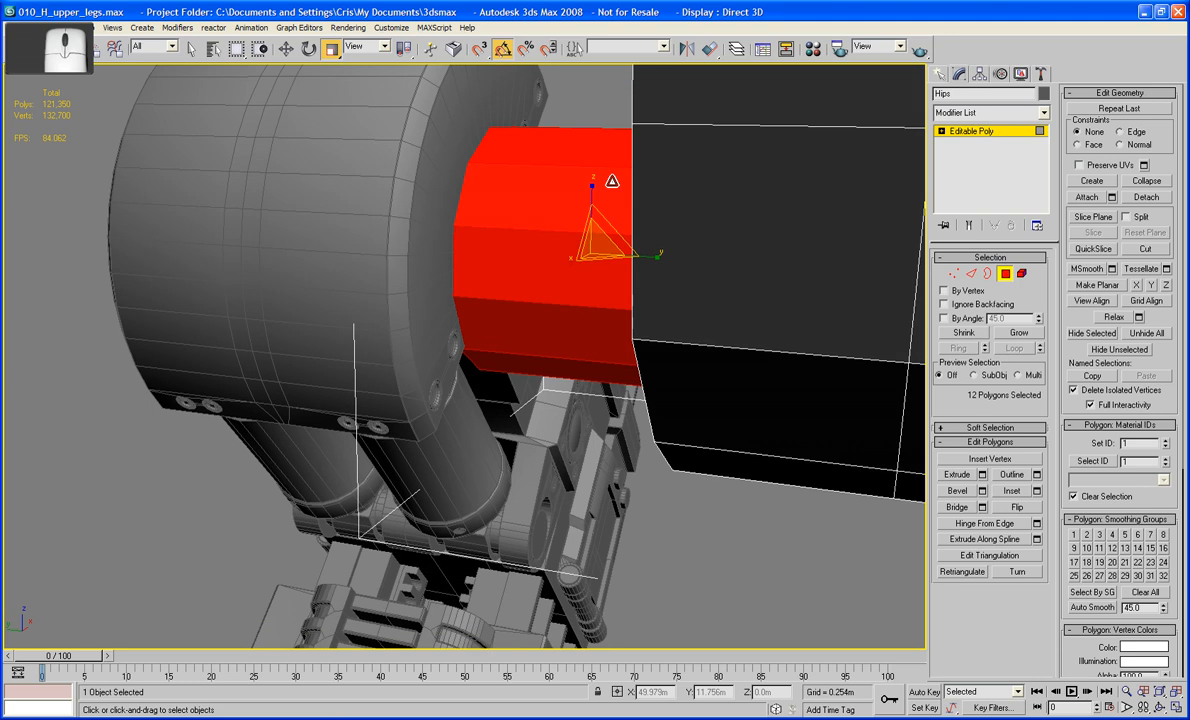
click(578, 232)
key(ctrl+z)
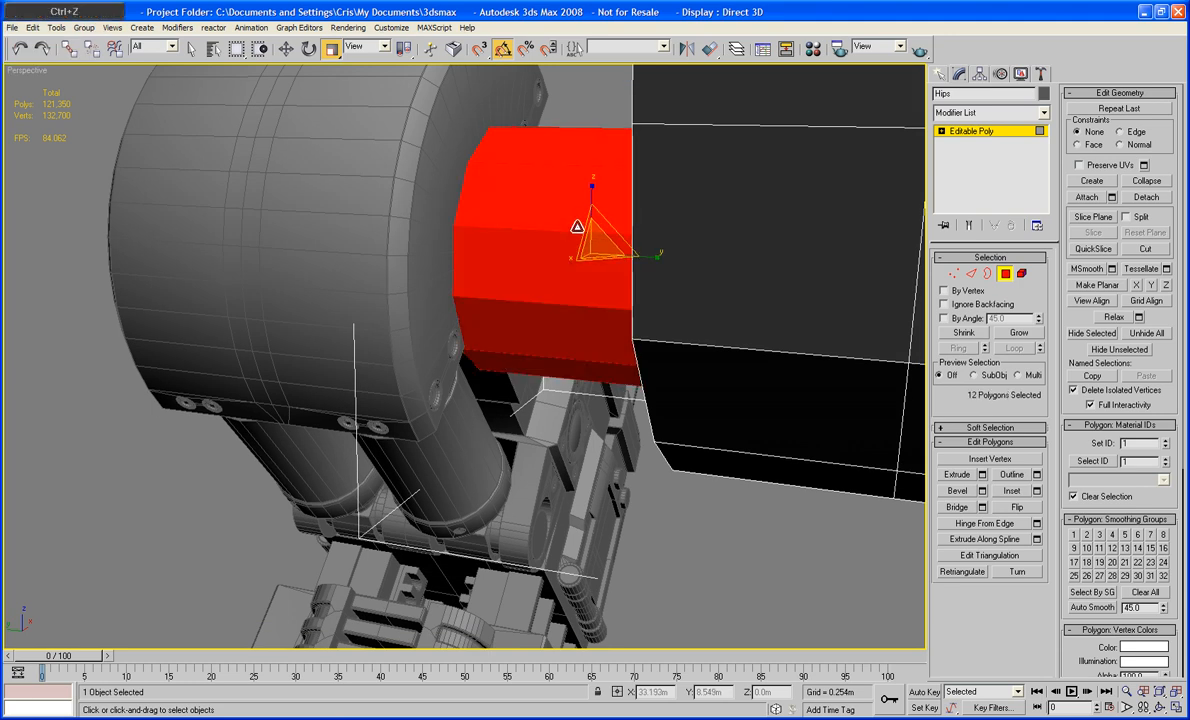
alt+middle_drag(578, 240, 603, 252)
drag(603, 252, 597, 242)
alt+middle_drag(597, 242, 669, 267)
alt+middle_drag(669, 267, 528, 272)
alt+scroll(555, 276, up, 10)
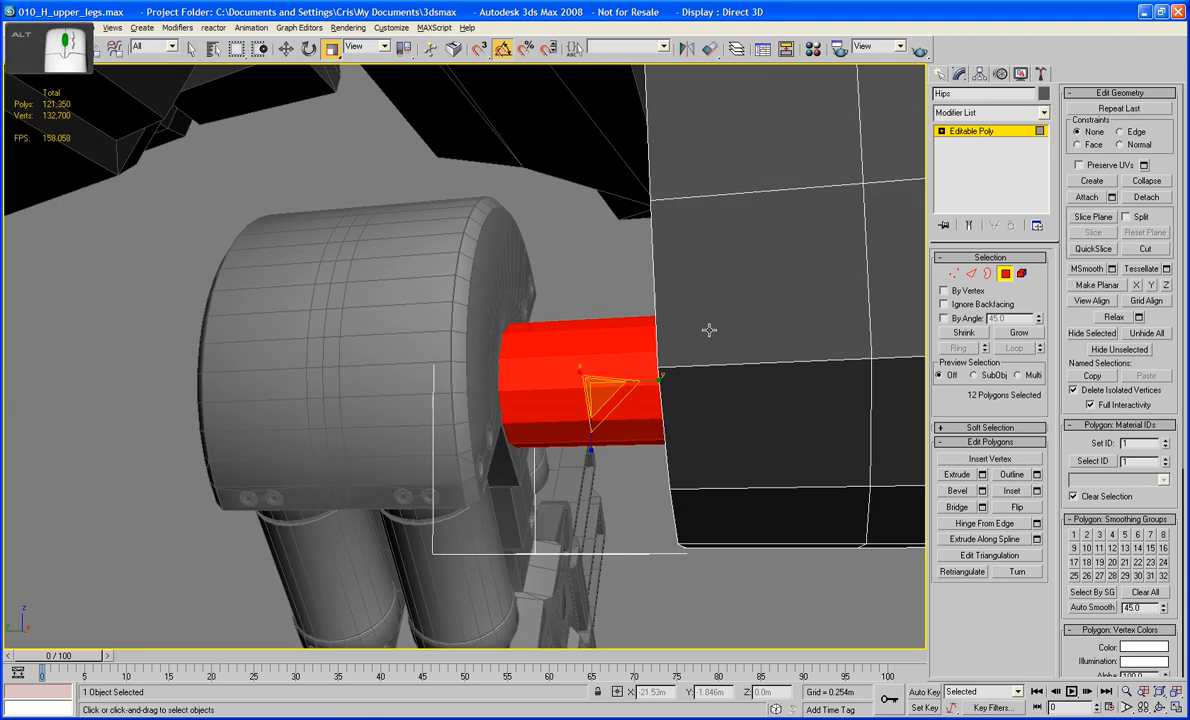
alt+middle_drag(709, 330, 658, 348)
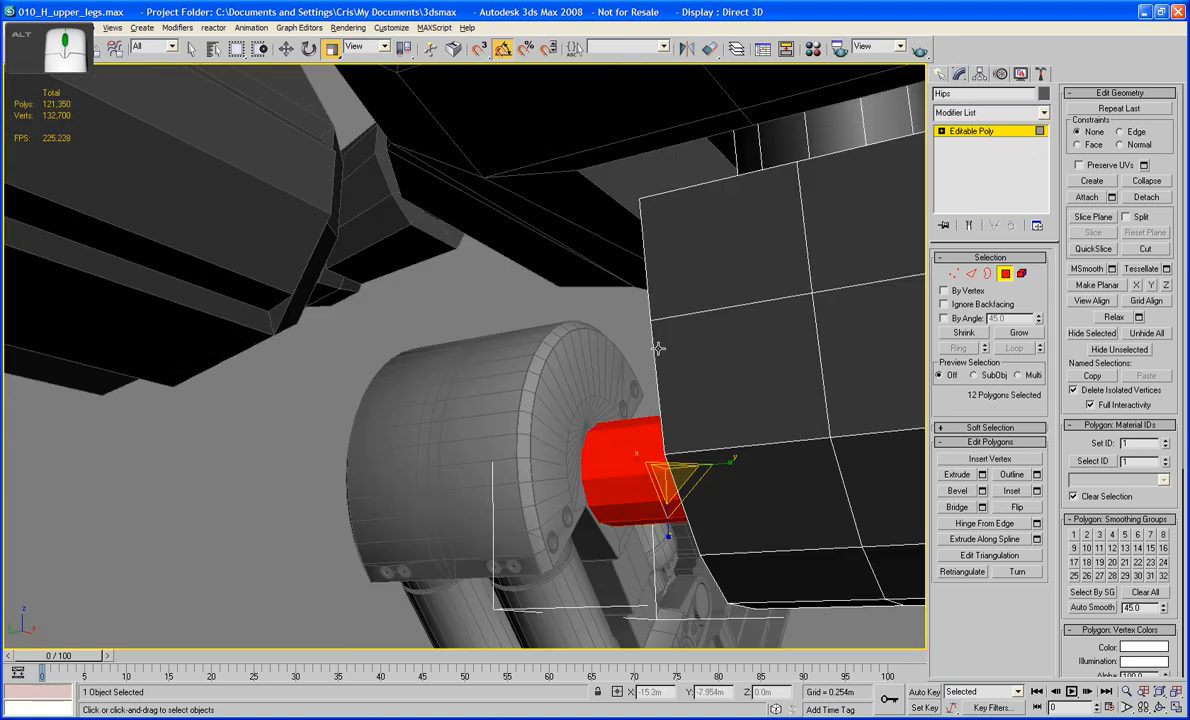
Finish polygon editing and deselect the Hips object
click(1006, 275)
alt+middle_drag(560, 350, 680, 330)
scroll(497, 331, down, 4)
click(781, 317)
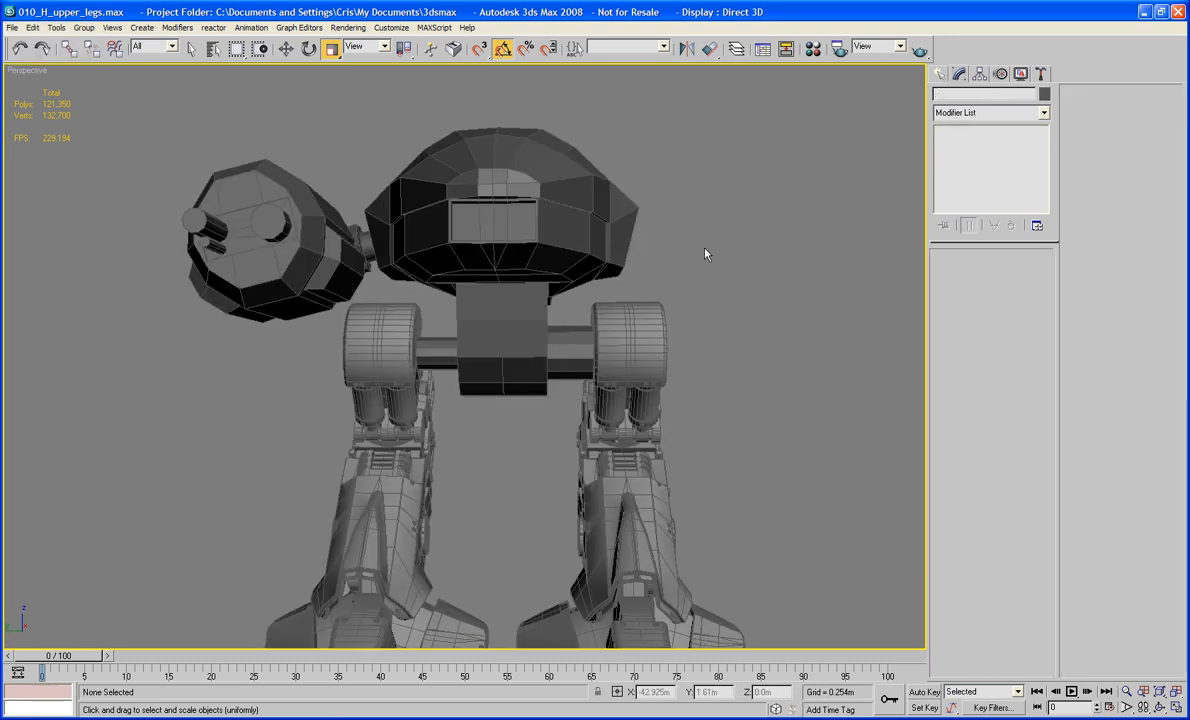
Create a new layer from the Hips object and name the layer Hips
click(486, 329)
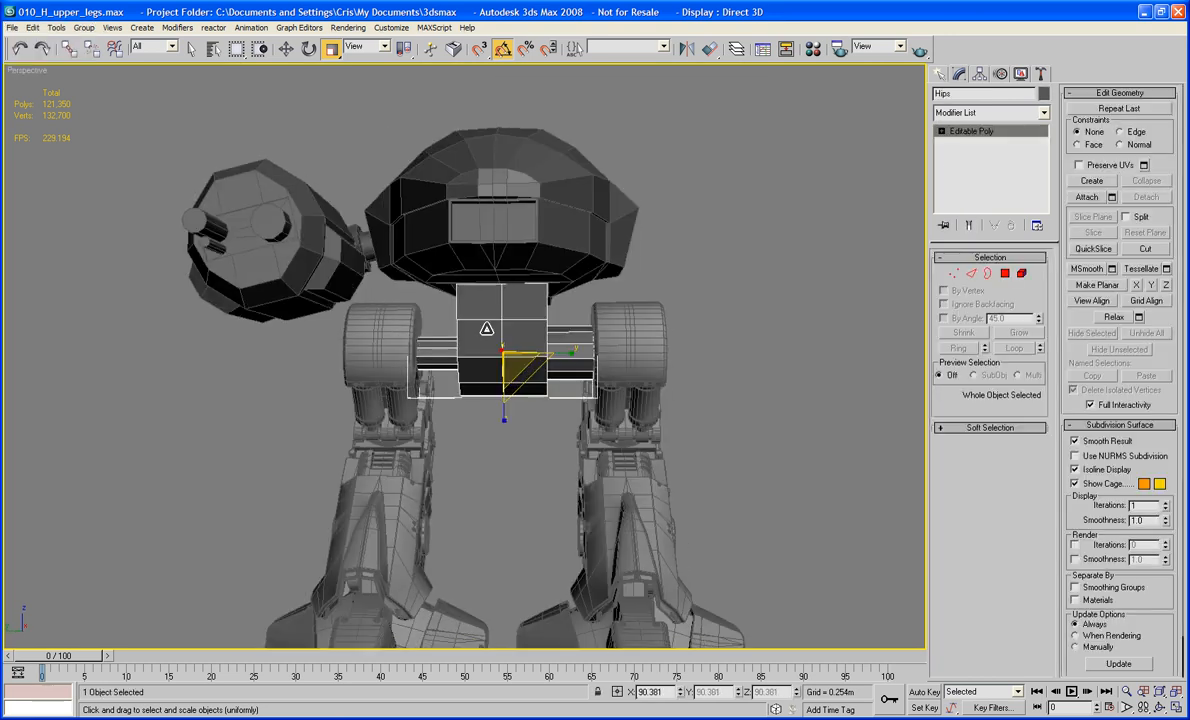
click(736, 48)
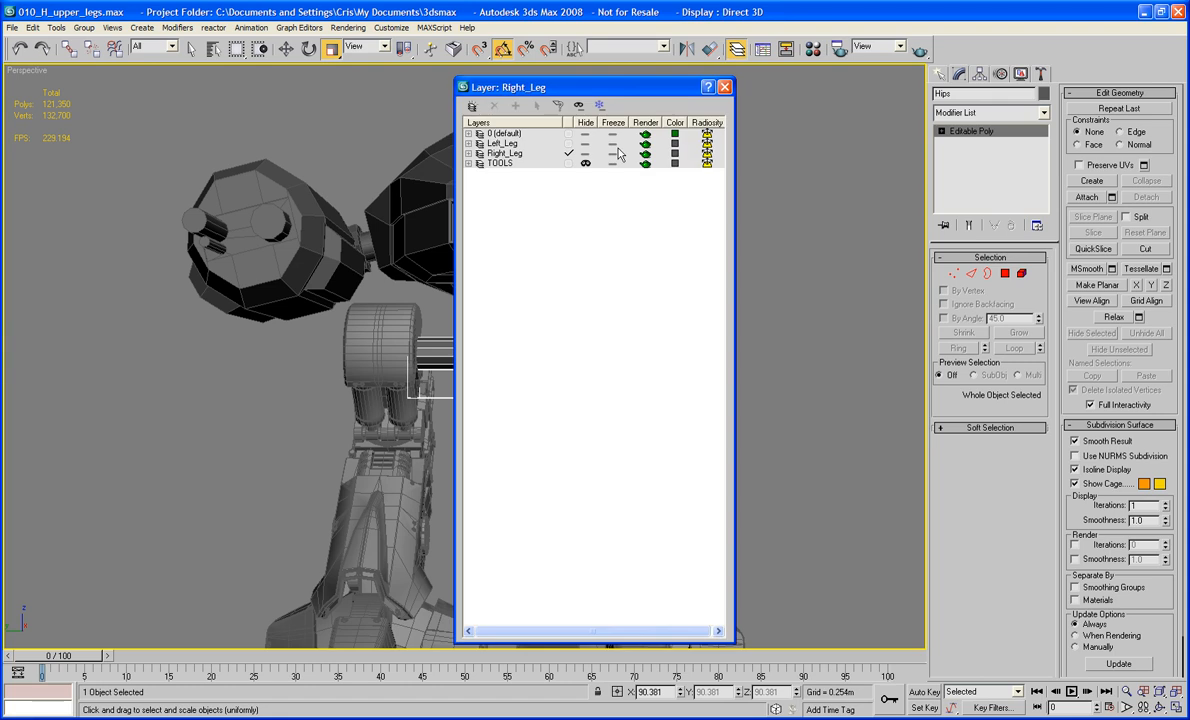
click(473, 106)
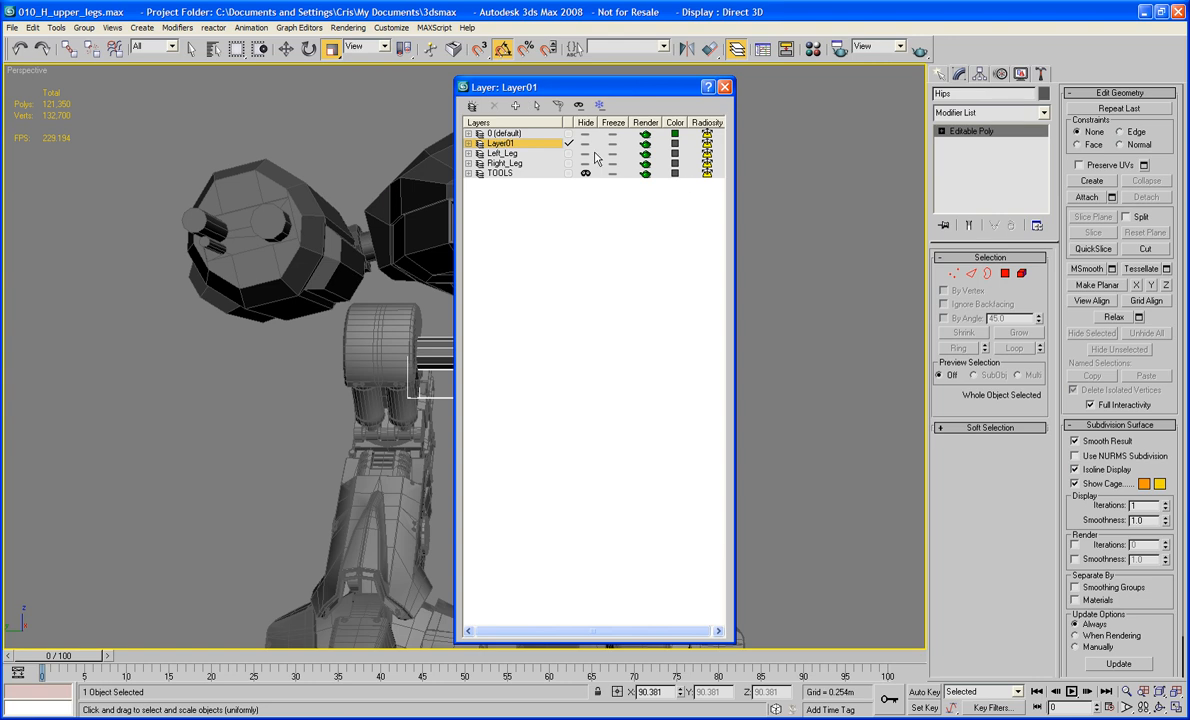
right_click(463, 143)
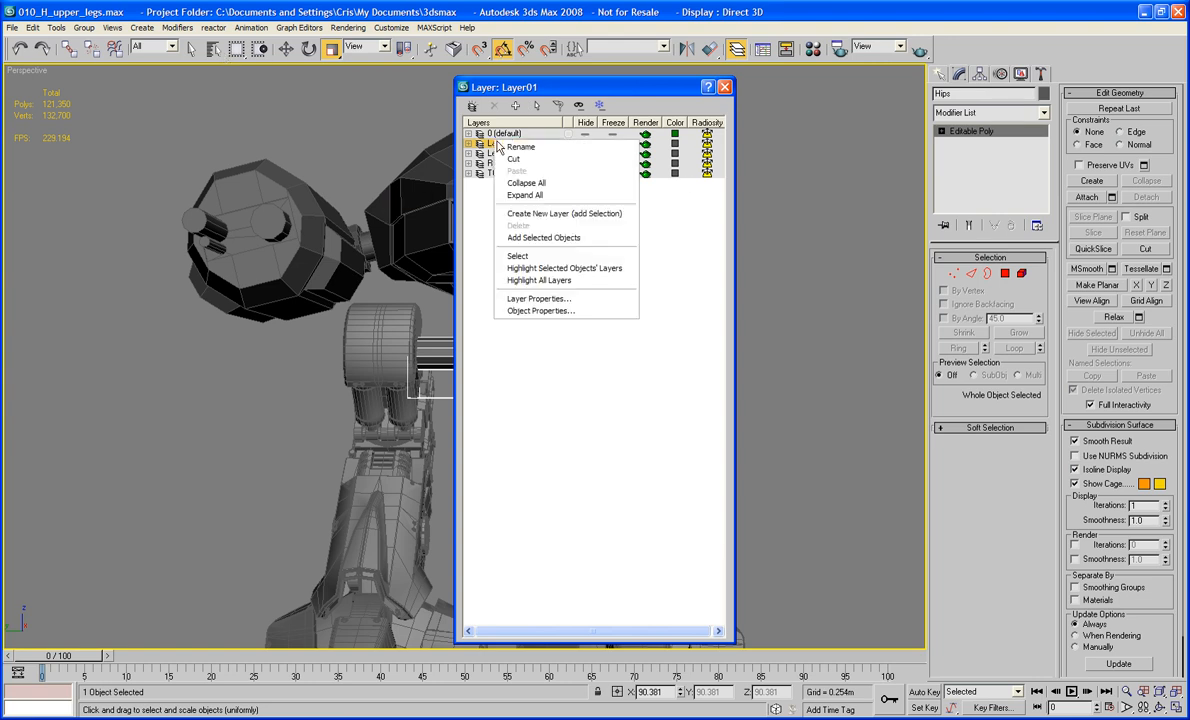
click(515, 146)
text(H)
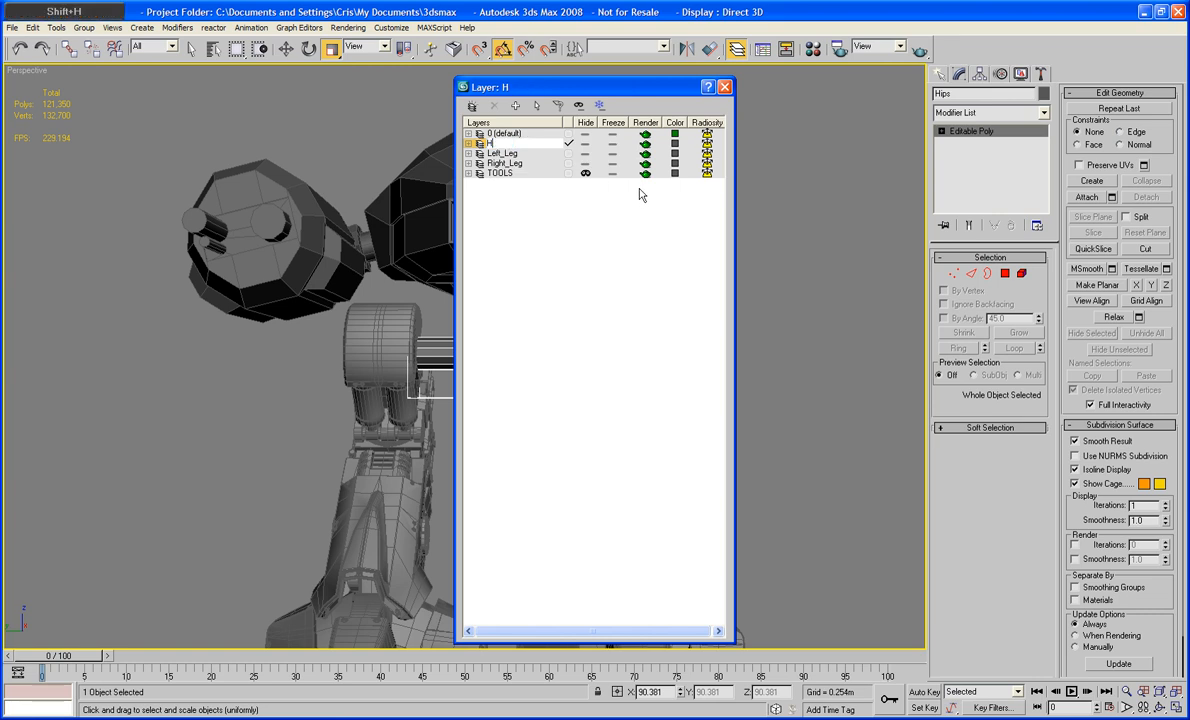
text(_ips)
key(Return)
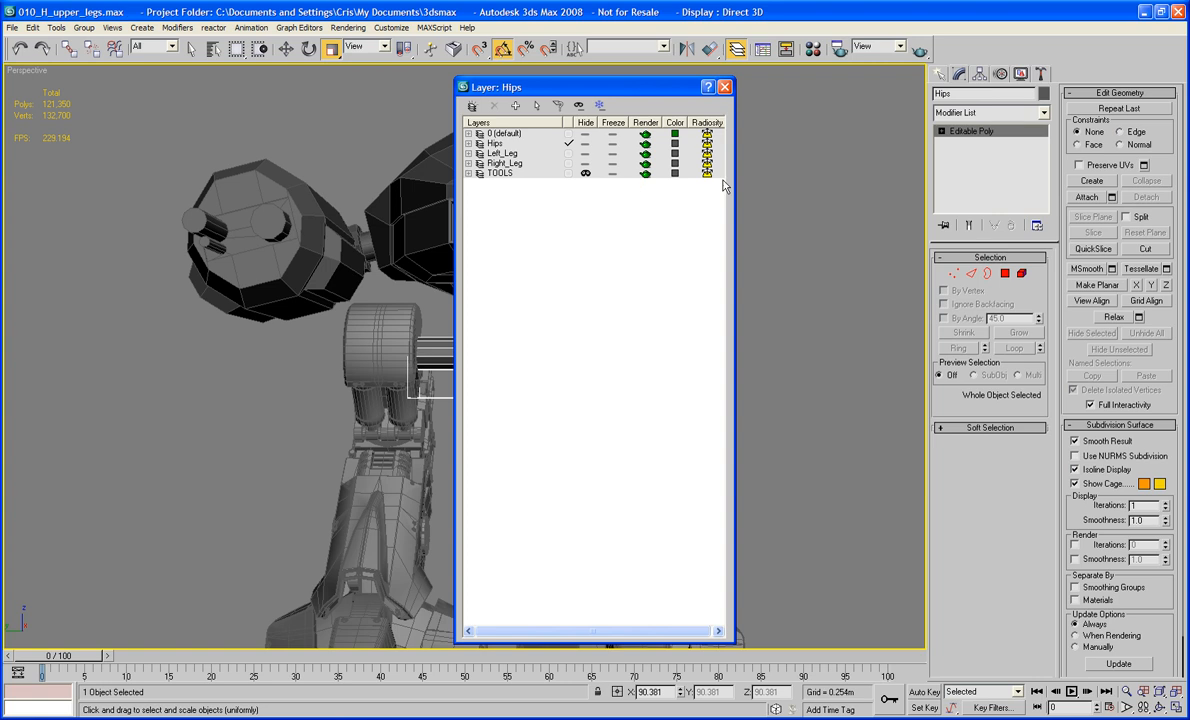
click(724, 87)
click(690, 210)
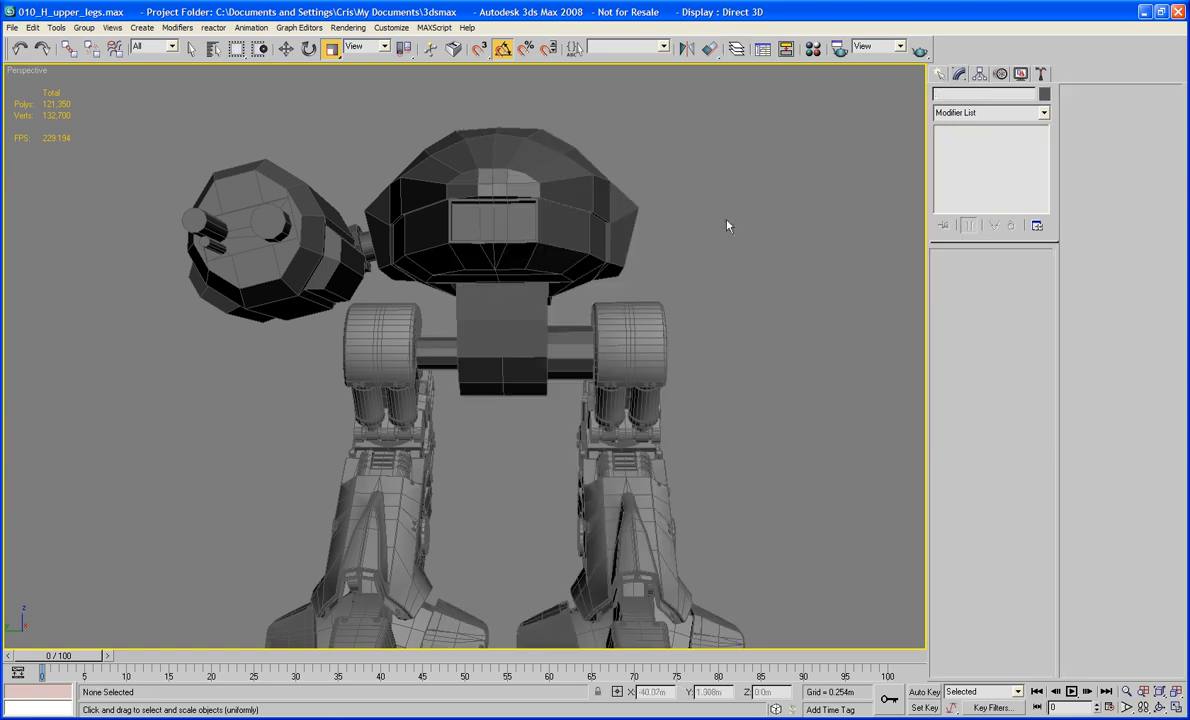
Select the Hips object and hide the 0 (default) and Left_Leg layers, leaving Hips and Right_Leg shown
click(507, 340)
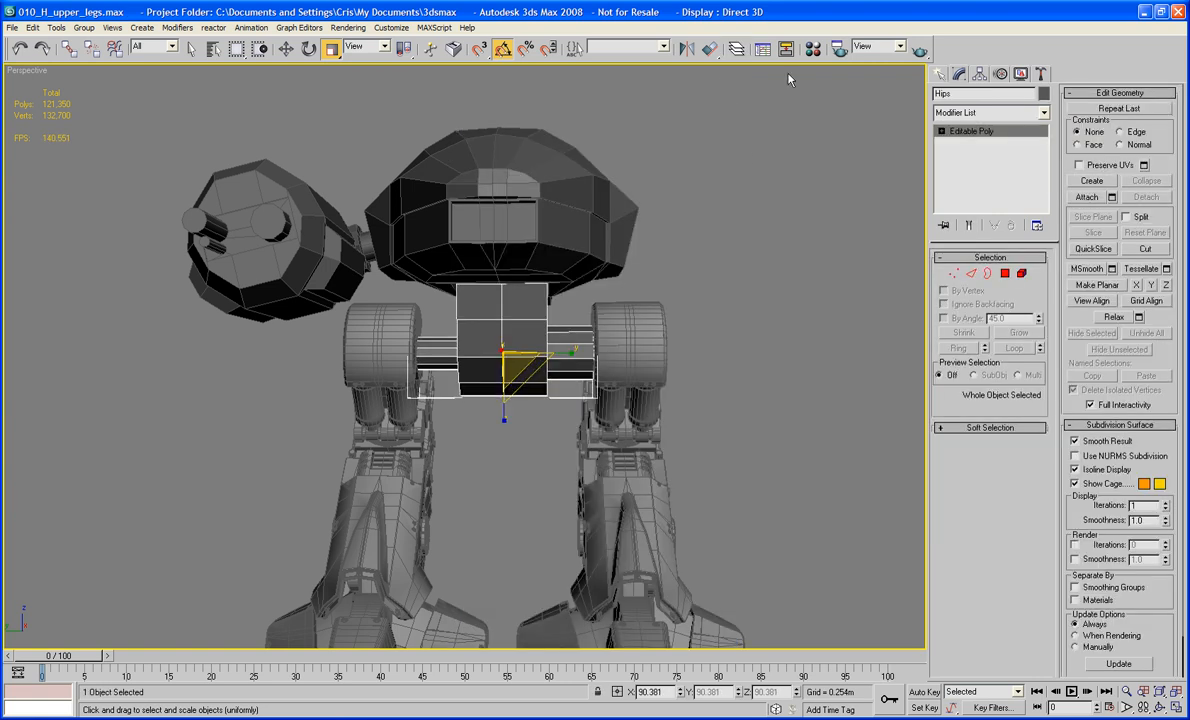
click(736, 50)
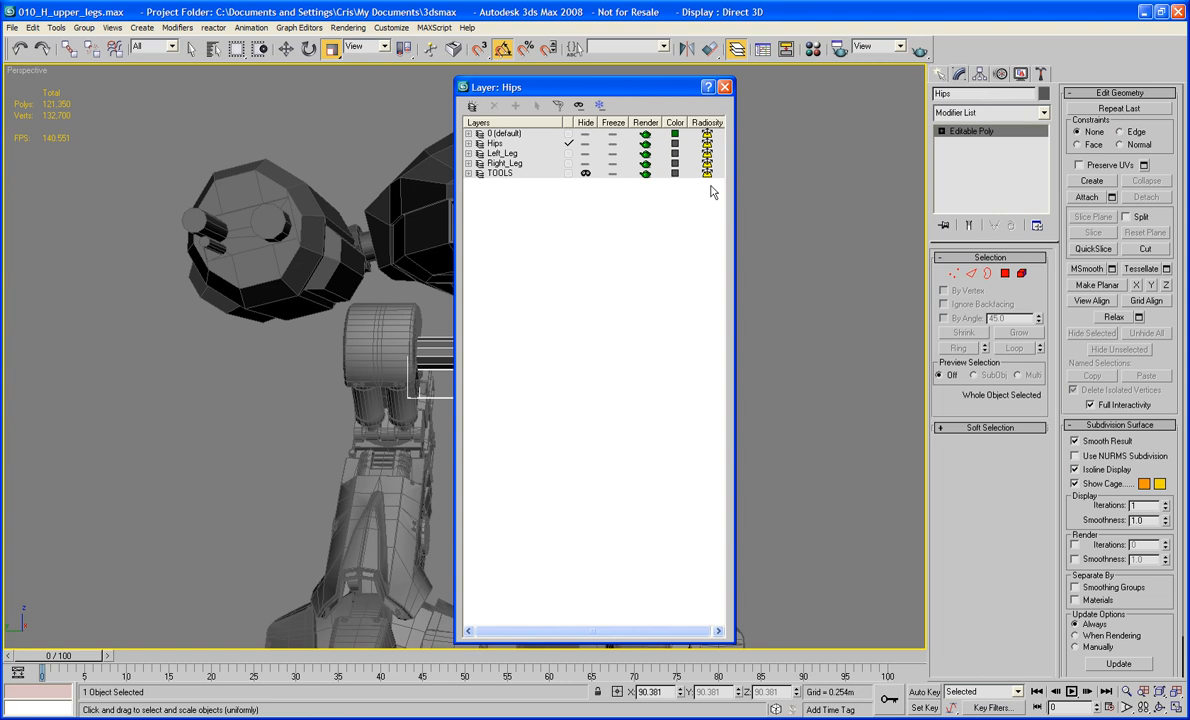
click(585, 134)
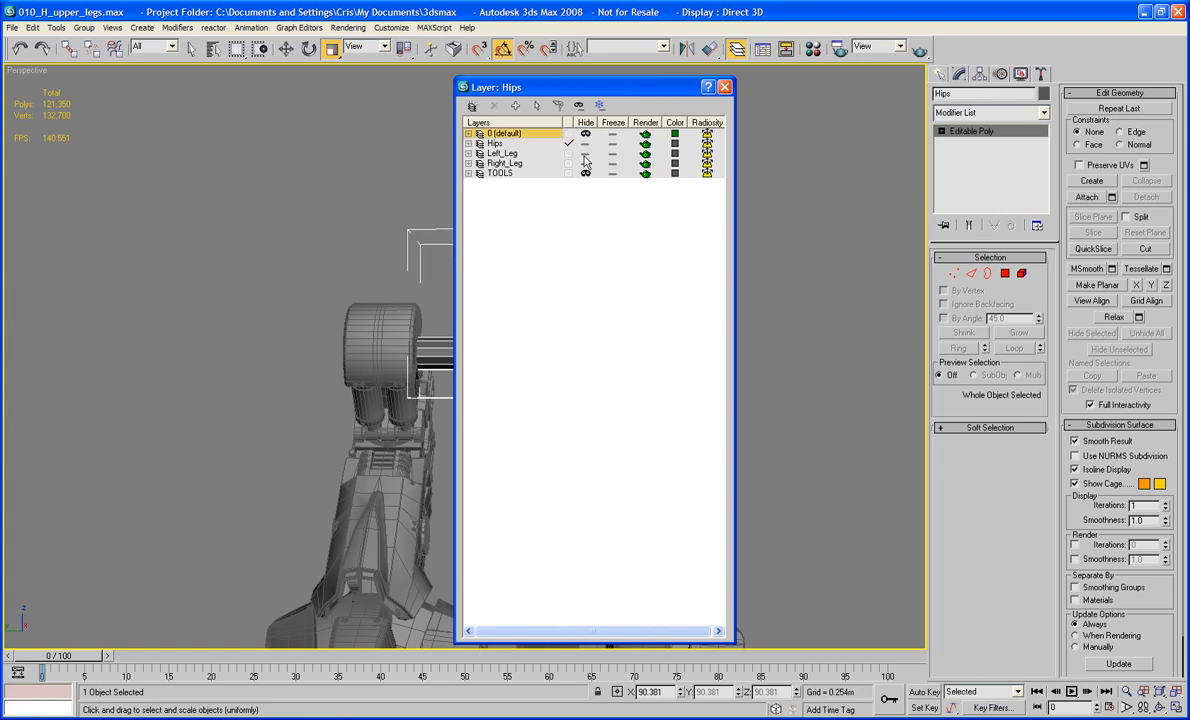
click(585, 163)
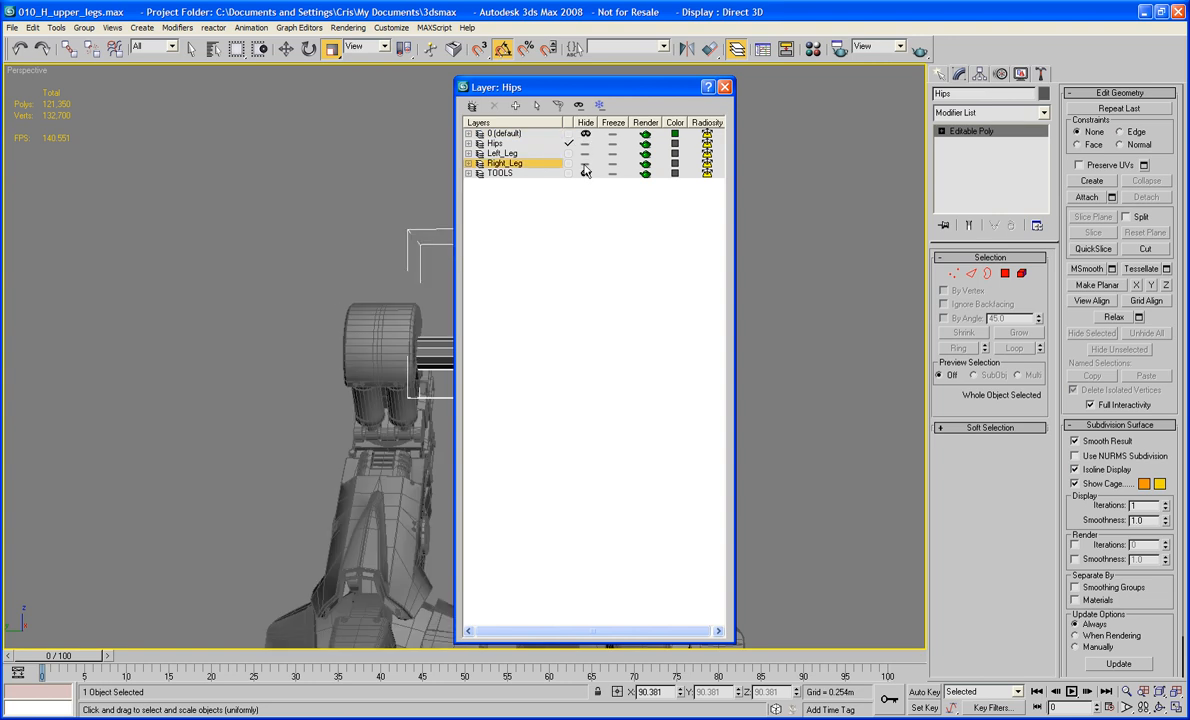
click(586, 154)
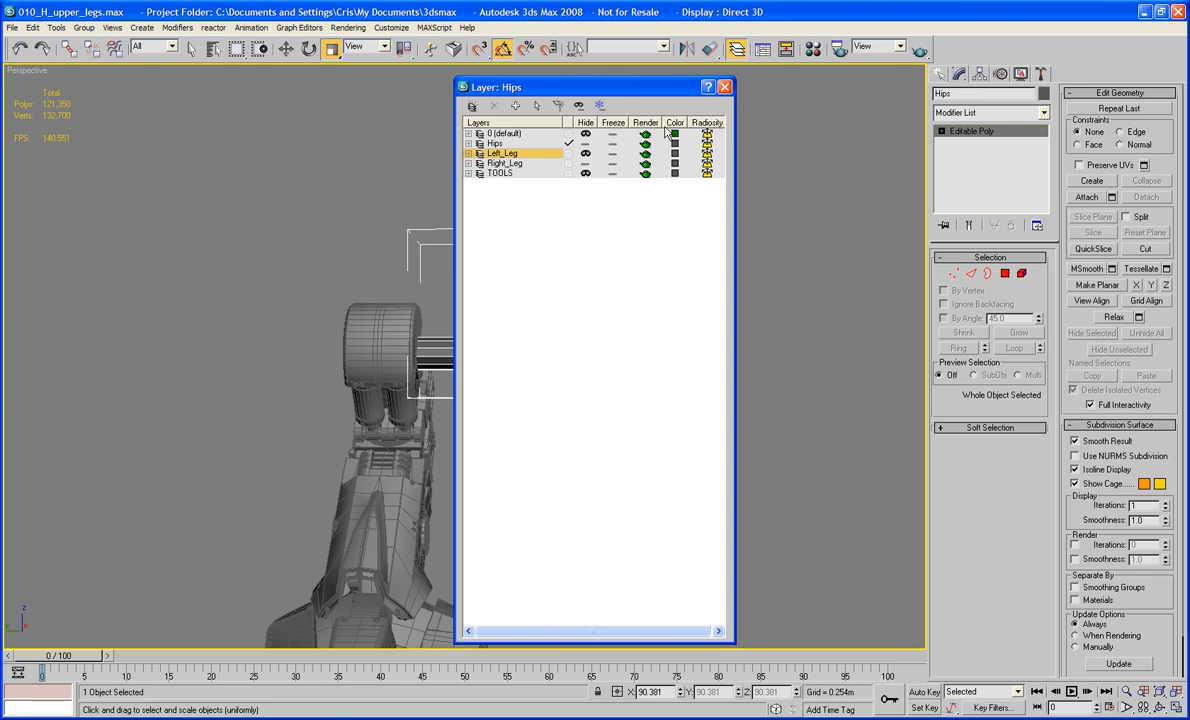
click(724, 87)
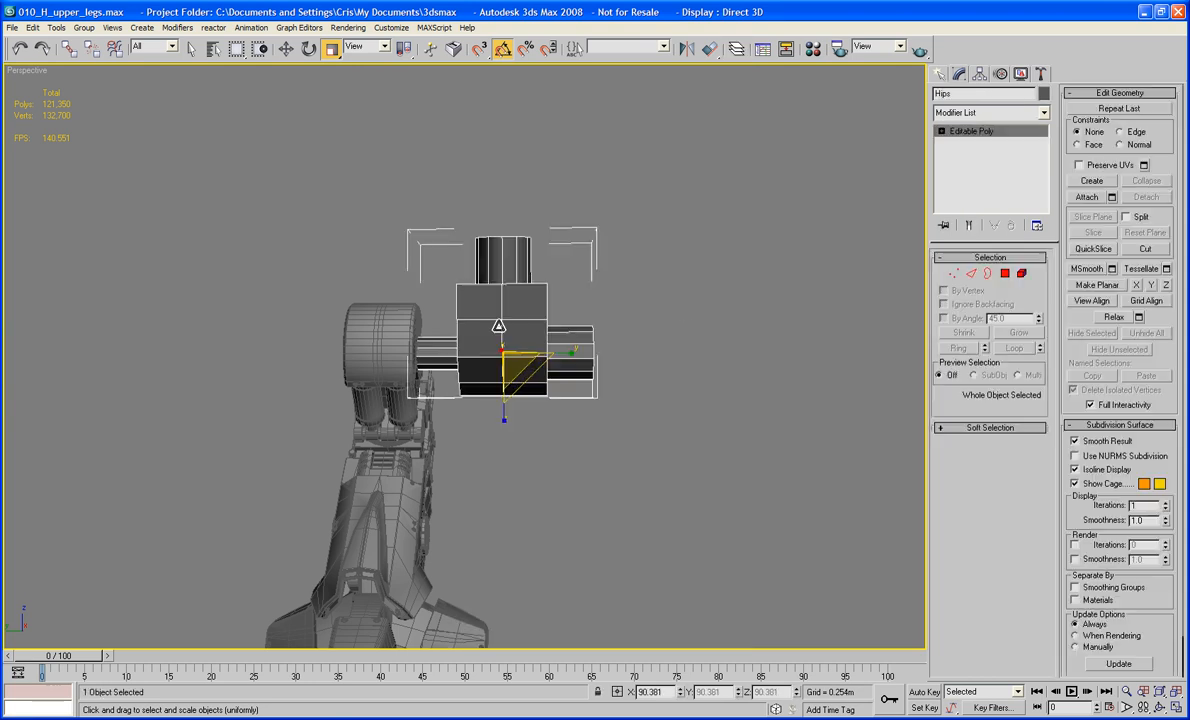
middle_drag(511, 318, 621, 306)
click(1005, 274)
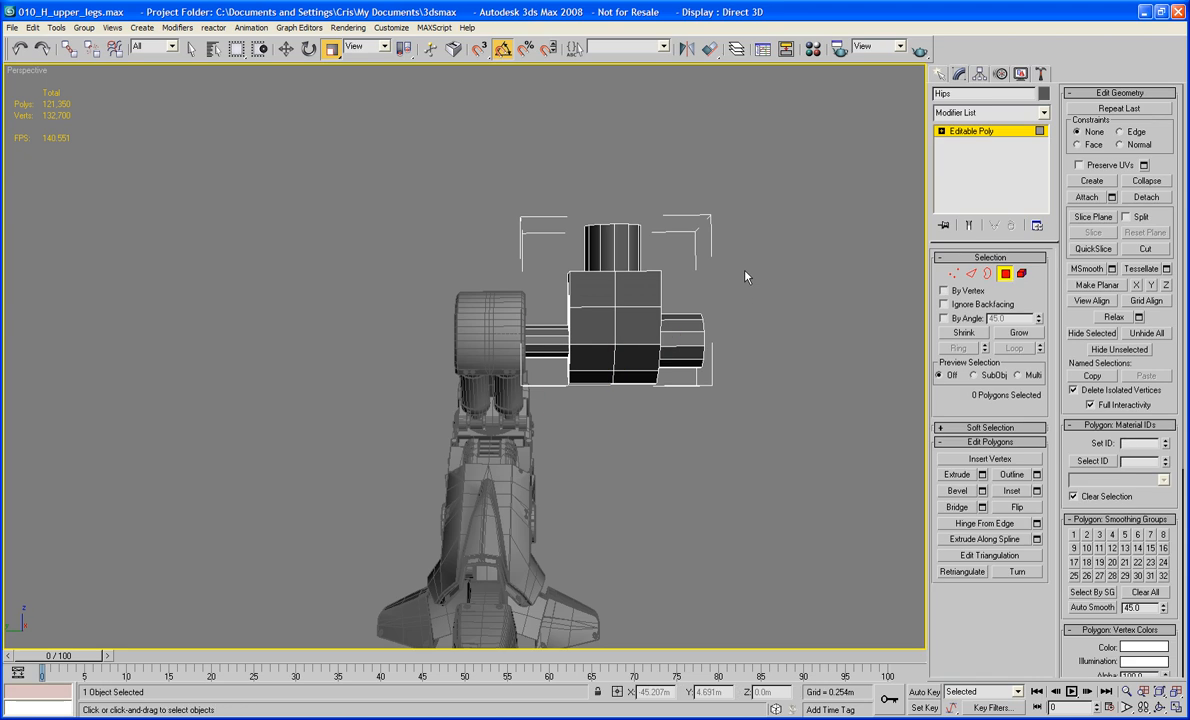
middle_drag(749, 274, 726, 264)
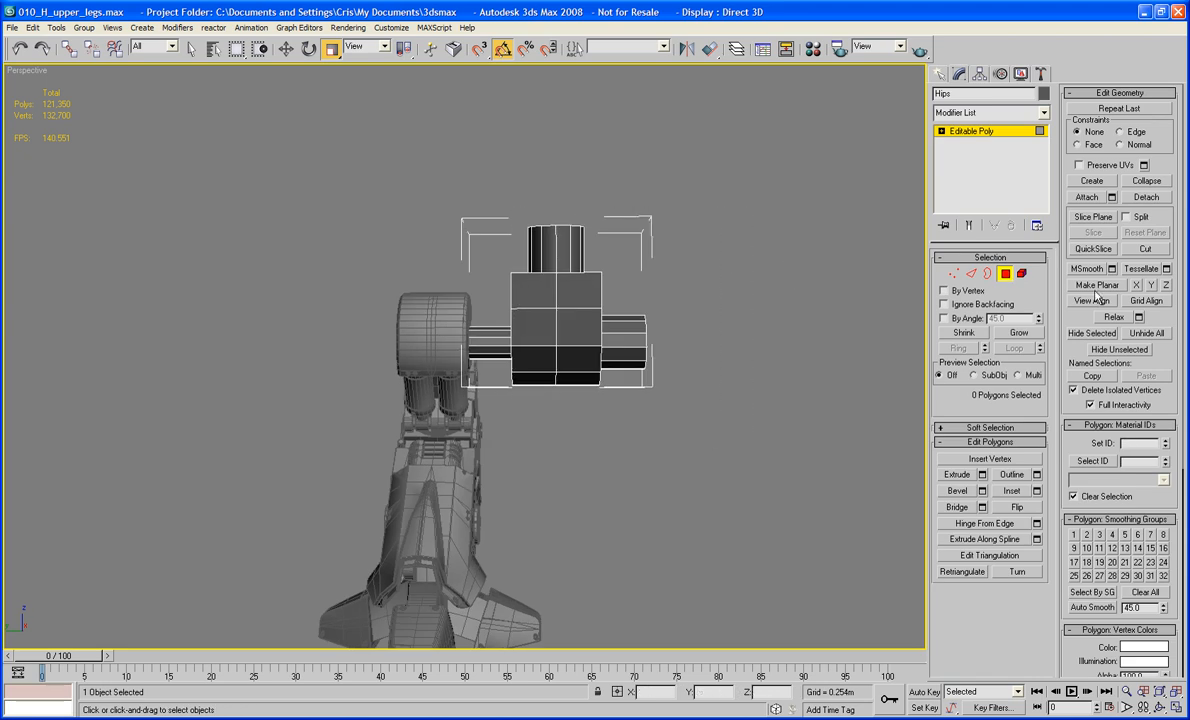
click(1003, 274)
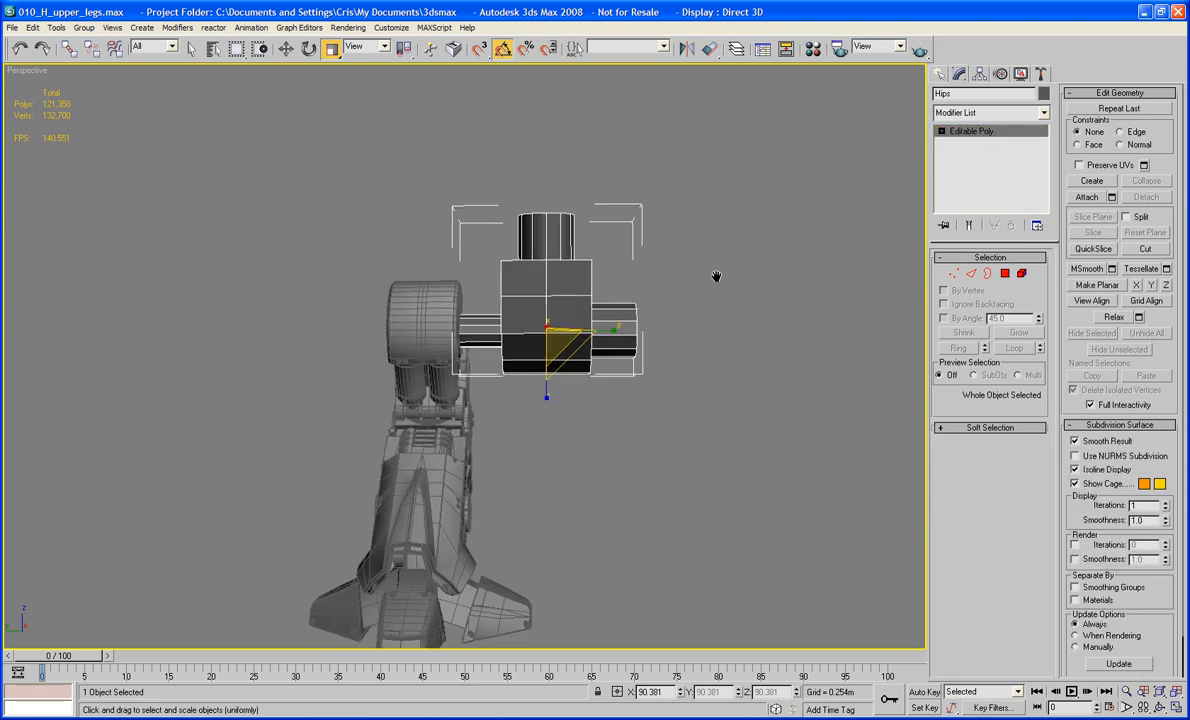
Create an AutoGrid box on the top face of the Hips block, about 1.106 m long, 1.226 m wide and -1.292 m high
alt+middle_drag(714, 274, 601, 272)
scroll(560, 414, up, 5)
click(939, 76)
click(963, 164)
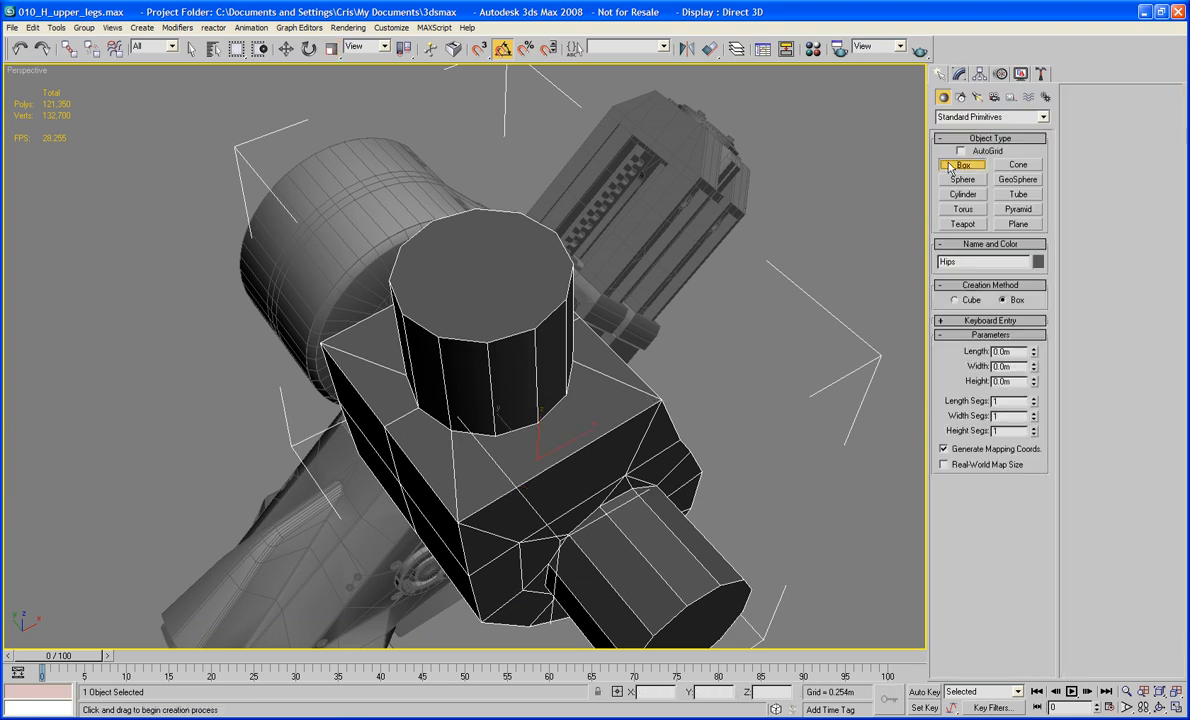
click(961, 151)
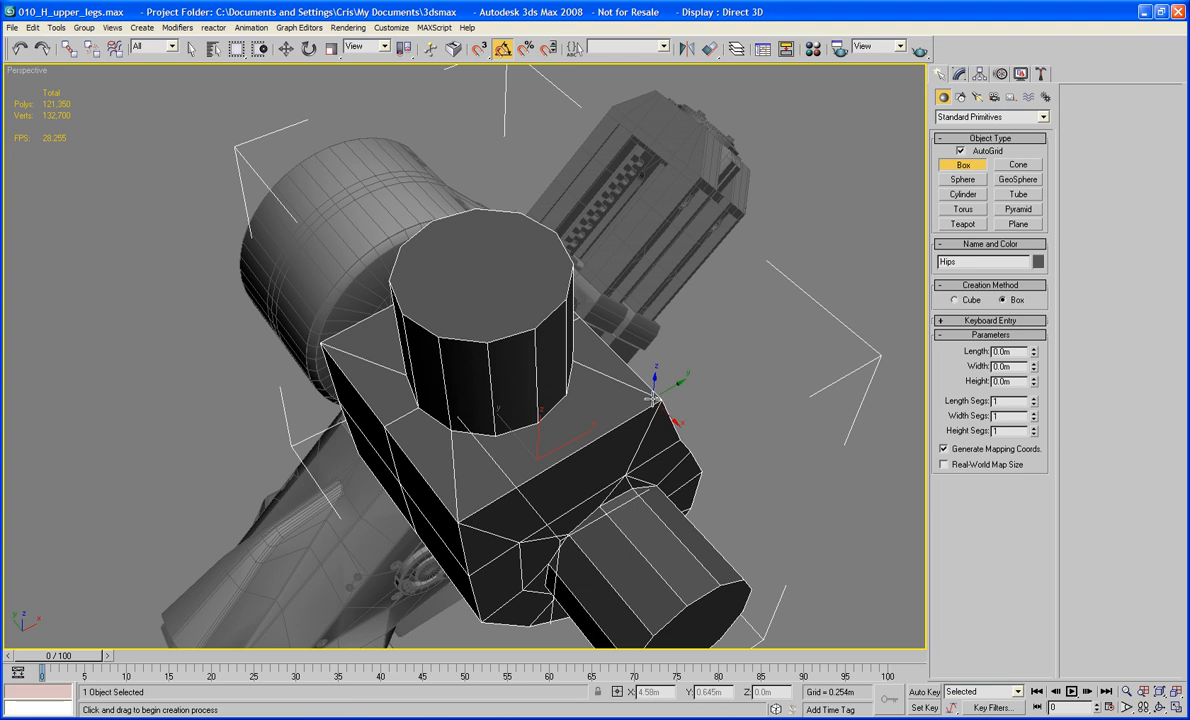
drag(655, 400, 323, 345)
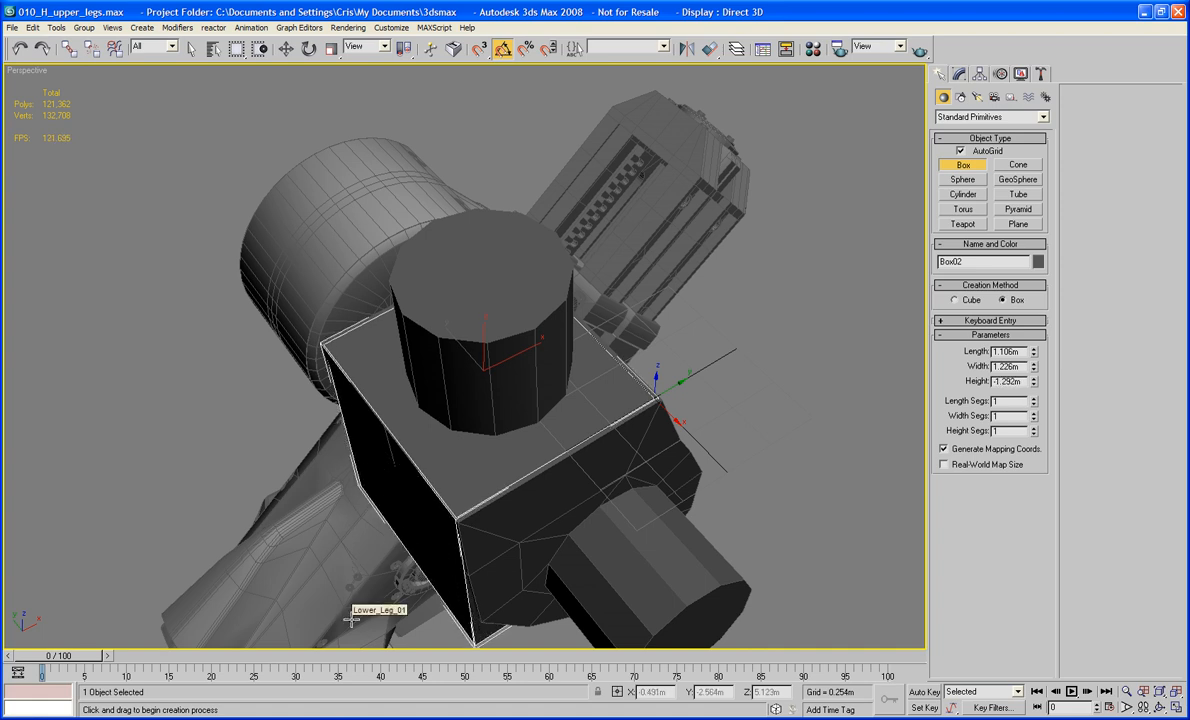
click(350, 613)
Make the Hips object see-through in its object properties
scroll(530, 525, down, 3)
alt+middle_drag(537, 380, 684, 426)
key(r)
click(610, 311)
right_click(649, 330)
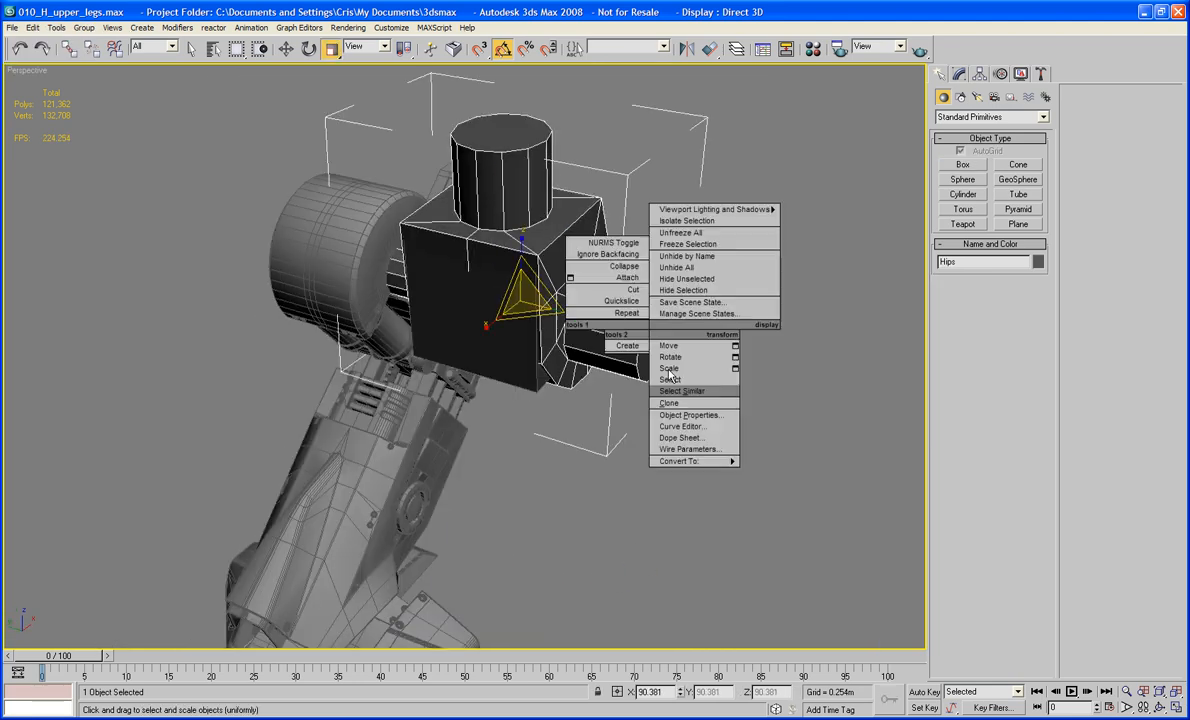
click(690, 416)
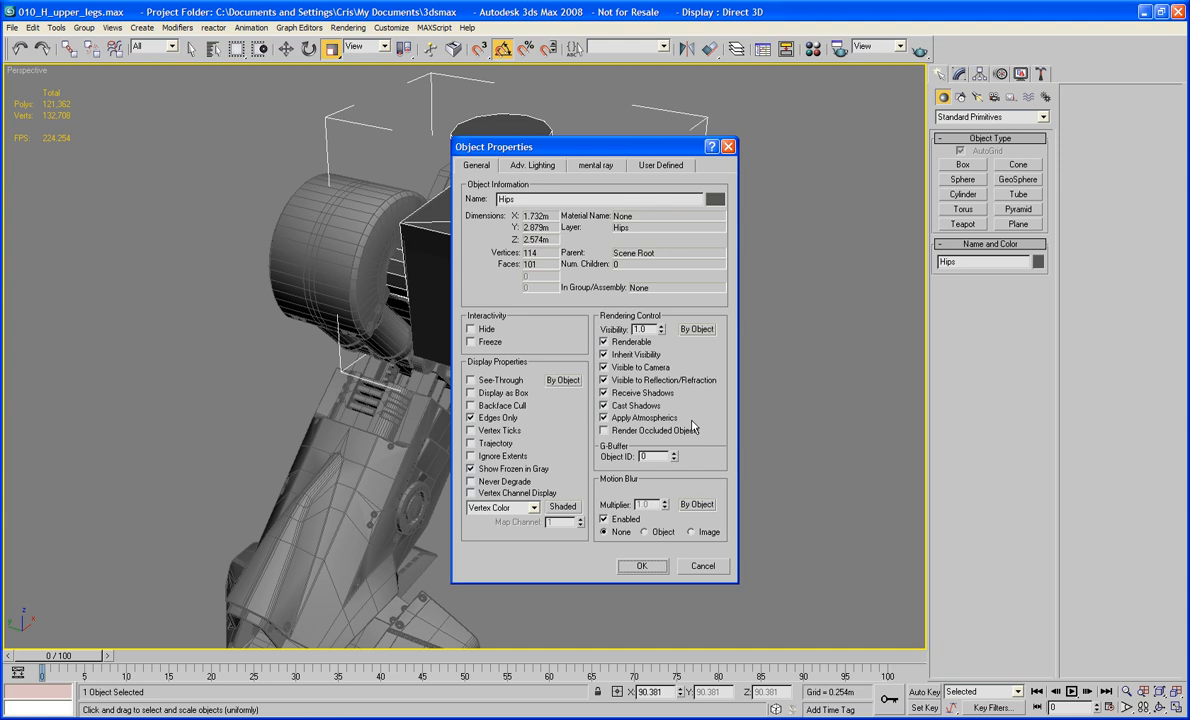
click(645, 566)
Convert the new box to an Editable Poly and rename it H_Hips
alt+middle_drag(765, 518, 778, 486)
click(499, 399)
alt+middle_drag(539, 419, 414, 404)
scroll(486, 425, up, 6)
scroll(438, 347, down, 6)
scroll(446, 332, up, 3)
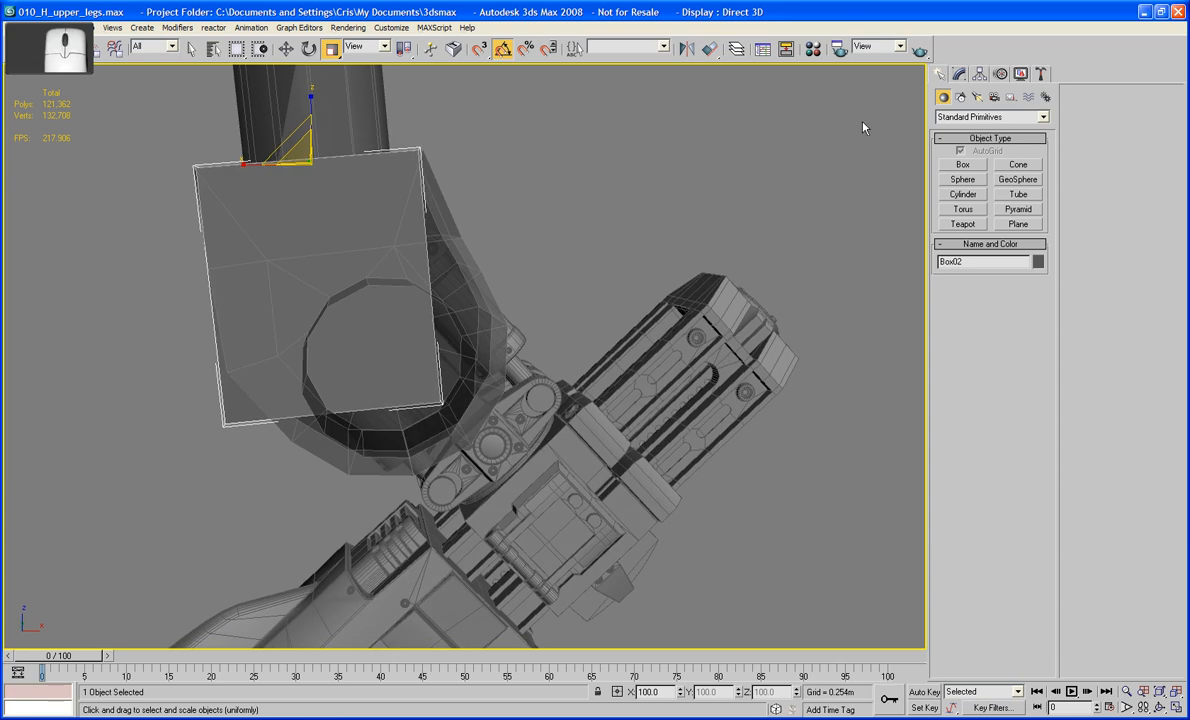
click(959, 74)
right_click(248, 255)
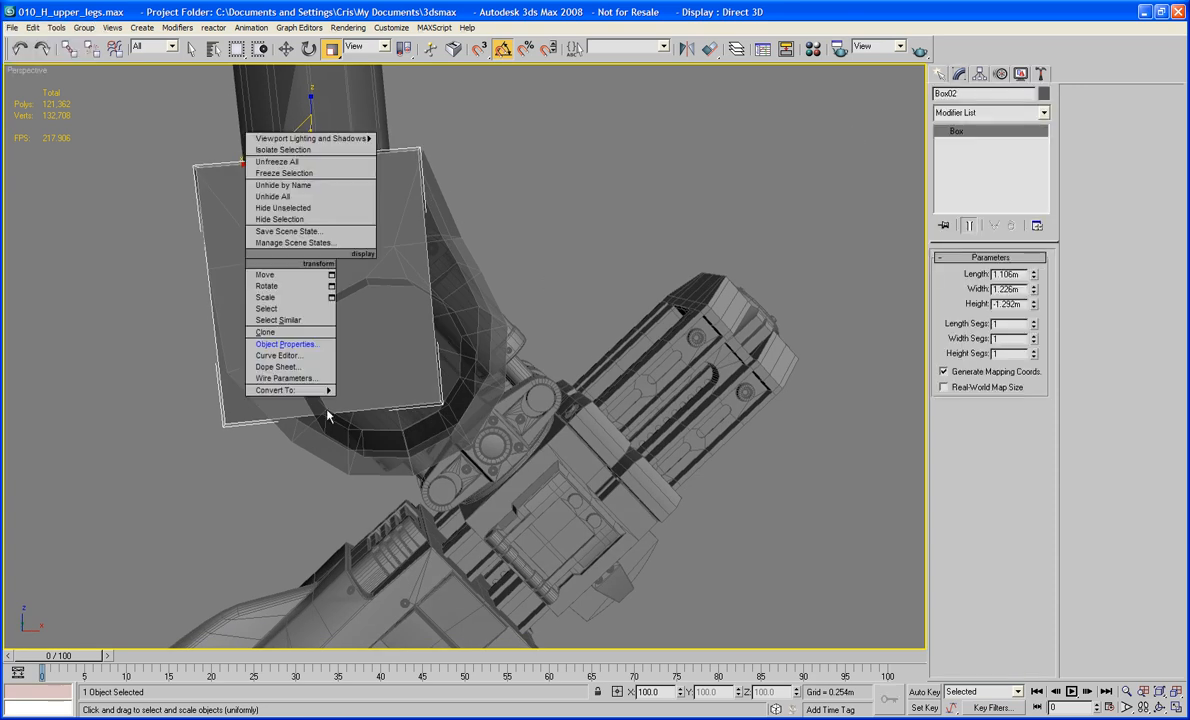
click(360, 381)
click(695, 311)
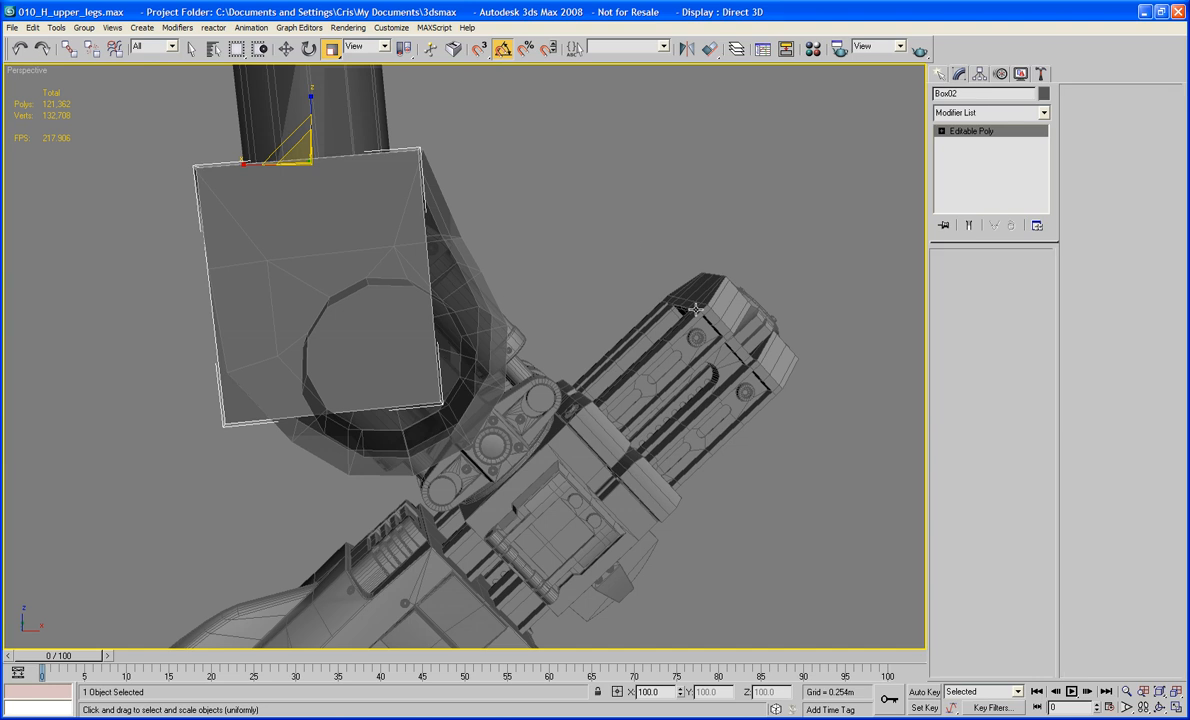
click(244, 404)
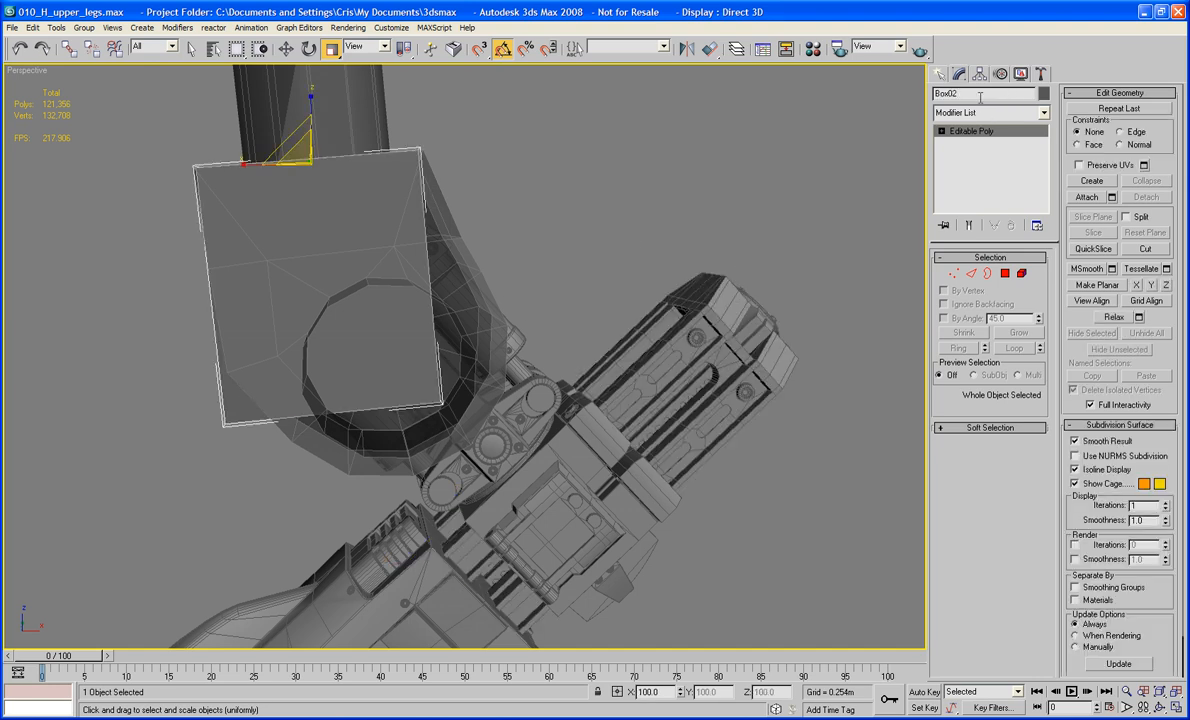
text(H_Hips)
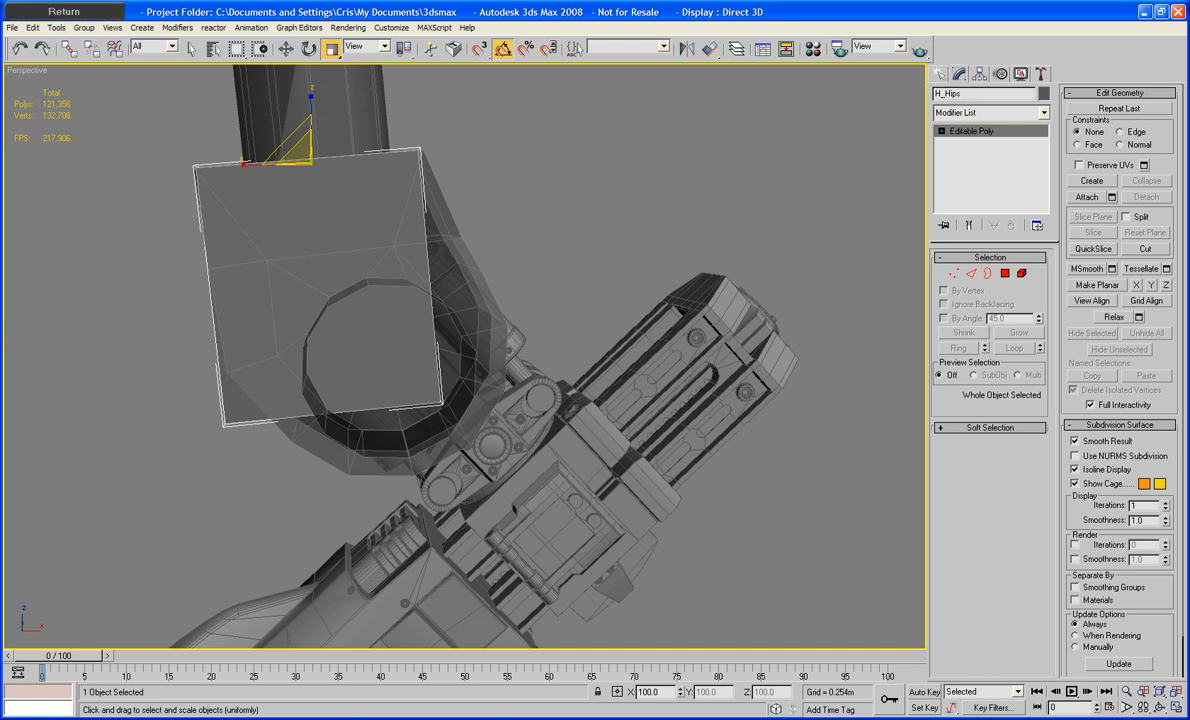
Move the lower +X edge of H_Hips about 0.34 m outward in X and 0.41 m up to match the Hips outline
click(970, 273)
alt+middle_drag(602, 255, 507, 331)
click(415, 375)
key(w)
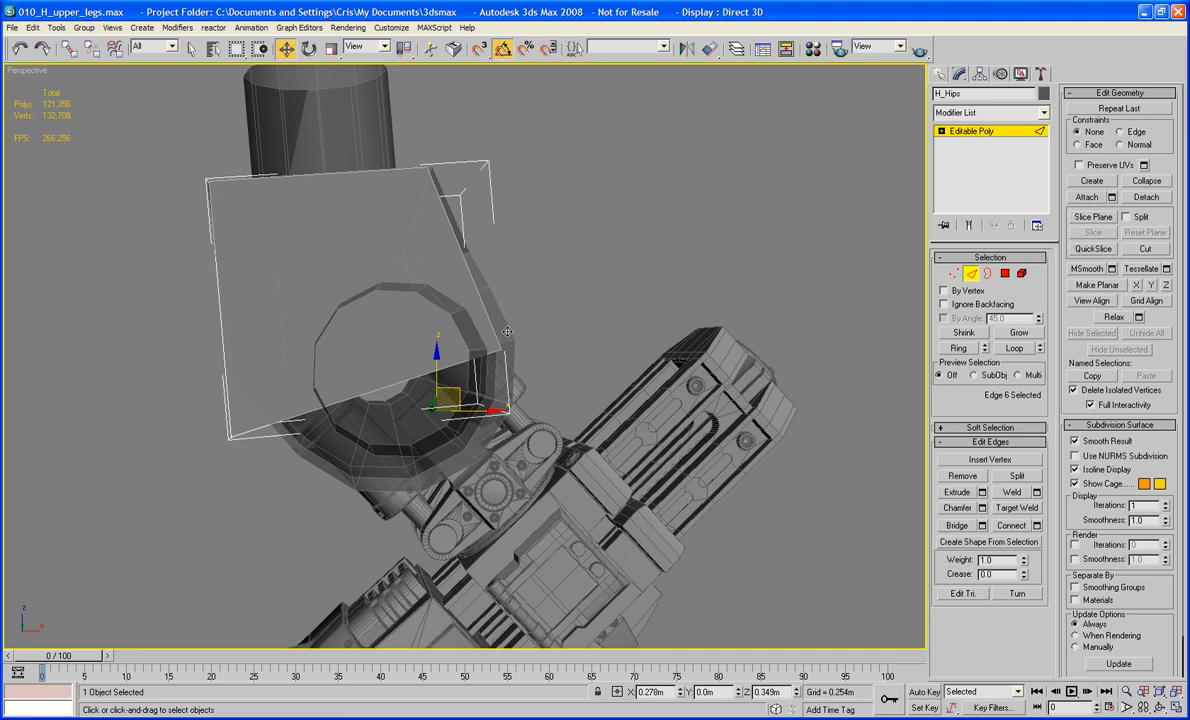
drag(507, 331, 518, 320)
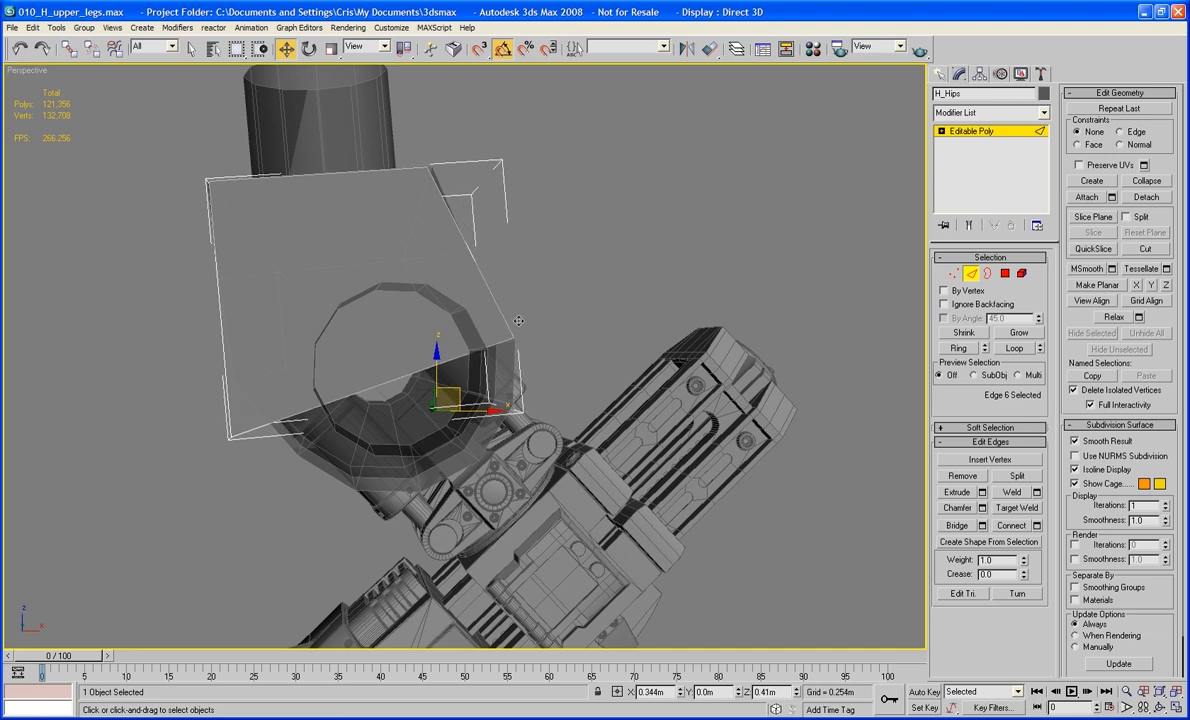
Raise the lower -X edge of H_Hips to about X 0.26 m, Z 4.16 m
alt+middle_drag(358, 376, 277, 373)
click(278, 373)
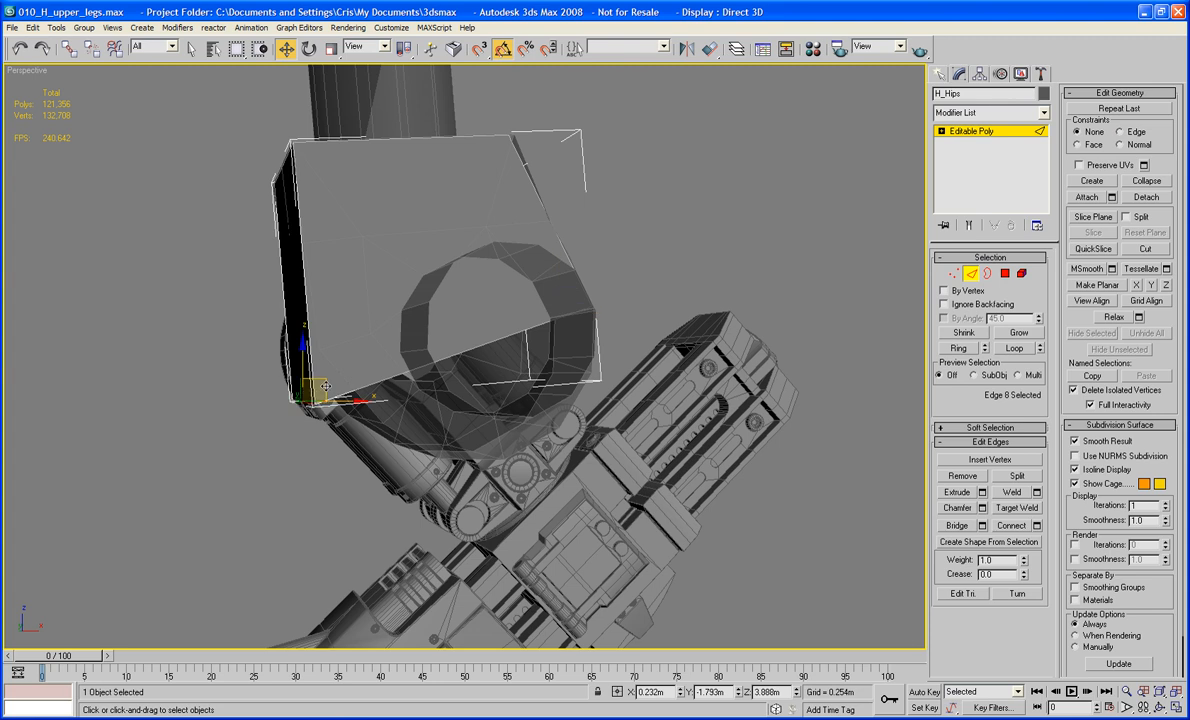
drag(326, 385, 331, 337)
alt+middle_drag(331, 337, 461, 376)
scroll(401, 335, up, 3)
scroll(401, 335, up, 3)
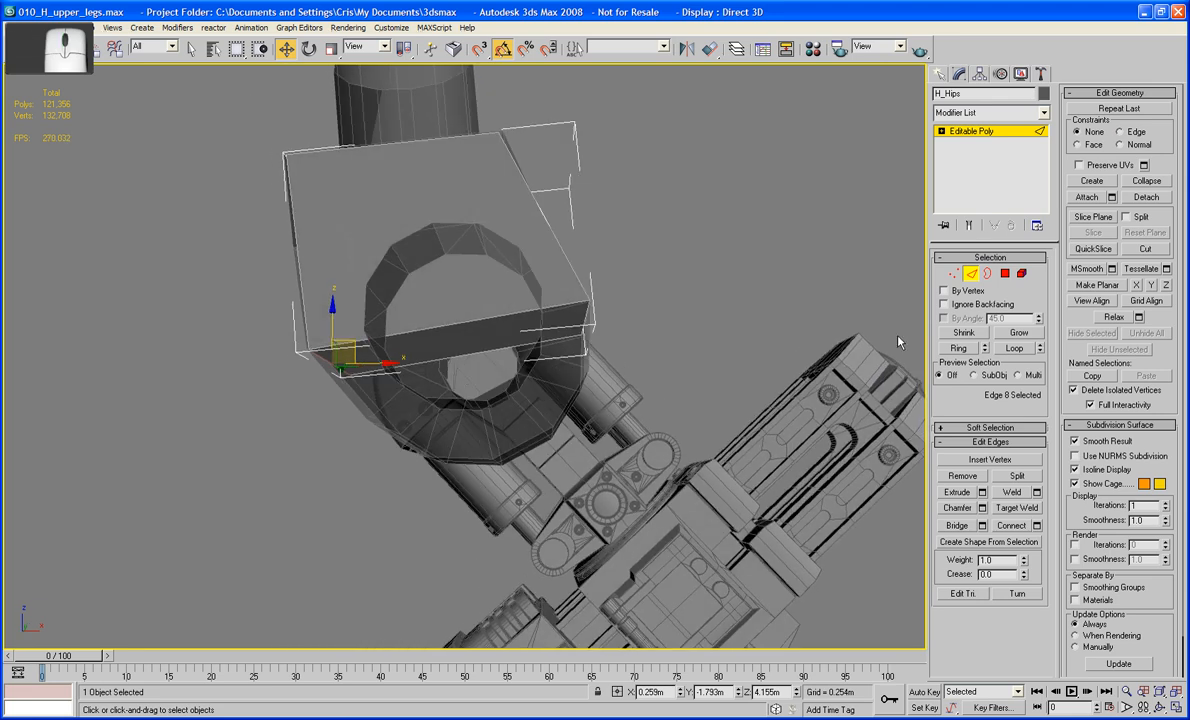
Extrude the bottom polygon of H_Hips downward in three successive sections
click(1005, 273)
click(466, 345)
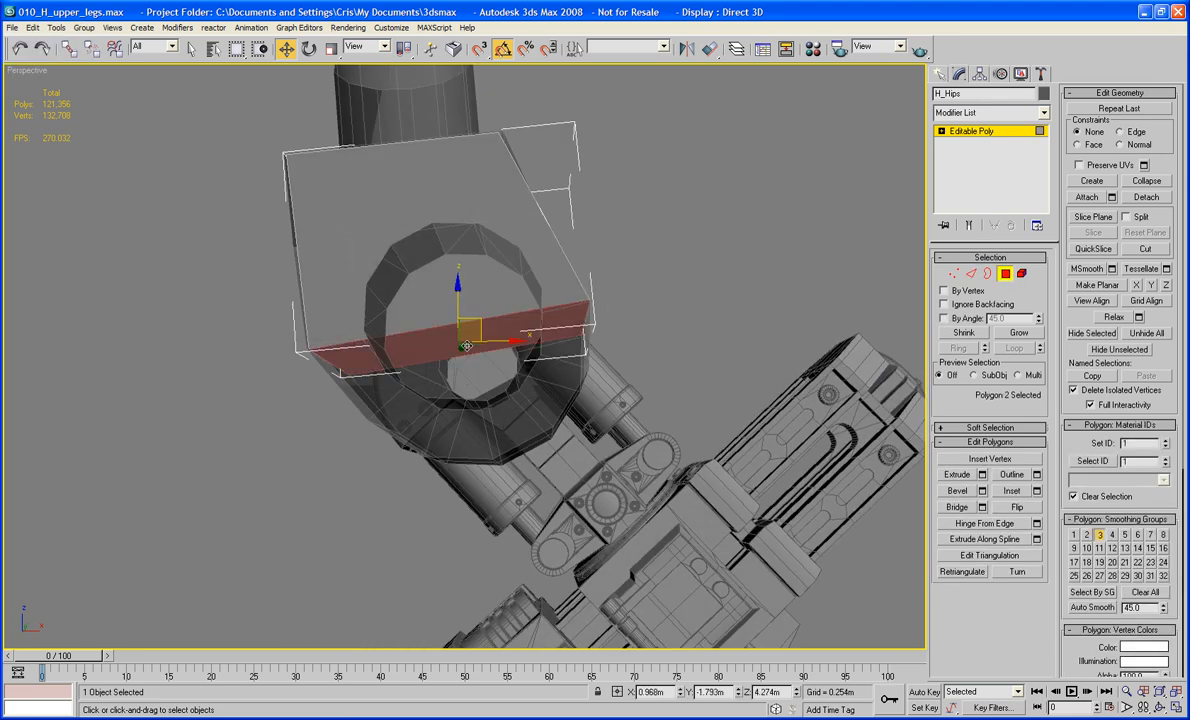
alt+middle_drag(466, 345, 440, 362)
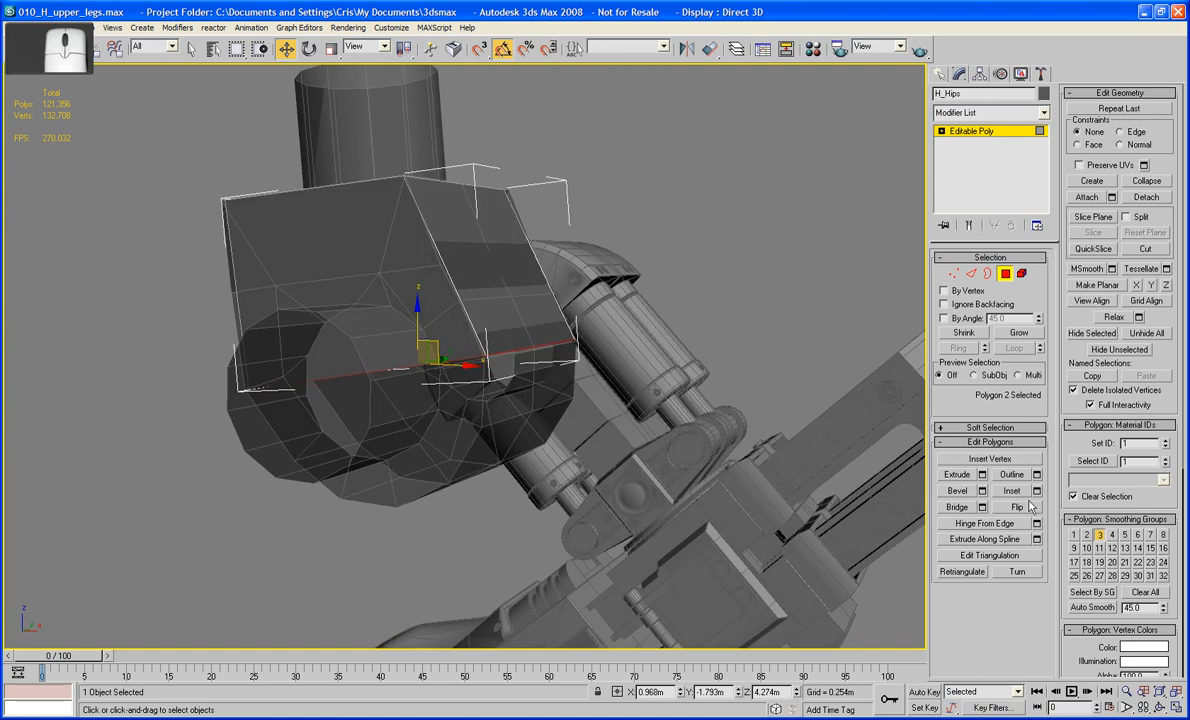
alt+middle_drag(359, 420, 403, 398)
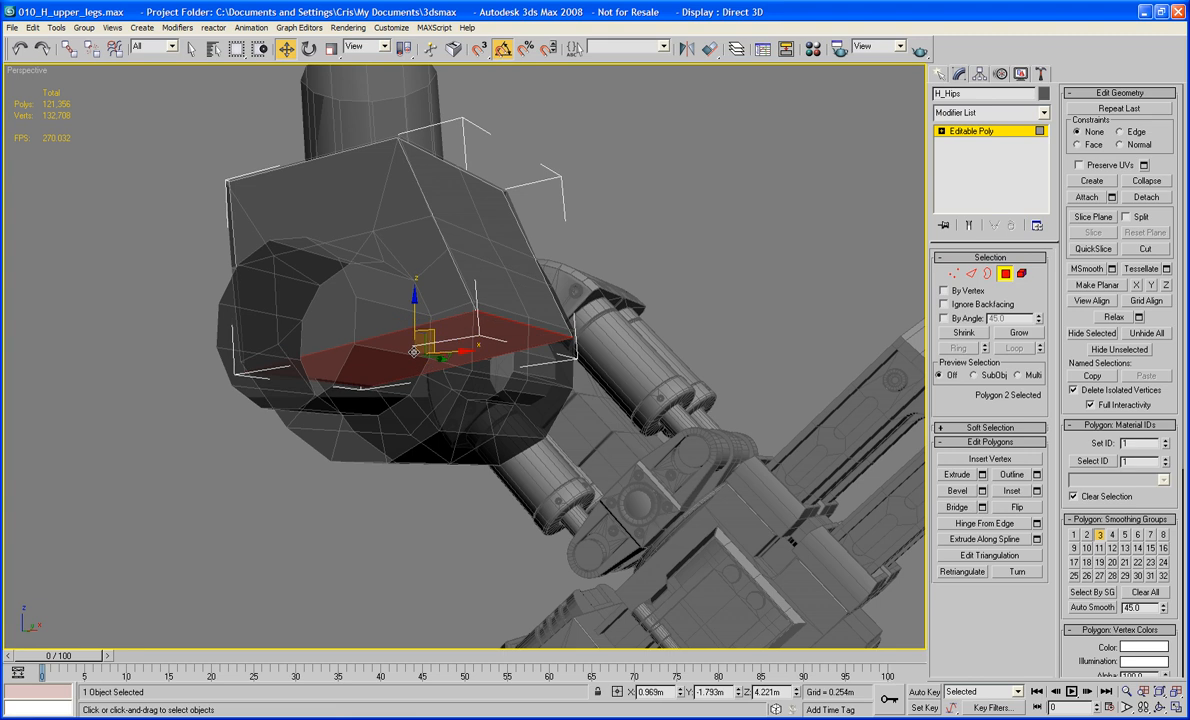
key(ctrl+z)
click(956, 476)
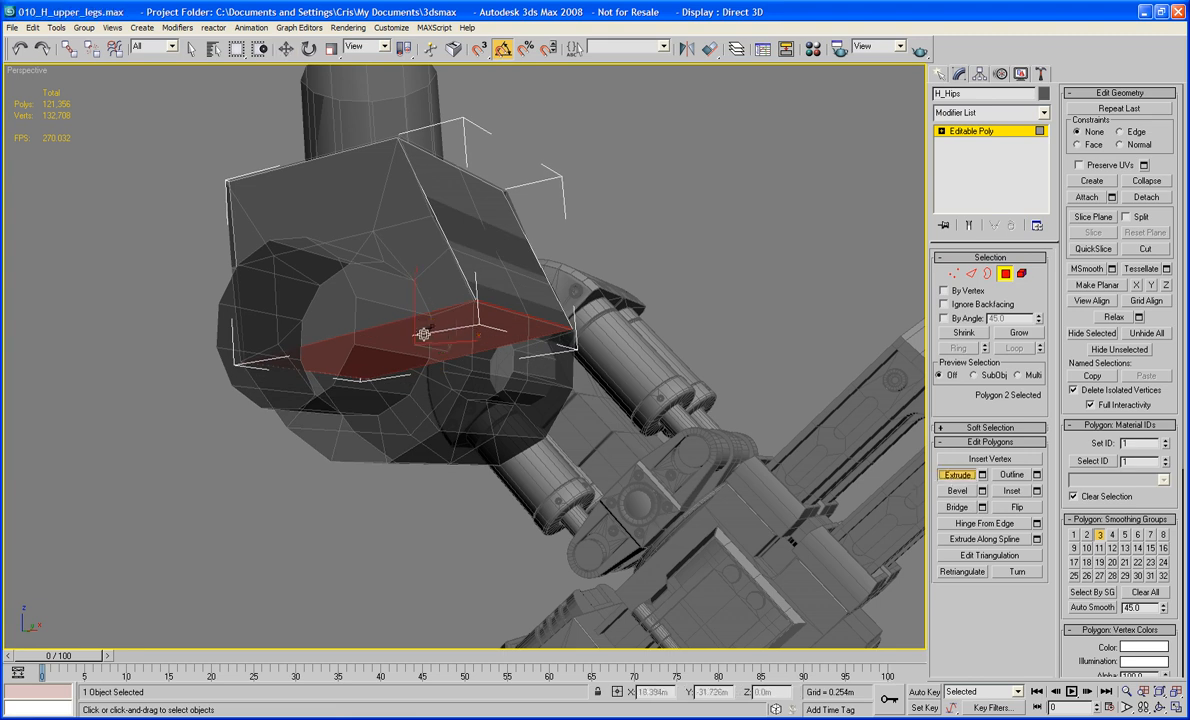
drag(425, 333, 417, 258)
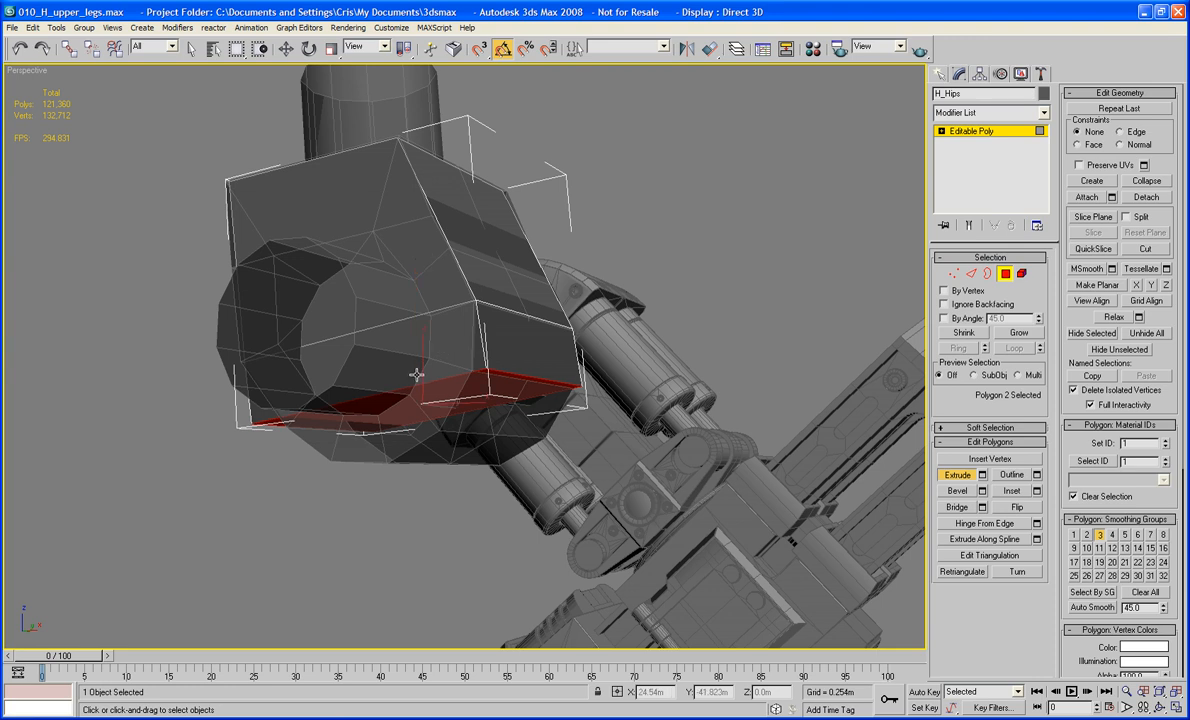
drag(418, 399, 418, 352)
drag(374, 444, 374, 427)
alt+middle_drag(374, 427, 568, 519)
scroll(568, 519, up, 3)
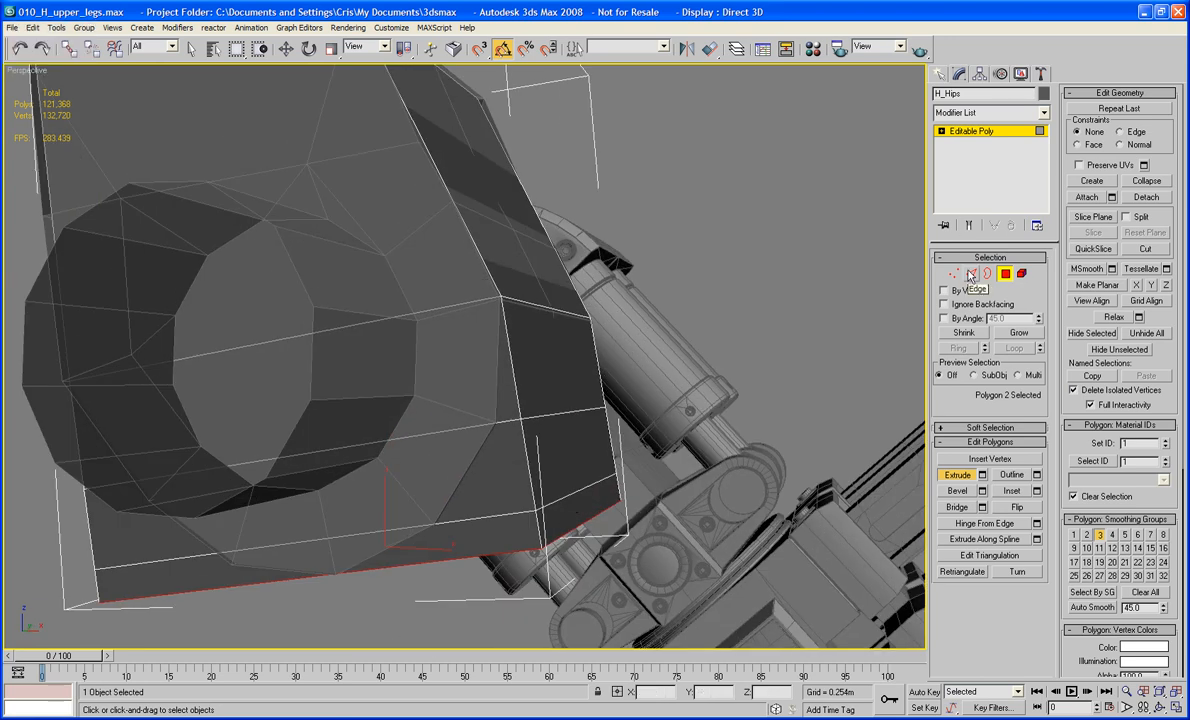
Move the +X edge of the first extruded section inward to about X 1.66 m, Z 4.04 m
key(2)
click(566, 410)
key(w)
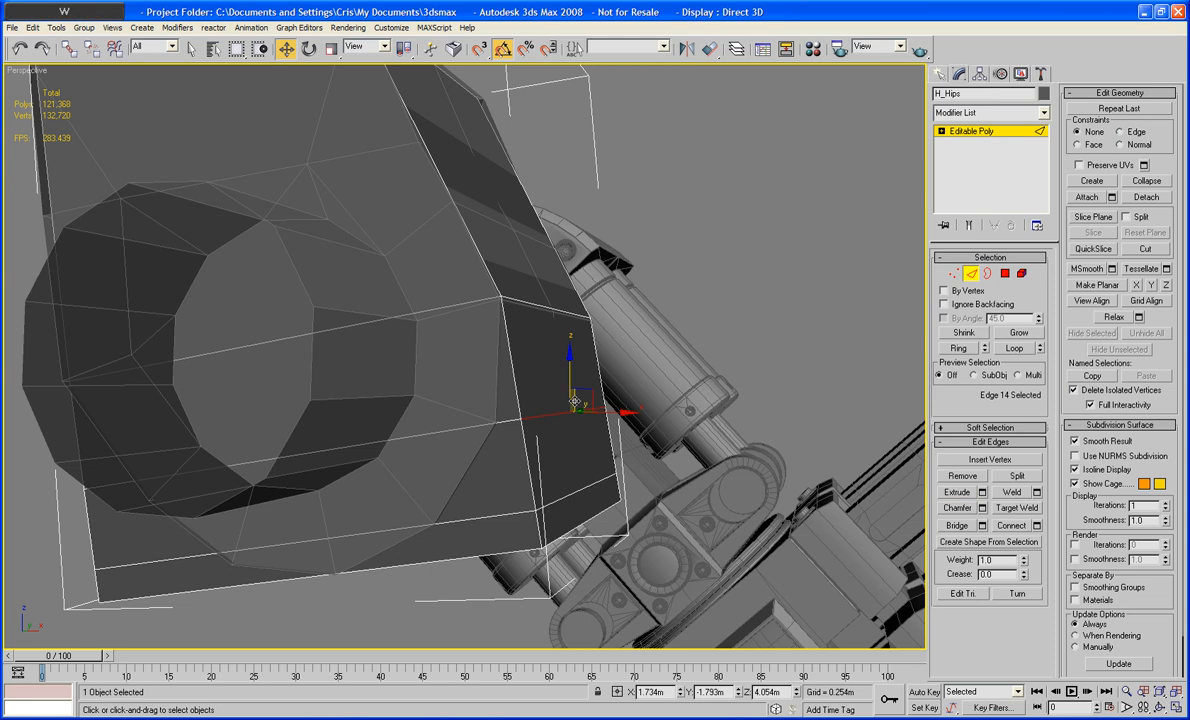
drag(568, 403, 571, 395)
middle_drag(578, 476, 613, 412)
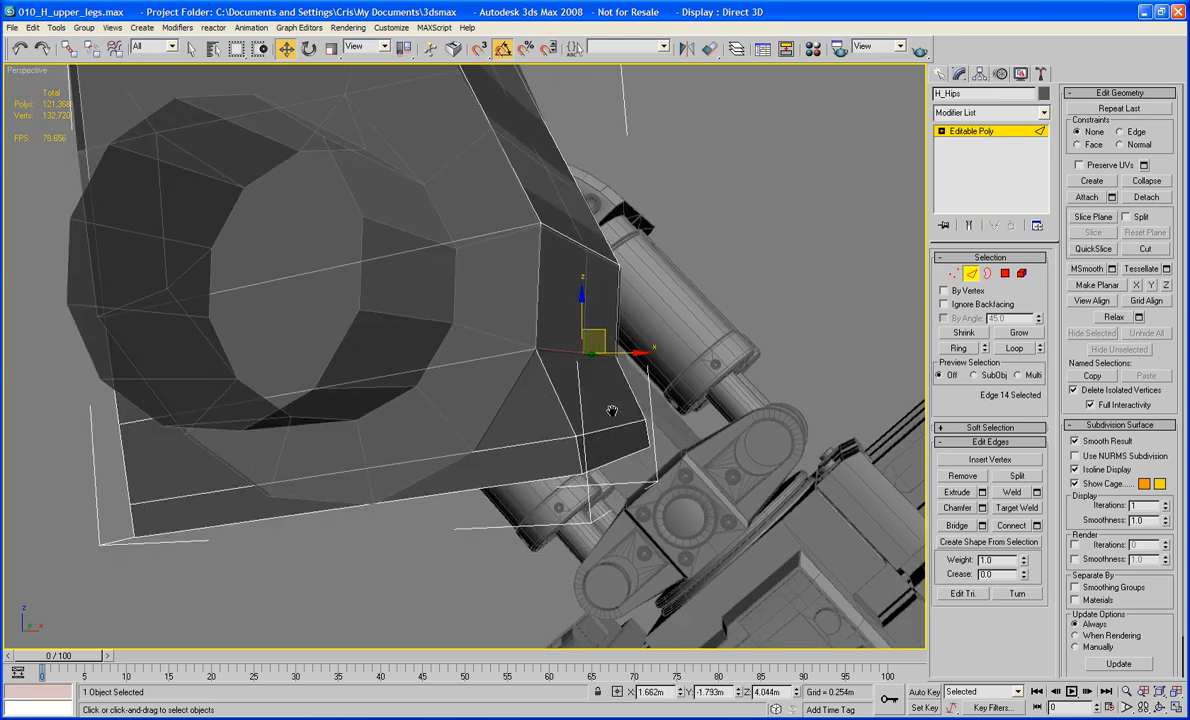
Move the +X edge of the second extruded section inward to about X 1.48 m, Z 3.76 m to follow the Hips outline
click(552, 433)
click(598, 428)
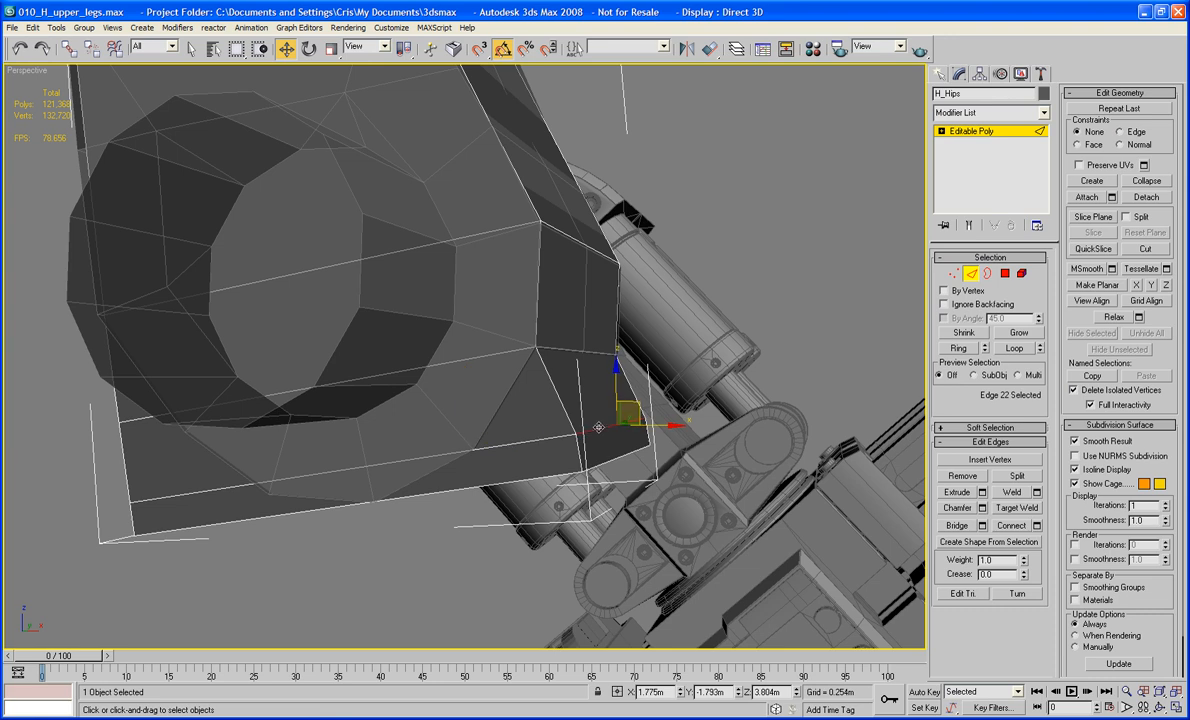
drag(641, 401, 552, 415)
middle_drag(555, 527, 590, 588)
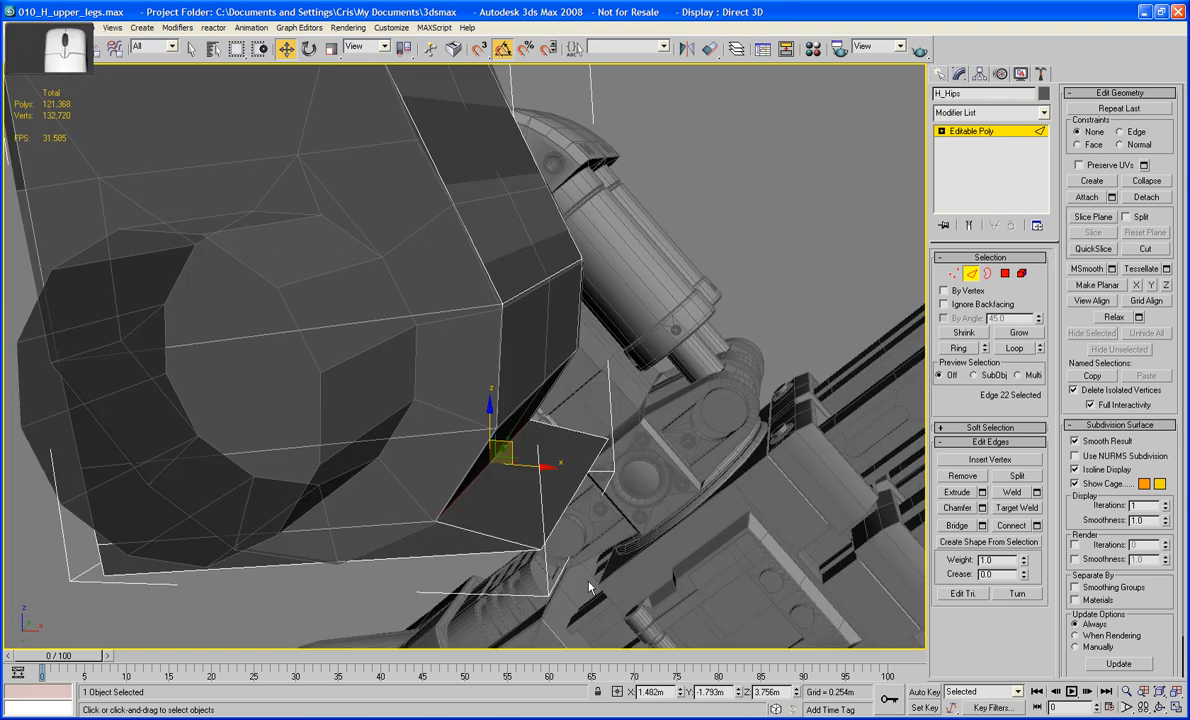
Move the bottommost +X edge of H_Hips inward beneath the Hips block and adjust its height to the rounded outline
click(566, 510)
alt+middle_drag(566, 510, 565, 479)
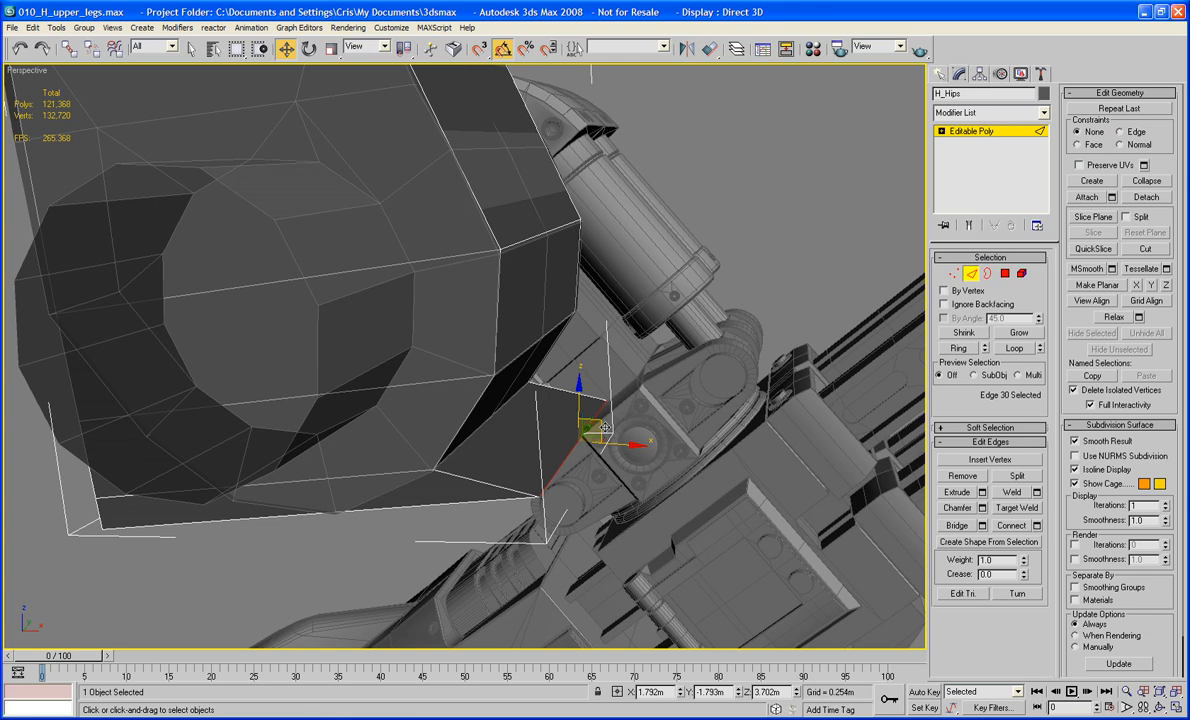
drag(603, 425, 404, 441)
alt+middle_drag(404, 441, 452, 452)
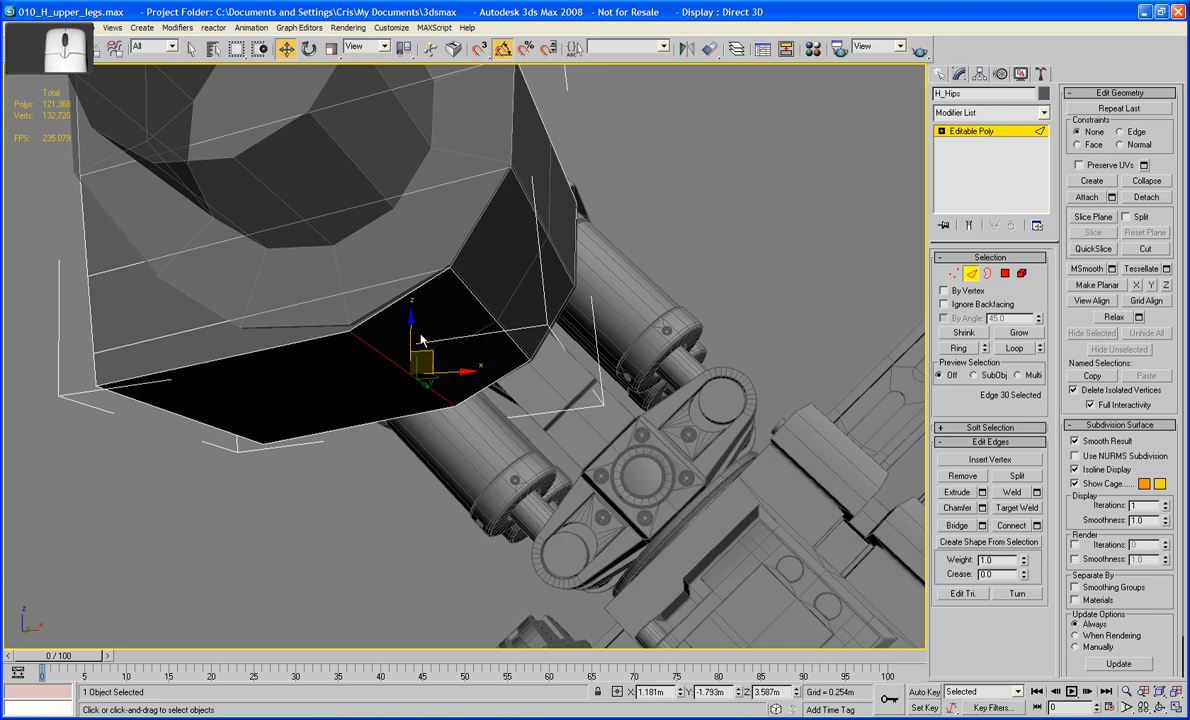
drag(414, 329, 412, 322)
Move the -X edge of the first extruded section inward to about X 0.57 m, Z 3.79 m, and save the scene
middle_drag(467, 324, 324, 377)
click(323, 379)
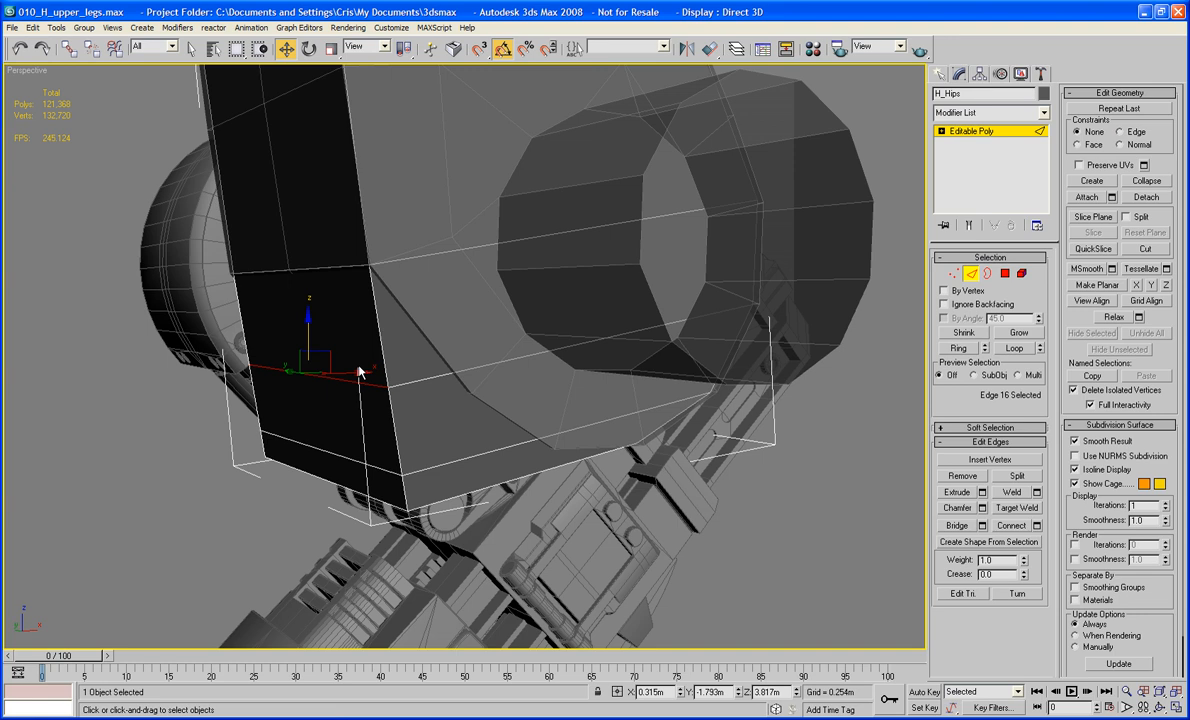
drag(359, 372, 381, 345)
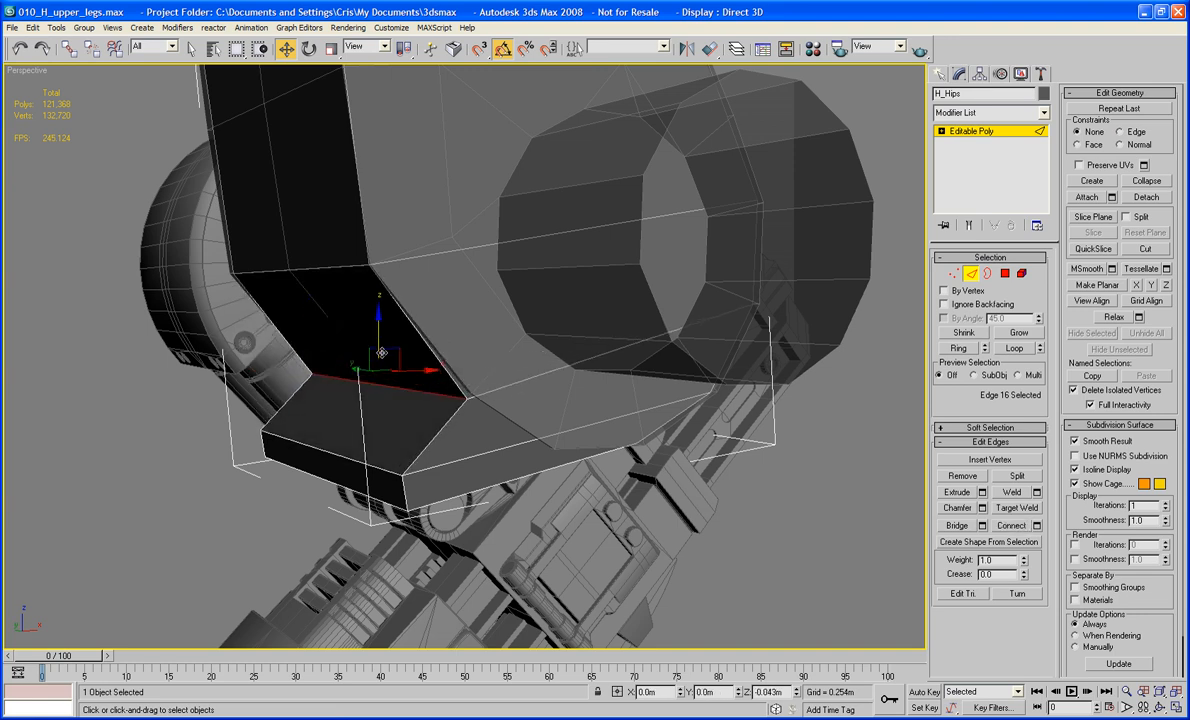
scroll(381, 345, up, 8)
middle_drag(433, 369, 571, 399)
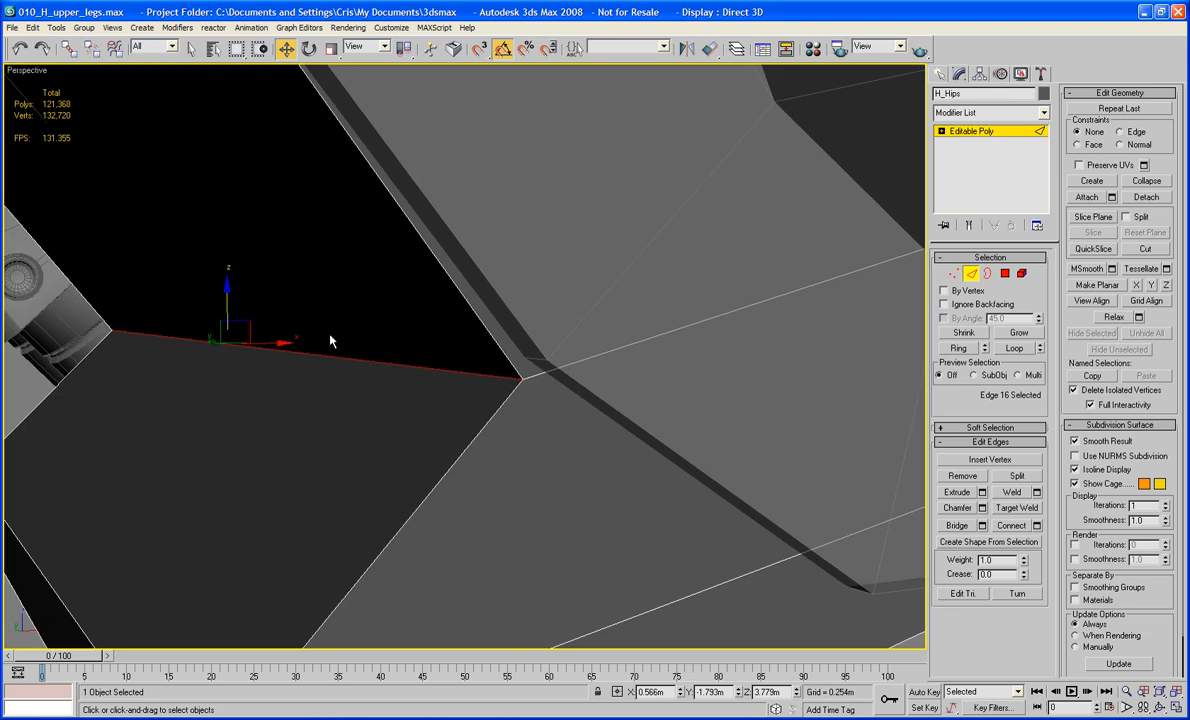
drag(255, 322, 246, 312)
key(ctrl+s)
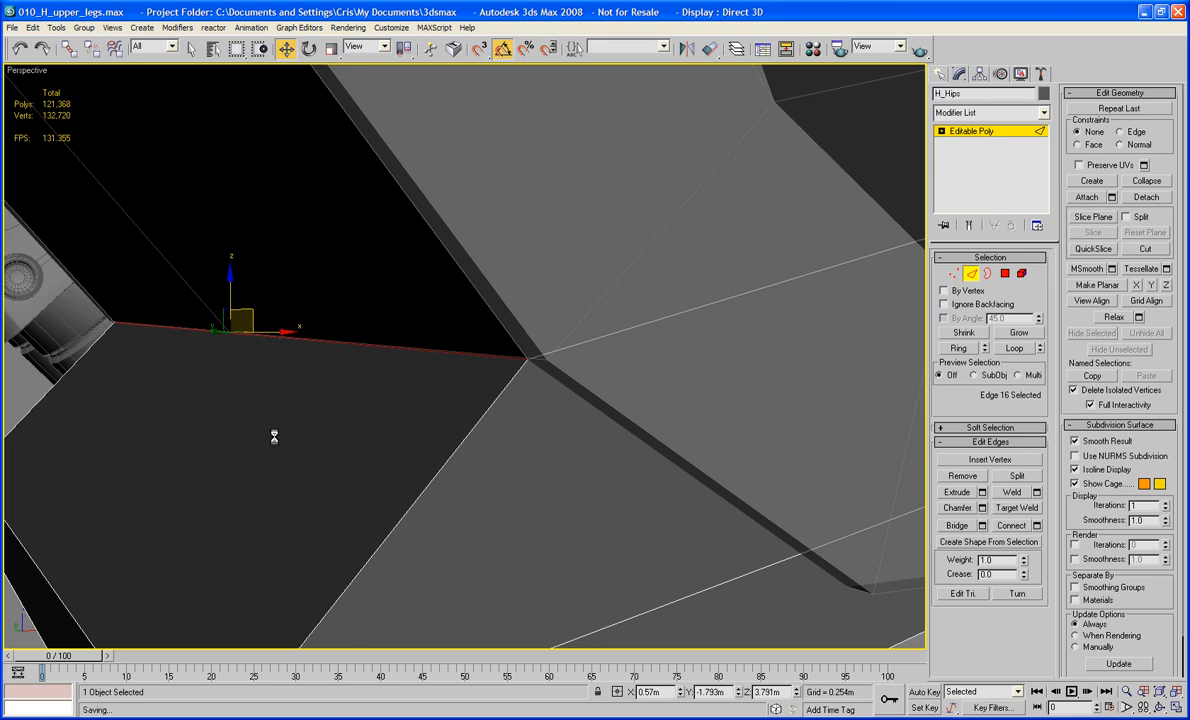
Move the -X edge of the second extruded section about 0.51 m in X and 0.04 m up to follow the Hips outline
alt+middle_drag(288, 513, 365, 598)
click(280, 510)
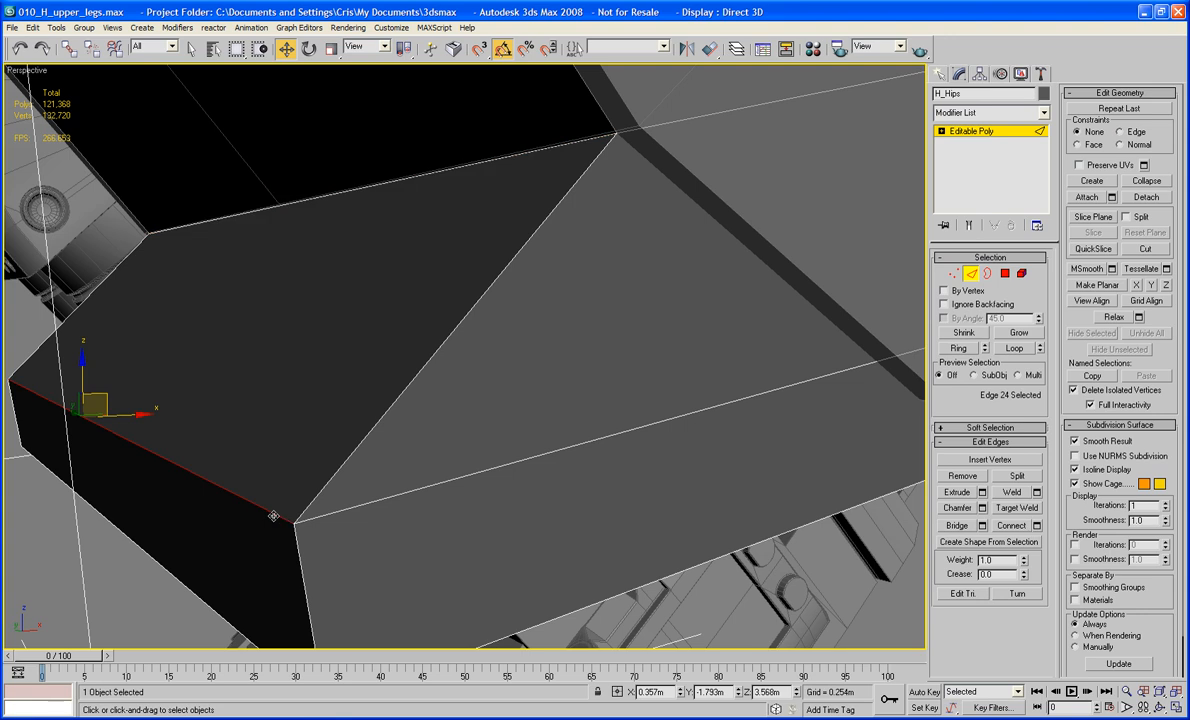
alt+middle_drag(280, 510, 318, 511)
alt+middle_drag(19, 375, 464, 321)
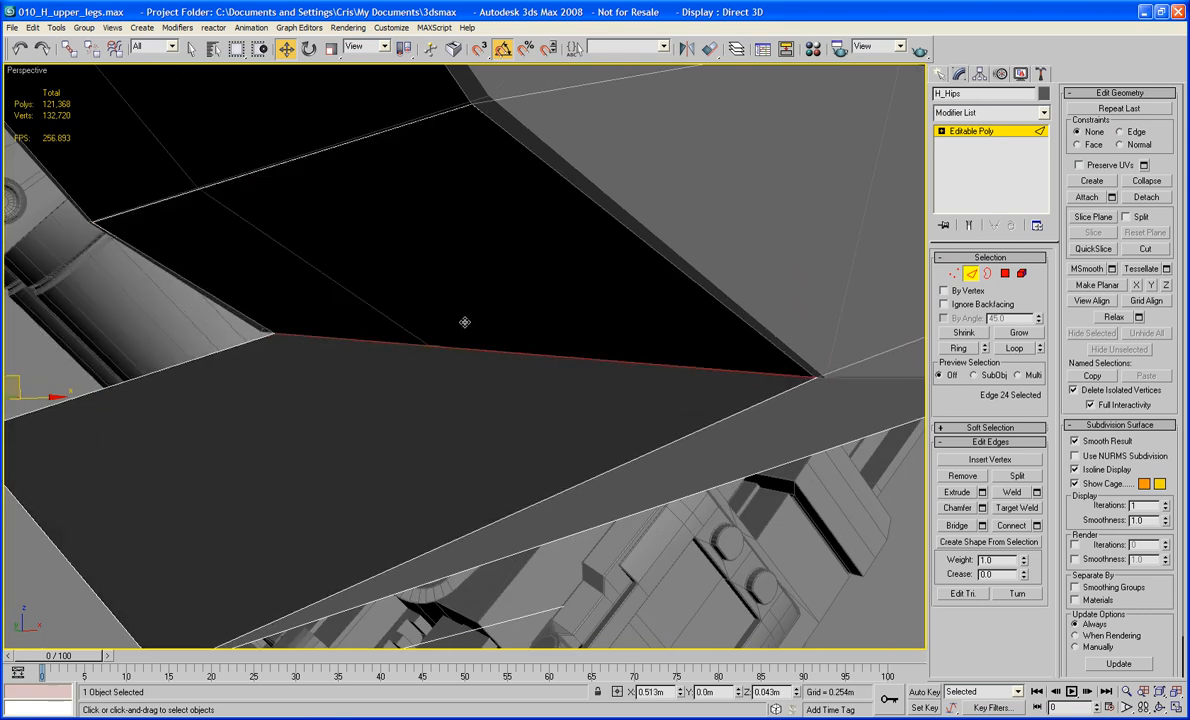
Target-weld the two loose -X vertices of the lower extruded section to the matching bottom vertices on the -X side of H_Hips
scroll(464, 321, down, 5)
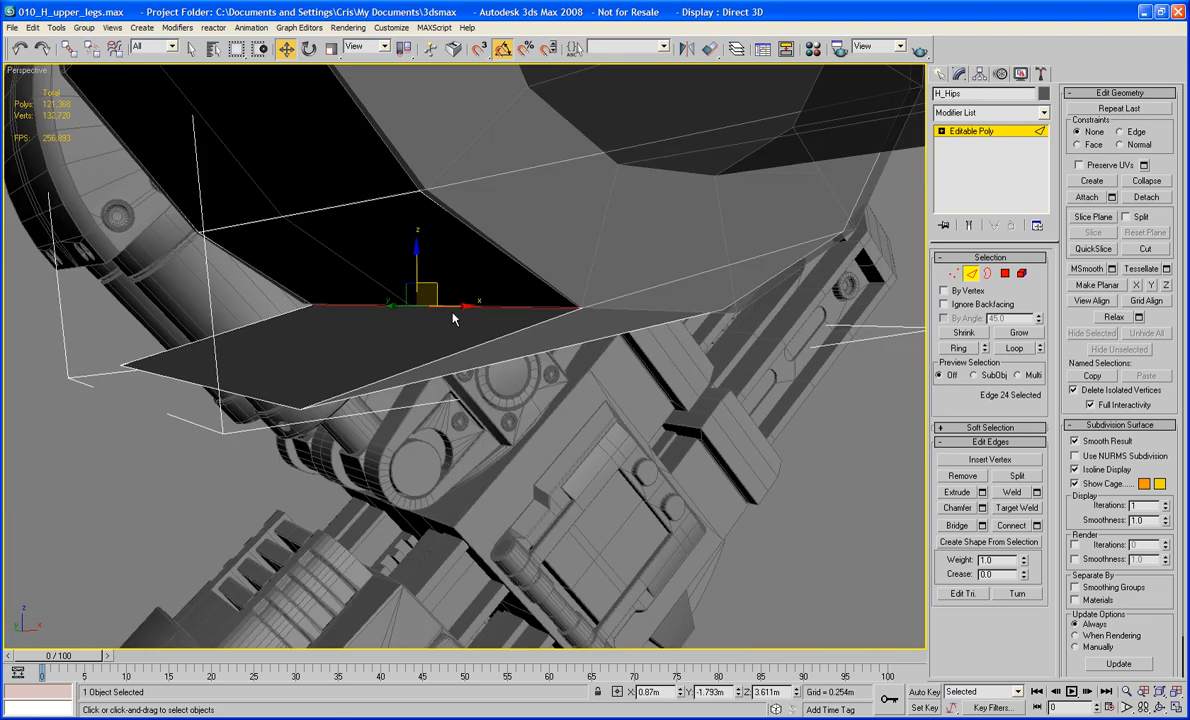
alt+middle_drag(452, 316, 525, 416)
click(951, 275)
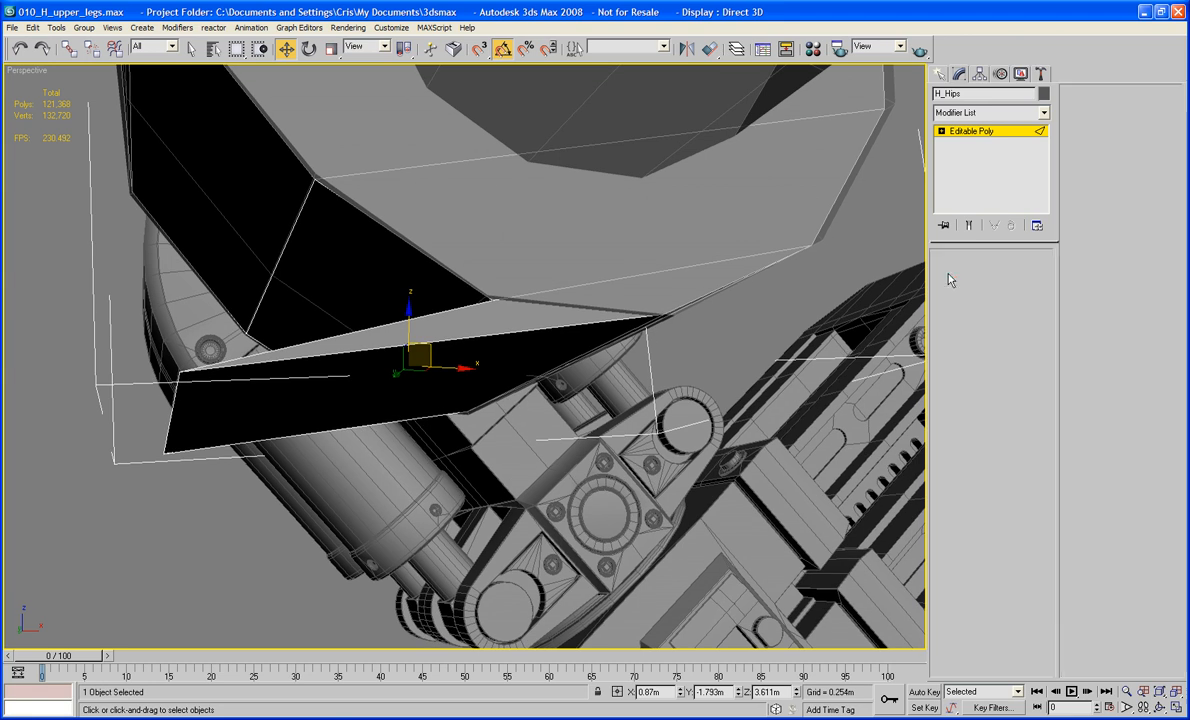
click(1016, 490)
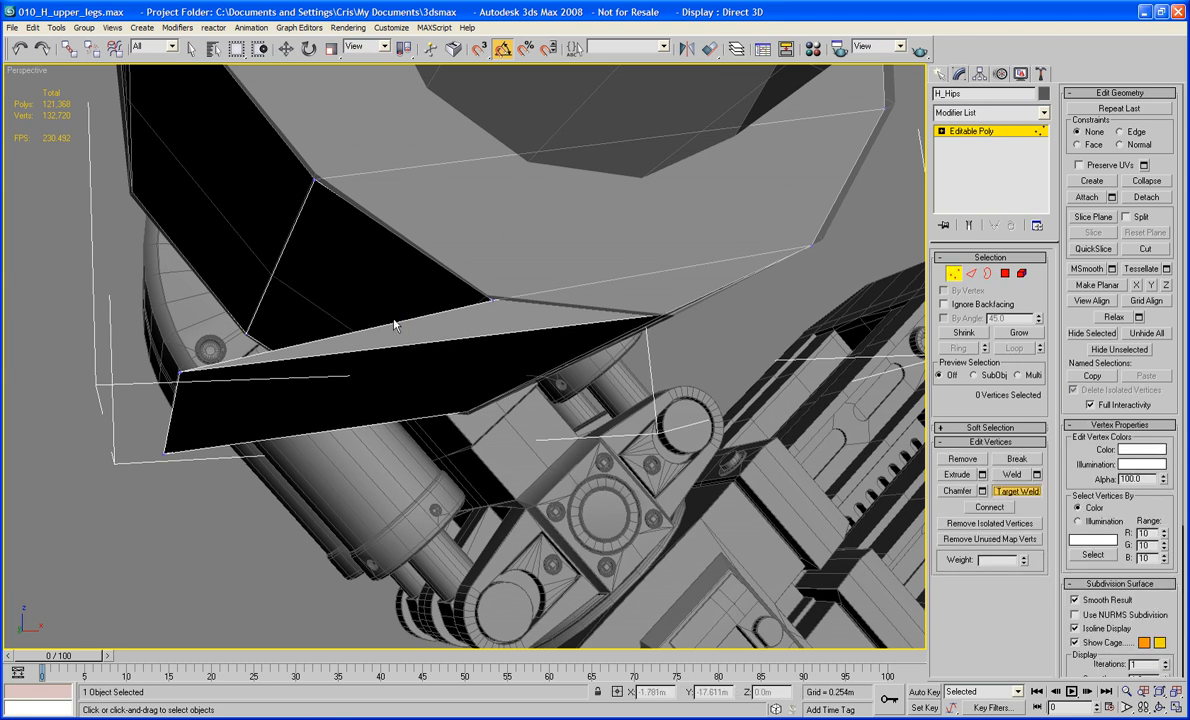
key(F3)
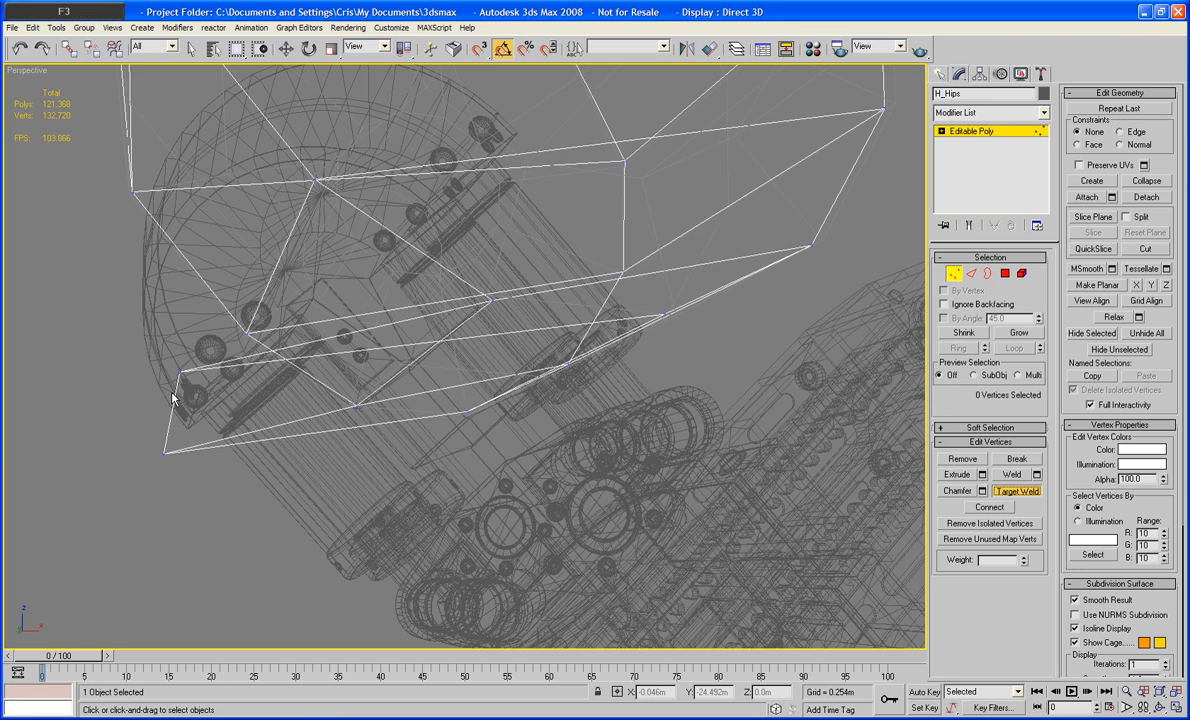
click(179, 372)
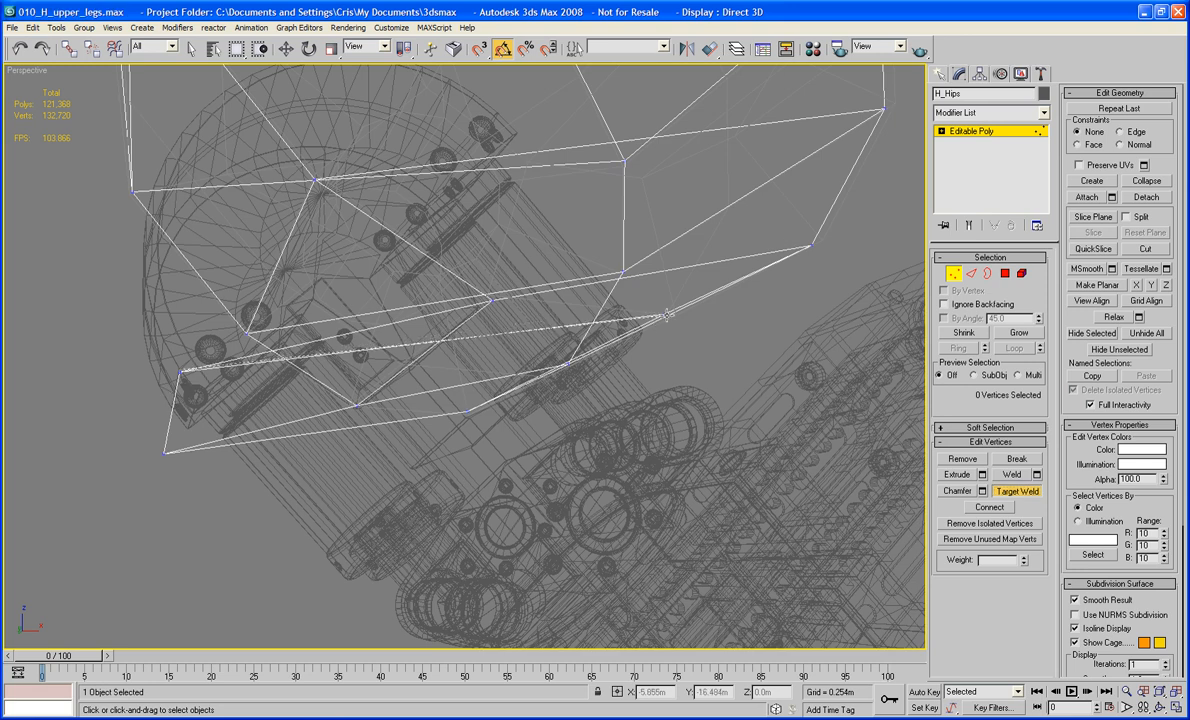
click(247, 331)
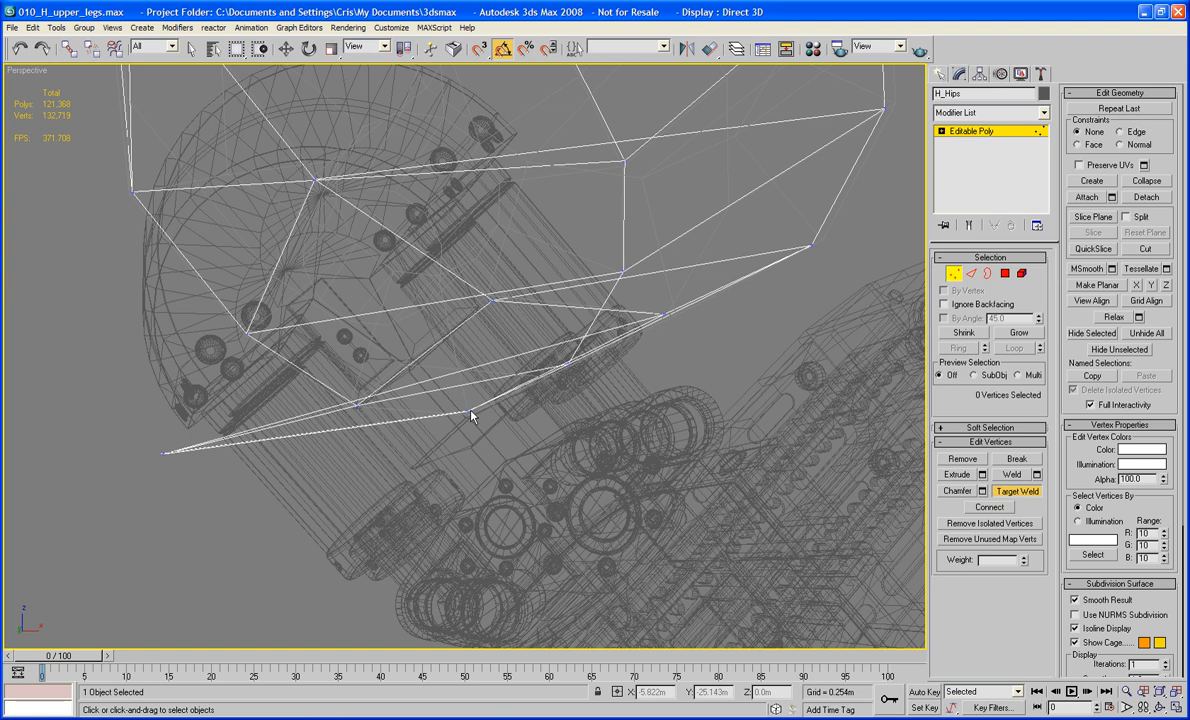
key(F3)
mouse_move(470, 416)
alt+middle_down()
mouse_move(455, 319)
mouse_move(475, 359)
mouse_move(566, 385)
mouse_move(569, 397)
mouse_move(629, 393)
alt+middle_up()
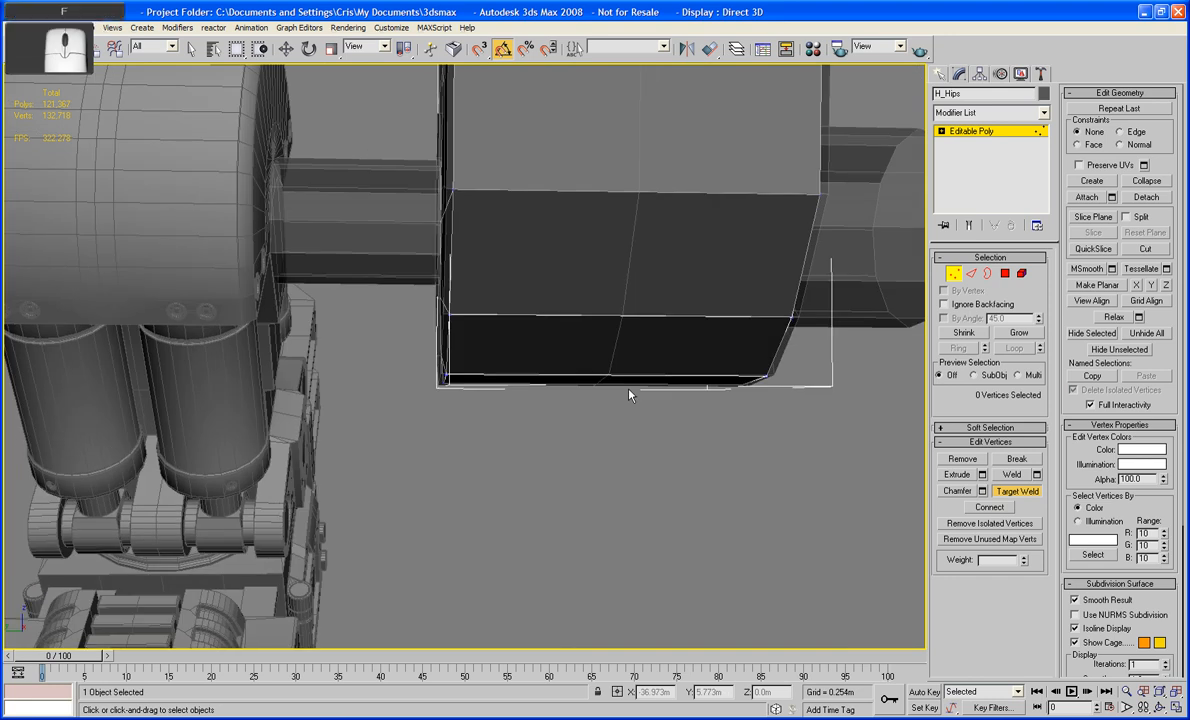
Move all H_Hips vertices on the leg side to about Y -1.161 m, flush with the Hips placeholder's side face
key(f)
mouse_move(675, 350)
middle_down()
mouse_move(635, 426)
mouse_move(558, 487)
mouse_move(411, 657)
mouse_move(438, 412)
mouse_move(470, 462)
mouse_move(528, 483)
mouse_move(566, 470)
middle_up()
key(l)
key(F3)
scroll(528, 480, up, 5)
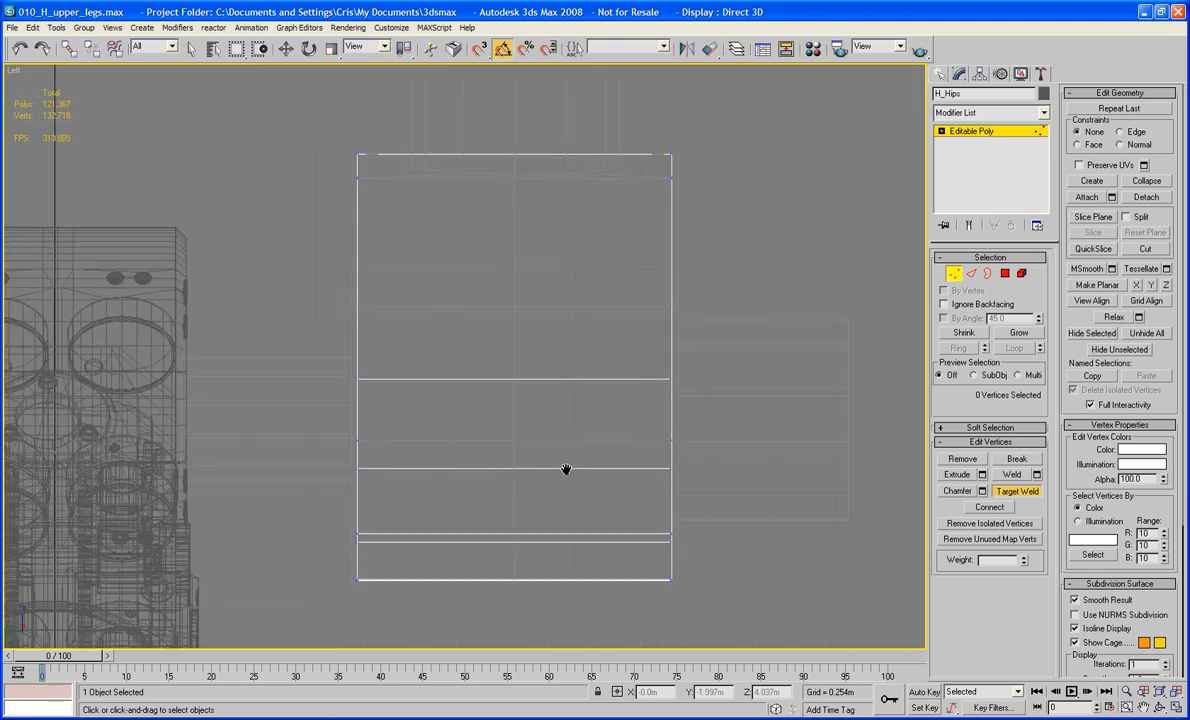
key(F4)
key(F3)
middle_drag(587, 428, 608, 468)
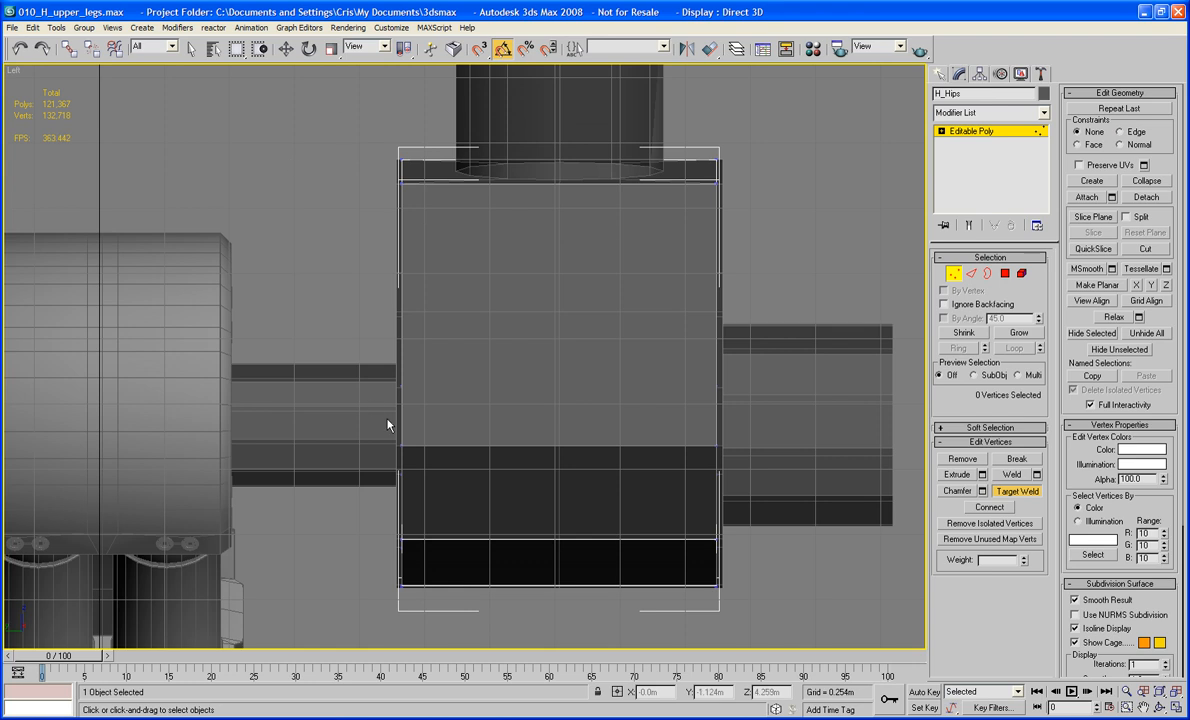
key(w)
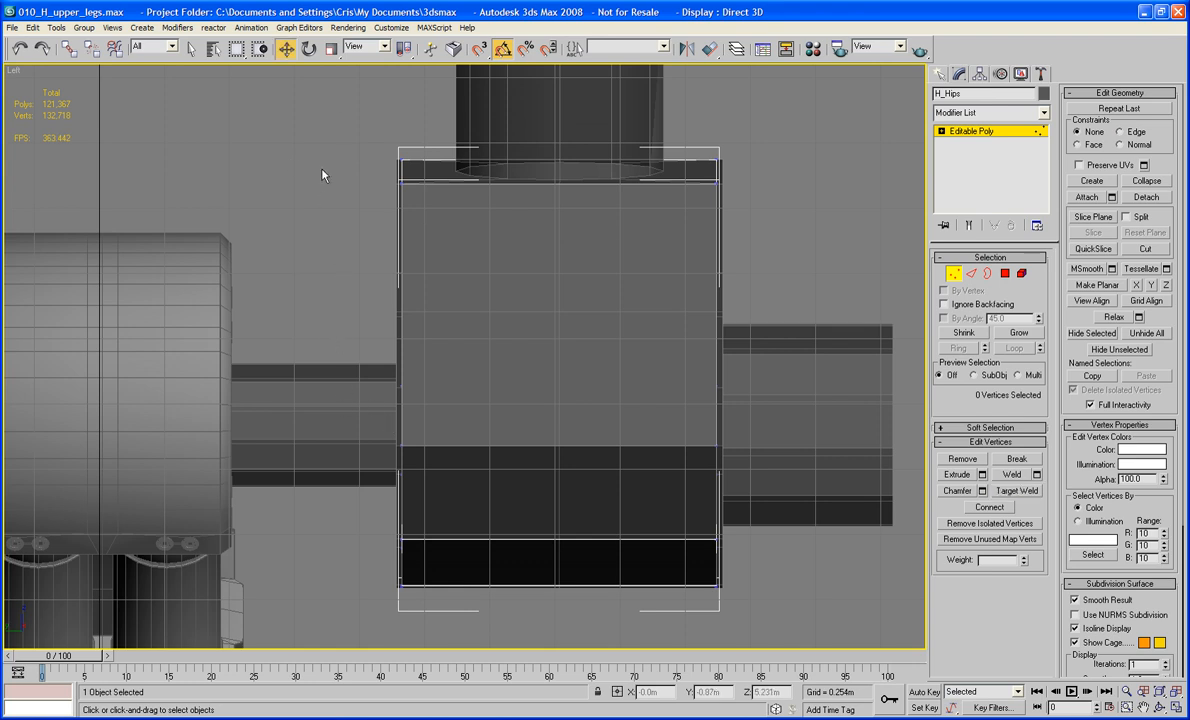
drag(320, 131, 427, 622)
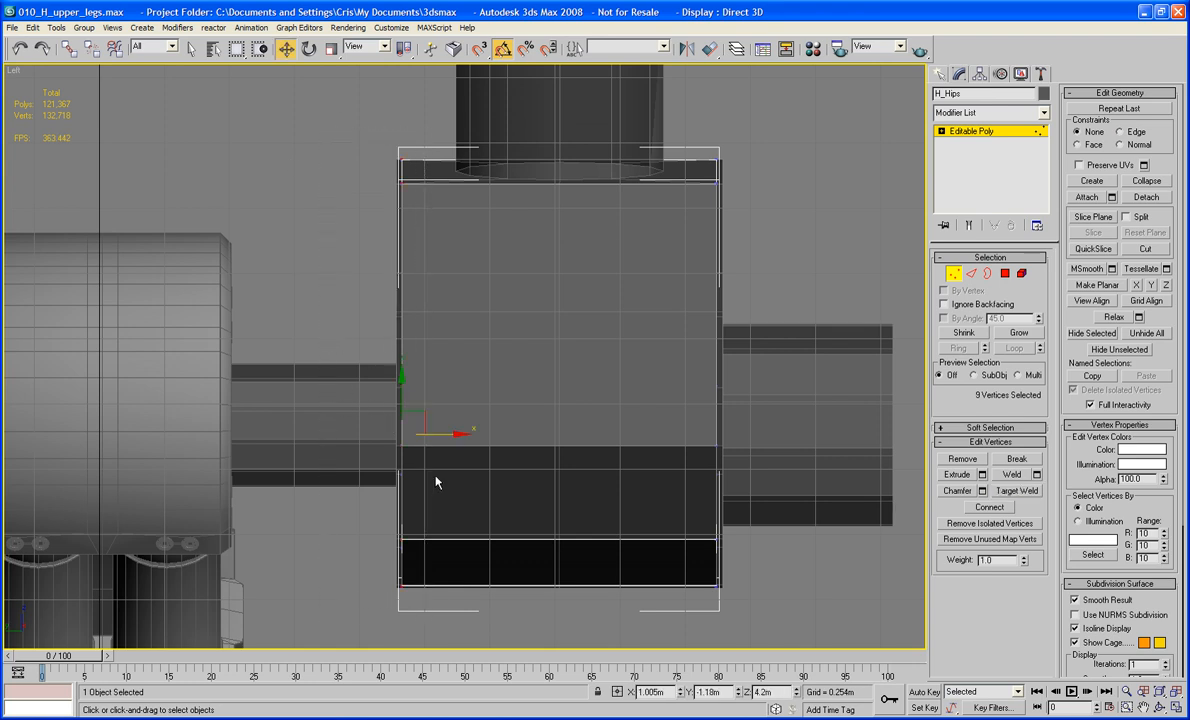
drag(444, 438, 440, 428)
Hide the grid and move all H_Hips vertices on the far side to about Y -2.431 m, matching the placeholder's opposite face
middle_drag(748, 375, 643, 345)
key(g)
middle_drag(722, 339, 653, 334)
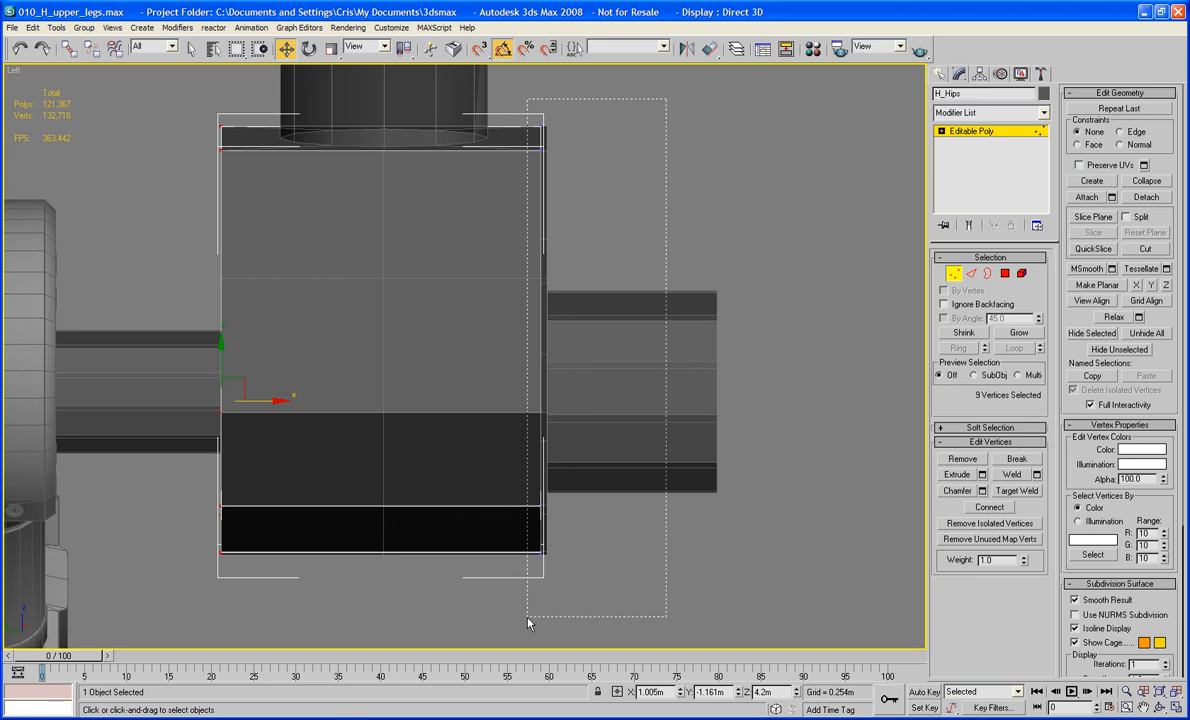
drag(528, 623, 528, 620)
drag(587, 402, 600, 400)
alt+middle_drag(742, 395, 618, 344)
scroll(618, 344, up, 10)
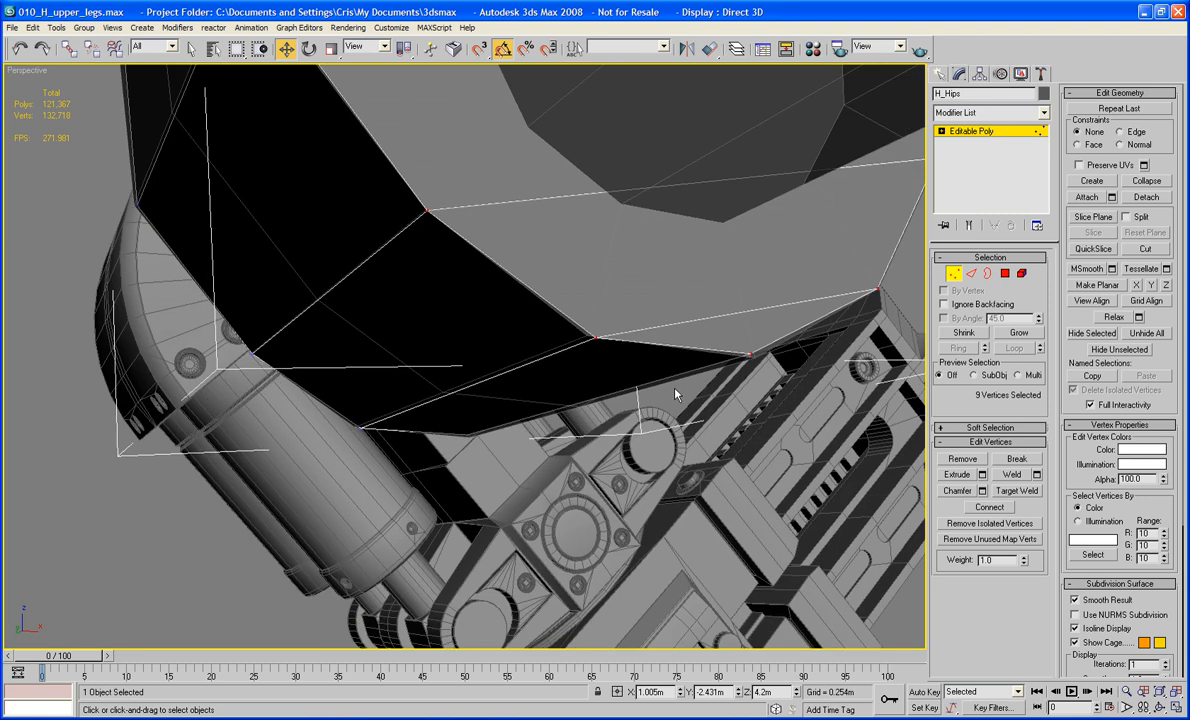
Nudge the welded -X bottom edge about -0.017 m in X and 0.005 m in Z, and the lower +X edge to X 1.487 m, Z 3.759 m
click(971, 273)
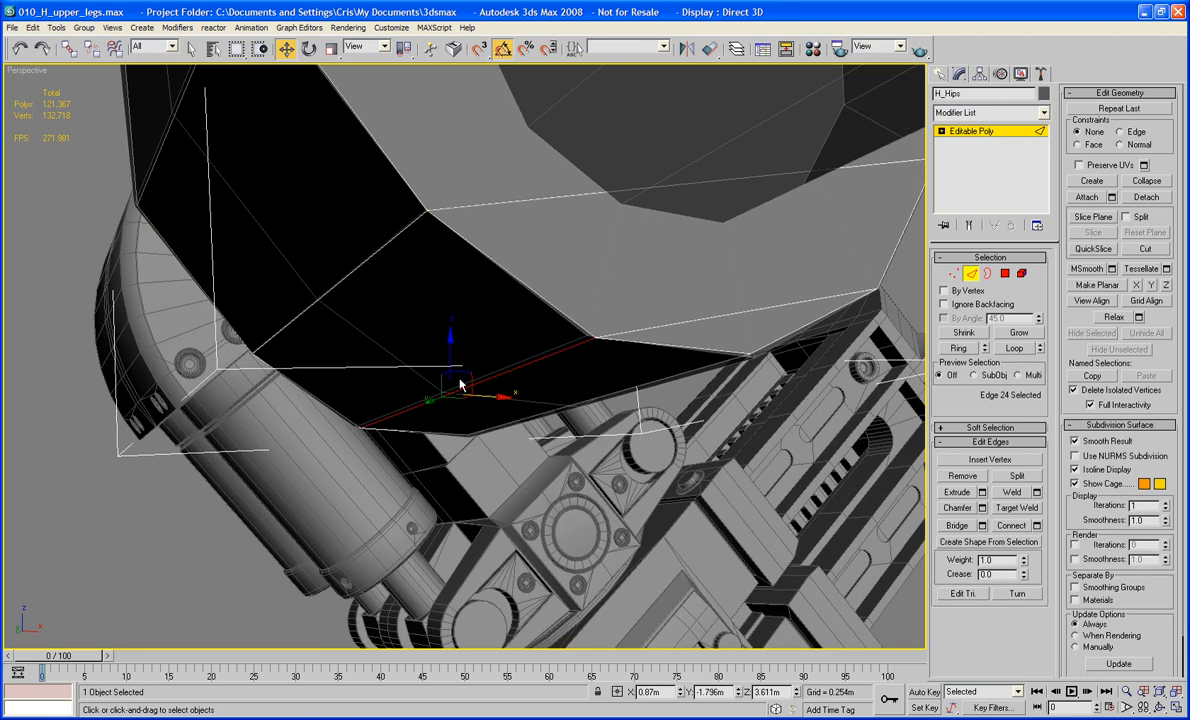
drag(461, 384, 462, 370)
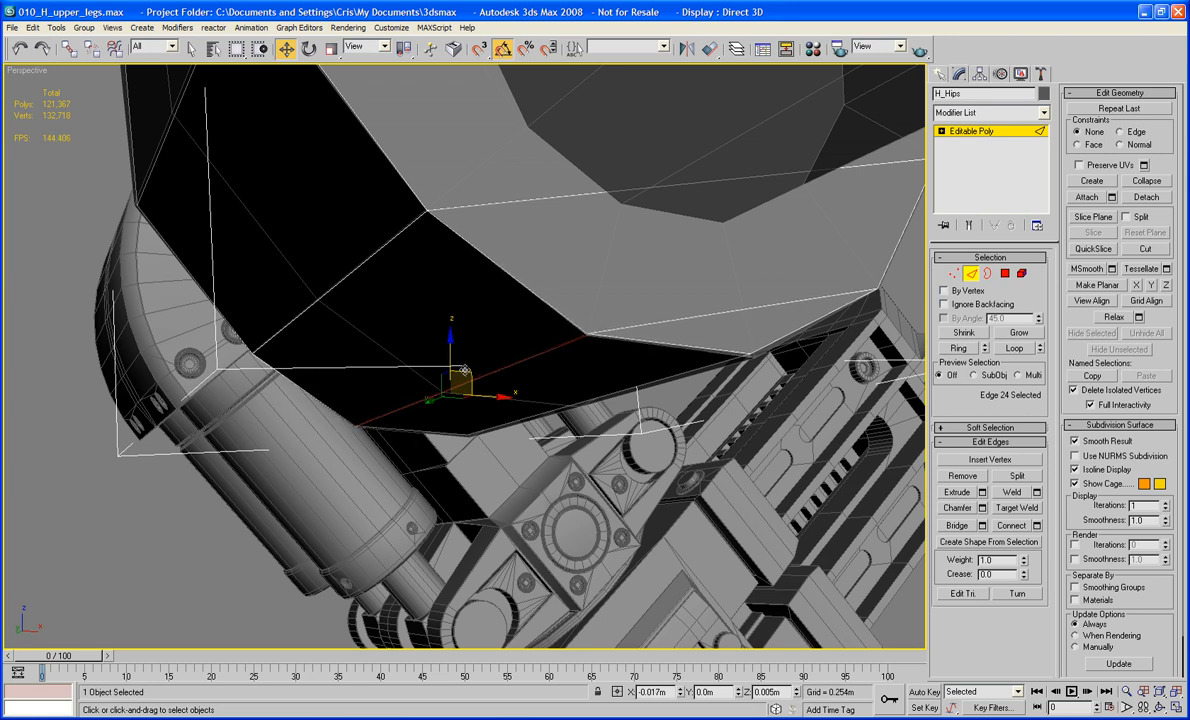
middle_drag(564, 345, 531, 352)
click(427, 307)
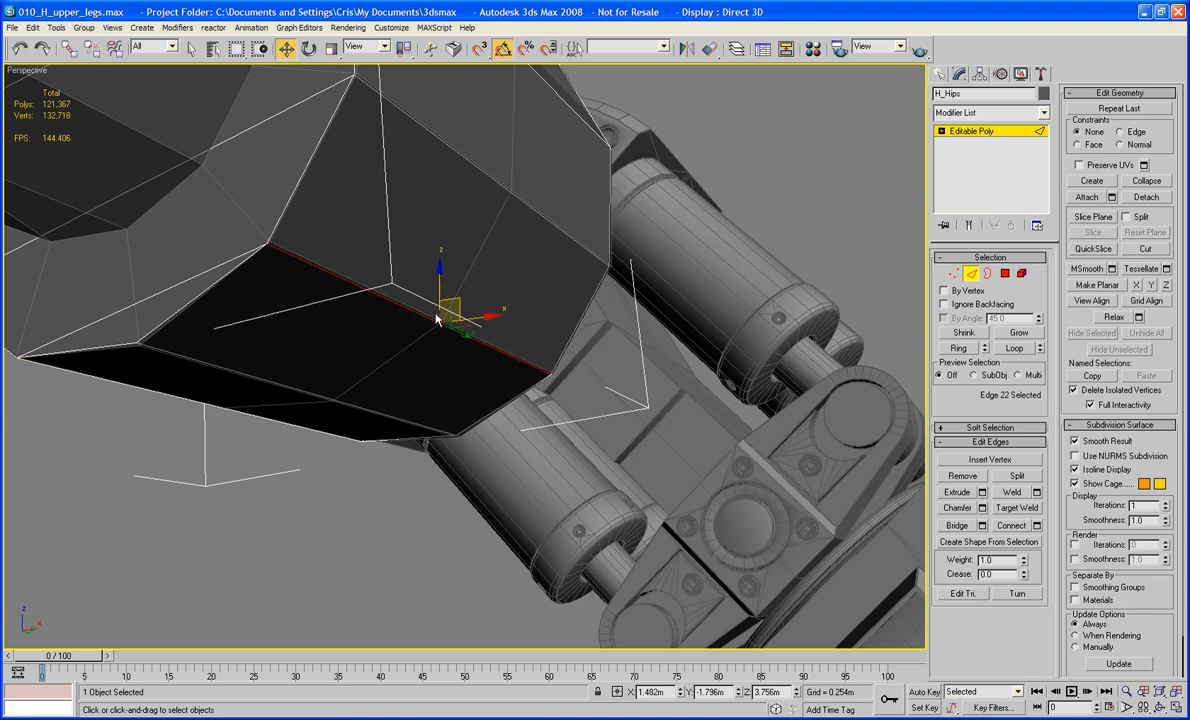
alt+middle_drag(438, 292, 489, 313)
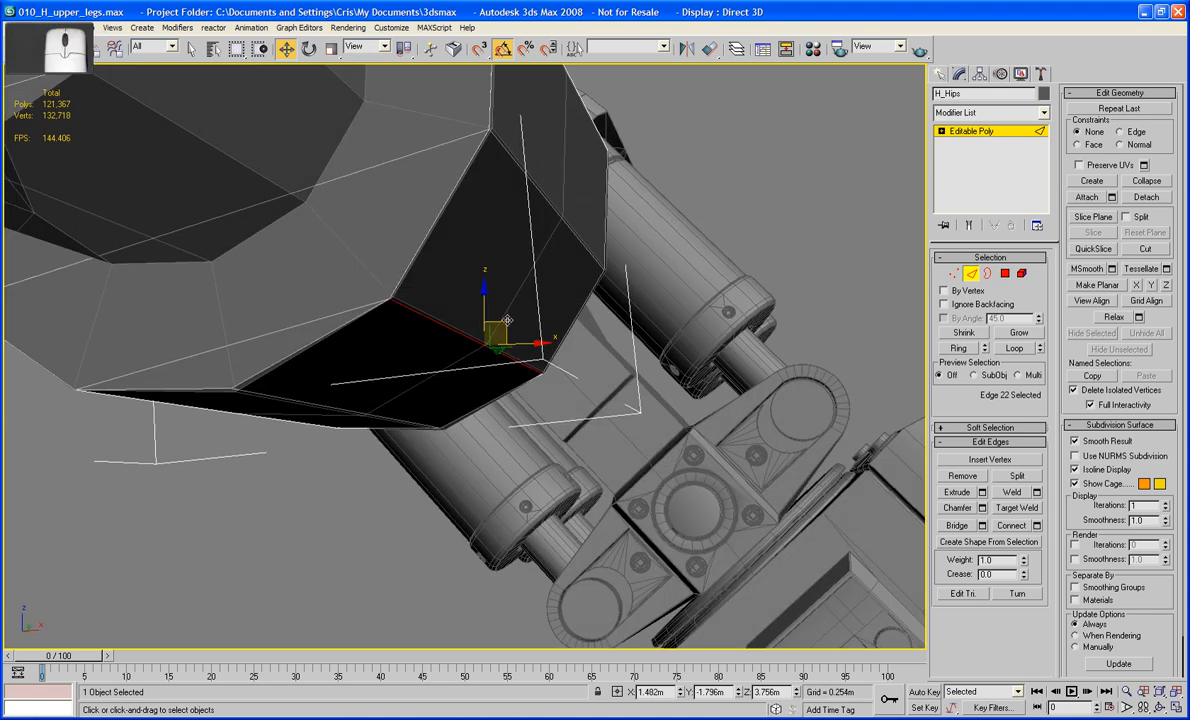
drag(499, 322, 501, 320)
middle_drag(520, 250, 424, 344)
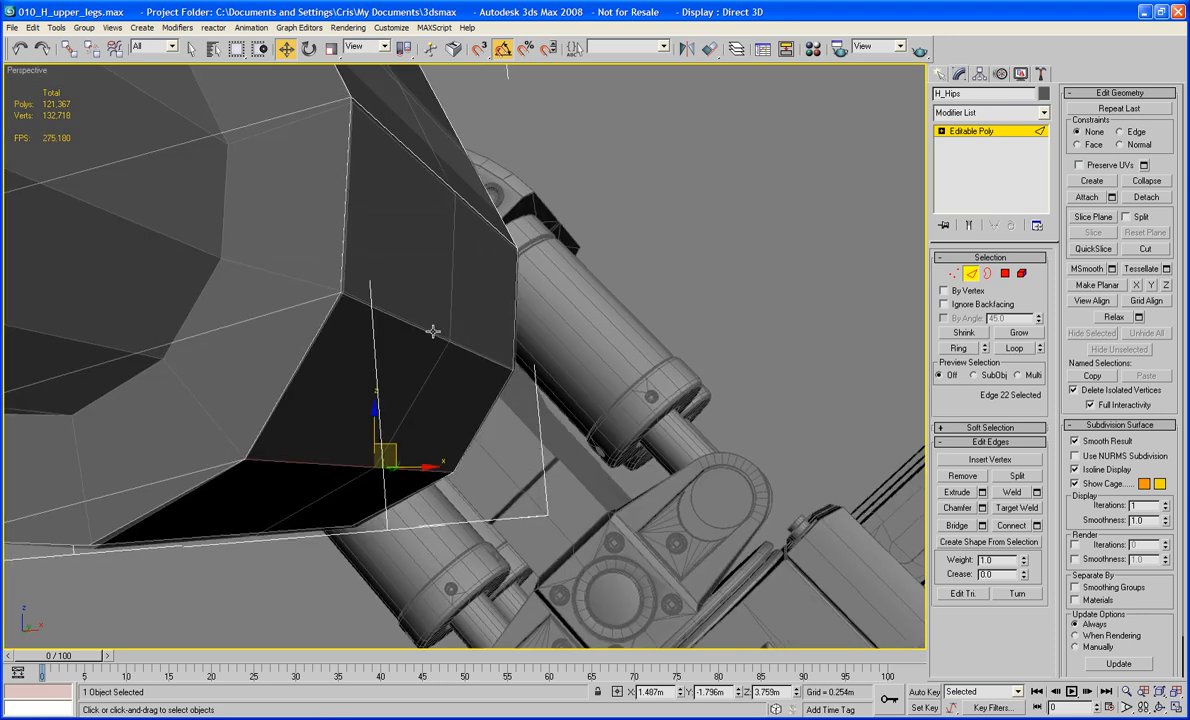
Fit the next +X edge up to about X 1.667 m, Z 4.044 m on the Hips outline, and leave edge editing
click(433, 330)
drag(470, 325, 473, 324)
alt+middle_drag(473, 324, 447, 375)
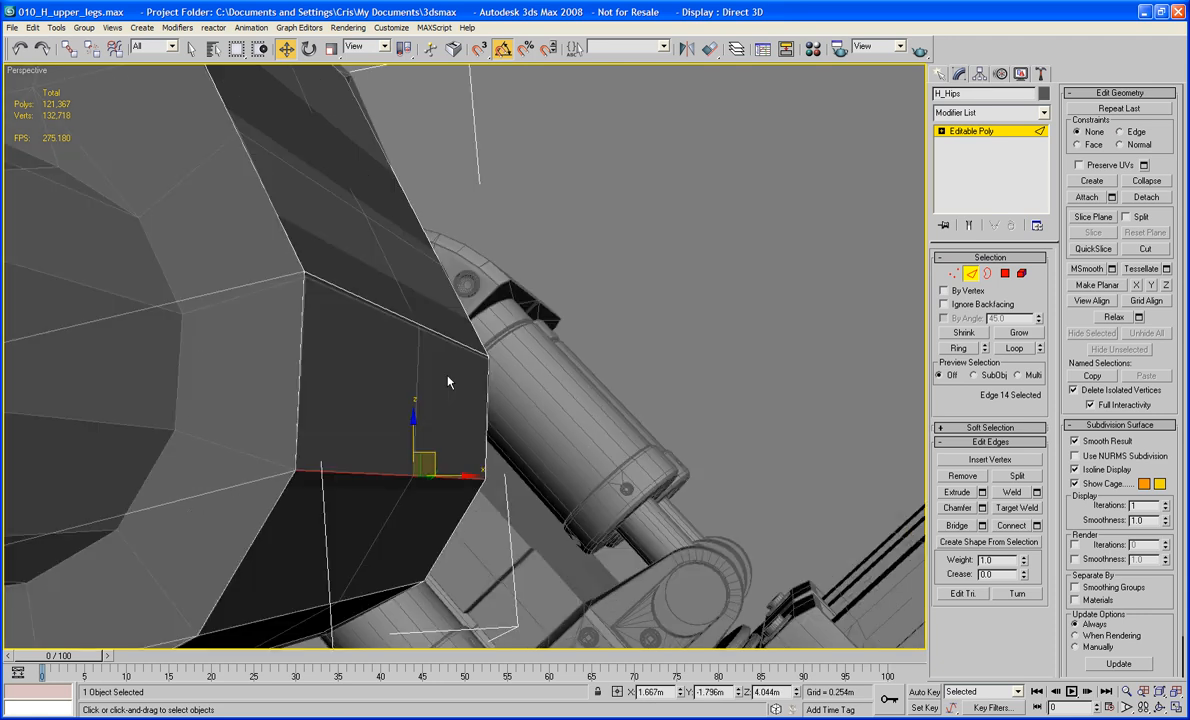
alt+middle_drag(437, 329, 437, 351)
click(437, 372)
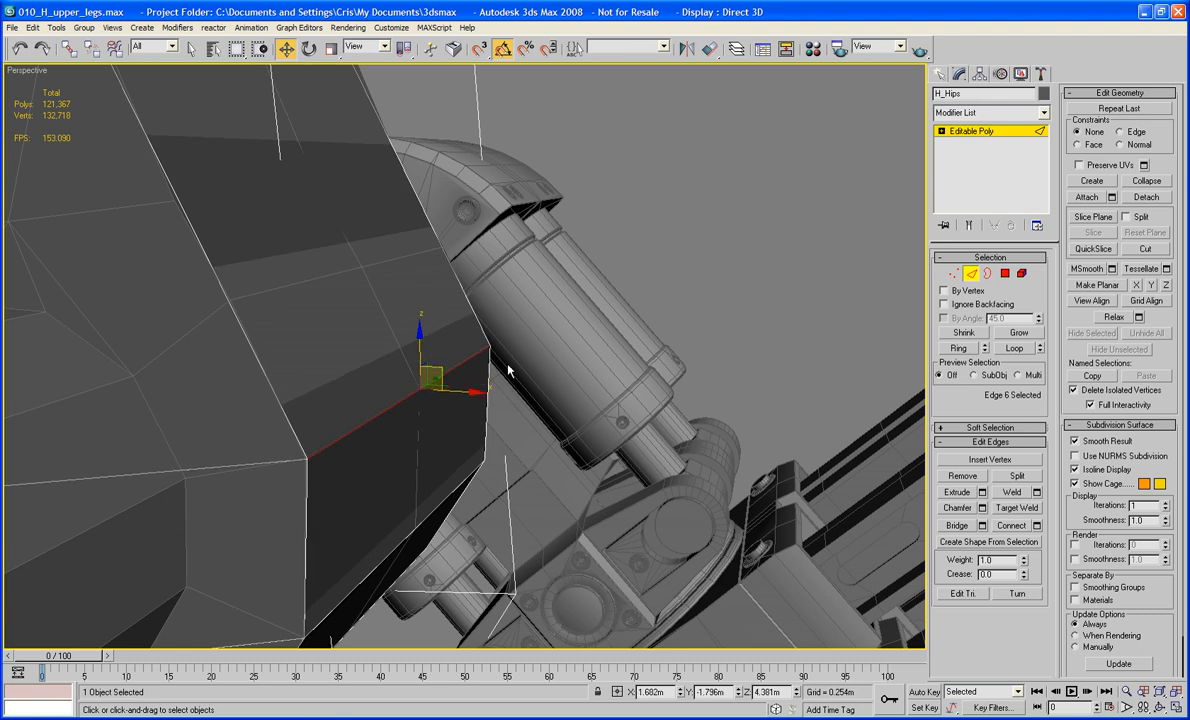
scroll(510, 371, down, 5)
alt+middle_drag(523, 370, 710, 386)
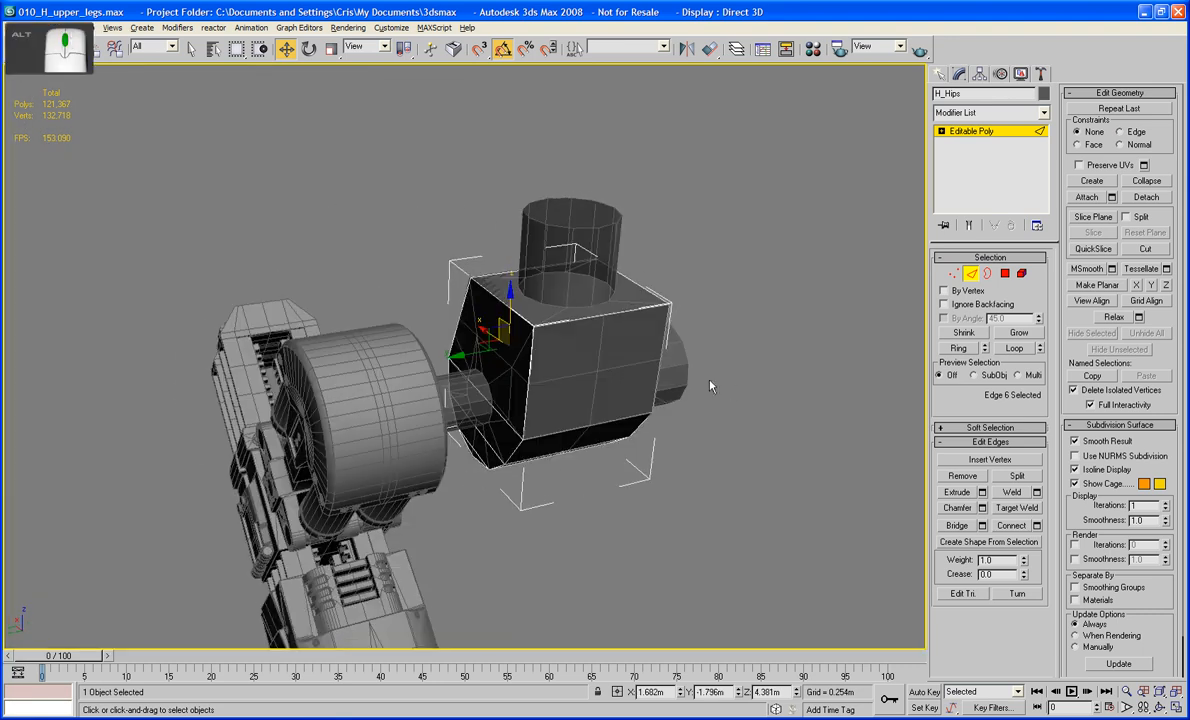
click(972, 276)
Create an AutoGrid cylinder on the leg-side face of H_Hips over the placeholder axle, about 0.254 m in radius and 0.848 m high
alt+middle_drag(780, 395, 735, 406)
alt+middle_drag(612, 420, 640, 382)
scroll(701, 380, up, 3)
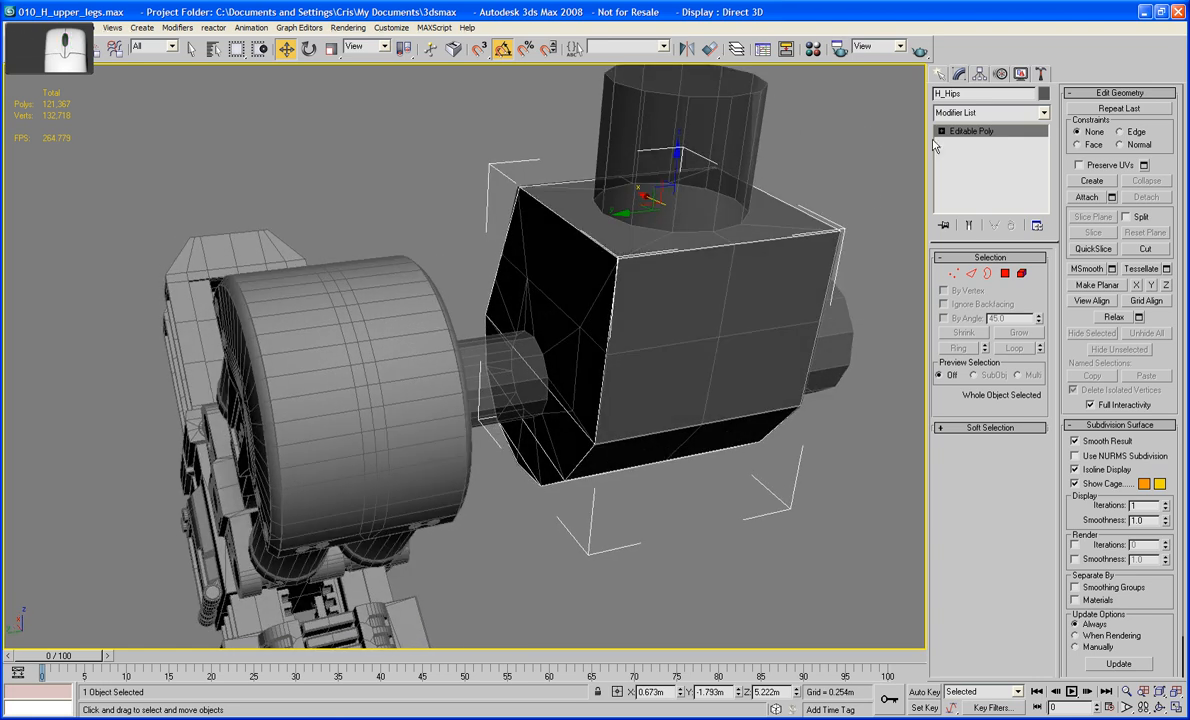
click(938, 76)
click(966, 196)
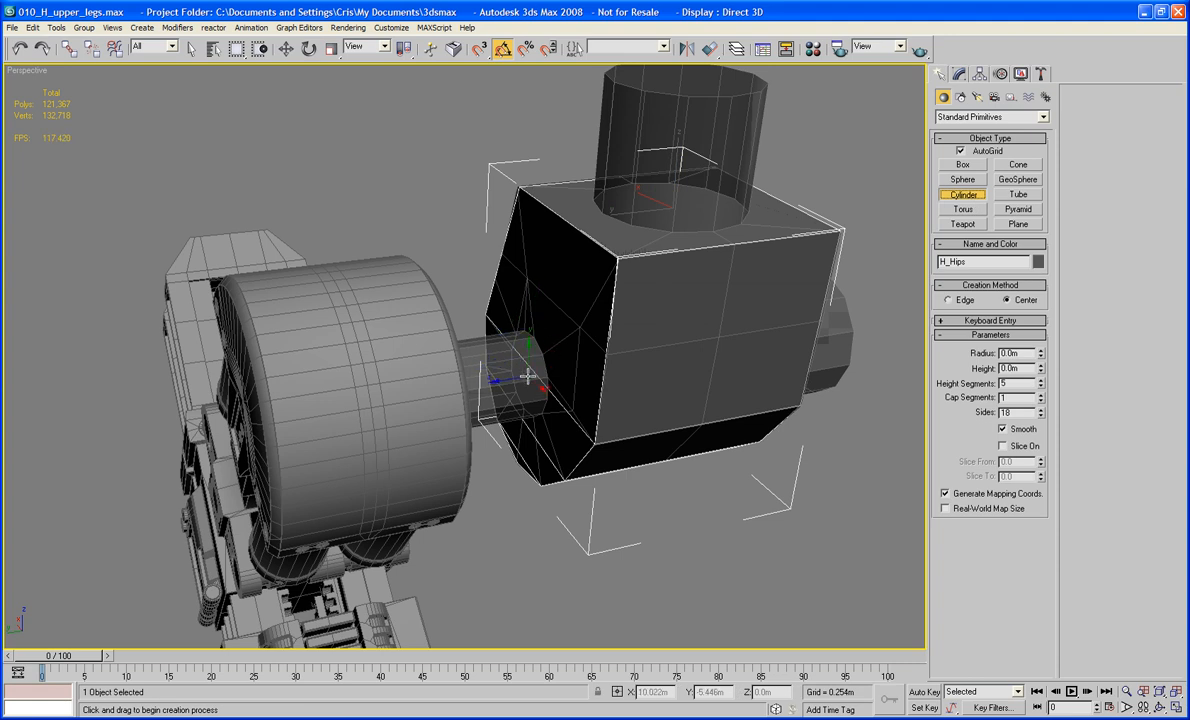
drag(528, 376, 531, 419)
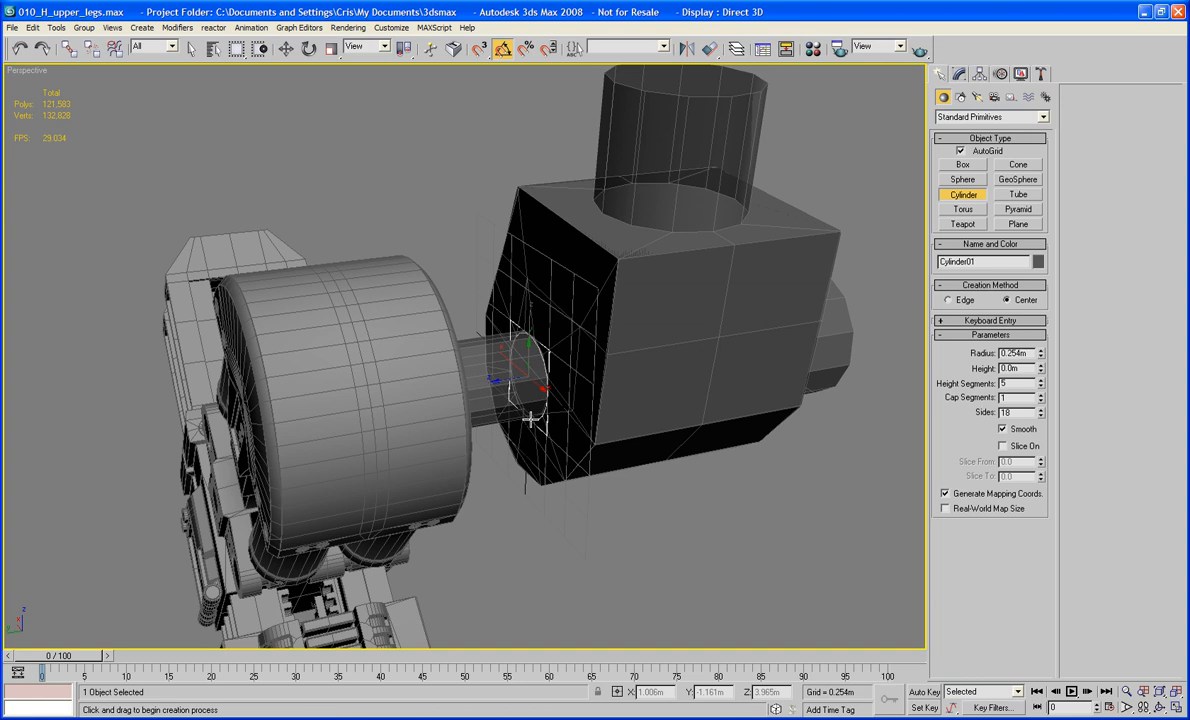
click(384, 429)
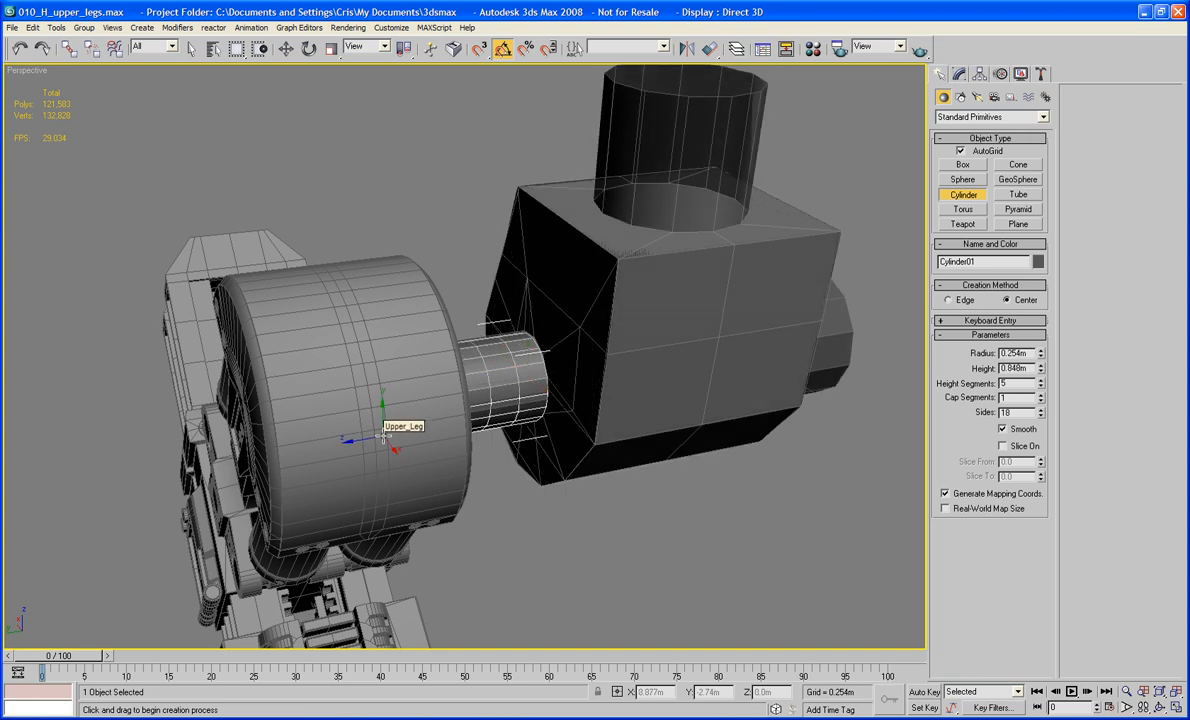
Set the axle cylinder's height to 0.653 m, its height segments to 1 and its sides to 22
alt+middle_drag(627, 385, 538, 360)
click(958, 75)
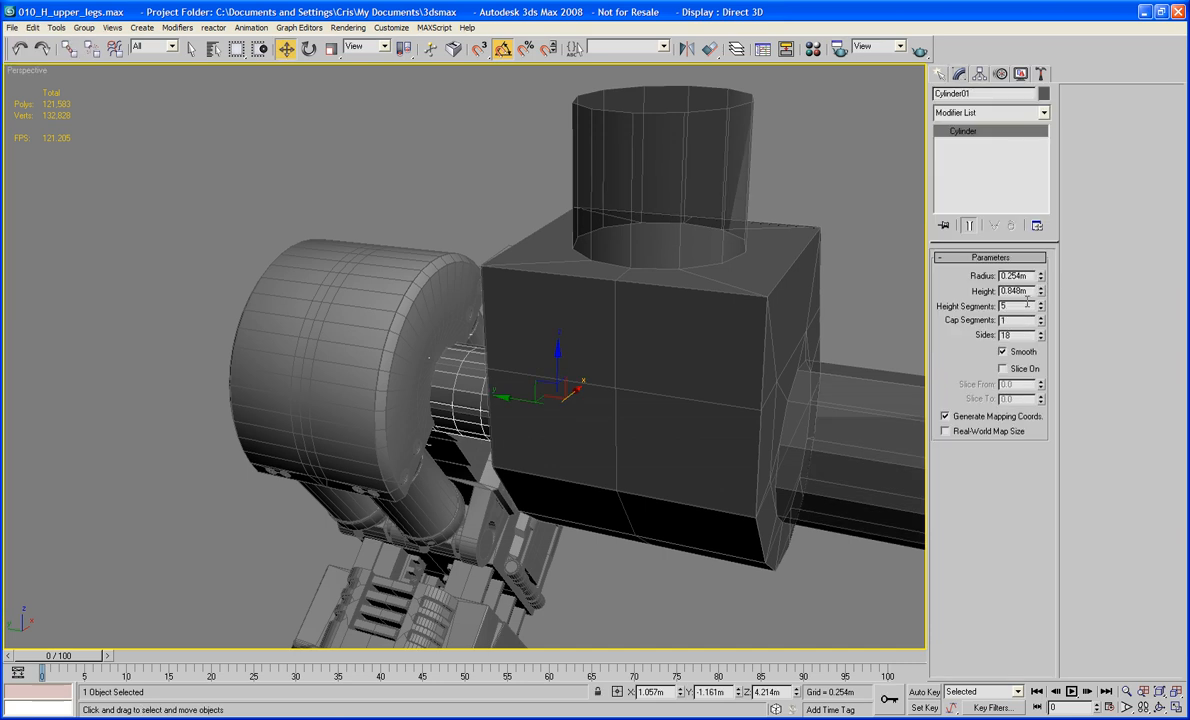
drag(1041, 291, 1041, 362)
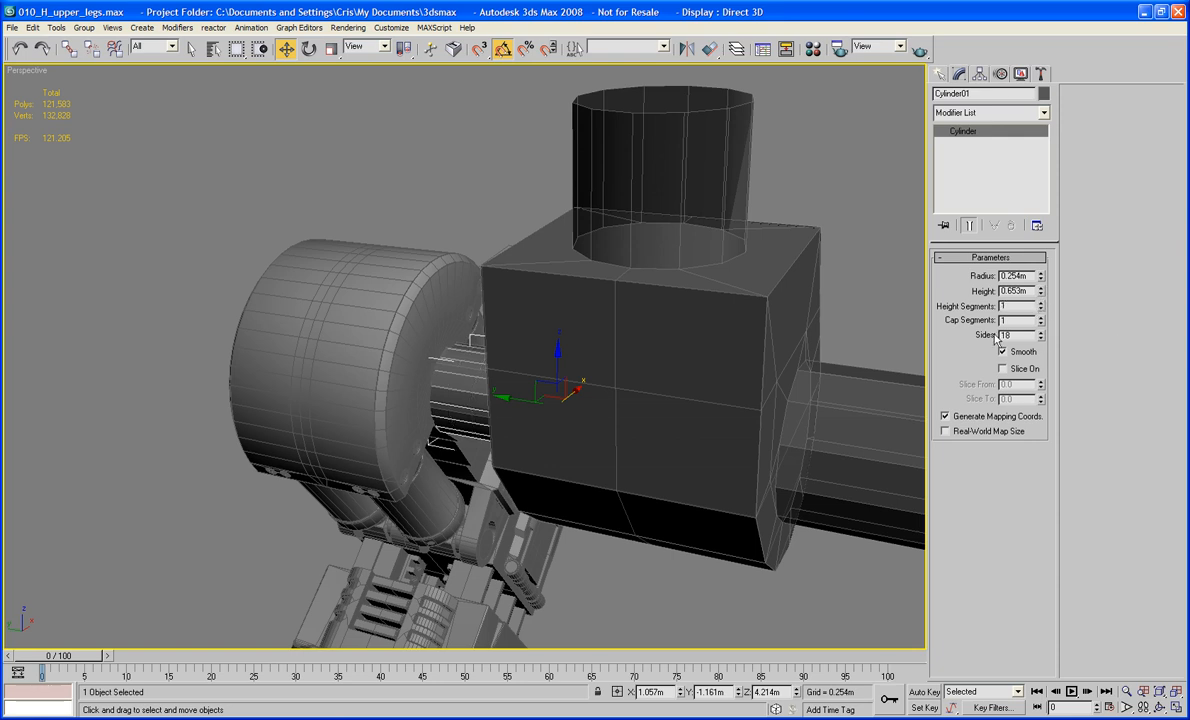
text(22)
key(Tab)
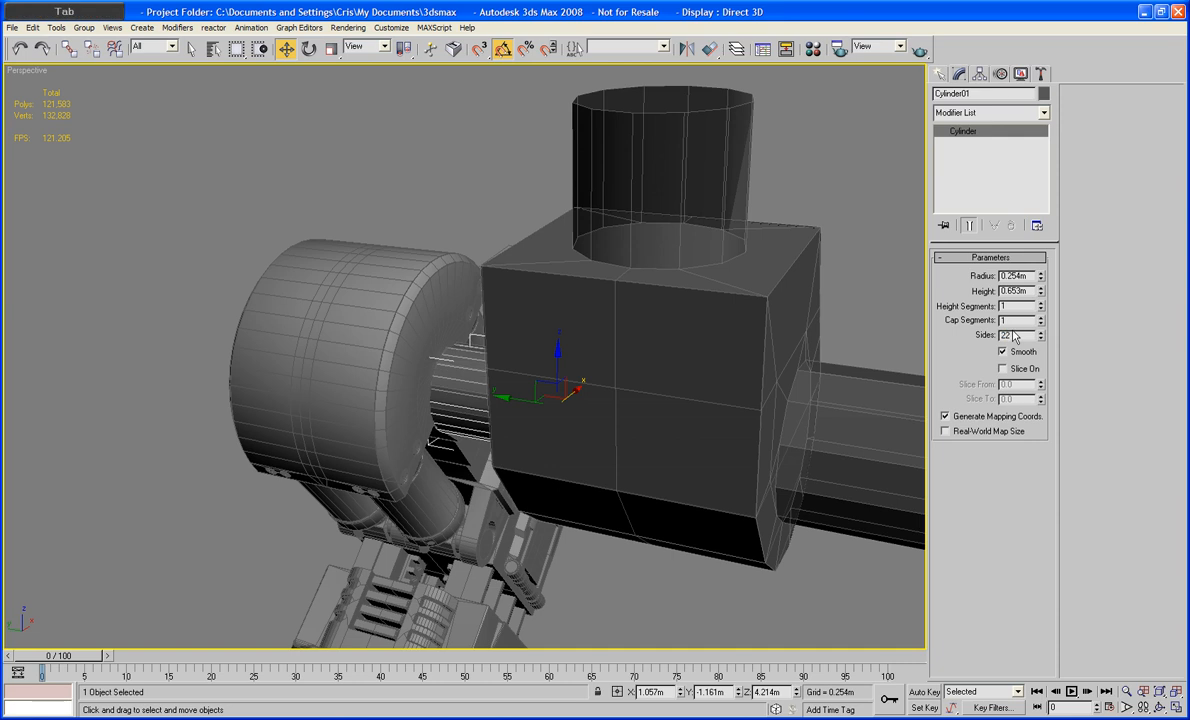
Set the axle cylinder's radius to 0.24 m and convert it to an Editable Poly
scroll(520, 330, down, 3)
alt+middle_drag(502, 331, 562, 283)
scroll(541, 317, up, 4)
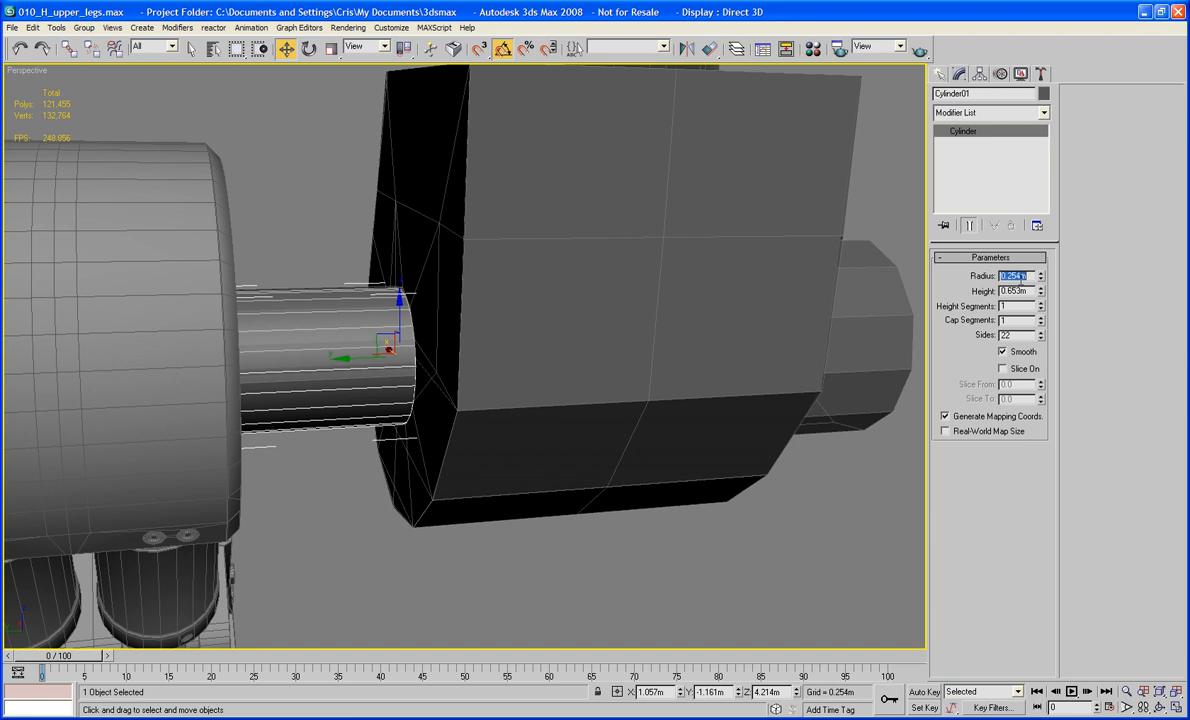
text(0.)
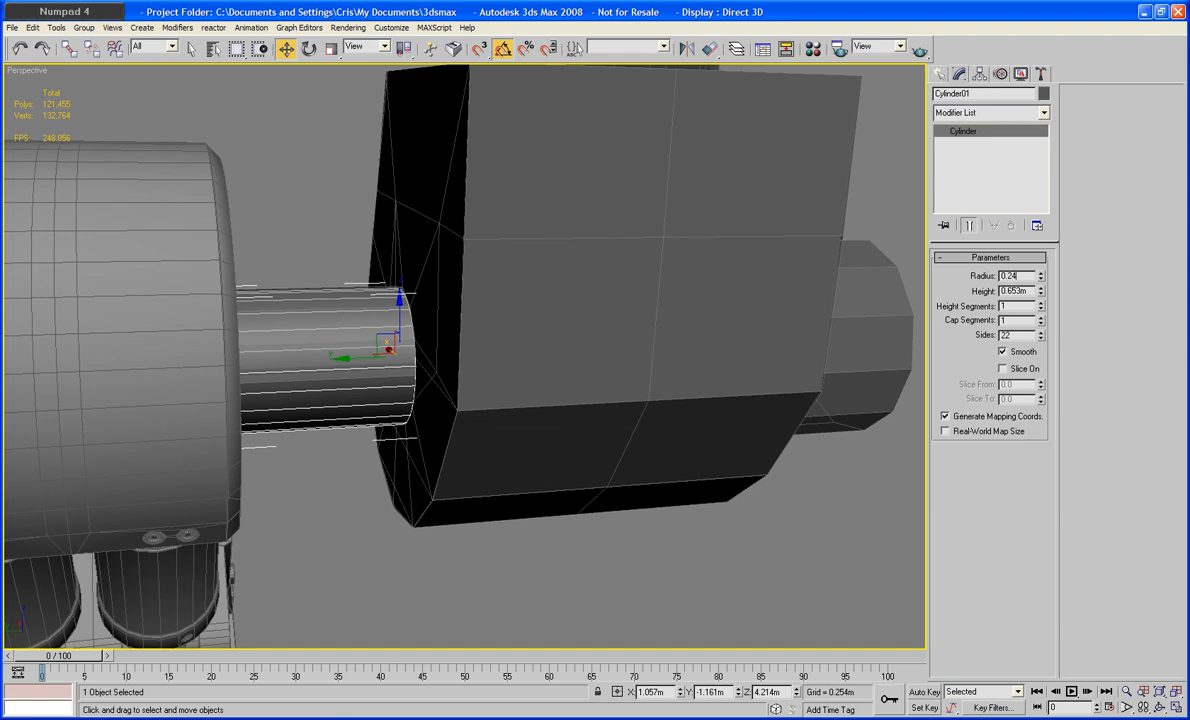
key(Tab)
alt+middle_drag(563, 282, 526, 284)
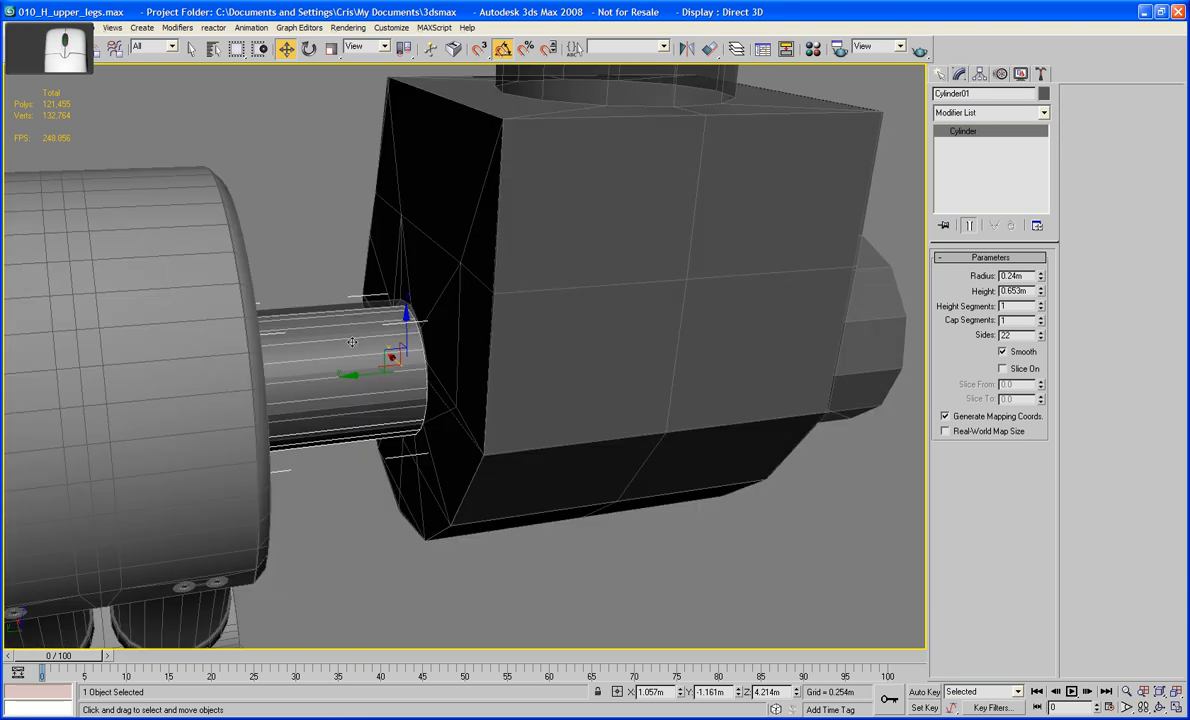
right_click(348, 340)
mouse_move(385, 470)
click(478, 483)
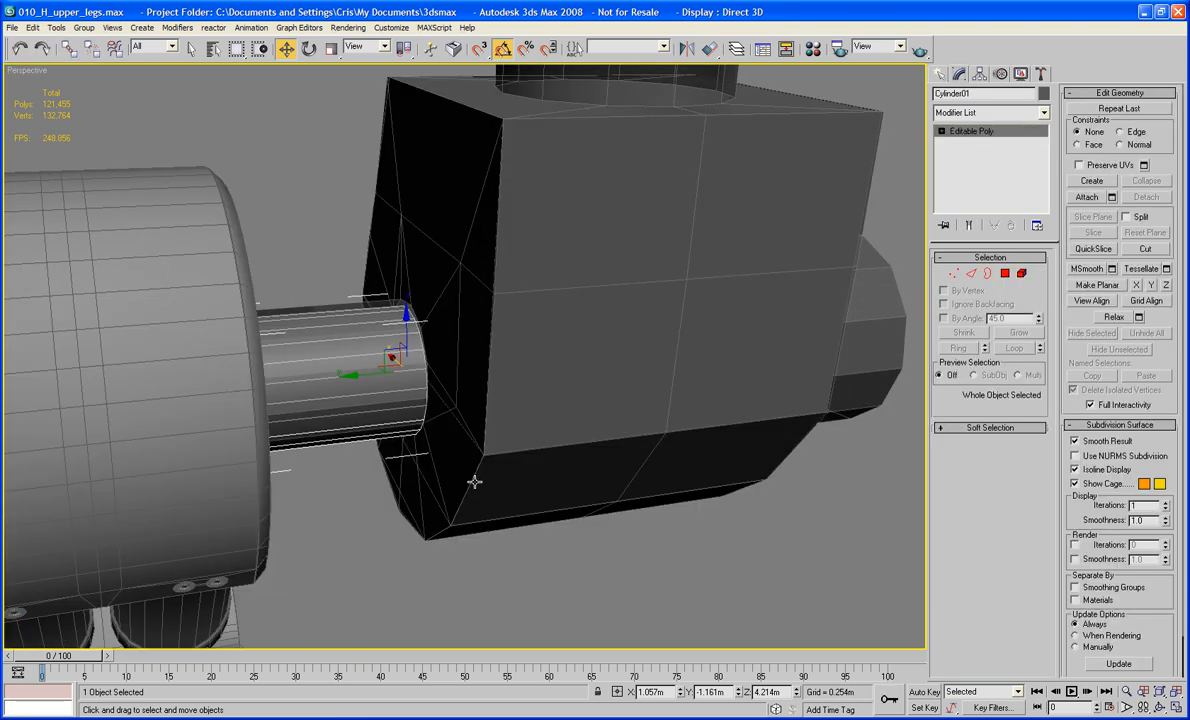
alt+middle_drag(473, 481, 425, 470)
Move the axle cylinder's hips-side cap polygon toward the leg to about Y -0.747 m, and deselect the object
key(F3)
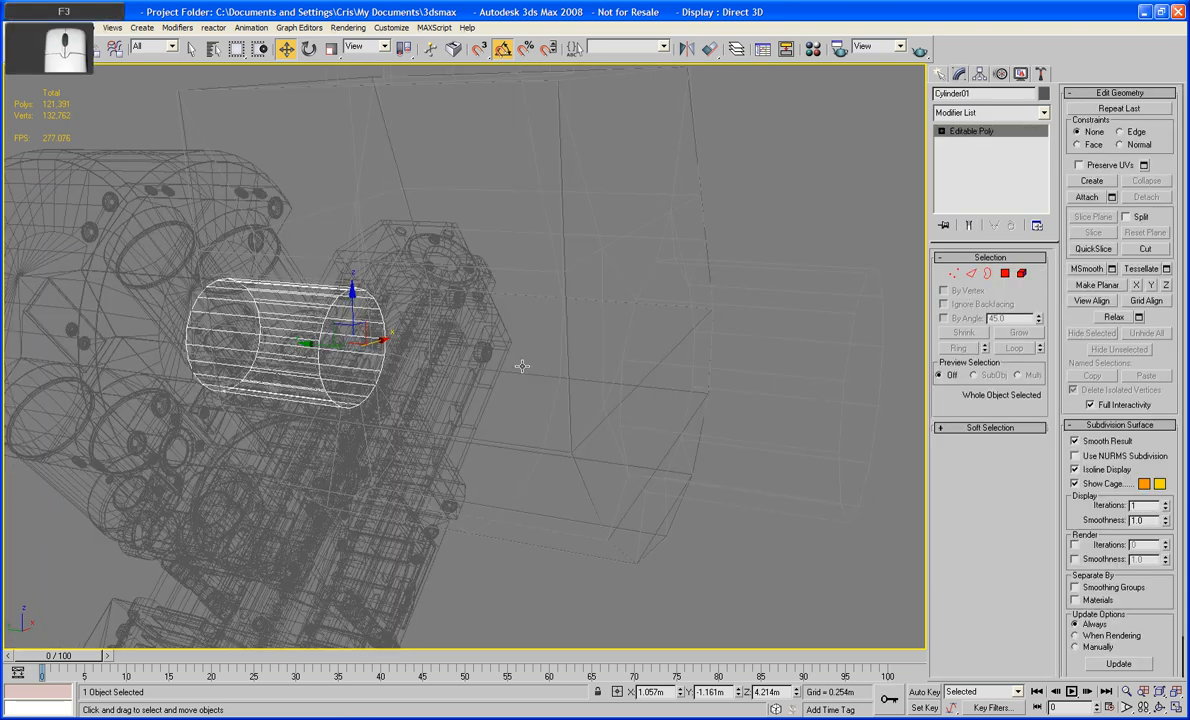
key(4)
click(350, 335)
alt+middle_drag(284, 320, 345, 348)
key(F3)
scroll(360, 366, down, 3)
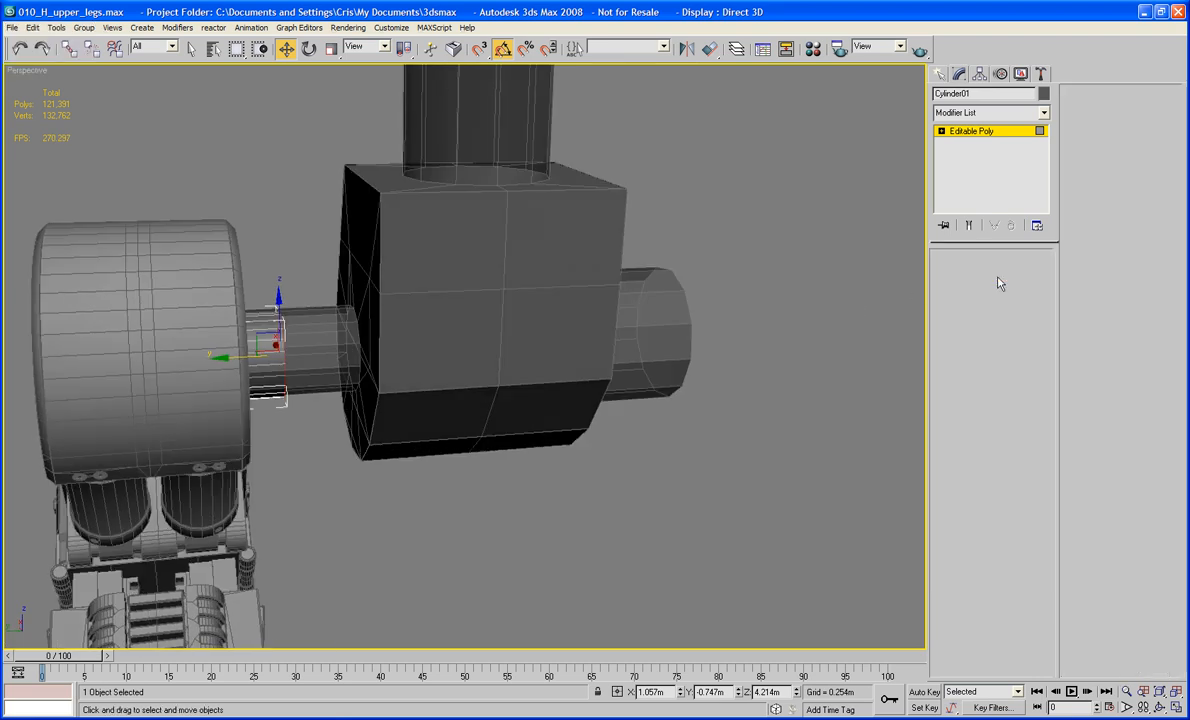
click(754, 438)
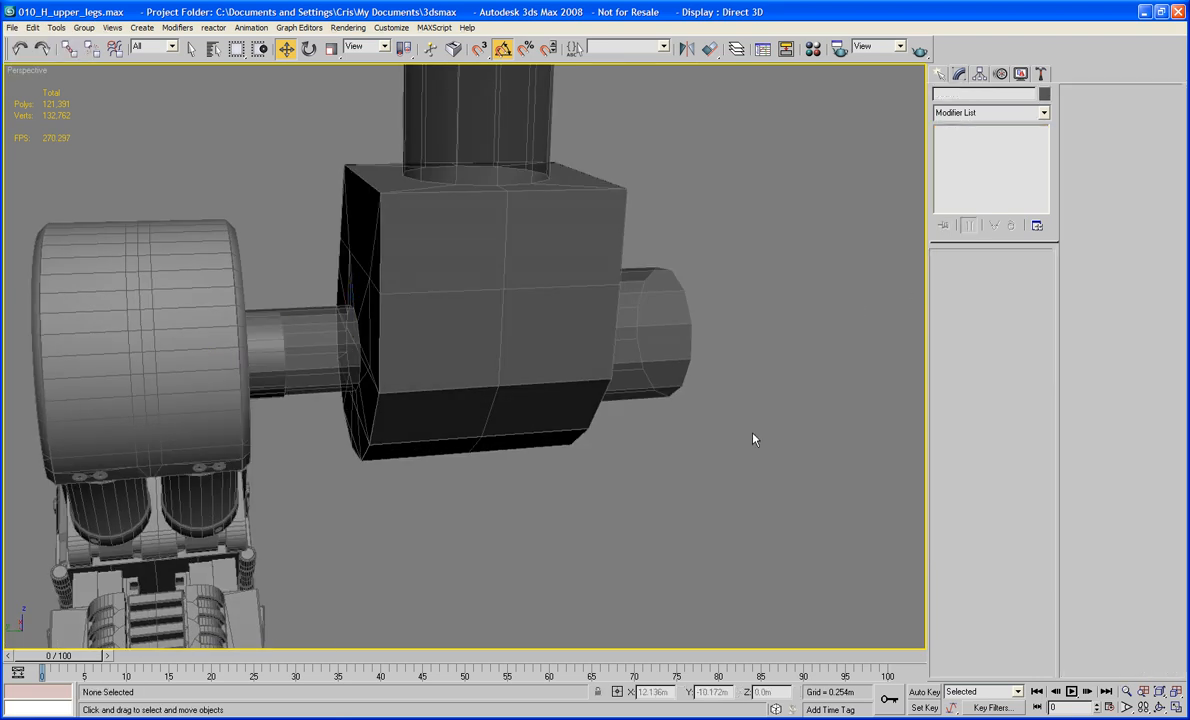
Create an AutoGrid cylinder of about 0.402 m radius on the upper face of H_Hips, inside the see-through placeholder's vertical cylinder
click(1041, 74)
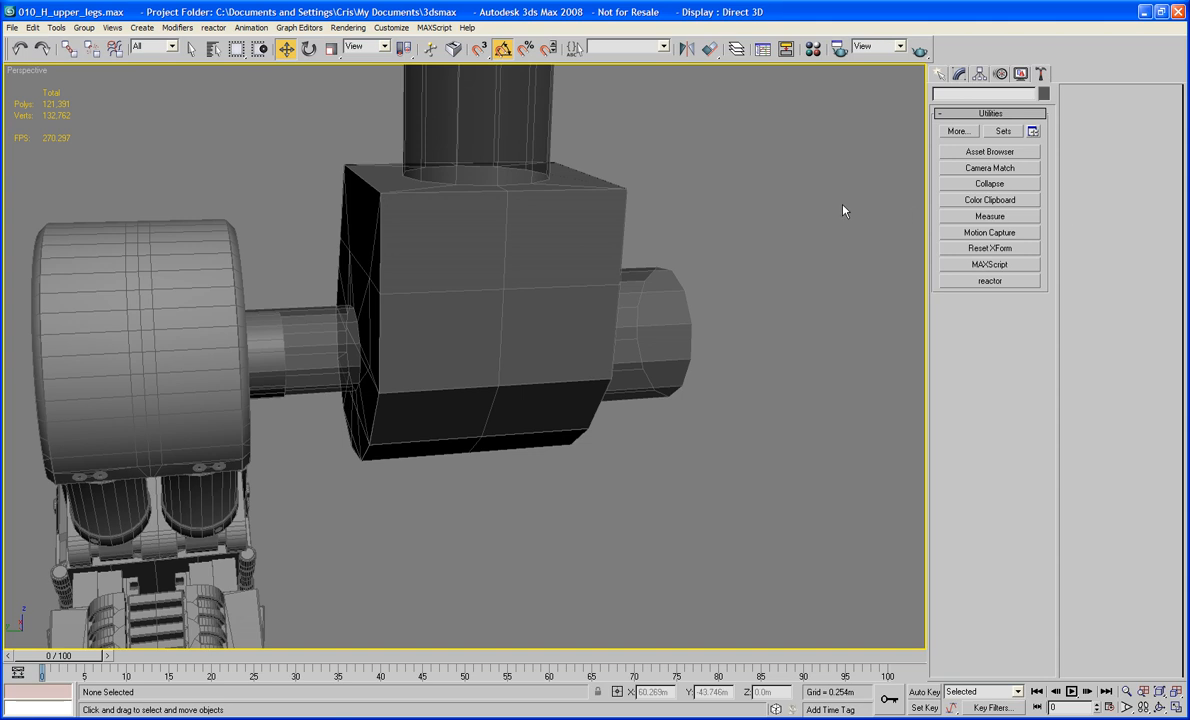
scroll(845, 207, down, 3)
middle_drag(845, 207, 685, 395)
scroll(744, 401, up, 5)
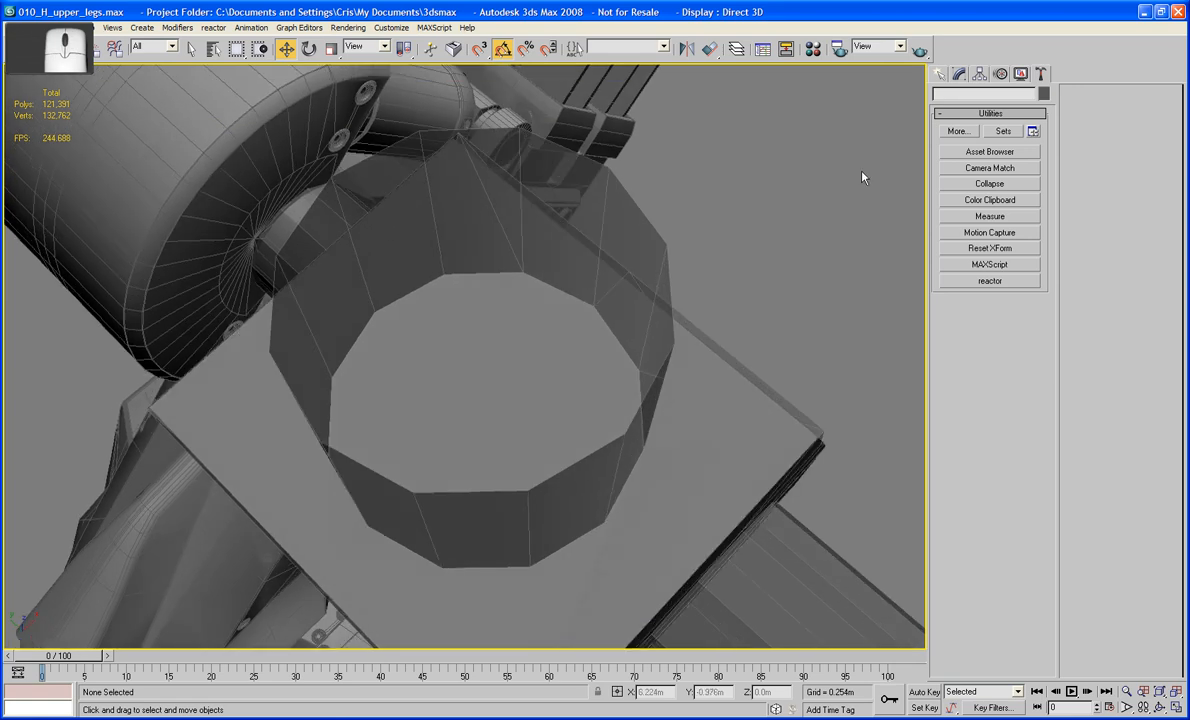
click(943, 74)
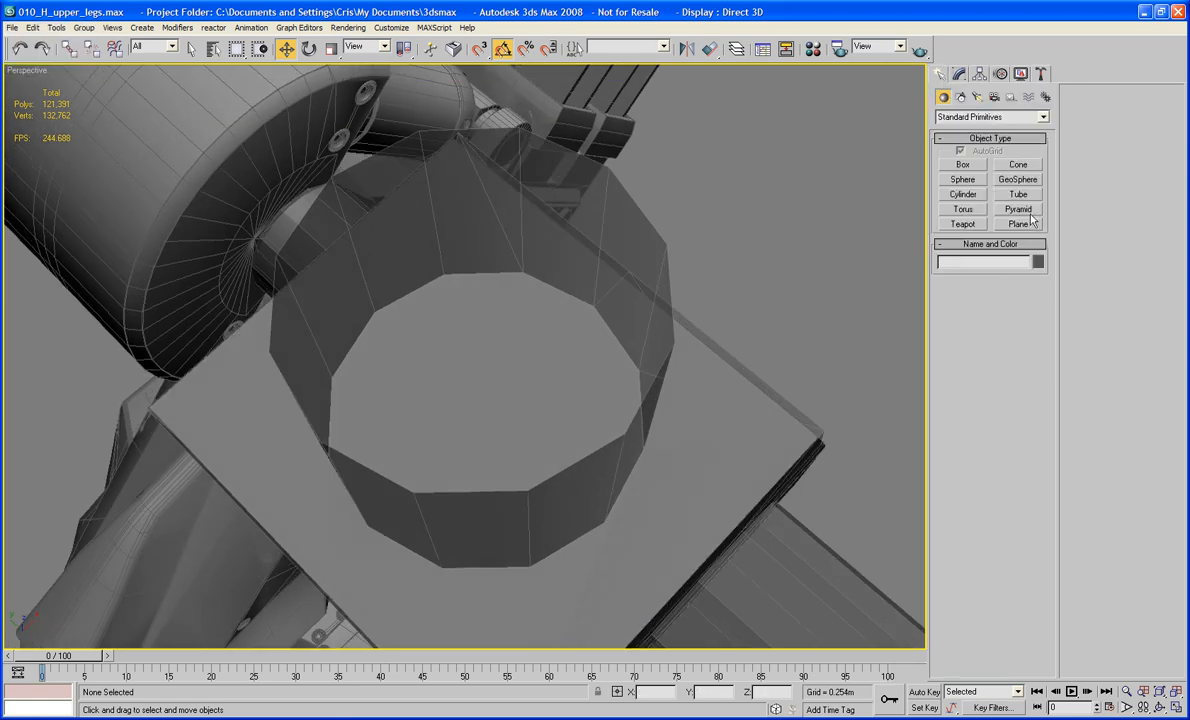
click(961, 195)
scroll(590, 425, up, 3)
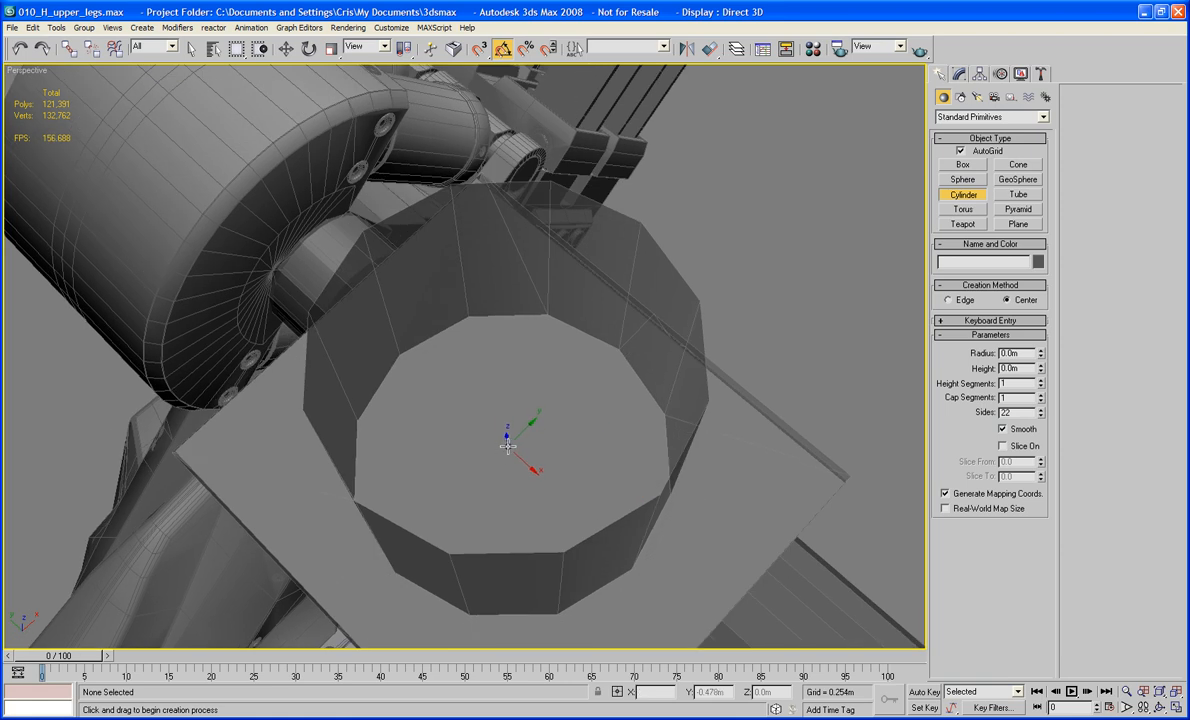
drag(508, 447, 516, 608)
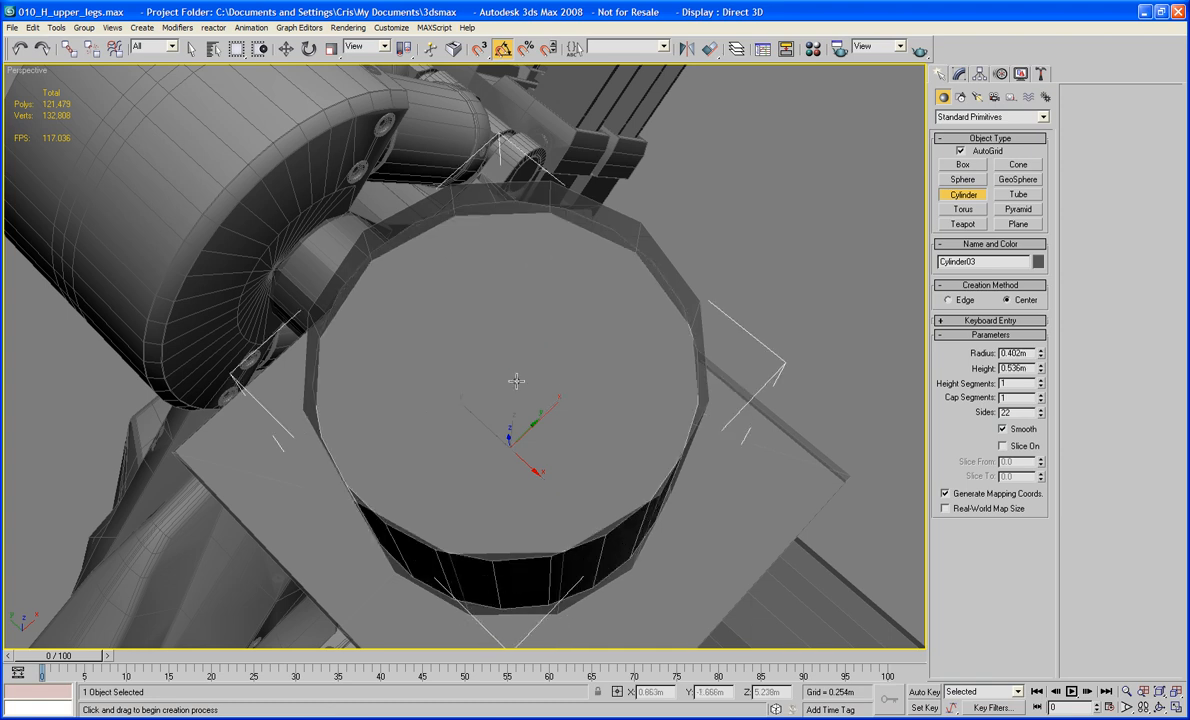
click(519, 325)
Switch to the Local coordinate system and nudge the new vertical cylinder along its Y axis toward the placeholder's centre
middle_drag(577, 396, 573, 345)
key(w)
alt+middle_drag(595, 425, 533, 343)
click(370, 46)
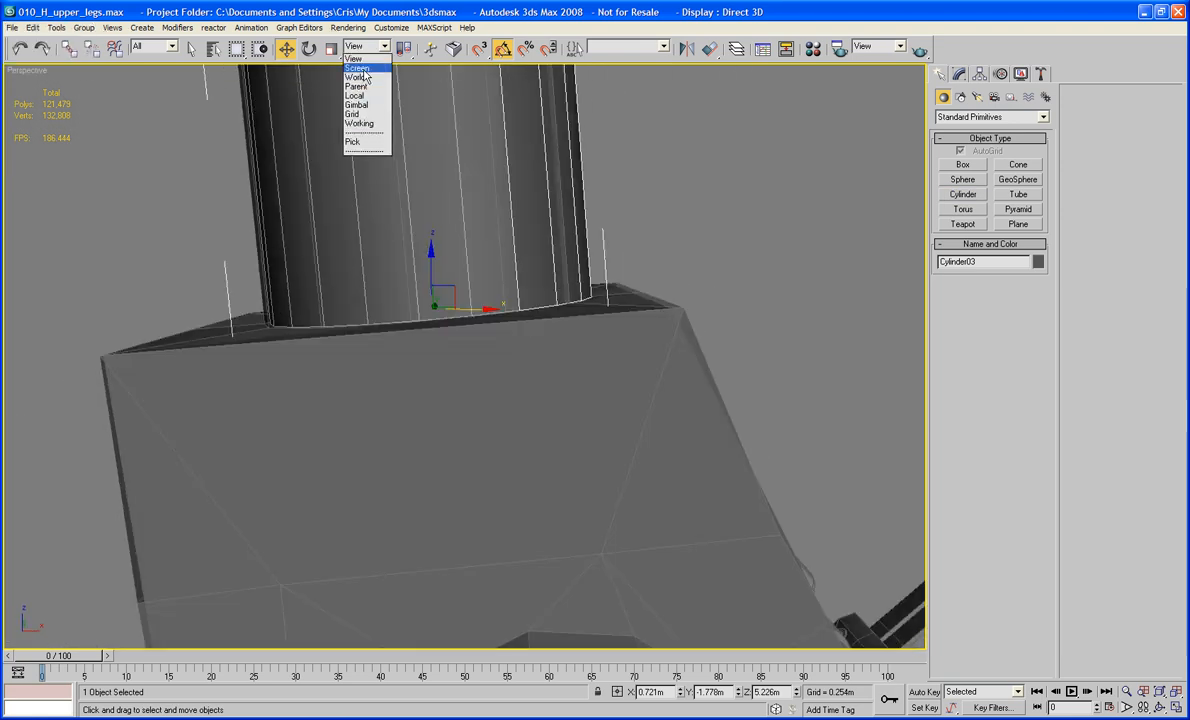
click(345, 98)
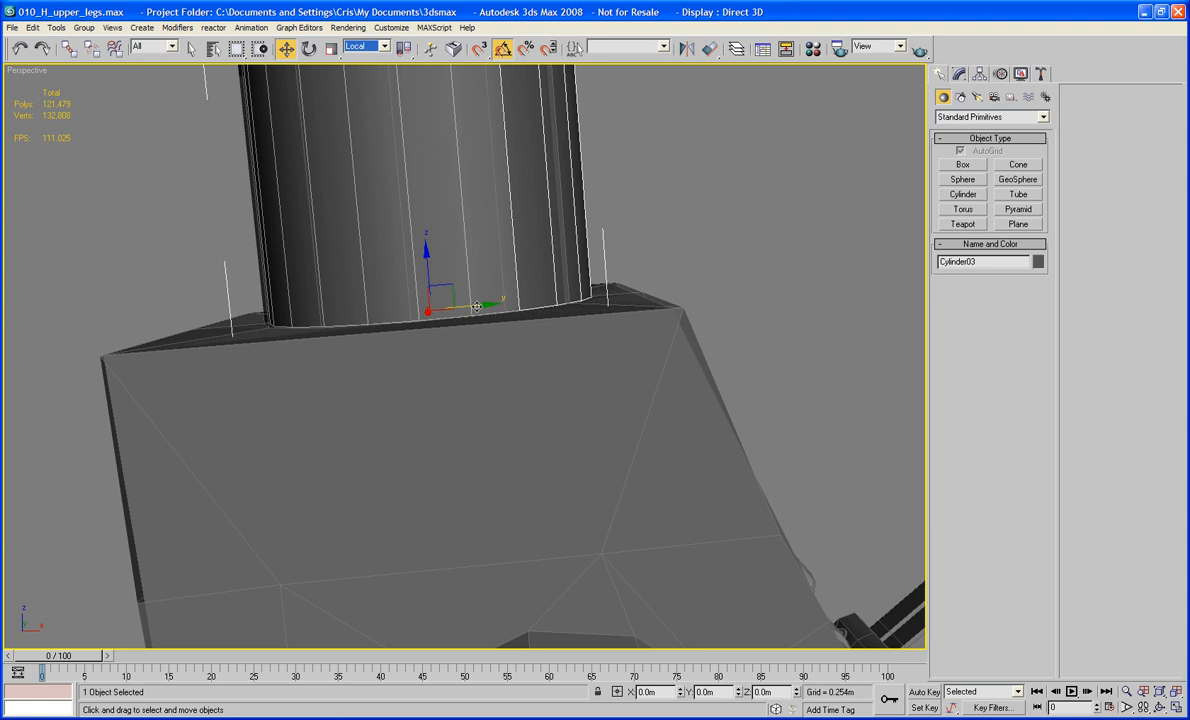
drag(477, 306, 472, 304)
alt+middle_drag(472, 304, 556, 395)
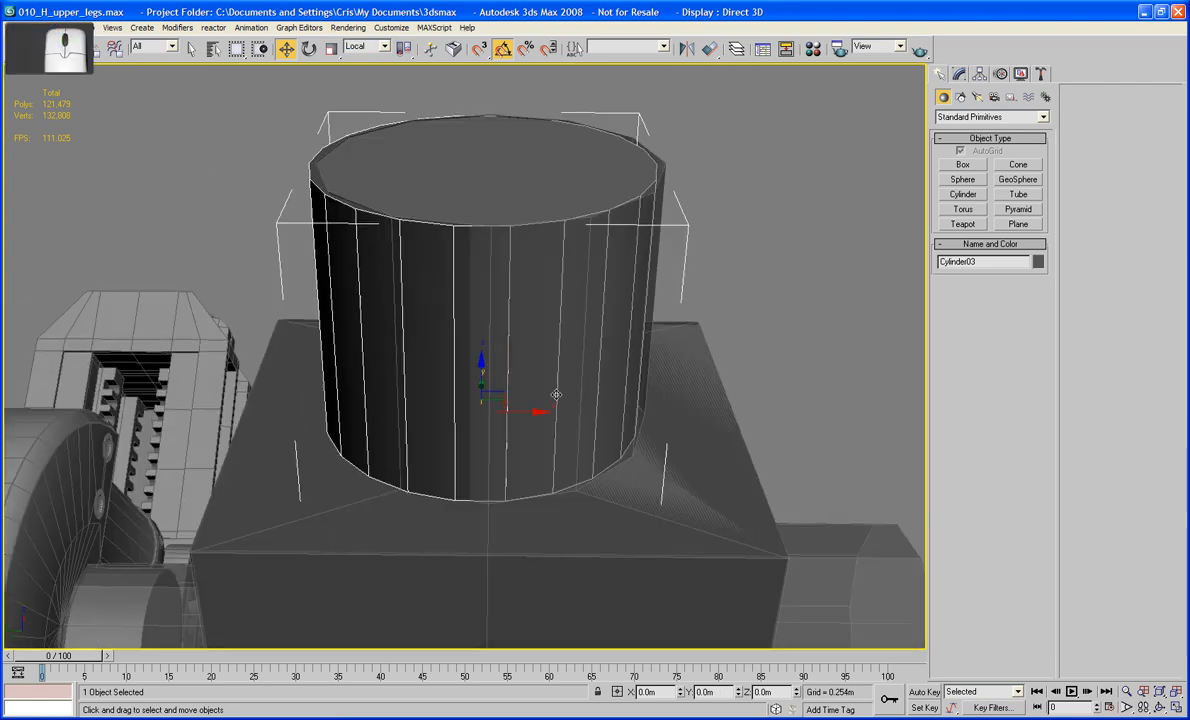
Shift the vertical cylinder sideways until it lines up with the placeholder's outline, and deselect it
alt+middle_drag(559, 465, 520, 487)
alt+middle_drag(513, 485, 514, 486)
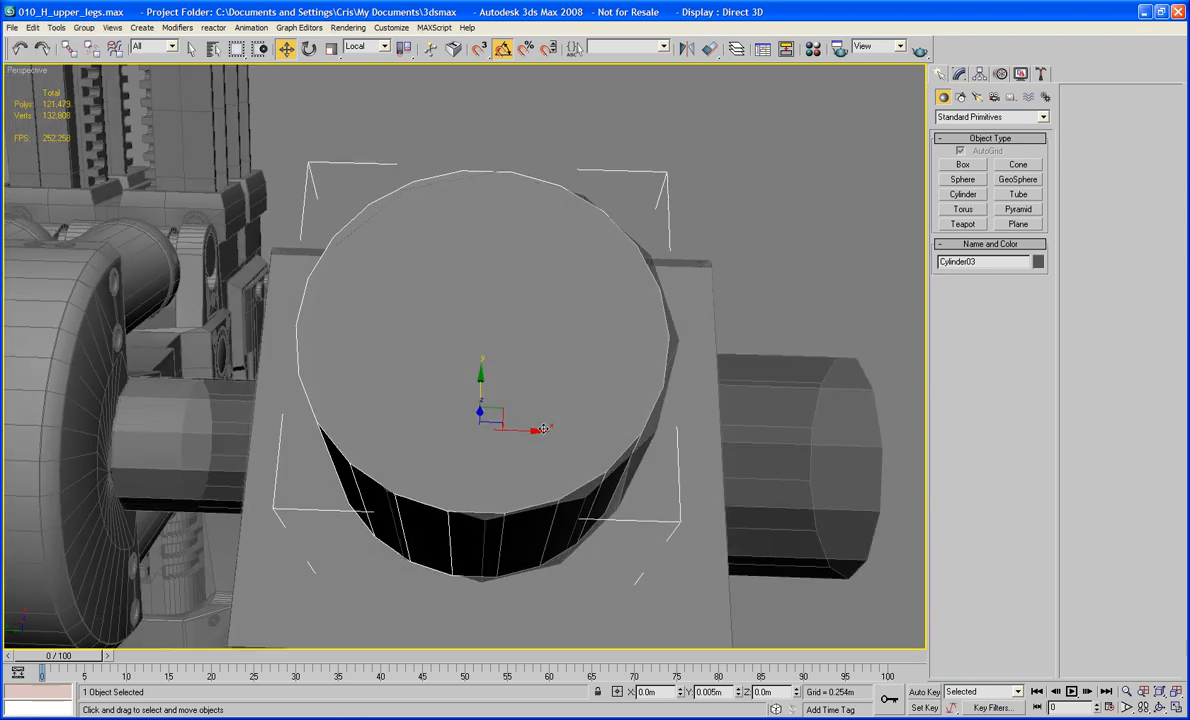
drag(500, 405, 543, 434)
key(ctrl+z)
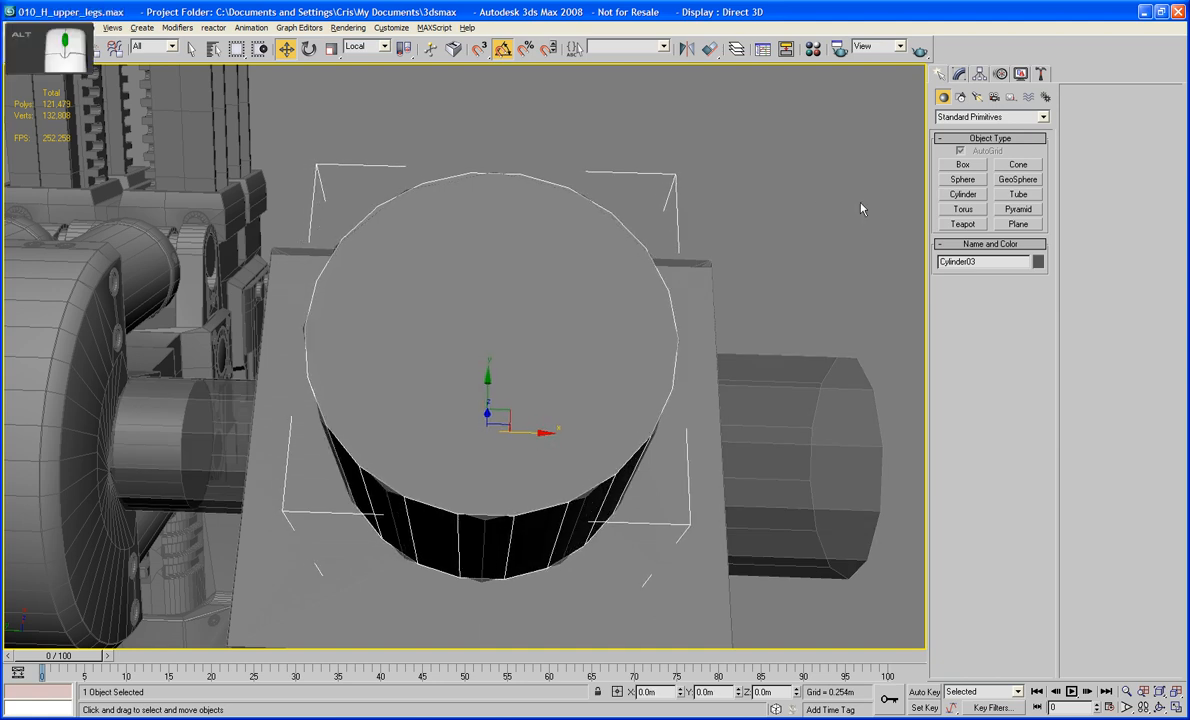
alt+middle_drag(860, 205, 823, 197)
click(840, 183)
Unfreeze all objects and delete the see-through Hips placeholder
scroll(816, 210, down, 5)
click(516, 454)
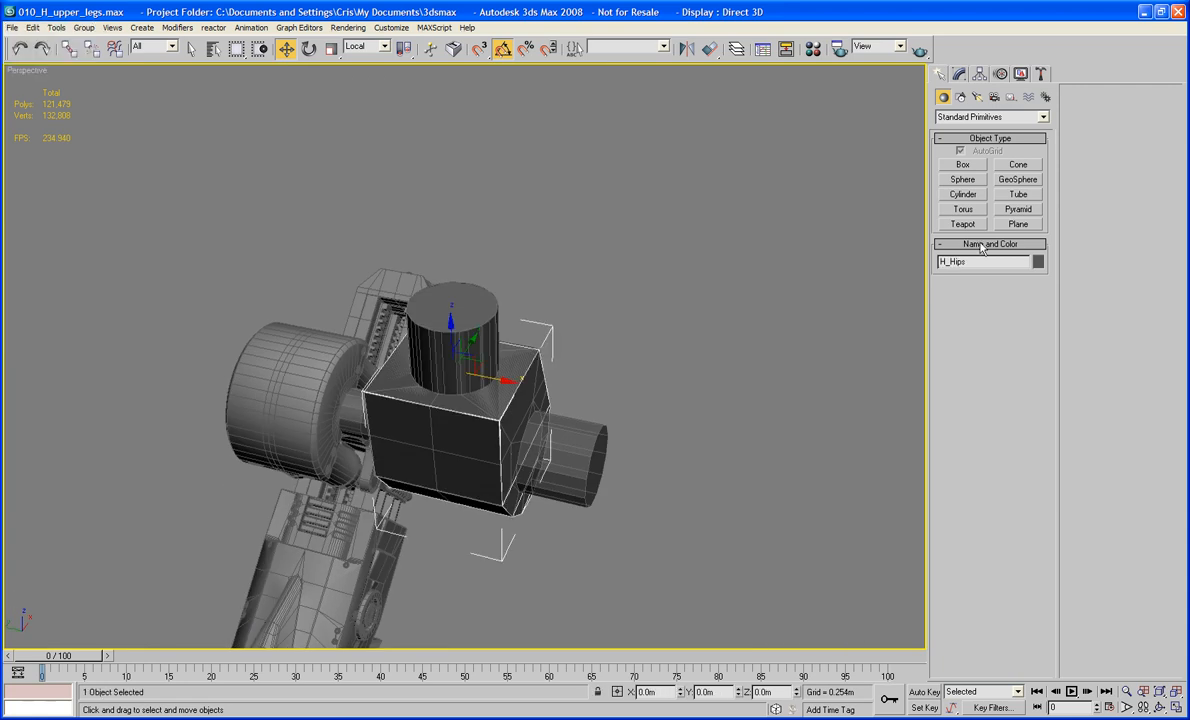
click(1040, 75)
click(1020, 74)
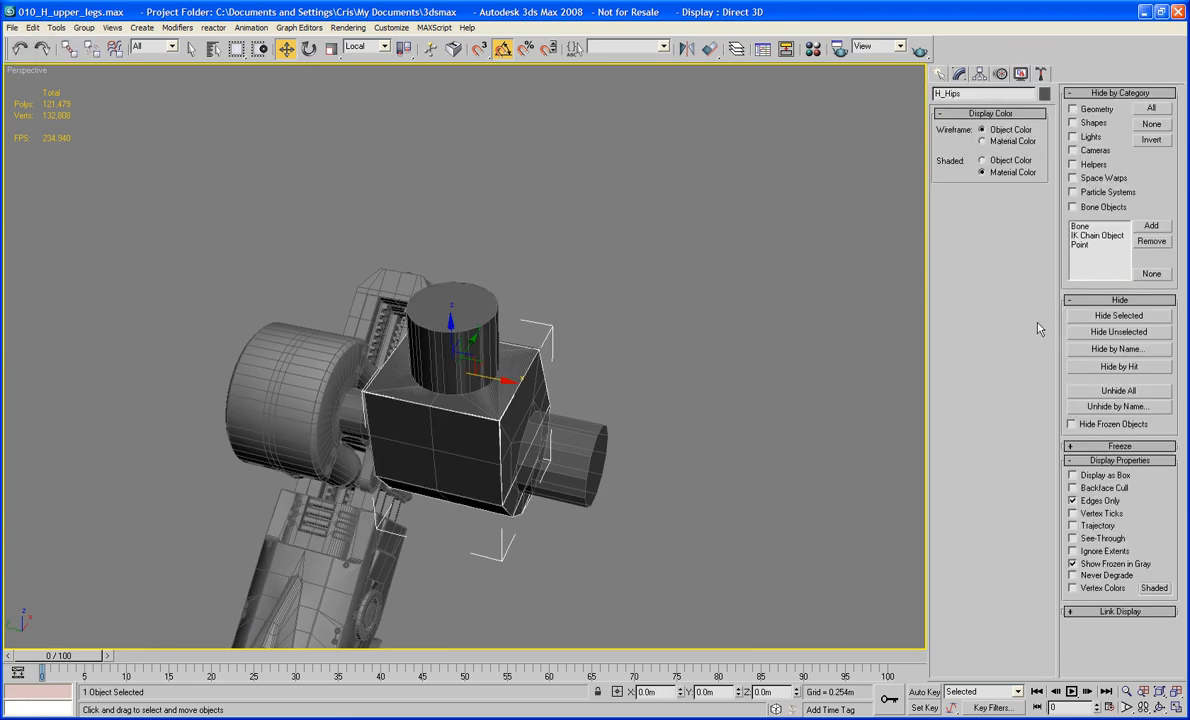
click(1114, 447)
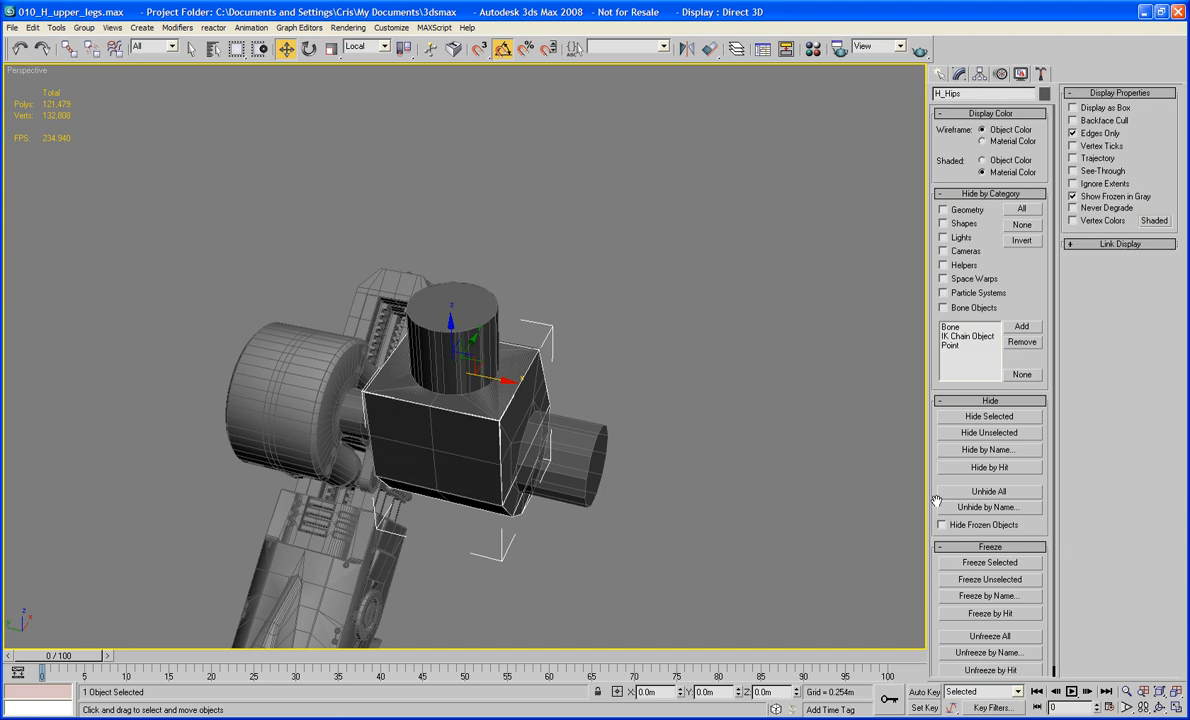
click(990, 637)
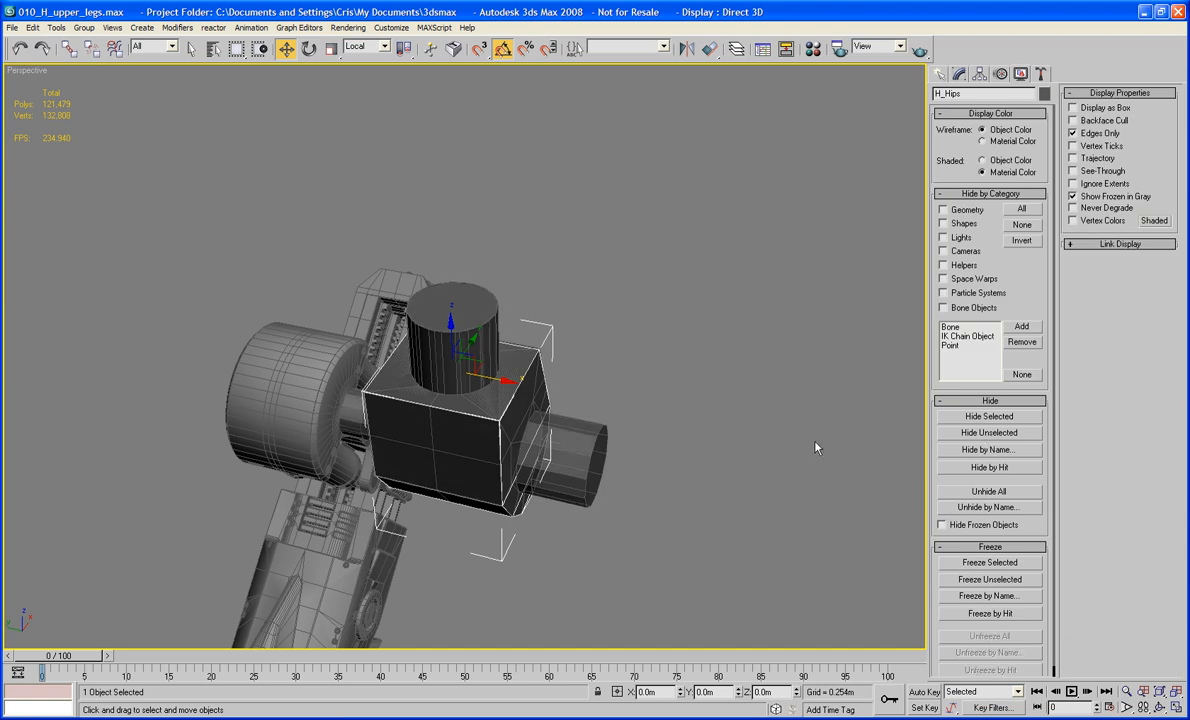
click(503, 452)
alt+click(503, 452)
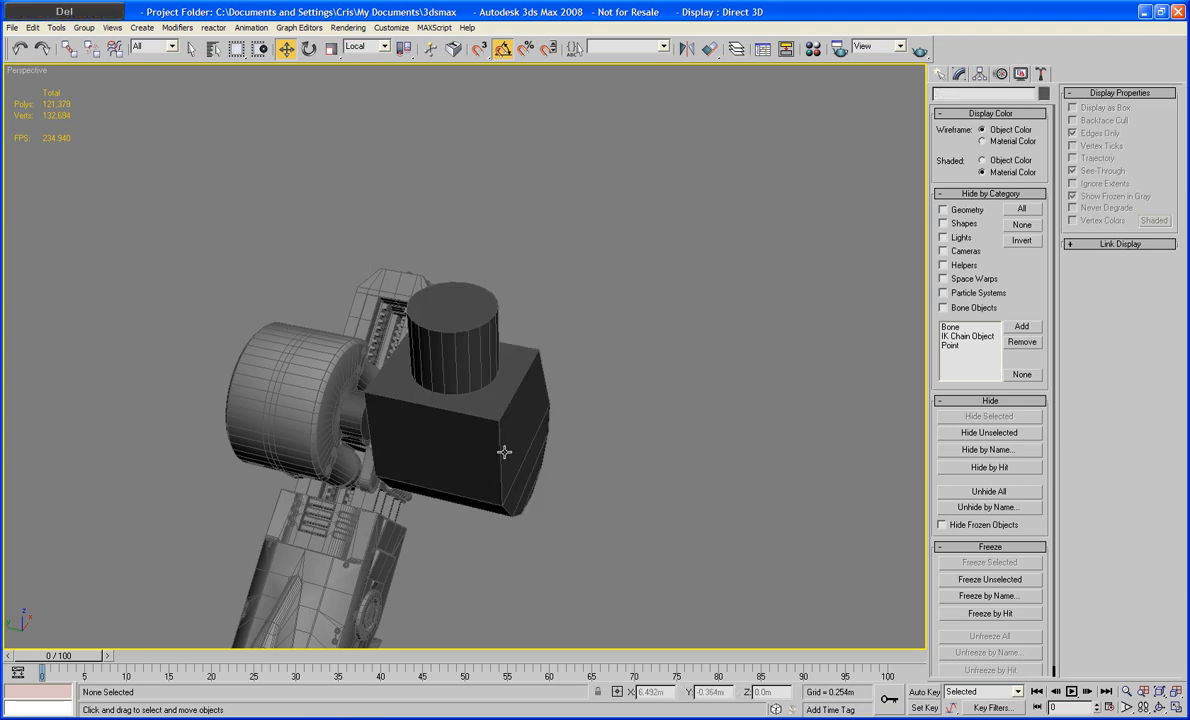
Select the horizontal edges running across the lower bevels of H_Hips and activate Chamfer for them
alt+middle_drag(653, 390, 420, 345)
click(505, 421)
alt+middle_drag(505, 421, 515, 337)
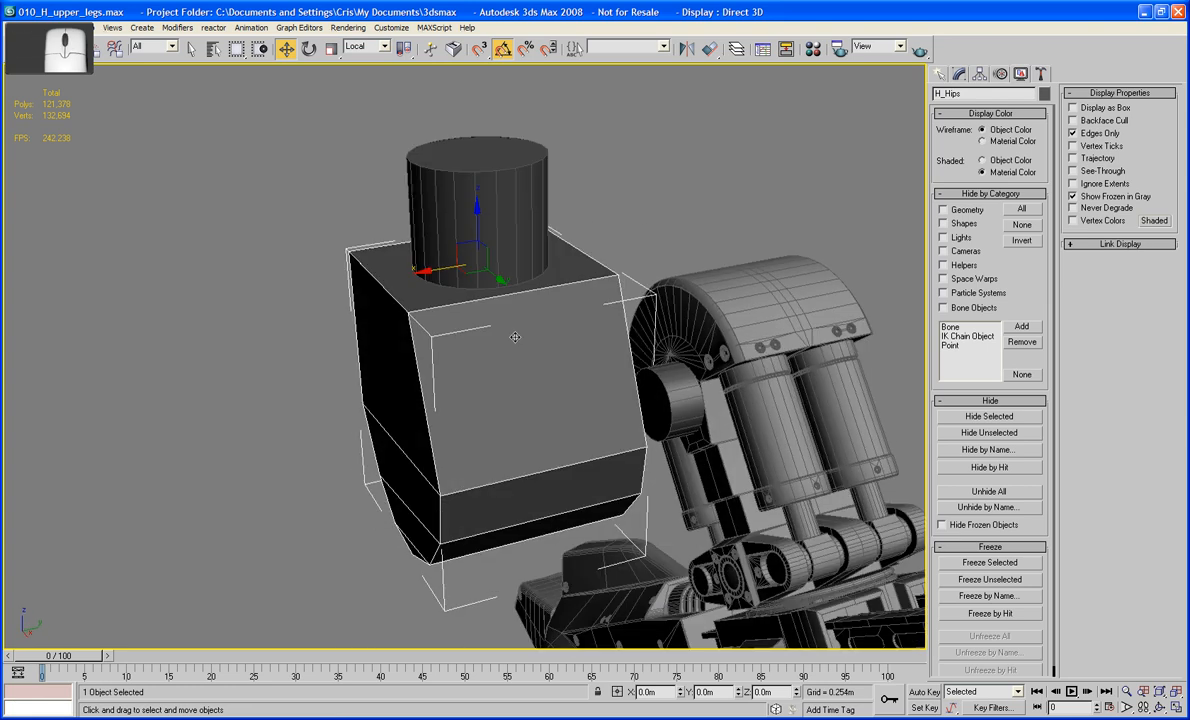
click(959, 74)
click(969, 274)
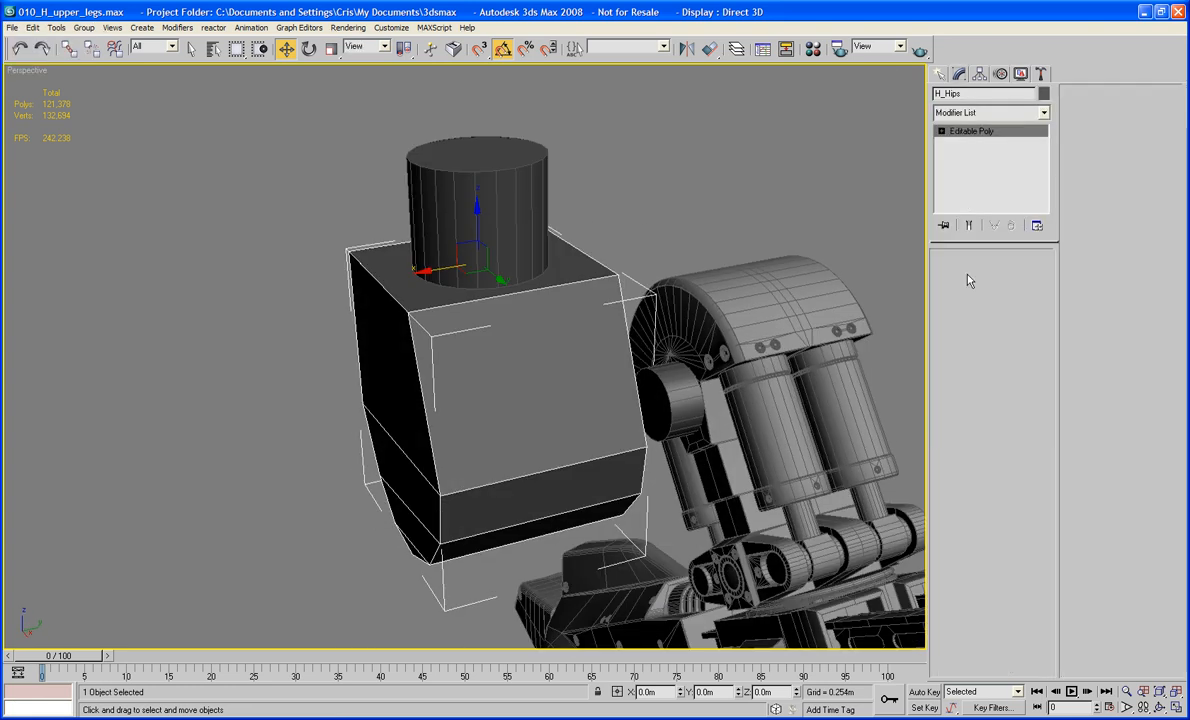
click(540, 494)
alt+middle_drag(540, 494, 501, 494)
double_click(505, 543)
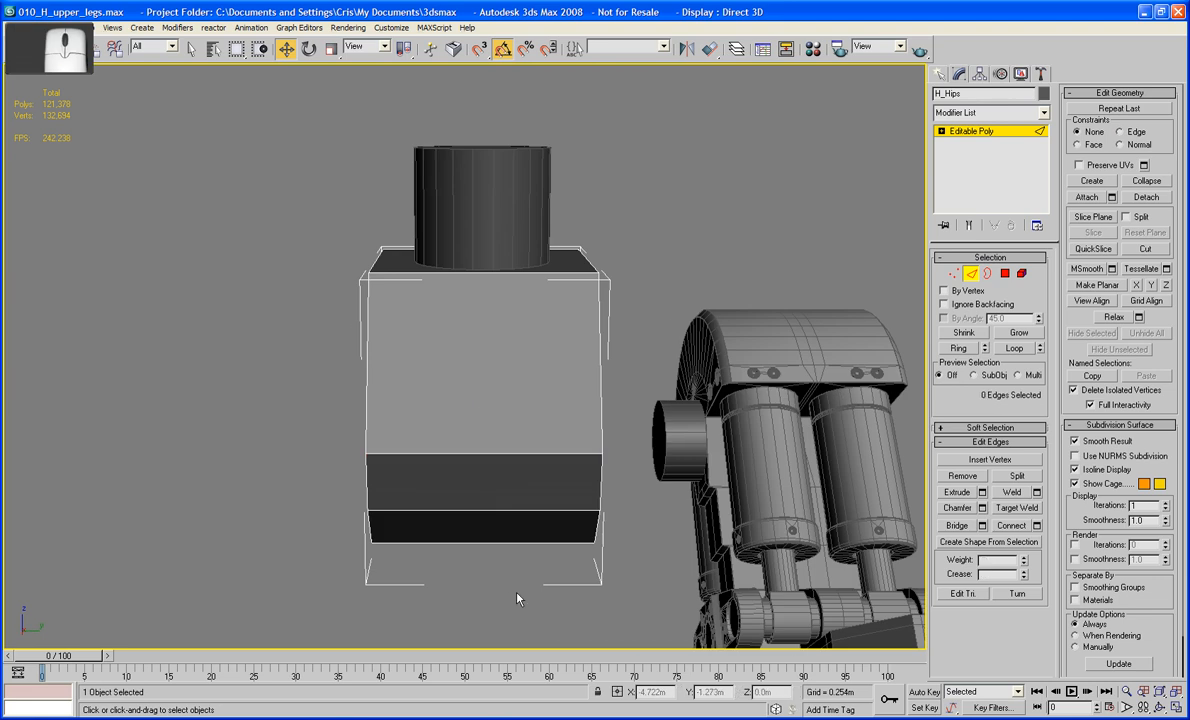
alt+middle_drag(481, 412, 625, 393)
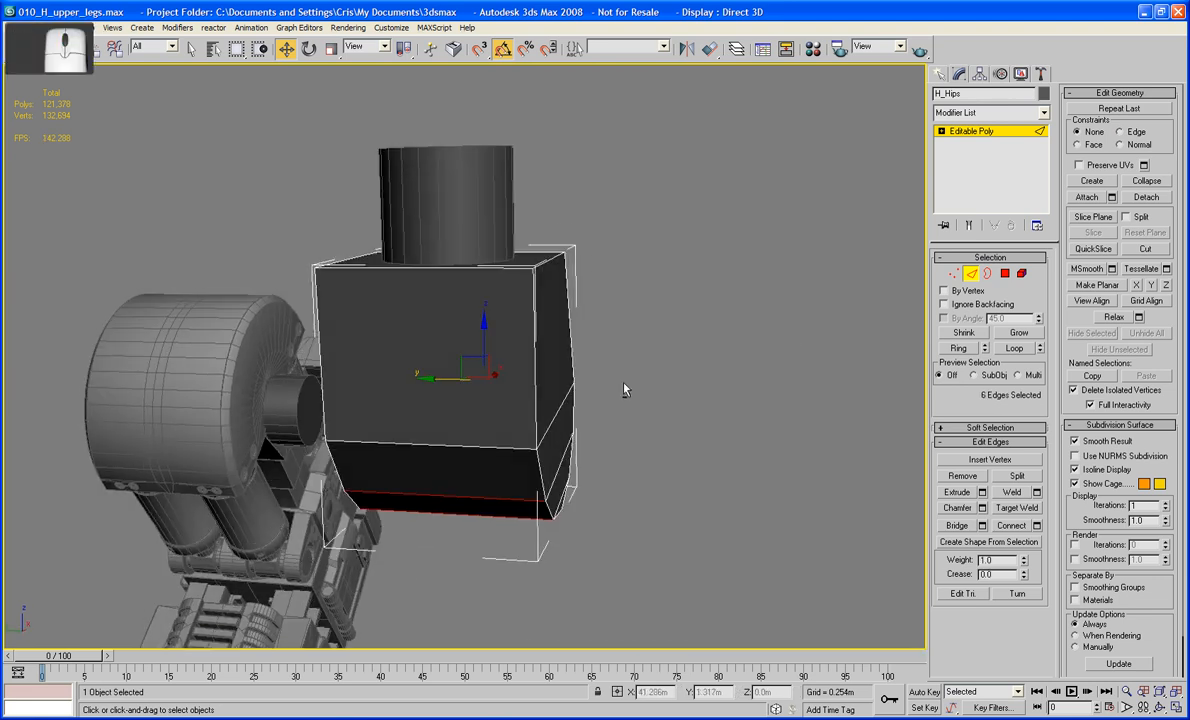
ctrl+click(465, 452)
mouse_move(465, 452)
alt+middle_down()
mouse_move(498, 457)
mouse_move(487, 459)
alt+middle_up()
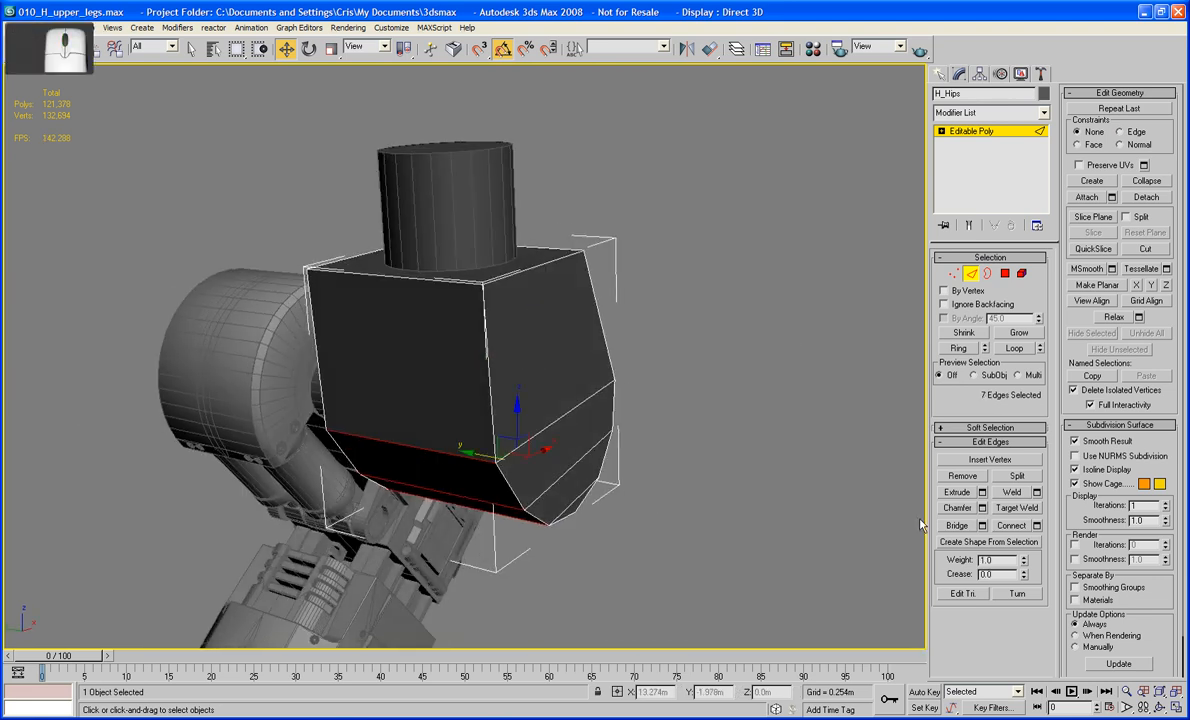
click(964, 510)
alt+middle_drag(620, 503, 647, 492)
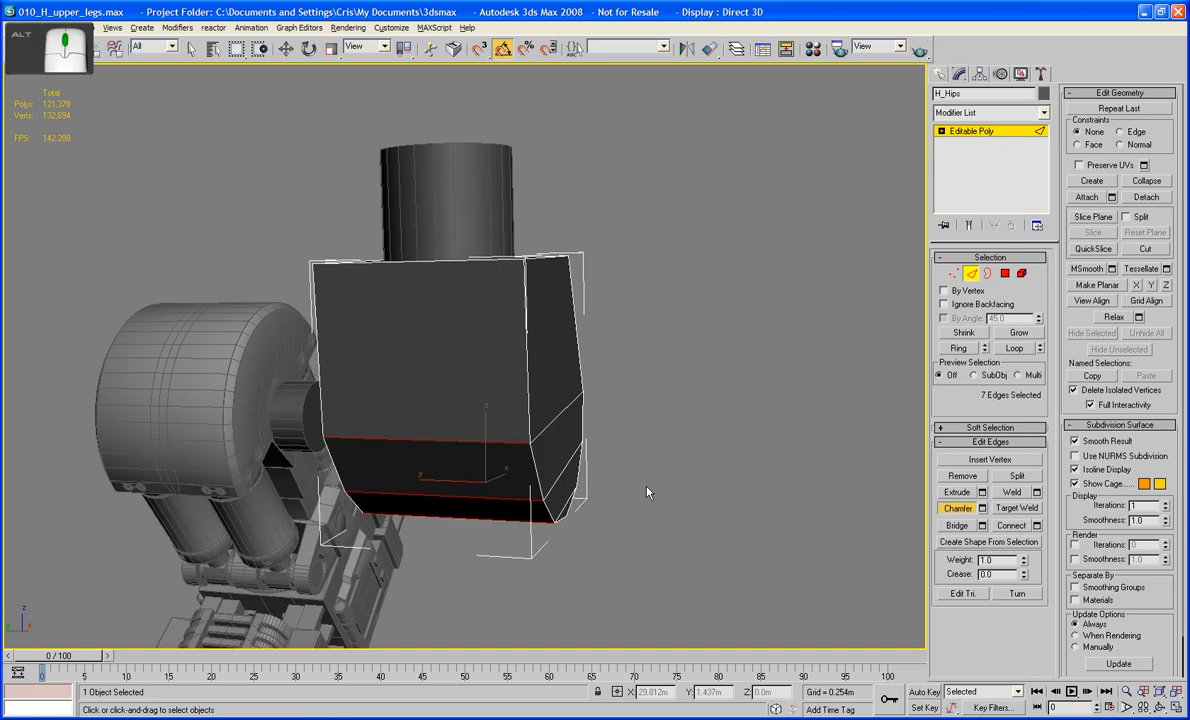
ctrl+double_click(486, 433)
drag(486, 433, 486, 414)
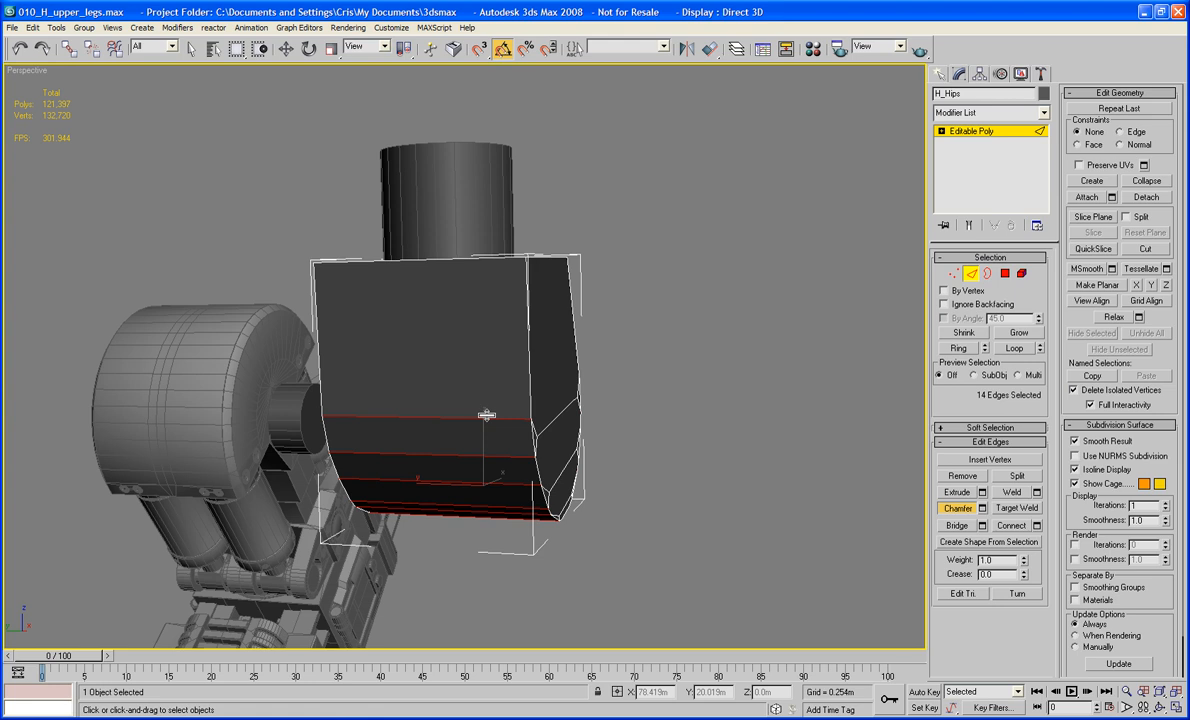
key(ctrl+z)
Chamfer the selected edges twice in succession to round the underside of H_Hips, and clear the edge selection
alt+middle_drag(486, 415, 588, 360)
drag(465, 415, 470, 397)
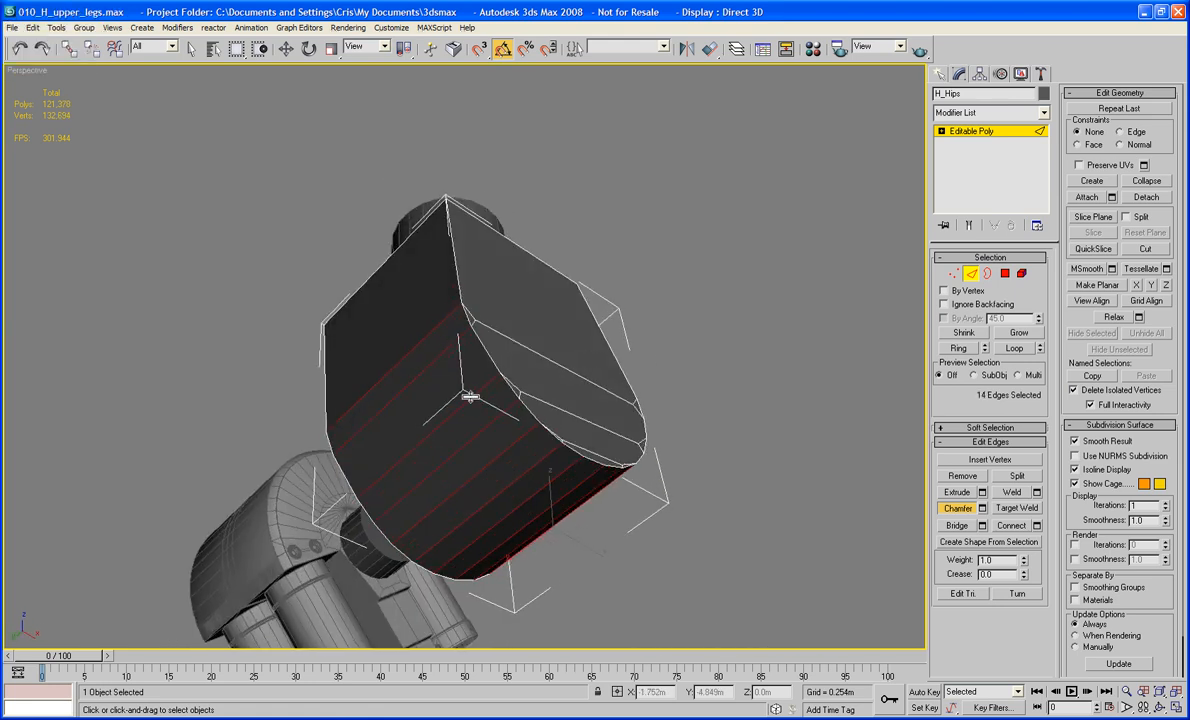
mouse_move(470, 396)
alt+middle_down()
mouse_move(627, 428)
mouse_move(607, 394)
mouse_move(473, 416)
alt+middle_up()
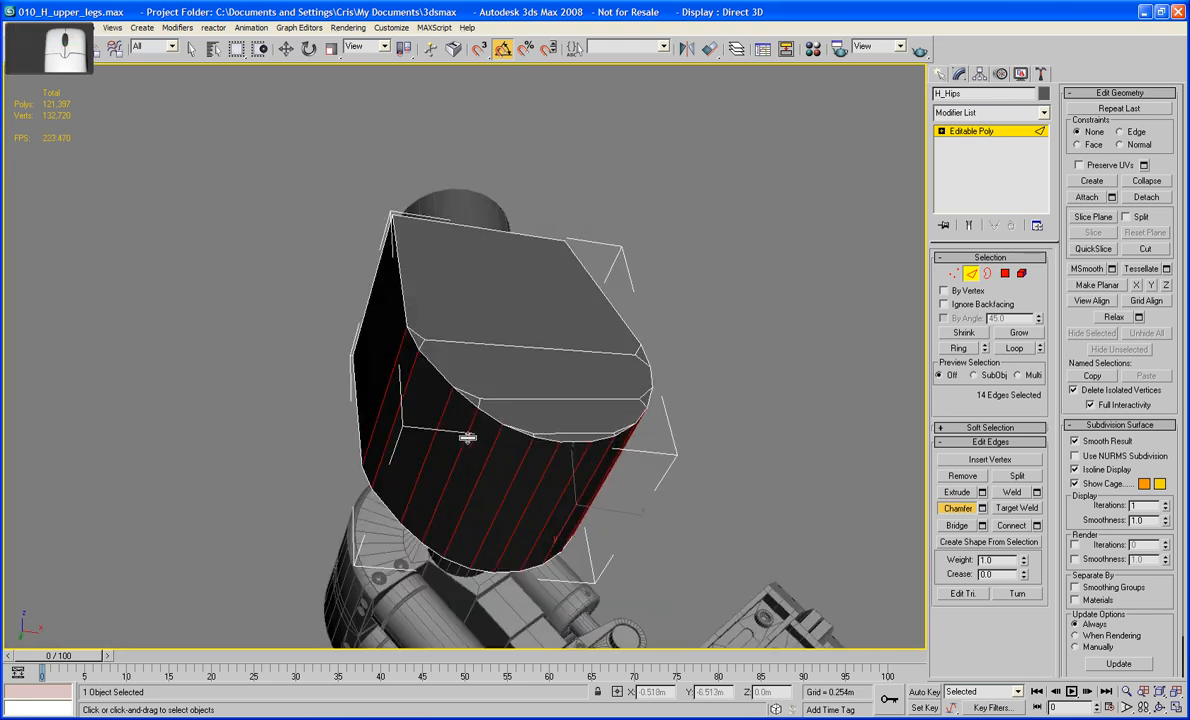
drag(467, 430, 466, 424)
click(766, 357)
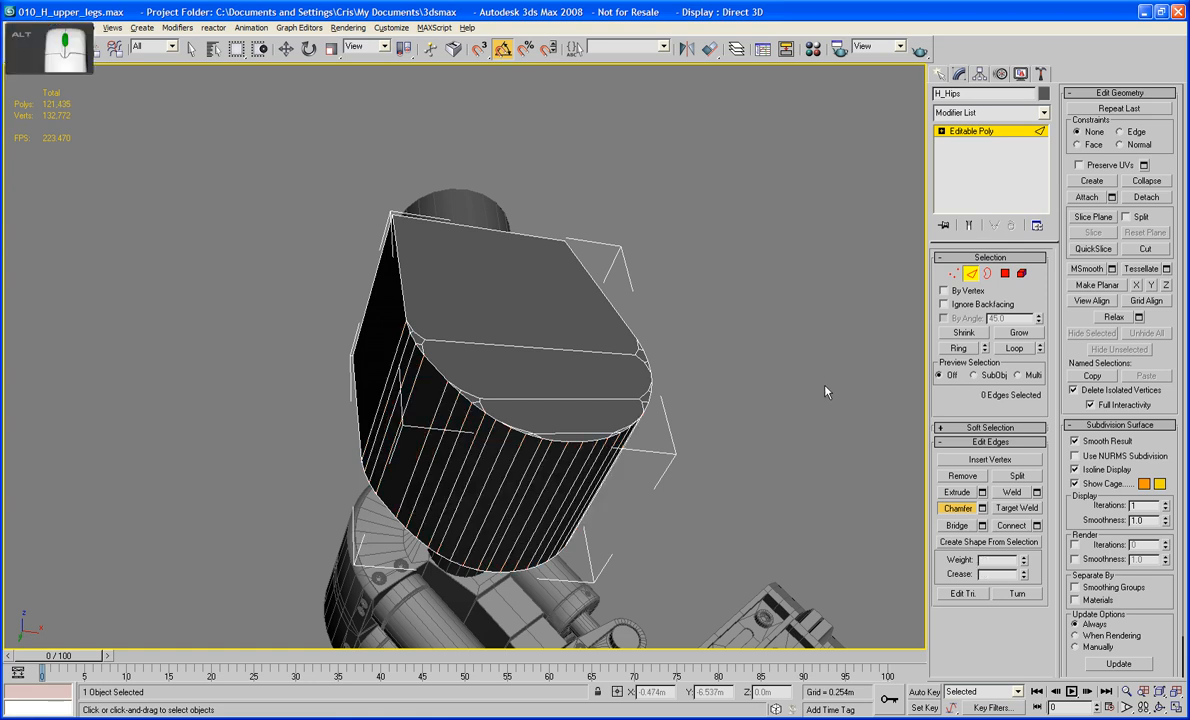
Select the two upper large polygons on the leg-side face of H_Hips
alt+middle_drag(766, 357, 879, 370)
scroll(823, 458, up, 4)
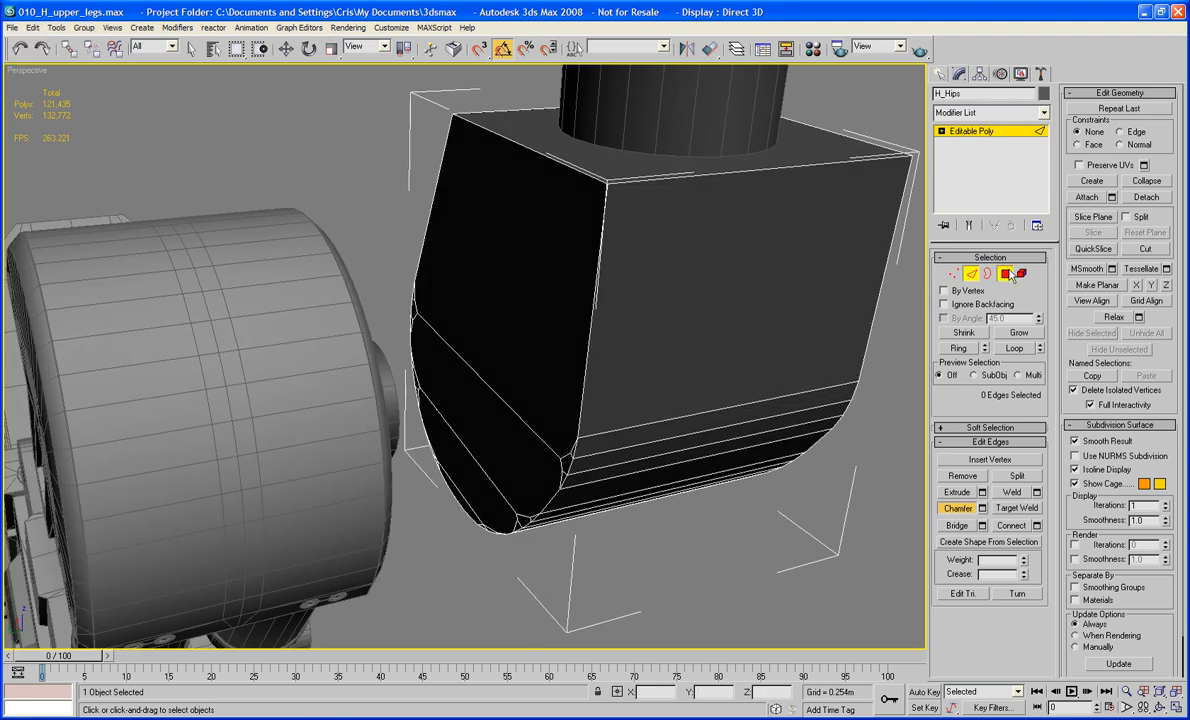
key(4)
key(w)
click(565, 295)
ctrl+click(468, 440)
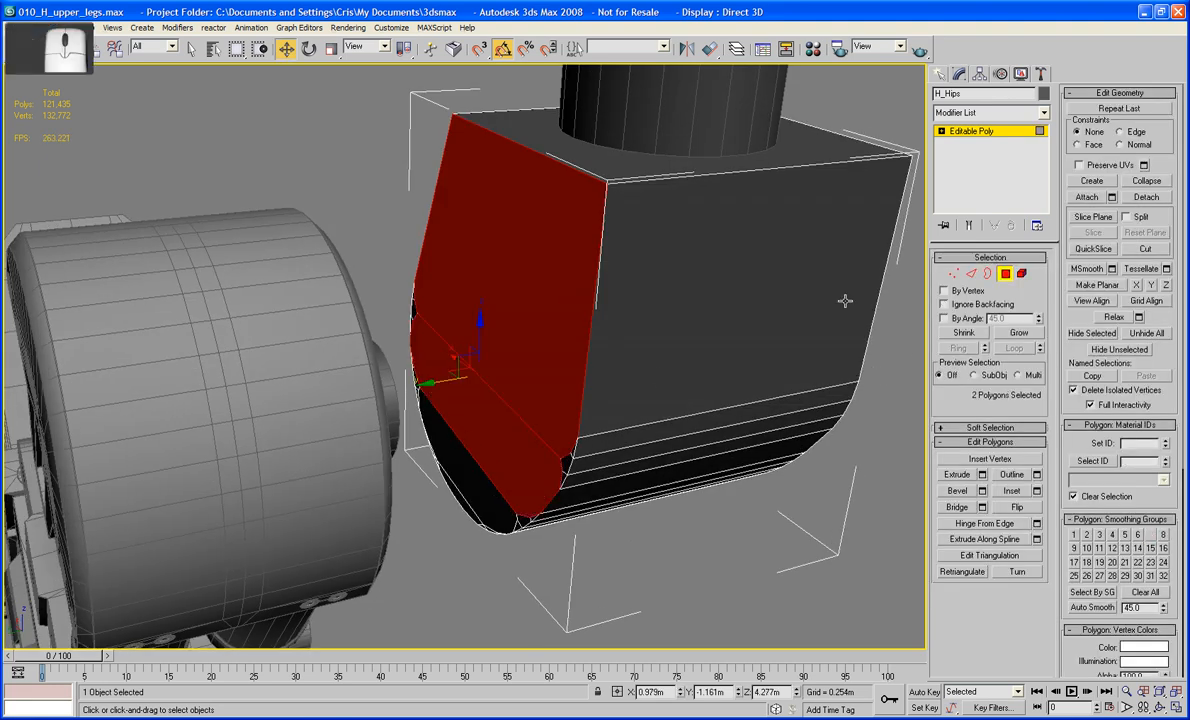
key(2)
click(594, 259)
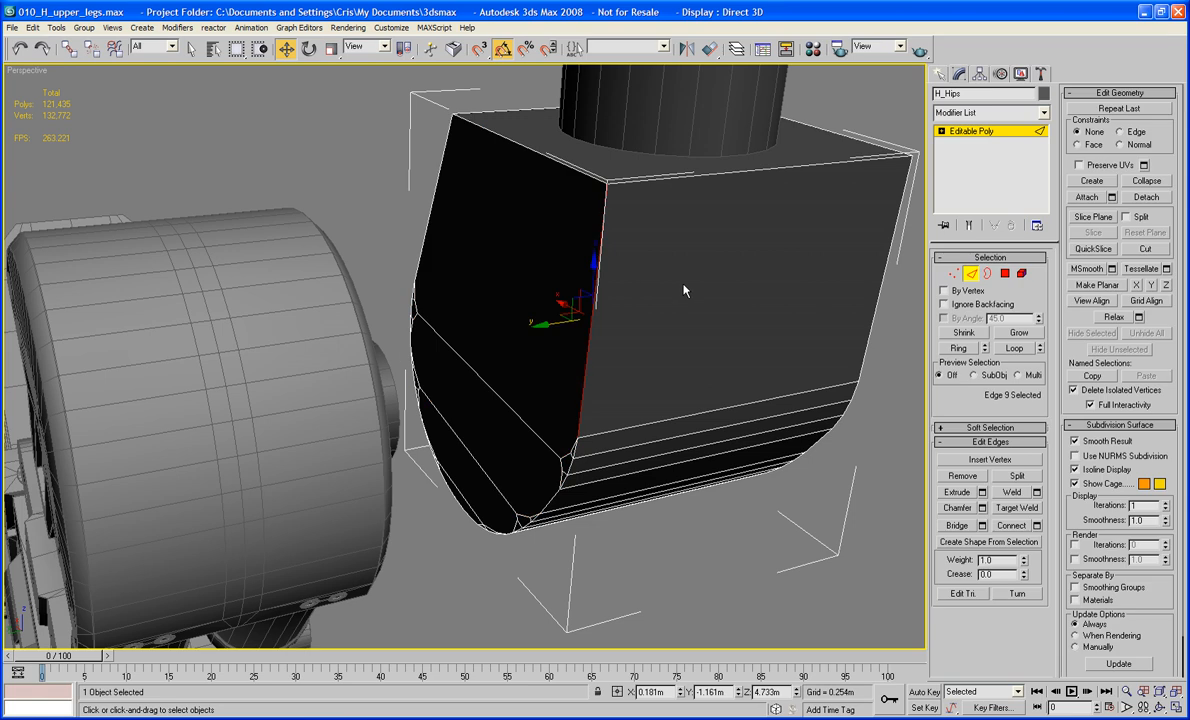
click(1014, 348)
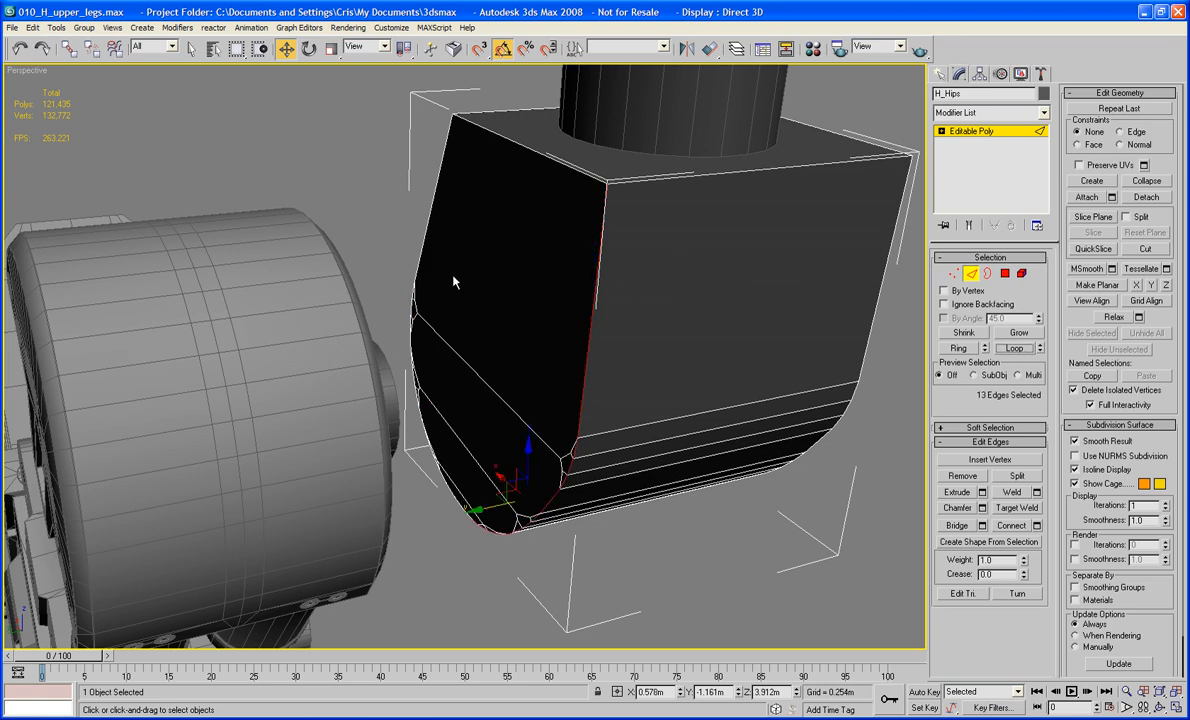
alt+middle_drag(453, 283, 501, 344)
click(1003, 272)
Add the remaining large polygons of the leg-side face to the selection and delete all four
alt+middle_drag(440, 300, 470, 288)
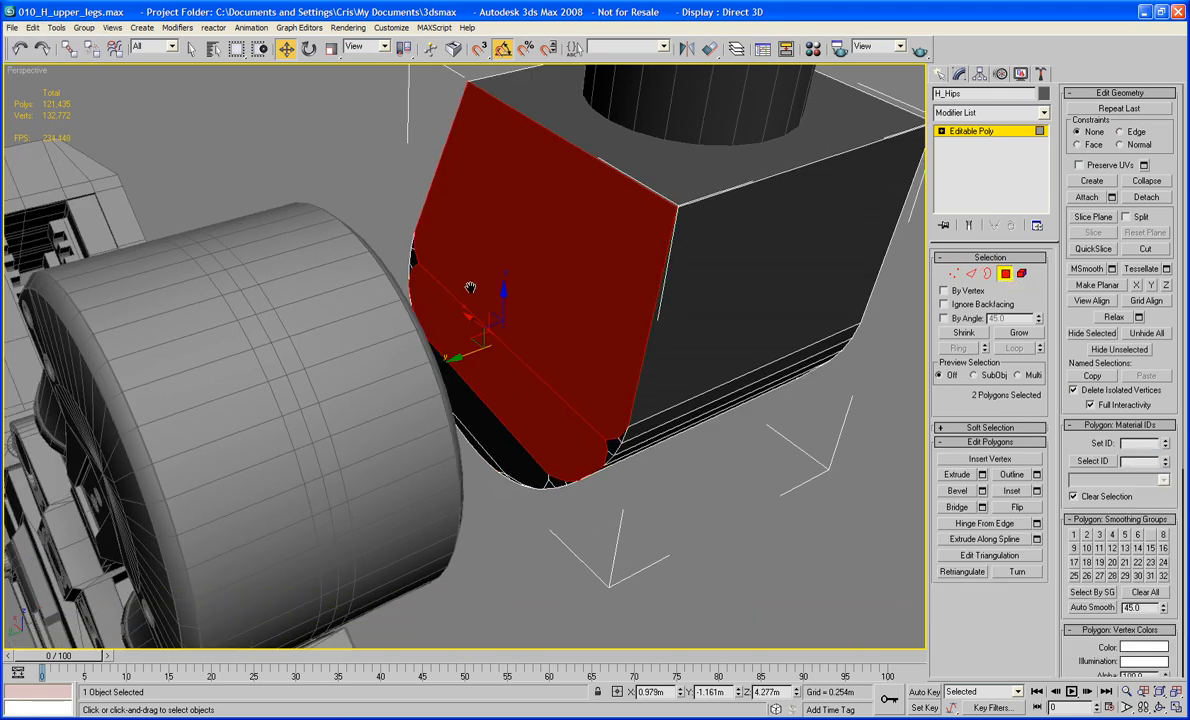
ctrl+click(485, 457)
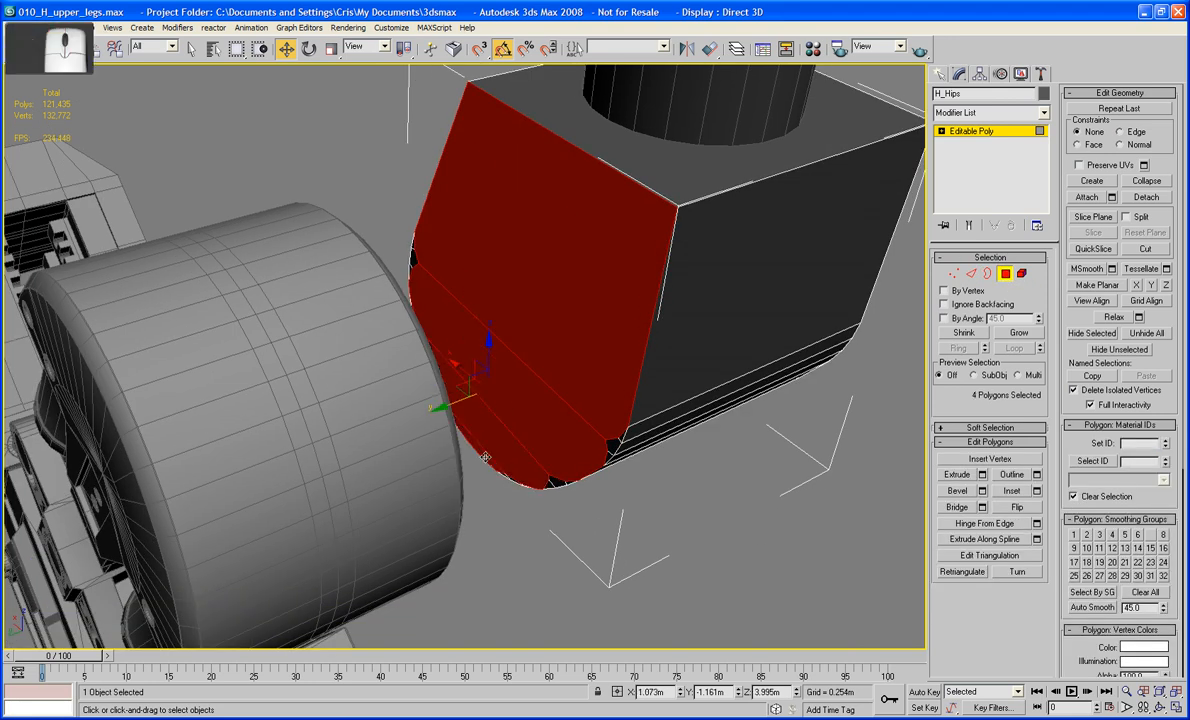
key(Delete)
Select the six small sliver polygons along the front rim of the open leg-side face of H_Hips
alt+middle_drag(651, 226, 632, 261)
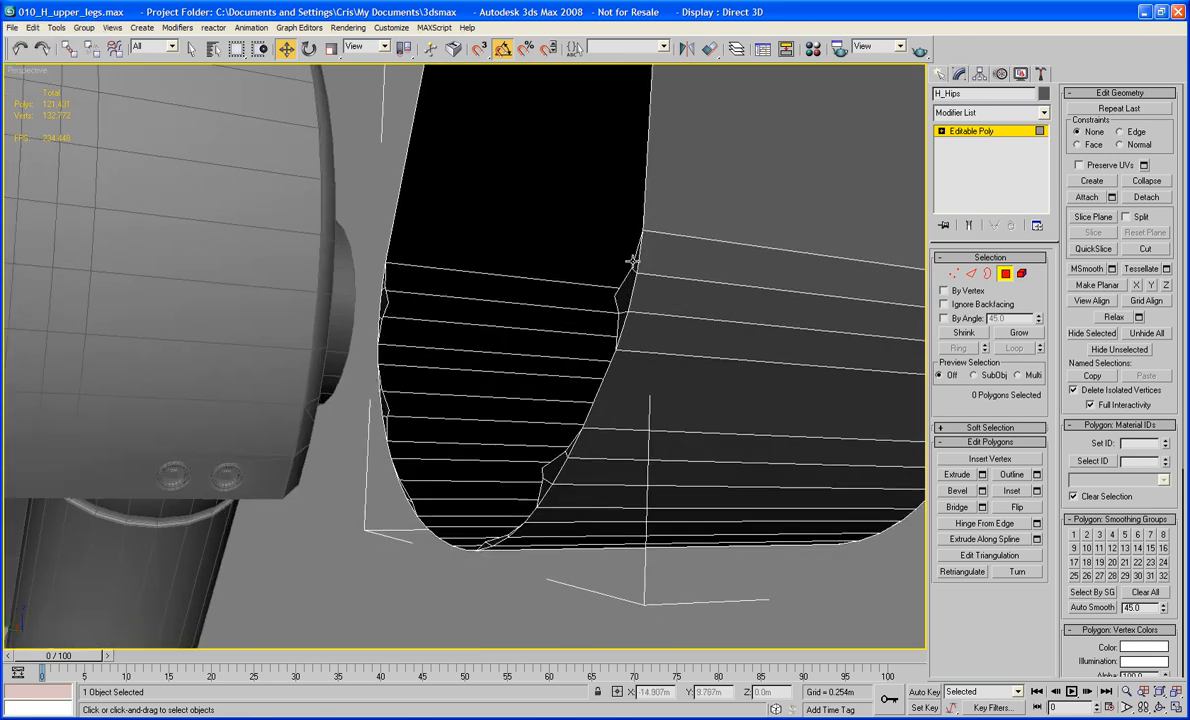
ctrl+click(634, 263)
ctrl+click(627, 297)
ctrl+click(621, 318)
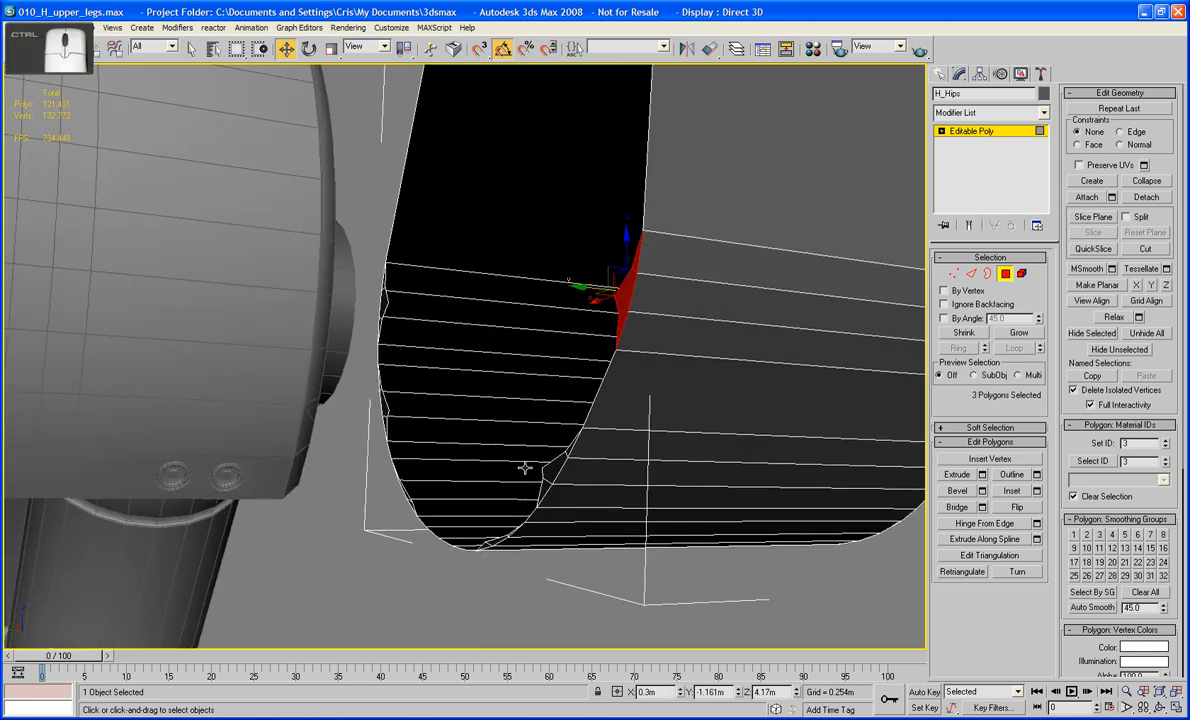
ctrl+click(550, 478)
ctrl+click(543, 484)
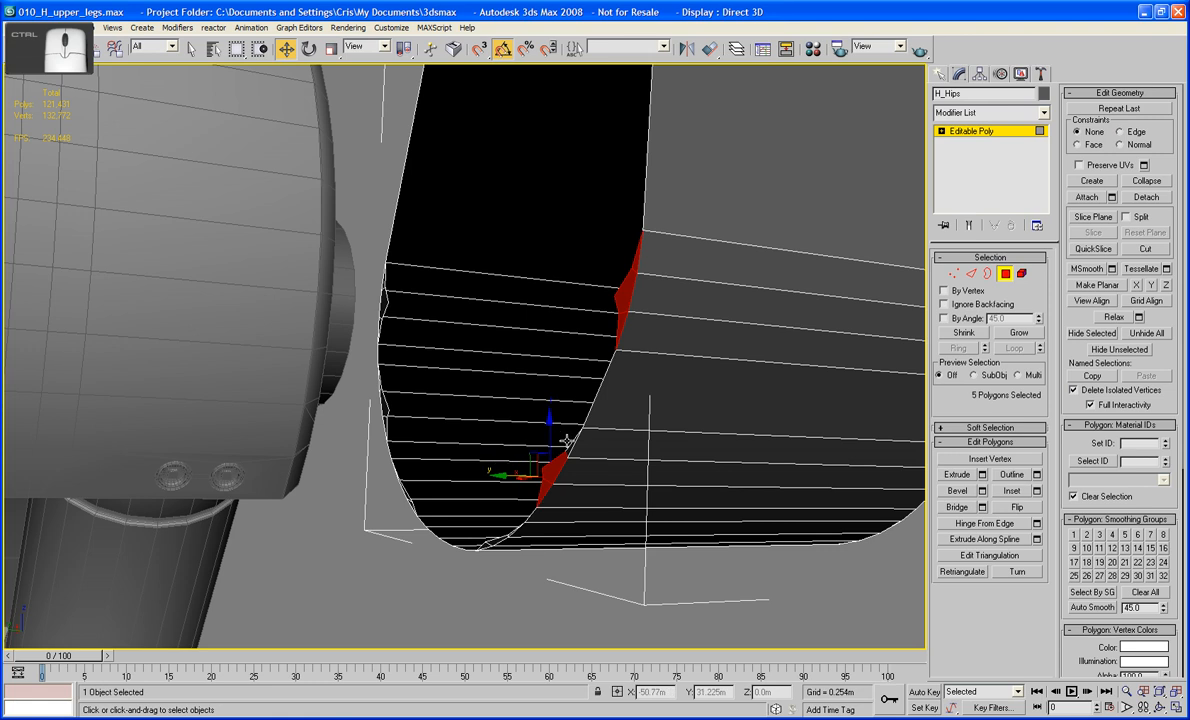
ctrl+click(571, 447)
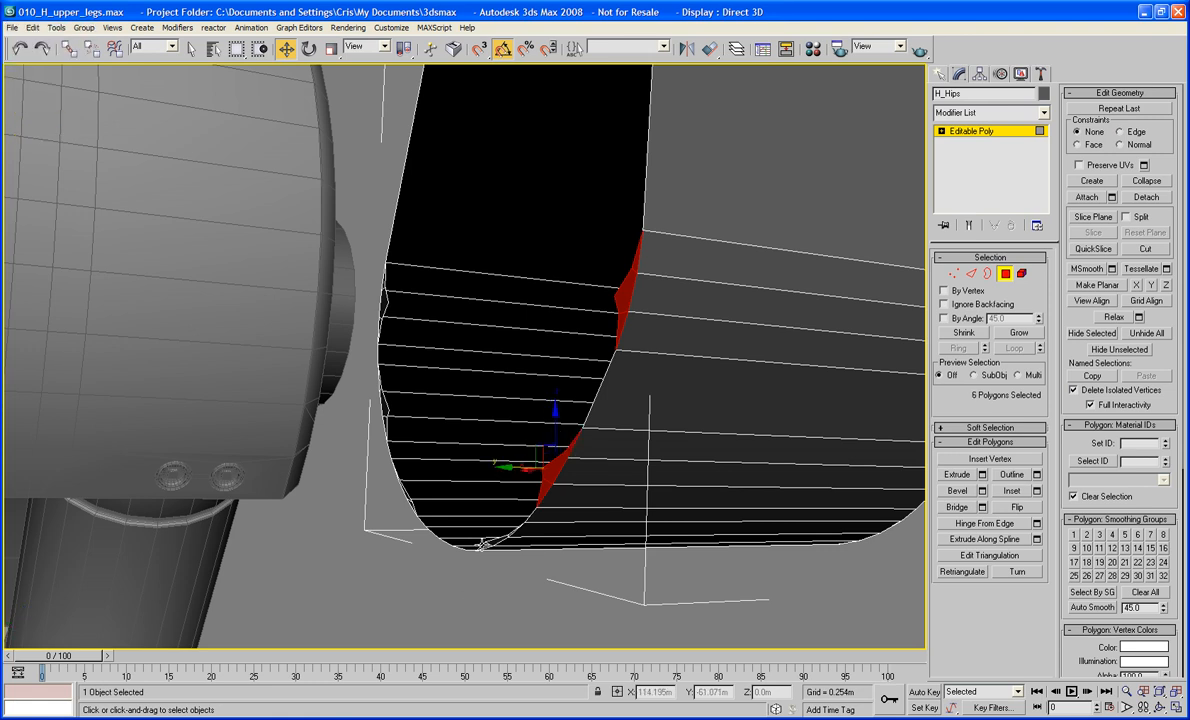
Undo the wrong polygon pick and add the remaining slivers near the underside of the same rim to the selection
ctrl+click(500, 542)
ctrl+click(491, 540)
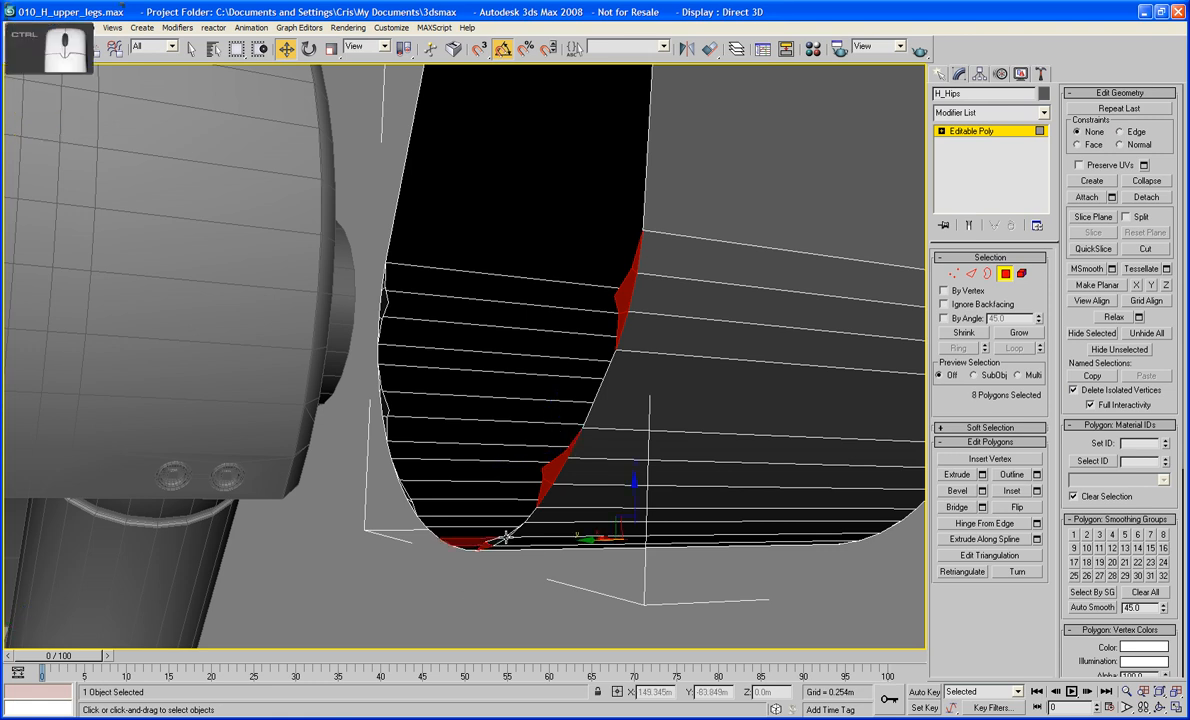
key(ctrl+z)
middle_drag(505, 537, 522, 290)
scroll(520, 482, up, 3)
ctrl+click(590, 480)
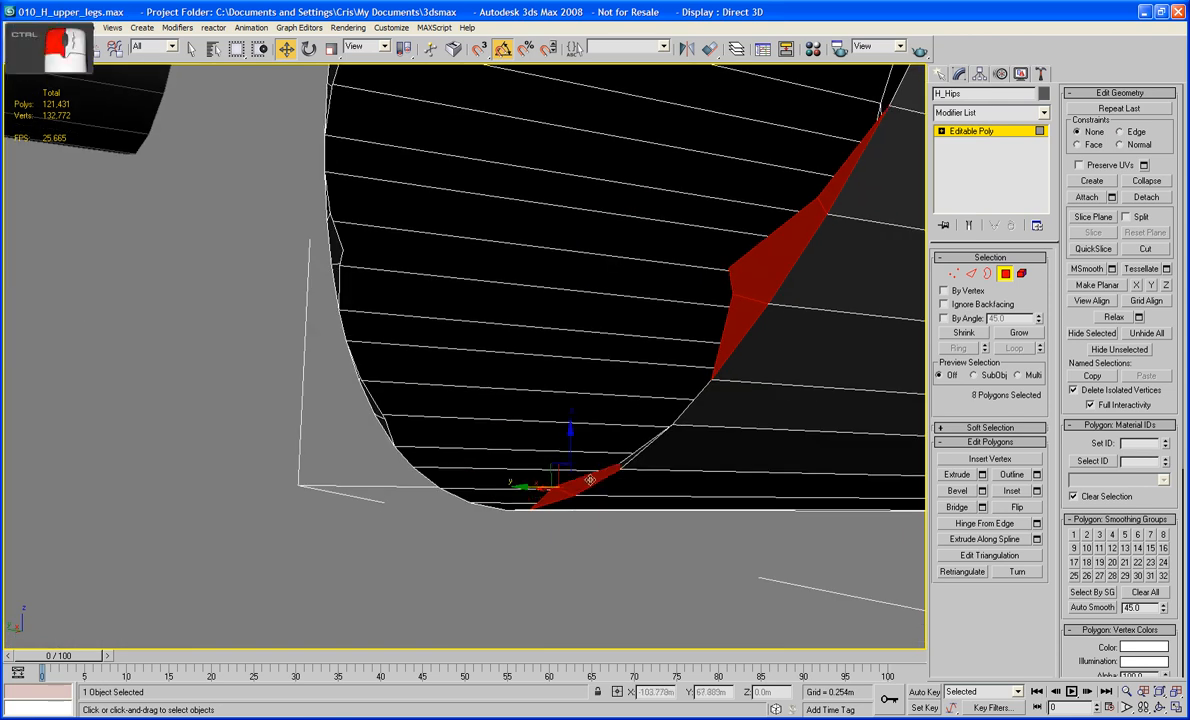
ctrl+click(638, 452)
Add the lower and middle sliver polygons along the opposite rim of the leg-side opening to the selection
alt+middle_drag(640, 451, 398, 366)
ctrl+click(308, 318)
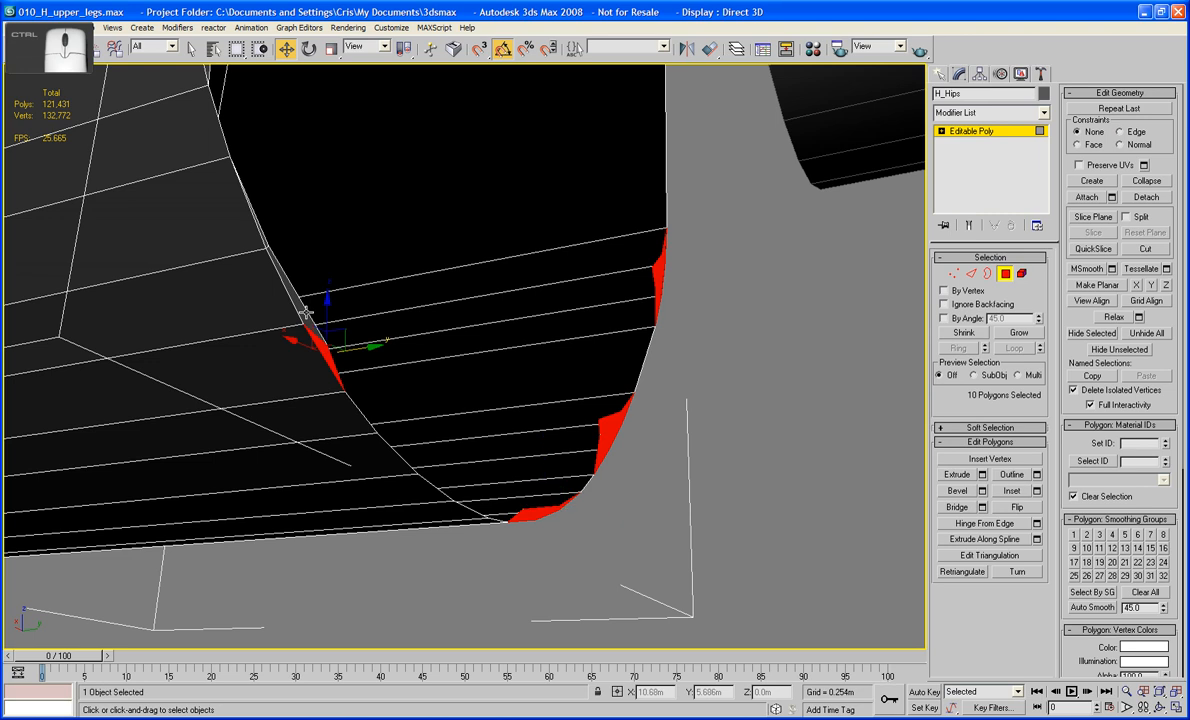
ctrl+click(302, 288)
middle_drag(302, 288, 389, 581)
ctrl+click(293, 400)
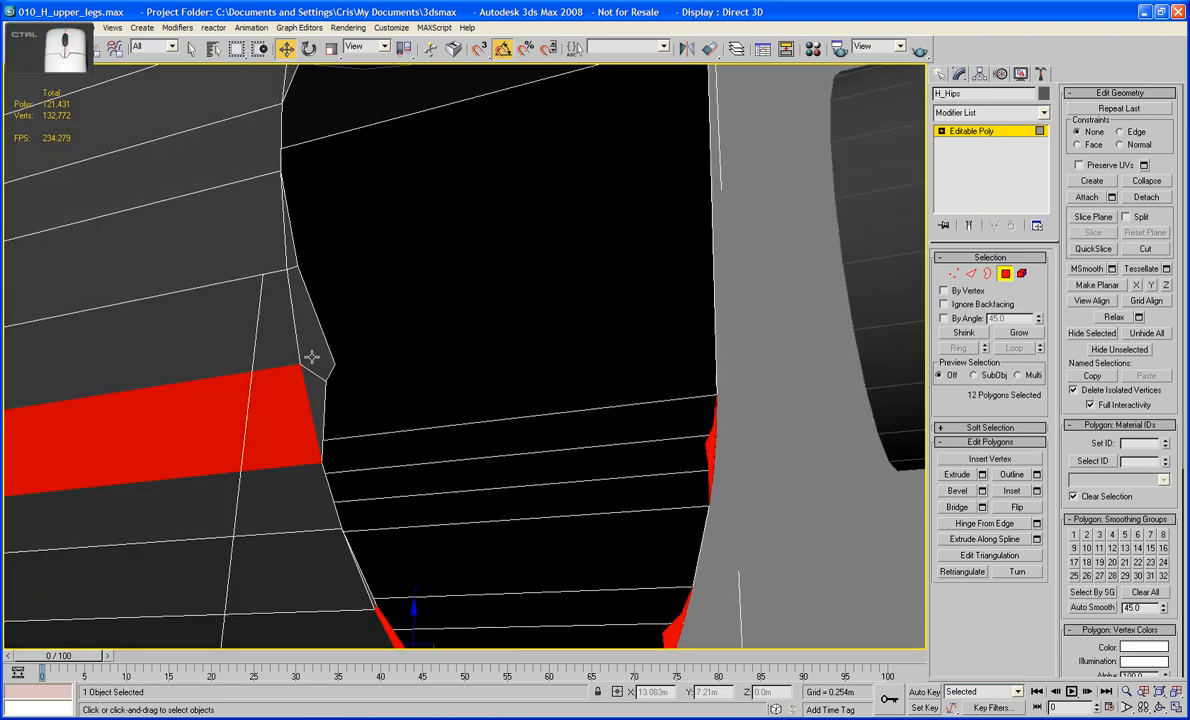
ctrl+click(291, 424)
ctrl+click(311, 382)
ctrl+click(313, 337)
ctrl+click(291, 250)
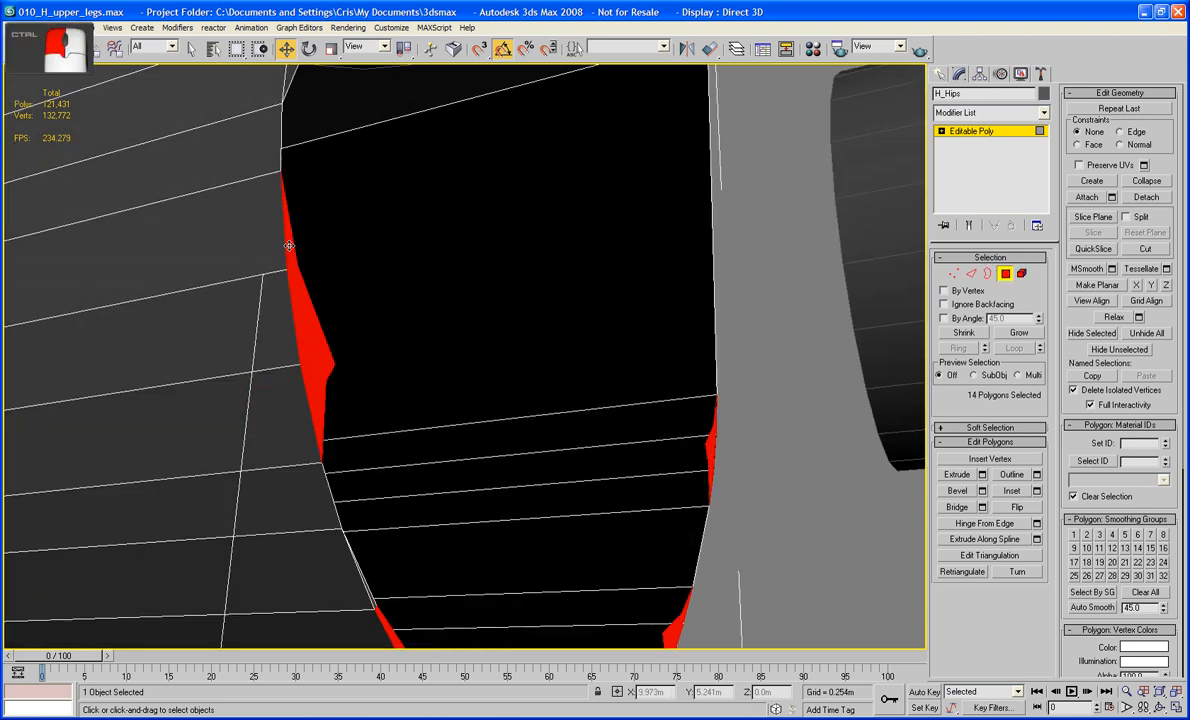
Add the uppermost slivers of that rim to the selection and delete all selected sliver polygons
middle_drag(291, 250, 285, 420)
ctrl+click(285, 420)
ctrl+click(304, 348)
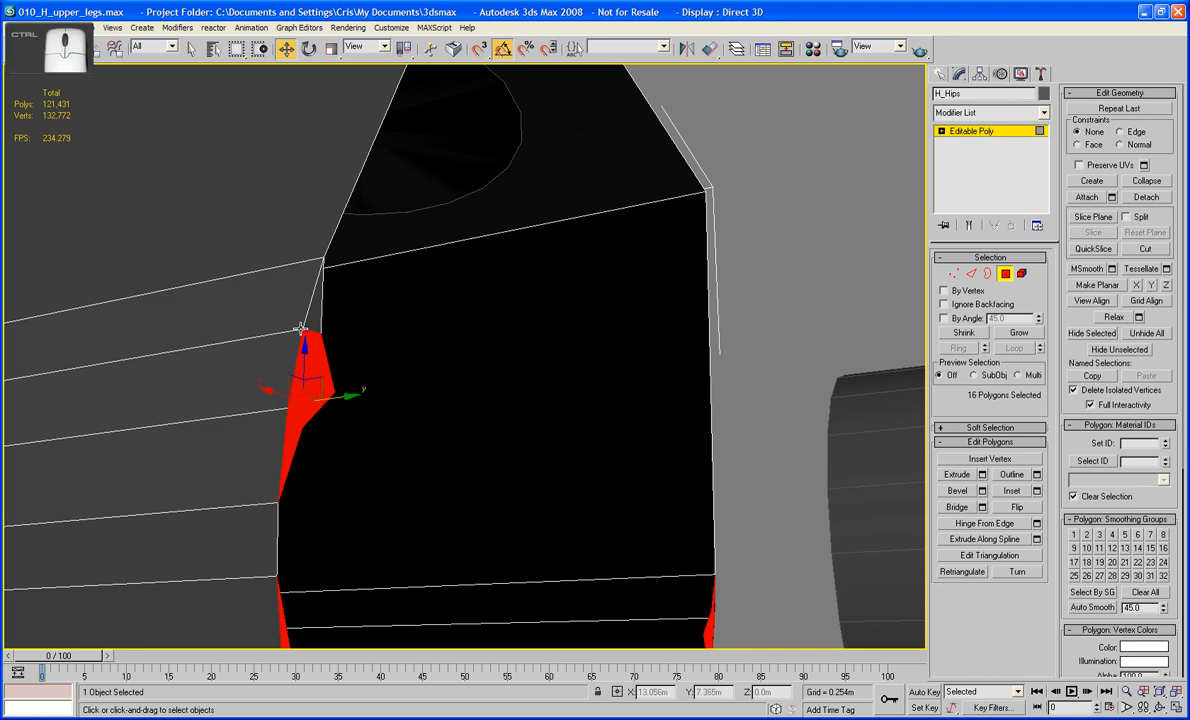
ctrl+click(311, 323)
key(Delete)
alt+middle_drag(311, 323, 216, 340)
scroll(218, 341, down, 5)
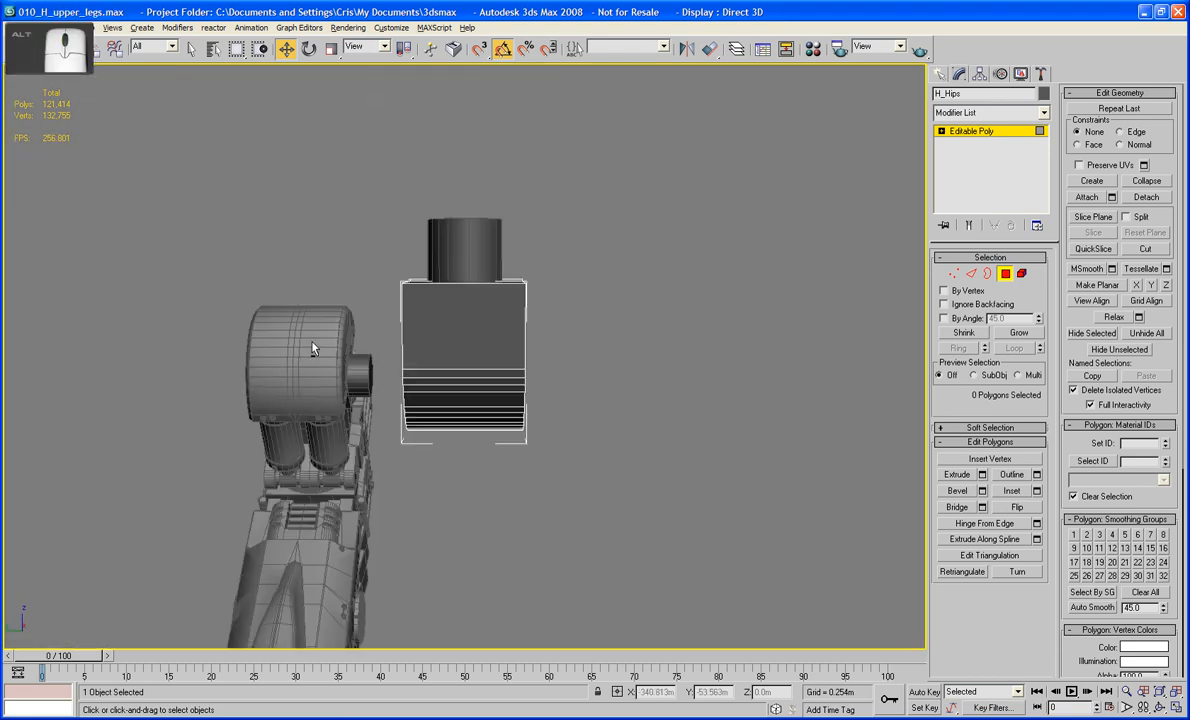
Connect the selected horizontal edges with a loop around the middle of H_Hips and delete the half farther from the leg
key(2)
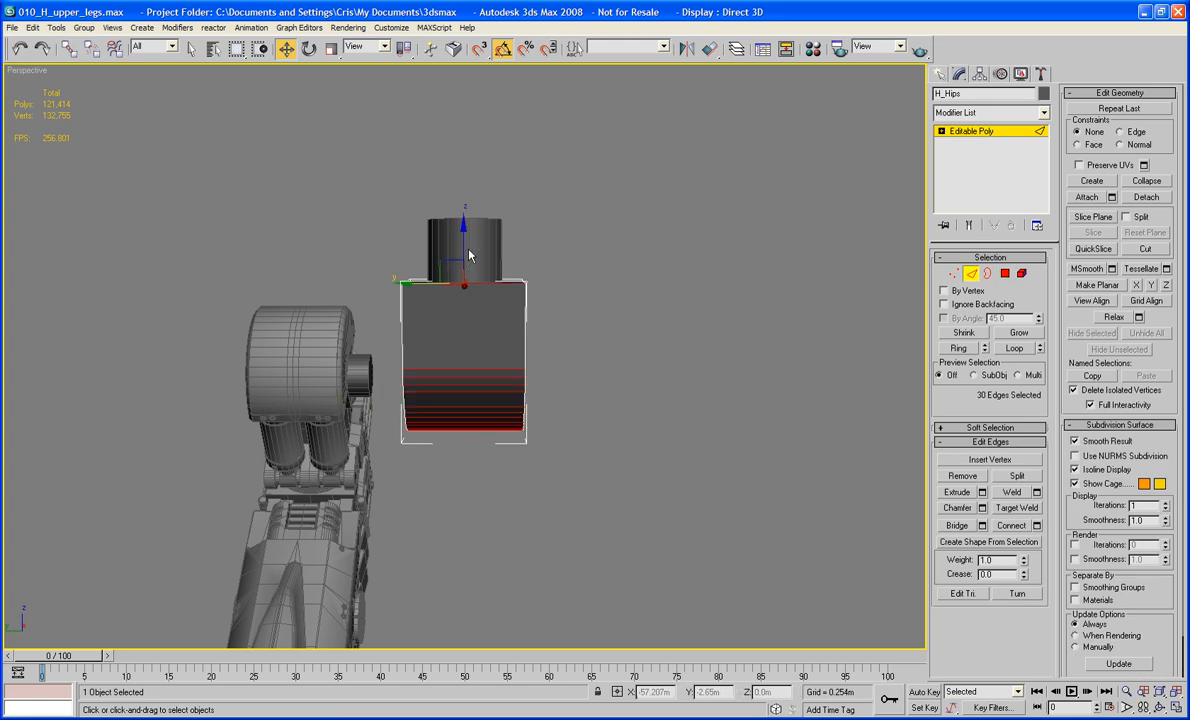
click(741, 462)
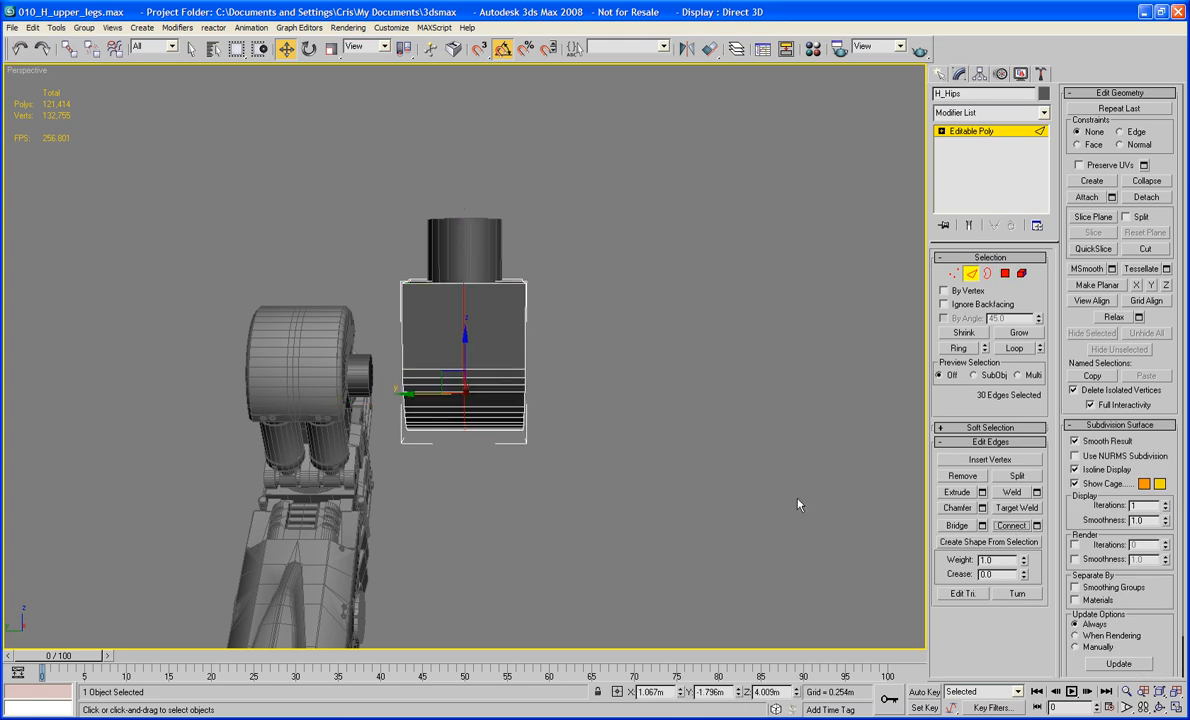
click(1005, 275)
drag(471, 431, 473, 436)
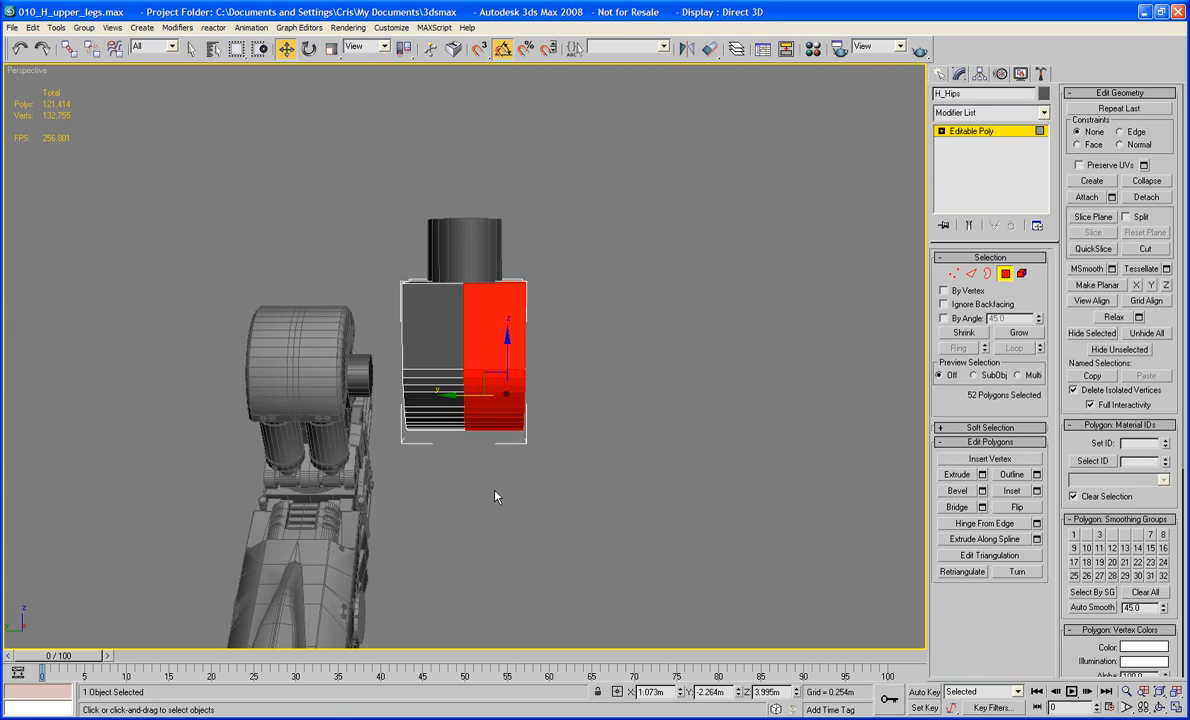
key(Delete)
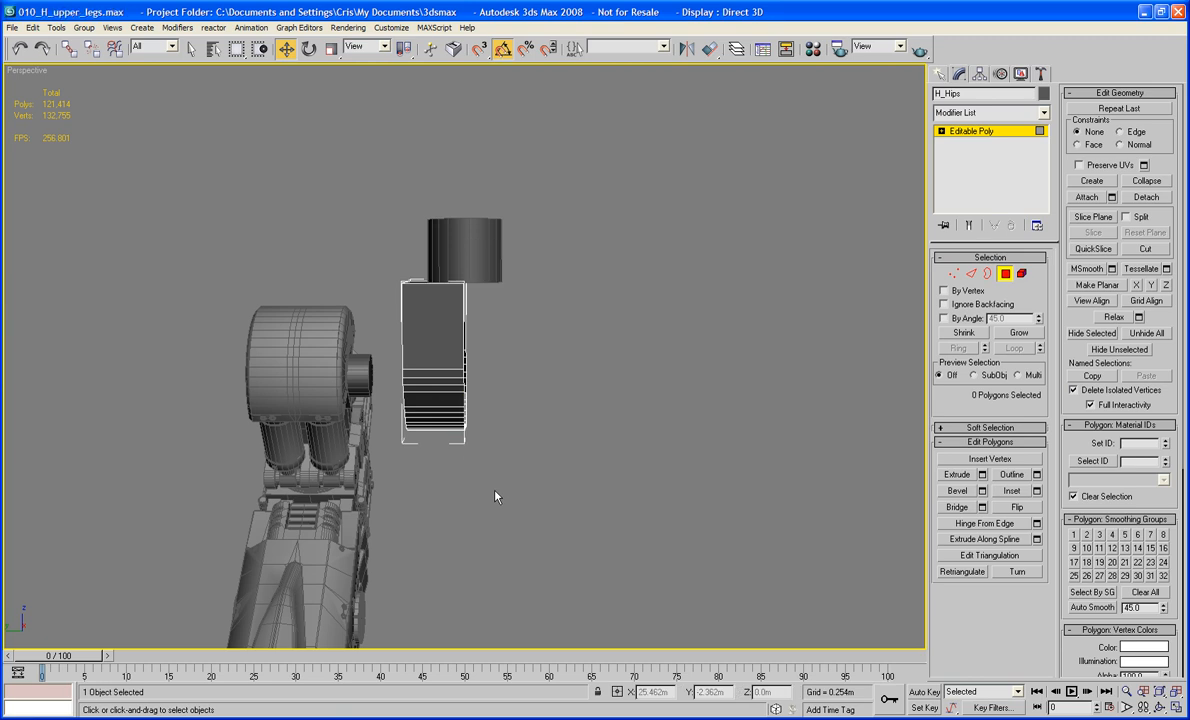
Leave polygon editing and attach the horizontal axle cylinder to H_Hips
click(1008, 276)
mouse_move(659, 340)
alt+middle_down()
mouse_move(702, 364)
mouse_move(751, 342)
mouse_move(674, 352)
alt+middle_up()
scroll(702, 364, up, 4)
click(1087, 197)
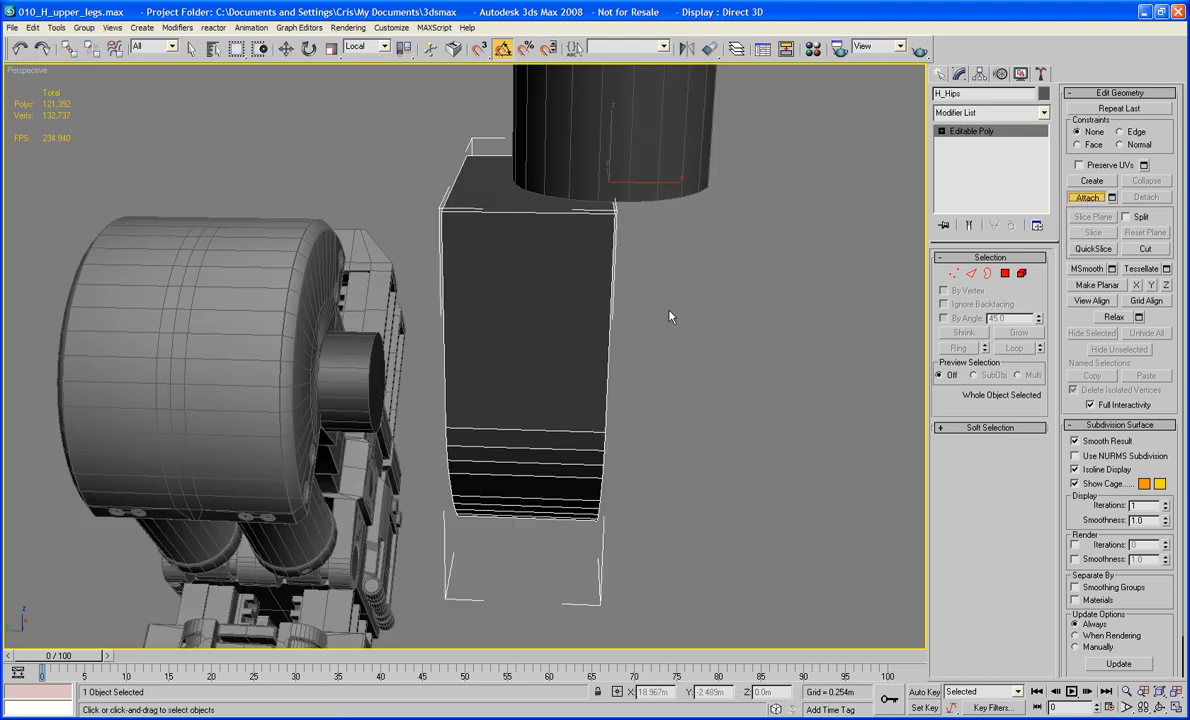
click(330, 357)
Select the axle's end cap polygon and move it about 0.29 m towards the hip block to lengthen the axle
click(1005, 273)
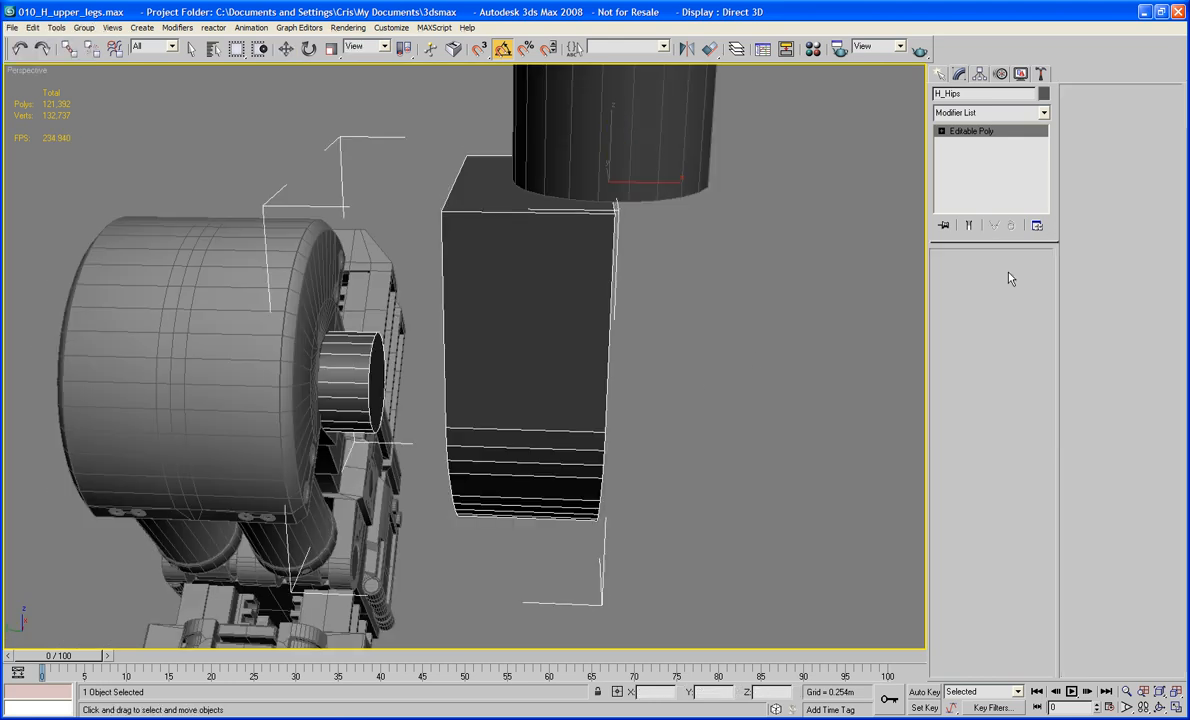
key(w)
middle_drag(373, 378, 316, 374)
alt+middle_drag(316, 374, 346, 355)
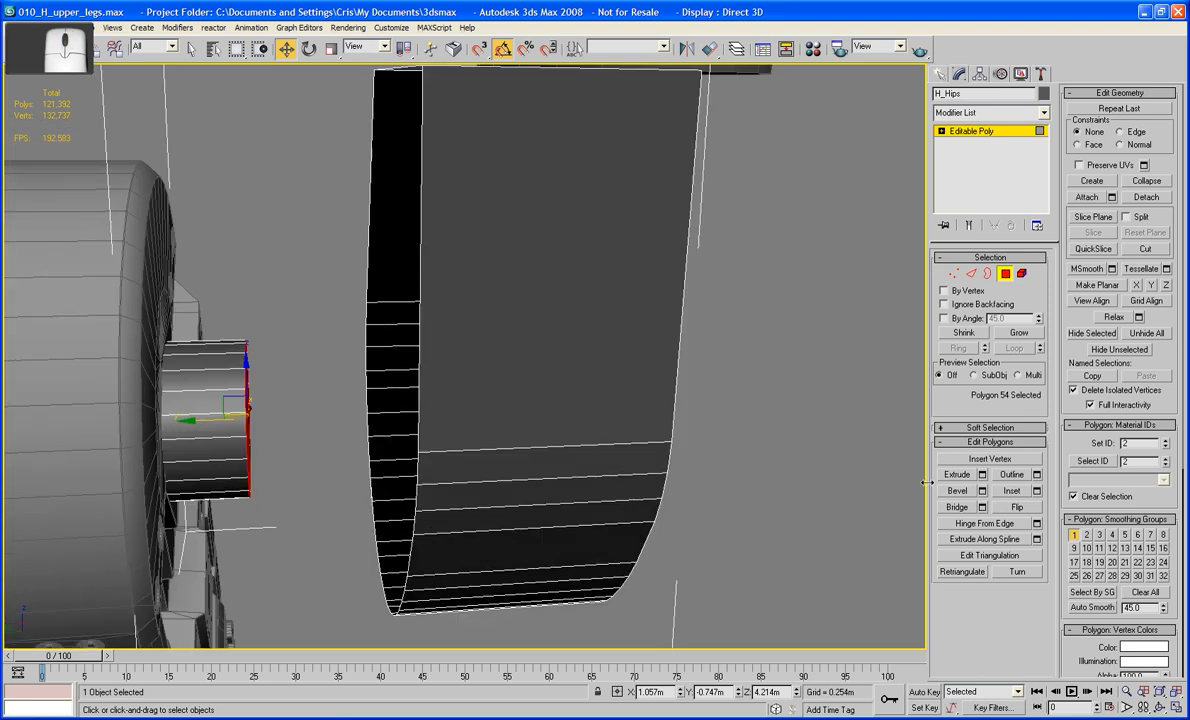
click(957, 474)
key(w)
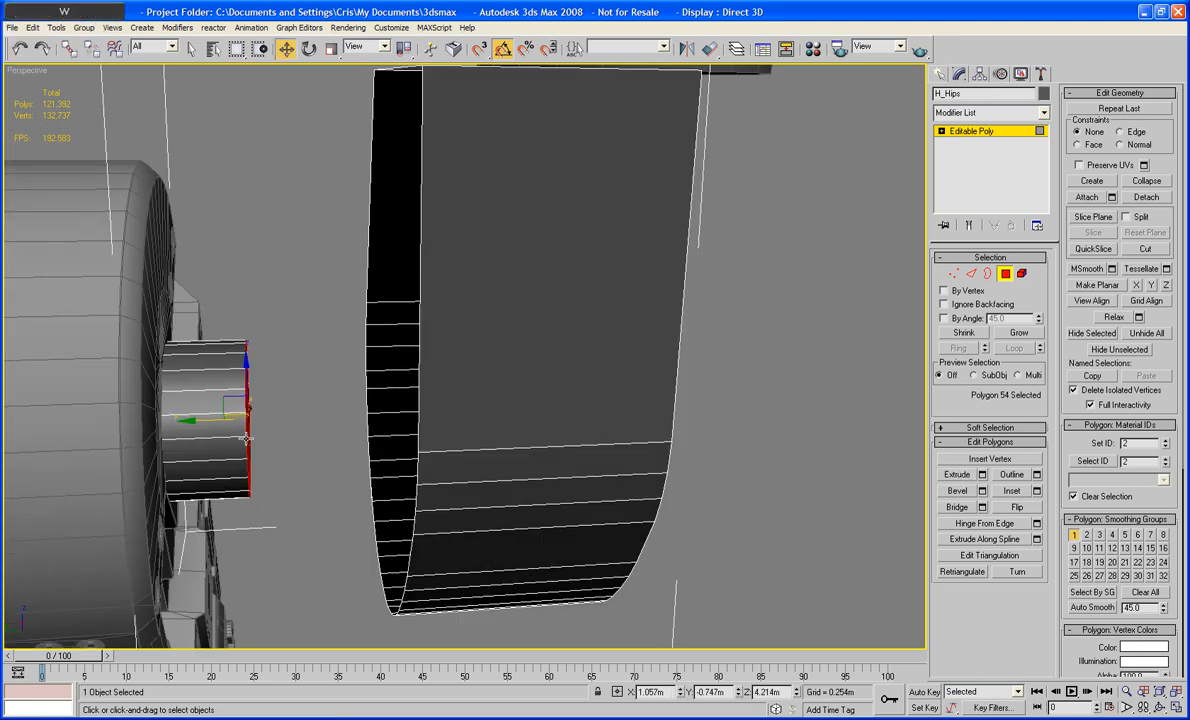
drag(201, 426, 292, 425)
scroll(292, 425, down, 5)
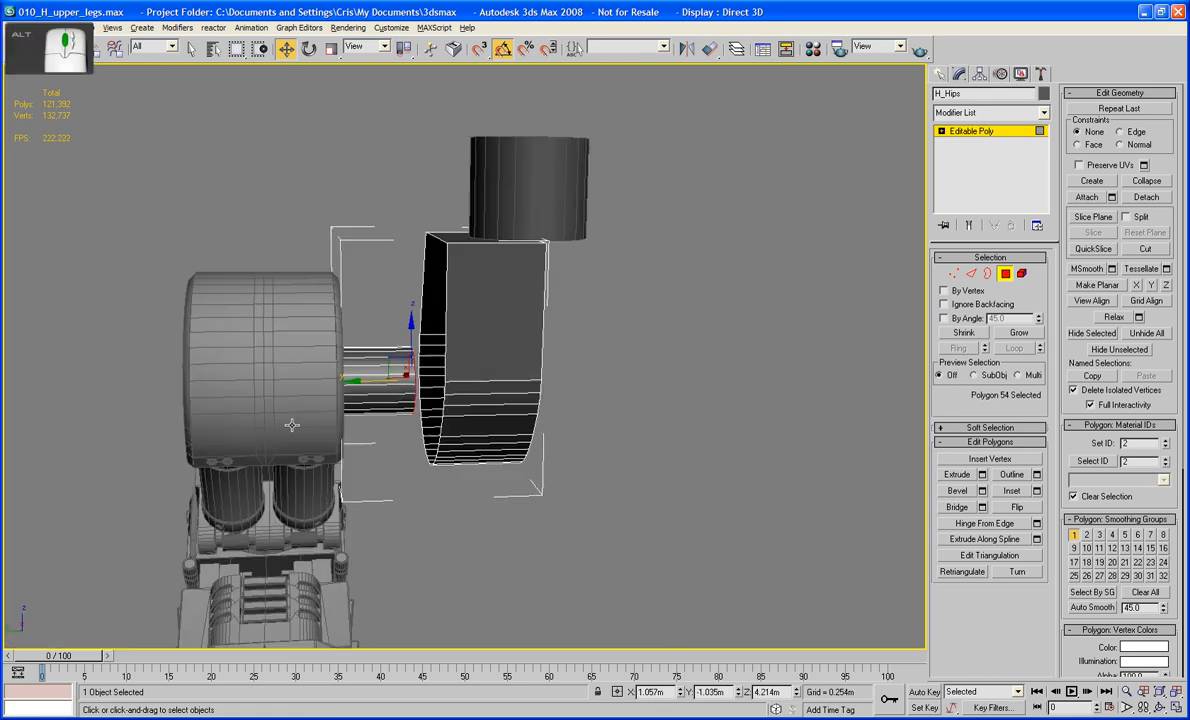
Create a 32-segment sphere of about 0.539 m radius with AutoGrid, centred on the axle's end cap
alt+middle_drag(292, 425, 520, 446)
scroll(382, 423, up, 3)
click(941, 74)
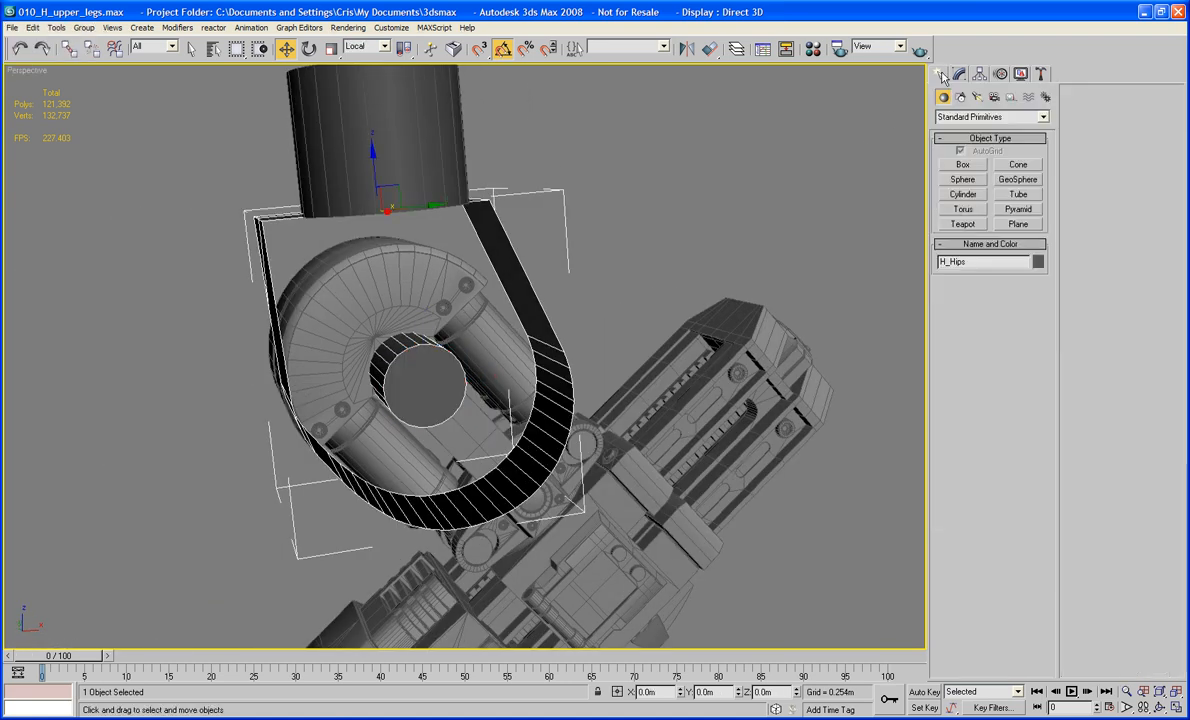
click(963, 180)
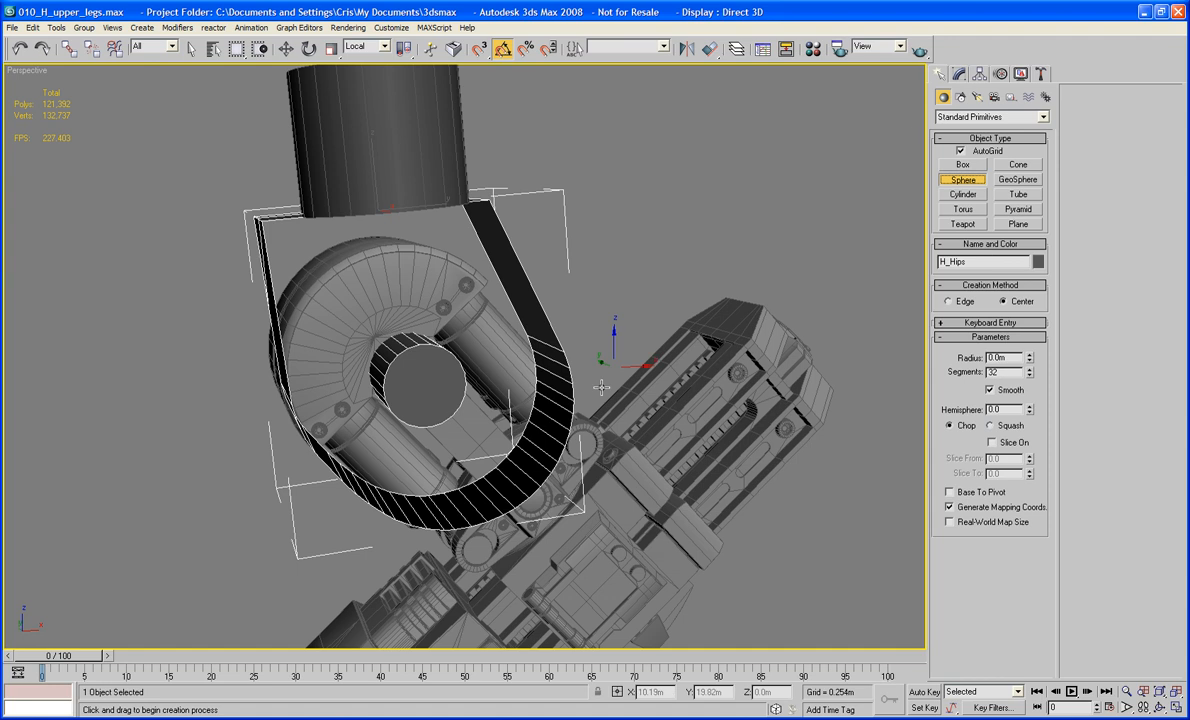
mouse_move(433, 417)
alt+middle_down()
mouse_move(430, 400)
mouse_move(396, 411)
mouse_move(324, 363)
mouse_move(431, 414)
alt+middle_up()
scroll(324, 363, up, 4)
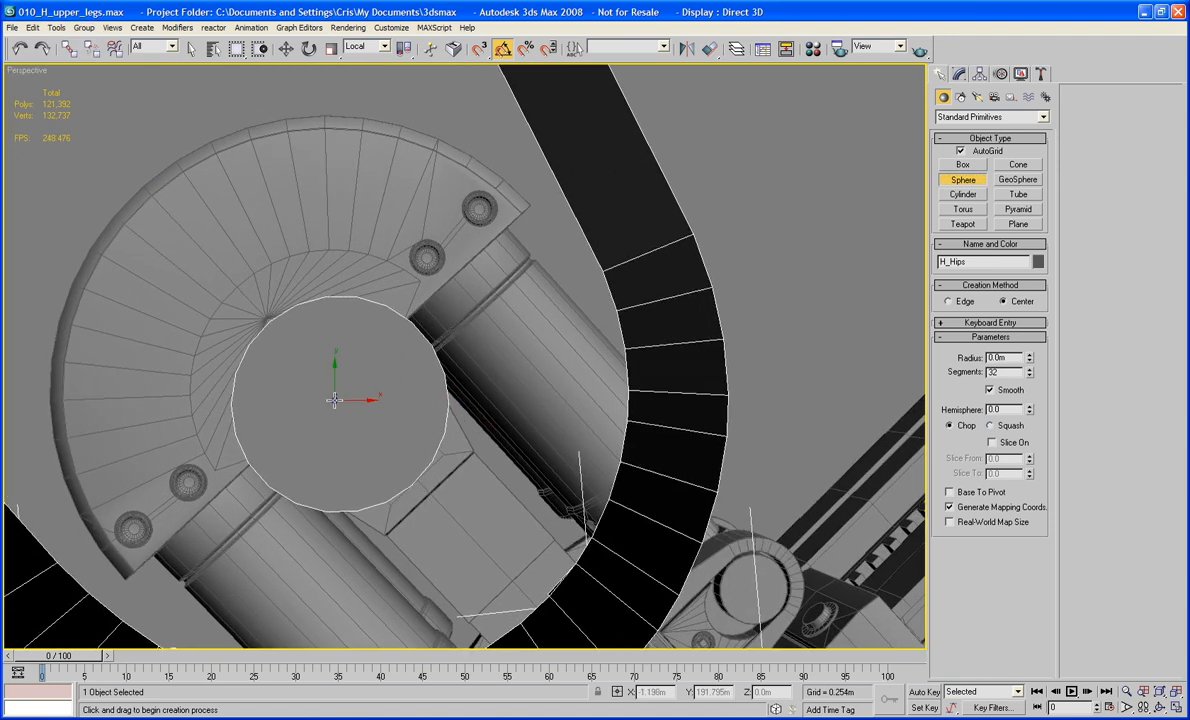
drag(338, 405, 353, 648)
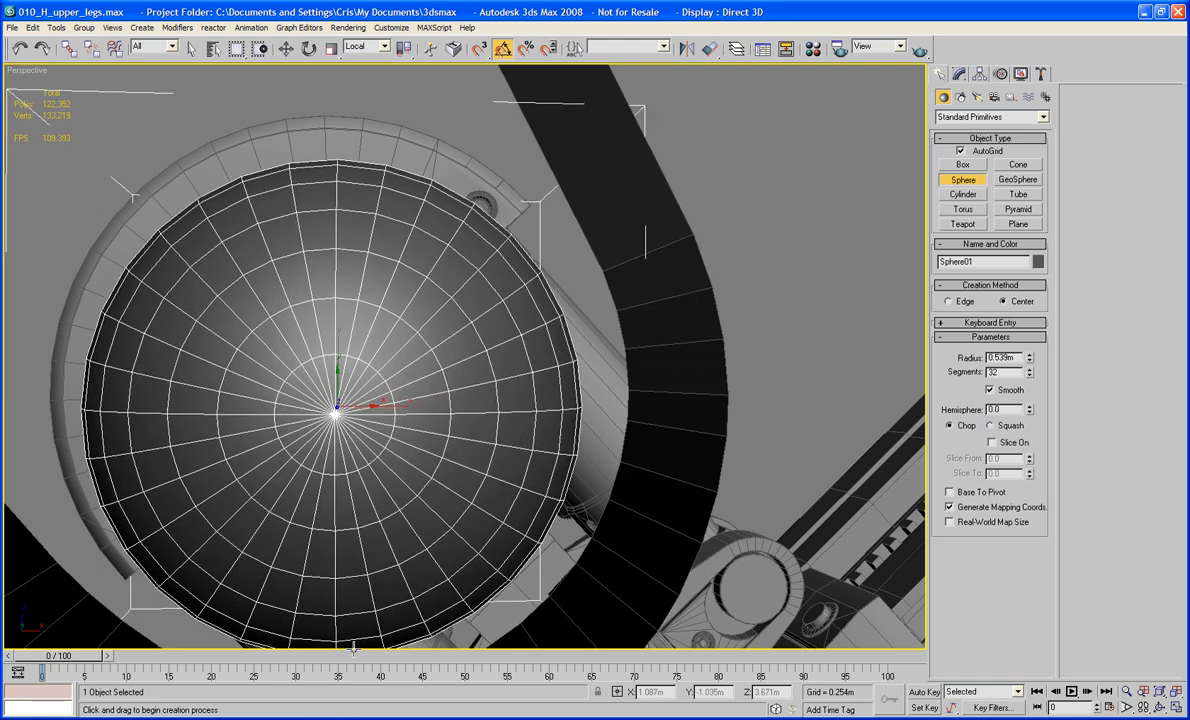
Move the sphere about 0.447 m along its local Z axis into the hip block
key(w)
alt+middle_drag(362, 520, 499, 433)
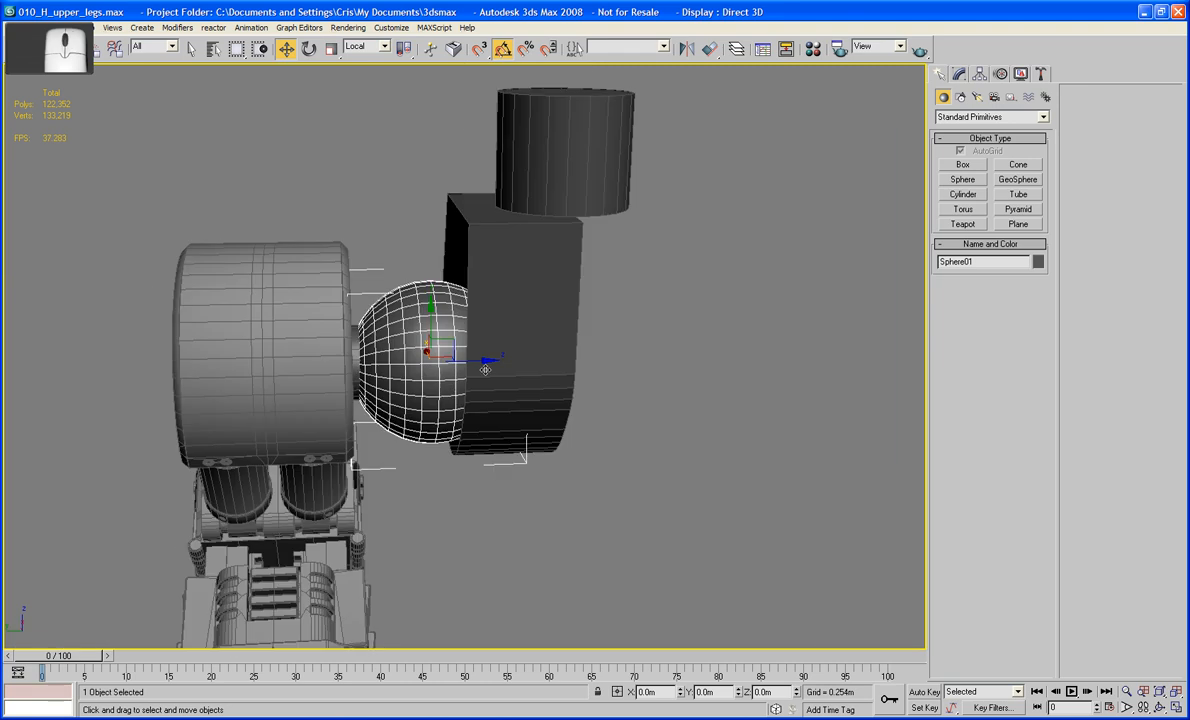
drag(478, 358, 547, 357)
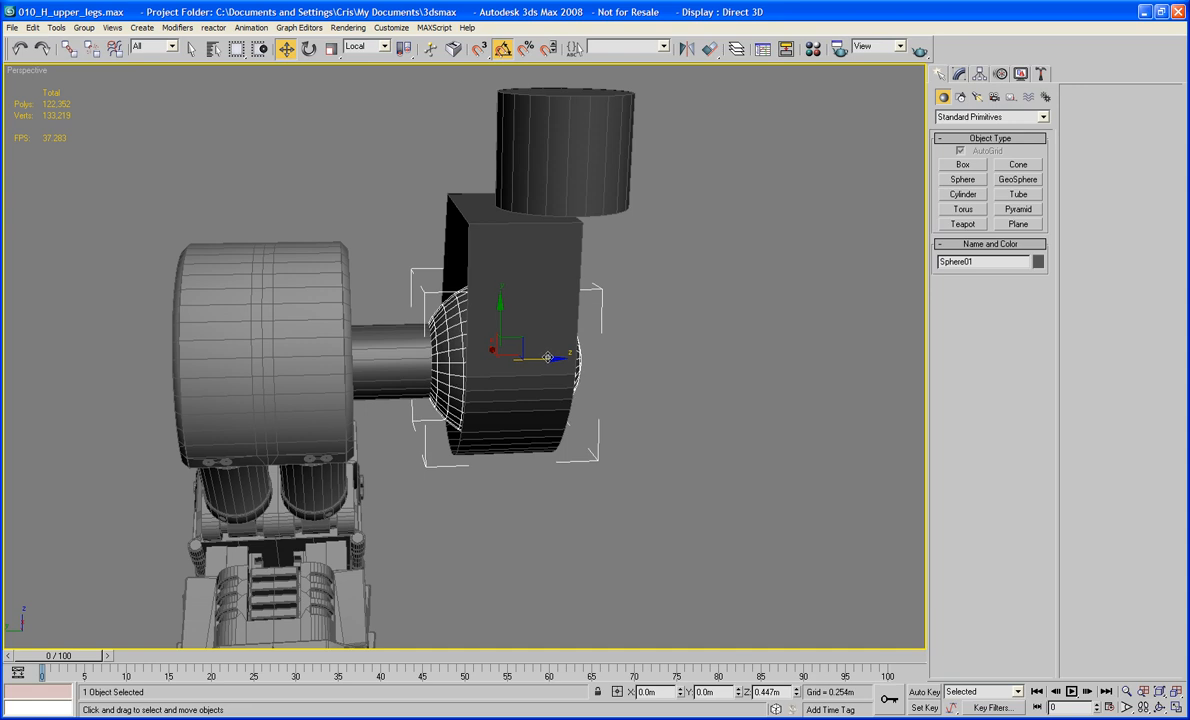
Set the sphere's radius to 0.403 m and move it about 0.111 m back towards the leg along local Z
scroll(548, 357, up, 6)
scroll(619, 359, down, 4)
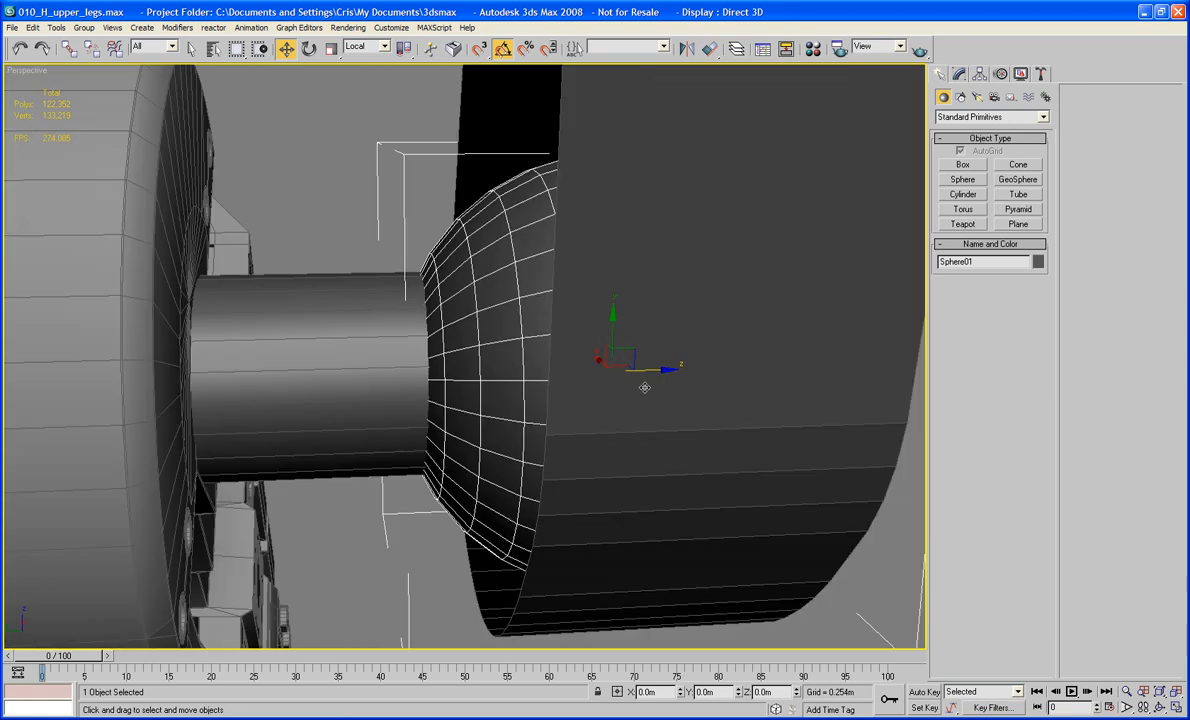
scroll(645, 388, down, 3)
middle_drag(647, 387, 613, 399)
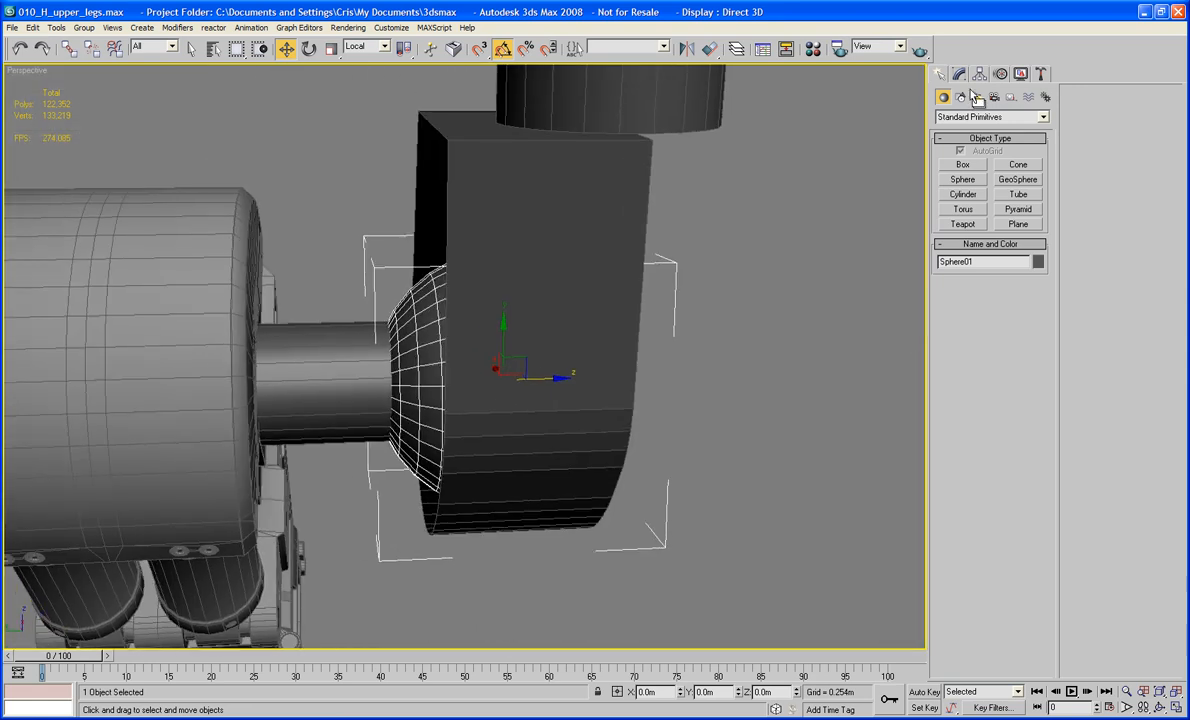
alt+middle_drag(700, 178, 708, 233)
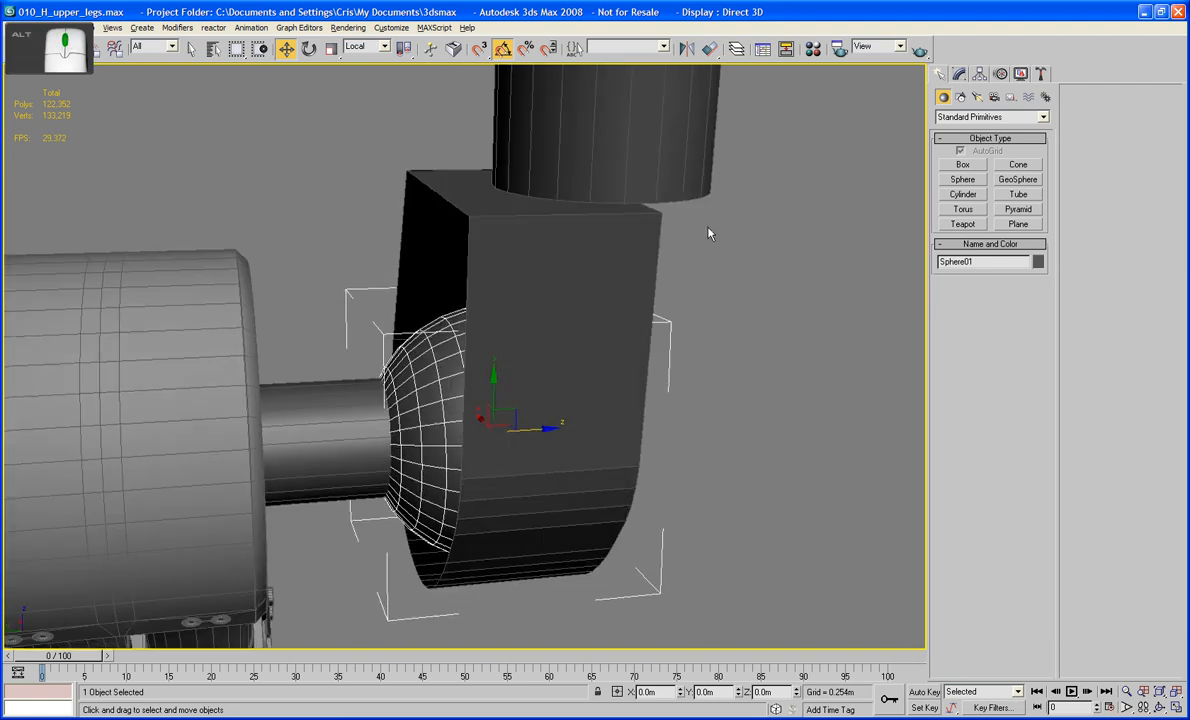
click(959, 75)
drag(1030, 281, 1031, 296)
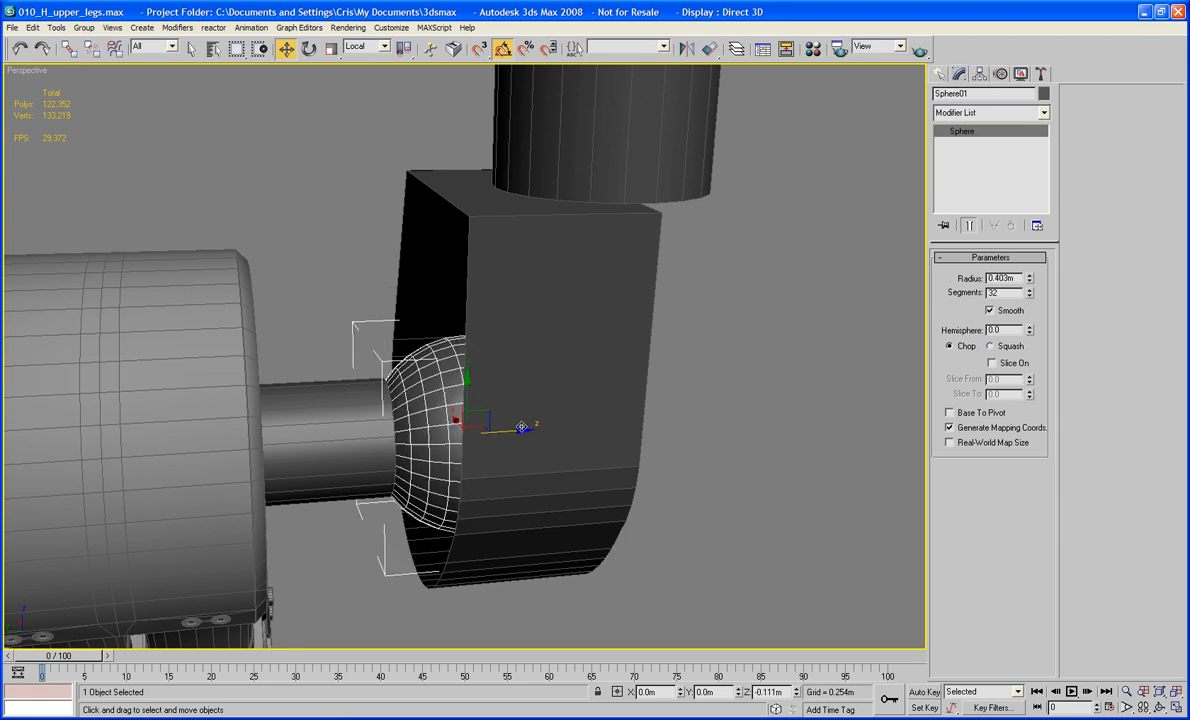
Show the sphere in a wireframe Left view and set its Hemisphere value to 0.2 with Chop
key(l)
key(z)
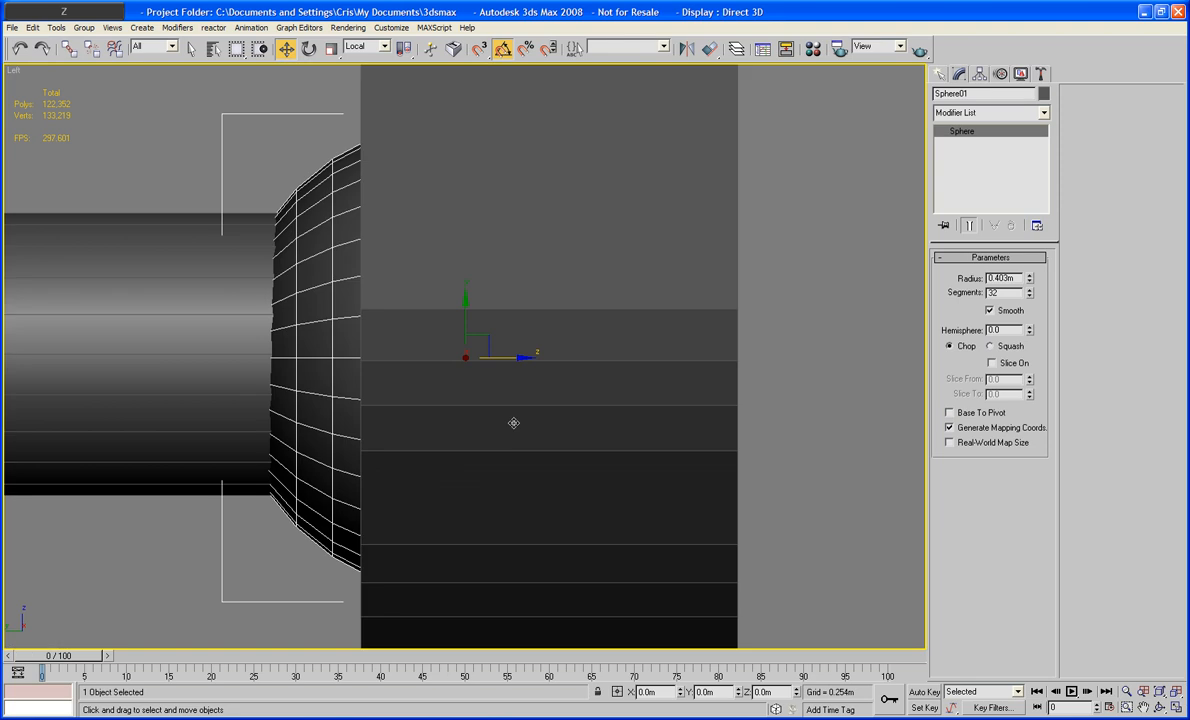
mouse_move(513, 420)
middle_down()
mouse_move(483, 406)
mouse_move(531, 413)
middle_up()
key(F3)
scroll(490, 402, down, 3)
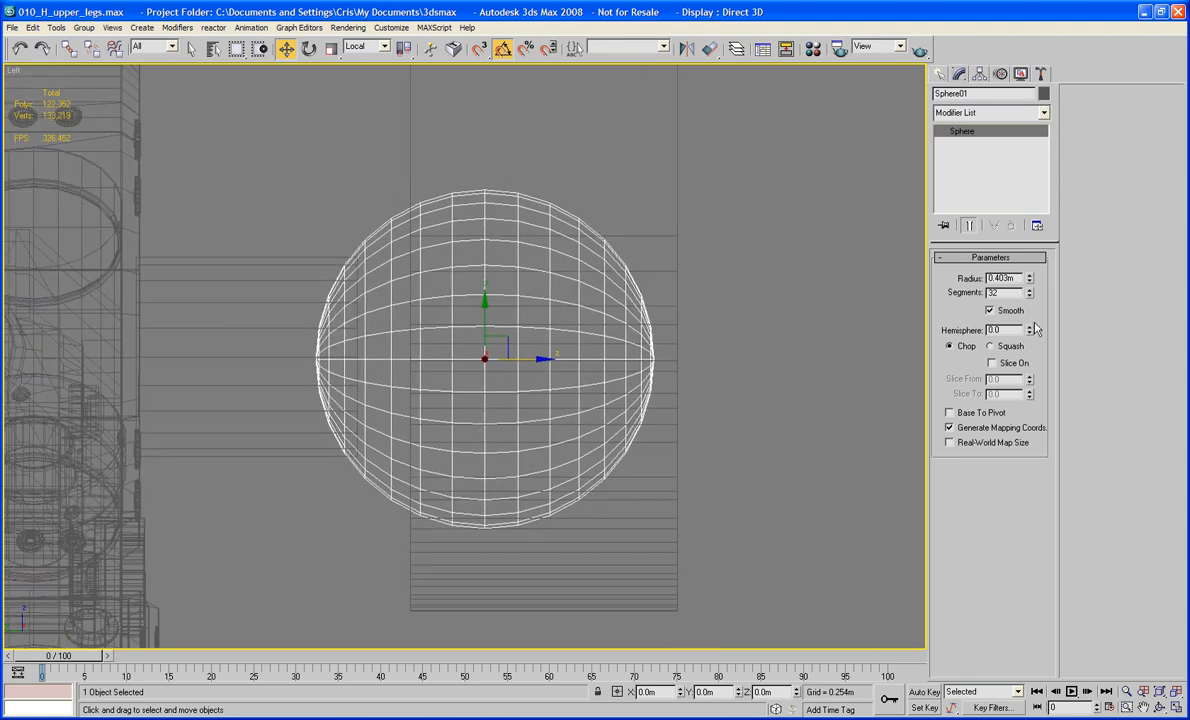
drag(1029, 331, 1029, 299)
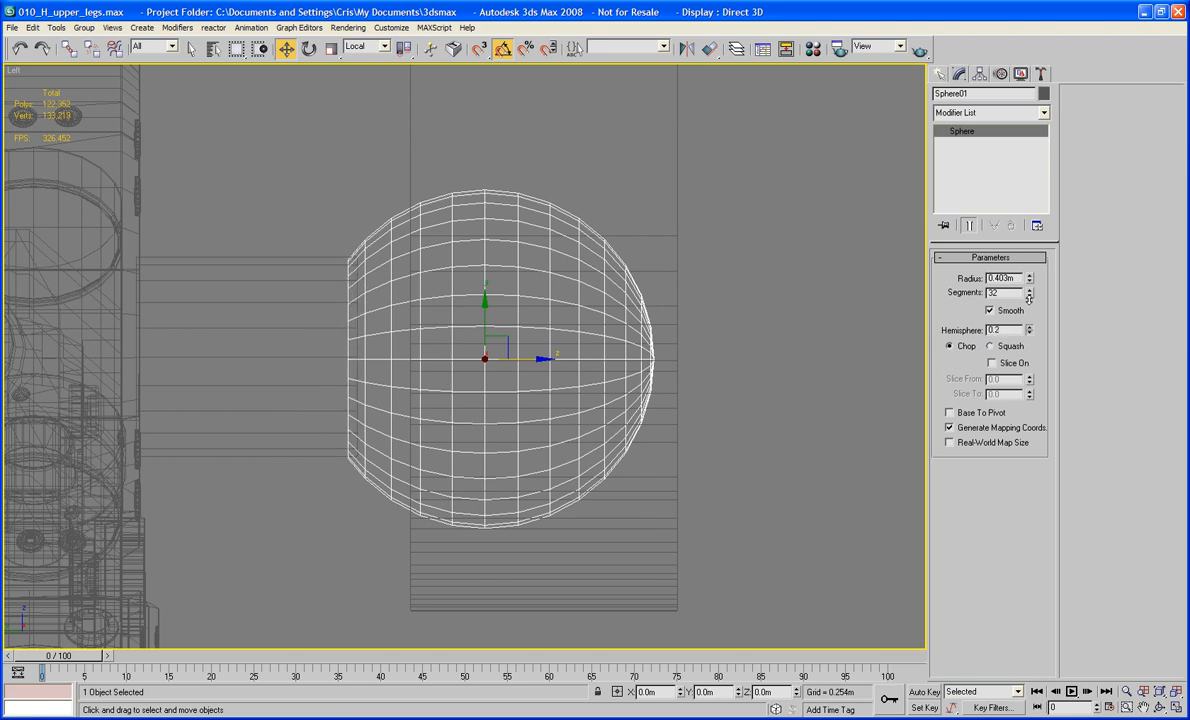
Move the chopped sphere about 0.005 m up along its local Y axis to align it with the axle
middle_drag(789, 366, 810, 348)
scroll(810, 348, up, 2)
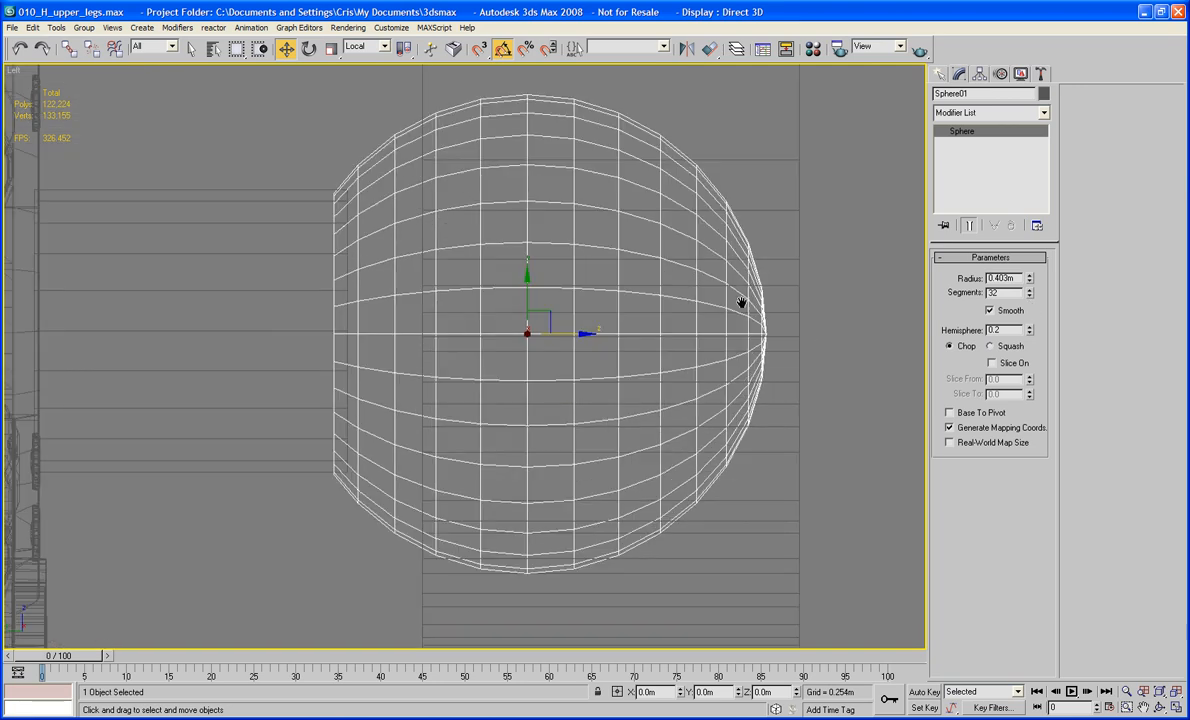
middle_drag(741, 303, 834, 351)
scroll(830, 351, up, 4)
middle_drag(759, 349, 702, 328)
scroll(721, 313, down, 2)
drag(616, 322, 616, 318)
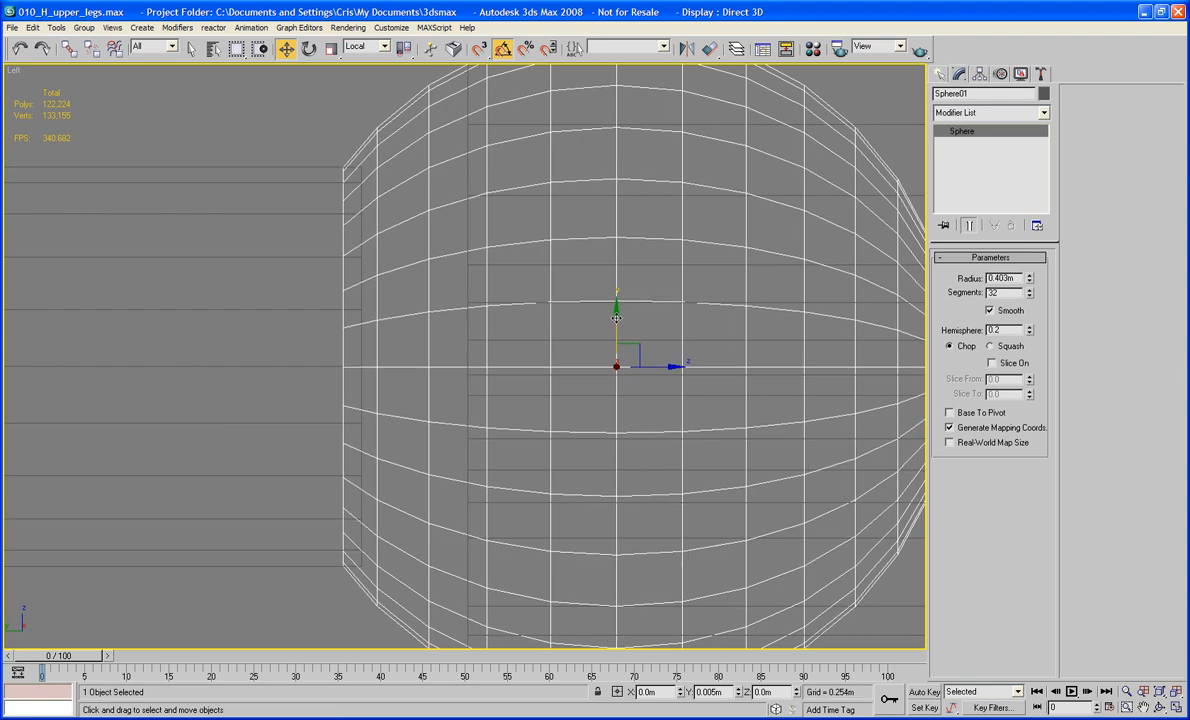
Set the sphere's radius to 0.407 m and nudge it slightly along local X in Front view to centre it on the axle
click(1030, 278)
middle_drag(741, 304, 569, 316)
key(f)
key(z)
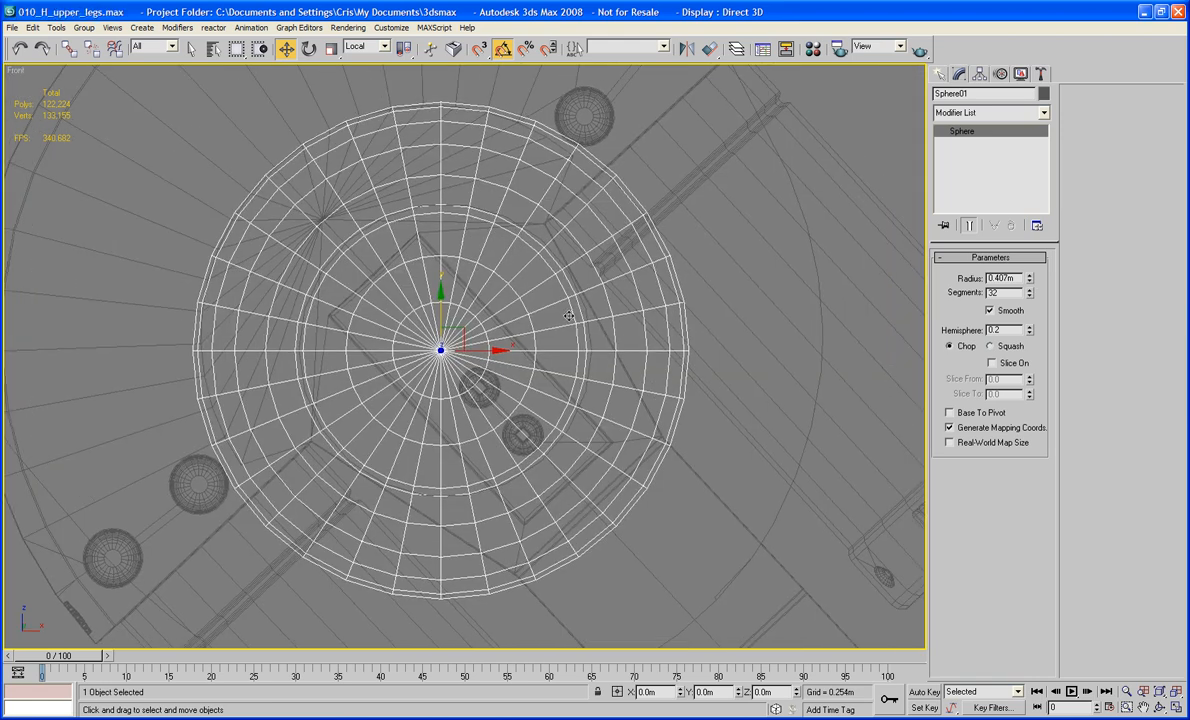
scroll(568, 316, down, 3)
scroll(591, 295, down, 2)
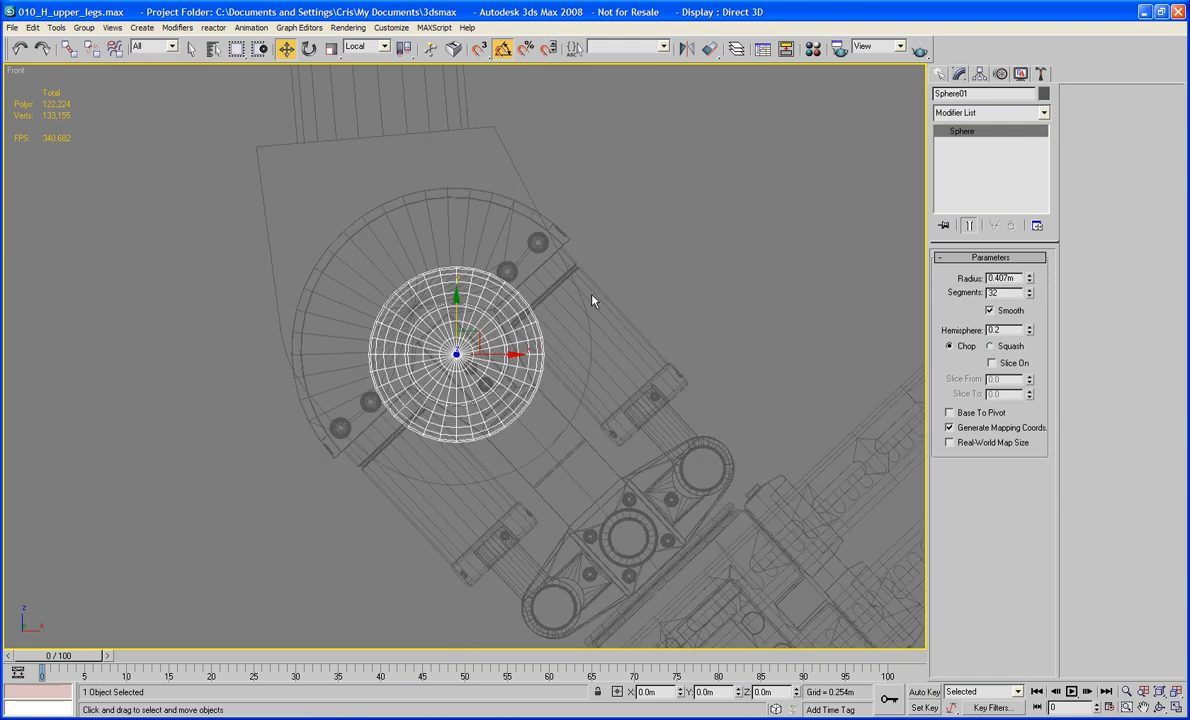
scroll(571, 287, up, 7)
middle_drag(575, 290, 615, 300)
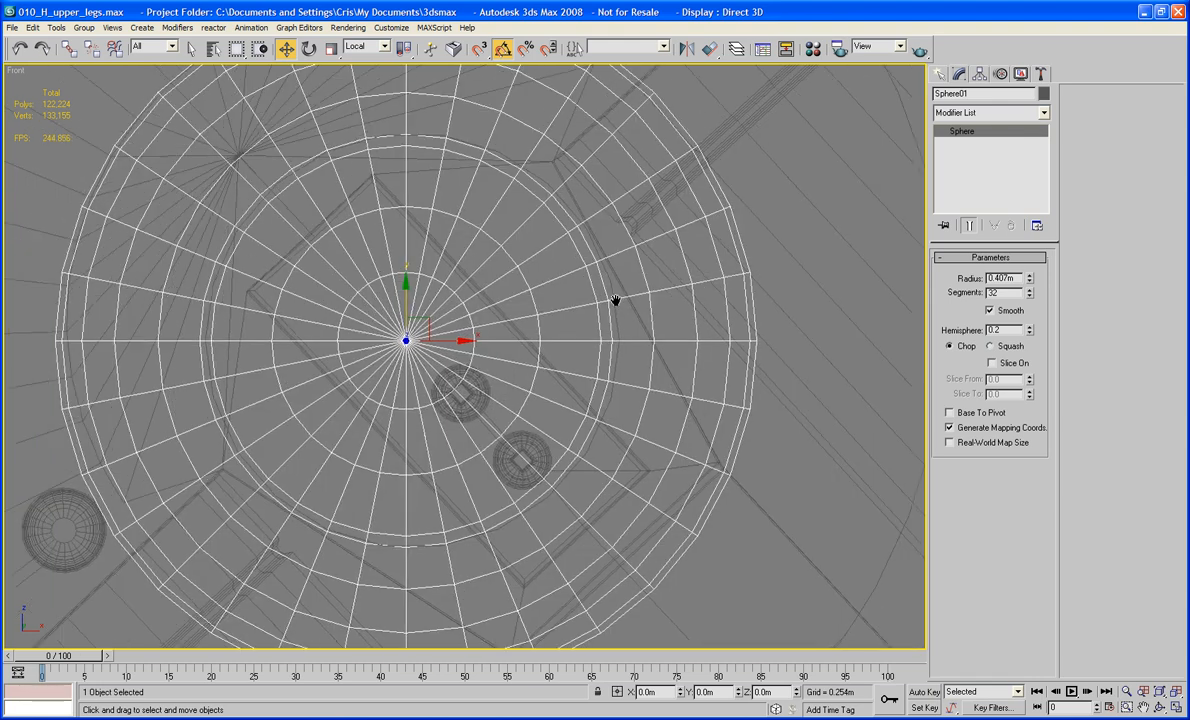
middle_drag(616, 300, 612, 299)
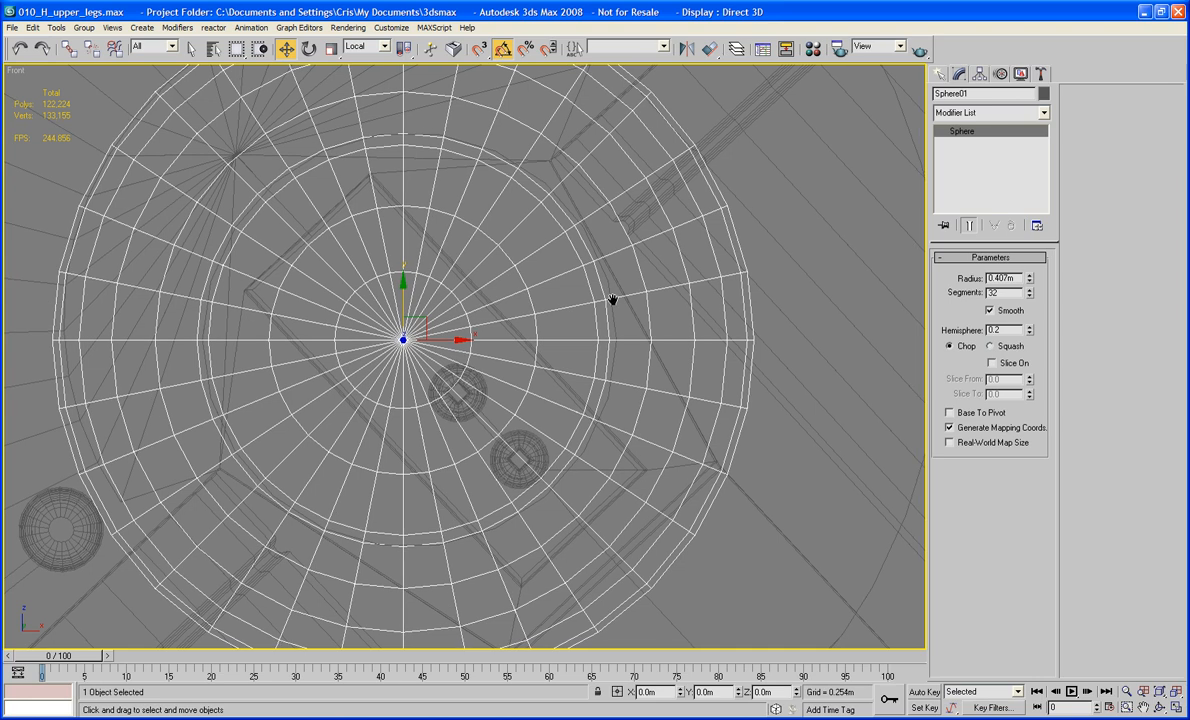
drag(454, 344, 460, 342)
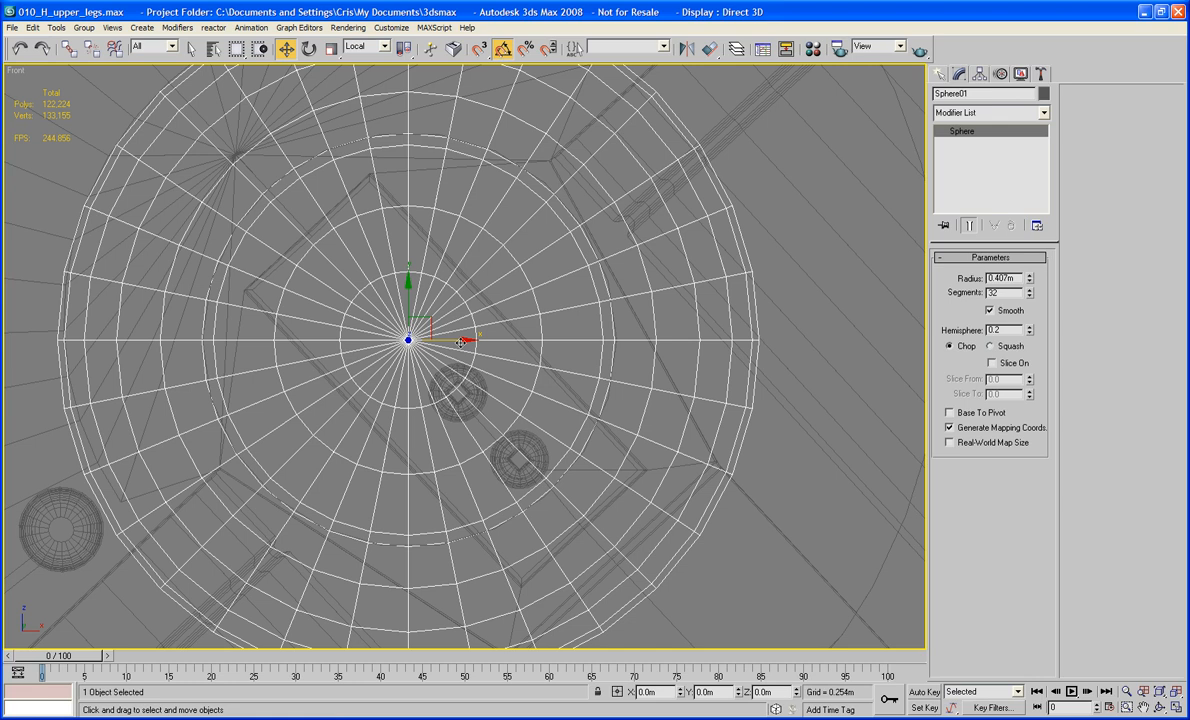
key(p)
alt+middle_drag(459, 343, 520, 376)
click(831, 375)
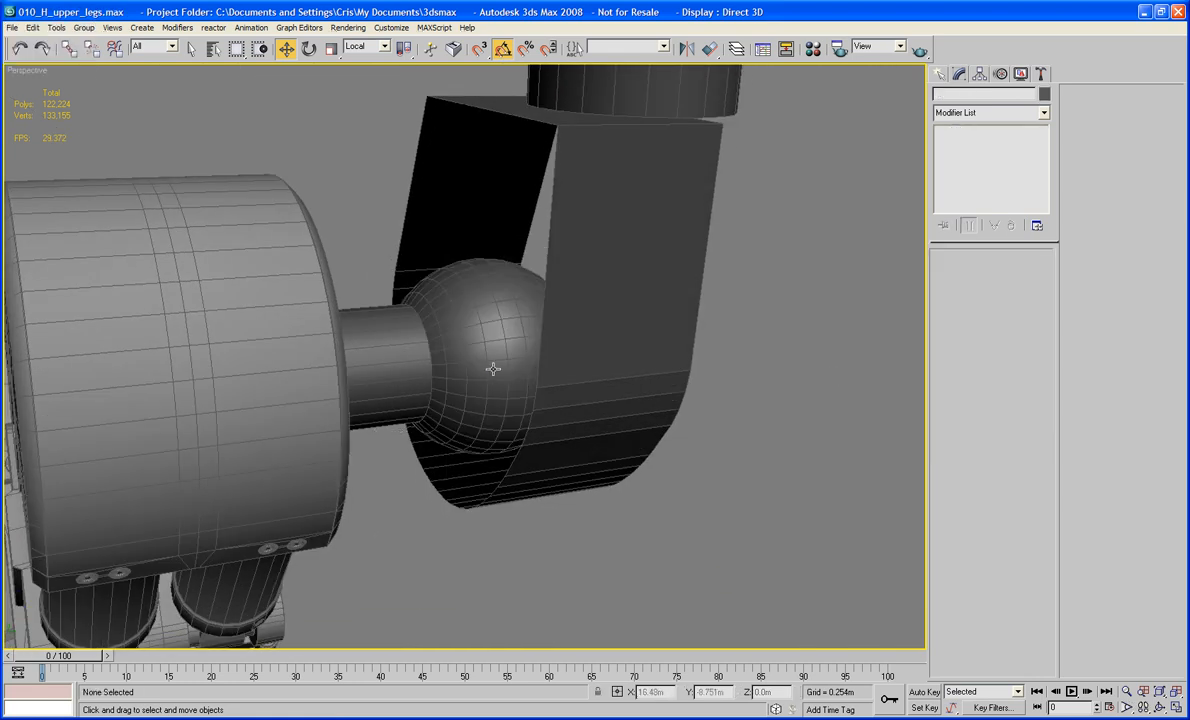
Convert the chopped sphere to an Editable Poly and clone it in place as an instance named COPY
click(493, 369)
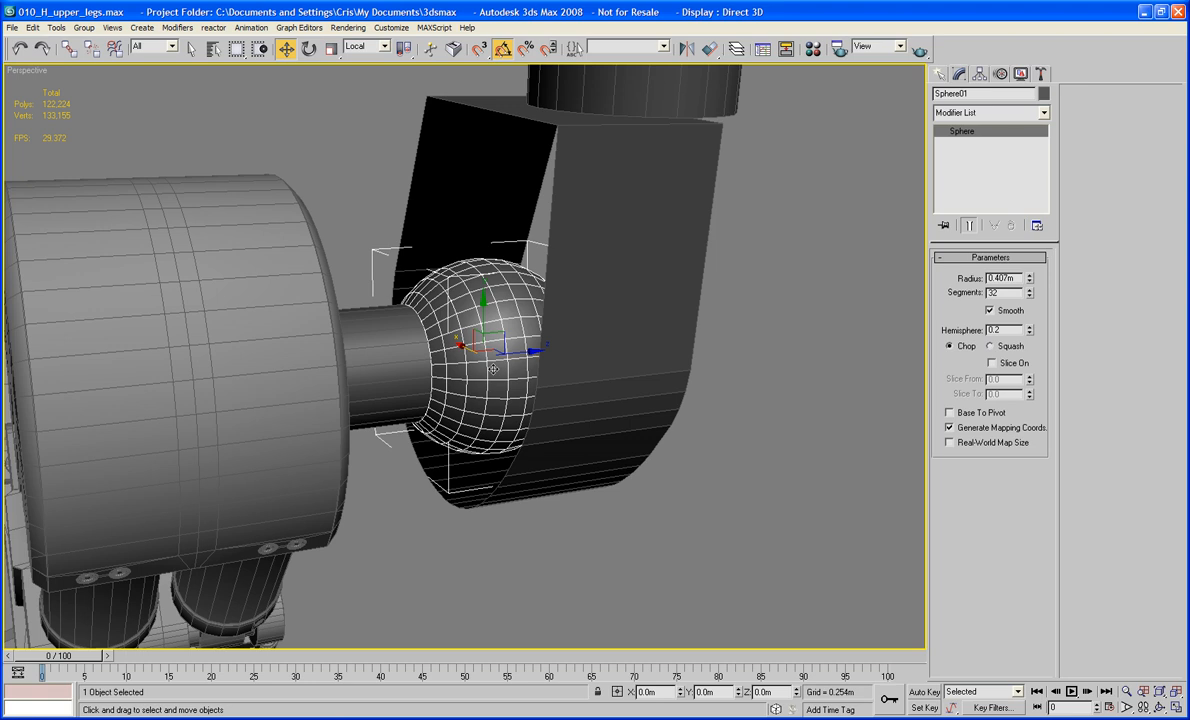
right_click(493, 369)
mouse_move(505, 458)
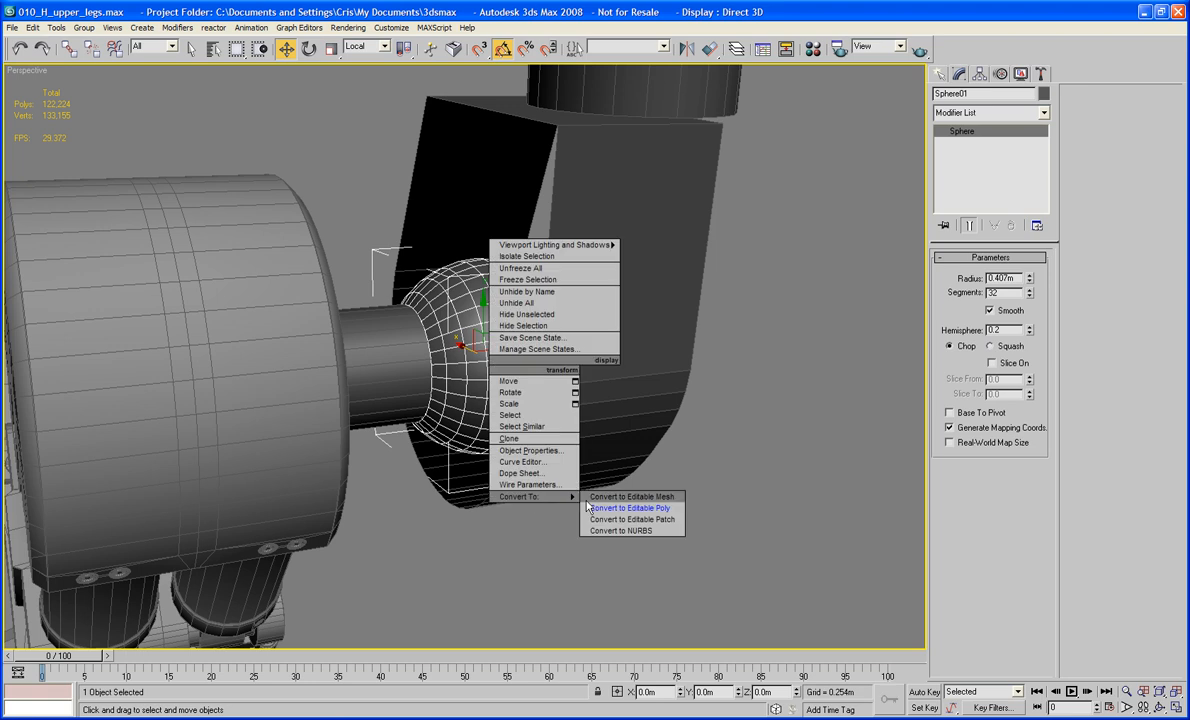
click(583, 476)
key(ctrl+v)
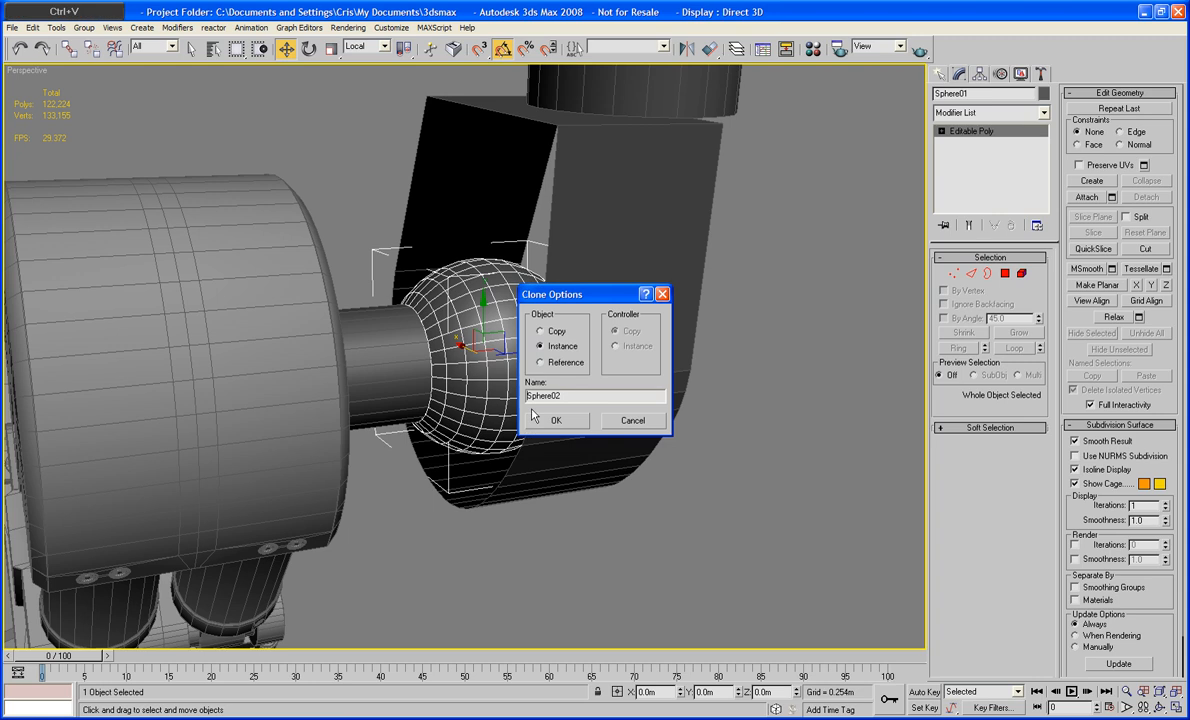
text(COPY)
key(Return)
alt+click(442, 436)
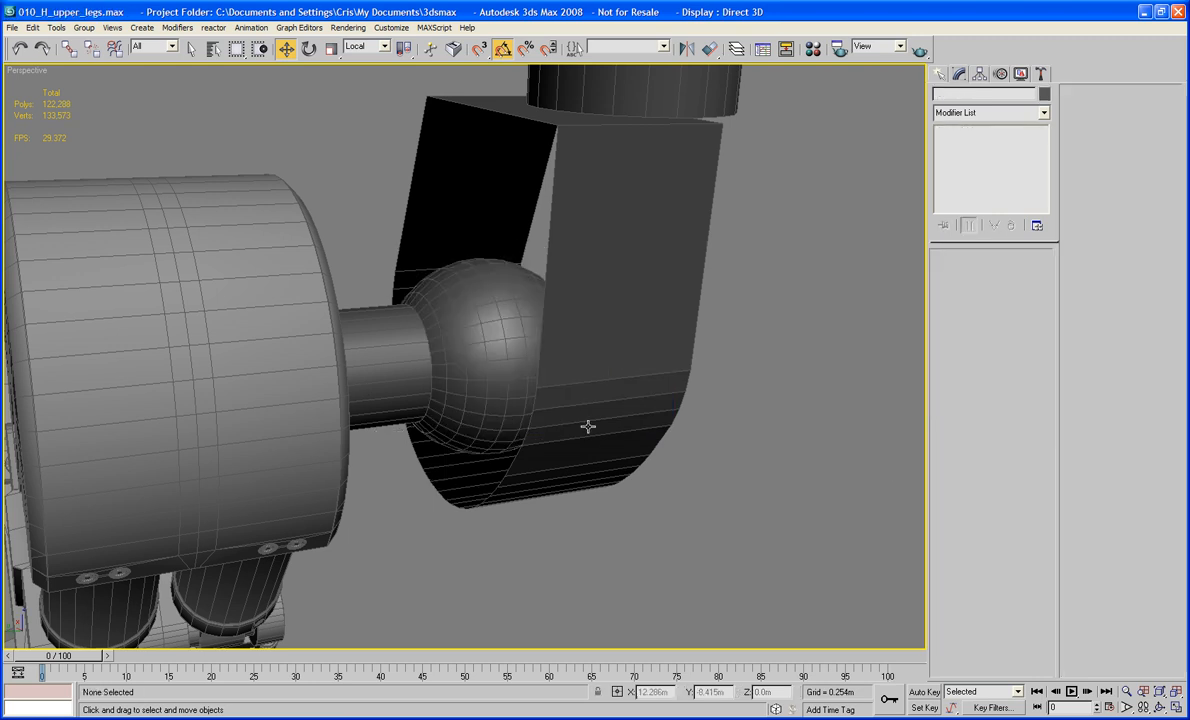
click(466, 435)
alt+middle_drag(509, 432, 368, 446)
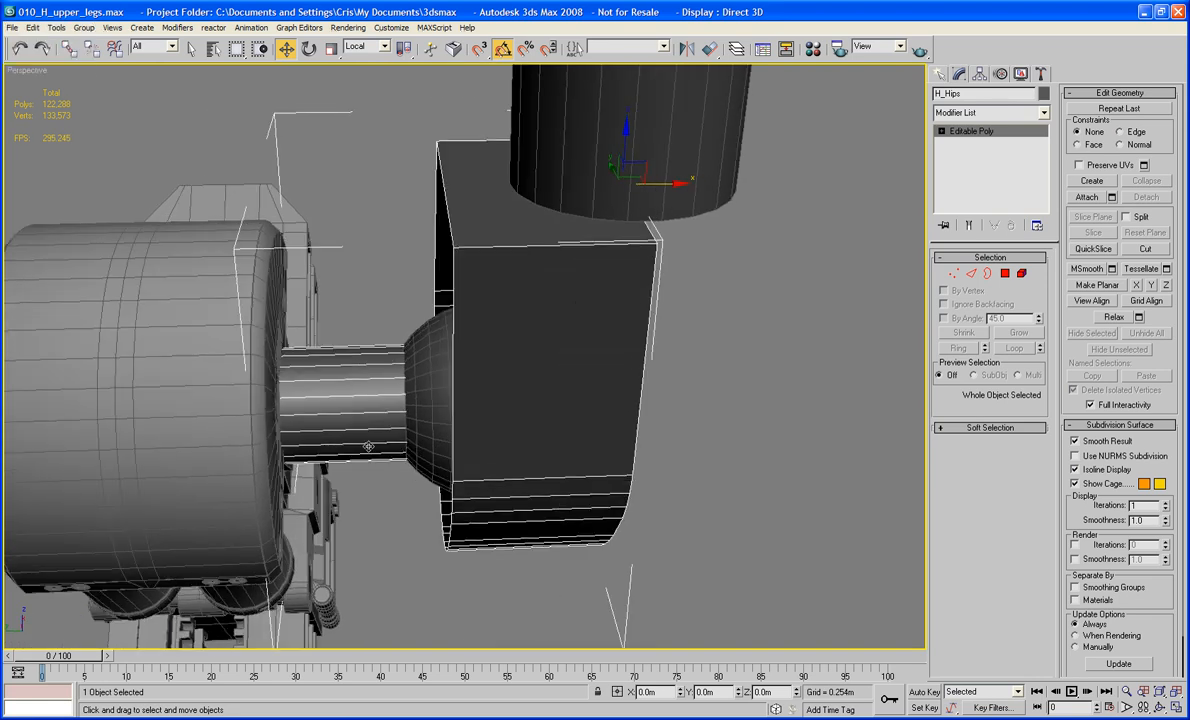
key(Delete)
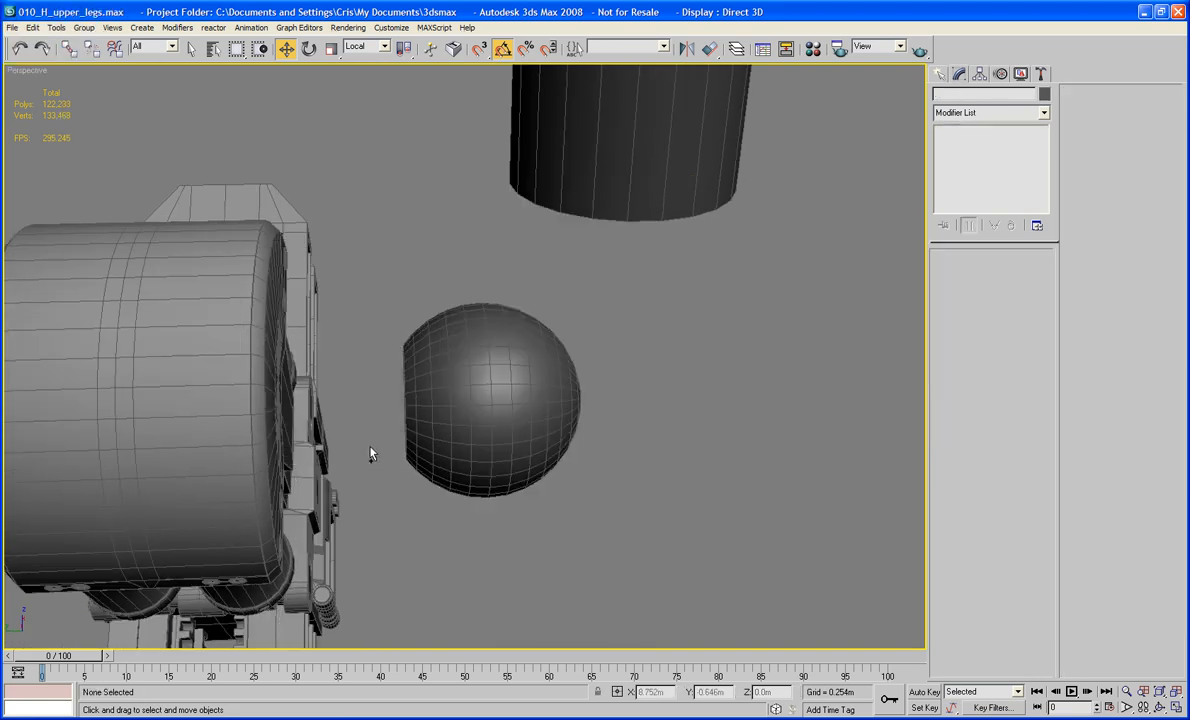
key(ctrl+z)
click(850, 455)
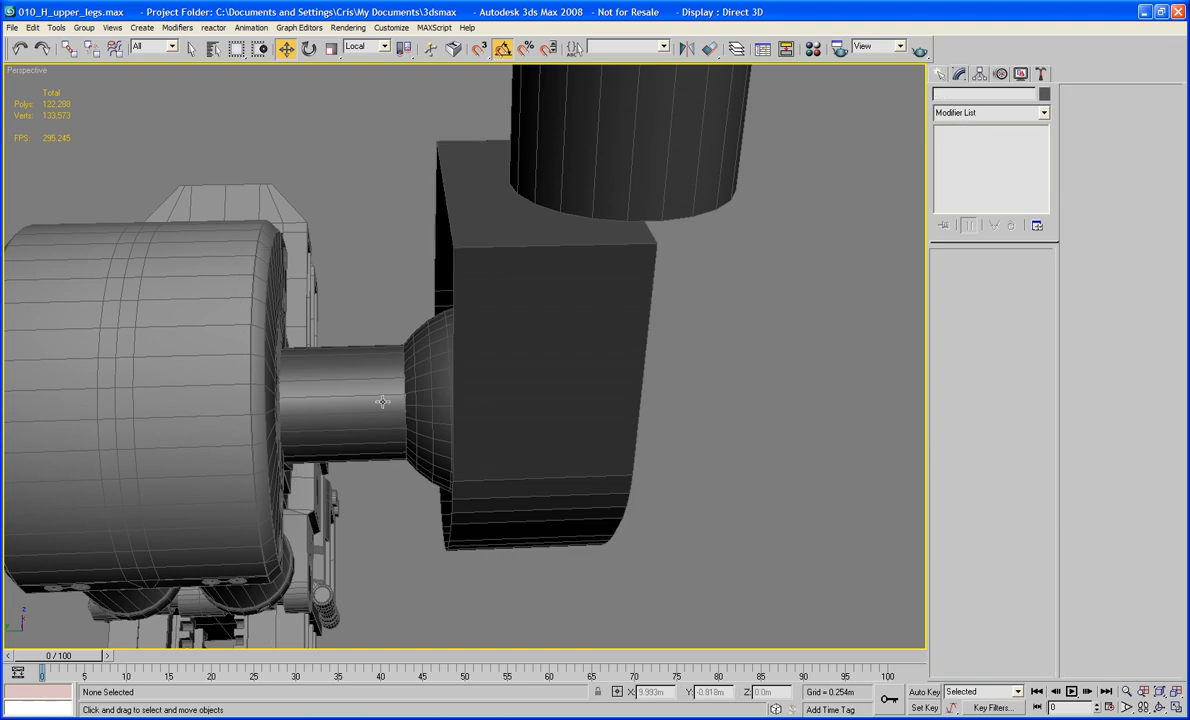
Delete the axle element between the leg and the ball from the H_Hips object and leave element editing
click(572, 335)
click(1021, 273)
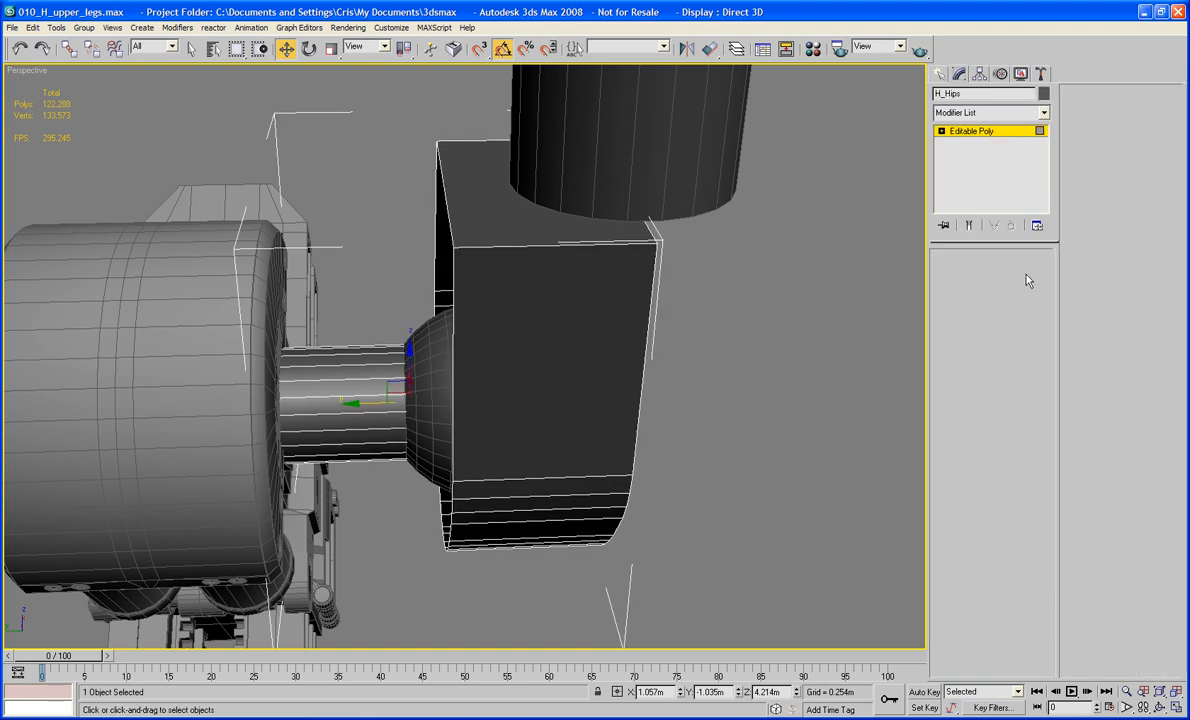
click(357, 398)
key(Delete)
alt+middle_drag(332, 368, 606, 369)
scroll(459, 406, up, 5)
scroll(459, 406, up, 3)
scroll(630, 402, down, 6)
key(ctrl+b)
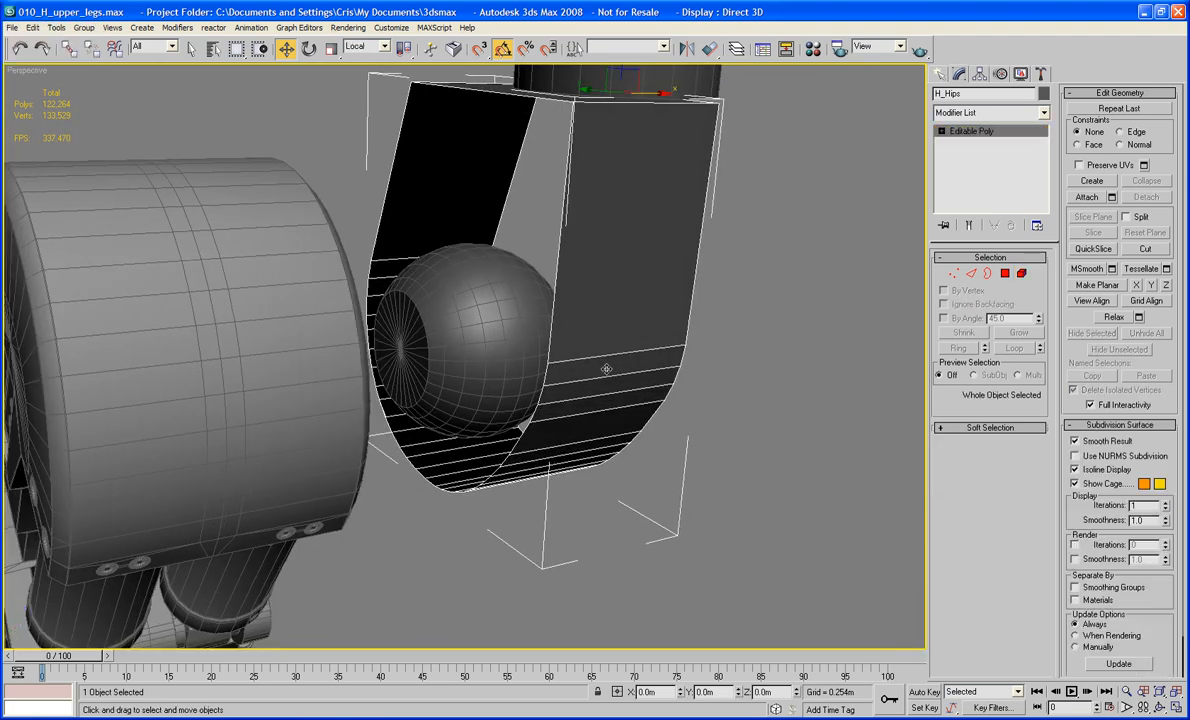
click(457, 343)
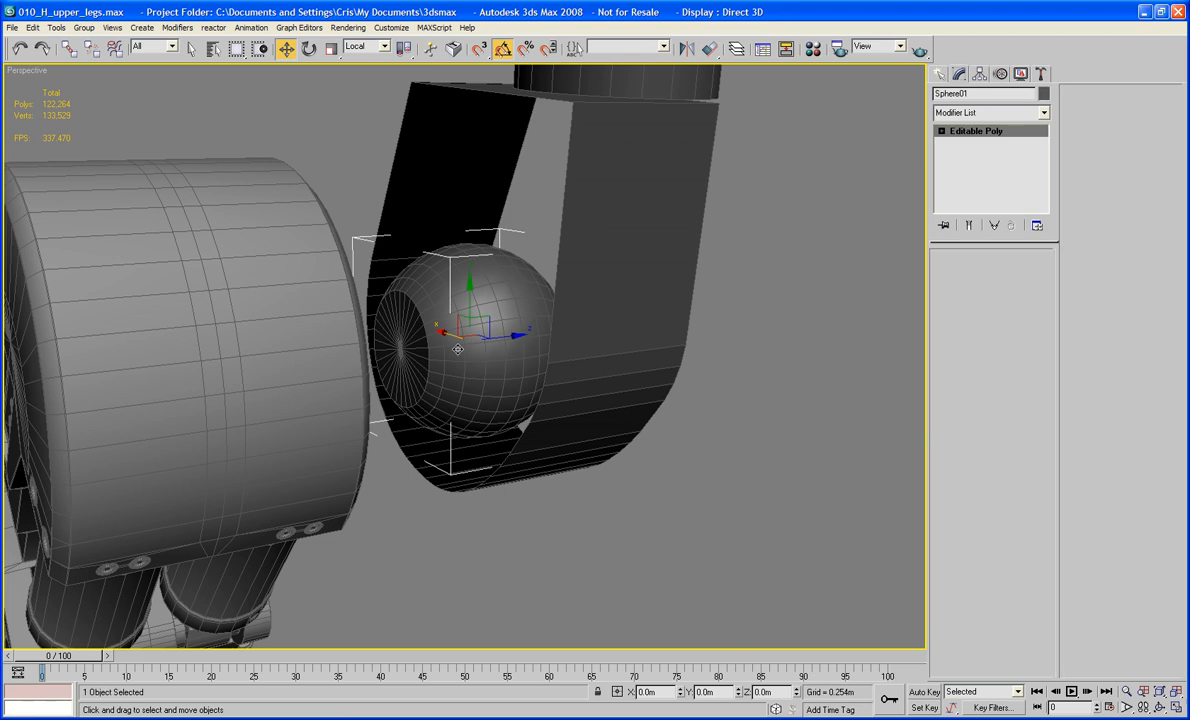
click(457, 349)
click(457, 349)
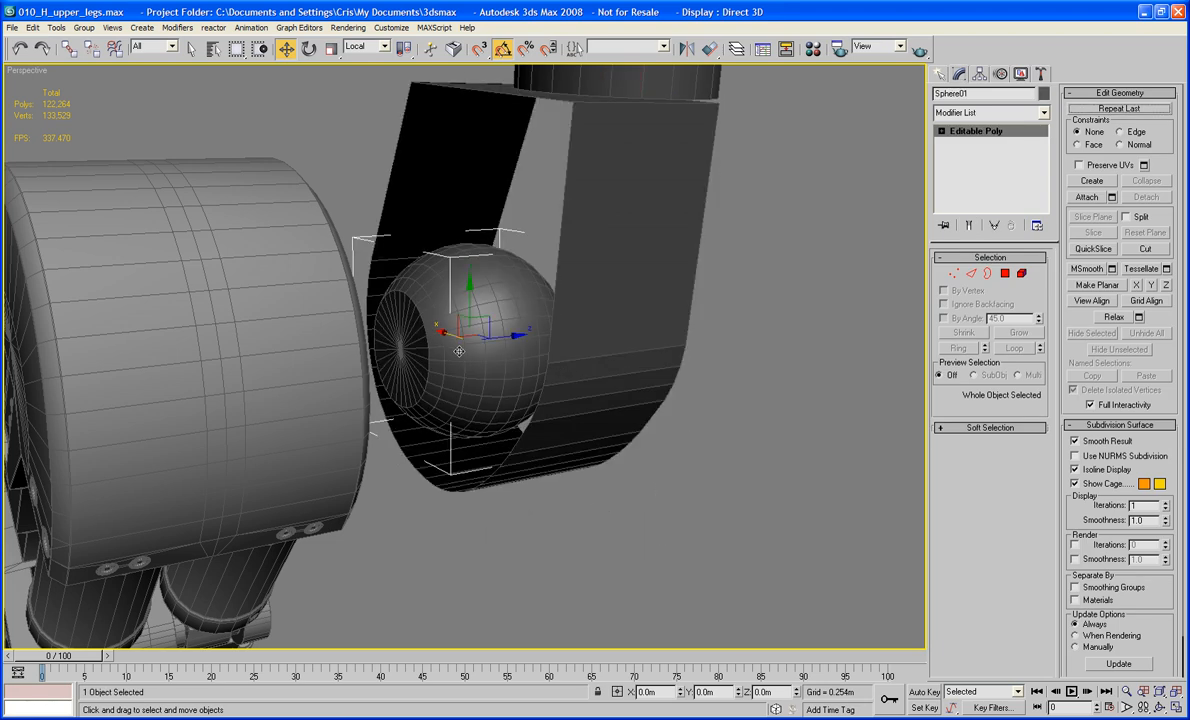
alt+middle_drag(457, 349, 454, 352)
click(1006, 274)
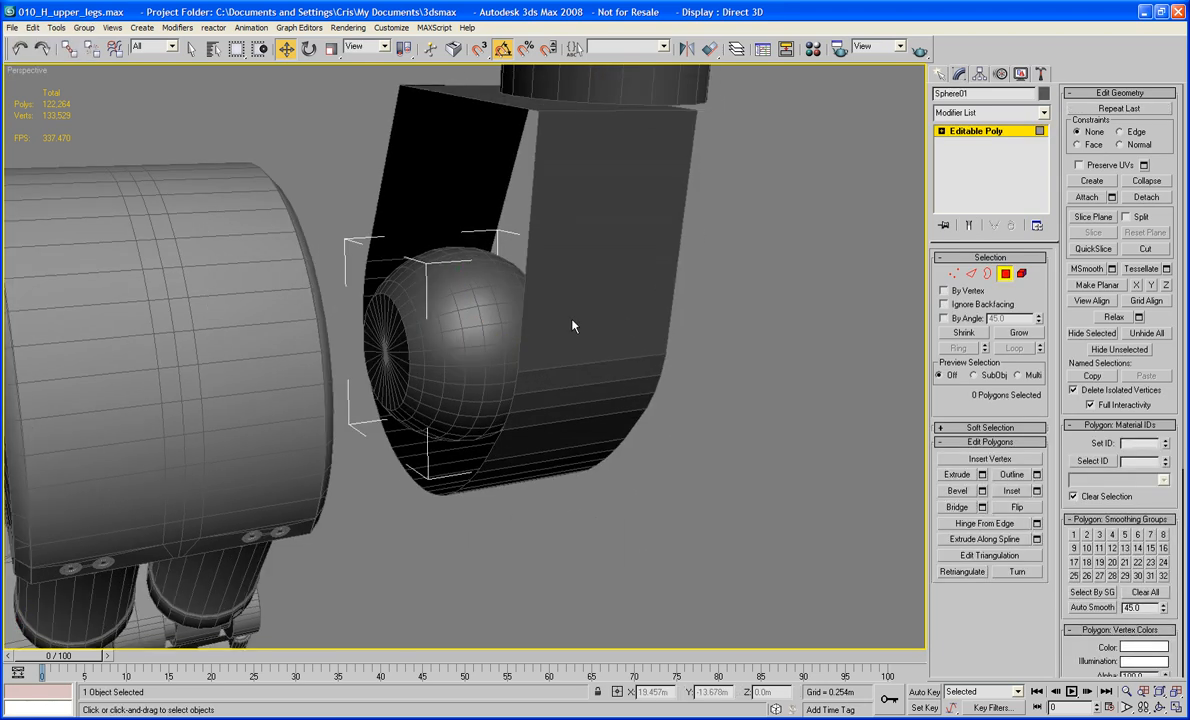
middle_drag(470, 343, 498, 355)
click(498, 355)
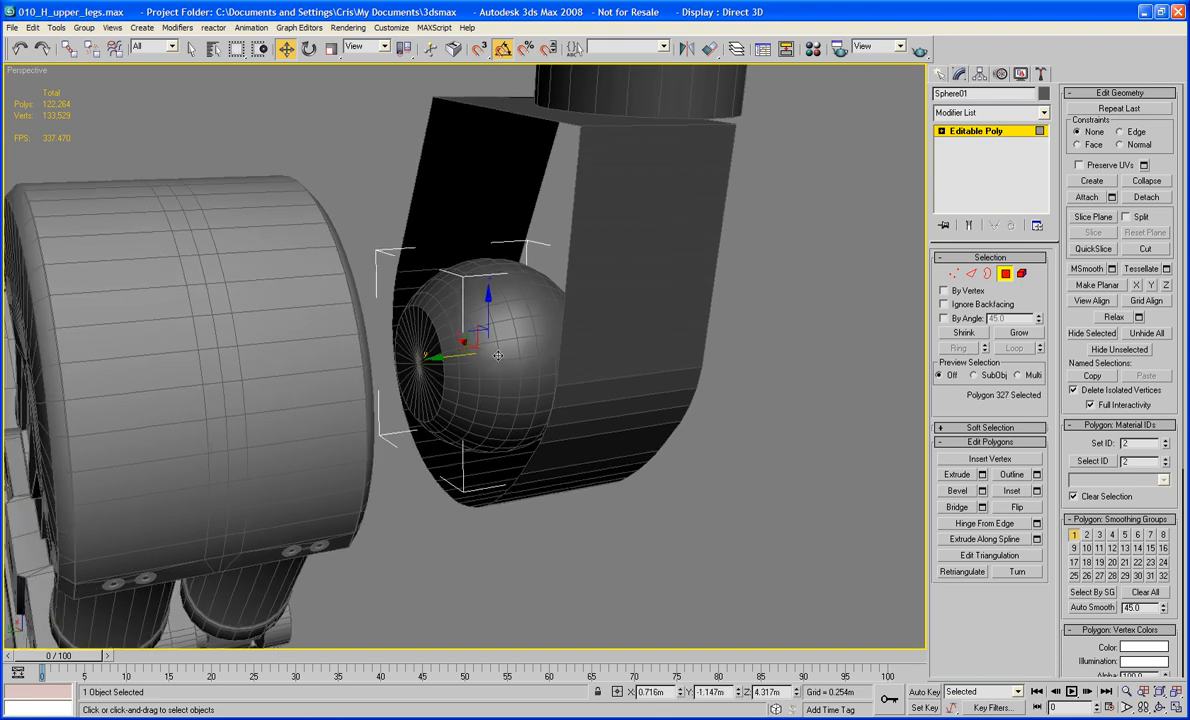
key(4)
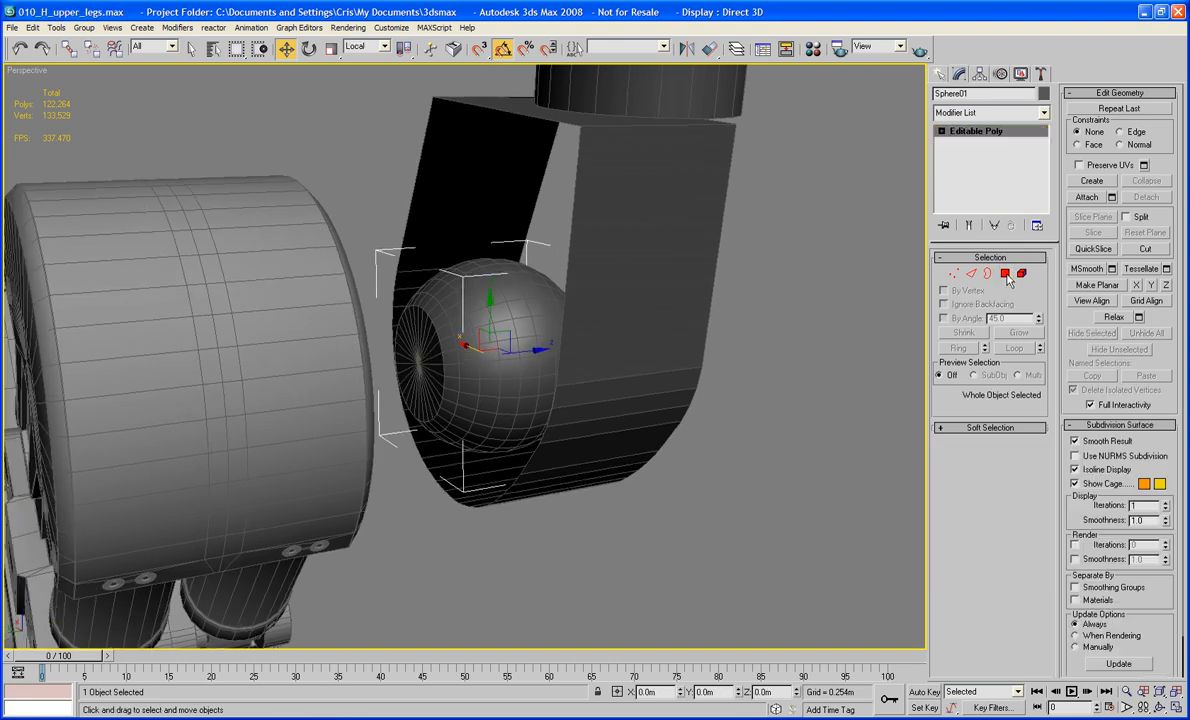
Hide the overlapping sphere clone named COPY
click(445, 357)
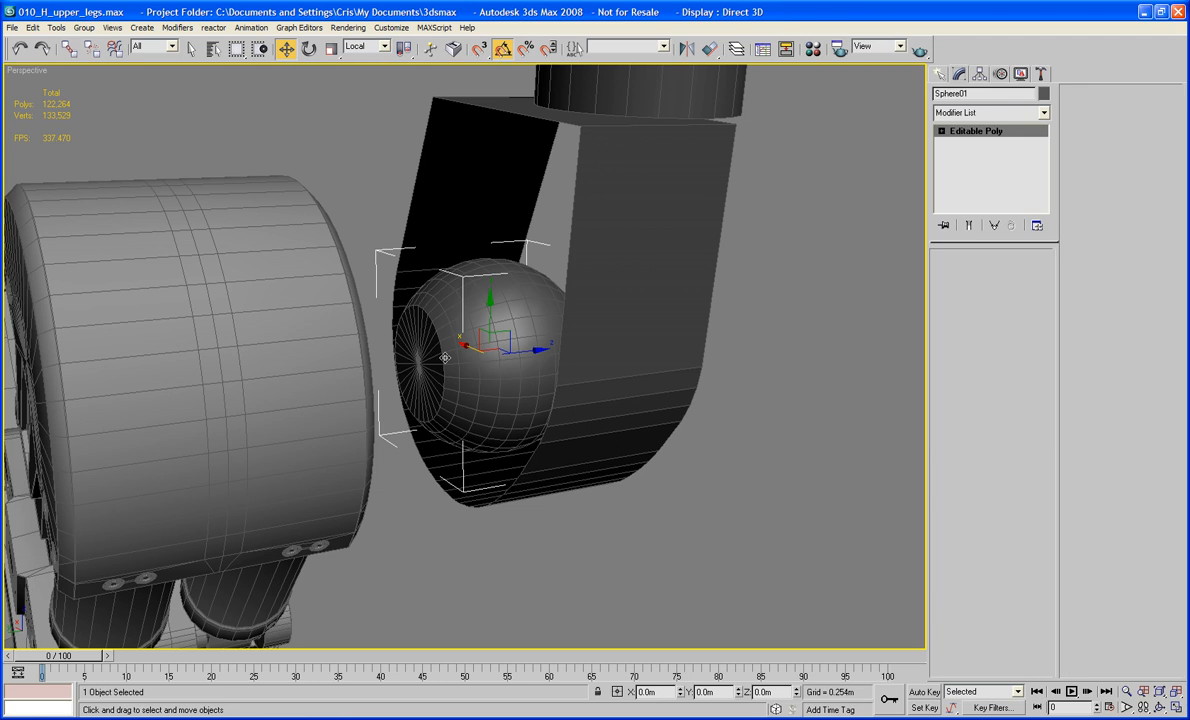
right_click(441, 353)
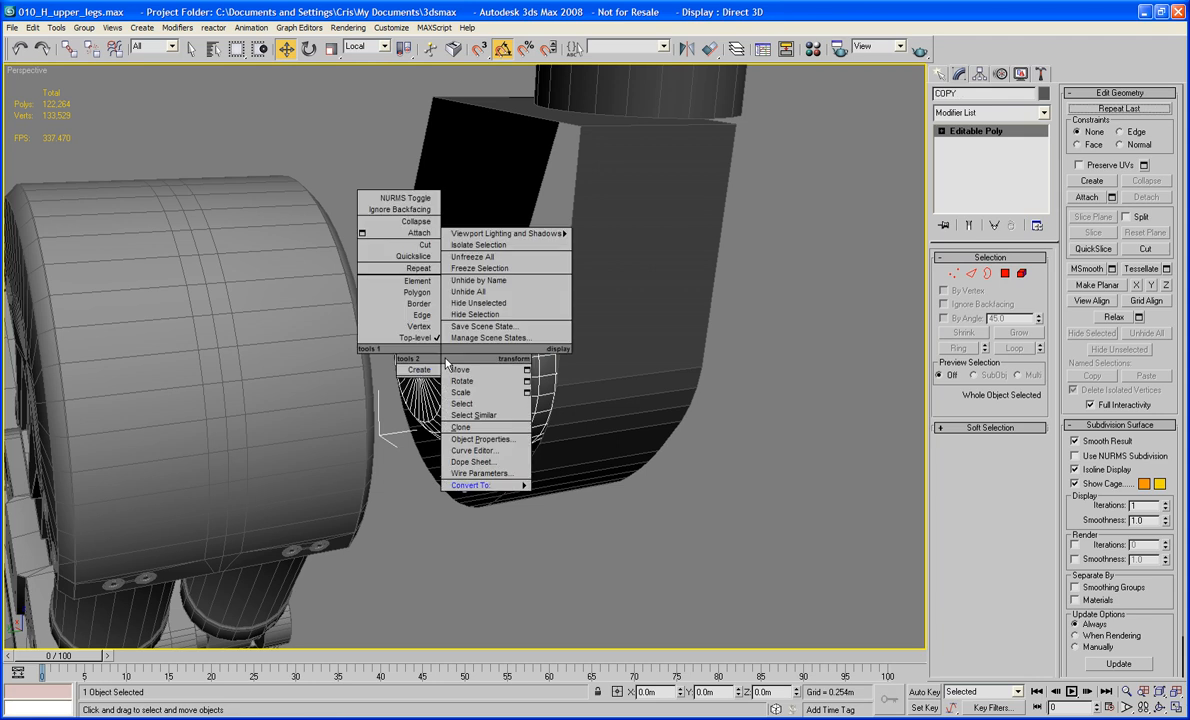
click(475, 314)
Select all triangular polygons of Sphere01's flat cut face by region-selecting that side in Left view and shrinking the selection to the face
click(502, 362)
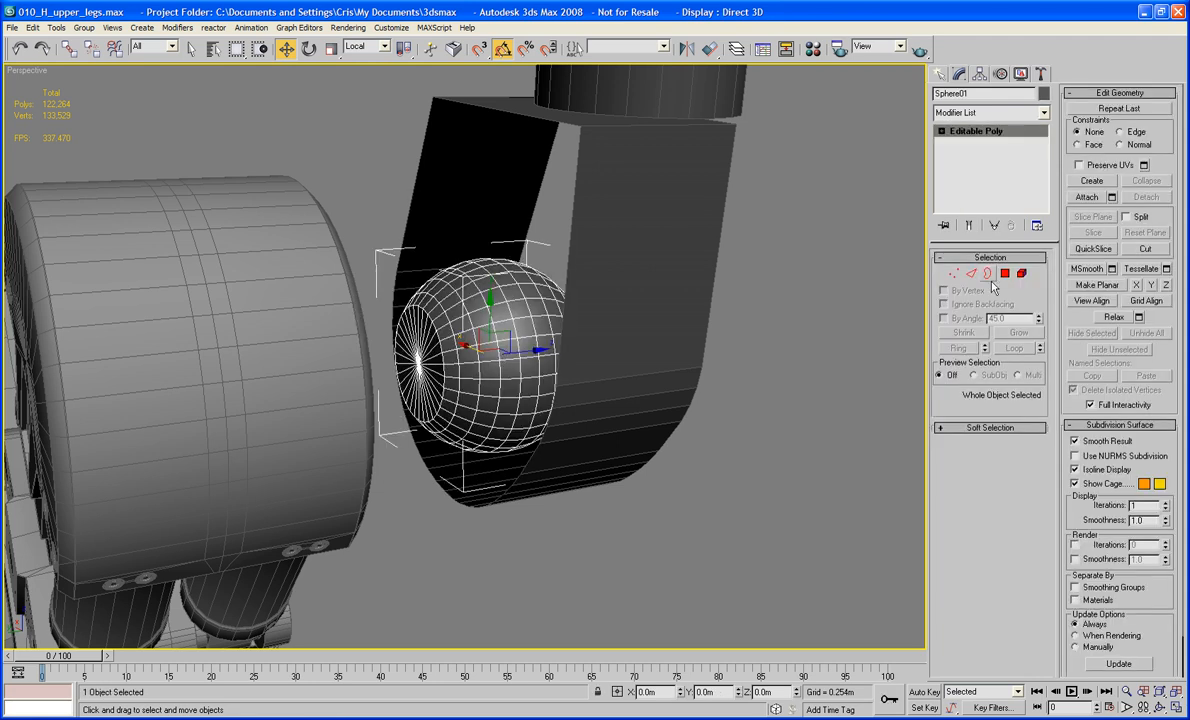
click(1004, 274)
scroll(597, 324, up, 5)
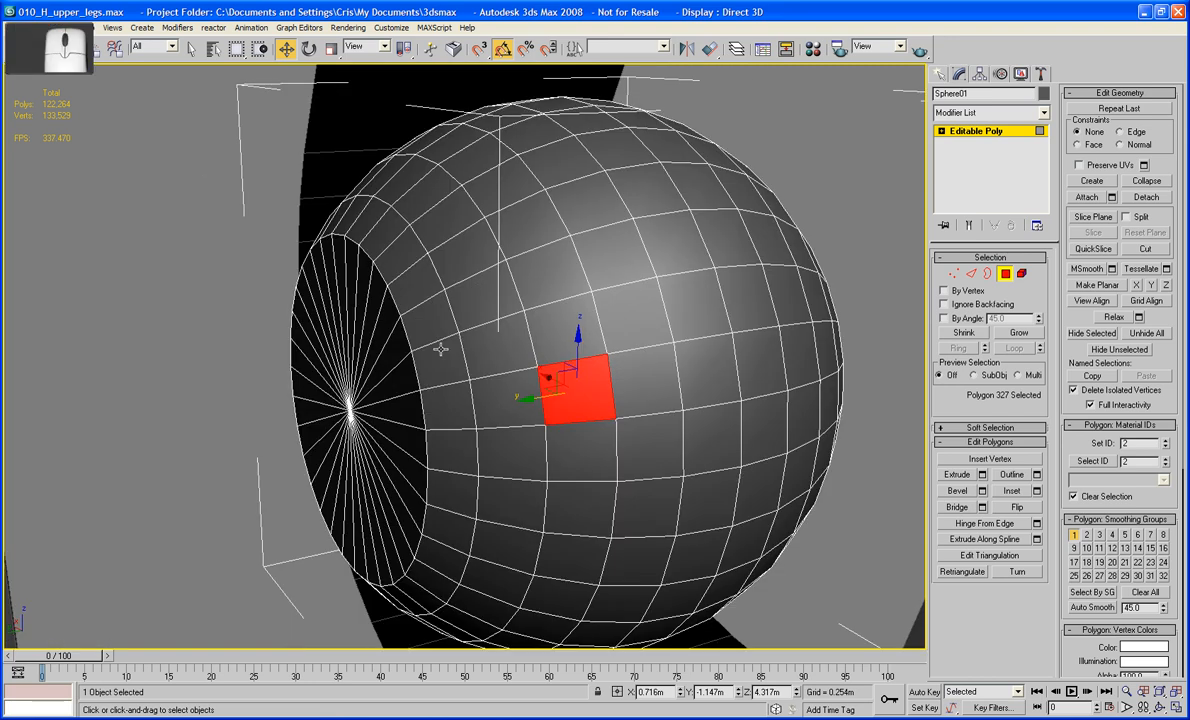
middle_drag(441, 349, 490, 334)
click(478, 319)
ctrl+click(470, 303)
ctrl+click(456, 296)
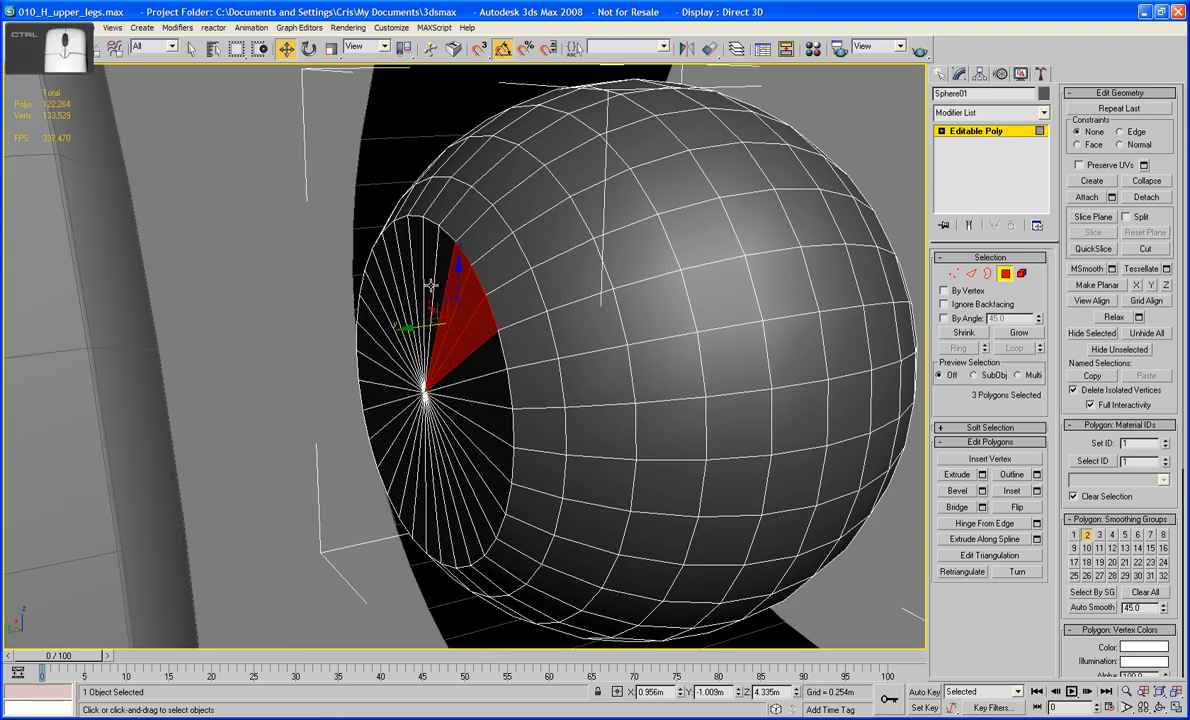
ctrl+click(434, 285)
alt+middle_drag(457, 290, 345, 313)
key(f)
key(l)
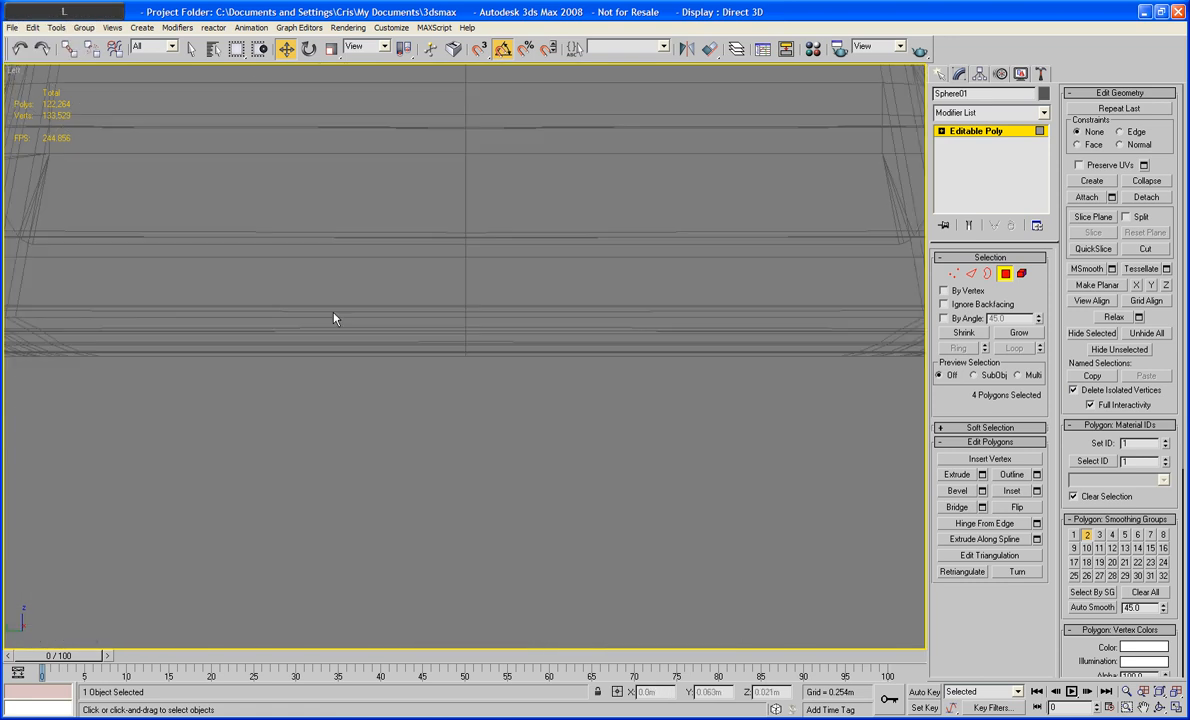
scroll(334, 319, down, 10)
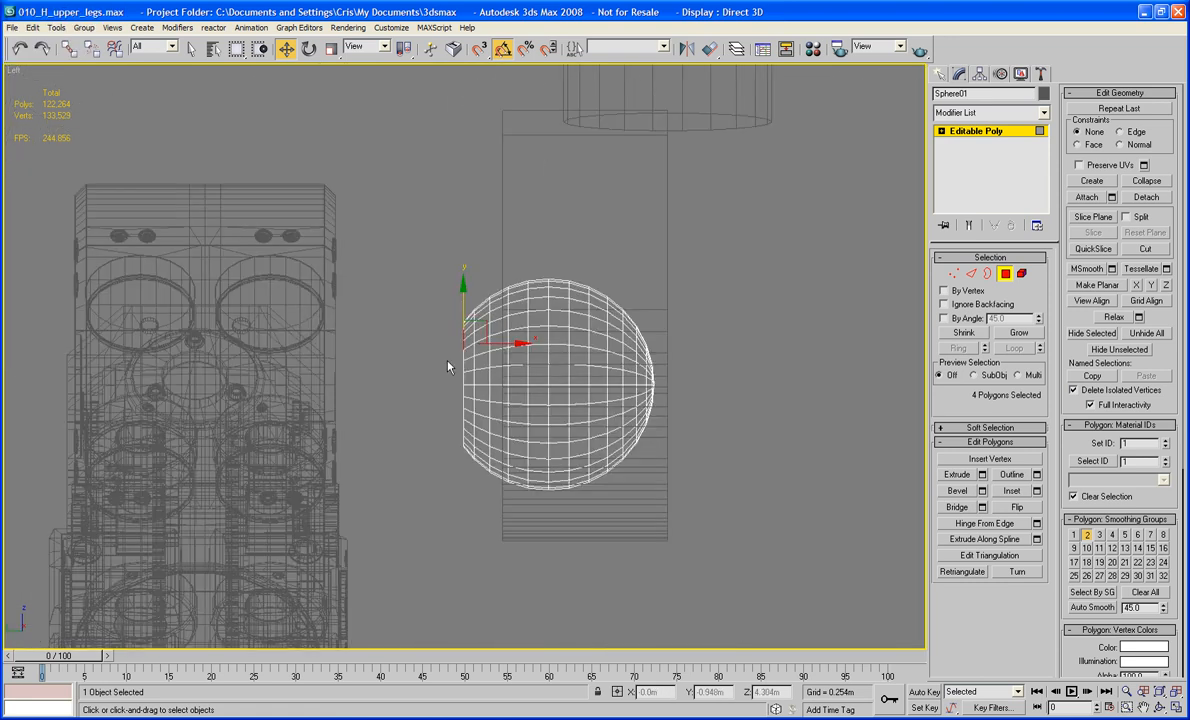
drag(435, 270, 436, 452)
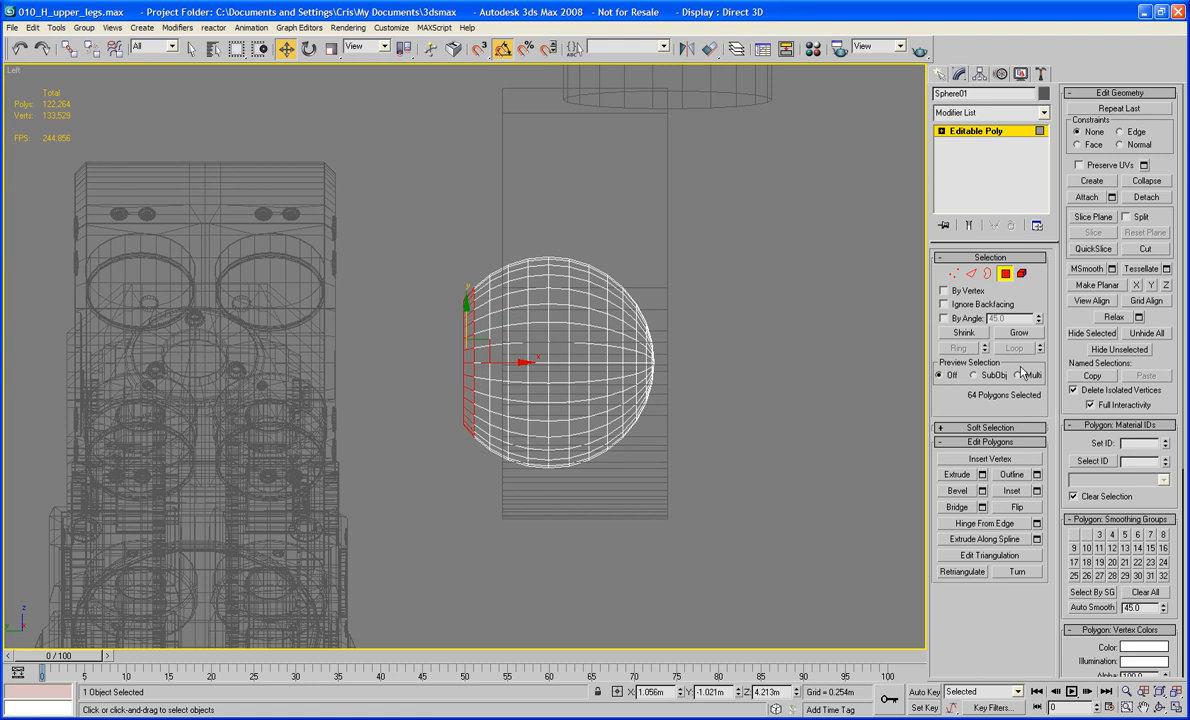
click(955, 339)
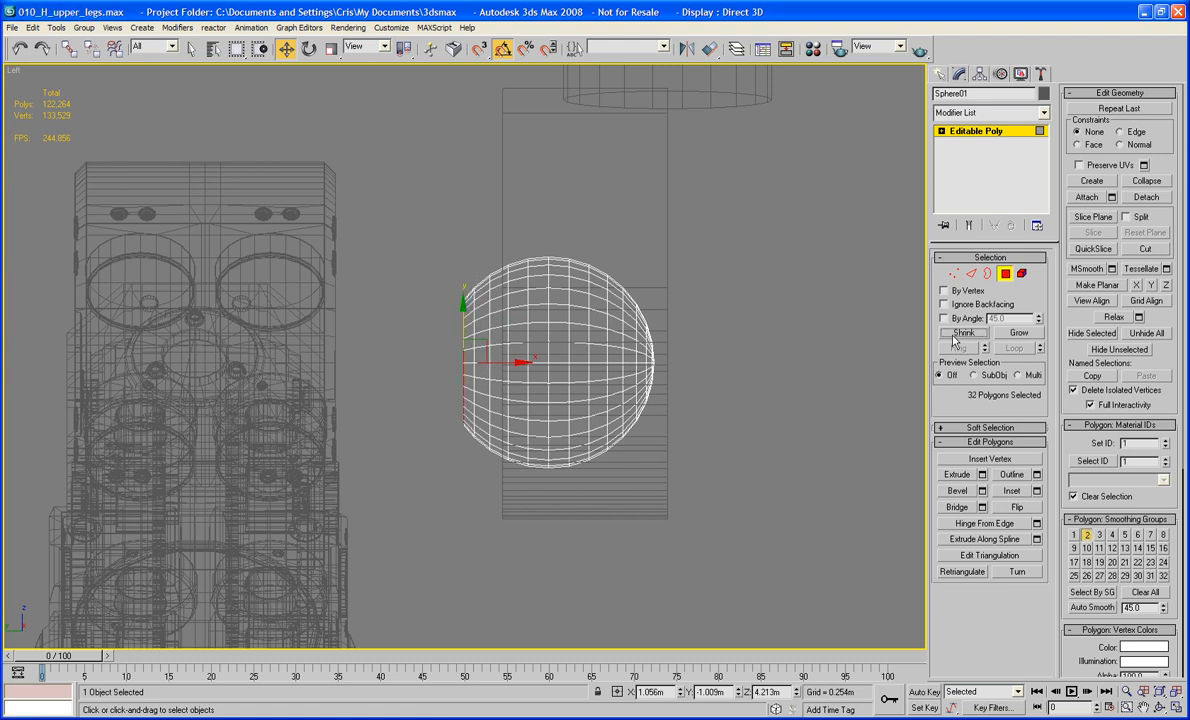
Extrude the sphere's selected flat face in Perspective view until it reaches the upper leg's round housing as a new axle
key(p)
scroll(778, 335, down, 3)
alt+middle_drag(778, 335, 762, 311)
scroll(704, 337, down, 4)
scroll(701, 335, up, 4)
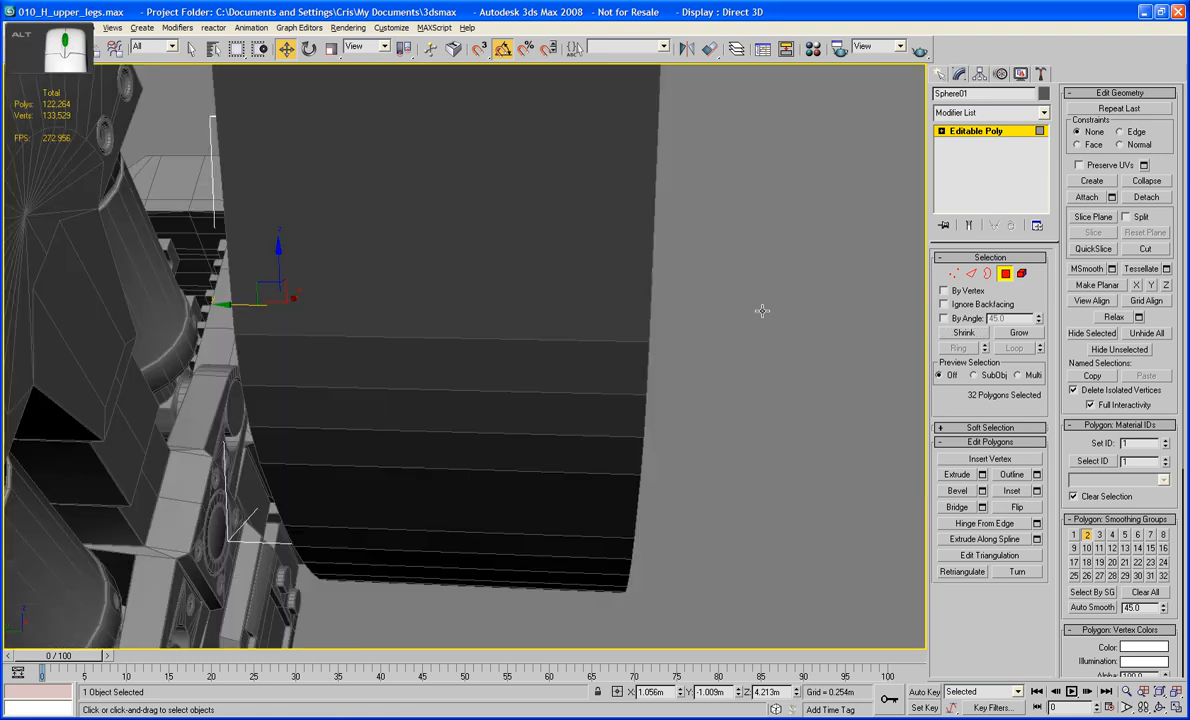
scroll(574, 321, down, 5)
key(z)
scroll(512, 317, down, 5)
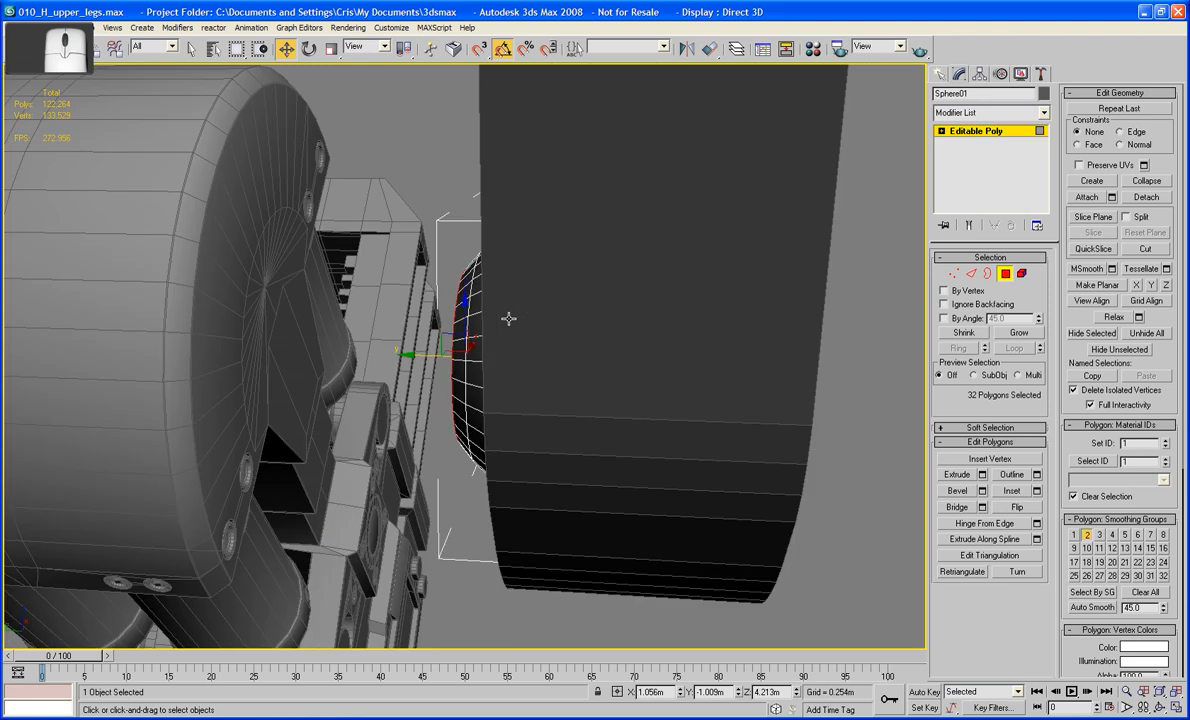
alt+middle_drag(508, 318, 510, 306)
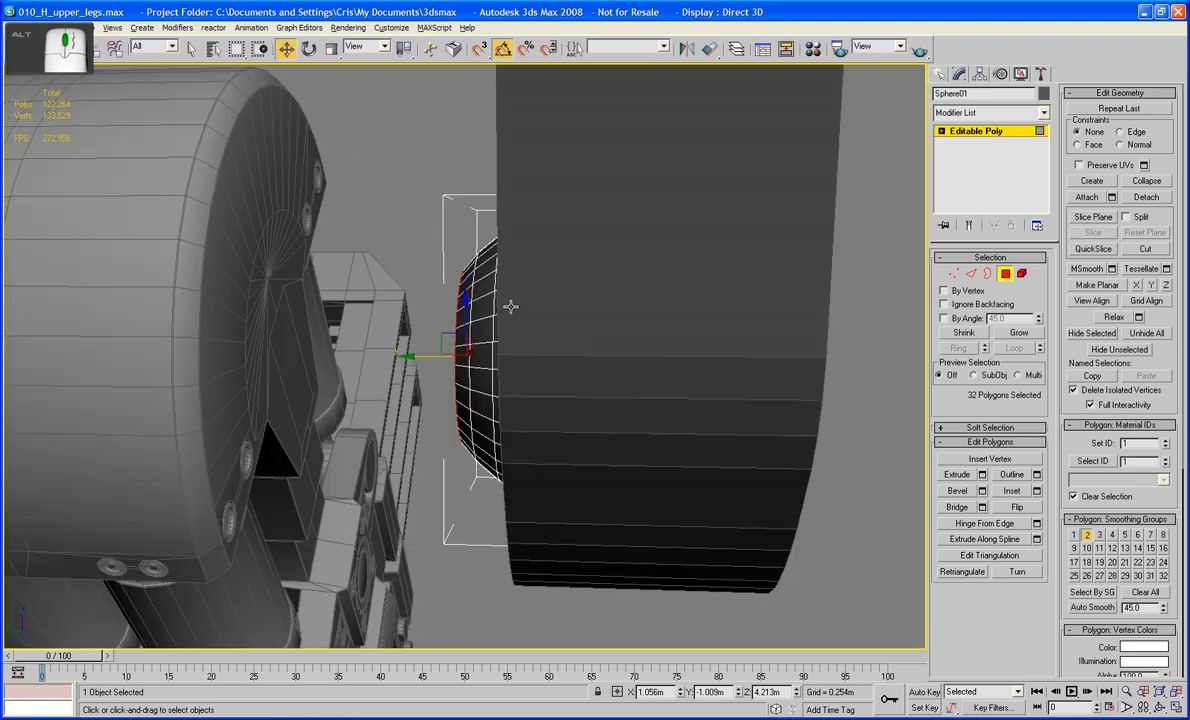
click(970, 476)
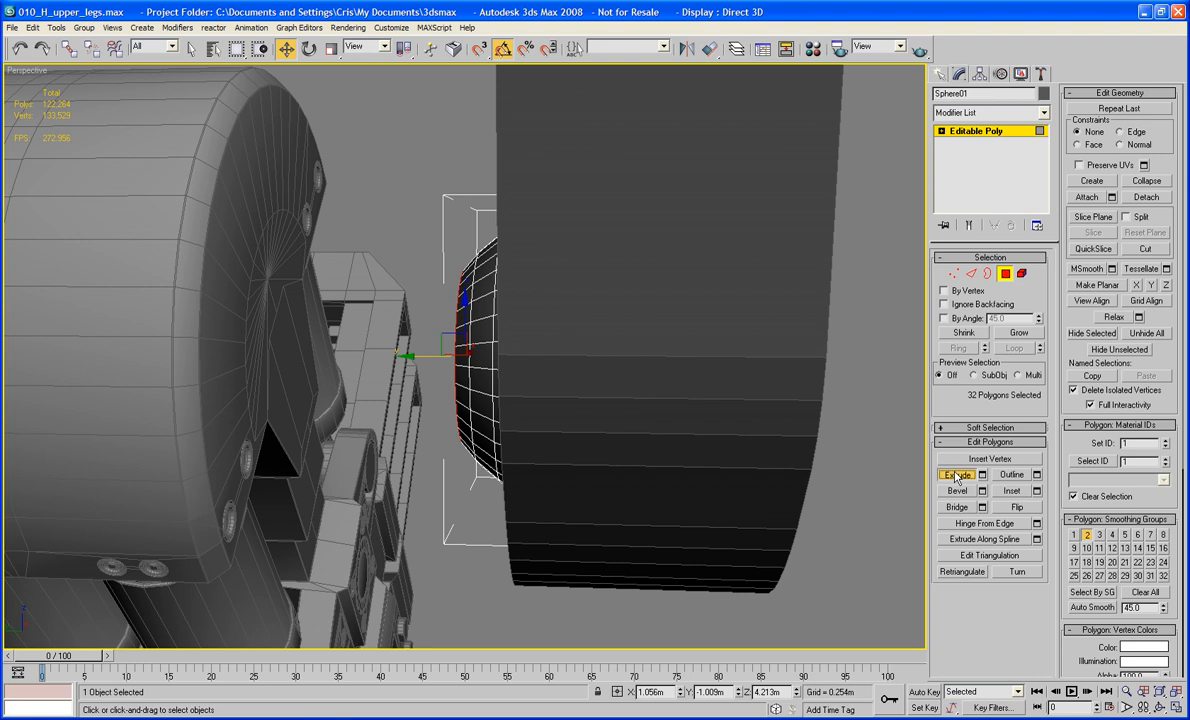
drag(456, 386, 416, 277)
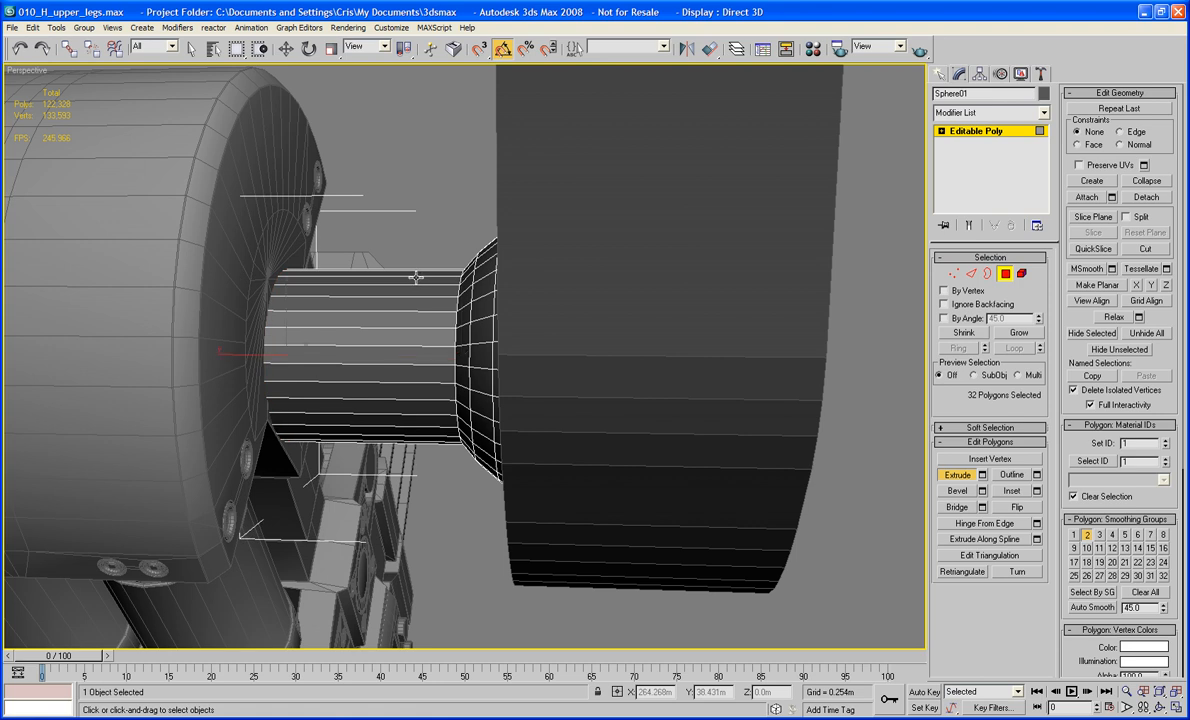
Delete the end cap polygons of the extruded axle inside the leg housing and leave polygon editing
alt+middle_drag(276, 401, 284, 435)
key(w)
alt+middle_drag(370, 444, 594, 459)
scroll(420, 403, down, 5)
key(Delete)
click(1006, 274)
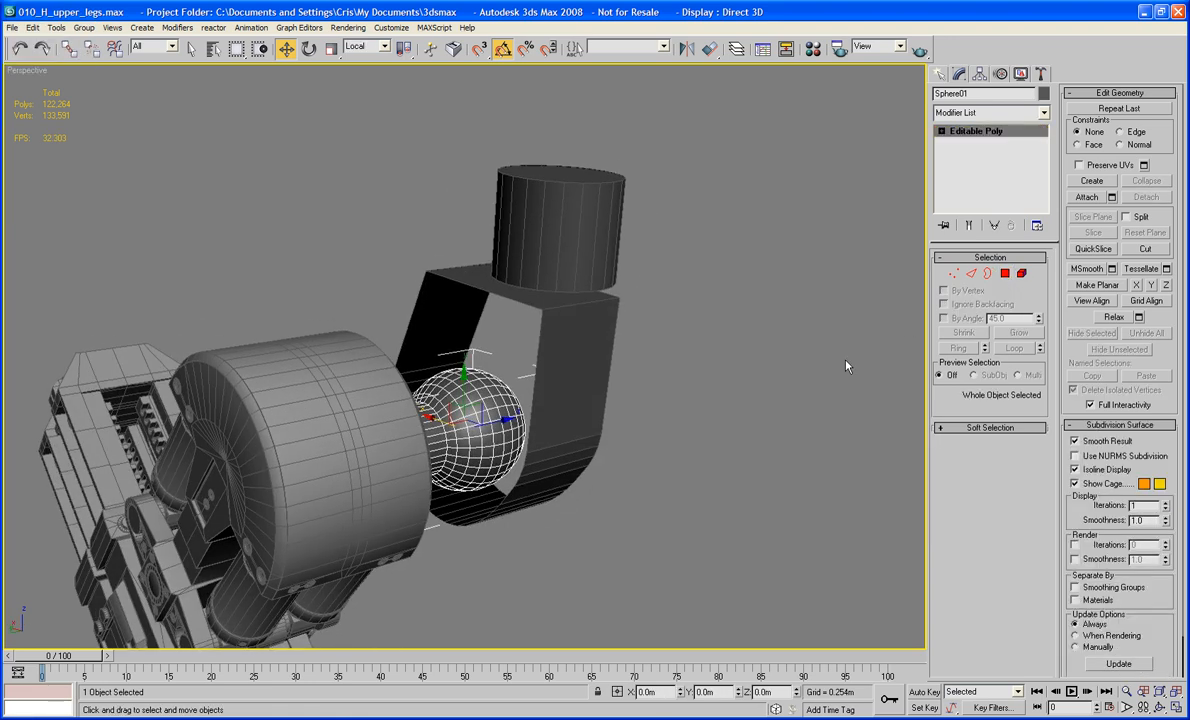
Unhide all objects without unhiding the layers, and select the sphere clone COPY
alt+middle_drag(846, 362, 795, 355)
scroll(798, 366, up, 2)
right_click(795, 355)
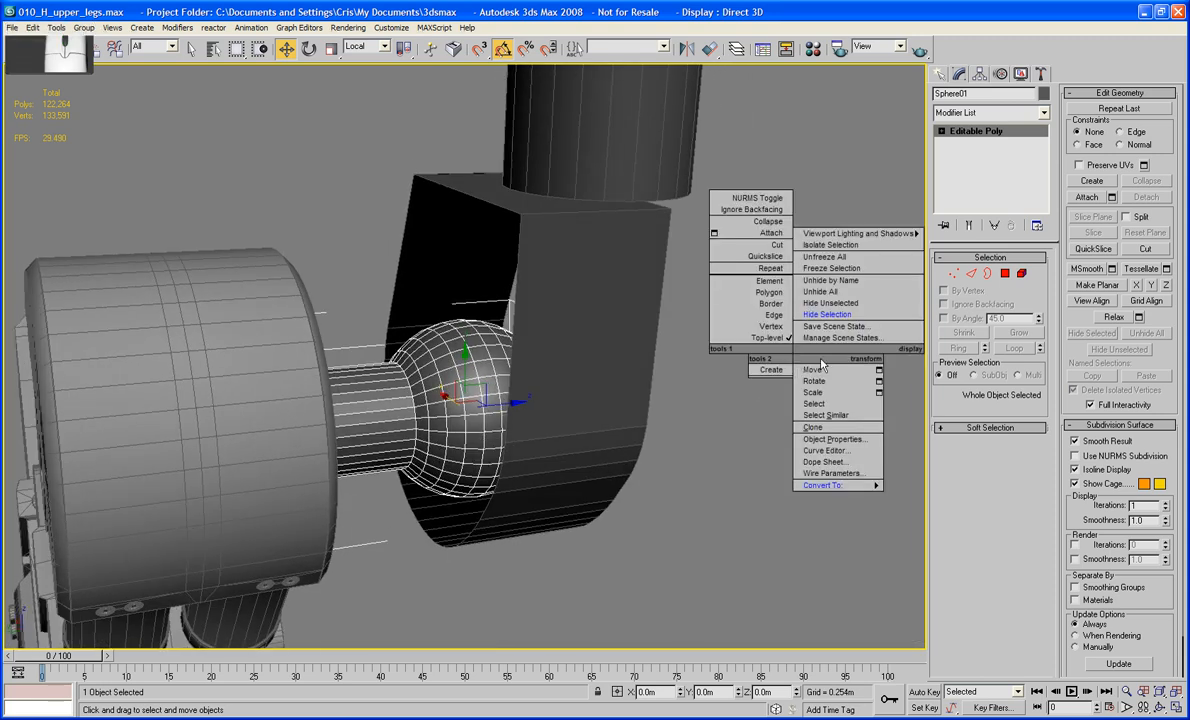
click(833, 292)
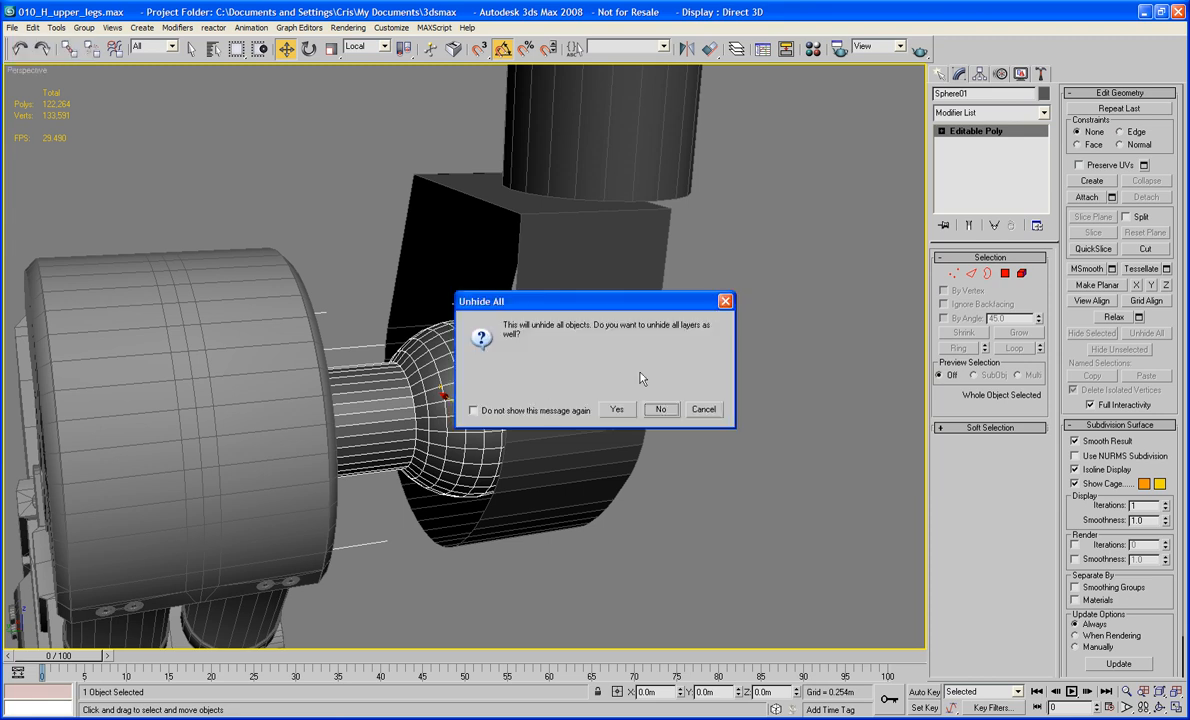
click(660, 410)
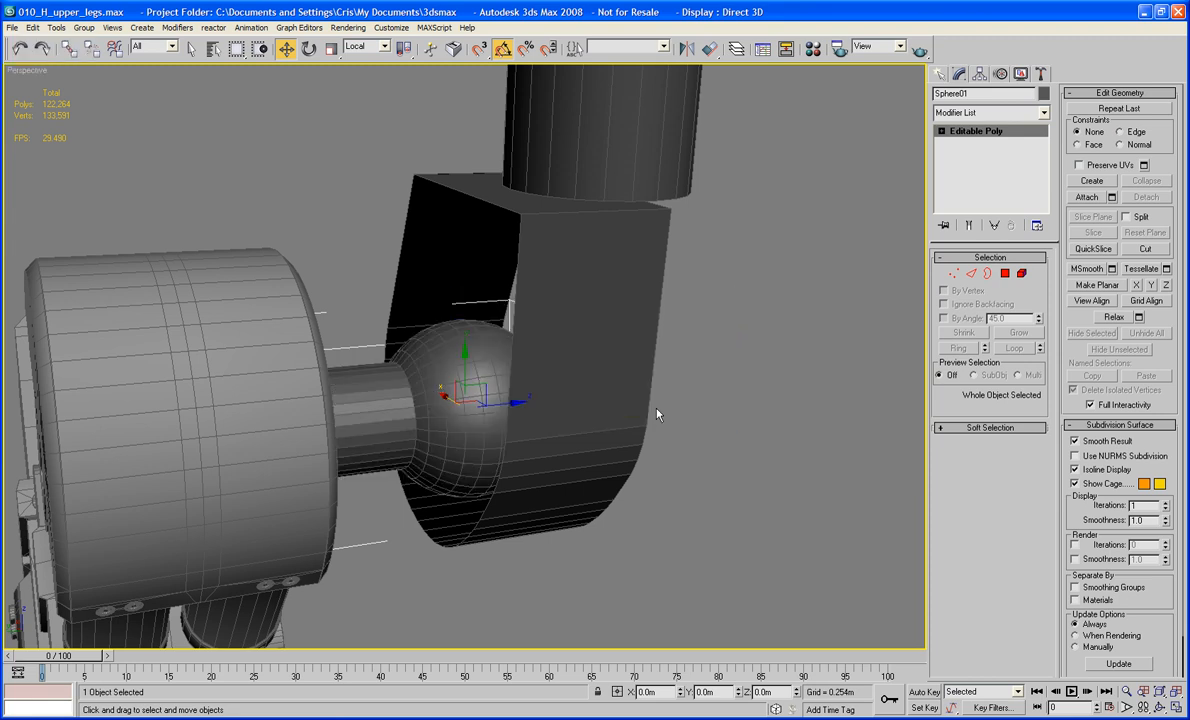
click(493, 395)
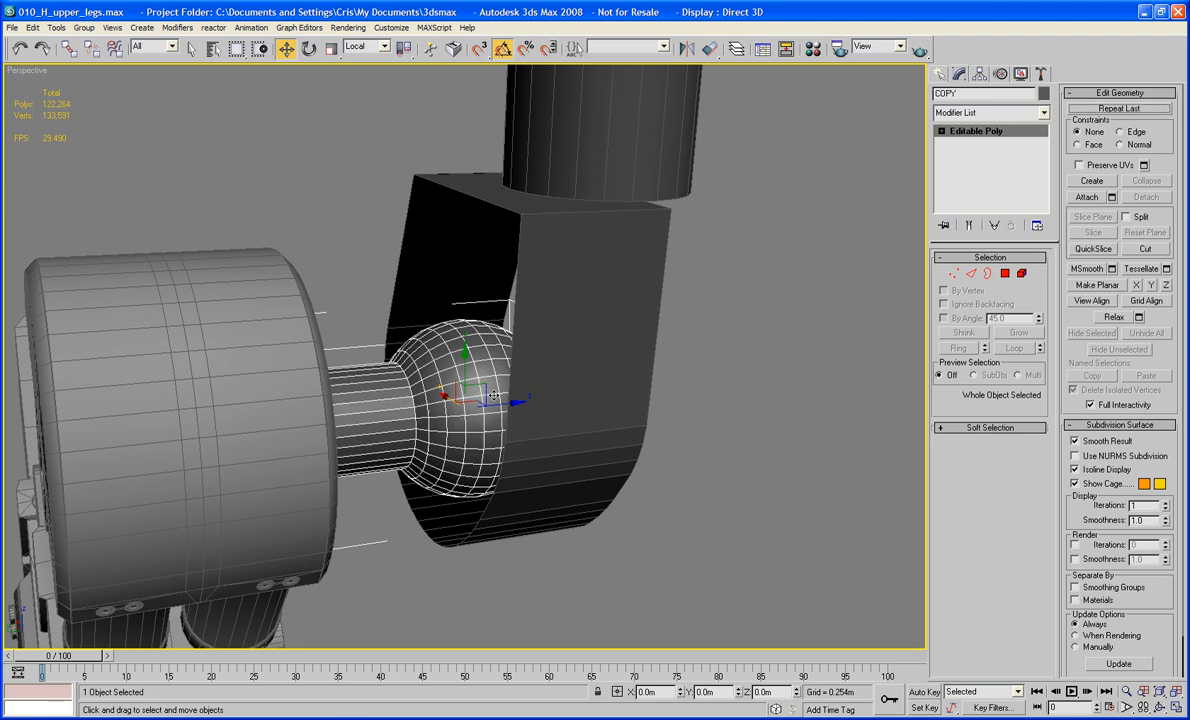
Select COPY's axle polygons and grow the selection by three rings onto the adjoining part of the sphere
alt+middle_drag(493, 395, 469, 385)
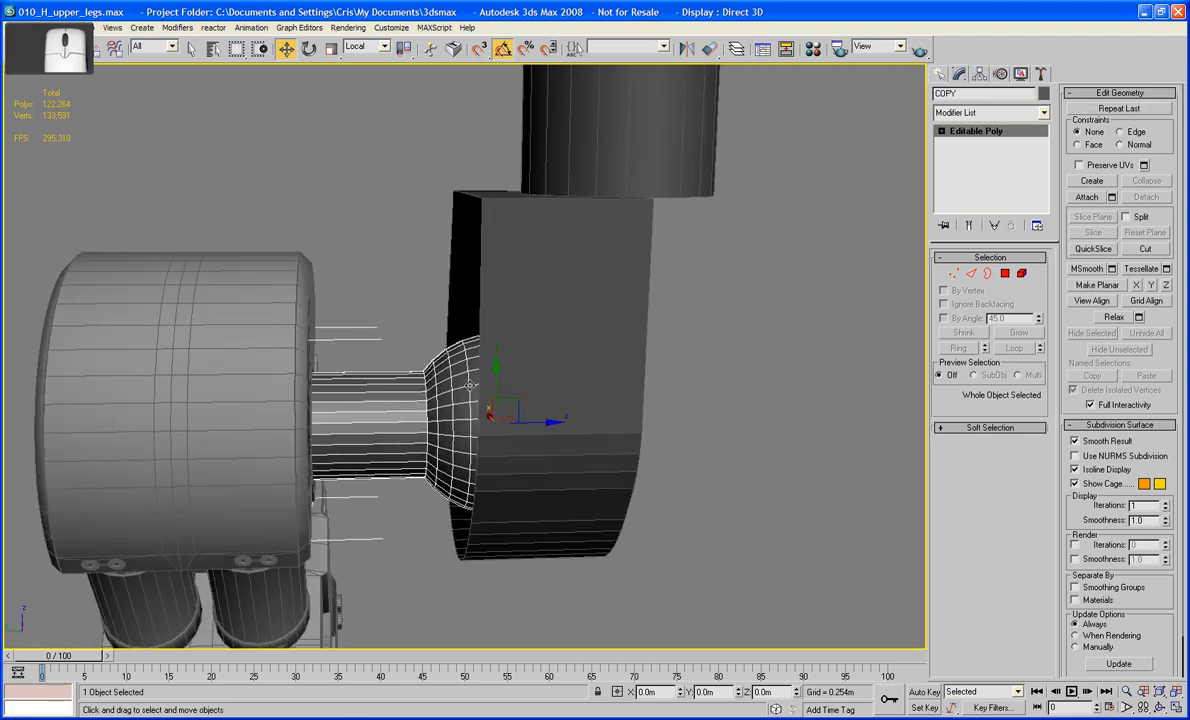
click(1005, 272)
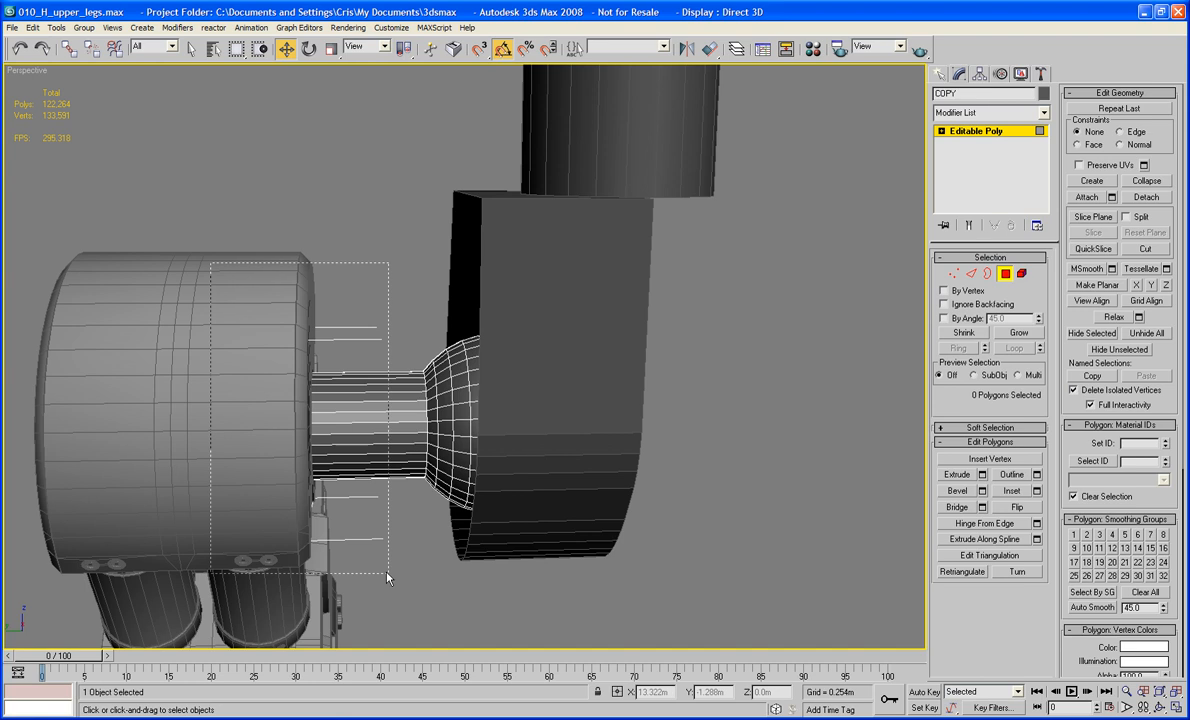
drag(421, 595, 423, 592)
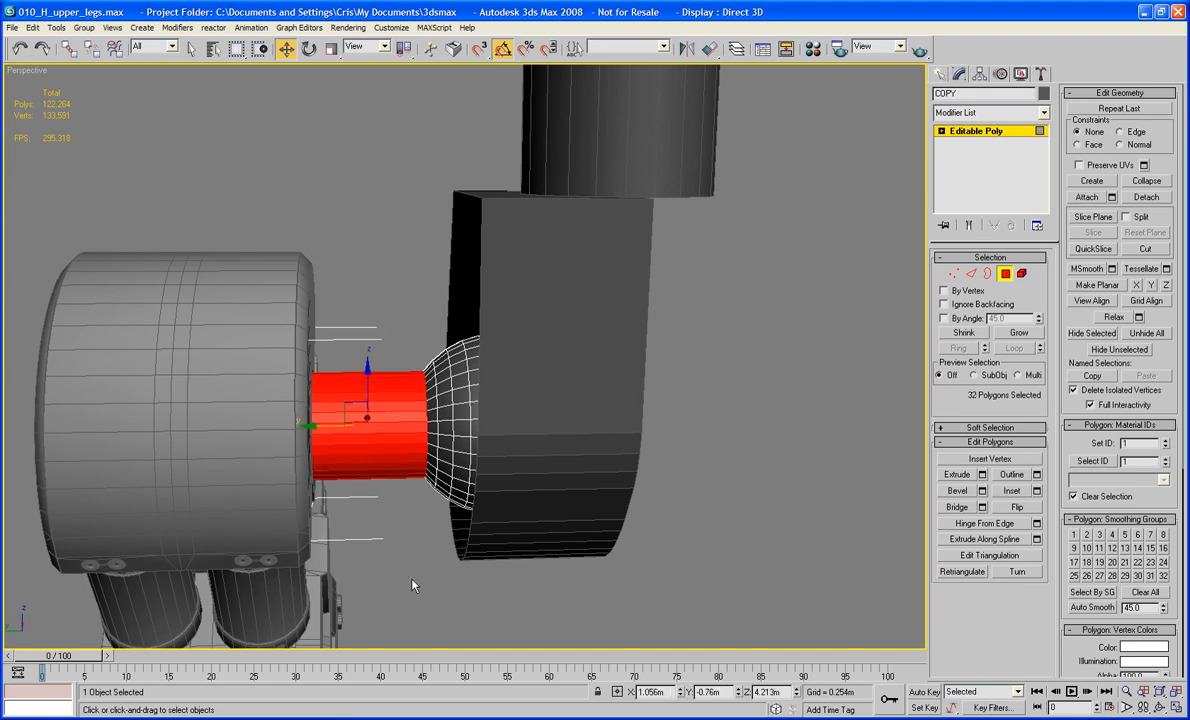
click(1019, 332)
alt+middle_drag(800, 400, 698, 368)
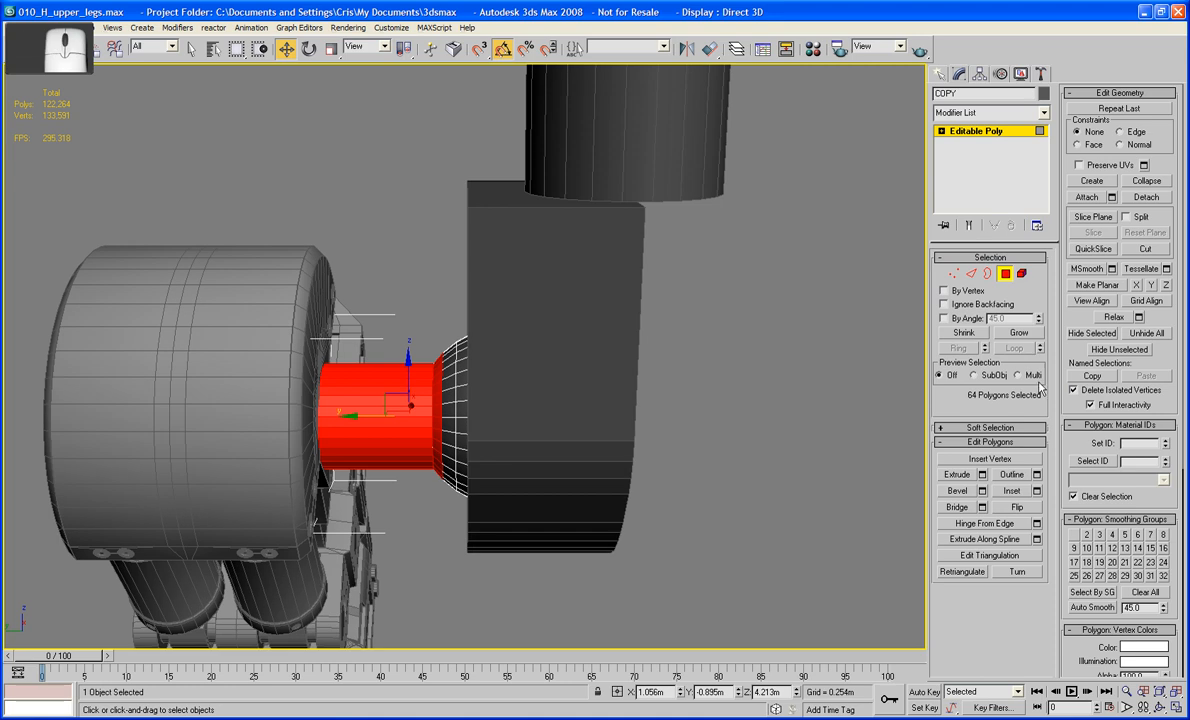
click(1019, 333)
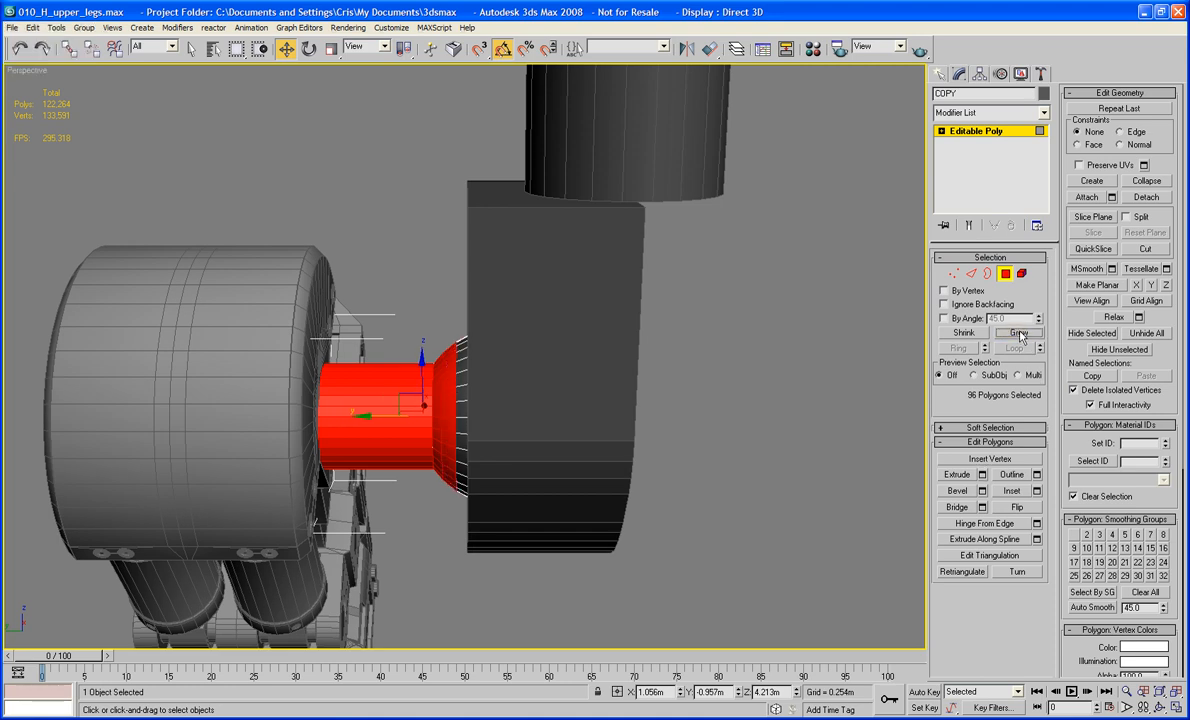
Try deleting the selected axle and sphere-ring polygons, and undo the deletion
key(Delete)
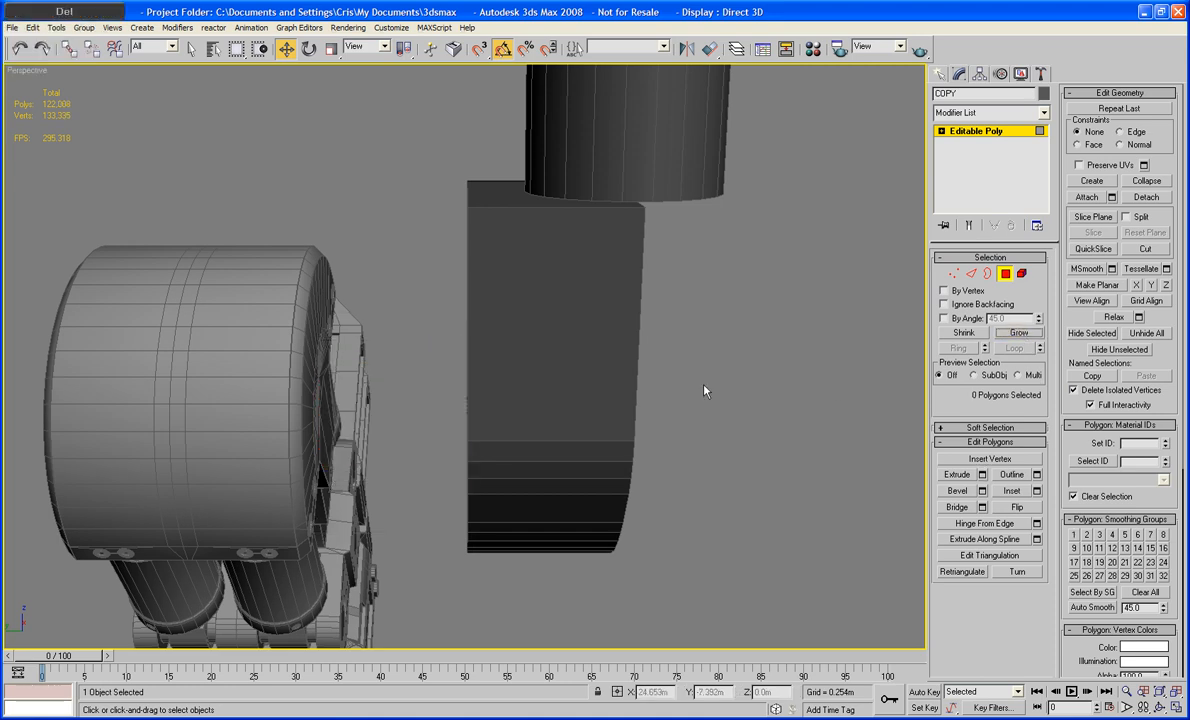
alt+middle_drag(673, 393, 709, 414)
key(ctrl+z)
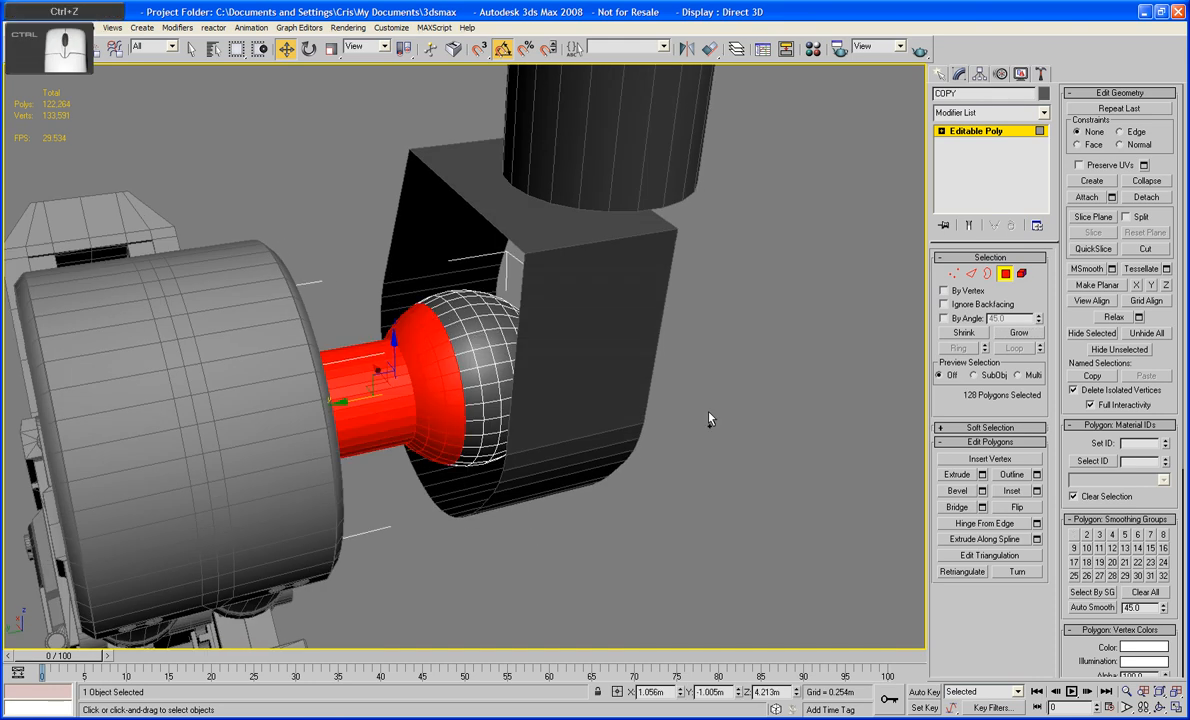
Leave polygon editing and convert COPY to an Editable Poly of its own
click(1005, 274)
right_click(411, 377)
mouse_move(455, 508)
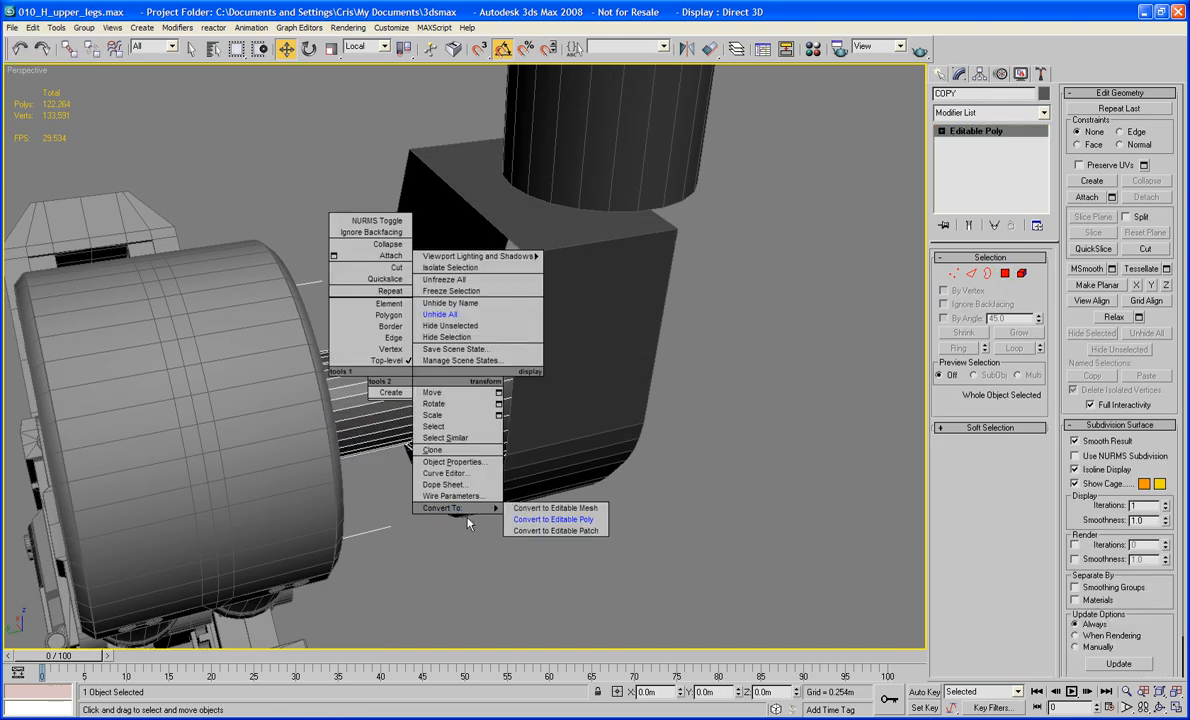
click(560, 520)
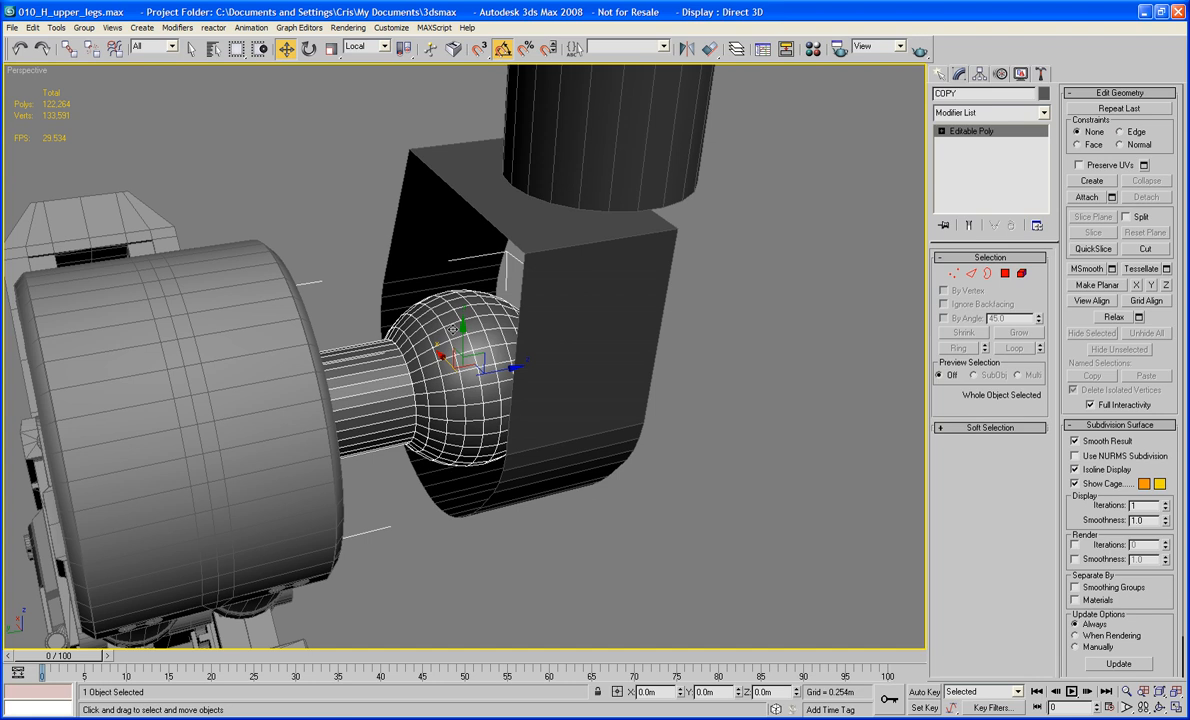
Try moving COPY upward along its Y axis to test that it is separate from Sphere01, and undo the move
drag(458, 332, 462, 275)
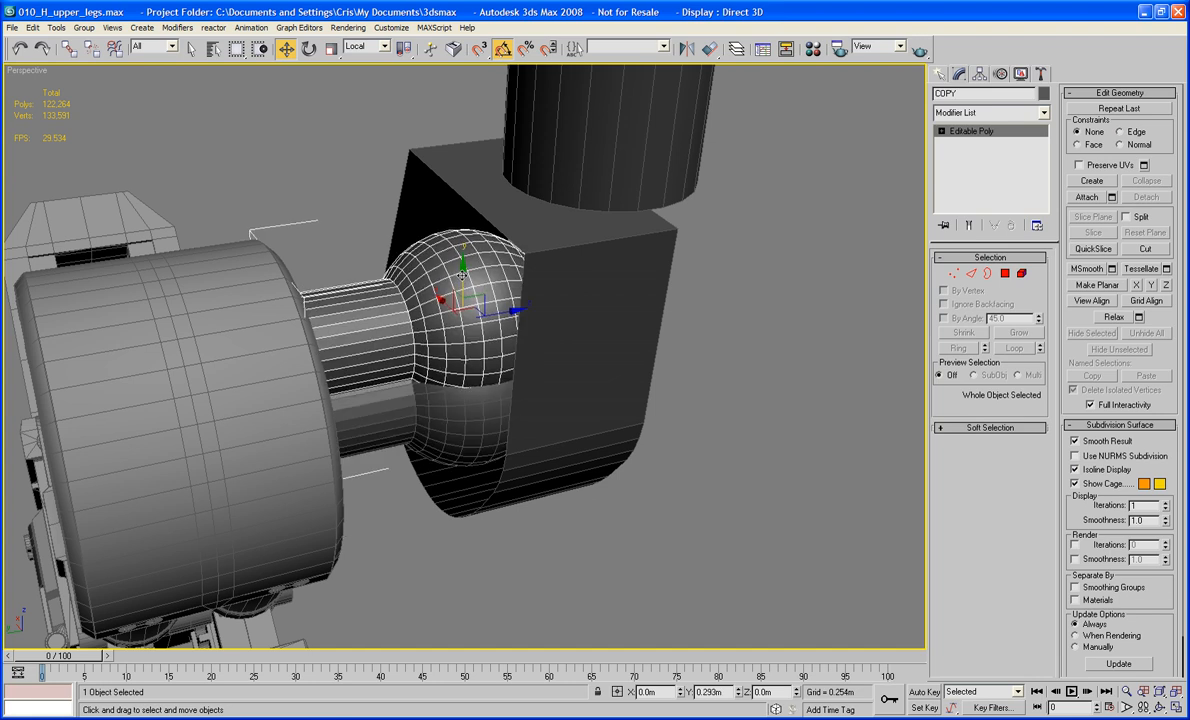
click(421, 434)
key(ctrl+z)
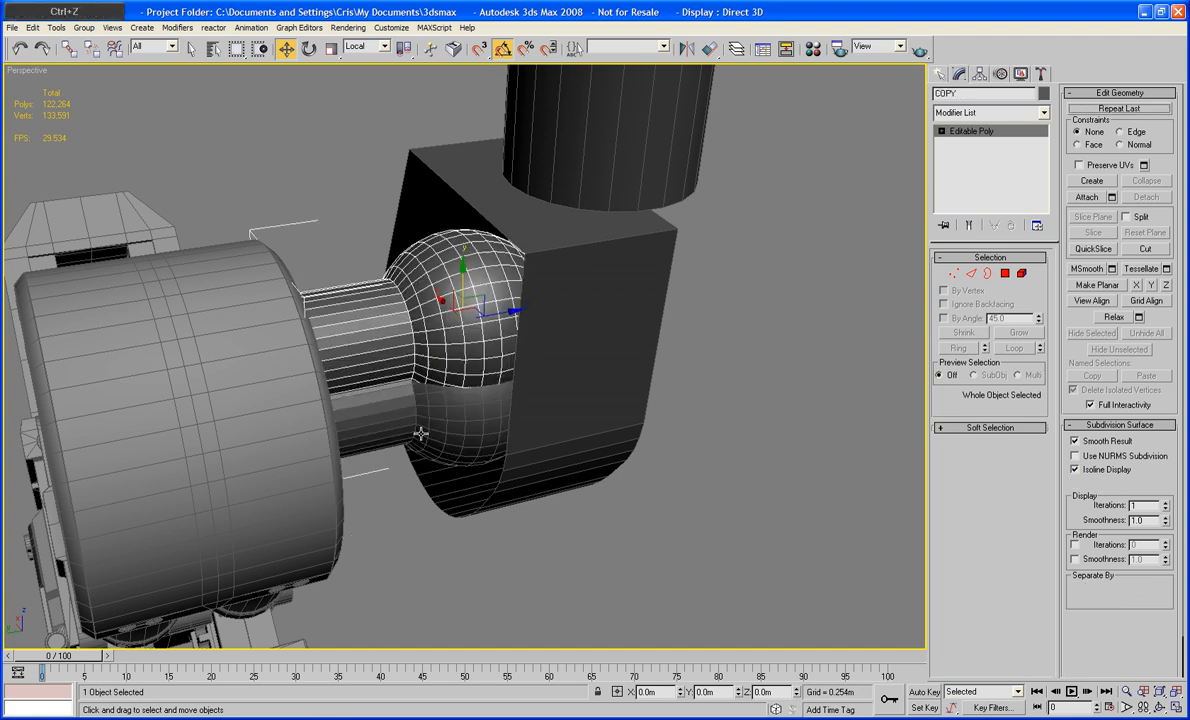
Delete the axle and adjoining ring polygons from COPY using the existing polygon selection
alt+middle_drag(425, 494, 493, 403)
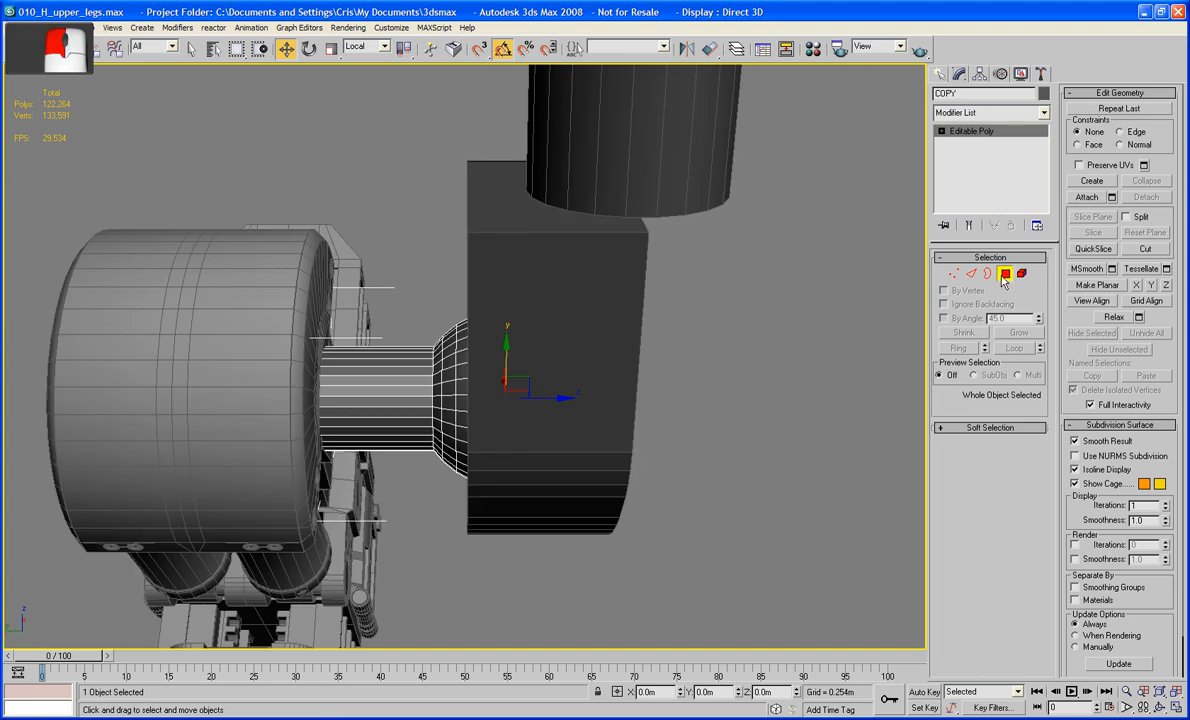
key(4)
key(Delete)
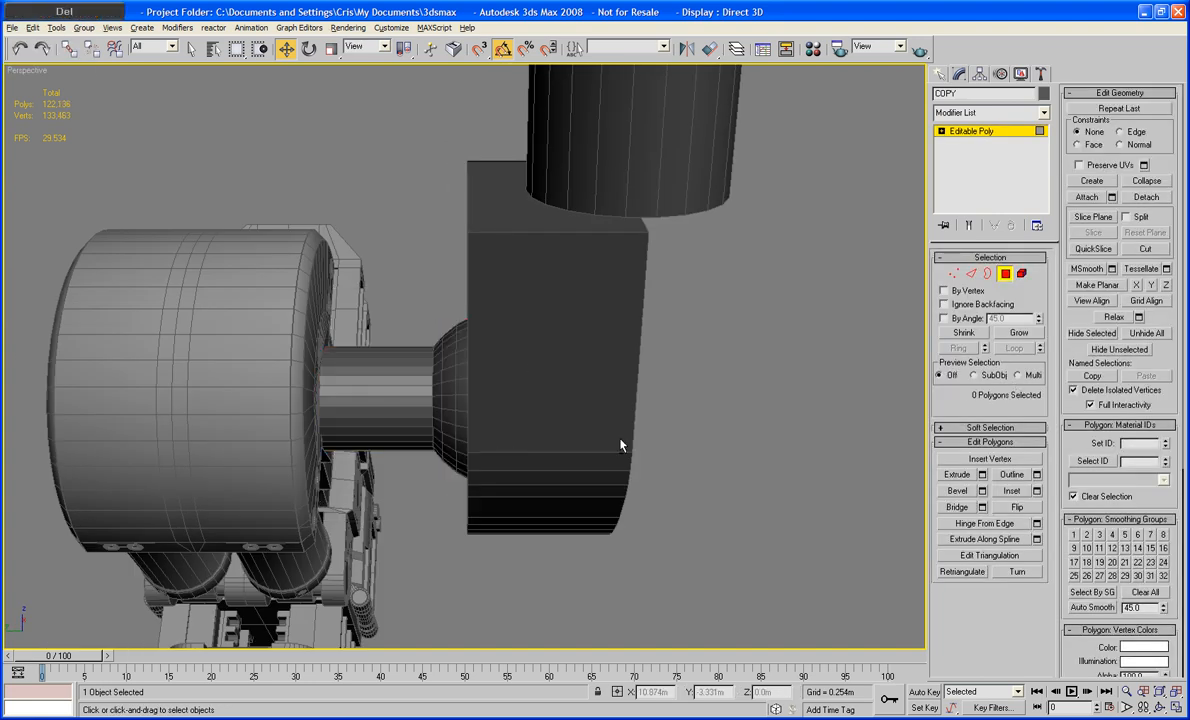
Select COPY's remaining sphere shell as an element and flip its normals inward
alt+middle_drag(621, 446, 680, 405)
scroll(672, 443, up, 3)
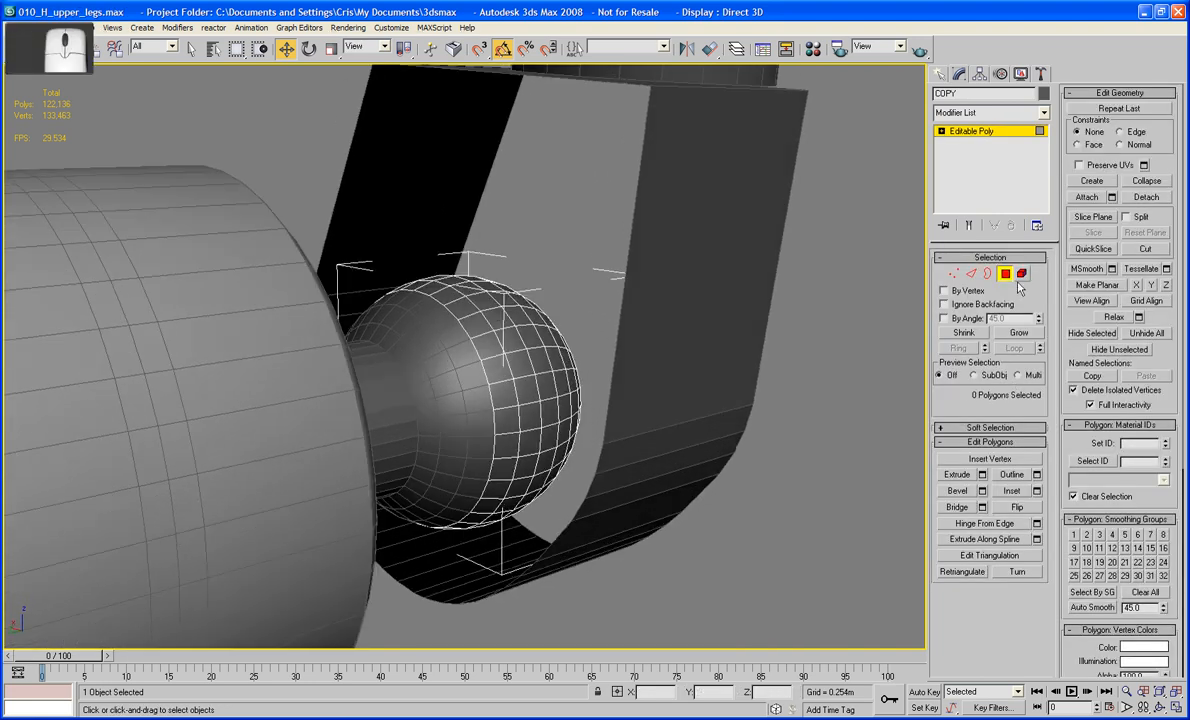
key(5)
click(513, 418)
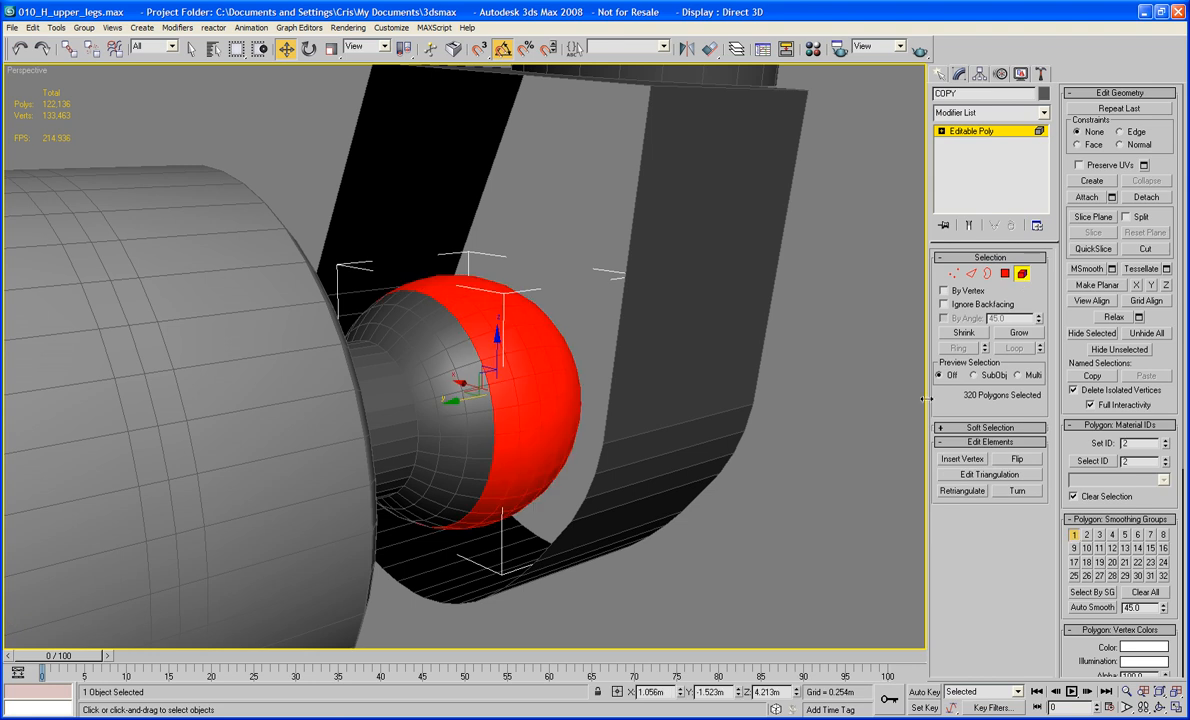
click(1012, 459)
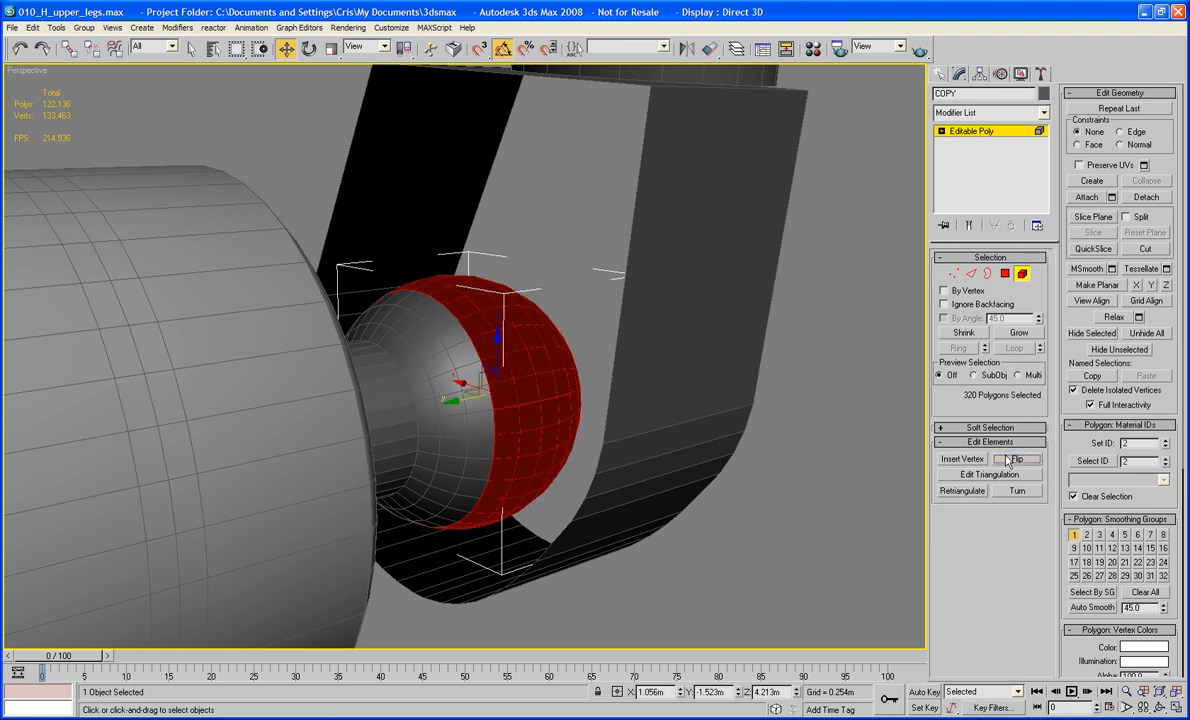
click(808, 412)
alt+middle_drag(811, 409, 823, 409)
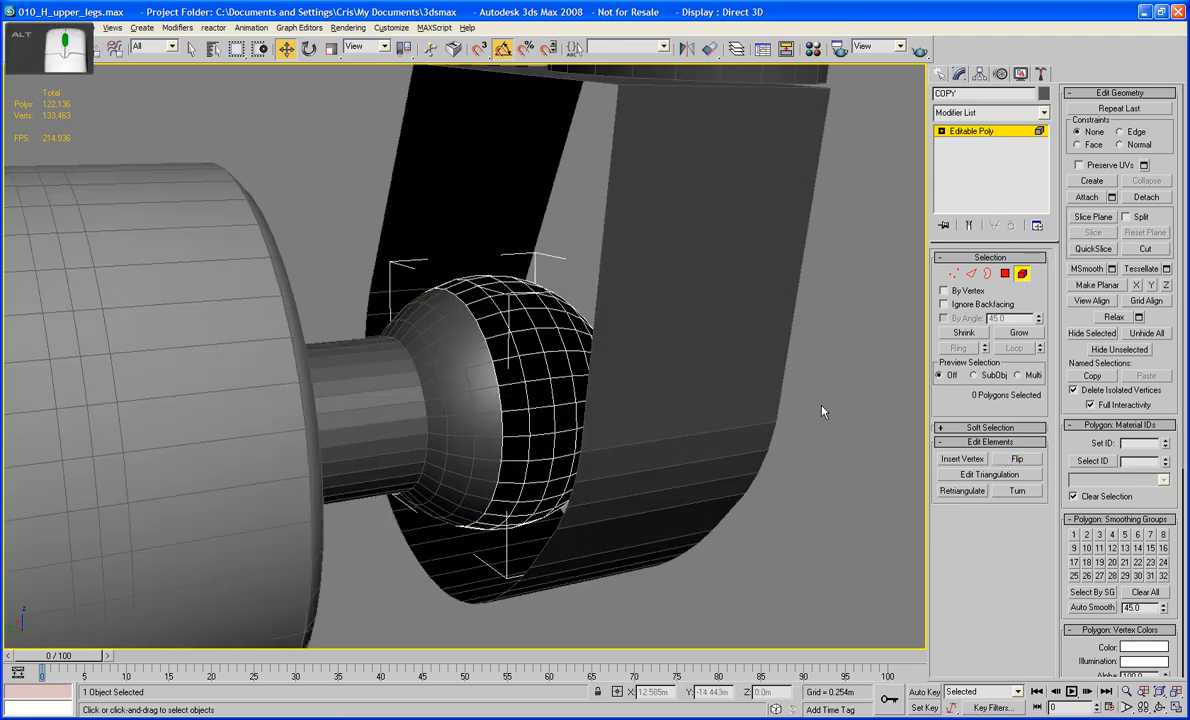
Attach only the flipped shell COPY to H_Hips by picking it by name, undoing any accidental attachment of Sphere01
click(1021, 274)
click(898, 337)
click(738, 322)
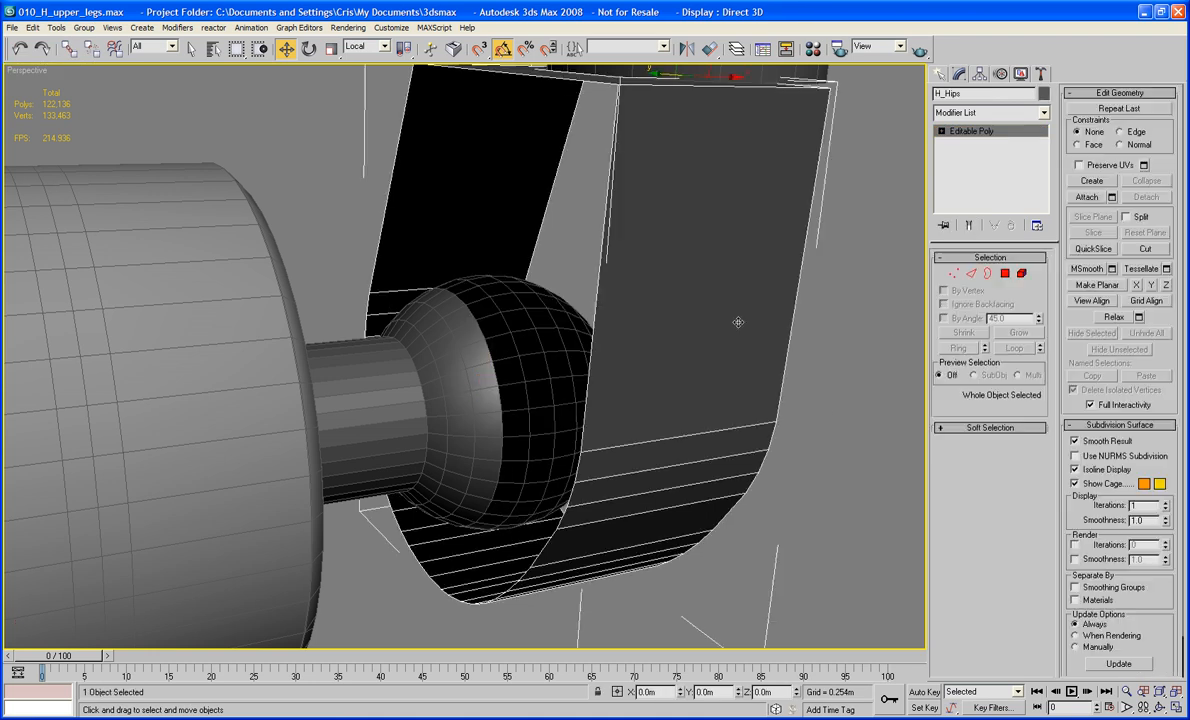
click(1088, 197)
click(550, 345)
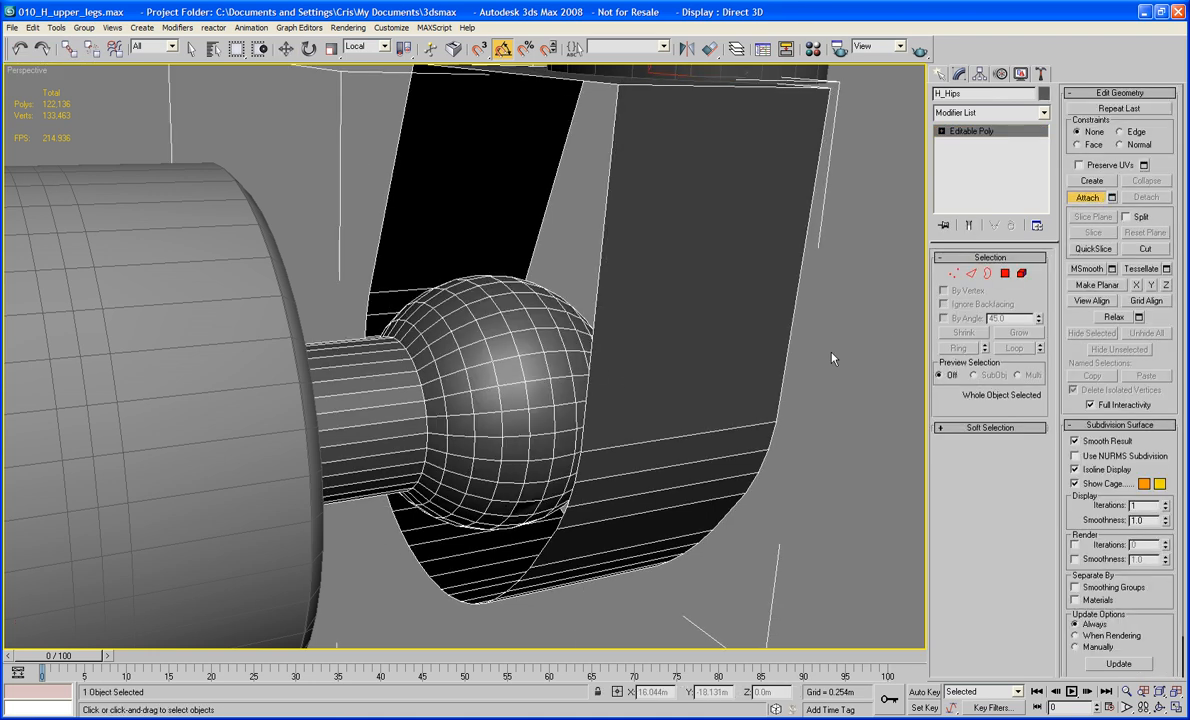
key(ctrl+z)
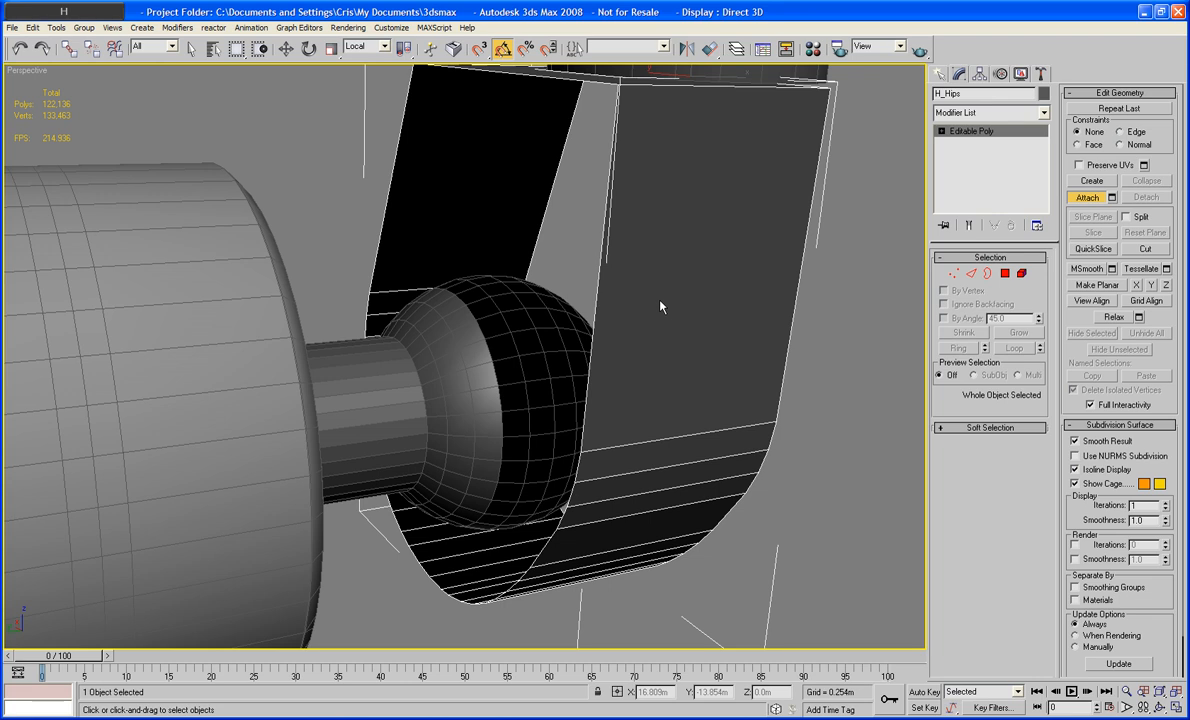
key(h)
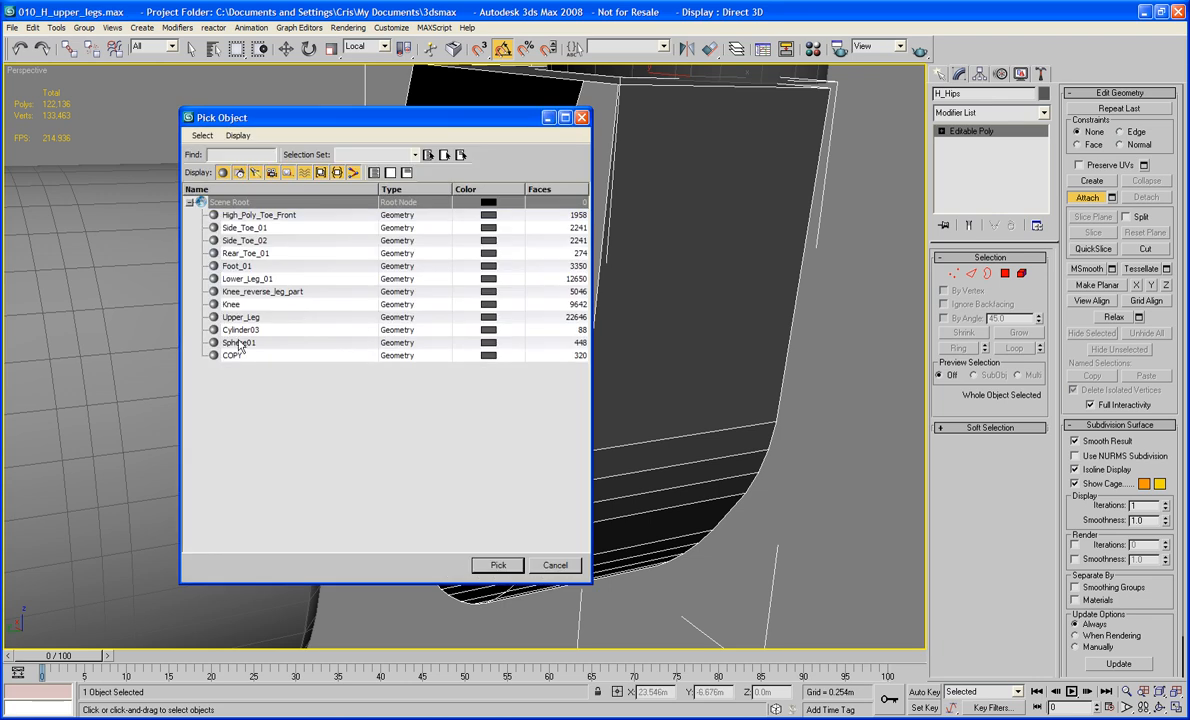
double_click(236, 356)
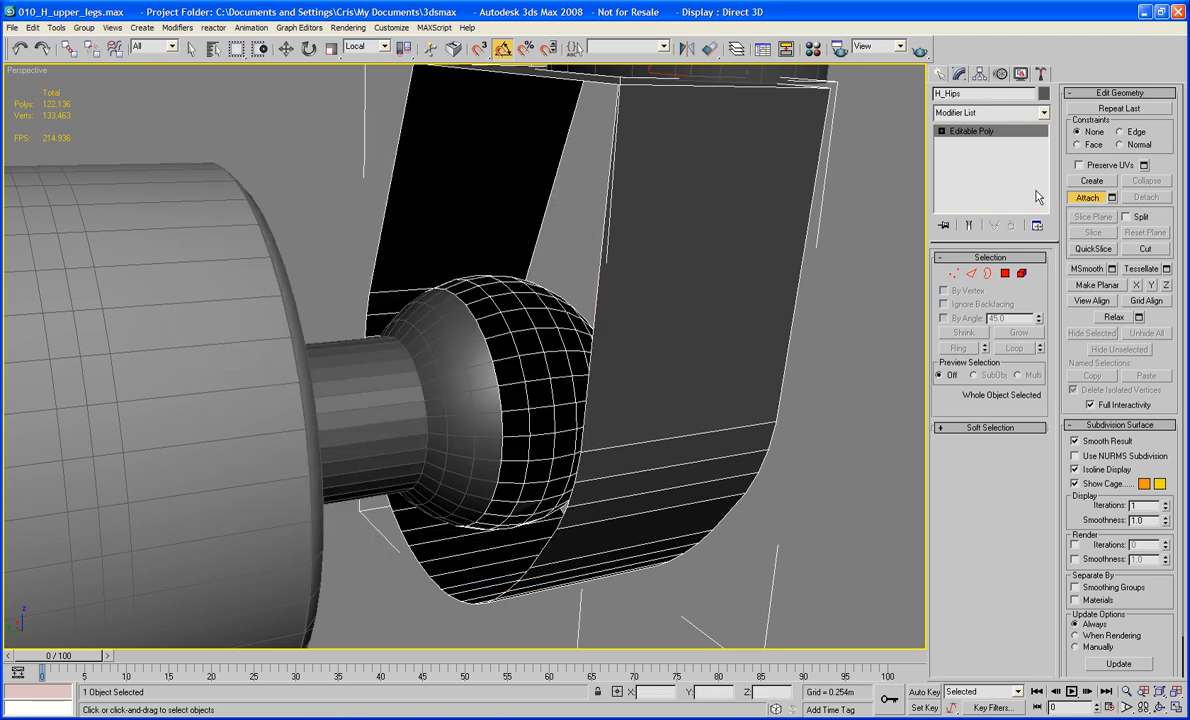
click(1081, 200)
Select the combined H_Hips object and isolate it from the rest of the model
middle_drag(868, 335, 795, 335)
click(869, 323)
scroll(805, 324, down, 5)
click(573, 377)
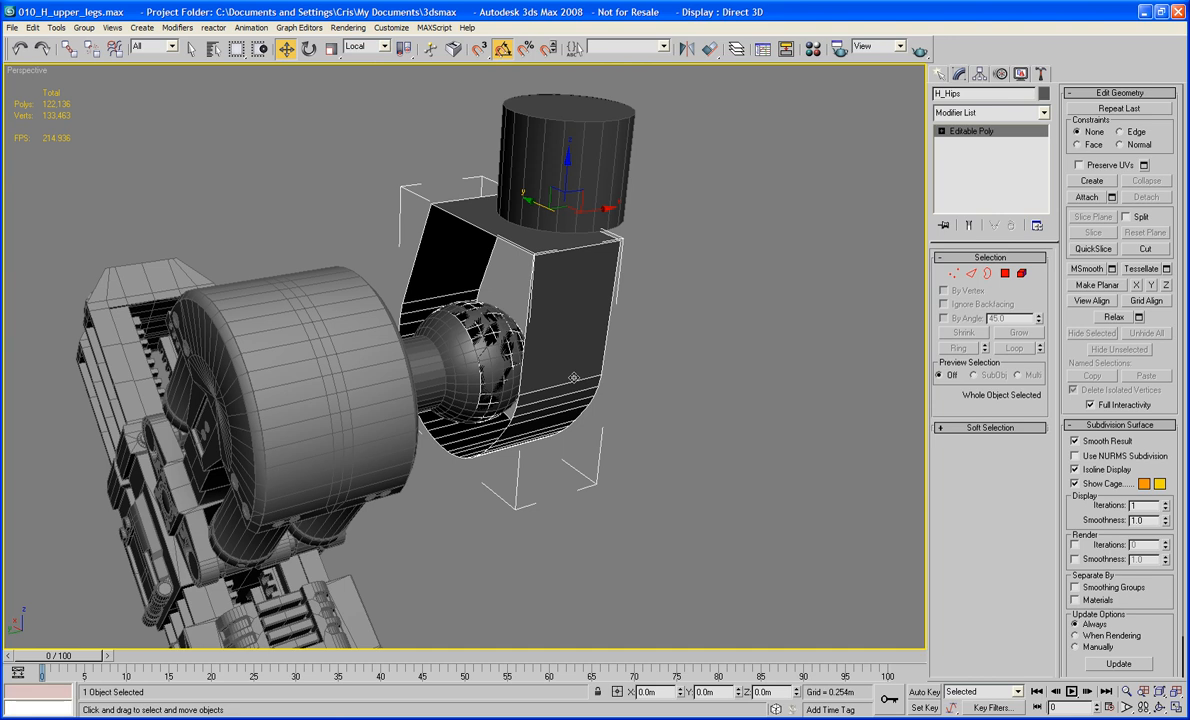
right_click(573, 377)
click(590, 264)
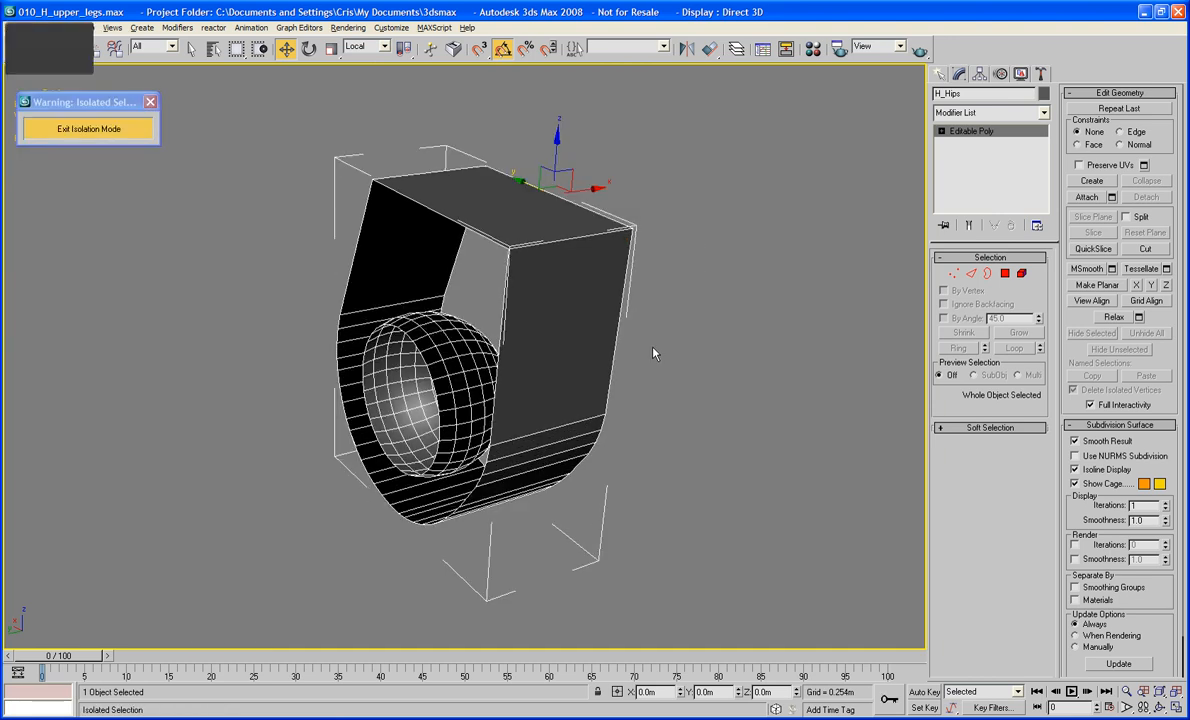
Bridge the uppermost short outline edge of the hip block's curved side to the adjacent open edge of the socket rim
alt+middle_drag(652, 353, 740, 360)
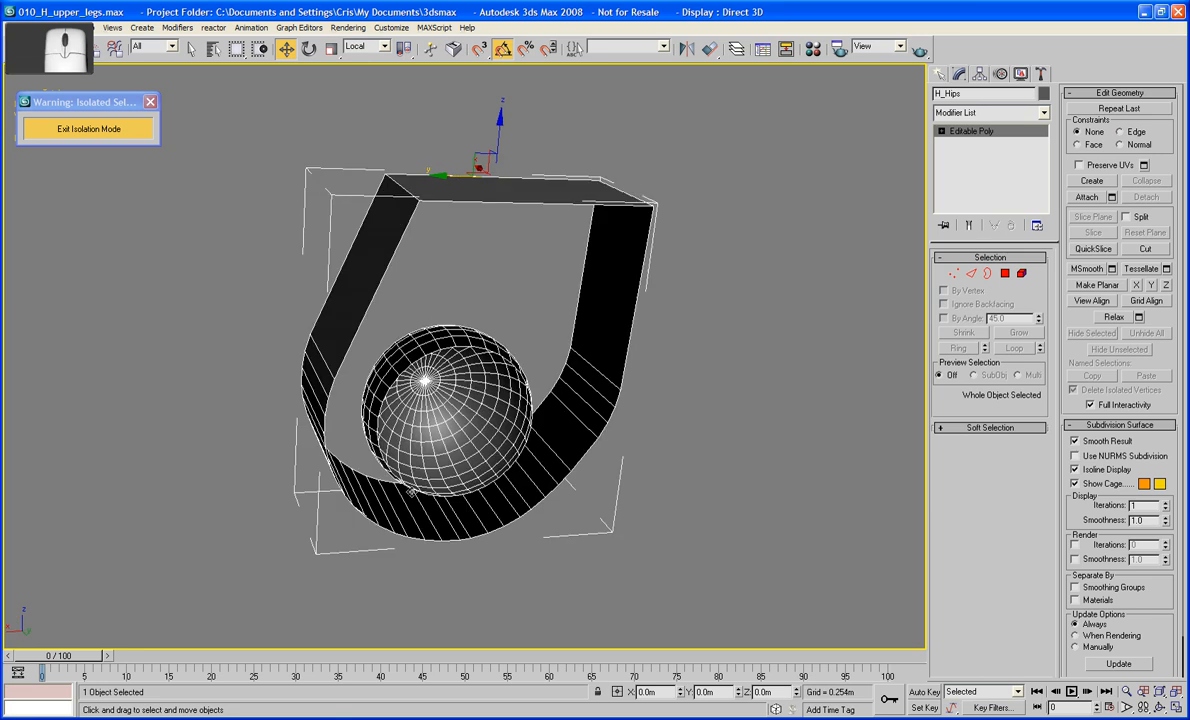
alt+middle_drag(411, 490, 452, 358)
scroll(362, 414, up, 3)
click(970, 274)
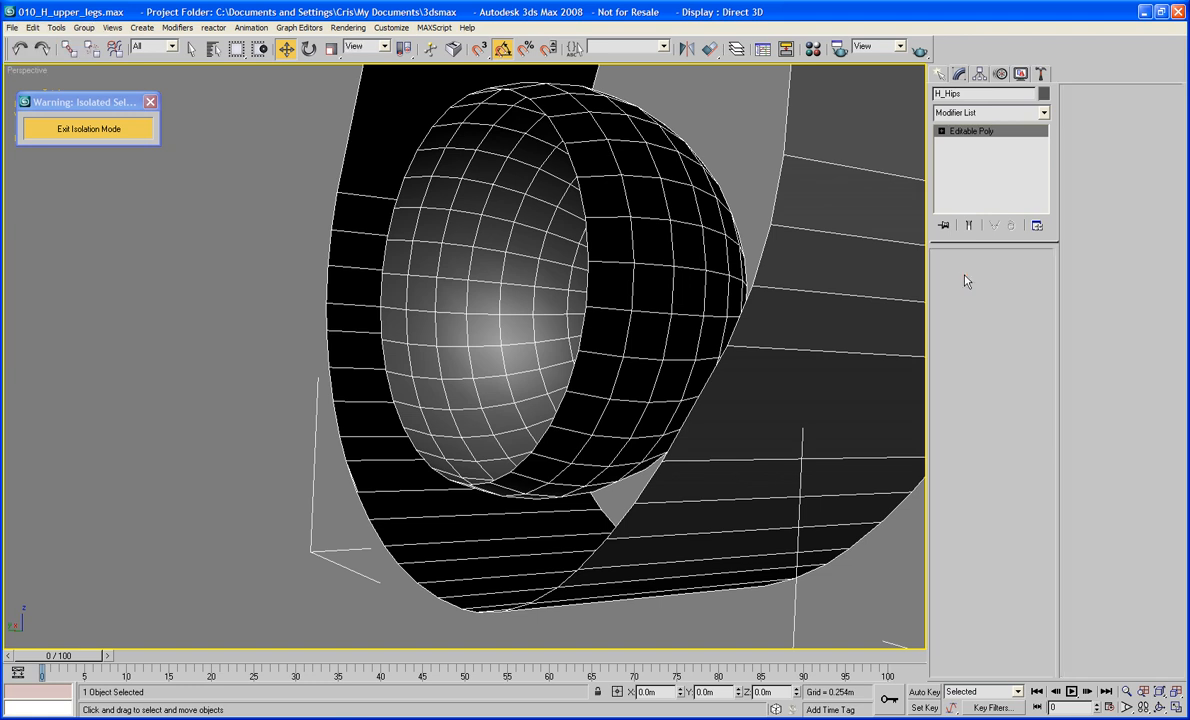
click(957, 525)
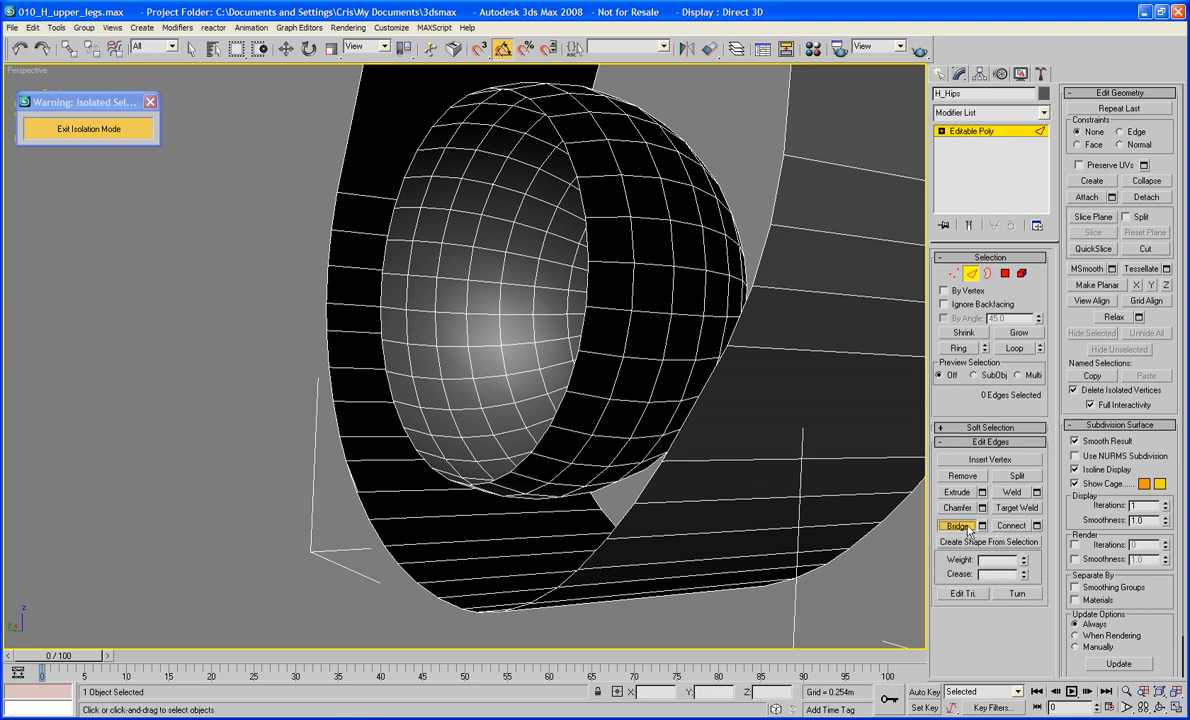
click(338, 213)
click(385, 237)
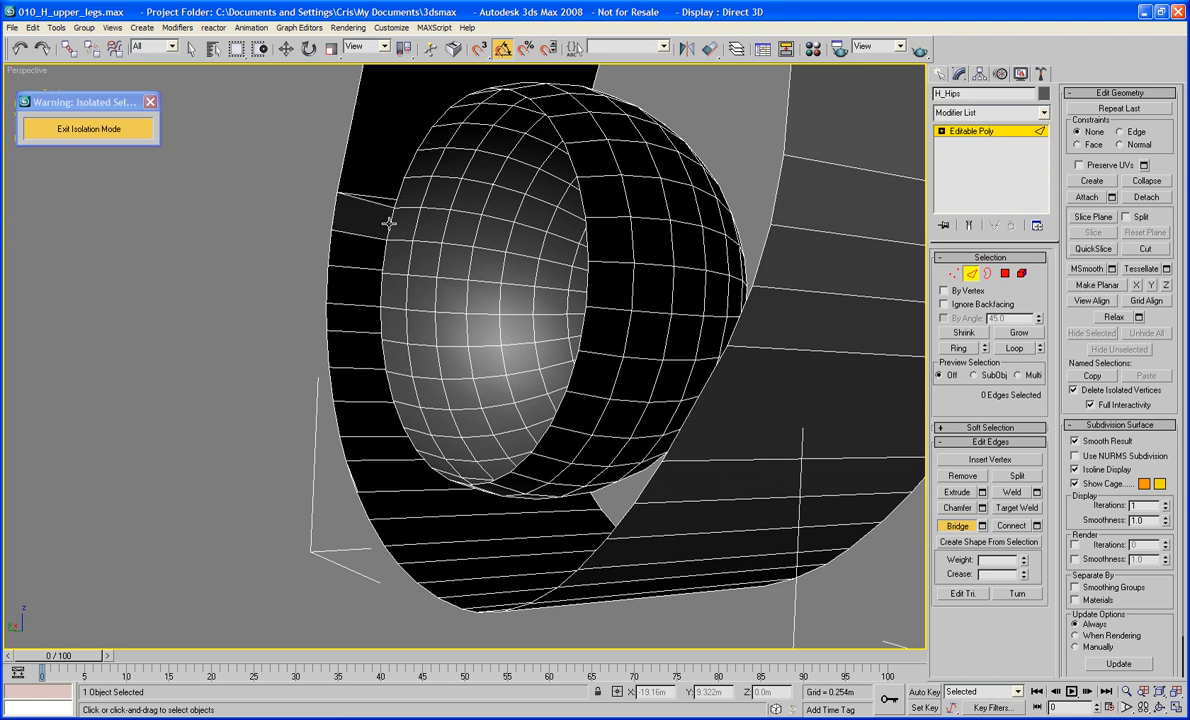
Bridge the next three outline edges down the hip block's curved side to their matching socket rim edges
click(384, 254)
click(327, 255)
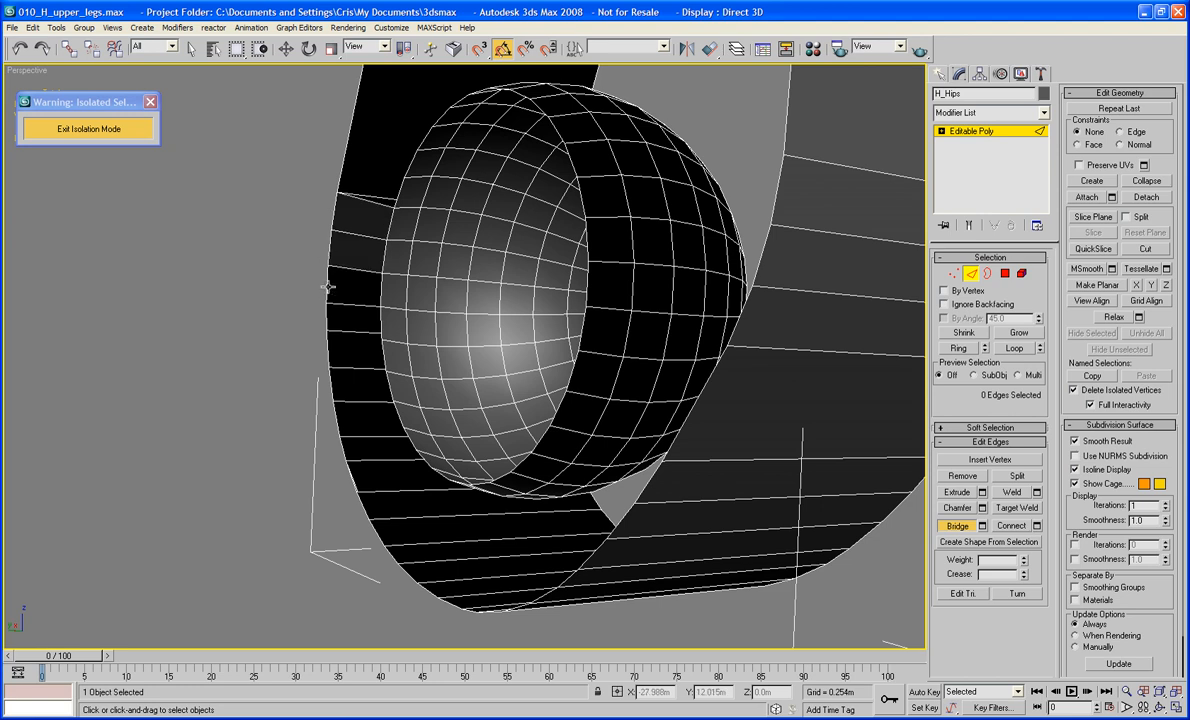
click(327, 285)
click(380, 290)
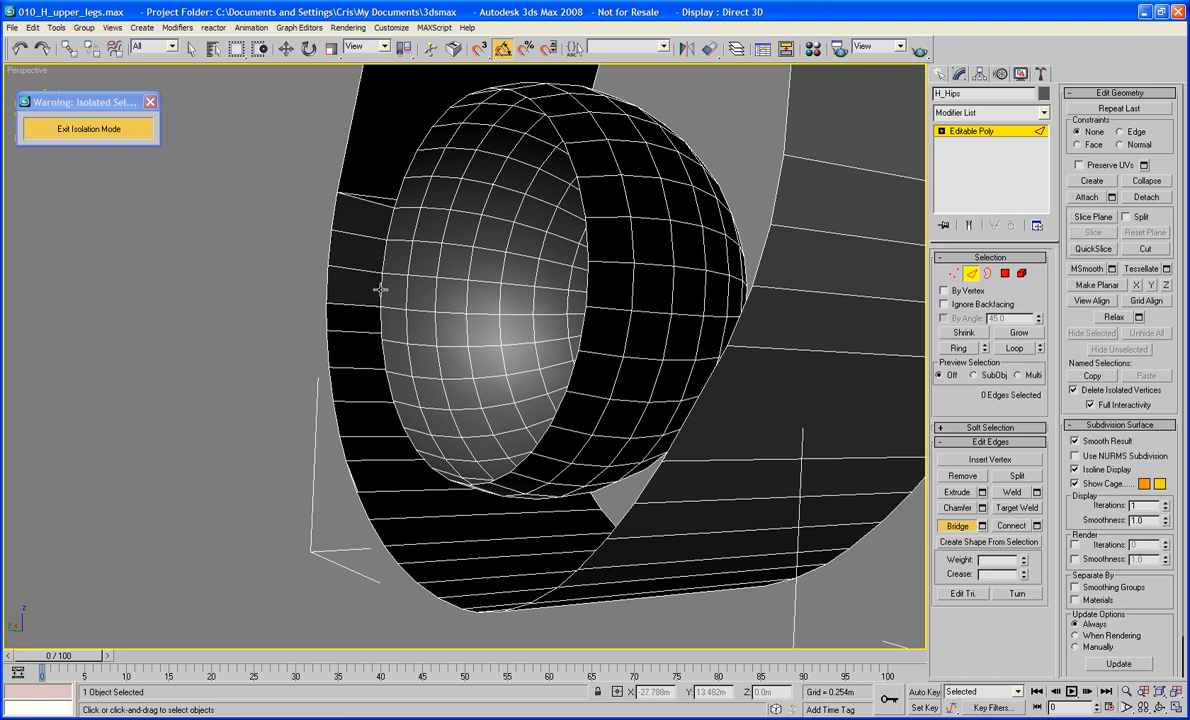
click(329, 324)
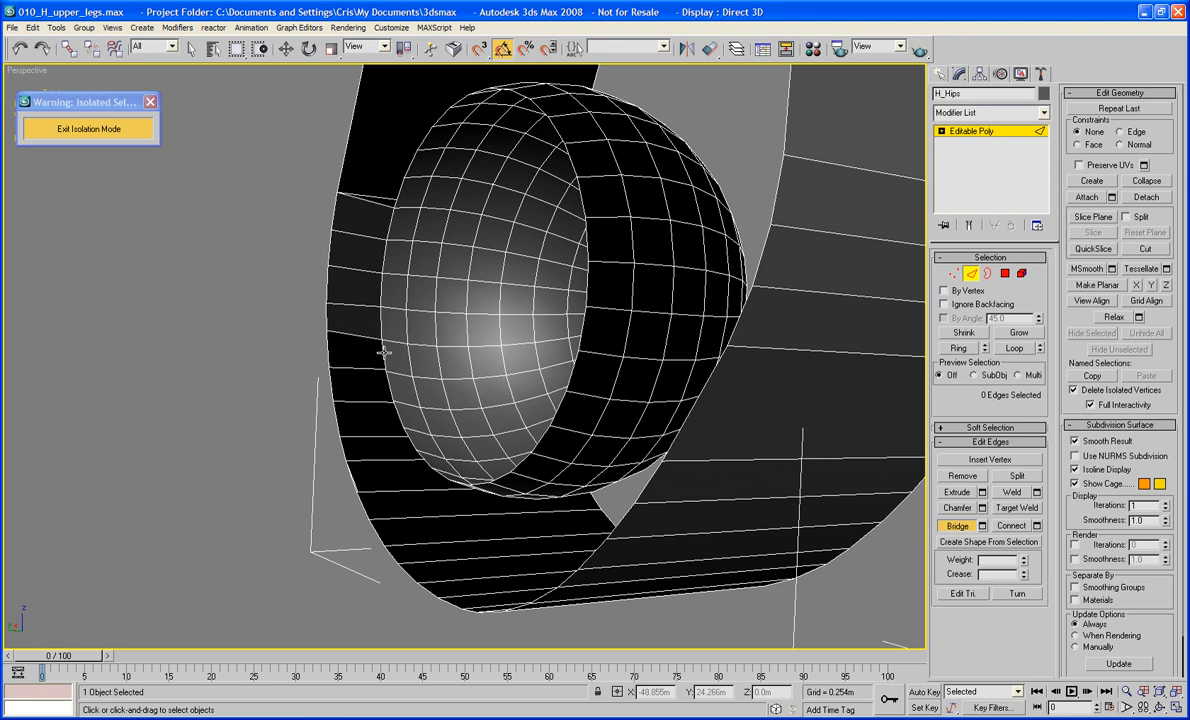
click(380, 372)
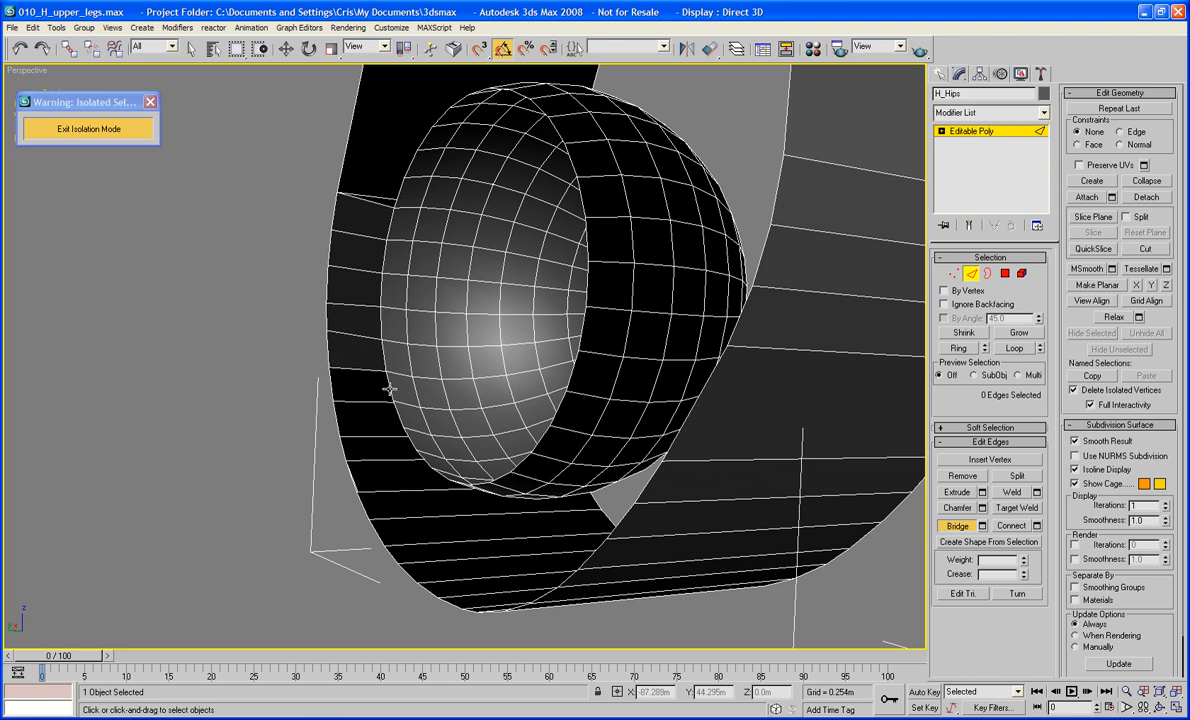
Continue bridging outline edges to socket rim edges around the lower corner of the curved side
alt+middle_drag(396, 430, 400, 374)
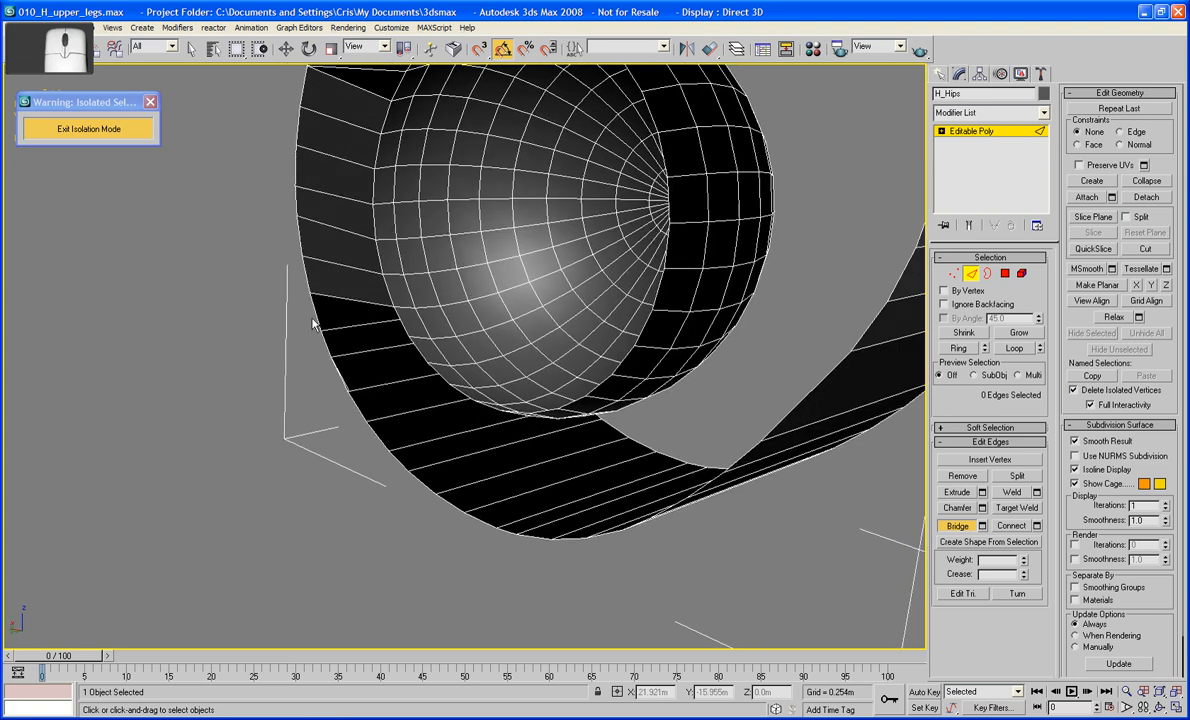
alt+middle_drag(315, 317, 318, 316)
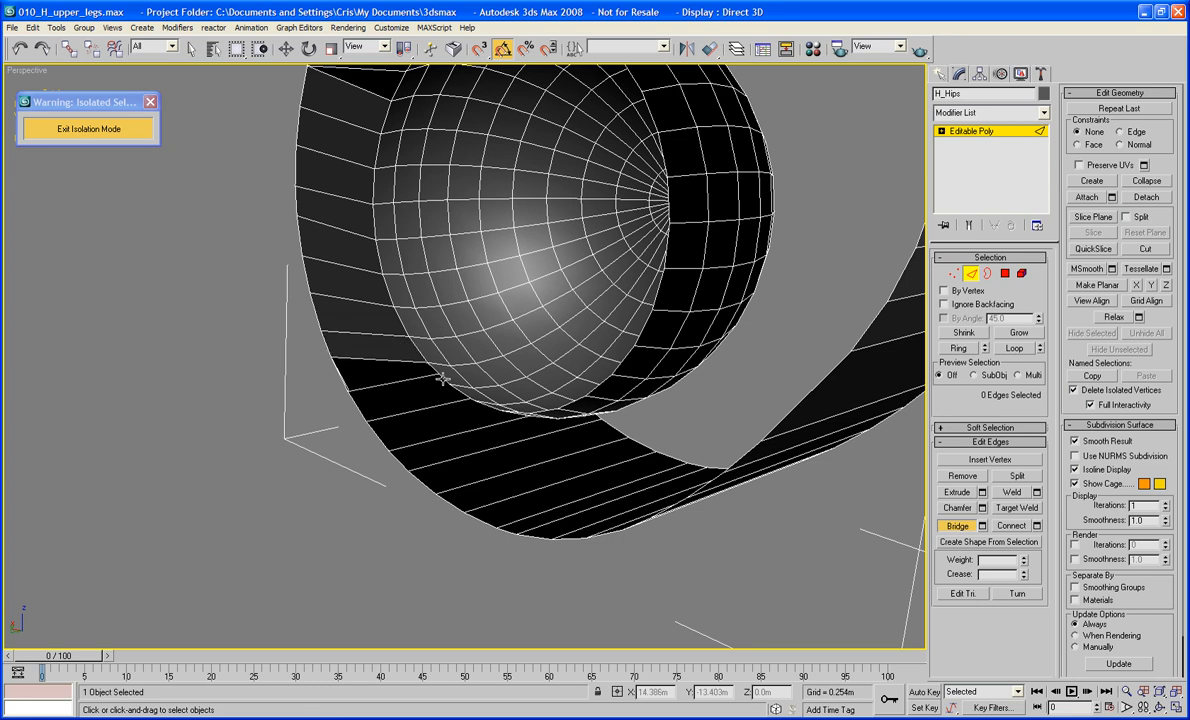
alt+middle_drag(414, 410, 483, 406)
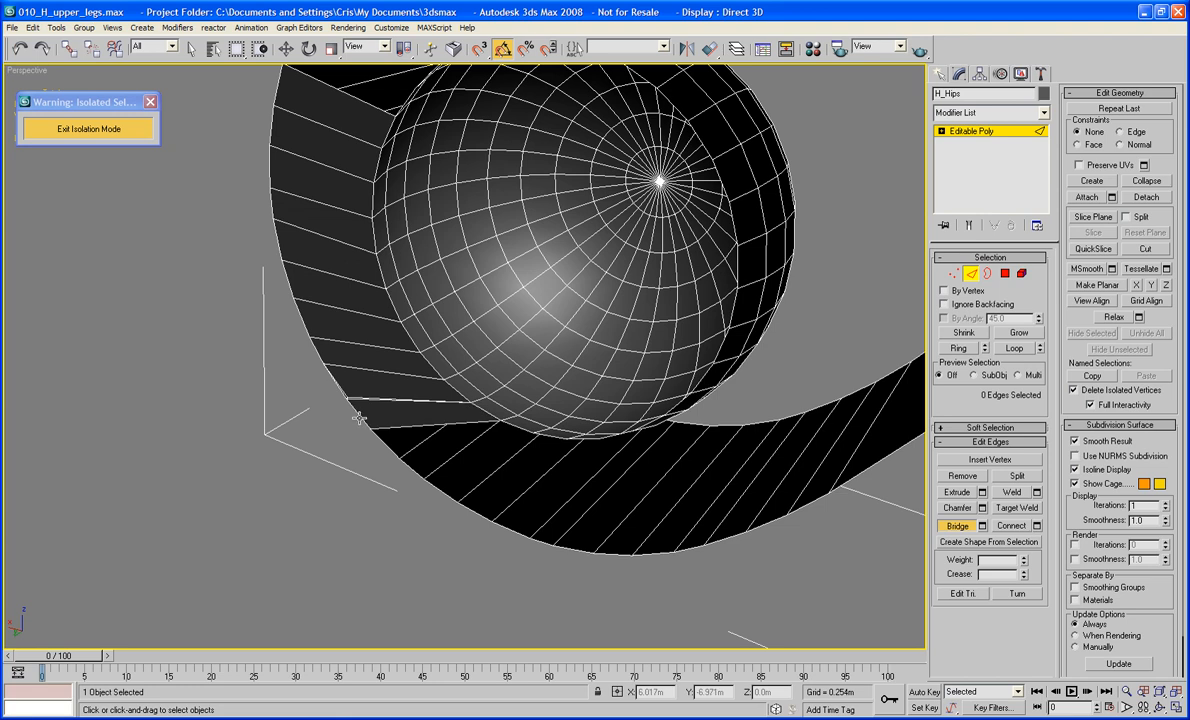
click(514, 432)
click(385, 445)
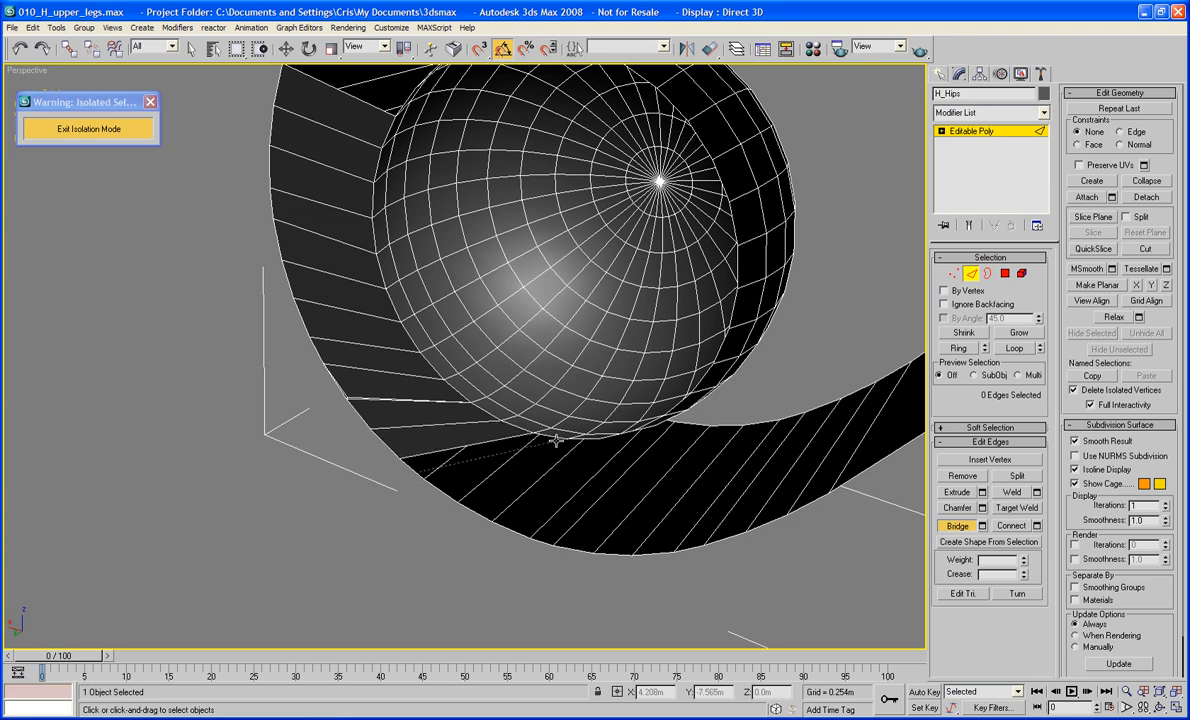
Bridge the outline edges along the hip block's underside to the socket's lower rim, up to the lowest part of the curve
alt+middle_drag(556, 440, 471, 341)
click(467, 323)
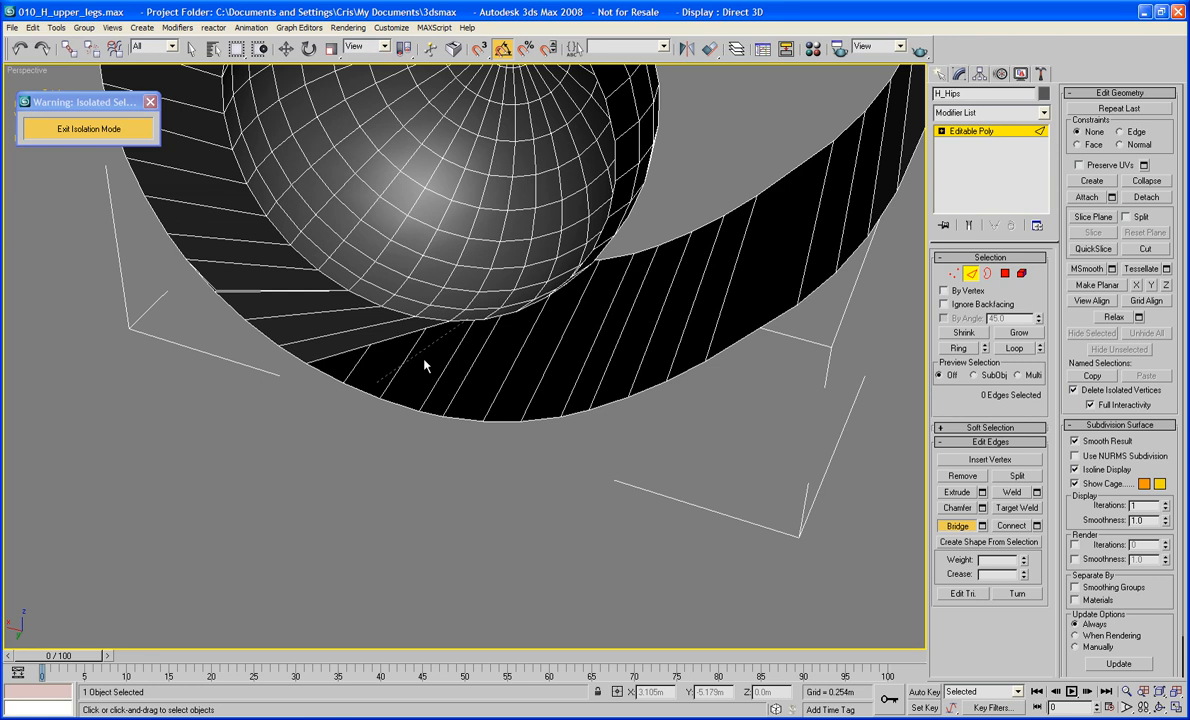
alt+middle_drag(342, 384, 364, 398)
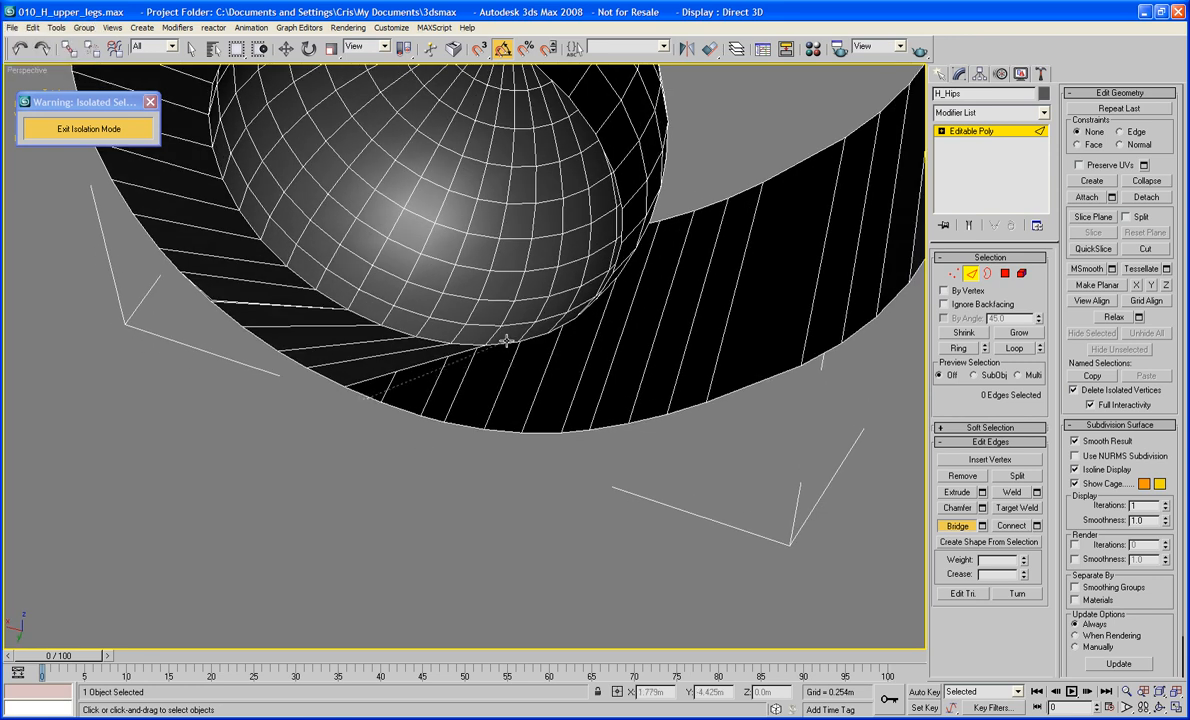
click(507, 341)
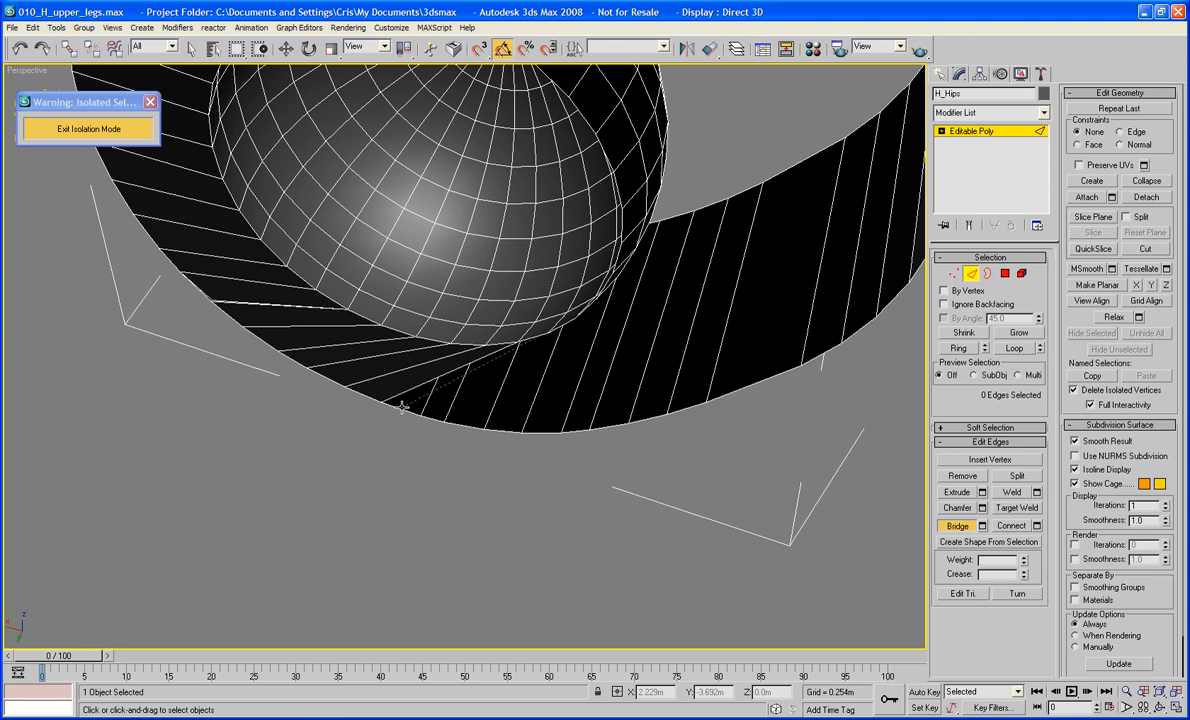
mouse_move(402, 406)
alt+middle_down()
mouse_move(393, 417)
mouse_move(411, 418)
alt+middle_up()
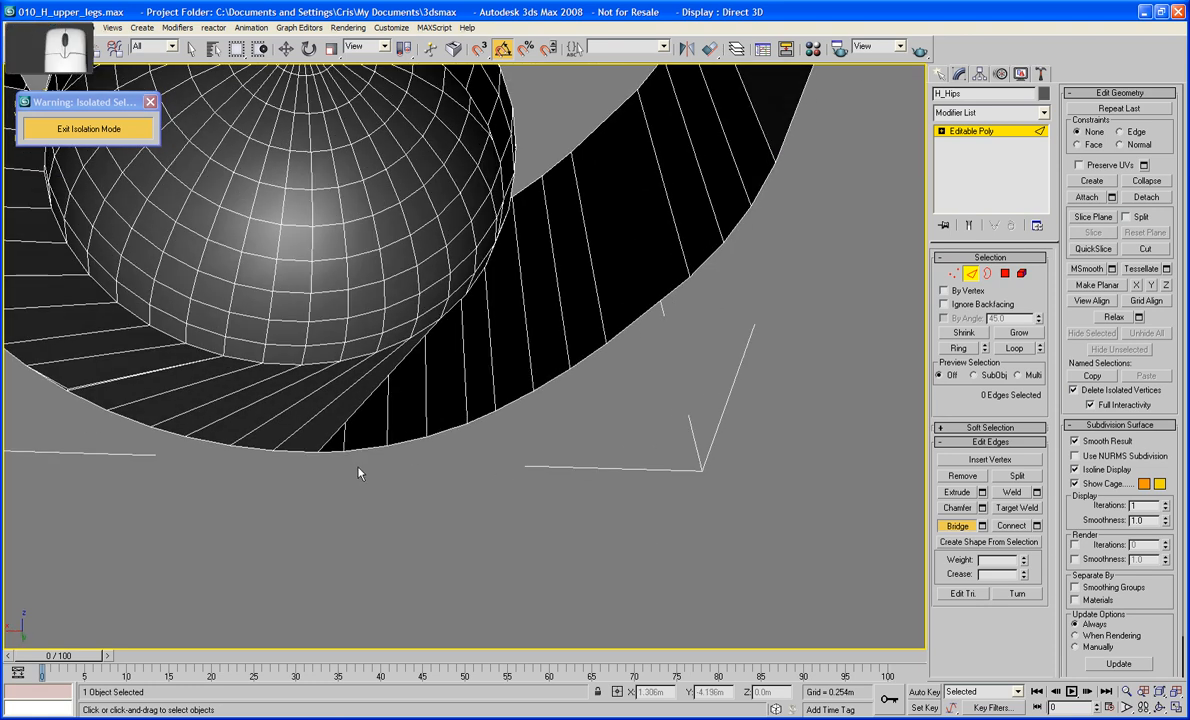
click(450, 309)
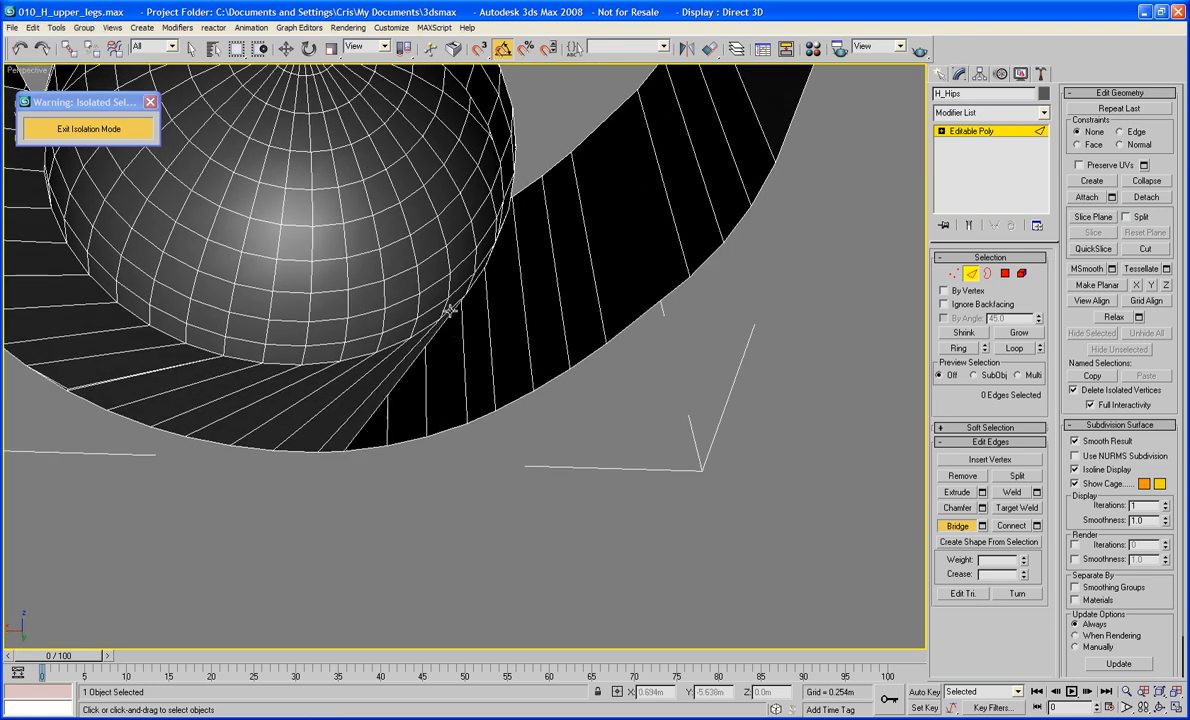
Cap the remaining open border between the hip block's outline and the socket rim
alt+middle_drag(454, 430, 420, 571)
scroll(378, 427, down, 5)
scroll(335, 455, up, 4)
alt+middle_drag(385, 494, 368, 408)
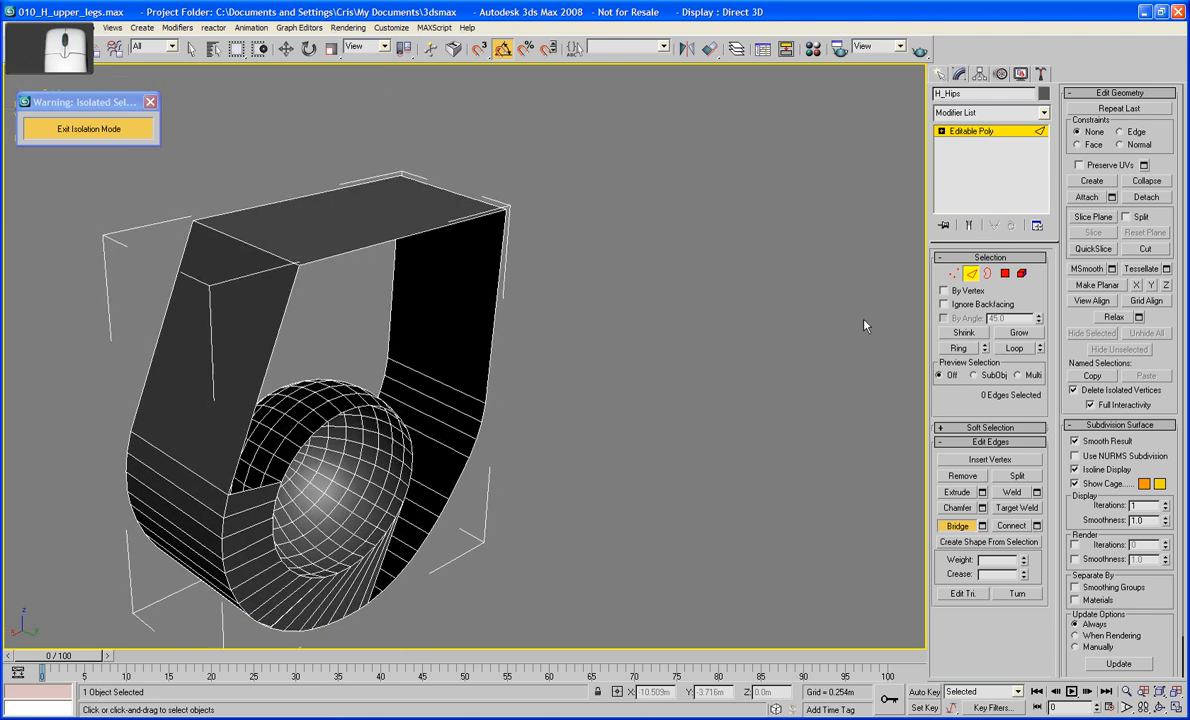
key(3)
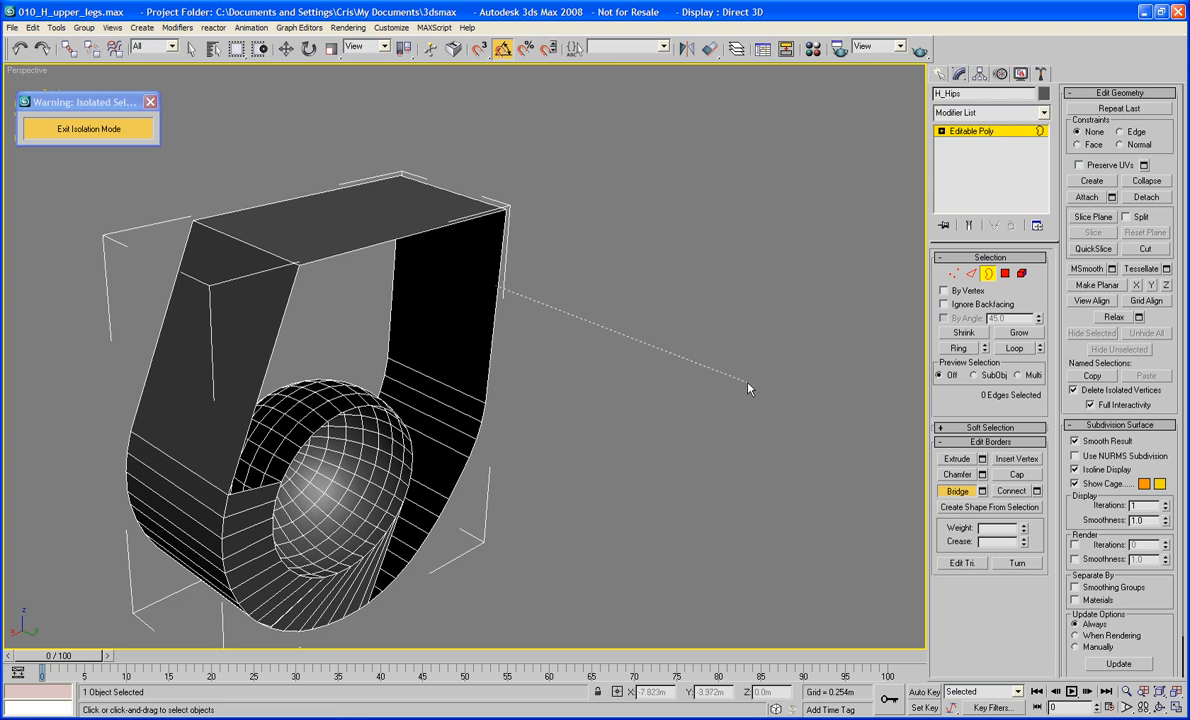
key(w)
click(497, 282)
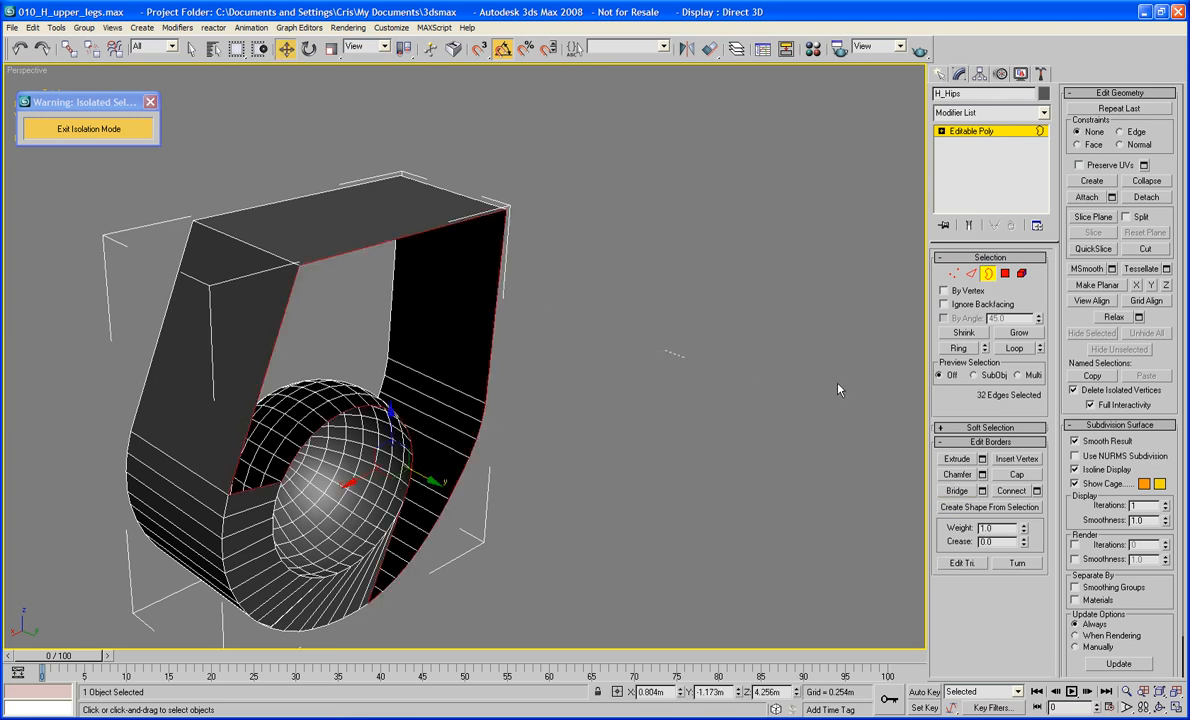
click(1010, 478)
click(735, 400)
alt+middle_drag(735, 400, 462, 446)
scroll(479, 443, up, 2)
click(971, 274)
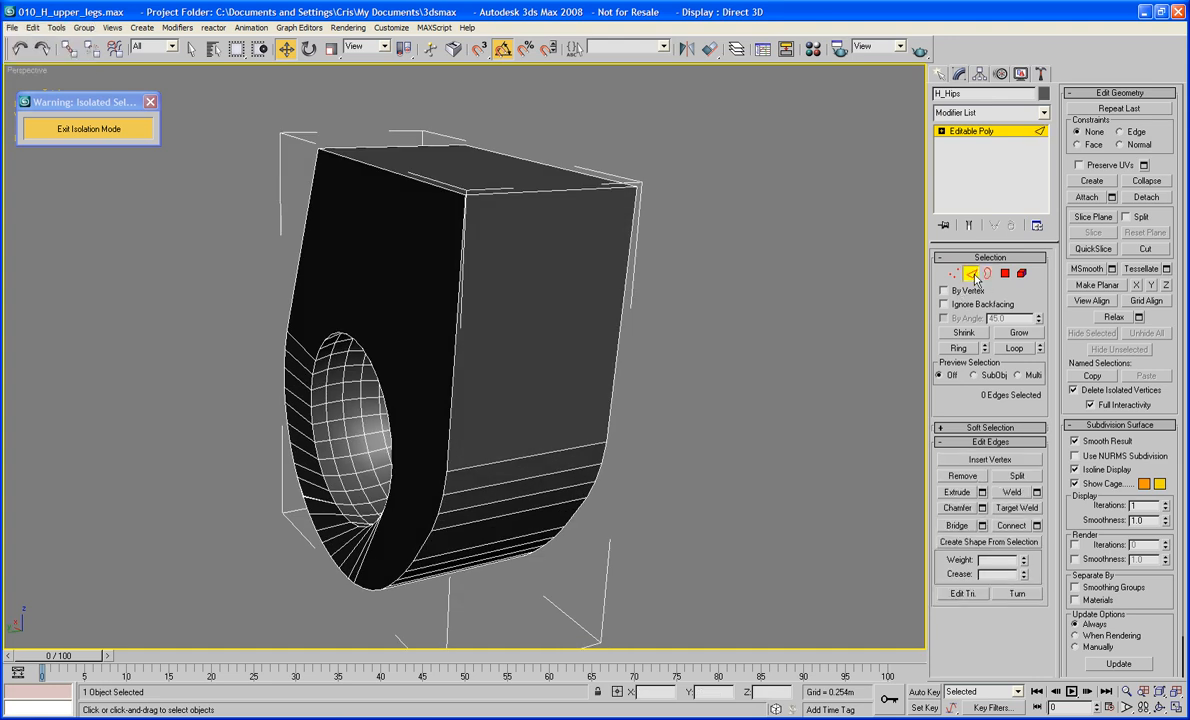
click(987, 274)
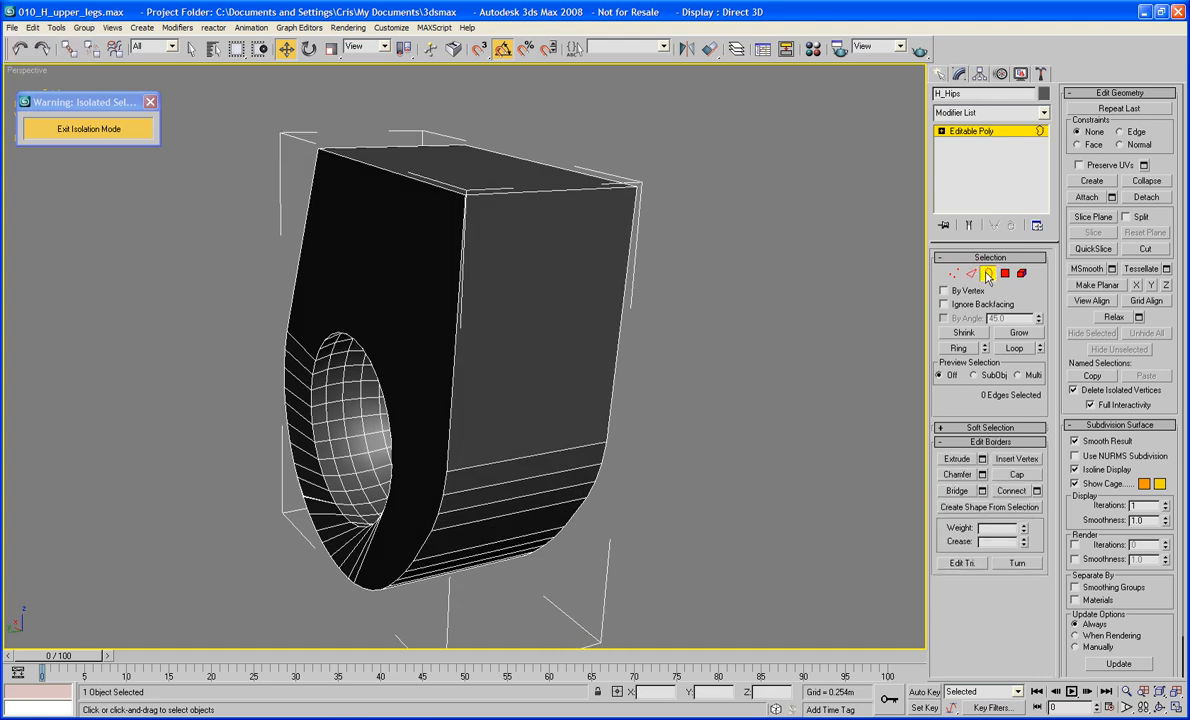
key(ctrl+z)
mouse_move(854, 283)
middle_down()
mouse_move(808, 293)
mouse_move(846, 300)
middle_up()
middle_drag(489, 380, 710, 306)
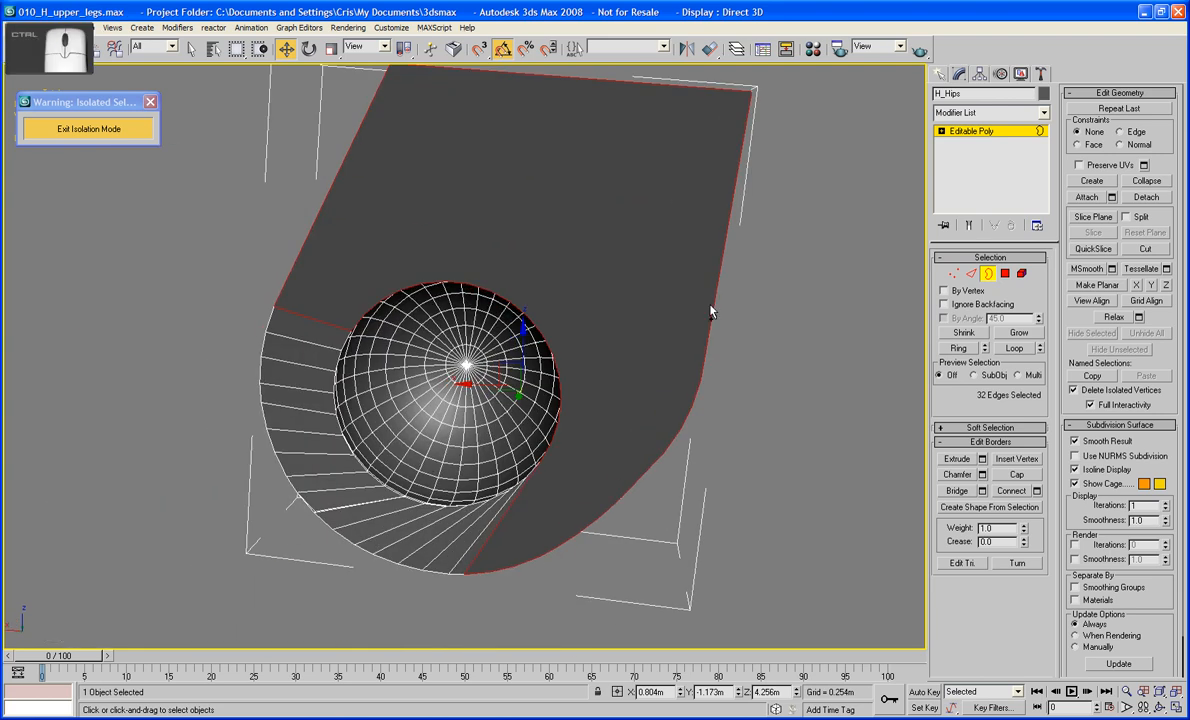
ctrl+click(970, 275)
ctrl+click(311, 318)
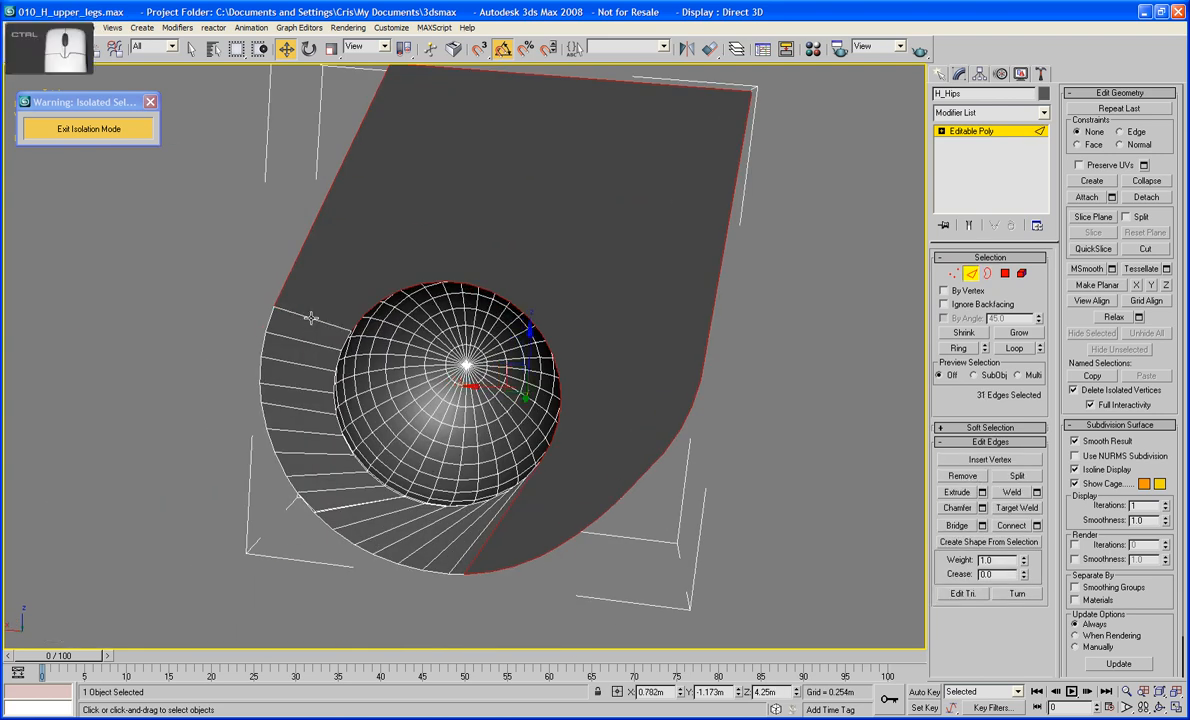
alt+middle_drag(449, 478, 570, 516)
click(295, 331)
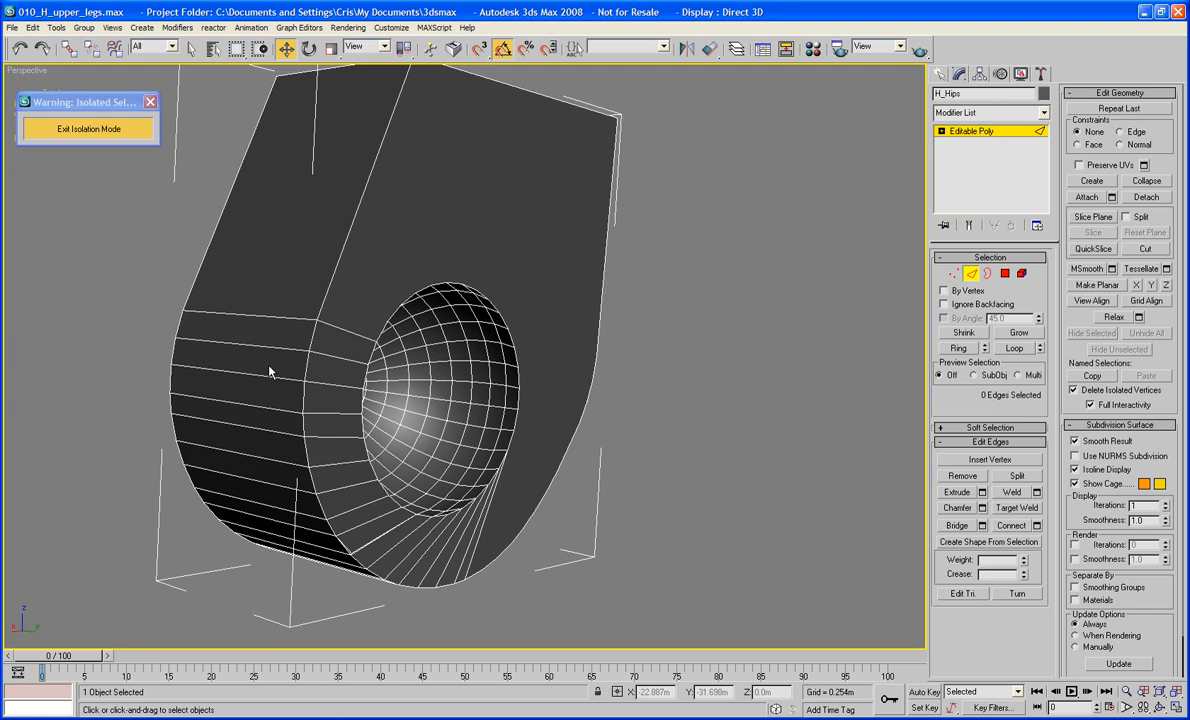
Select the outline edge loop on the curved side of the socket face and add an edge at the bottom of the curve
click(312, 338)
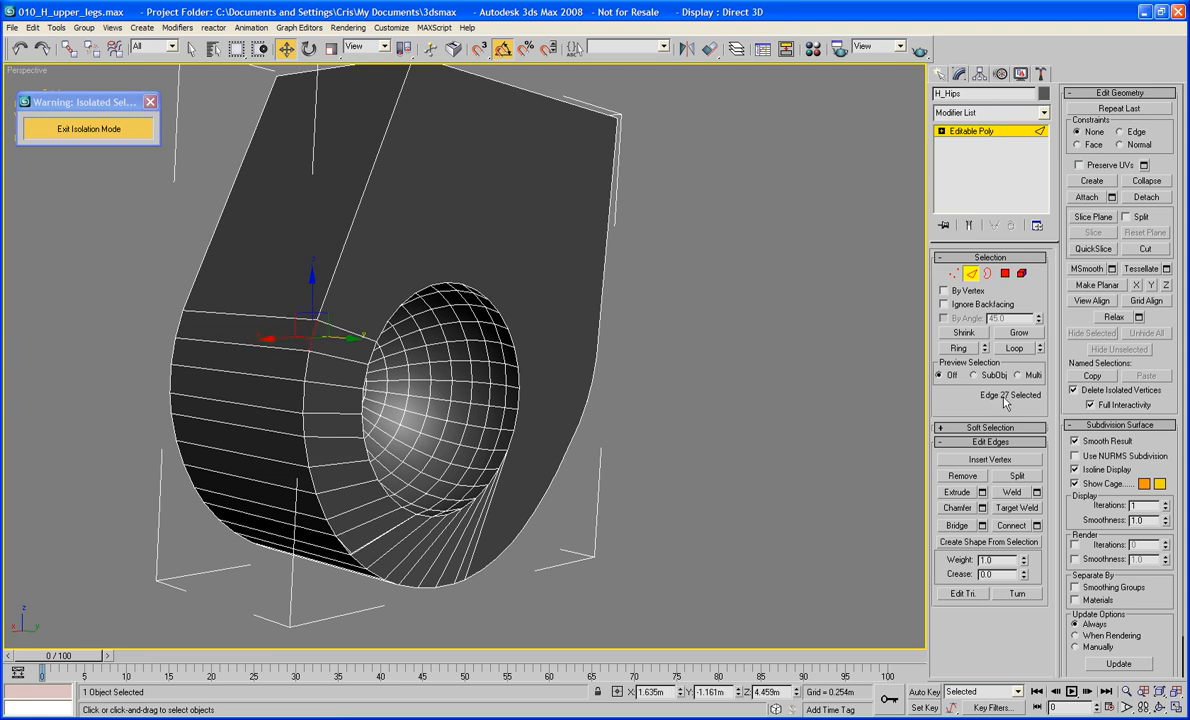
click(1014, 348)
alt+middle_drag(720, 450, 619, 473)
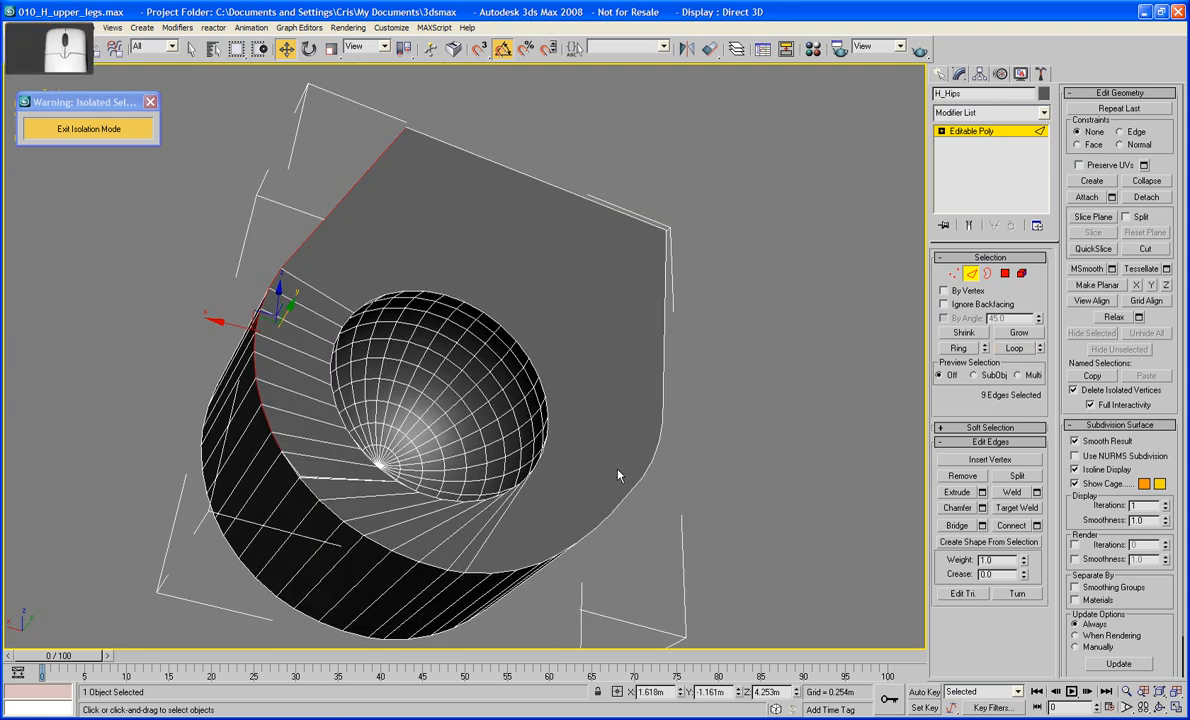
ctrl+click(503, 578)
Close the narrow gap in the bridged strip by target-welding the split vertices on the lower outline
alt+middle_drag(613, 586, 634, 528)
scroll(604, 505, up, 4)
middle_drag(446, 518, 627, 337)
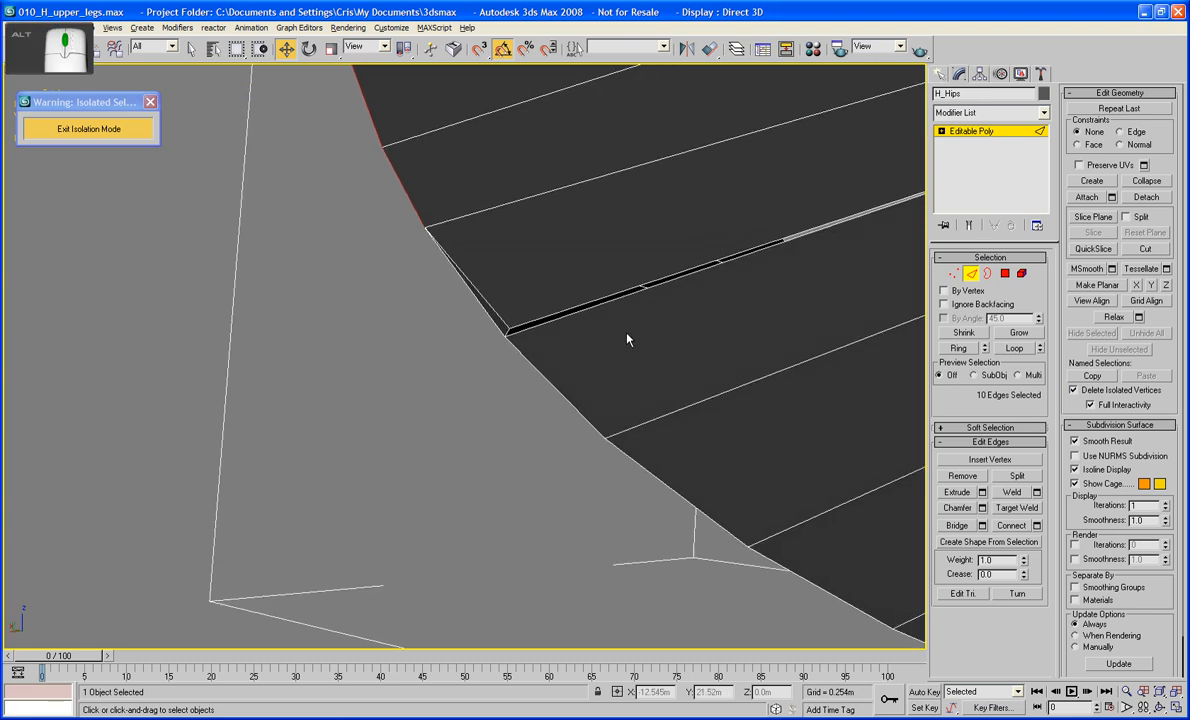
click(954, 273)
click(1016, 490)
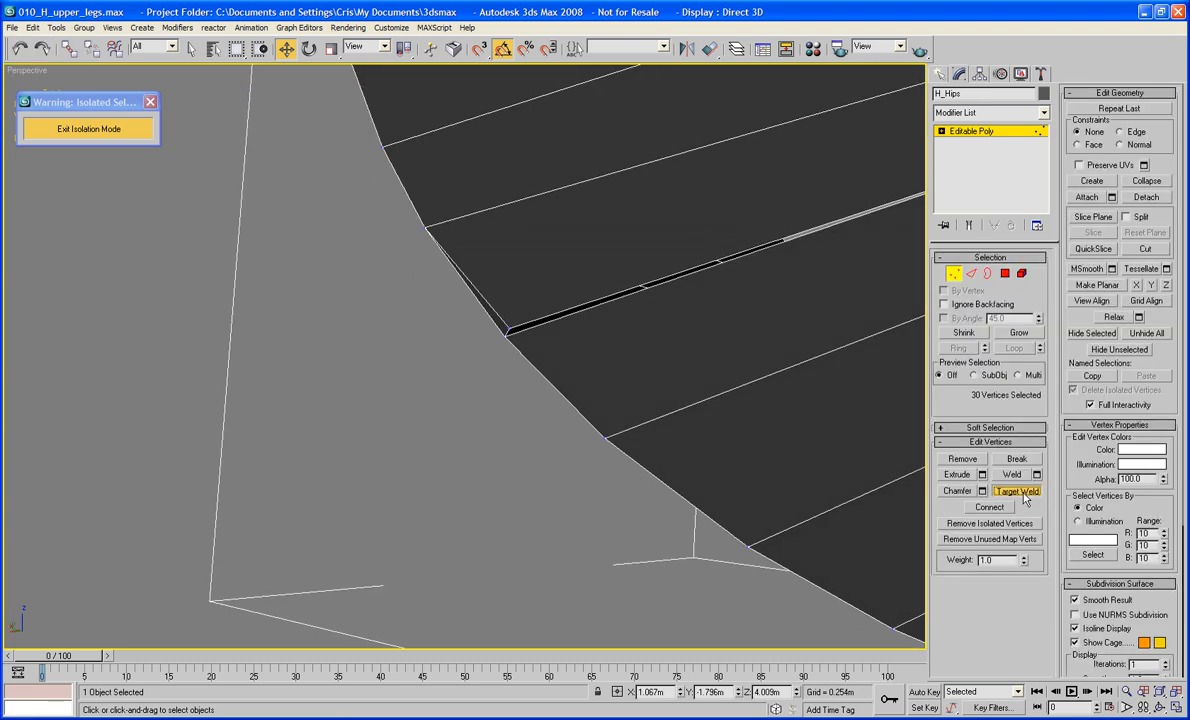
click(507, 327)
scroll(545, 457, down, 4)
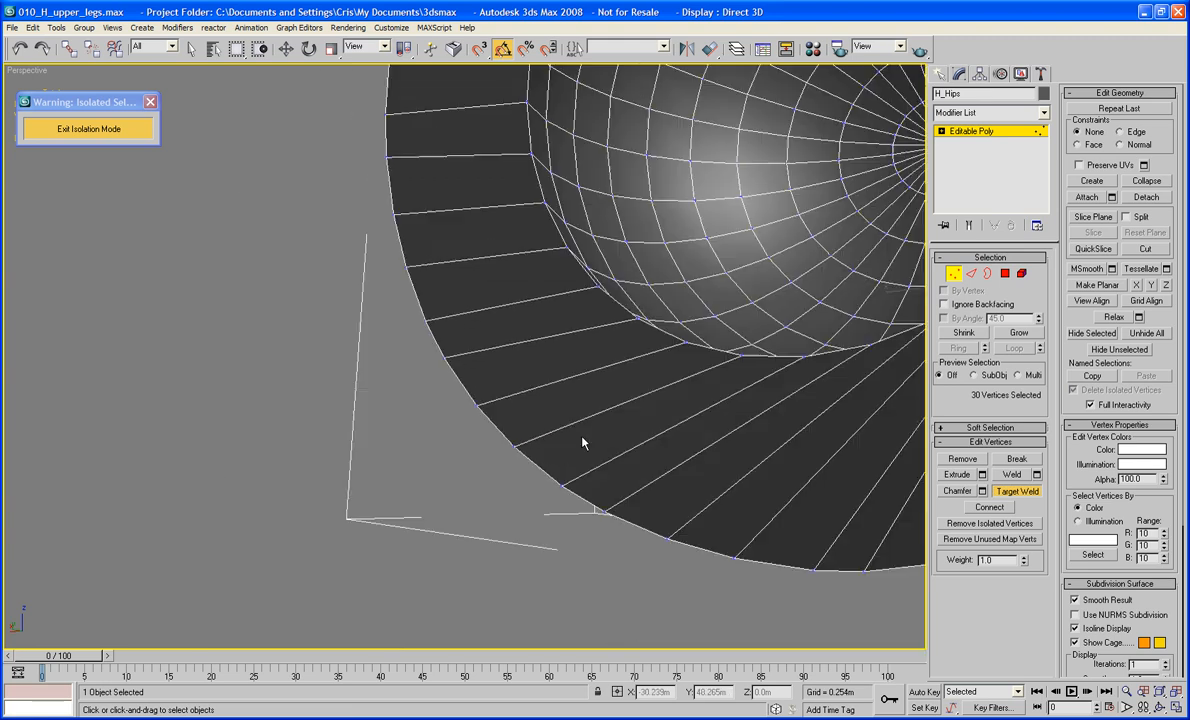
Select the full outline edge loop around the socket face, including the edges on its opposite curved side
click(972, 275)
click(1014, 348)
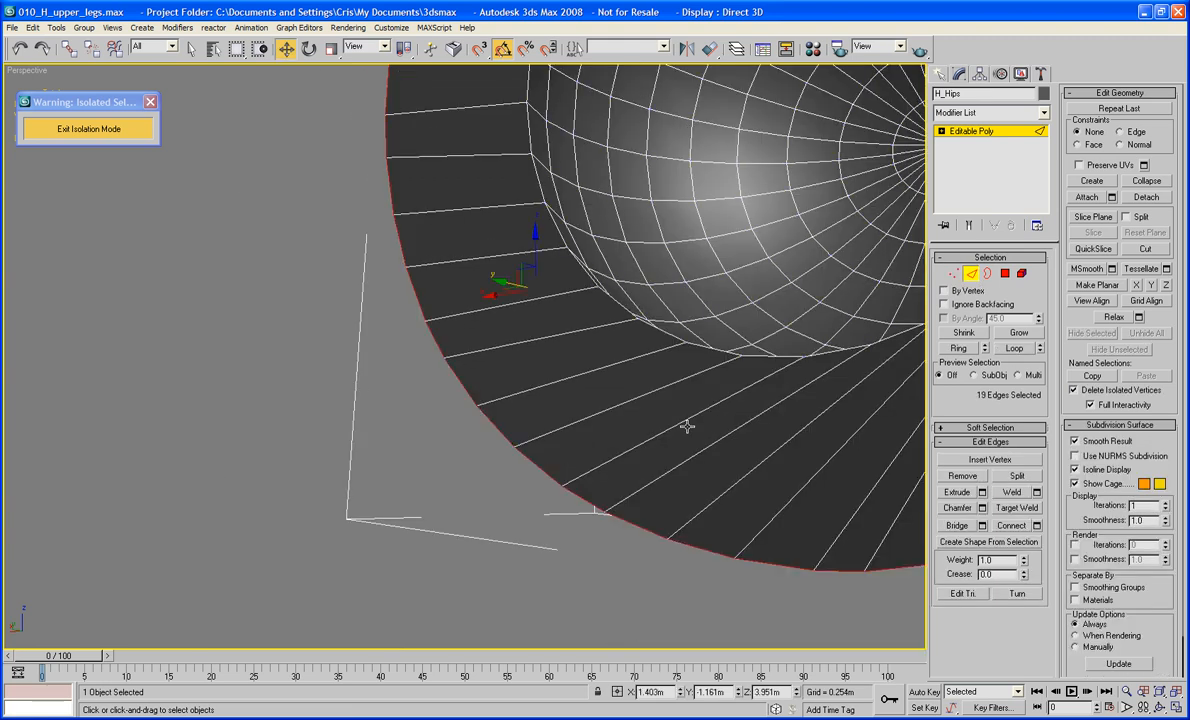
middle_drag(687, 427, 511, 415)
scroll(511, 415, down, 4)
middle_drag(589, 341, 614, 444)
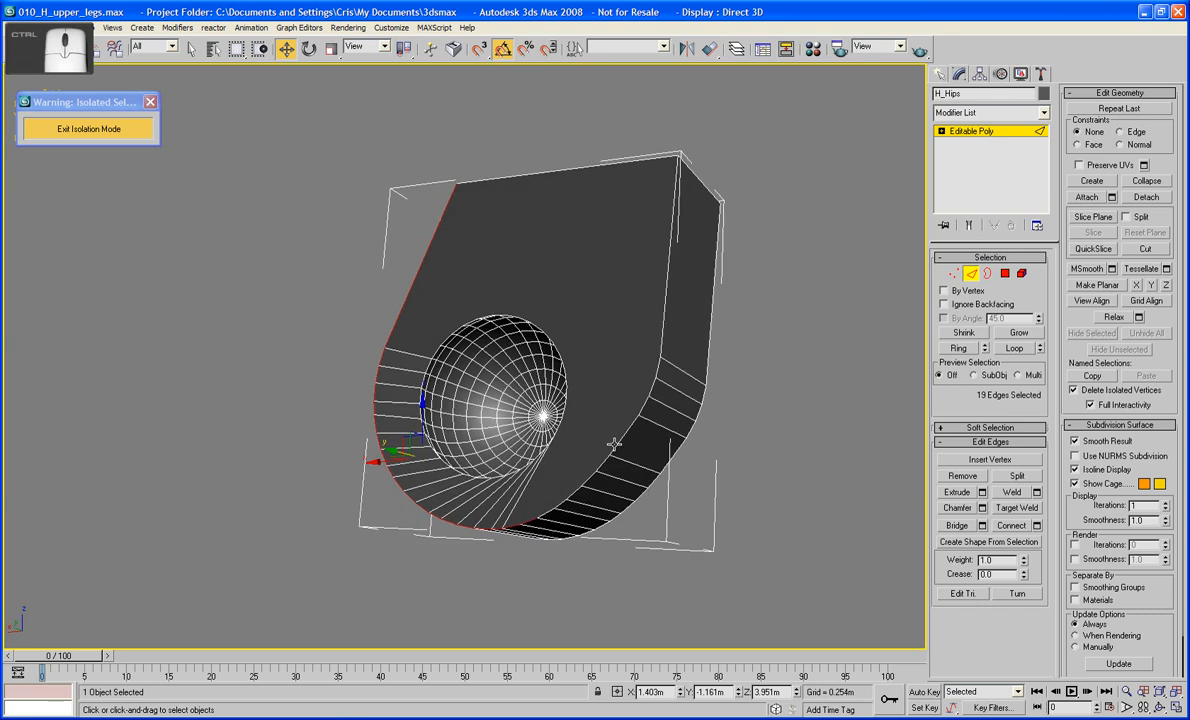
ctrl+click(624, 432)
click(1013, 350)
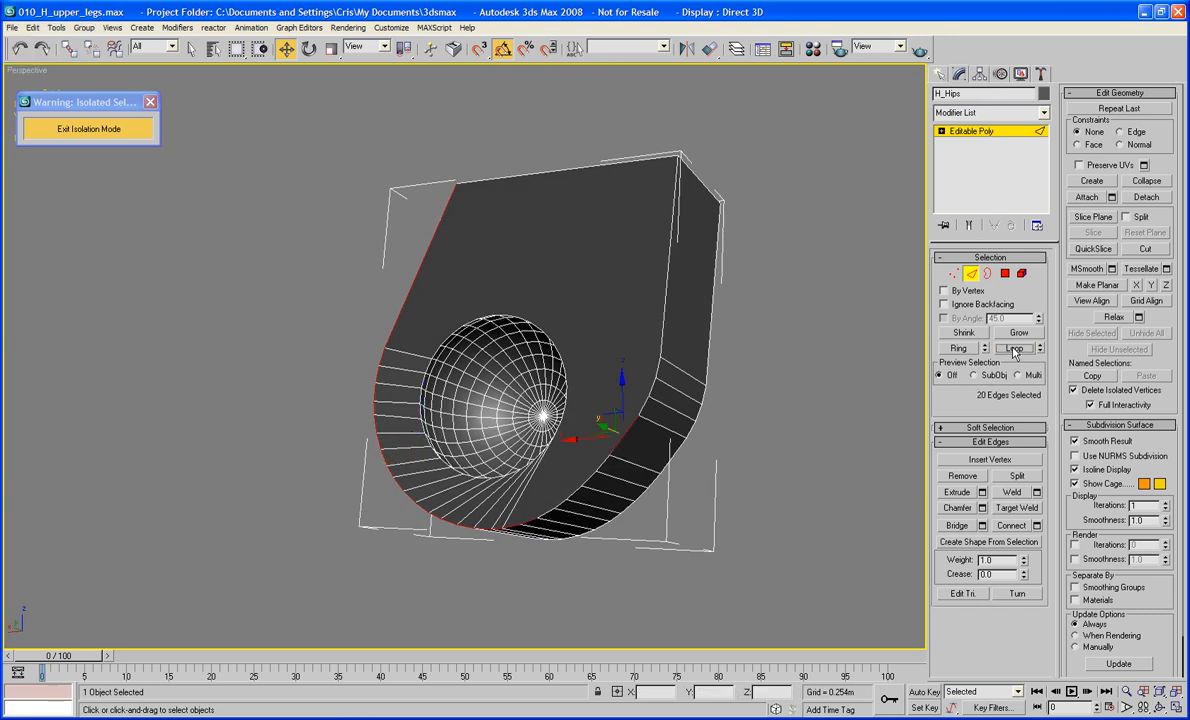
Add the outline edges along the lower curve of the hip's socket face to the edge selection
ctrl+click(575, 491)
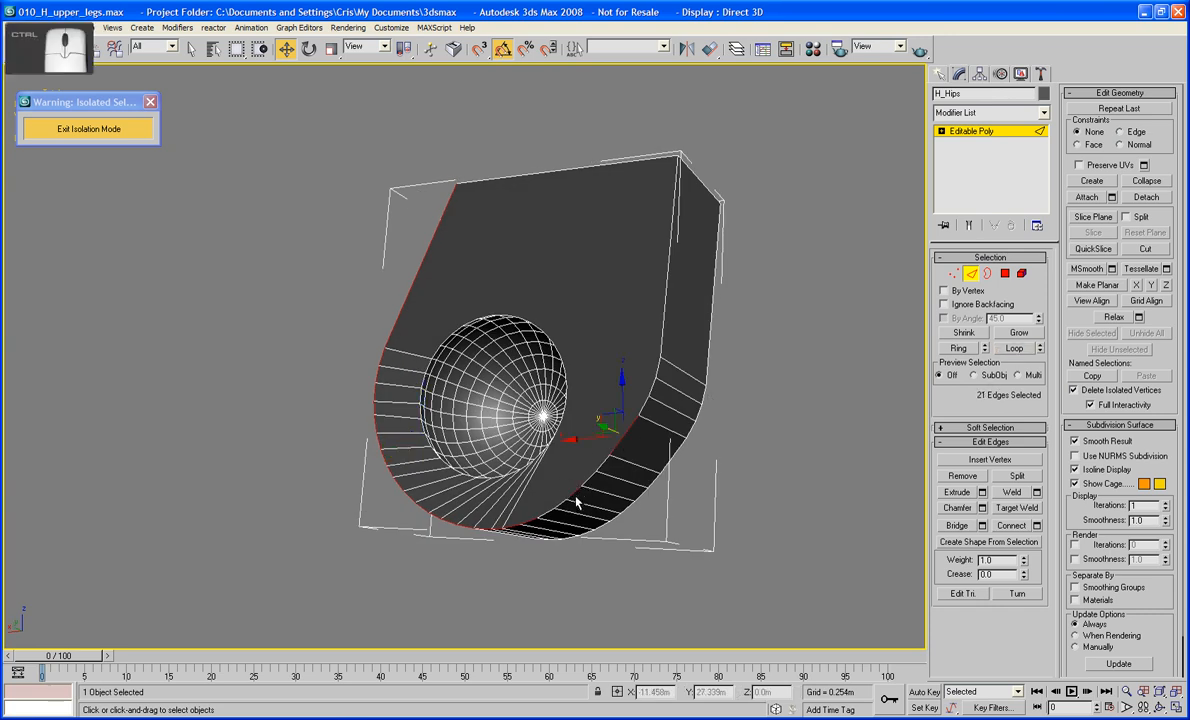
click(1016, 351)
middle_drag(675, 500, 704, 400)
scroll(704, 400, up, 5)
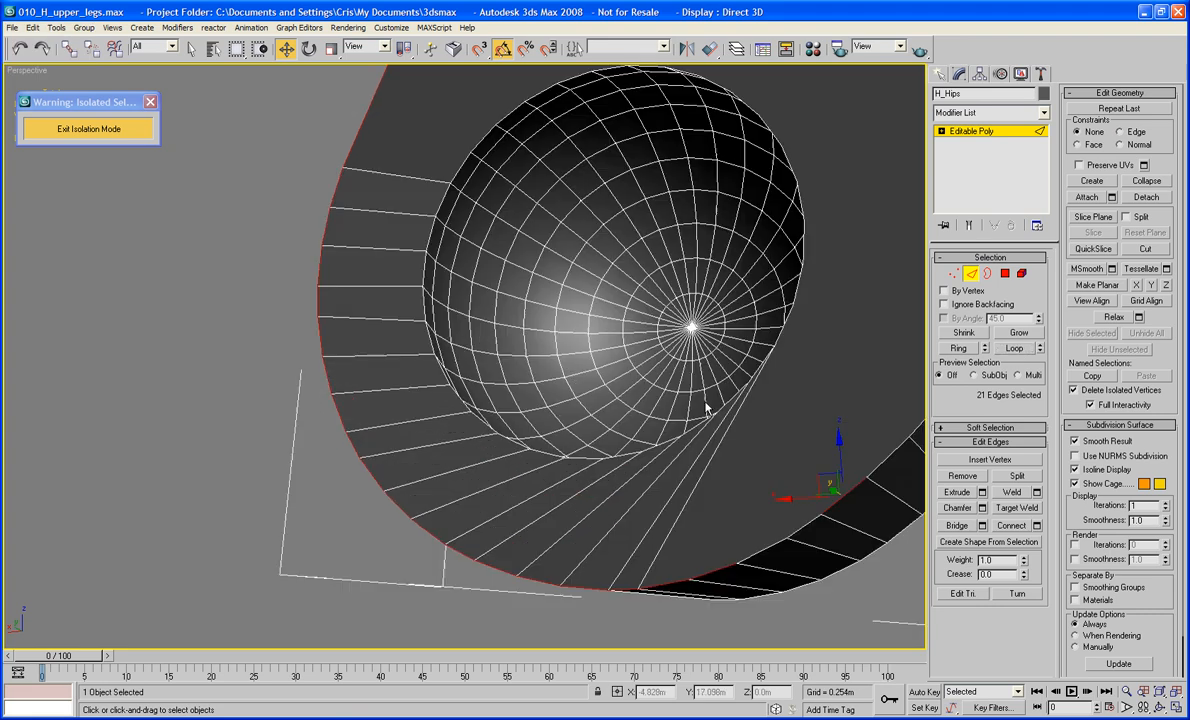
middle_drag(648, 471, 613, 321)
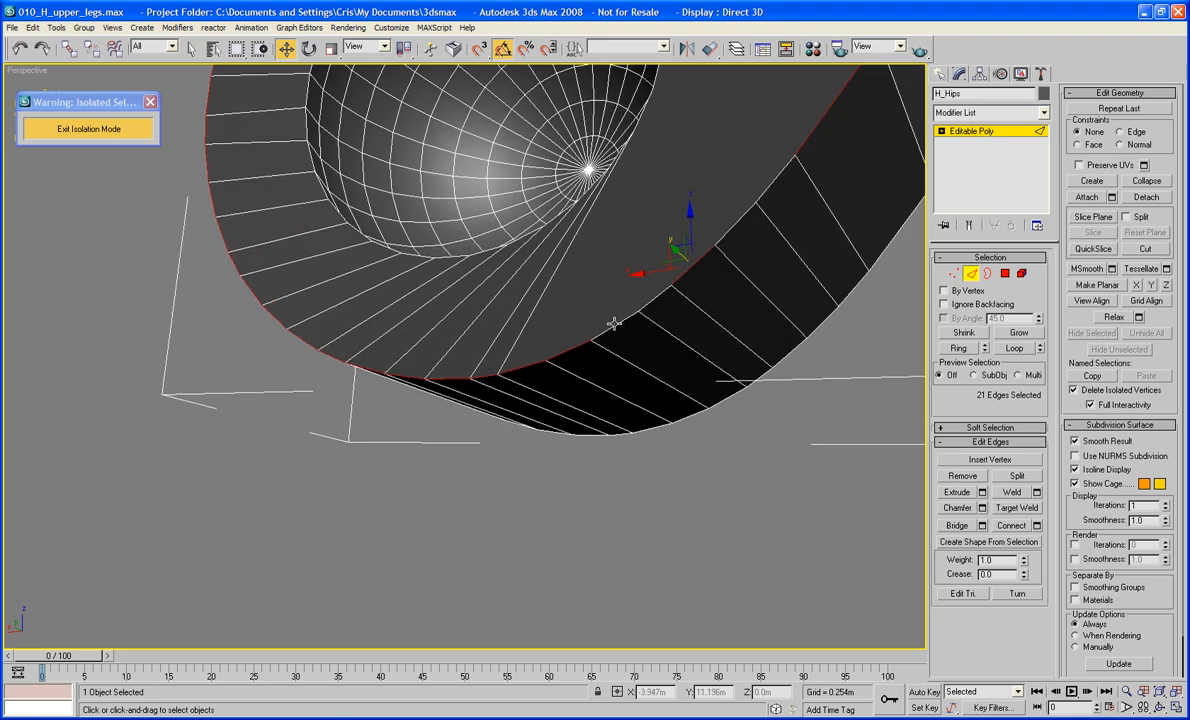
ctrl+click(647, 303)
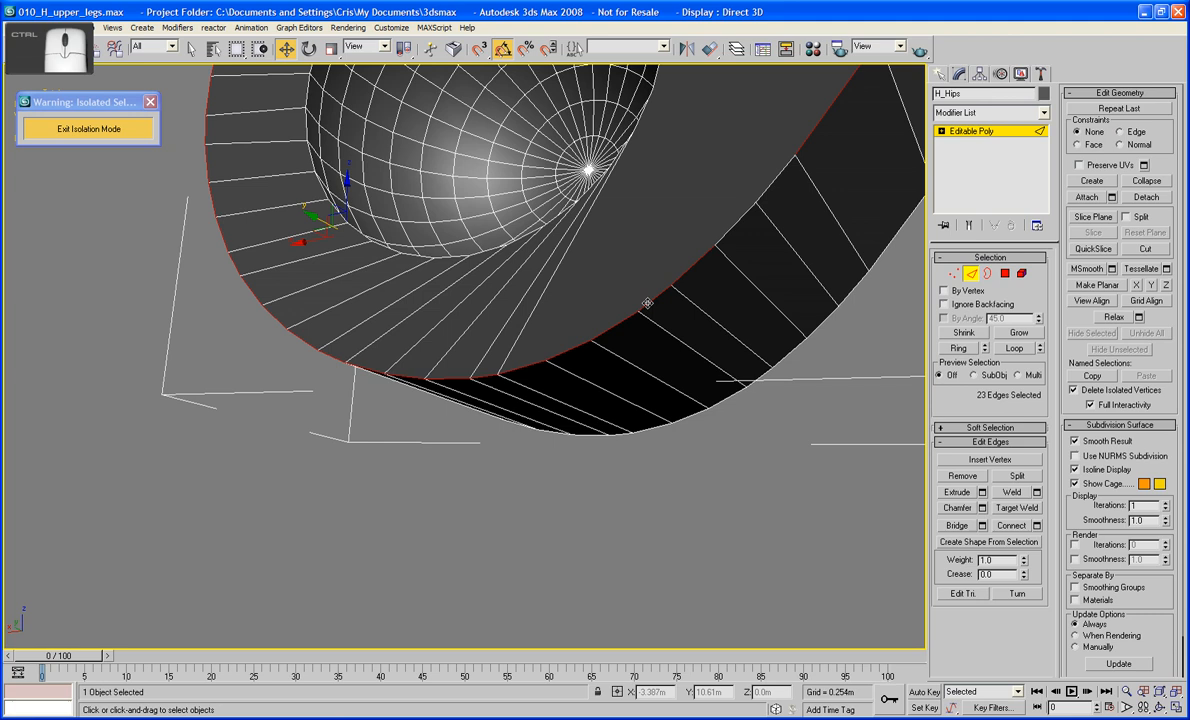
ctrl+click(746, 217)
ctrl+click(770, 188)
Complete the selection of the socket face's outline with its remaining curved edges, the straight side edge and the top edge
middle_drag(788, 176, 607, 462)
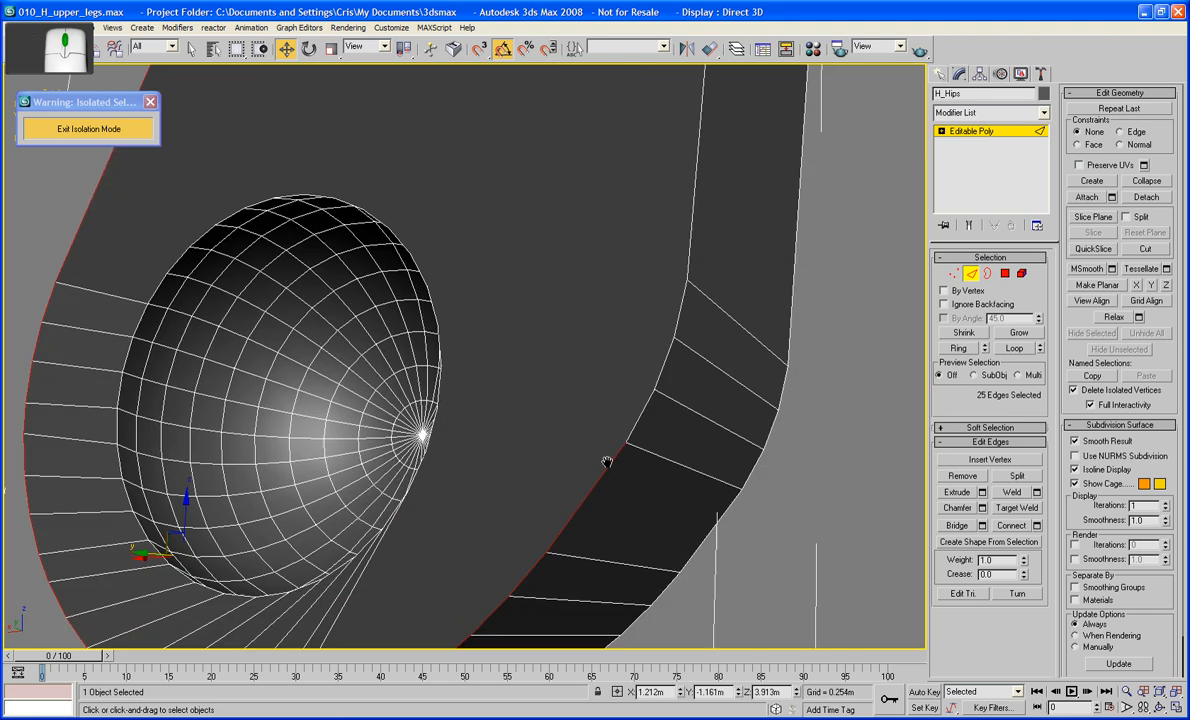
ctrl+click(672, 395)
ctrl+click(661, 370)
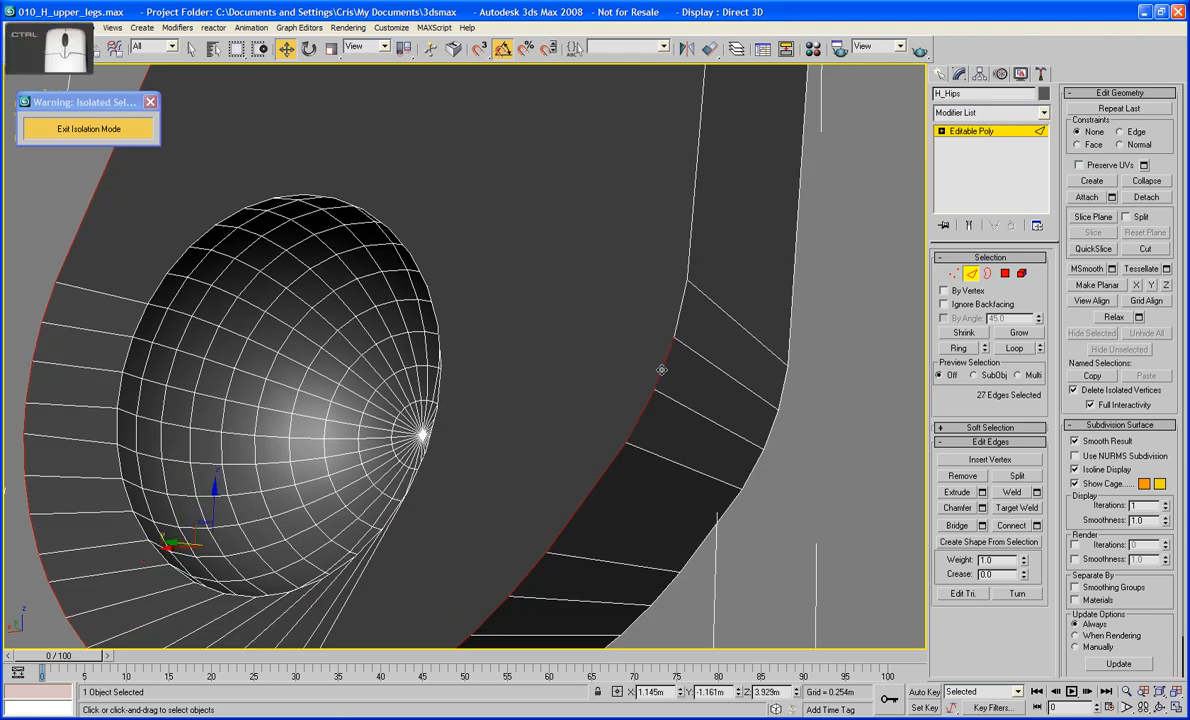
ctrl+click(678, 312)
ctrl+click(694, 248)
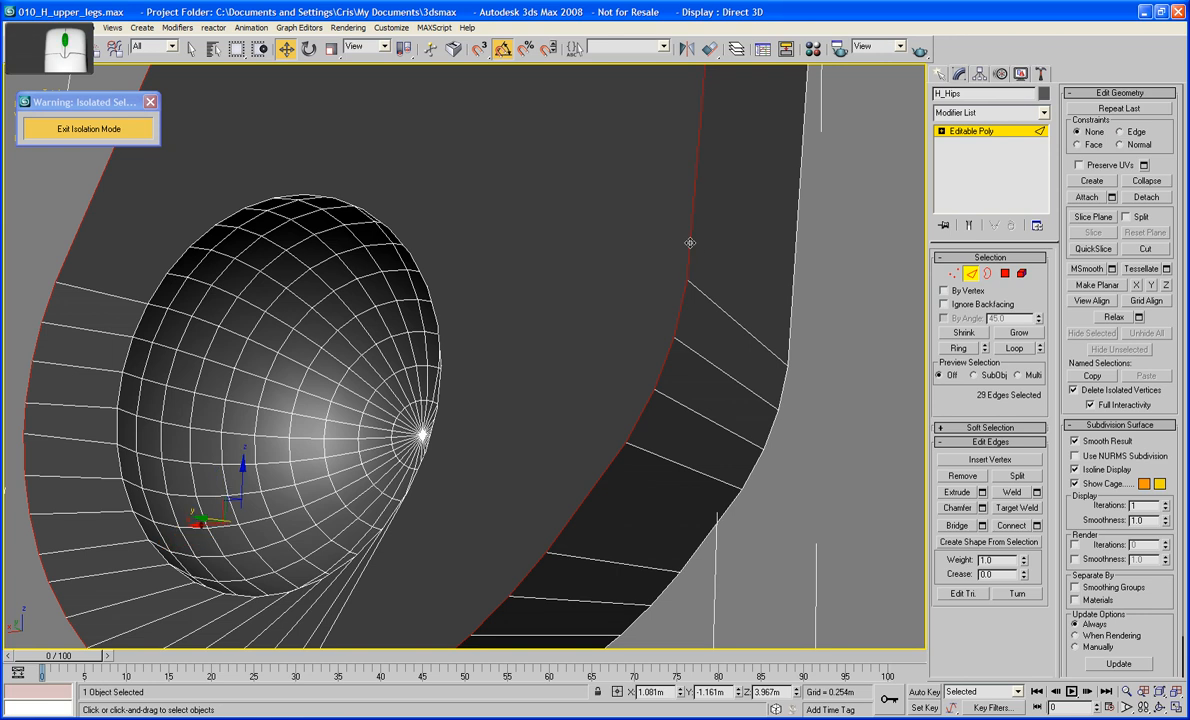
alt+middle_drag(691, 244, 738, 529)
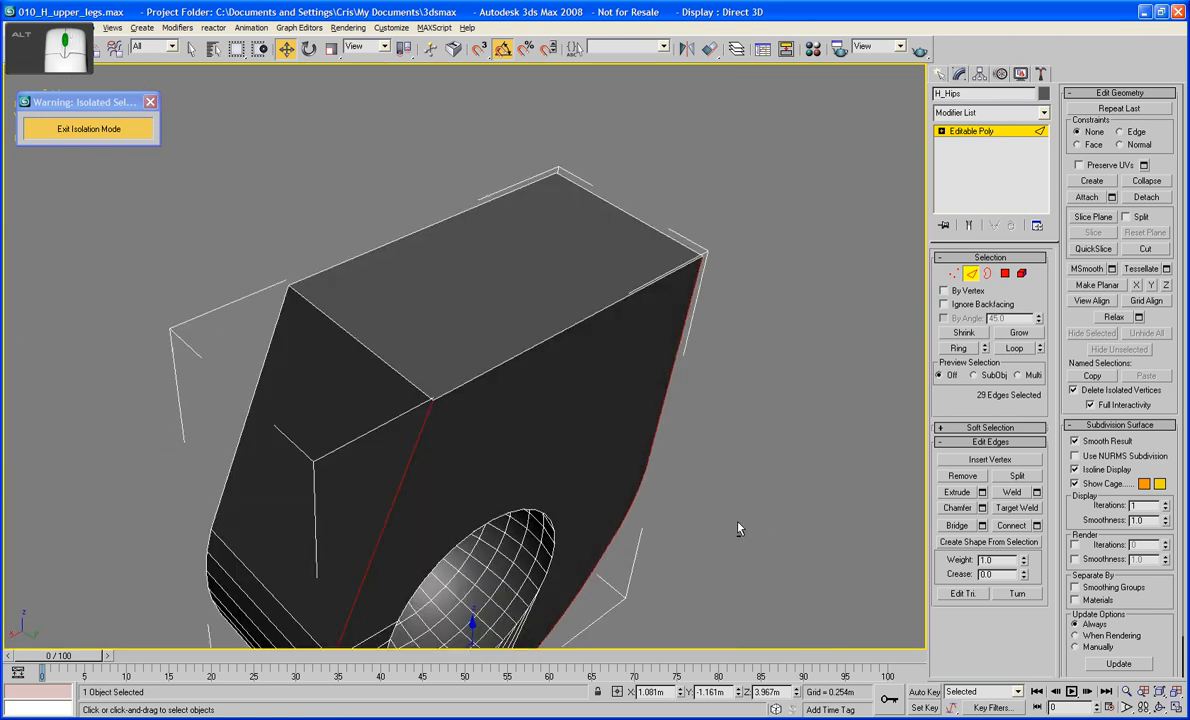
alt+middle_drag(670, 490, 504, 308)
ctrl+click(529, 278)
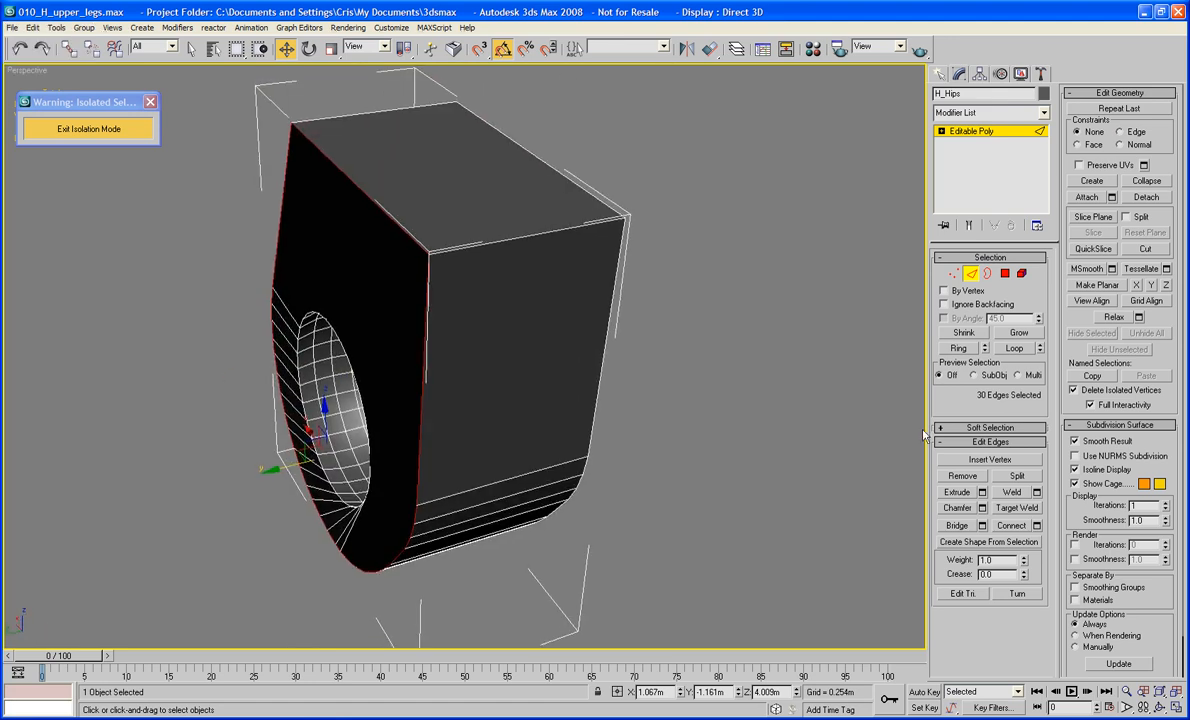
click(957, 492)
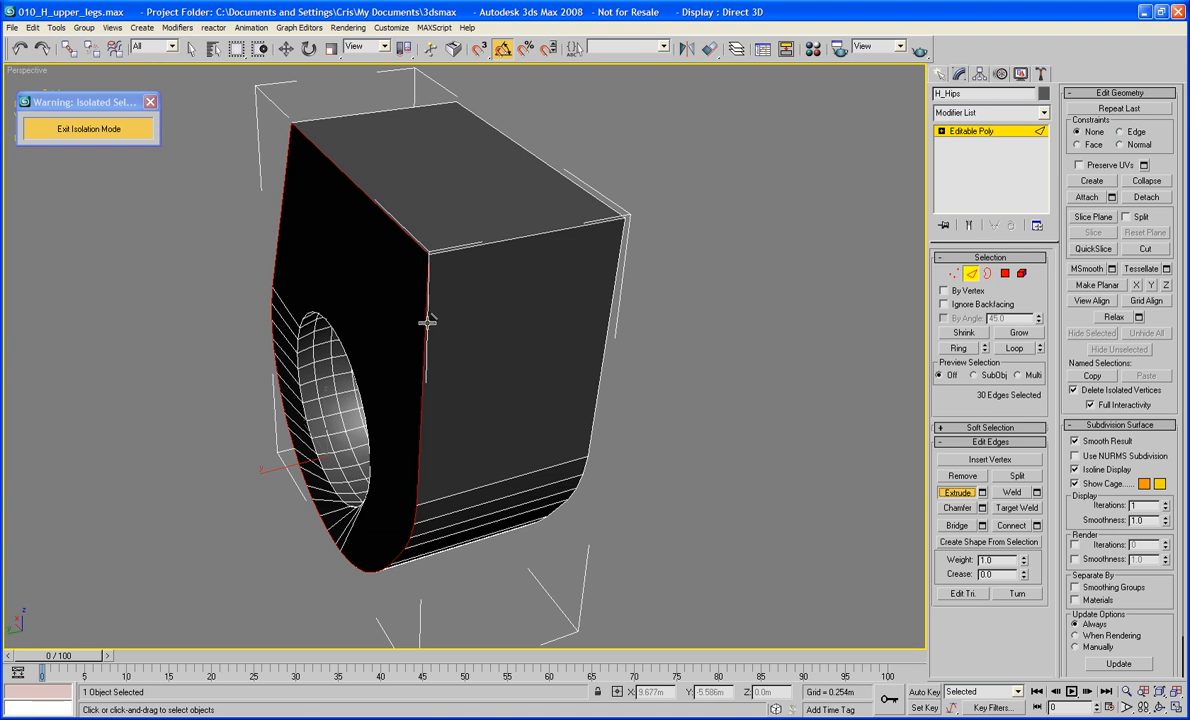
drag(427, 321, 427, 298)
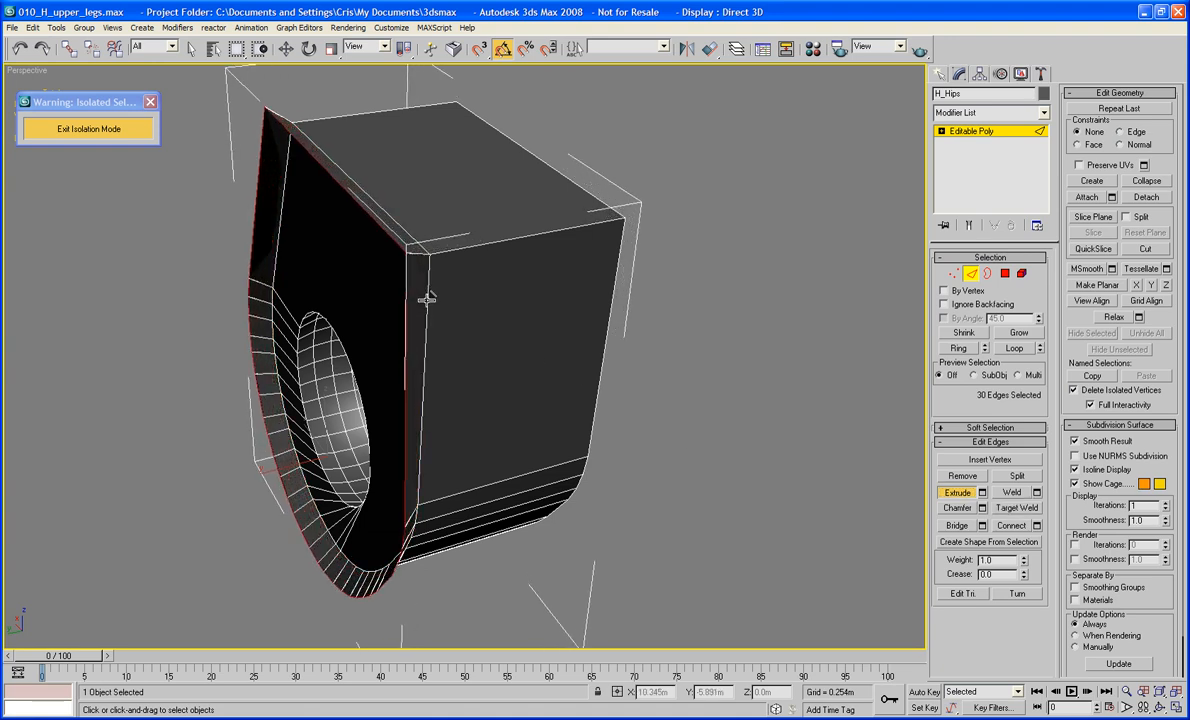
key(ctrl+z)
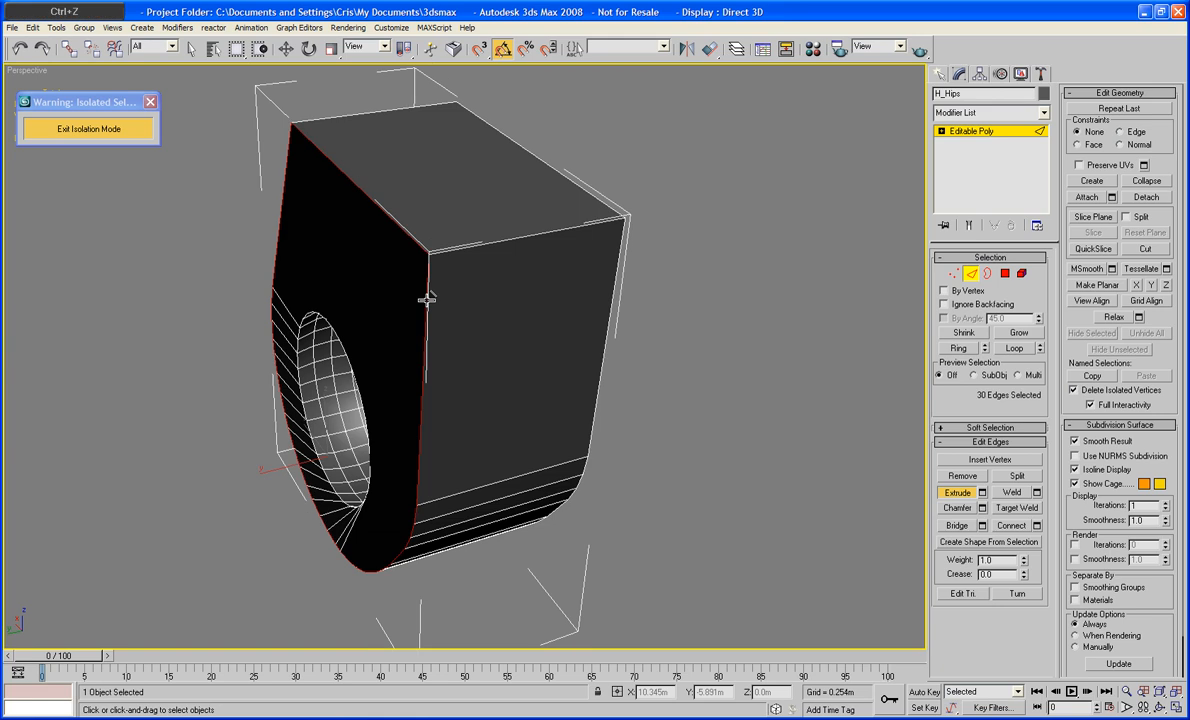
Chamfer the selected outline edges of the socket face into a narrow bevel and clear the selection
click(959, 511)
drag(425, 414, 425, 404)
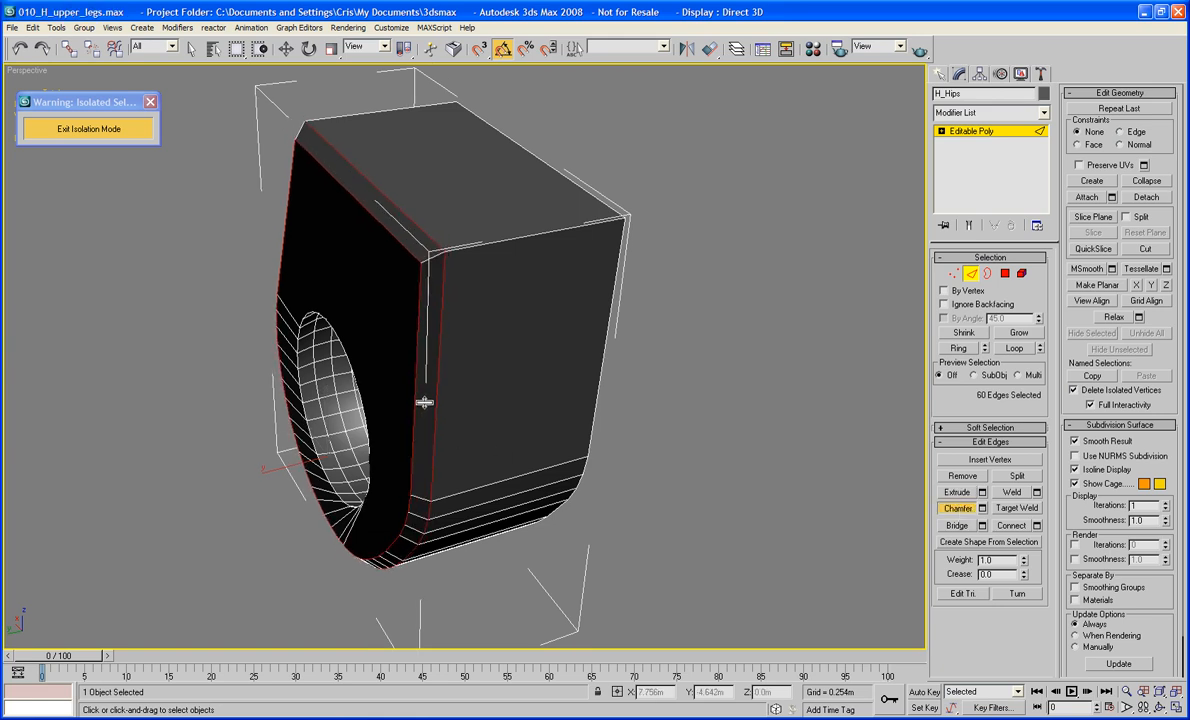
click(273, 458)
Select the ring of edges running across the hip's thickness and connect them with a new edge loop
alt+middle_drag(212, 470, 374, 456)
scroll(408, 392, up, 3)
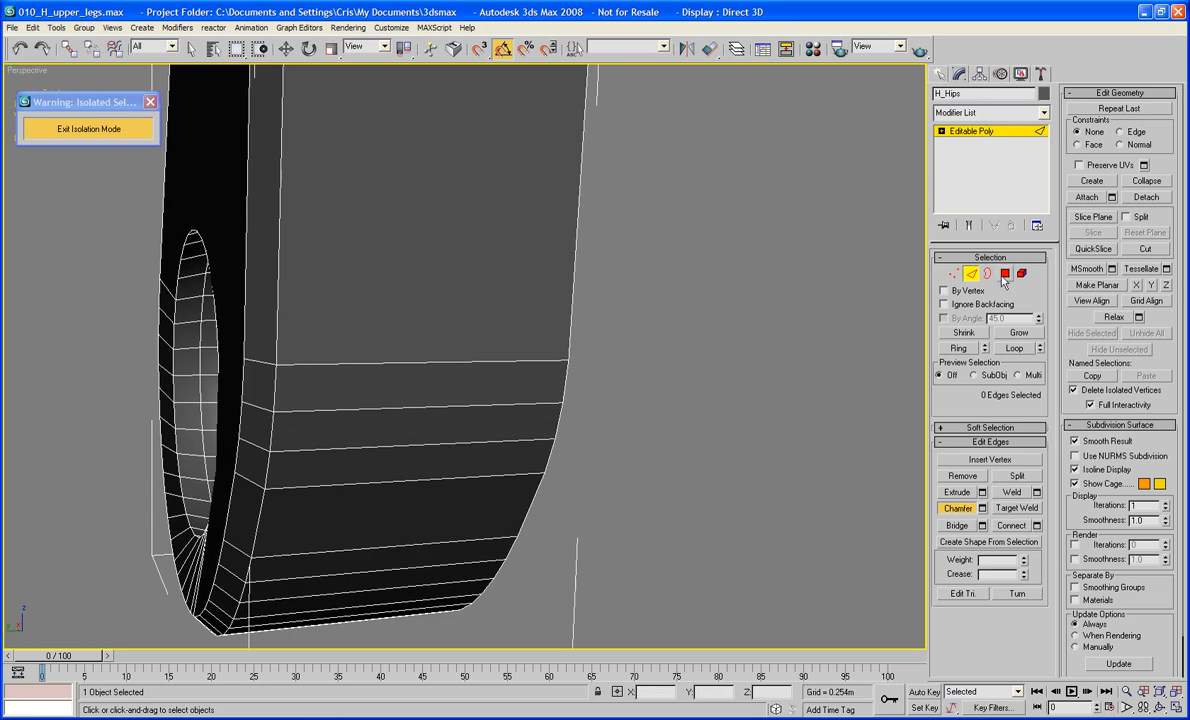
click(1005, 274)
middle_drag(506, 392, 422, 400)
scroll(453, 380, down, 5)
click(970, 274)
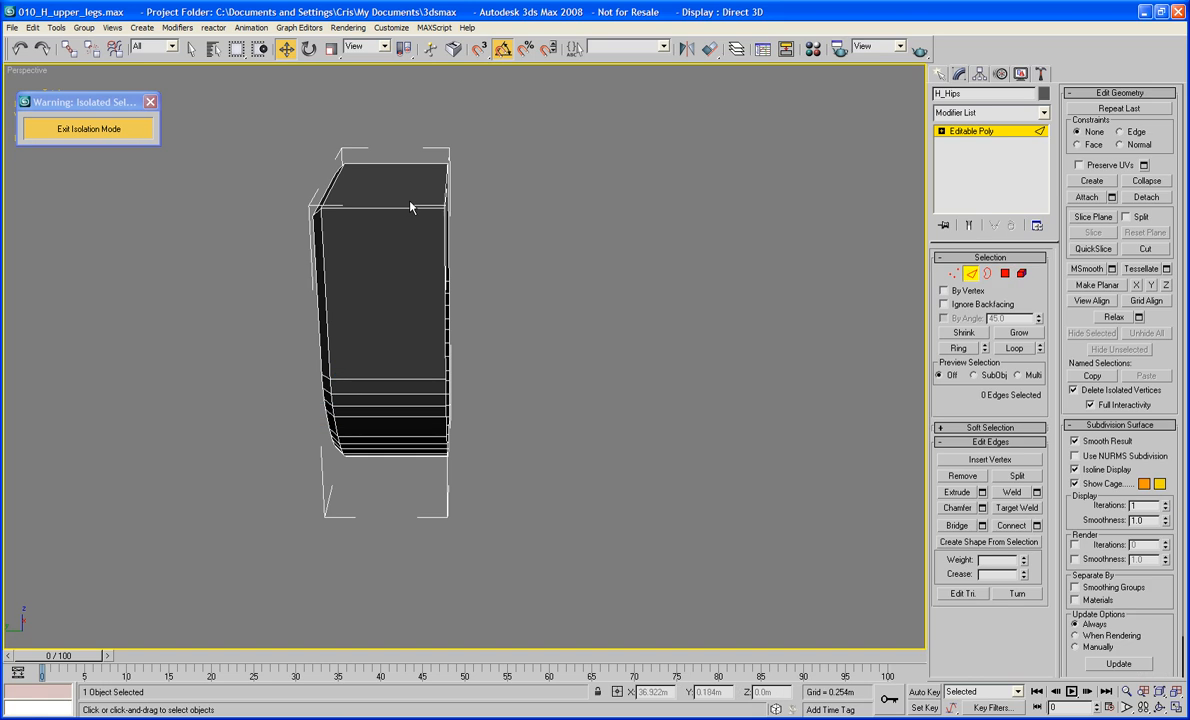
click(380, 189)
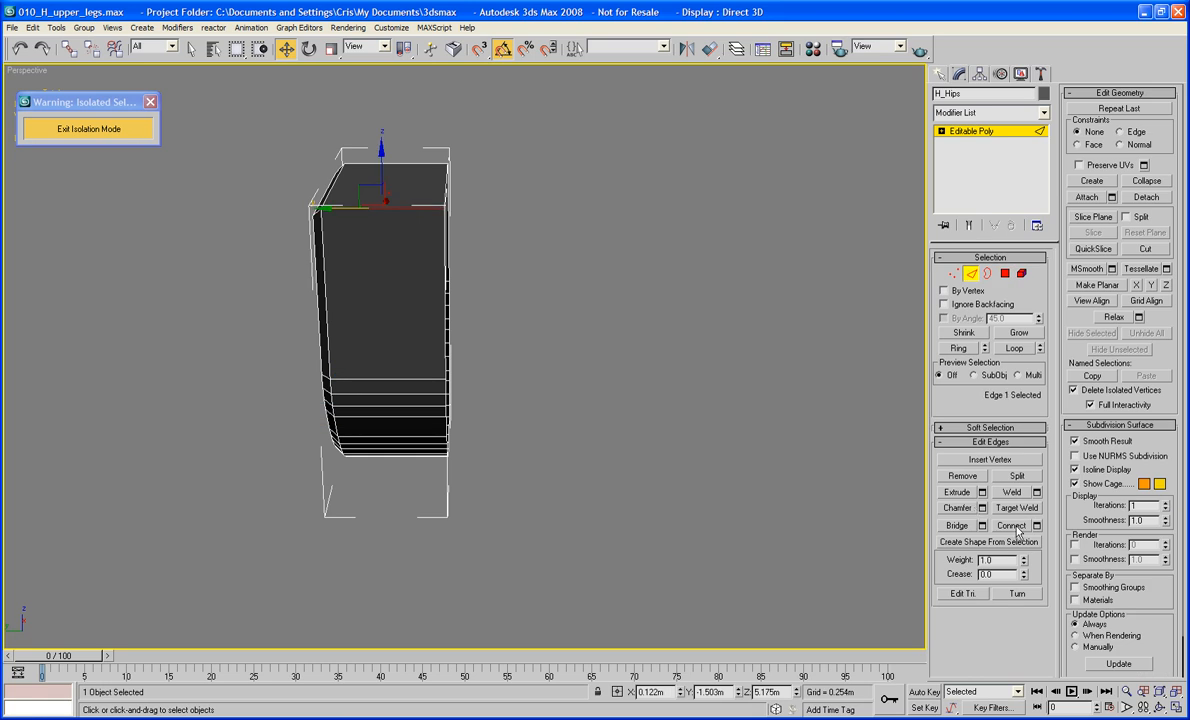
click(958, 348)
Move the new edge loop along Y towards the chamfered side, to about -1.413 m
alt+middle_drag(600, 410, 632, 412)
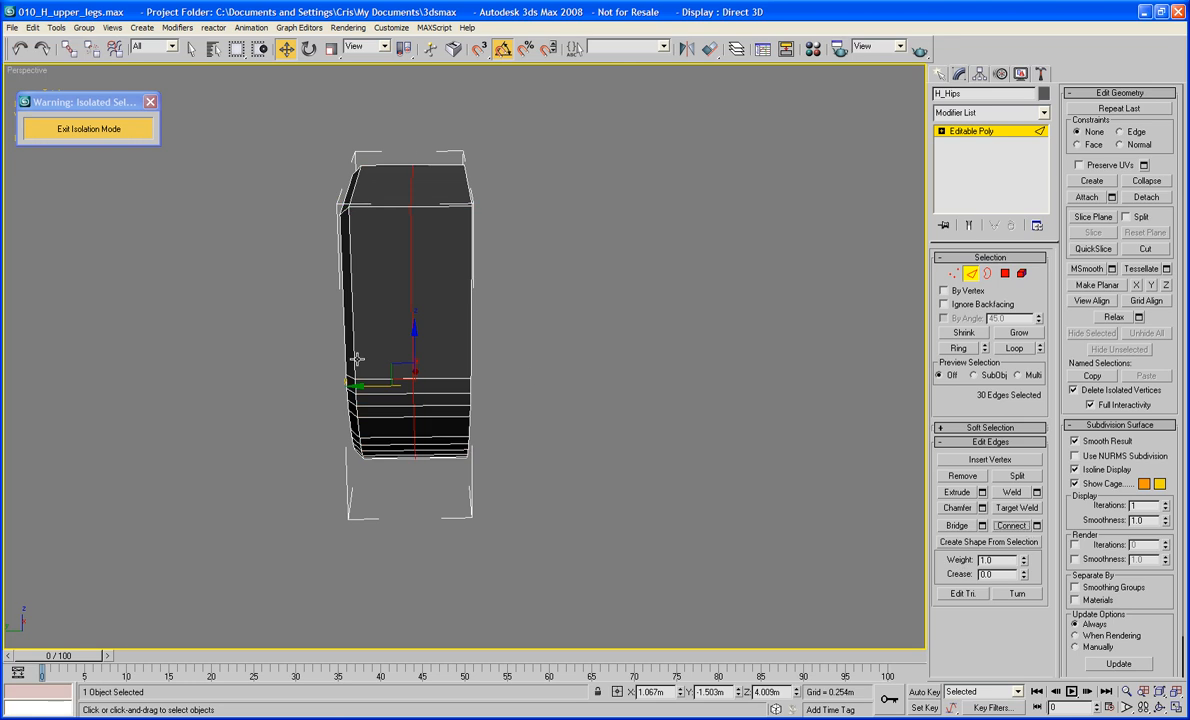
alt+middle_drag(353, 356, 346, 315)
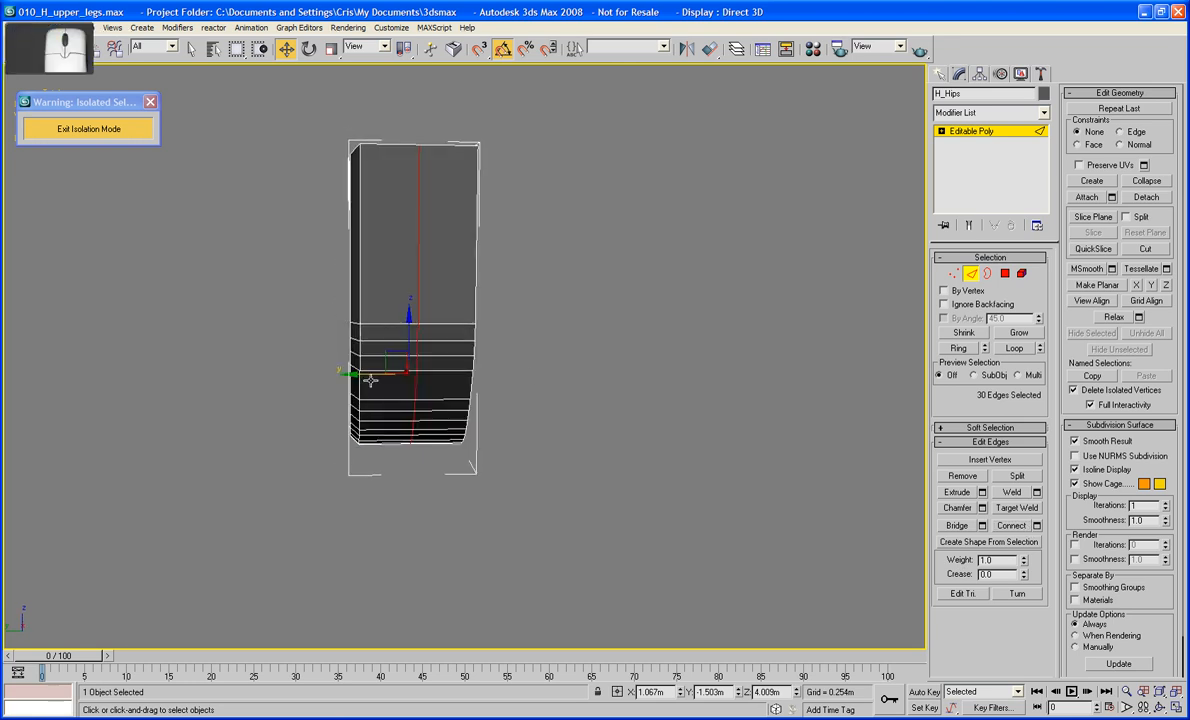
drag(368, 374, 349, 369)
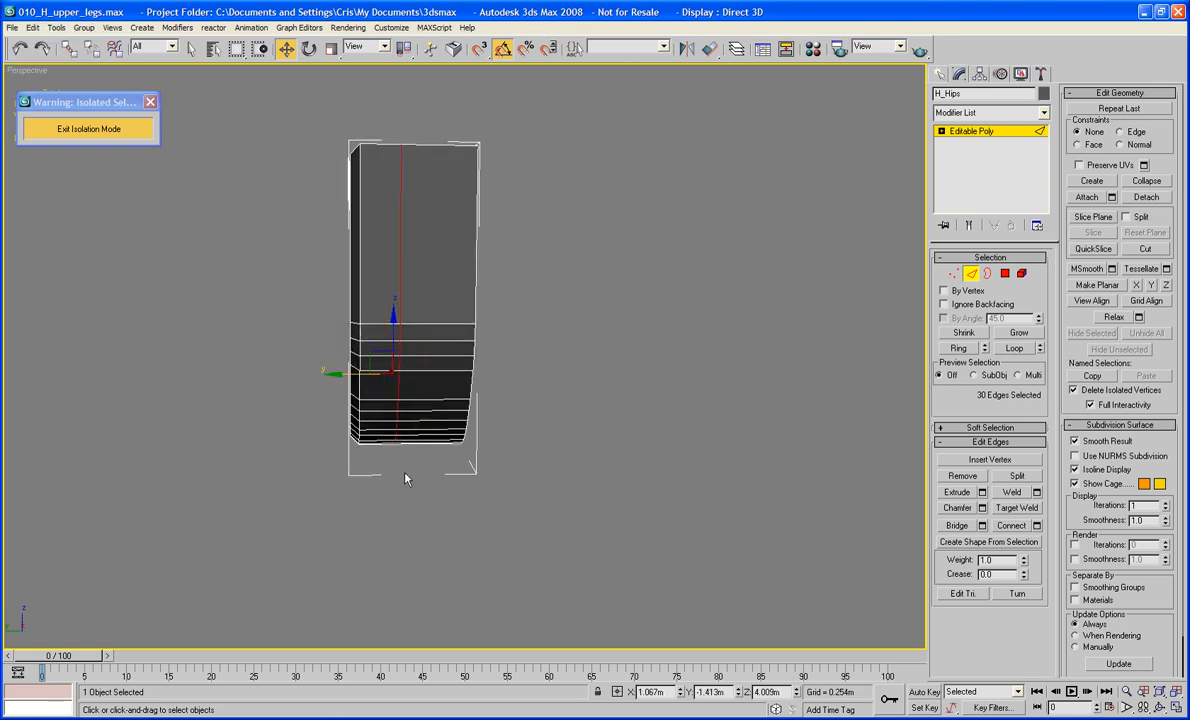
Select the ring of short edges across the chamfer and connect them with 1 segment, pinch 0 and slide 0
middle_drag(405, 473, 454, 483)
scroll(352, 461, up, 3)
scroll(454, 483, up, 3)
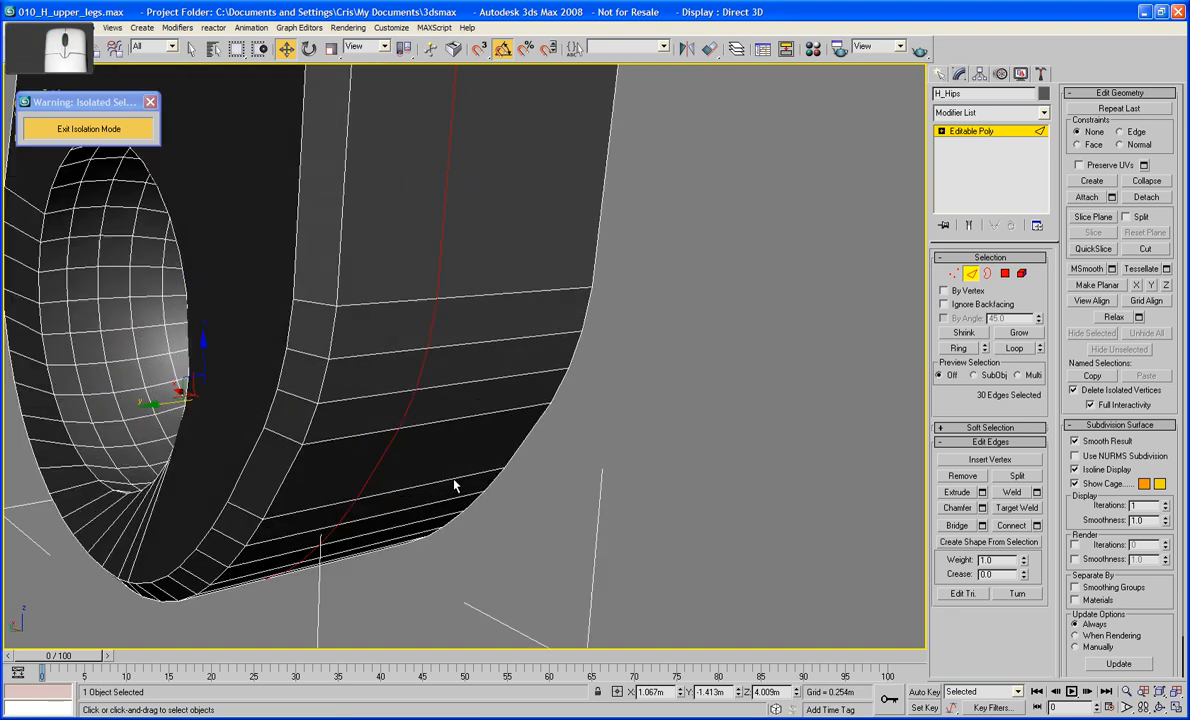
alt+middle_drag(390, 347, 467, 328)
click(458, 282)
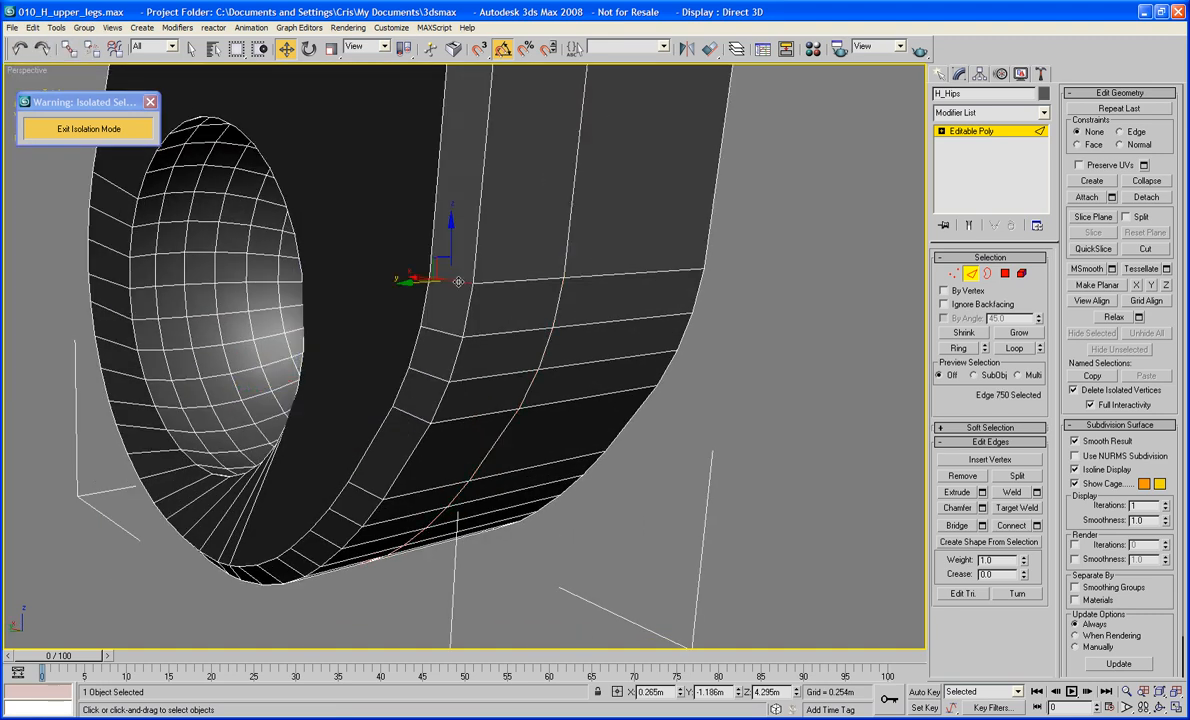
click(960, 348)
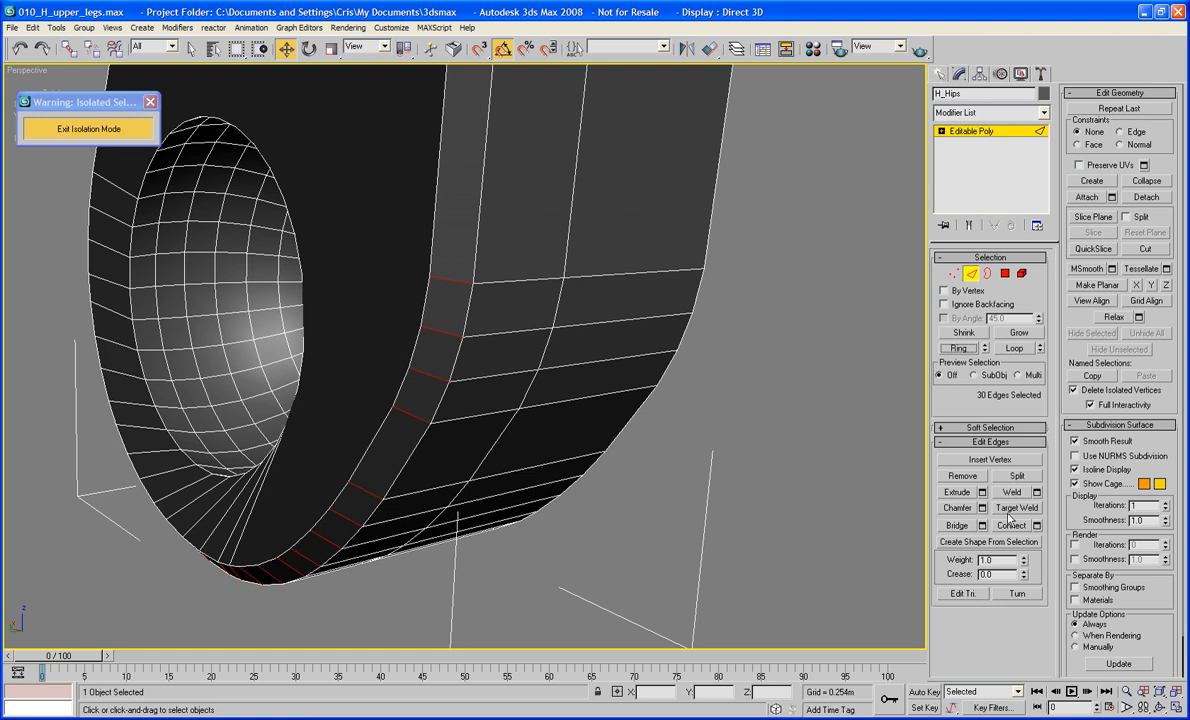
click(1037, 526)
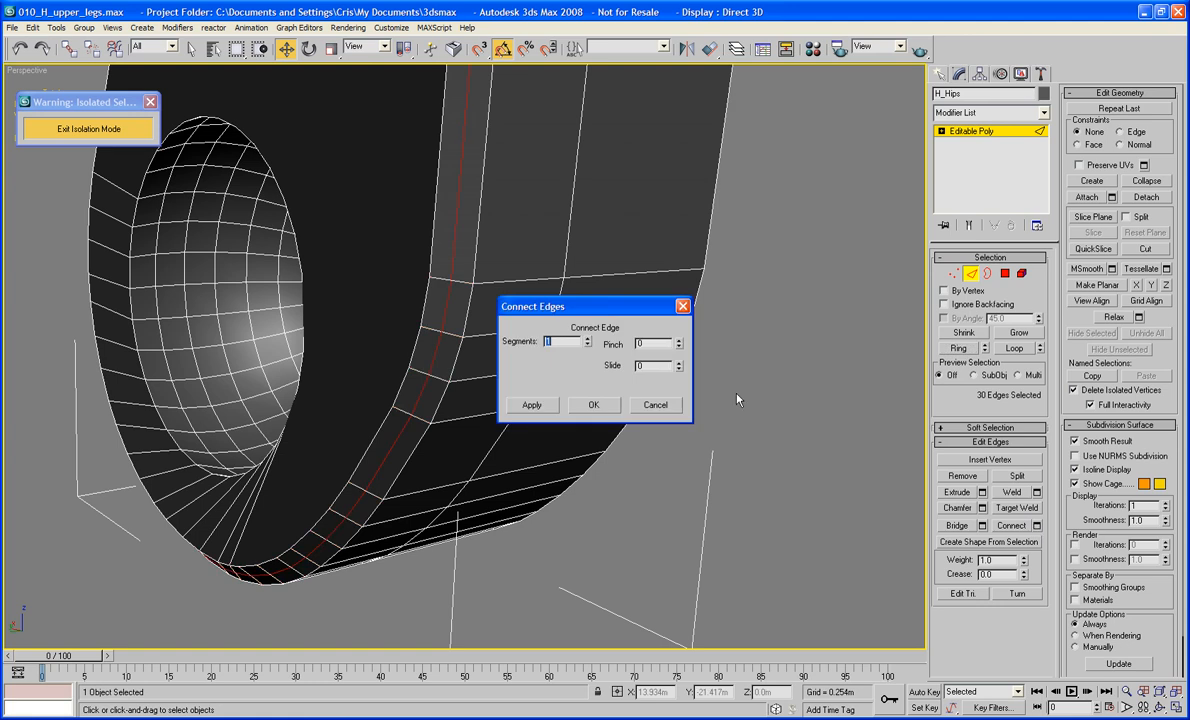
click(593, 404)
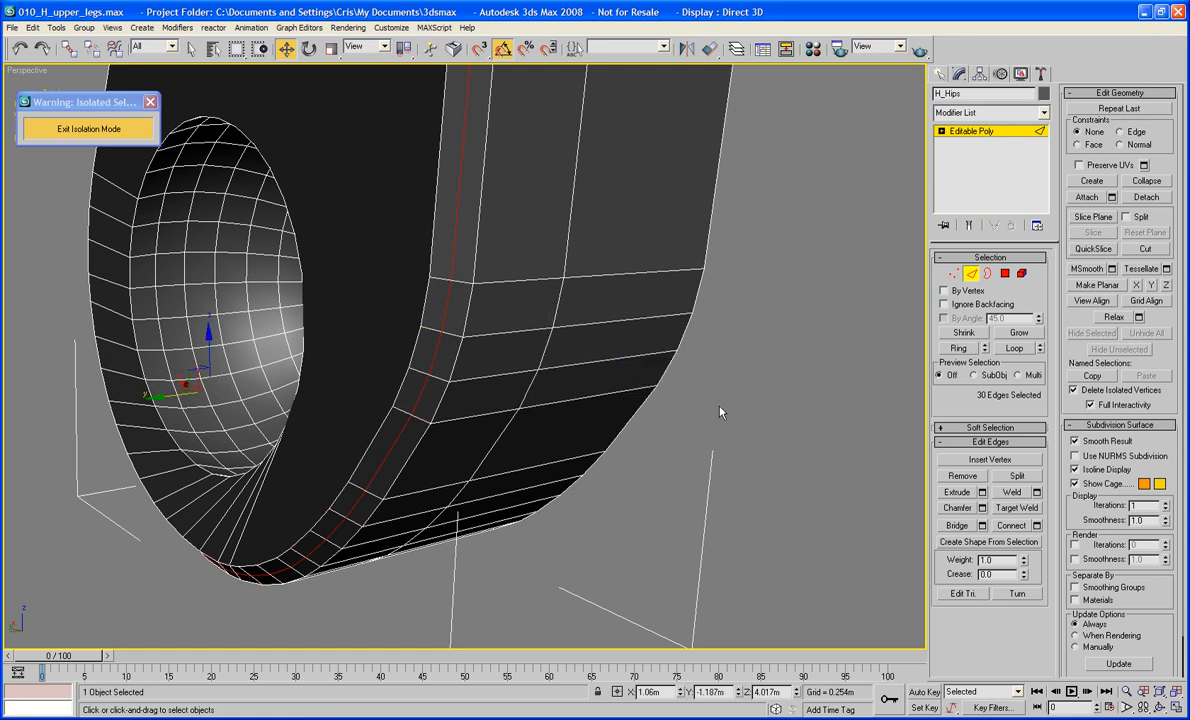
Delete the four polygons between the chamfer's middle loop and the side loop, in the first two rows of the curve
click(1006, 276)
click(527, 307)
ctrl+click(456, 308)
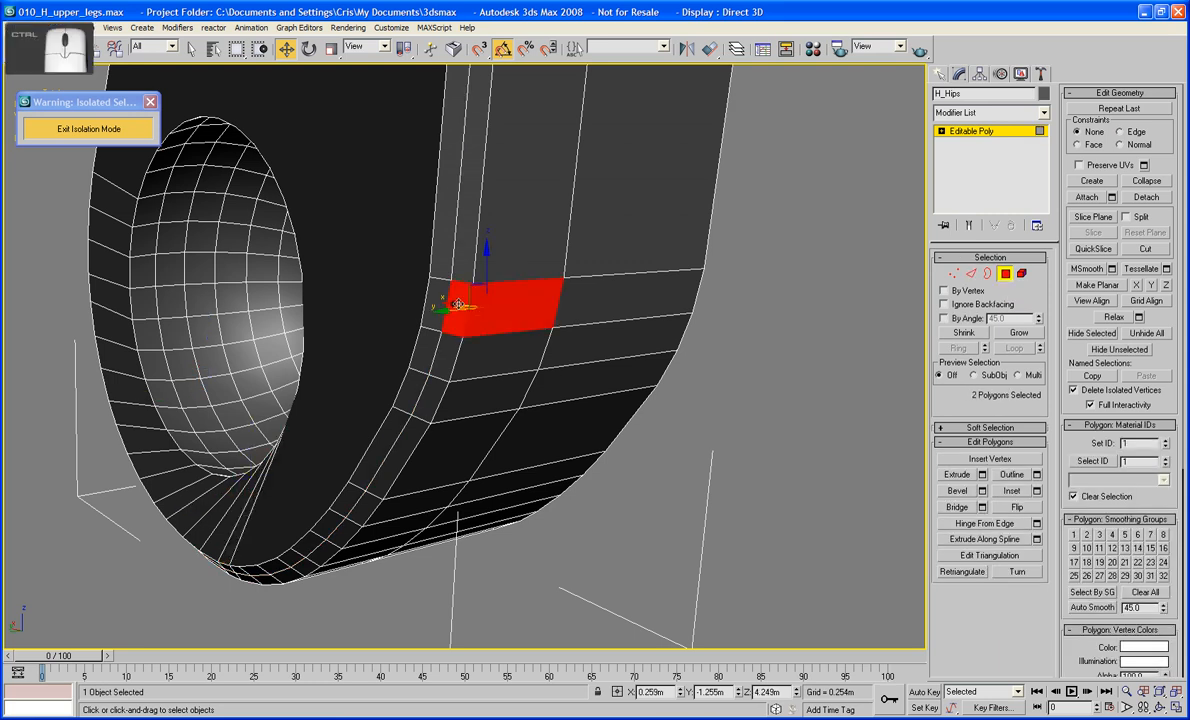
ctrl+click(452, 347)
ctrl+click(477, 349)
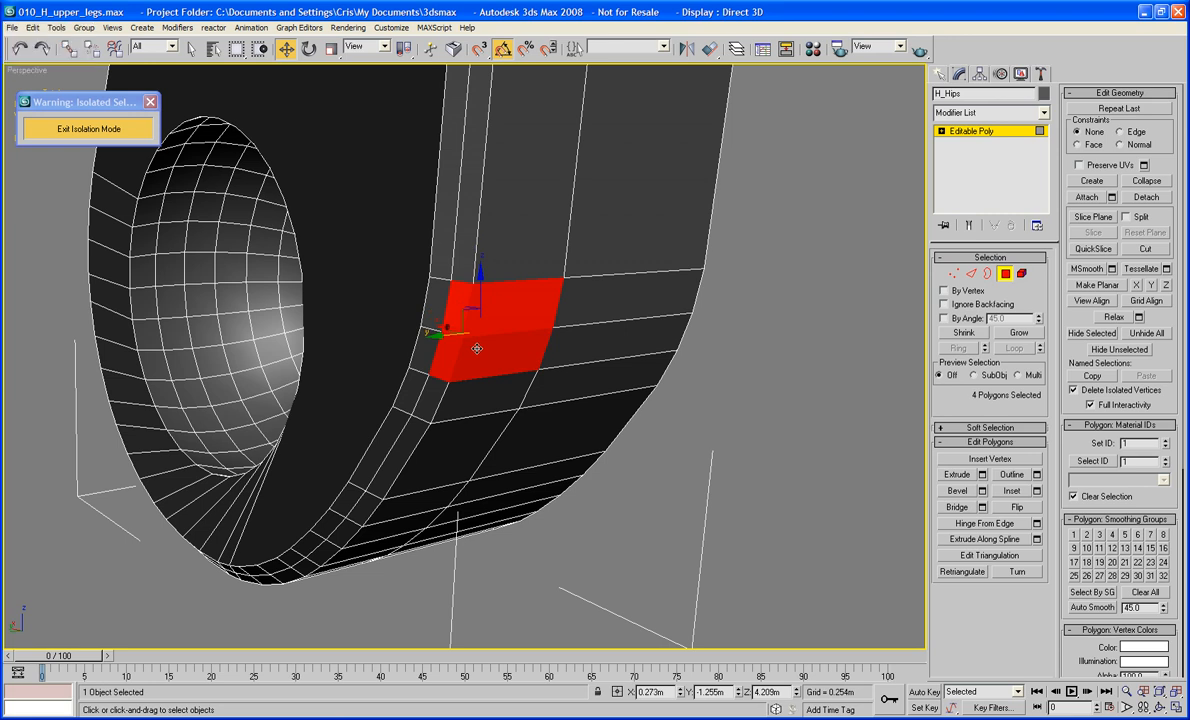
key(Delete)
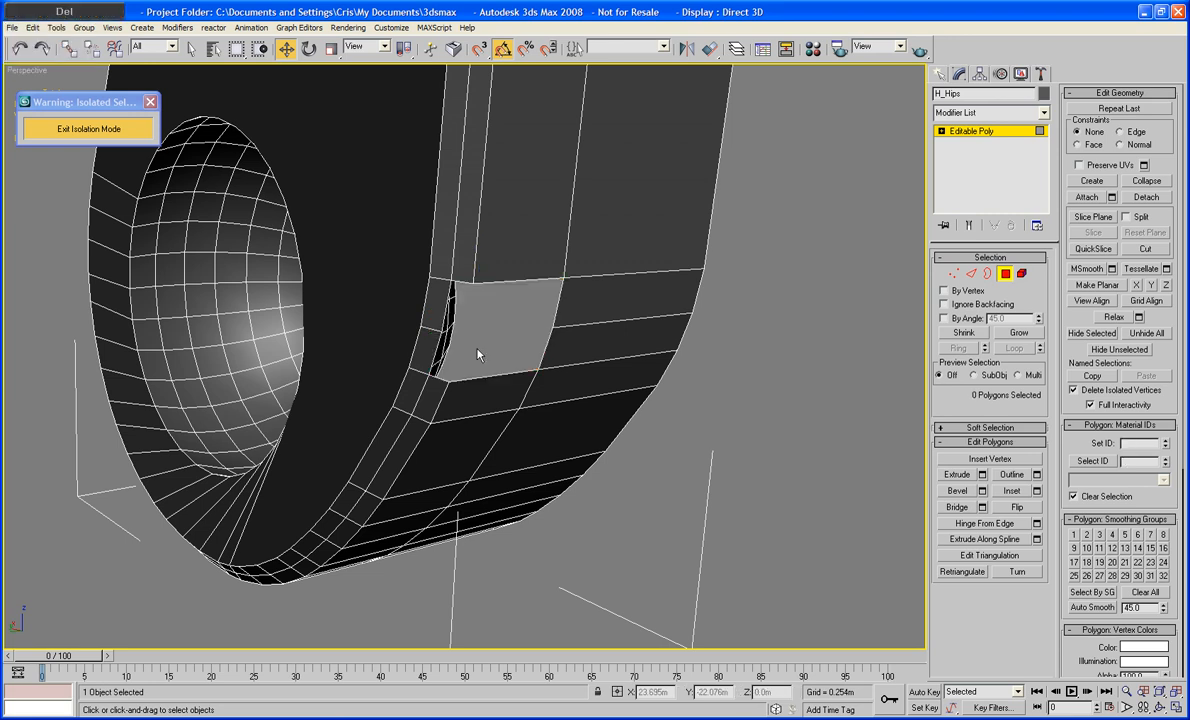
Select the short chamfer edges at the upper and lower ends of the opening and extrude copies of them along Y across it
alt+middle_drag(477, 354, 518, 417)
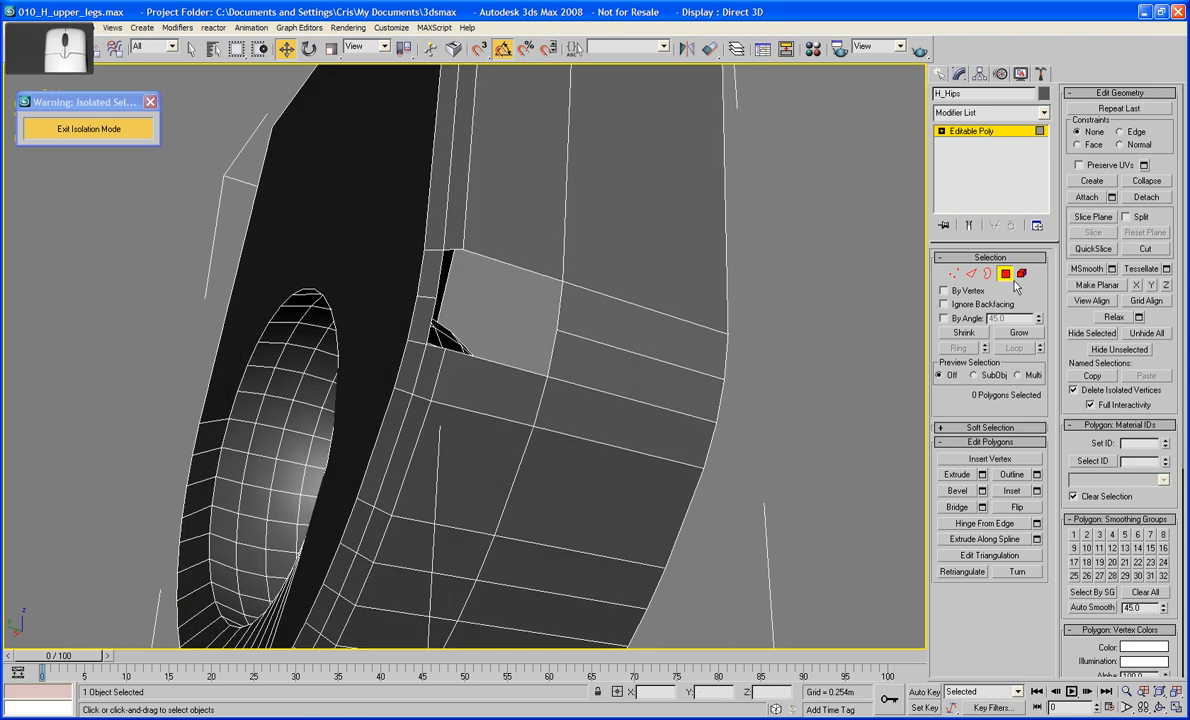
key(2)
click(449, 250)
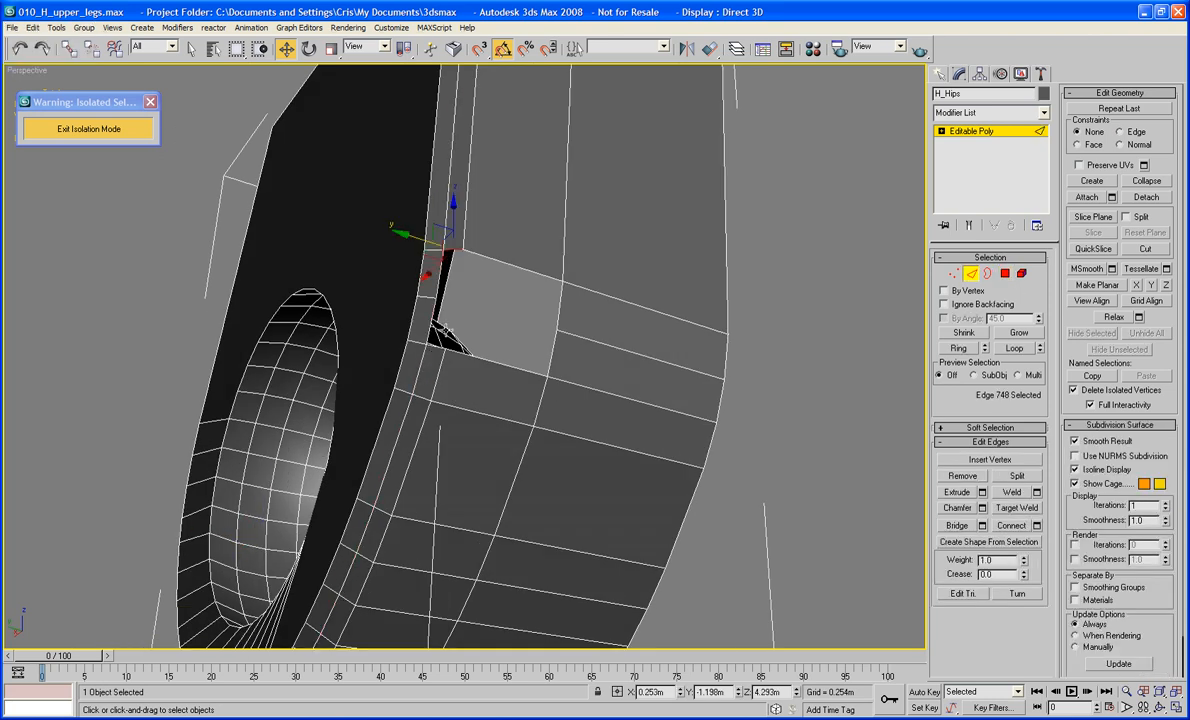
ctrl+click(437, 347)
alt+middle_drag(443, 351, 541, 393)
middle_drag(397, 492, 370, 486)
shift+drag(256, 503, 379, 507)
key(z)
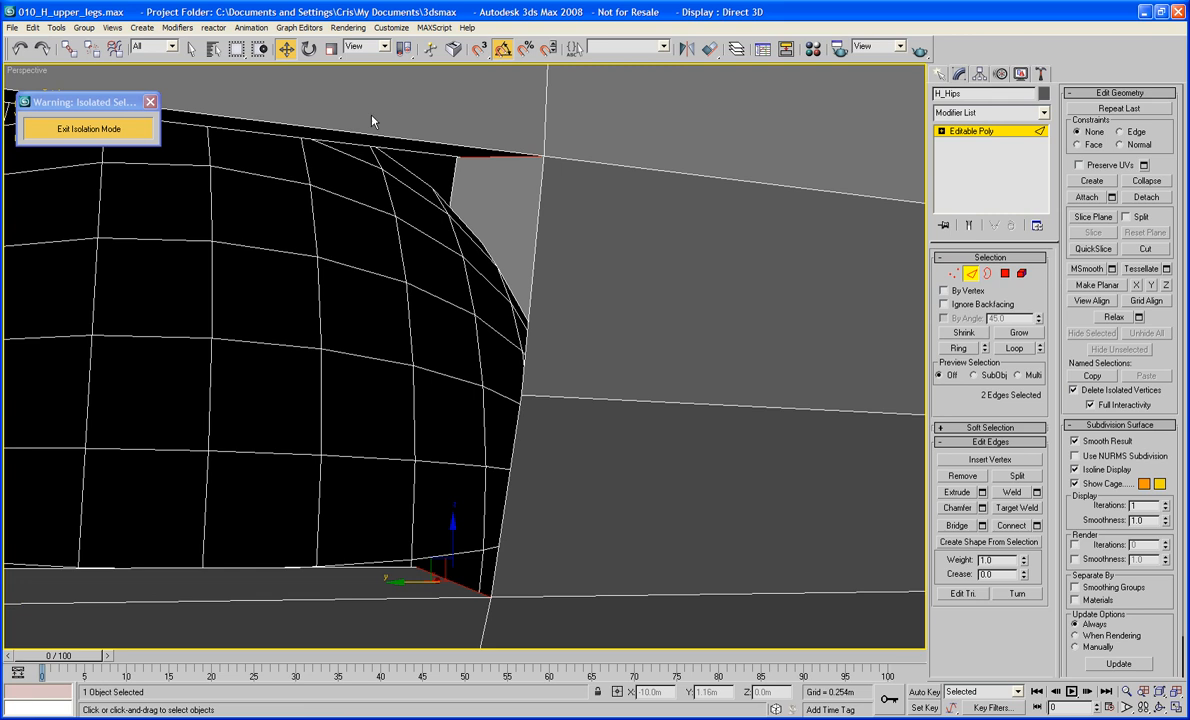
Scale the two extruded edges down along Y, move them to the opening's far corners, and switch to vertex editing
click(331, 48)
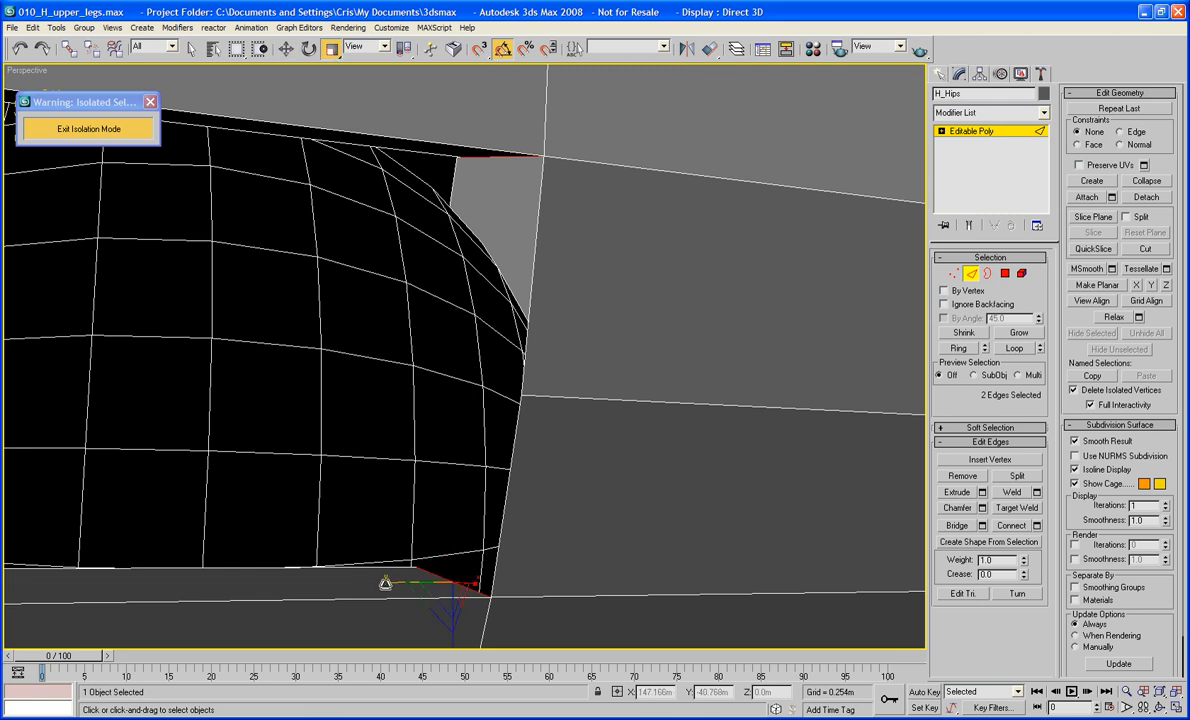
drag(388, 582, 868, 564)
drag(1187, 560, 430, 590)
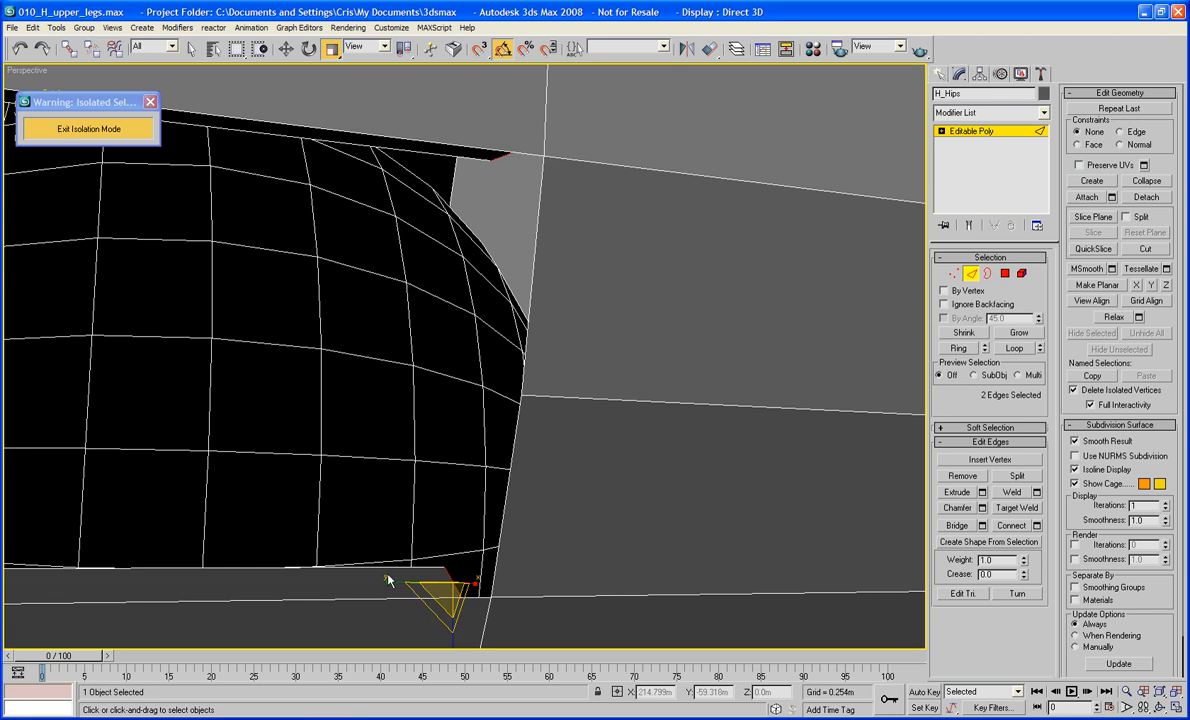
click(284, 49)
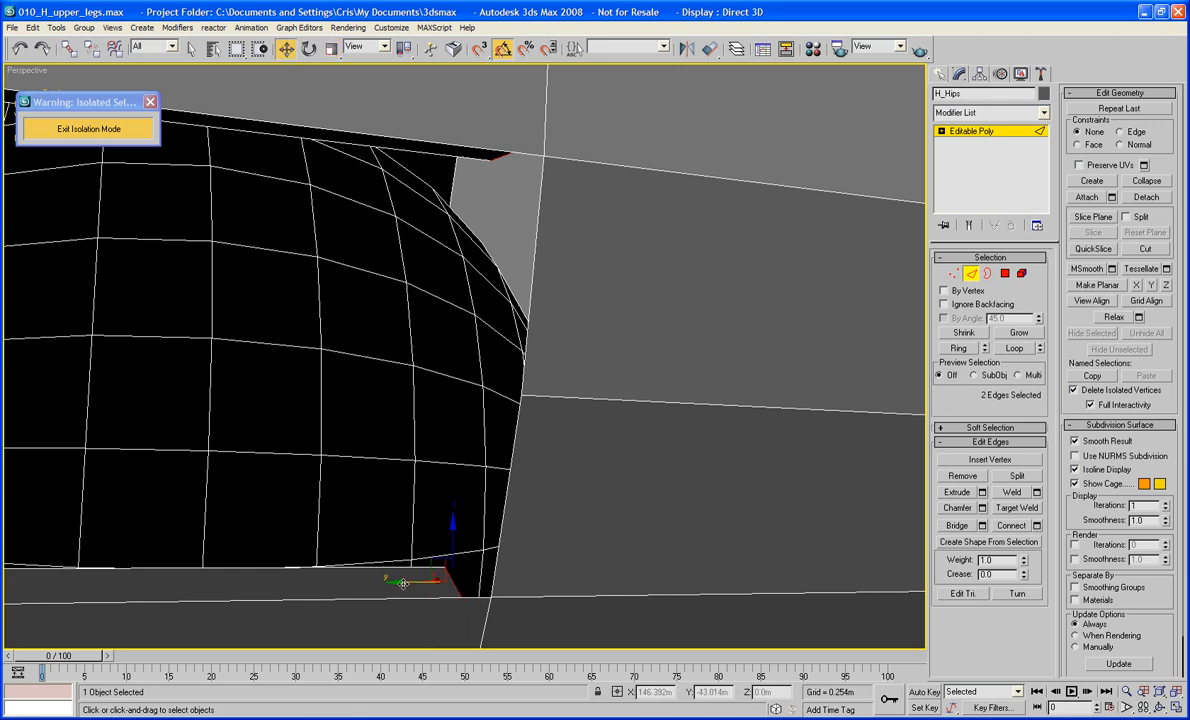
drag(403, 583, 465, 586)
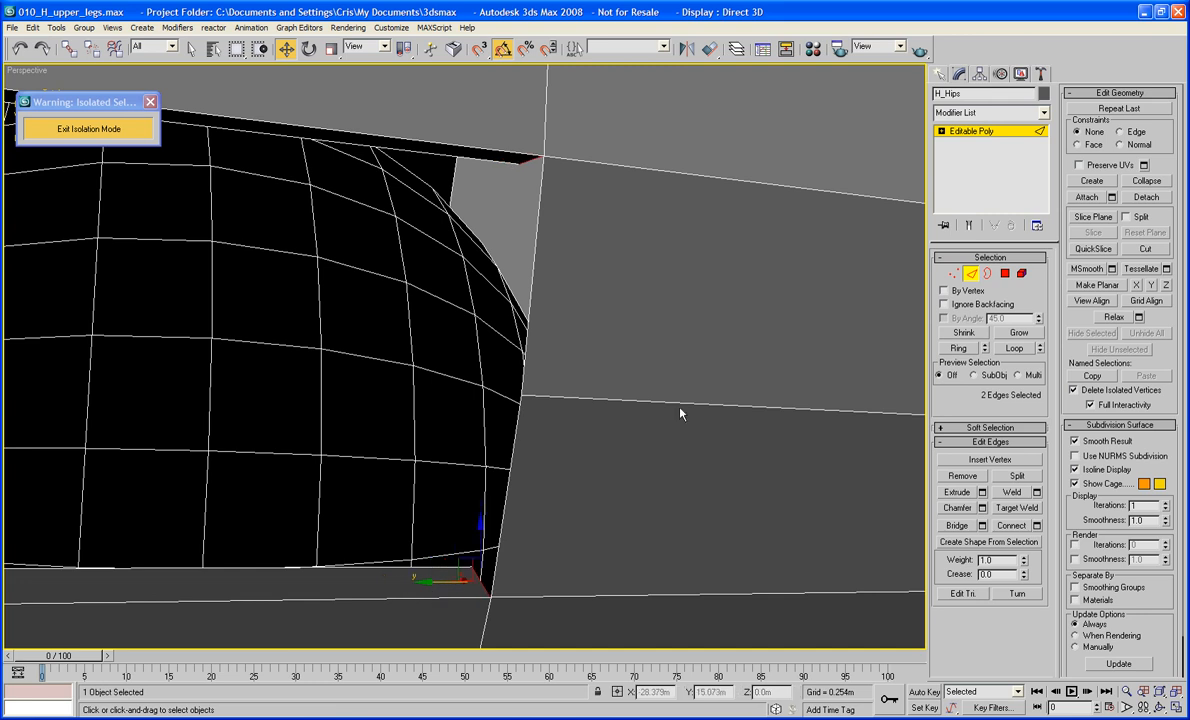
click(951, 275)
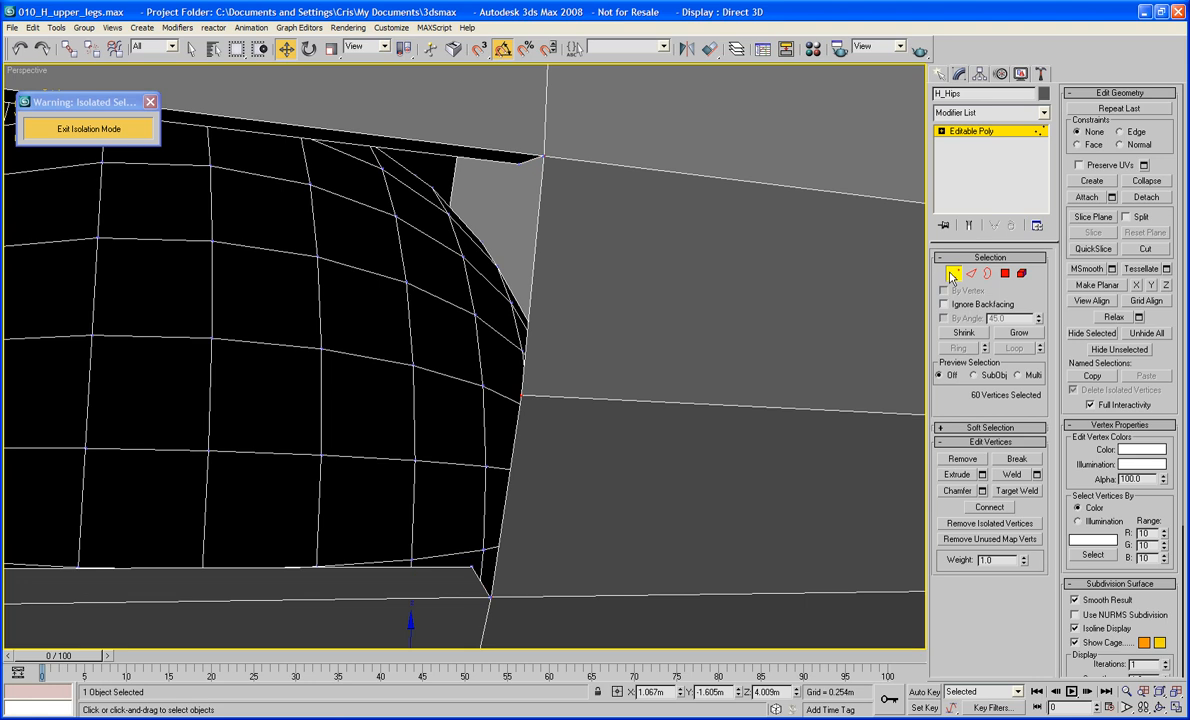
Weld all of the hip's vertices using a threshold of 0.003m
key(ctrl+a)
click(1037, 474)
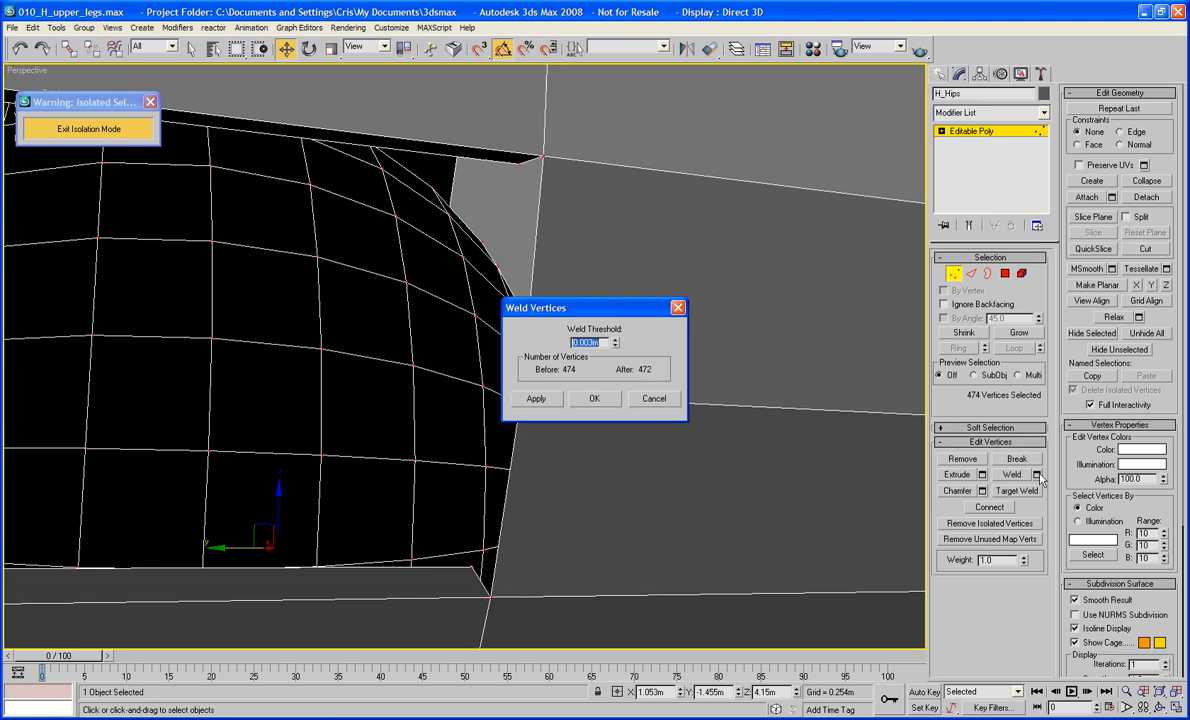
click(594, 398)
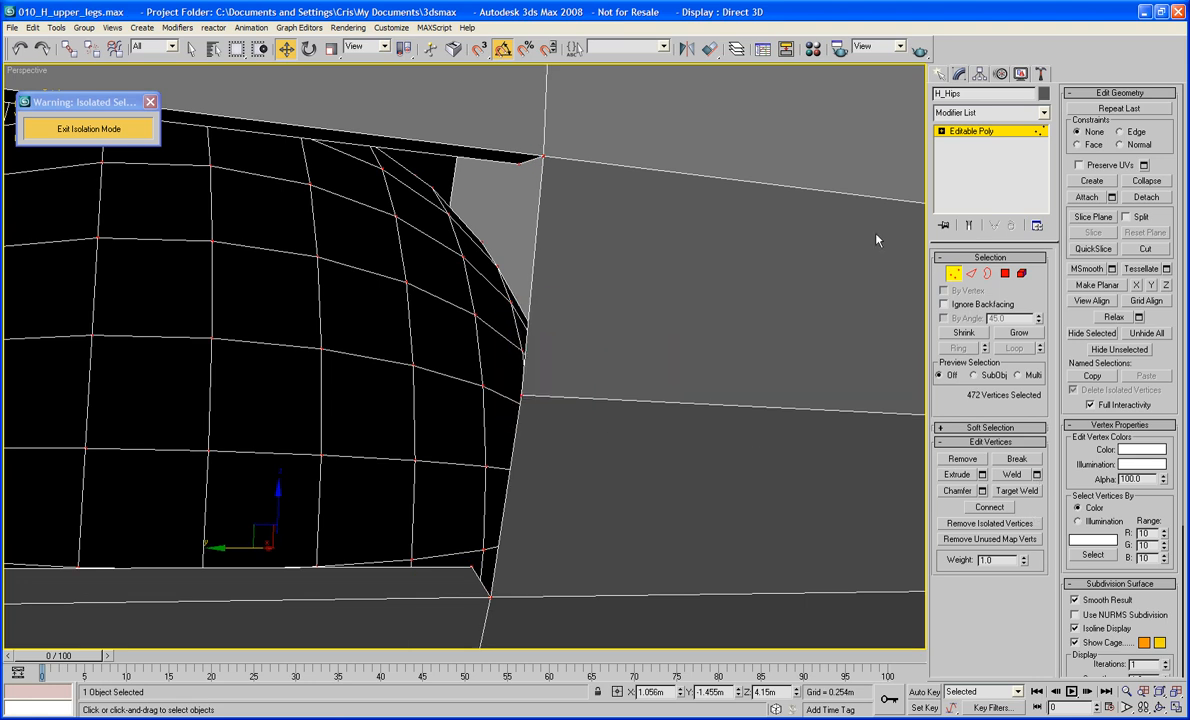
Bridge the two short edges at the opening's far corners to form the recess's end wall
key(2)
click(575, 160)
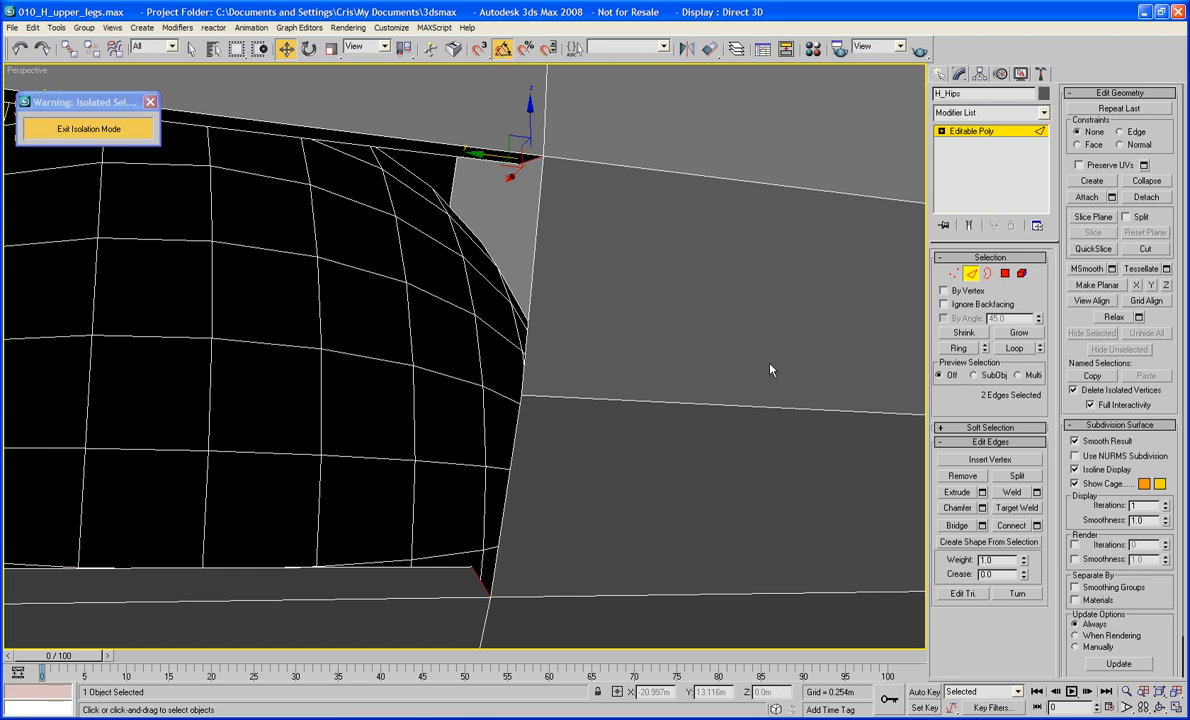
click(960, 527)
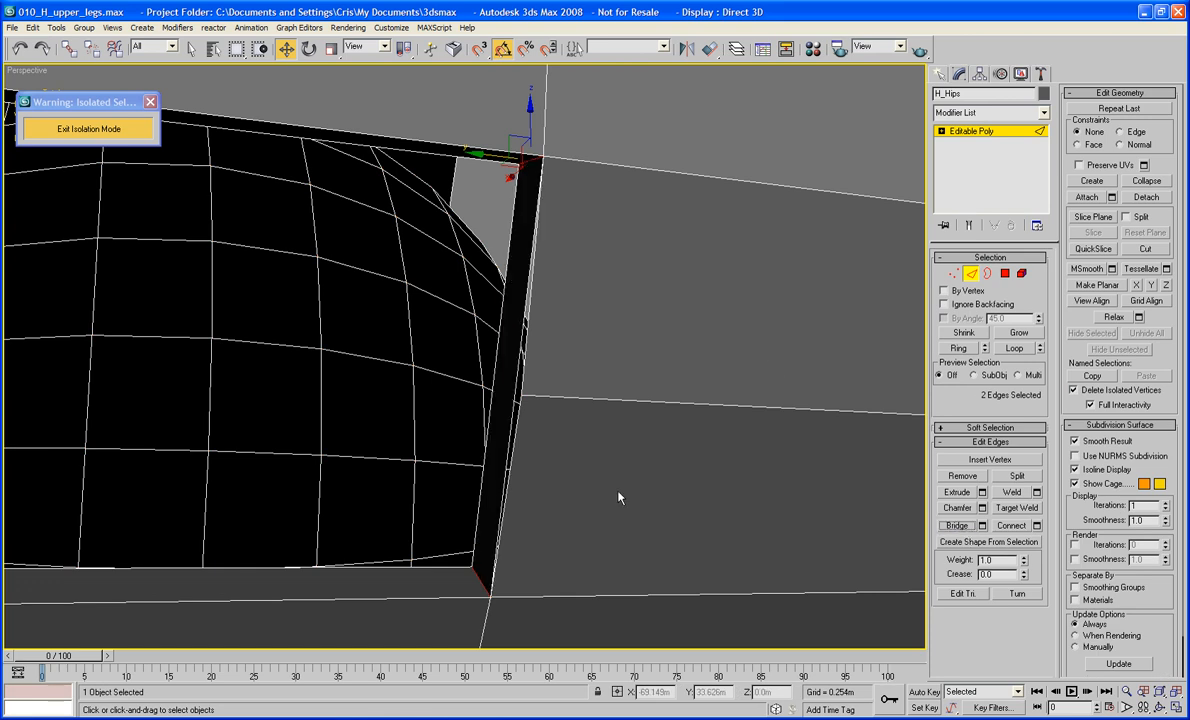
Select the end wall's two long edges and connect them with a new edge across the middle
middle_drag(570, 451, 653, 525)
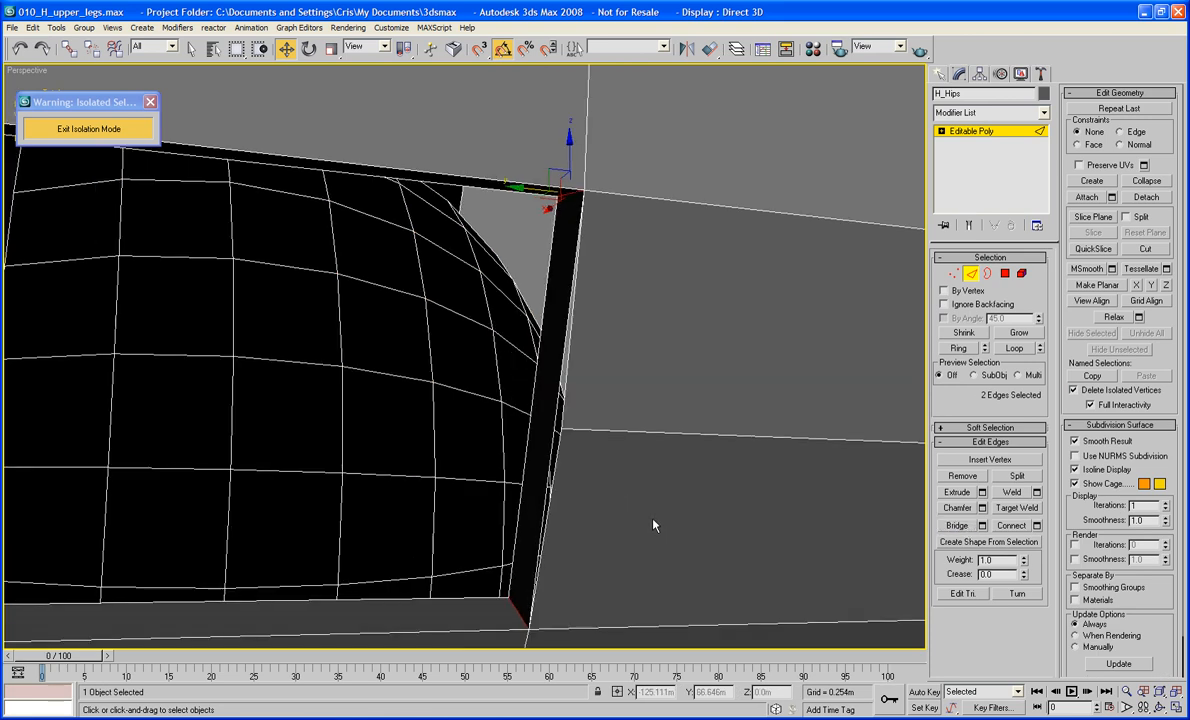
click(557, 402)
ctrl+click(530, 420)
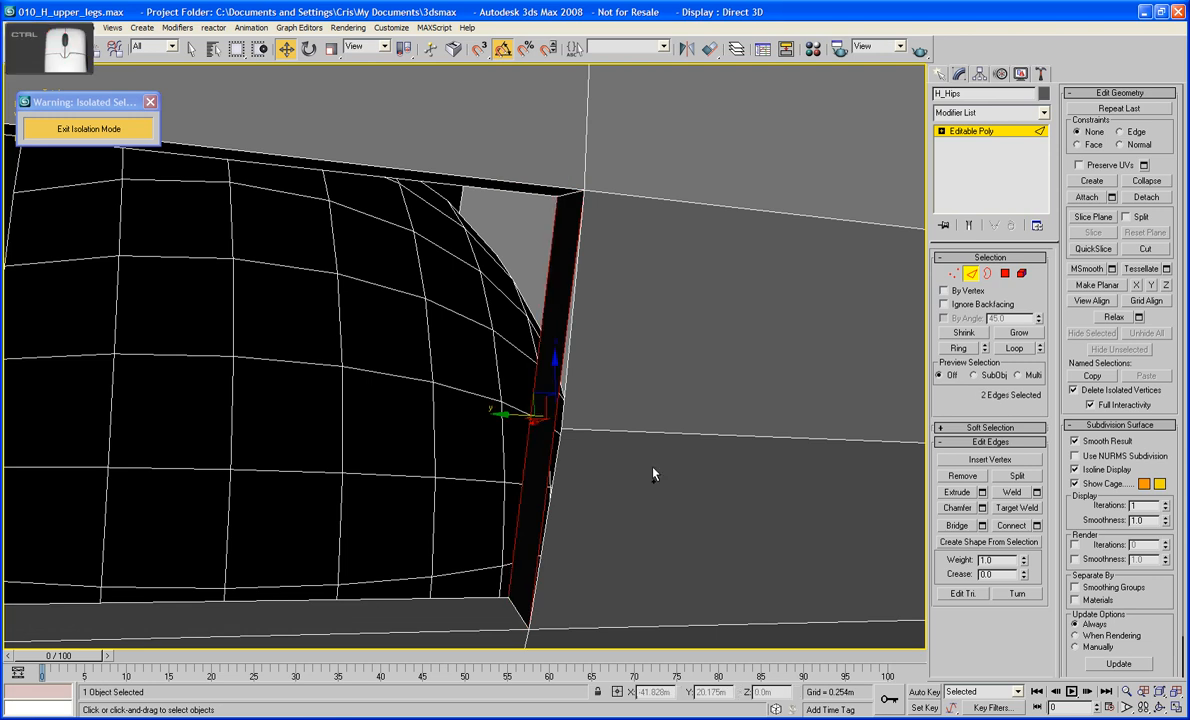
click(1005, 526)
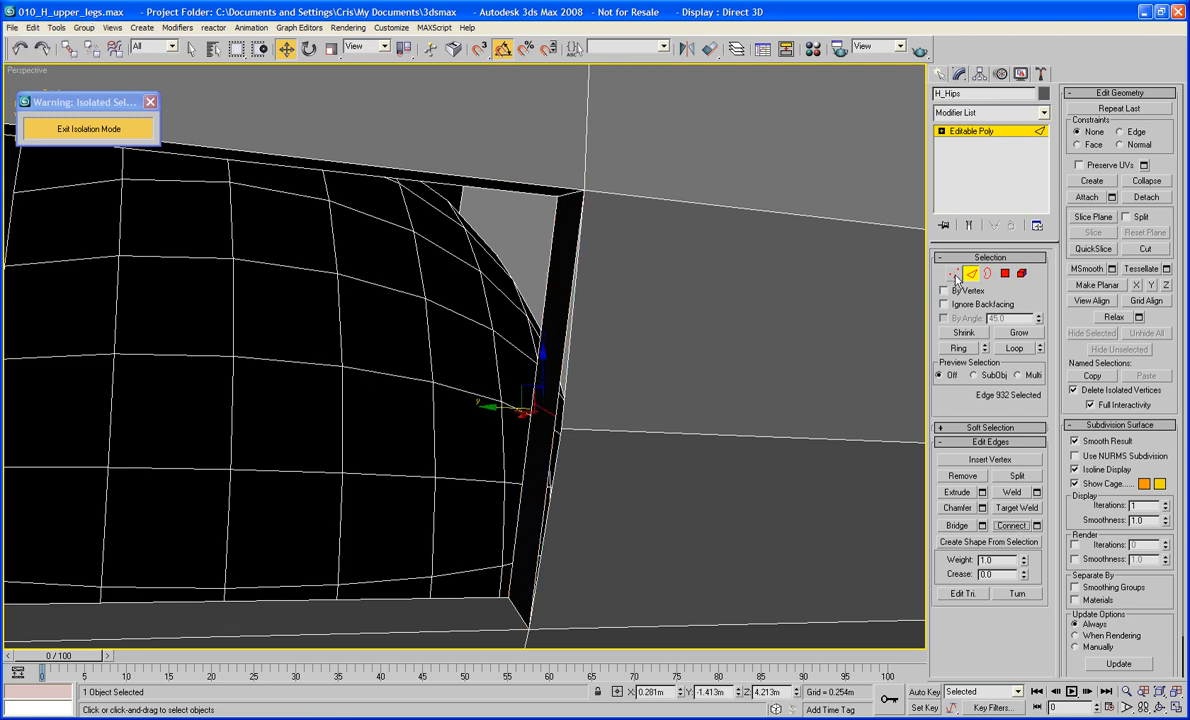
Target Weld the connecting edge's outer vertex onto the middle vertex of the adjoining side surface
click(954, 274)
click(1015, 491)
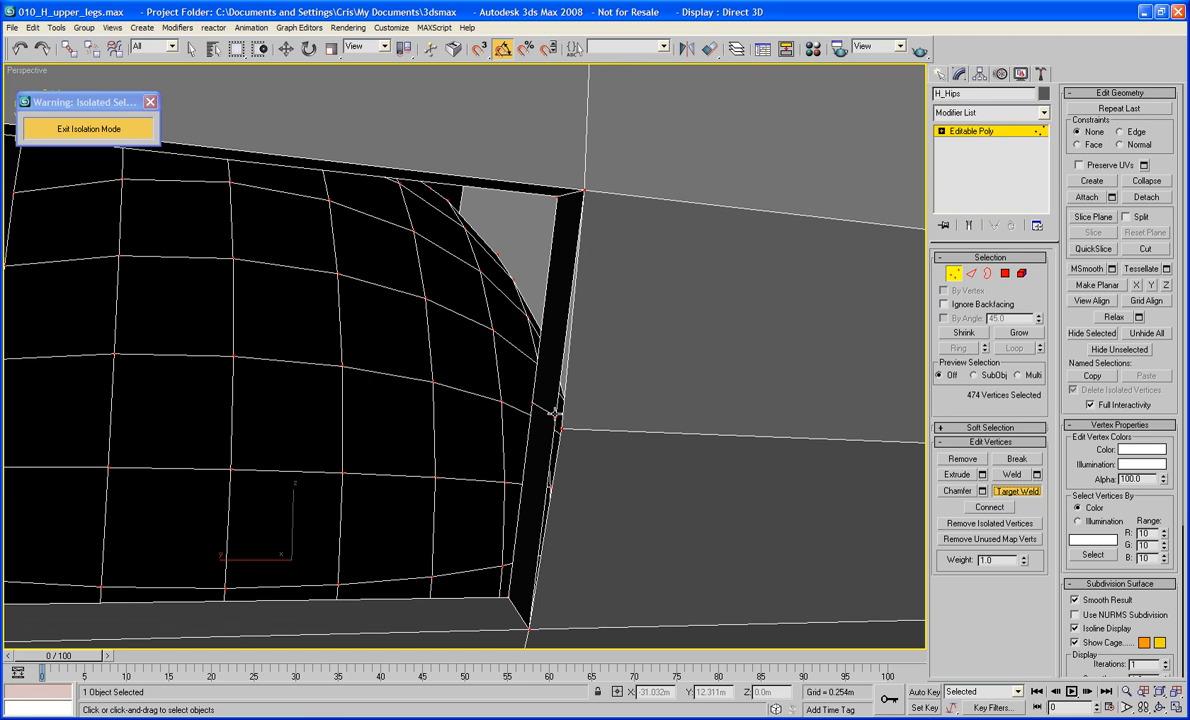
key(w)
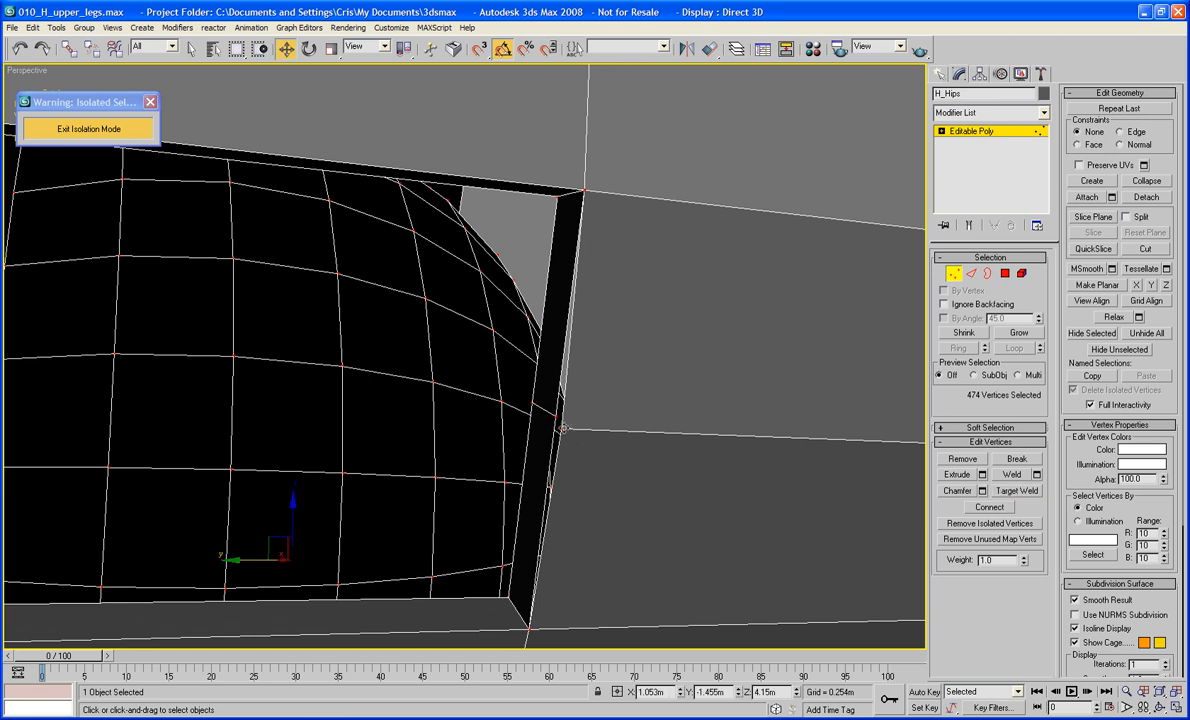
click(1017, 491)
click(554, 413)
click(562, 428)
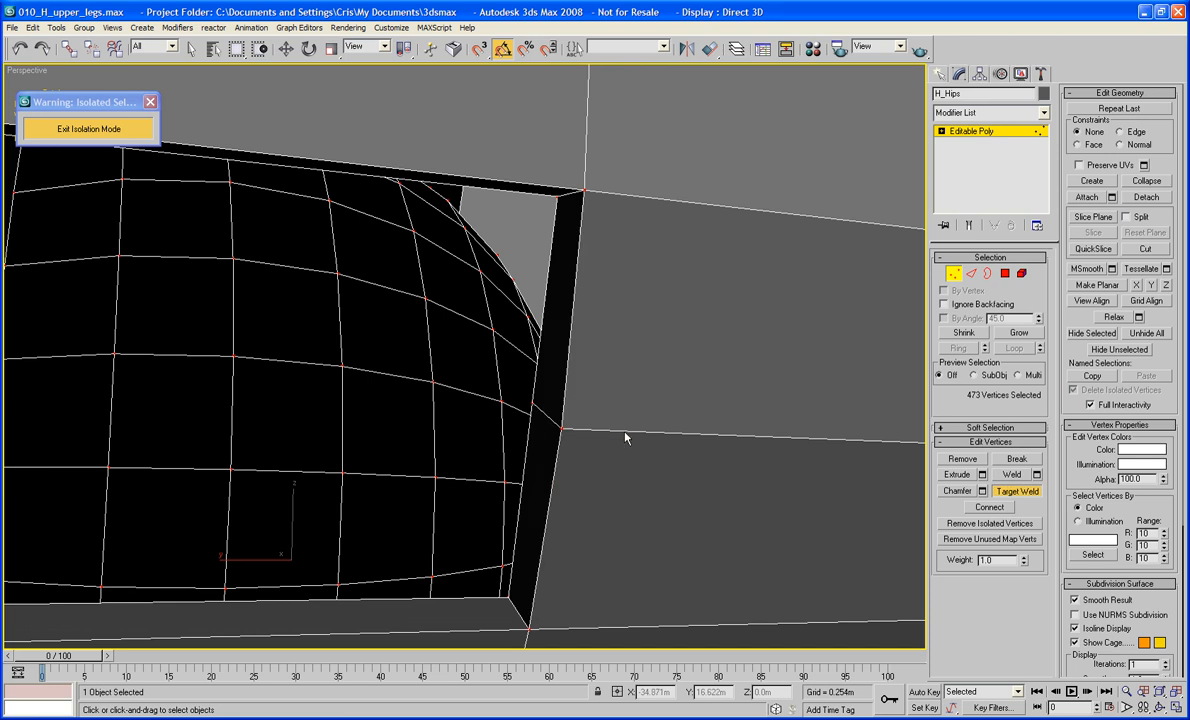
Select the two upright edges at the opening's socket side and extrude copies of them along Y across to the end wall
scroll(651, 404, down, 5)
alt+middle_drag(586, 407, 683, 505)
key(2)
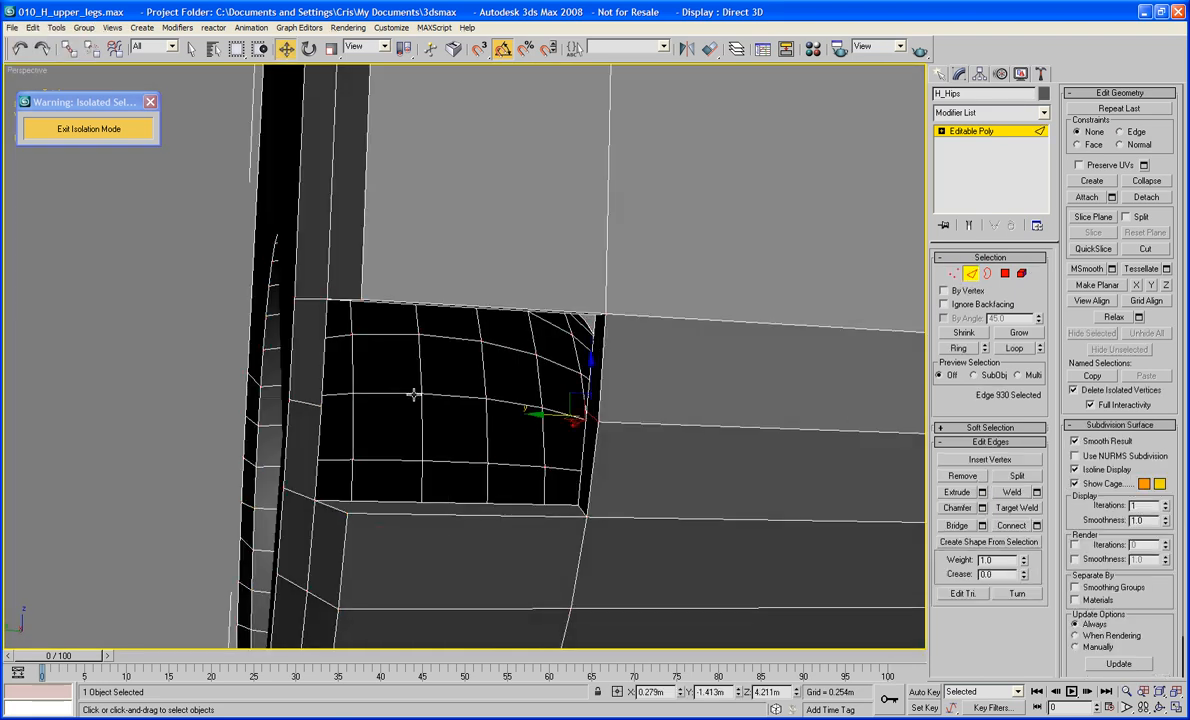
click(323, 367)
ctrl+click(315, 458)
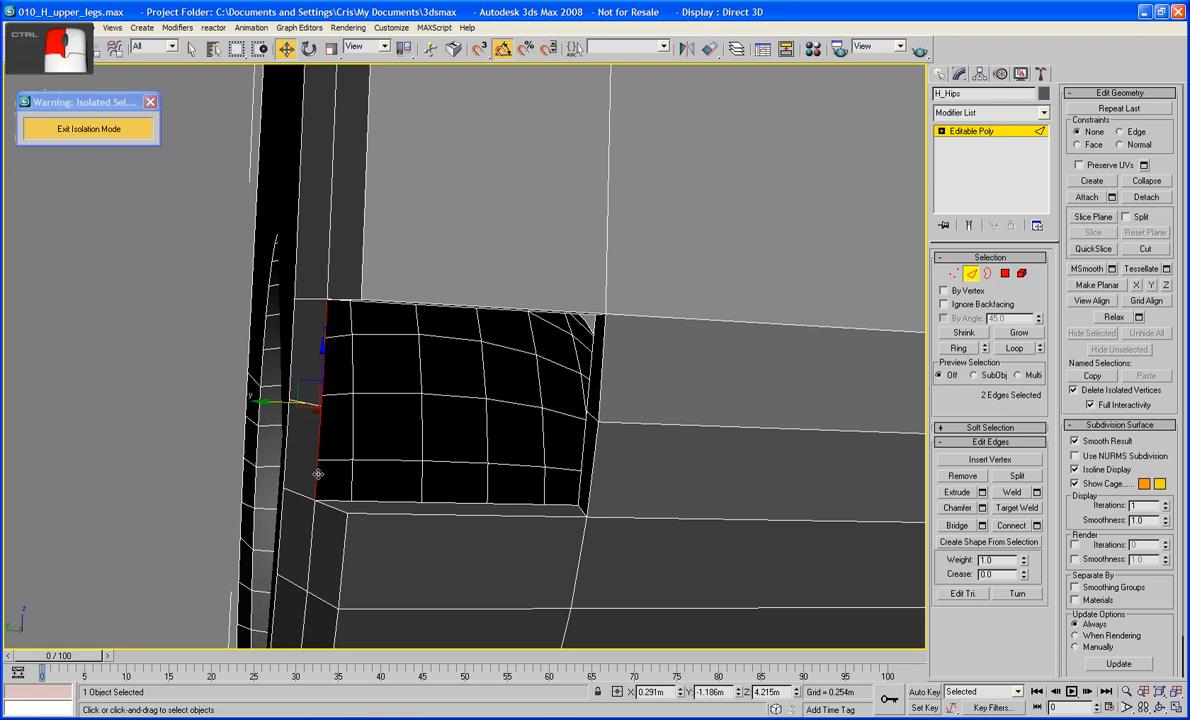
shift+drag(278, 401, 548, 430)
In wireframe display, Target Weld the end wall's inner middle vertex onto the middle vertex of the extruded edges
key(F3)
mouse_move(651, 456)
alt+middle_down()
mouse_move(627, 462)
mouse_move(643, 467)
mouse_move(645, 418)
mouse_move(735, 360)
alt+middle_up()
scroll(643, 467, up, 4)
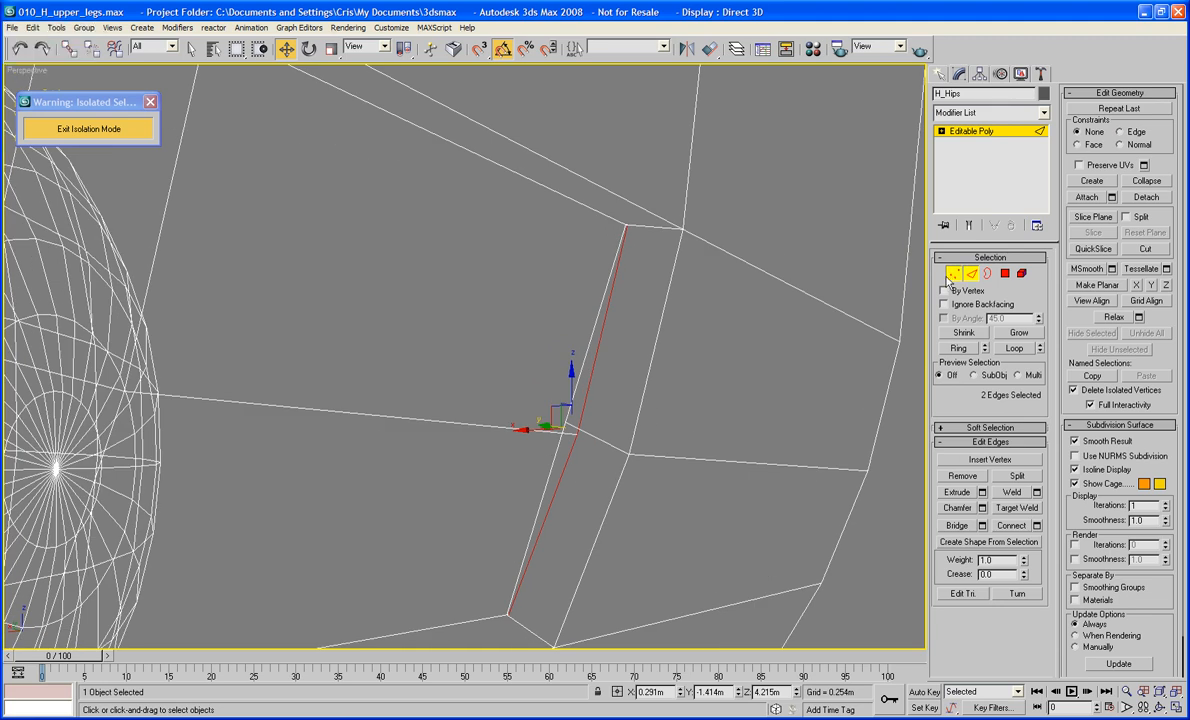
key(1)
click(1018, 489)
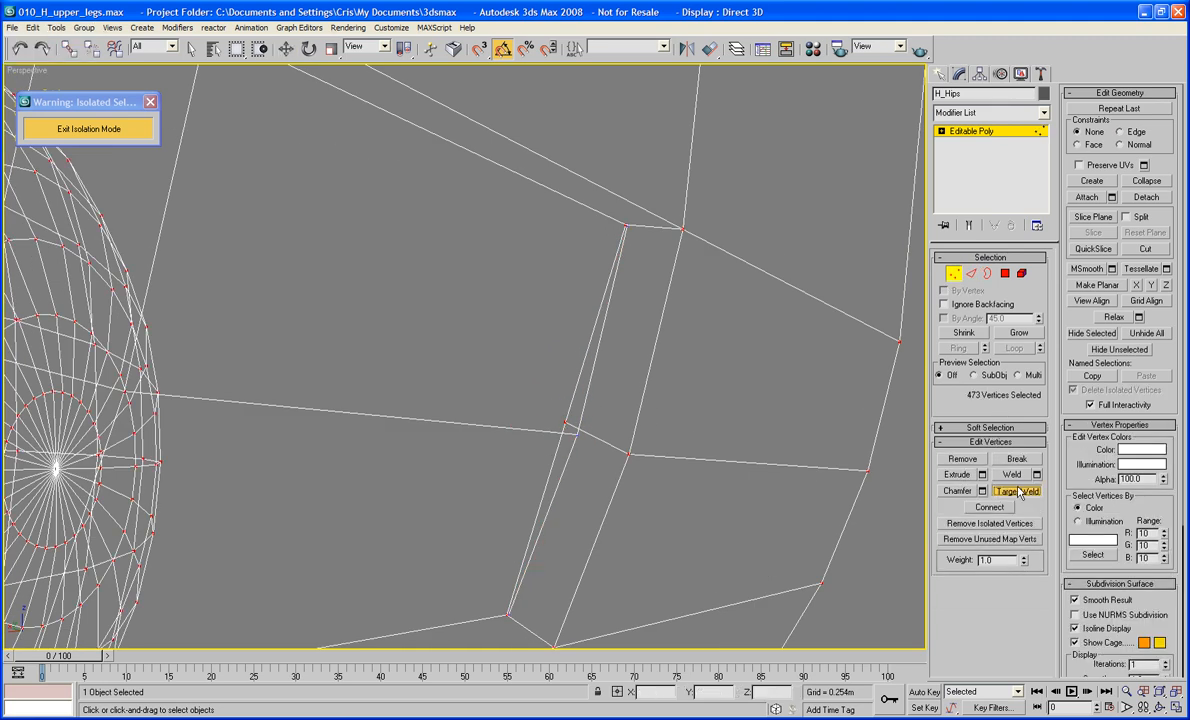
click(574, 436)
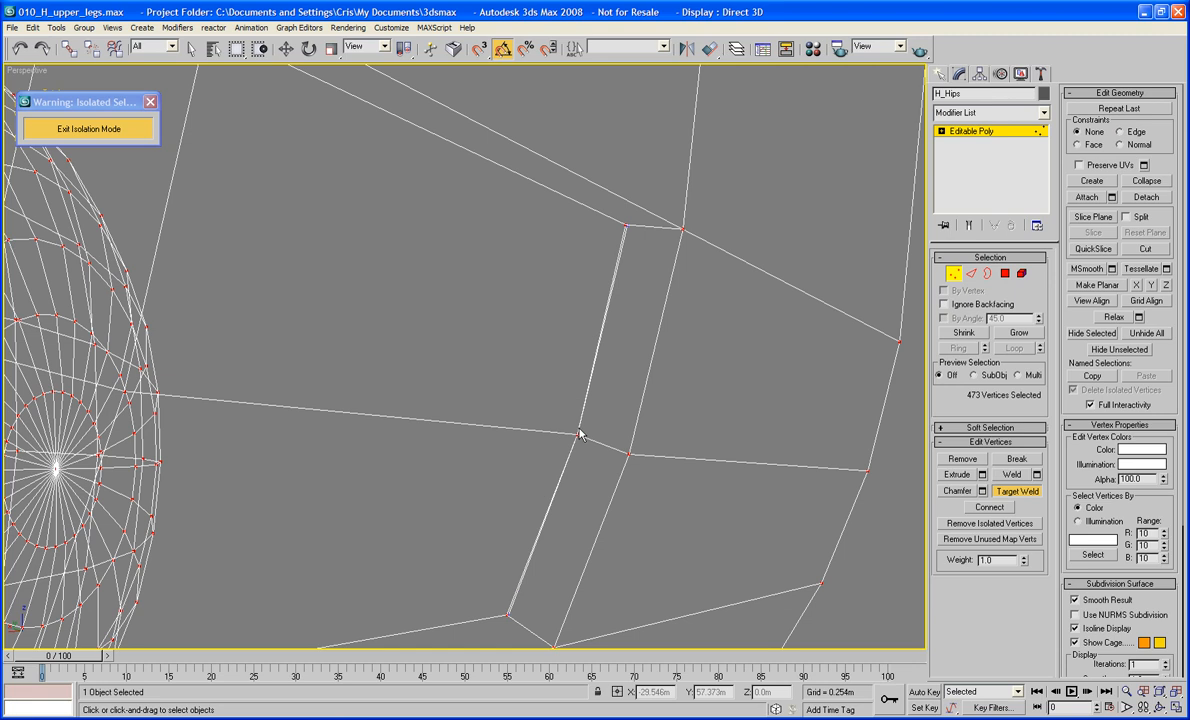
Weld the overlapping vertex pairs at the upper and lower inner corners of the recess
key(w)
drag(616, 213, 641, 241)
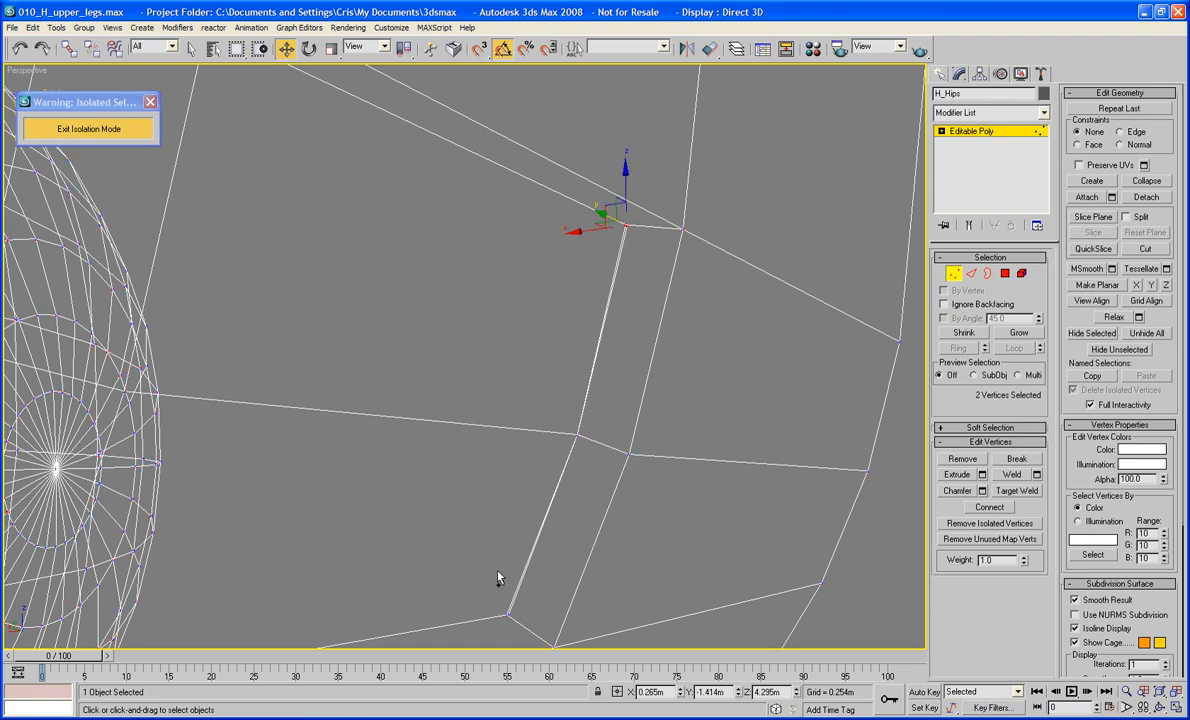
ctrl+drag(499, 578, 524, 638)
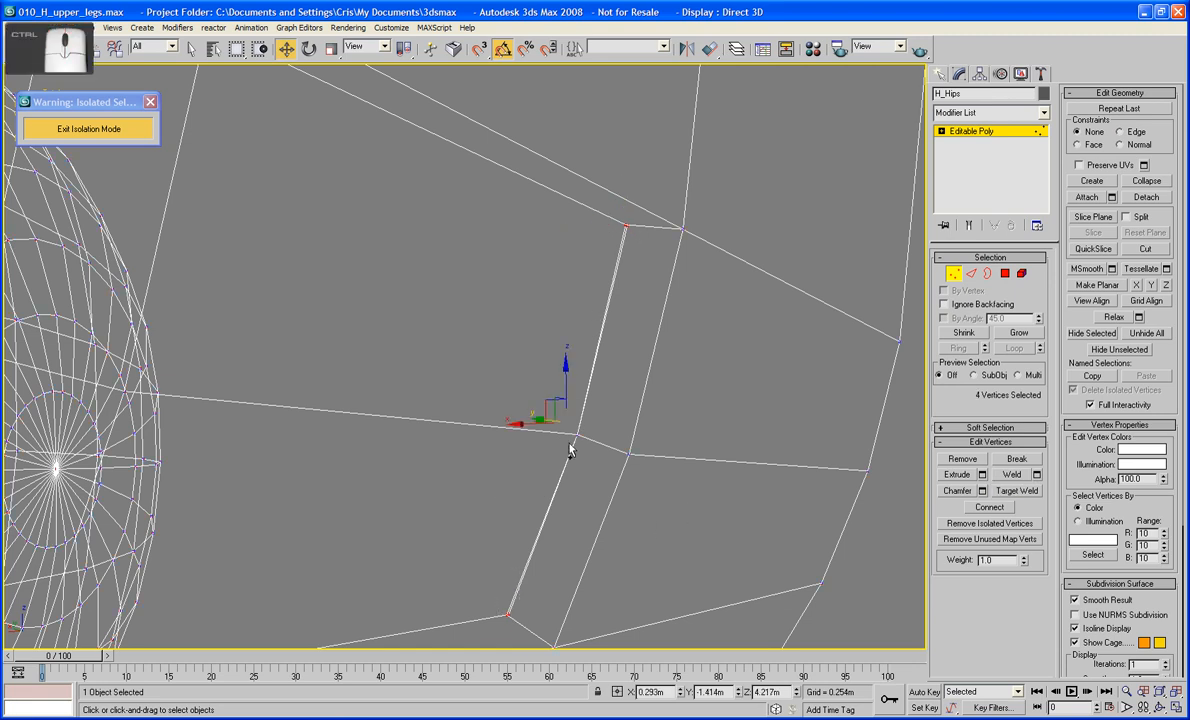
click(1021, 476)
click(710, 363)
Leave vertex editing and examine the closed recess from several angles in shaded display with edges shown
scroll(710, 363, down, 3)
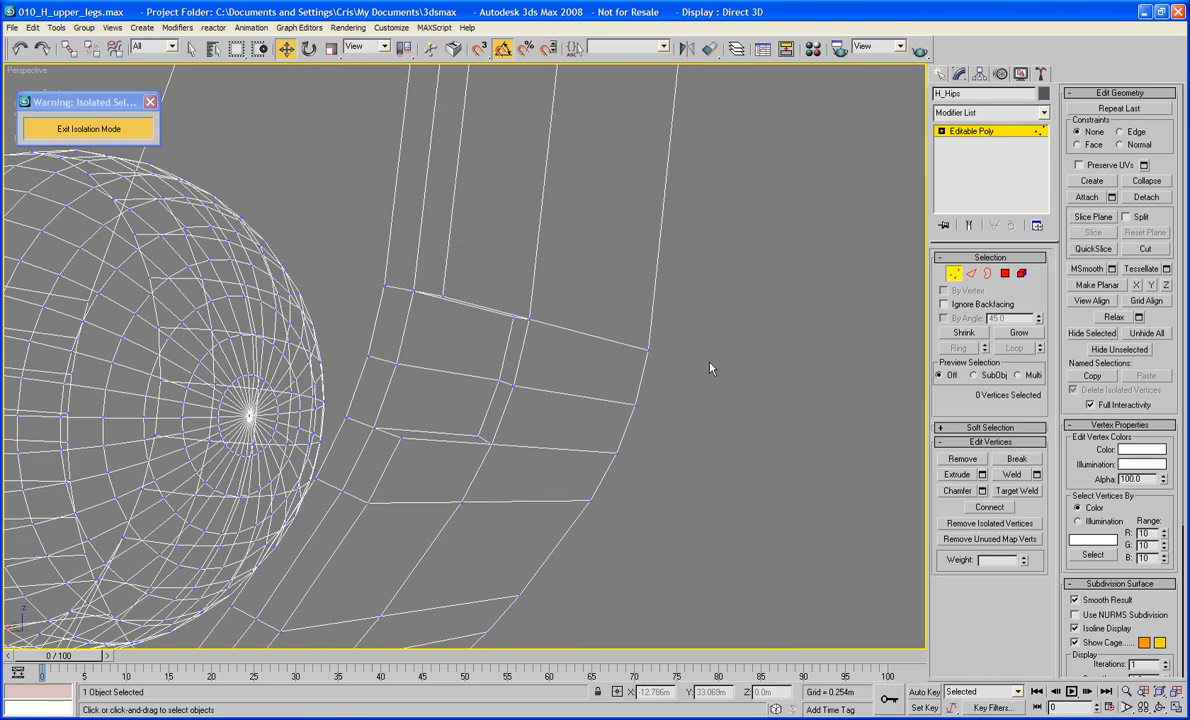
alt+middle_drag(710, 363, 756, 355)
click(956, 278)
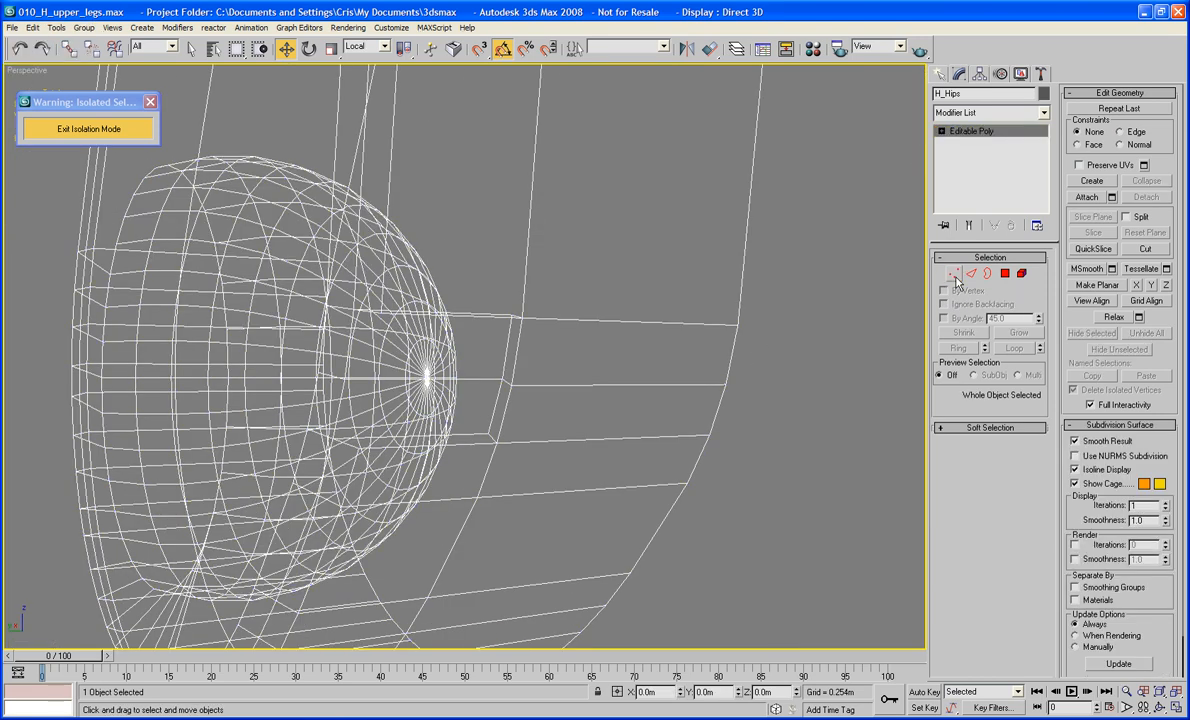
key(F3)
key(F4)
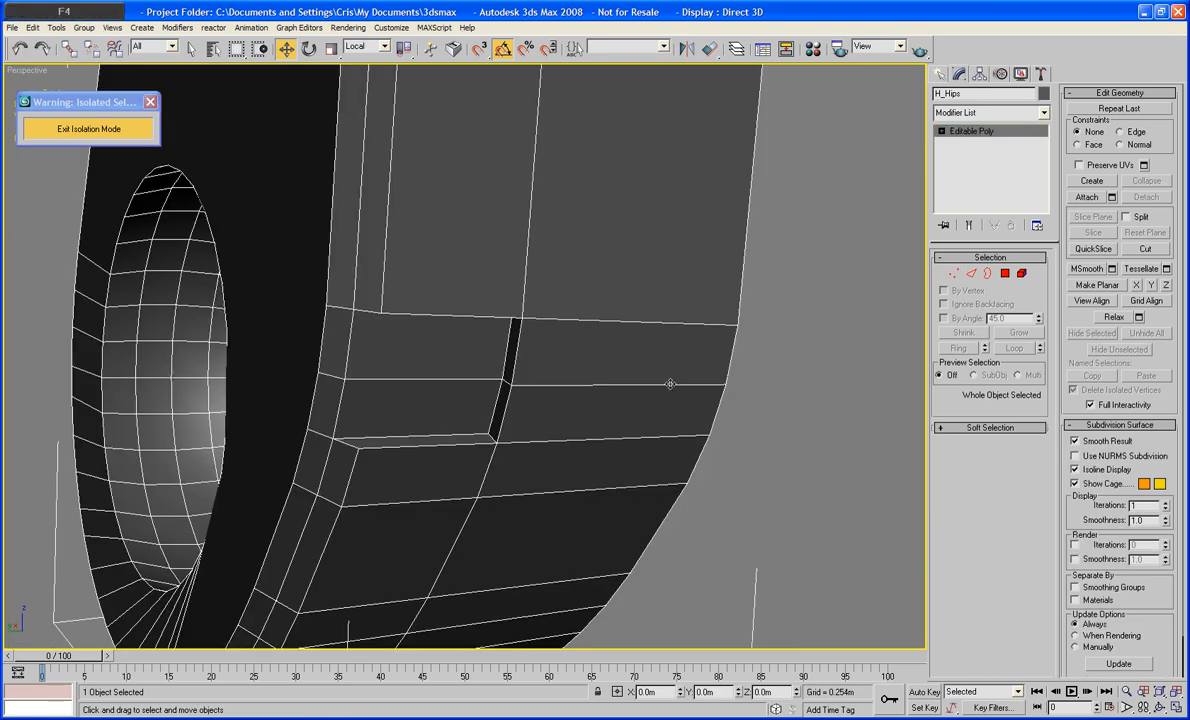
mouse_move(623, 356)
alt+middle_down()
mouse_move(618, 386)
mouse_move(616, 349)
mouse_move(624, 369)
mouse_move(647, 375)
mouse_move(606, 398)
mouse_move(592, 345)
alt+middle_up()
scroll(616, 348, up, 3)
scroll(452, 484, down, 3)
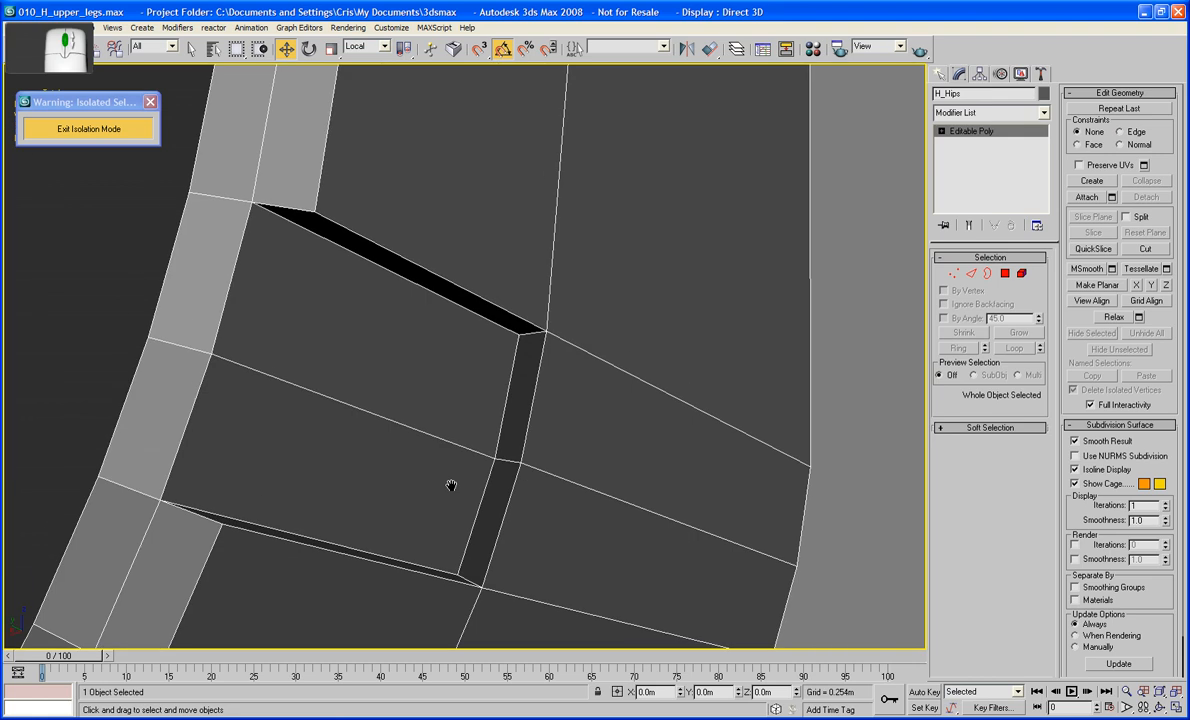
middle_drag(452, 484, 693, 405)
scroll(570, 462, up, 3)
scroll(561, 424, down, 2)
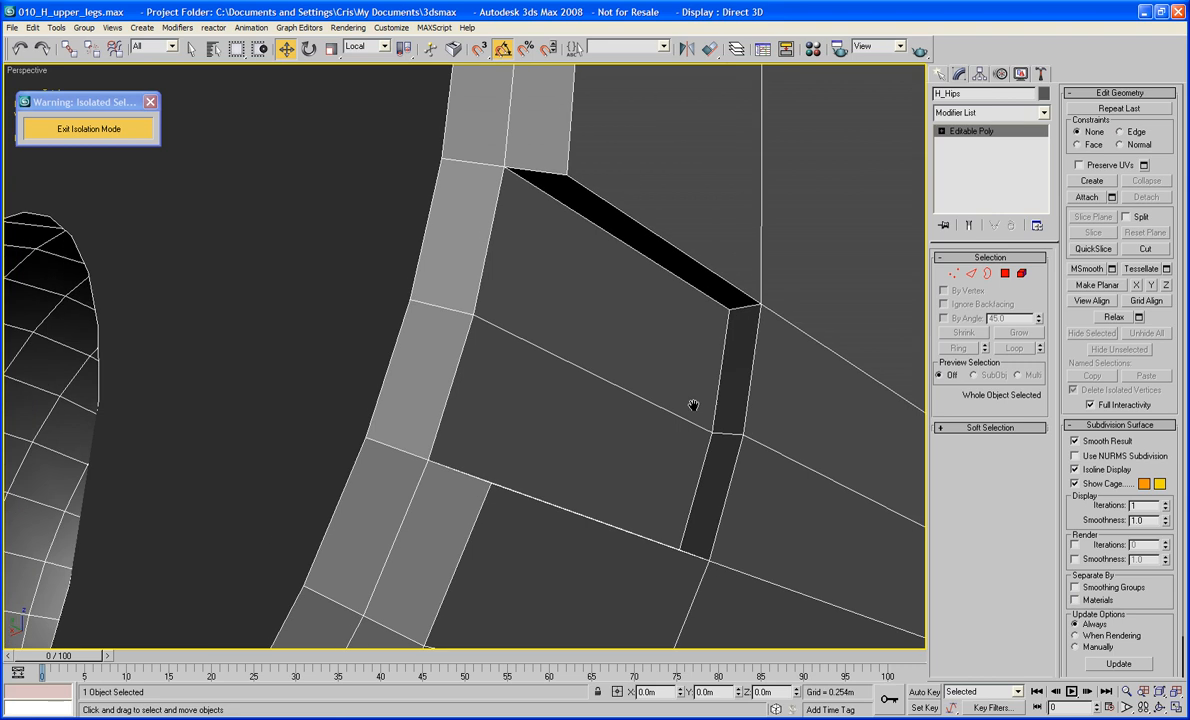
Select the short edges at the recess's upper and lower end-wall corners and try a freehand chamfer on them
click(970, 274)
click(744, 312)
alt+middle_drag(744, 317, 762, 359)
ctrl+click(670, 467)
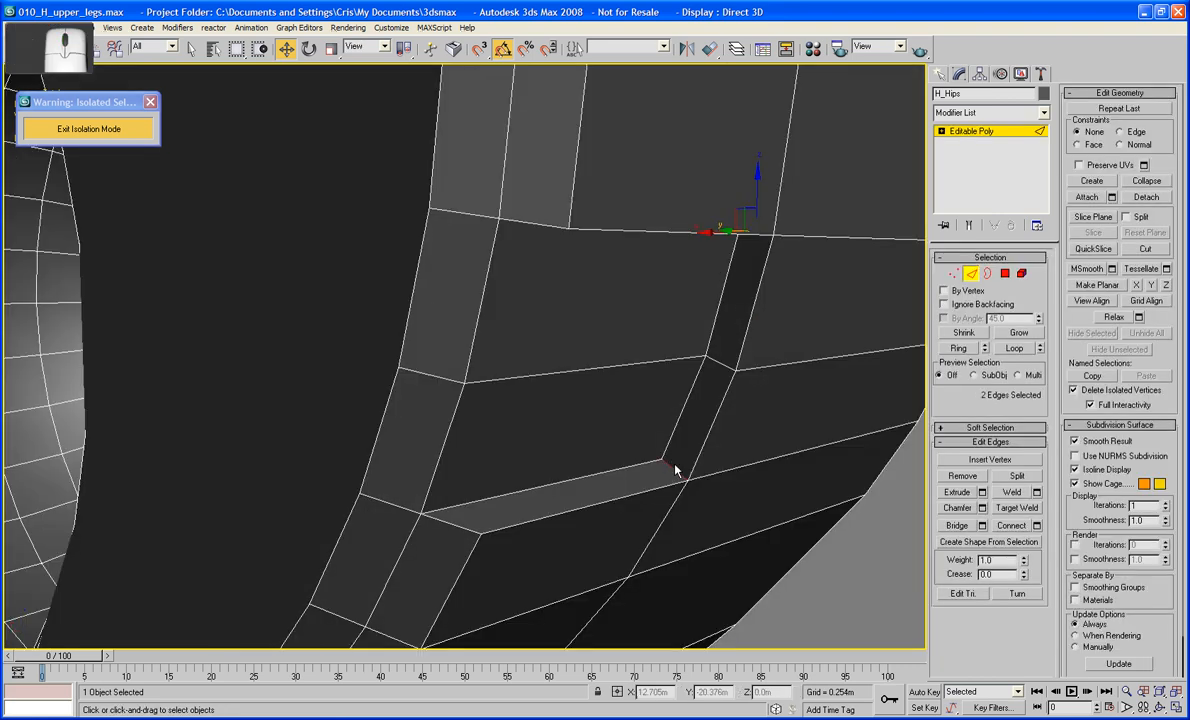
click(959, 508)
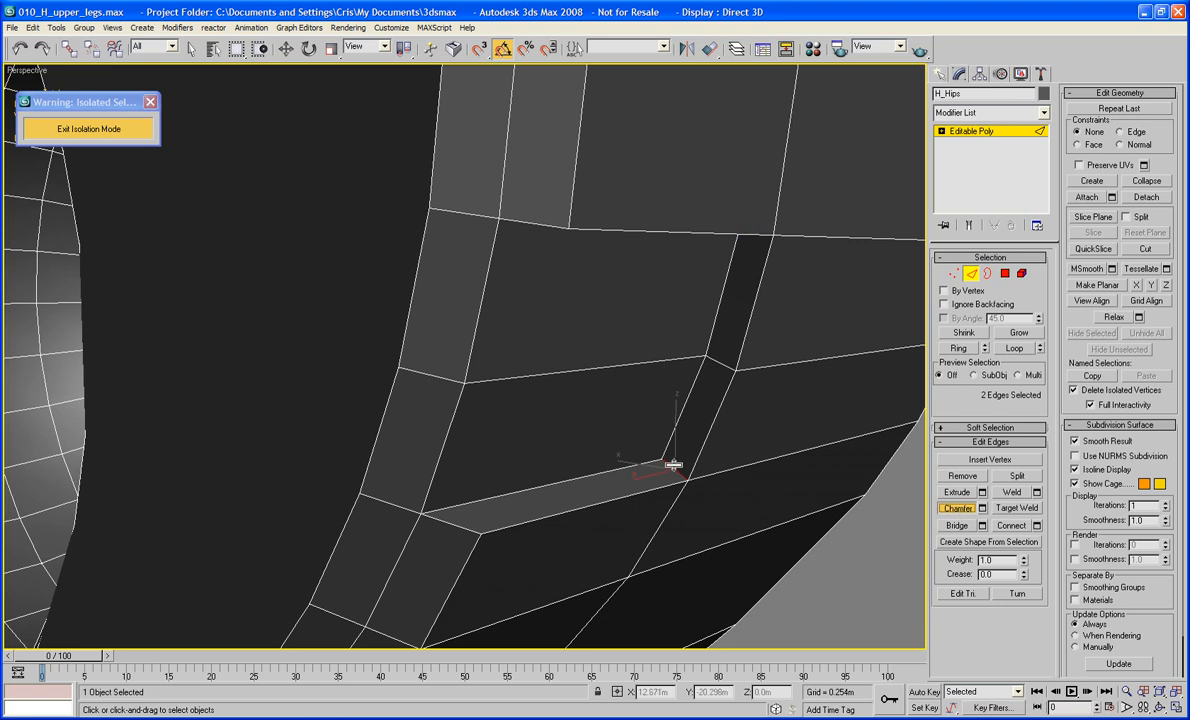
drag(675, 467, 675, 455)
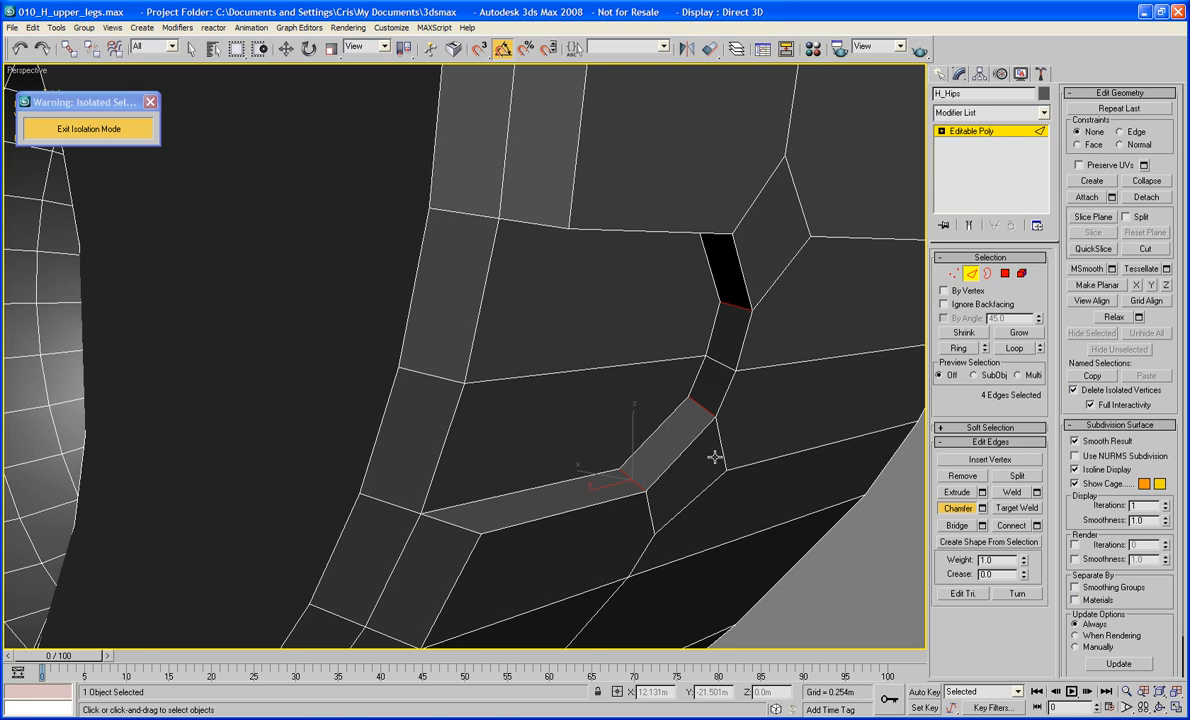
Try a second chamfer of 0.014m on the recess's corner edges and undo both chamfers
click(982, 508)
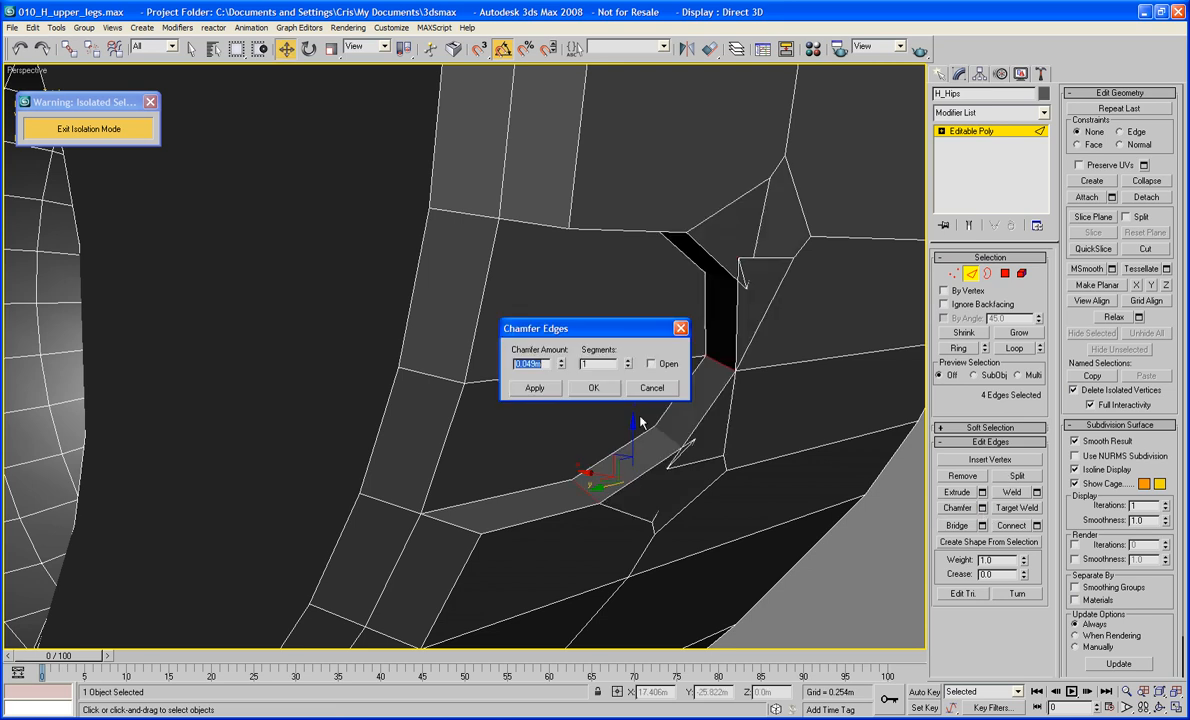
drag(561, 364, 564, 413)
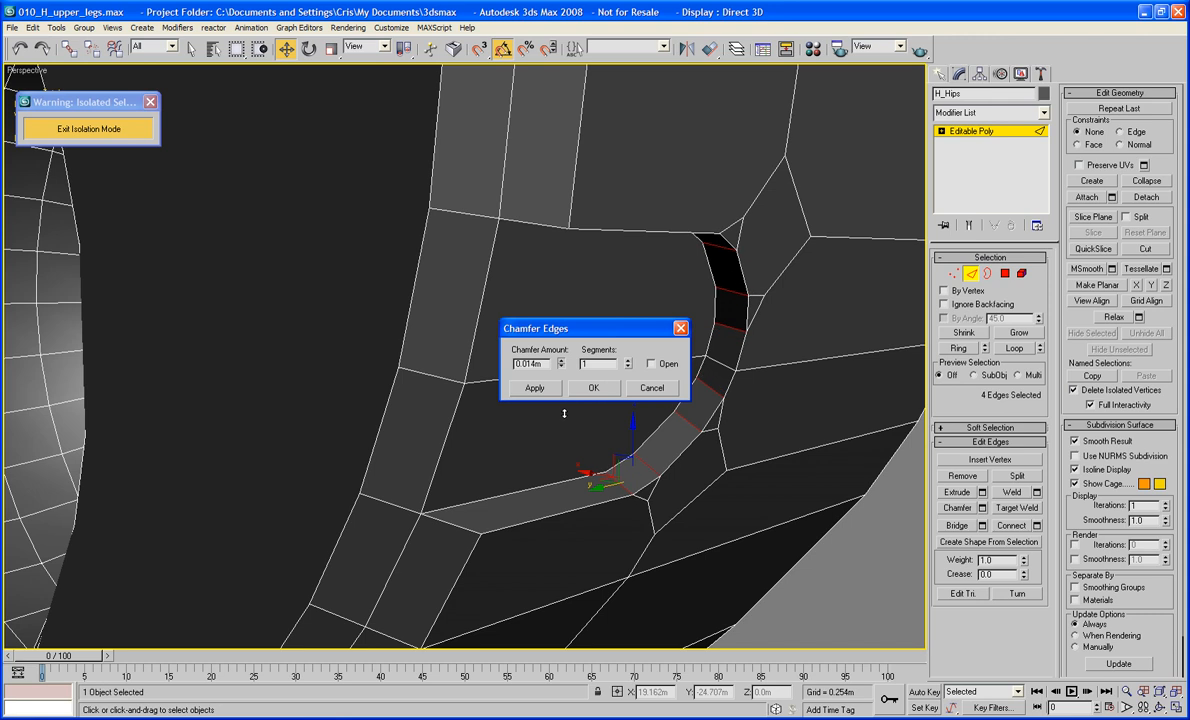
key(ctrl+z)
key(ctrl+z)
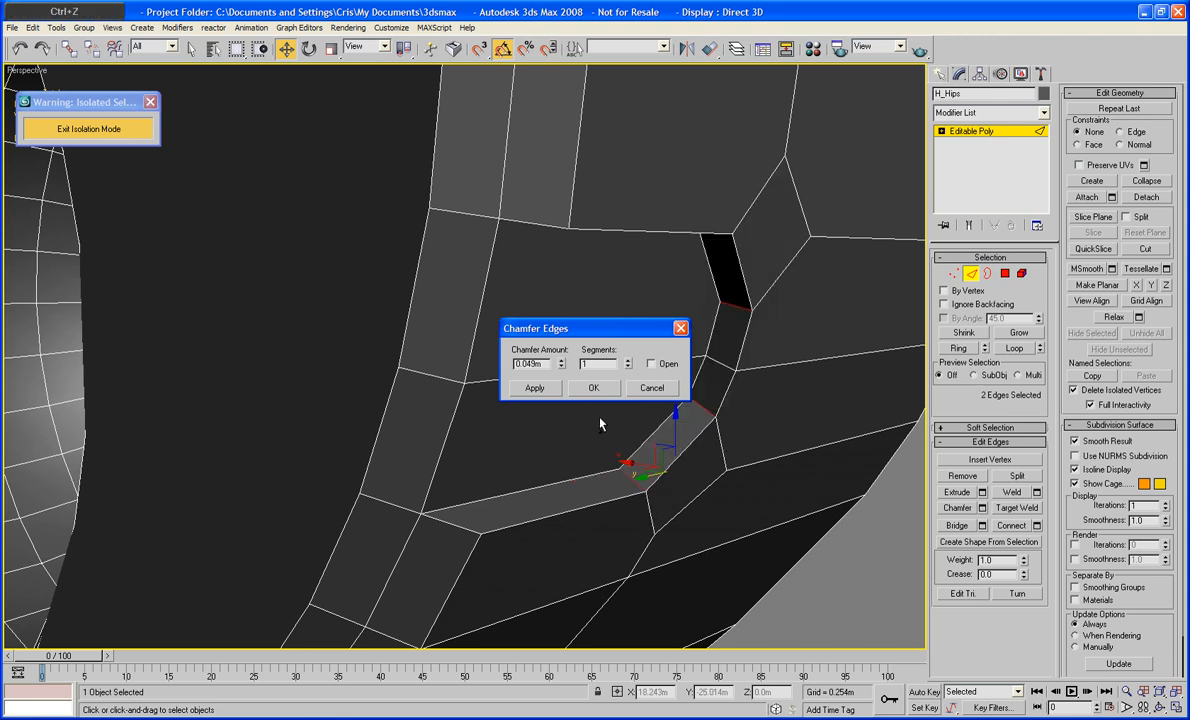
Round the recess's two end corners by chamfering their edges in three passes, using 0.016m for the second and 0.007m for the third
drag(561, 372, 566, 404)
click(537, 388)
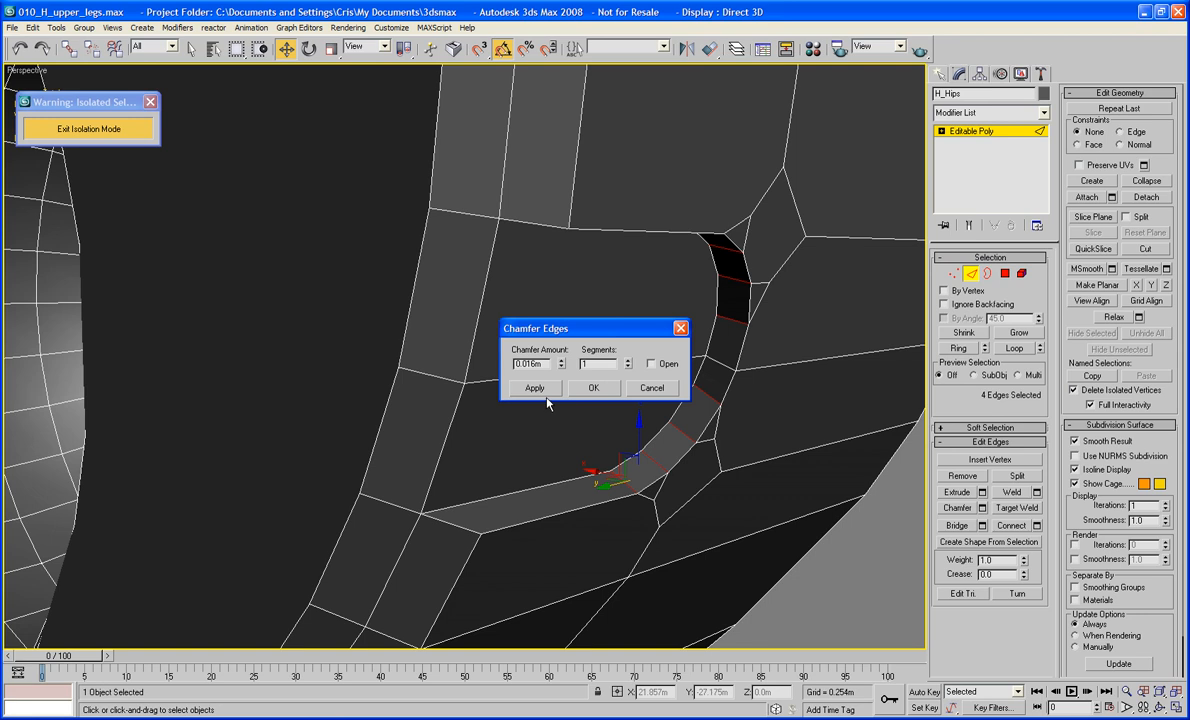
click(543, 389)
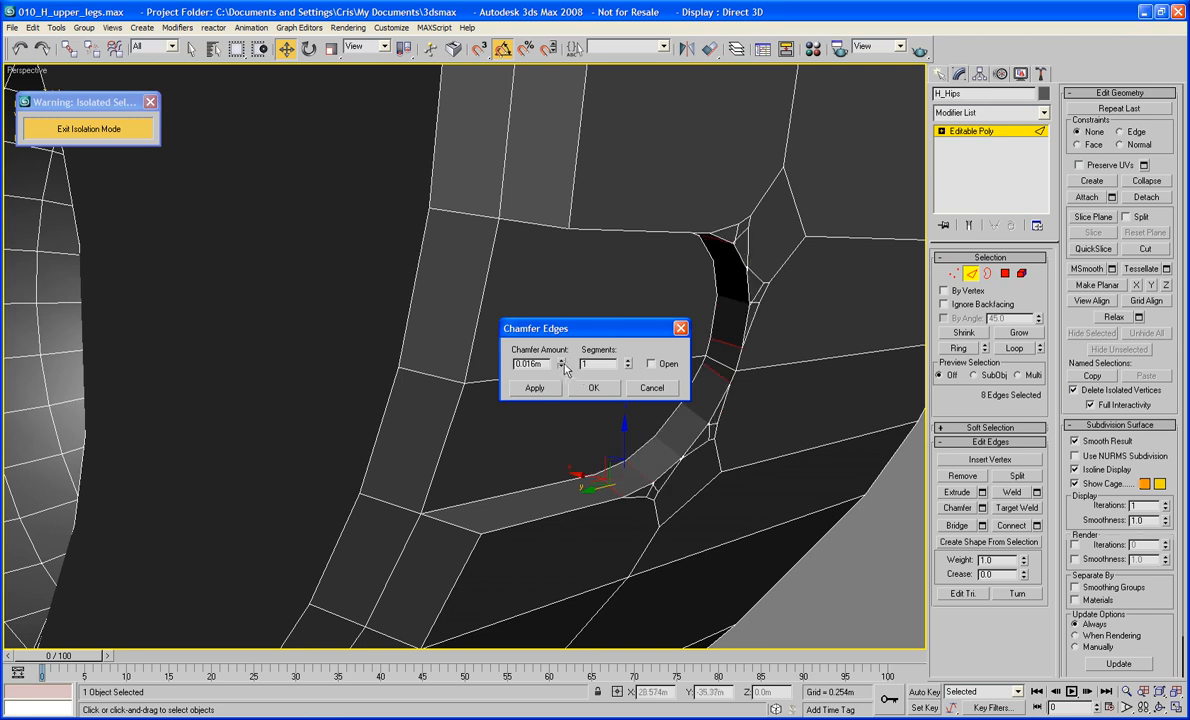
drag(565, 369, 565, 388)
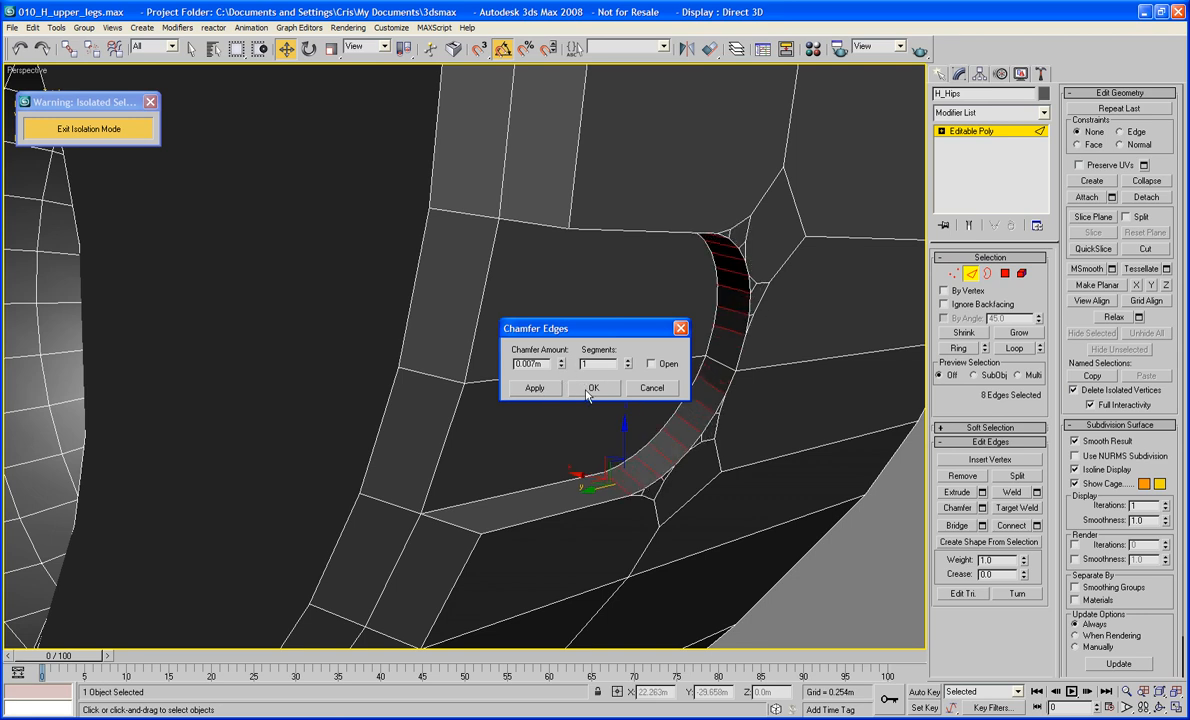
click(591, 389)
click(771, 393)
Cut an edge across the diamond-shaped face at the recess's upper corner, from its outer vertex to the recess rim
mouse_move(771, 393)
alt+middle_down()
mouse_move(725, 393)
mouse_move(730, 319)
mouse_move(669, 385)
mouse_move(784, 380)
alt+middle_up()
key(F4)
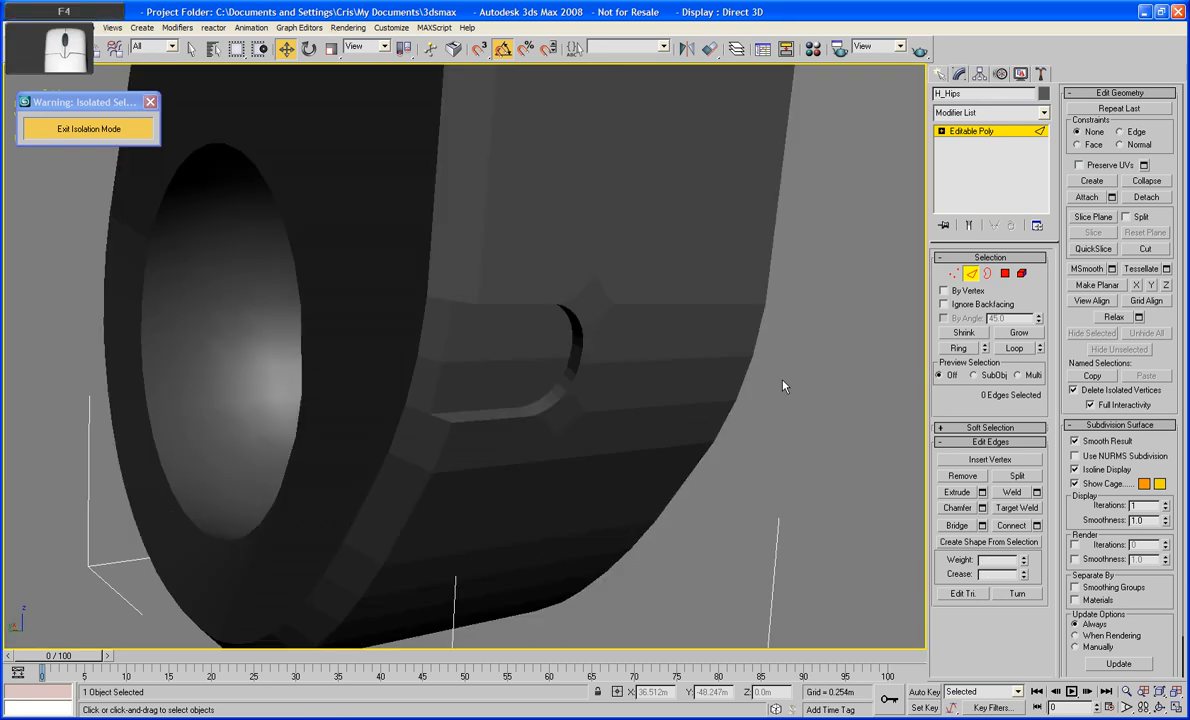
mouse_move(707, 380)
alt+middle_down()
mouse_move(661, 337)
mouse_move(592, 329)
mouse_move(584, 375)
mouse_move(550, 364)
mouse_move(608, 360)
mouse_move(656, 389)
mouse_move(616, 385)
alt+middle_up()
scroll(656, 388, up, 5)
key(F4)
scroll(603, 379, up, 3)
middle_drag(478, 375, 682, 434)
scroll(700, 448, up, 3)
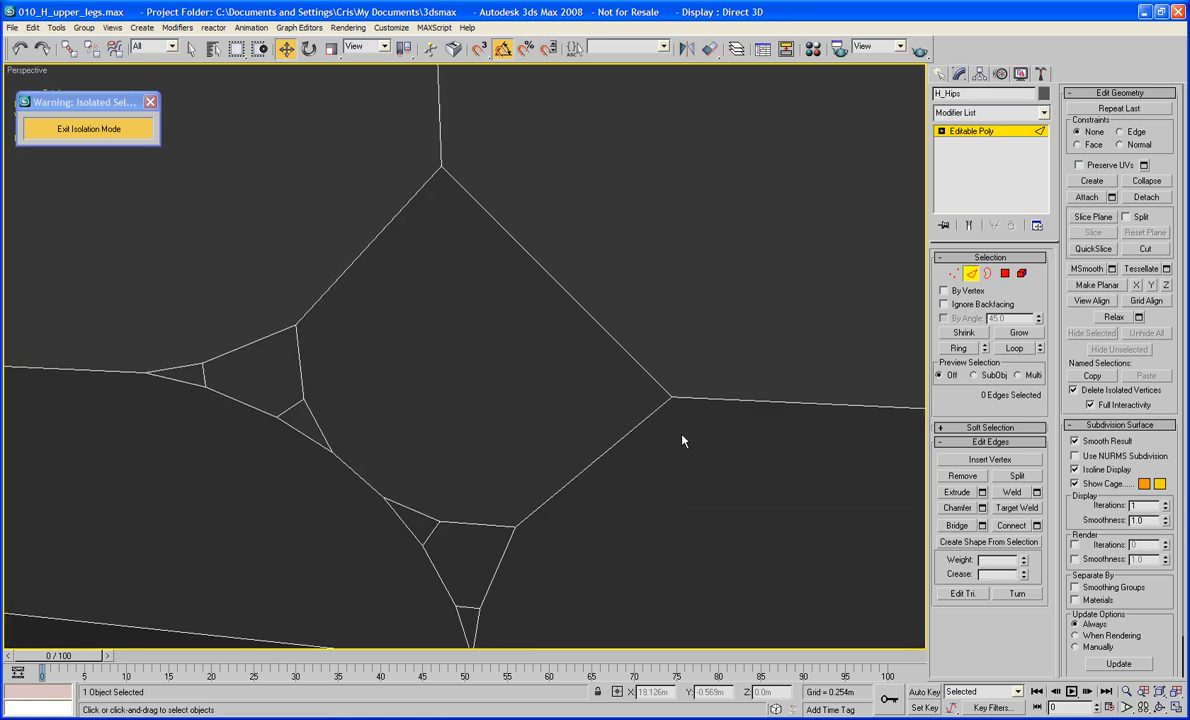
click(1144, 247)
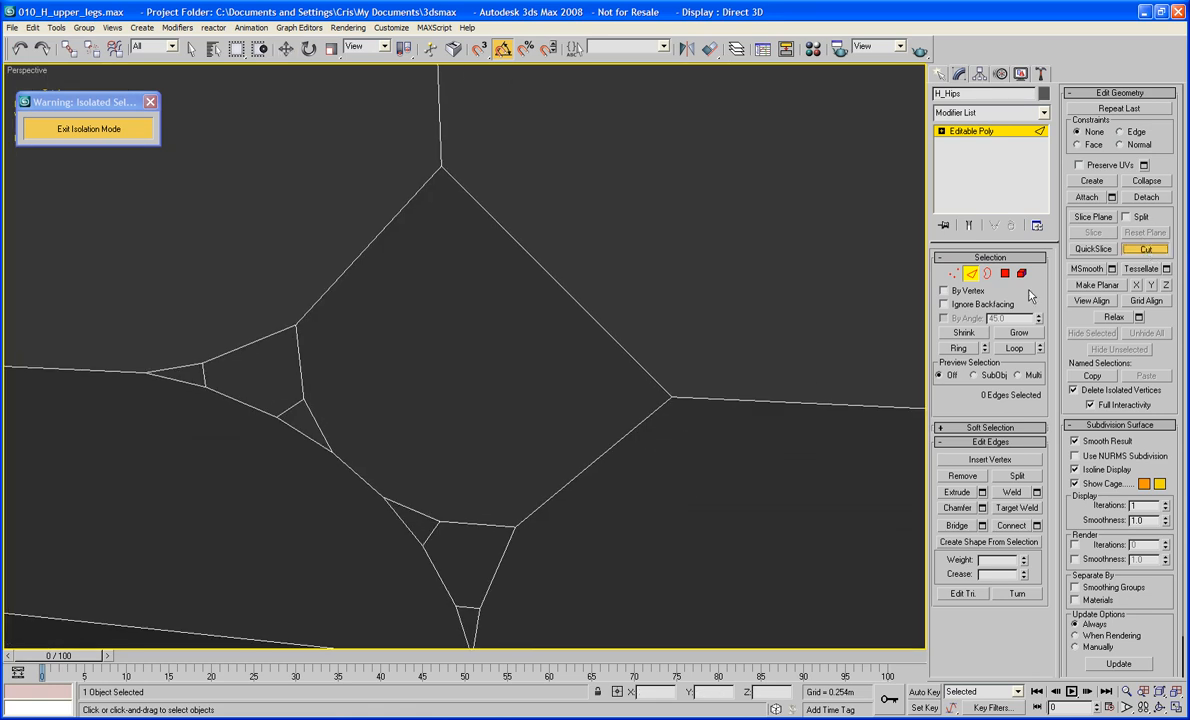
click(670, 397)
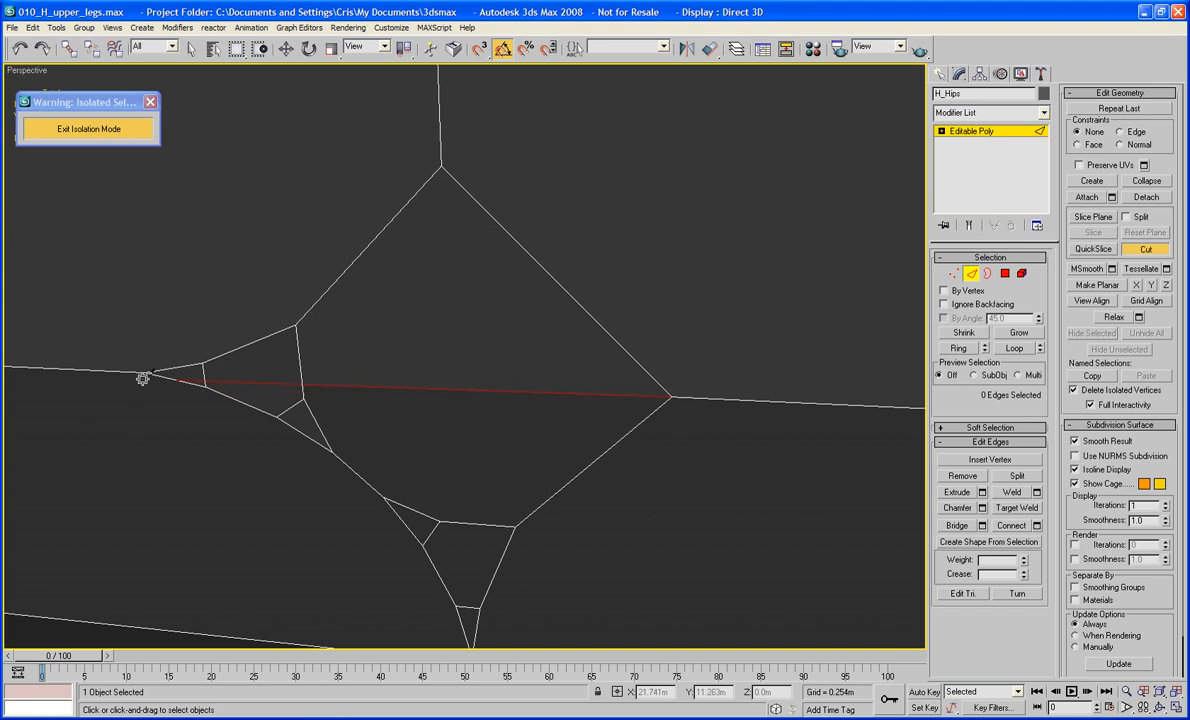
Cut a matching edge across the diamond-shaped face at the recess's lower corner, then leave the Cut tool and clear the edge selection
alt+middle_drag(435, 437, 438, 311)
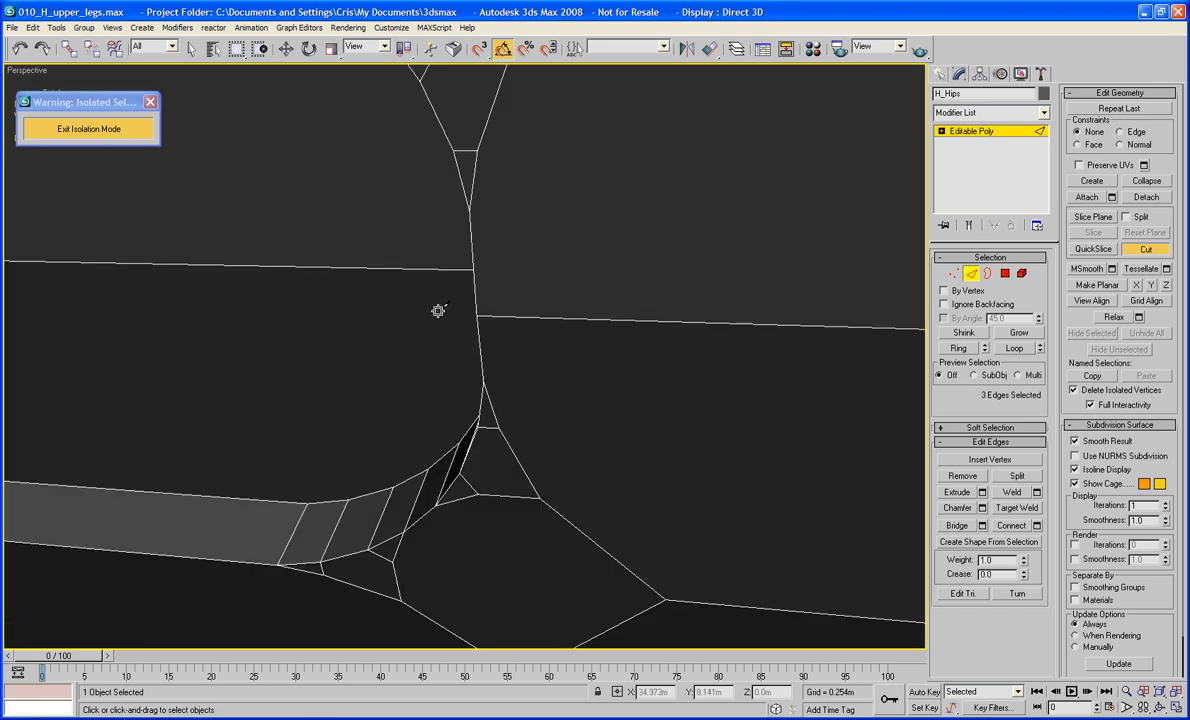
alt+middle_drag(483, 480, 491, 345)
alt+middle_drag(637, 243, 659, 268)
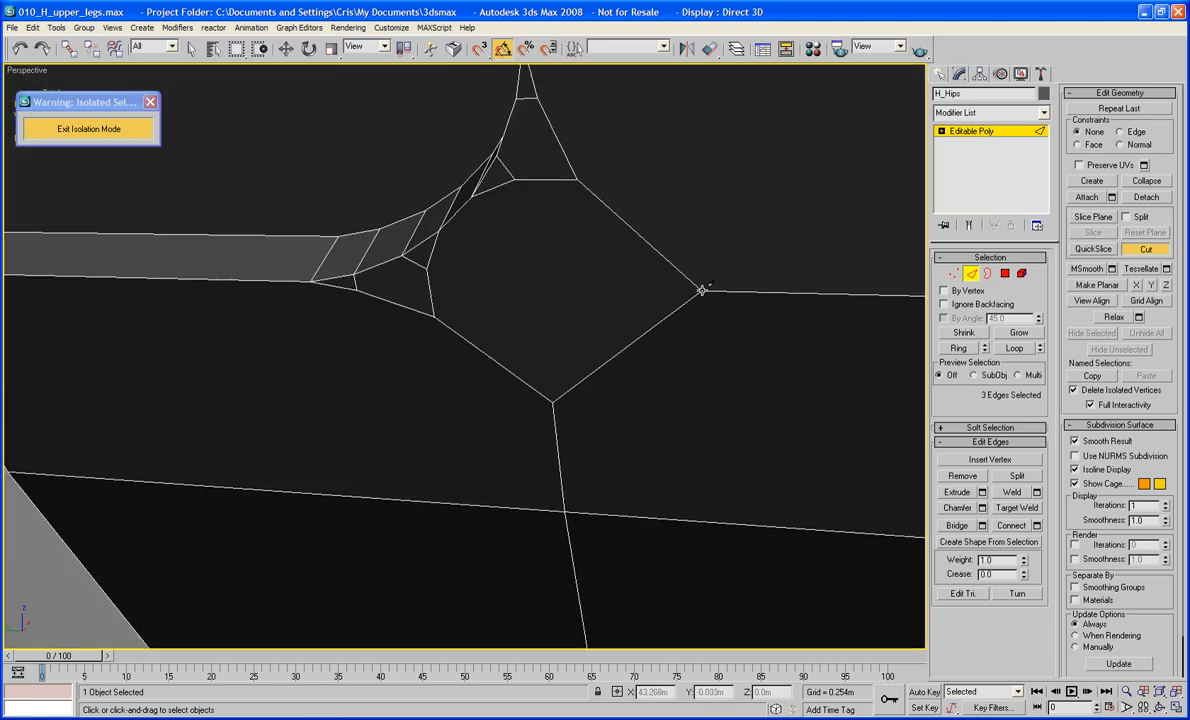
click(701, 291)
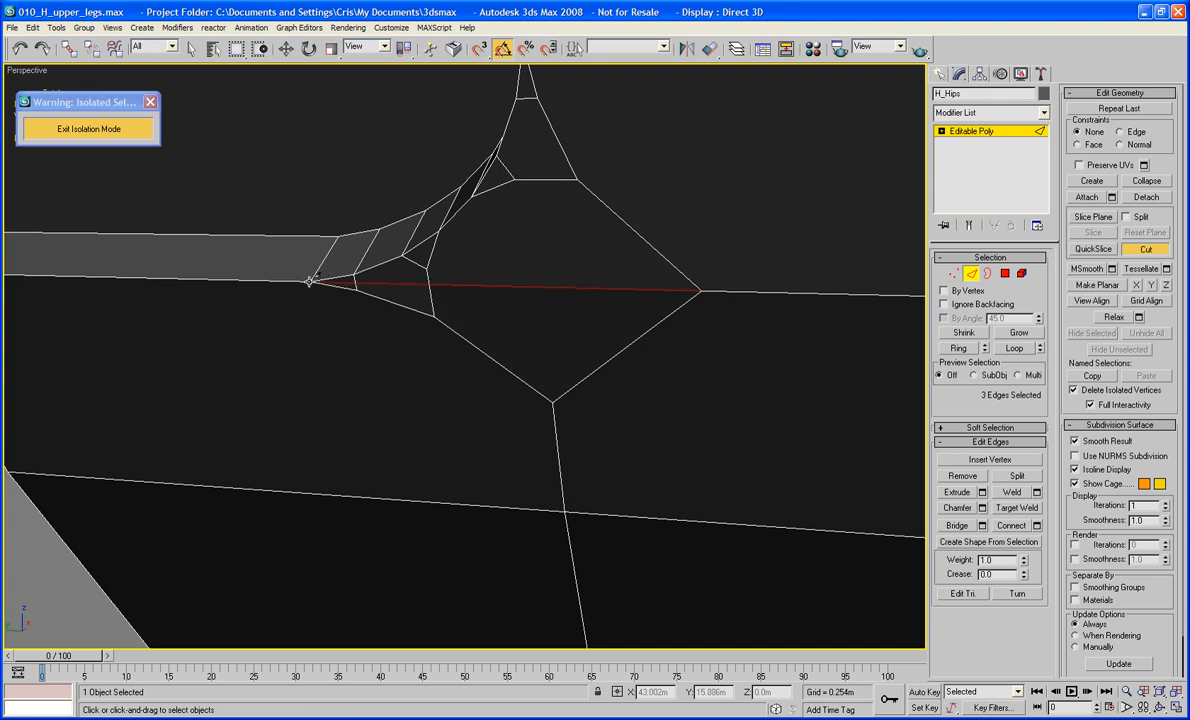
scroll(309, 281, down, 8)
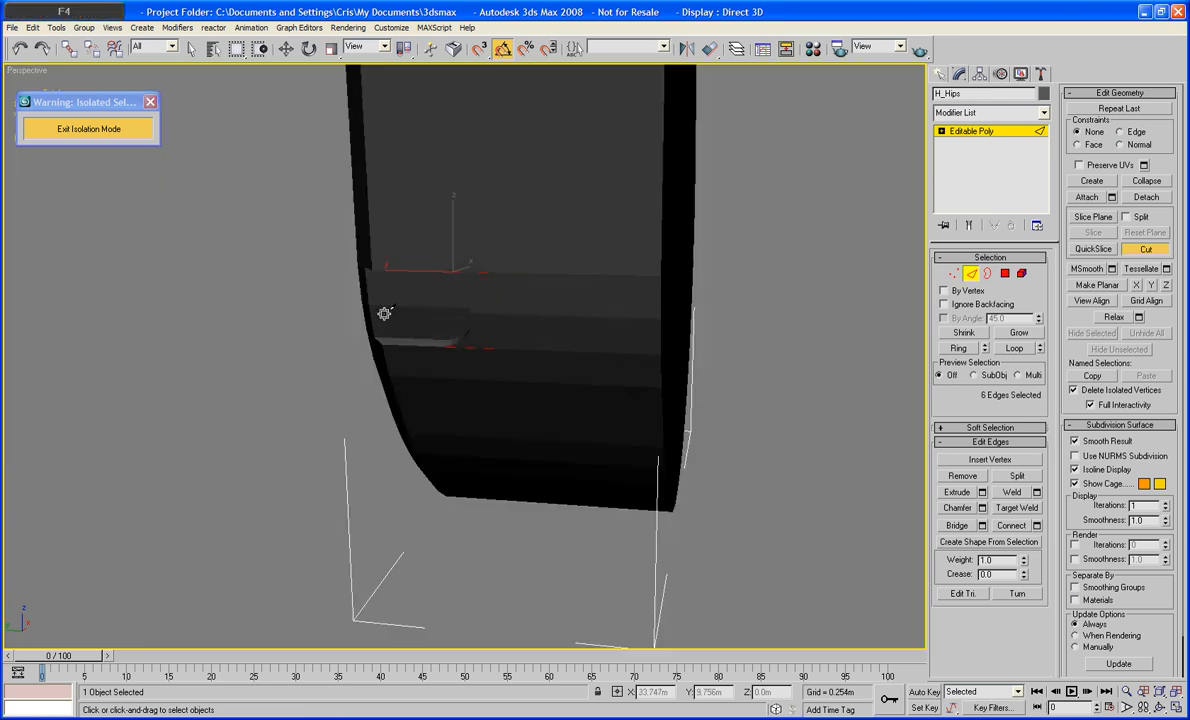
alt+middle_drag(380, 311, 425, 326)
right_click(330, 329)
click(330, 377)
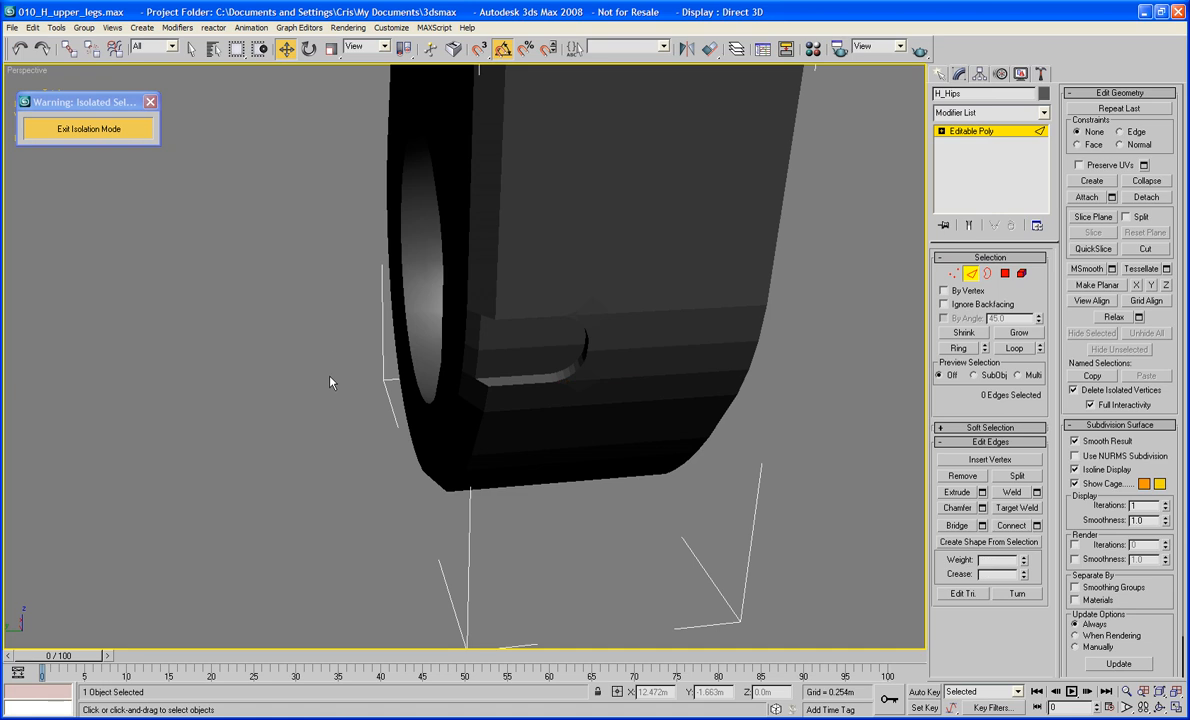
Examine the recess's rounded corners and the cut faces from several angles, with and without edges shown
alt+middle_drag(330, 377, 295, 481)
scroll(271, 428, up, 4)
middle_drag(388, 473, 368, 455)
key(F4)
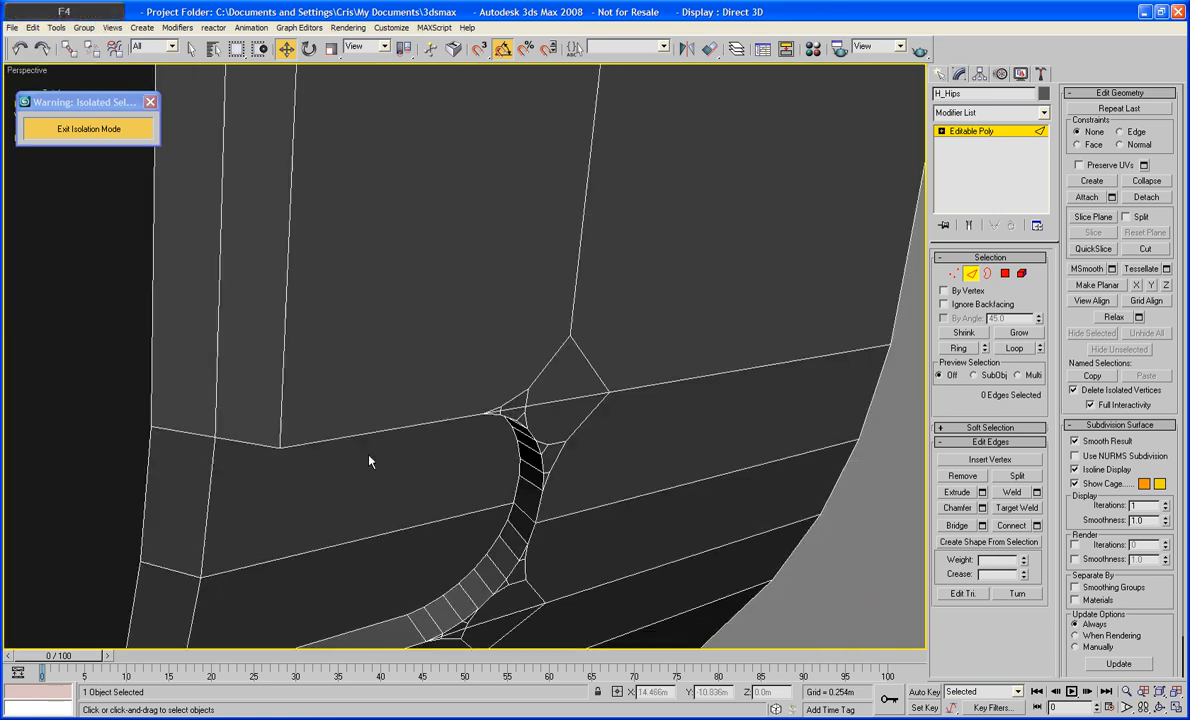
key(F4)
key(F4)
middle_drag(549, 444, 466, 434)
middle_drag(553, 362, 517, 486)
scroll(553, 430, down, 5)
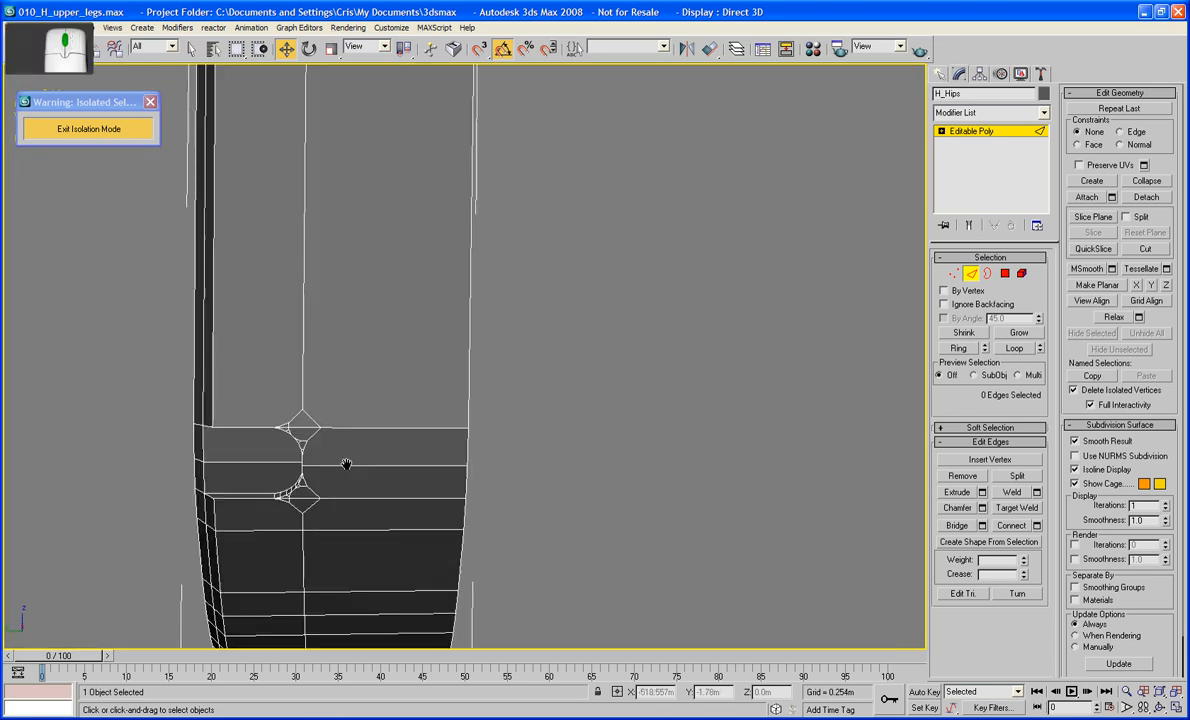
alt+middle_drag(317, 533, 441, 477)
scroll(393, 497, up, 2)
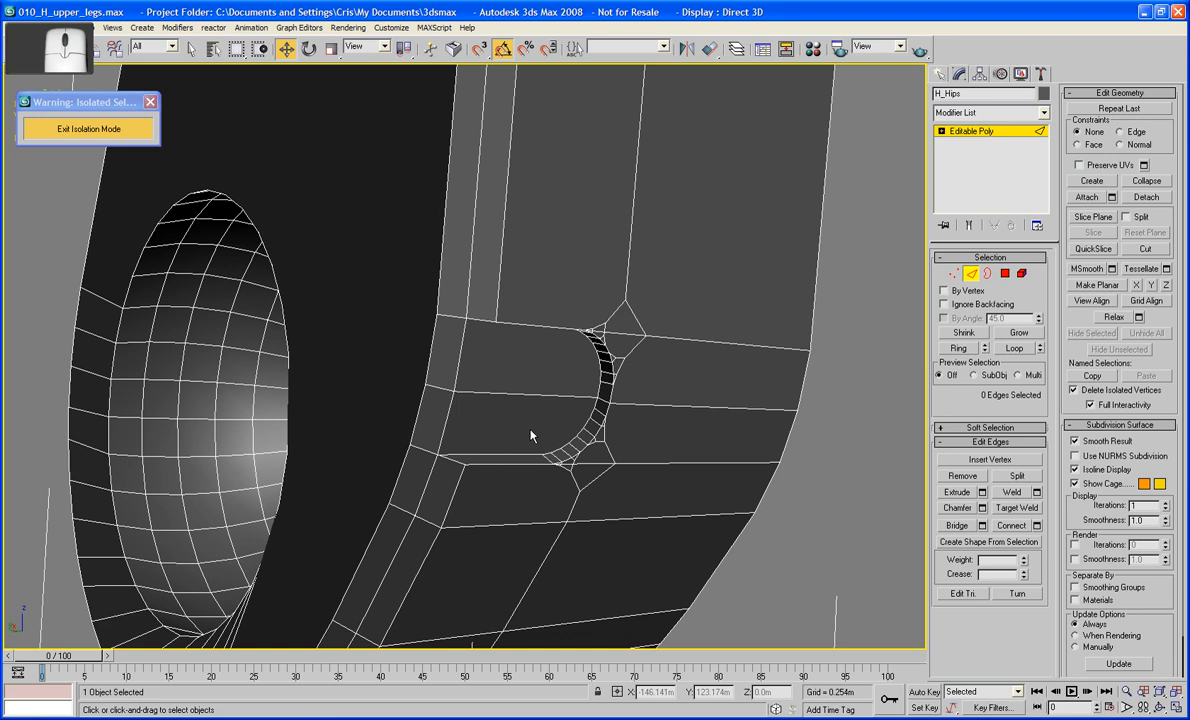
alt+middle_drag(531, 433, 627, 457)
scroll(560, 441, up, 4)
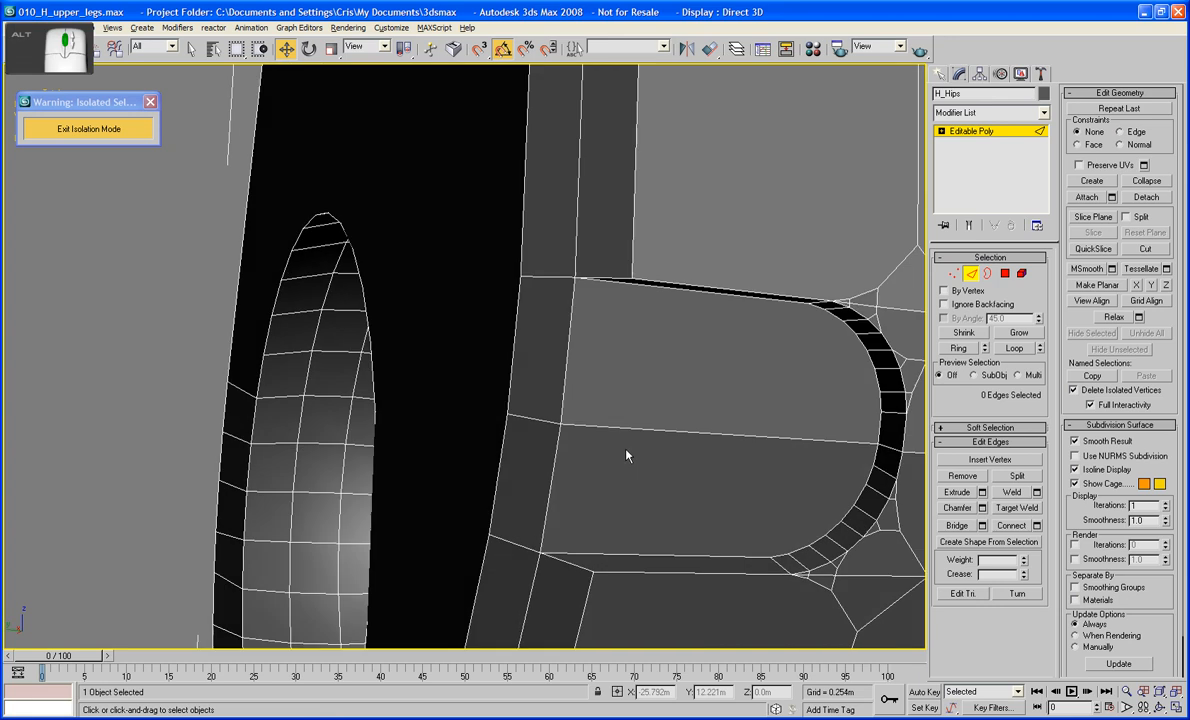
Select the two floor polygons of the recess and inset them as a group by 0.011m
click(1005, 273)
click(770, 367)
ctrl+click(725, 440)
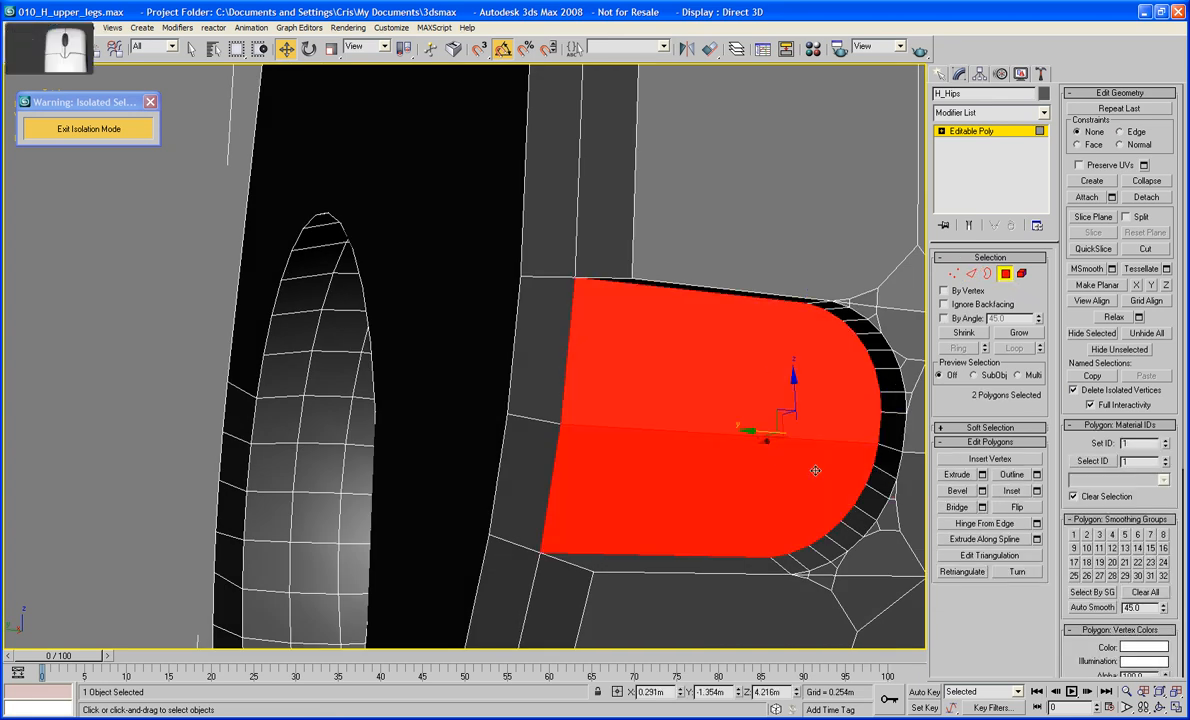
mouse_move(725, 440)
alt+middle_down()
mouse_move(693, 417)
mouse_move(711, 425)
alt+middle_up()
middle_drag(810, 471, 900, 510)
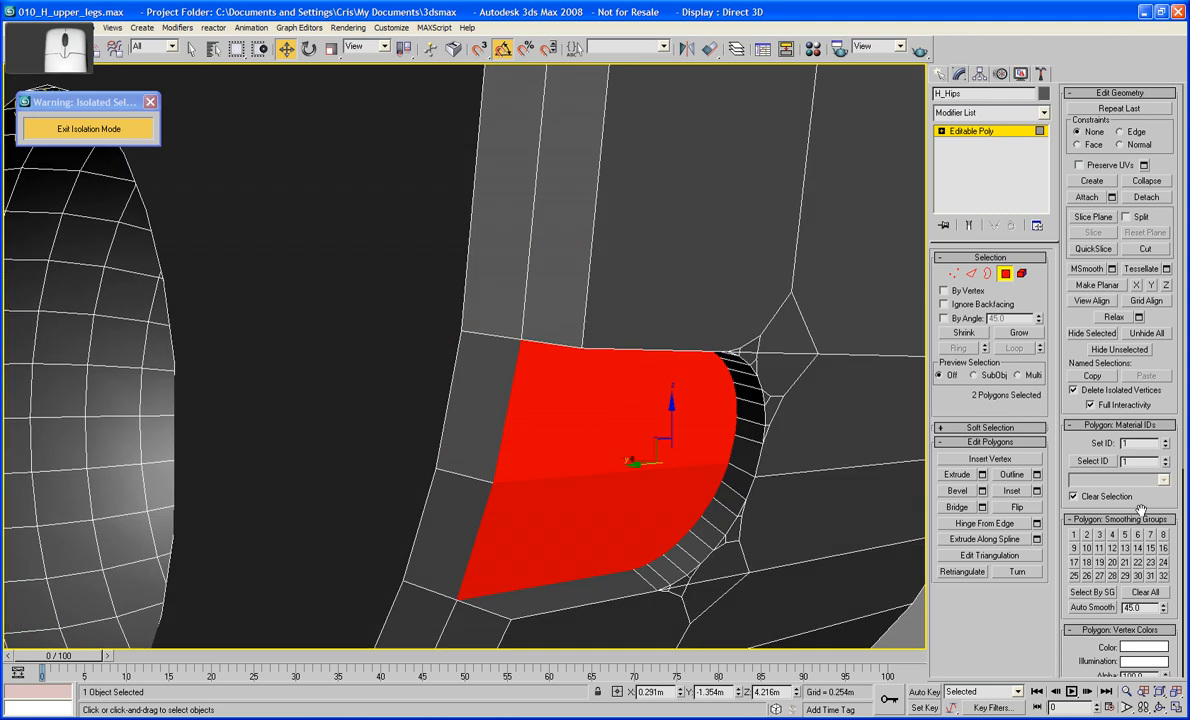
click(1036, 491)
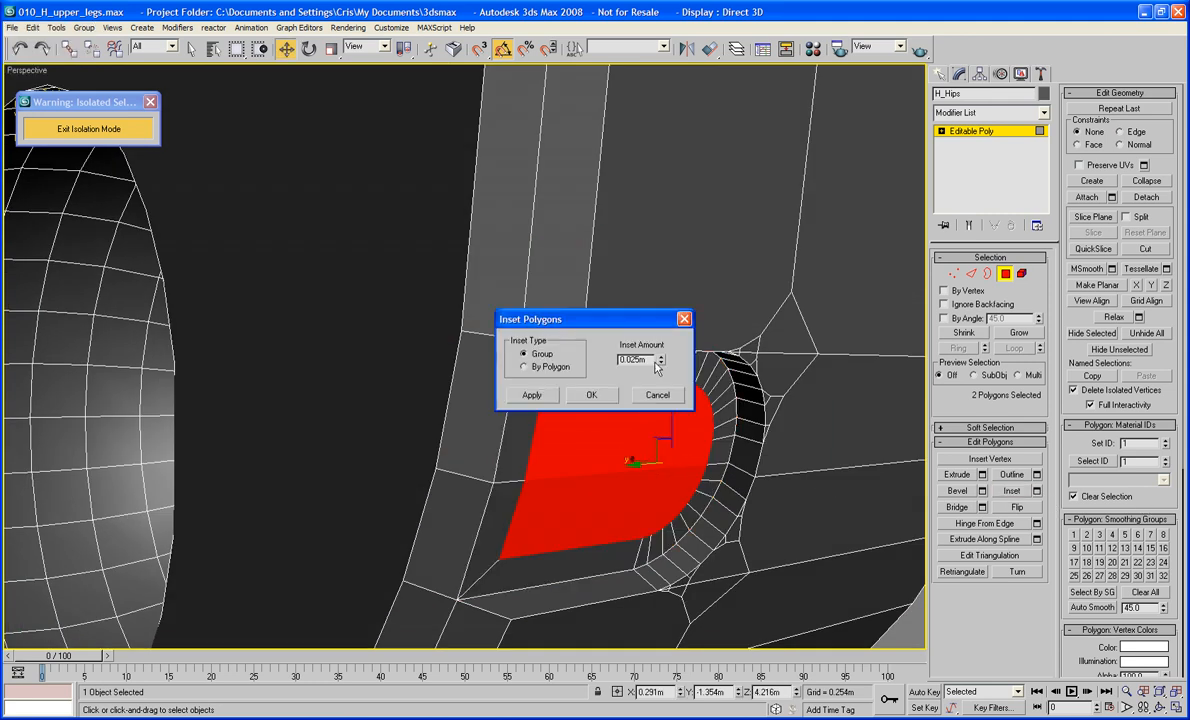
drag(660, 364, 661, 390)
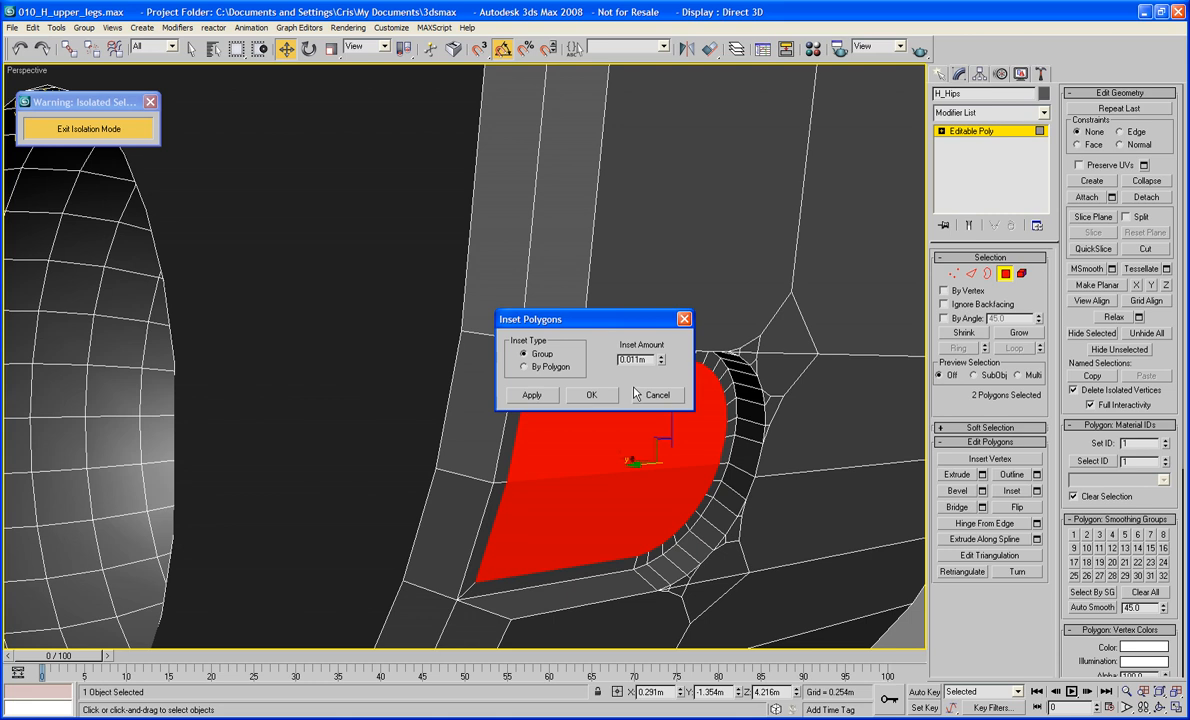
click(590, 396)
alt+middle_drag(600, 394, 690, 418)
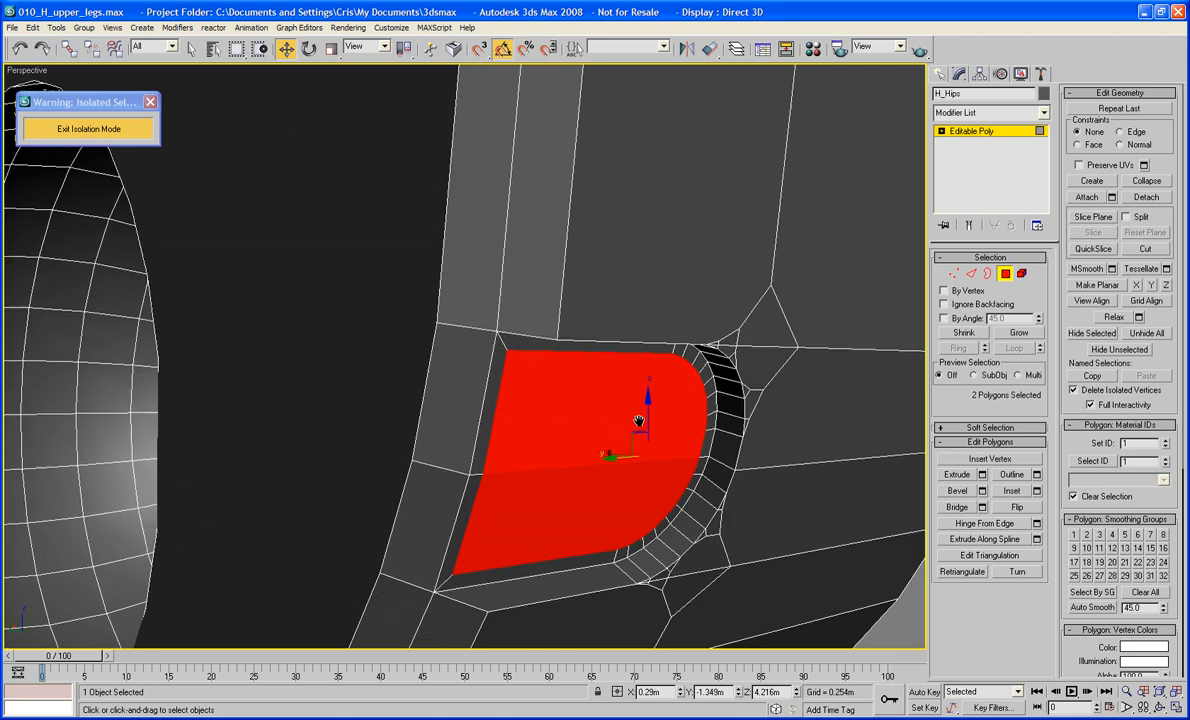
Extrude the inset recess floor inward as a group with a height of -0.006m
click(982, 475)
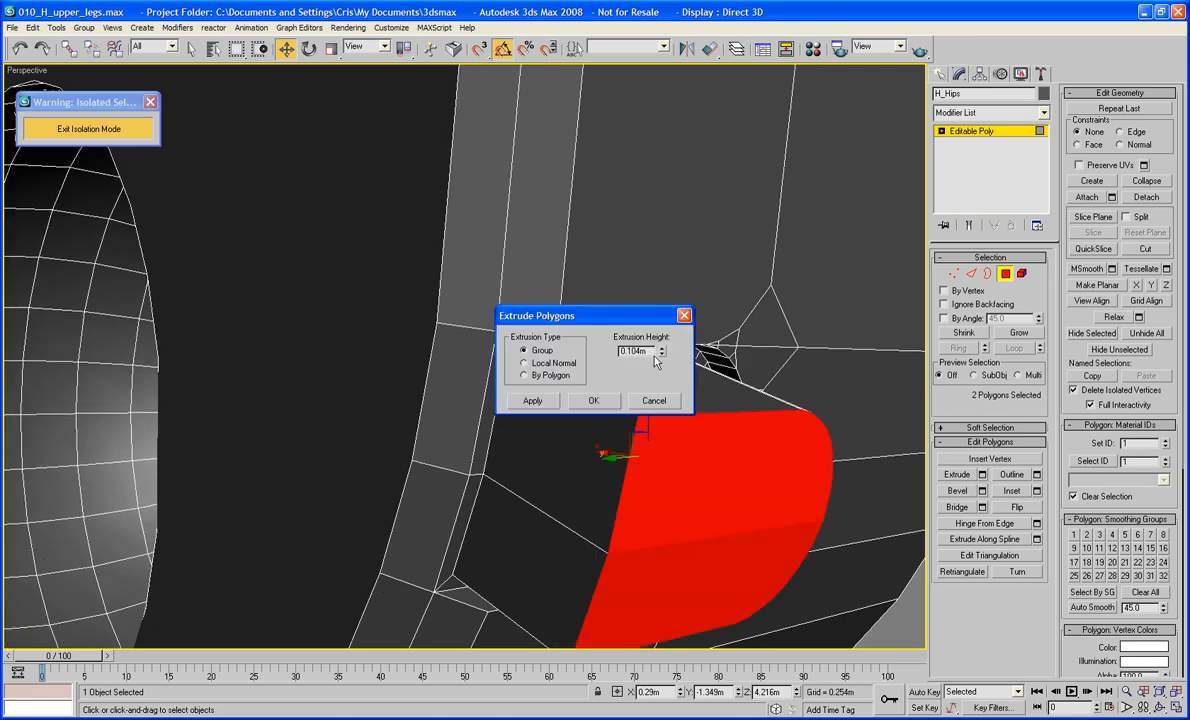
drag(662, 358, 667, 428)
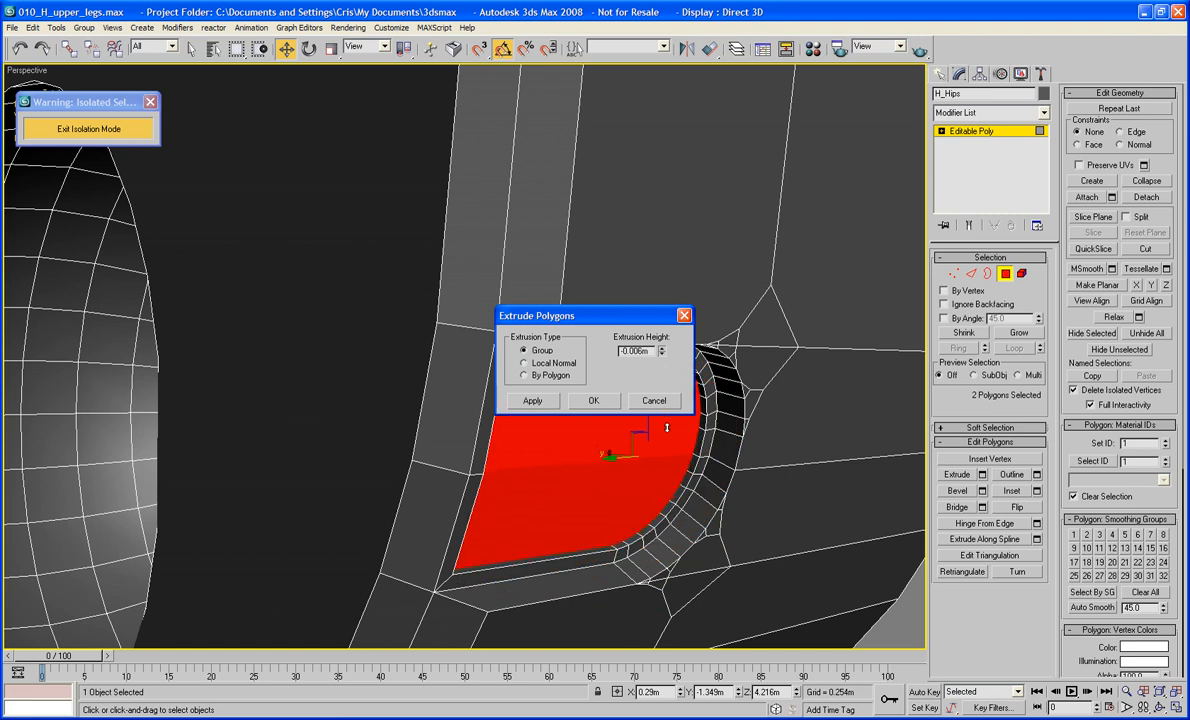
click(590, 400)
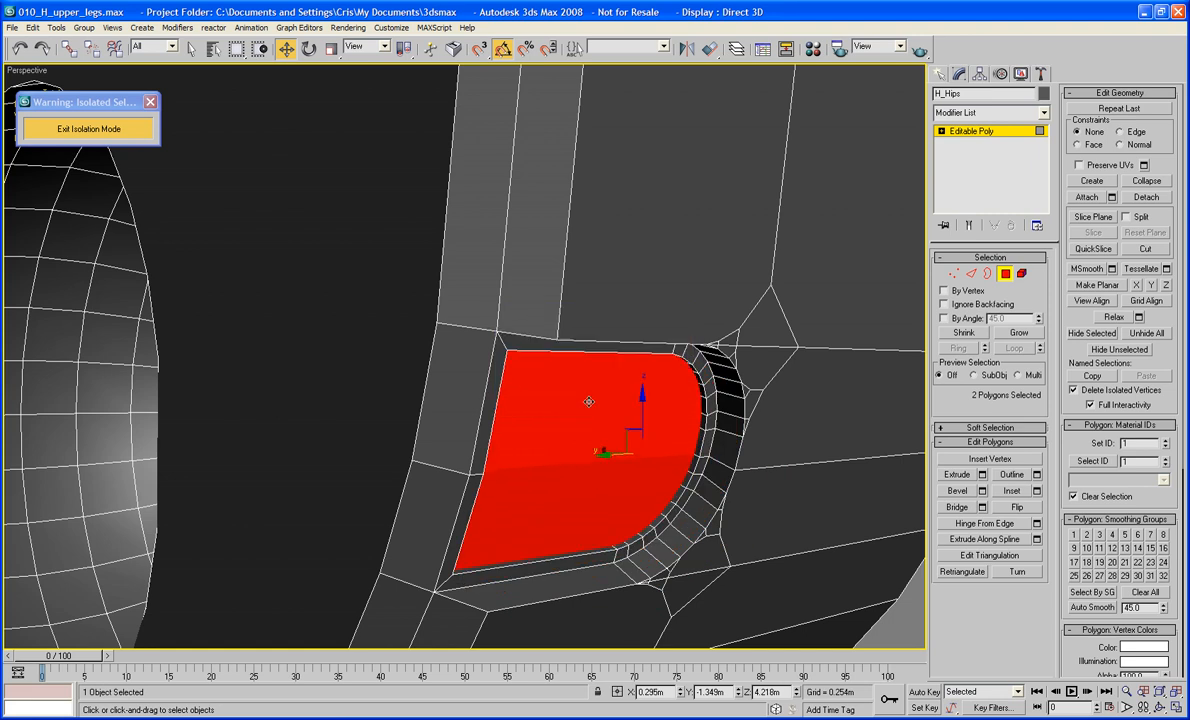
Activate scaling with the Local reference coordinate system, then leave polygon editing and check the whole recess
click(331, 50)
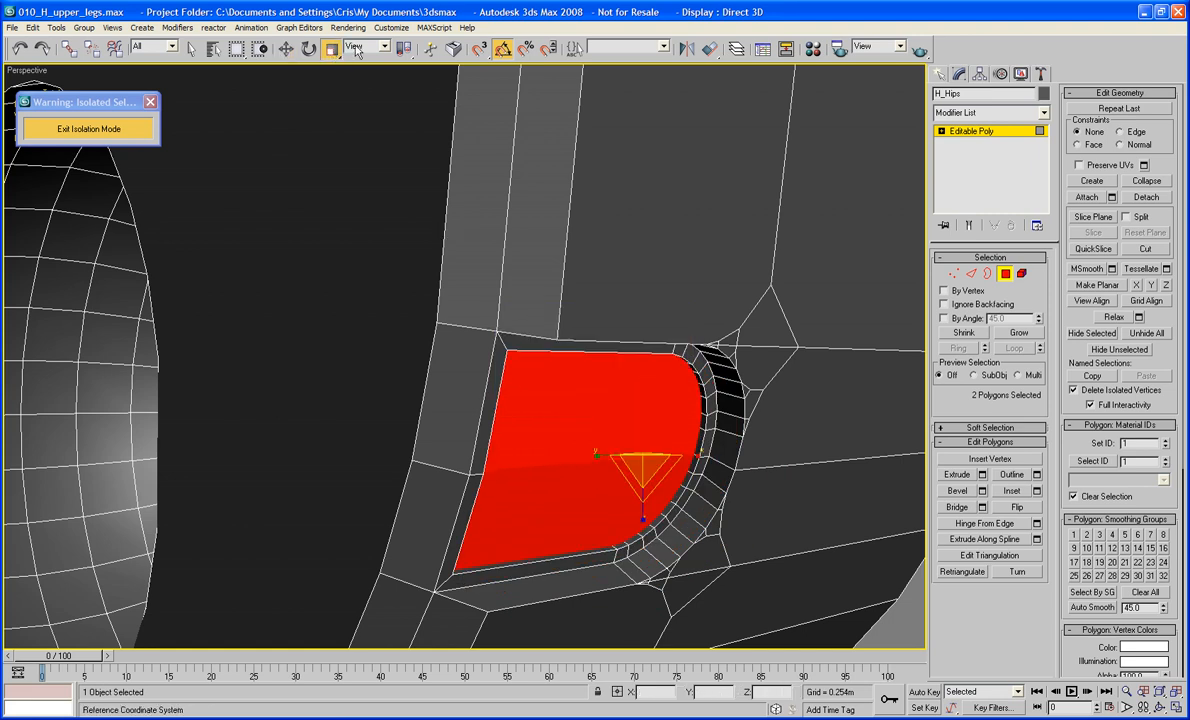
click(368, 47)
click(373, 97)
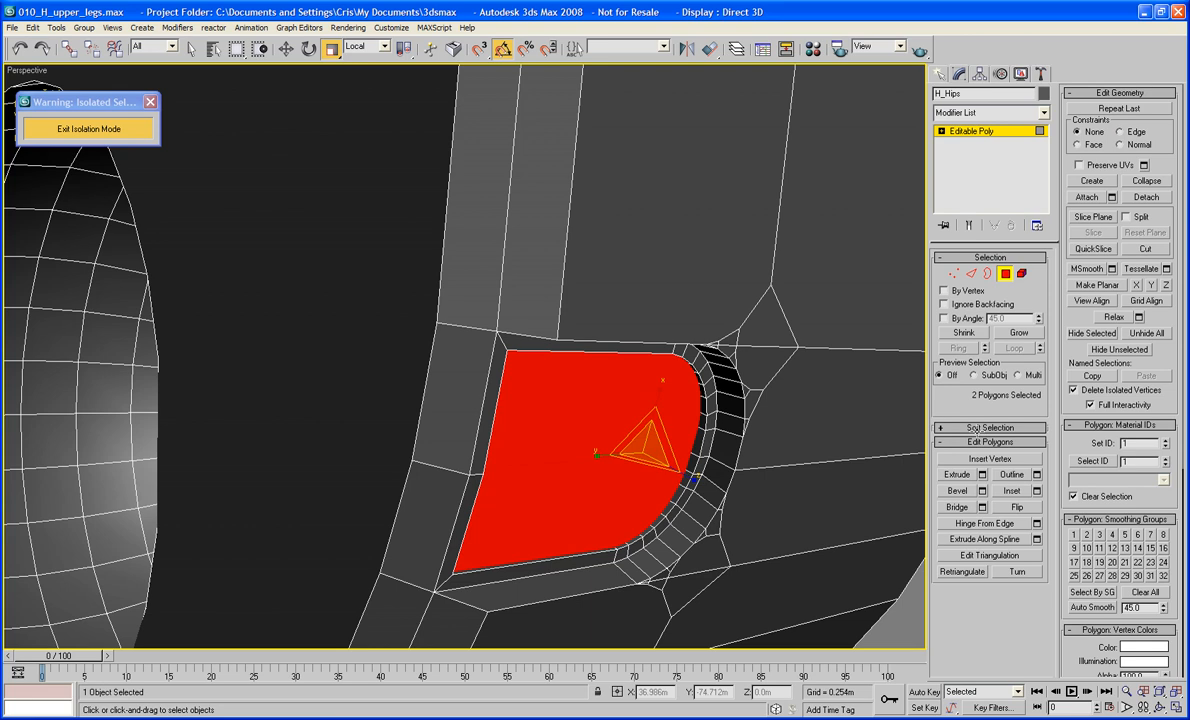
alt+middle_drag(640, 410, 660, 480)
key(z)
scroll(609, 430, down, 4)
click(1005, 273)
alt+middle_drag(750, 360, 674, 352)
alt+middle_drag(697, 365, 709, 361)
Create a shallow AutoGrid cylinder with a radius of about 0.062m on the recess floor, near its rounded end
click(942, 75)
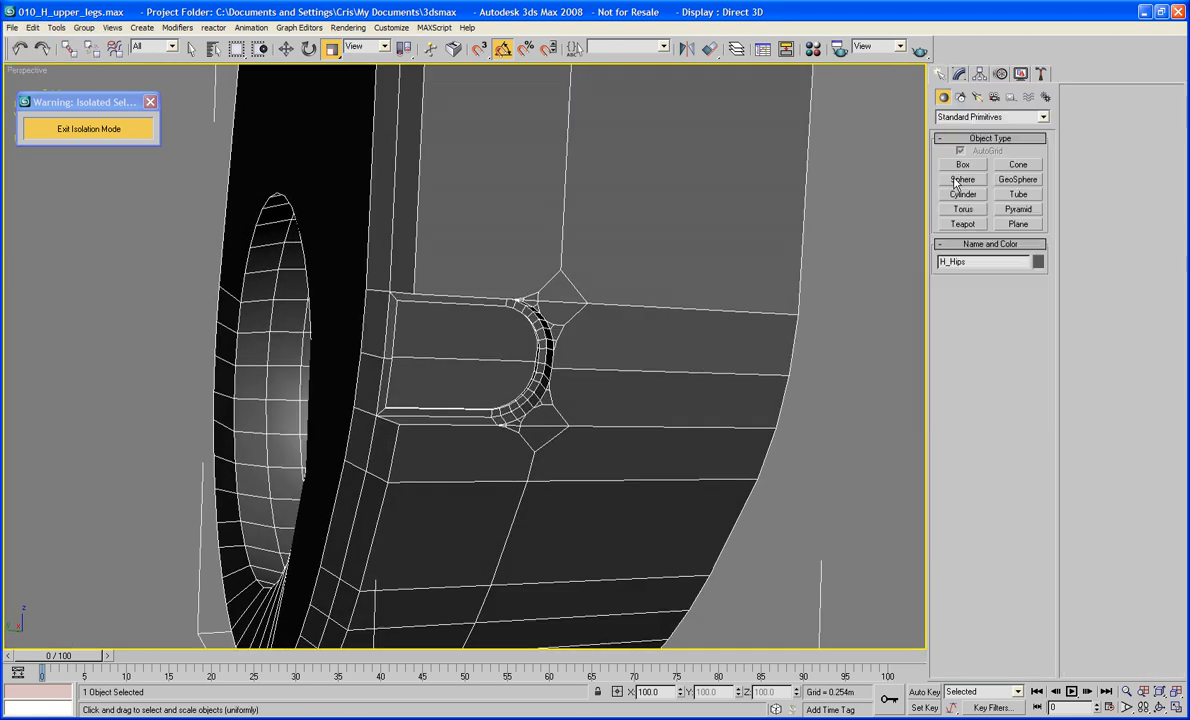
click(962, 195)
alt+middle_drag(465, 374, 473, 372)
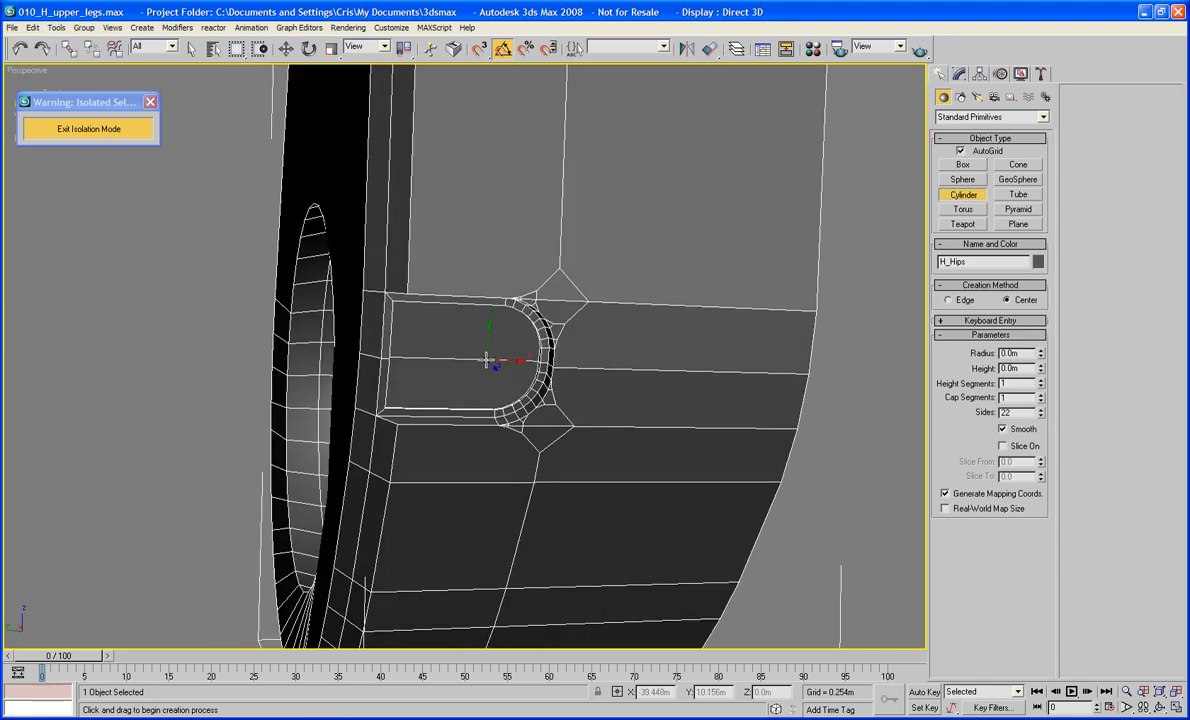
drag(487, 360, 487, 404)
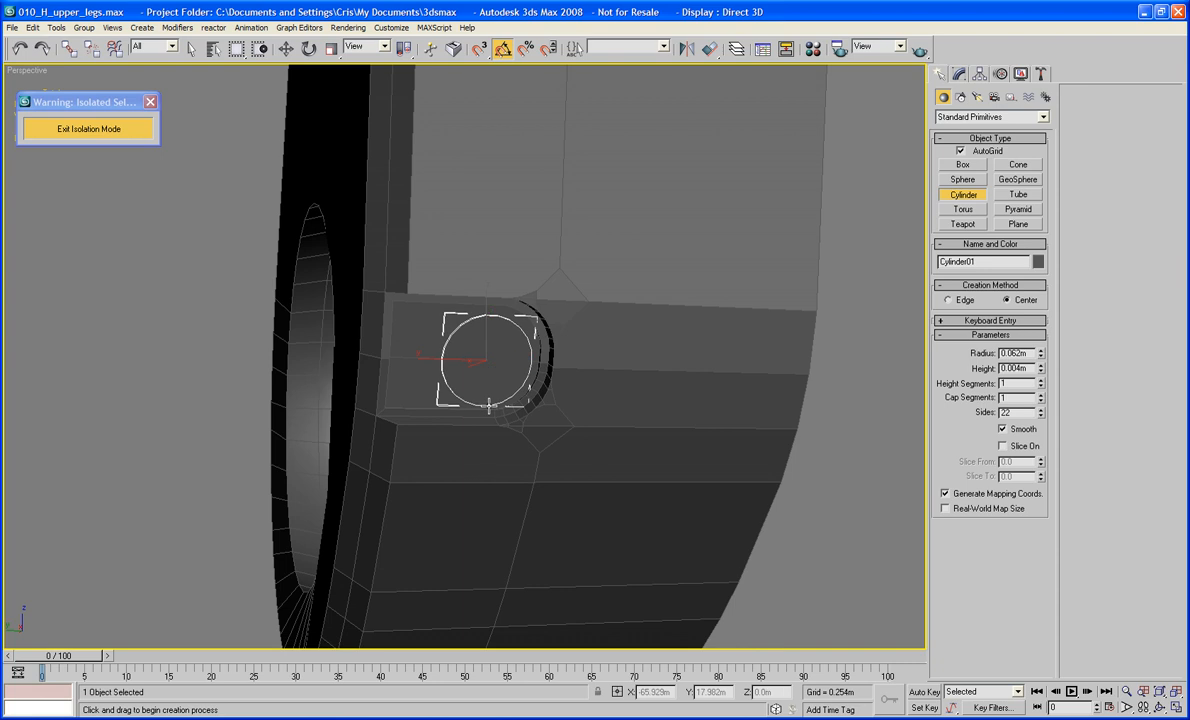
click(488, 396)
Convert the cylinder to an Editable Poly and delete its hidden back cap, keeping the front cap and side faces
right_click(570, 381)
mouse_move(530, 511)
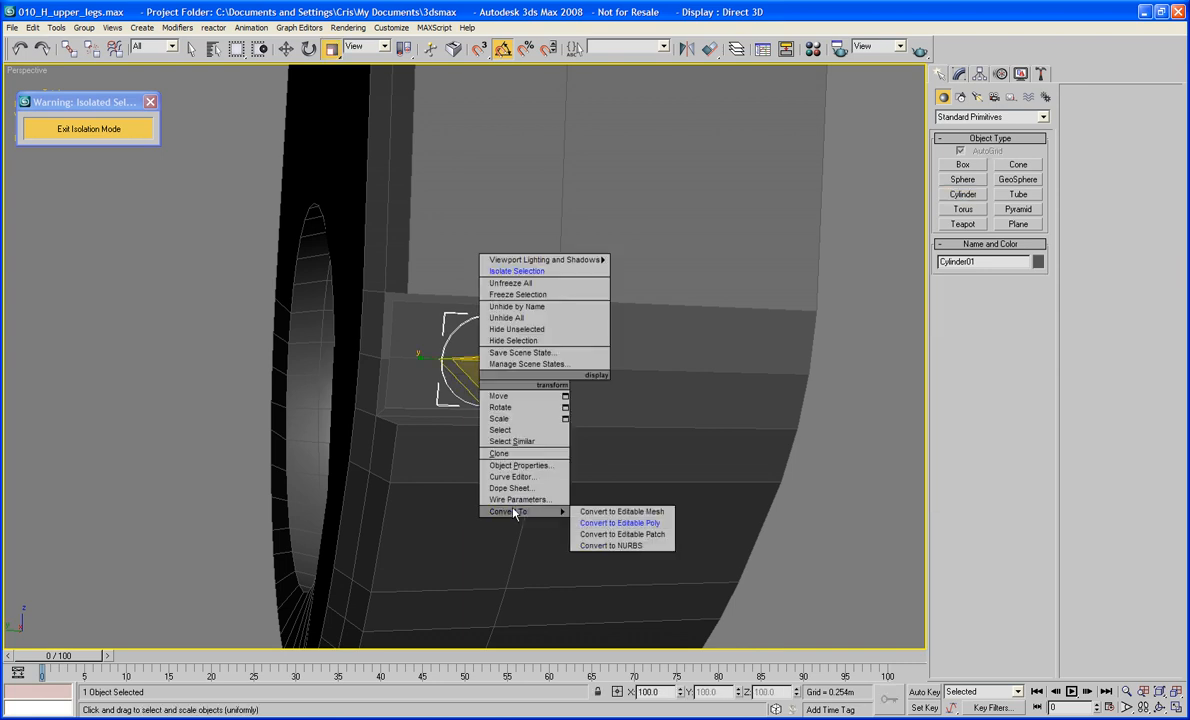
click(609, 523)
click(1005, 273)
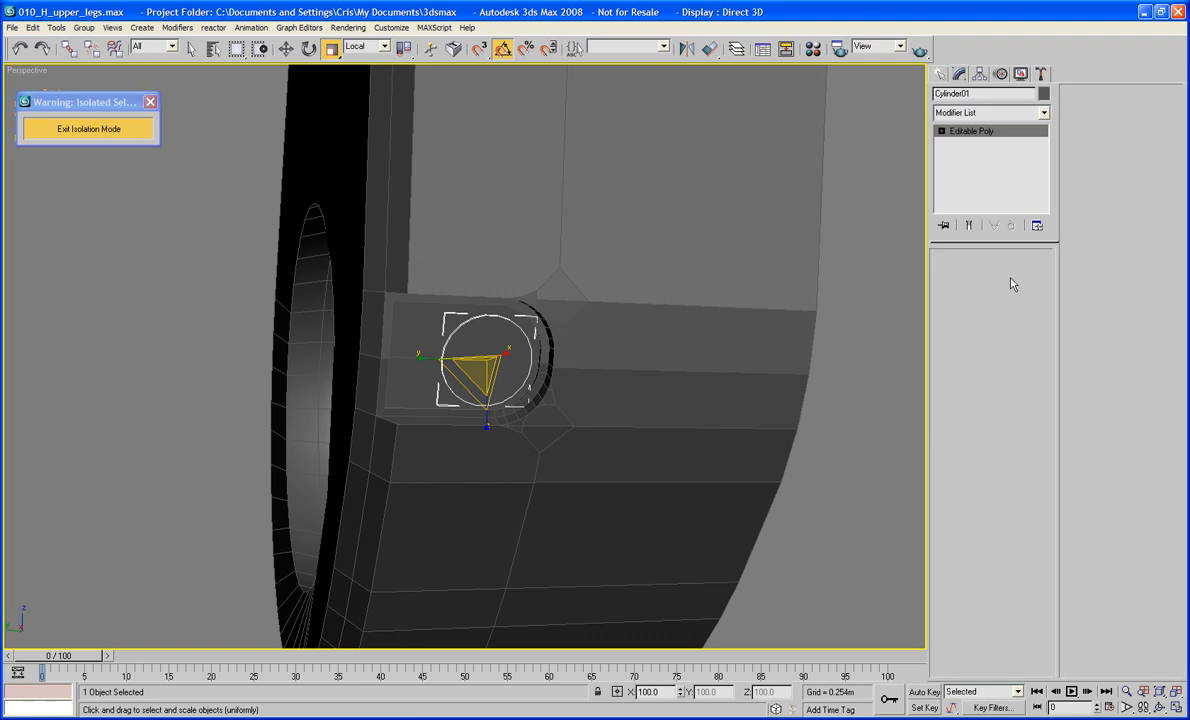
click(1020, 334)
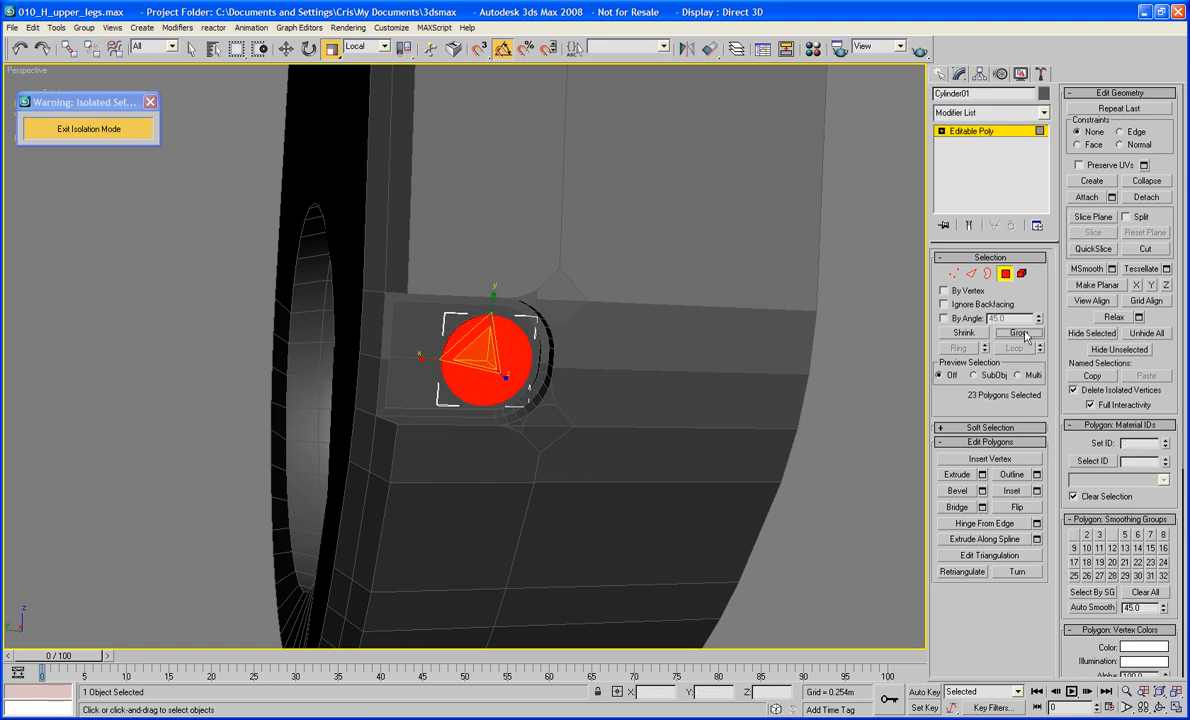
key(ctrl+i)
key(Delete)
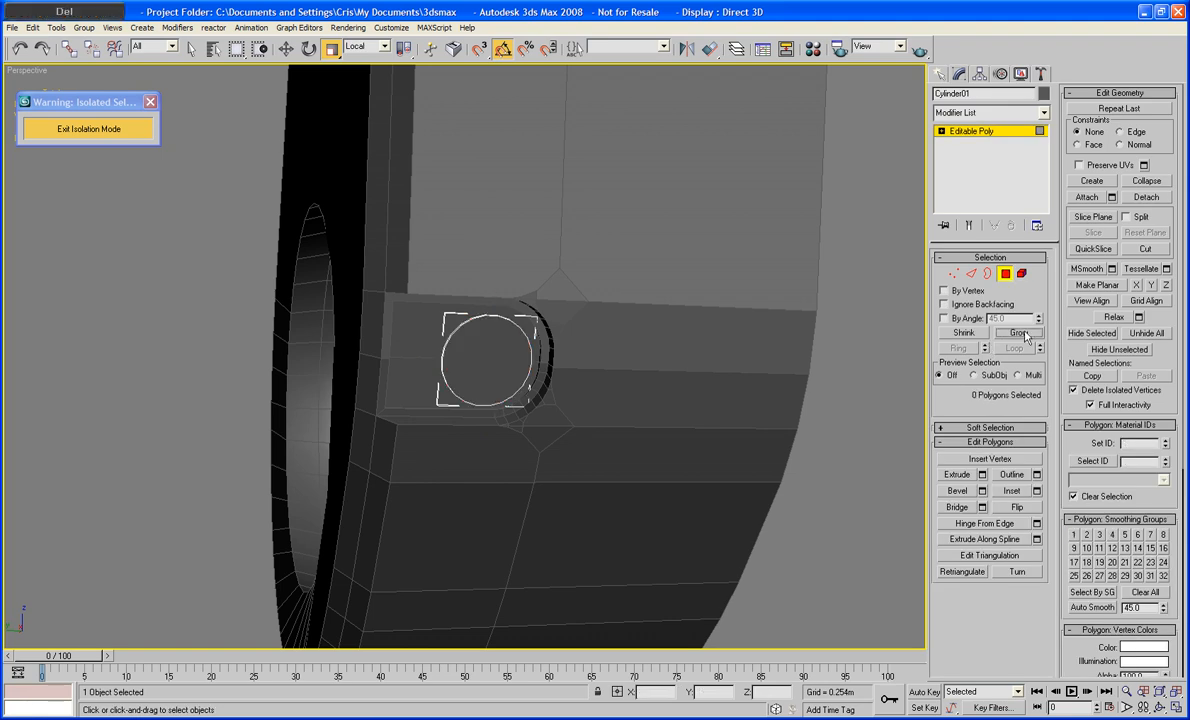
Bevel the cylinder's front cap repeatedly into narrowing stepped rings, and sink the centre face behind the recess floor
click(487, 362)
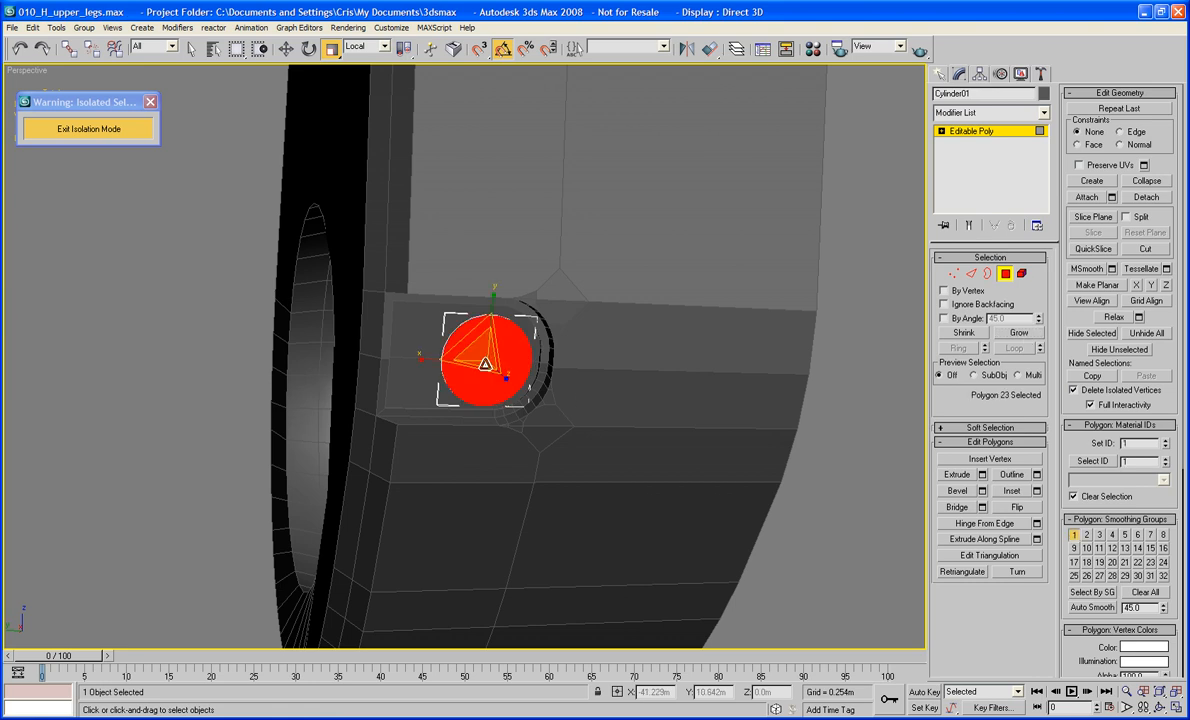
scroll(486, 364, up, 6)
middle_drag(524, 375, 563, 356)
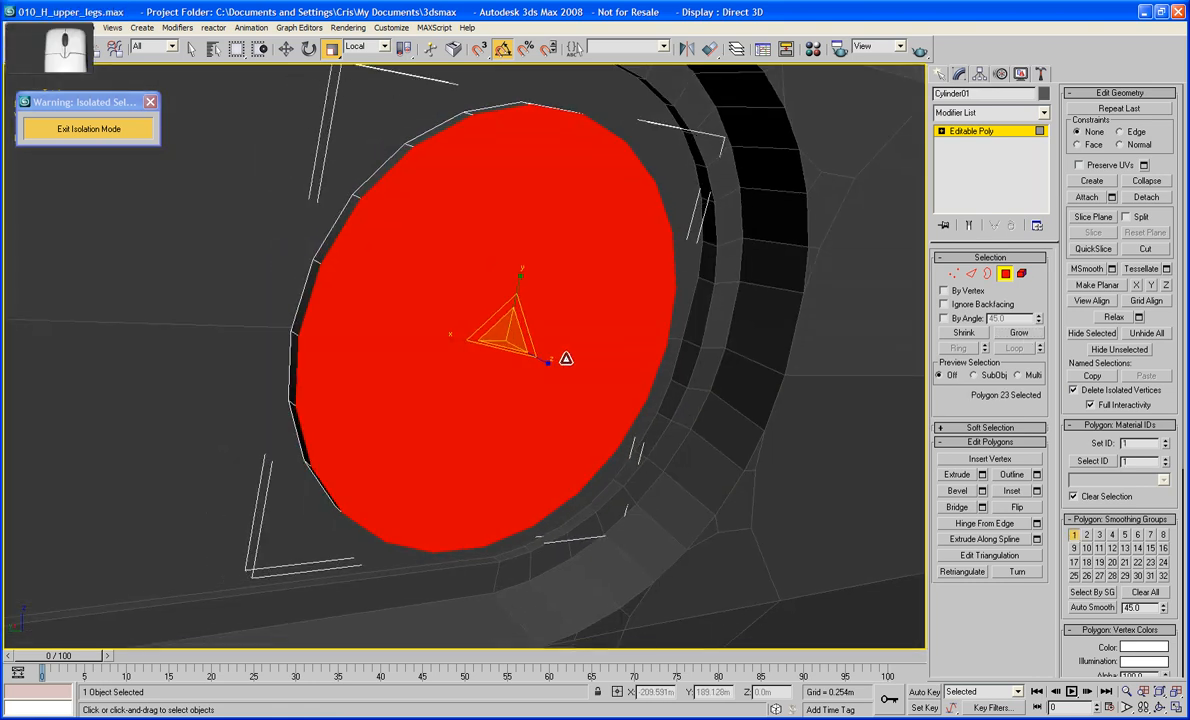
click(960, 492)
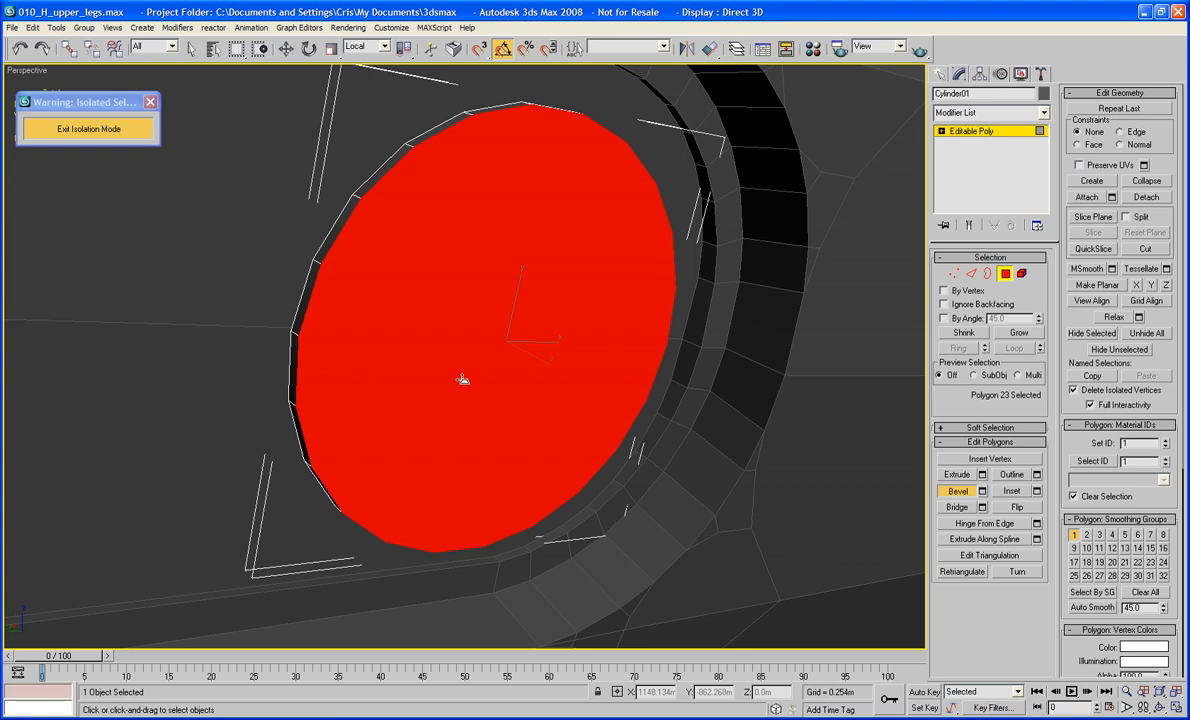
mouse_move(462, 378)
mouse_down()
mouse_move(447, 385)
mouse_move(455, 374)
mouse_up()
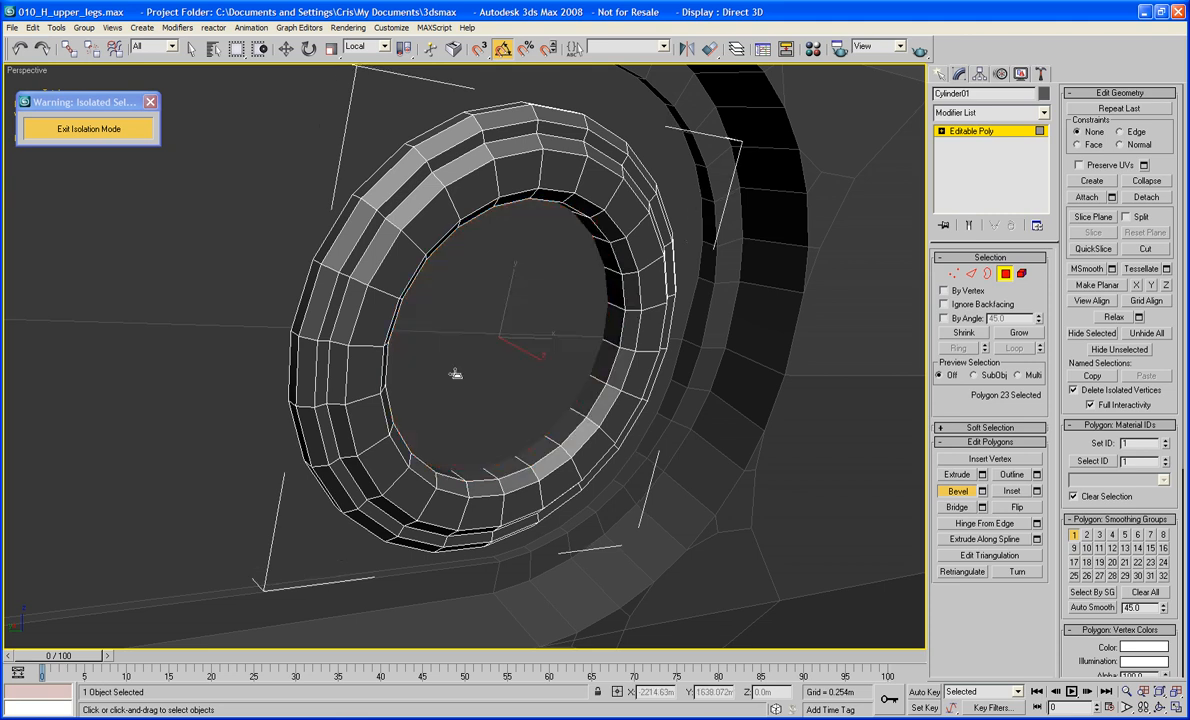
click(455, 374)
key(F3)
drag(455, 364, 455, 359)
click(455, 361)
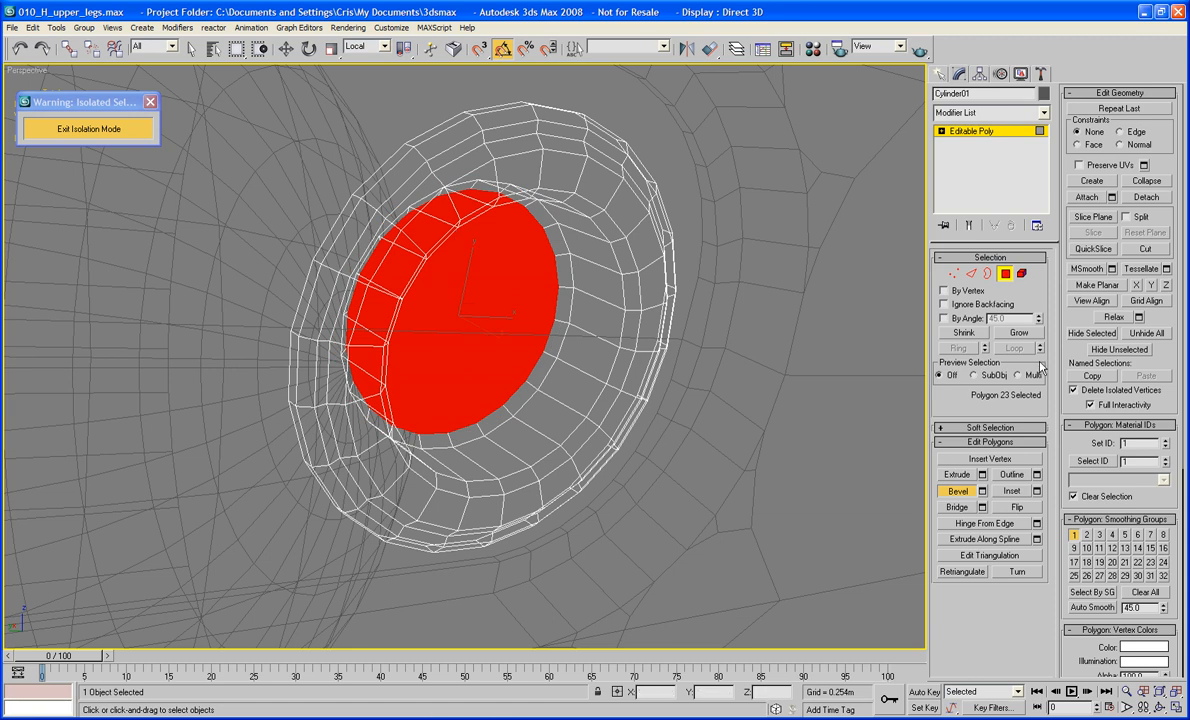
Grow the round piece's centre selection by one ring, scale it uniformly to 95%, and return to shaded display outside polygon editing
click(1018, 332)
click(331, 48)
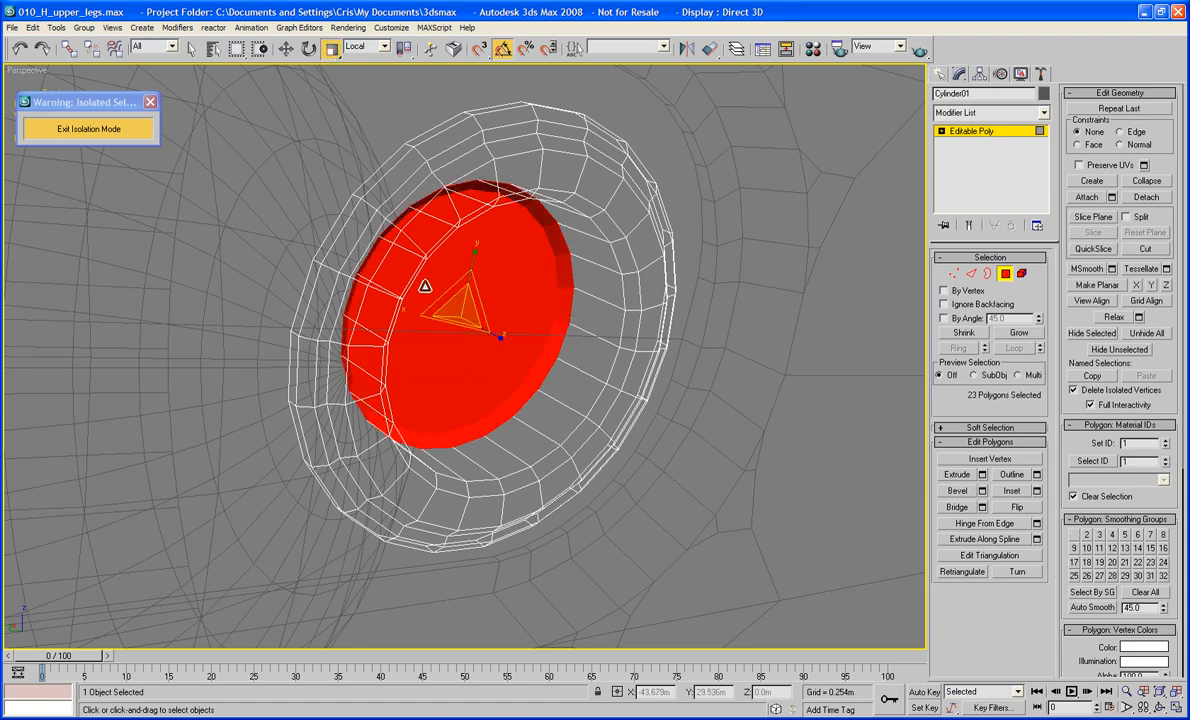
drag(458, 303, 459, 305)
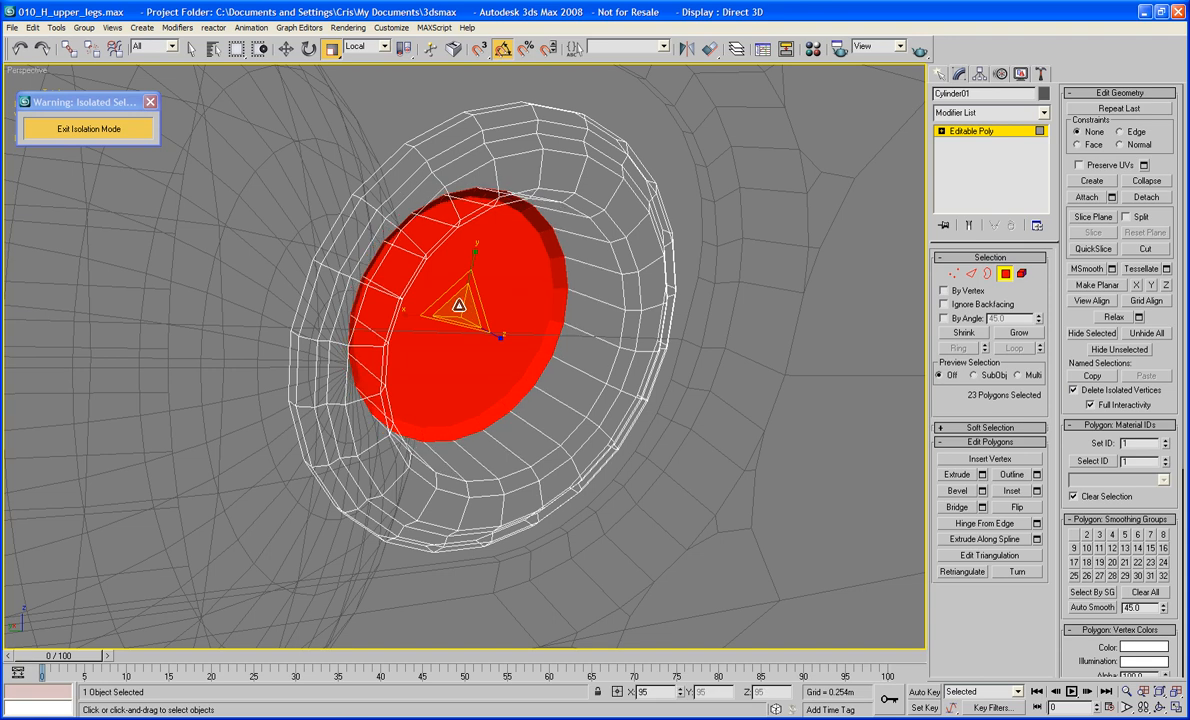
click(1005, 273)
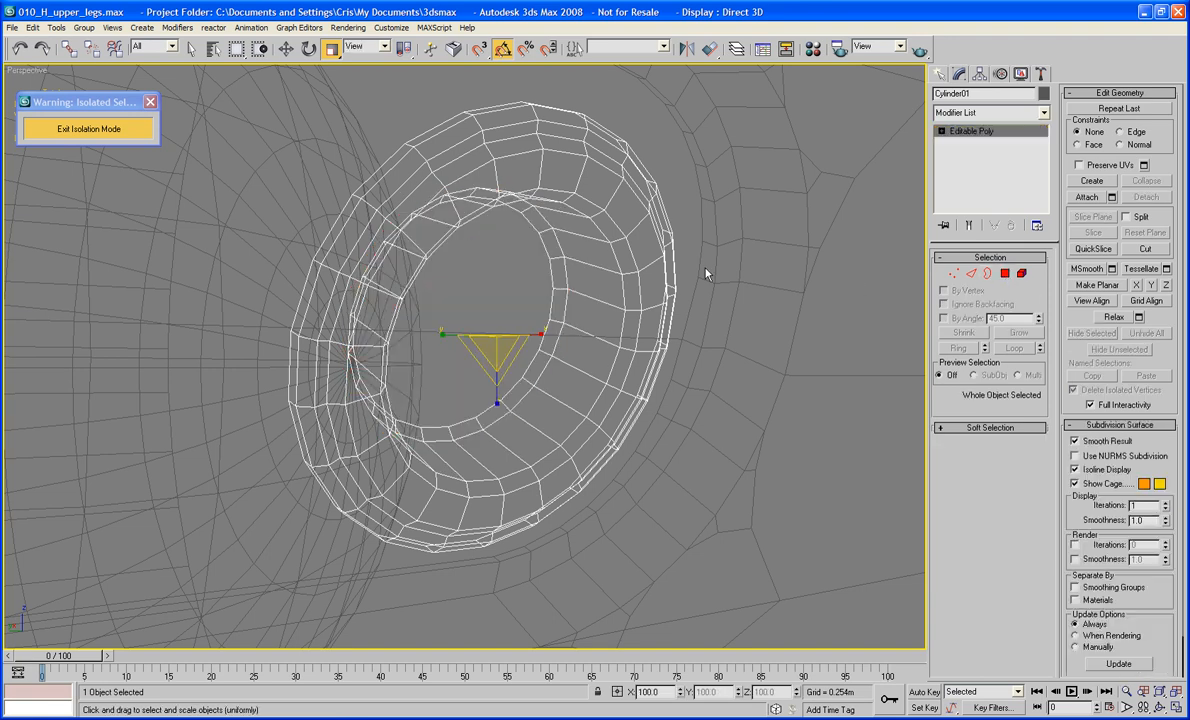
key(F3)
scroll(550, 258, down, 5)
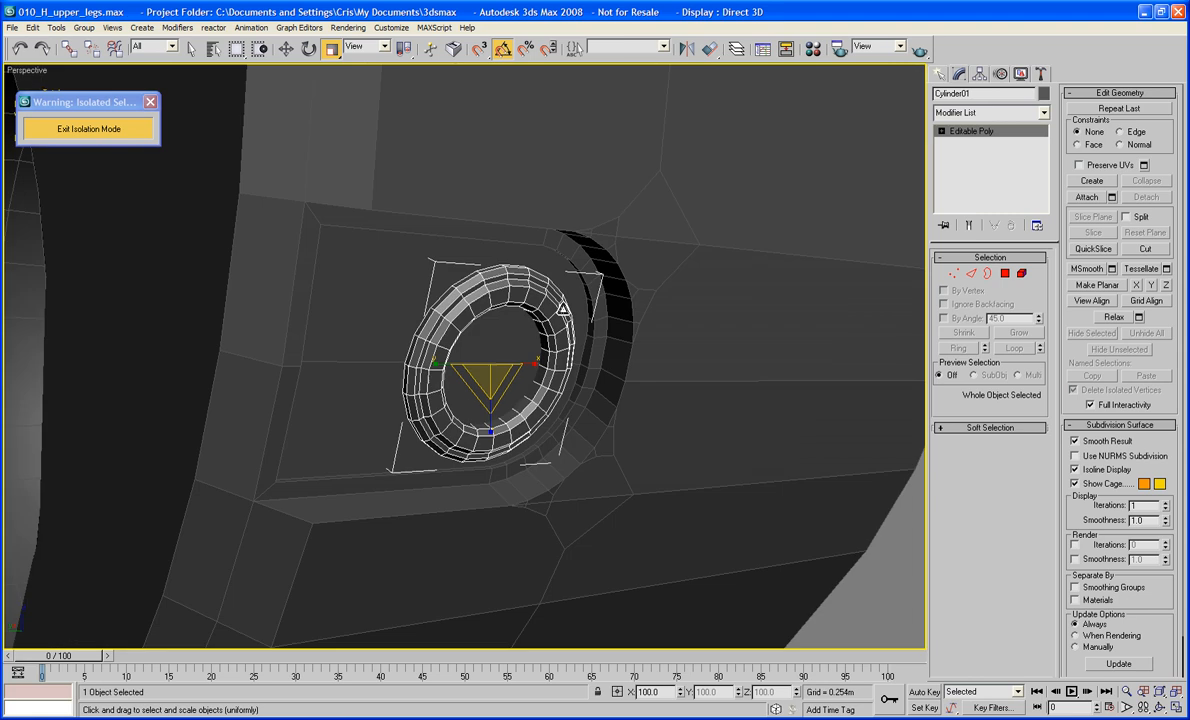
mouse_move(563, 306)
alt+middle_down()
mouse_move(575, 294)
mouse_move(578, 312)
alt+middle_up()
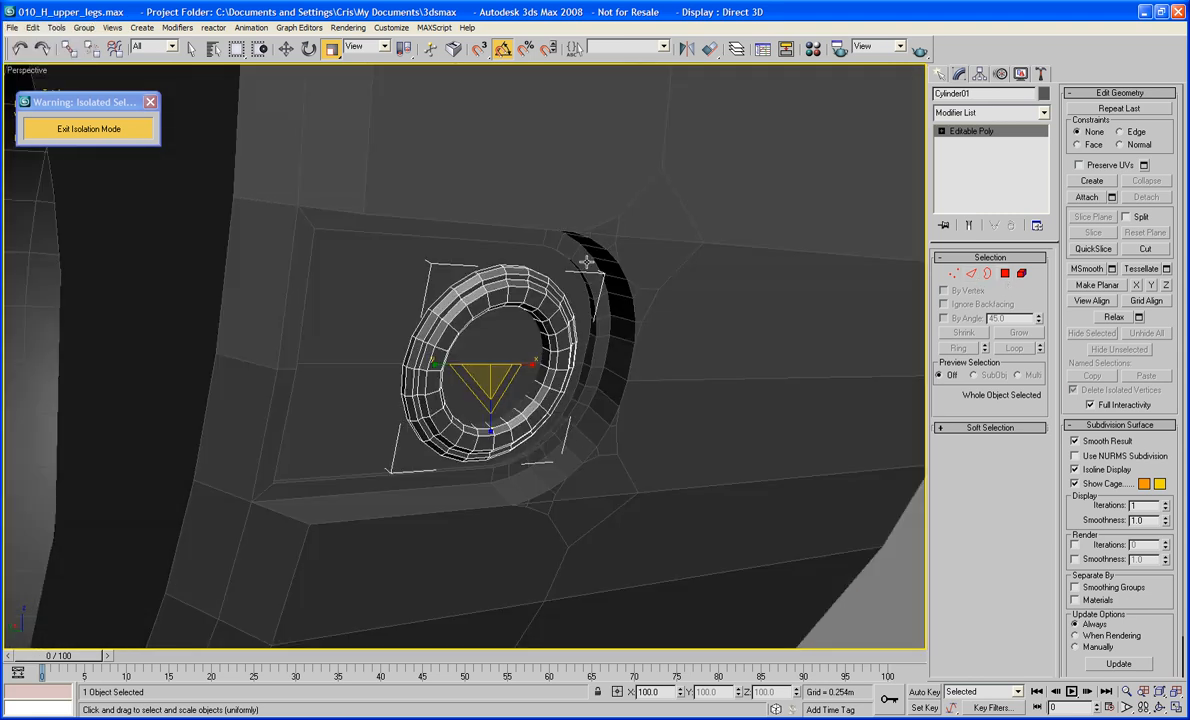
Move the whole round piece about 0.003m along its local Y axis to adjust its position in the recess
key(w)
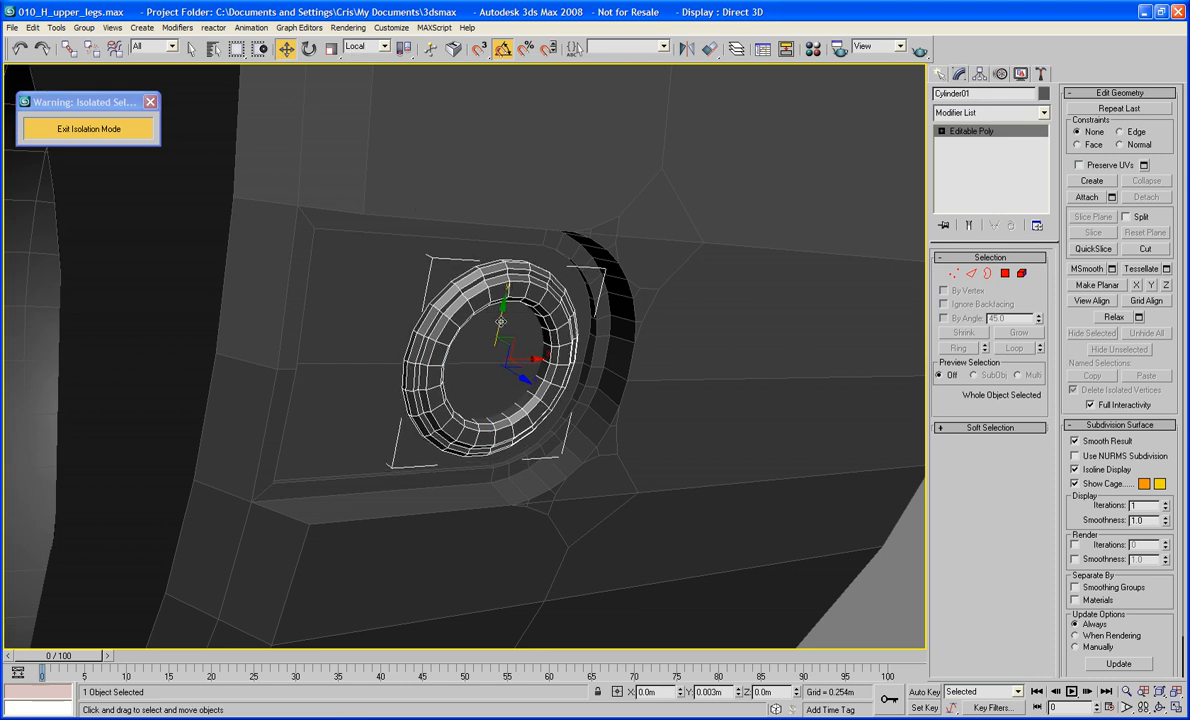
alt+middle_drag(498, 326, 443, 335)
scroll(449, 353, up, 3)
click(1006, 275)
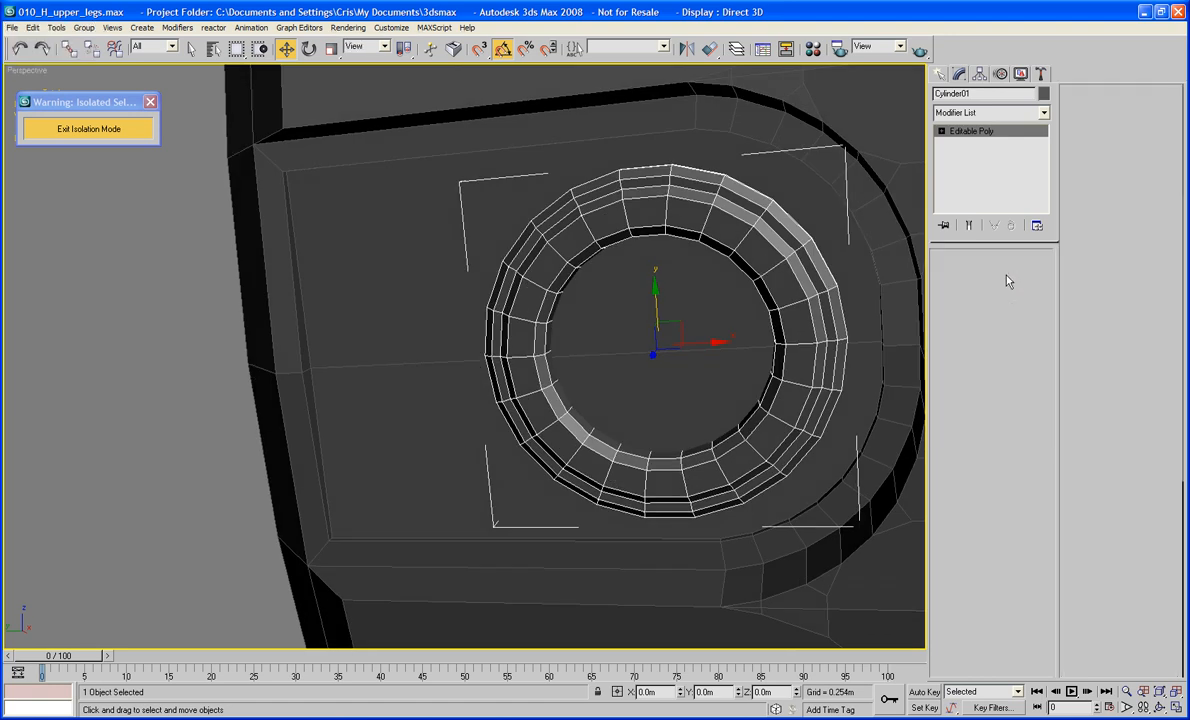
alt+middle_drag(531, 334, 570, 354)
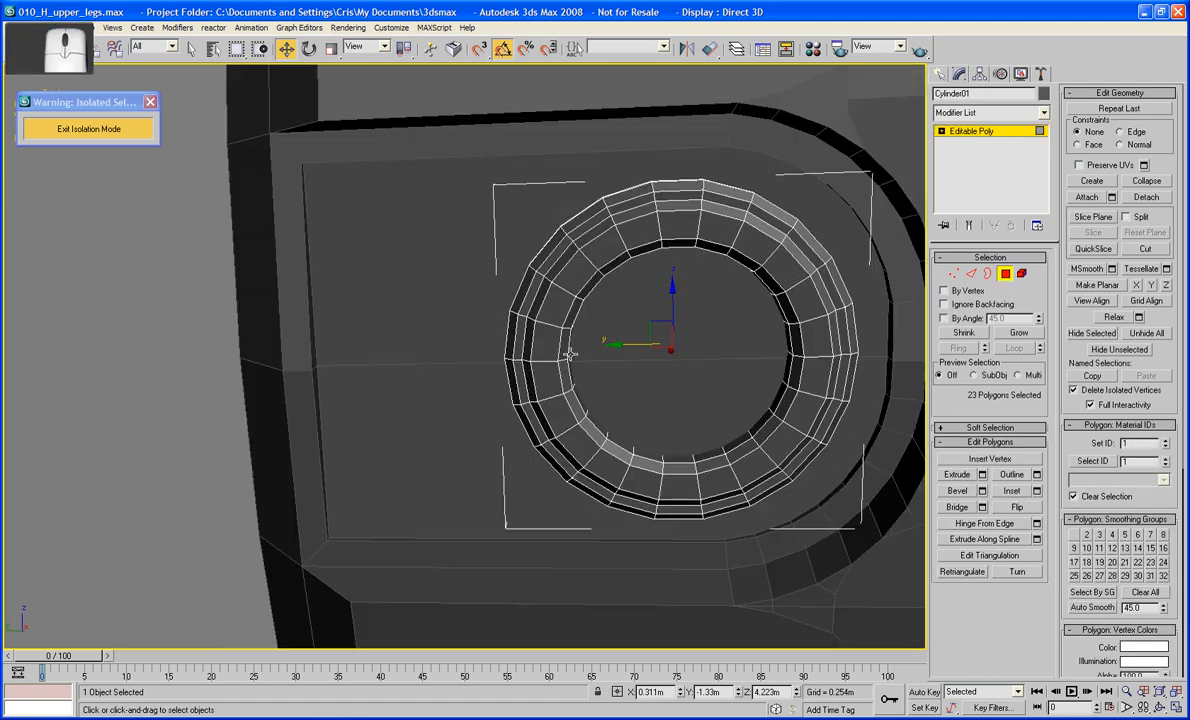
click(1005, 275)
Select the hip part and start editing its edges around the recess floor
click(446, 340)
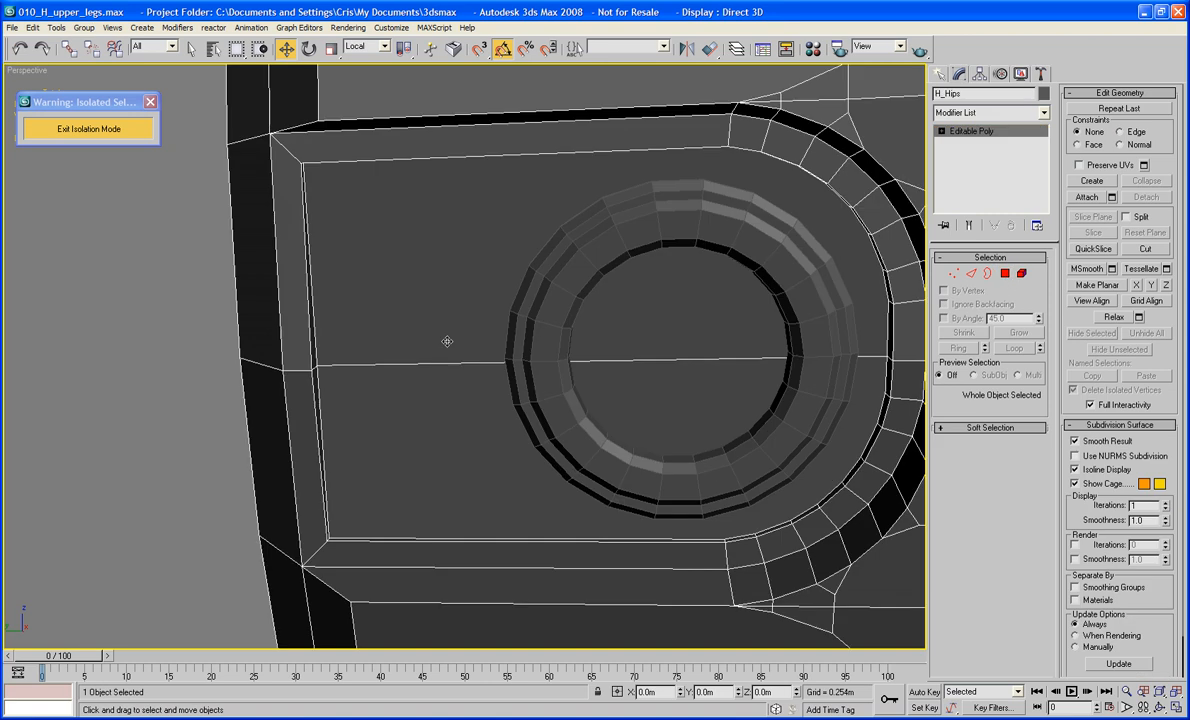
click(1005, 275)
alt+middle_drag(486, 316, 456, 266)
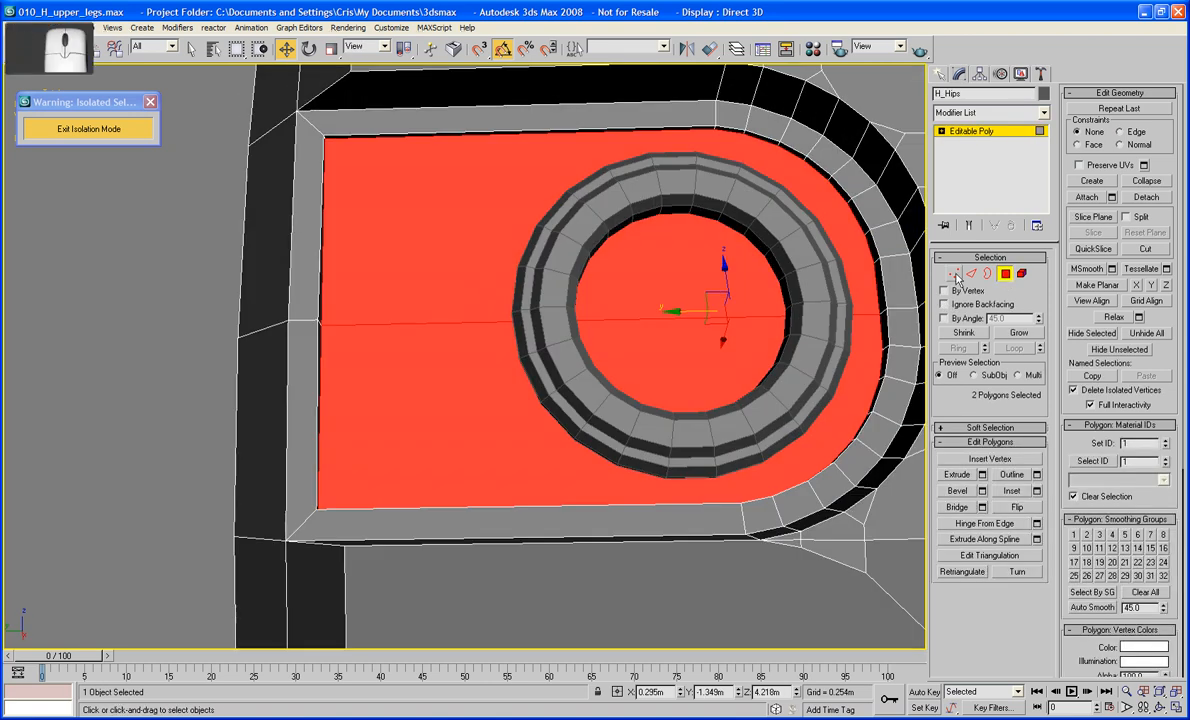
click(971, 273)
Try to connect only the upper and lower straight edges of the recess floor
click(516, 137)
alt+middle_drag(516, 137, 549, 283)
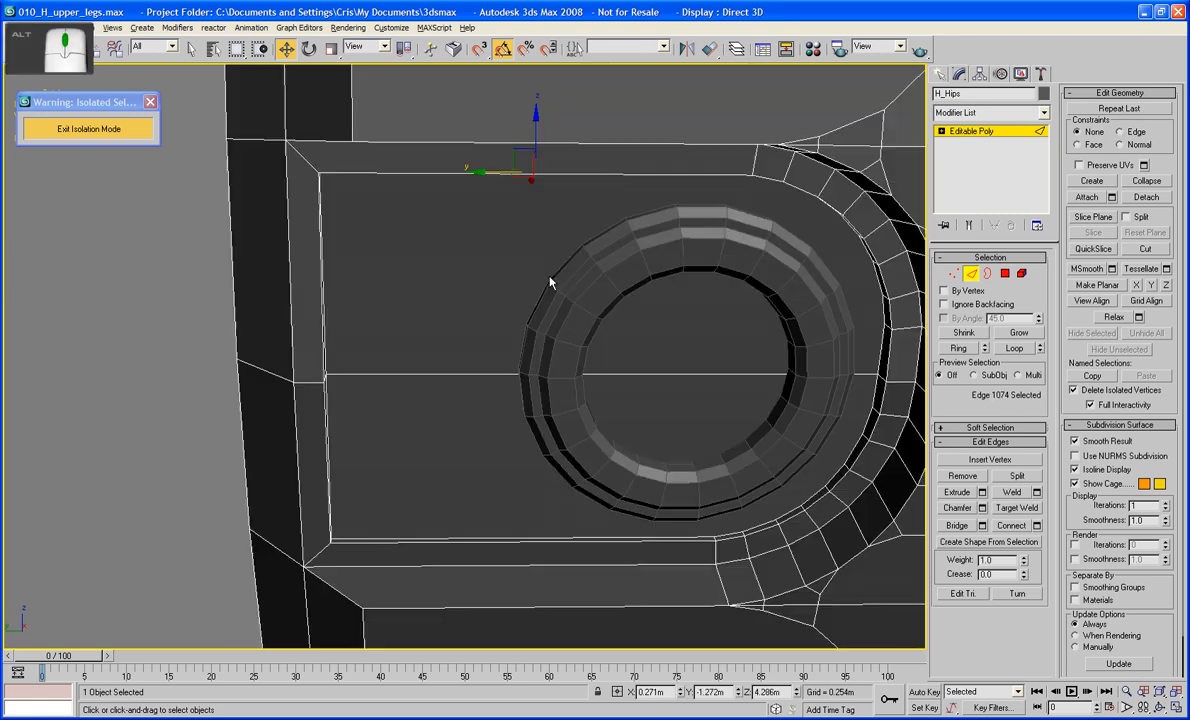
ctrl+click(526, 536)
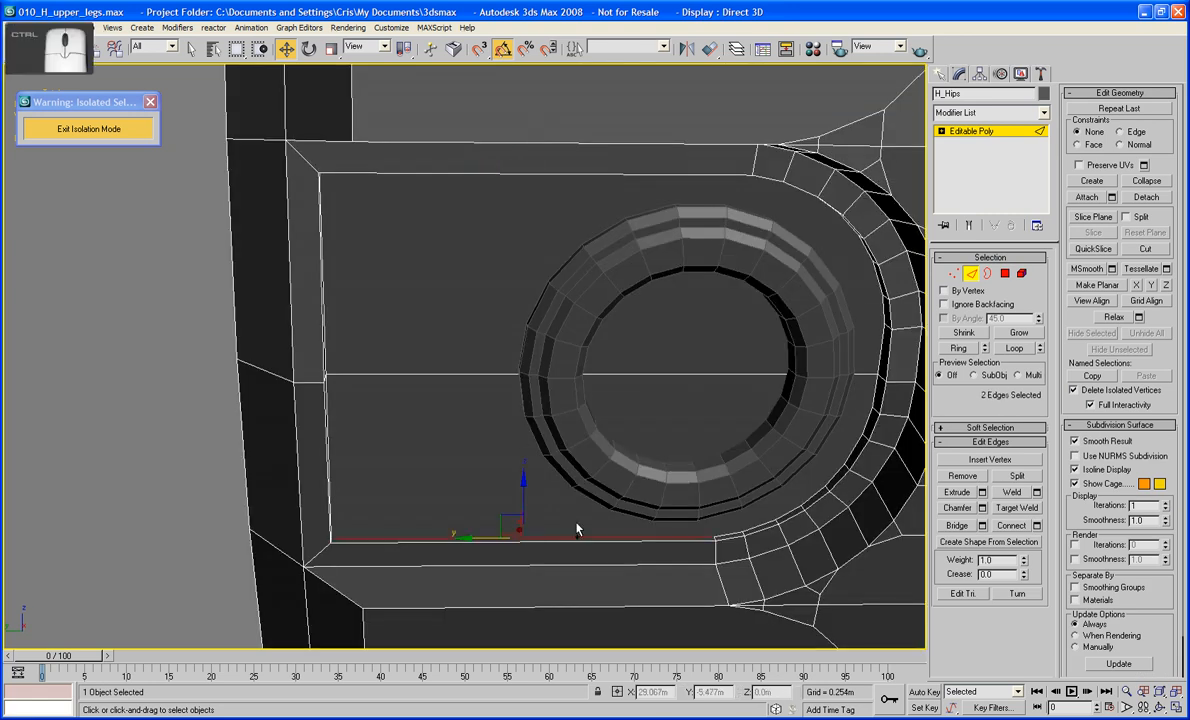
click(1012, 526)
mouse_move(541, 363)
alt+middle_down()
mouse_move(539, 320)
mouse_move(571, 348)
alt+middle_up()
click(469, 137)
ctrl+click(526, 540)
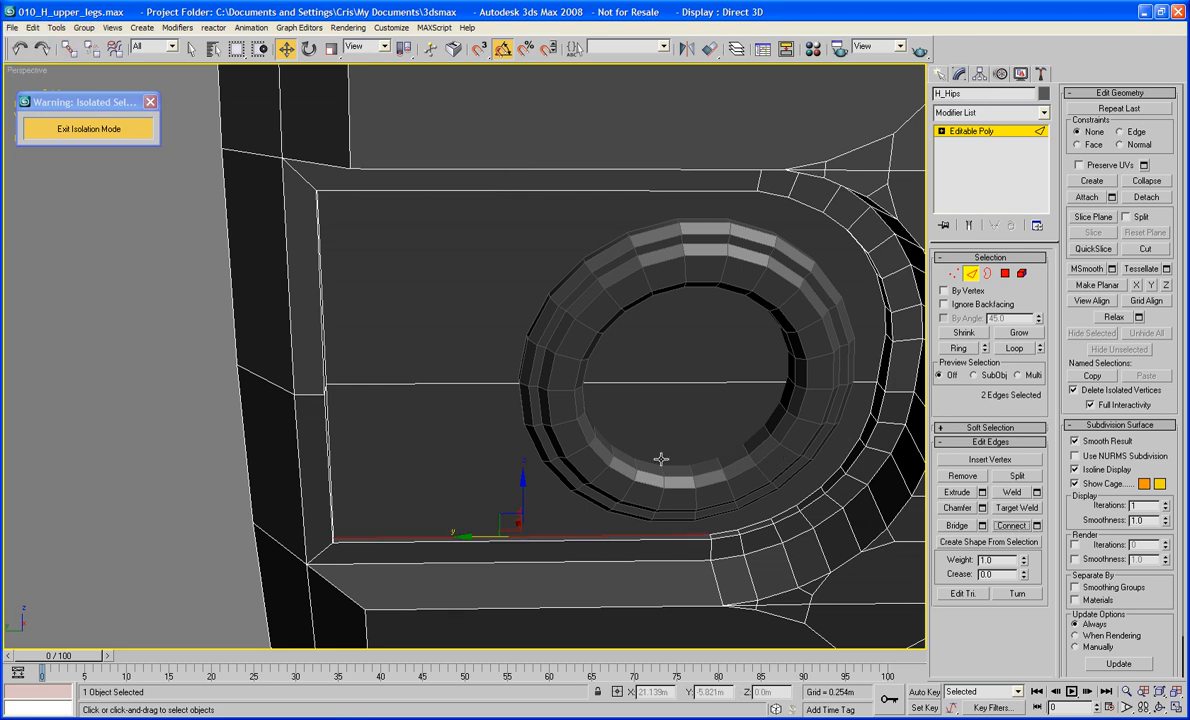
Connect the recess floor's upper, middle and lower lengthwise edges with a new line of cross edges
alt+middle_drag(661, 457, 664, 385)
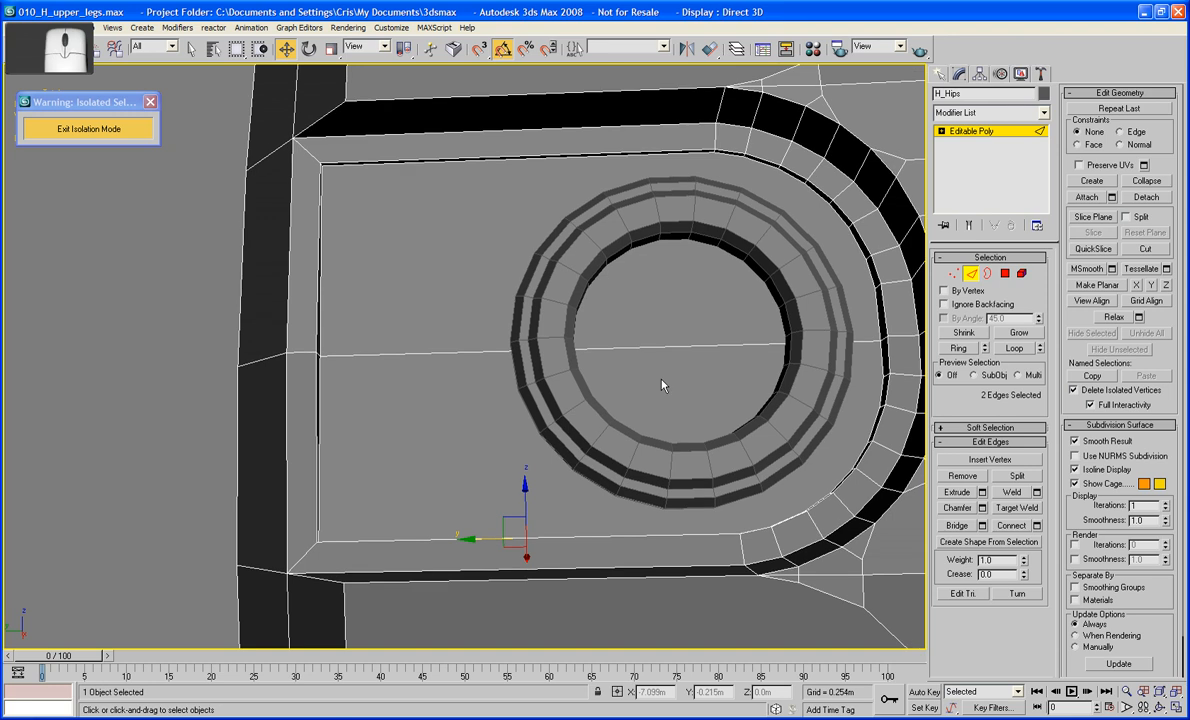
click(467, 164)
ctrl+click(493, 349)
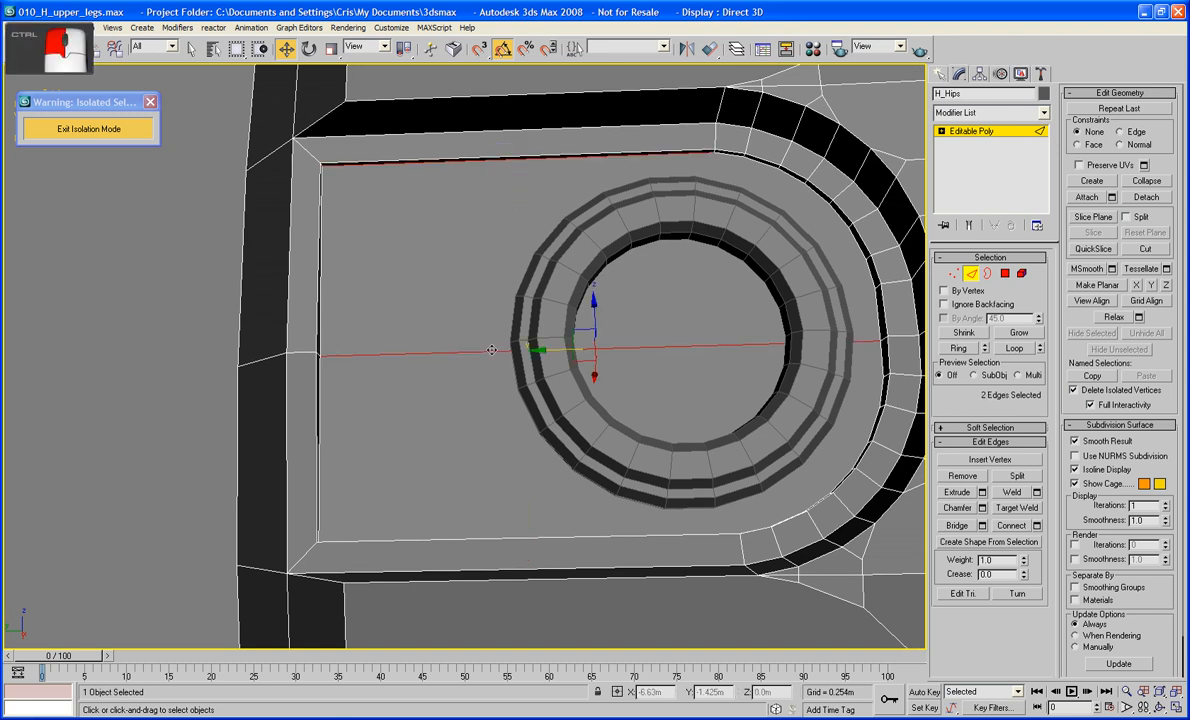
mouse_move(492, 346)
alt+middle_down()
mouse_move(491, 311)
mouse_move(491, 332)
alt+middle_up()
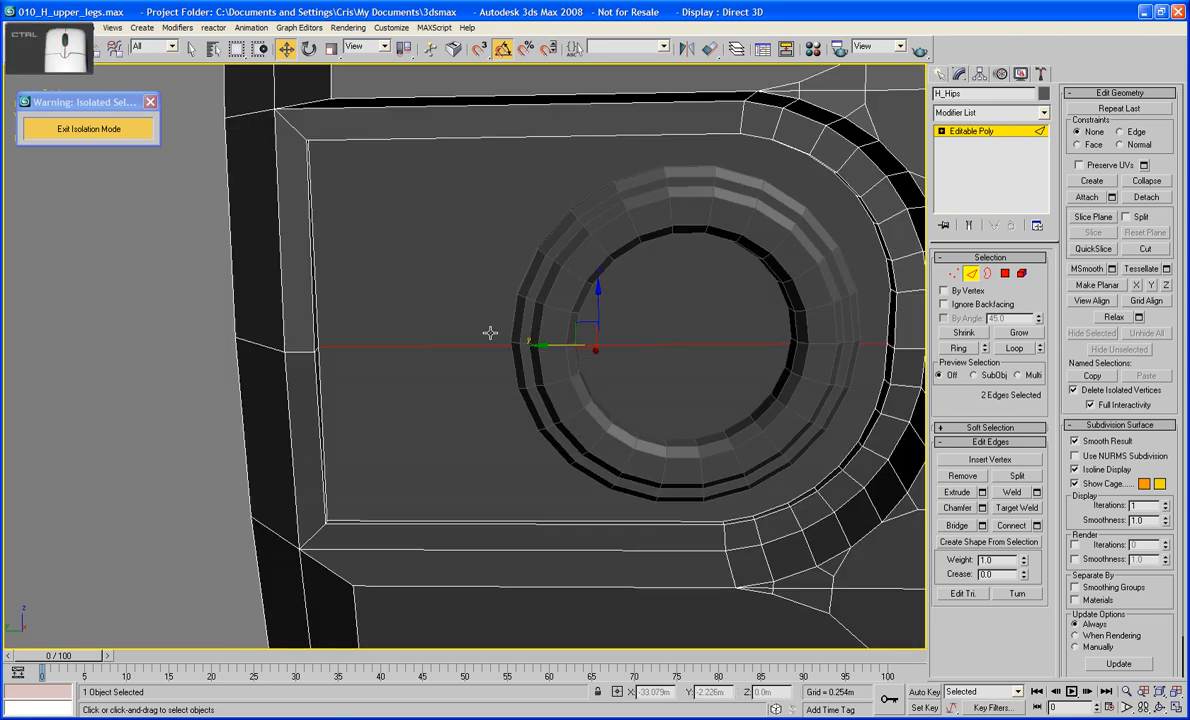
ctrl+click(486, 520)
click(1011, 527)
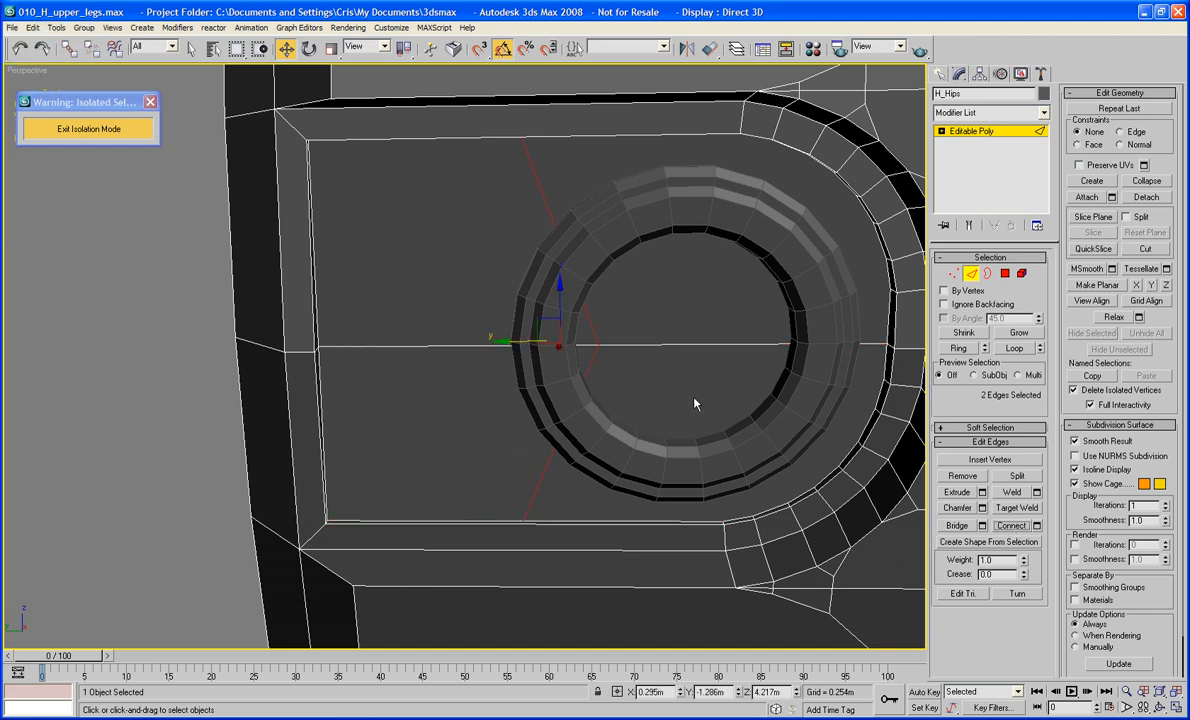
Straighten the new cross edges by scaling them to 1% on Y in View coordinates, and move them toward the recess's square end
click(333, 51)
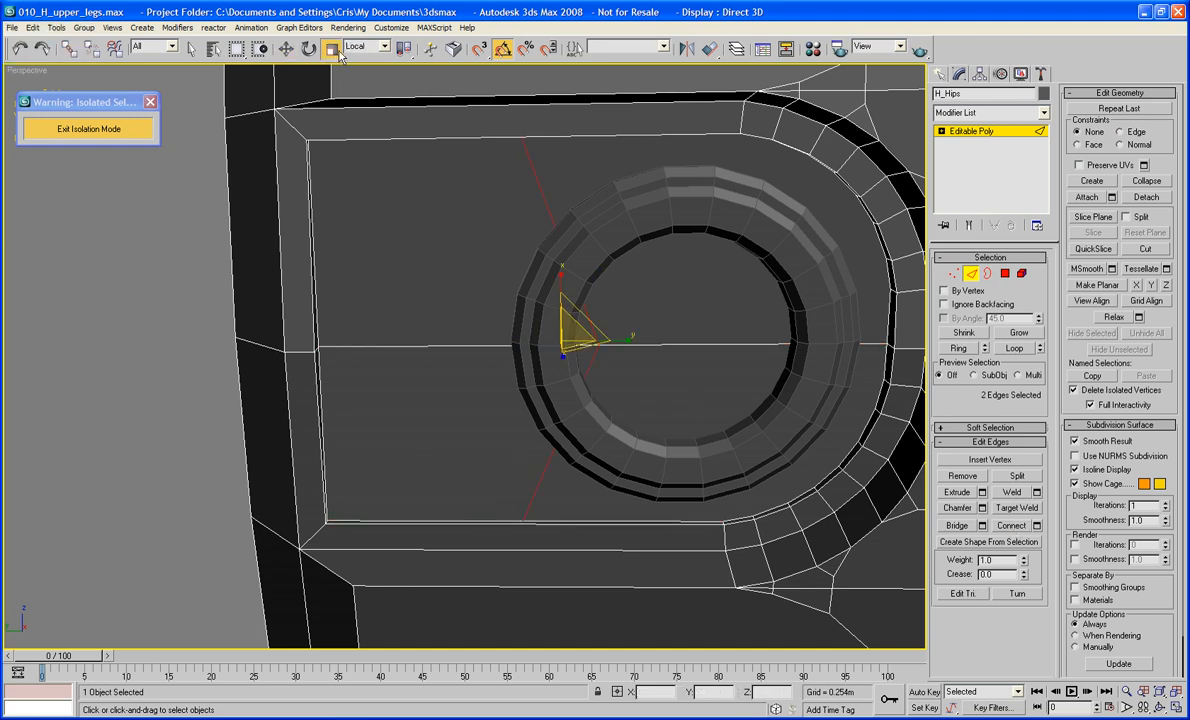
click(372, 46)
click(367, 61)
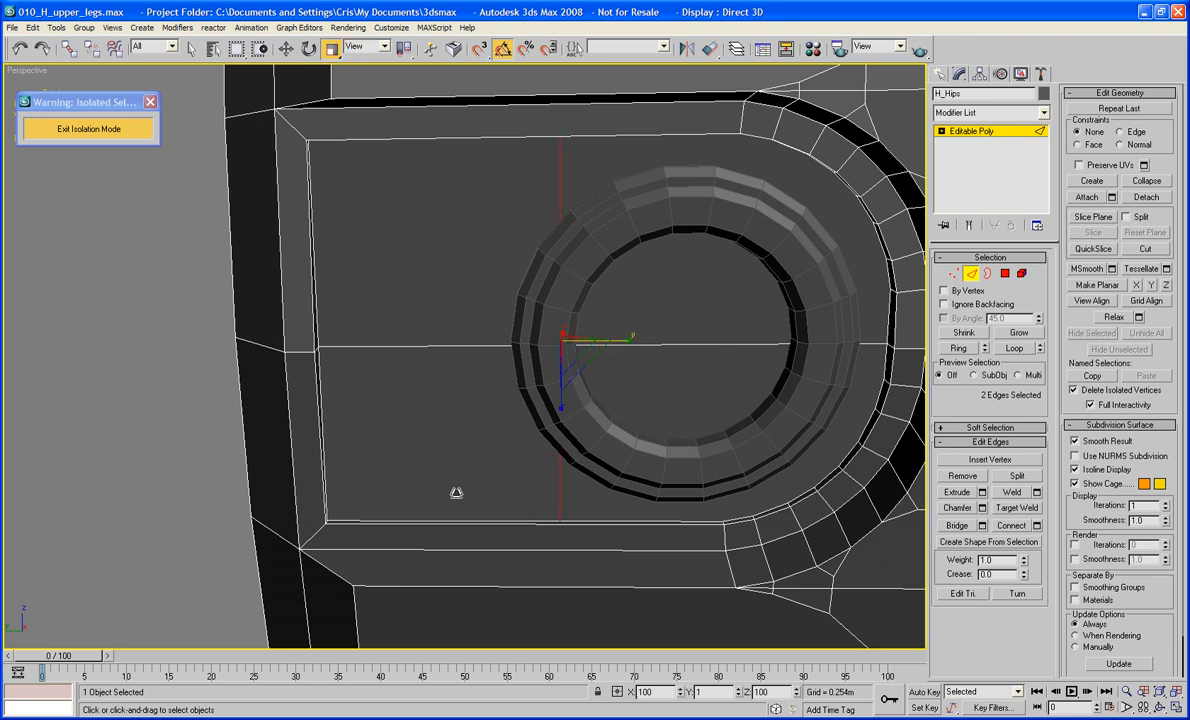
key(w)
drag(511, 340, 441, 333)
click(441, 333)
alt+middle_drag(499, 372, 521, 393)
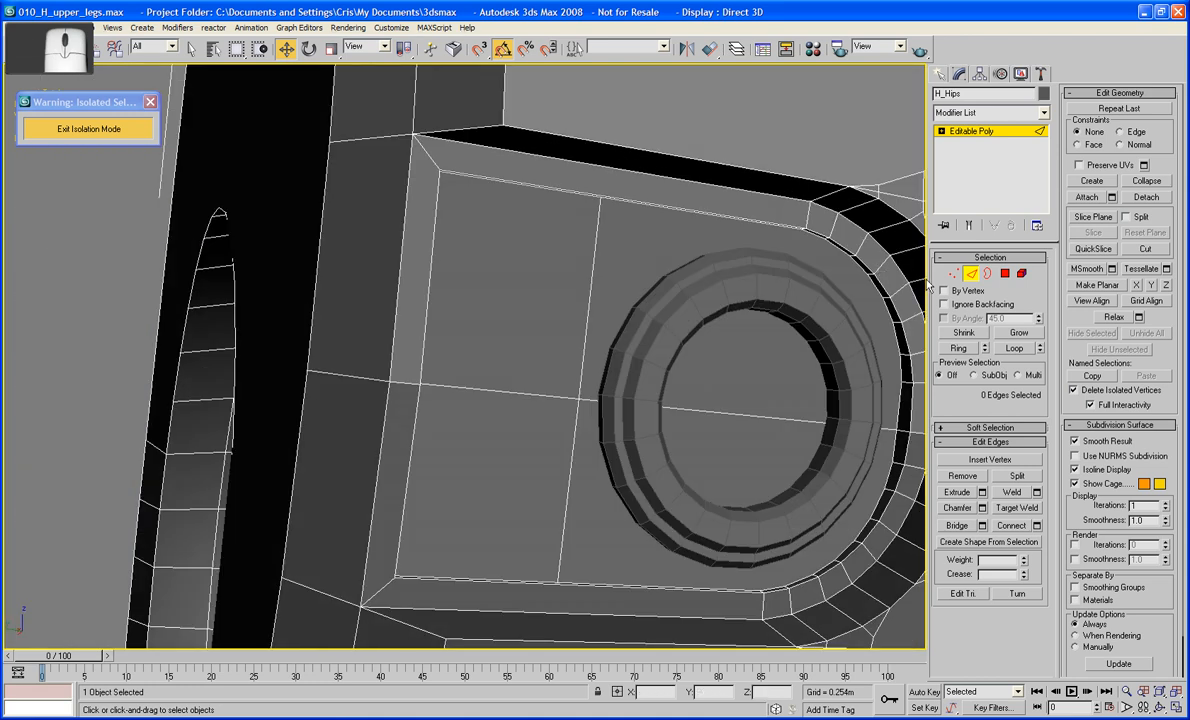
Inset the two floor polygons between the new cross edges and the recess's square end as one group, leaving a narrow border
click(1007, 277)
click(555, 391)
ctrl+click(555, 391)
click(575, 457)
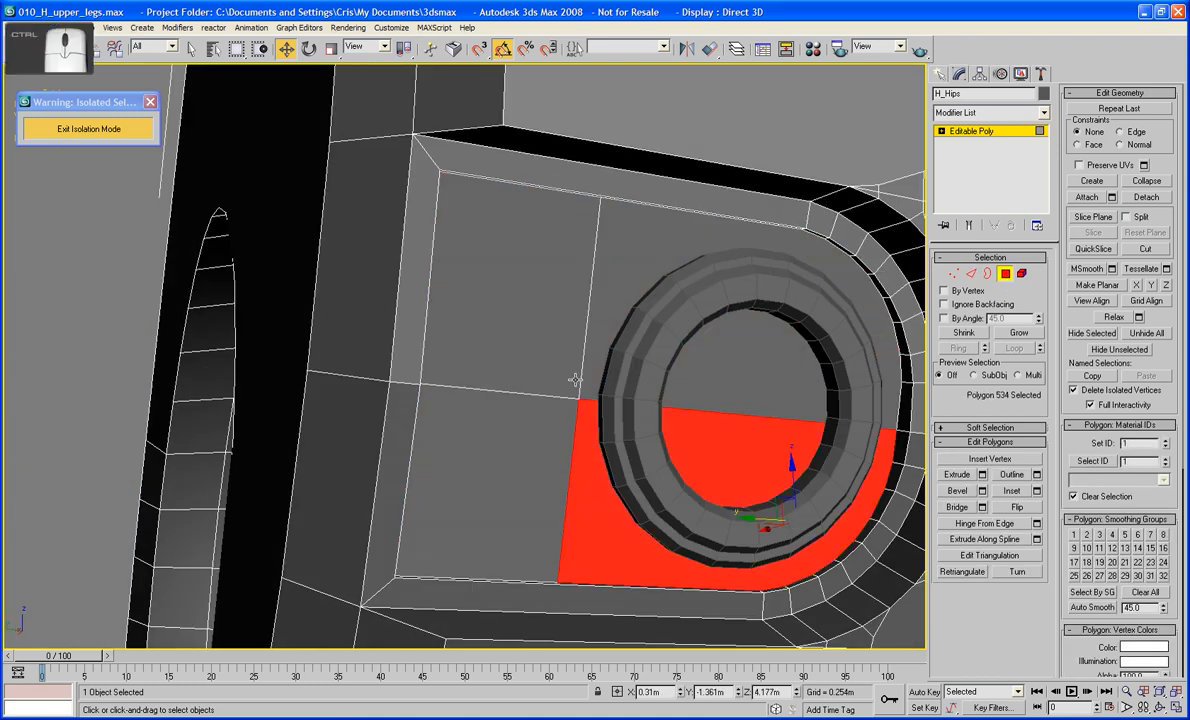
click(534, 351)
ctrl+click(530, 401)
click(1014, 490)
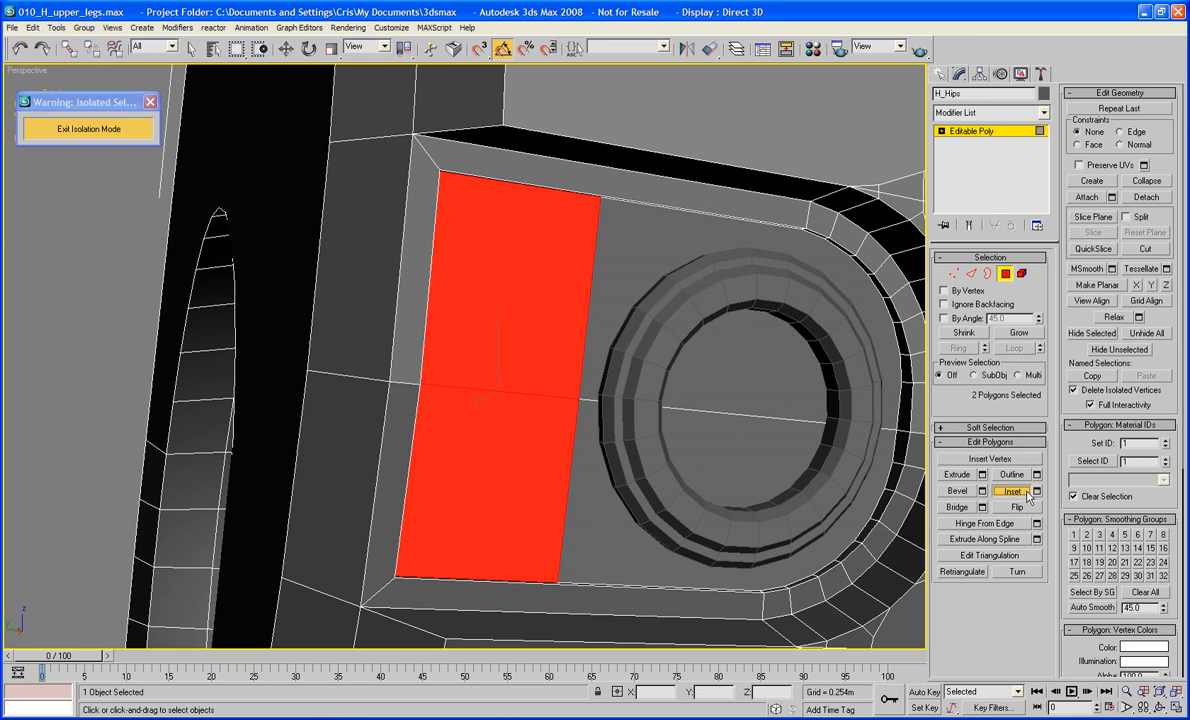
drag(531, 457, 532, 457)
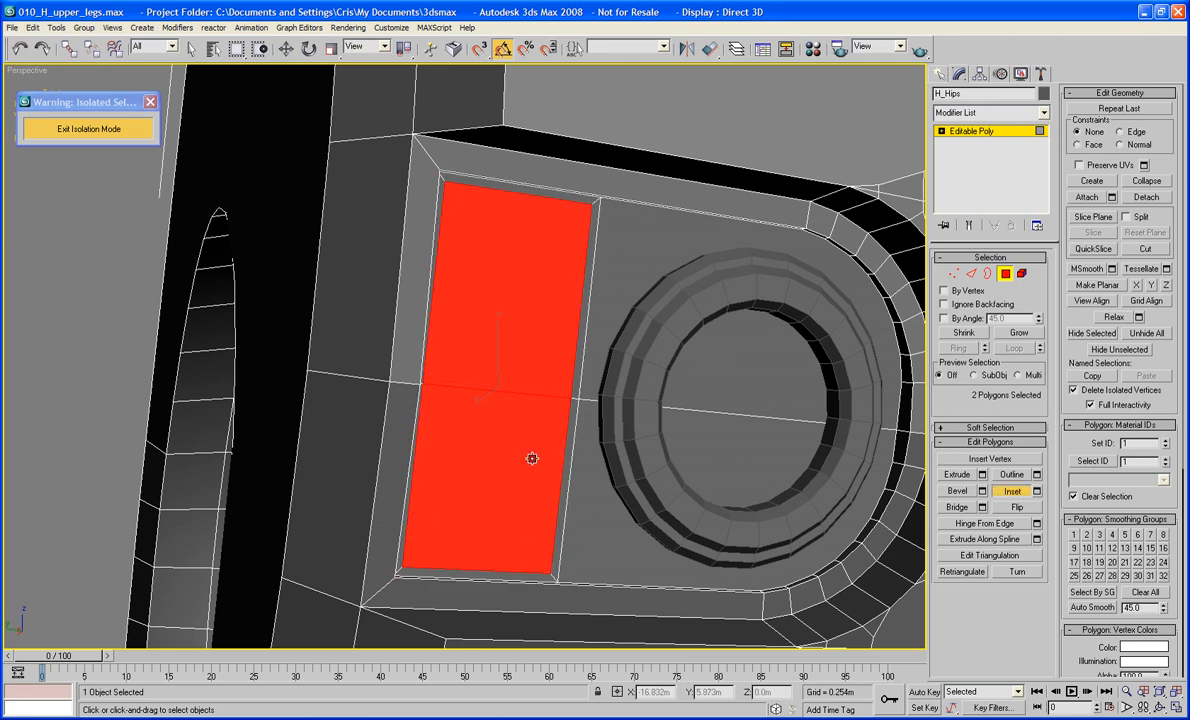
alt+middle_drag(534, 457, 542, 429)
scroll(542, 429, up, 3)
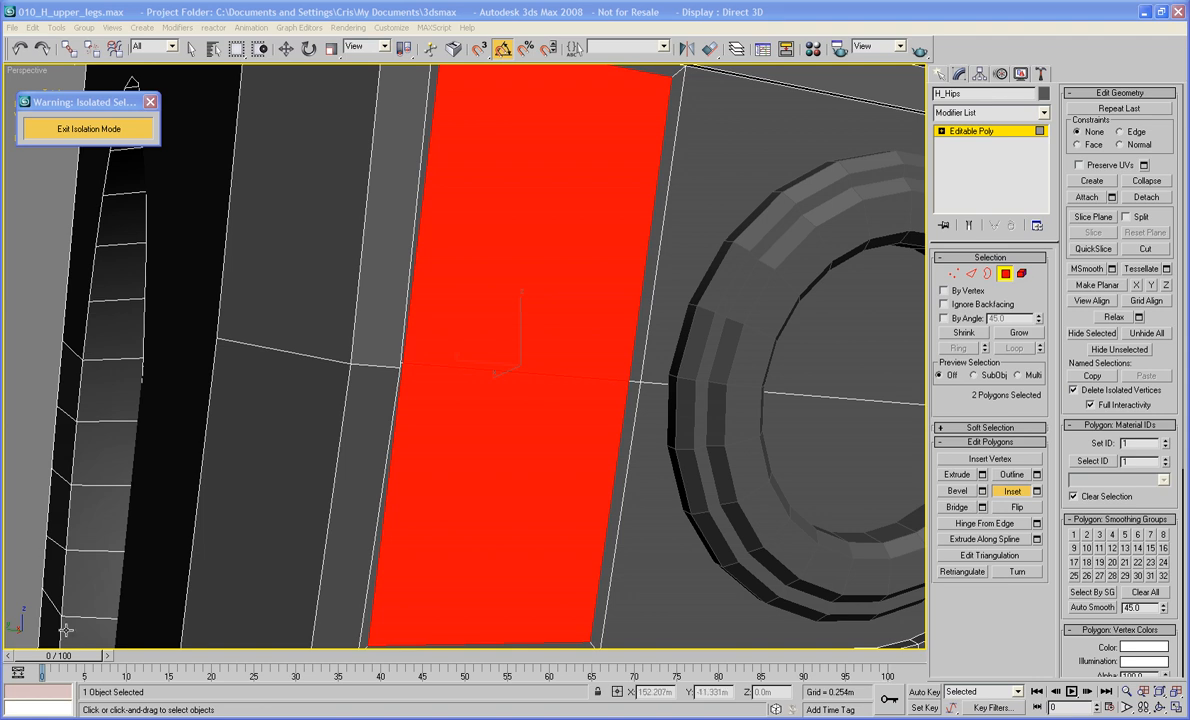
Leave polygon editing, deselect the hip part and check its overall shape with the new recess details
scroll(398, 563, down, 6)
alt+middle_drag(486, 473, 509, 510)
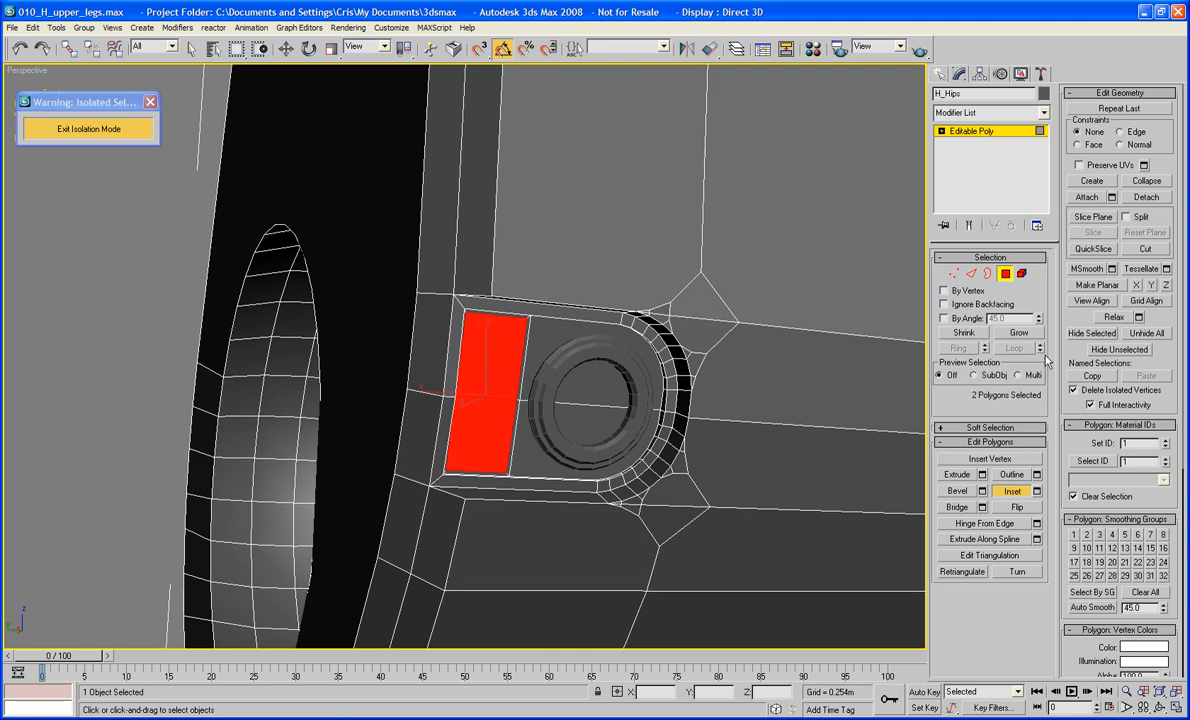
click(1005, 277)
click(64, 393)
scroll(120, 415, down, 5)
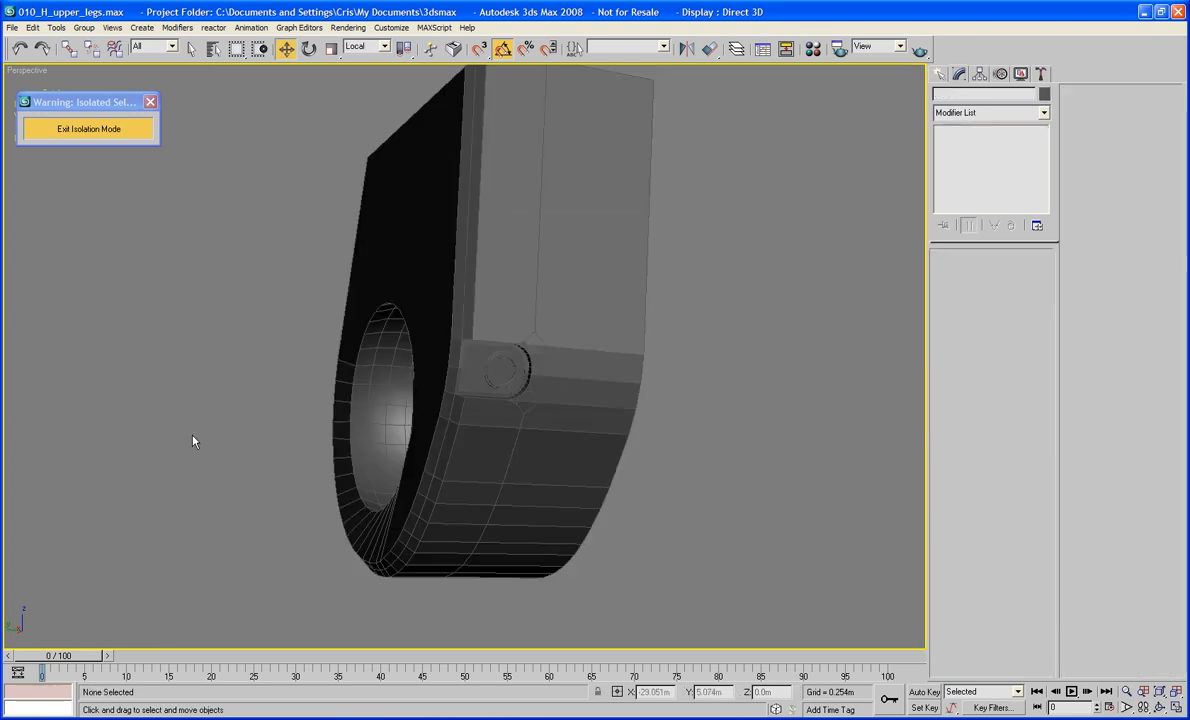
alt+middle_drag(194, 439, 460, 460)
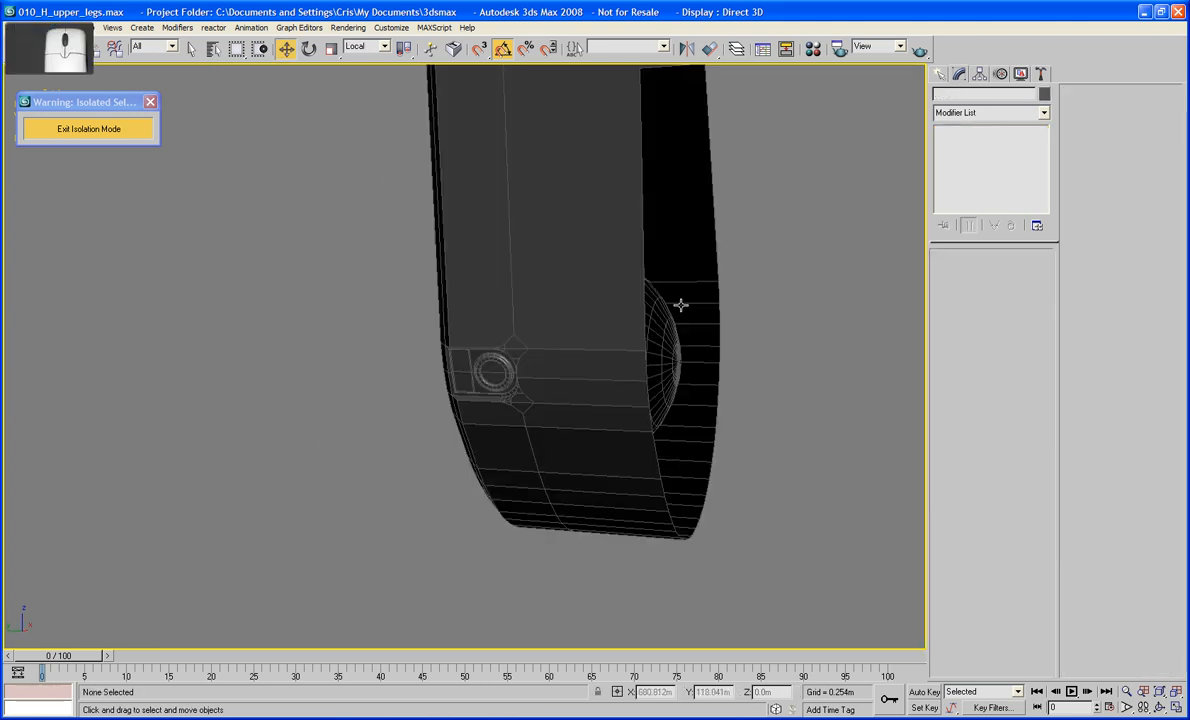
Unhide the TOOLS layer in the layer manager and bring its objects into view beside the hip part
click(736, 48)
click(588, 176)
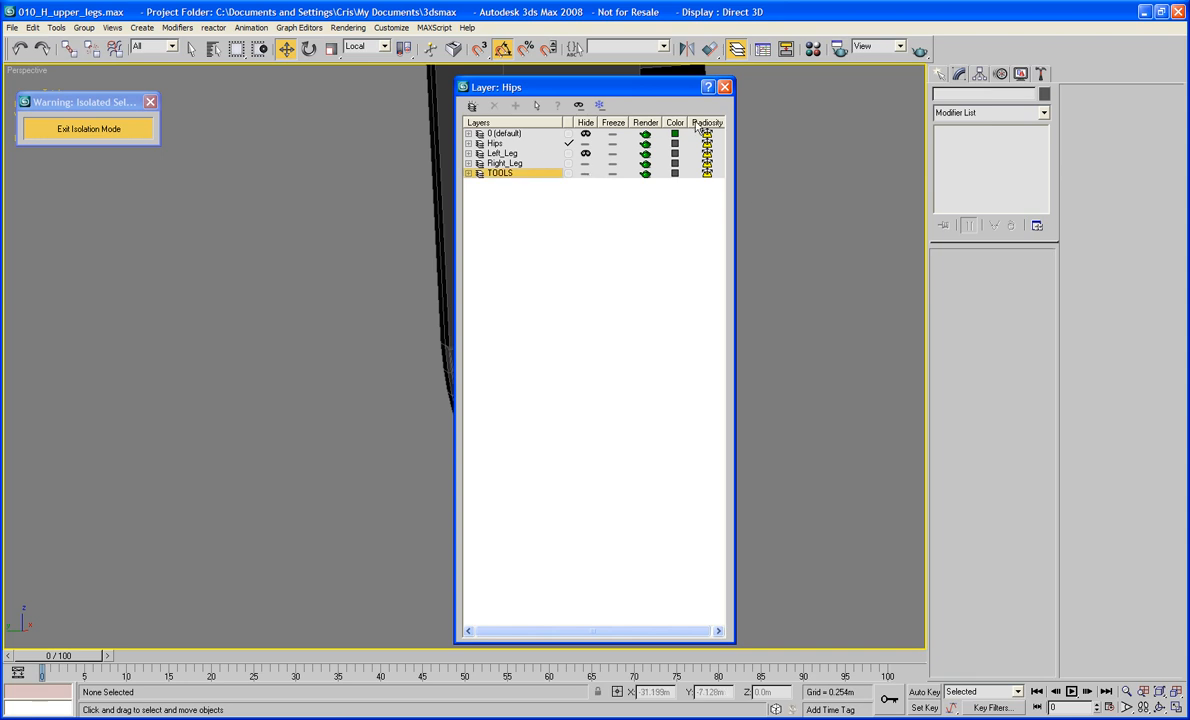
click(725, 88)
middle_drag(775, 186, 897, 248)
scroll(595, 430, down, 5)
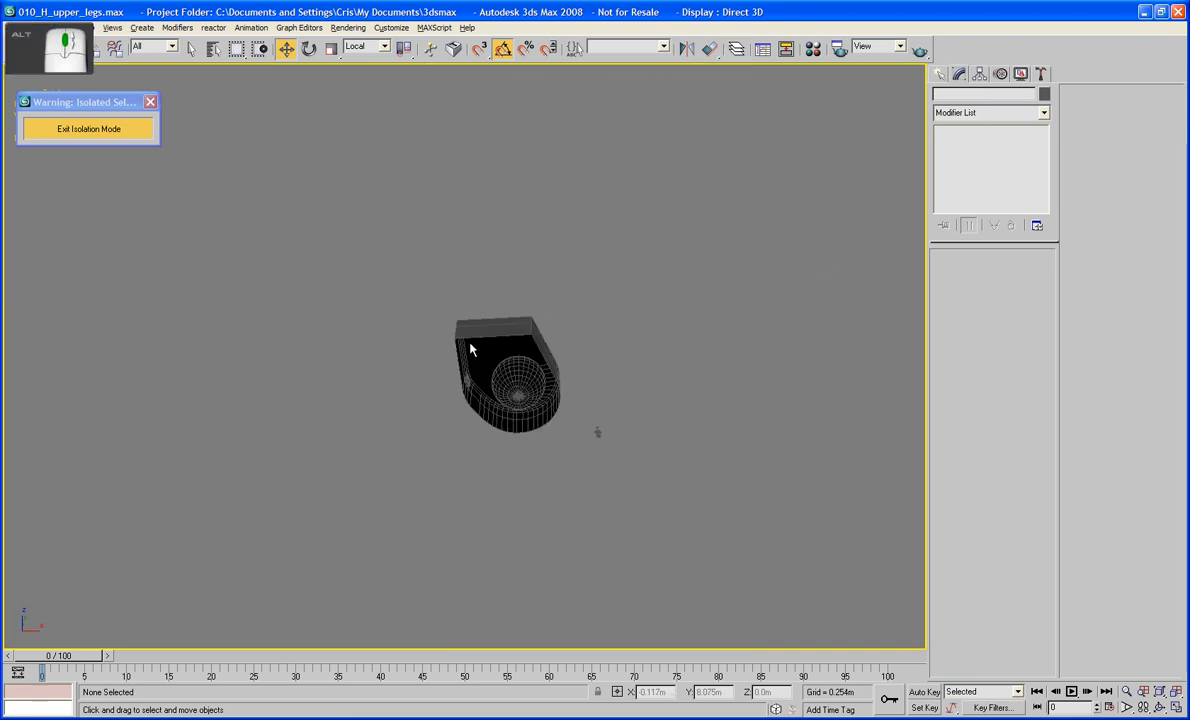
alt+middle_drag(595, 430, 608, 303)
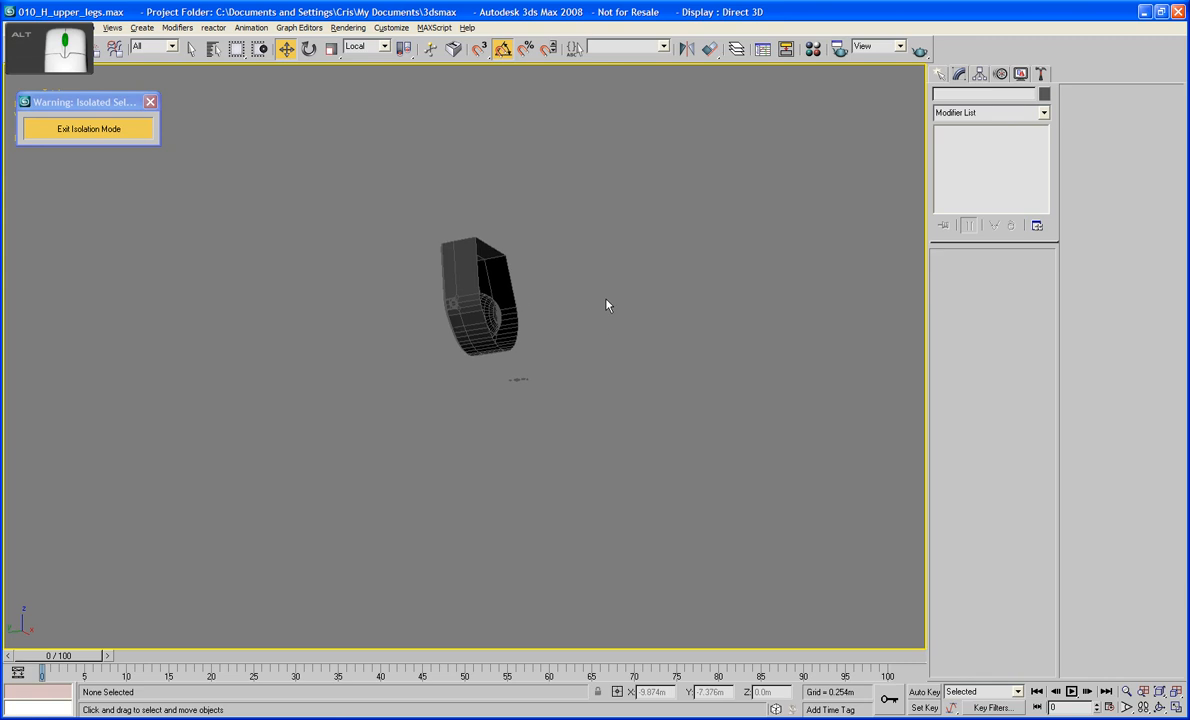
alt+middle_drag(632, 364, 645, 475)
scroll(645, 408, up, 4)
Select the hip part and bring its round opening and the small tool objects beside it into view
click(530, 365)
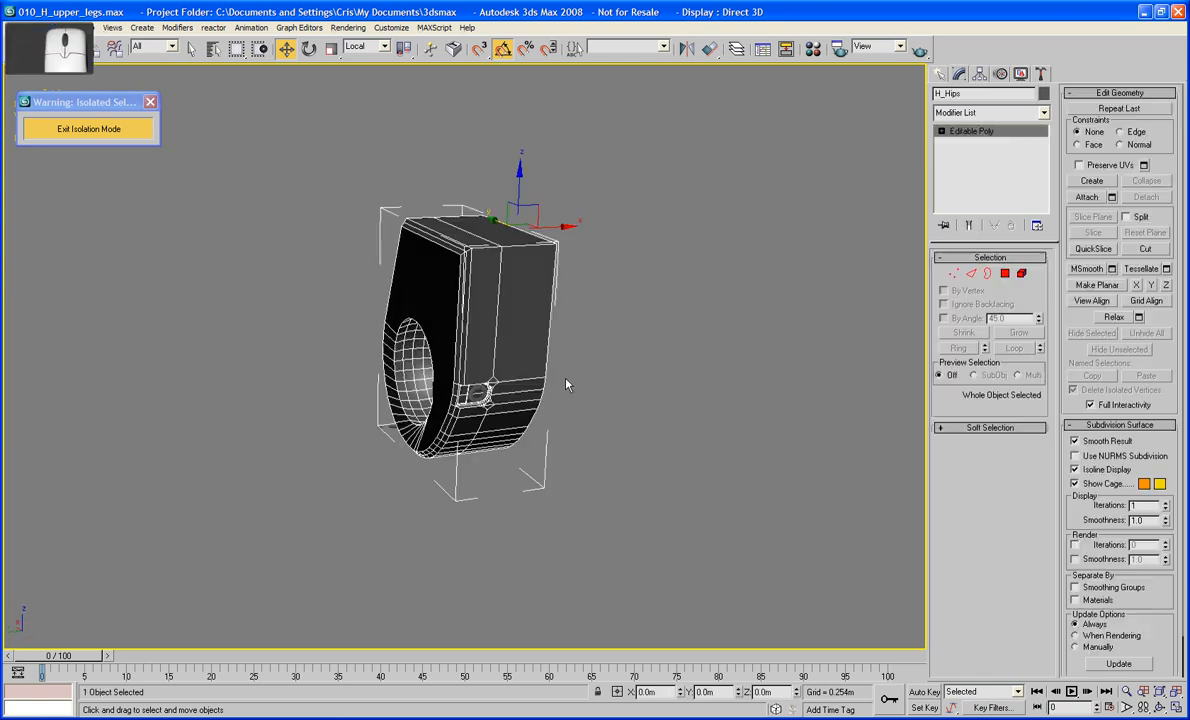
middle_drag(566, 385, 540, 412)
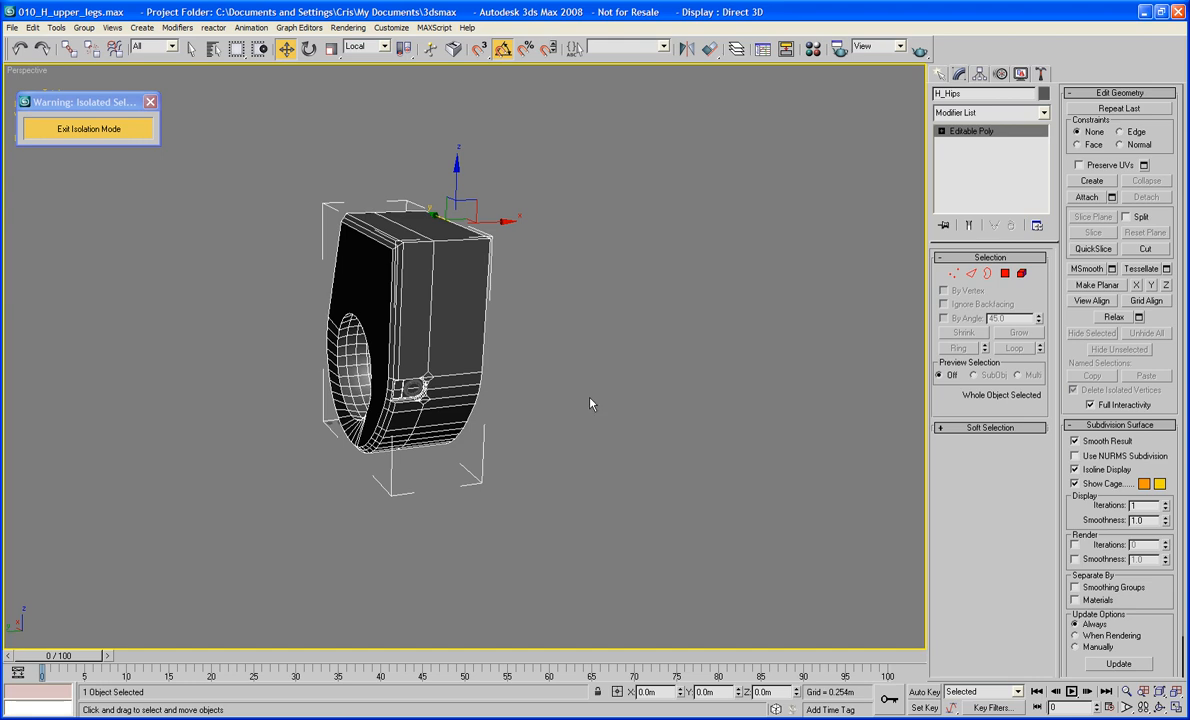
mouse_move(540, 415)
alt+middle_down()
mouse_move(539, 390)
mouse_move(642, 353)
mouse_move(555, 417)
mouse_move(529, 405)
alt+middle_up()
scroll(535, 398, up, 10)
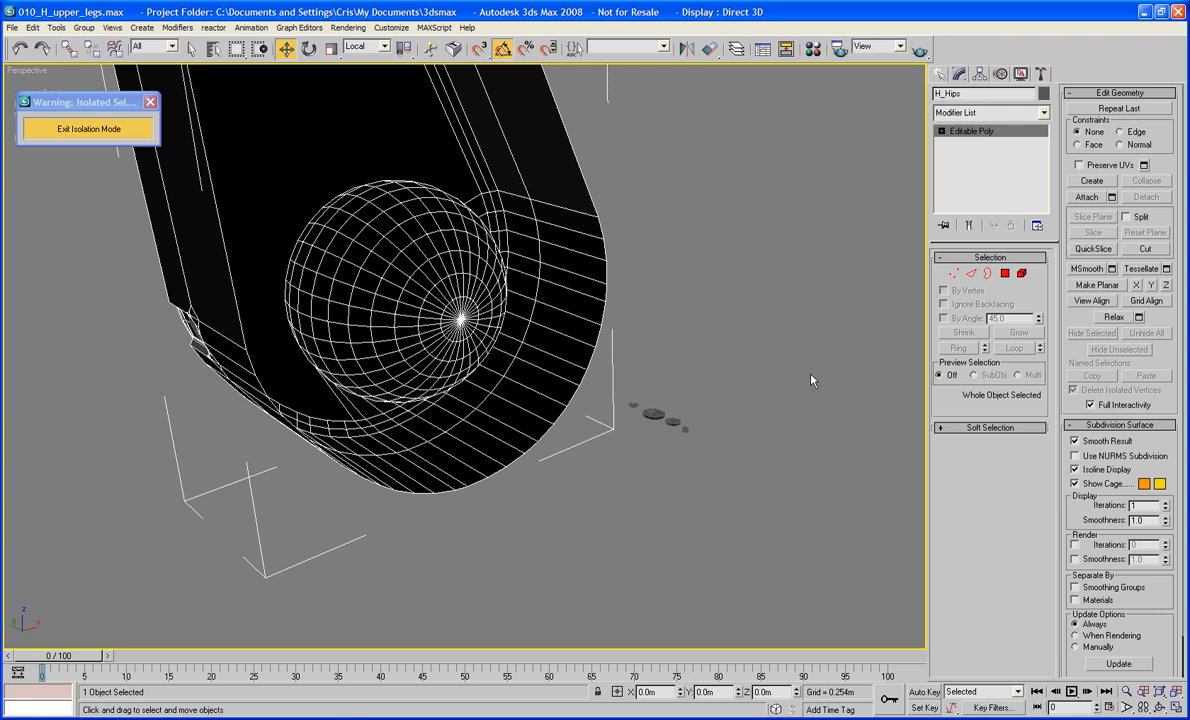
Run the script Hovercrafter_placement_tool.ms from the SCRIPTS folder of the ED209 project
click(391, 27)
mouse_move(434, 27)
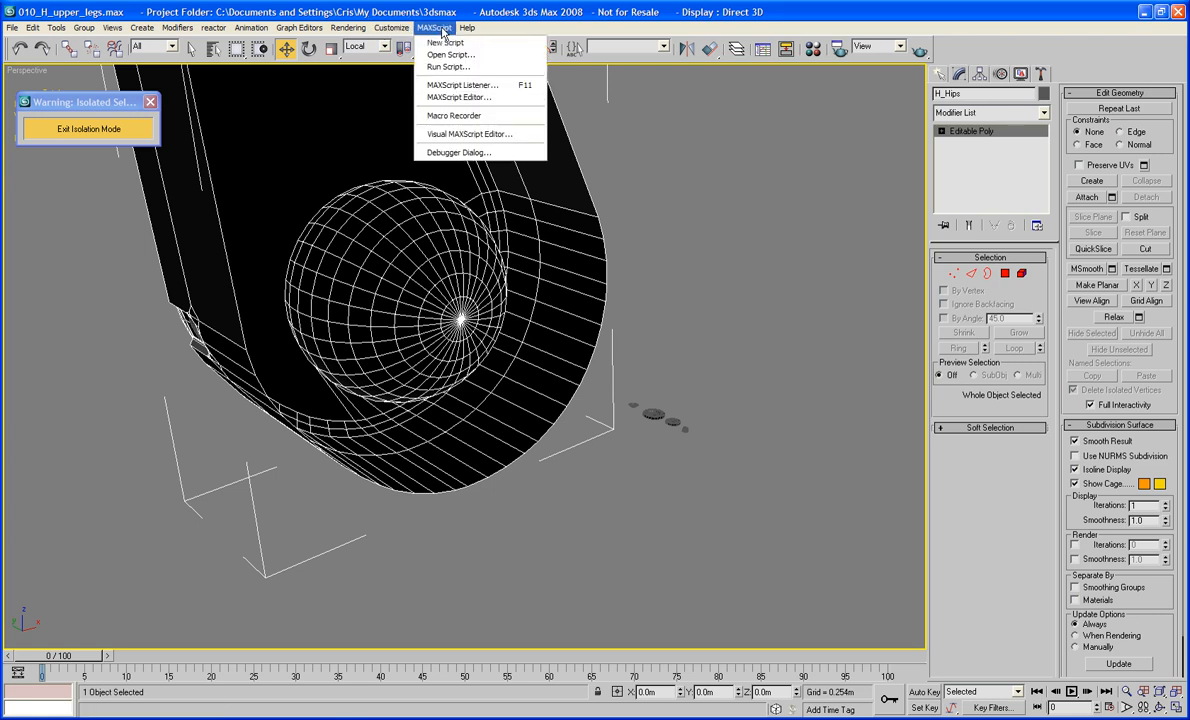
click(443, 67)
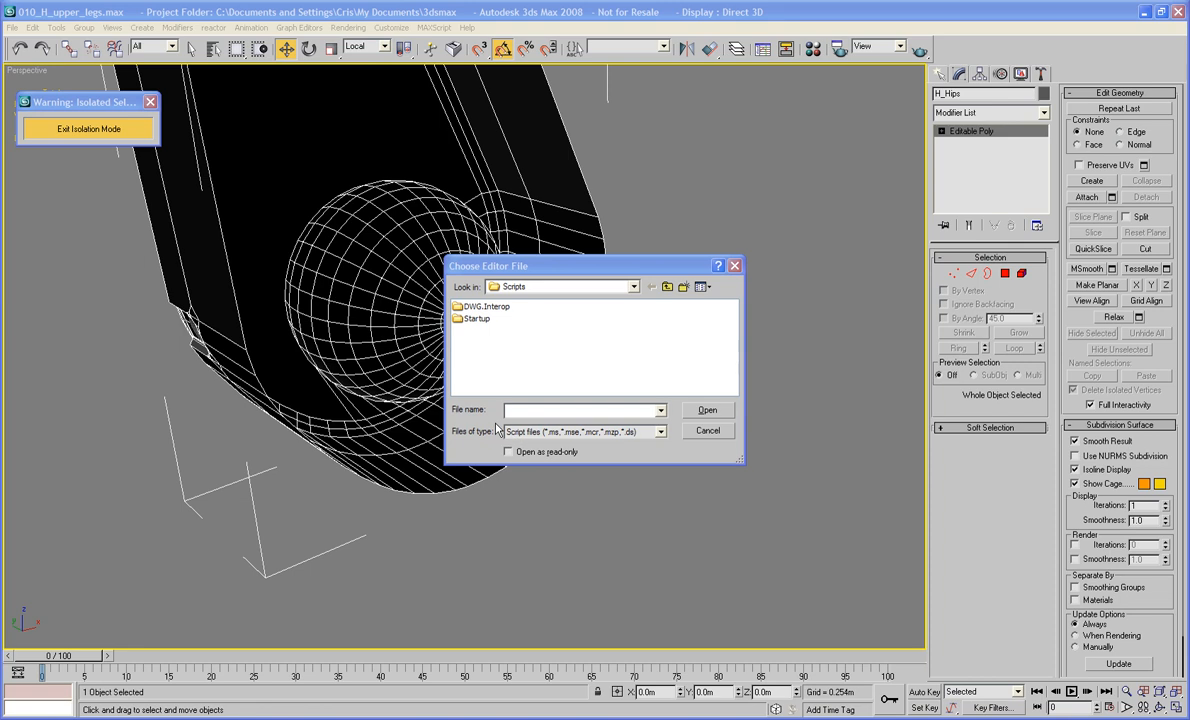
click(609, 288)
click(632, 288)
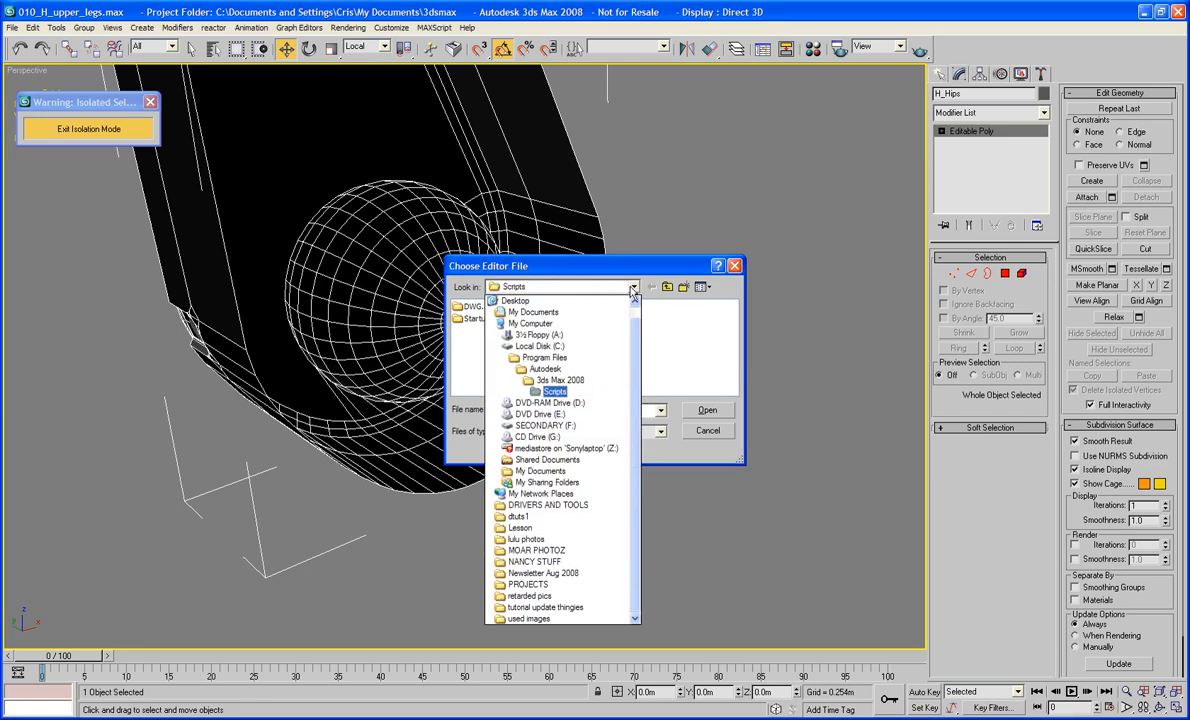
click(632, 288)
click(632, 288)
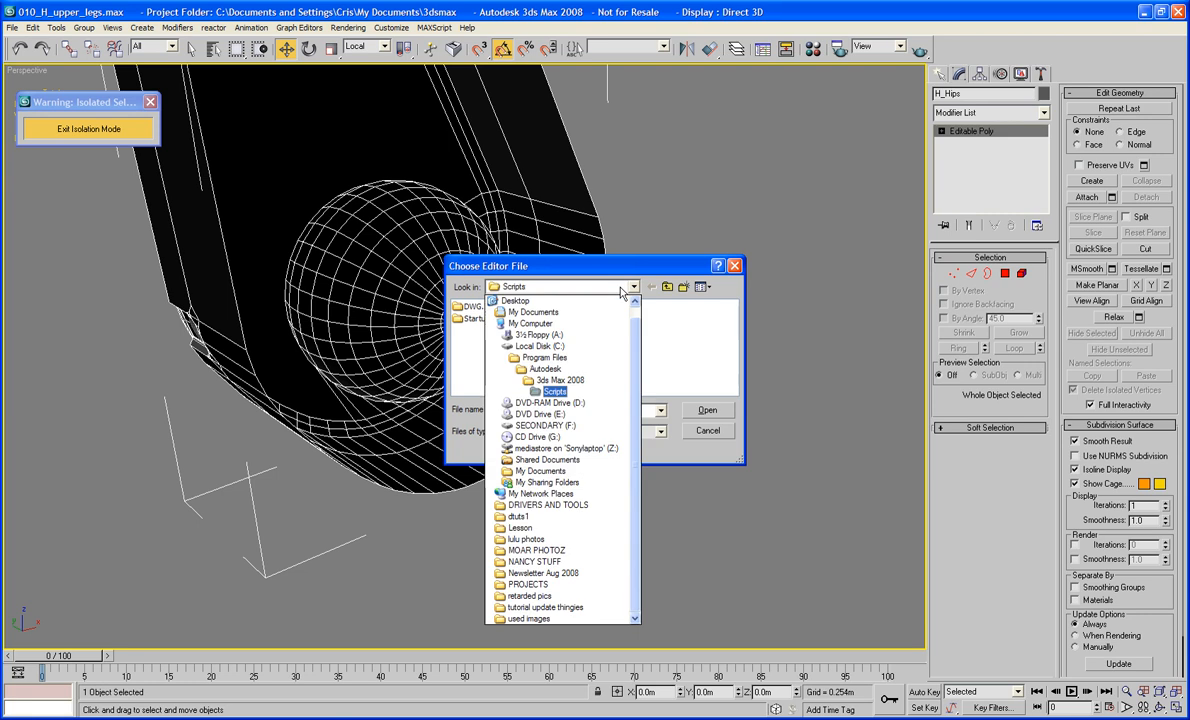
click(574, 590)
double_click(537, 369)
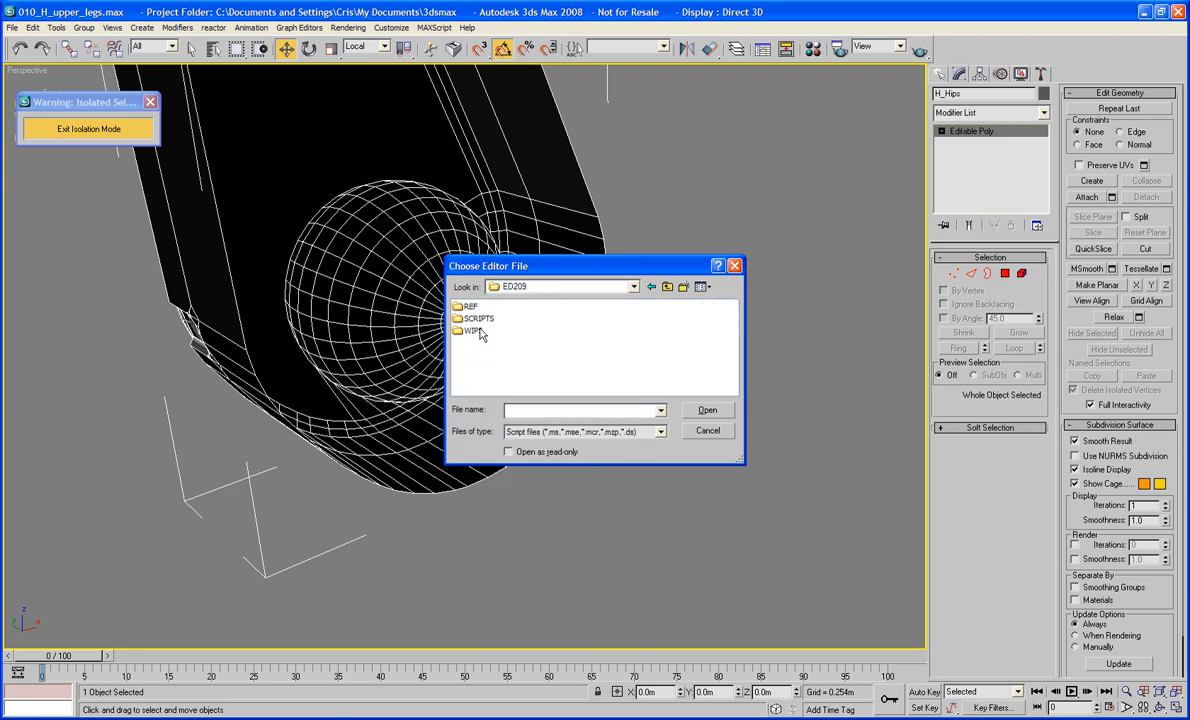
double_click(474, 320)
click(462, 308)
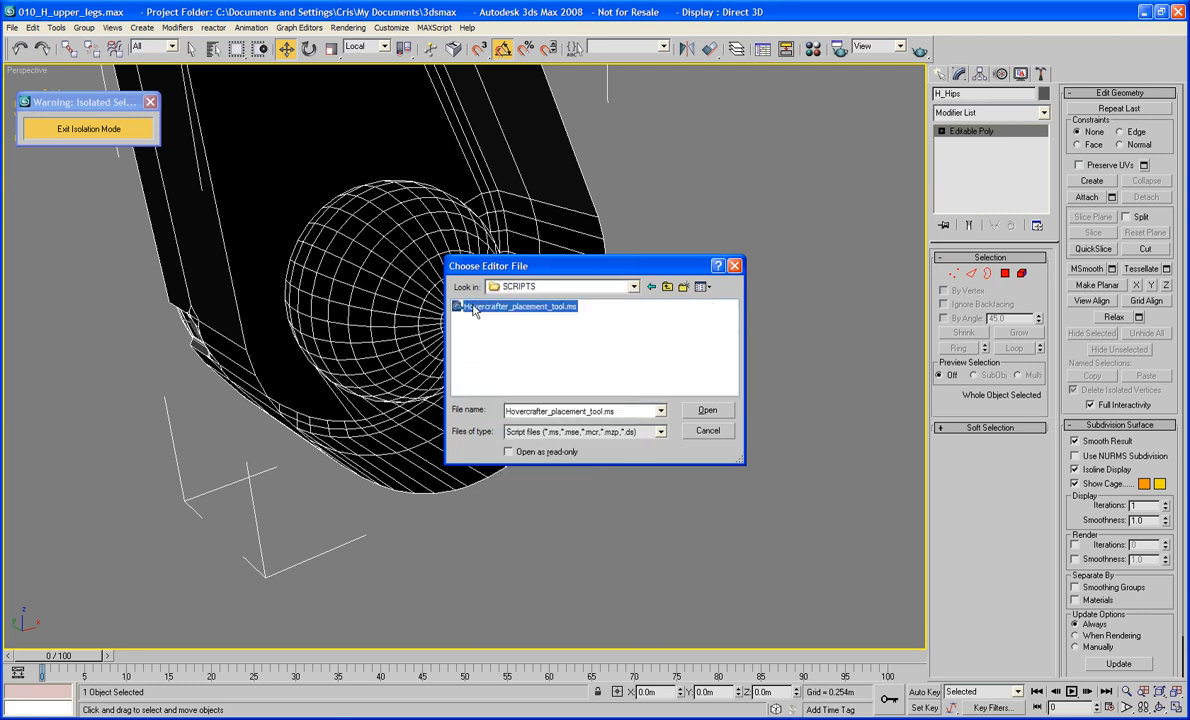
click(707, 410)
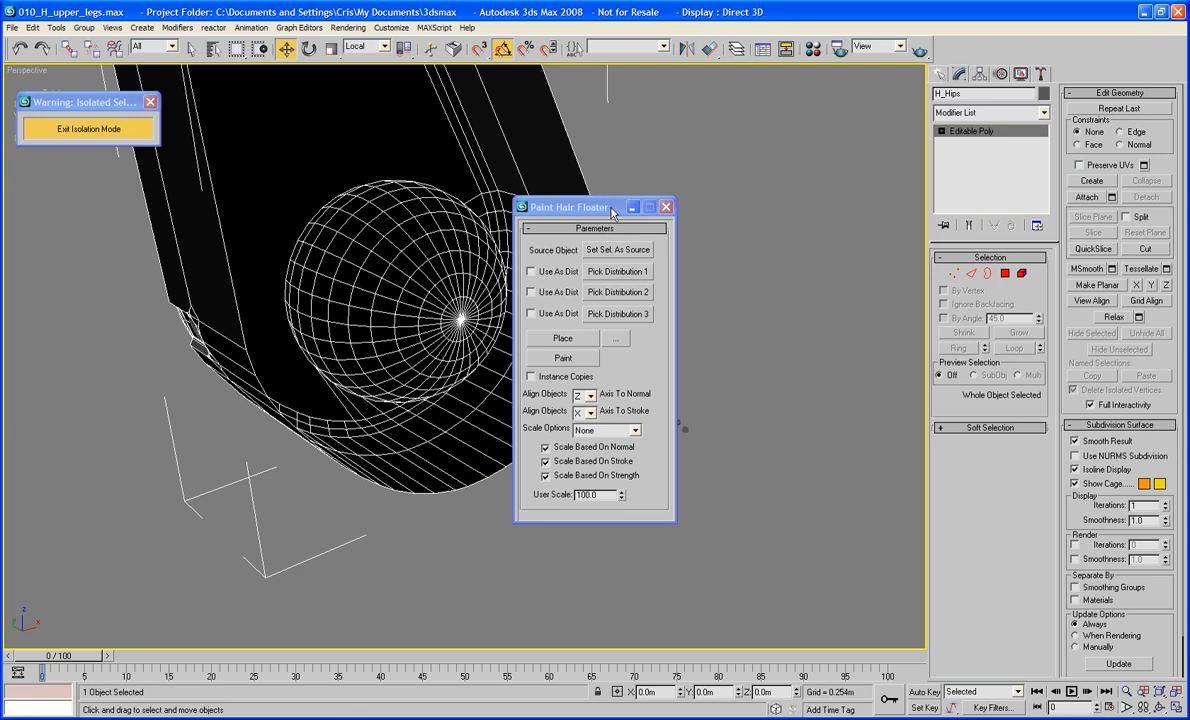
Set the selection as source and pick the large inset bolt, medium inset and inverse sphere tool objects as distributions 1 to 3
drag(613, 212, 950, 214)
click(980, 254)
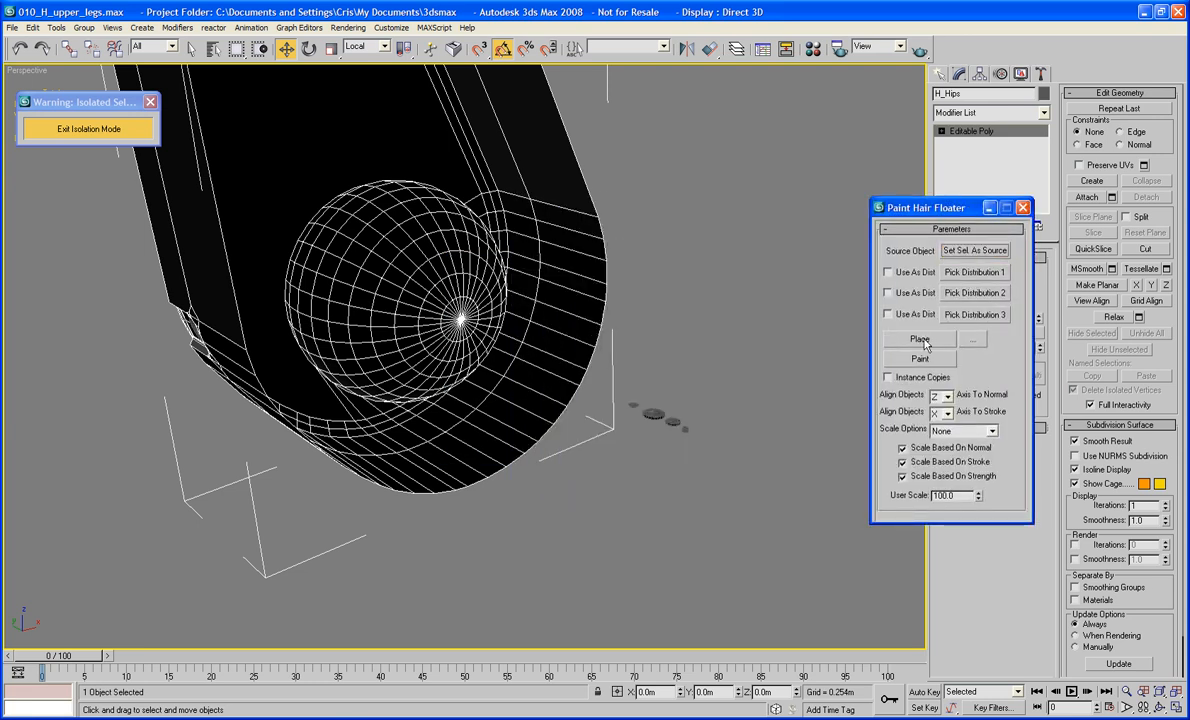
click(973, 272)
click(652, 413)
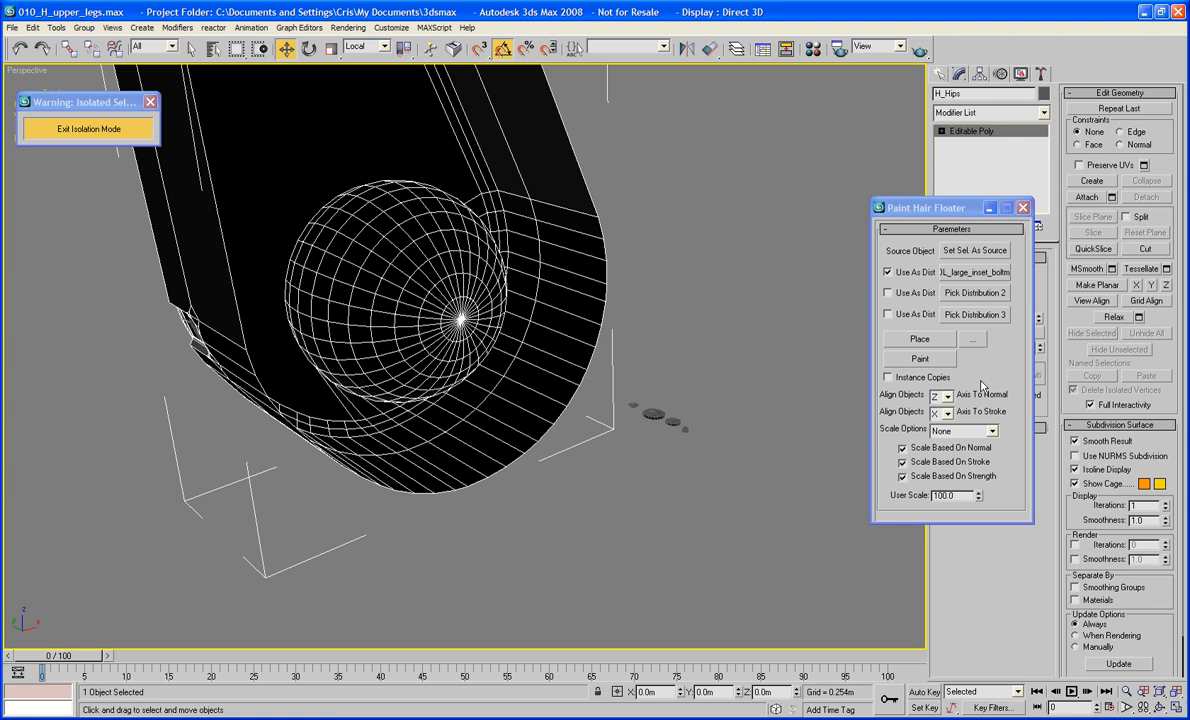
click(965, 295)
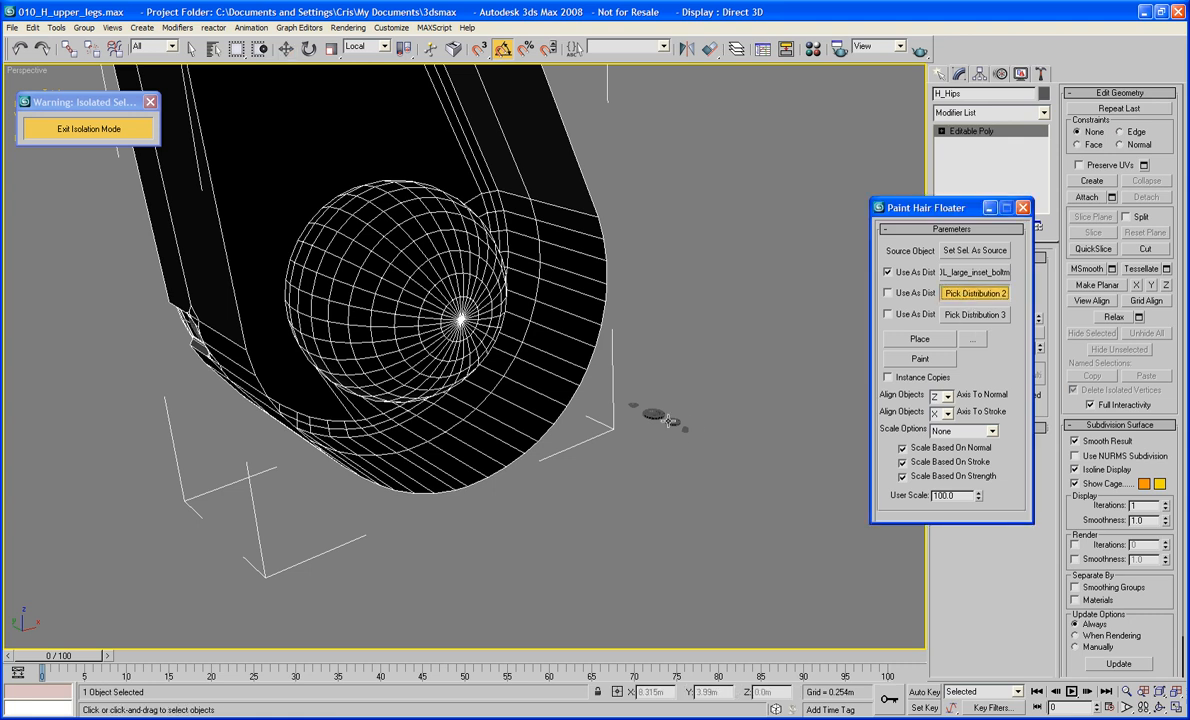
click(670, 420)
click(973, 315)
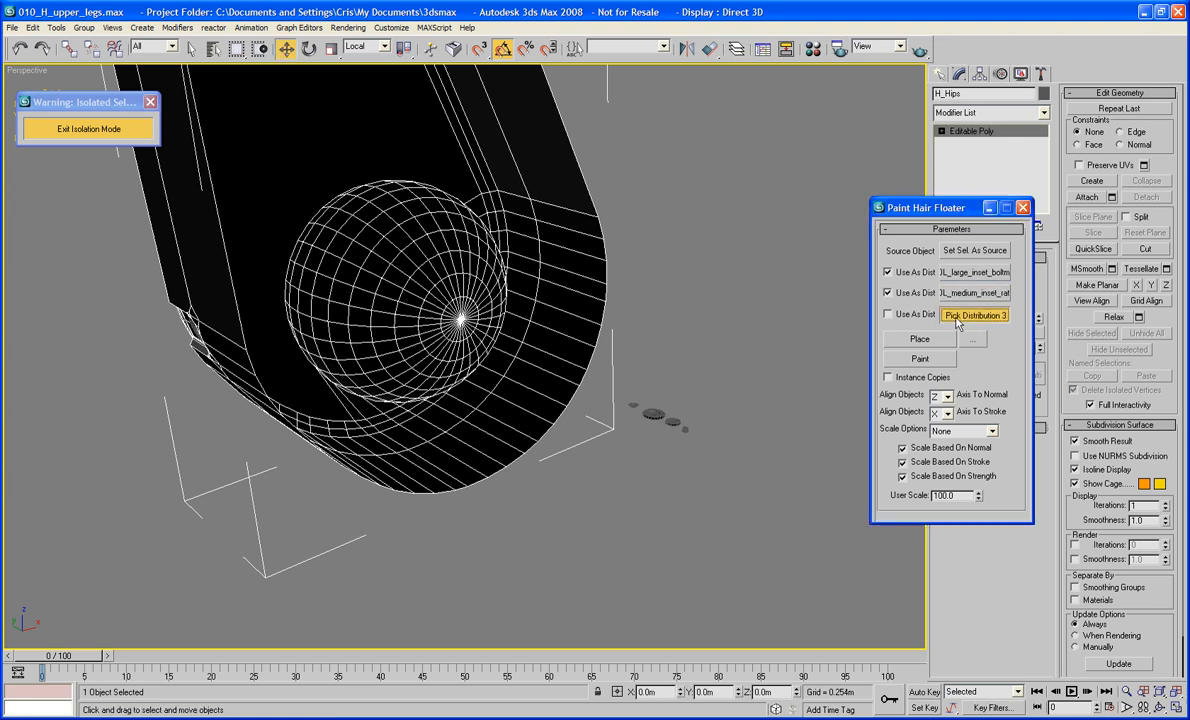
click(637, 404)
Activate Place mode with only the large inset bolt enabled as distribution object, and frame the side recess closely
alt+middle_drag(610, 358, 987, 354)
click(934, 342)
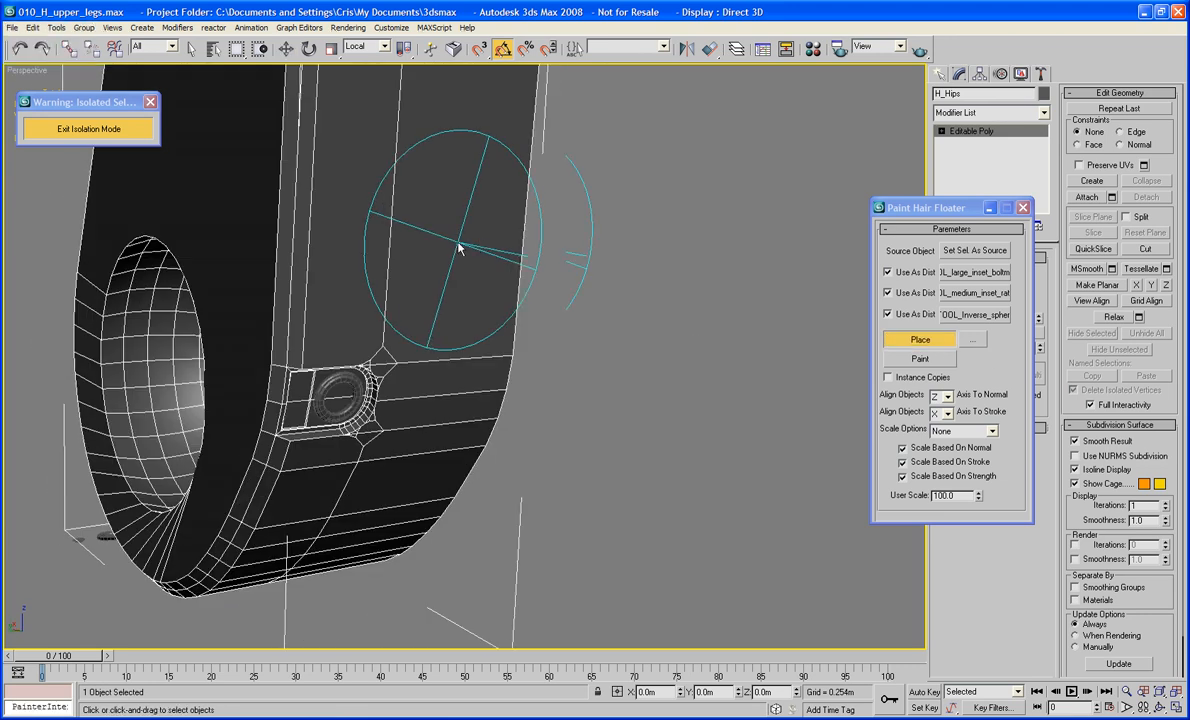
scroll(537, 360, up, 4)
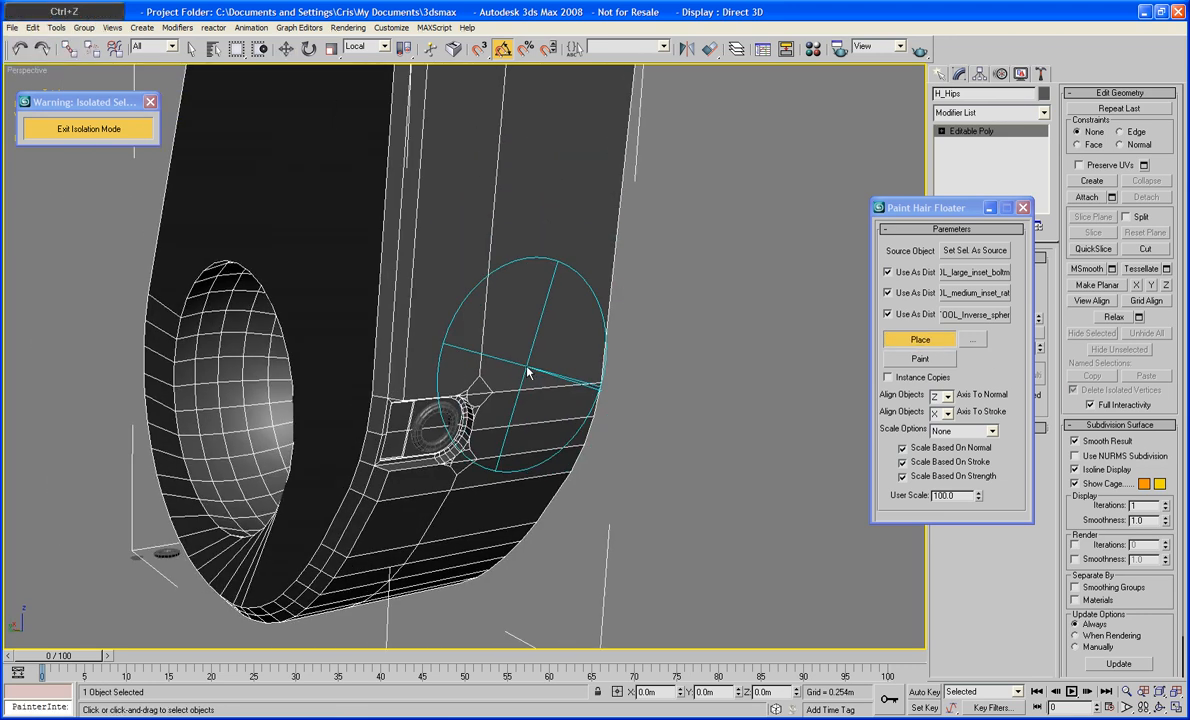
click(887, 293)
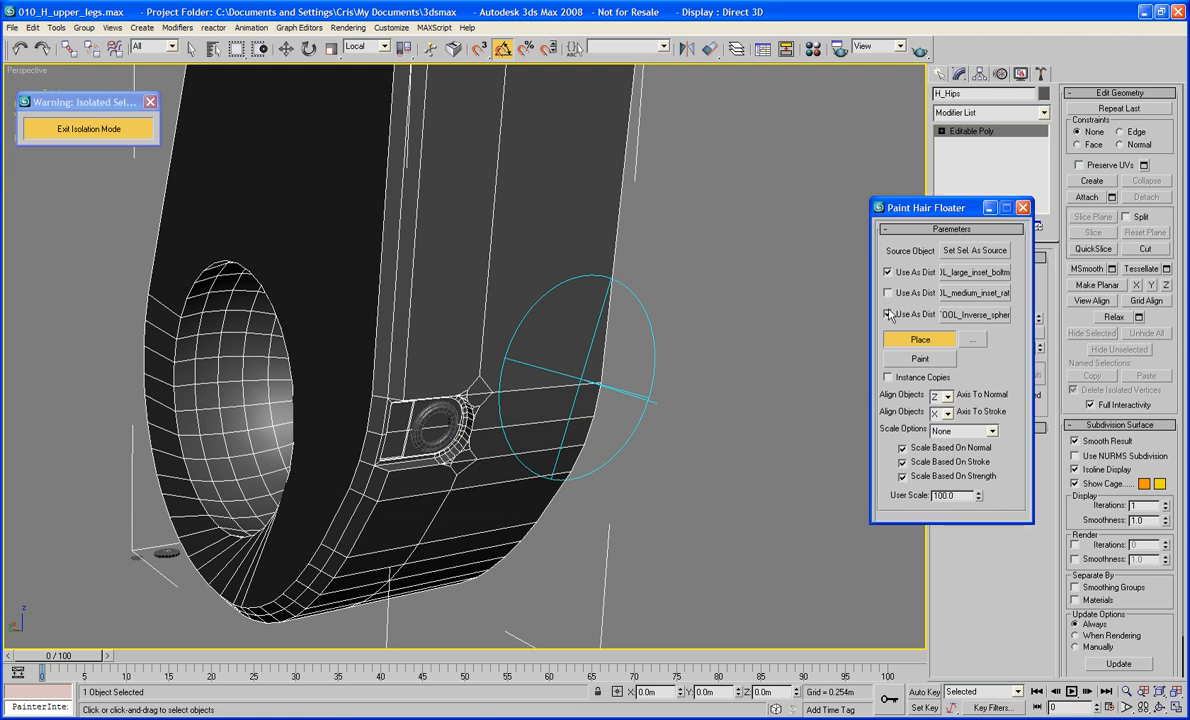
alt+middle_drag(668, 428, 199, 297)
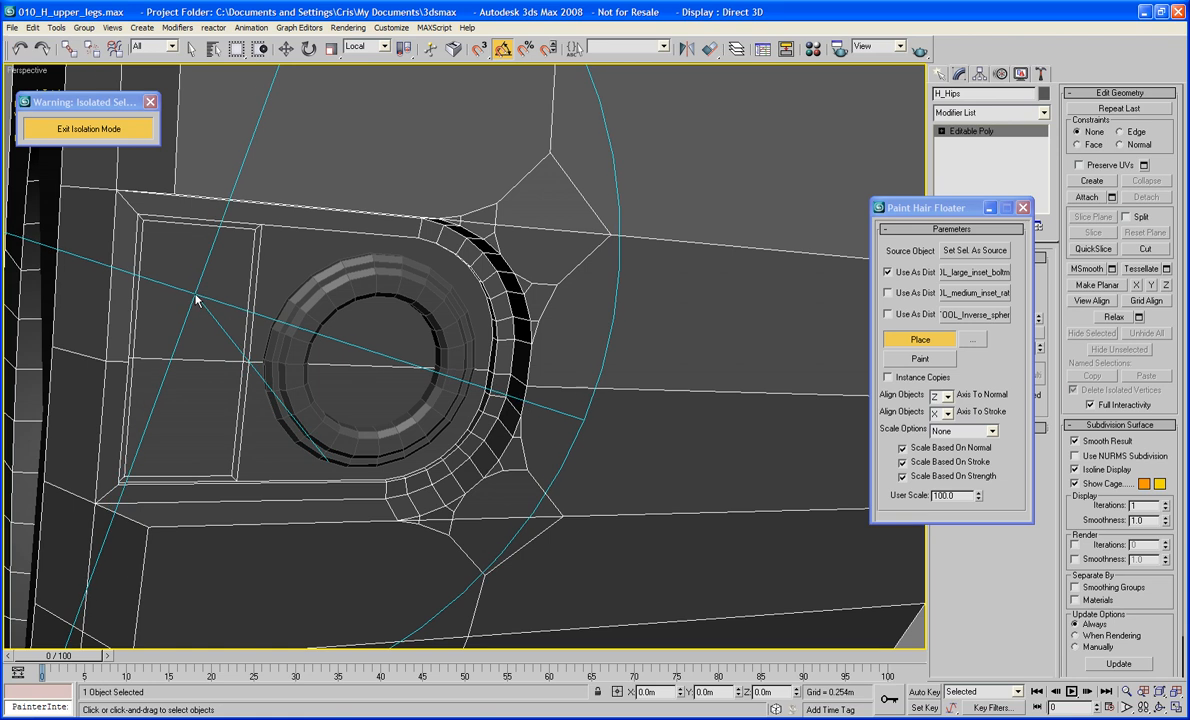
Undo the trial placements of the large and medium objects and place the inverse sphere on the recess's inset panel instead
key(ctrl+z)
click(888, 293)
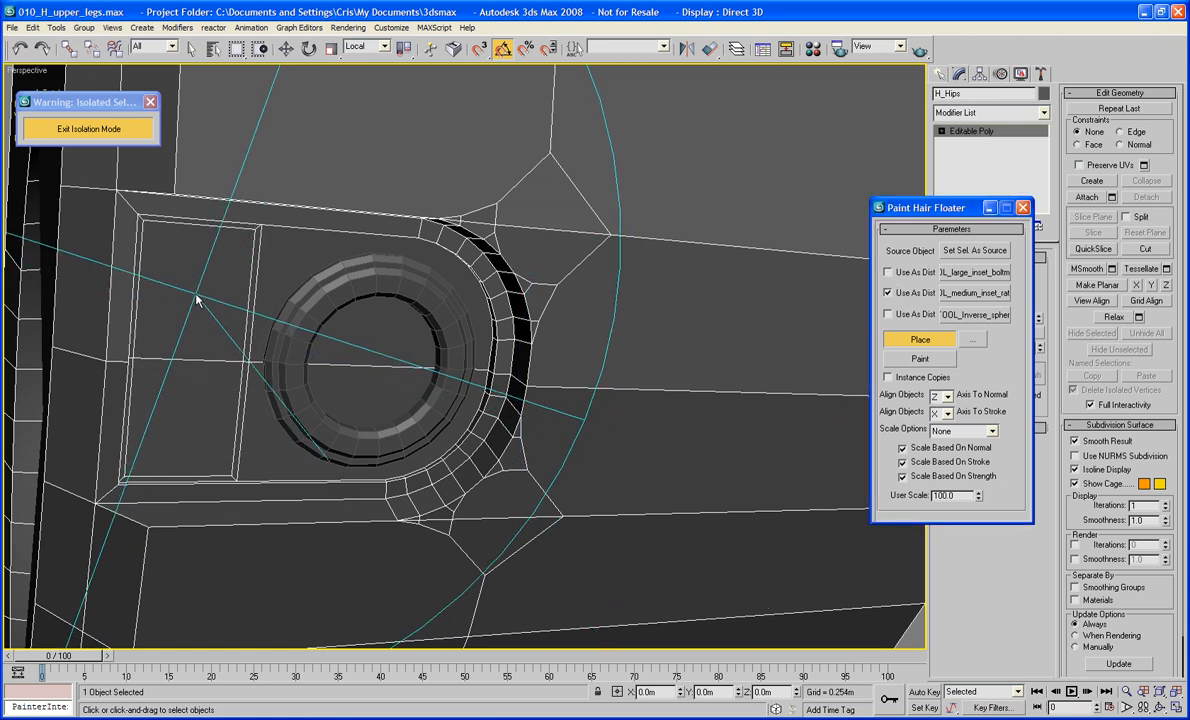
key(ctrl+z)
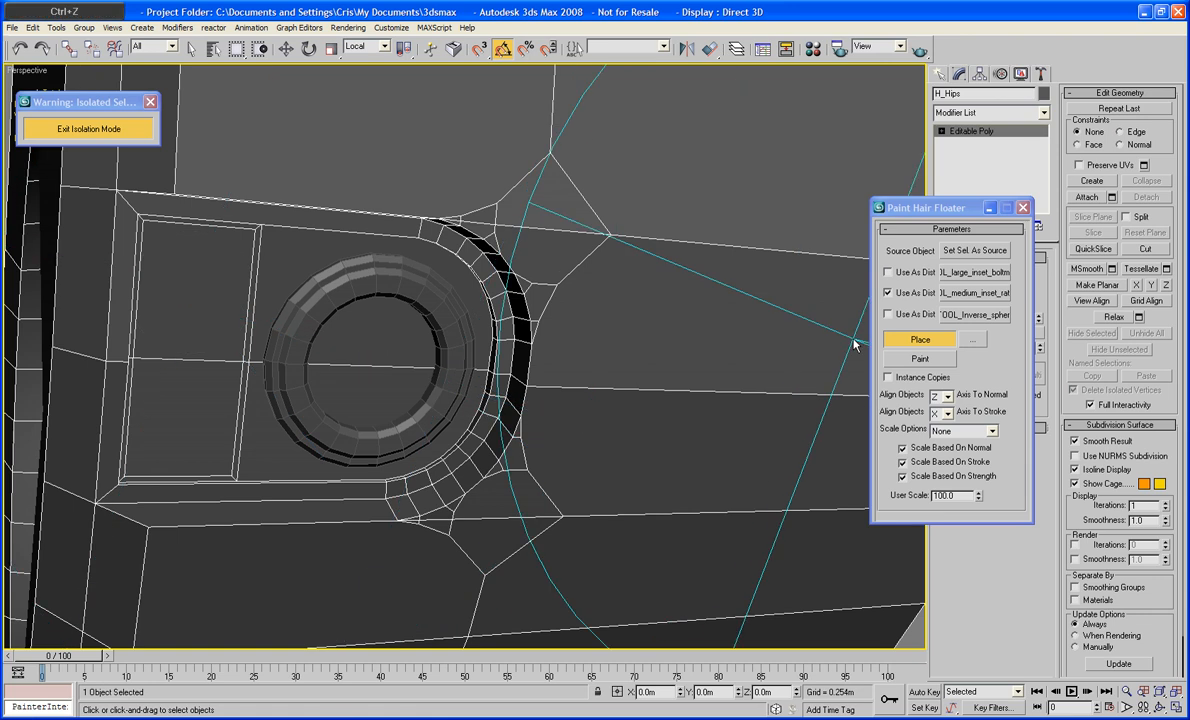
click(888, 293)
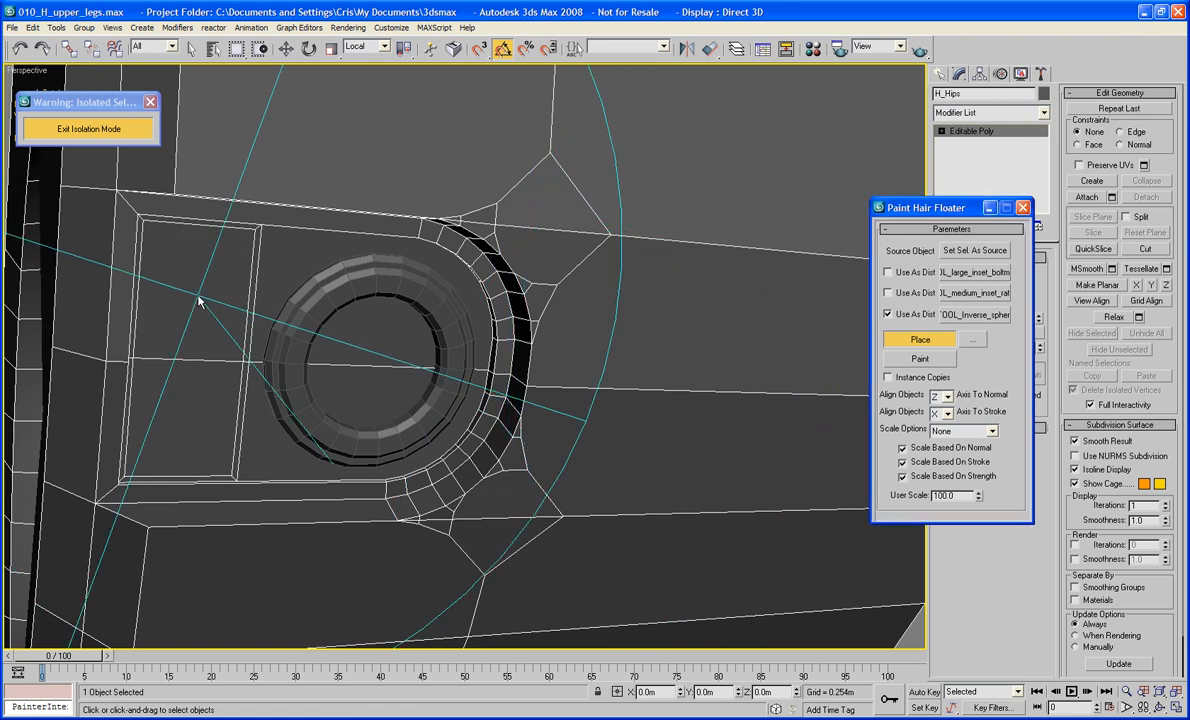
click(190, 420)
Enable only the large inset bolt and place two copies side by side near the upper outer corner of the recessed face
alt+middle_drag(287, 457, 507, 473)
click(889, 315)
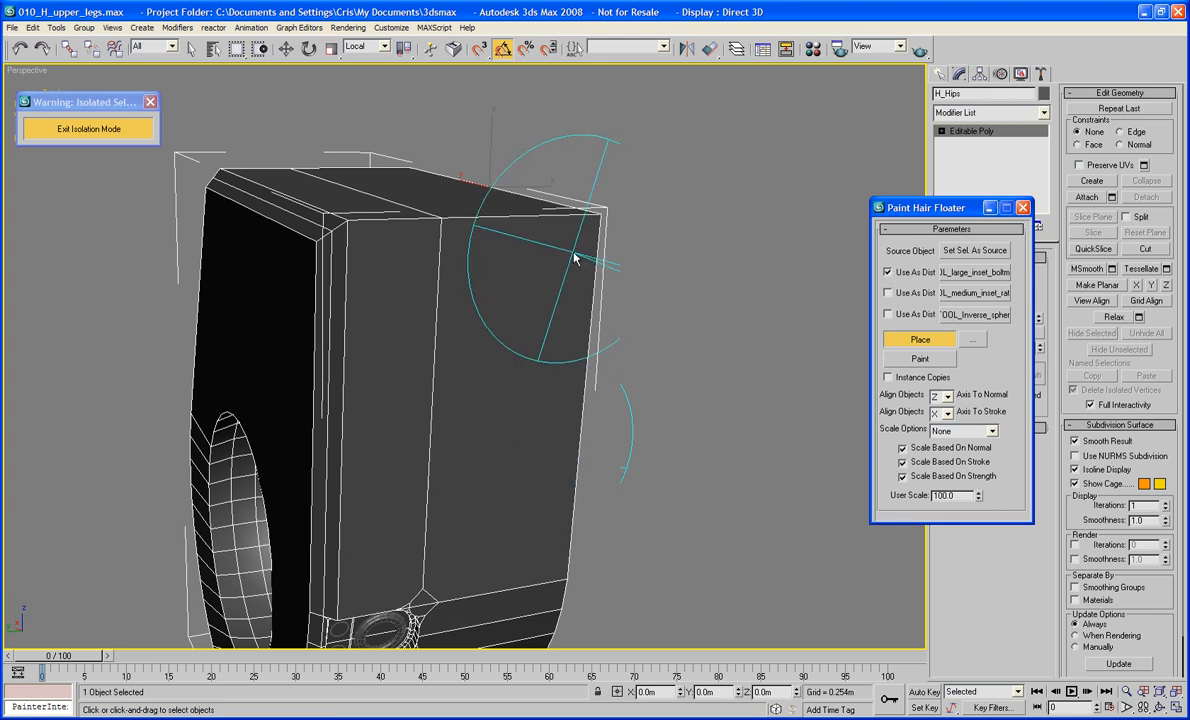
click(575, 245)
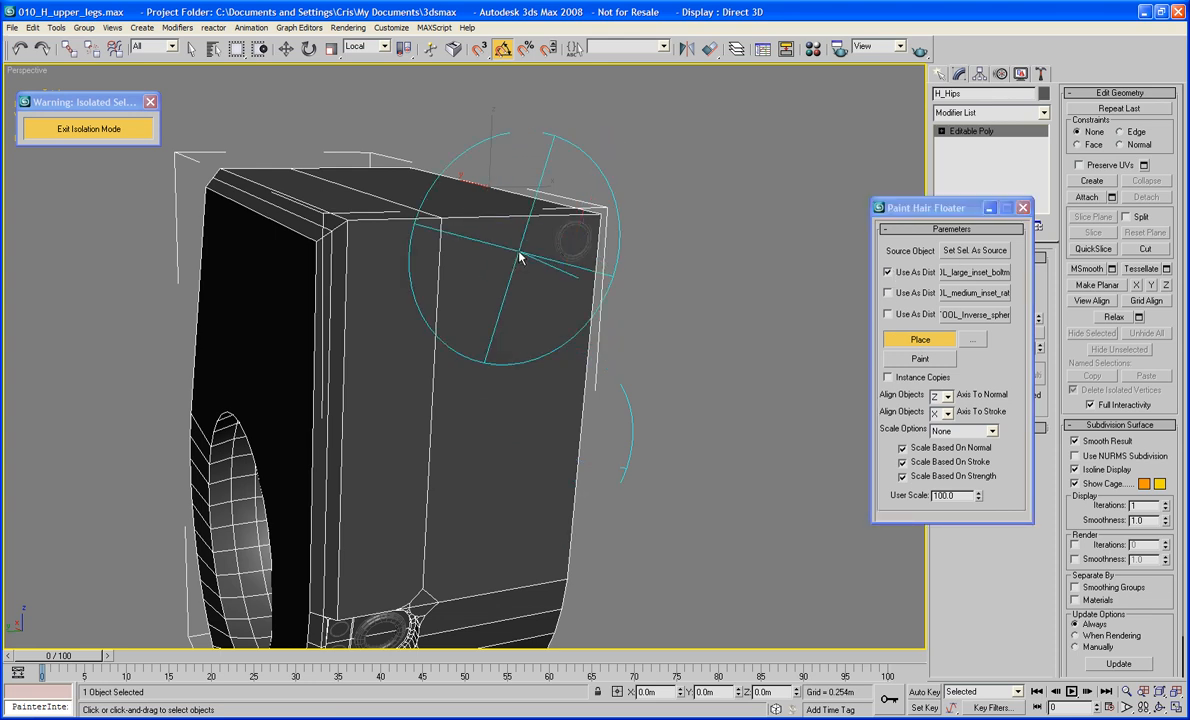
click(523, 251)
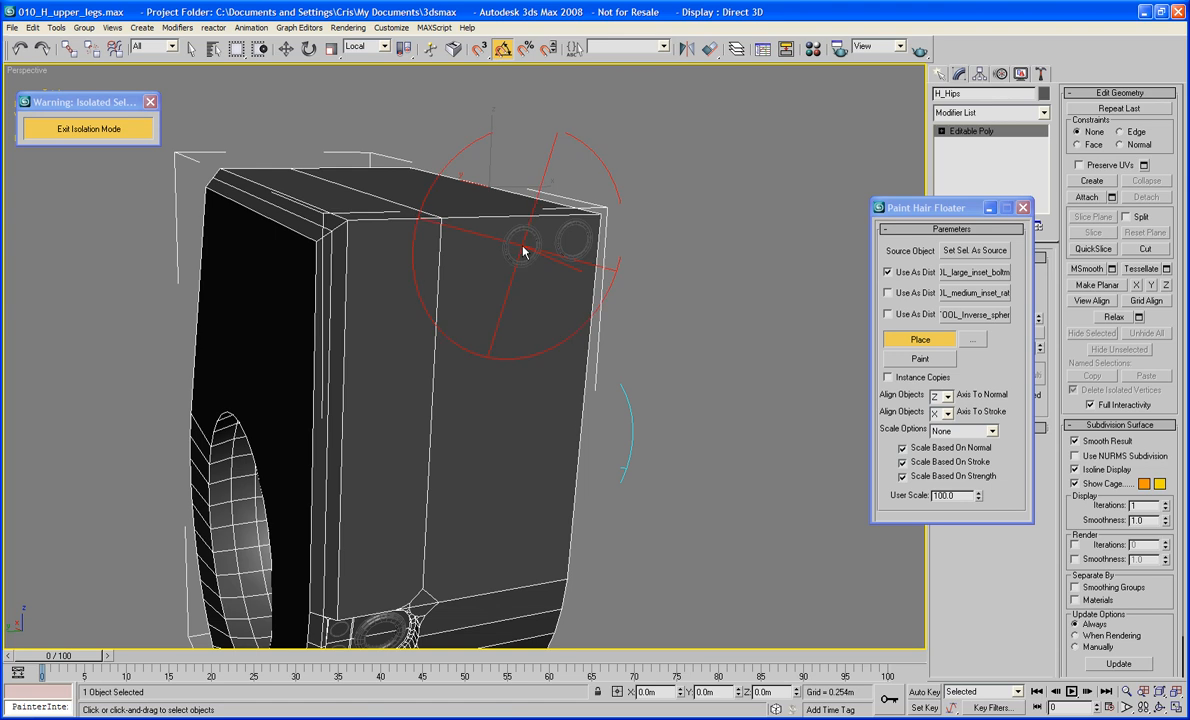
Try placing two large inset bolts close together on the hip's opposite face, just above where it starts to curve
alt+middle_drag(588, 271, 552, 266)
alt+middle_drag(473, 262, 632, 273)
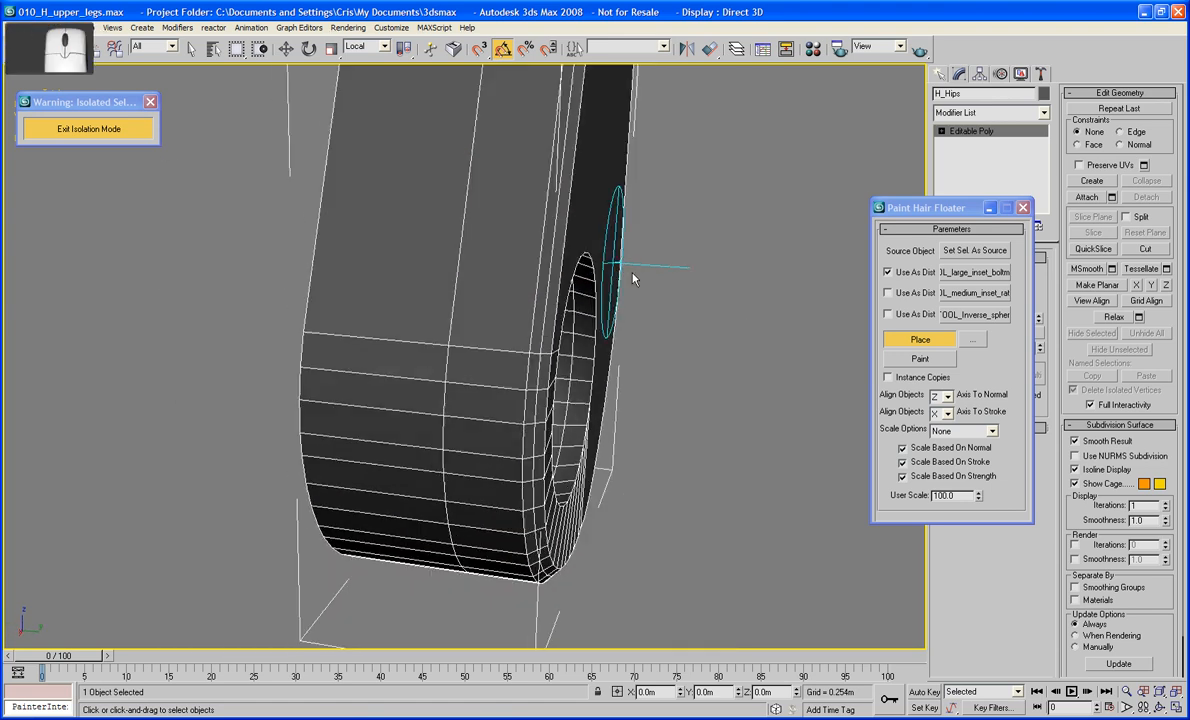
scroll(632, 273, up, 3)
middle_drag(556, 240, 571, 314)
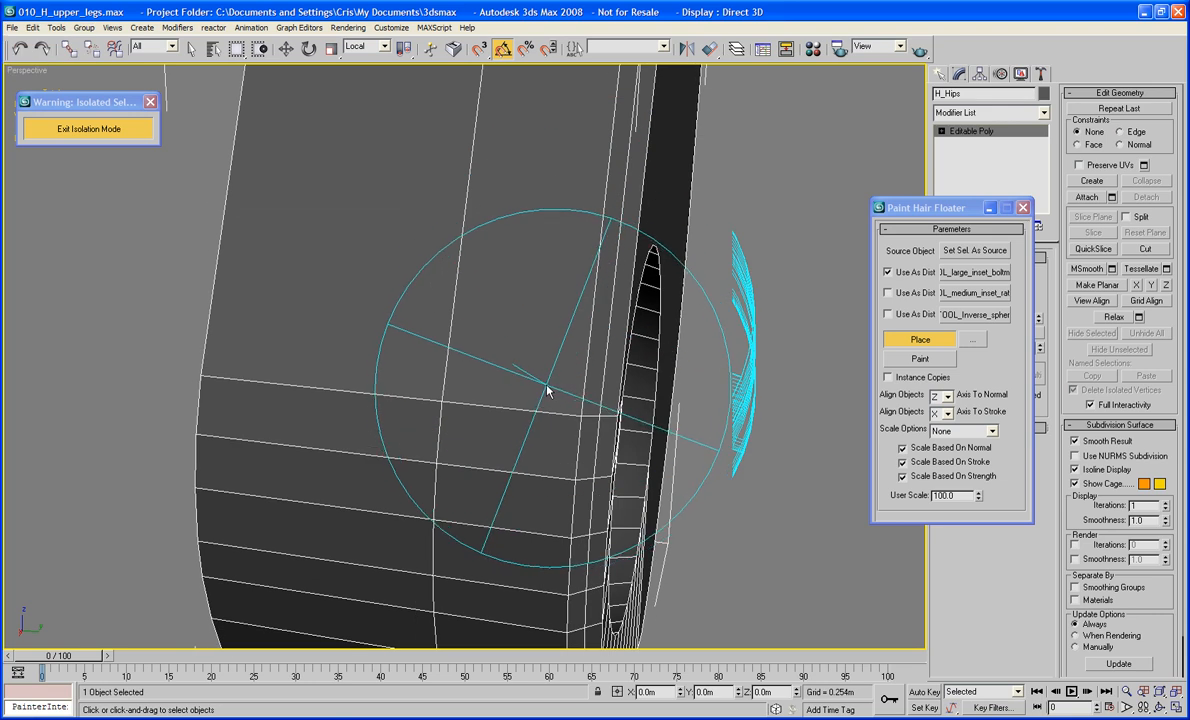
click(415, 374)
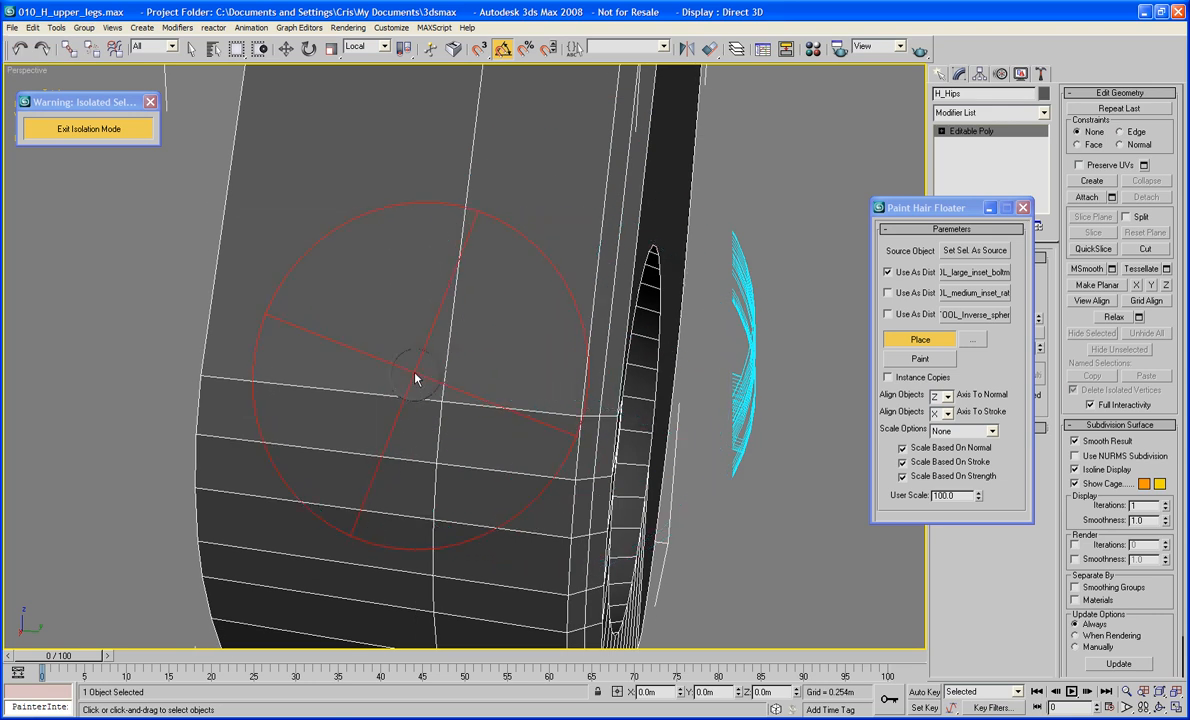
key(ctrl+z)
click(408, 371)
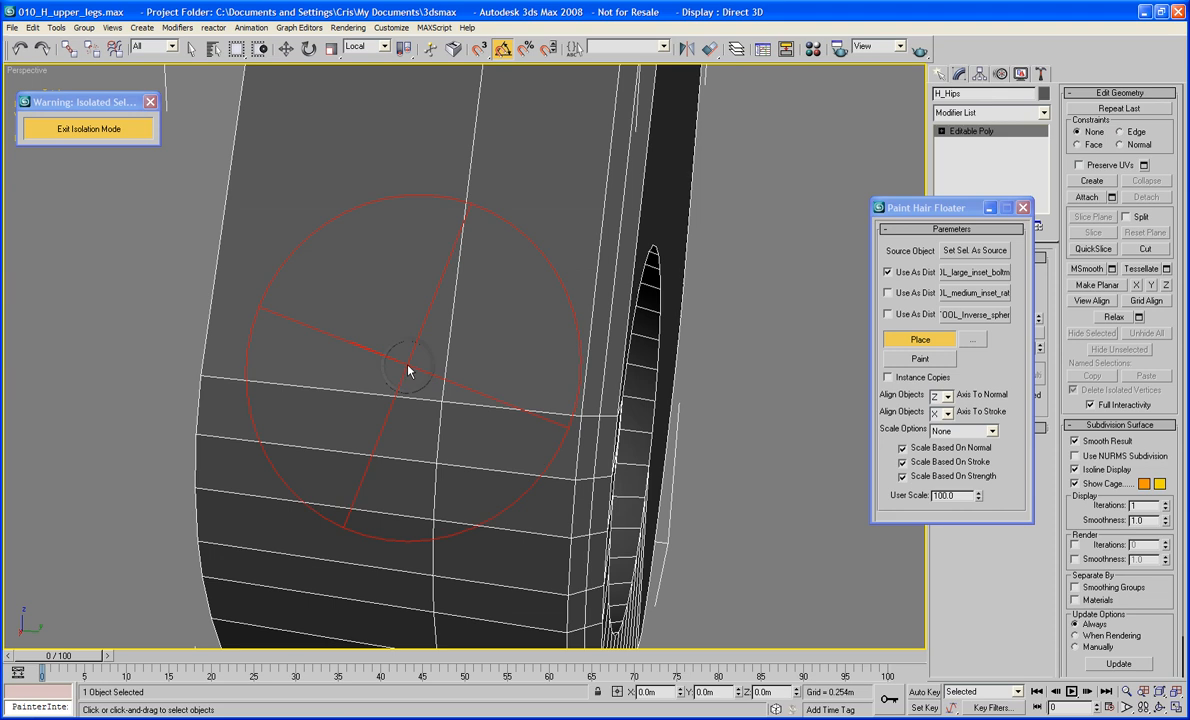
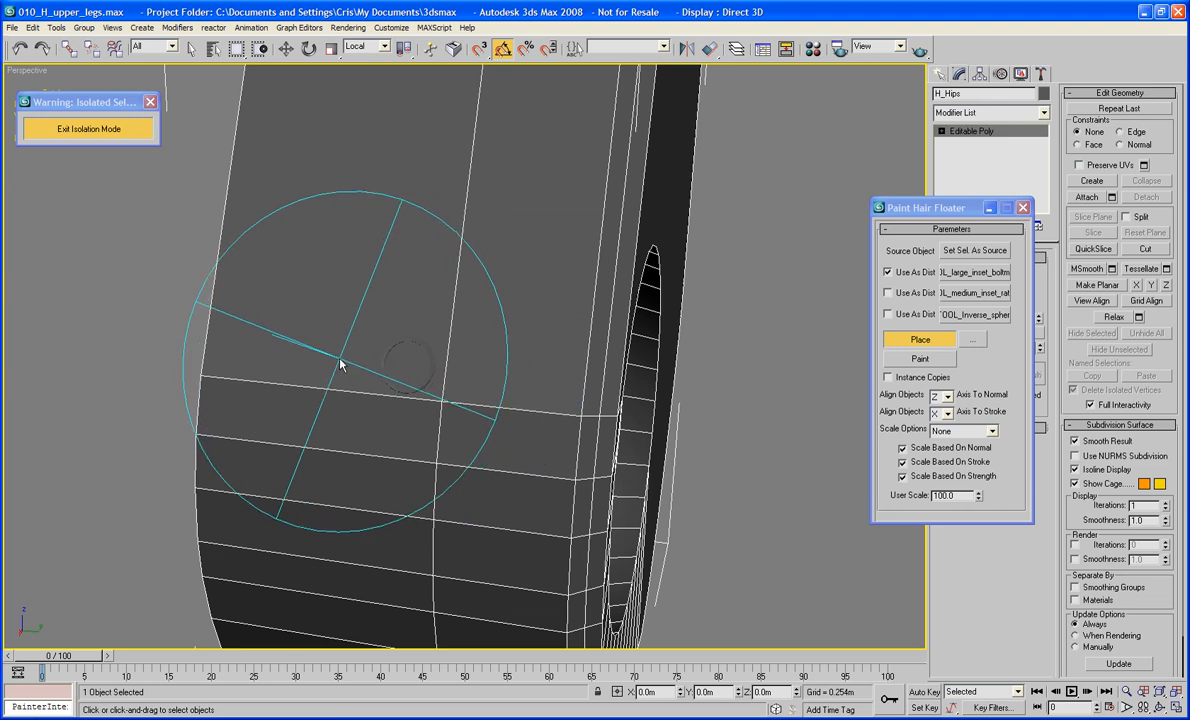
click(340, 364)
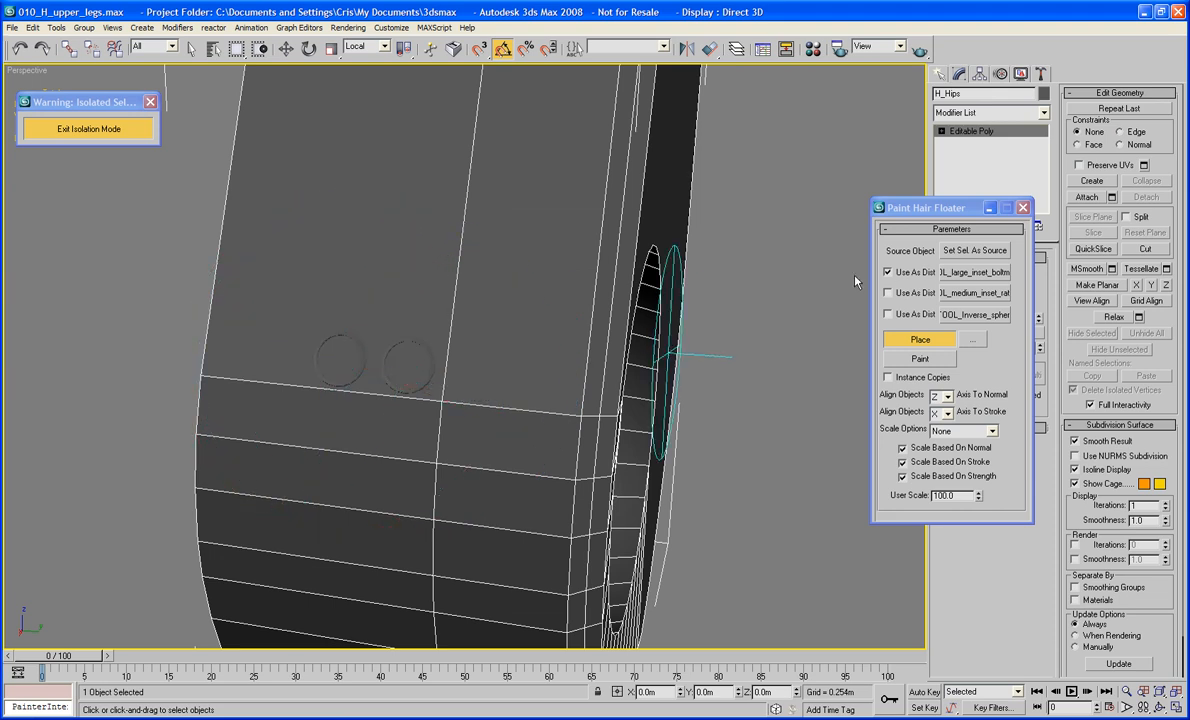
scroll(573, 347, up, 5)
middle_drag(574, 348, 639, 327)
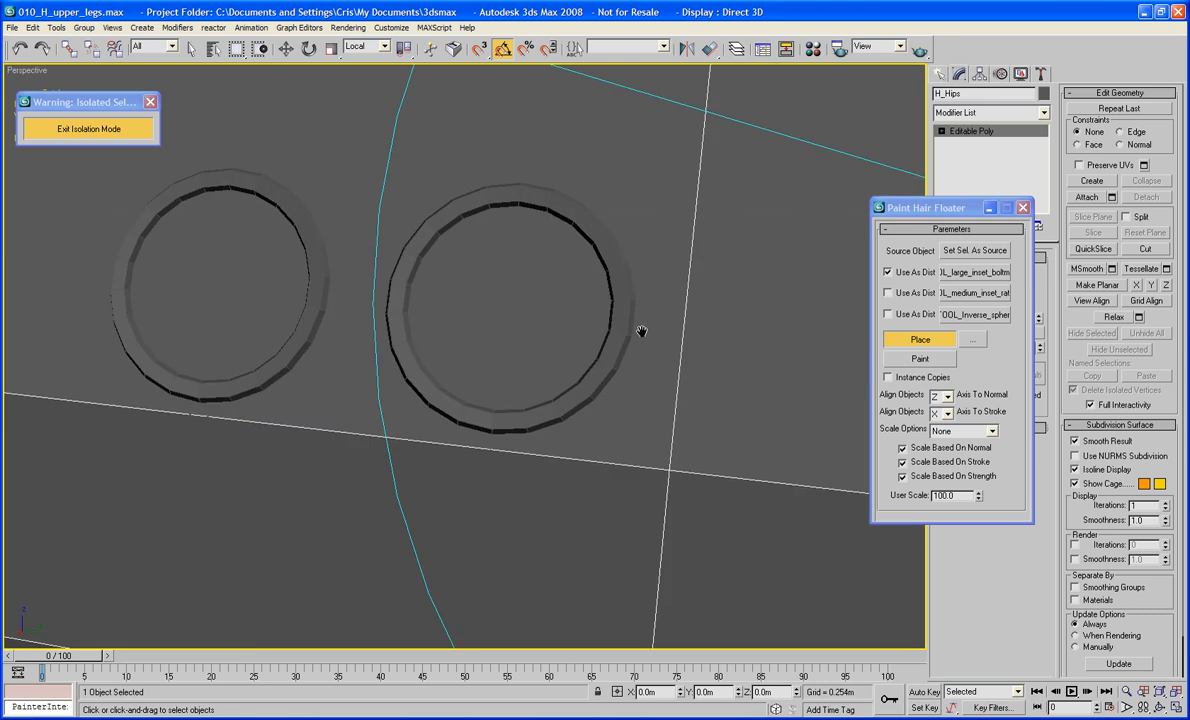
key(ctrl+z)
key(ctrl+z)
Place two large inset bolts with a wider gap on this face, level with each other just above the first cross edge
click(520, 302)
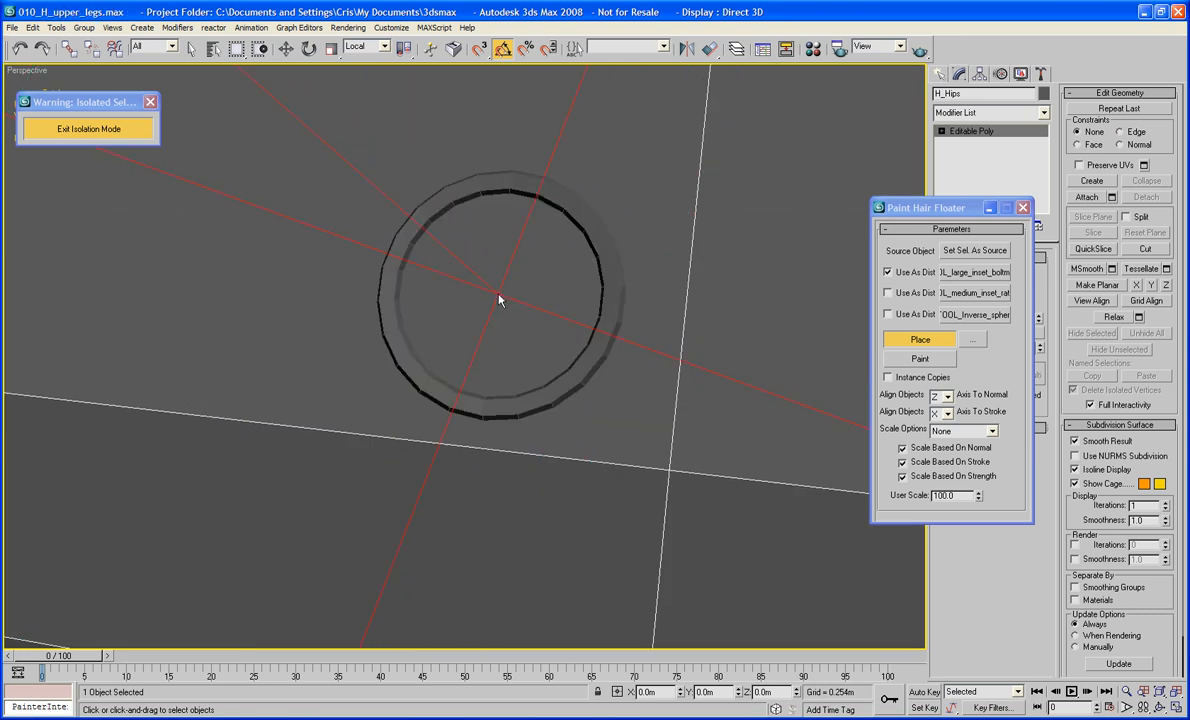
click(142, 266)
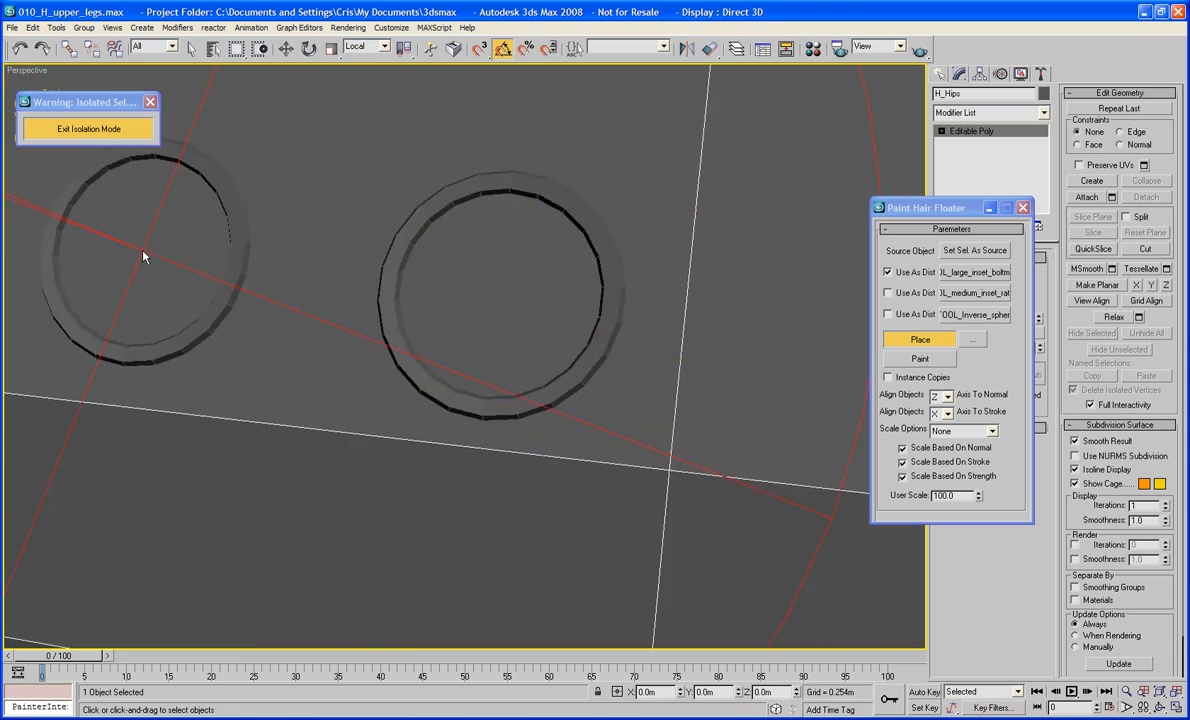
key(ctrl+z)
click(142, 265)
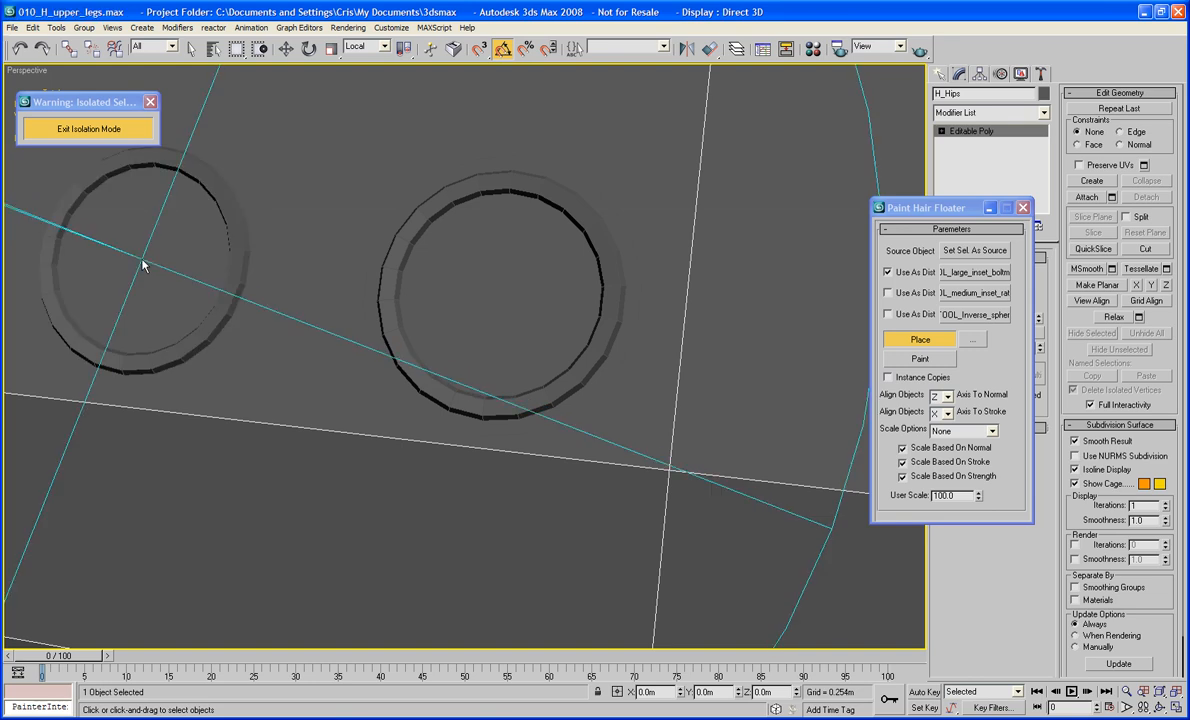
key(ctrl+z)
click(143, 272)
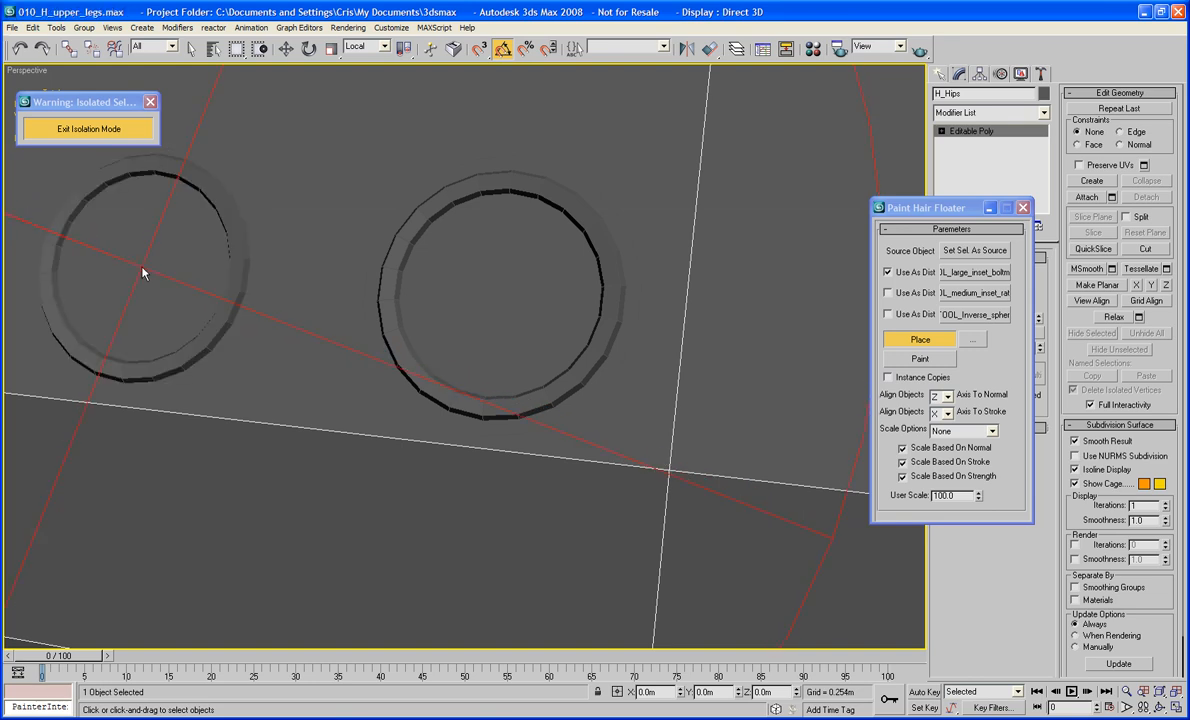
End the object placement and minimise the Paint Hair Floater window
scroll(143, 268, down, 6)
click(910, 347)
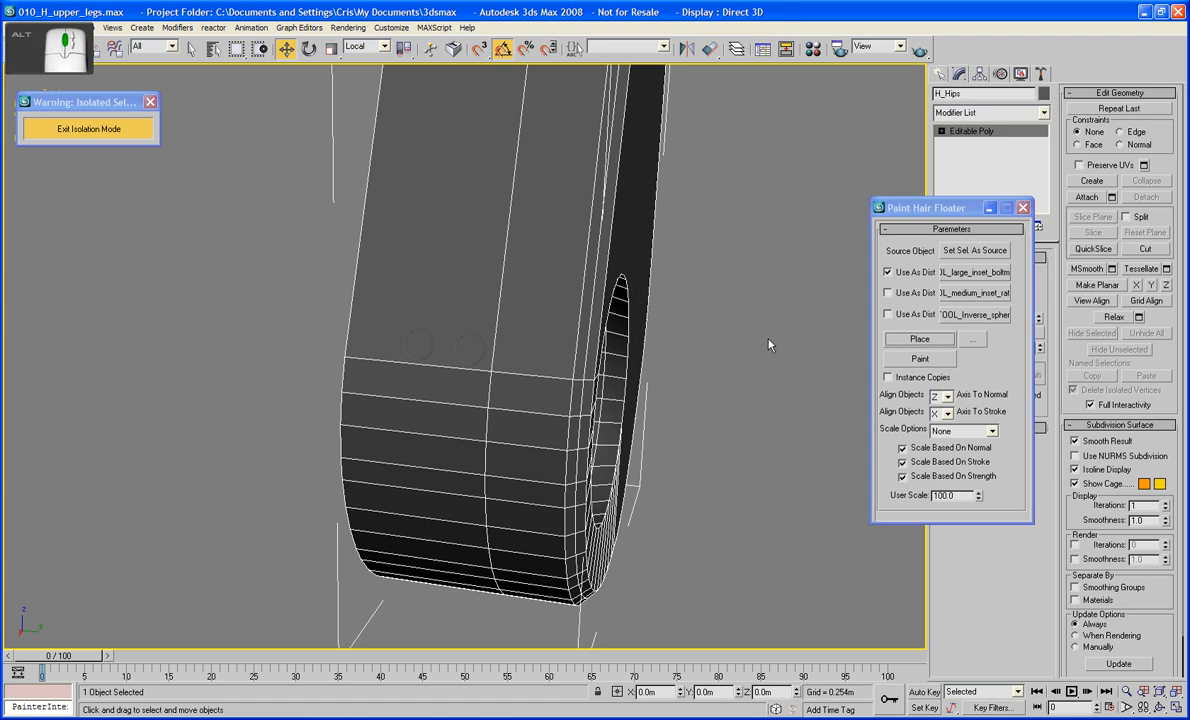
alt+middle_drag(770, 340, 578, 364)
scroll(659, 364, down, 4)
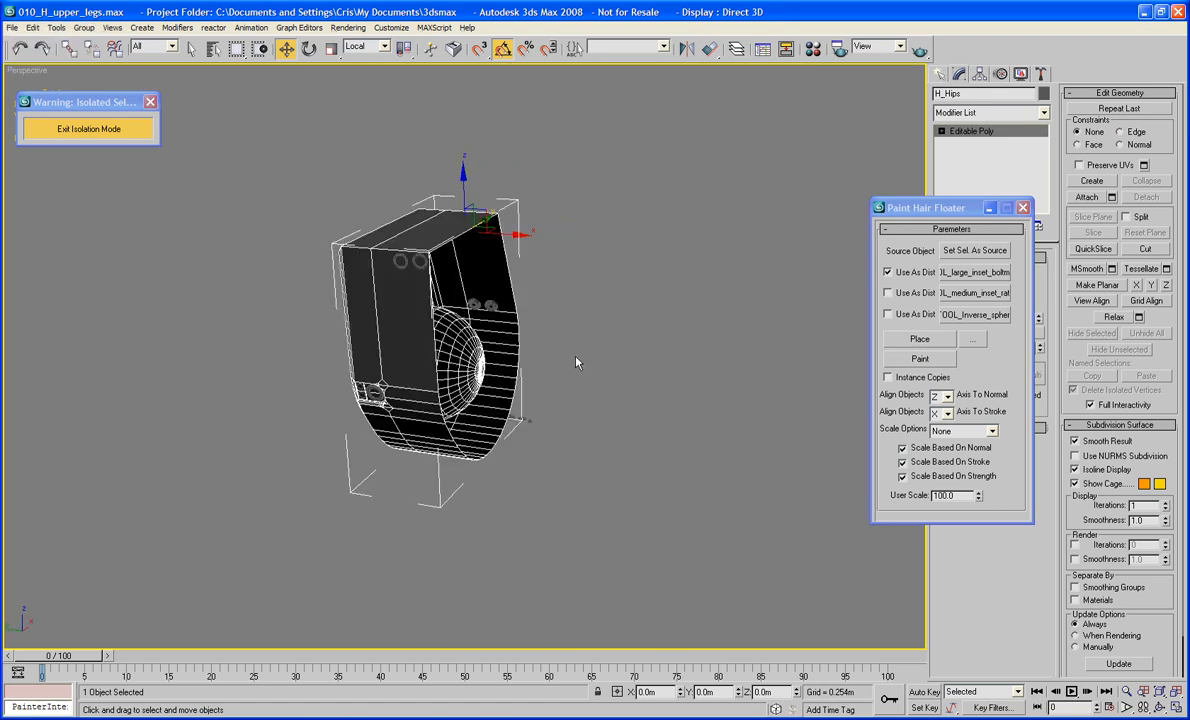
alt+middle_drag(557, 311, 625, 388)
scroll(600, 347, up, 4)
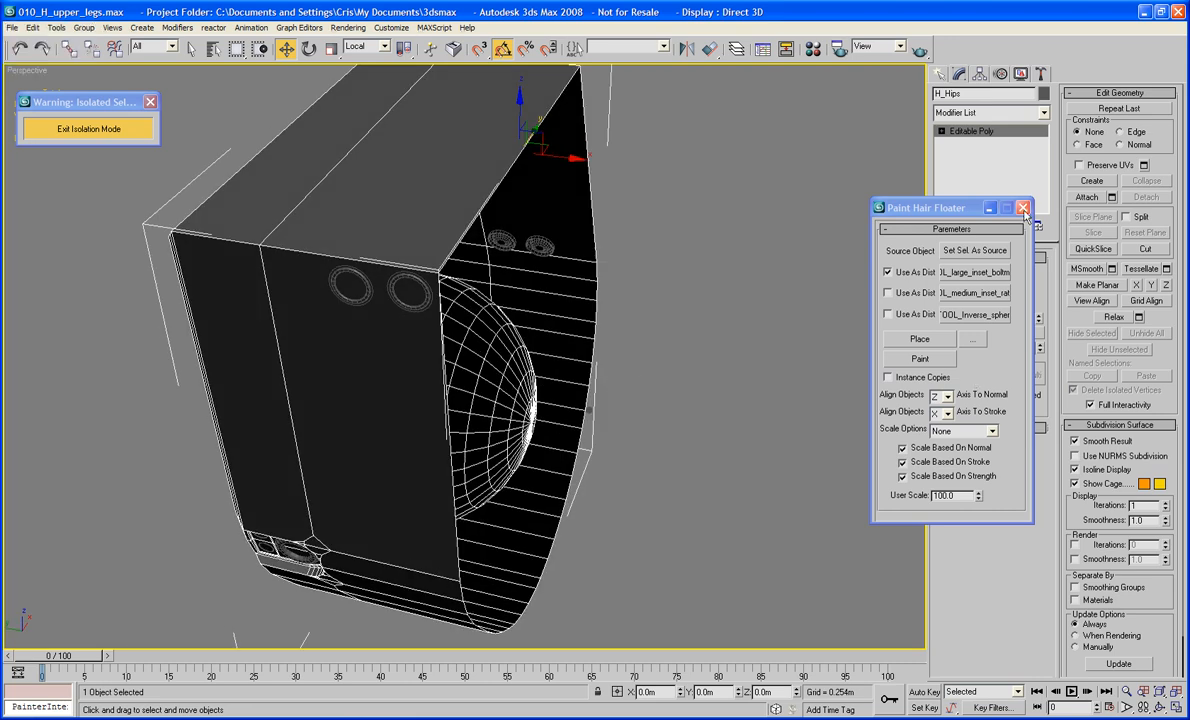
click(989, 209)
key(2)
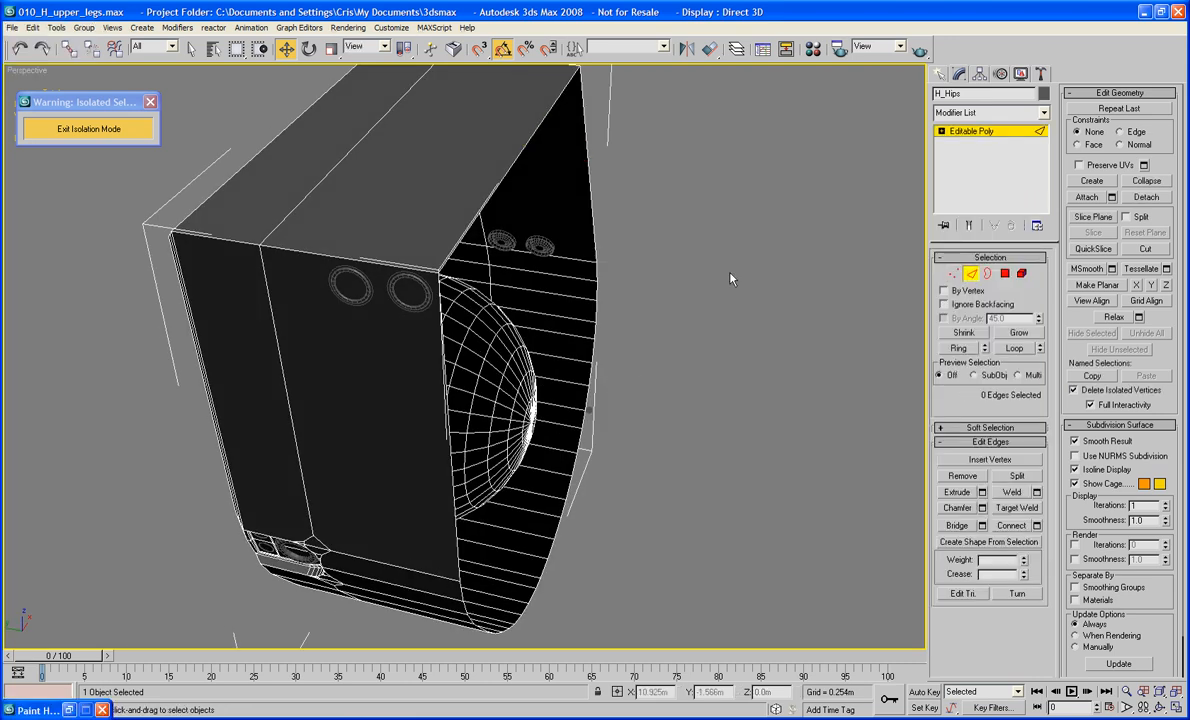
click(468, 221)
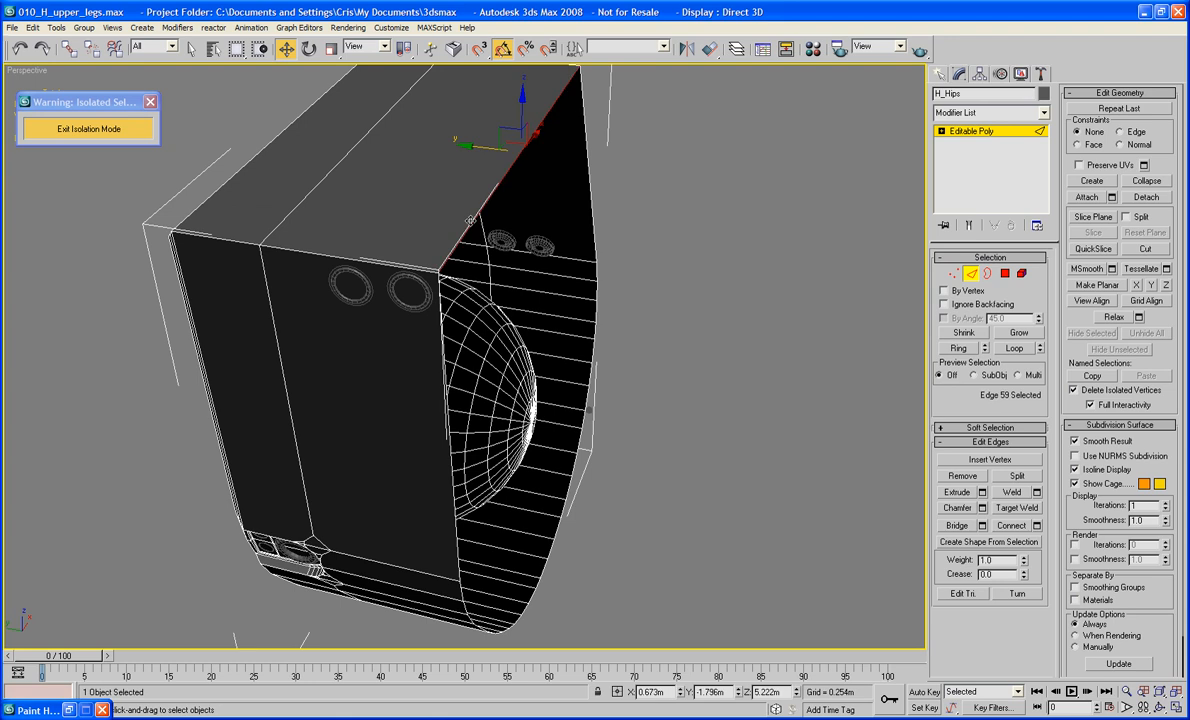
alt+middle_drag(443, 334, 460, 399)
ctrl+click(420, 318)
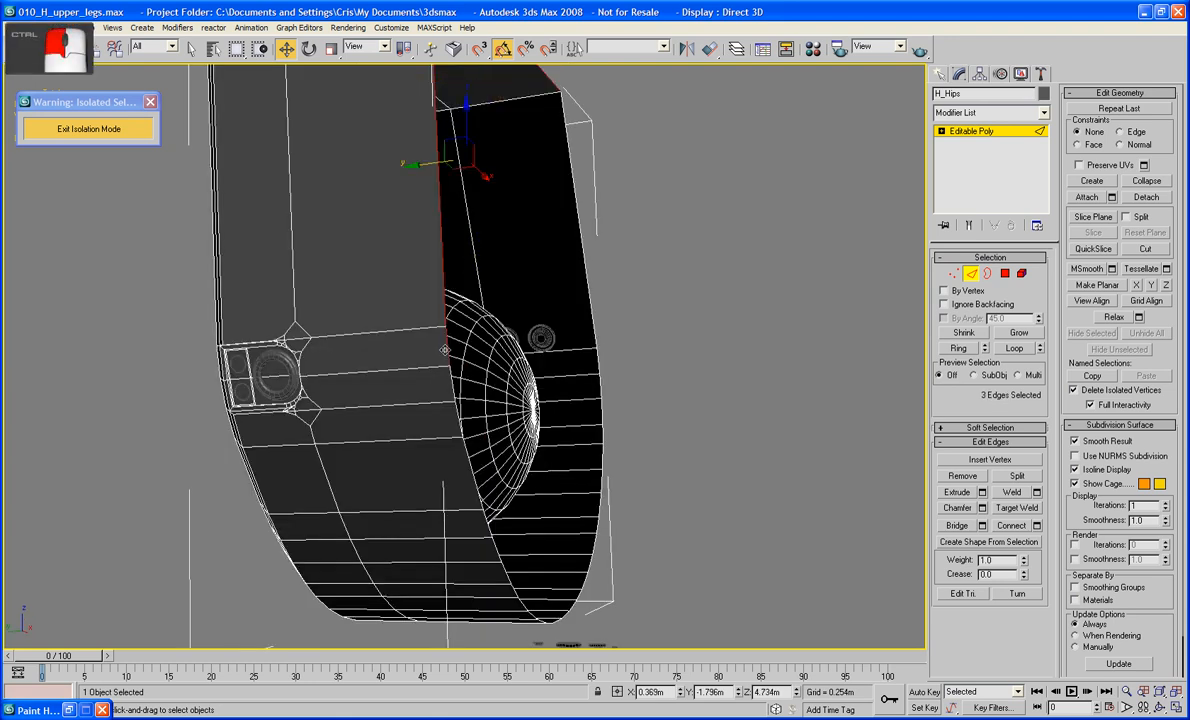
ctrl+click(579, 245)
alt+middle_drag(544, 176, 510, 354)
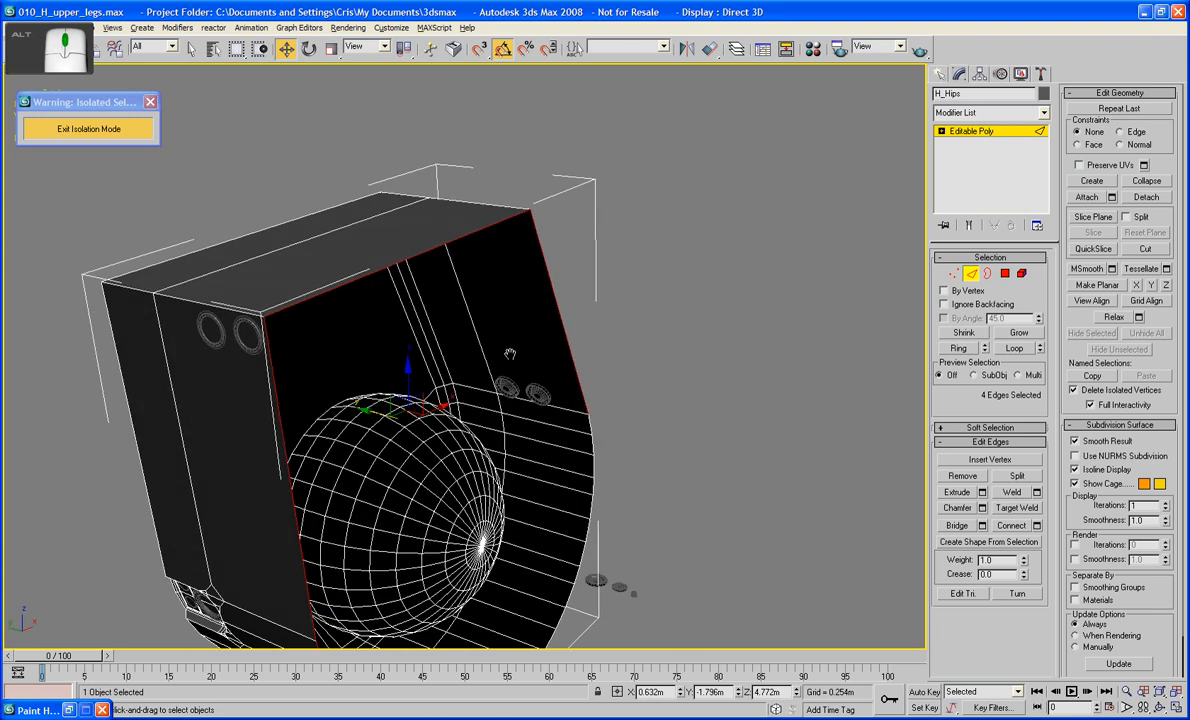
ctrl+click(590, 424)
alt+middle_drag(590, 424, 578, 336)
Delete the hip polygon behind the two large bolts in the upper corner and leave polygon editing
scroll(578, 336, up, 6)
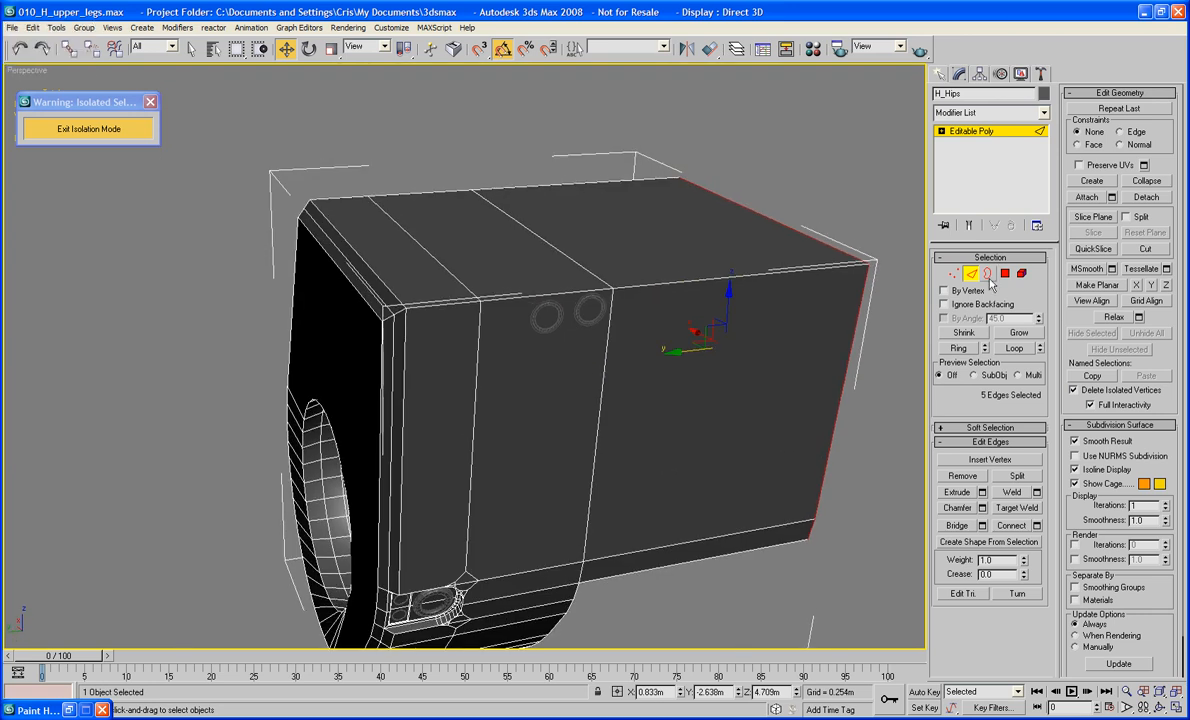
click(1004, 273)
click(553, 444)
key(Delete)
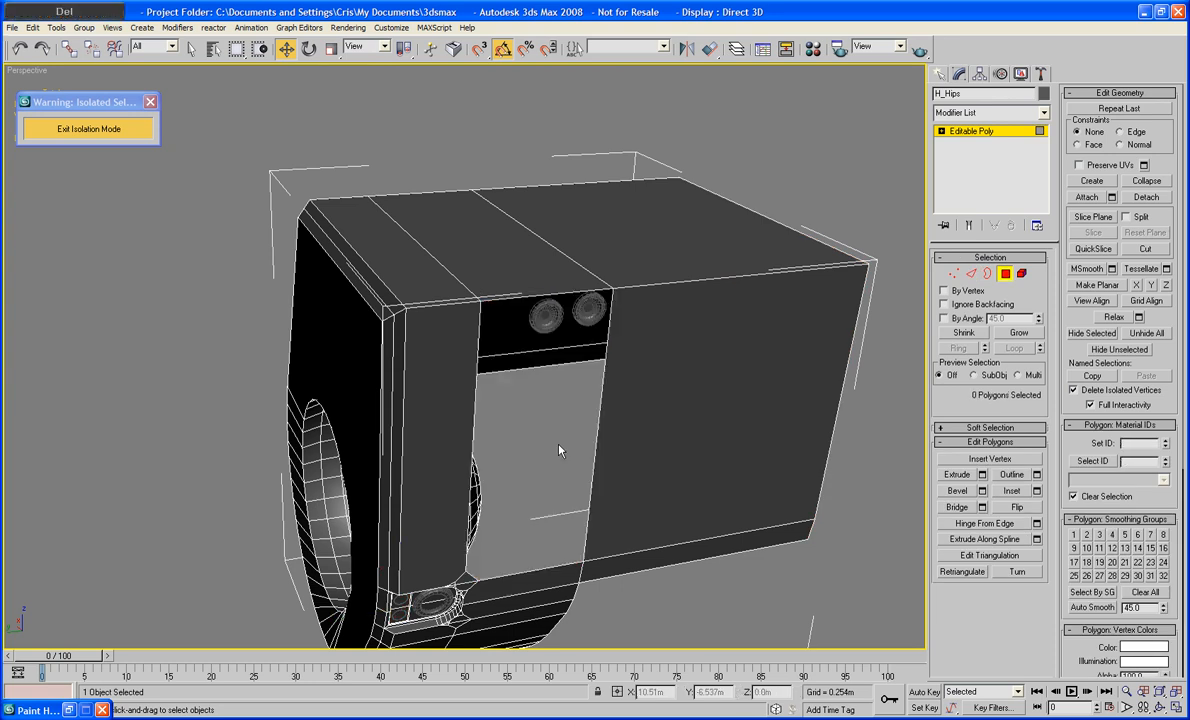
alt+middle_drag(559, 451, 651, 460)
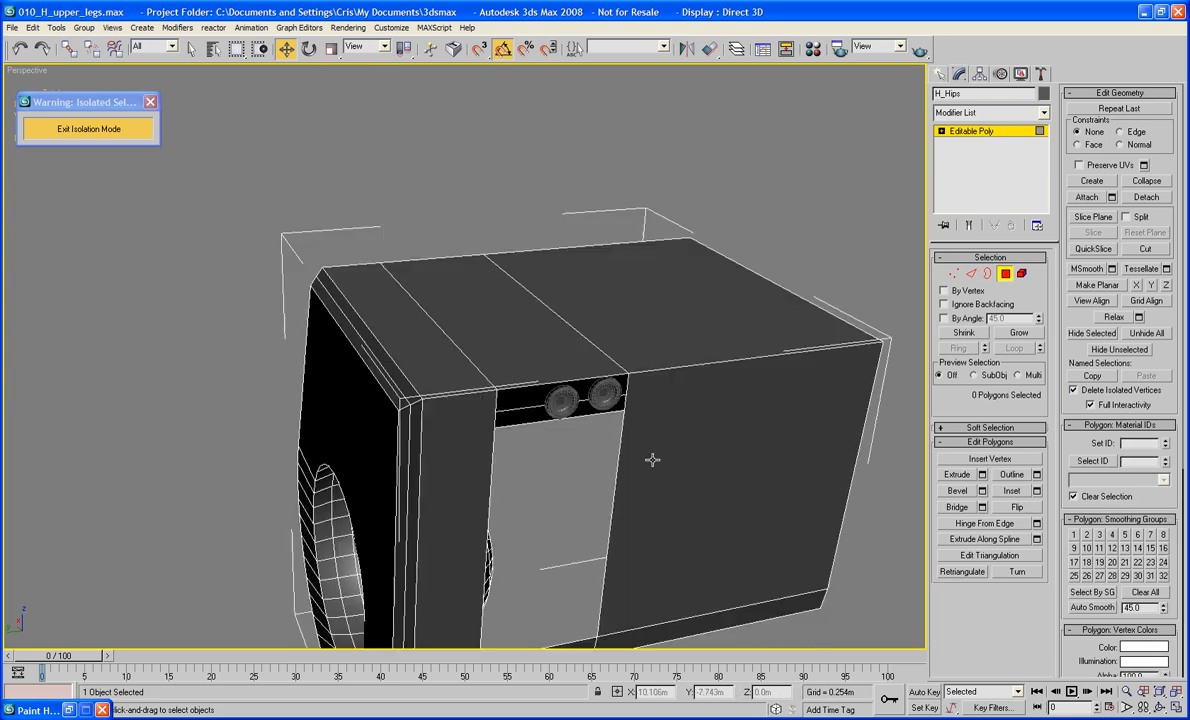
click(1006, 273)
alt+middle_drag(682, 356, 731, 263)
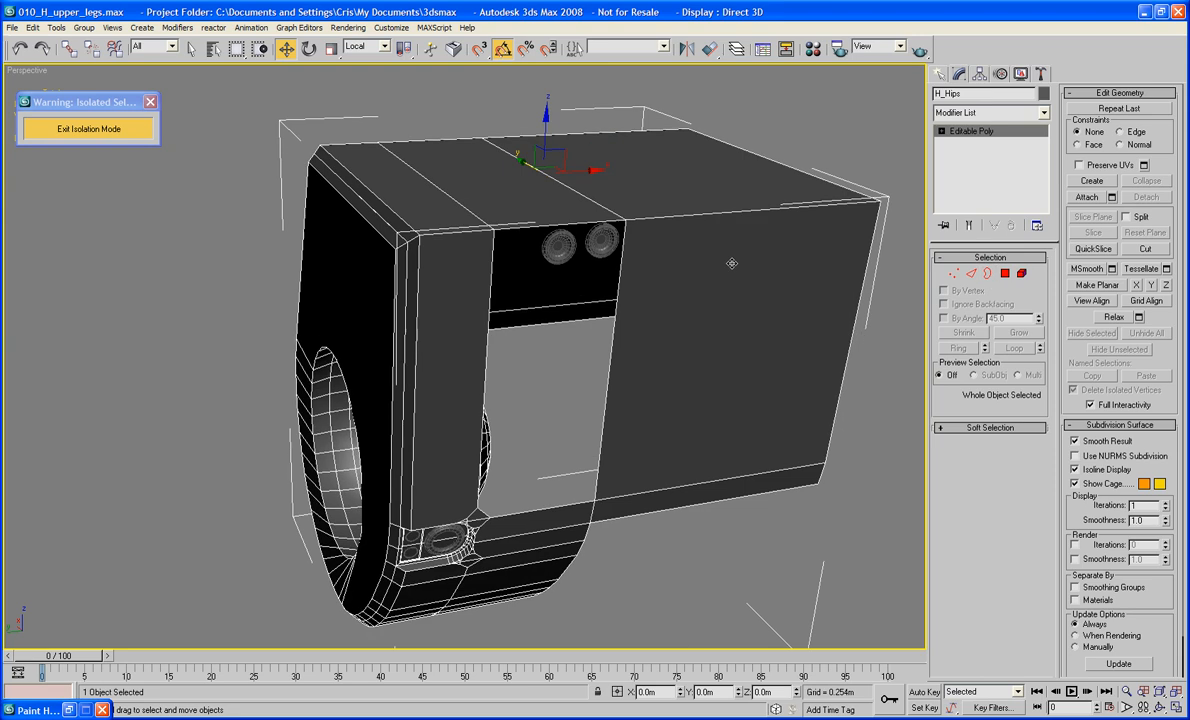
Hide the TOOLS layer and close the layer manager
click(735, 49)
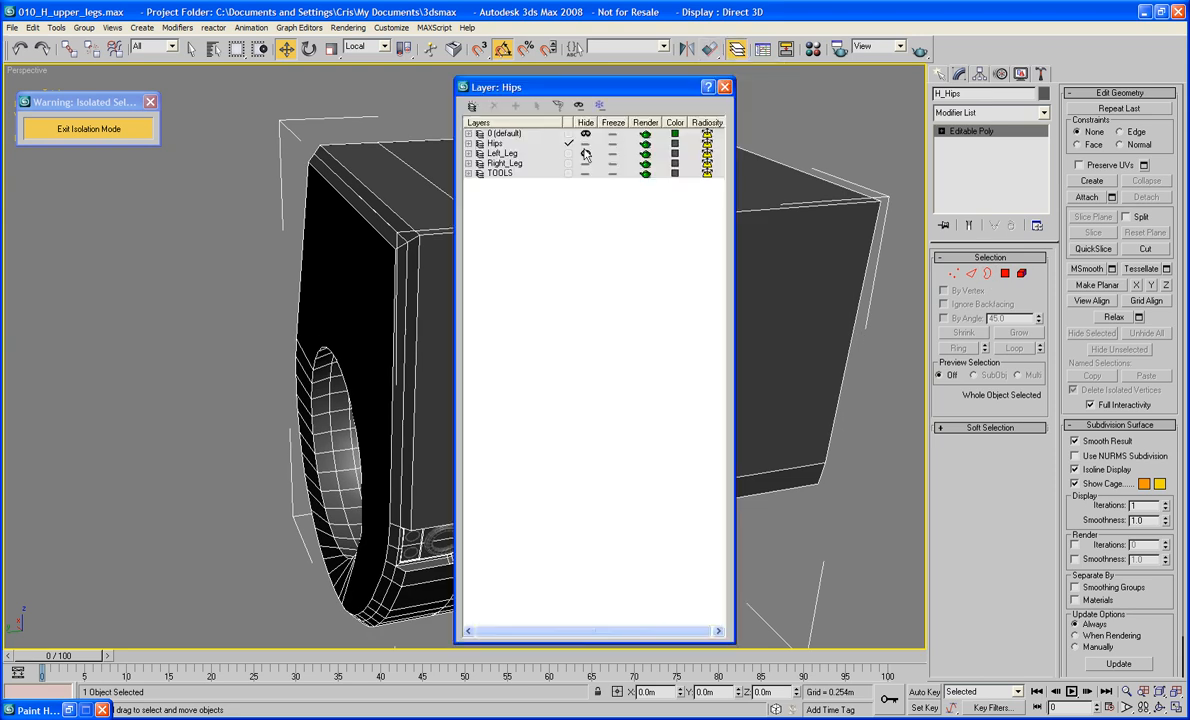
click(585, 173)
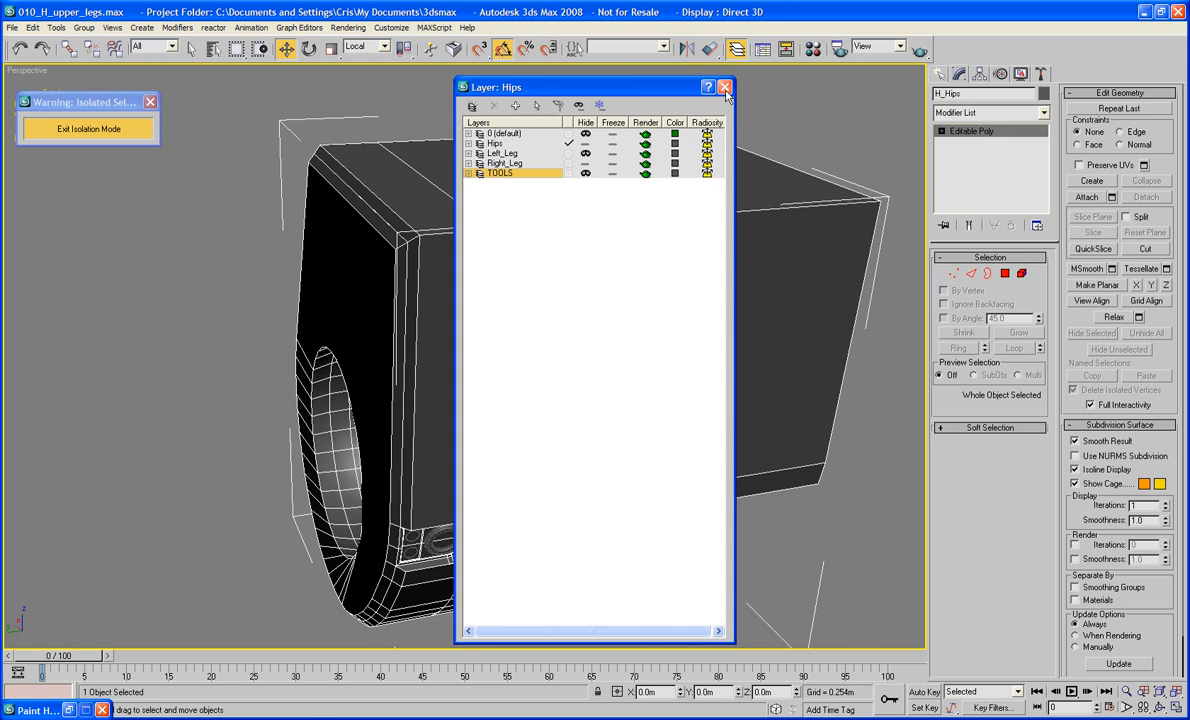
click(725, 87)
Attach the placed bolts and inset panel objects to the H_Hips mesh
scroll(746, 141, down, 5)
scroll(815, 231, up, 3)
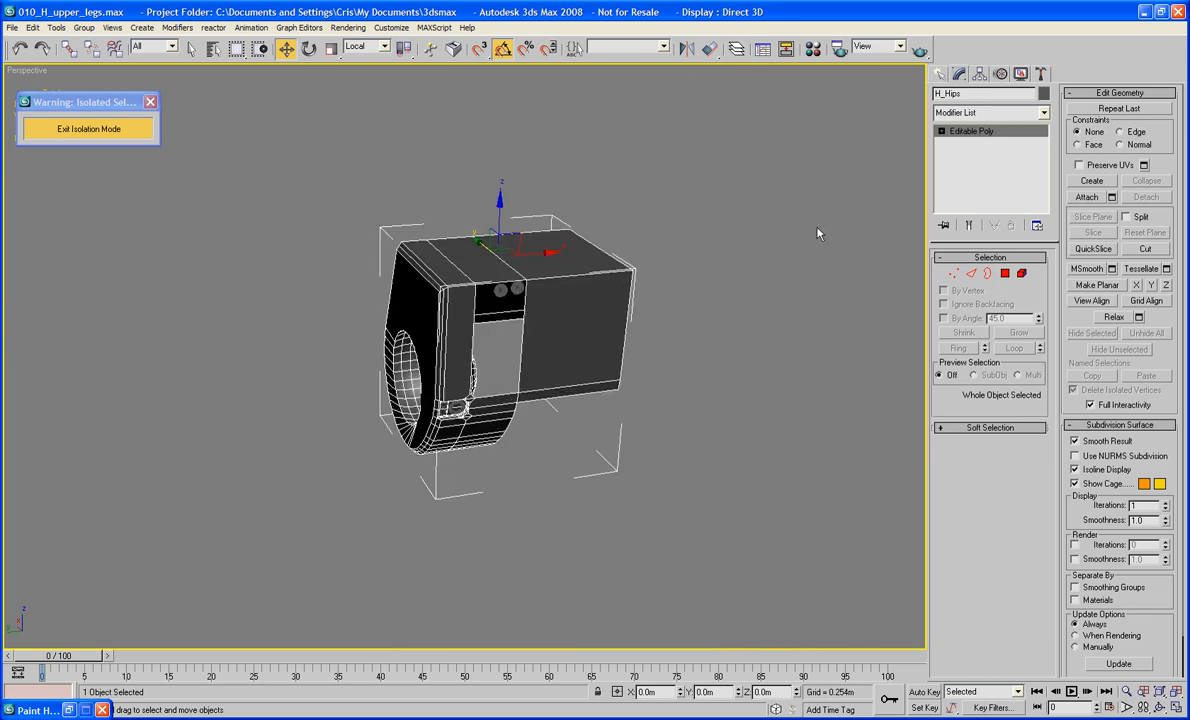
click(1087, 197)
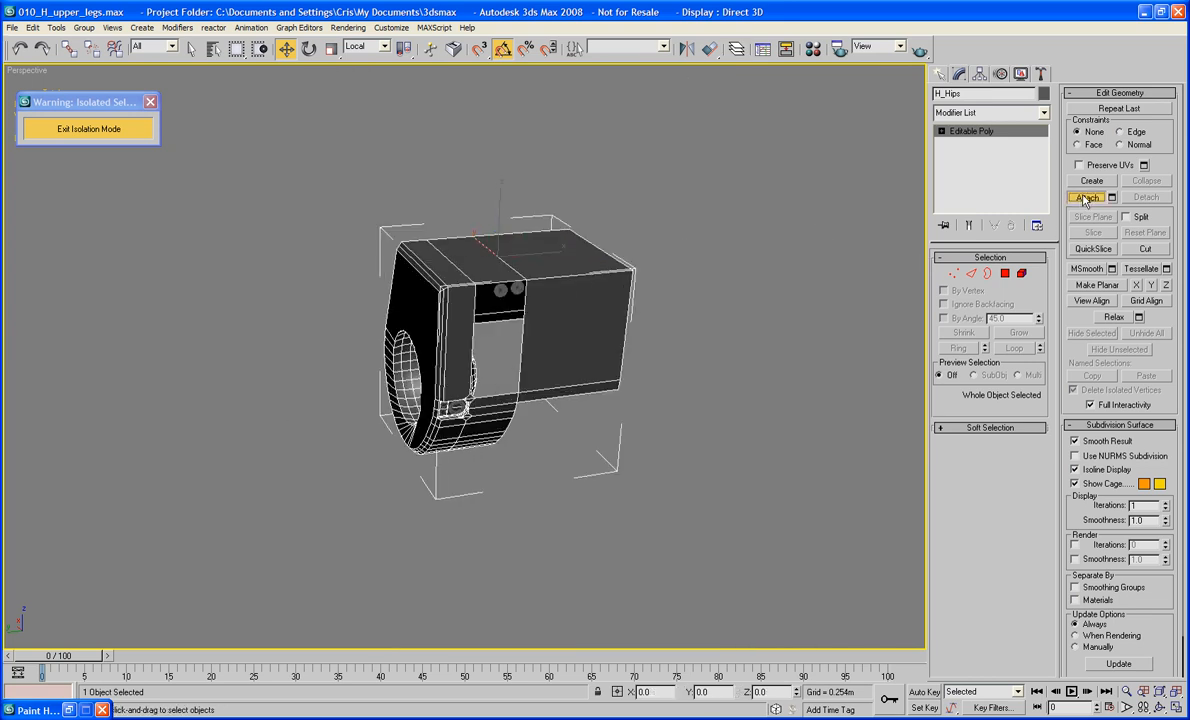
click(517, 289)
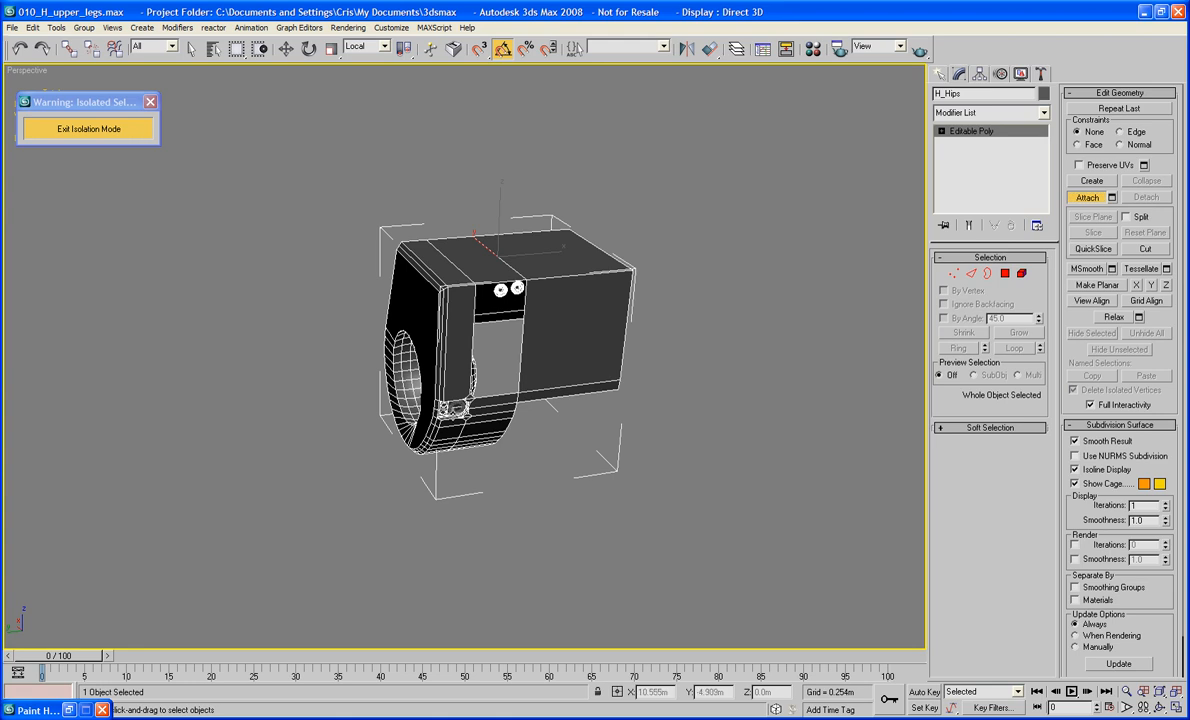
alt+middle_drag(338, 424, 415, 368)
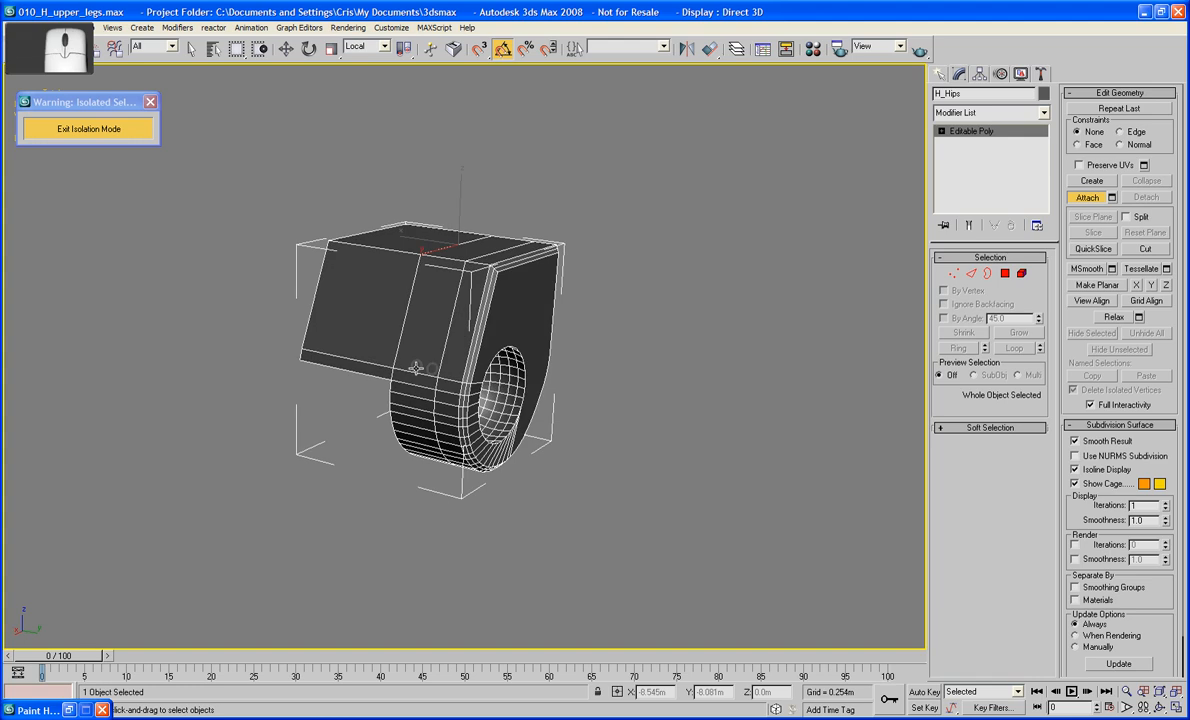
alt+middle_drag(579, 372, 588, 533)
scroll(482, 382, up, 3)
scroll(571, 455, up, 6)
Select the large bolt element nearer the inset panel's side and move it -0.005 m along its local X axis
click(1007, 276)
alt+middle_drag(450, 394, 532, 375)
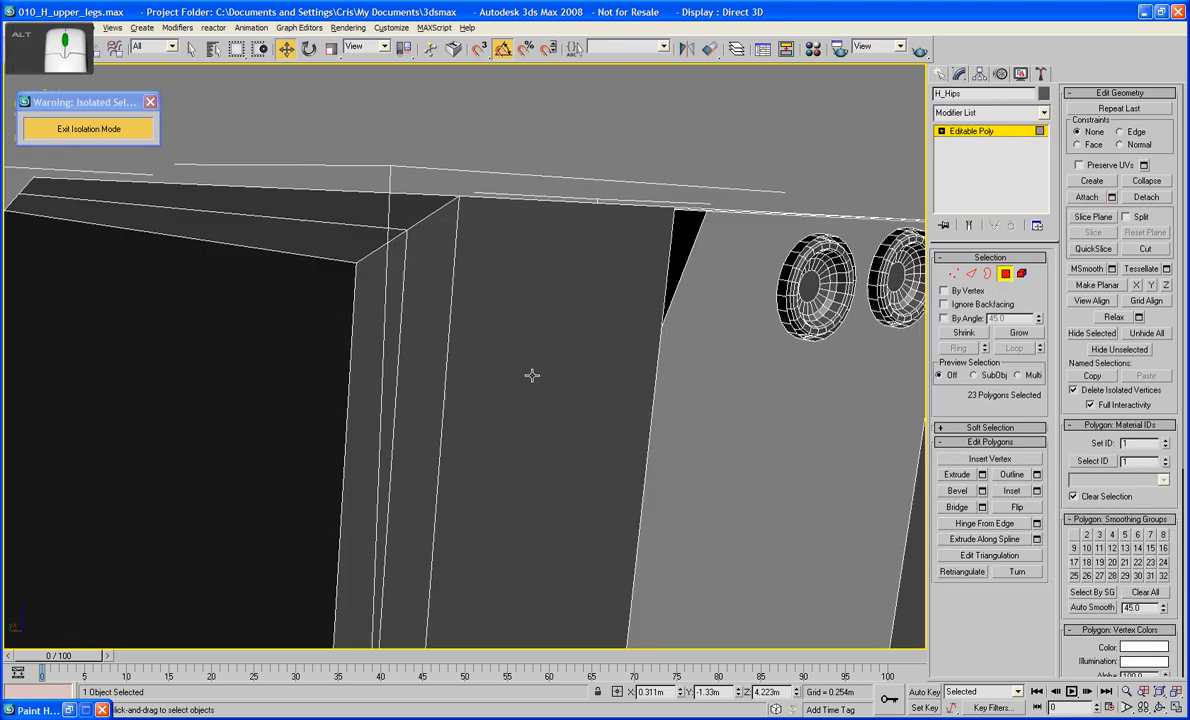
alt+middle_drag(699, 360, 387, 397)
click(402, 382)
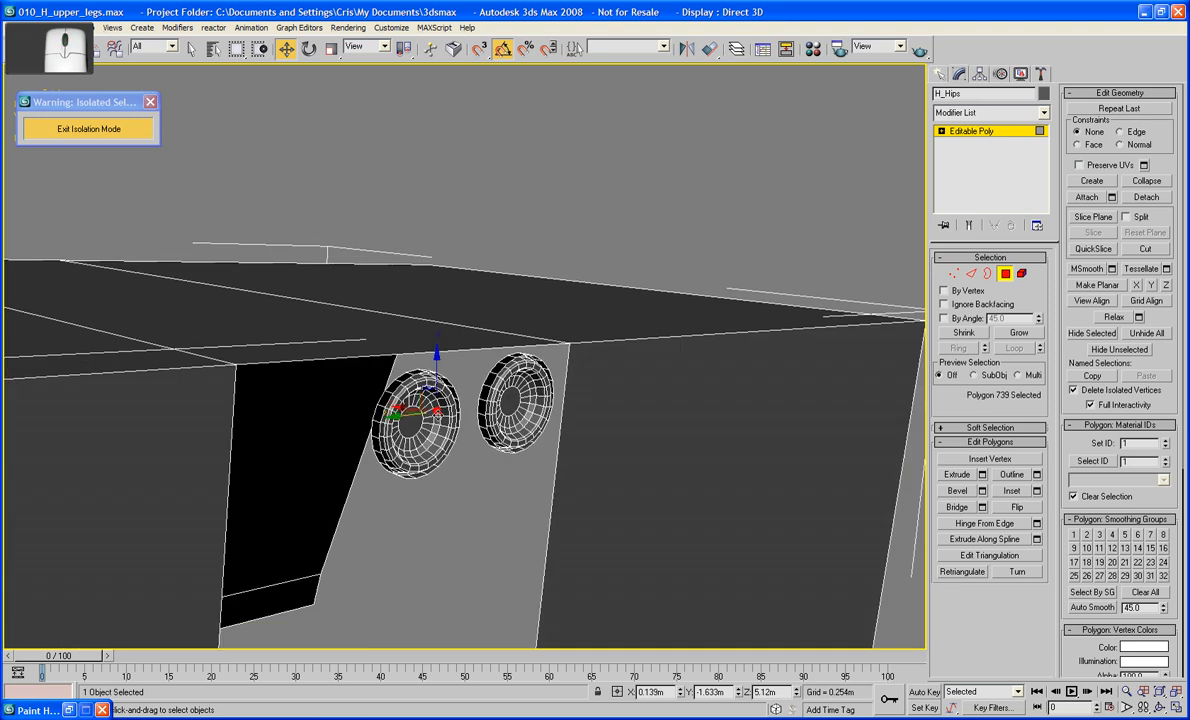
click(1022, 277)
click(418, 420)
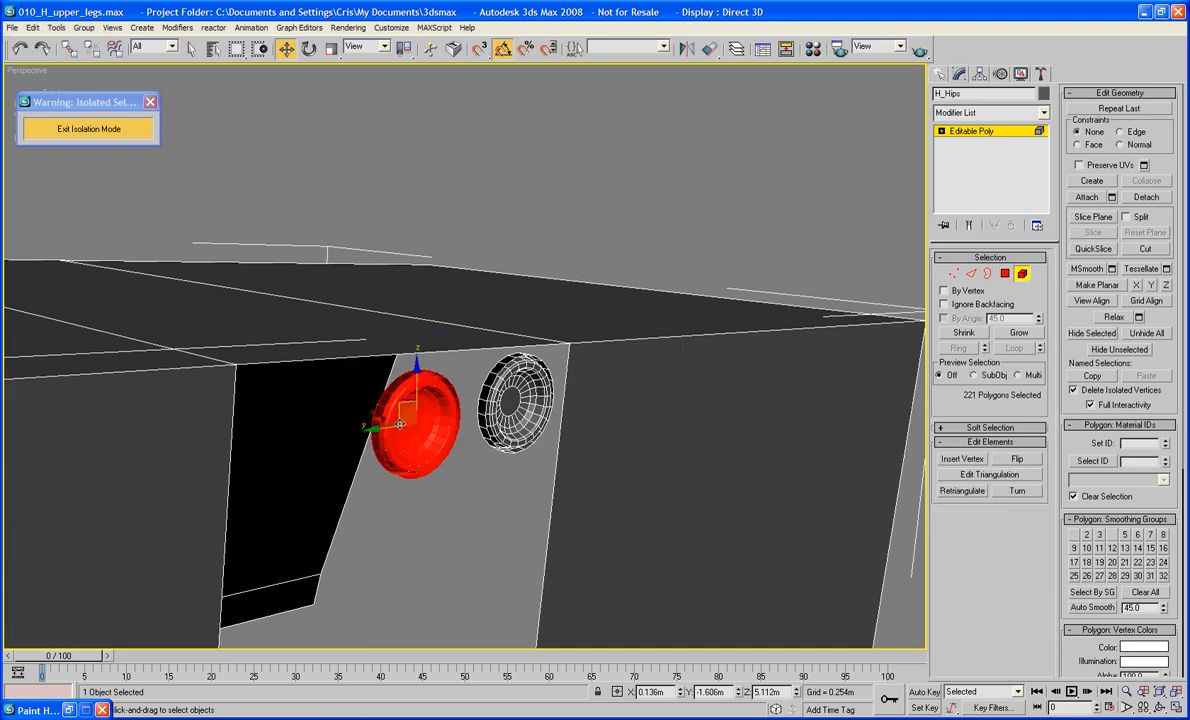
click(368, 47)
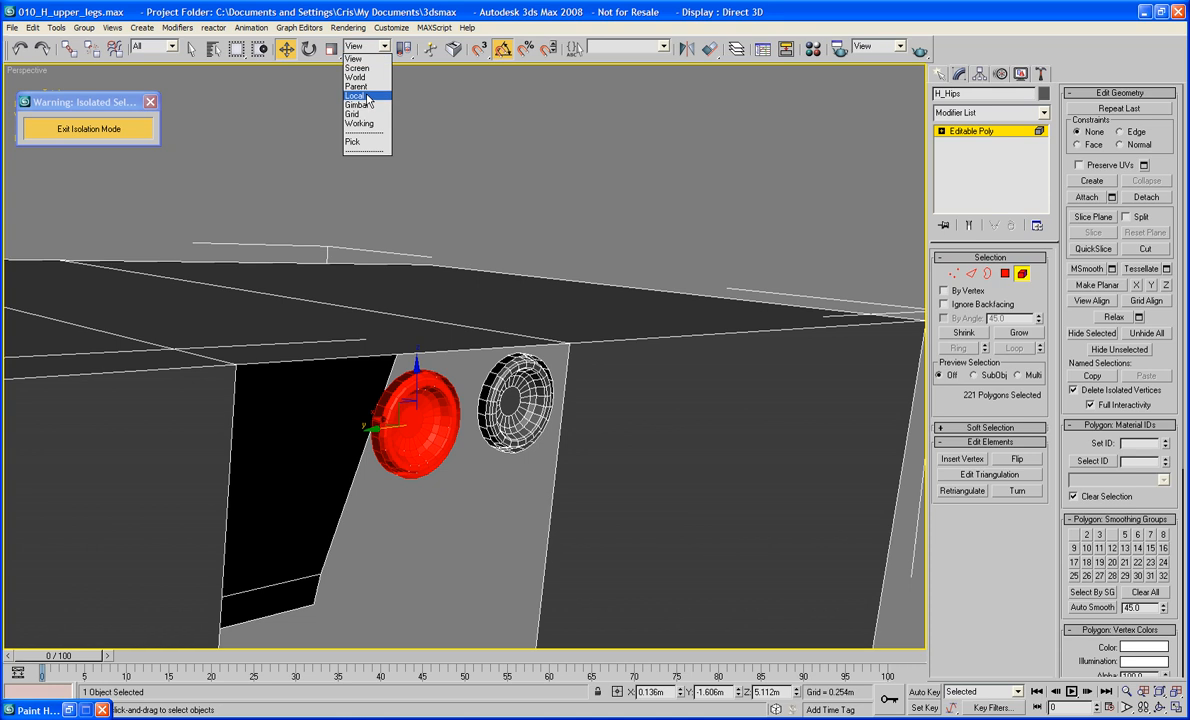
click(369, 96)
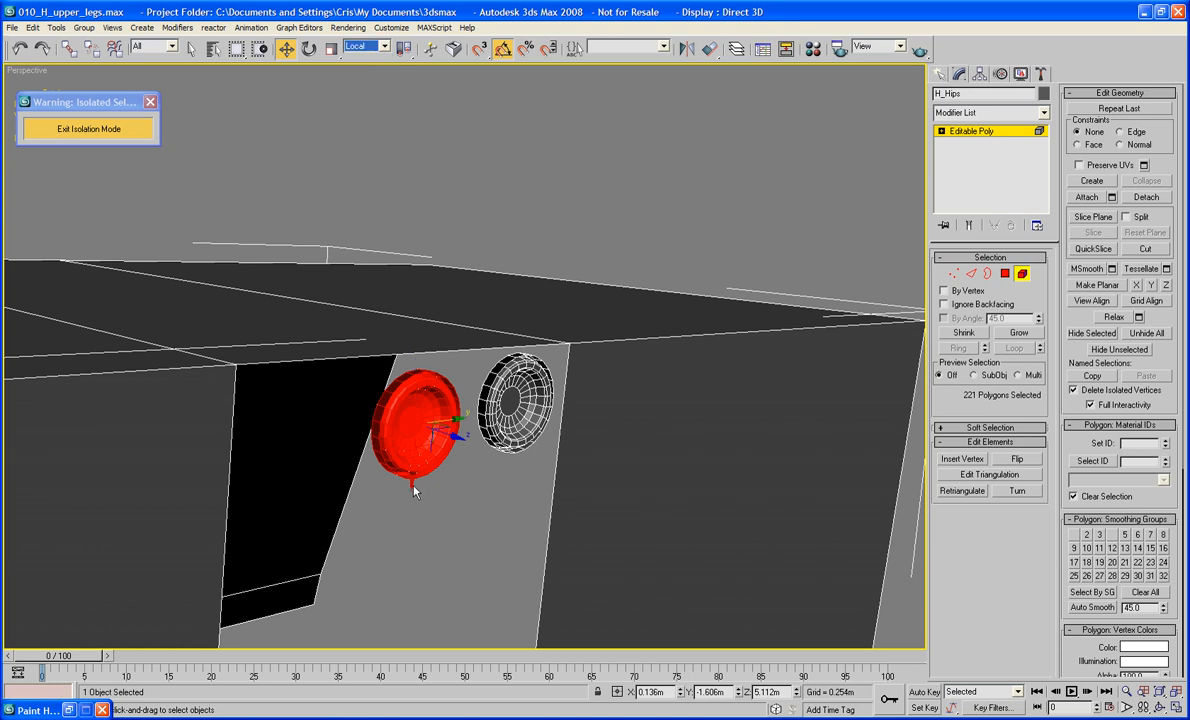
drag(411, 482, 411, 477)
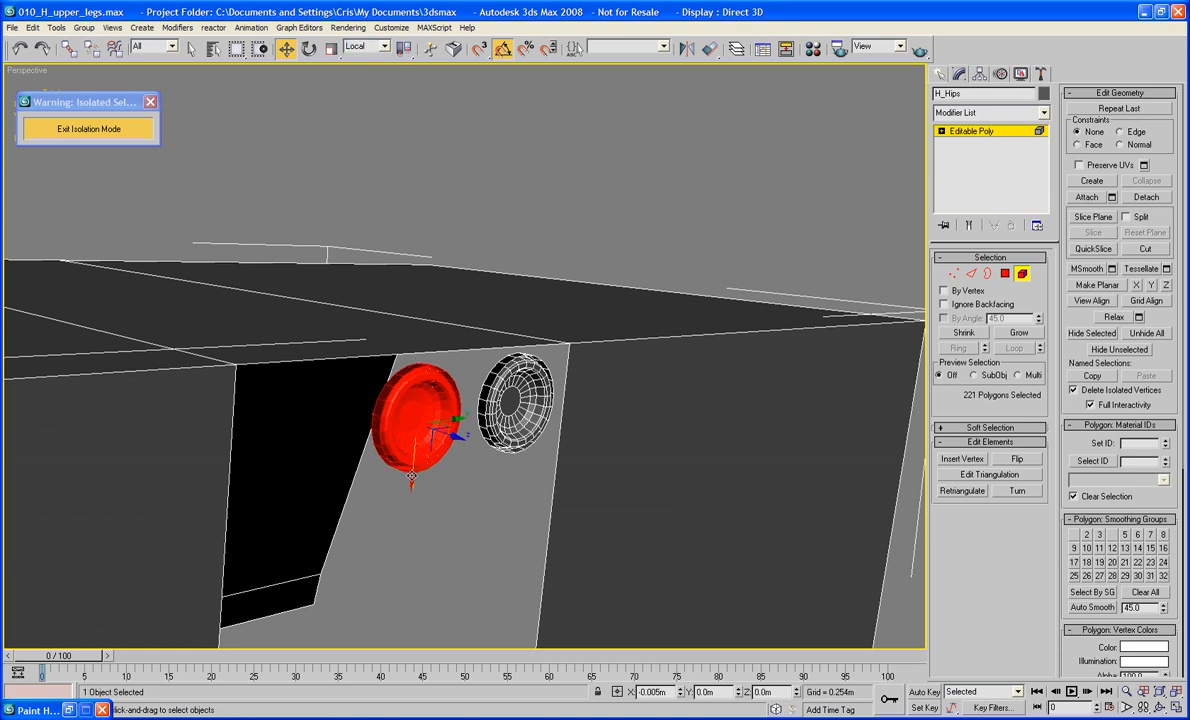
scroll(411, 474, up, 10)
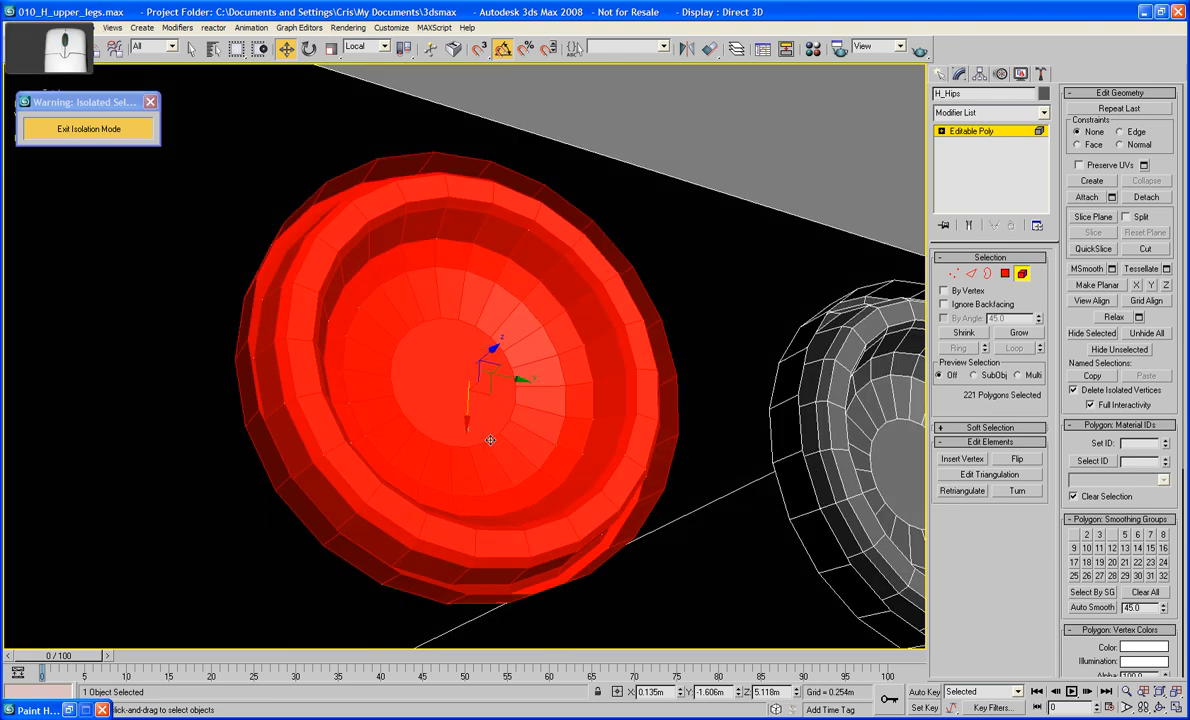
alt+middle_drag(490, 440, 590, 480)
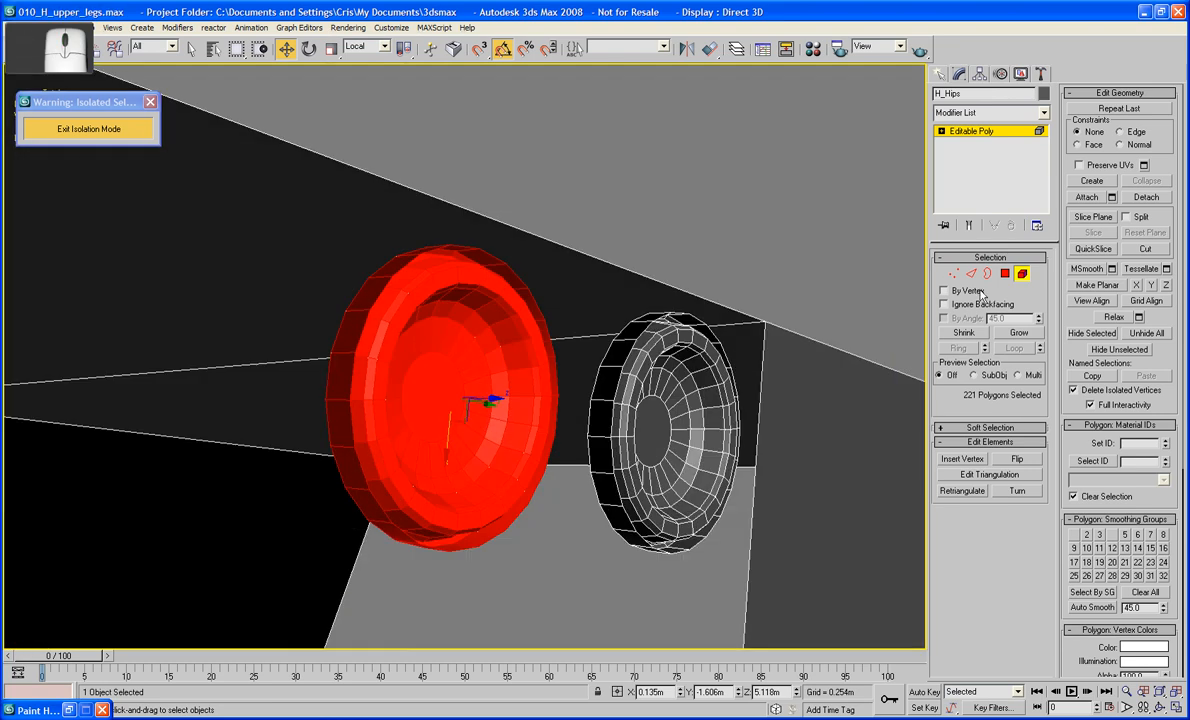
Bridge the two large bolts together and the first one to the opening's upper edge, and cap the remaining border around them
key(2)
click(613, 417)
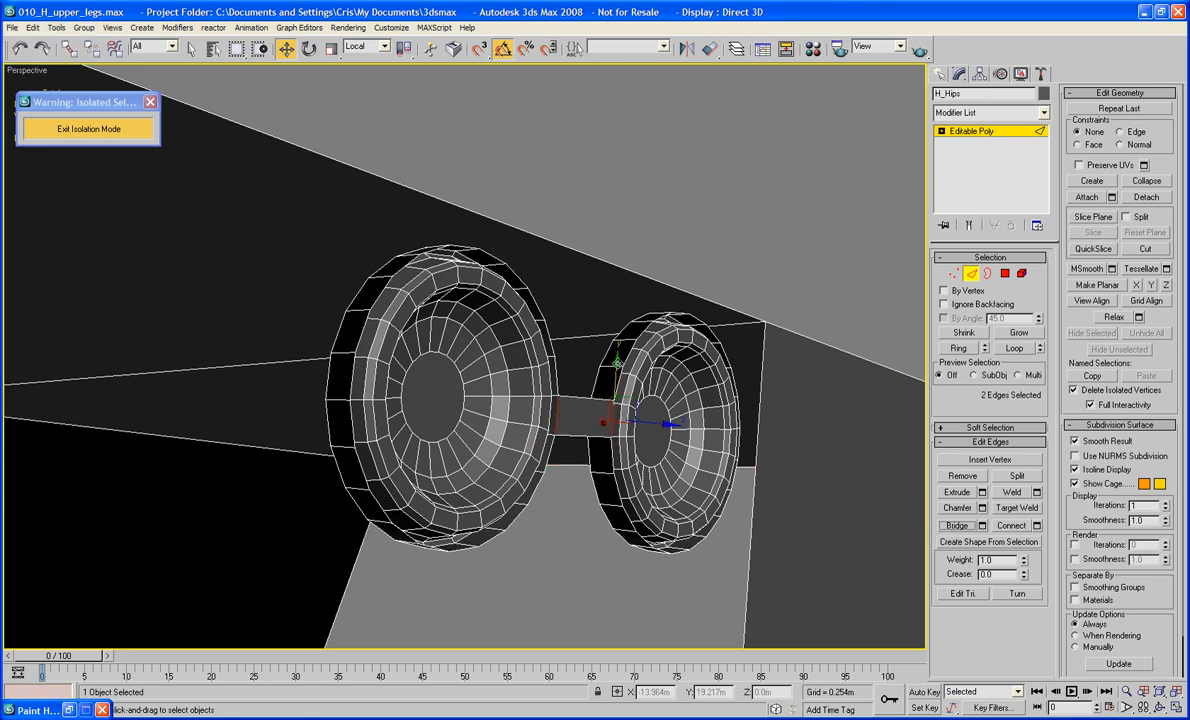
click(607, 227)
click(491, 252)
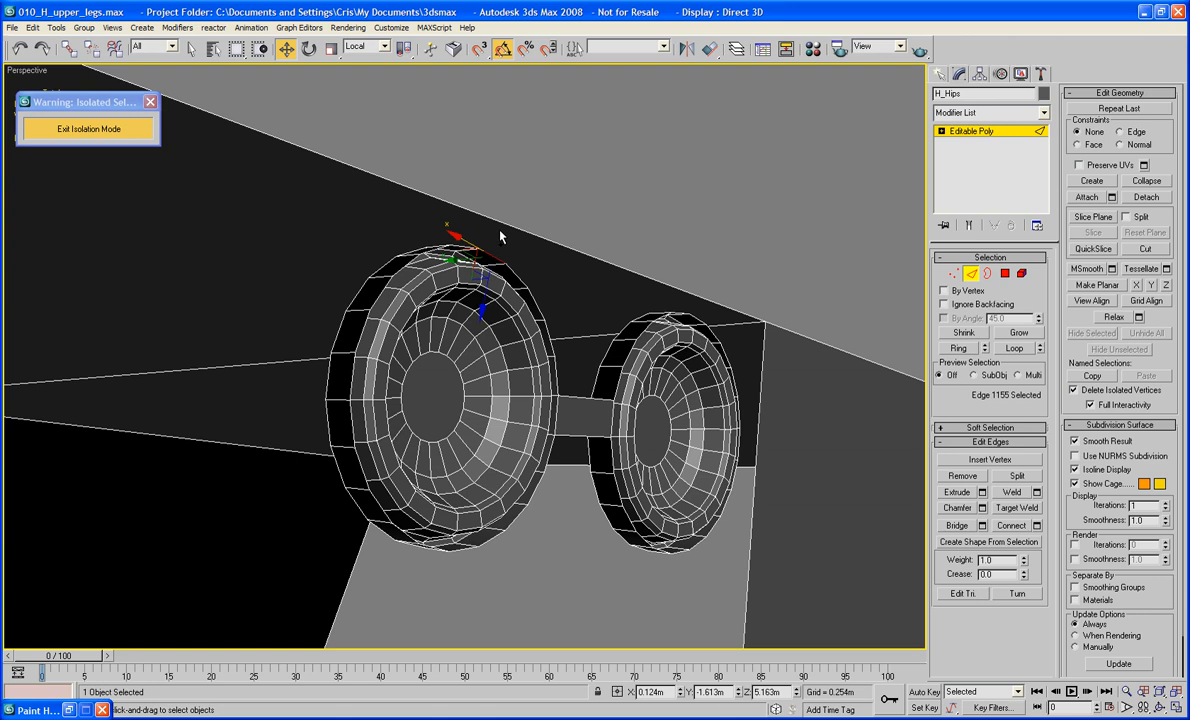
ctrl+click(464, 211)
click(957, 527)
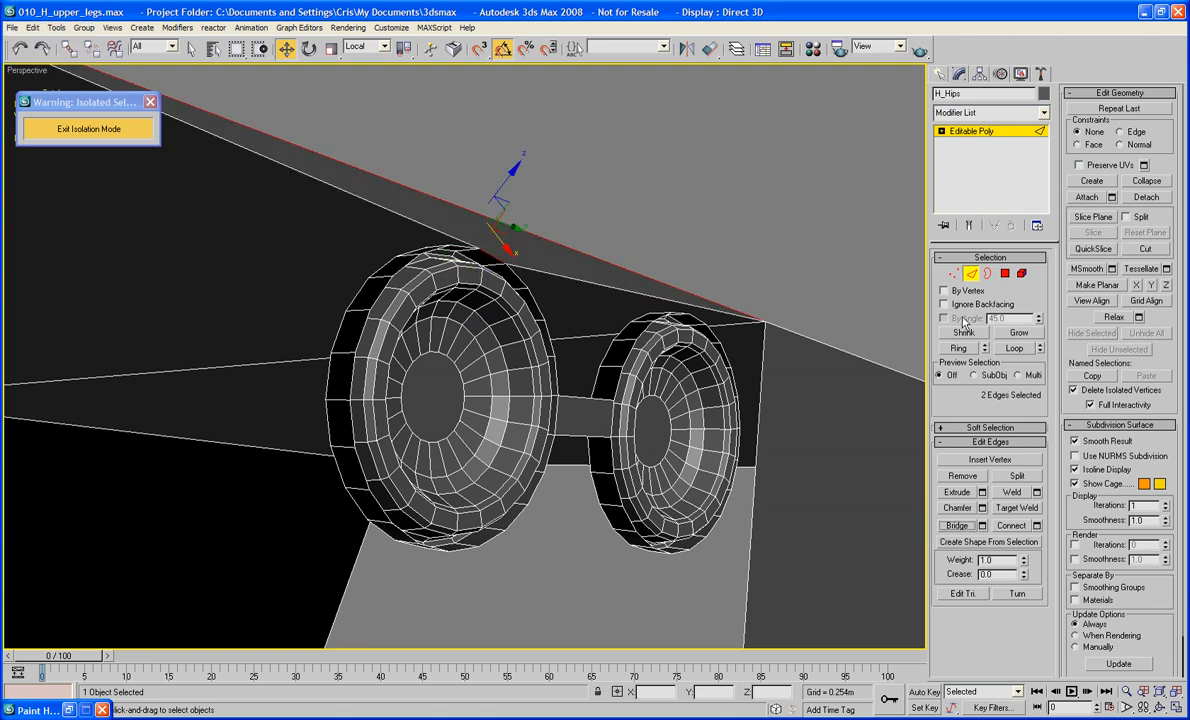
click(987, 273)
click(751, 372)
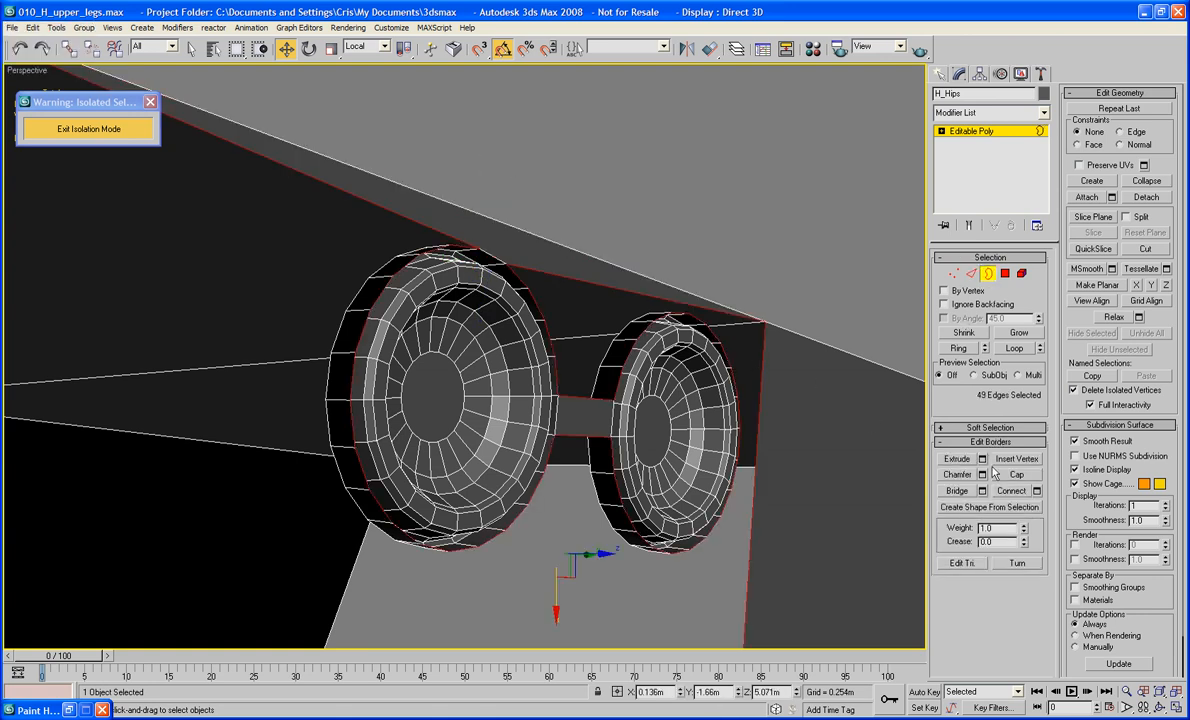
Delete the two inset panel polygons behind the large ring
scroll(760, 340, down, 4)
alt+middle_drag(762, 336, 700, 366)
alt+middle_drag(733, 410, 617, 356)
scroll(623, 340, up, 8)
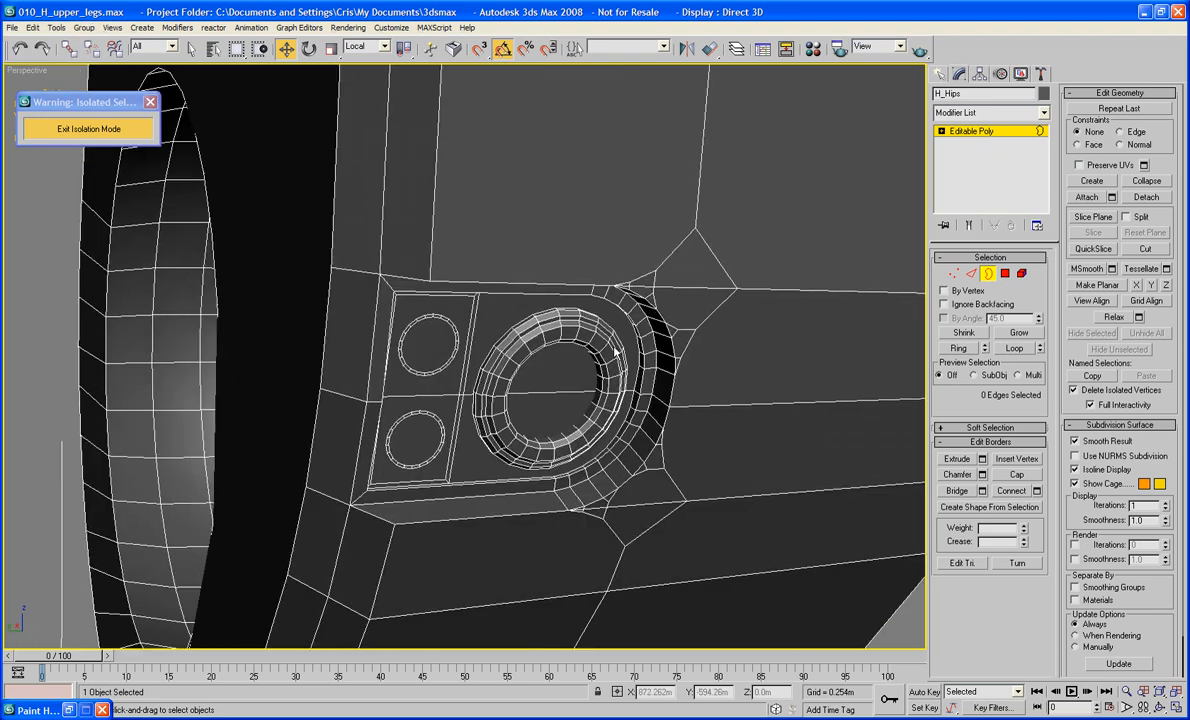
click(1004, 273)
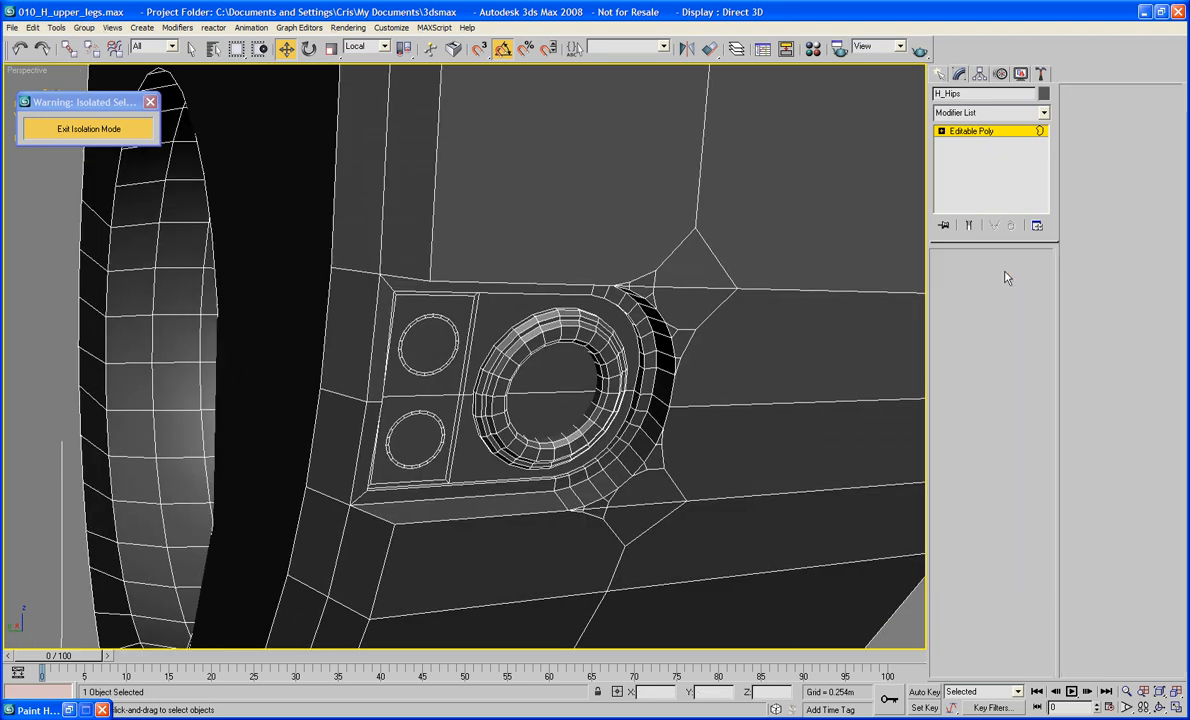
click(528, 369)
ctrl+click(539, 396)
key(Delete)
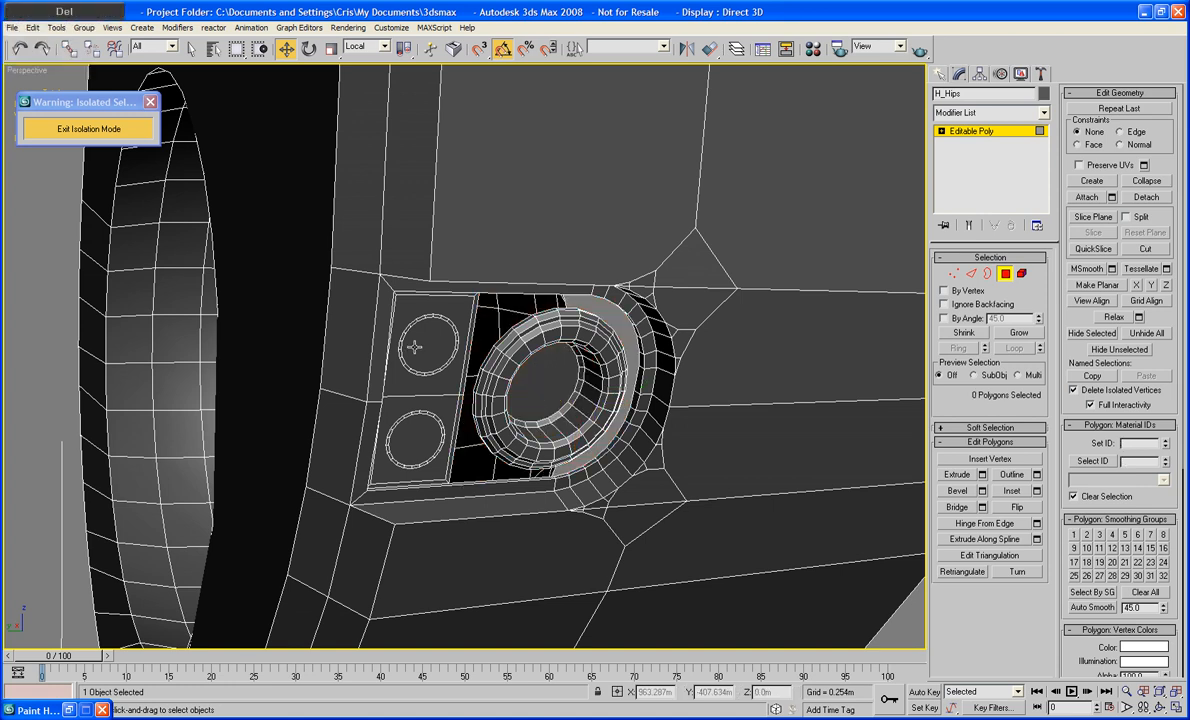
Delete the two inset panel polygons behind the small inverse spheres
click(414, 346)
ctrl+click(408, 408)
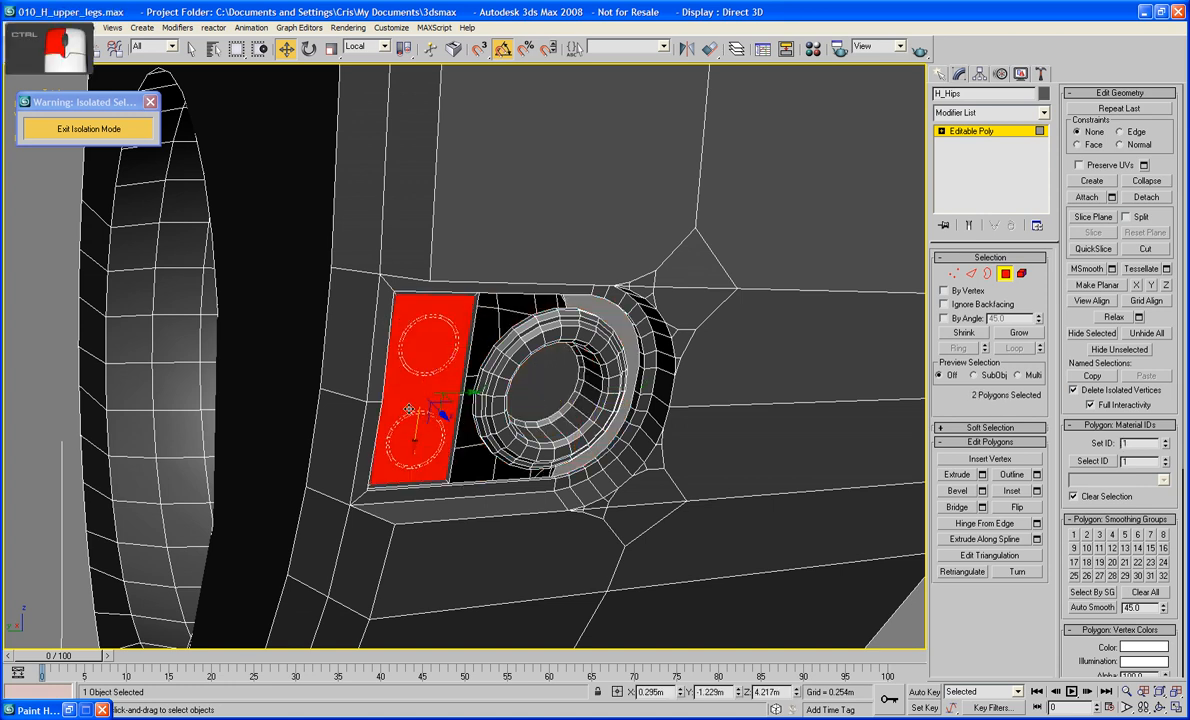
key(Delete)
Bridge an edge of the large ring to the nearby divider edge in the inset panel
scroll(519, 406, up, 4)
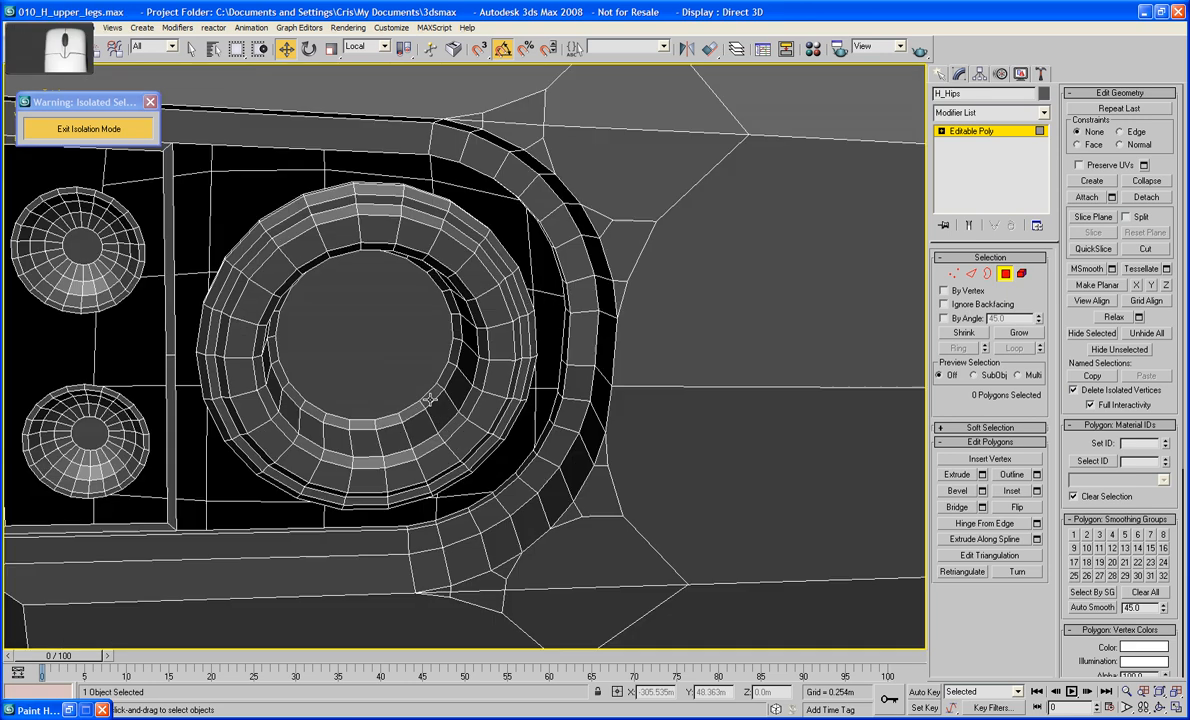
scroll(529, 407, up, 1)
middle_drag(520, 406, 594, 400)
scroll(616, 412, down, 1)
click(971, 273)
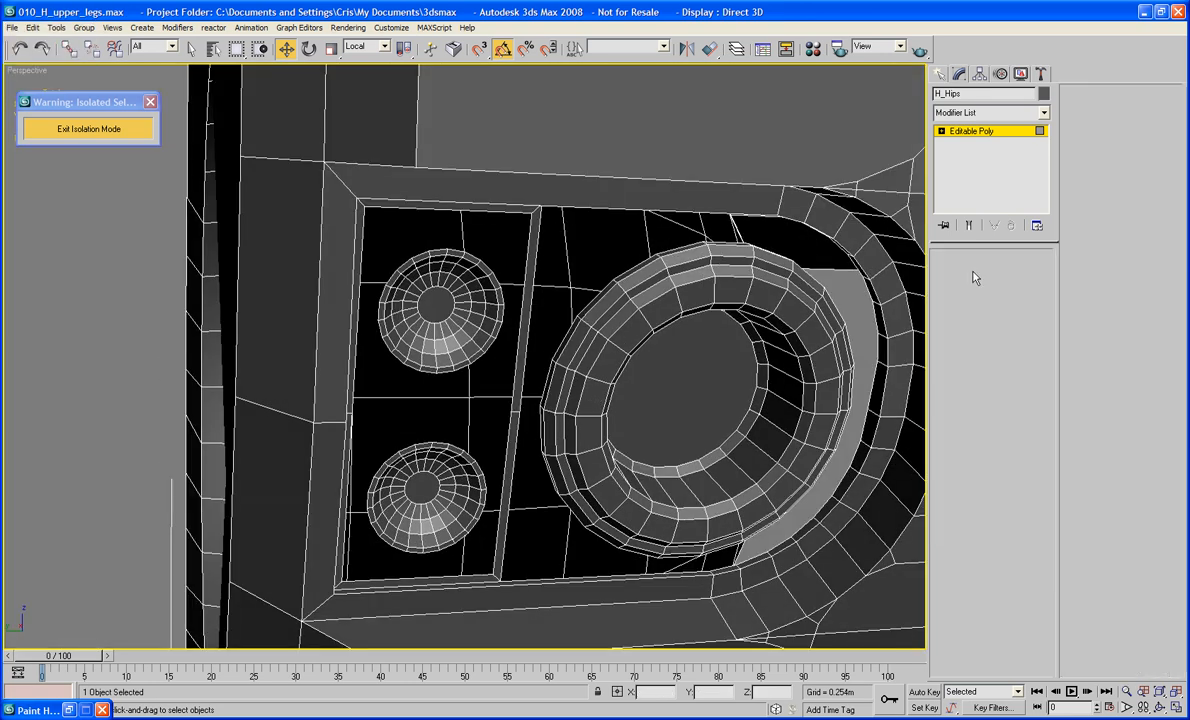
click(546, 383)
ctrl+click(523, 372)
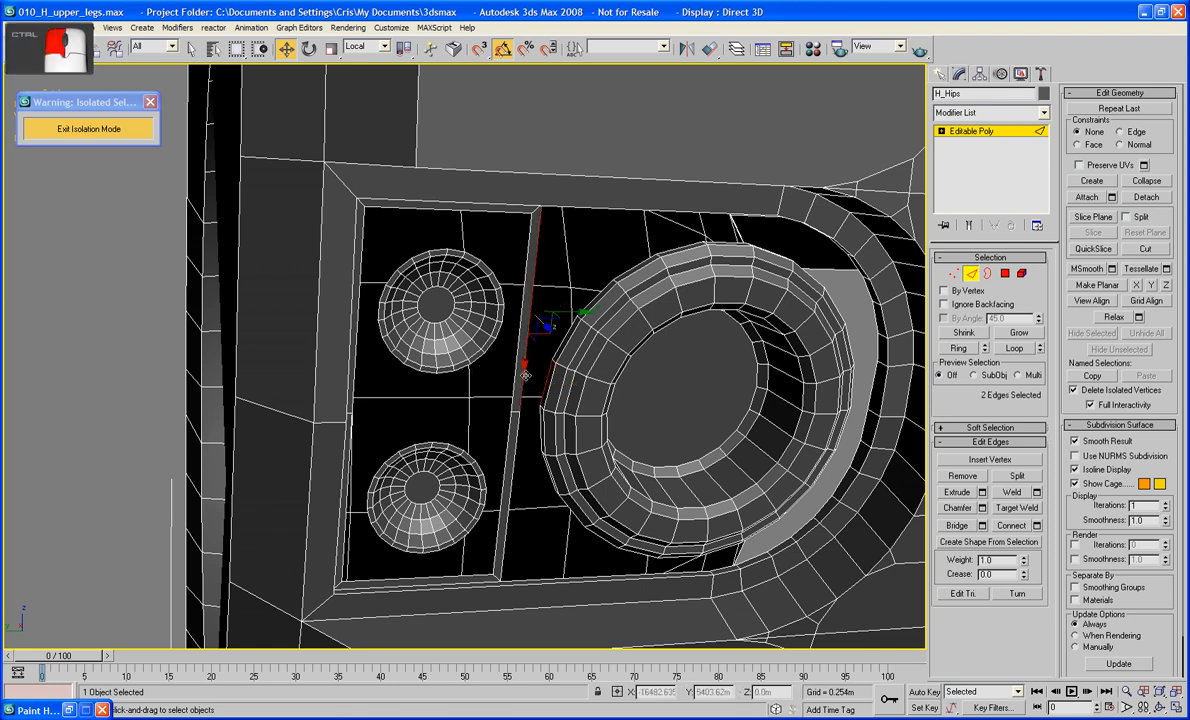
click(968, 526)
middle_drag(620, 467, 647, 476)
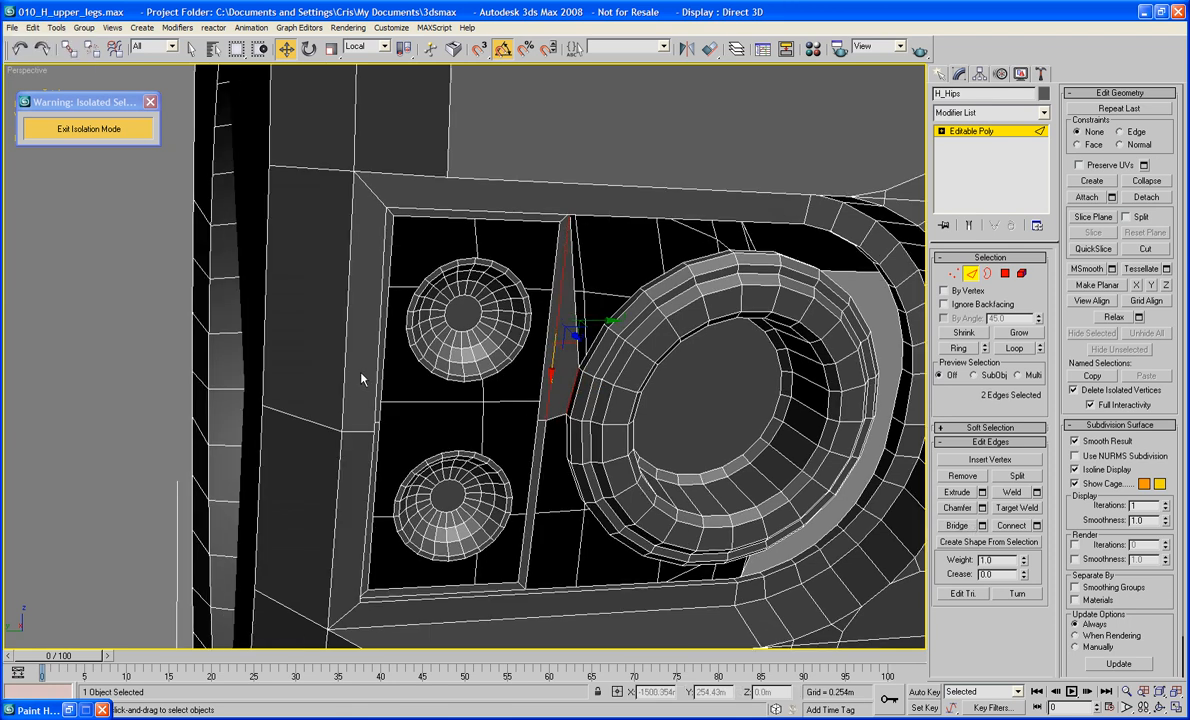
Bridge the upper small inverse sphere to the opening's side edge, and bridge the two small inverse spheres together
click(405, 322)
ctrl+click(388, 320)
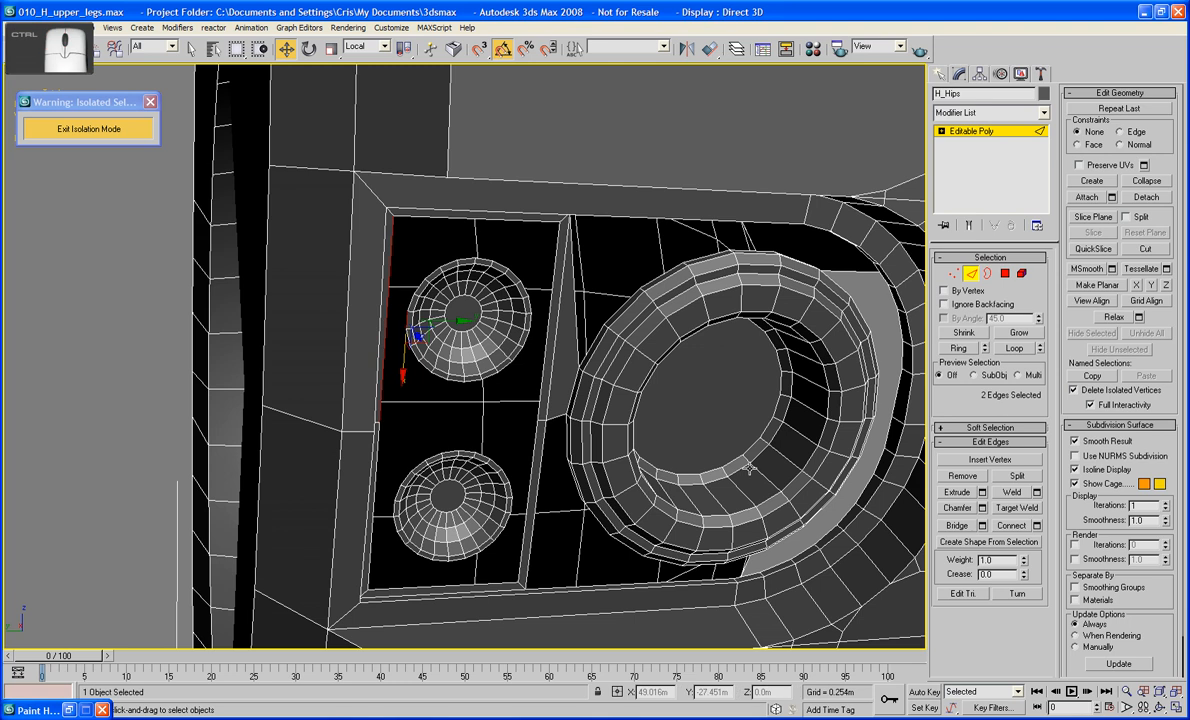
click(955, 528)
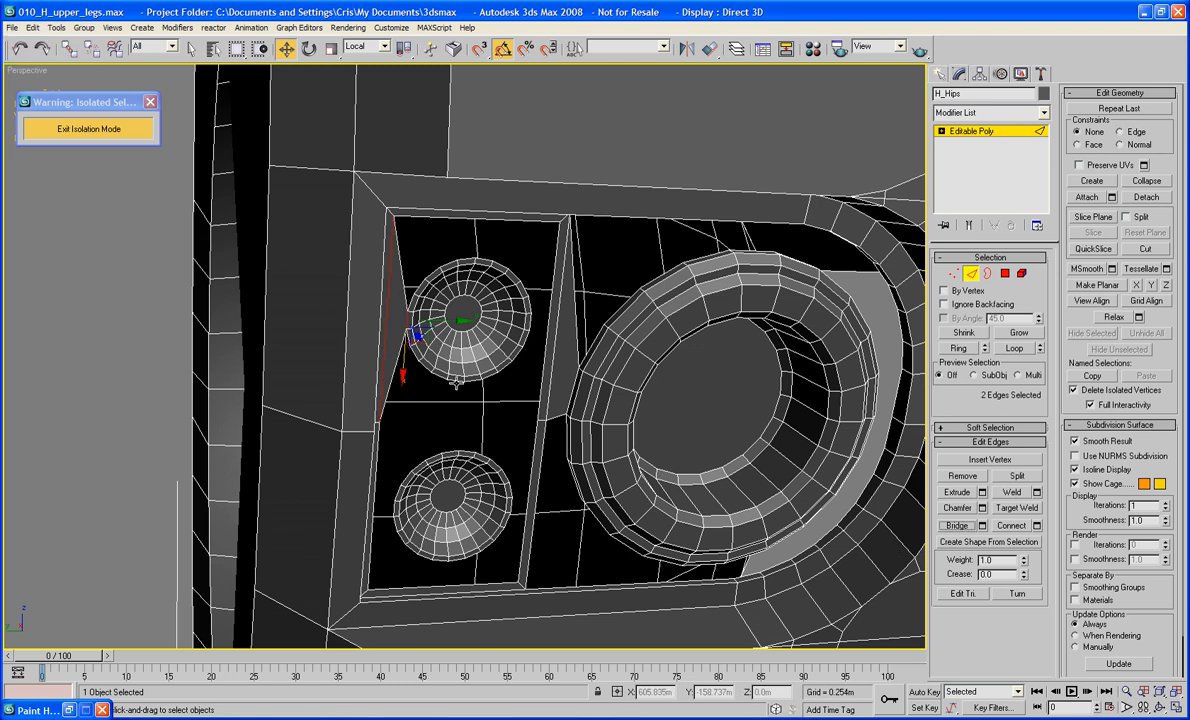
click(457, 397)
click(455, 452)
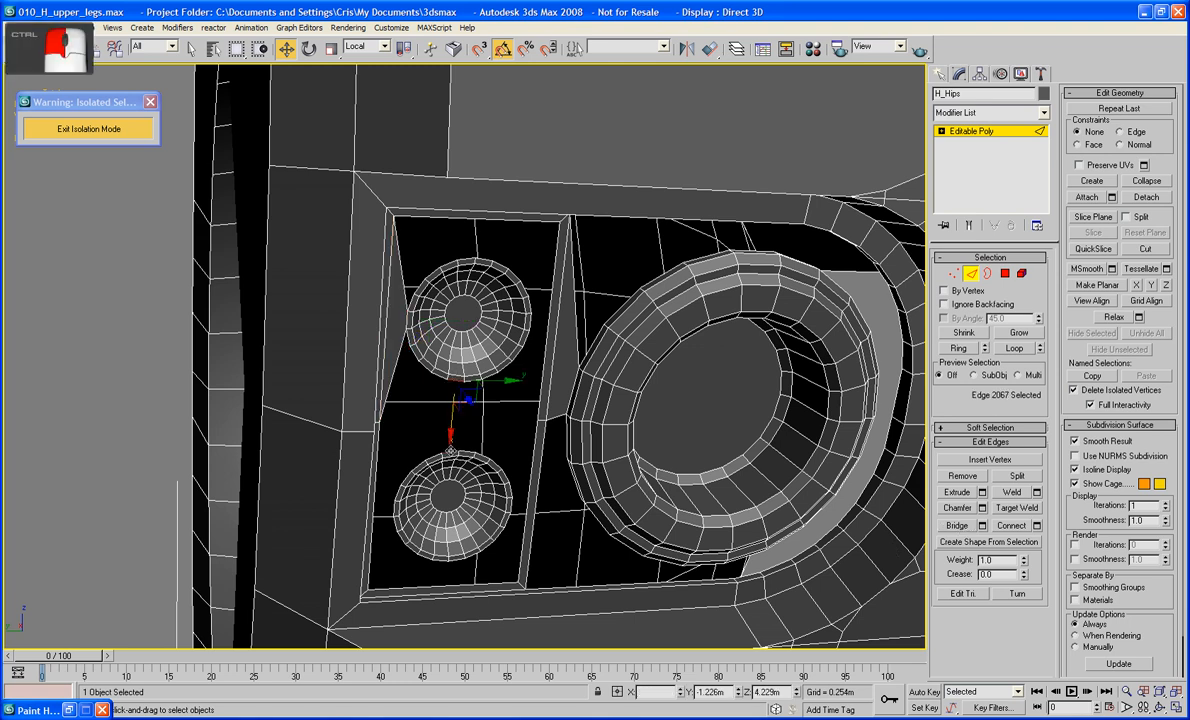
click(963, 528)
Cap the remaining borders around the large ring and the two small inverse spheres, and check the shaded result without edges
click(971, 274)
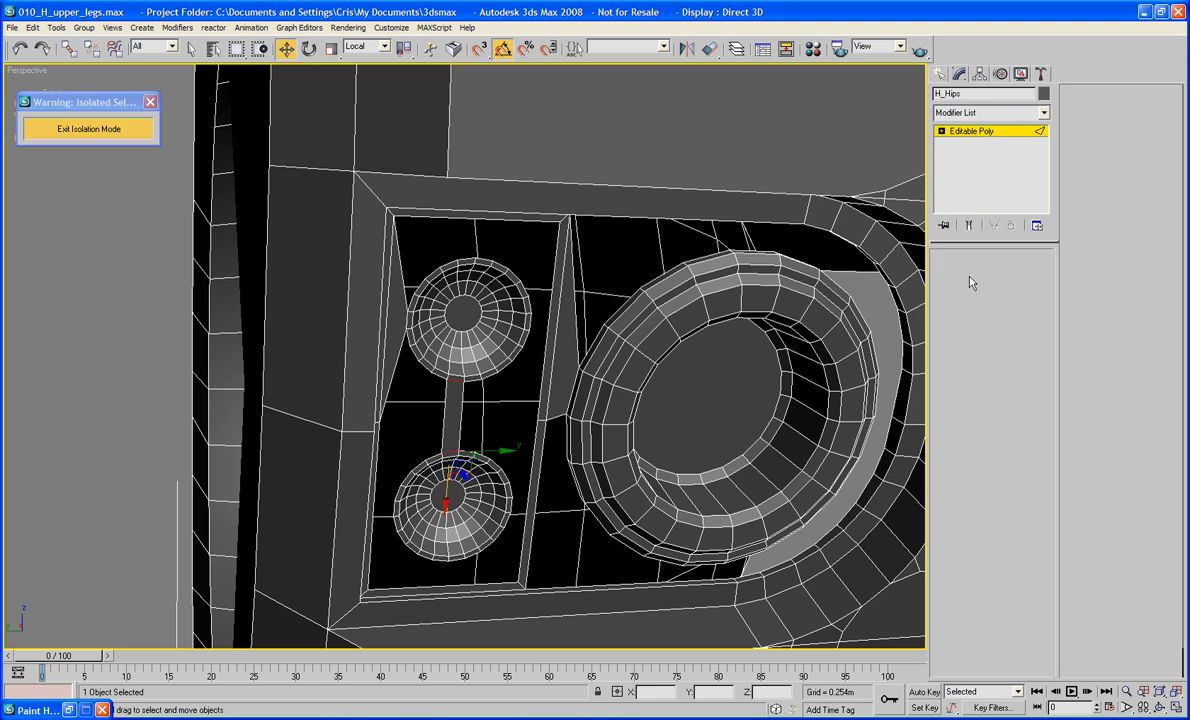
click(986, 273)
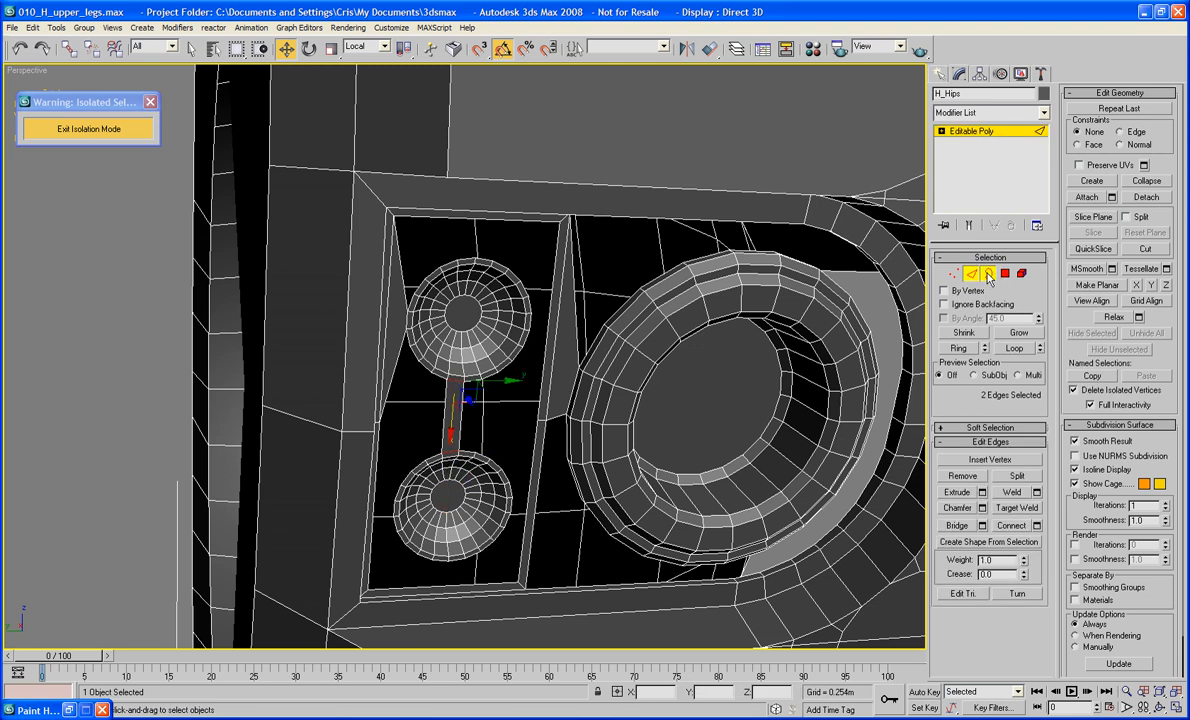
click(759, 249)
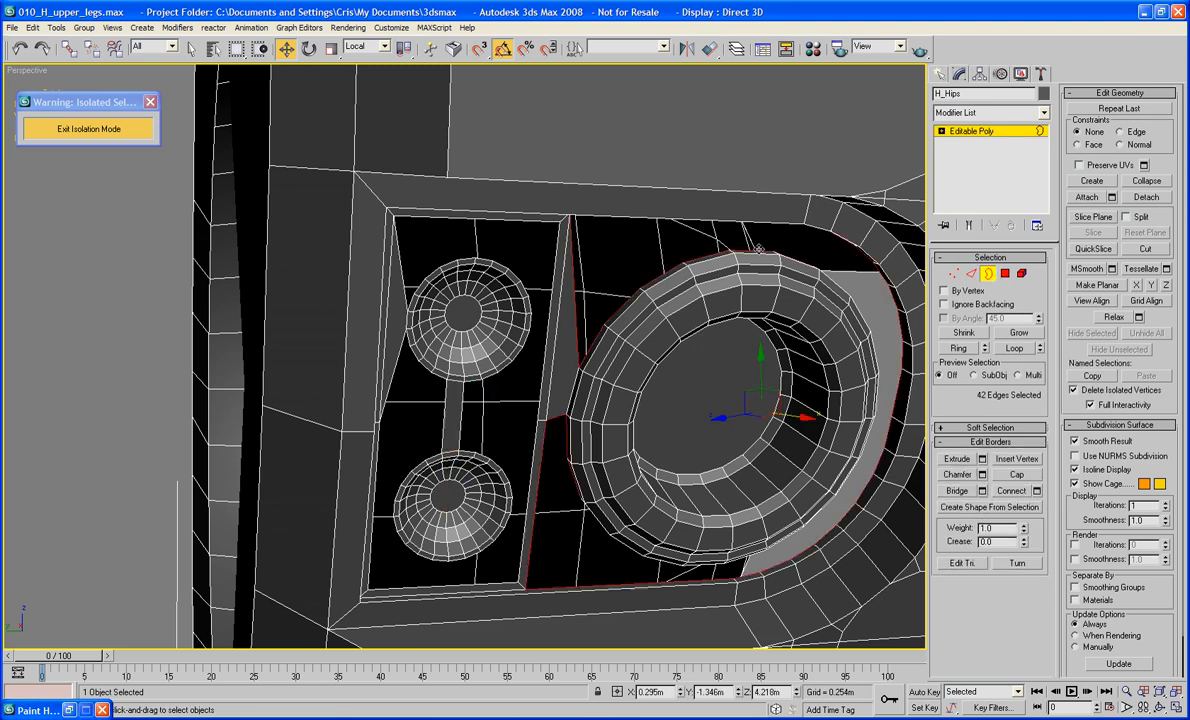
ctrl+click(508, 295)
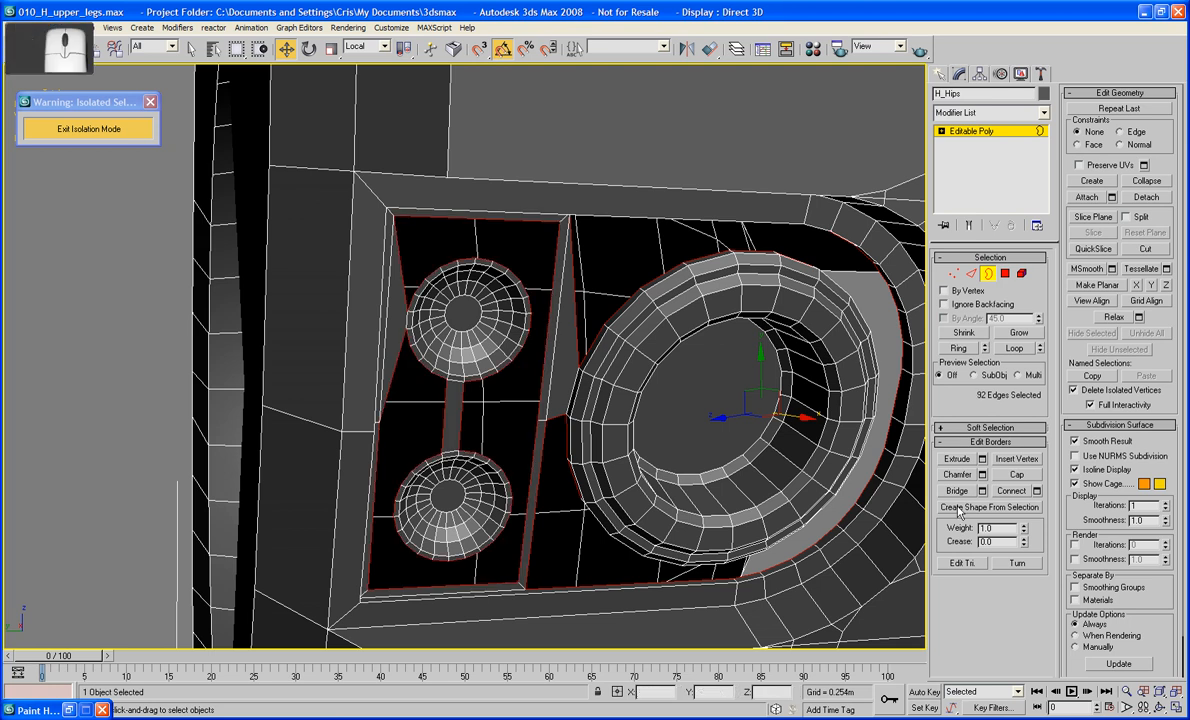
key(alt+p)
scroll(709, 372, down, 5)
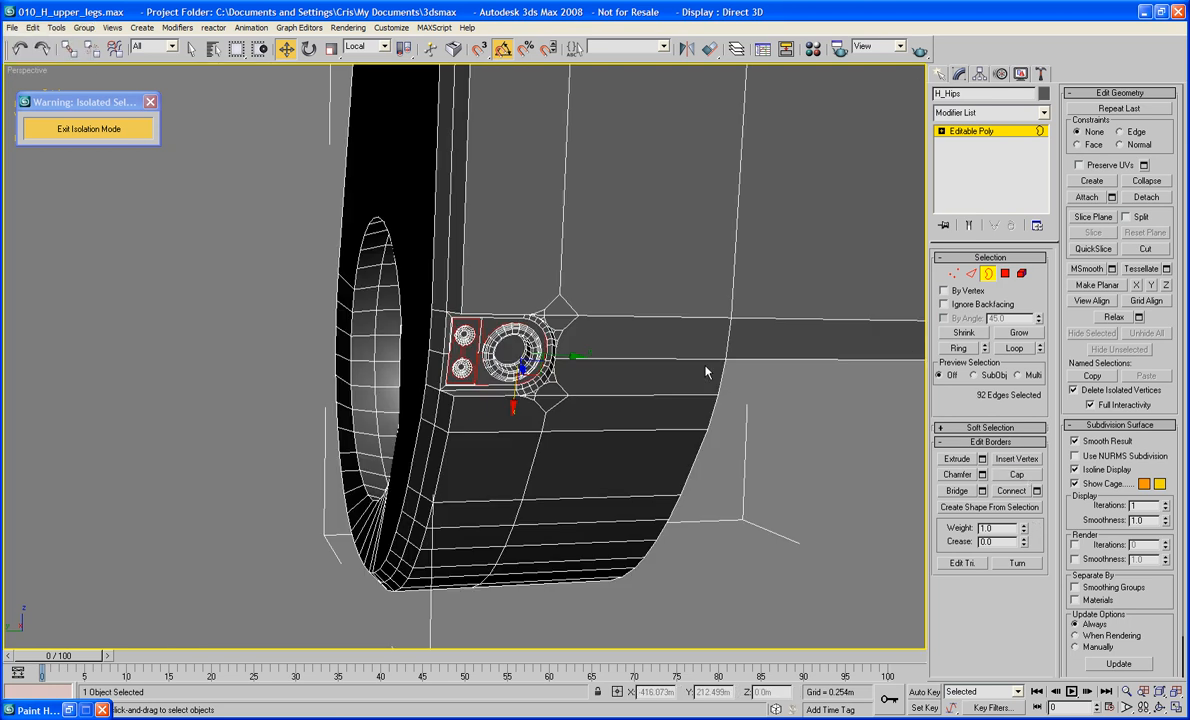
click(744, 450)
key(F4)
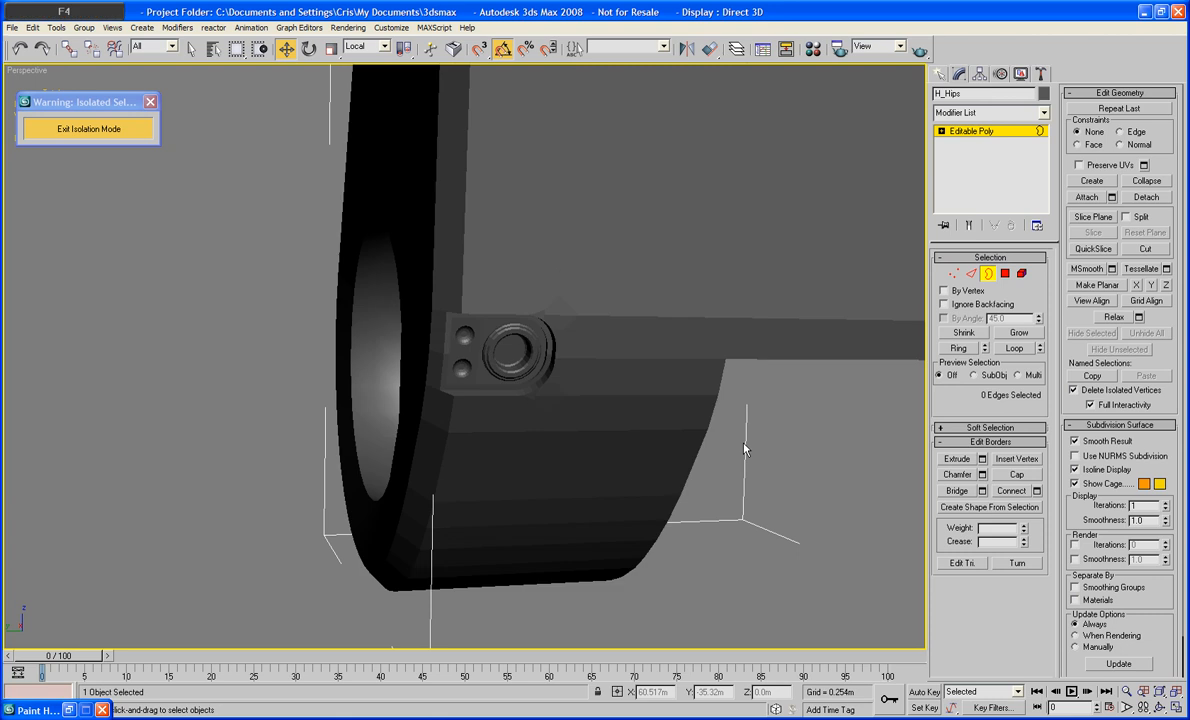
key(F4)
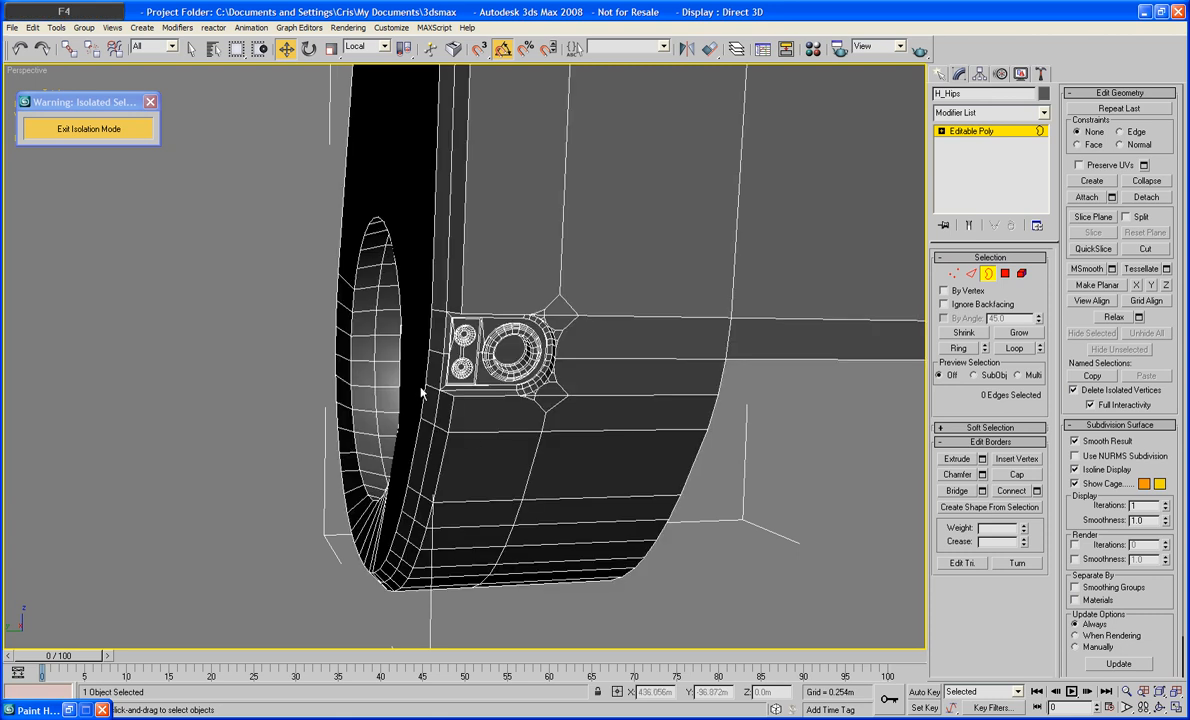
Delete the large polygon behind the two round bolts on the opposite side of the hip
alt+middle_drag(415, 390, 802, 398)
click(1005, 273)
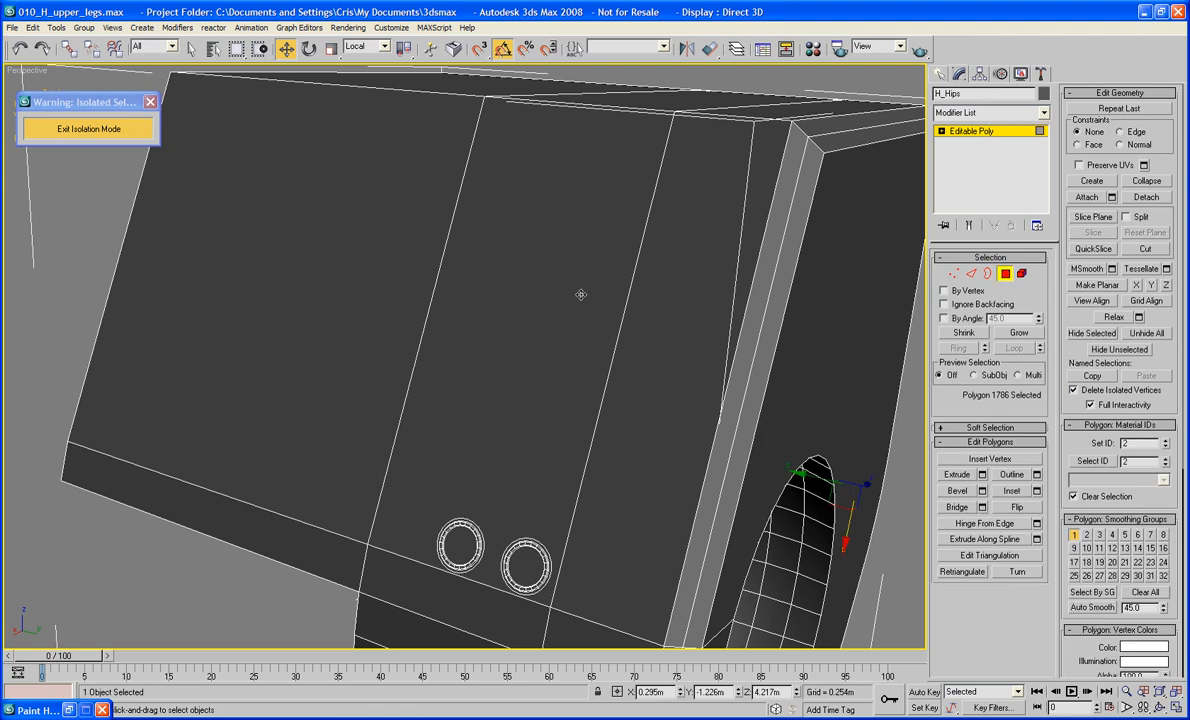
click(611, 361)
middle_drag(611, 361, 611, 316)
key(Delete)
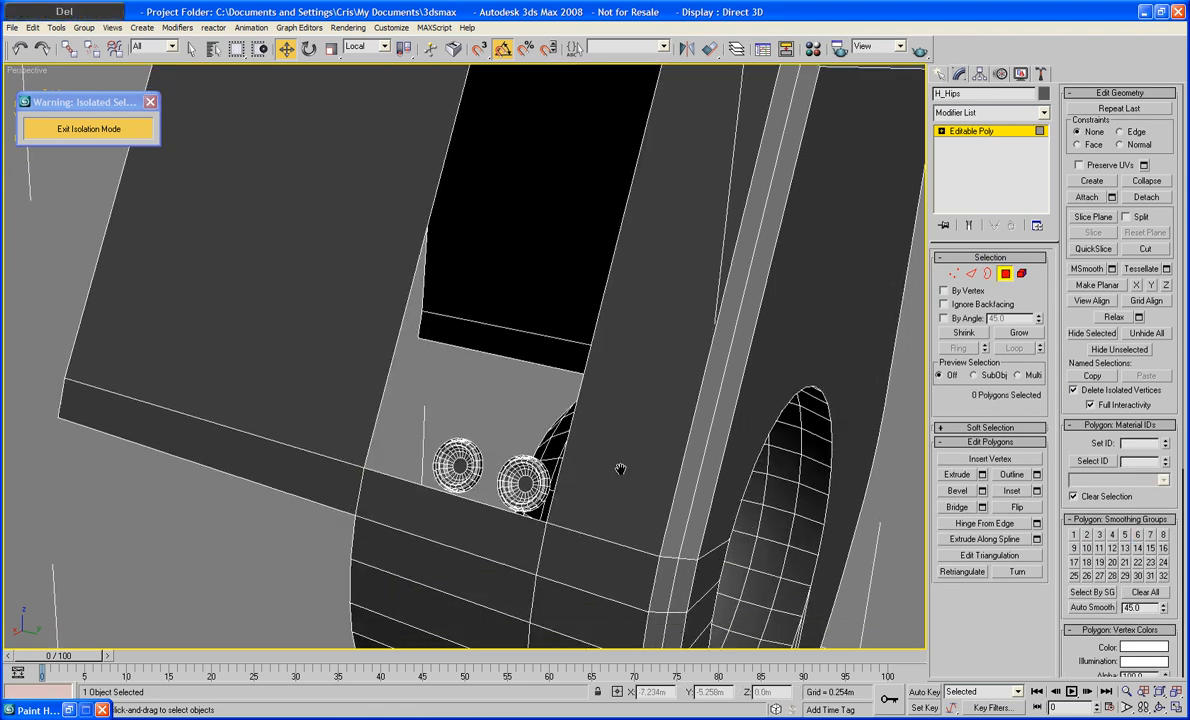
Bridge the two round bolts together and bridge the first one to the opening's lower edge
scroll(607, 386, up, 8)
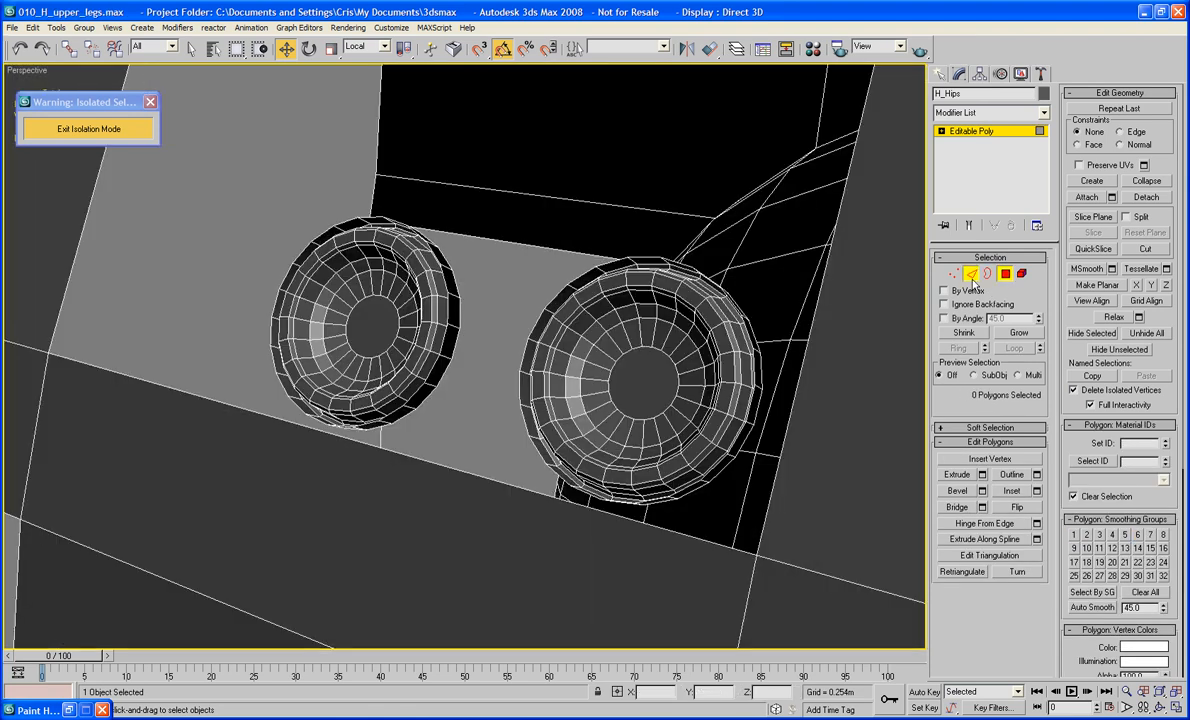
key(2)
click(521, 355)
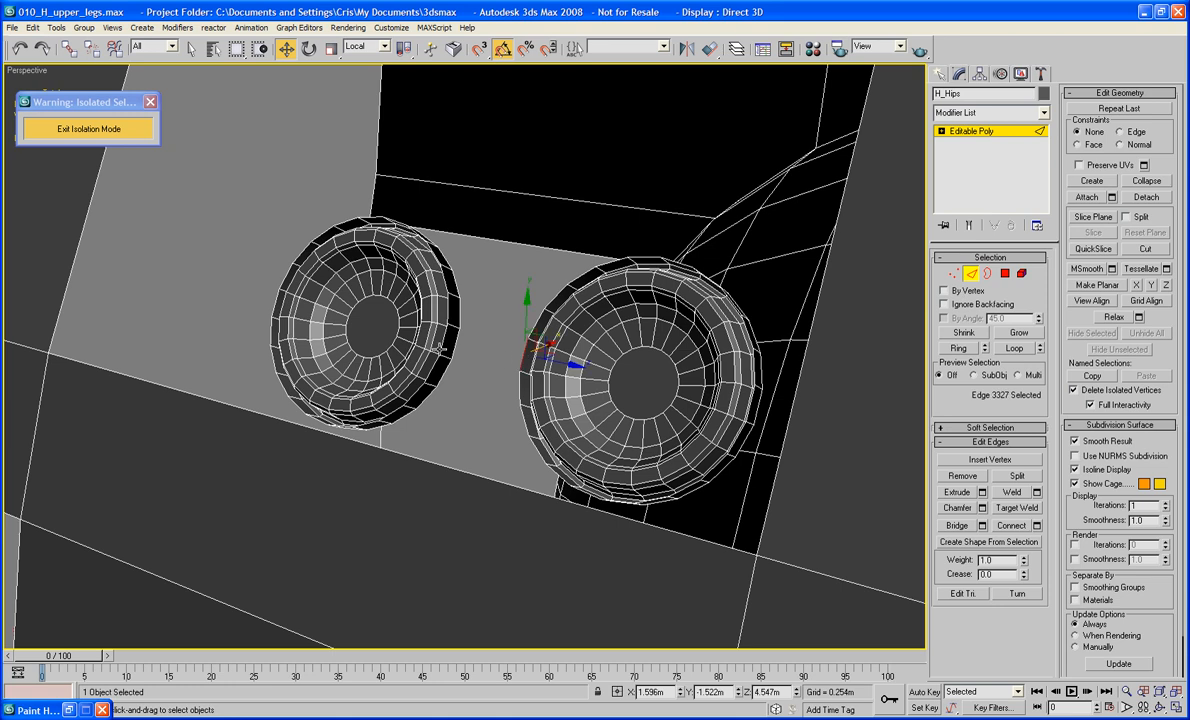
ctrl+click(451, 350)
click(957, 525)
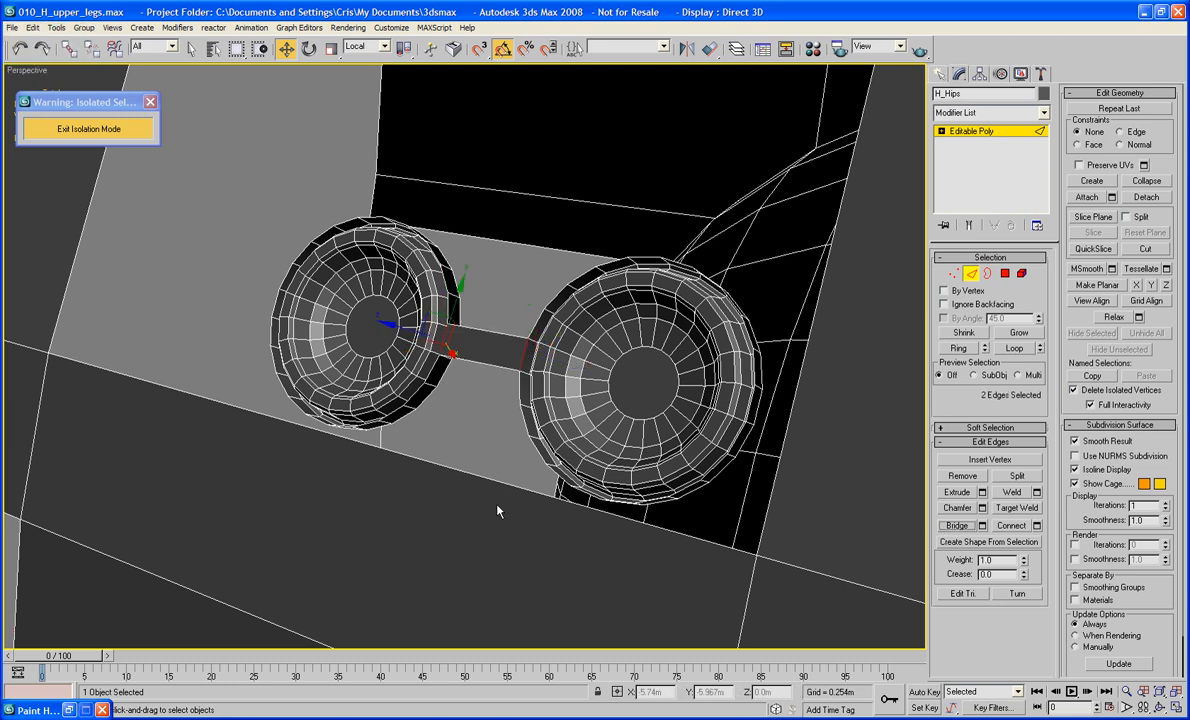
click(300, 421)
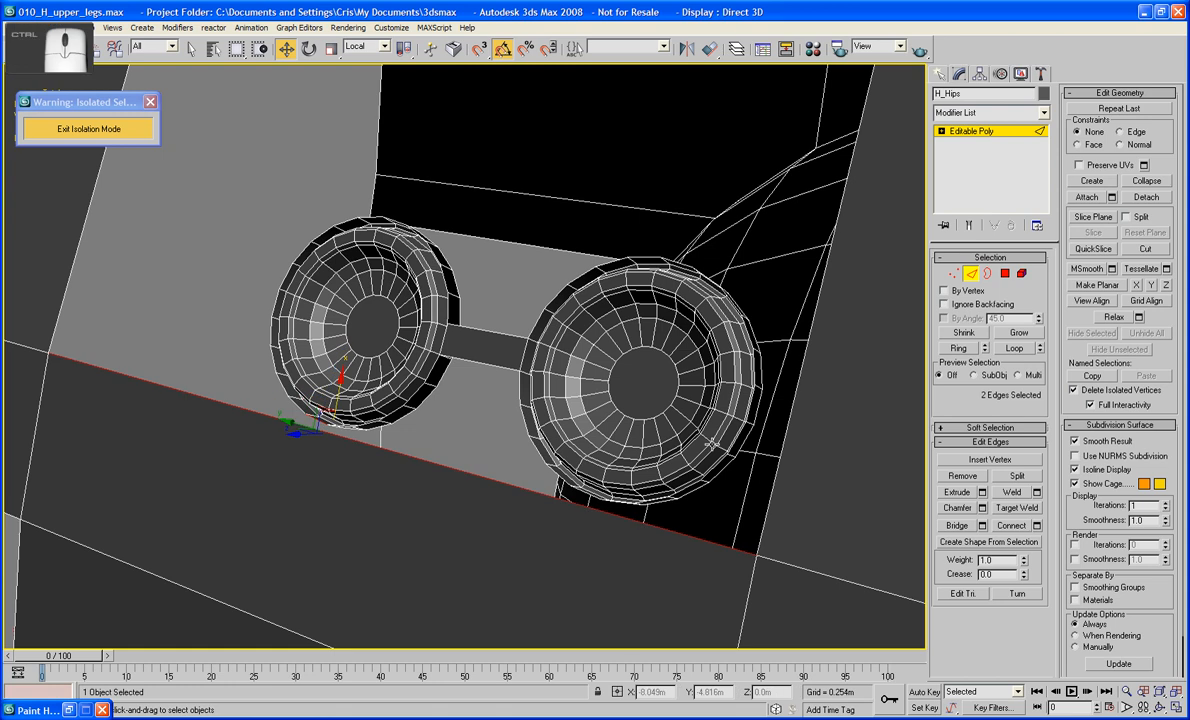
Cap the remaining border around the two round bolts and exit isolation mode
click(988, 273)
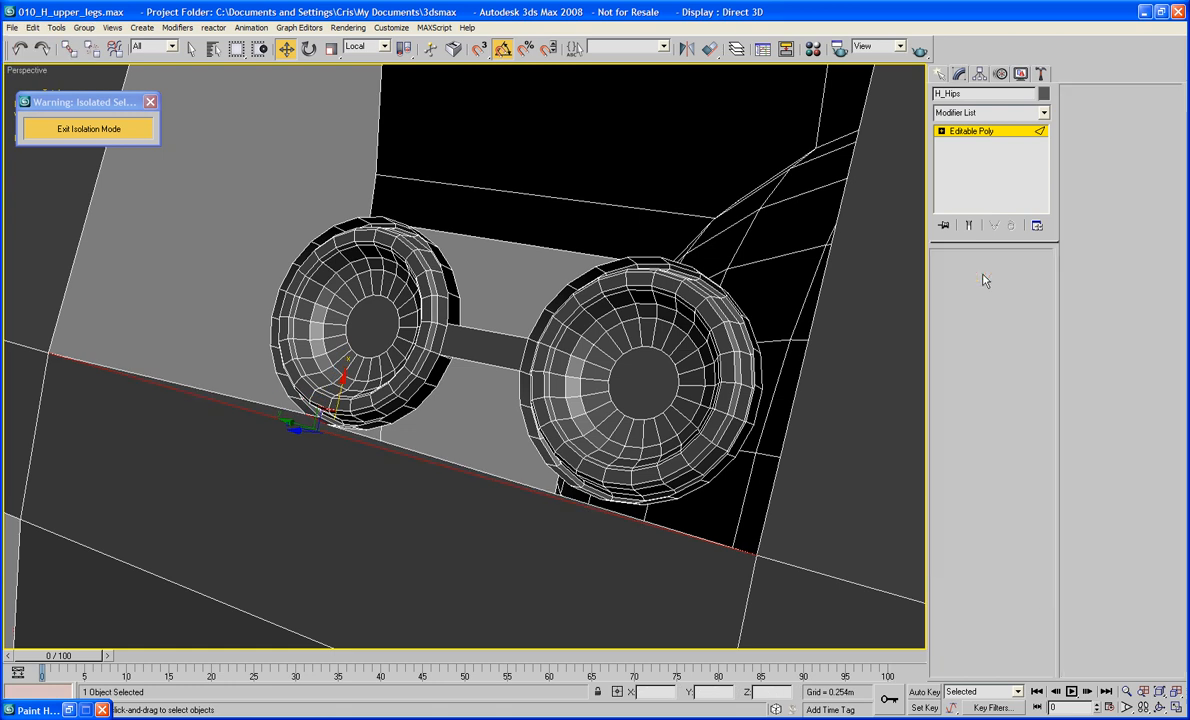
click(587, 275)
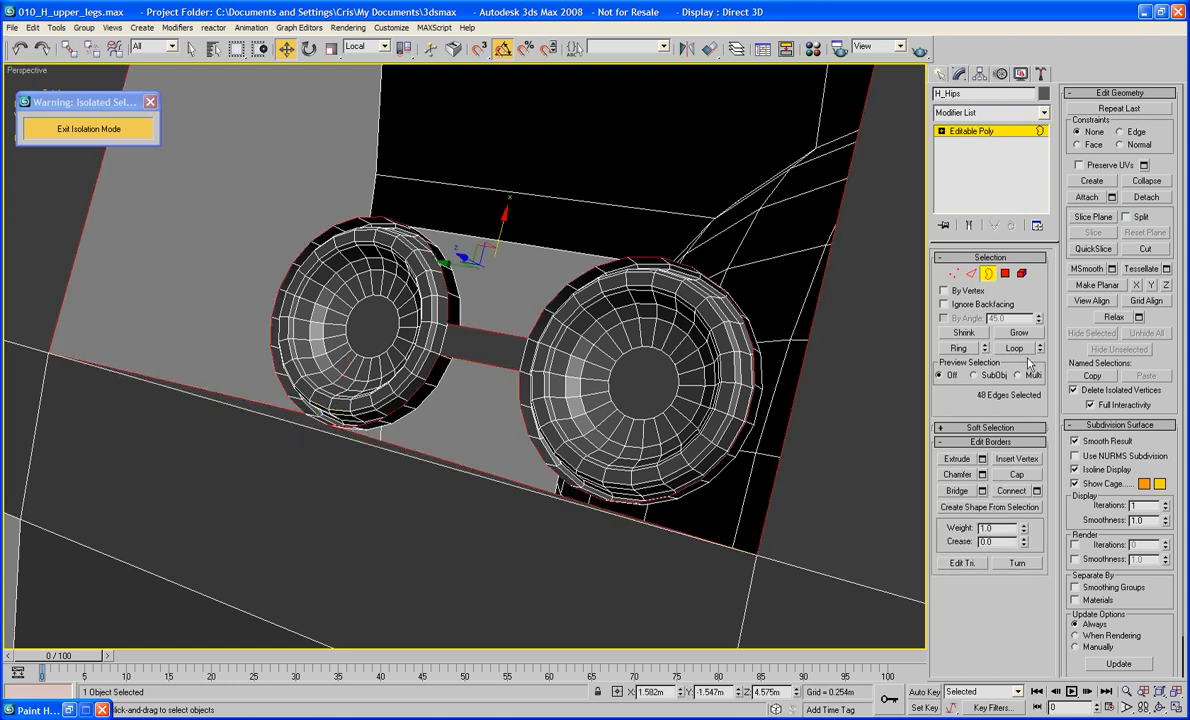
click(1017, 474)
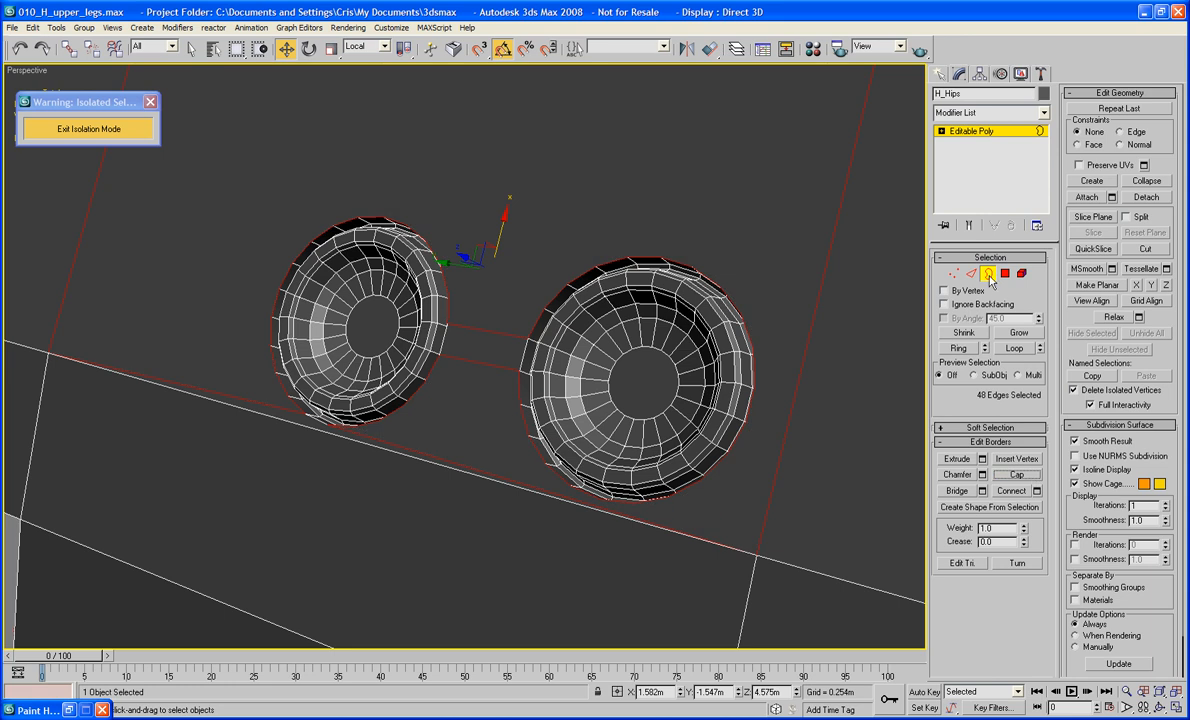
scroll(874, 311, down, 6)
click(800, 255)
alt+middle_drag(800, 255, 677, 275)
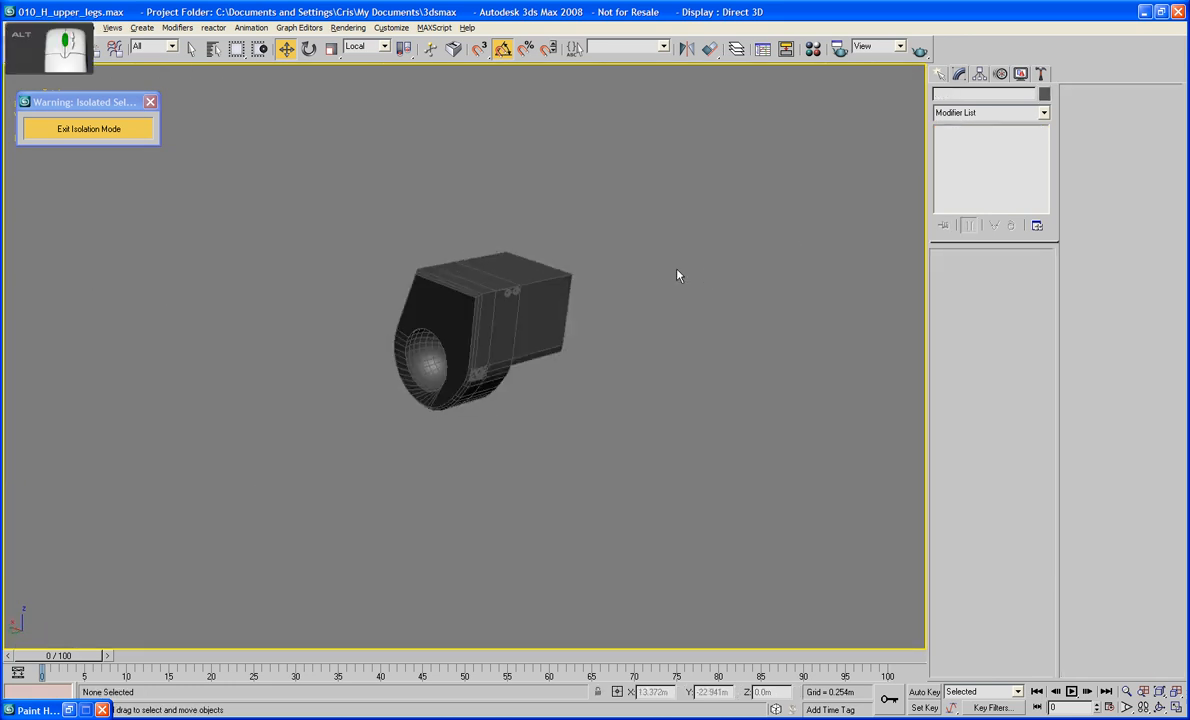
click(55, 132)
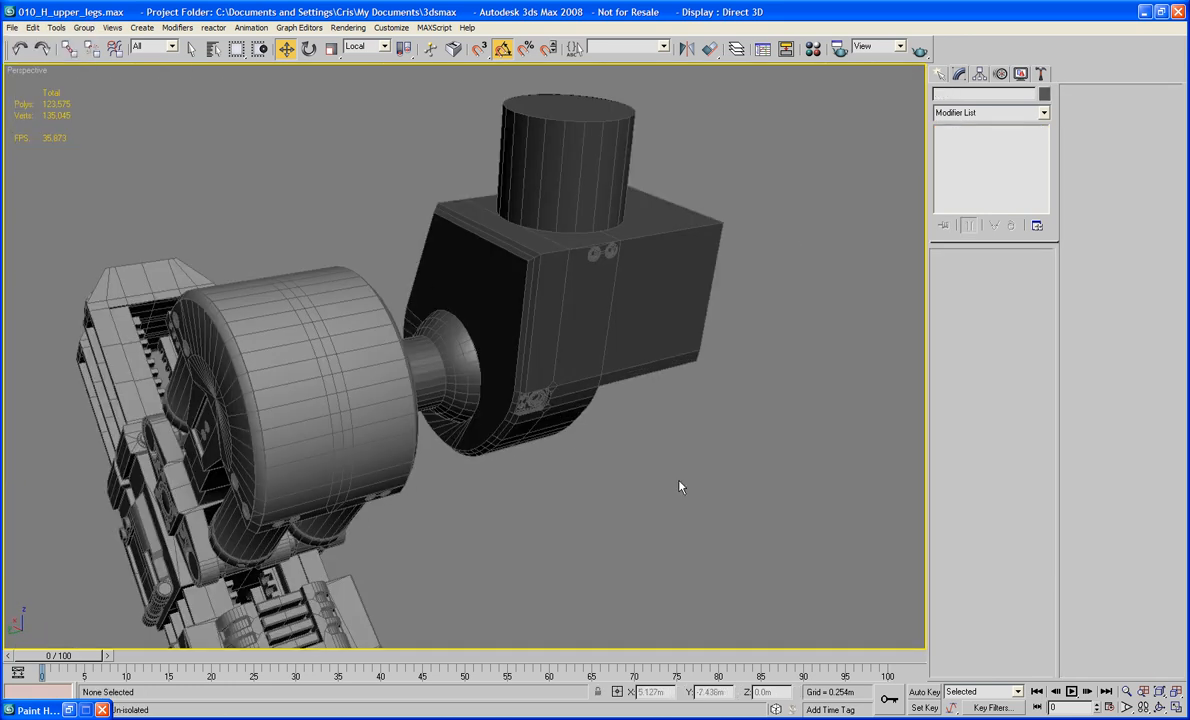
scroll(737, 486, down, 5)
alt+middle_drag(680, 473, 621, 461)
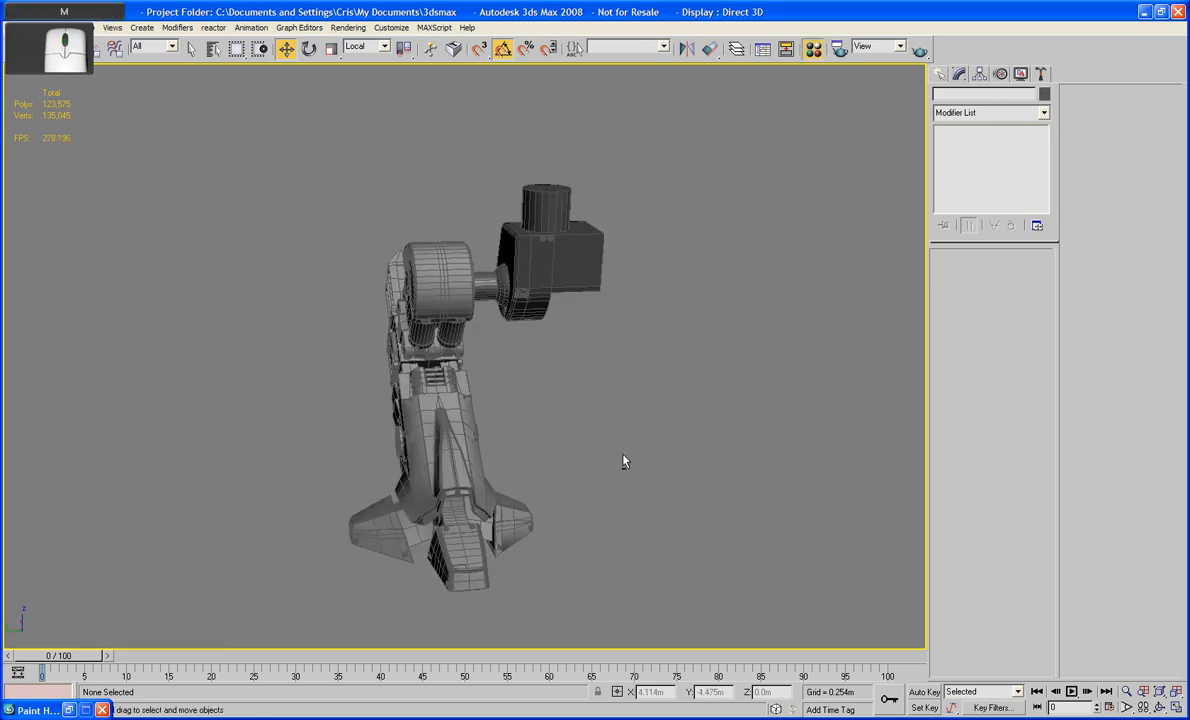
Assign the 01 - Default material to the hip, the cylinder above it and the ball joint
key(m)
drag(598, 86, 891, 104)
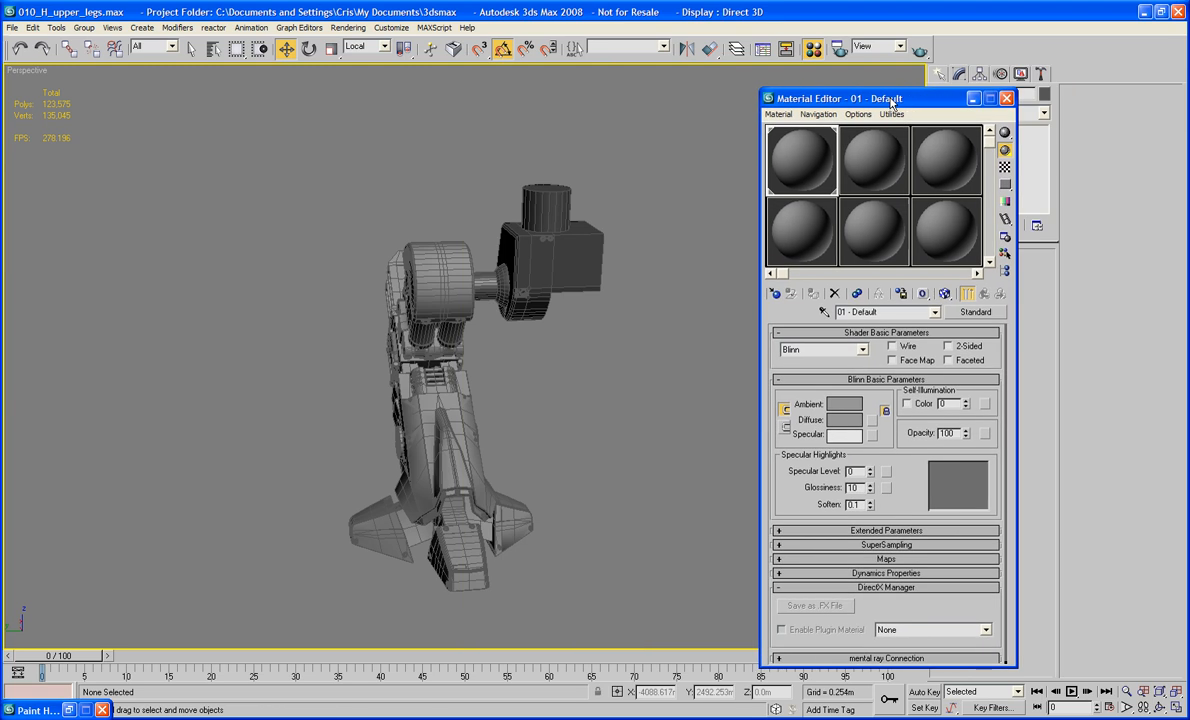
drag(757, 128, 563, 378)
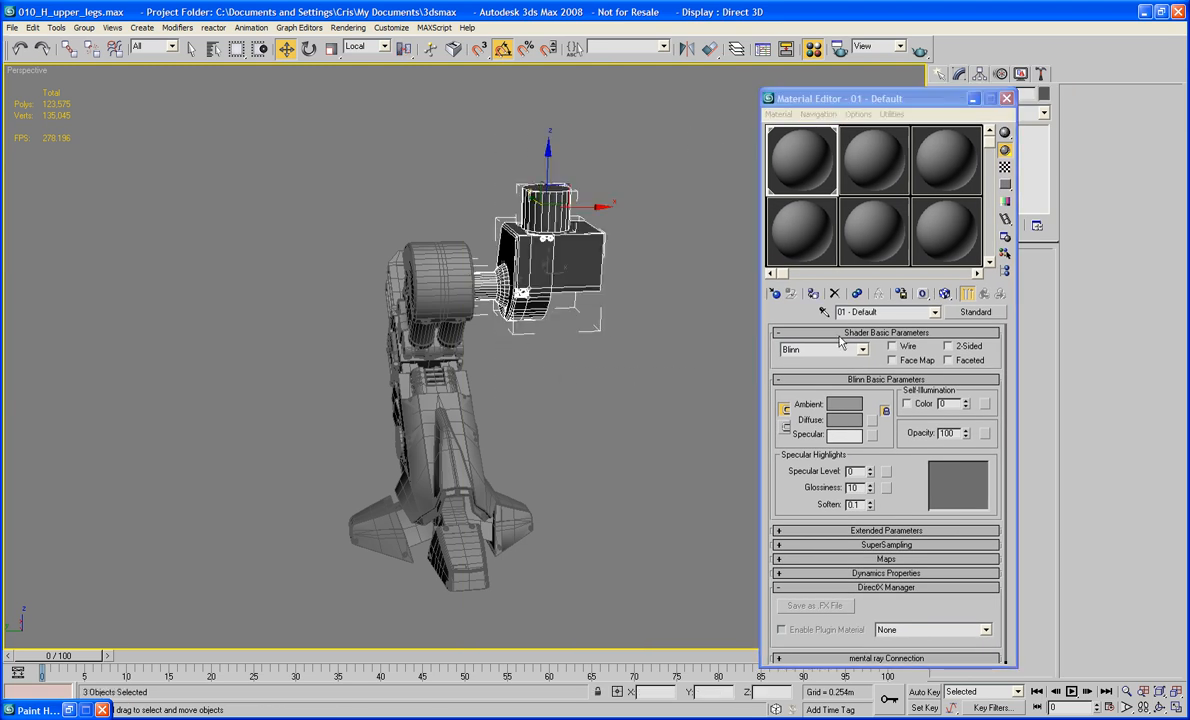
click(815, 292)
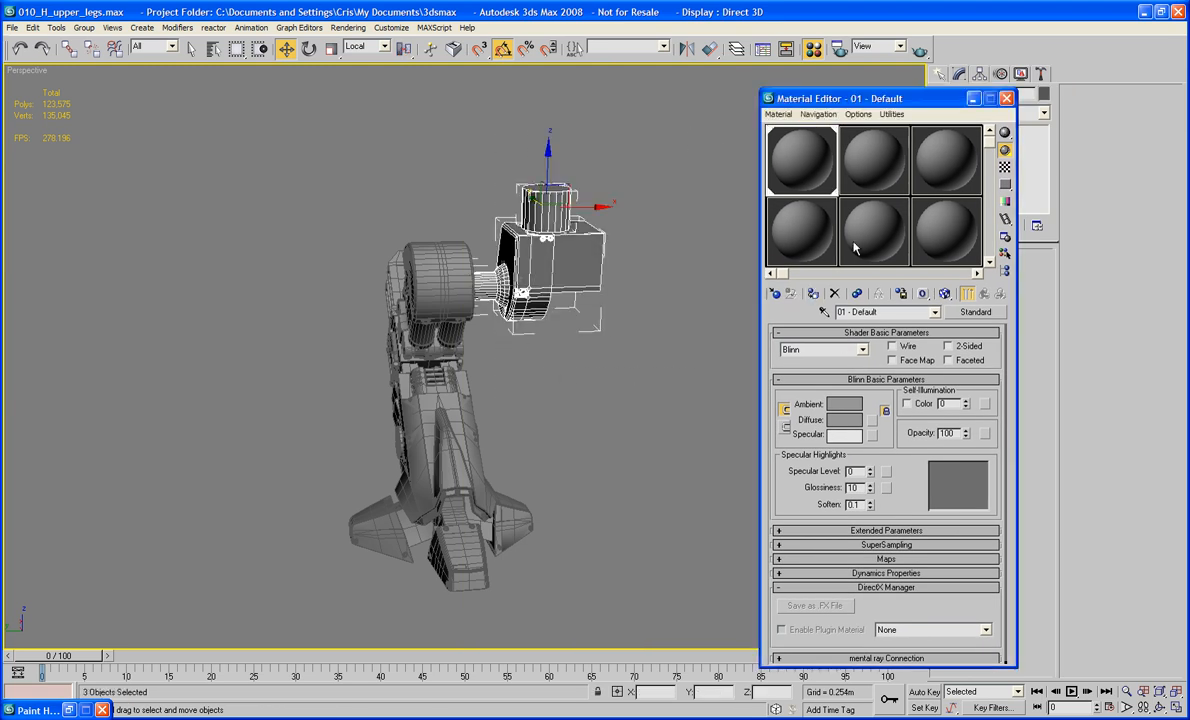
click(1006, 98)
click(705, 213)
In the Left view, delete the hip's box-section polygons on the side away from the leg, and return to whole-object level in perspective
key(l)
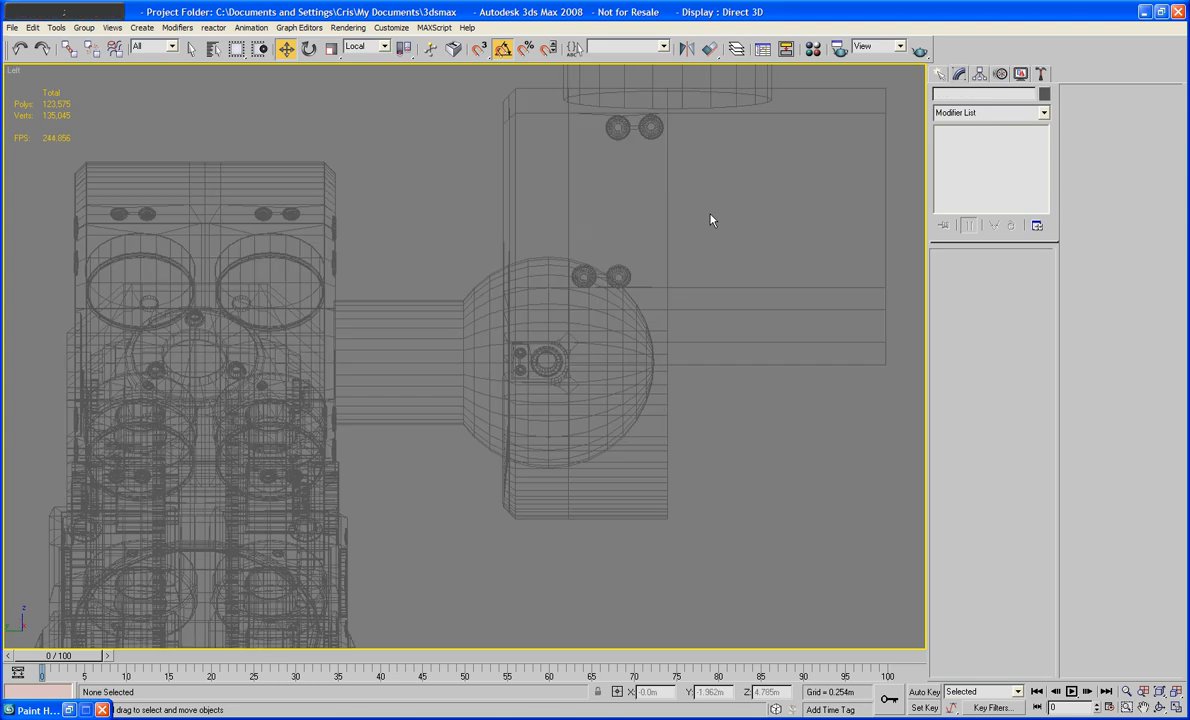
middle_drag(725, 233, 604, 368)
click(634, 368)
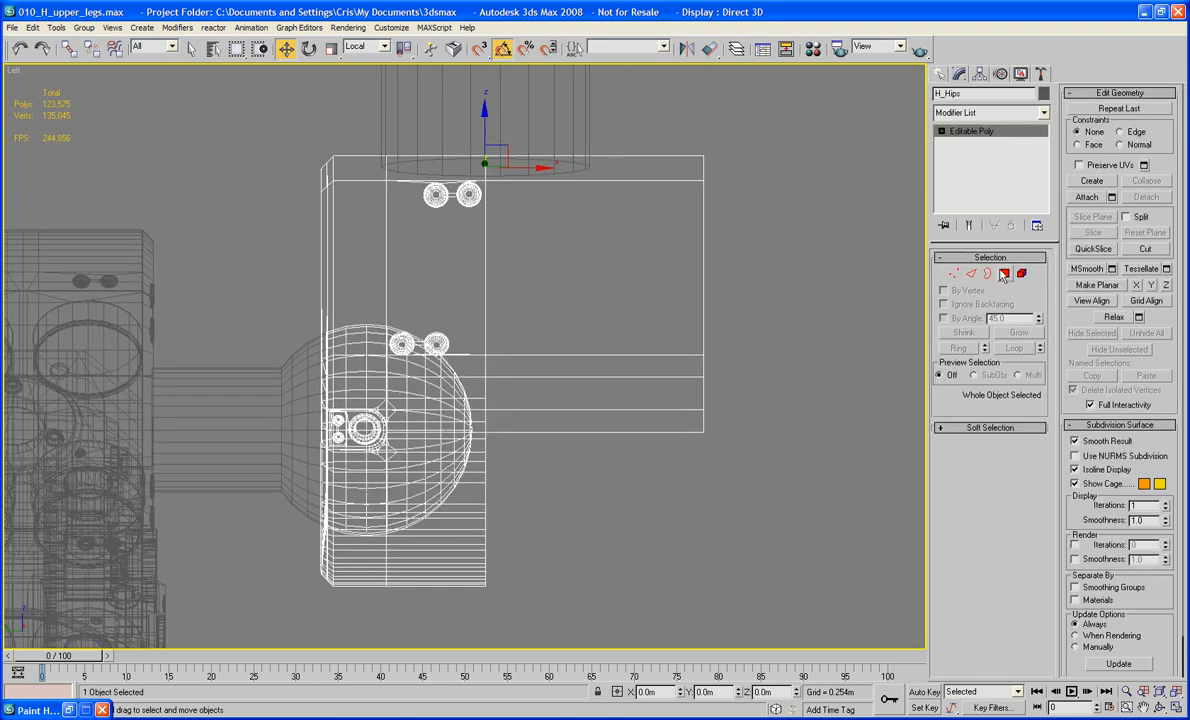
click(1004, 272)
drag(757, 101, 768, 117)
drag(663, 529, 663, 529)
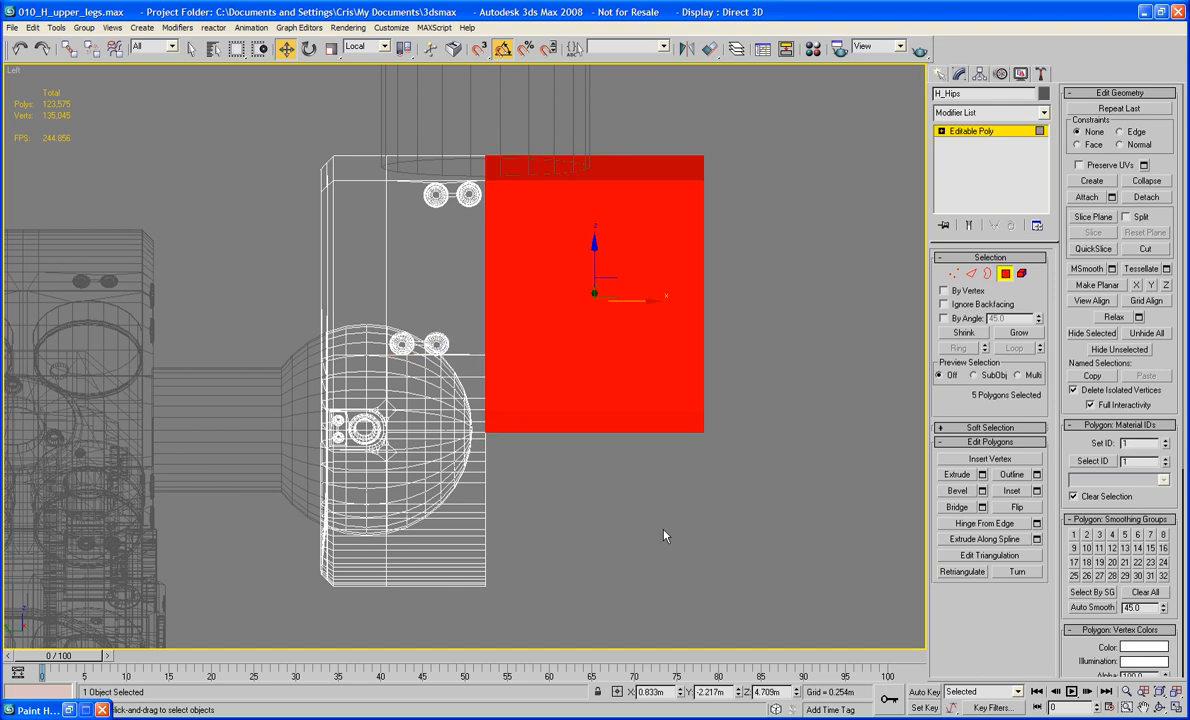
key(Delete)
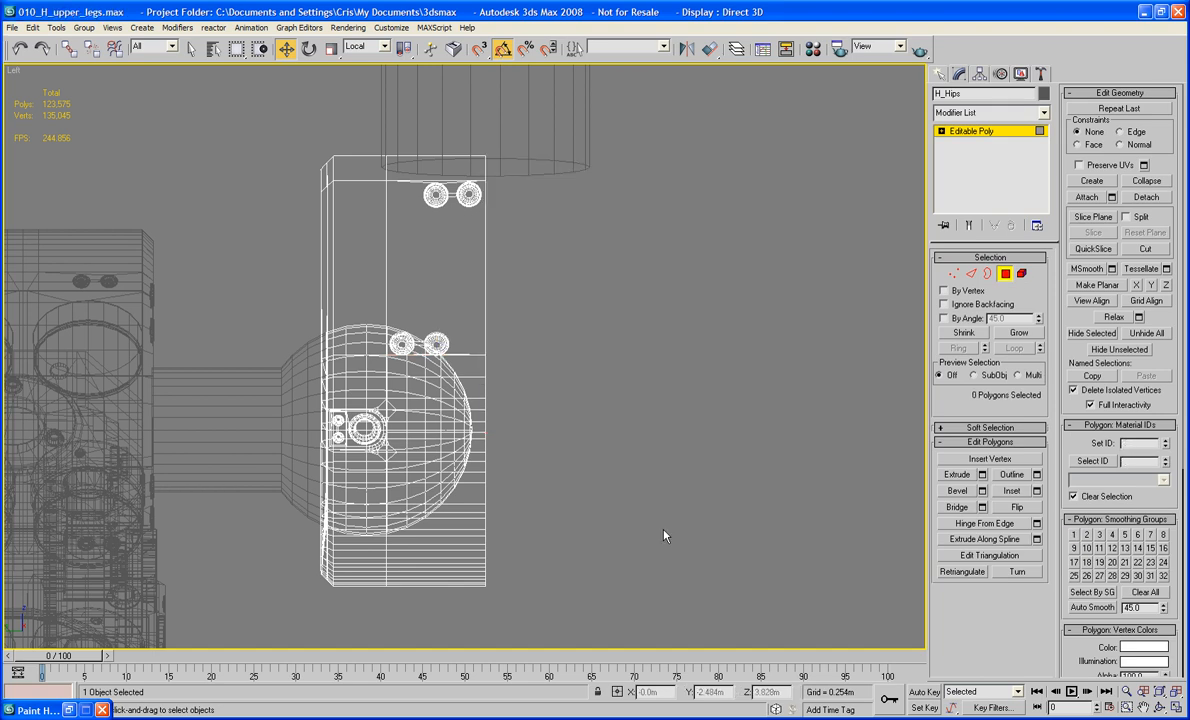
key(p)
mouse_move(619, 510)
alt+middle_down()
mouse_move(619, 463)
mouse_move(672, 470)
mouse_move(950, 330)
alt+middle_up()
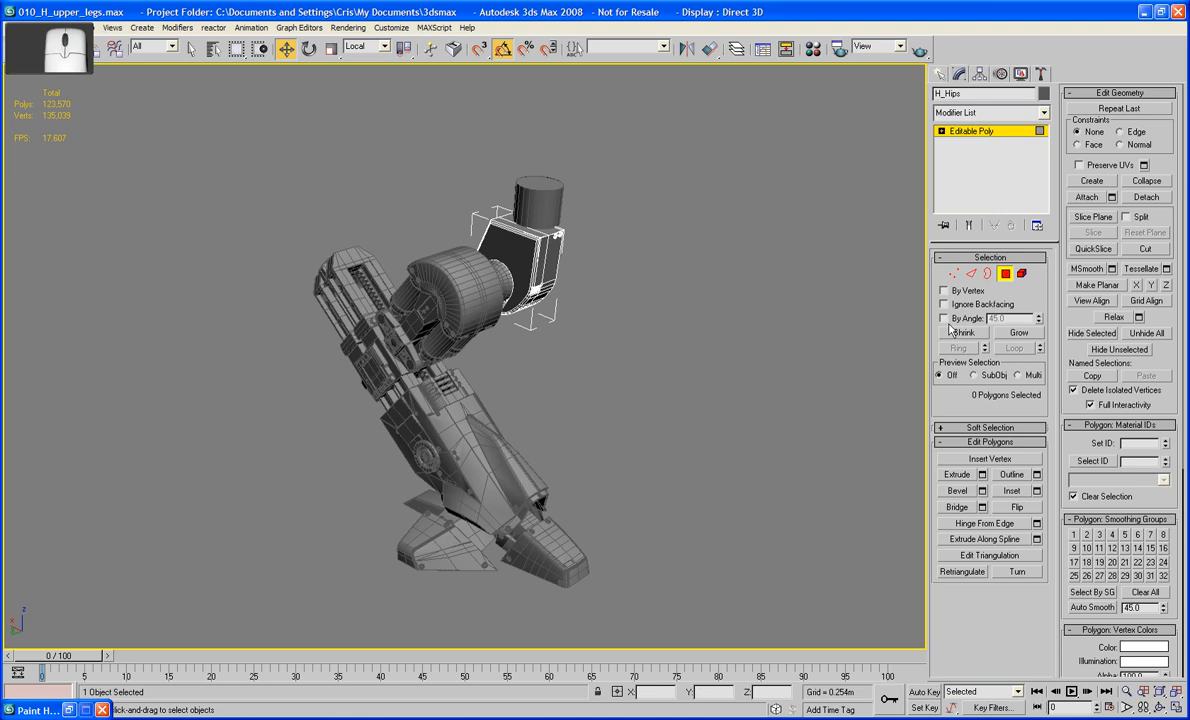
click(1005, 276)
alt+middle_drag(664, 319, 577, 273)
scroll(619, 329, up, 5)
scroll(582, 324, down, 4)
scroll(576, 273, up, 5)
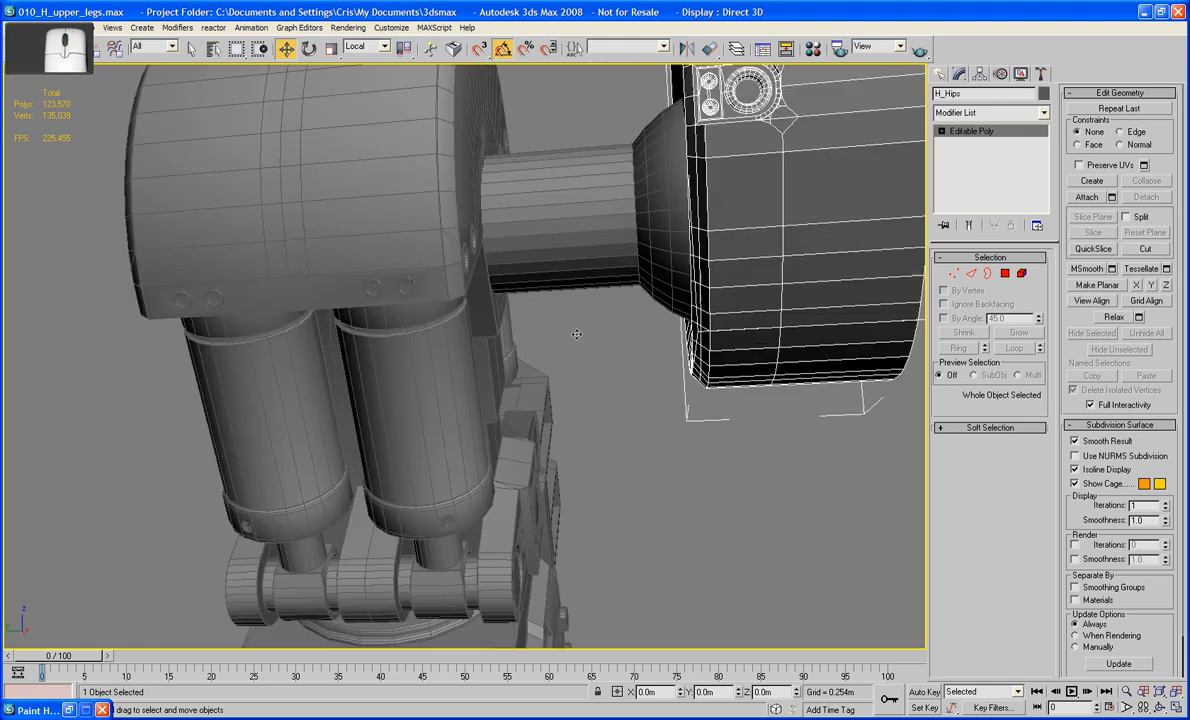
Connect the lengthwise edges of the ball joint's shaft with a new edge loop and move the loop toward the ball
alt+middle_drag(576, 334, 642, 384)
click(616, 378)
click(971, 274)
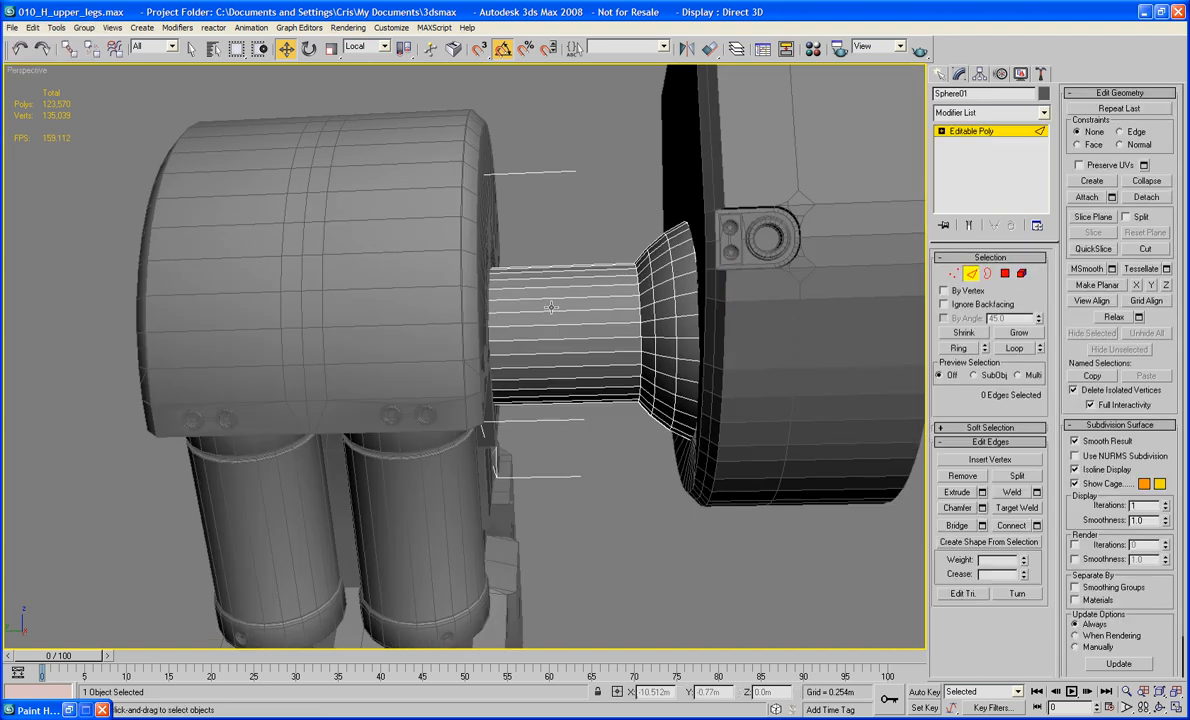
drag(587, 400, 553, 422)
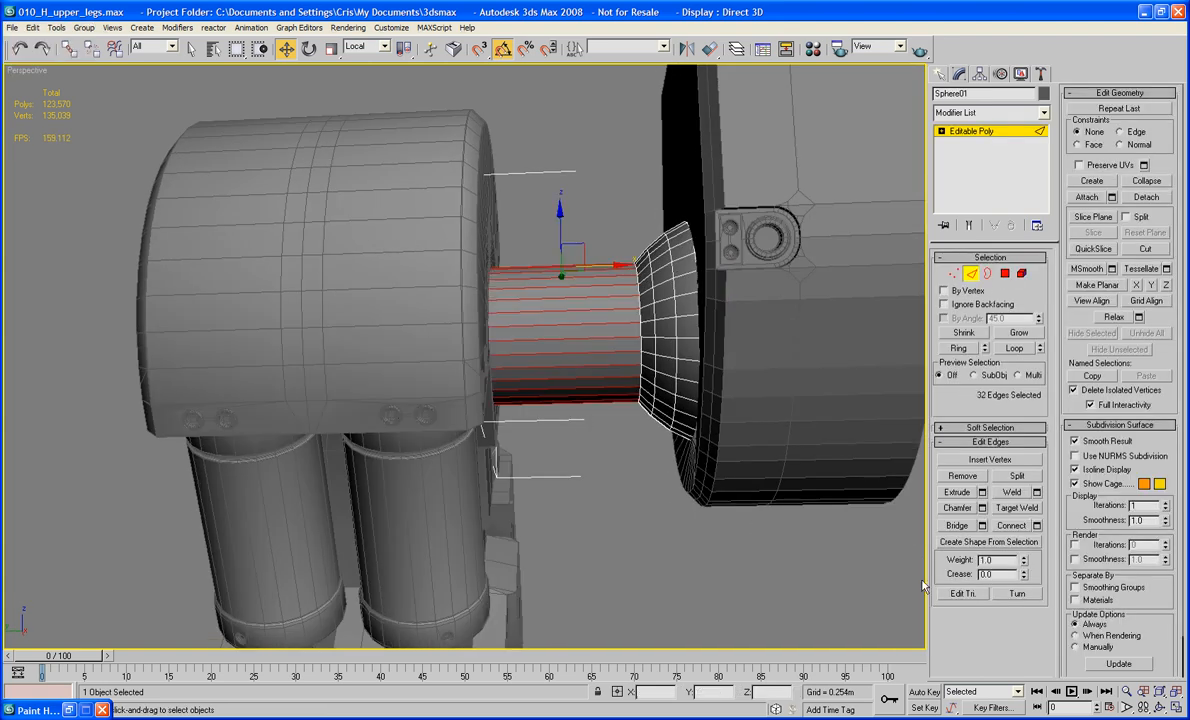
alt+middle_drag(694, 470, 581, 447)
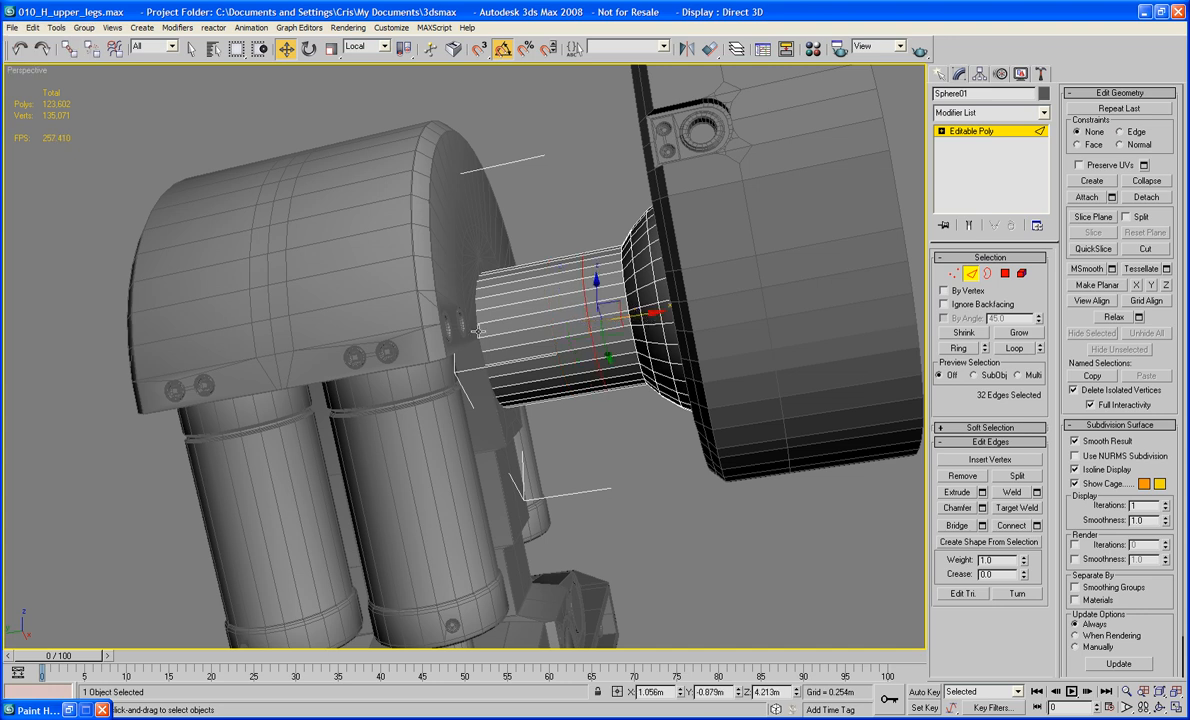
alt+middle_drag(537, 353, 620, 340)
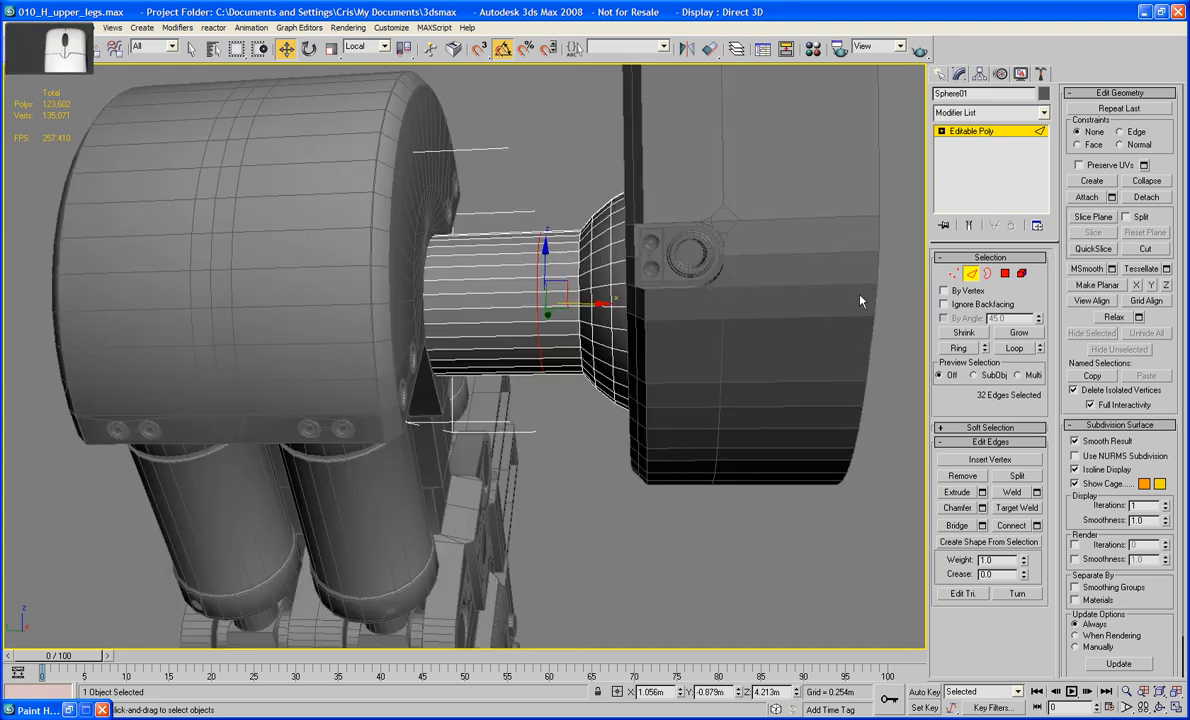
Extrude the shaft's polygon band between the new loop and the upper leg by local normal with a height of 0.01 m
click(1005, 273)
drag(513, 189, 513, 434)
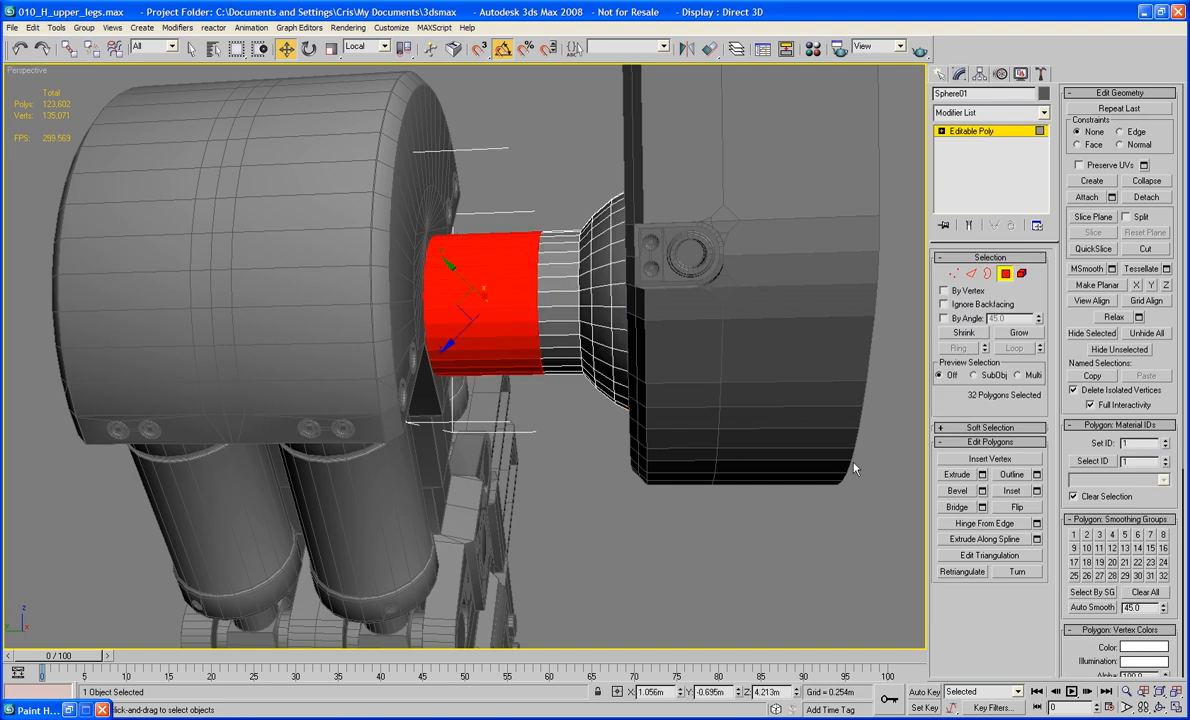
click(957, 475)
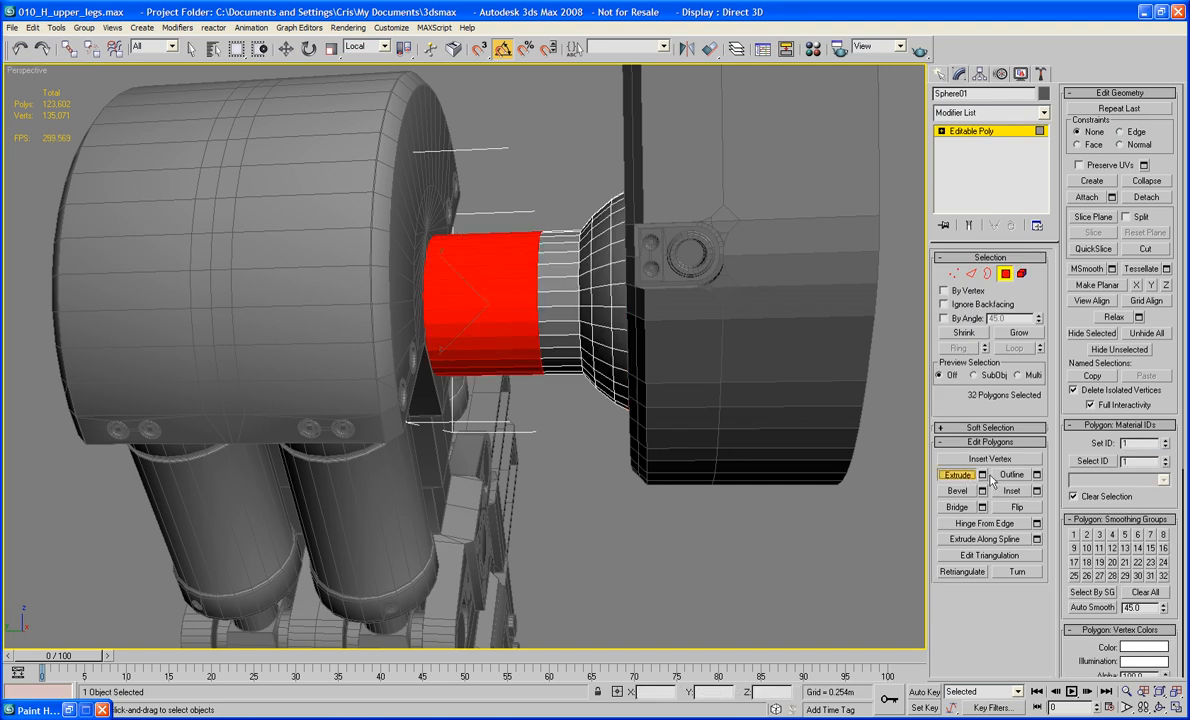
click(983, 475)
click(524, 363)
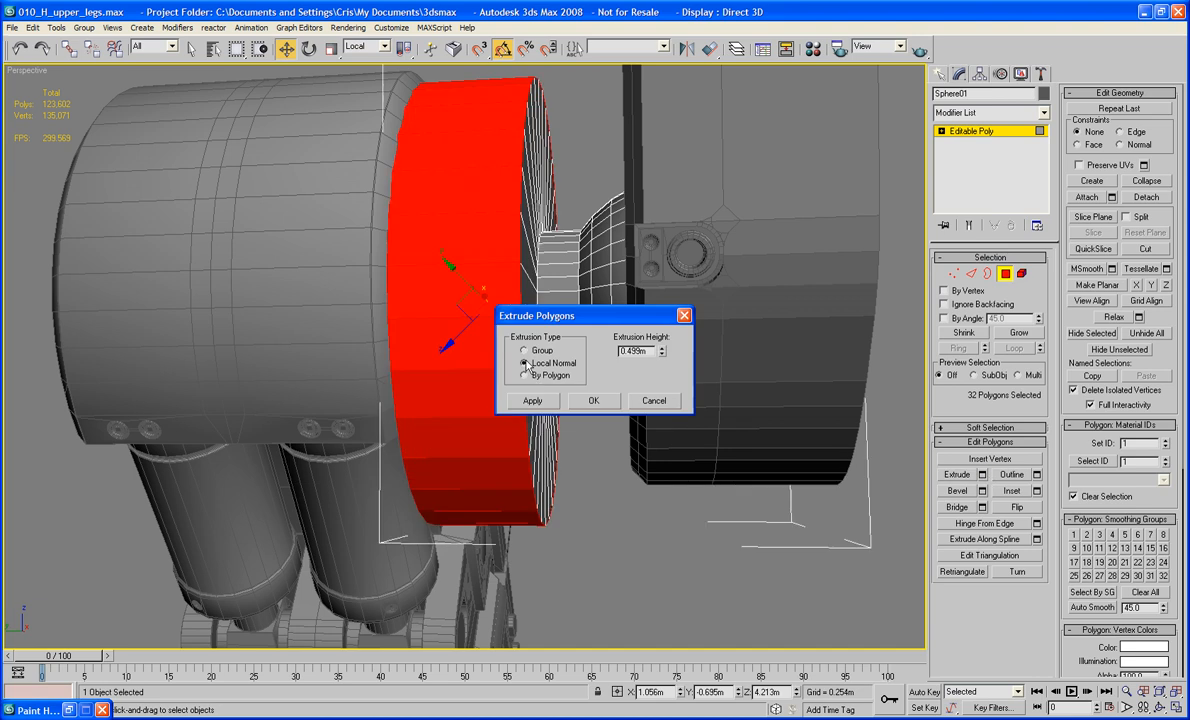
drag(663, 355, 664, 419)
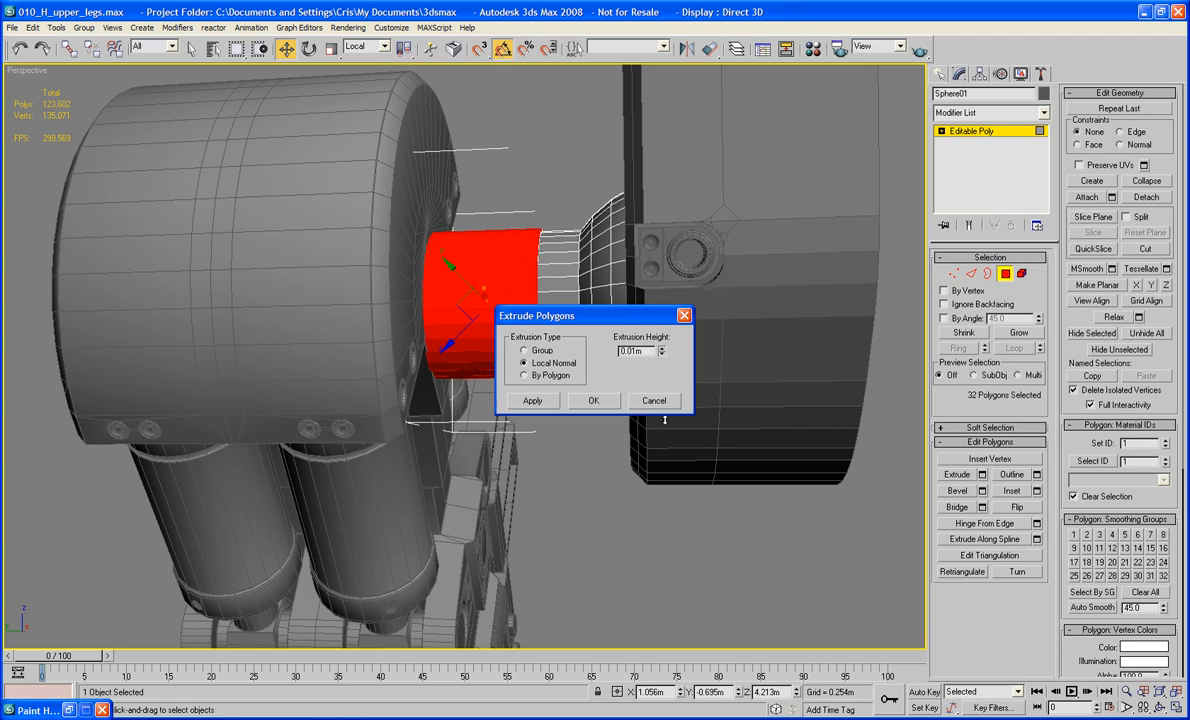
click(593, 400)
click(567, 453)
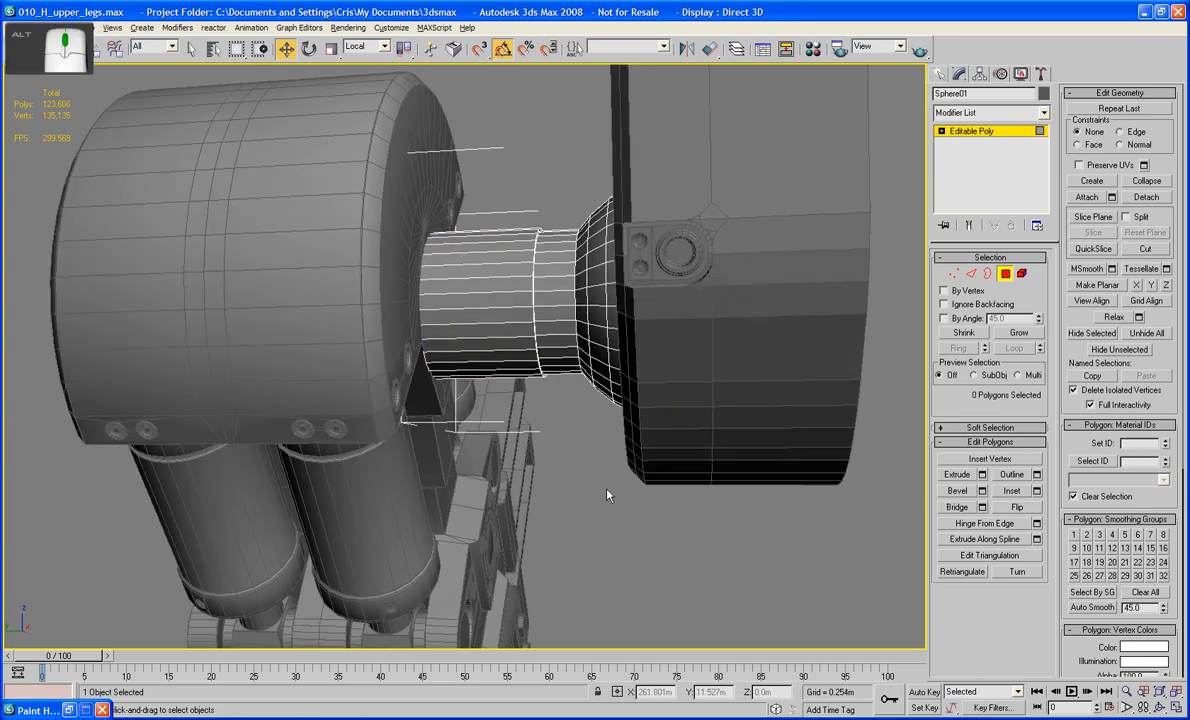
Leave polygon editing and examine the thickened shaft between the upper leg and the hip from several angles
alt+middle_drag(563, 454, 637, 550)
scroll(637, 550, up, 8)
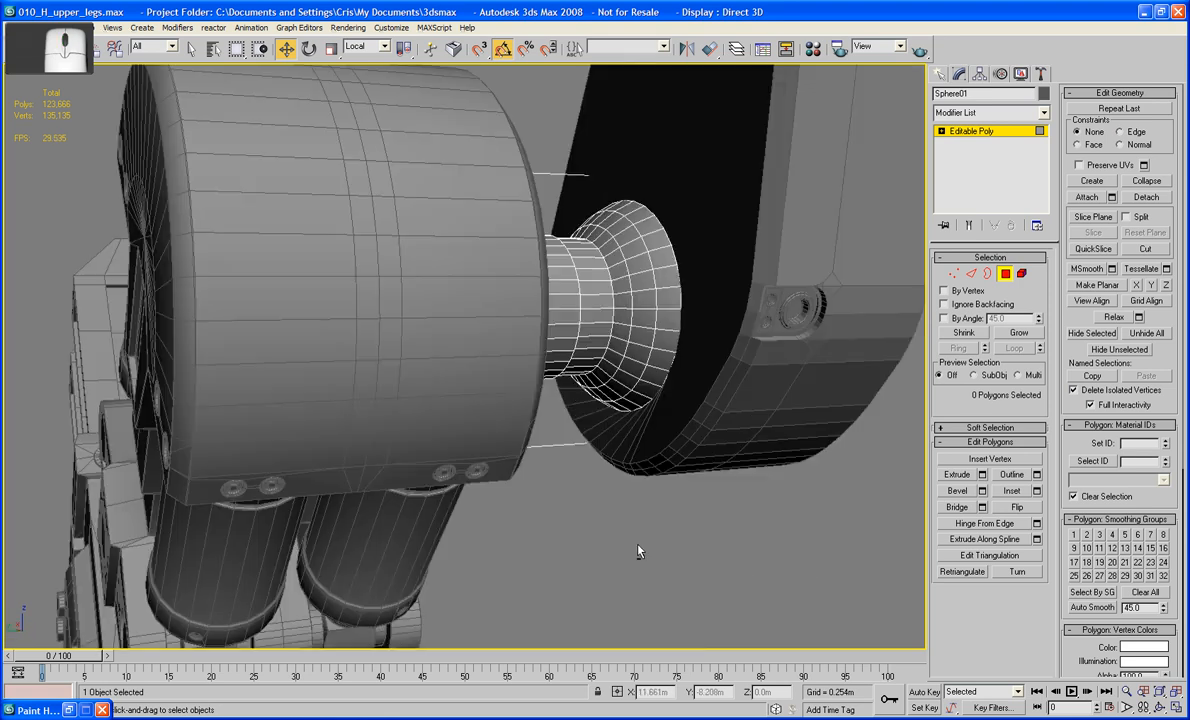
middle_drag(730, 603, 539, 500)
scroll(708, 543, down, 6)
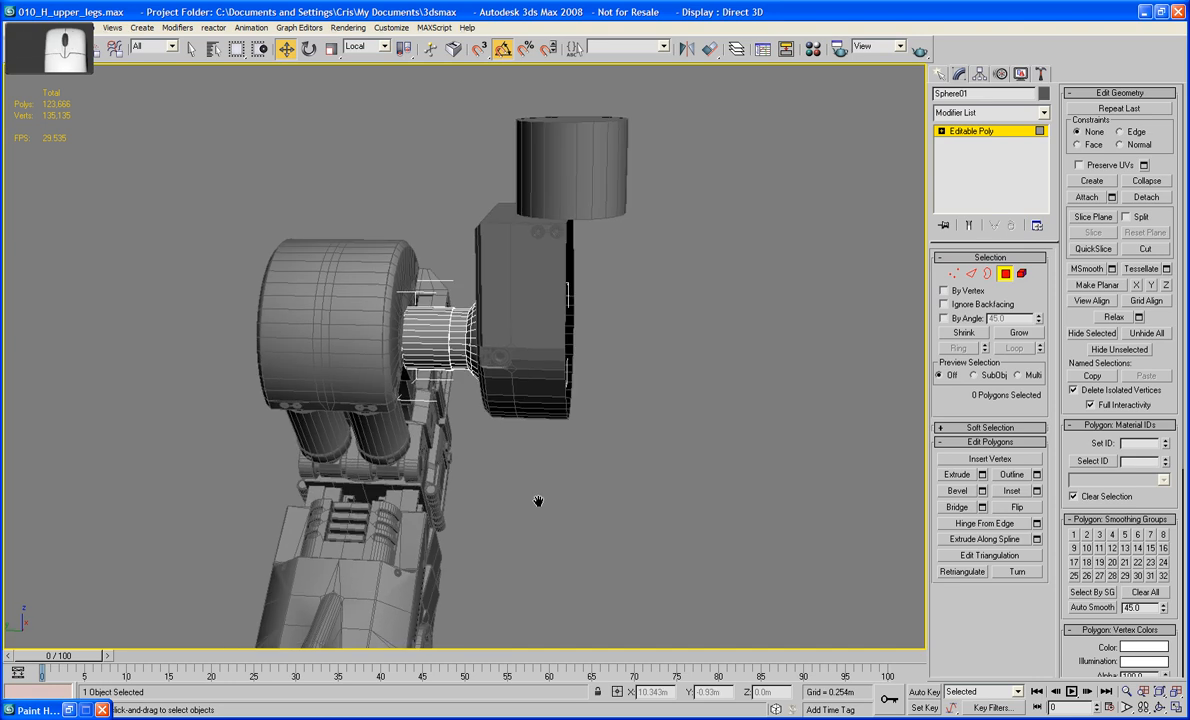
click(1005, 280)
alt+middle_drag(728, 366, 709, 363)
scroll(436, 335, up, 5)
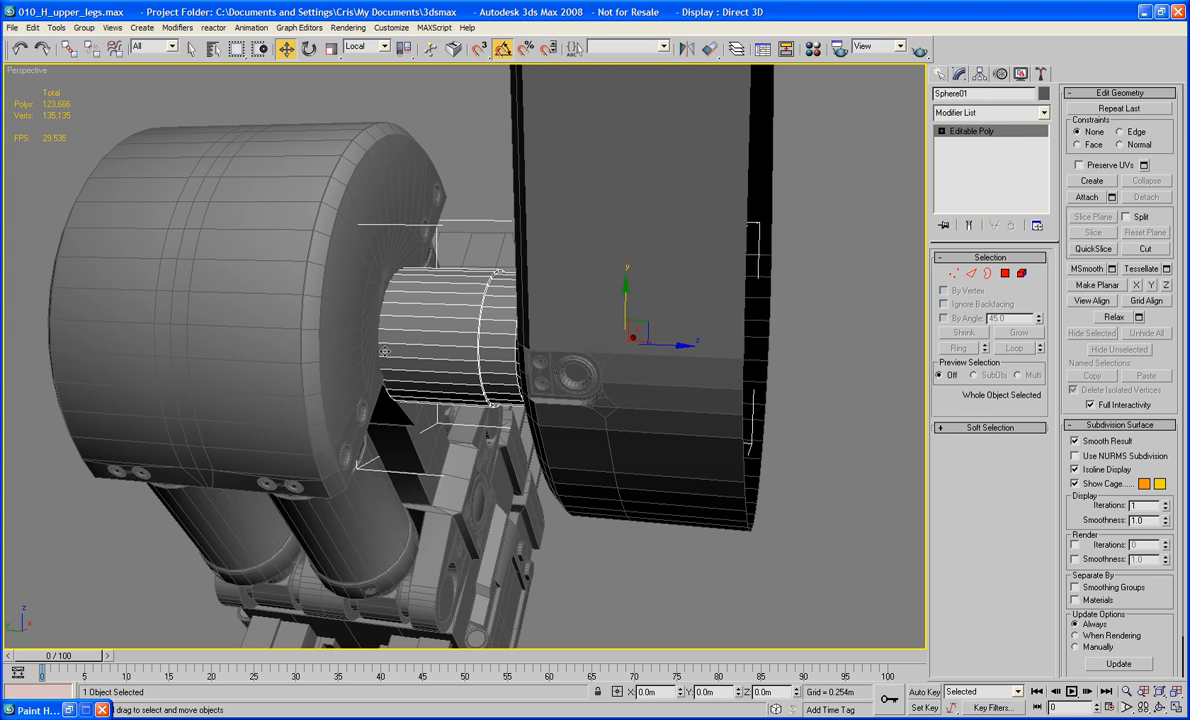
alt+middle_drag(444, 384, 524, 392)
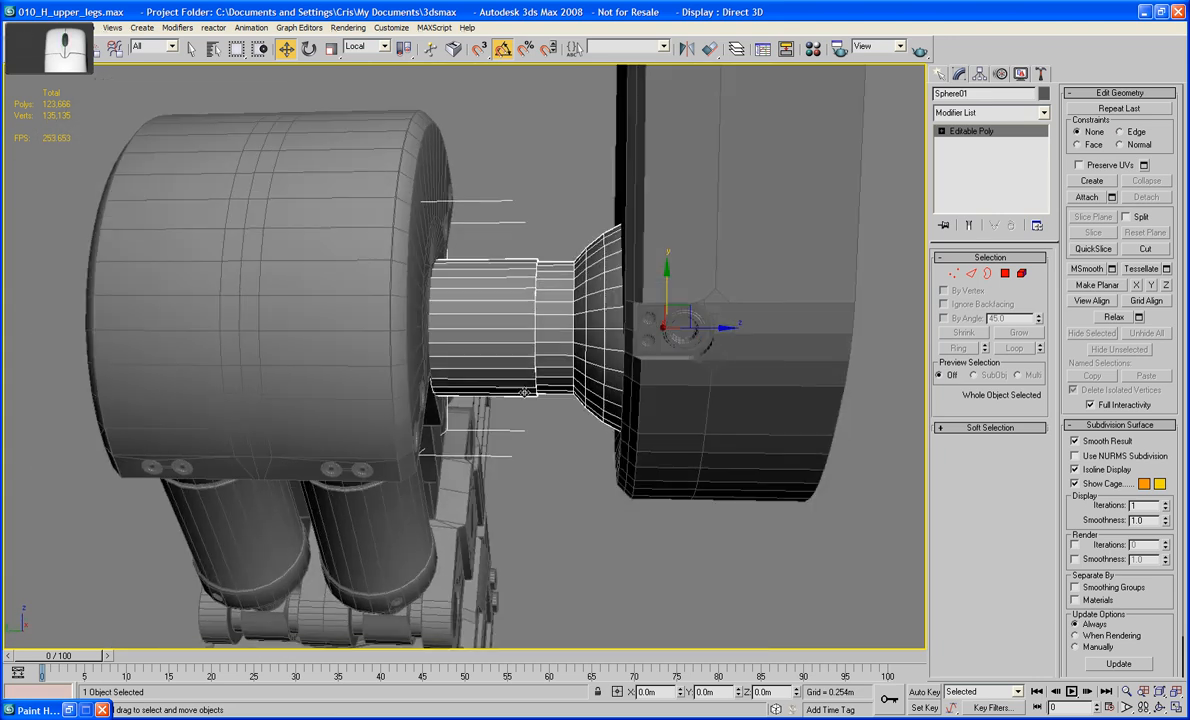
Connect the lengthwise edges of the thickened shaft section with an edge loop and move it toward the upper leg
click(1004, 273)
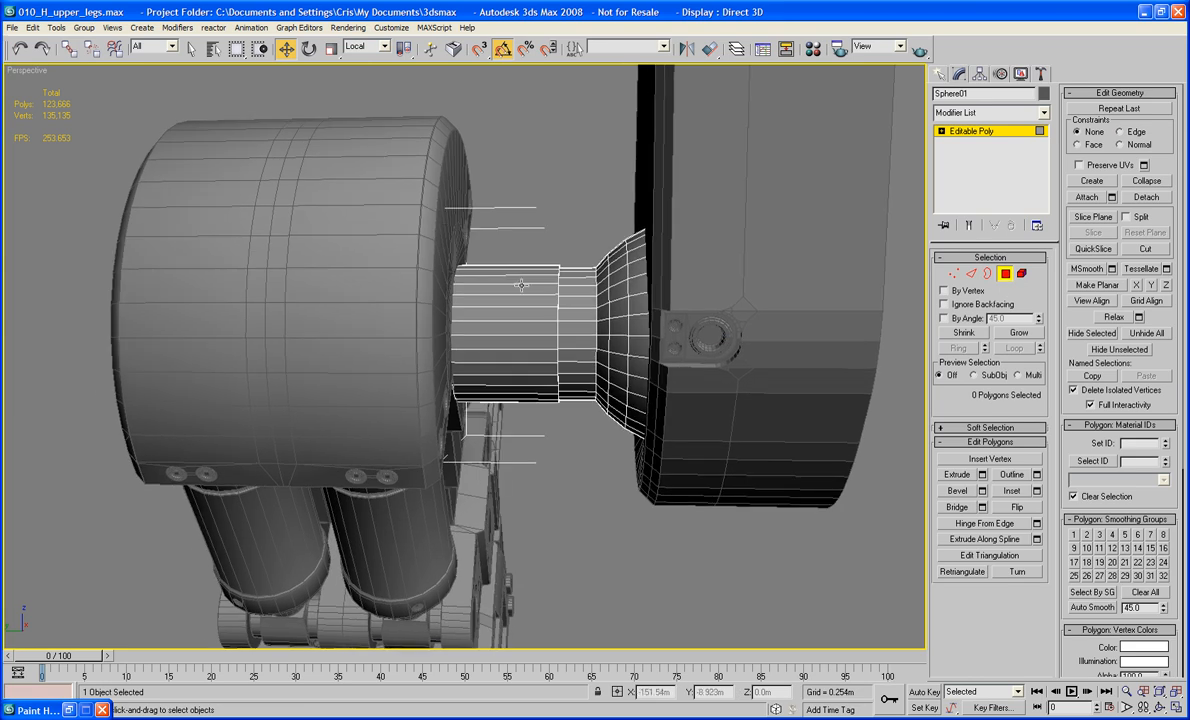
click(972, 273)
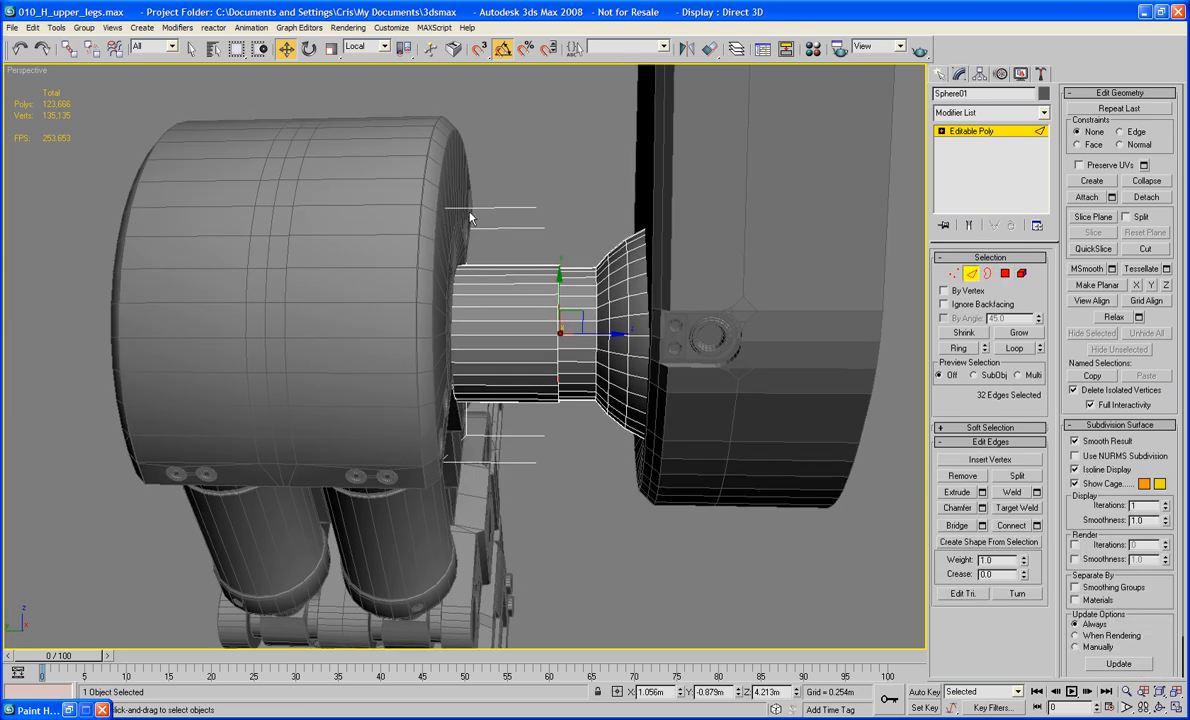
click(504, 215)
drag(506, 241, 498, 425)
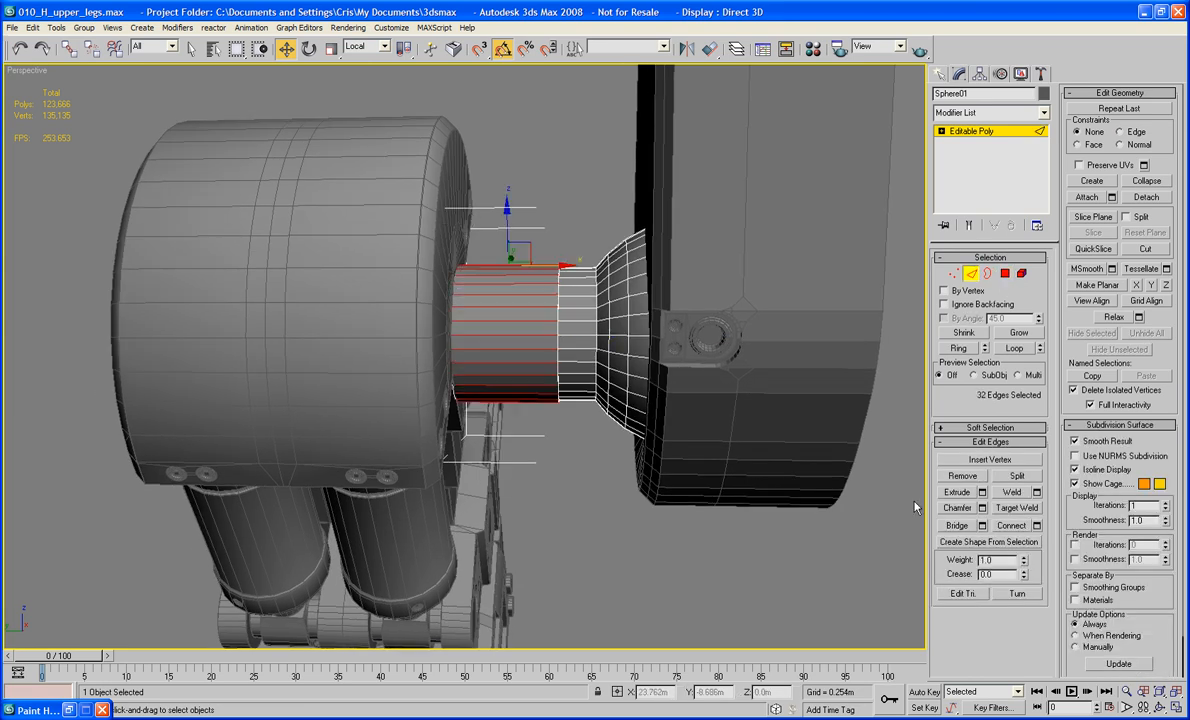
click(1008, 526)
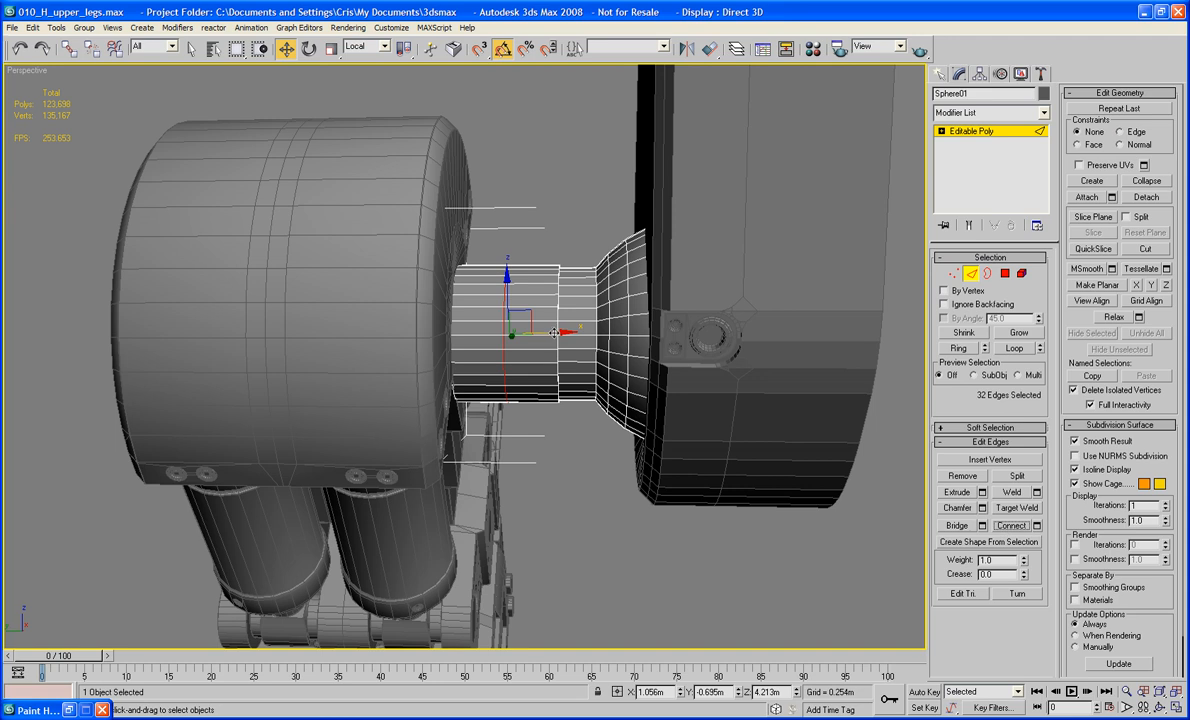
alt+middle_drag(554, 333, 515, 320)
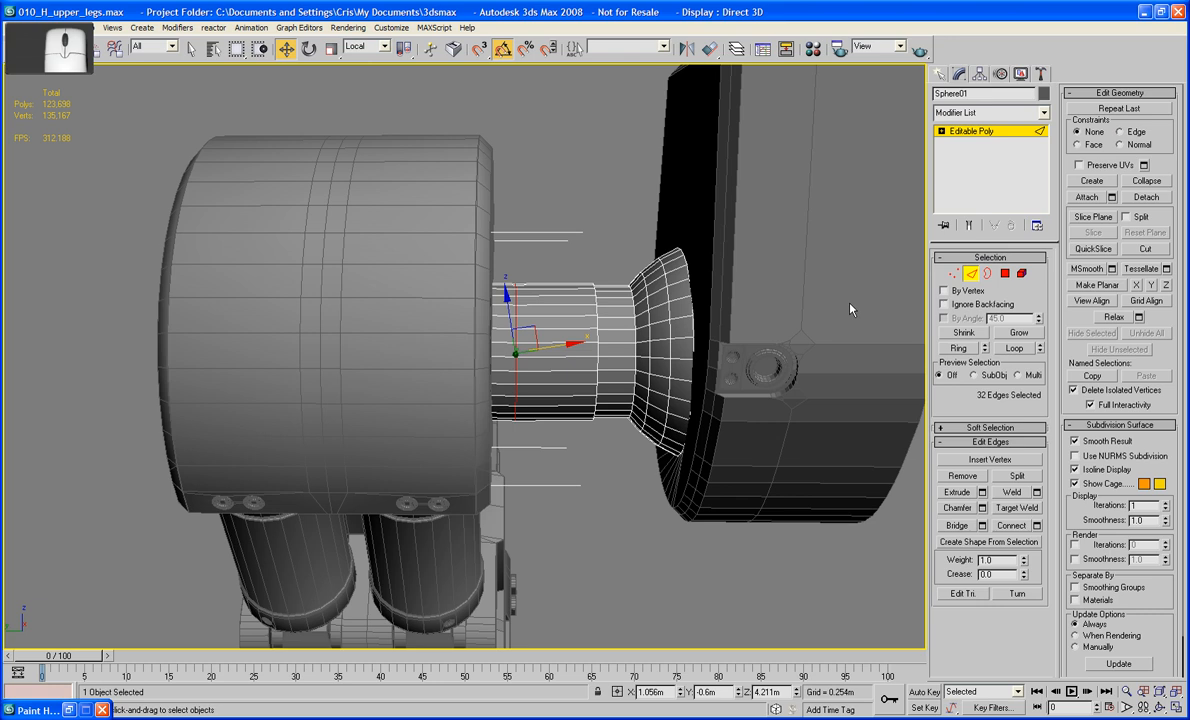
Extrude the shaft's polygon ring next to the upper leg inward by local normal with a height of -0.017 m
click(1004, 273)
drag(502, 250, 497, 510)
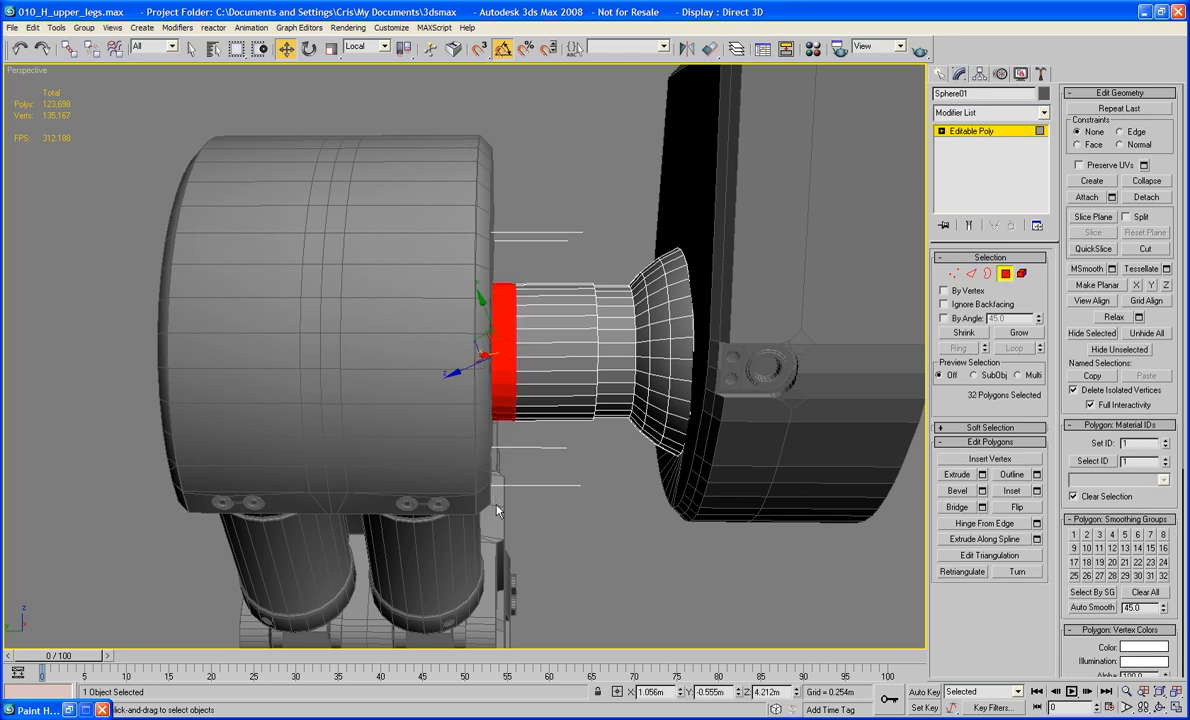
click(982, 476)
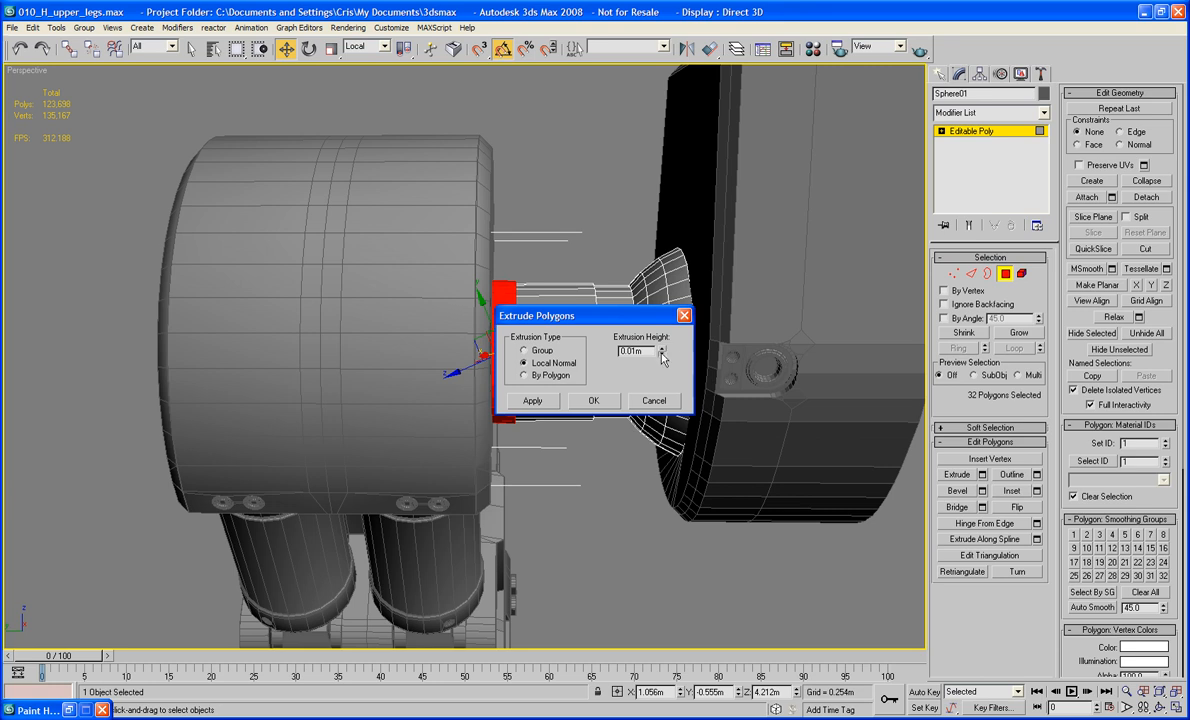
drag(661, 358, 665, 400)
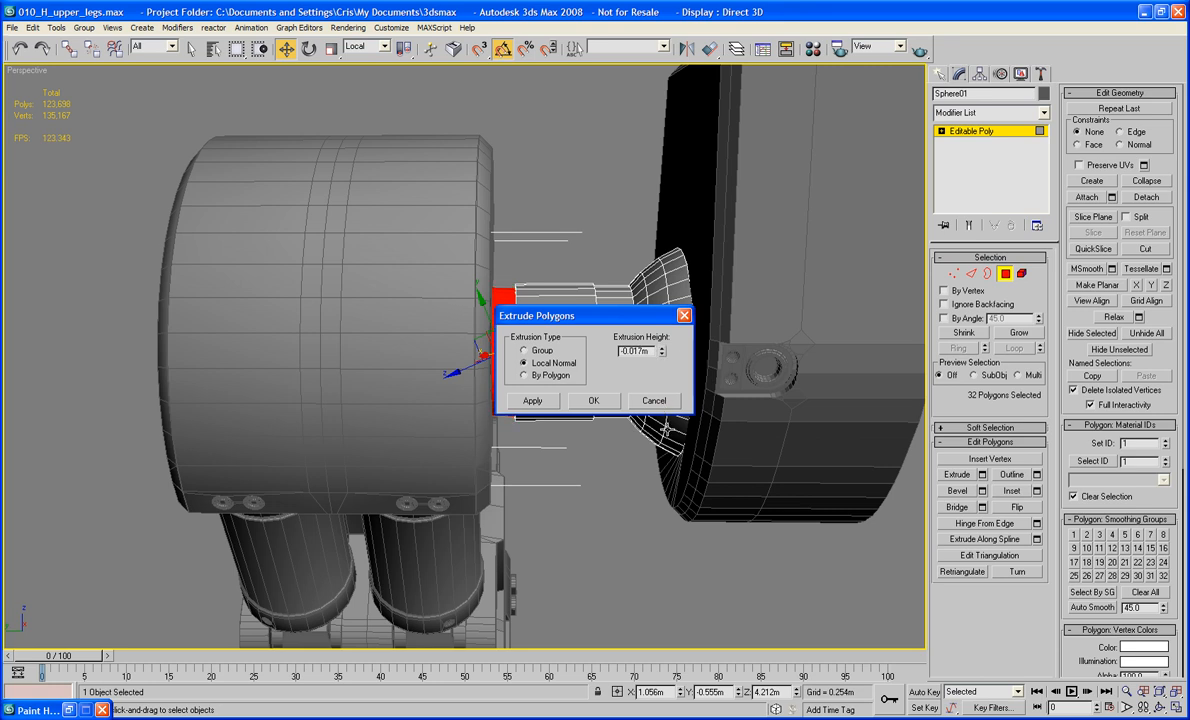
click(596, 401)
click(621, 521)
alt+middle_drag(621, 521, 500, 450)
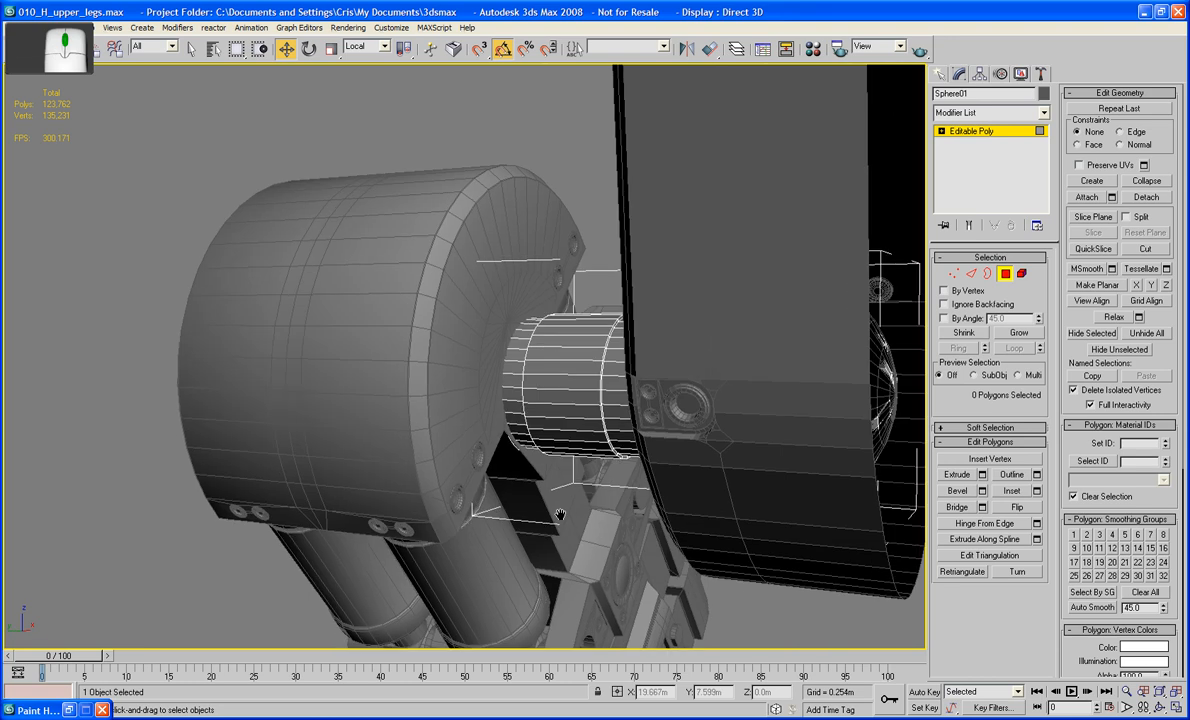
Return to whole-object level and examine how the ball joint's shaft fits between the upper leg and the hip
click(1008, 276)
click(623, 186)
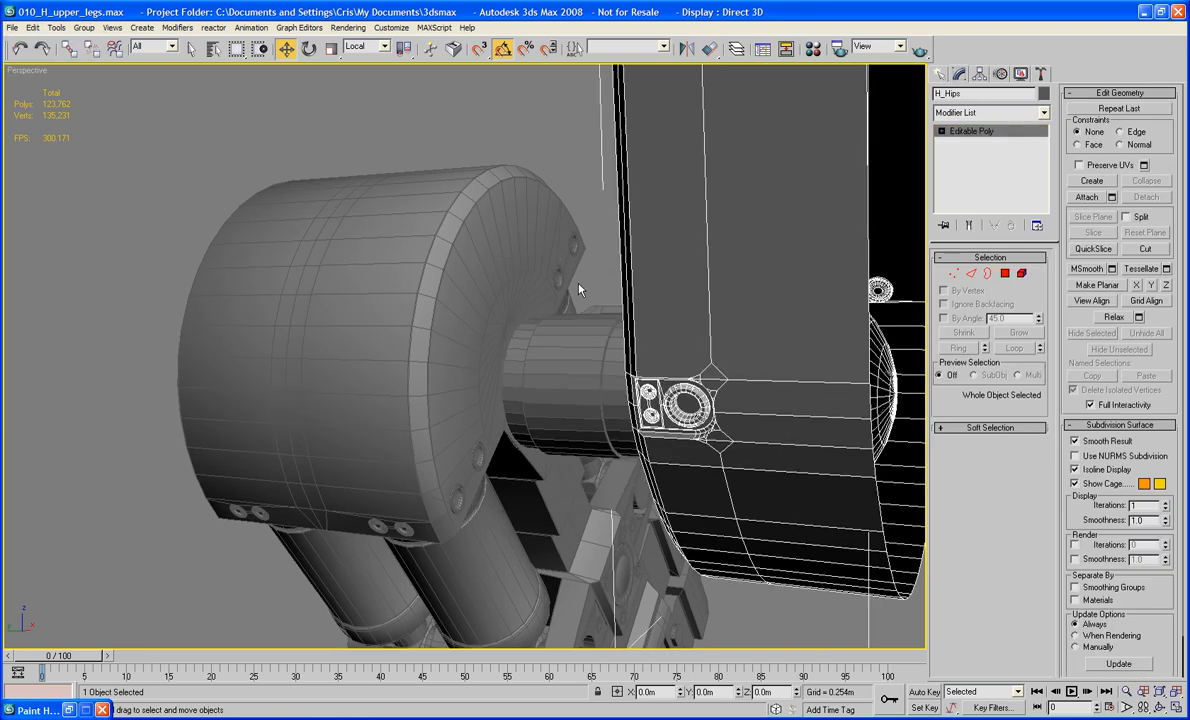
click(582, 355)
click(461, 307)
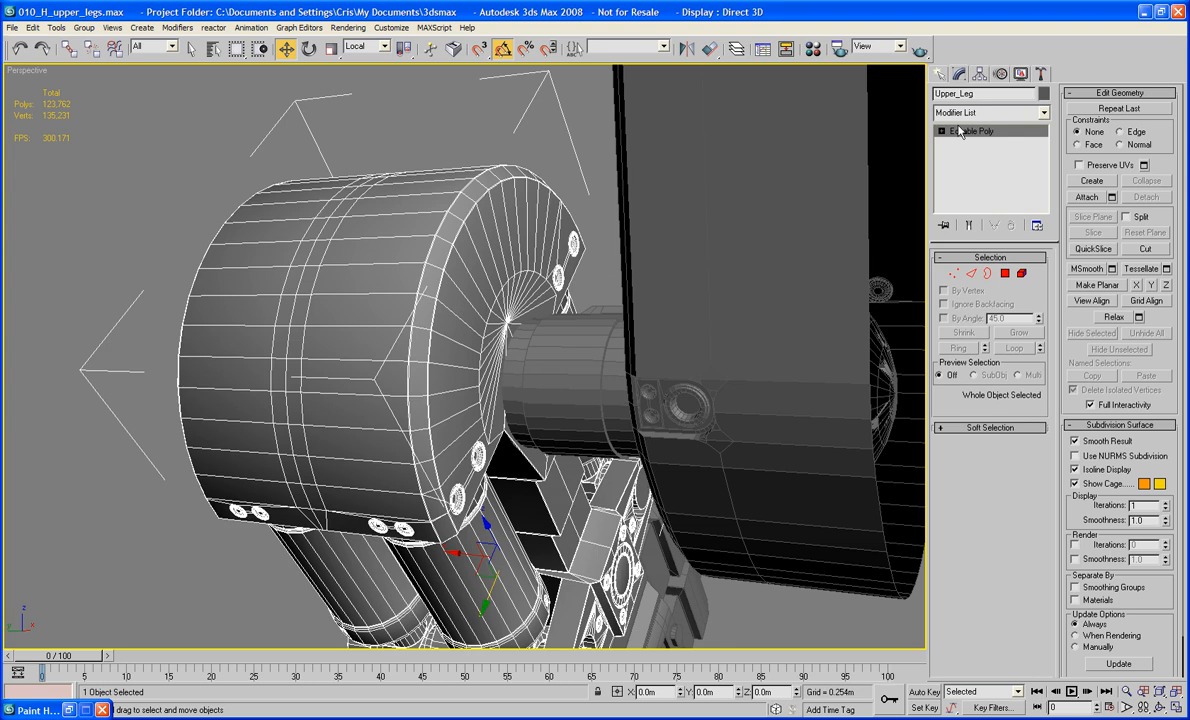
scroll(605, 275, down, 5)
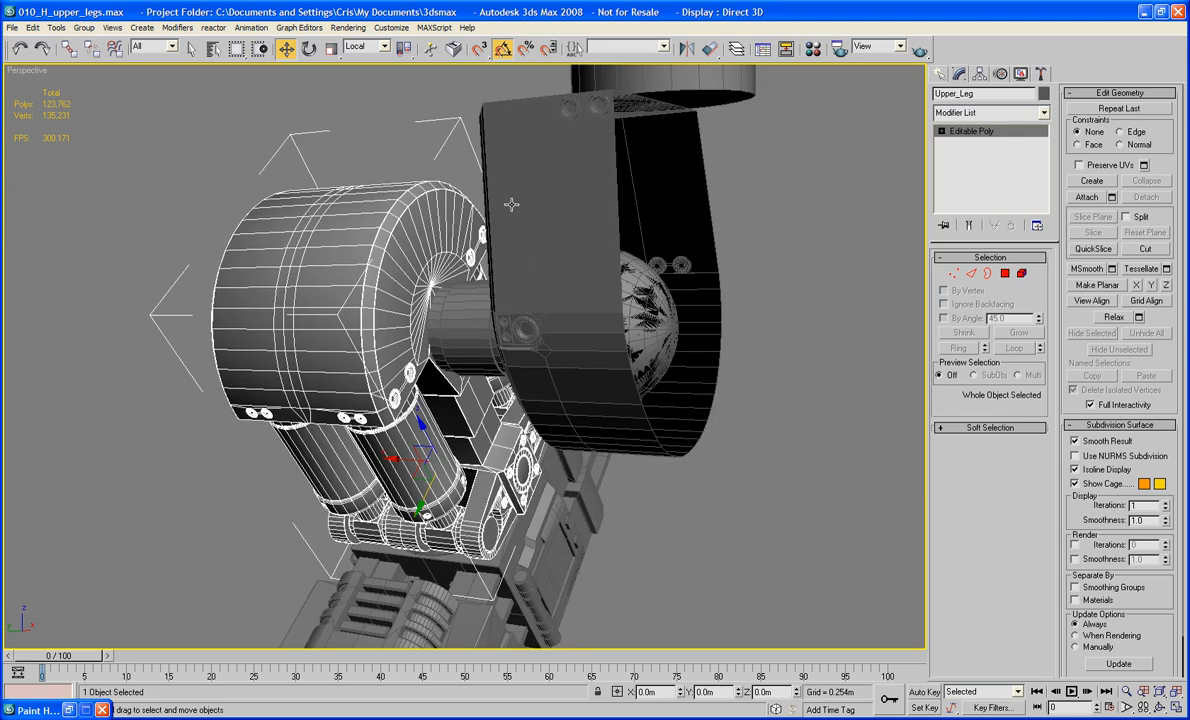
alt+middle_drag(605, 275, 539, 227)
scroll(518, 228, up, 4)
scroll(535, 220, down, 5)
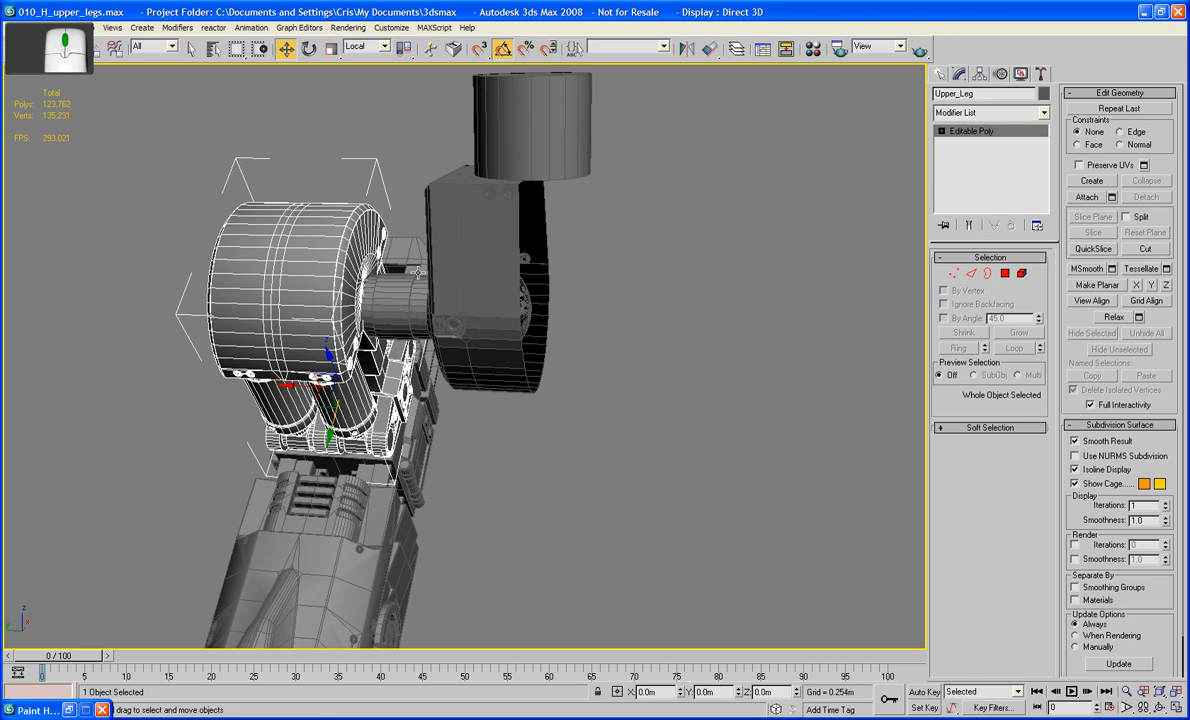
alt+middle_drag(418, 272, 450, 261)
click(695, 390)
alt+middle_drag(695, 390, 560, 389)
scroll(492, 310, up, 5)
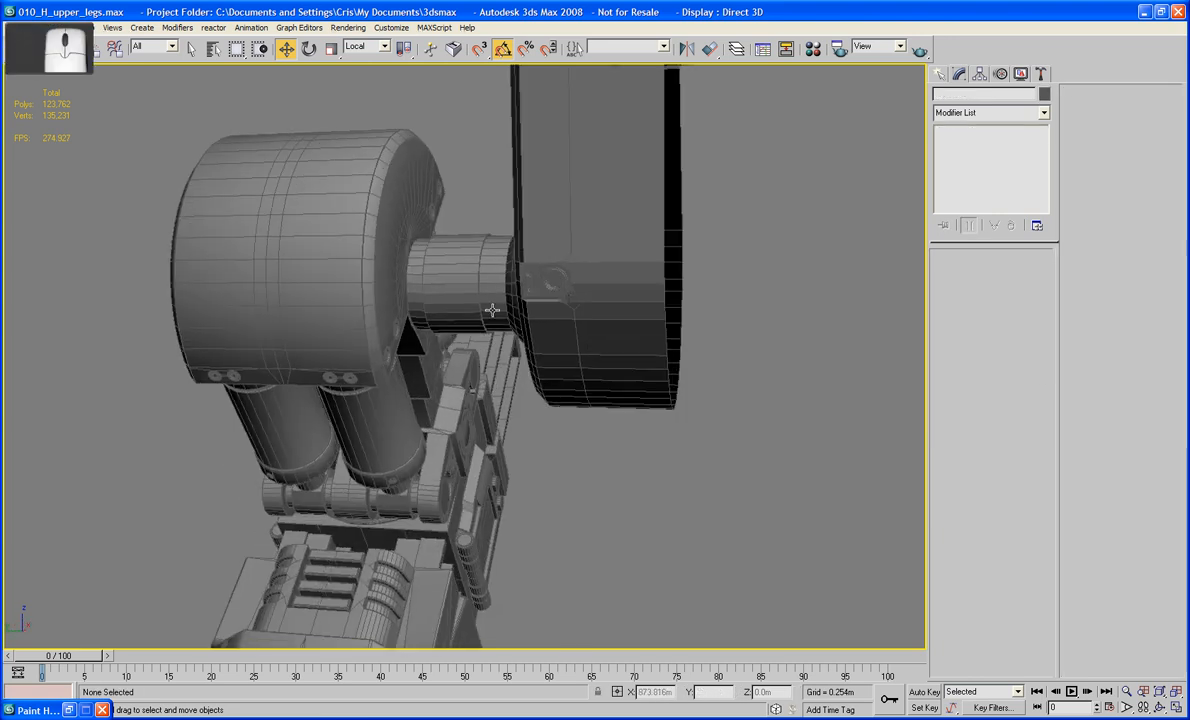
Attach the Upper_Leg mesh to the ball joint object Sphere01
click(492, 310)
scroll(492, 310, up, 10)
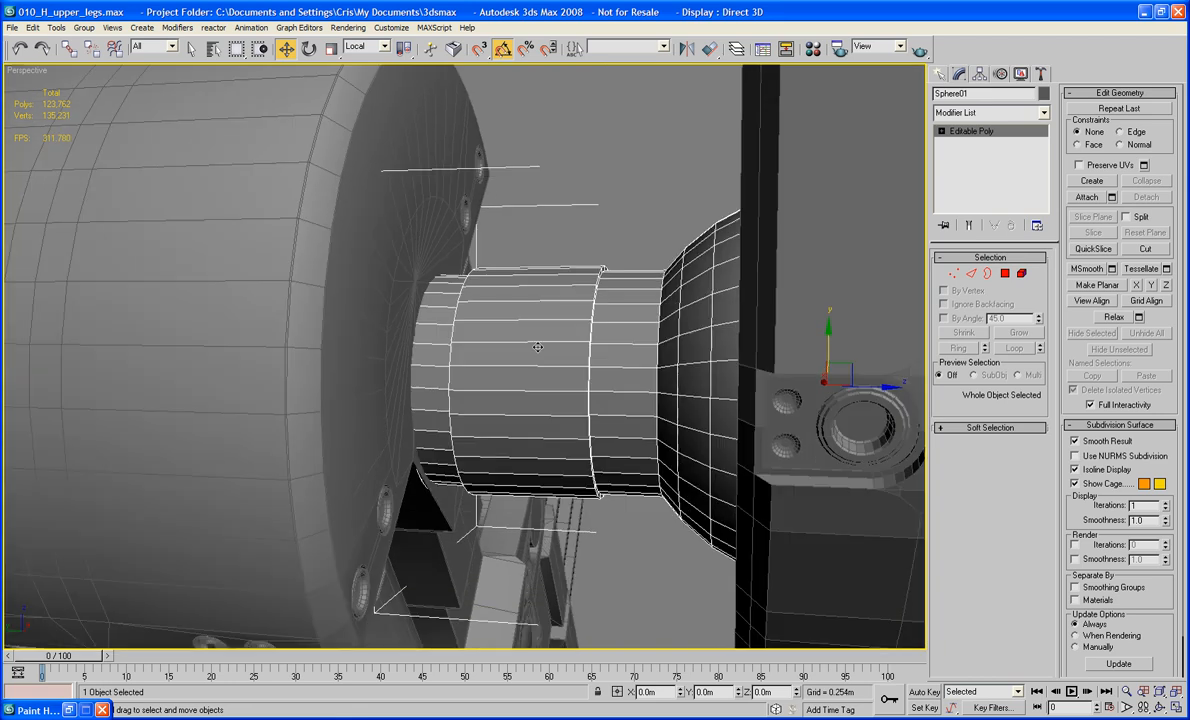
mouse_move(538, 347)
alt+middle_down()
mouse_move(528, 374)
mouse_move(560, 351)
mouse_move(522, 348)
alt+middle_up()
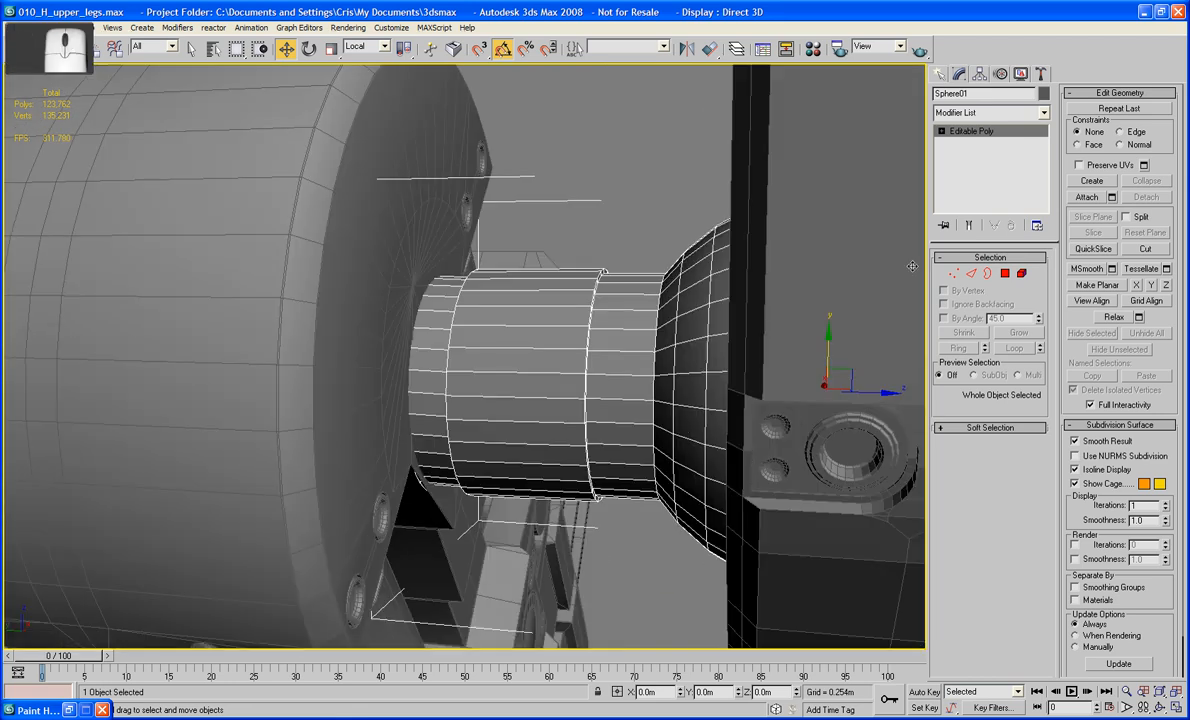
click(495, 207)
click(497, 308)
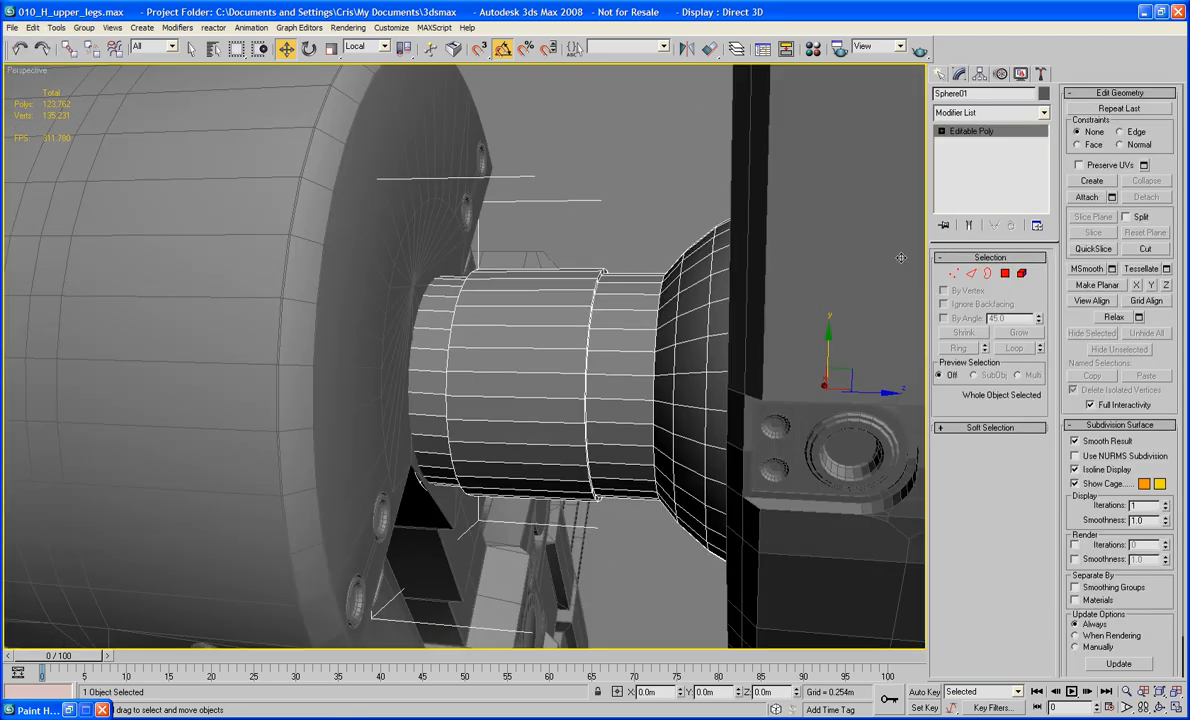
click(343, 138)
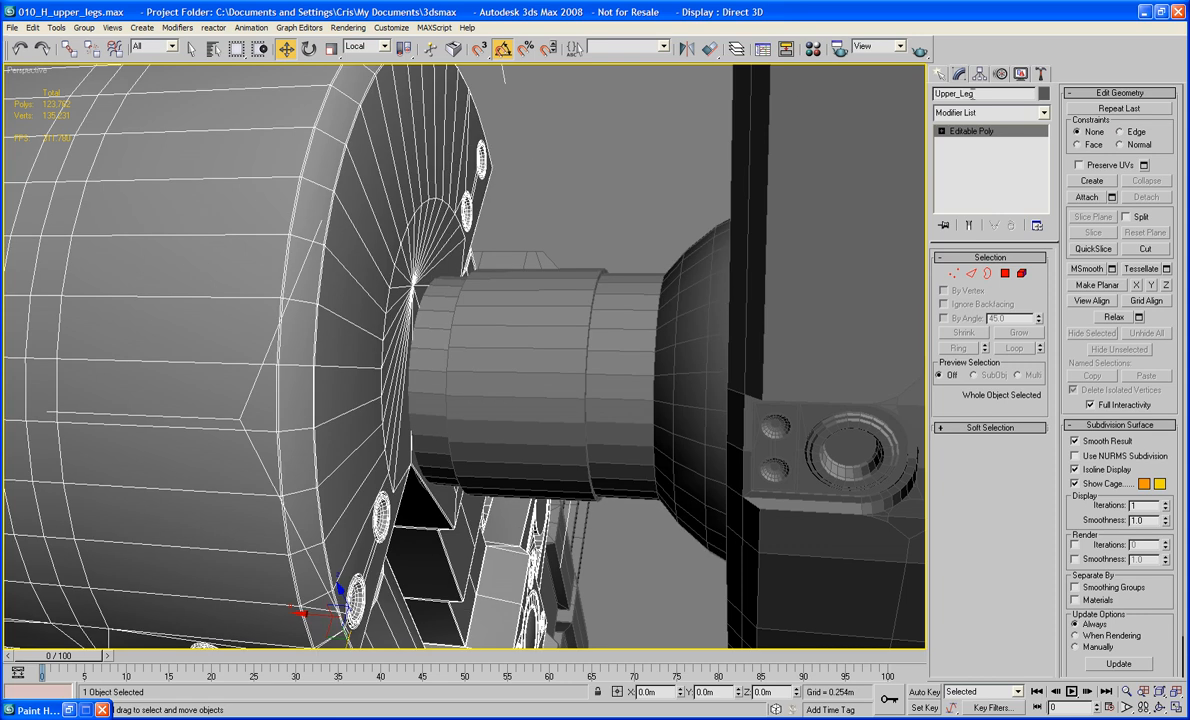
click(629, 290)
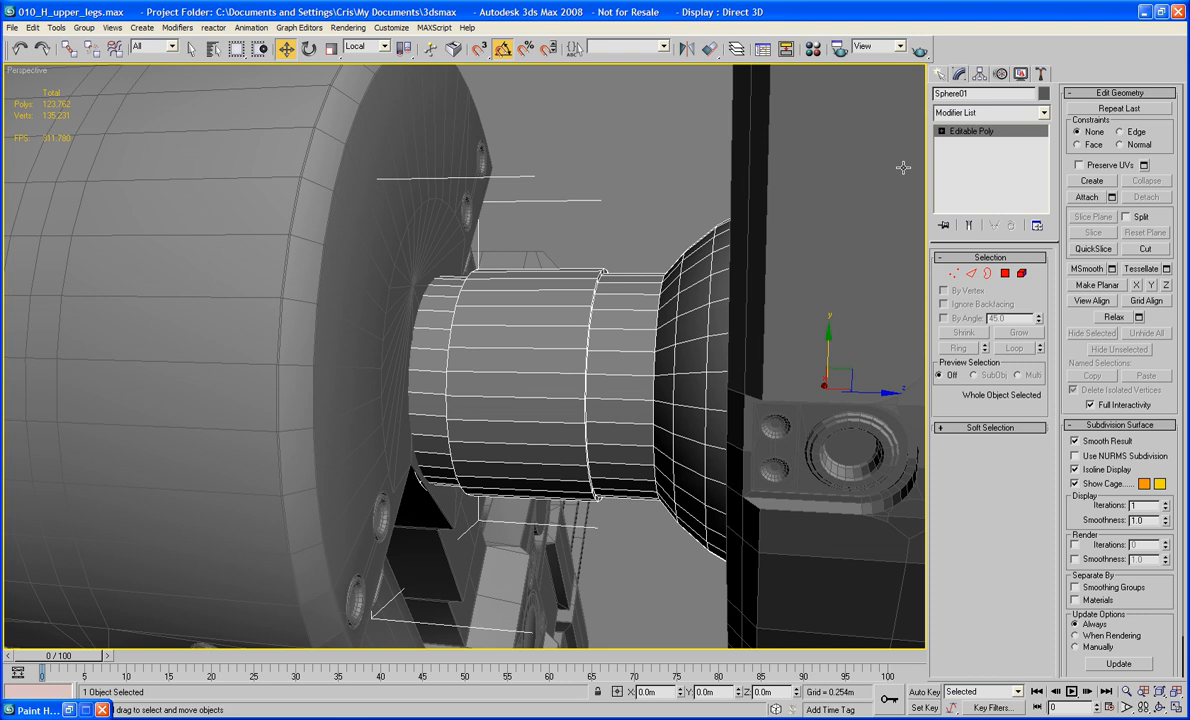
click(1087, 197)
click(414, 234)
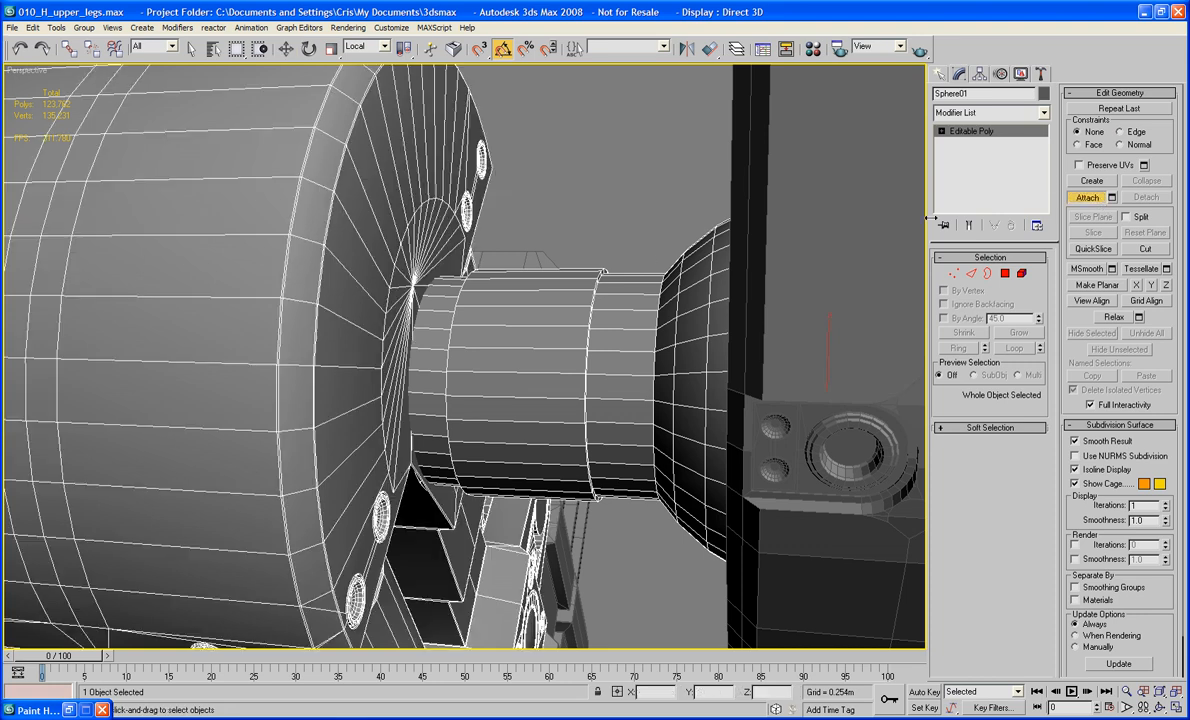
End attaching and isolate the combined upper leg and ball joint object
key(w)
right_click(602, 287)
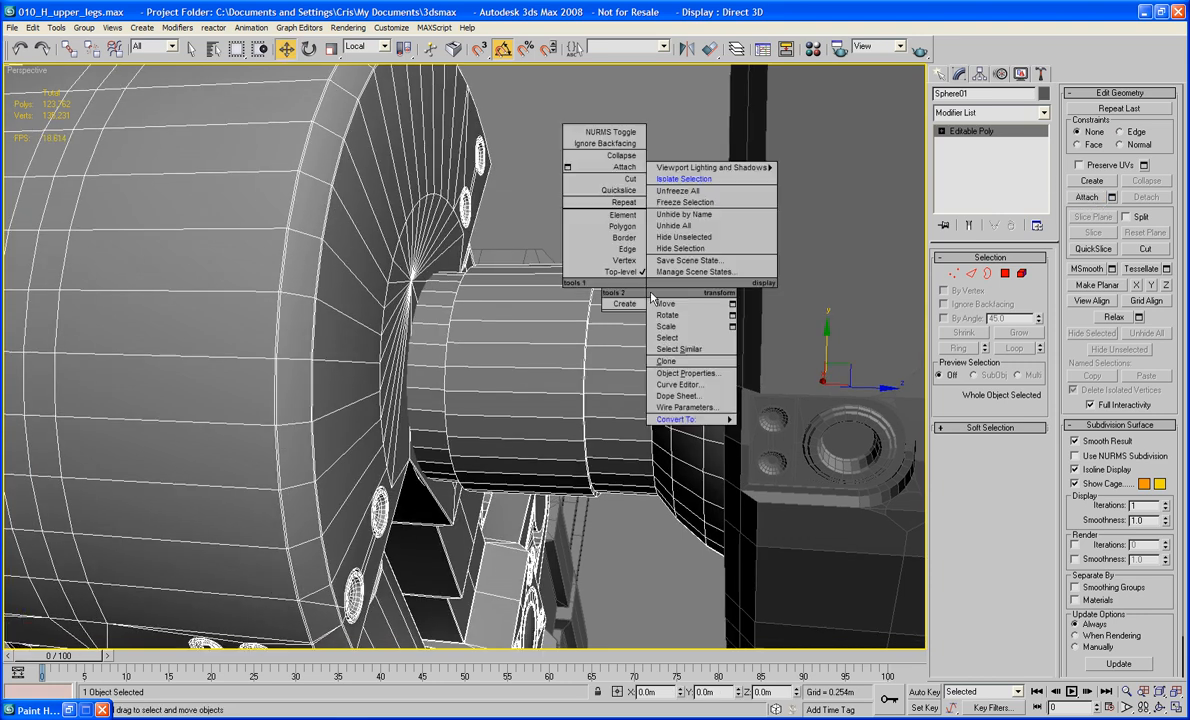
click(684, 179)
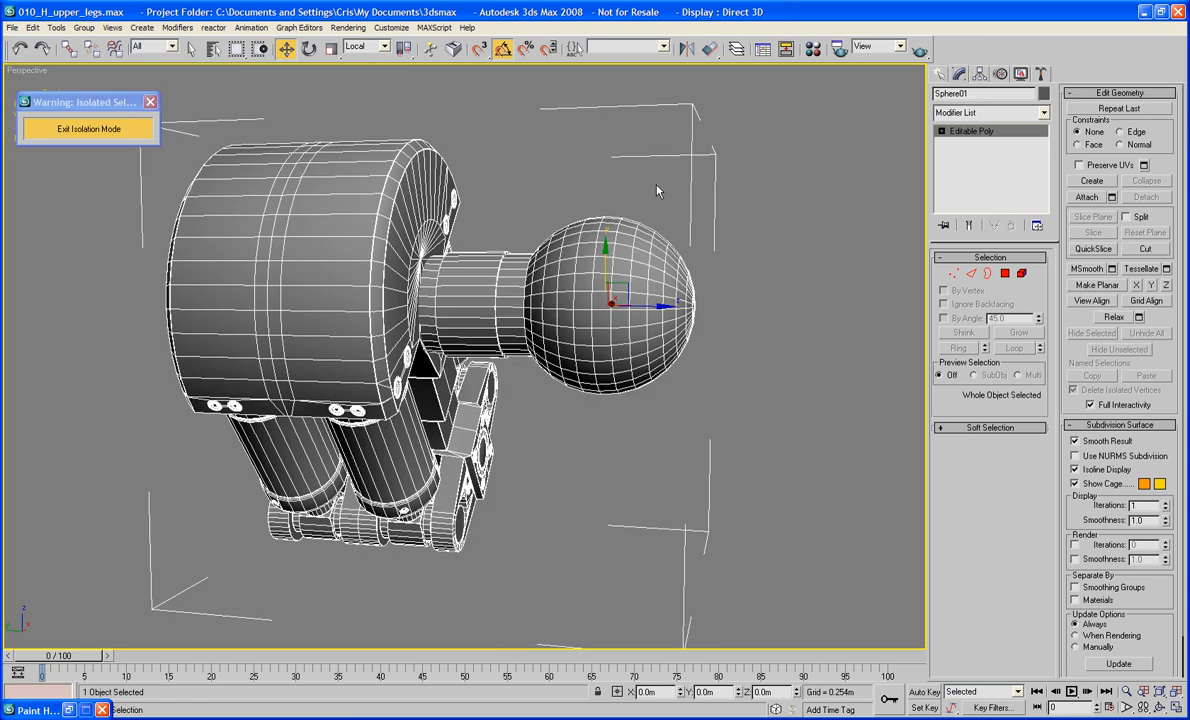
Delete the upper leg's flat polygons surrounding the ball joint shaft's end, expanding the initial polygon selection with Grow
alt+middle_drag(680, 195, 490, 140)
scroll(441, 337, up, 5)
alt+middle_drag(441, 337, 785, 278)
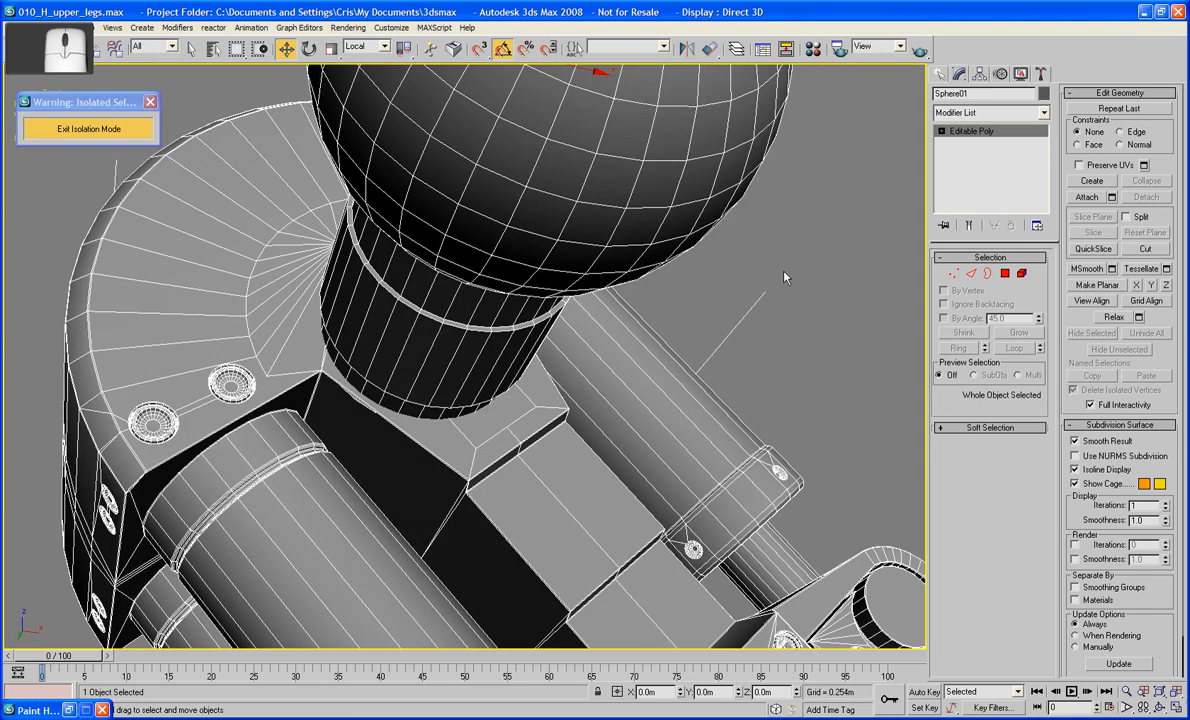
click(1005, 273)
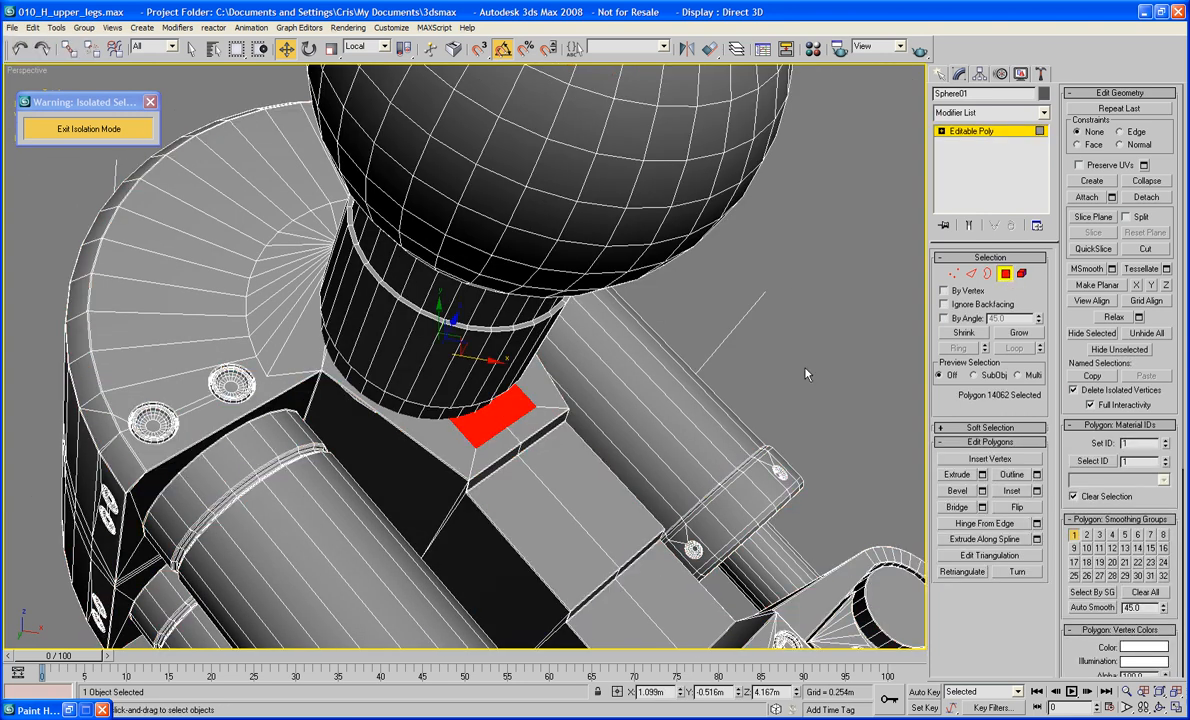
click(1017, 334)
alt+middle_drag(560, 380, 600, 372)
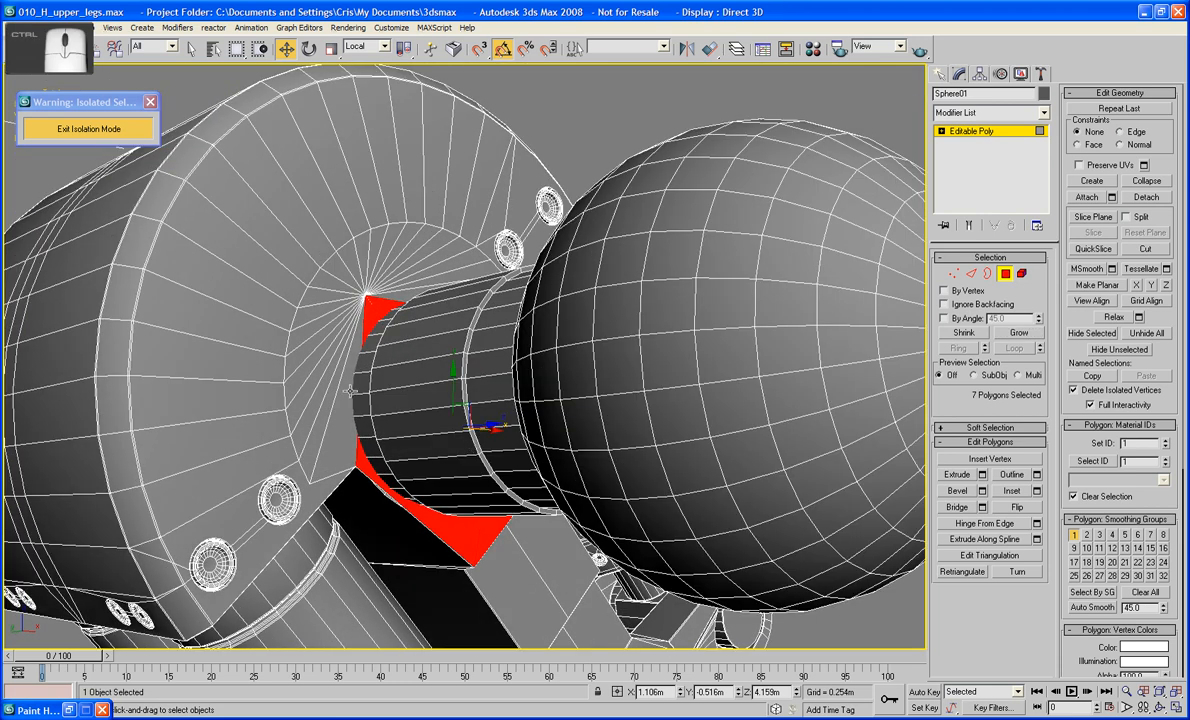
ctrl+click(405, 300)
ctrl+click(424, 279)
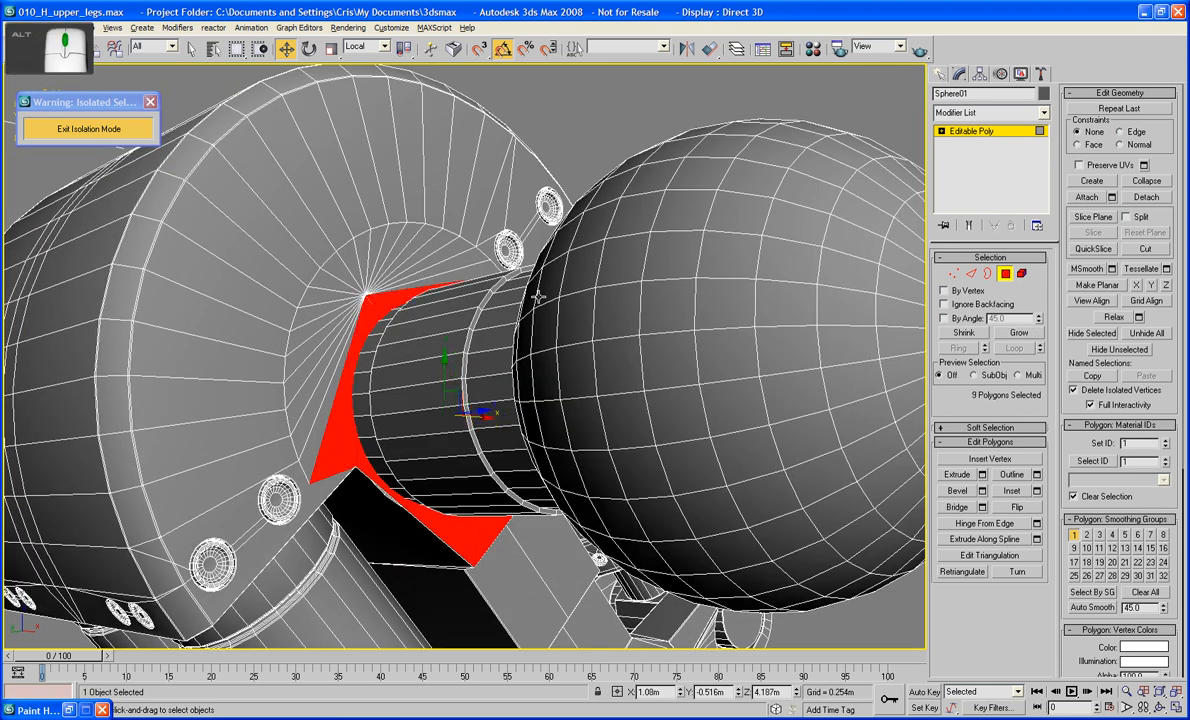
alt+middle_drag(424, 279, 402, 324)
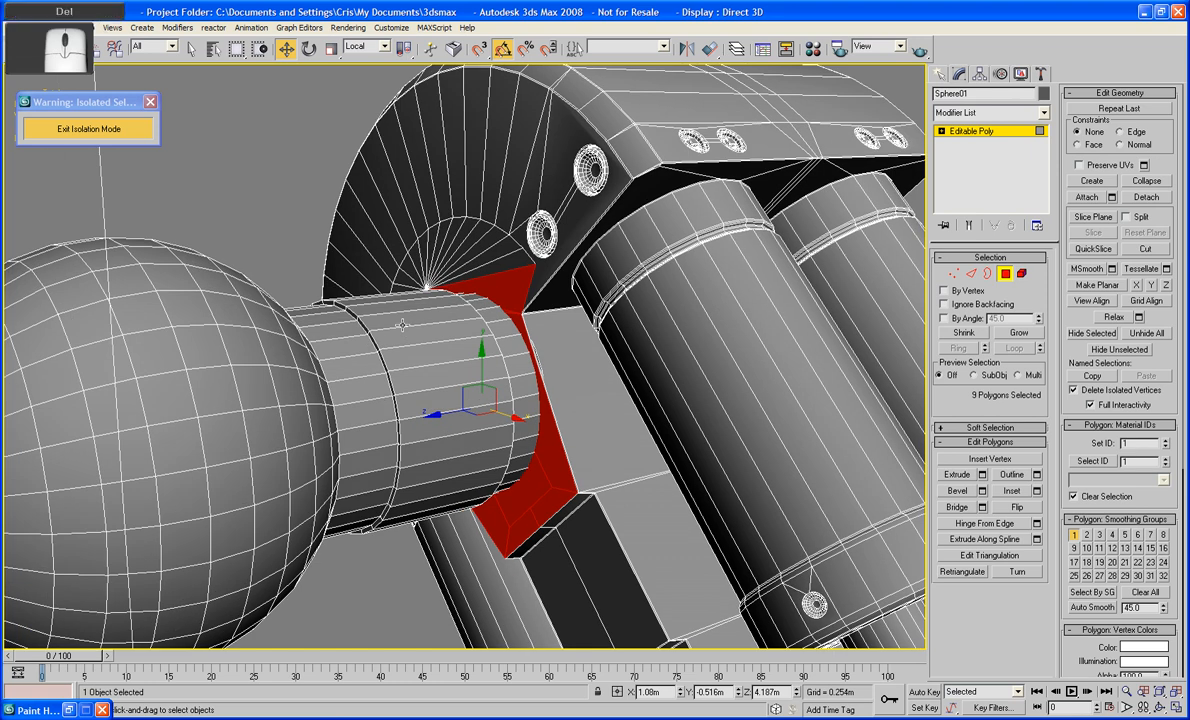
click(402, 324)
Examine the gap and the open borders between the shaft's end and the upper leg
alt+middle_drag(497, 400, 563, 432)
scroll(563, 432, up, 6)
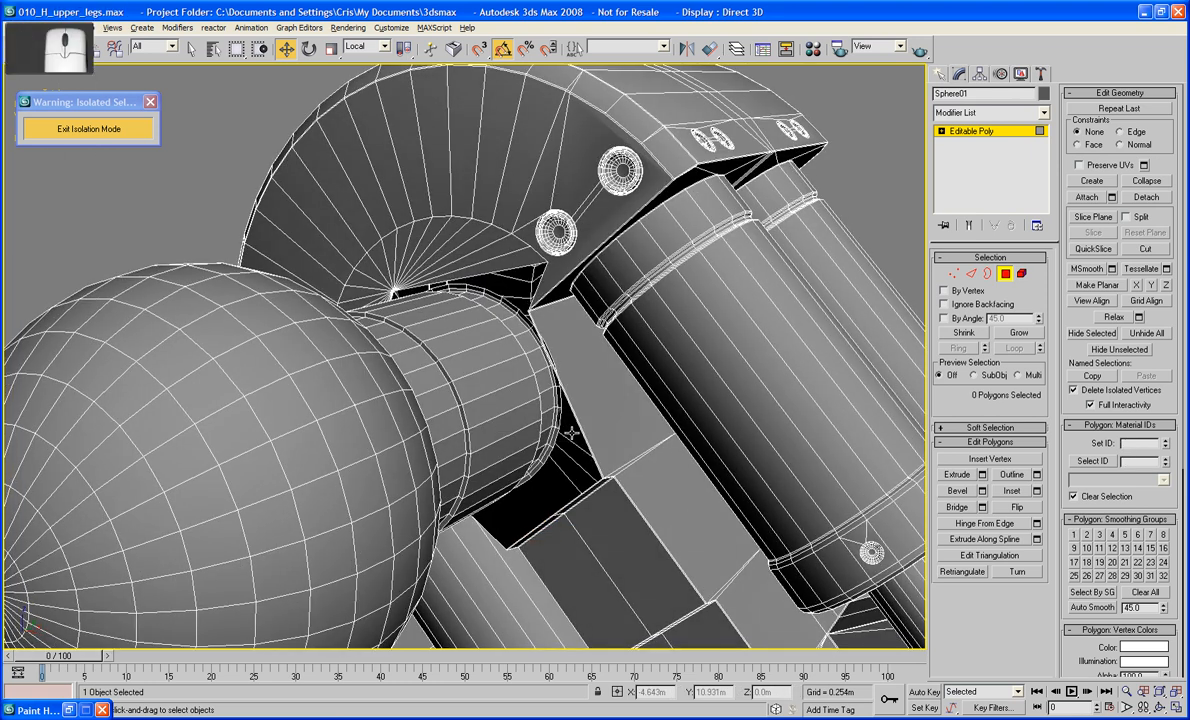
scroll(561, 420, up, 3)
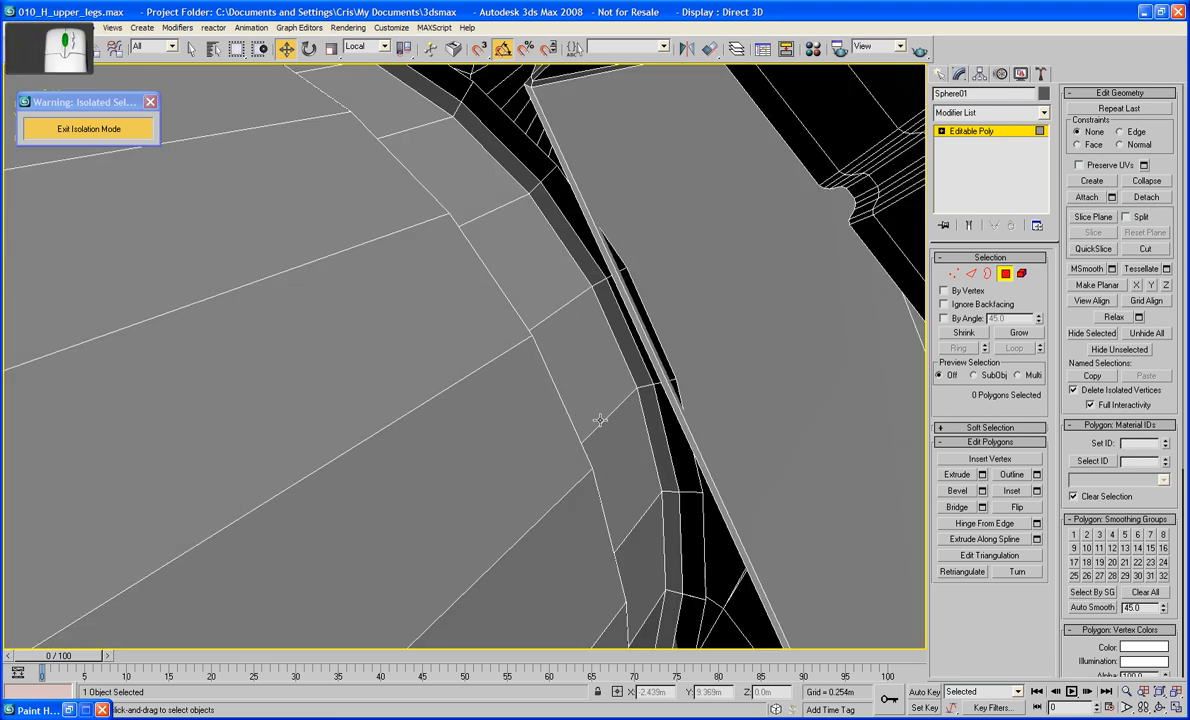
scroll(561, 420, down, 4)
alt+middle_drag(561, 420, 752, 368)
scroll(752, 368, up, 2)
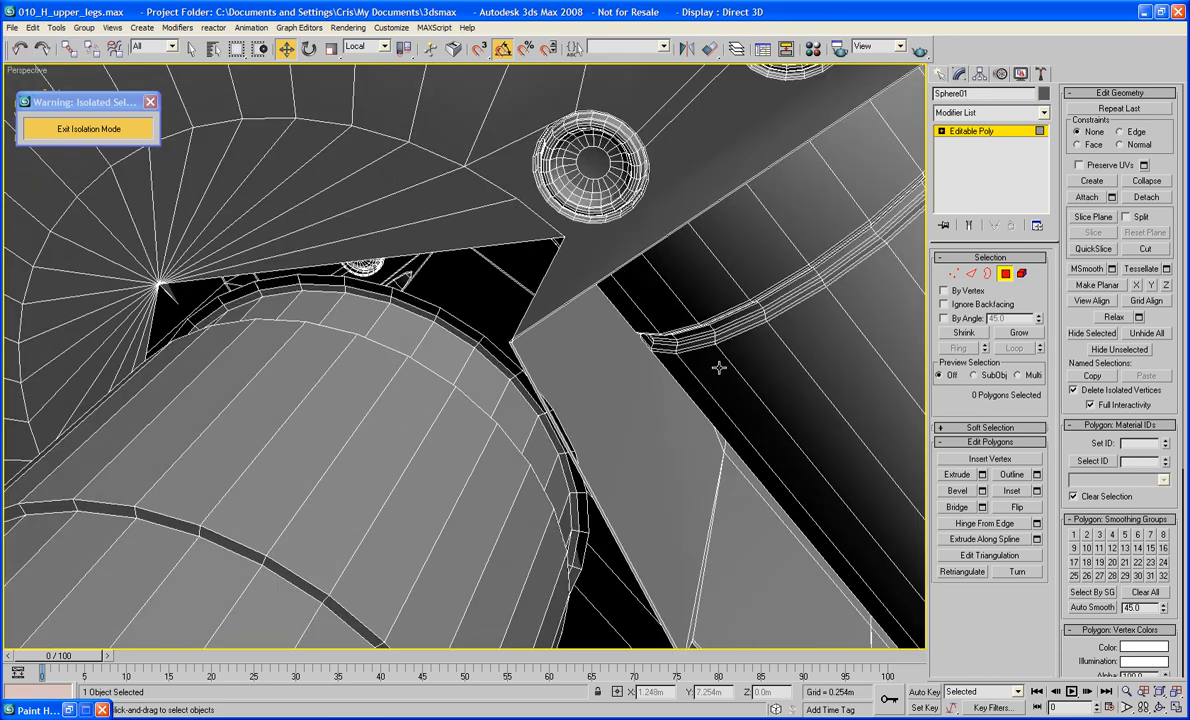
click(987, 273)
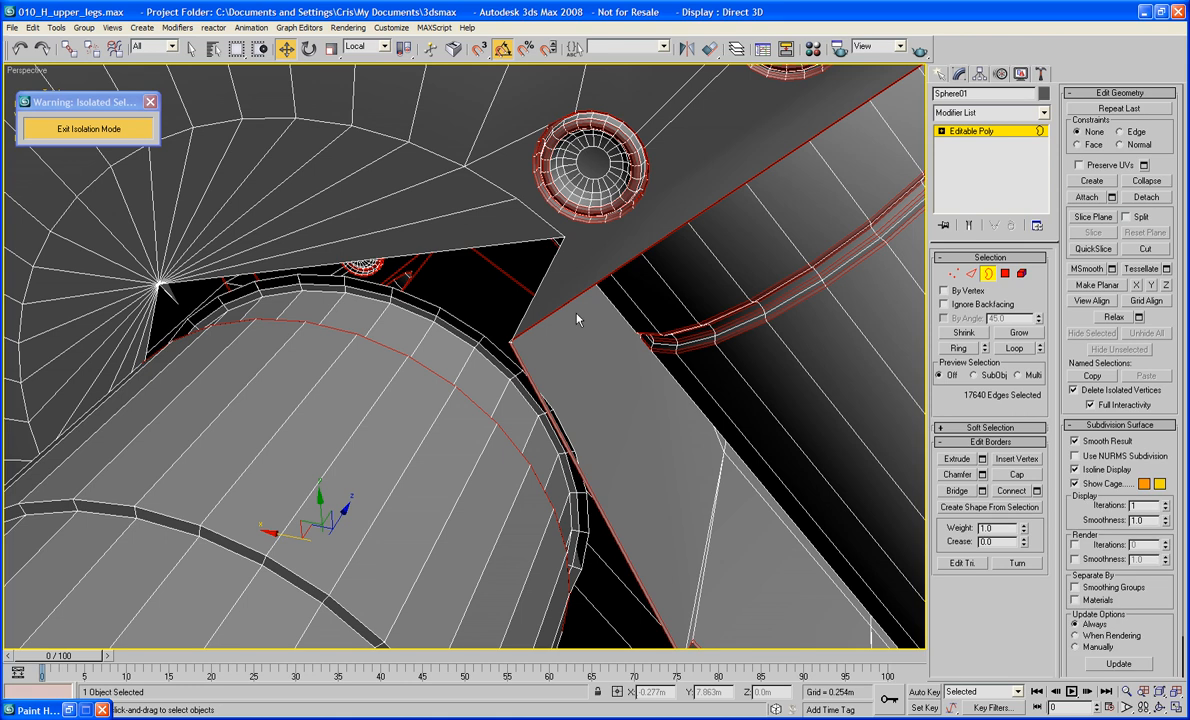
click(472, 333)
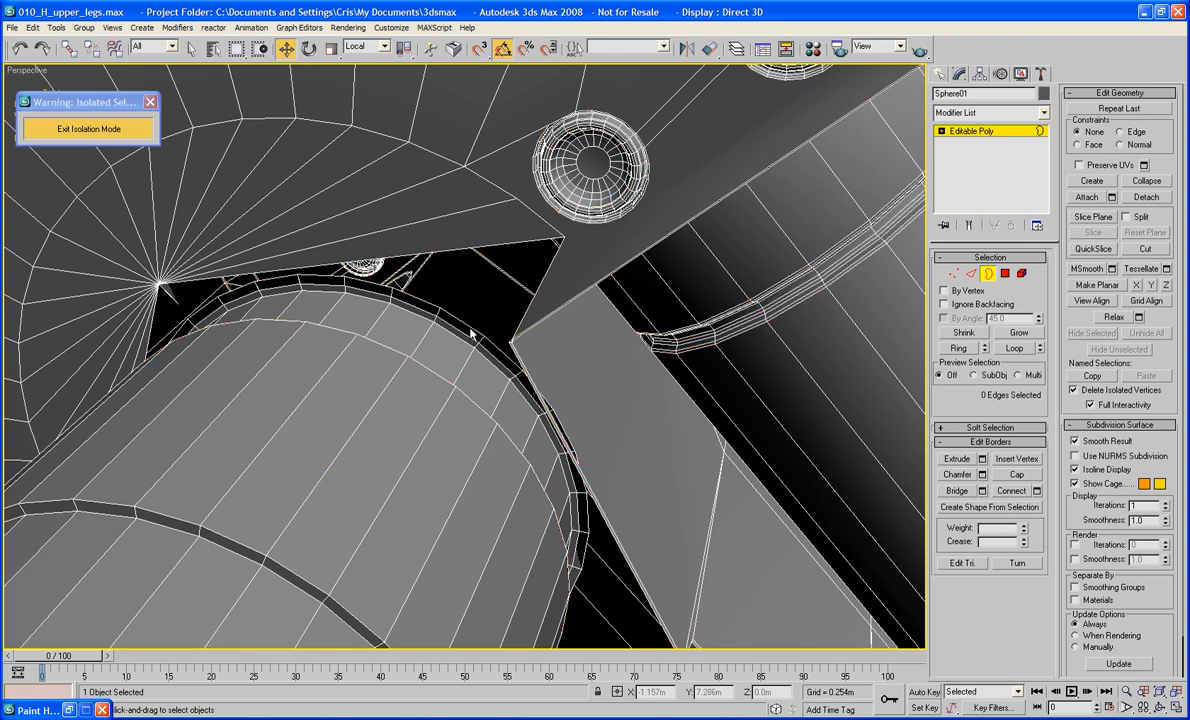
alt+middle_drag(472, 333, 478, 305)
scroll(460, 364, up, 2)
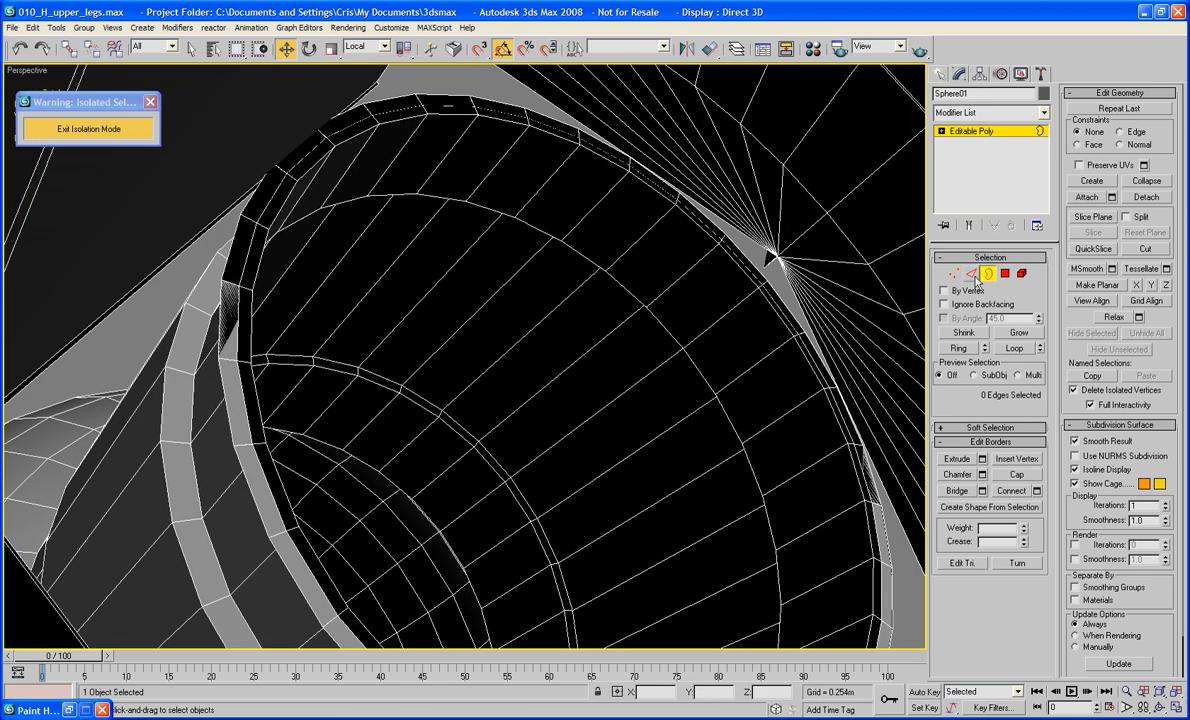
Select the outermost edge loop at the shaft's inner end and delete it
click(972, 275)
click(241, 468)
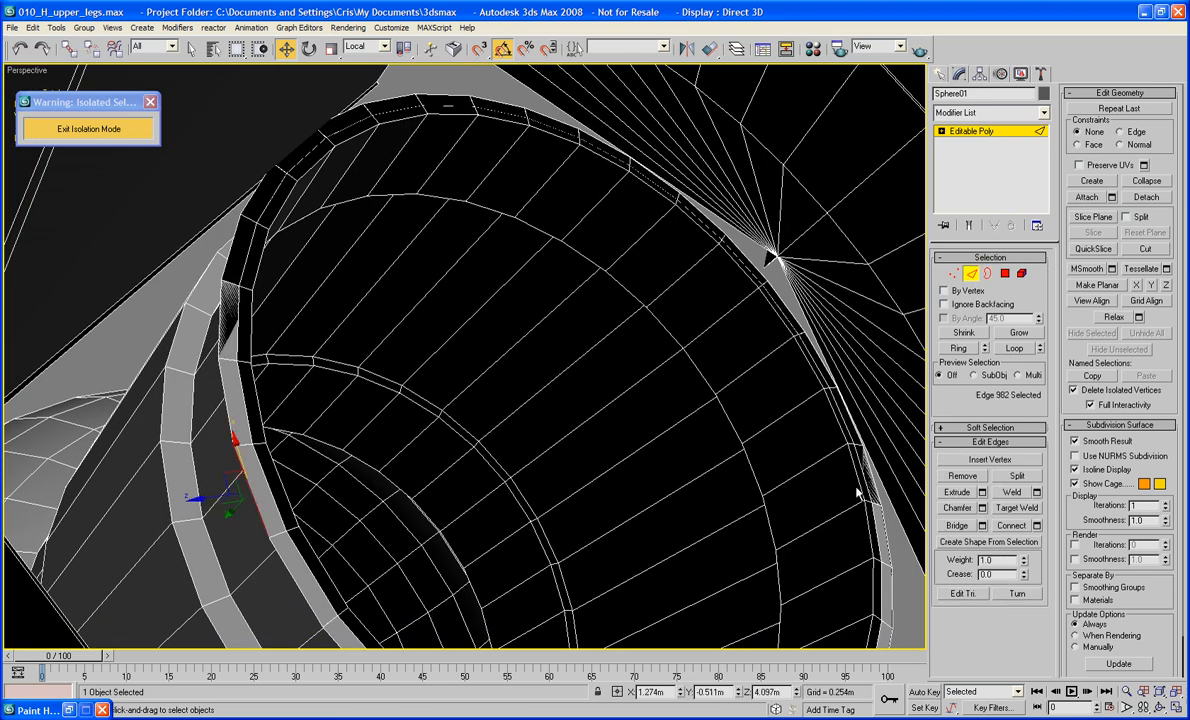
click(1014, 348)
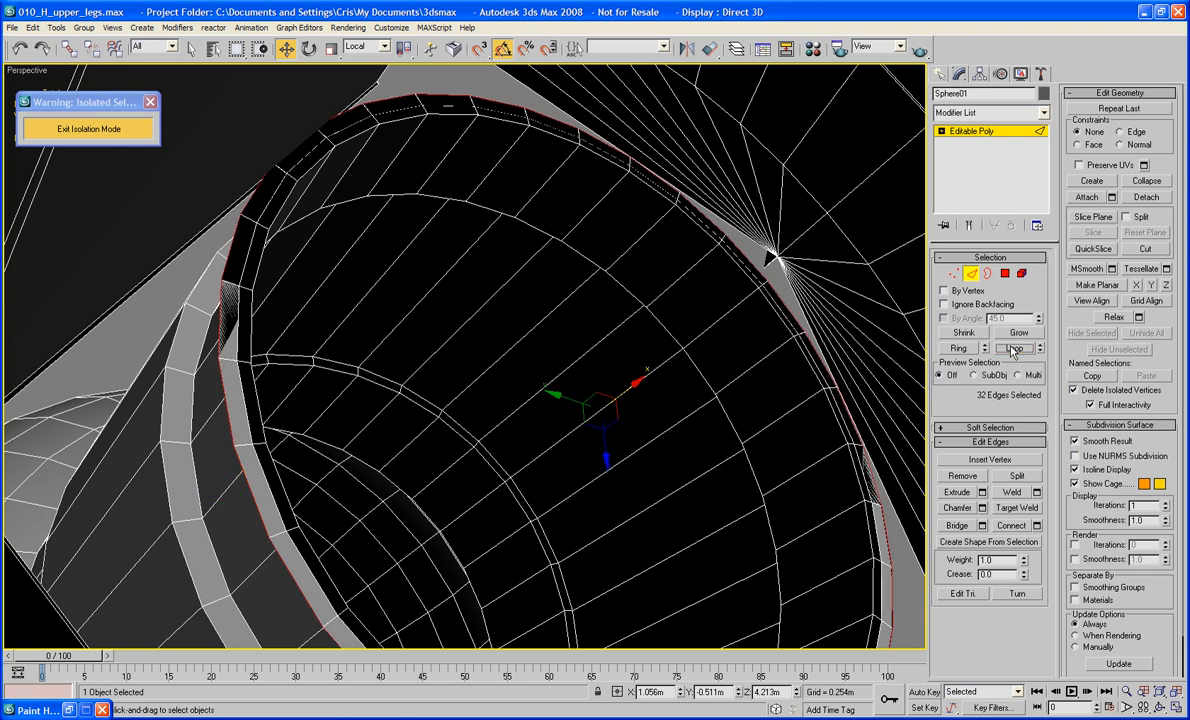
key(Delete)
Bridge two edges of the shaft's open end to the two adjacent straight edges of the upper leg's opening
alt+middle_drag(908, 363, 1126, 410)
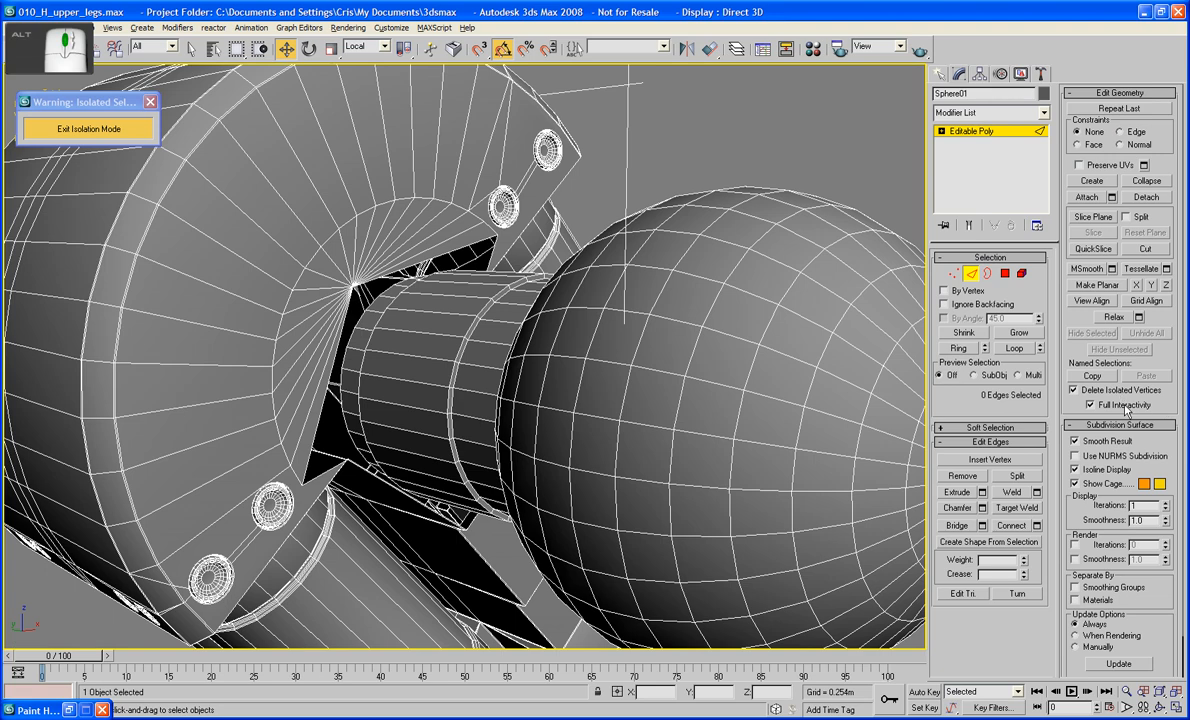
alt+middle_drag(550, 372, 587, 369)
scroll(579, 398, up, 4)
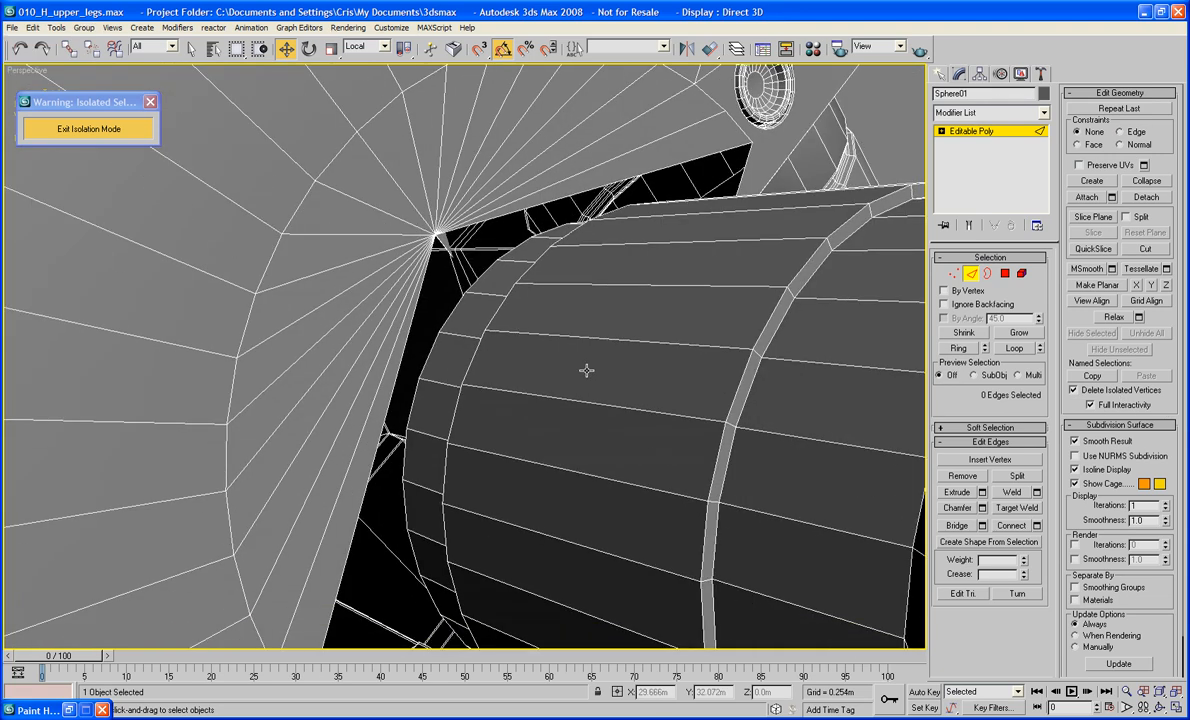
click(392, 405)
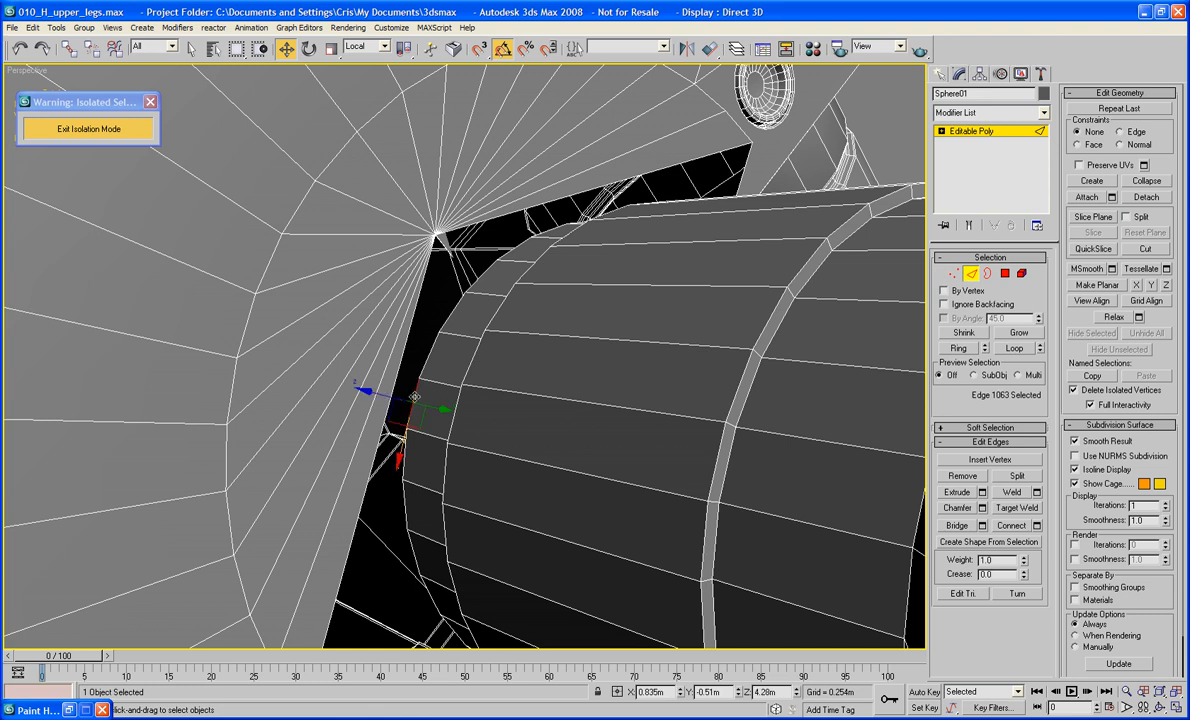
ctrl+click(362, 372)
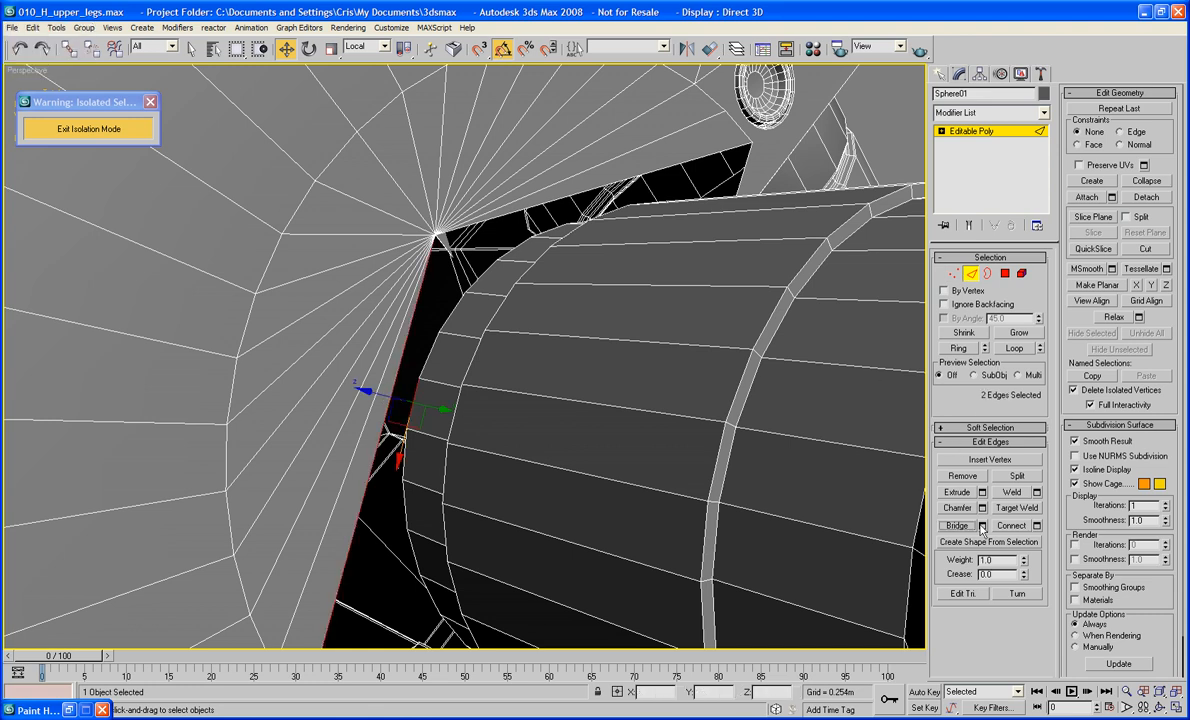
alt+middle_drag(771, 380, 746, 369)
click(590, 317)
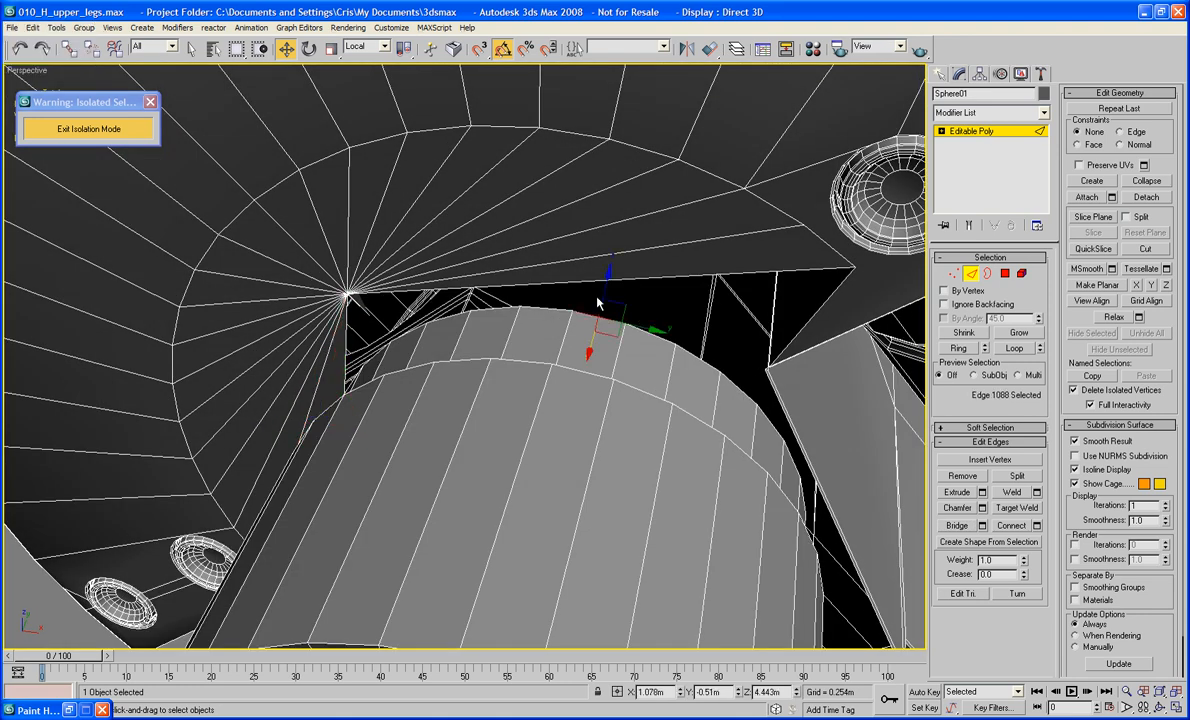
ctrl+click(598, 283)
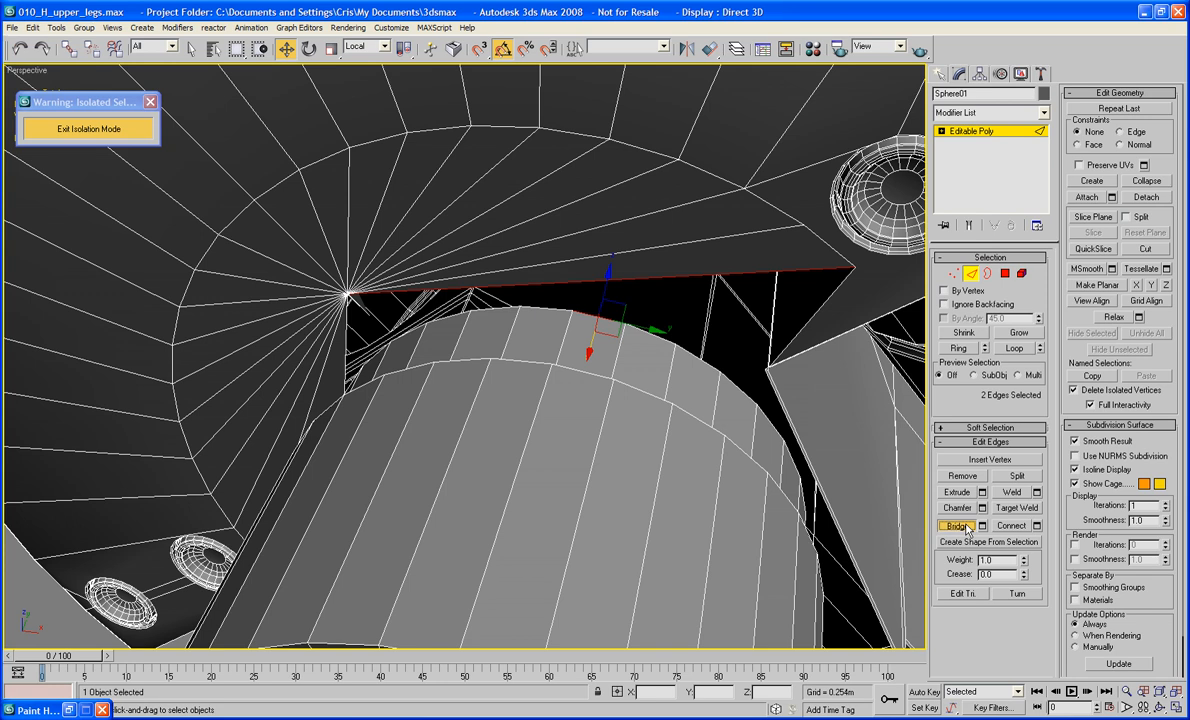
Cap the large and small border openings remaining between the shaft's end and the upper leg
alt+middle_drag(655, 488, 722, 259)
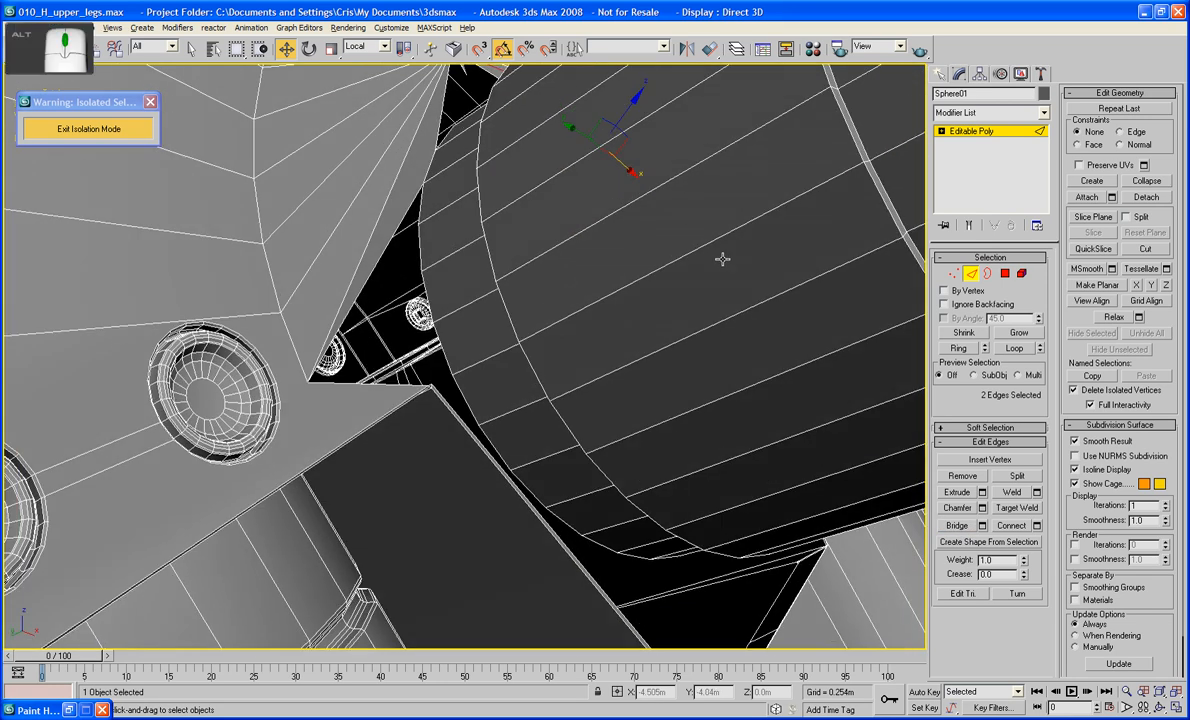
key(3)
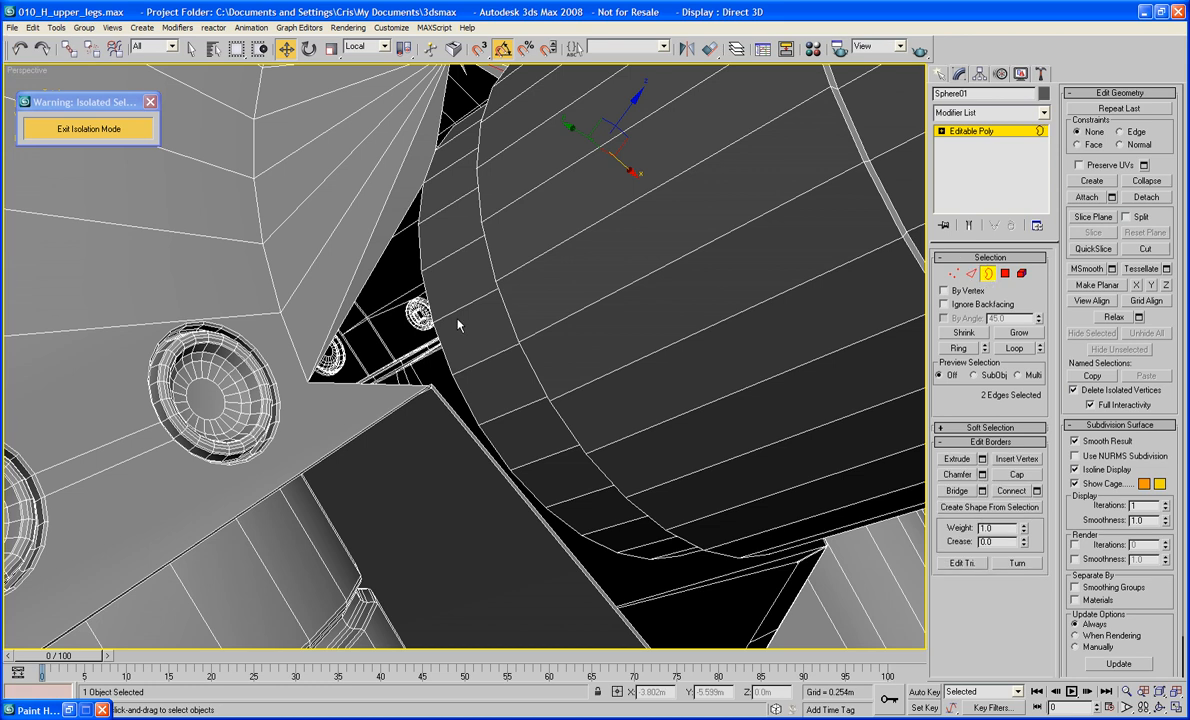
click(440, 320)
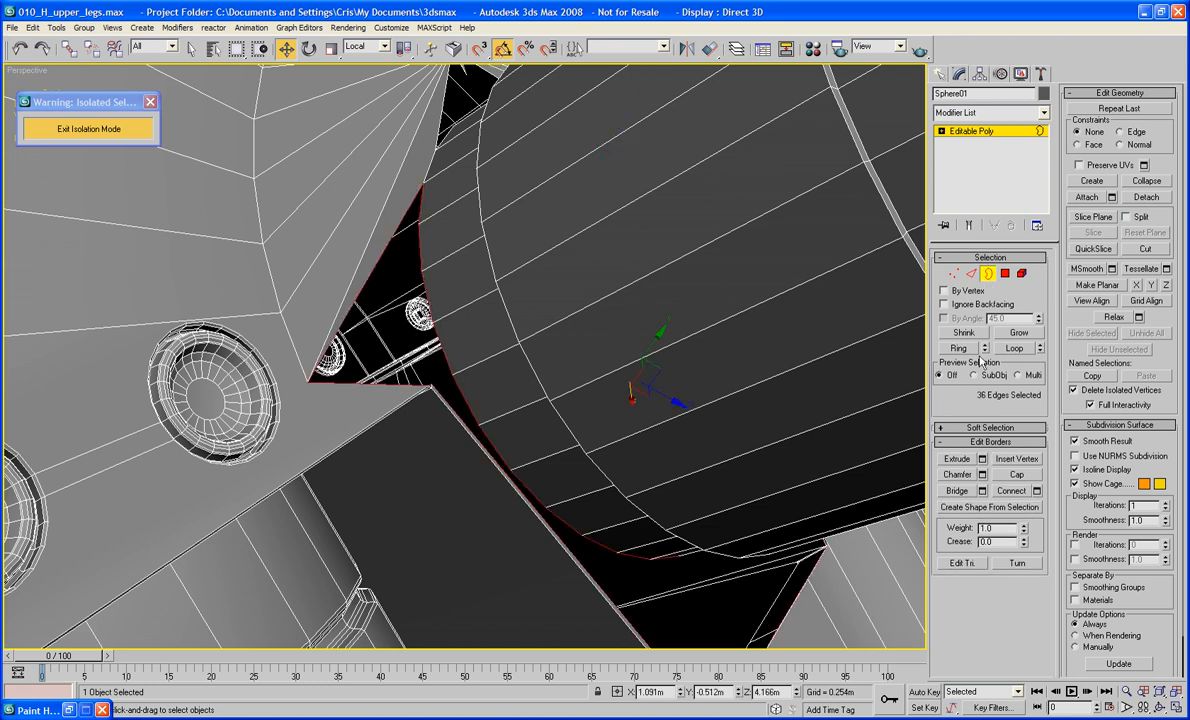
click(1015, 475)
alt+middle_drag(900, 495, 535, 420)
click(513, 310)
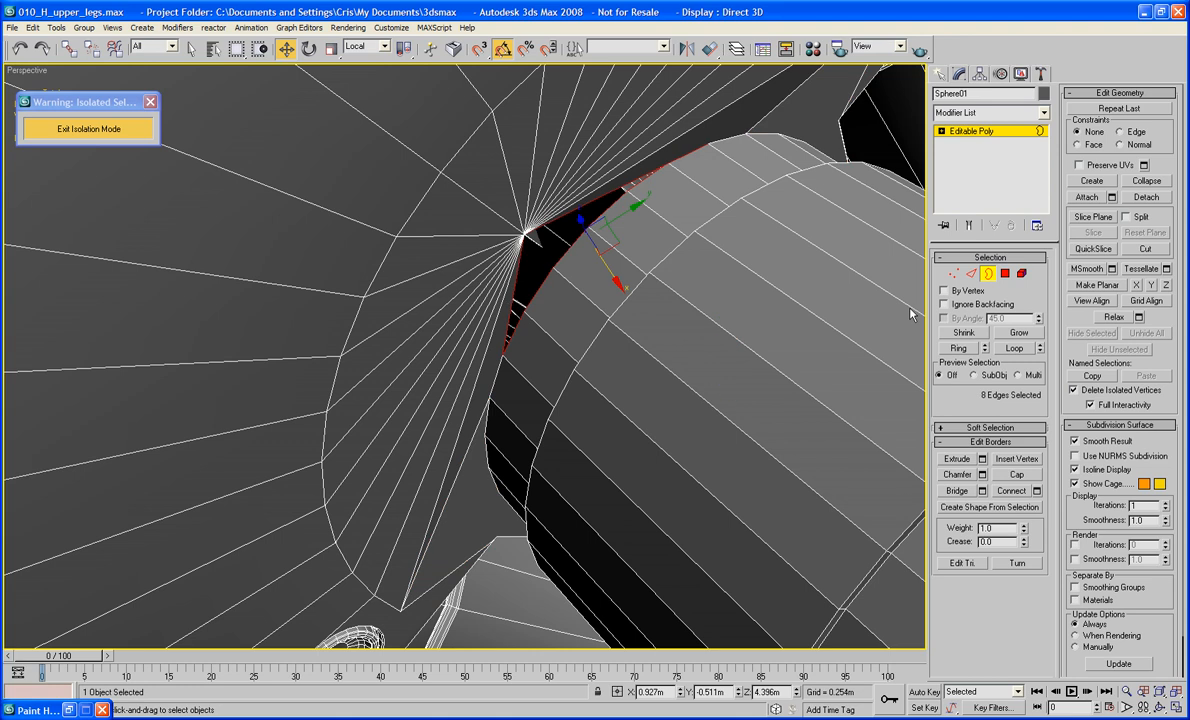
click(1012, 474)
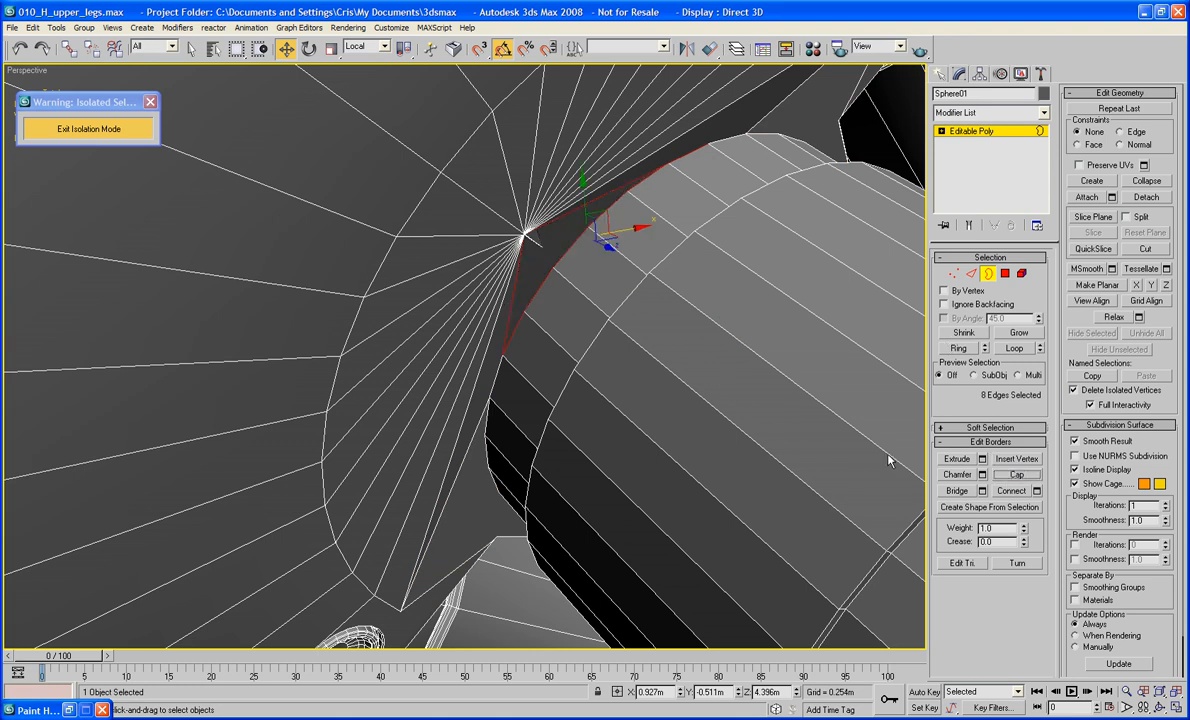
Select the edges one after another around the seam where the shaft meets the upper leg
alt+middle_drag(659, 438, 745, 450)
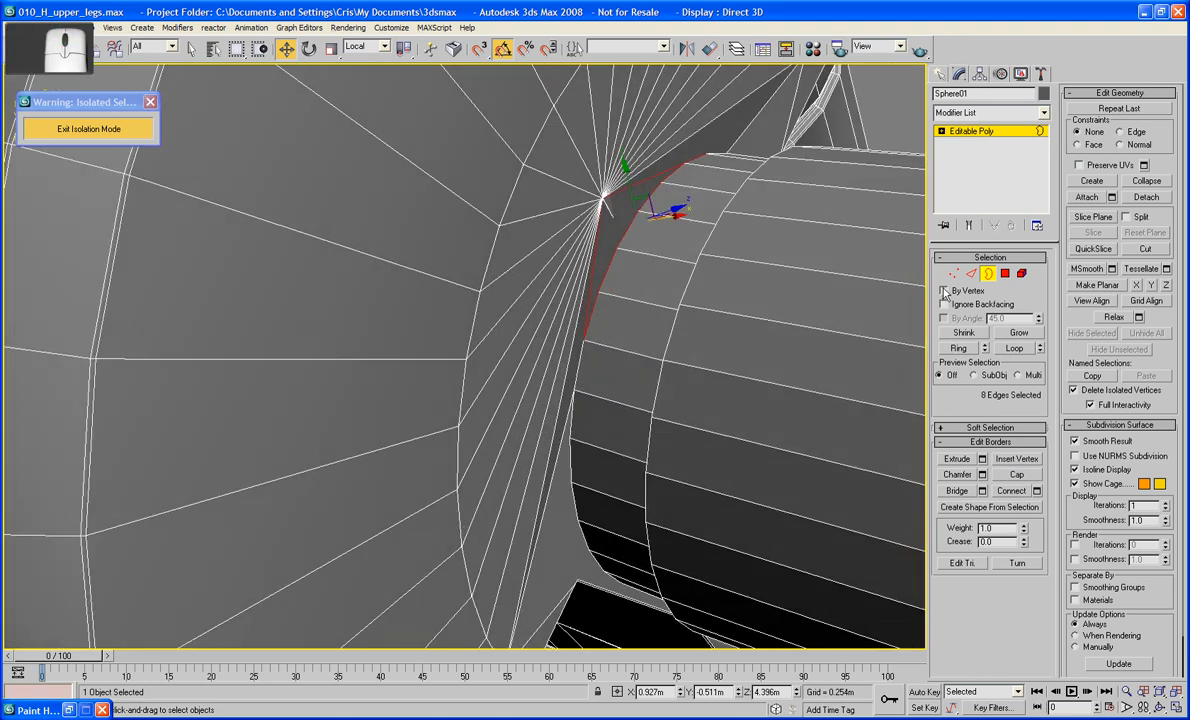
key(2)
click(576, 426)
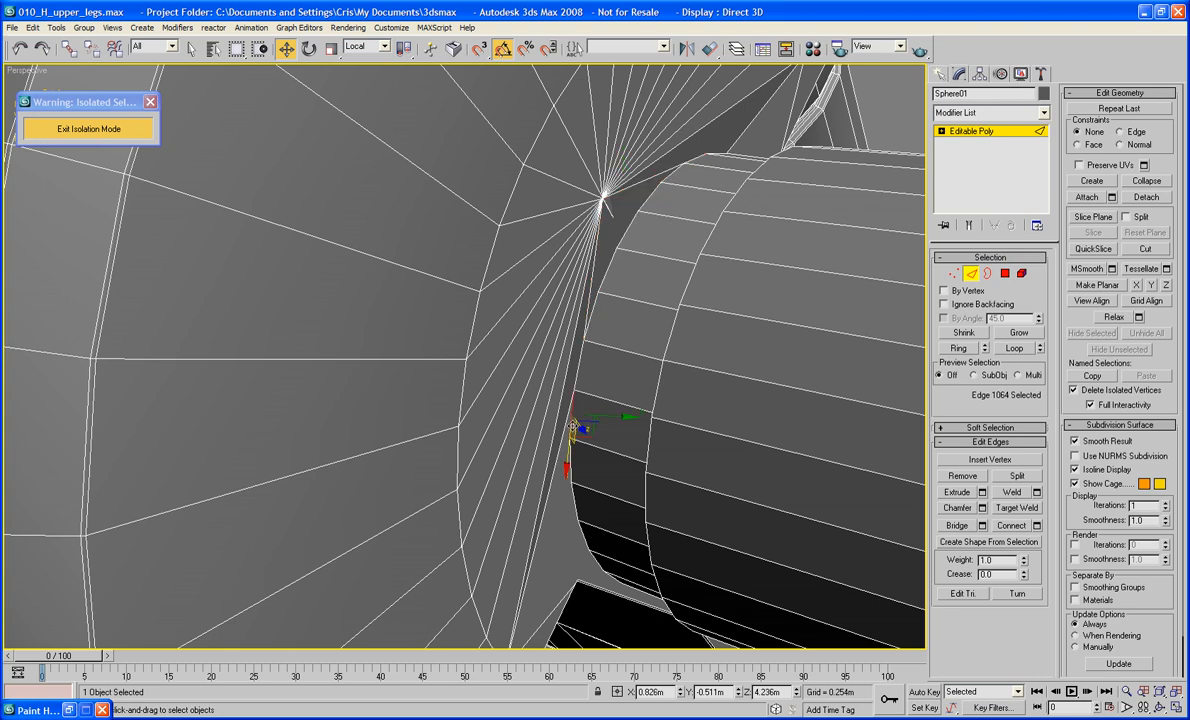
click(1013, 349)
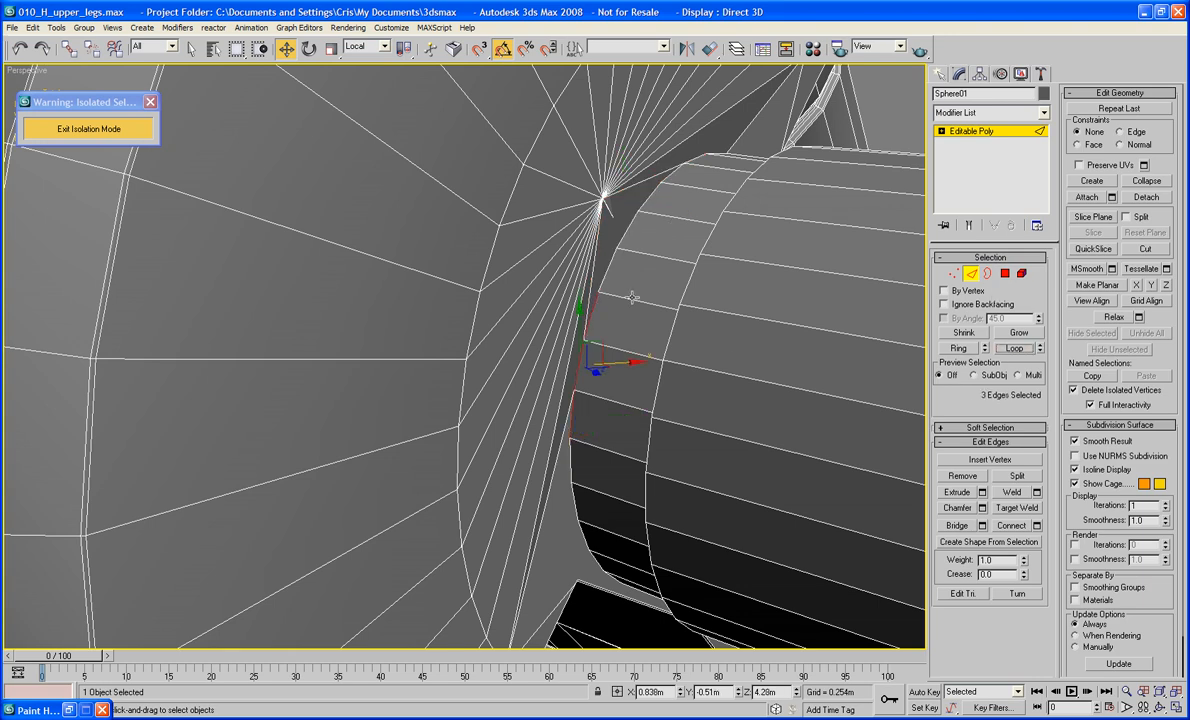
ctrl+click(599, 268)
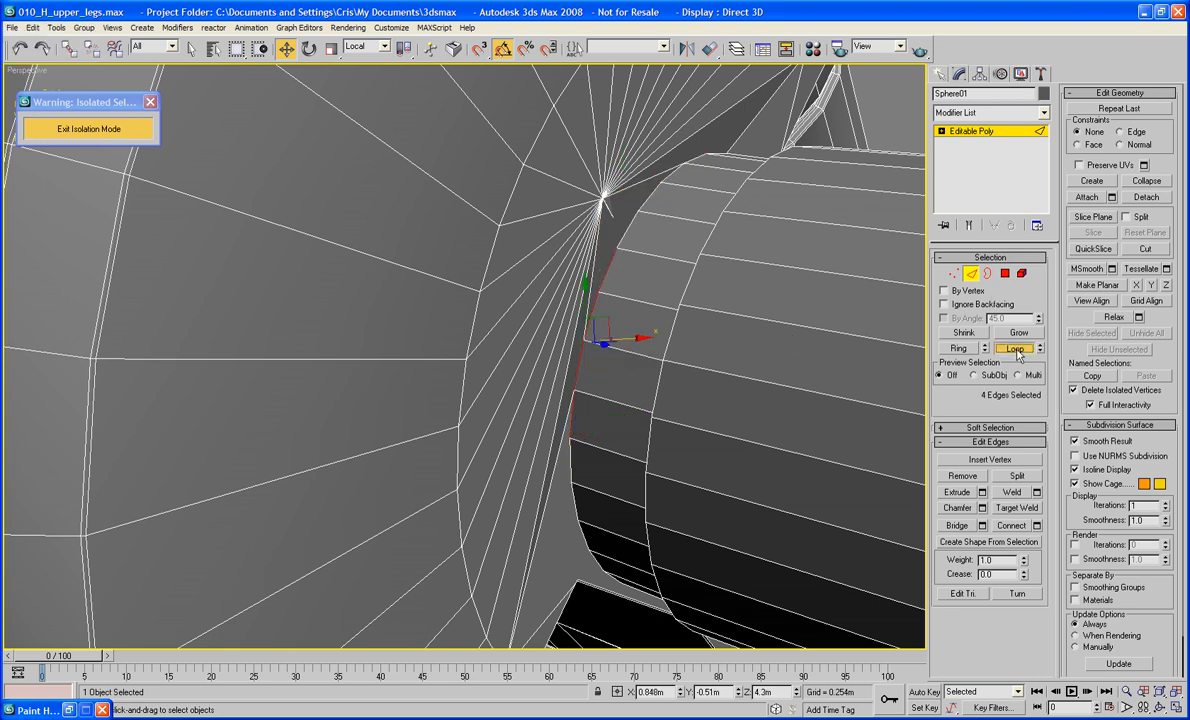
ctrl+click(572, 466)
ctrl+click(576, 507)
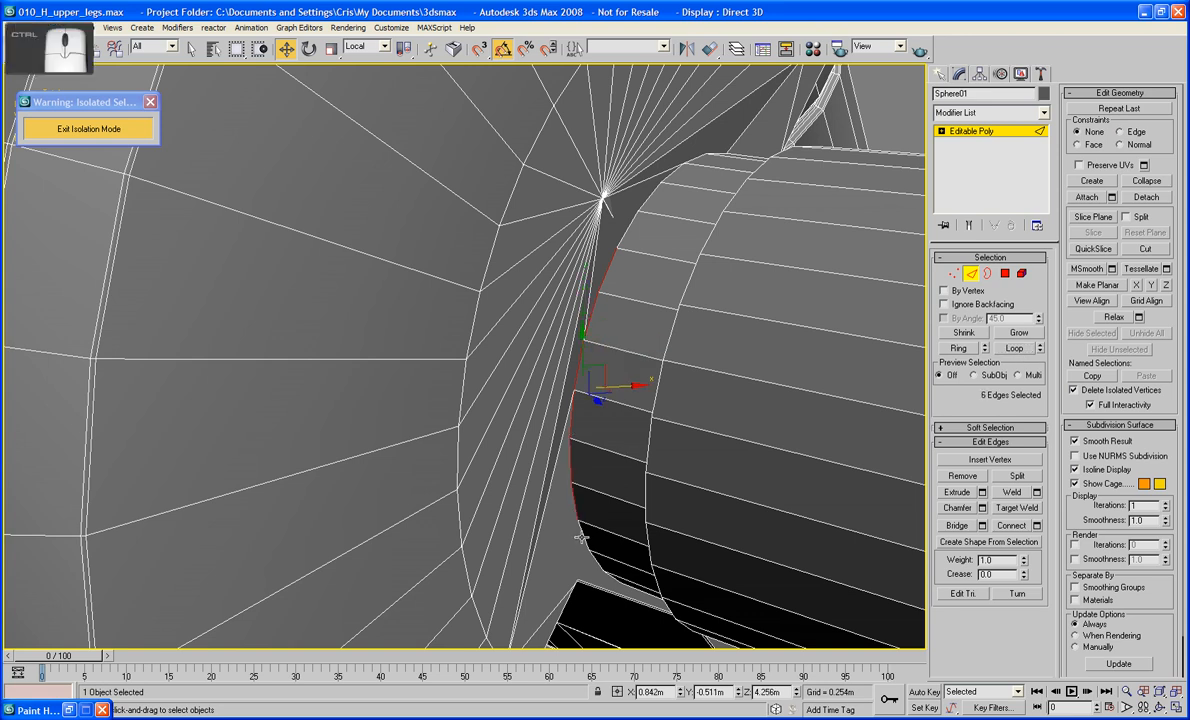
ctrl+click(582, 540)
ctrl+click(600, 565)
alt+middle_drag(654, 592, 628, 518)
ctrl+click(583, 453)
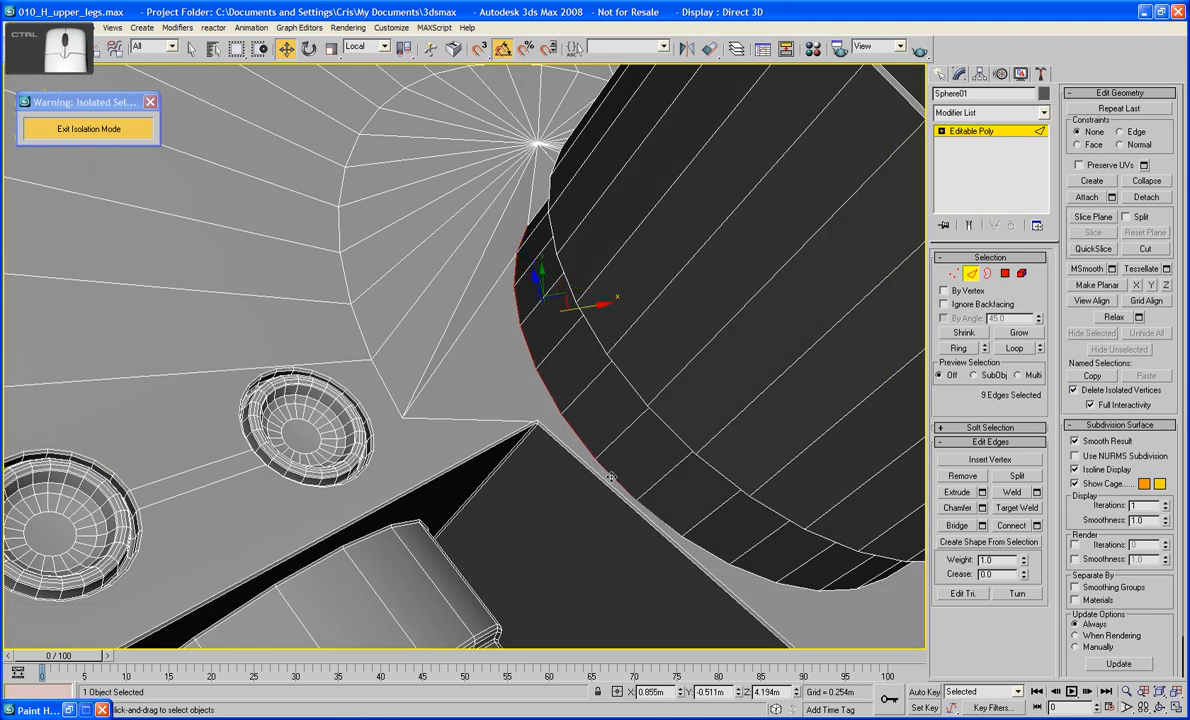
ctrl+click(698, 547)
ctrl+click(722, 556)
ctrl+click(772, 576)
ctrl+click(797, 588)
ctrl+click(838, 590)
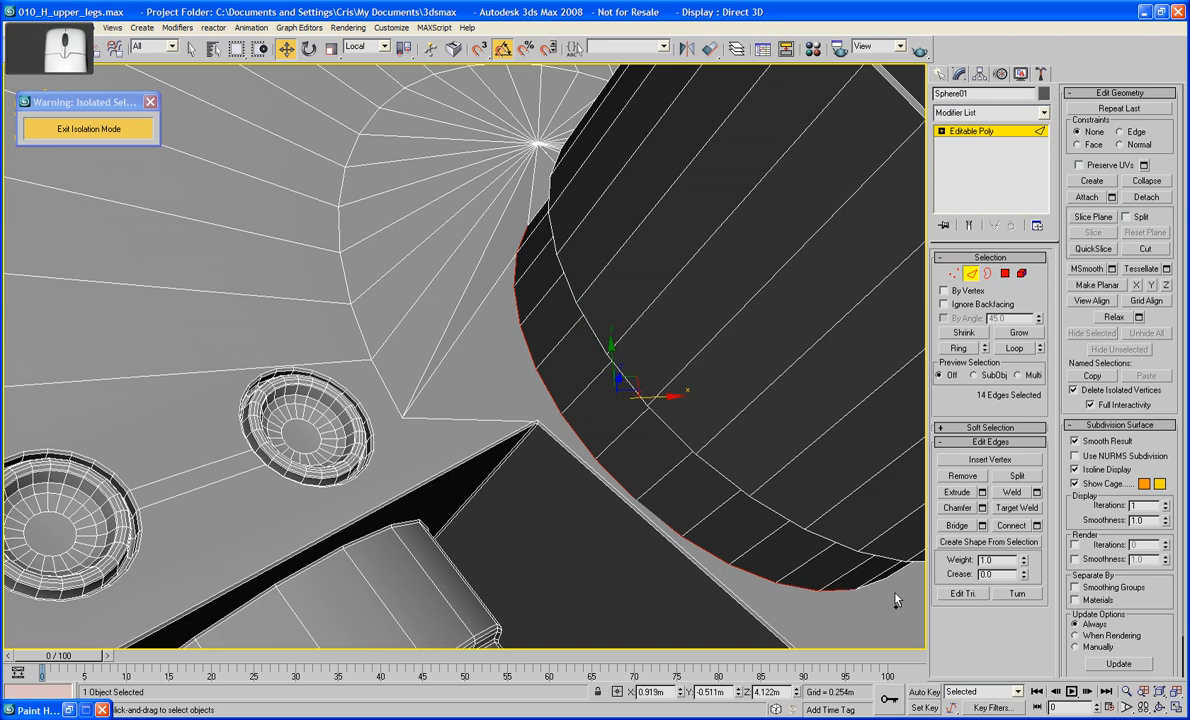
alt+middle_drag(890, 592, 788, 584)
ctrl+click(680, 348)
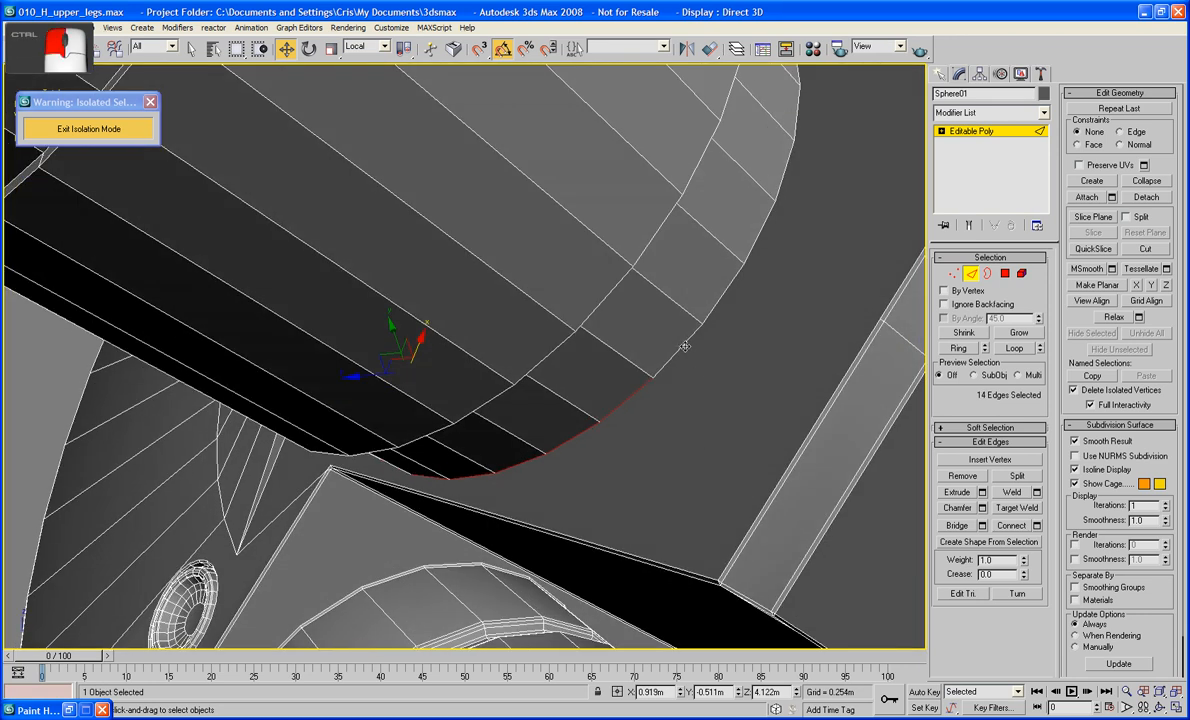
Add the consecutive edges along the underside and outer side of the leg cylinder's end rim to the edge selection
ctrl+click(718, 296)
alt+middle_drag(809, 230, 766, 403)
ctrl+click(696, 461)
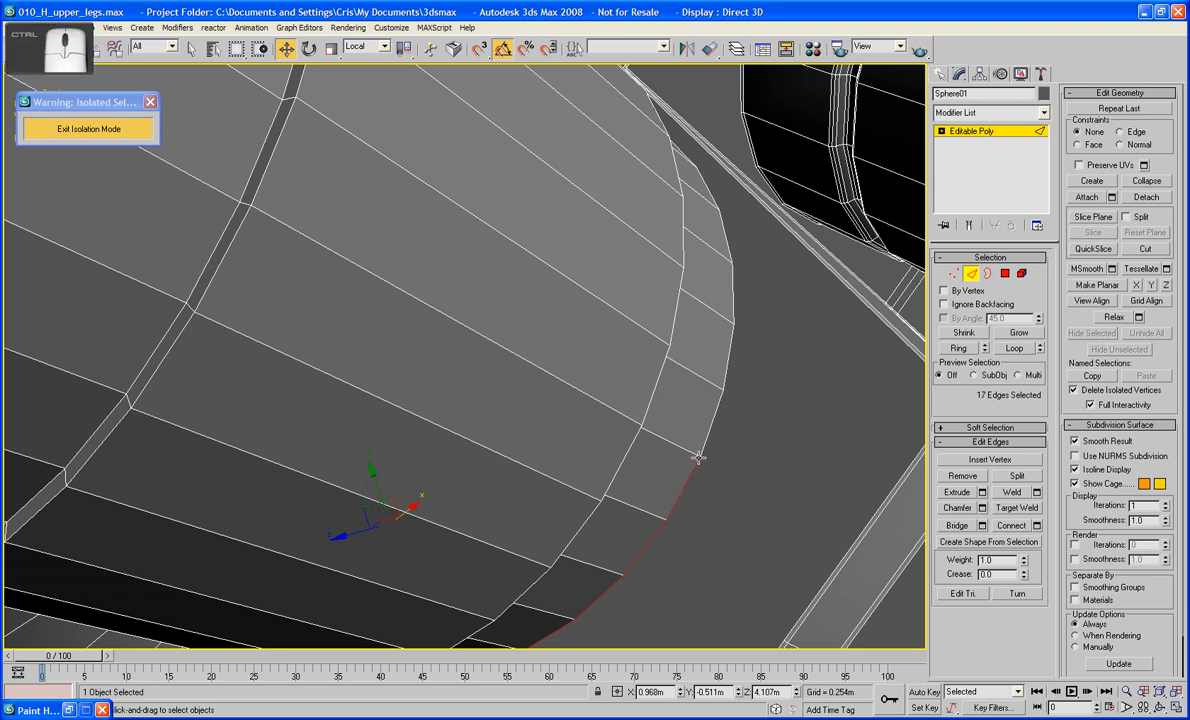
ctrl+click(716, 420)
ctrl+click(724, 363)
alt+middle_drag(746, 329, 724, 390)
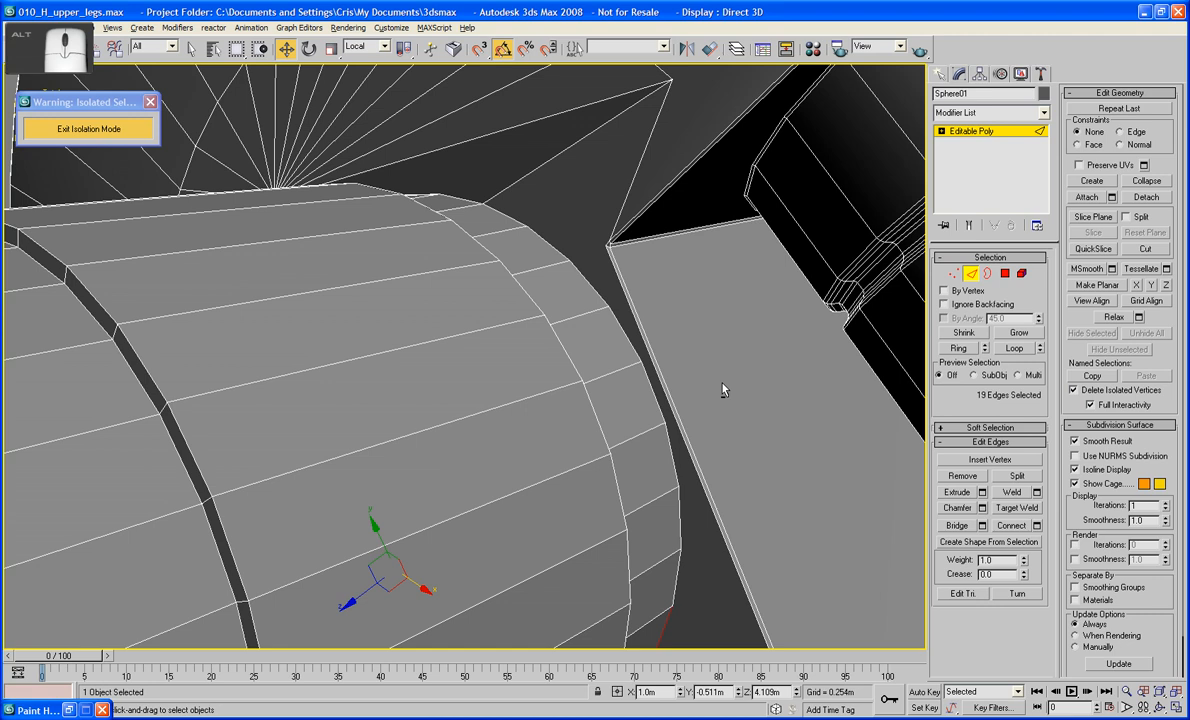
ctrl+click(674, 576)
ctrl+click(678, 522)
ctrl+click(664, 425)
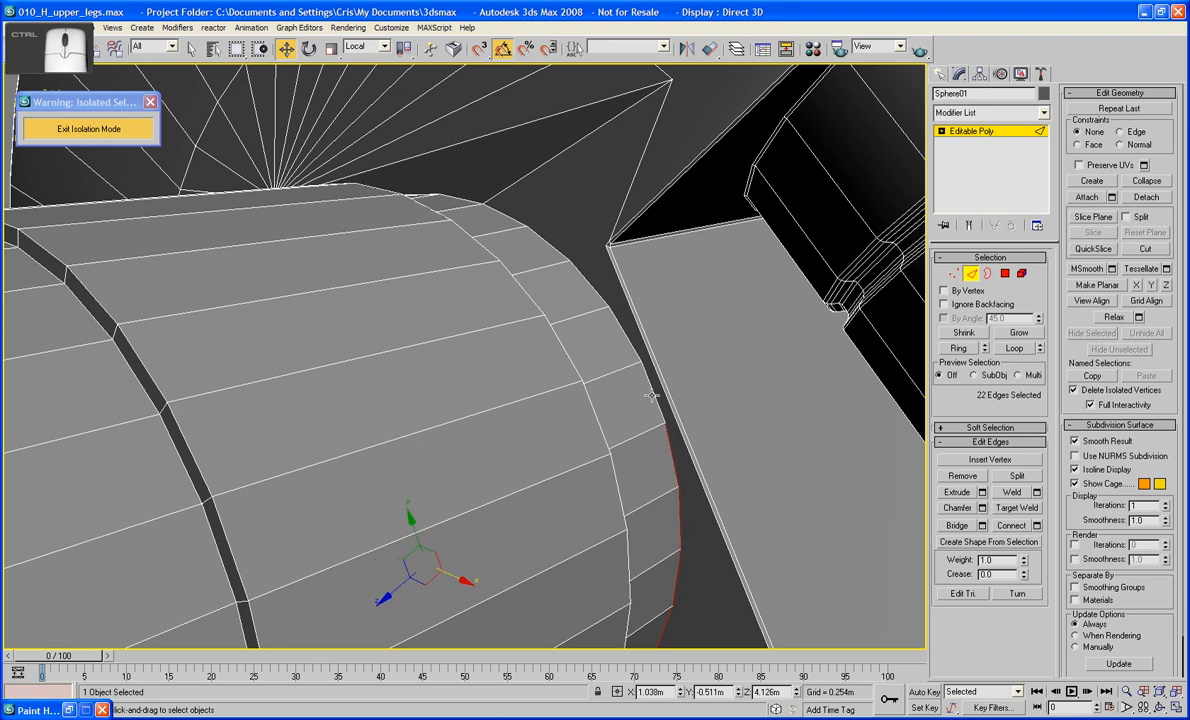
ctrl+click(651, 395)
ctrl+click(622, 326)
ctrl+click(596, 291)
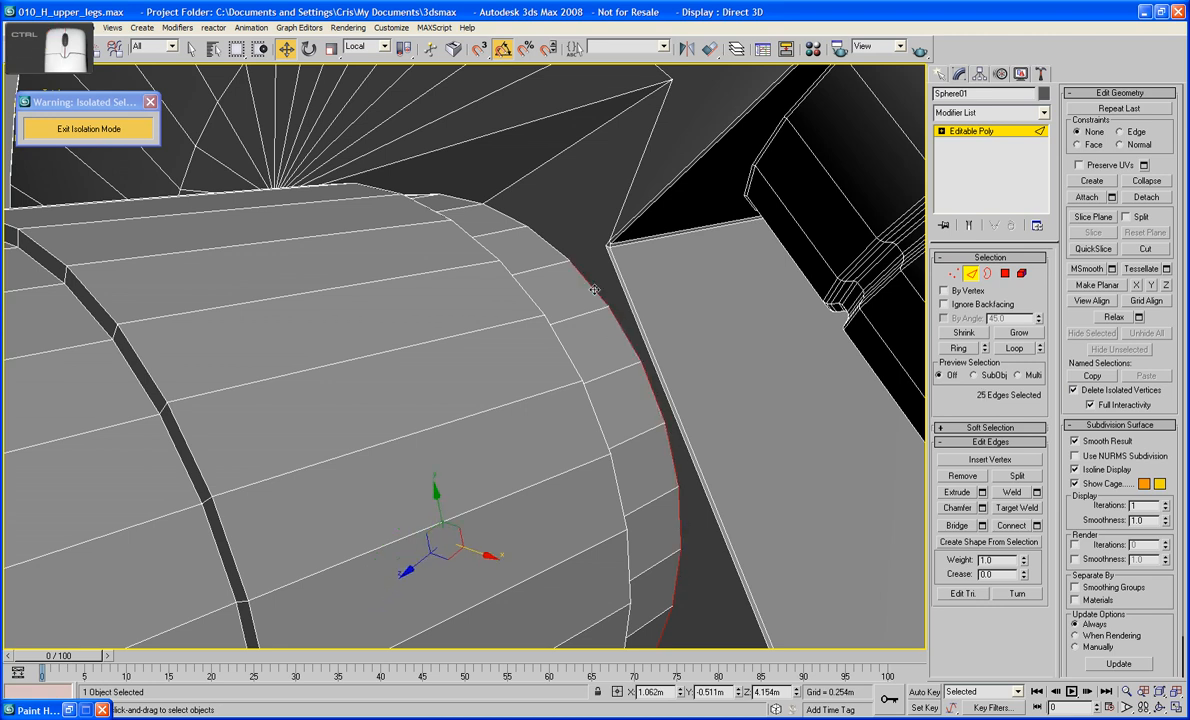
Complete the edge selection over the top of the cylinder's end rim, excluding the long stray edge running to the fan's converging vertex
alt+middle_drag(596, 291, 677, 395)
ctrl+click(653, 368)
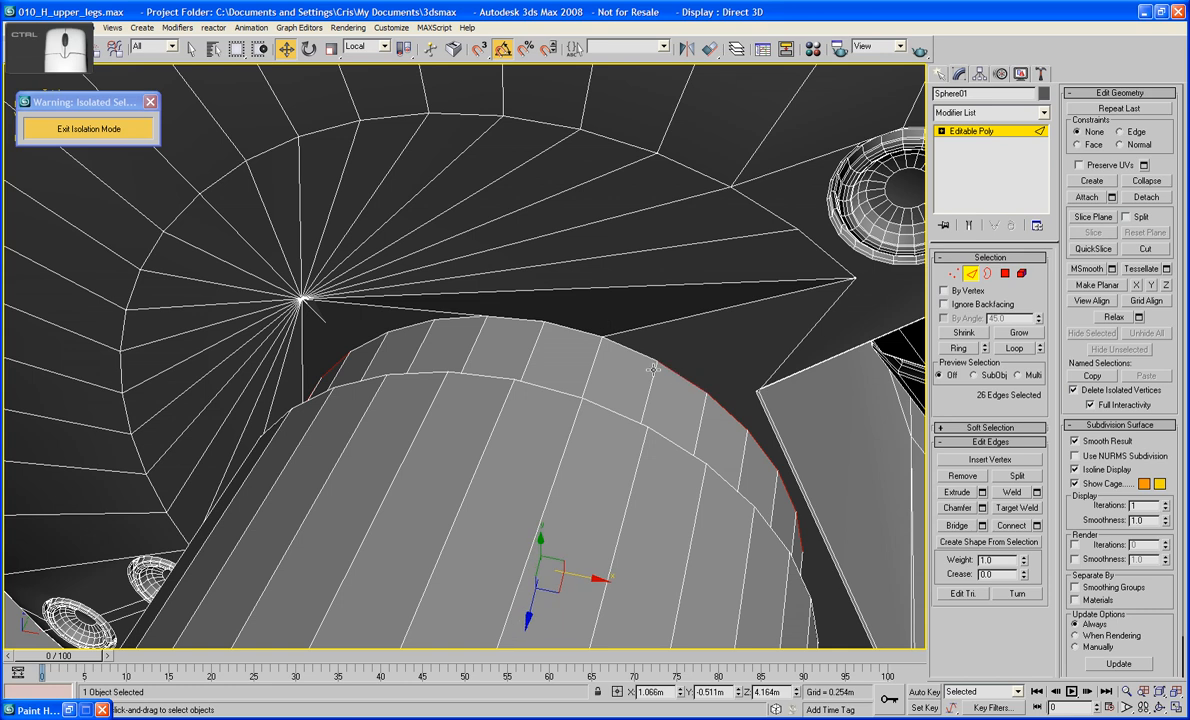
ctrl+click(631, 350)
ctrl+click(540, 323)
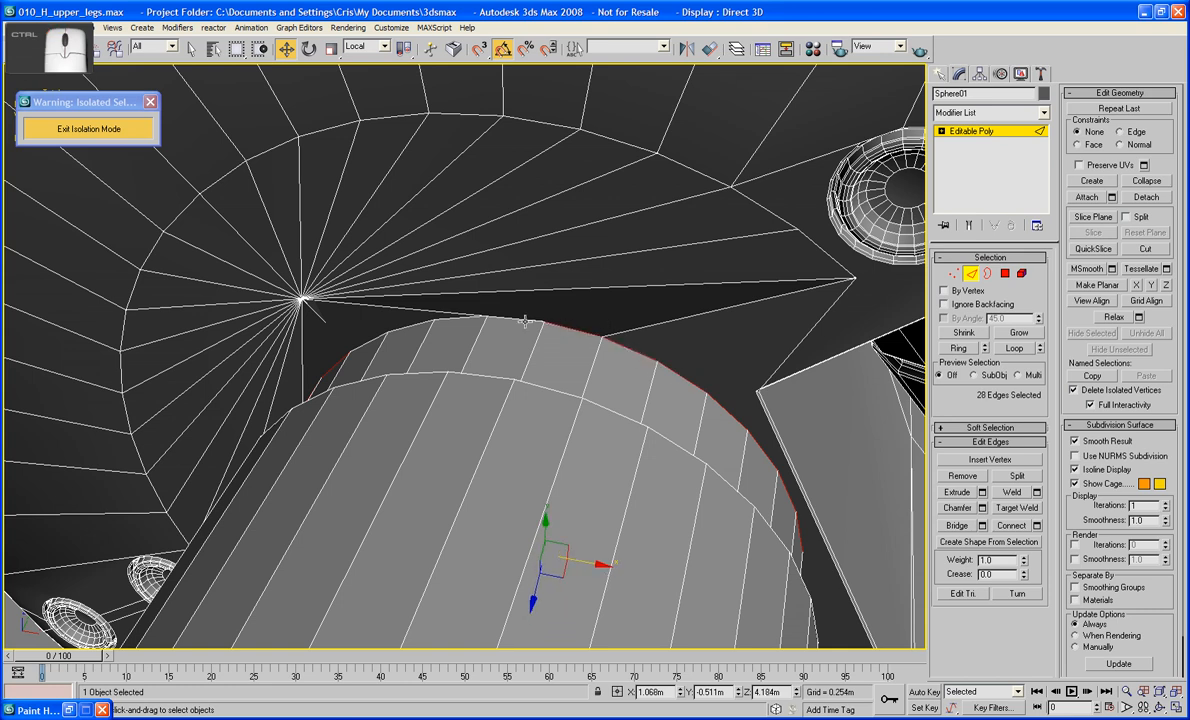
ctrl+click(505, 319)
ctrl+click(423, 319)
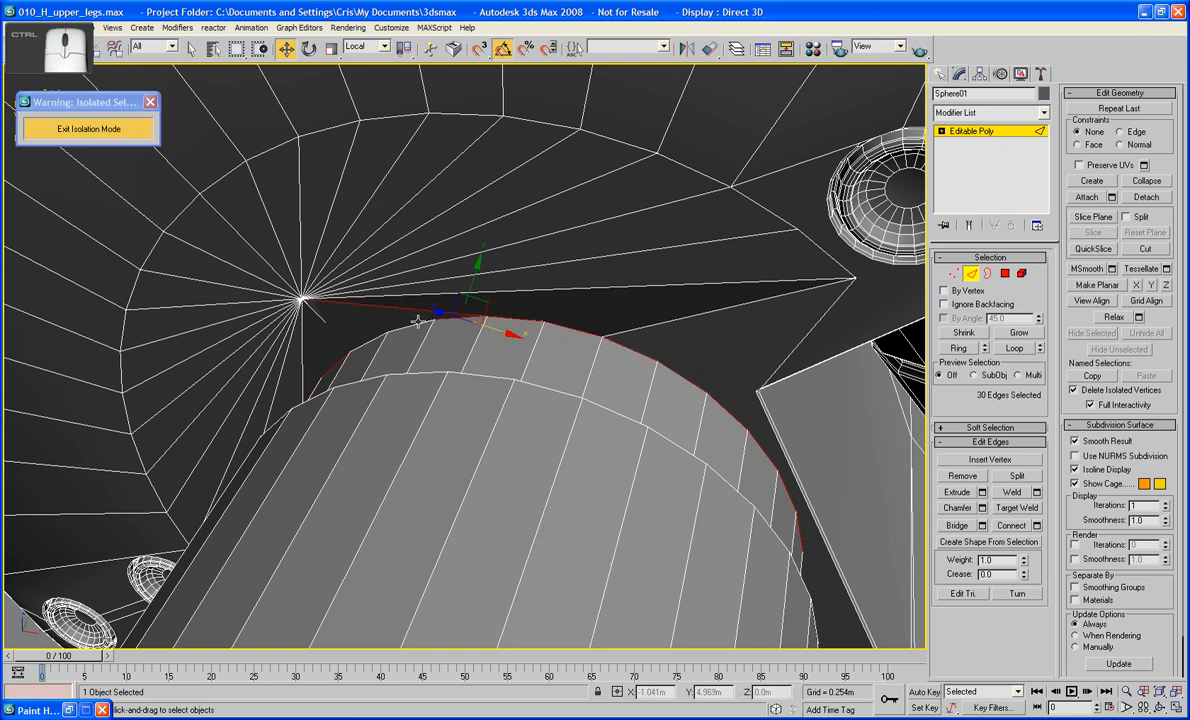
ctrl+click(418, 320)
alt+middle_drag(418, 320, 530, 362)
ctrl+click(530, 358)
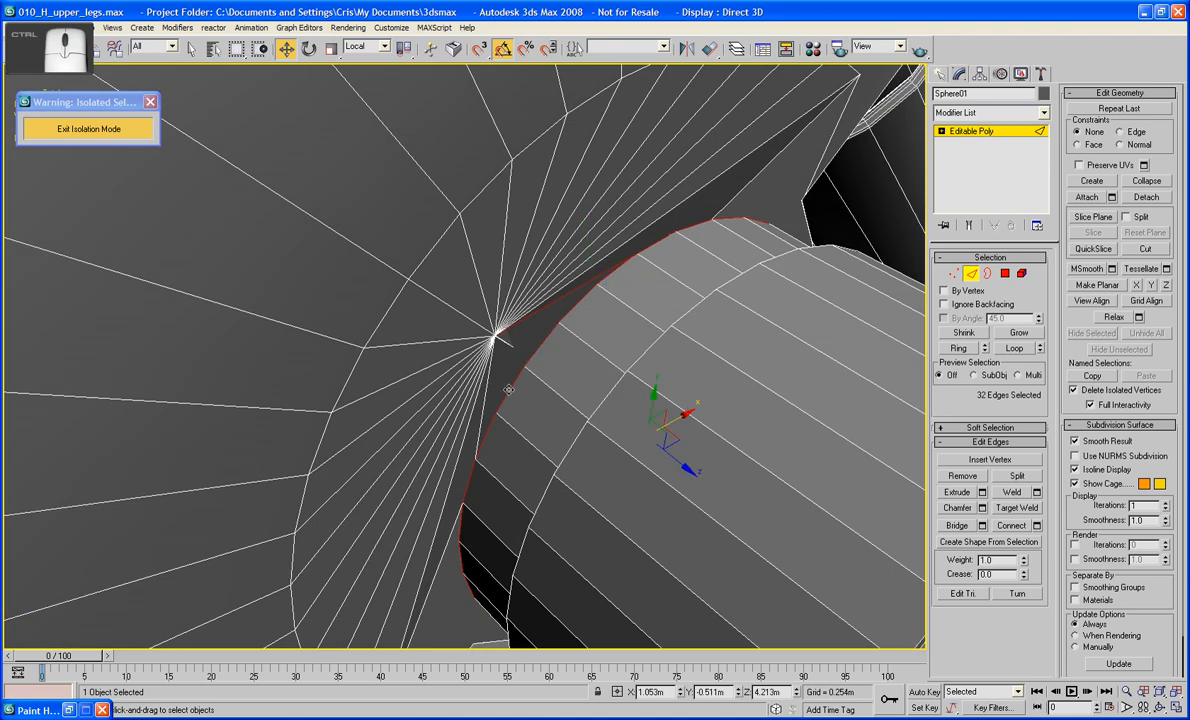
alt+middle_drag(577, 316, 667, 385)
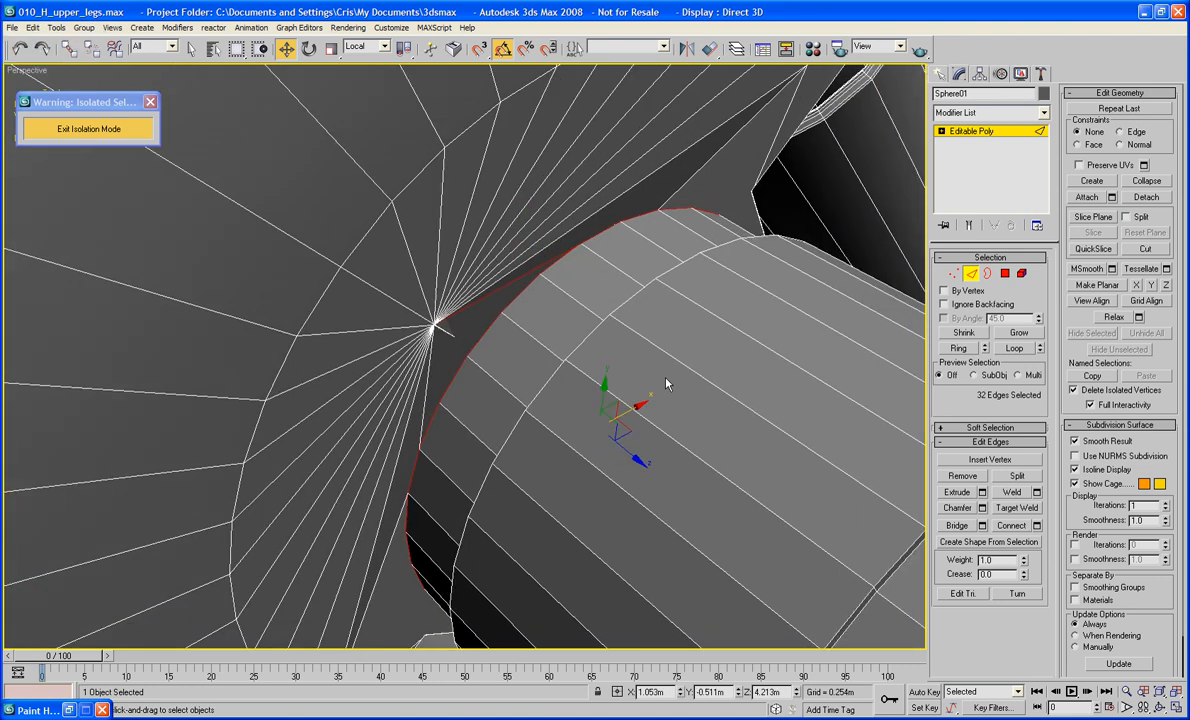
alt+click(525, 277)
alt+middle_drag(592, 340, 627, 311)
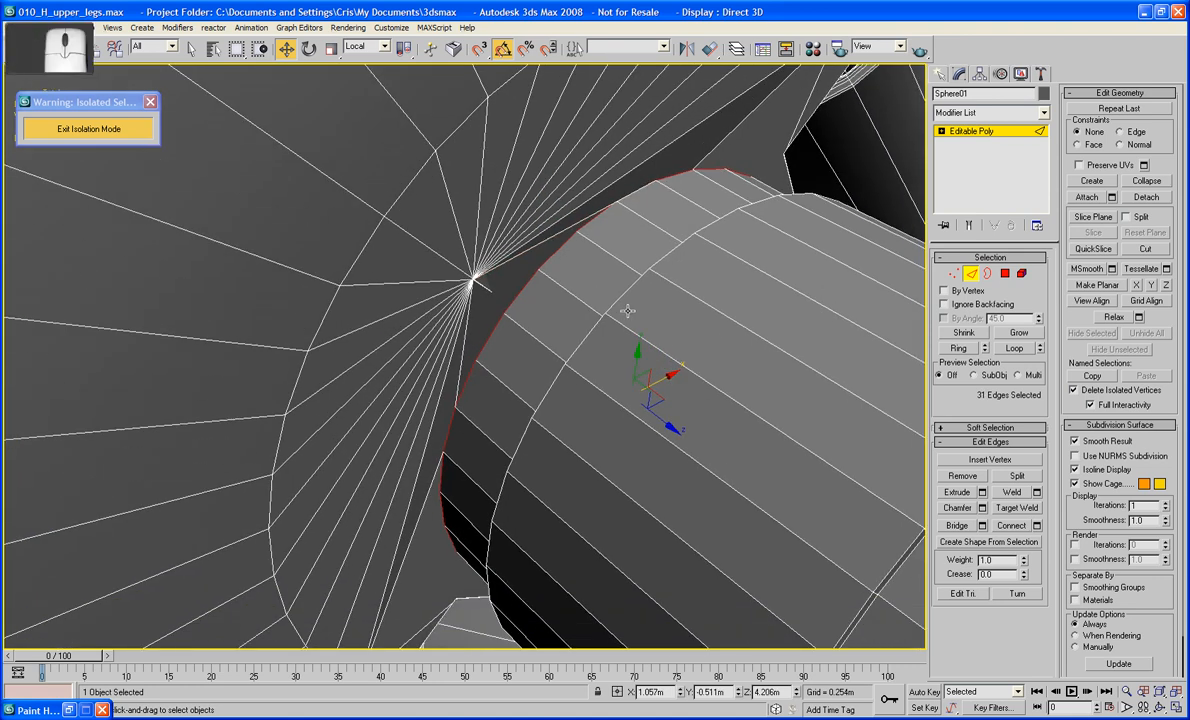
Try to chamfer the selected rim edges by 0.003 m with 1 segment, keeping the long stray edge out of the selection
click(982, 508)
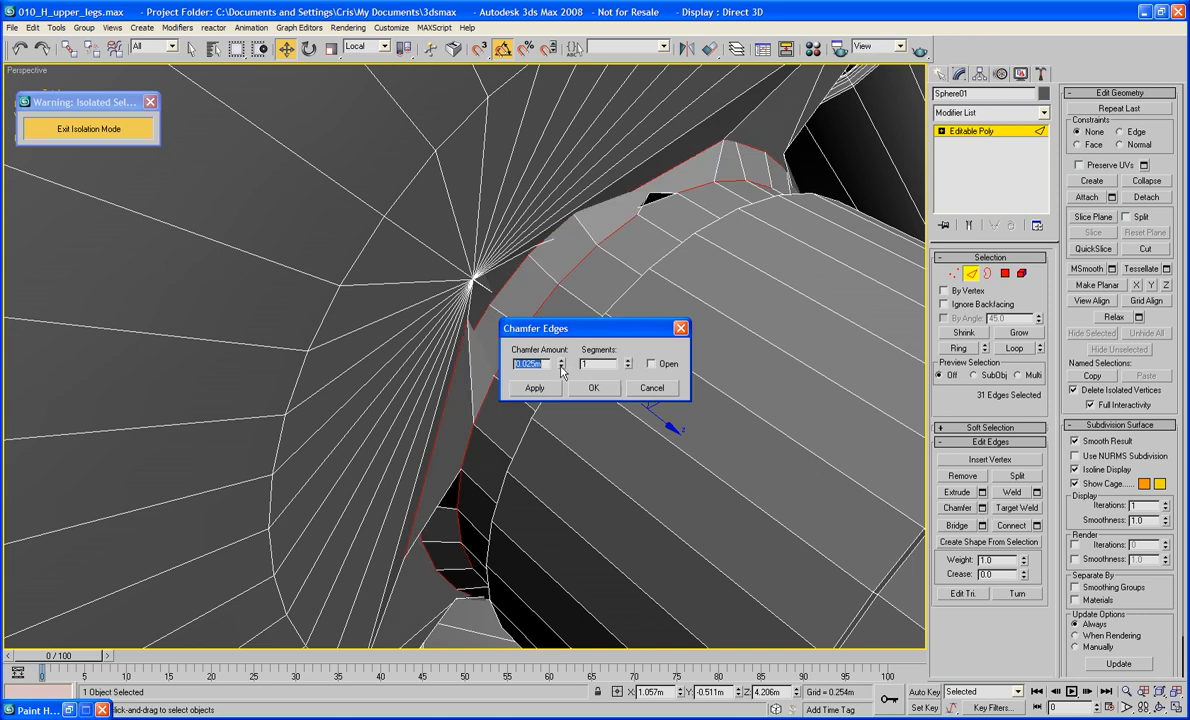
drag(562, 372, 563, 429)
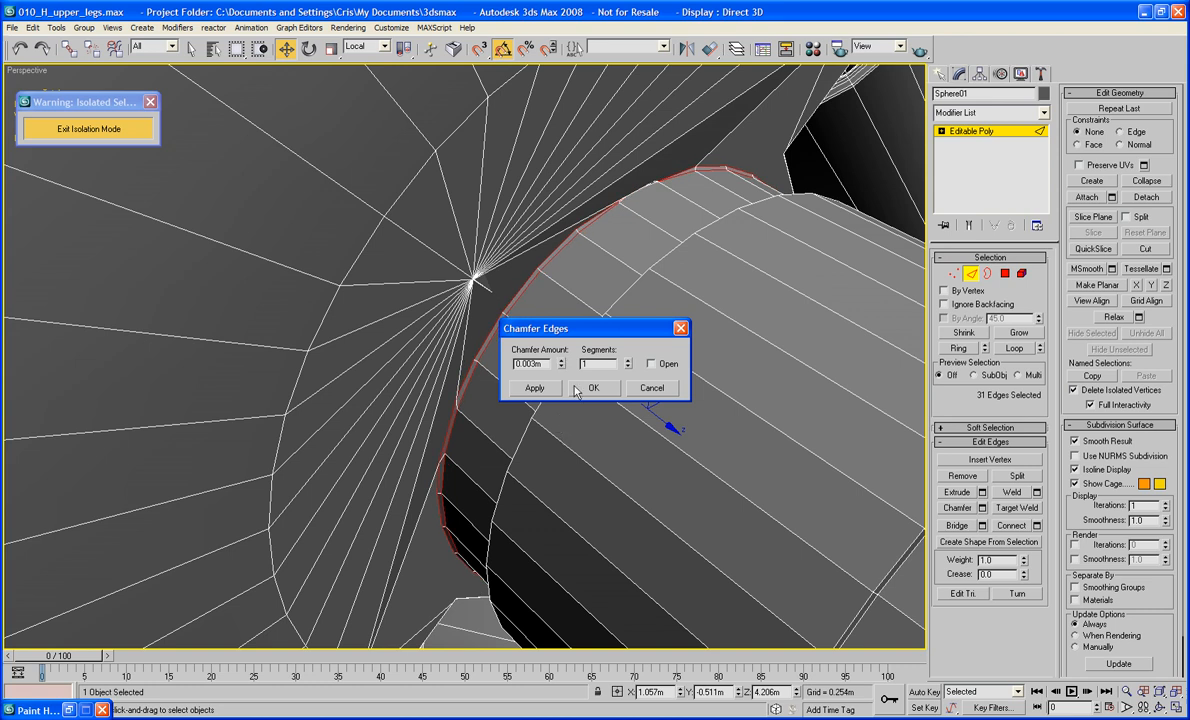
ctrl+click(605, 207)
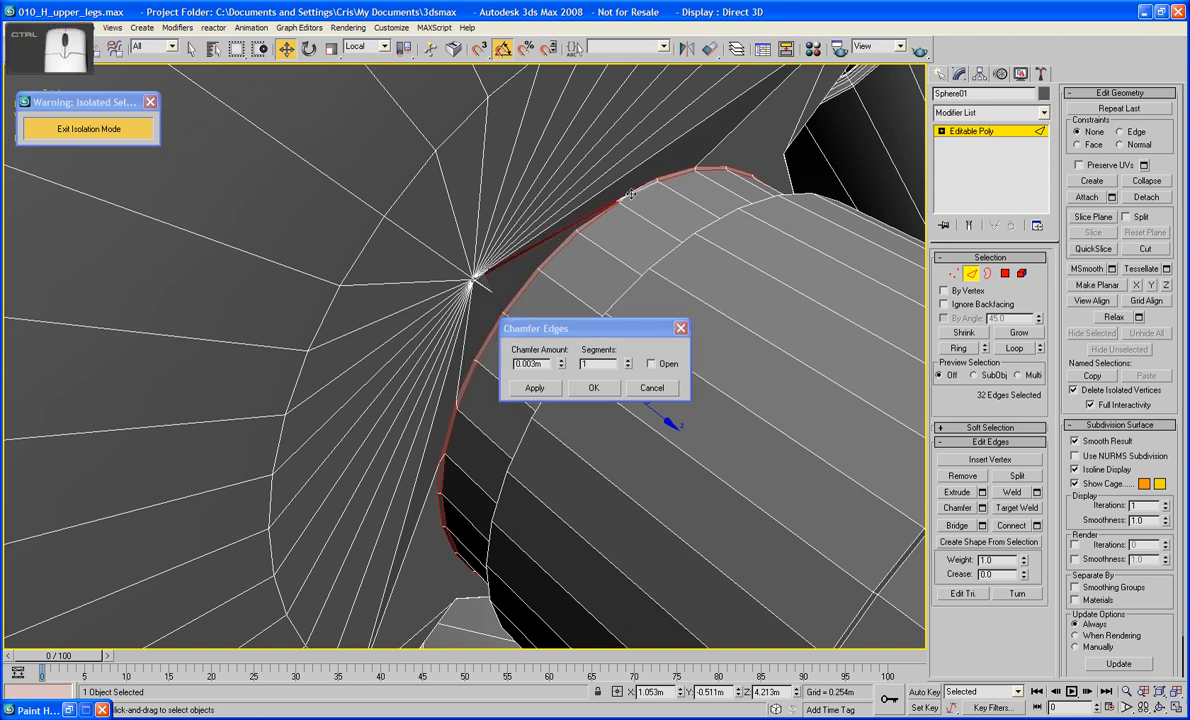
click(668, 387)
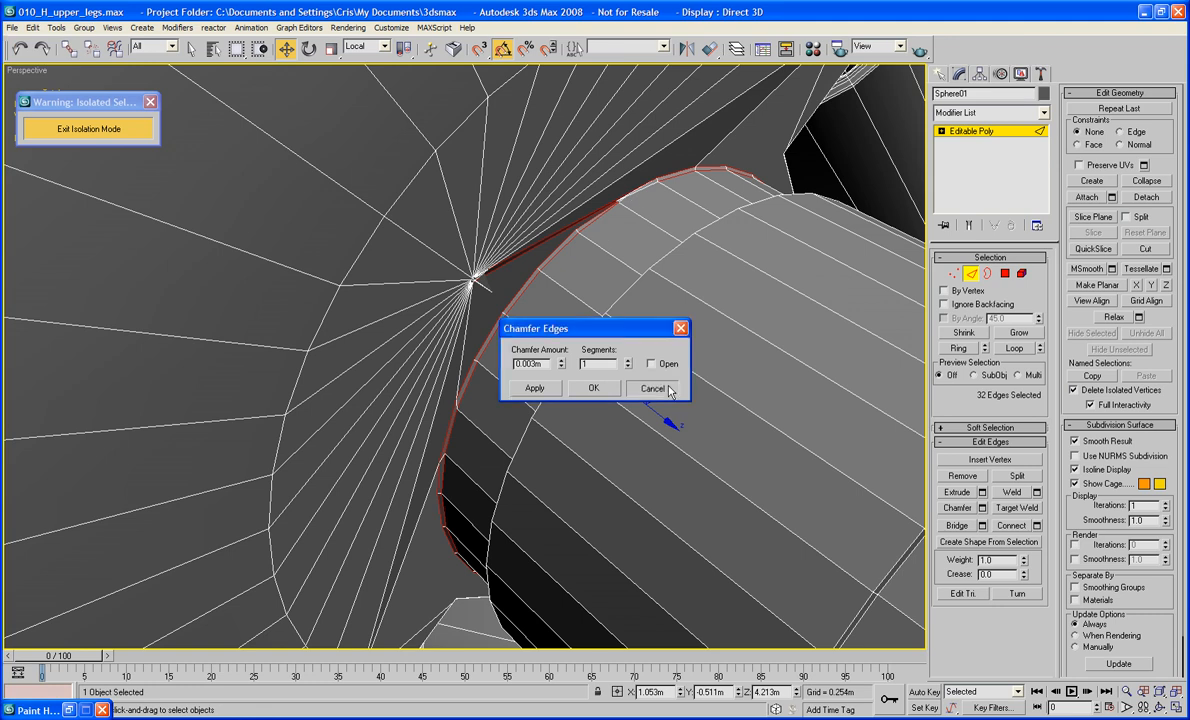
alt+middle_drag(696, 255, 698, 269)
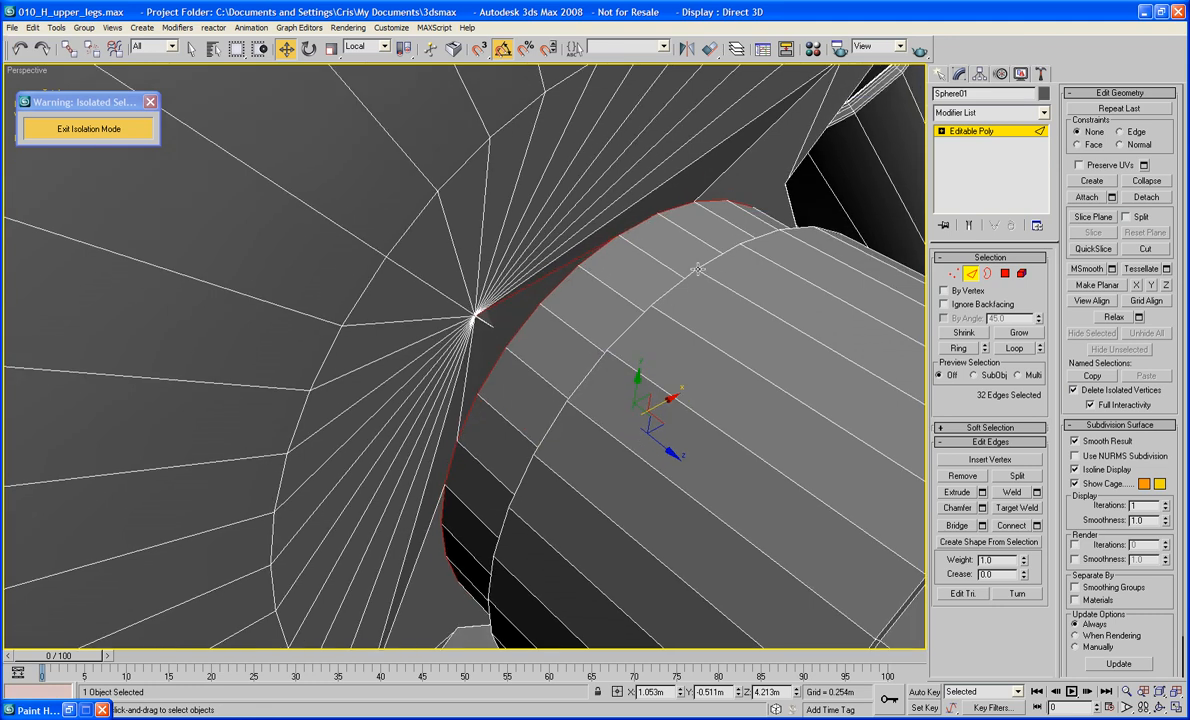
alt+click(575, 258)
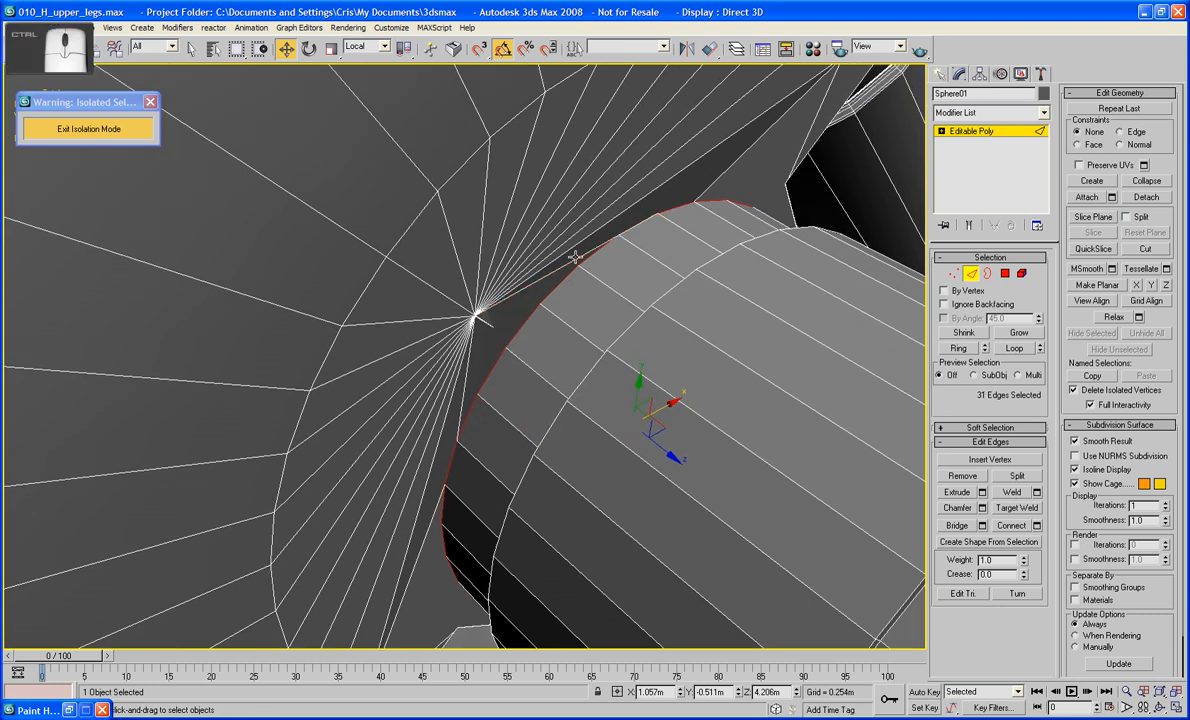
click(983, 509)
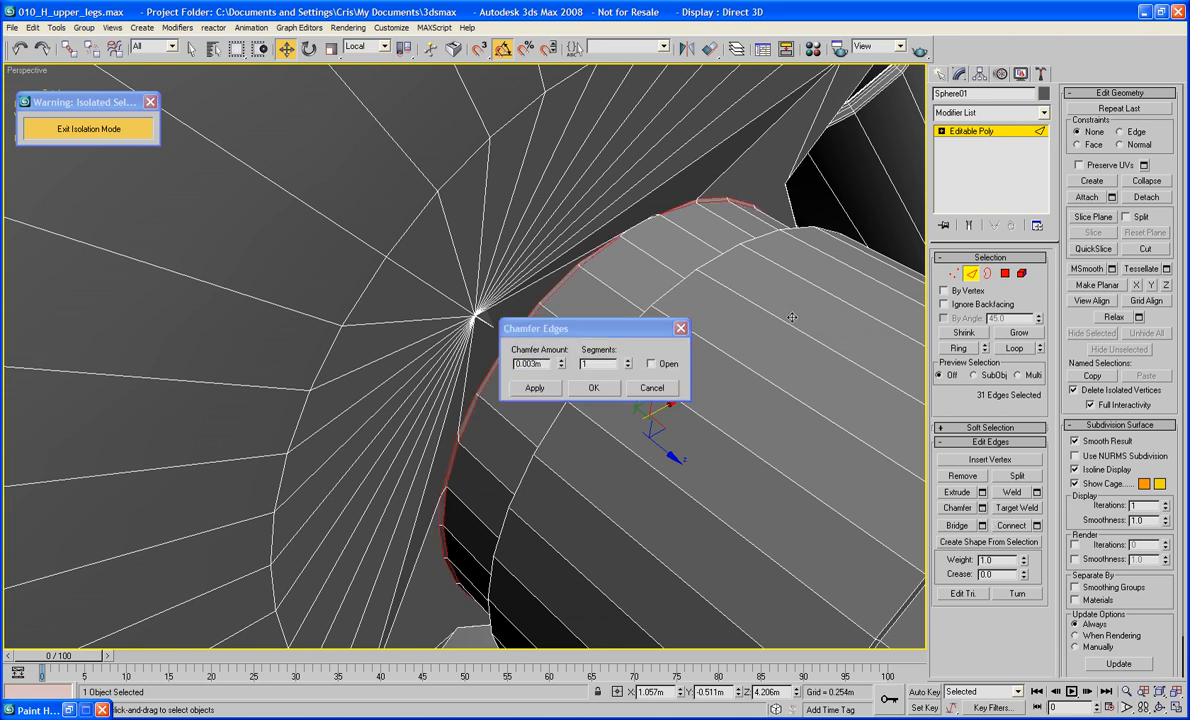
alt+middle_drag(694, 358, 697, 364)
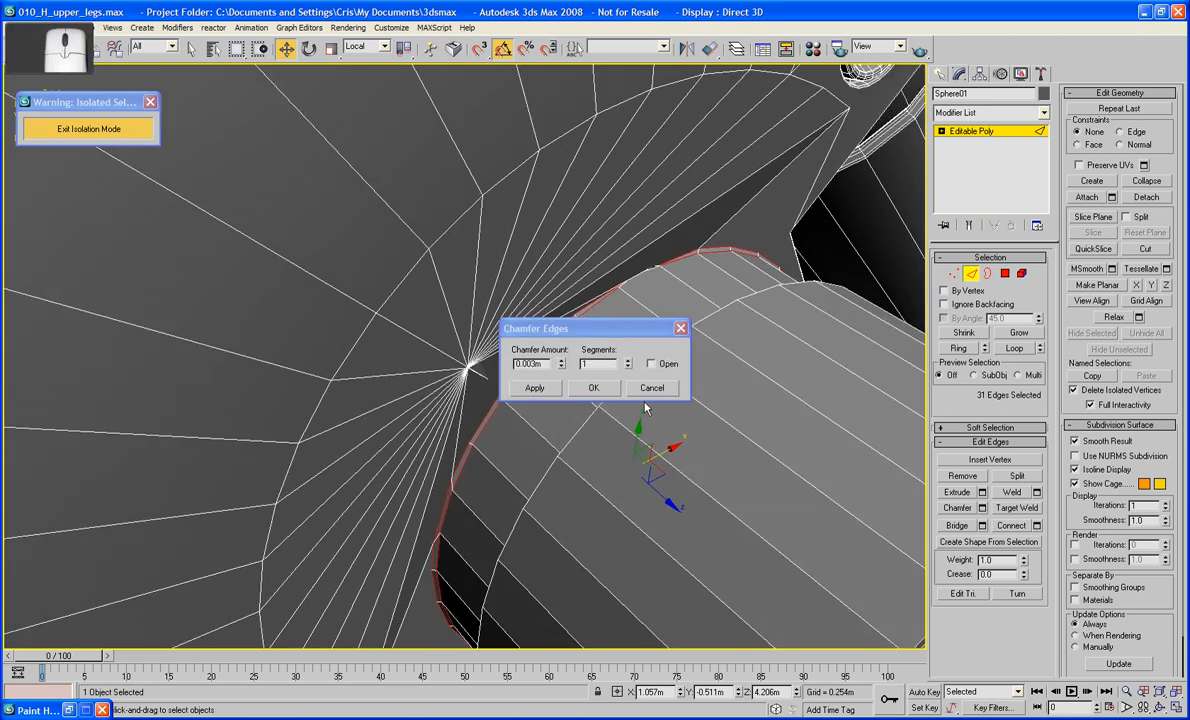
click(593, 387)
Add the unselected edge in the gap of the cylinder's rim, near the fan's converging vertex, to the edge selection
scroll(662, 432, up, 8)
scroll(662, 426, down, 9)
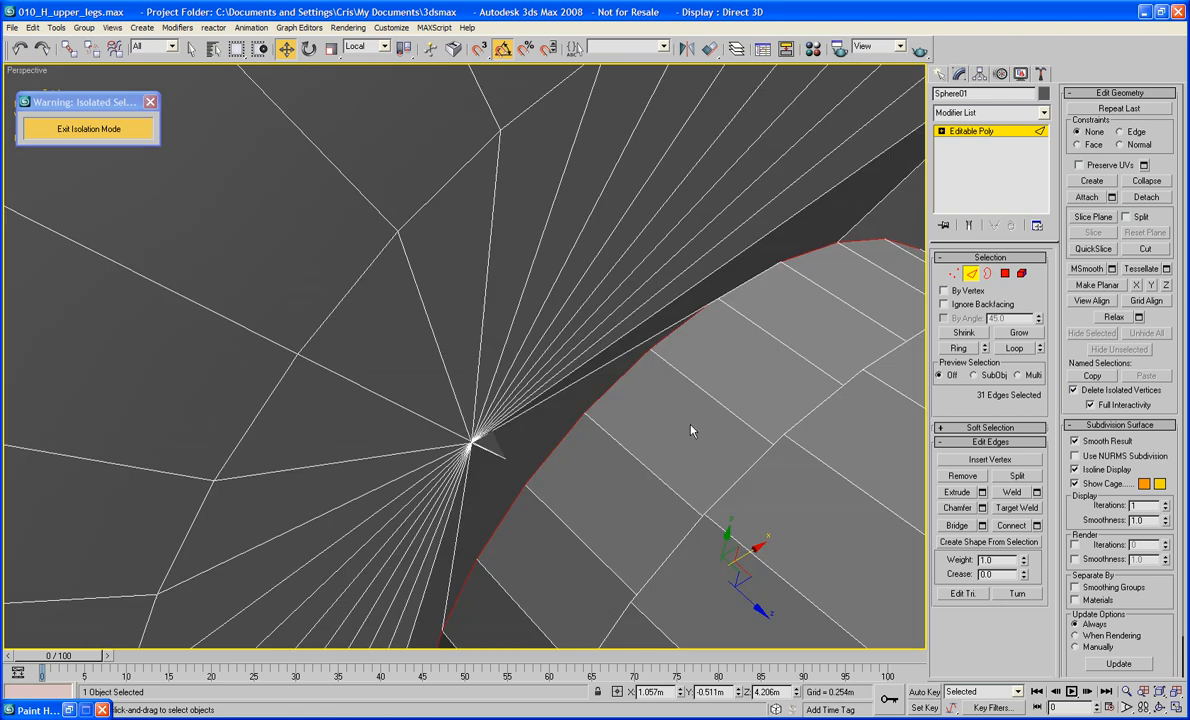
middle_drag(691, 426, 590, 428)
scroll(590, 428, up, 10)
middle_drag(660, 402, 592, 387)
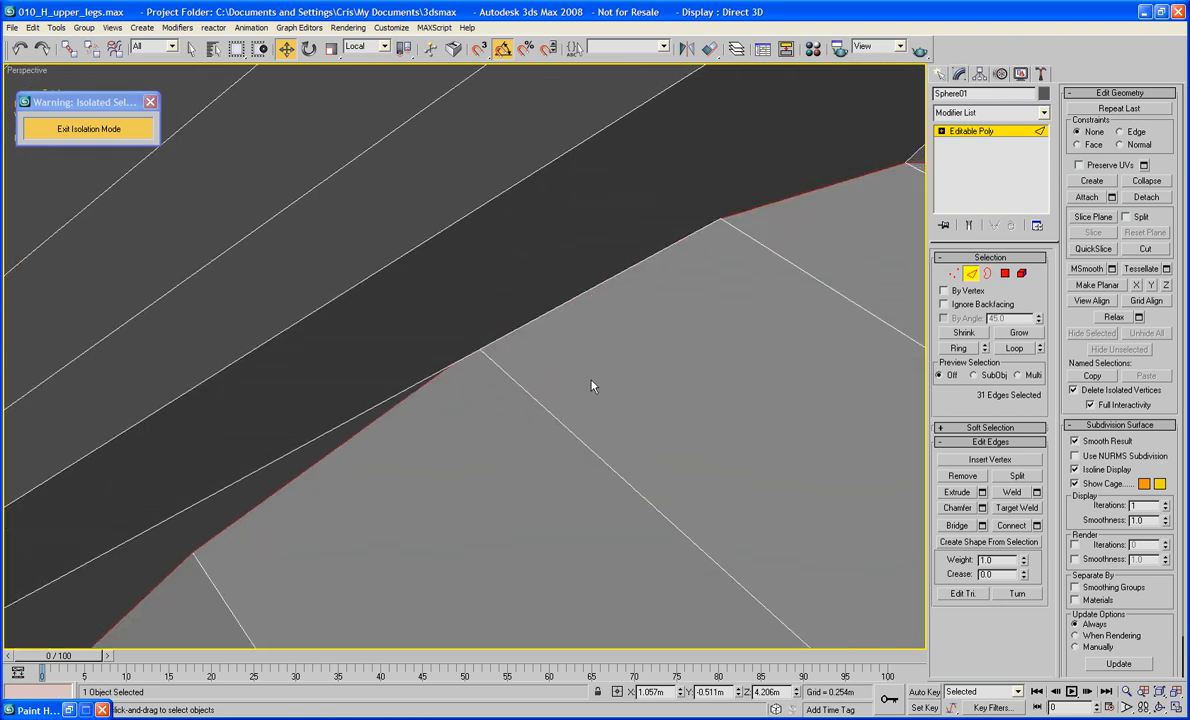
ctrl+click(557, 308)
scroll(600, 300, down, 6)
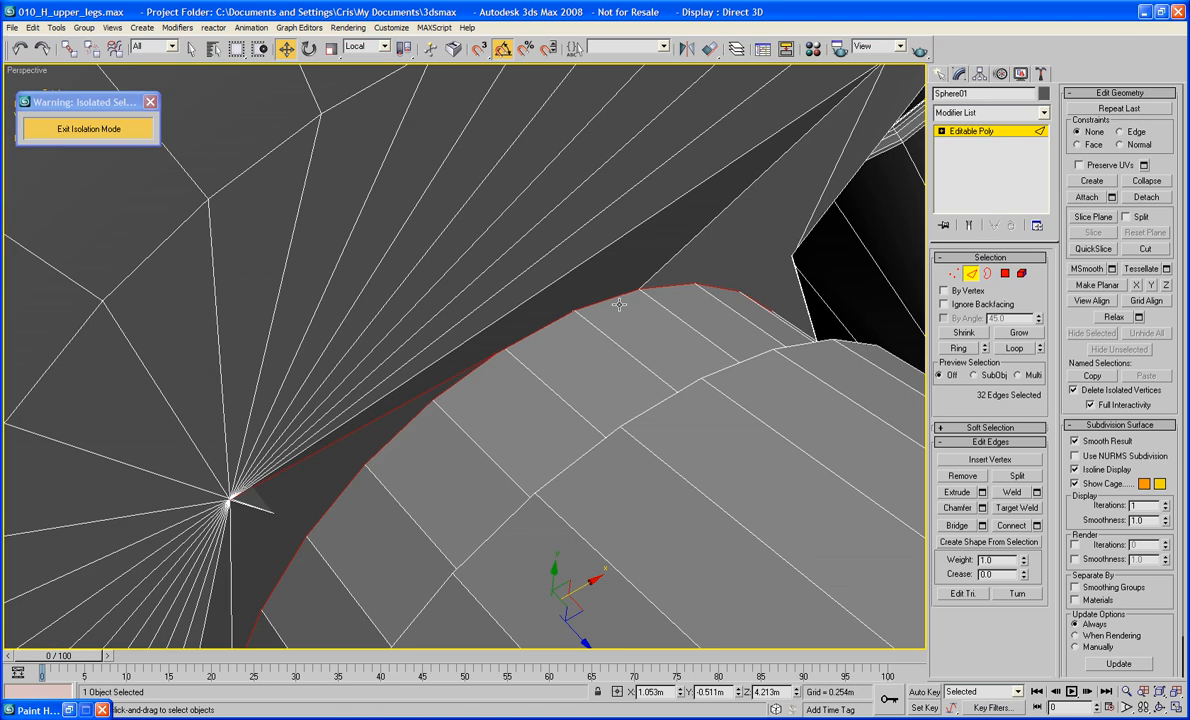
scroll(619, 305, down, 6)
alt+middle_drag(619, 305, 563, 383)
scroll(563, 383, up, 5)
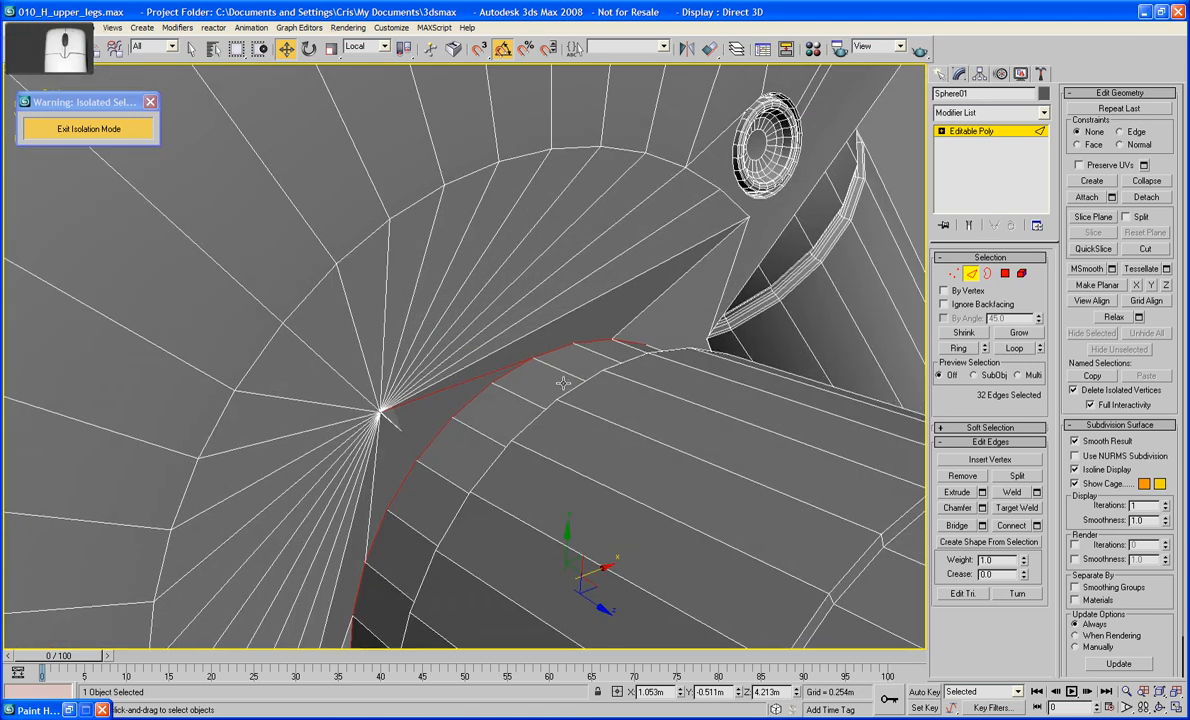
Try deleting the selected rim edges, and undo the deletion
key(Delete)
scroll(563, 383, down, 3)
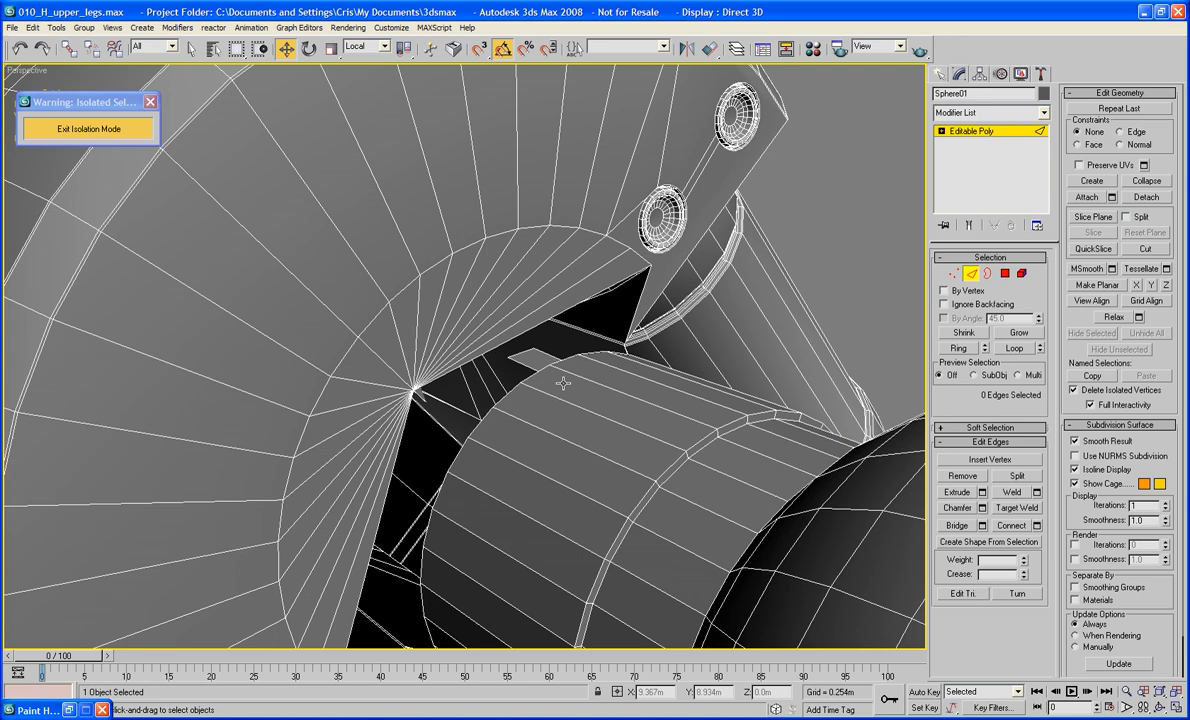
mouse_move(567, 365)
alt+middle_down()
mouse_move(553, 331)
mouse_move(527, 341)
mouse_move(571, 361)
alt+middle_up()
key(ctrl+z)
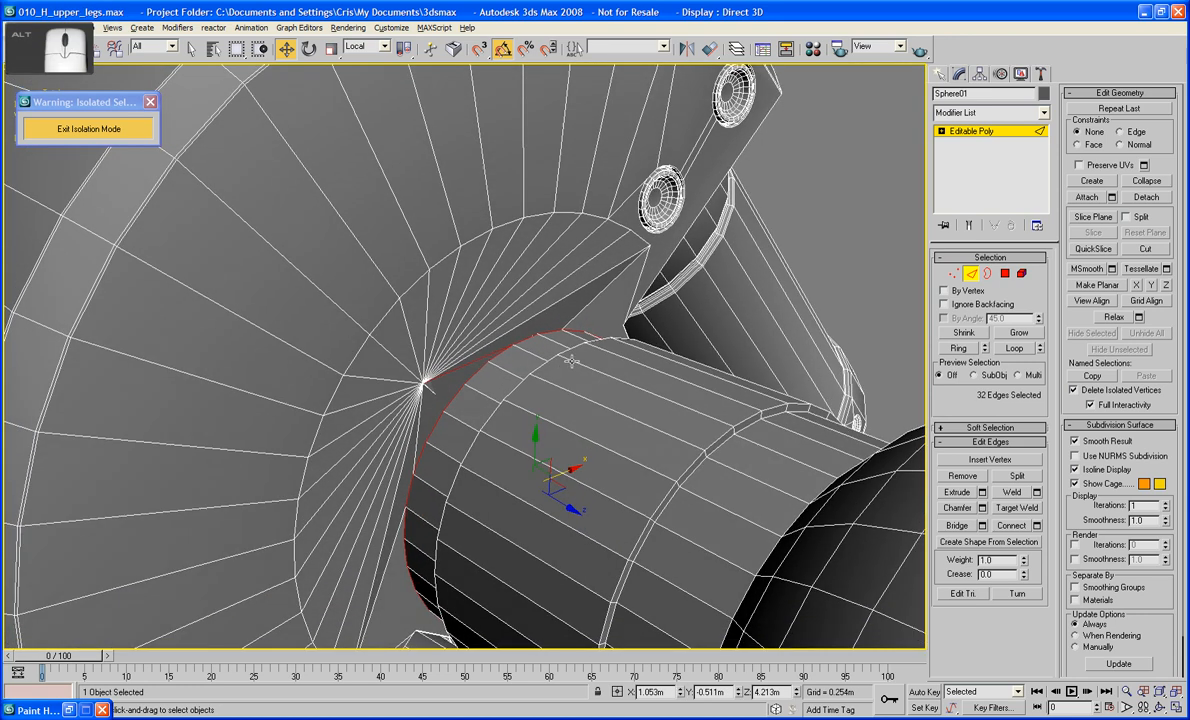
Delete the narrow polygon between the fan's converging vertex and the cylinder's end rim
click(1008, 274)
click(433, 393)
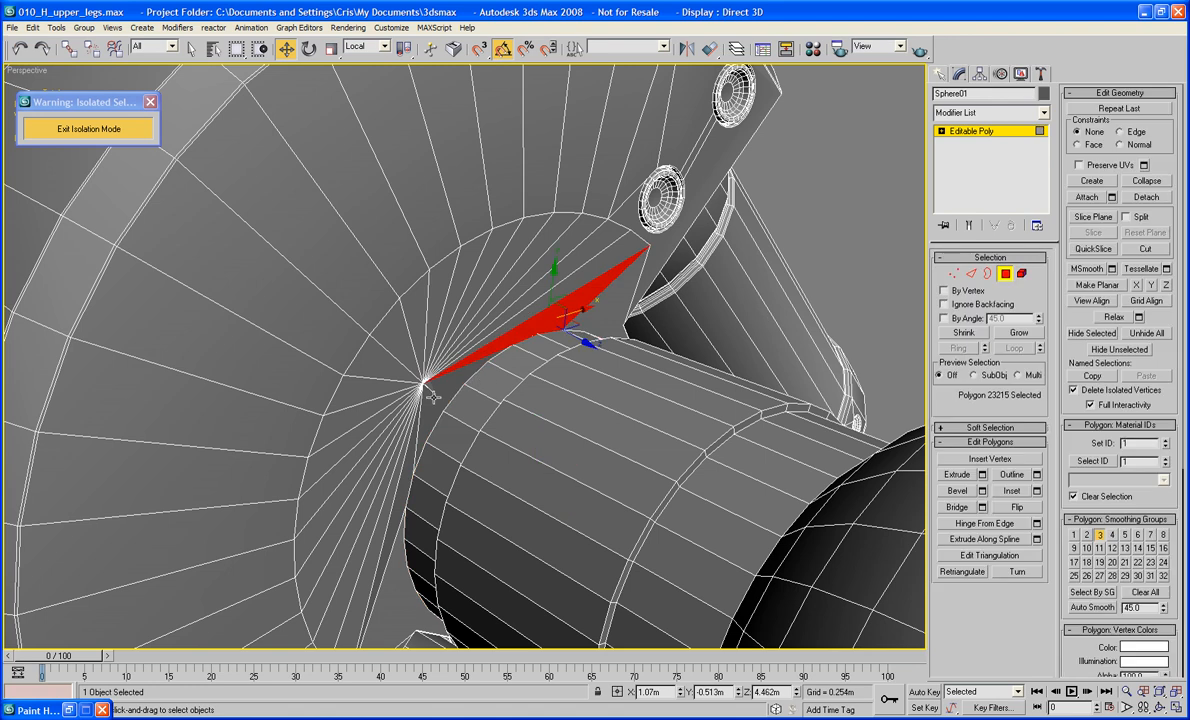
key(Delete)
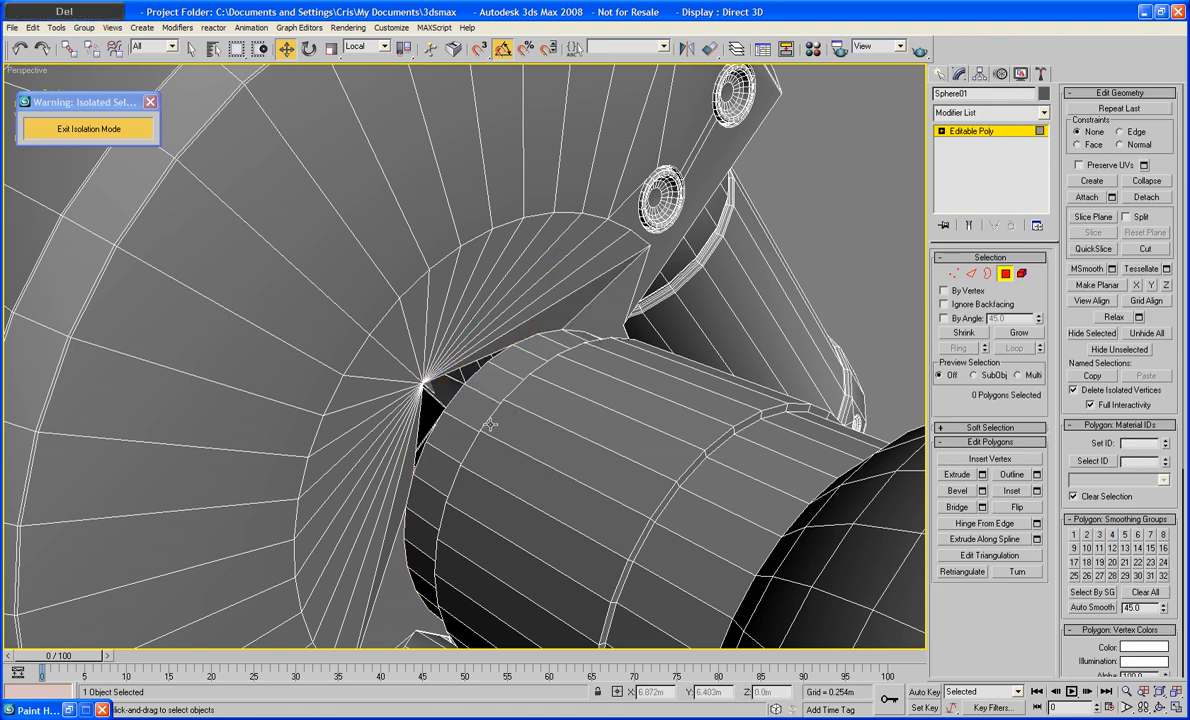
Delete the two adjacent fan polygons whose tips spike past the converging vertex towards the cylinder
scroll(542, 418, up, 5)
alt+middle_drag(541, 418, 532, 352)
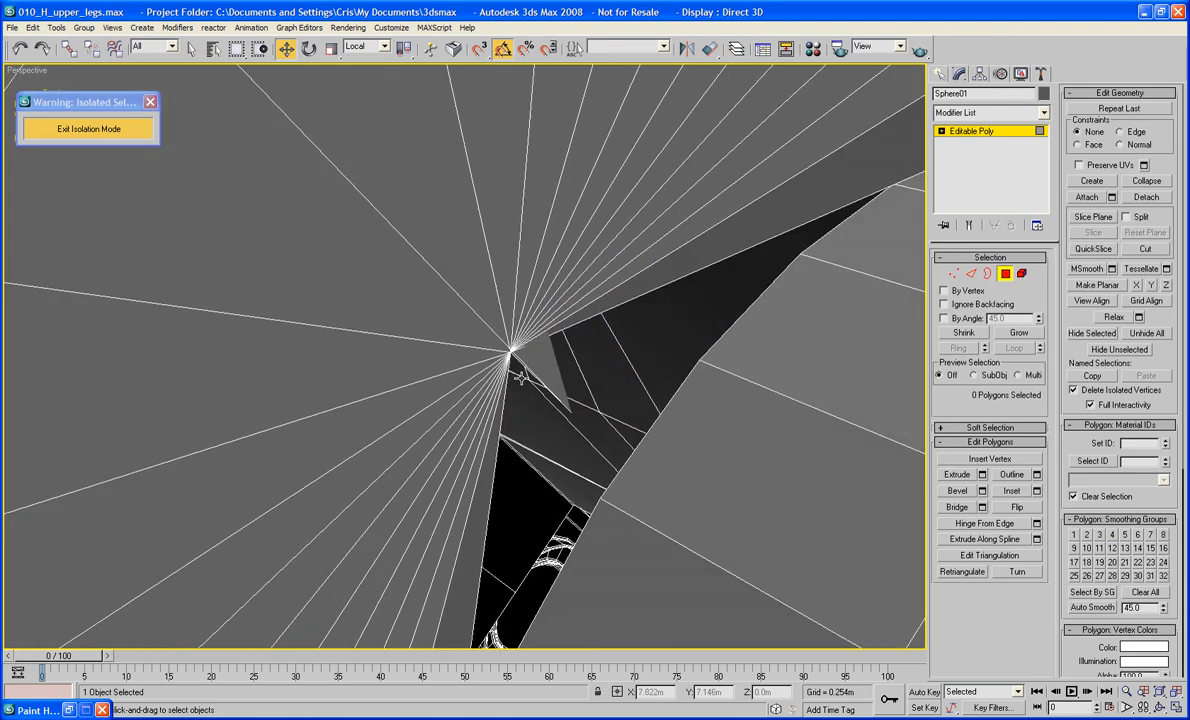
click(532, 352)
scroll(532, 352, down, 5)
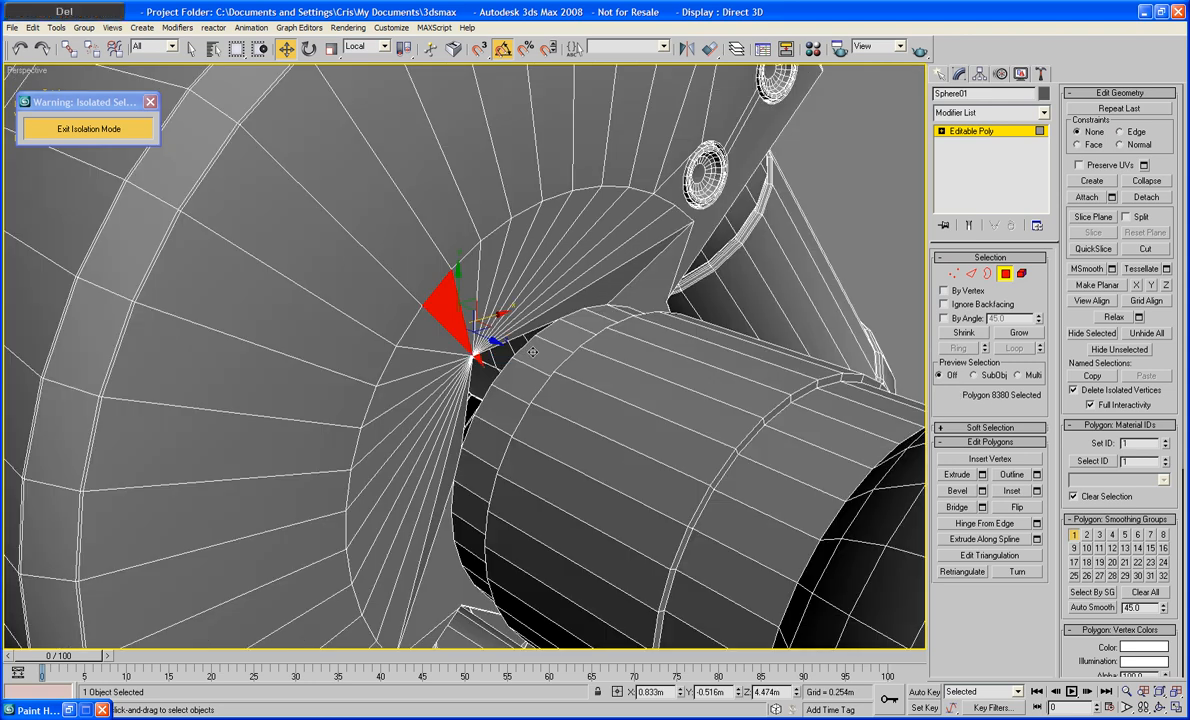
key(Delete)
scroll(532, 352, up, 4)
scroll(518, 353, down, 4)
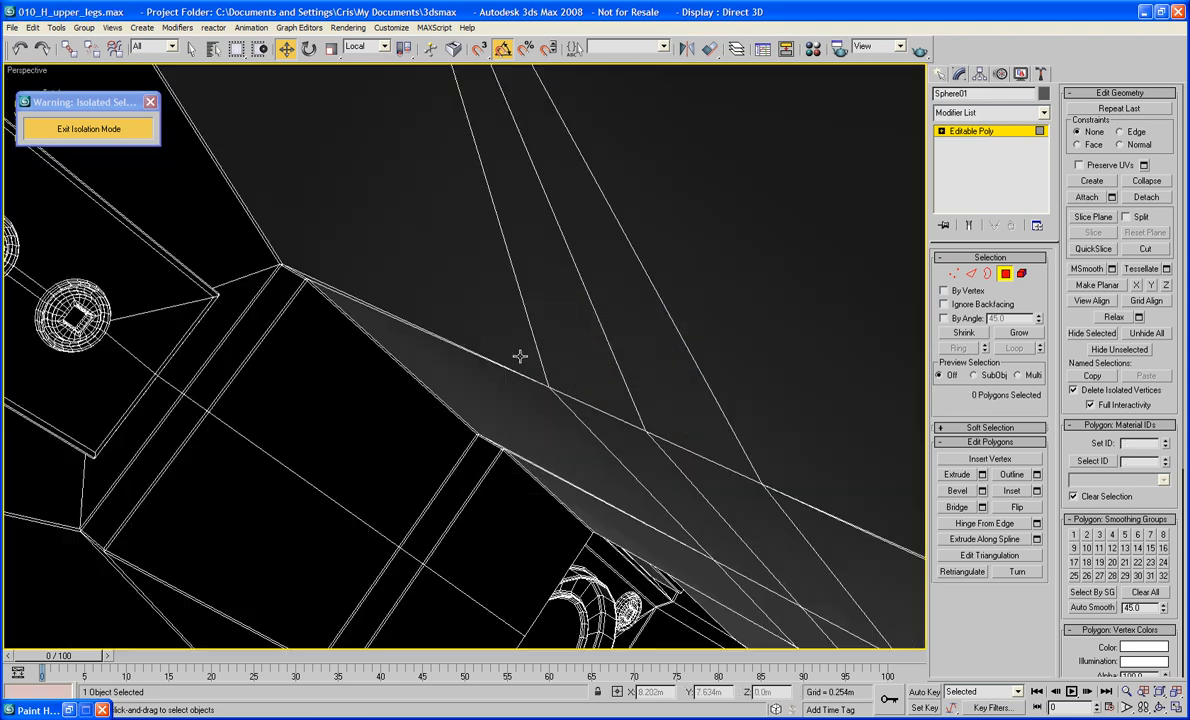
scroll(518, 353, up, 5)
click(521, 368)
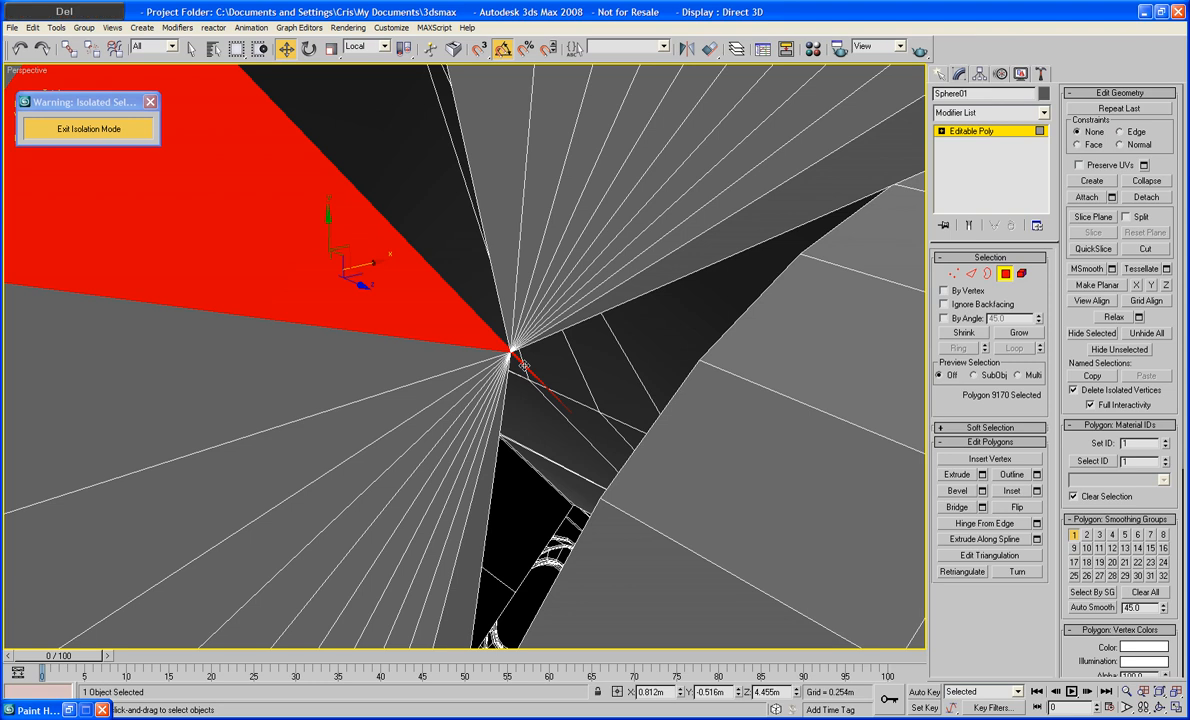
key(Delete)
scroll(522, 367, down, 4)
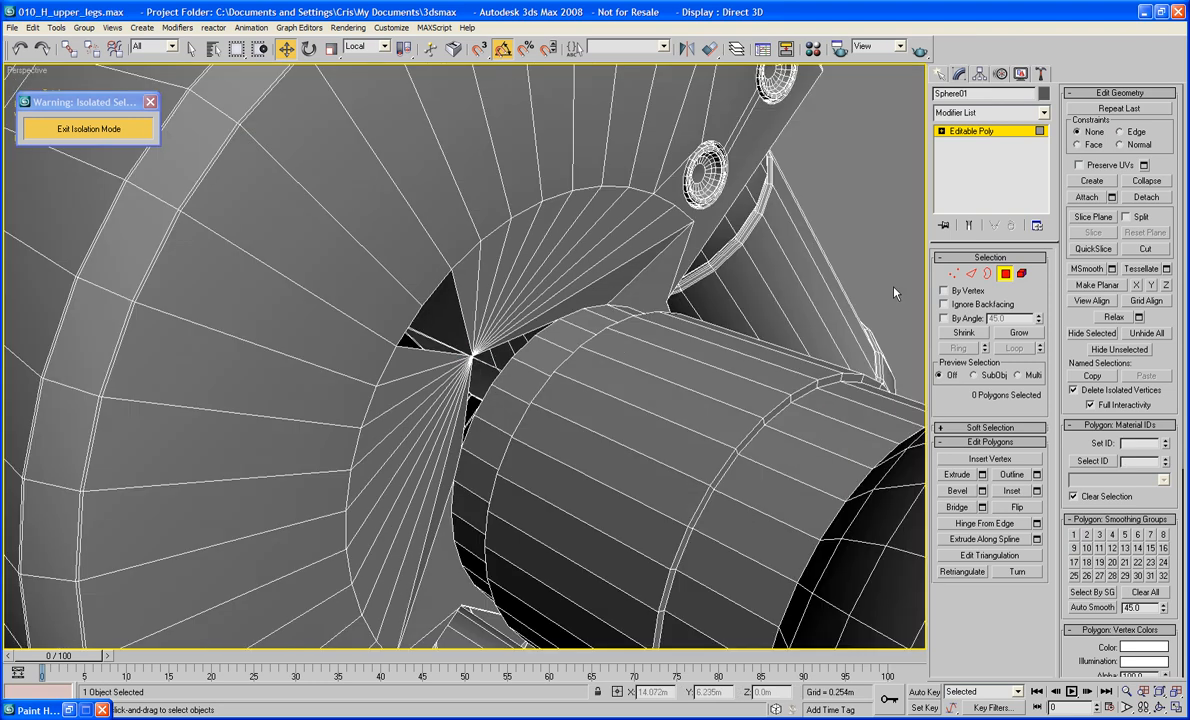
Create a new polygon filling the hole in the fan, using the converging vertex and the hole's outer border vertices
scroll(632, 342, up, 4)
middle_drag(635, 344, 643, 414)
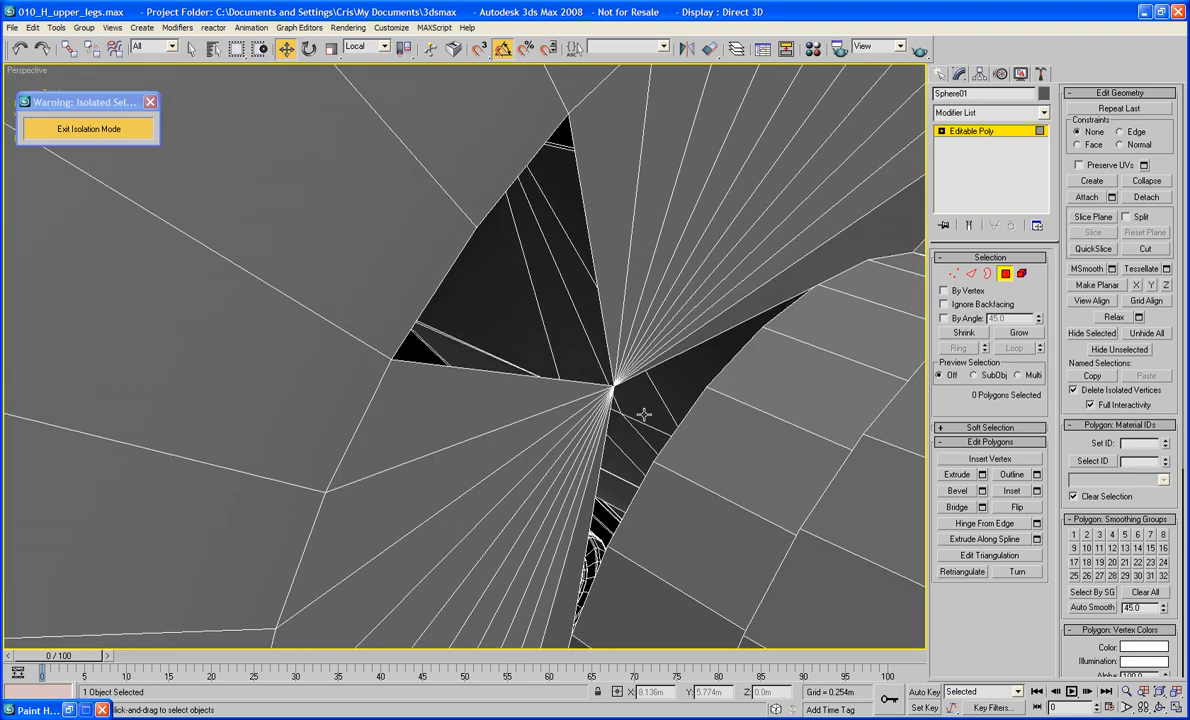
click(1091, 182)
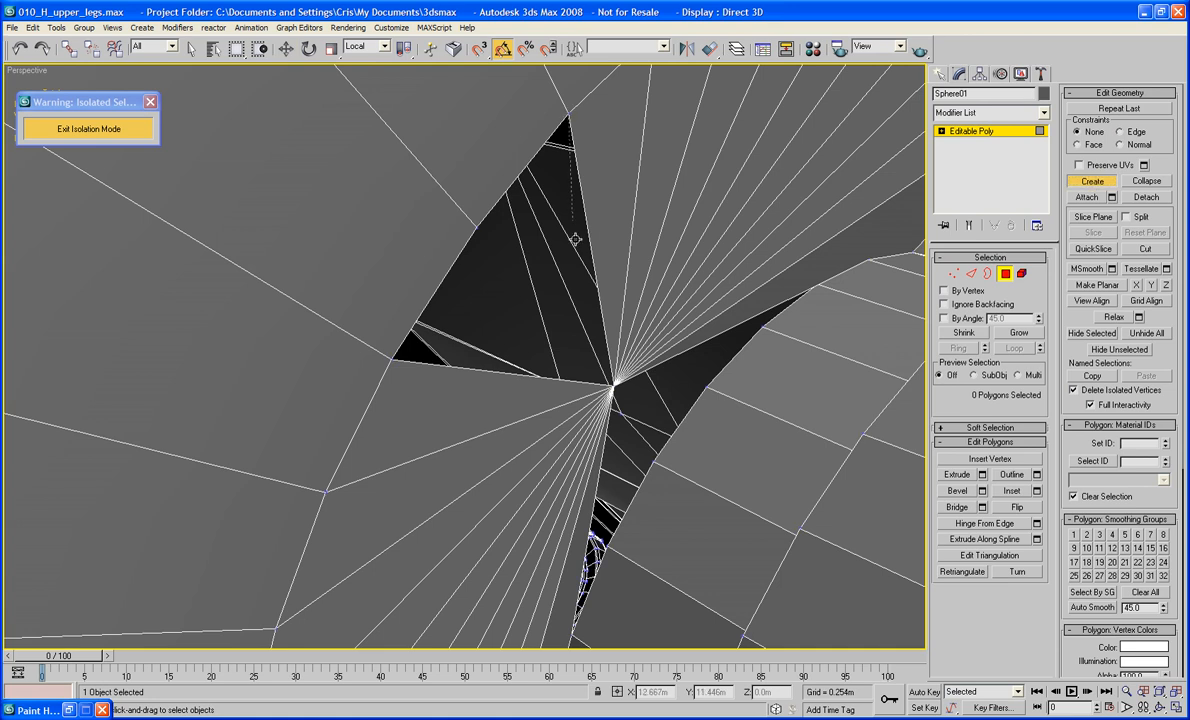
click(614, 385)
click(392, 359)
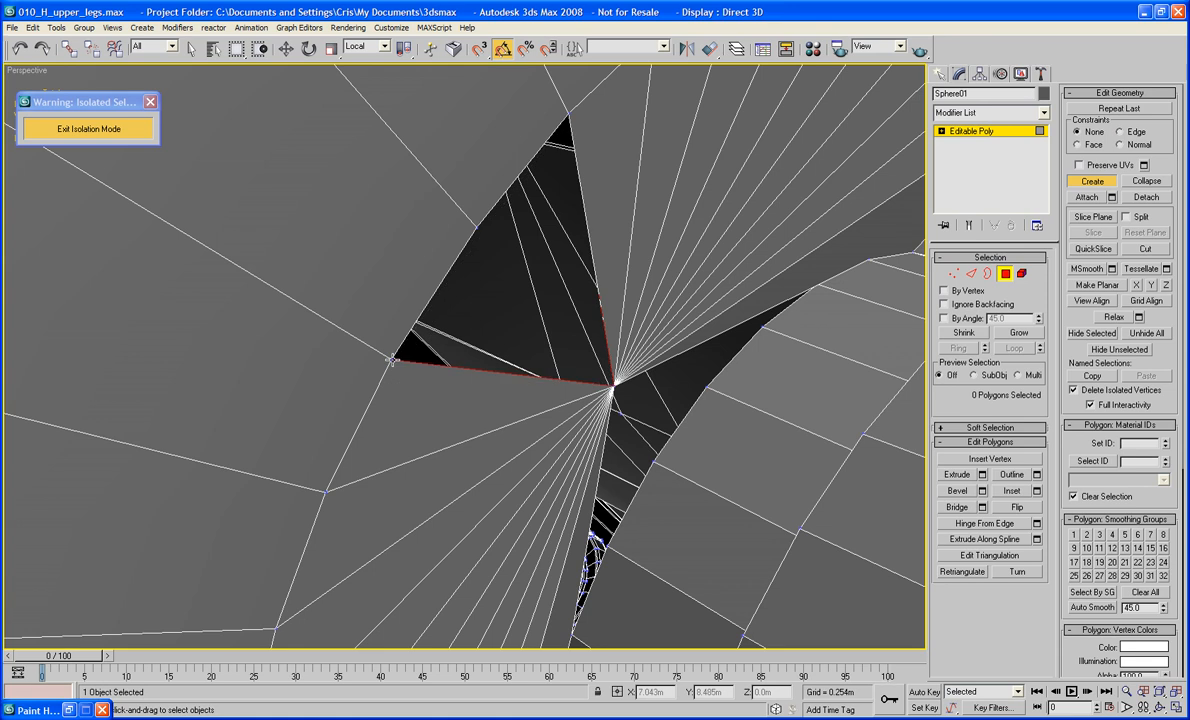
double_click(477, 227)
key(w)
scroll(477, 227, down, 3)
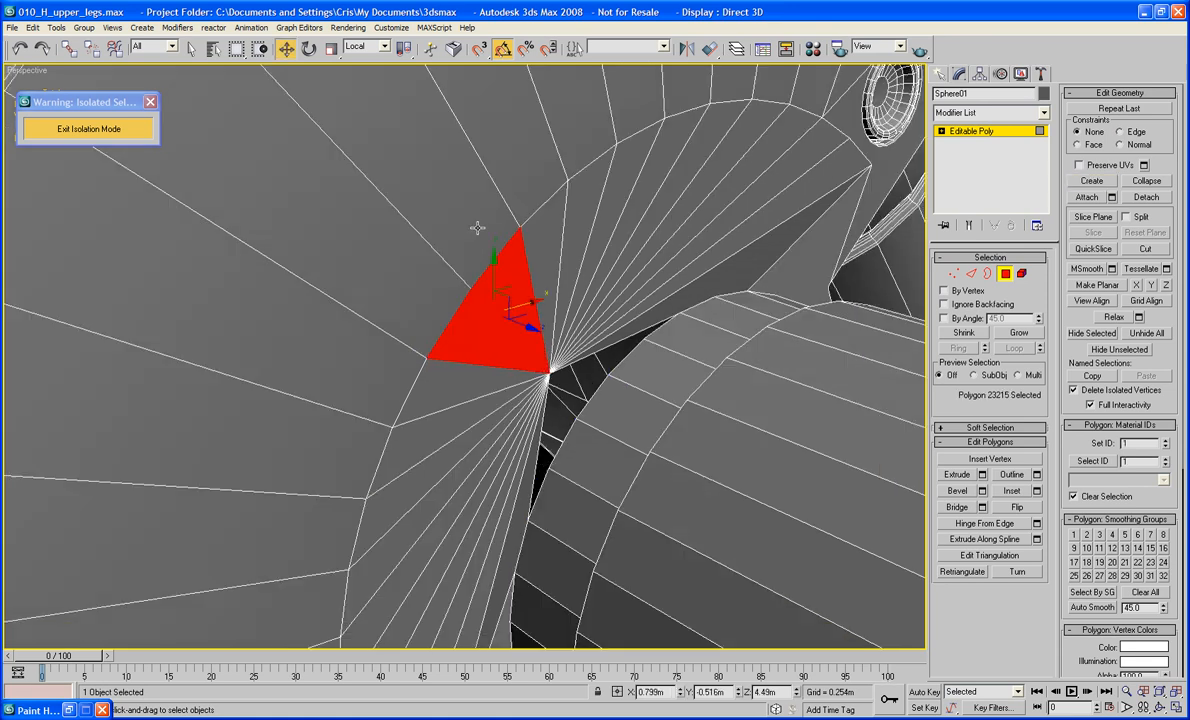
Cap the open border between the fan's converging vertex and the cylinder's end rim
middle_drag(547, 274, 509, 198)
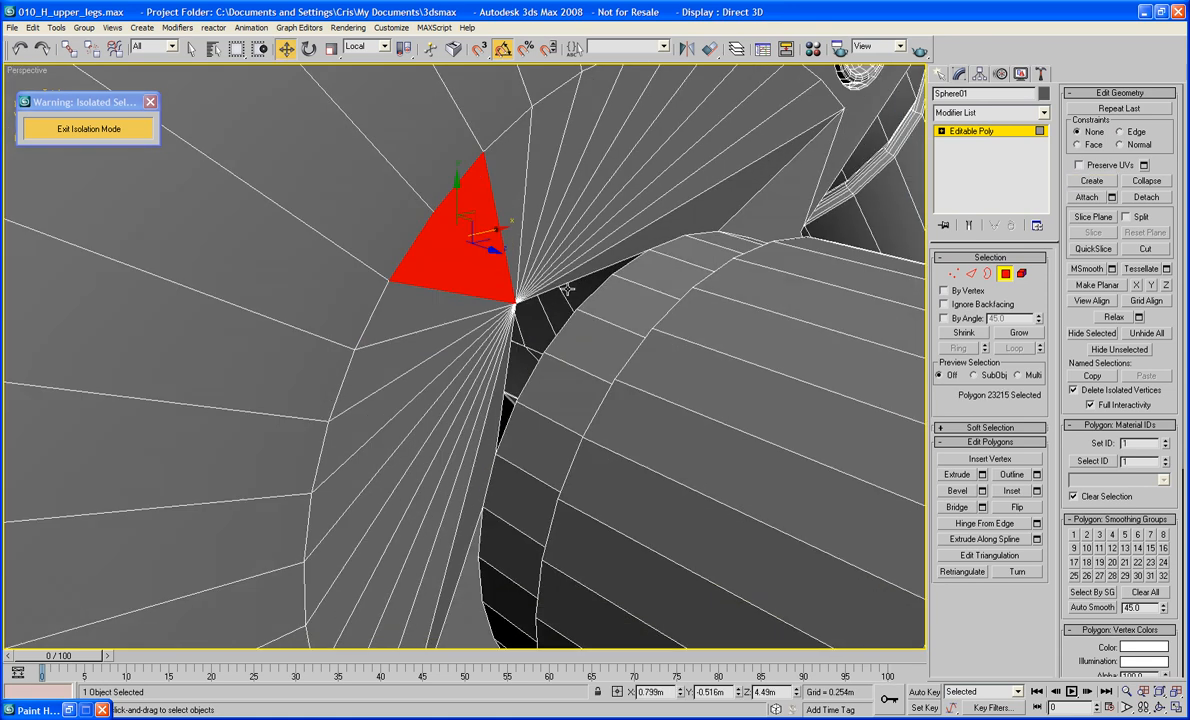
click(986, 274)
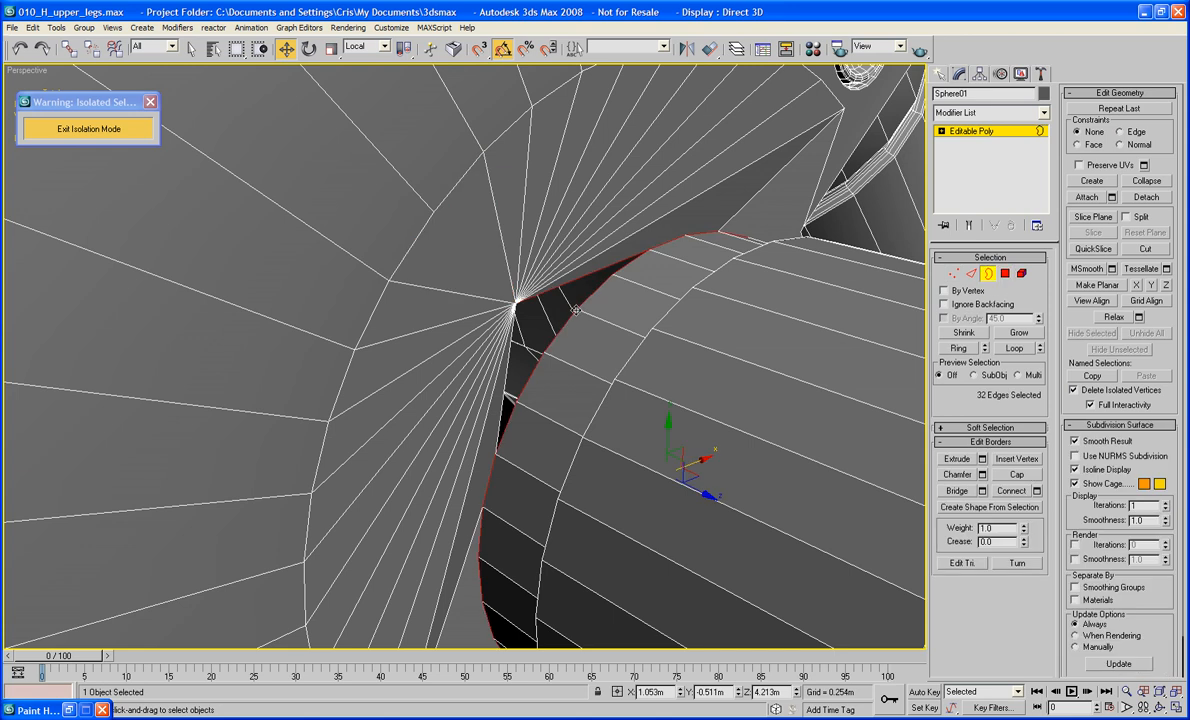
click(576, 311)
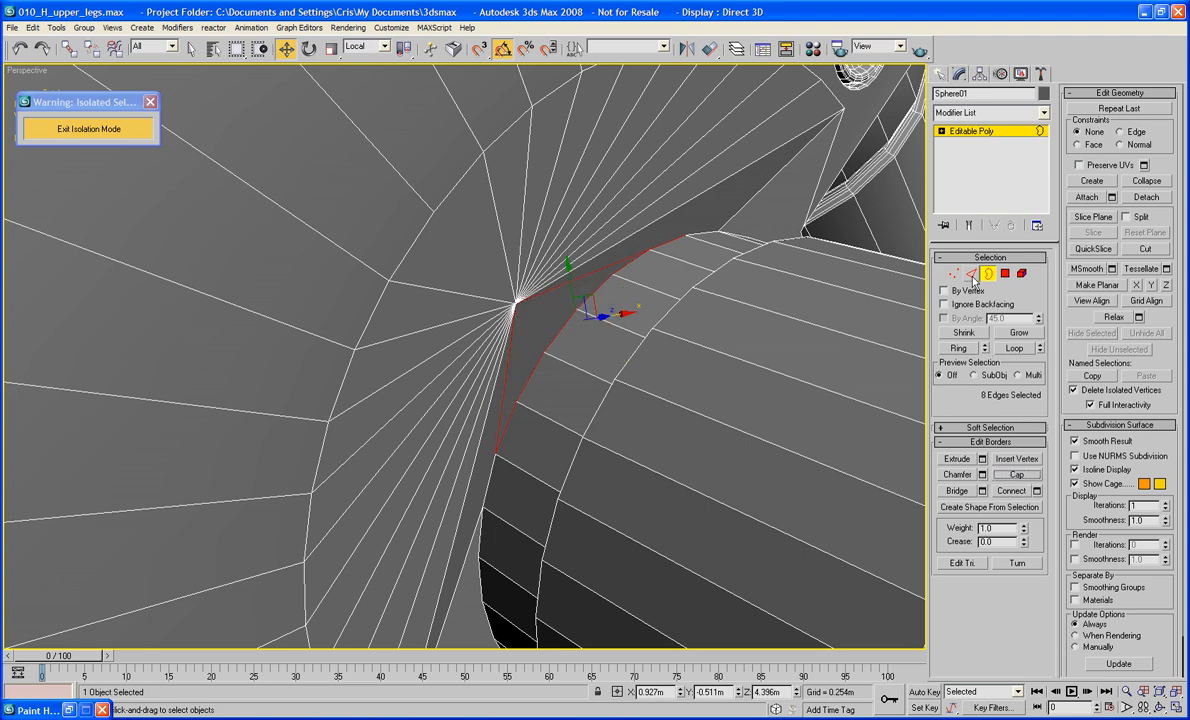
Try selecting the cylinder's rim edges from the capped border, excluding its two straight edges and extending the selection as a loop
key(2)
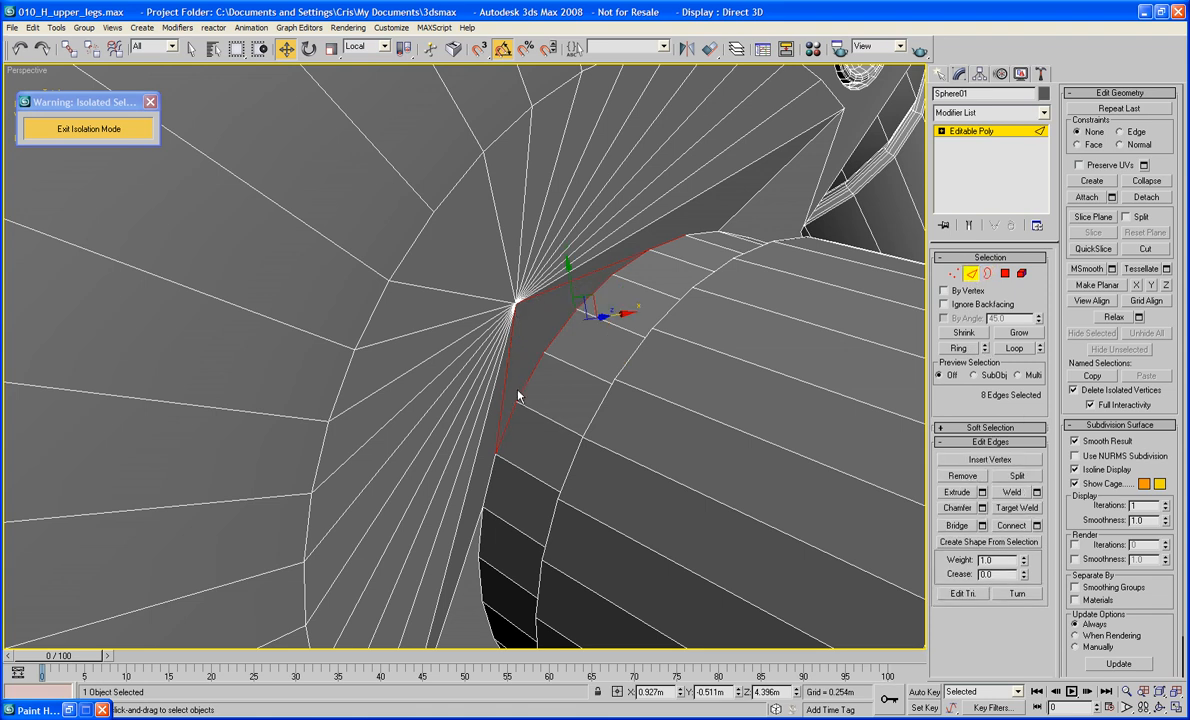
alt+click(507, 378)
alt+click(590, 272)
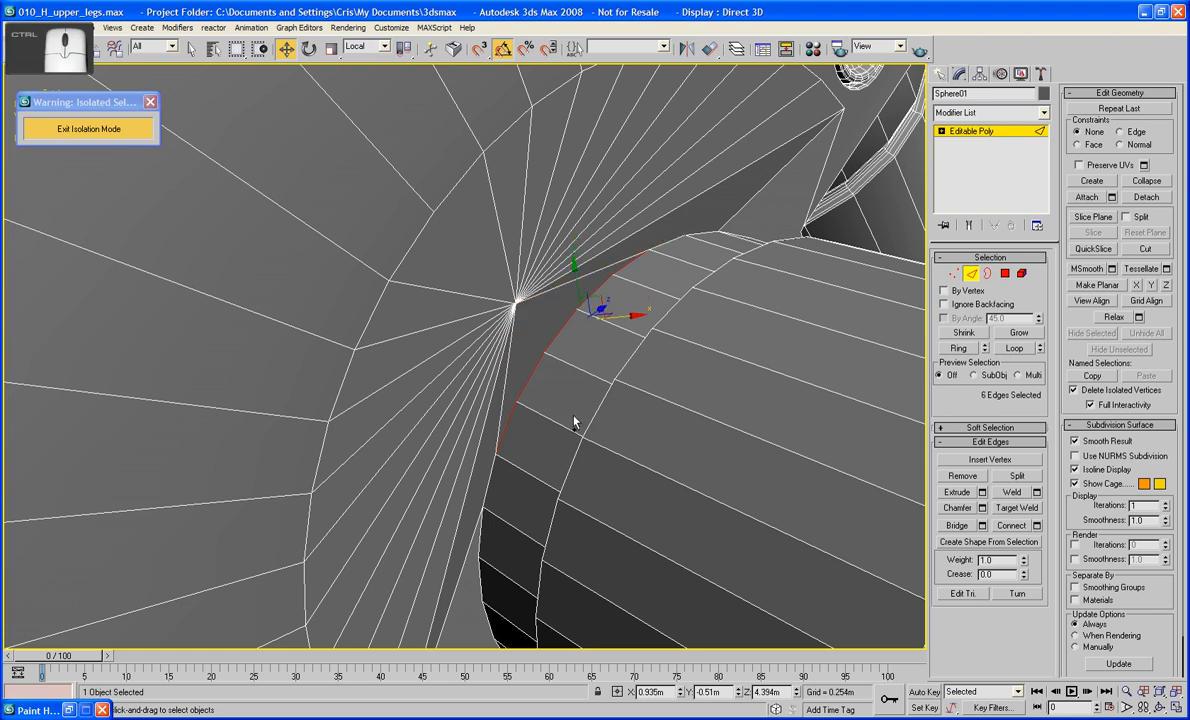
alt+middle_drag(575, 480, 575, 455)
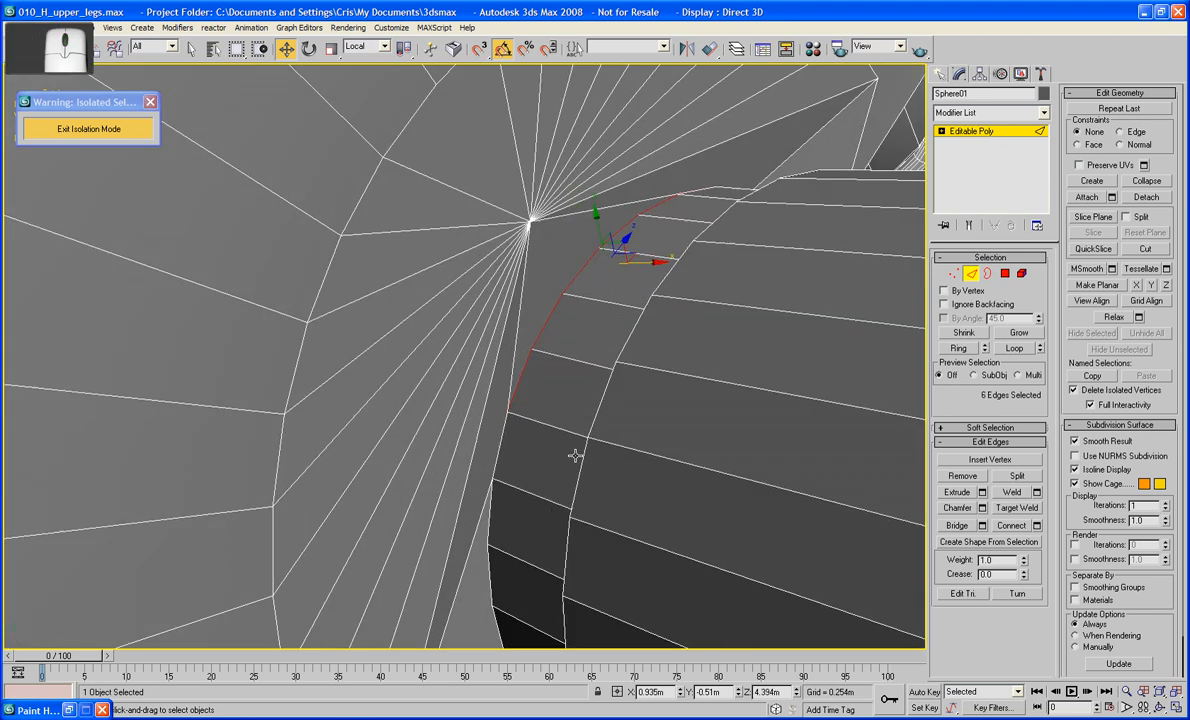
click(1014, 348)
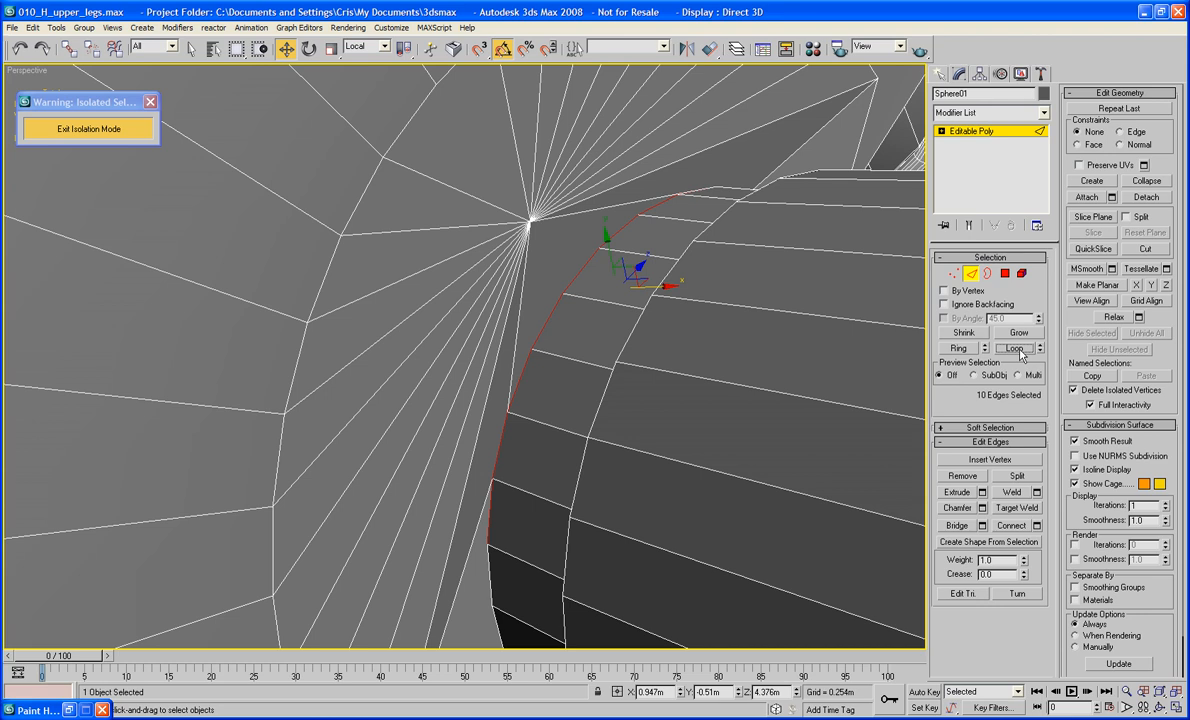
alt+click(689, 187)
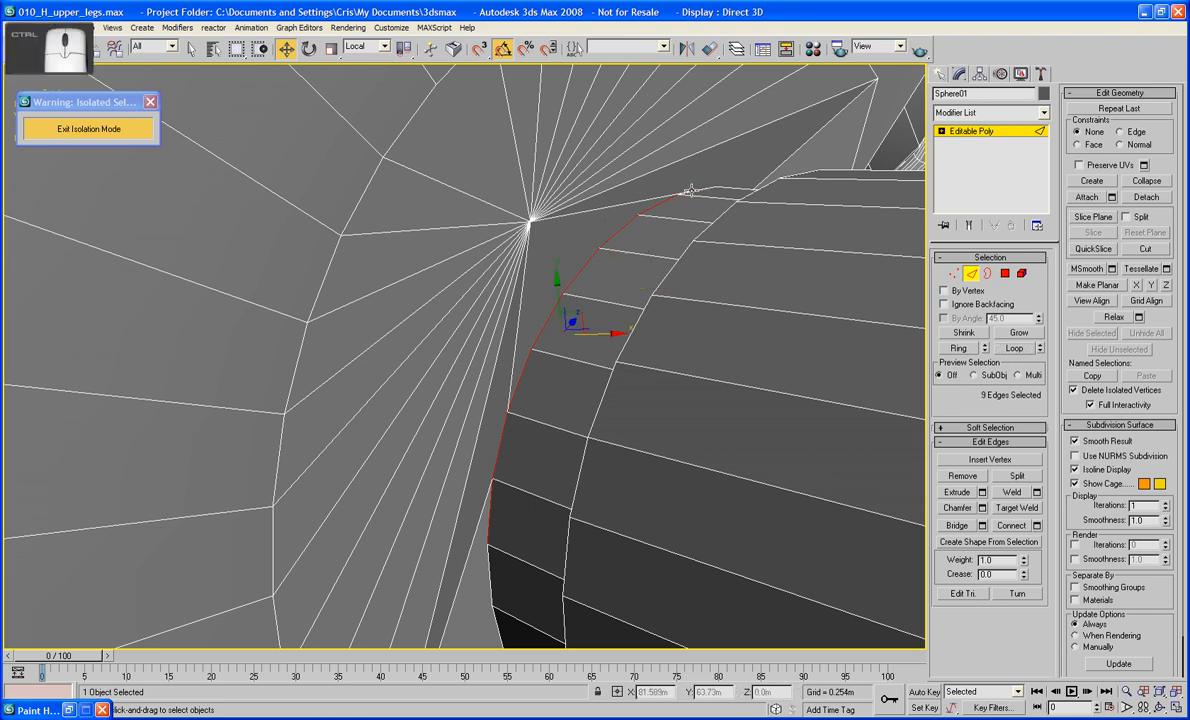
key(ctrl+z)
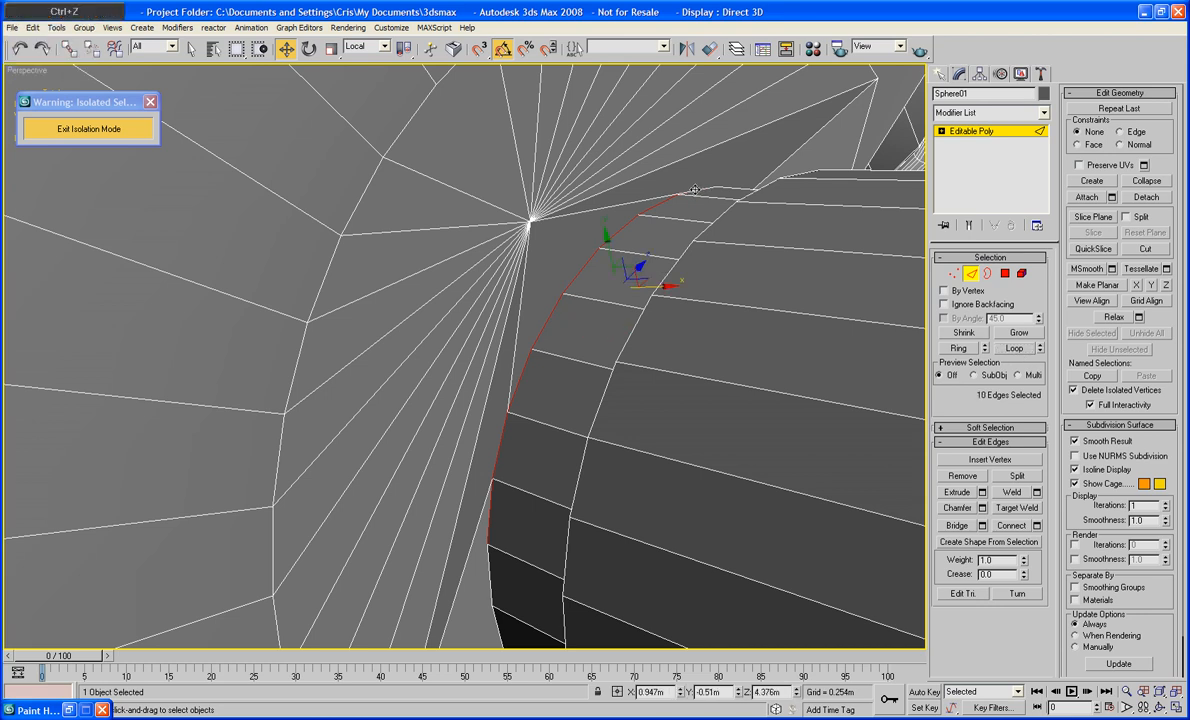
alt+click(694, 190)
key(ctrl+z)
alt+middle_drag(694, 190, 629, 231)
ctrl+click(522, 349)
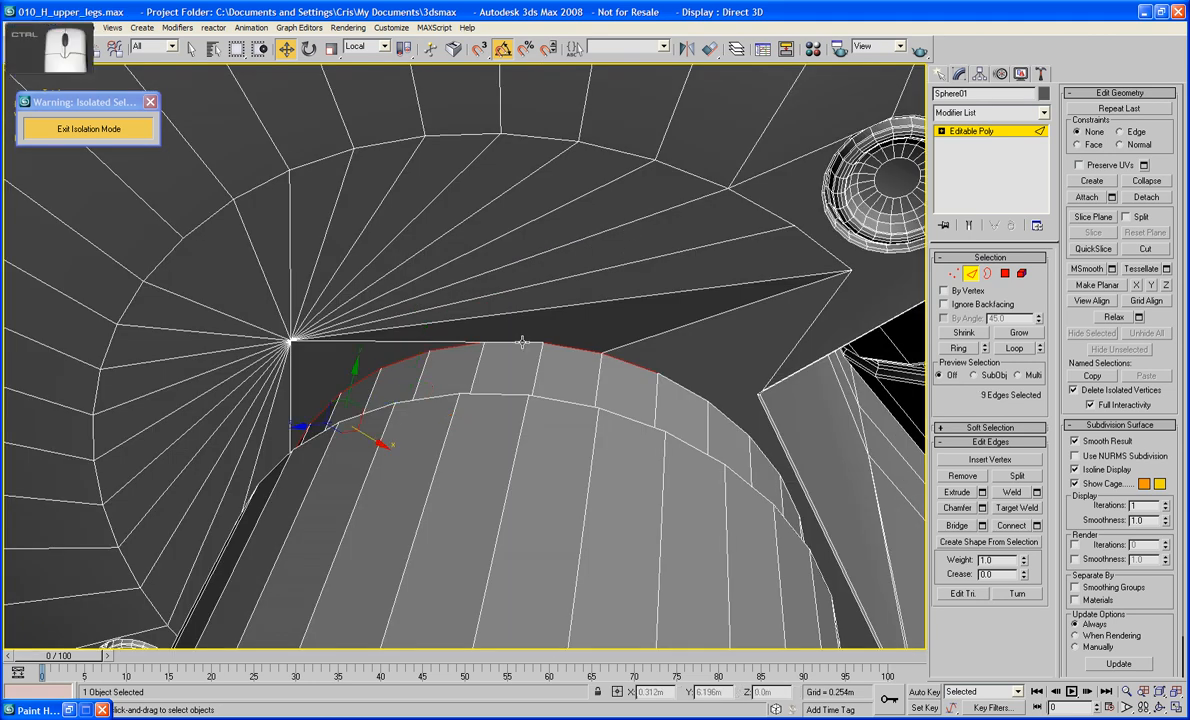
key(ctrl+z)
middle_drag(522, 349, 538, 405)
scroll(527, 340, up, 3)
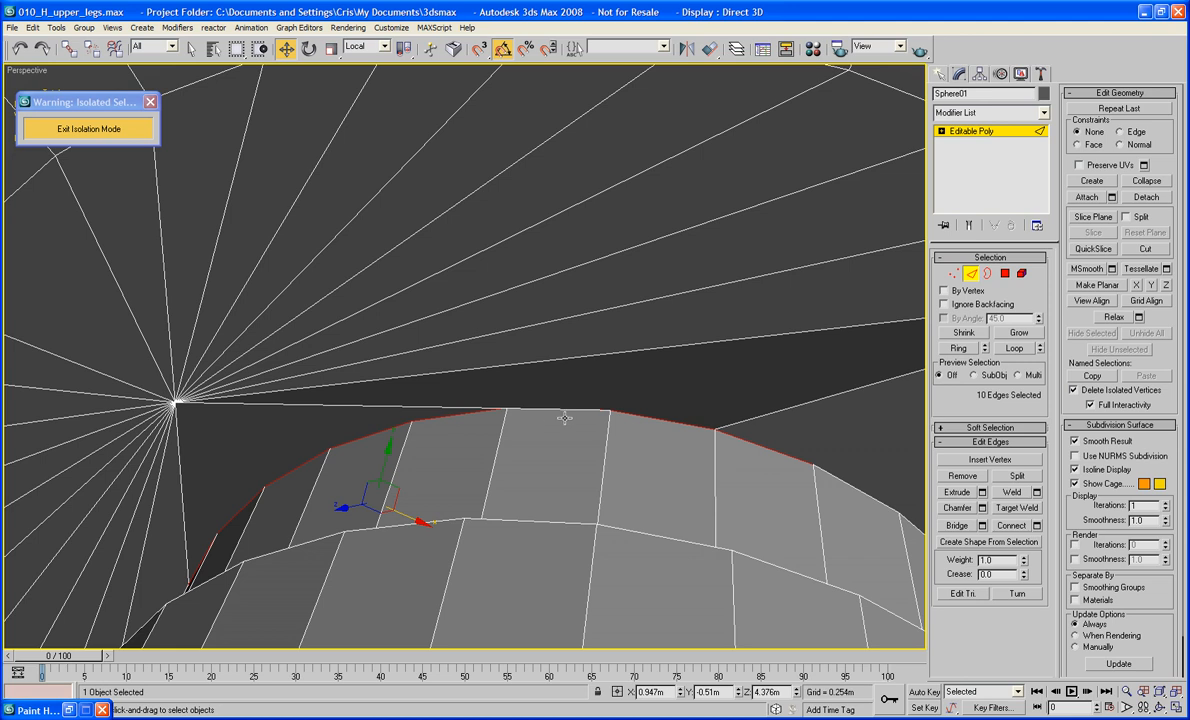
ctrl+click(578, 410)
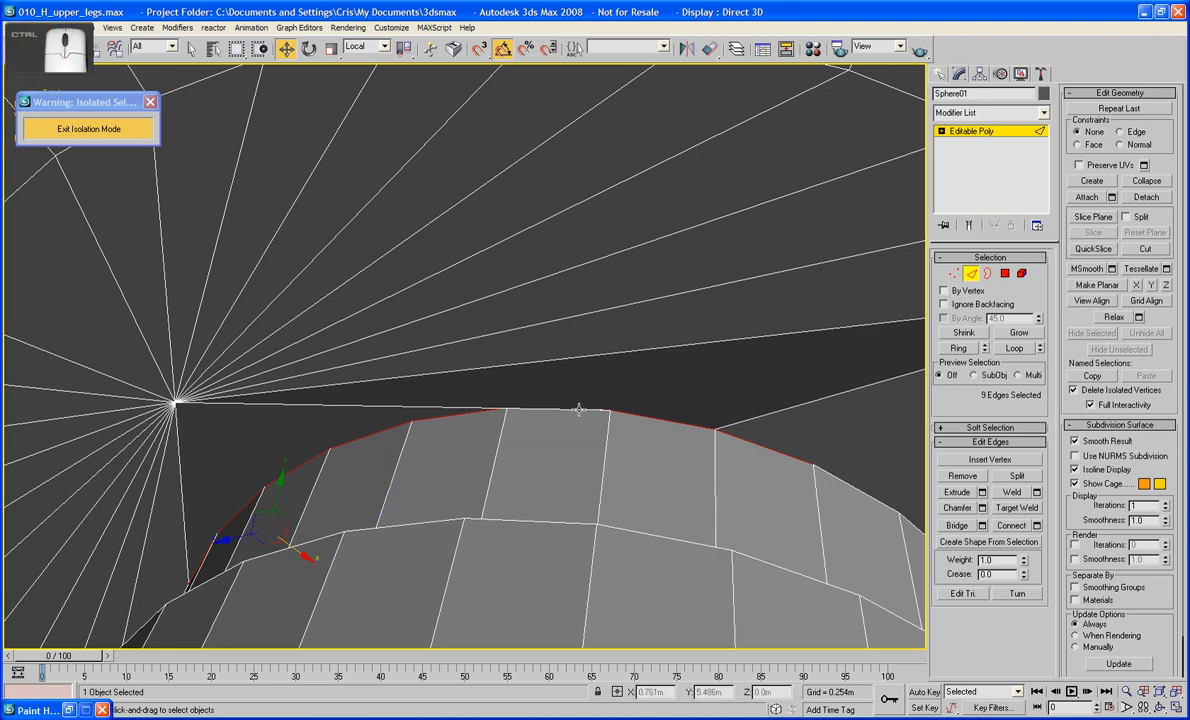
key(ctrl+z)
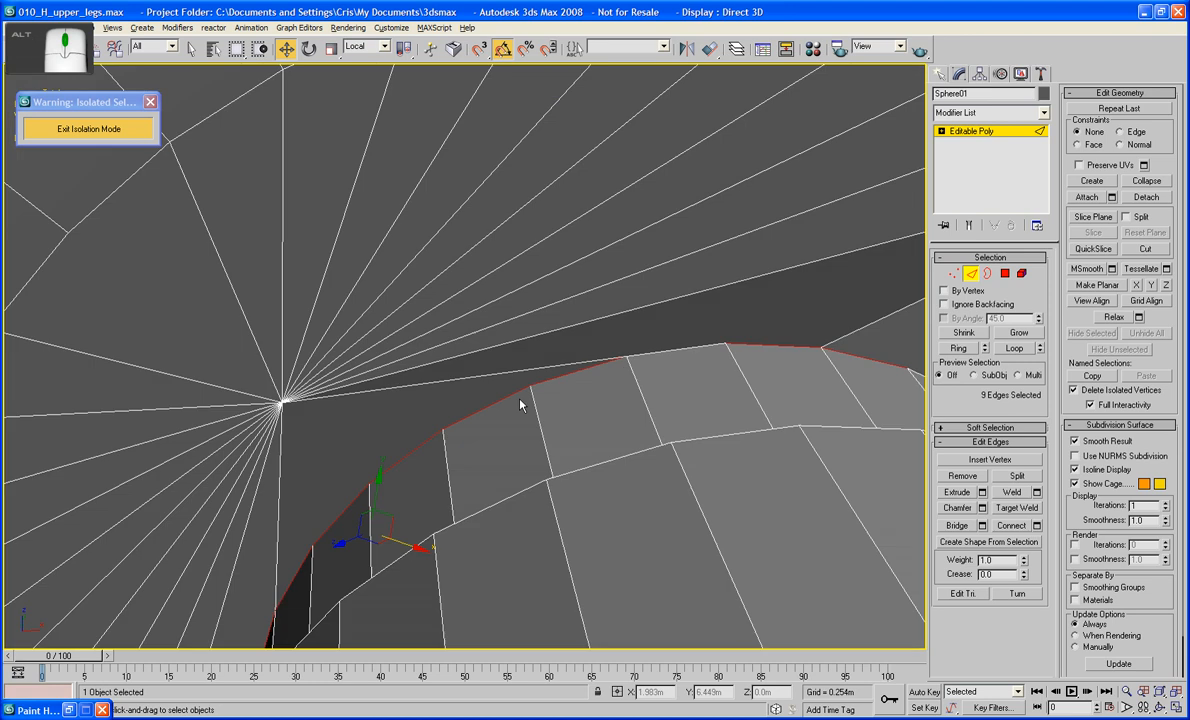
Remove the long straight edge running from the fan's converging vertex to the top of the cylinder's rim
alt+middle_drag(521, 404, 519, 390)
click(519, 372)
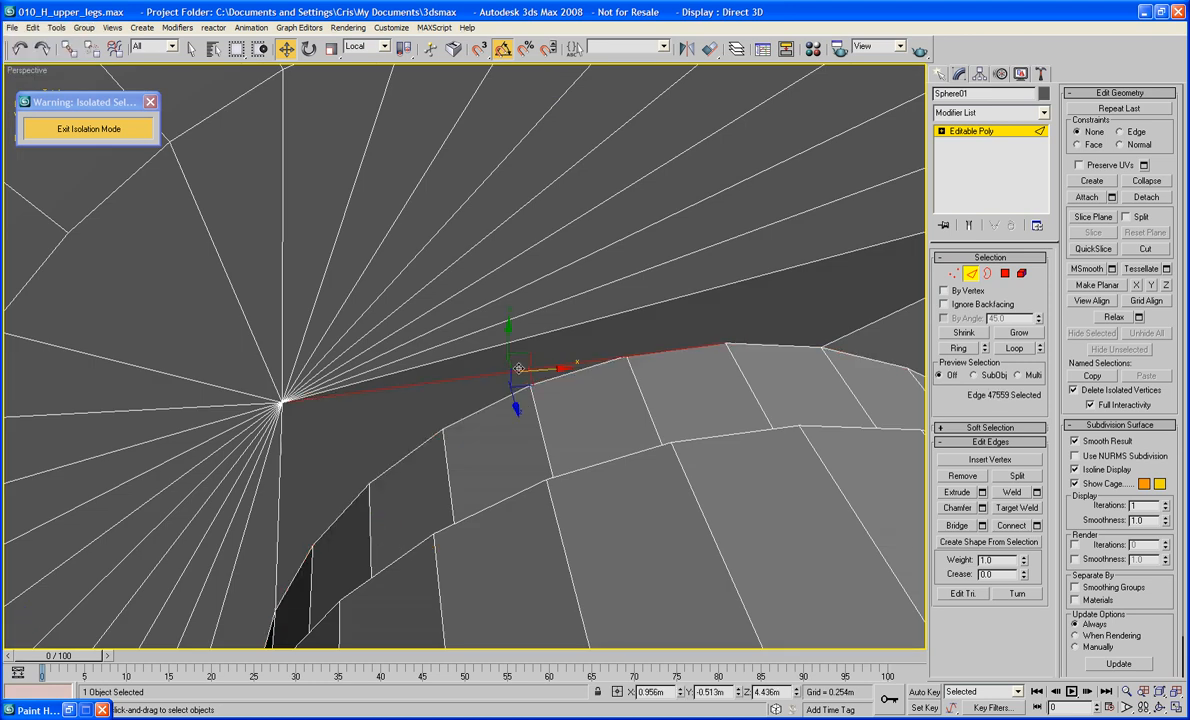
key(BackSpace)
Select the rim edges along the top of the cylinder beside the fan and extend the selection as a loop
alt+middle_drag(662, 410, 606, 382)
click(603, 367)
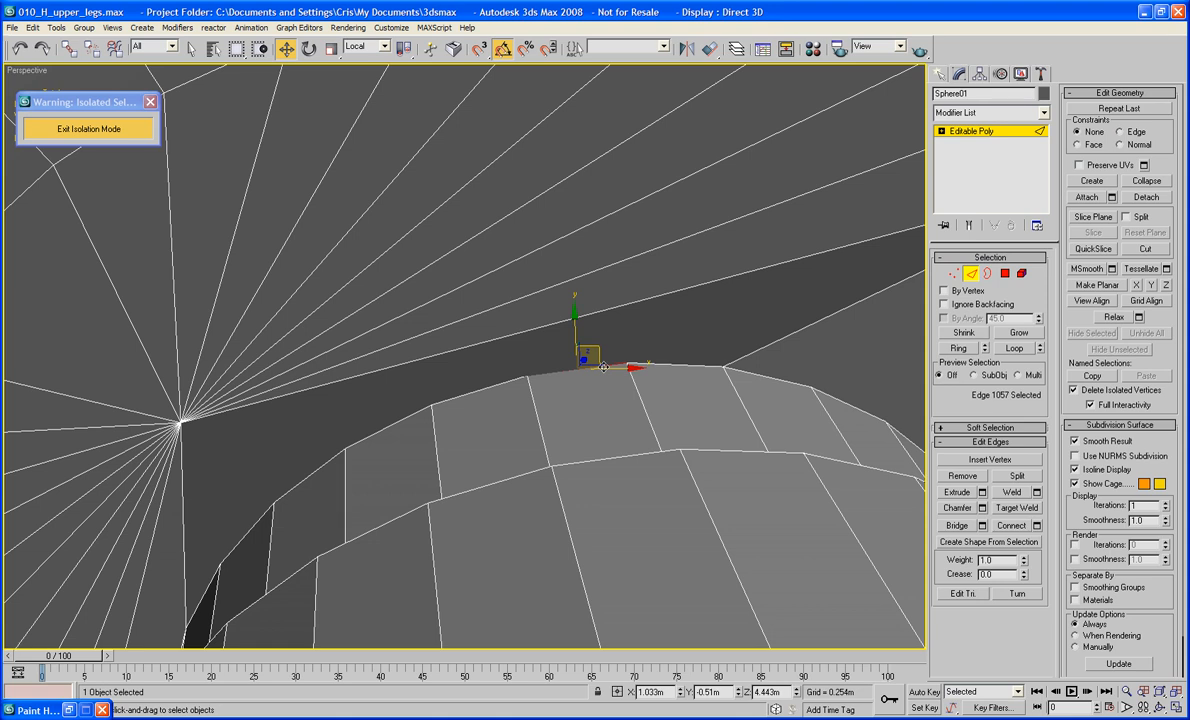
ctrl+click(505, 382)
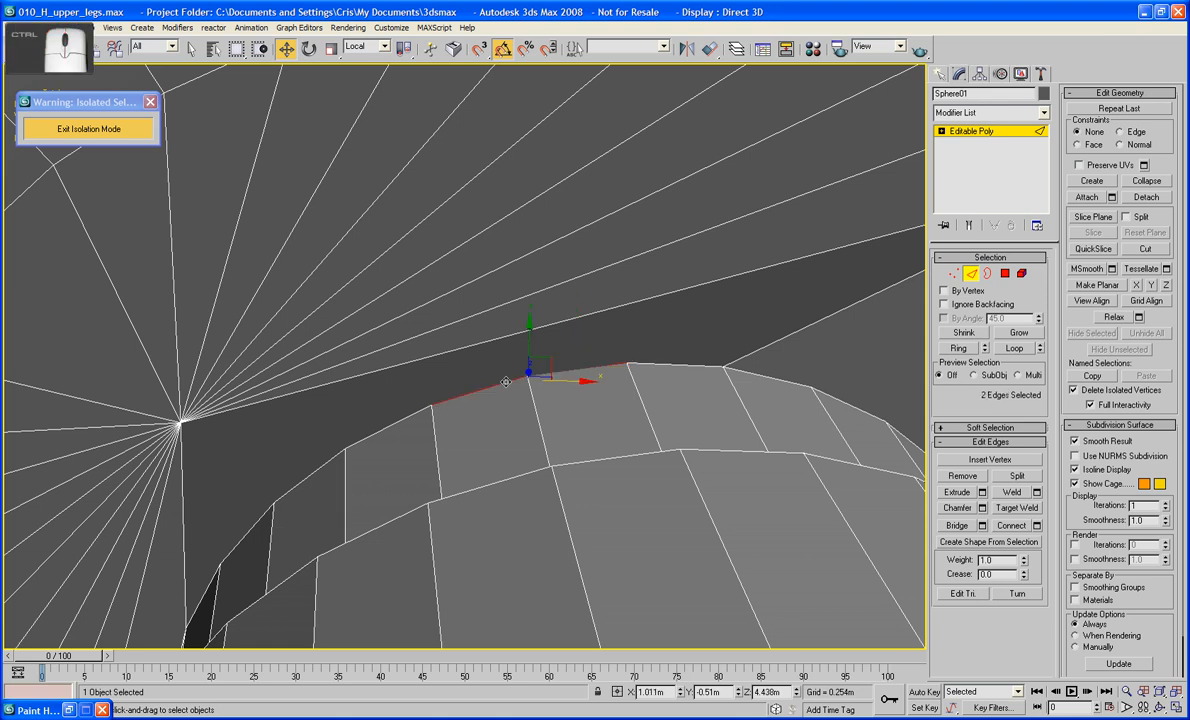
ctrl+click(383, 426)
ctrl+click(300, 481)
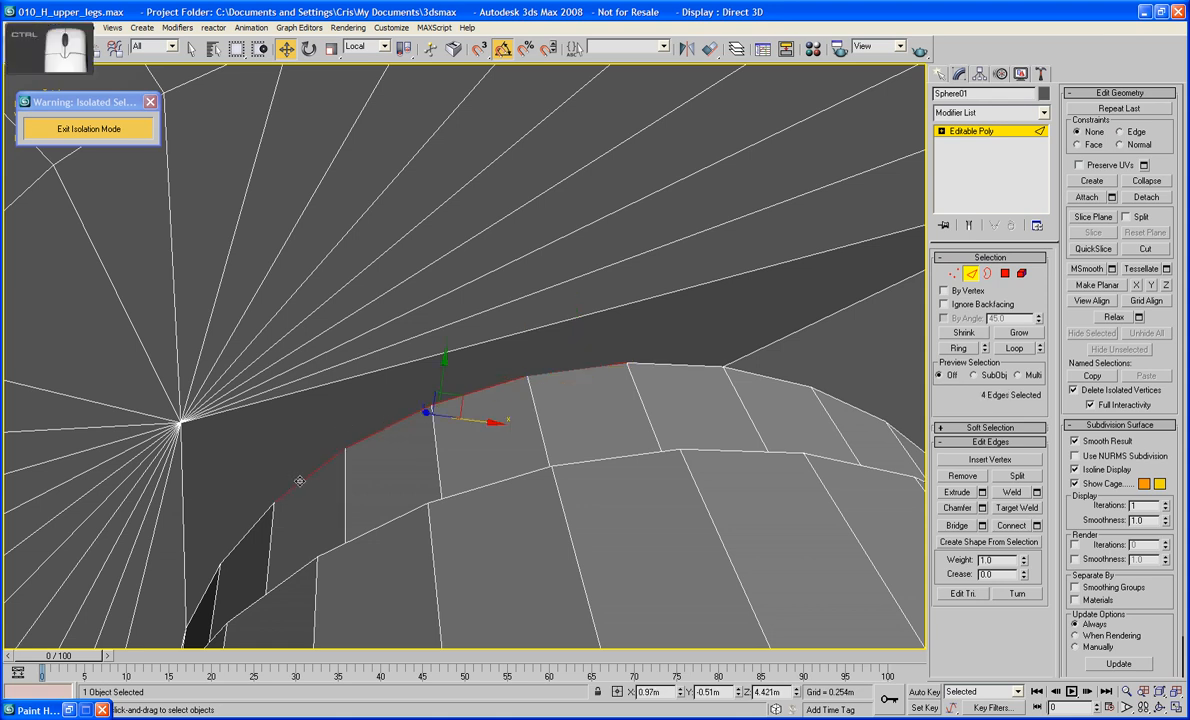
ctrl+click(692, 363)
click(1020, 350)
Add the rim edges running down the cylinder's fan-facing side to the edge selection
middle_drag(510, 480, 647, 478)
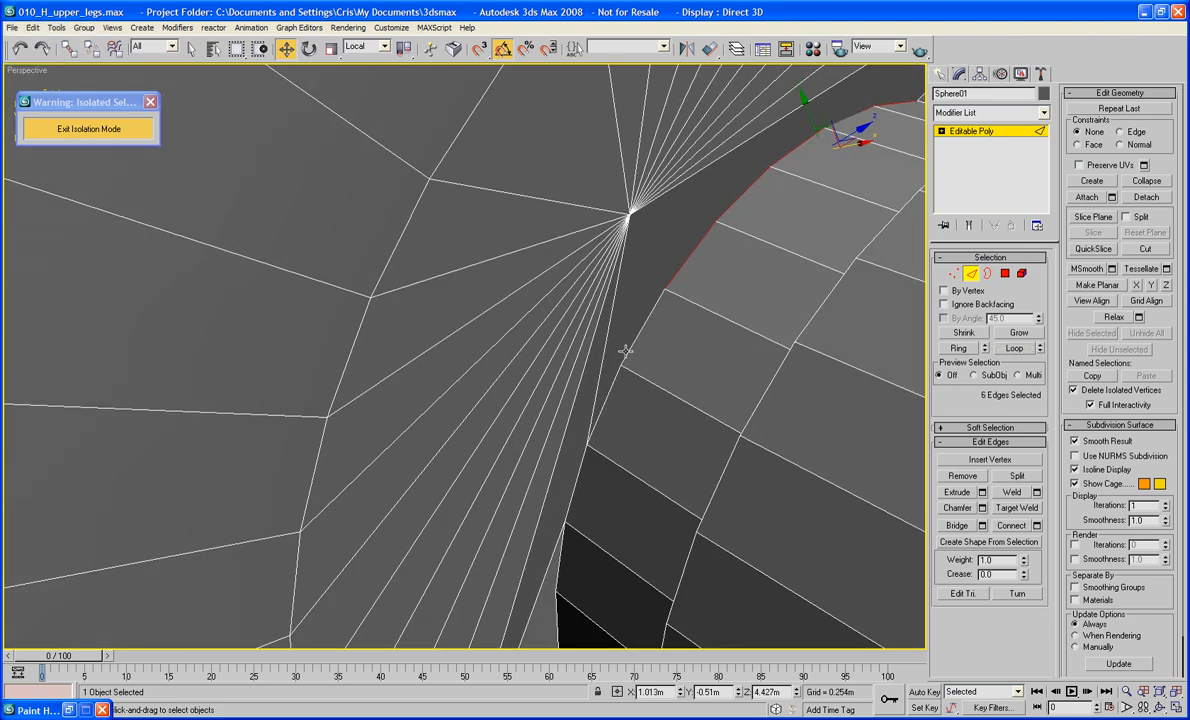
ctrl+click(626, 350)
ctrl+click(608, 395)
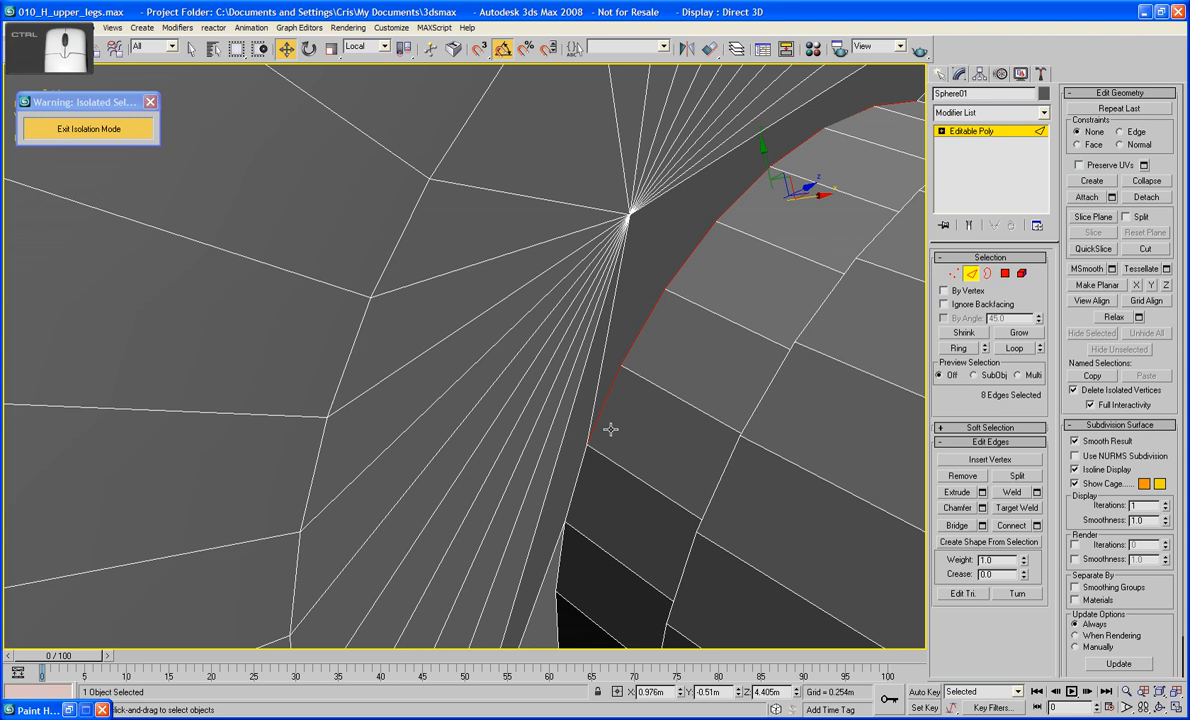
ctrl+click(575, 475)
alt+middle_drag(600, 545, 622, 410)
ctrl+click(571, 362)
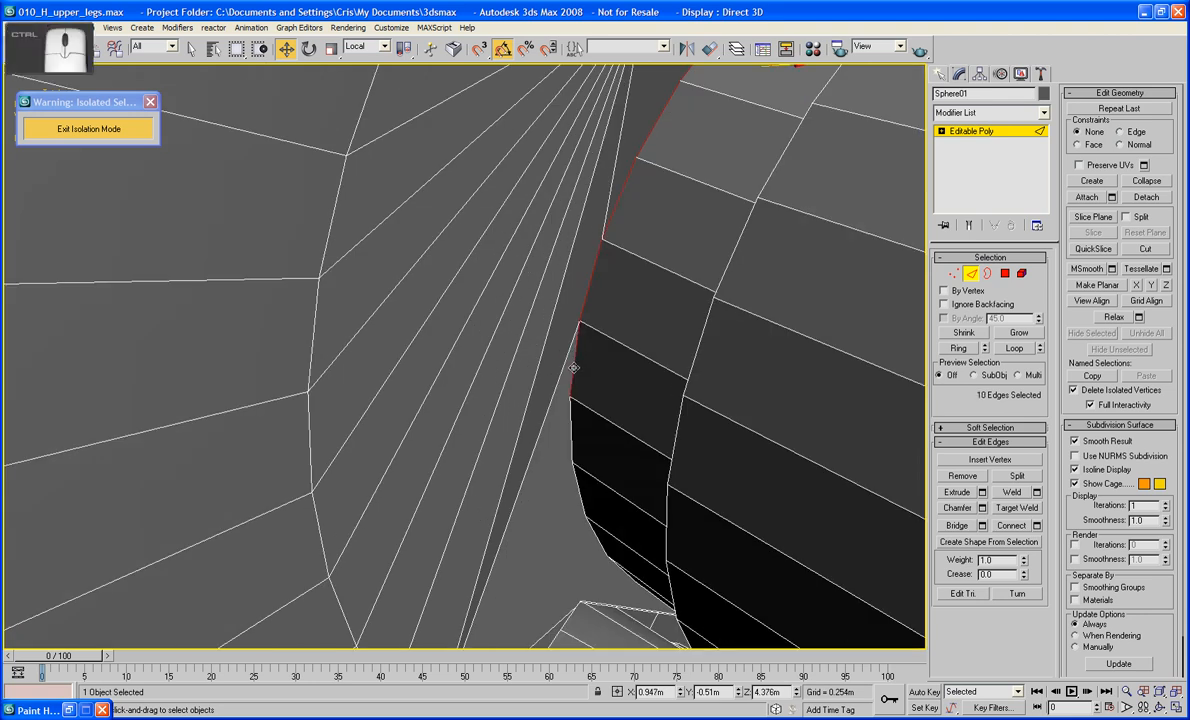
ctrl+click(574, 438)
ctrl+click(577, 485)
alt+middle_drag(577, 485, 585, 400)
ctrl+click(586, 366)
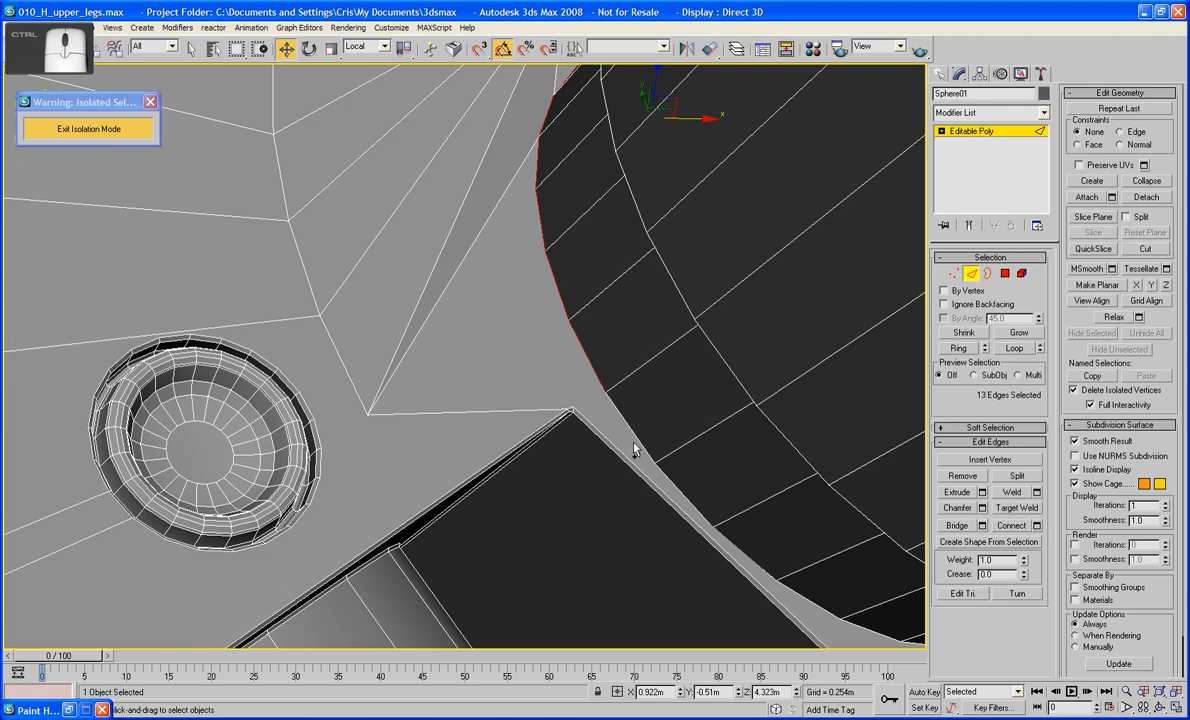
Extend the edge selection around the underside of the cylinder's rim, past the corner of the adjacent block
ctrl+click(633, 440)
ctrl+click(660, 475)
ctrl+click(715, 535)
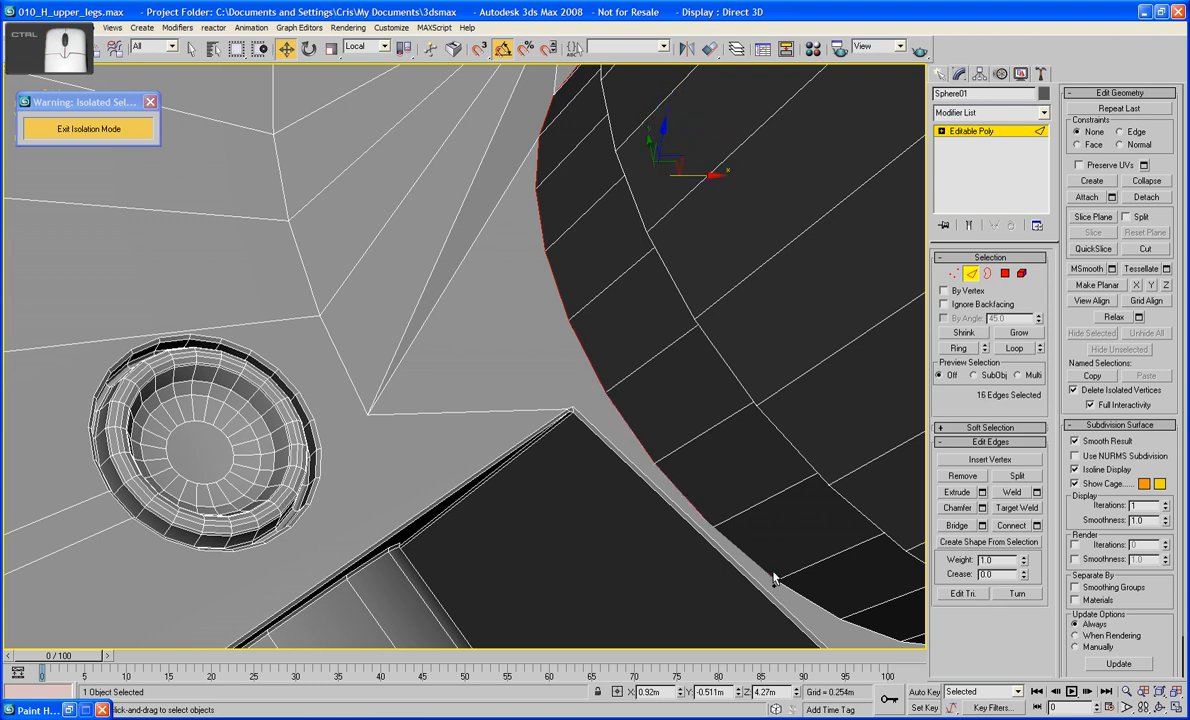
ctrl+click(792, 585)
alt+middle_drag(792, 585, 671, 589)
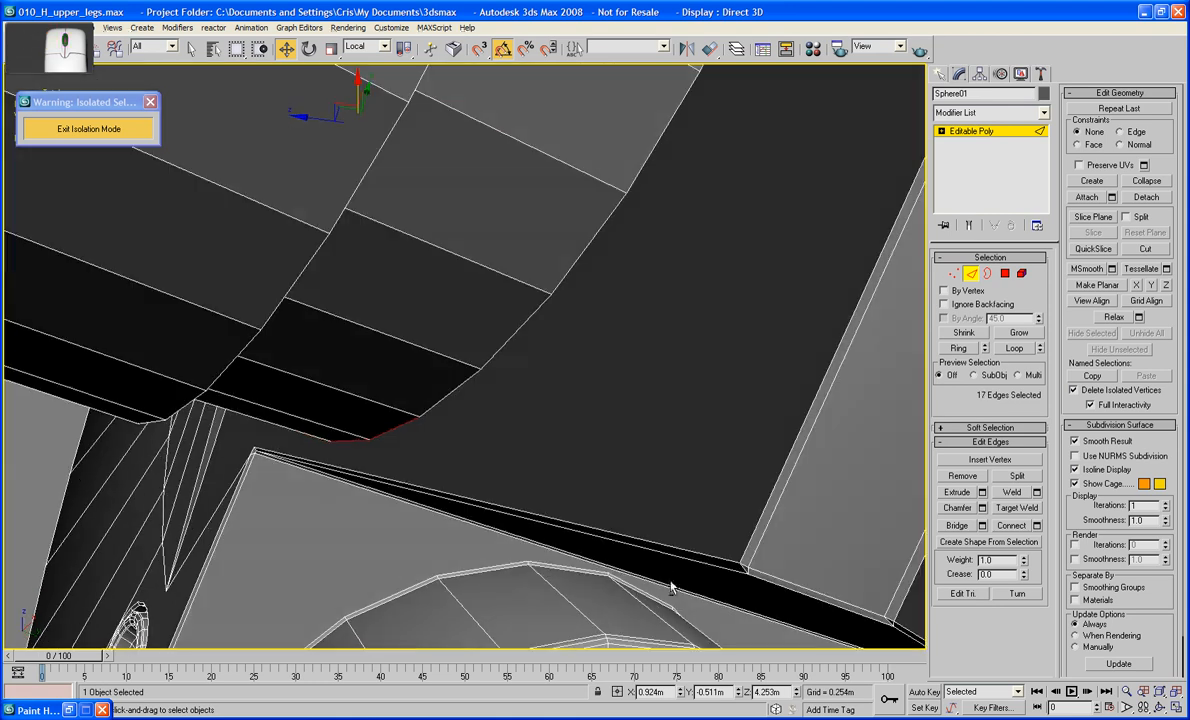
ctrl+click(440, 401)
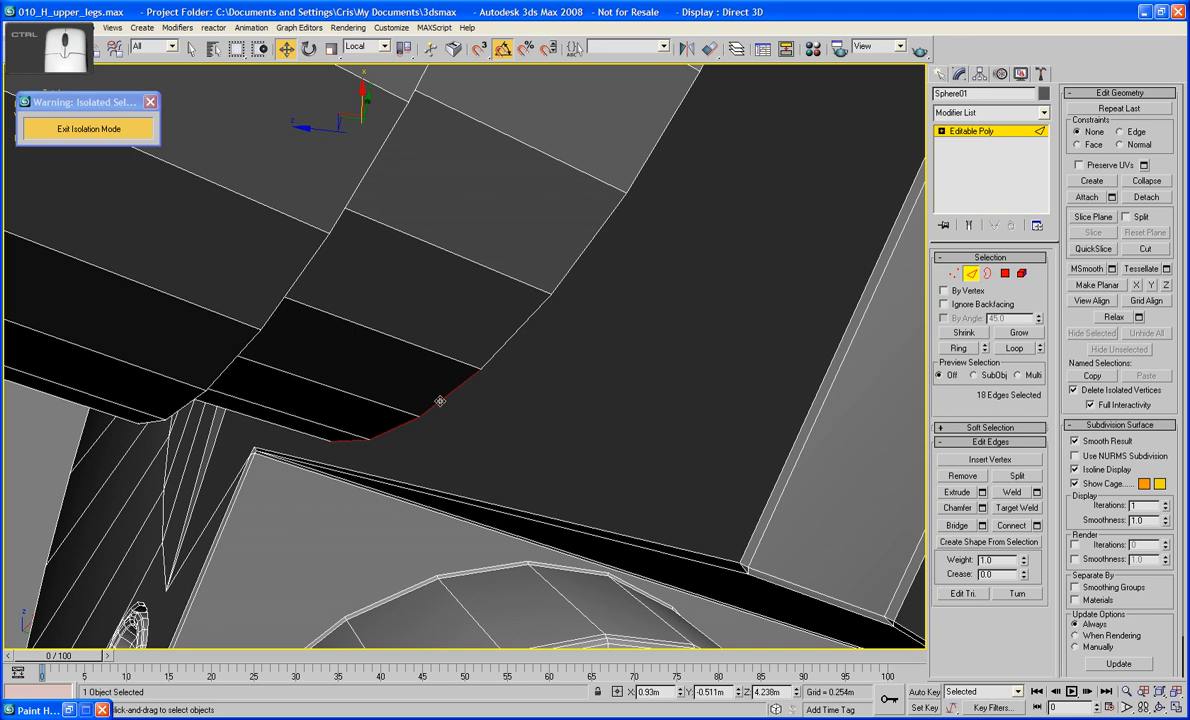
ctrl+click(518, 326)
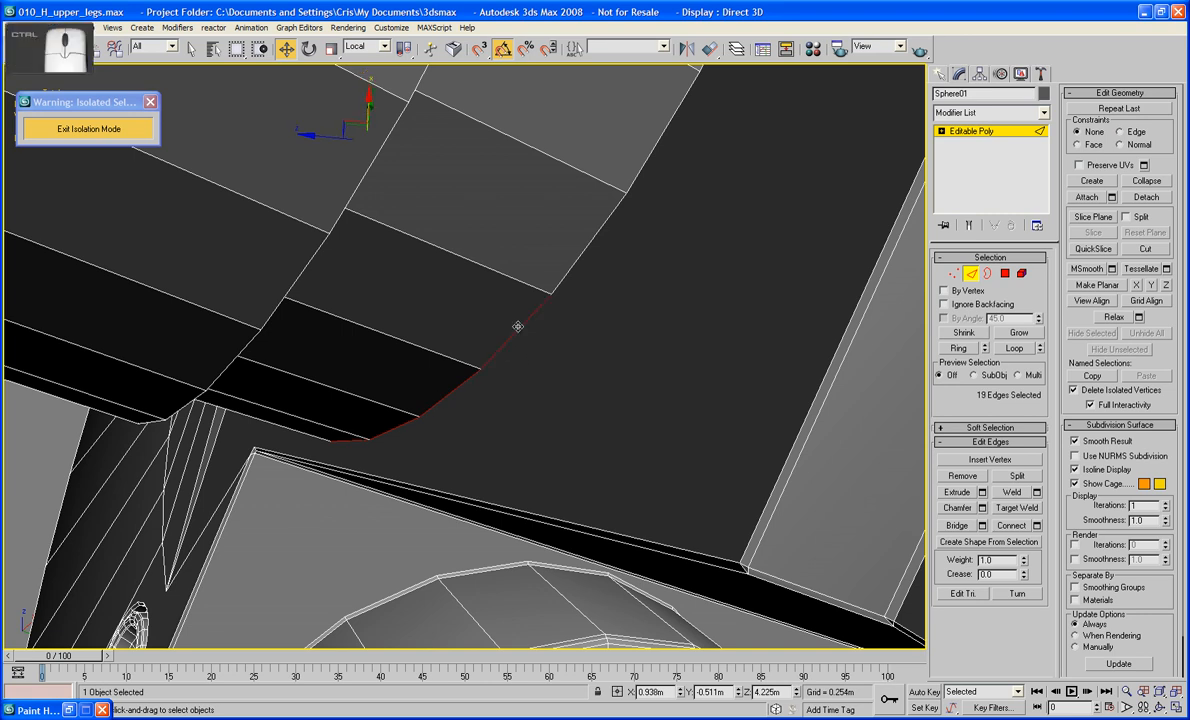
ctrl+click(582, 252)
Add the remaining rim edges up the cylinder's far side to close the selected ring at the top
alt+middle_drag(582, 252, 489, 505)
ctrl+click(496, 472)
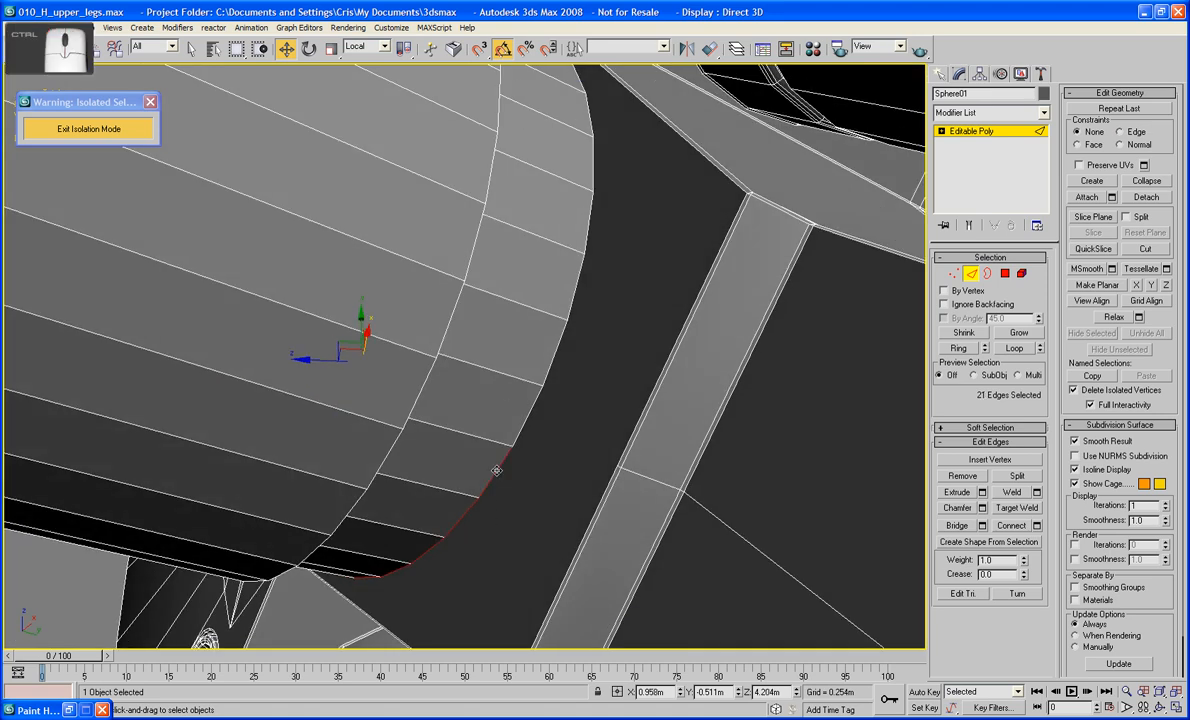
ctrl+click(533, 408)
ctrl+click(560, 360)
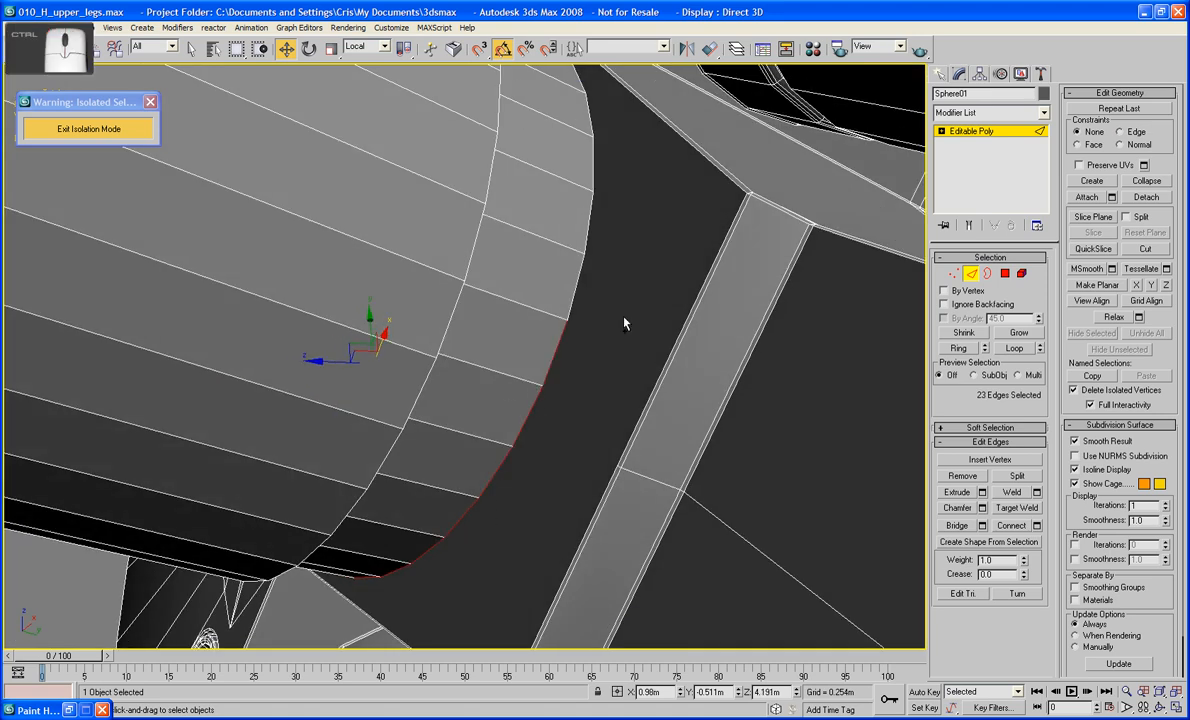
ctrl+click(577, 285)
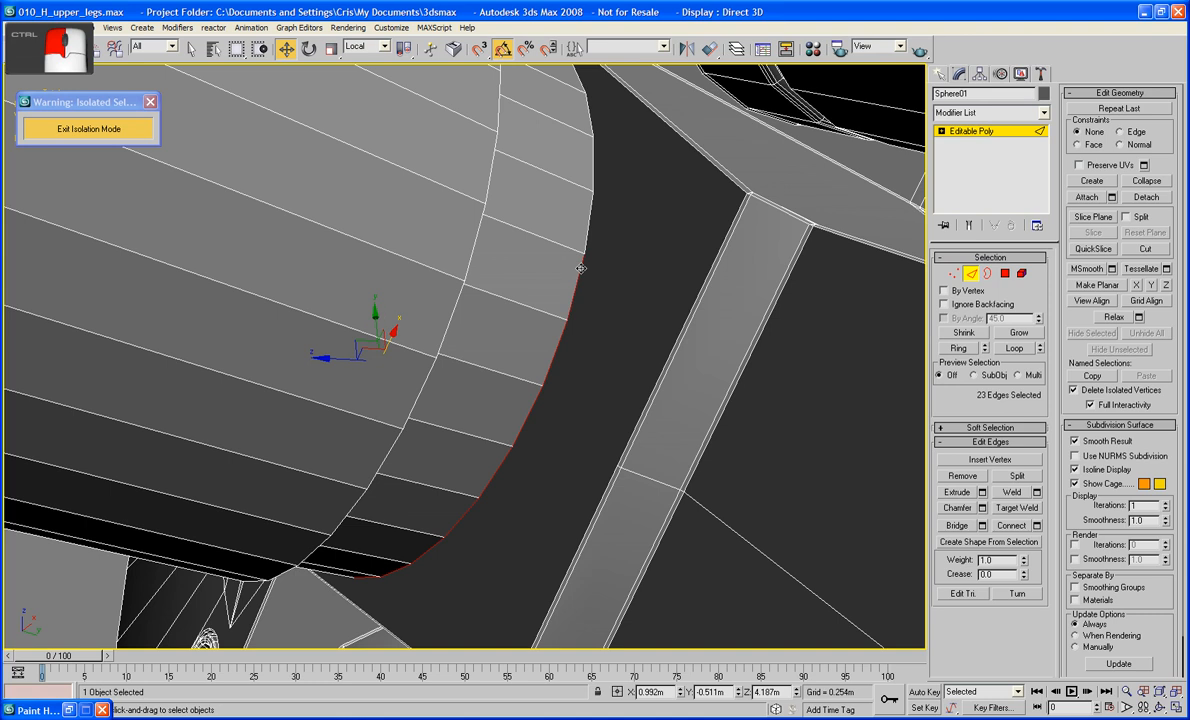
ctrl+click(594, 200)
alt+middle_drag(608, 191, 608, 234)
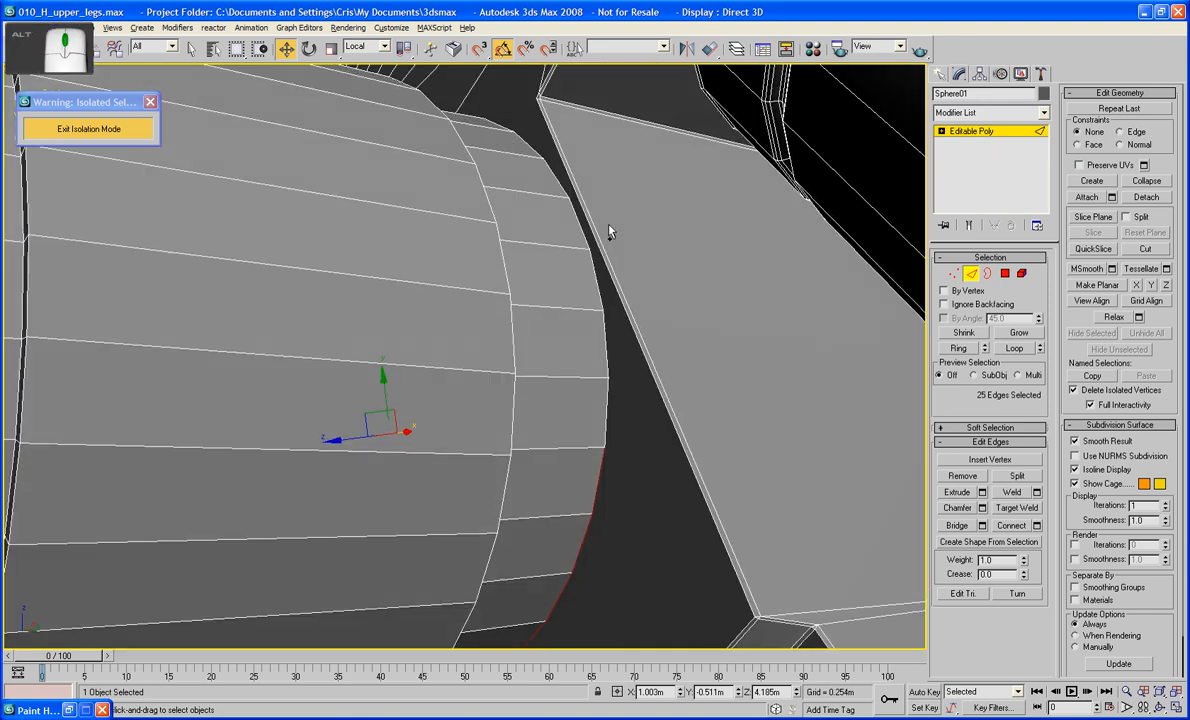
ctrl+click(609, 396)
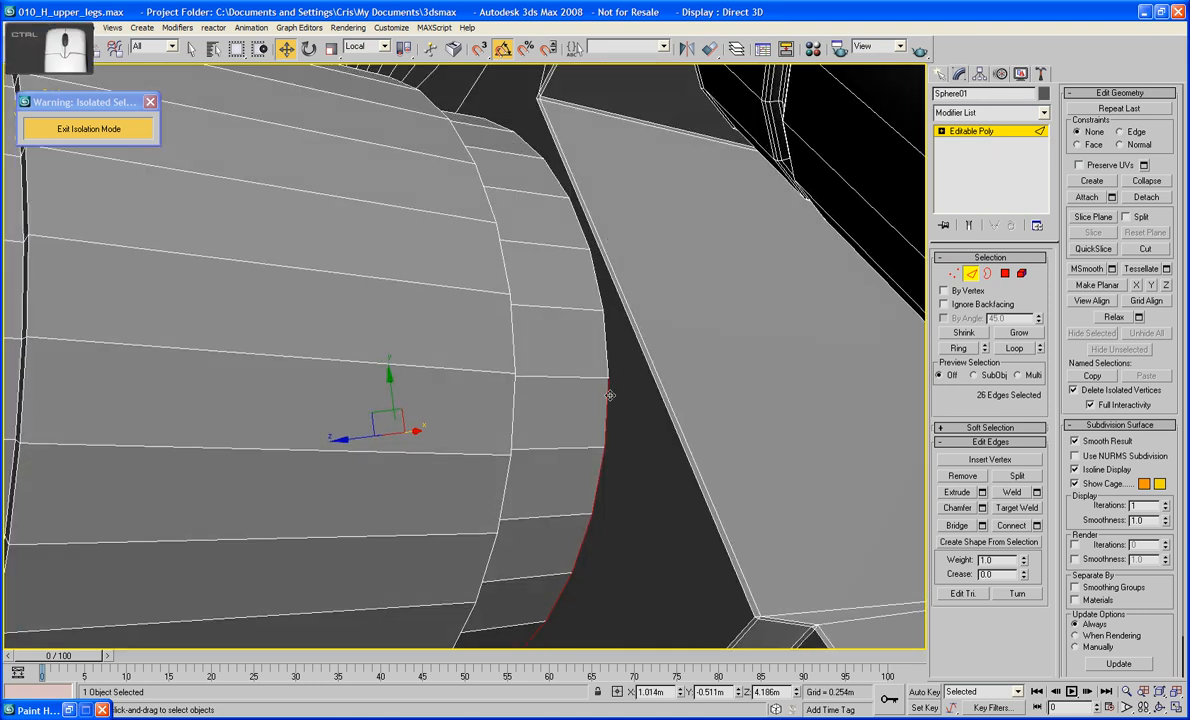
ctrl+click(606, 340)
ctrl+click(592, 266)
alt+middle_drag(590, 195, 601, 232)
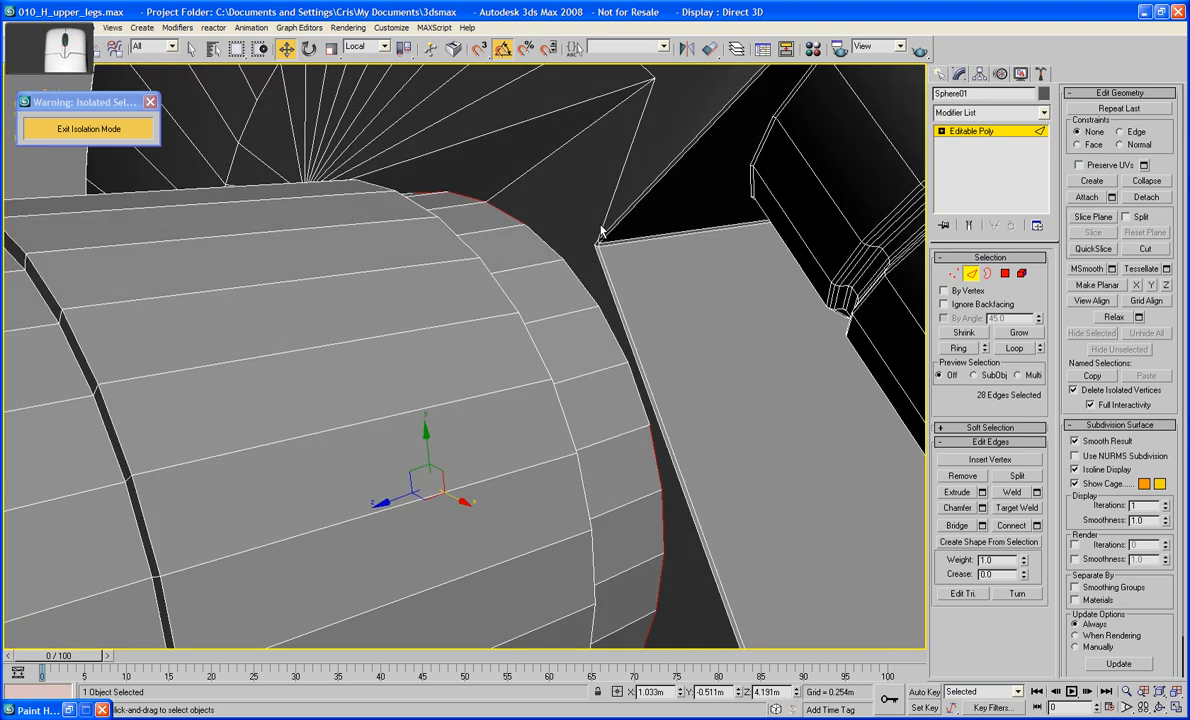
ctrl+click(634, 378)
ctrl+click(567, 303)
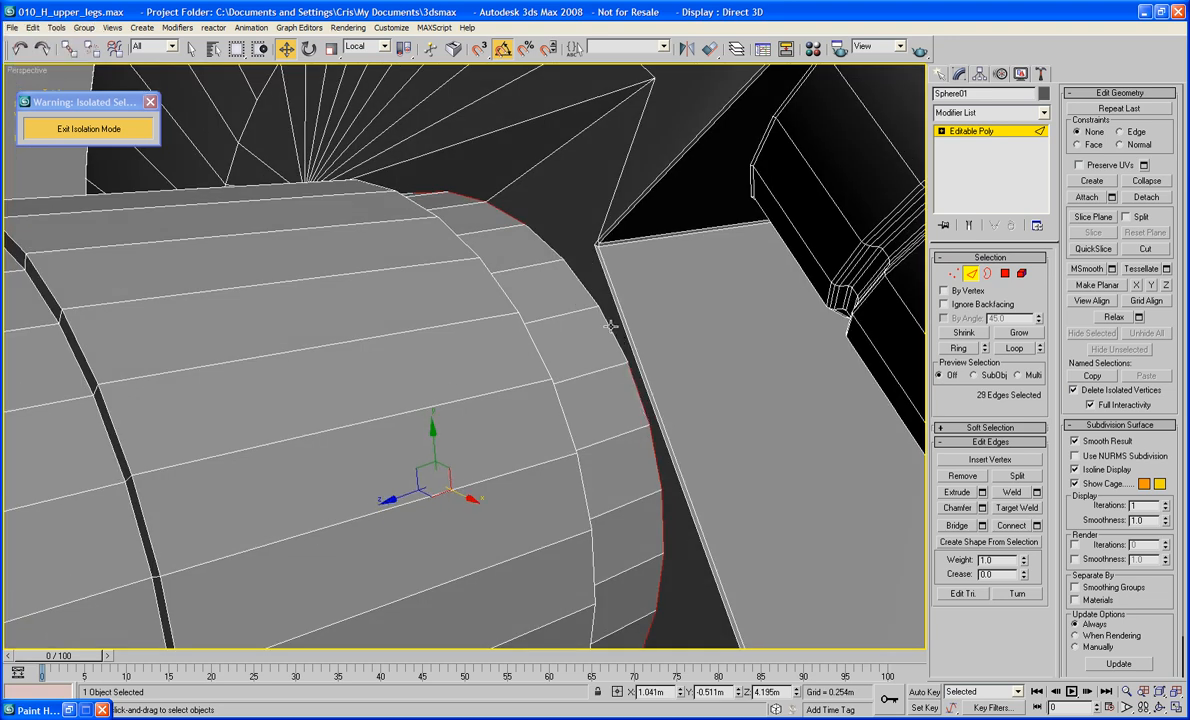
ctrl+click(541, 264)
ctrl+click(515, 228)
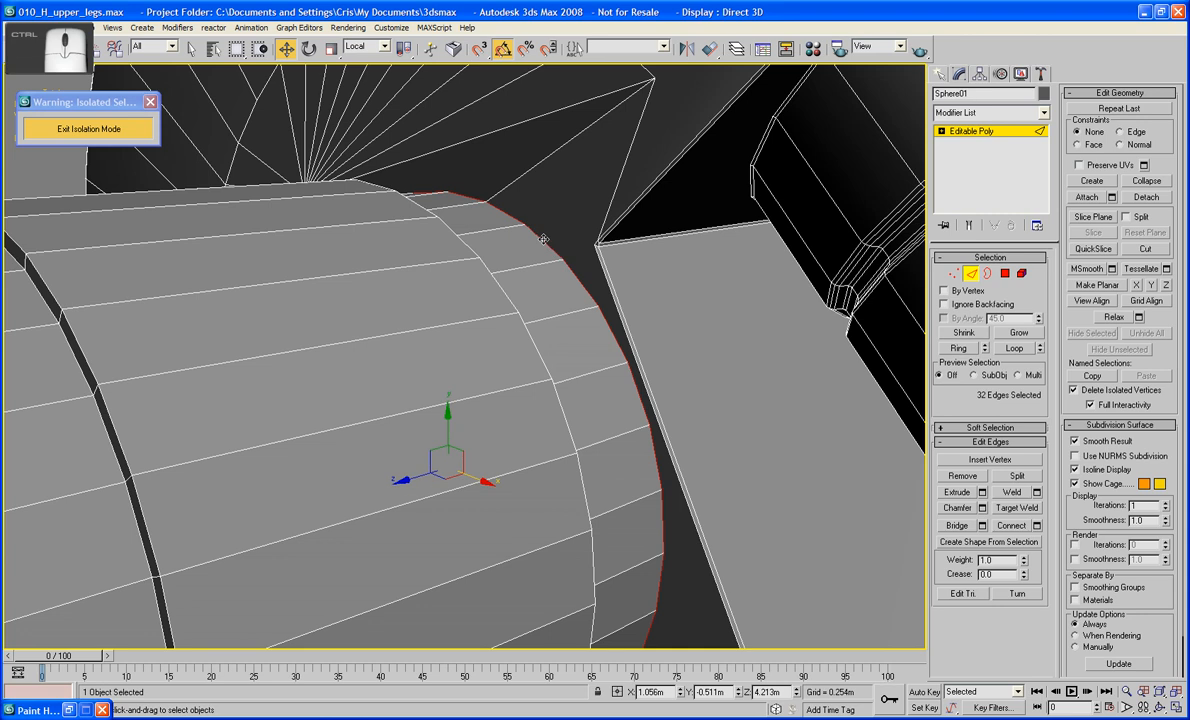
Chamfer the selected ring of cylinder rim edges by 0.003 m with 1 segment and clear the edge selection
alt+middle_drag(523, 197, 606, 224)
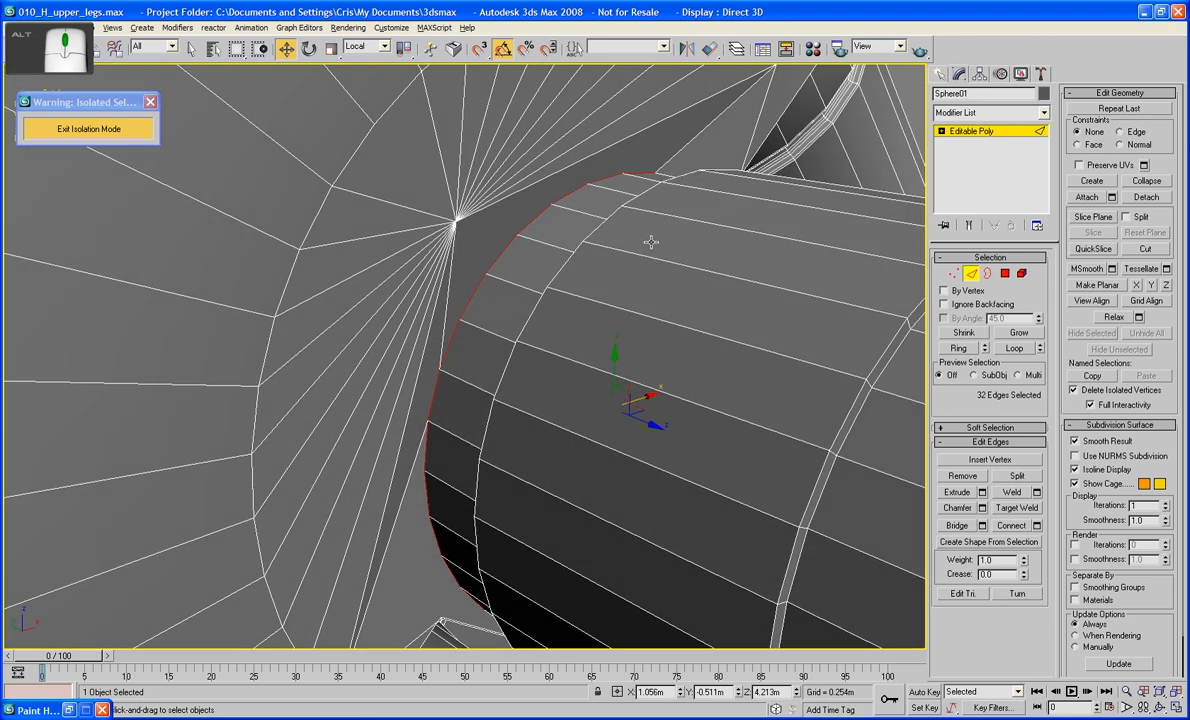
click(982, 508)
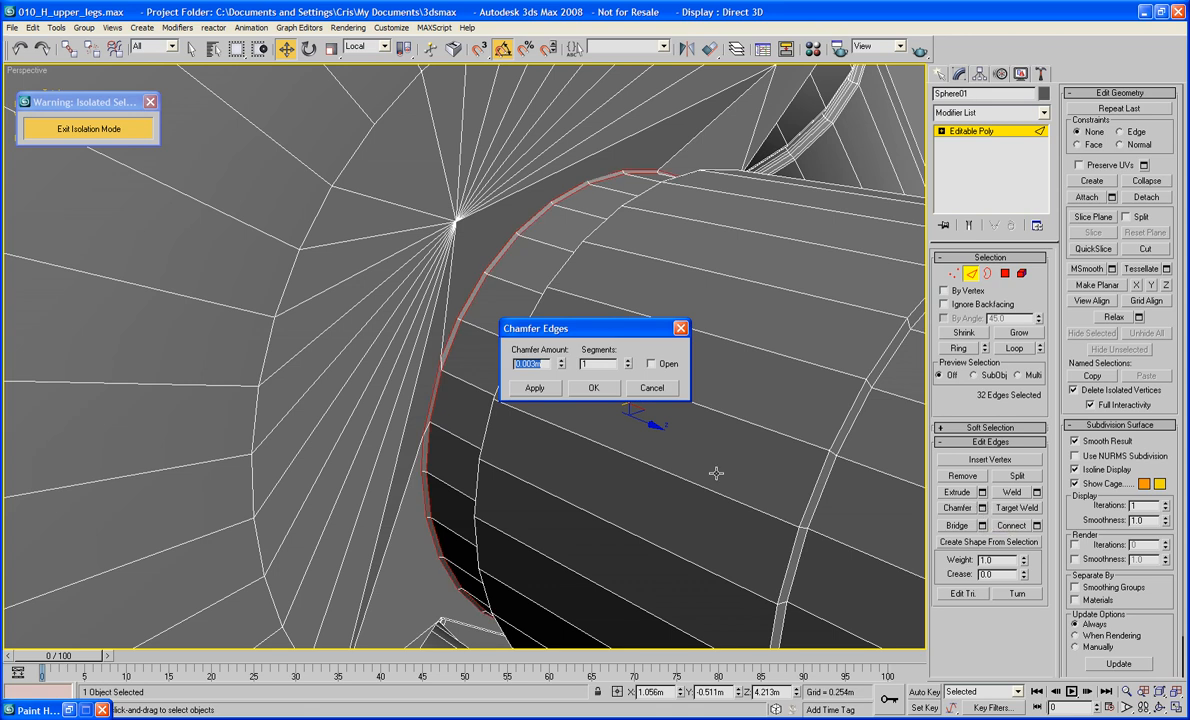
click(594, 388)
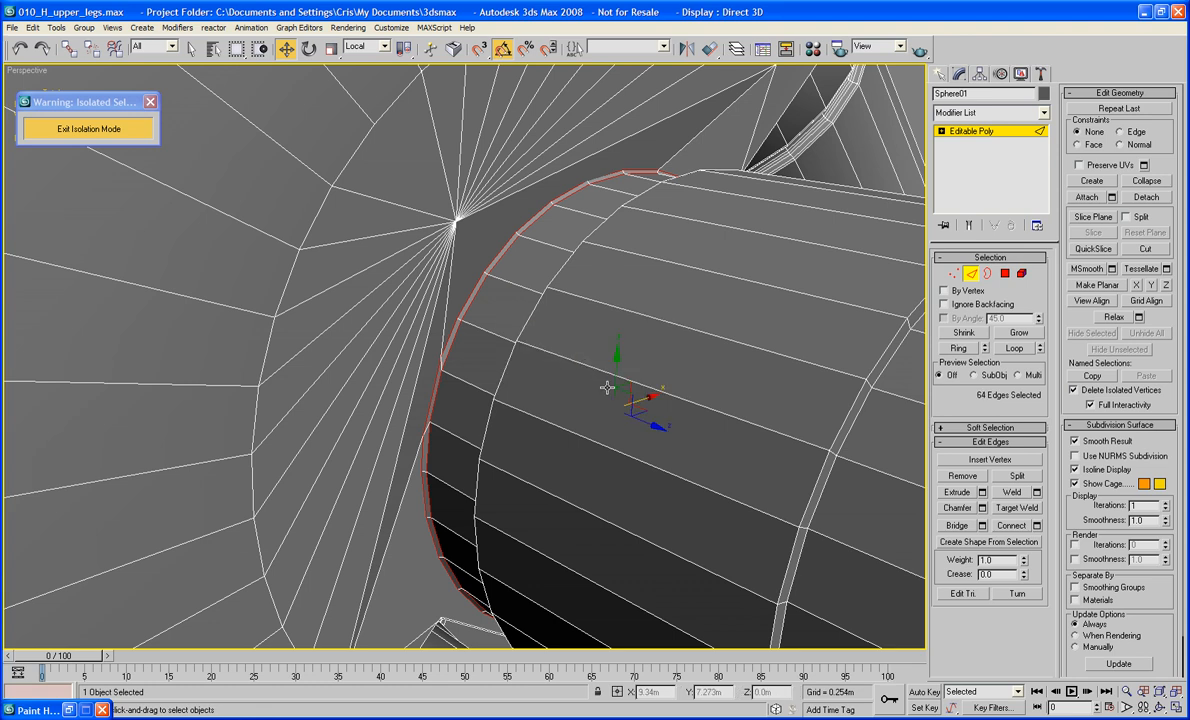
scroll(607, 387, down, 6)
click(716, 183)
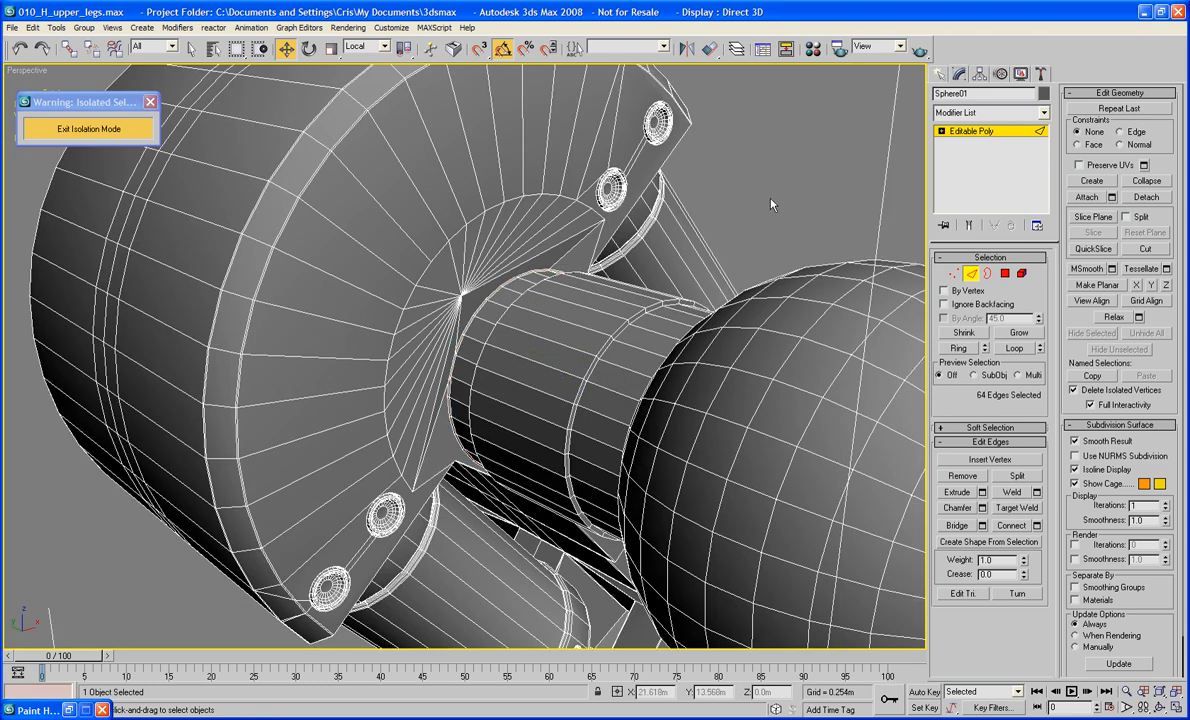
Examine the chamfered rim and the cylinder between the body and the sphere from the opposite side in perspective
alt+middle_drag(685, 263, 411, 196)
key(z)
scroll(455, 232, up, 5)
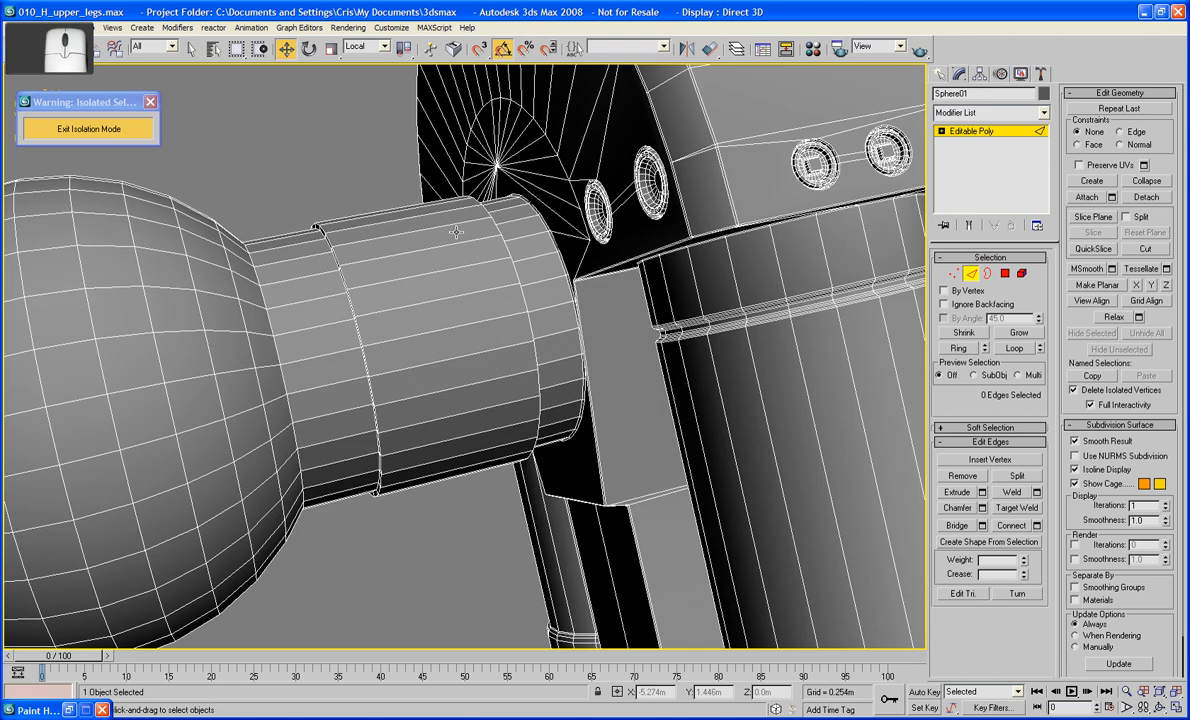
middle_drag(456, 232, 432, 308)
scroll(412, 228, down, 5)
scroll(389, 232, up, 3)
Inspect the alignment of the cylinder's lengthwise edges in the left view, comparing shaded and wireframe display
key(t)
key(z)
scroll(432, 317, up, 3)
key(f)
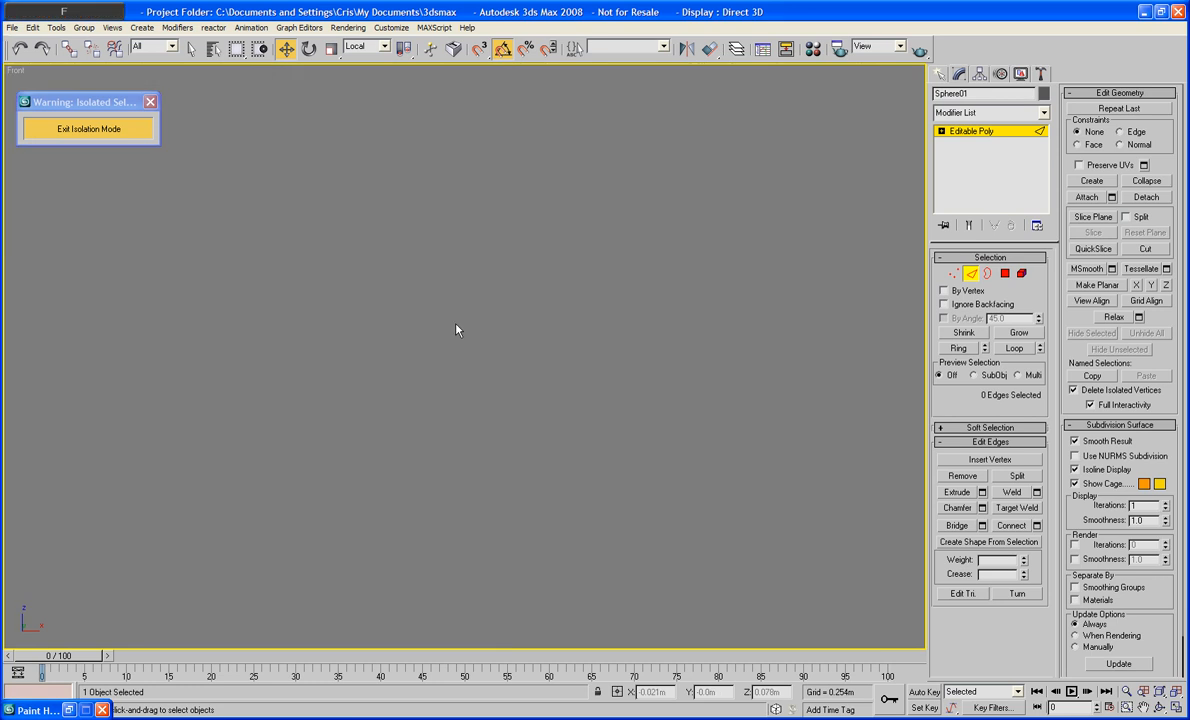
key(z)
key(l)
scroll(466, 328, up, 1)
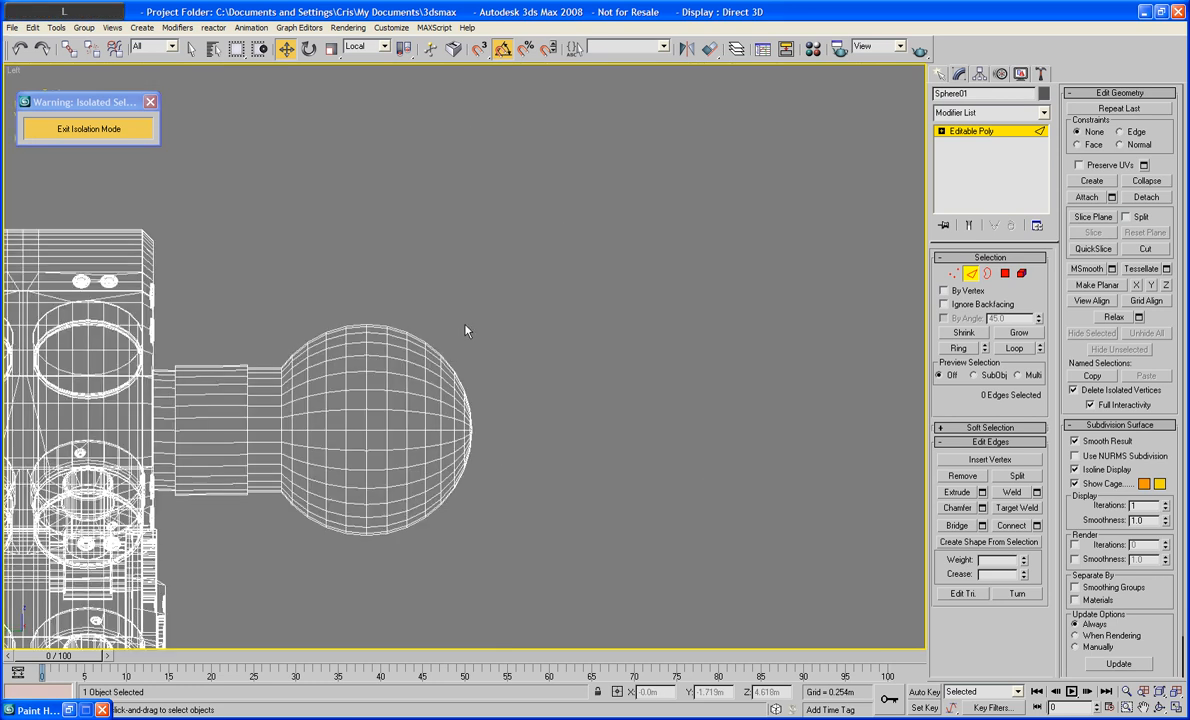
middle_drag(467, 328, 651, 223)
scroll(561, 252, up, 2)
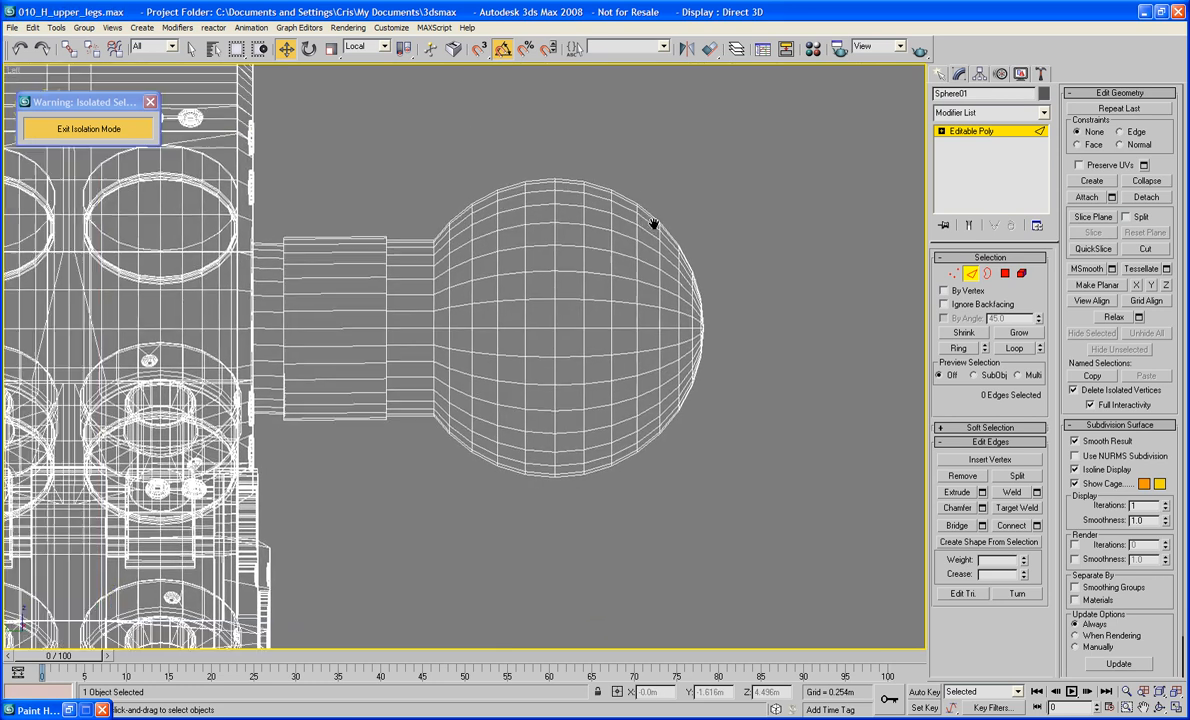
scroll(492, 228, up, 2)
middle_drag(493, 223, 531, 247)
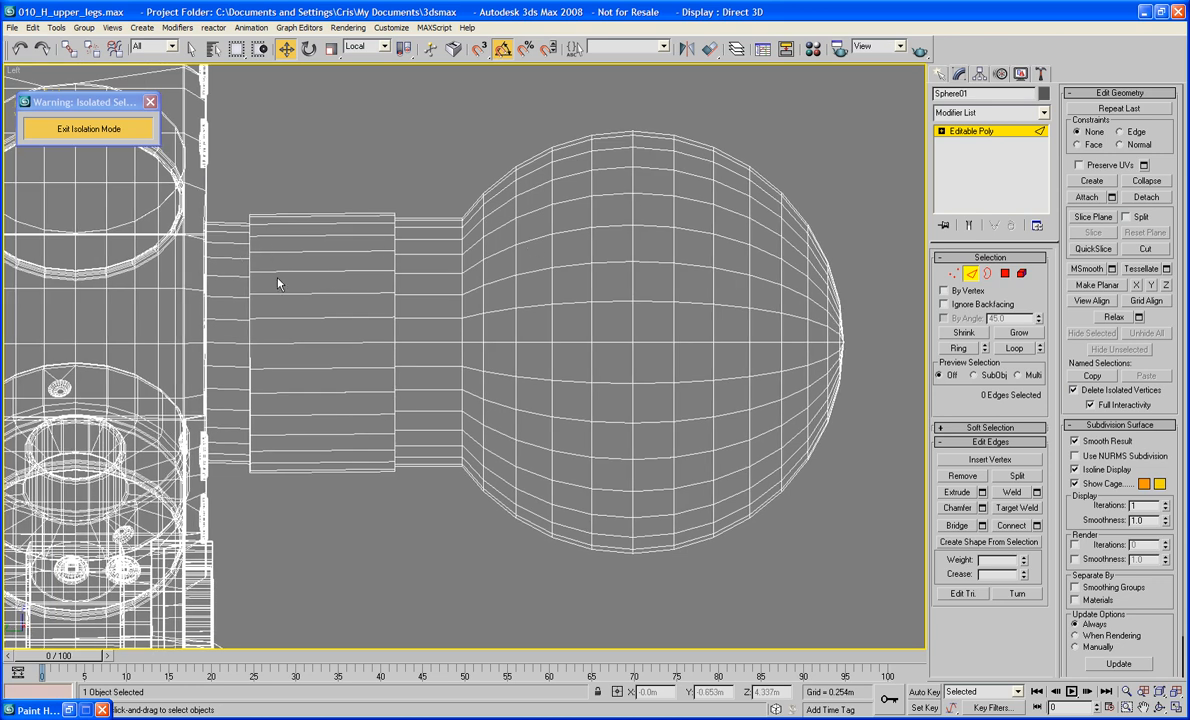
middle_drag(323, 345, 336, 340)
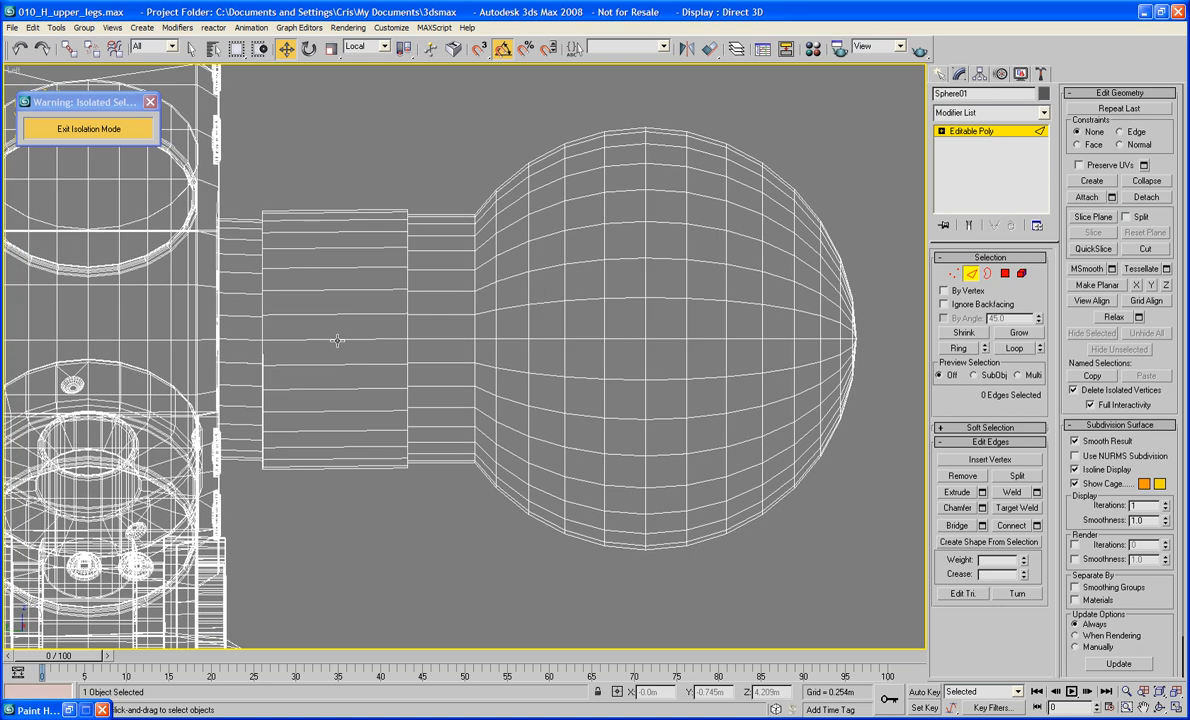
scroll(337, 341, up, 2)
key(F3)
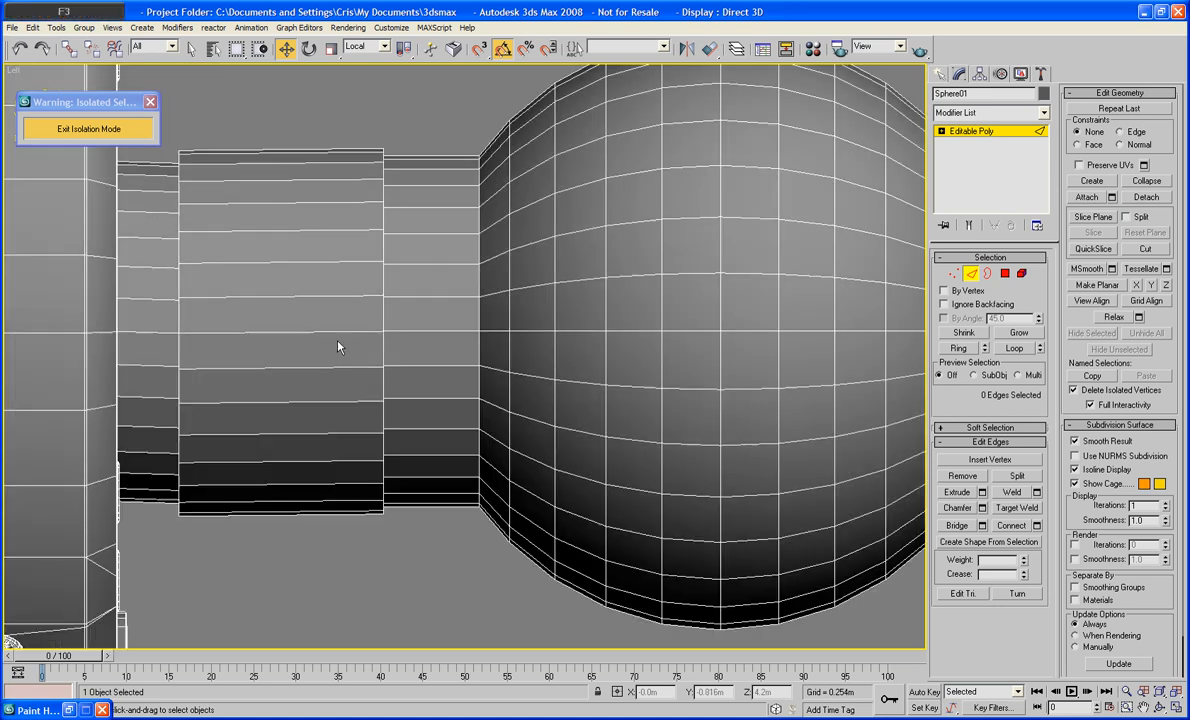
key(F4)
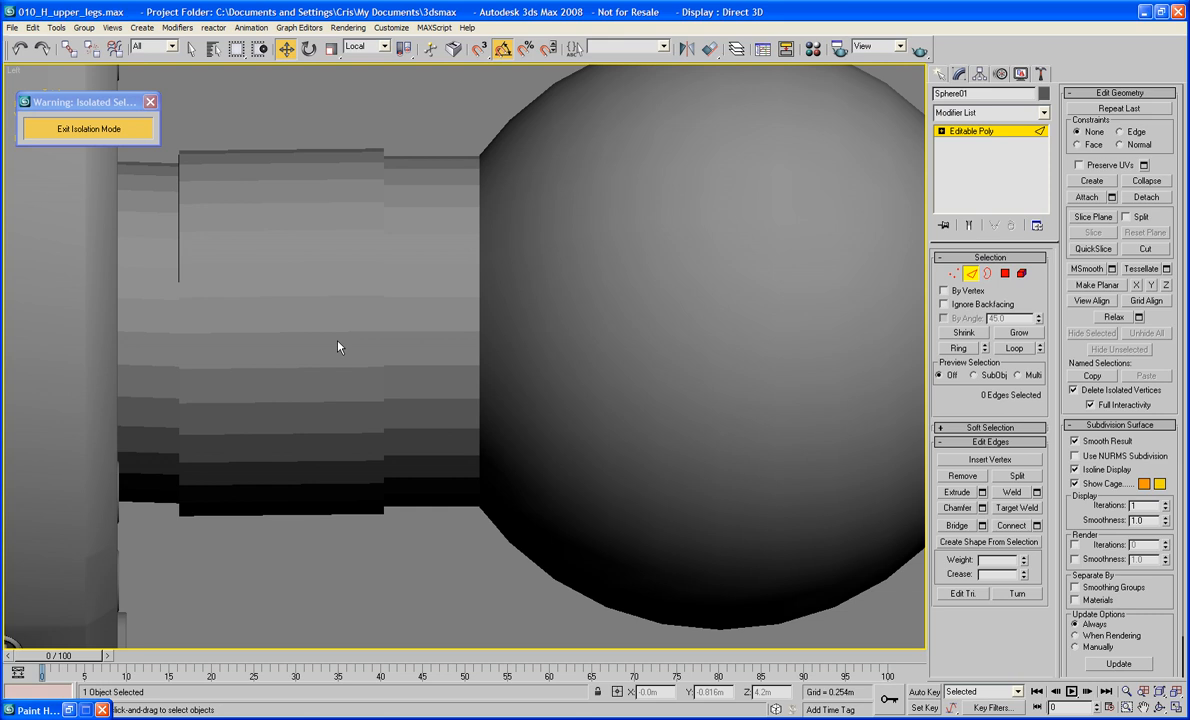
key(F3)
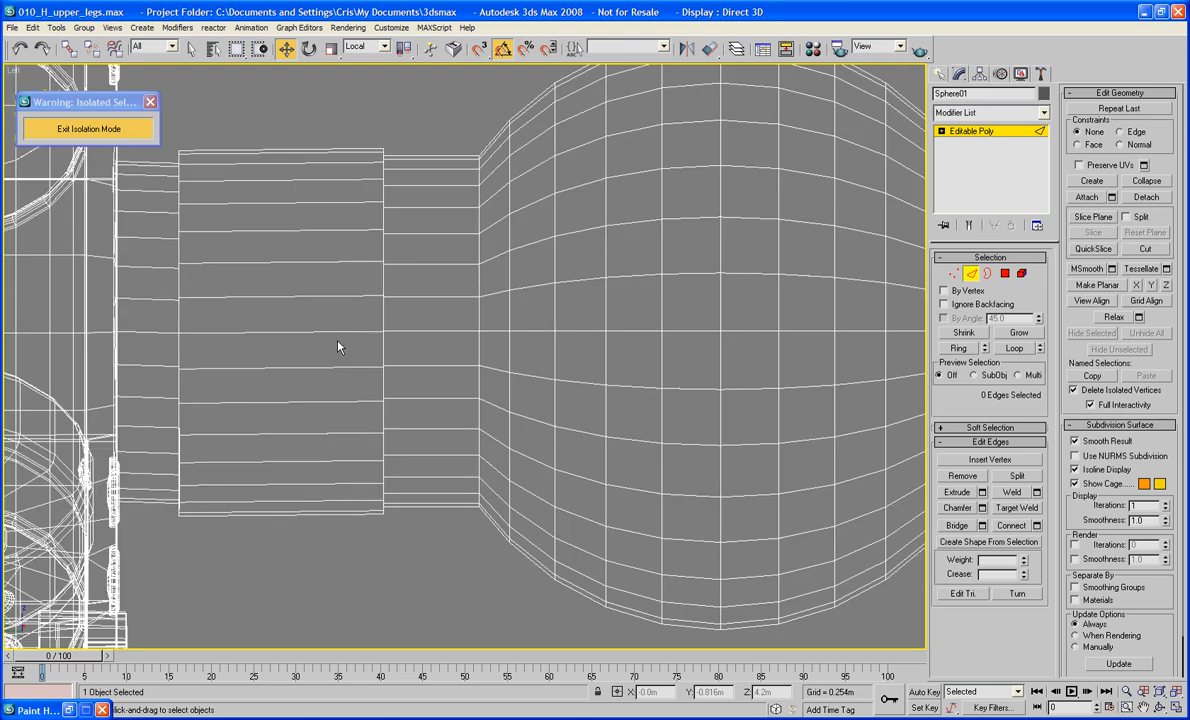
middle_drag(338, 347, 353, 363)
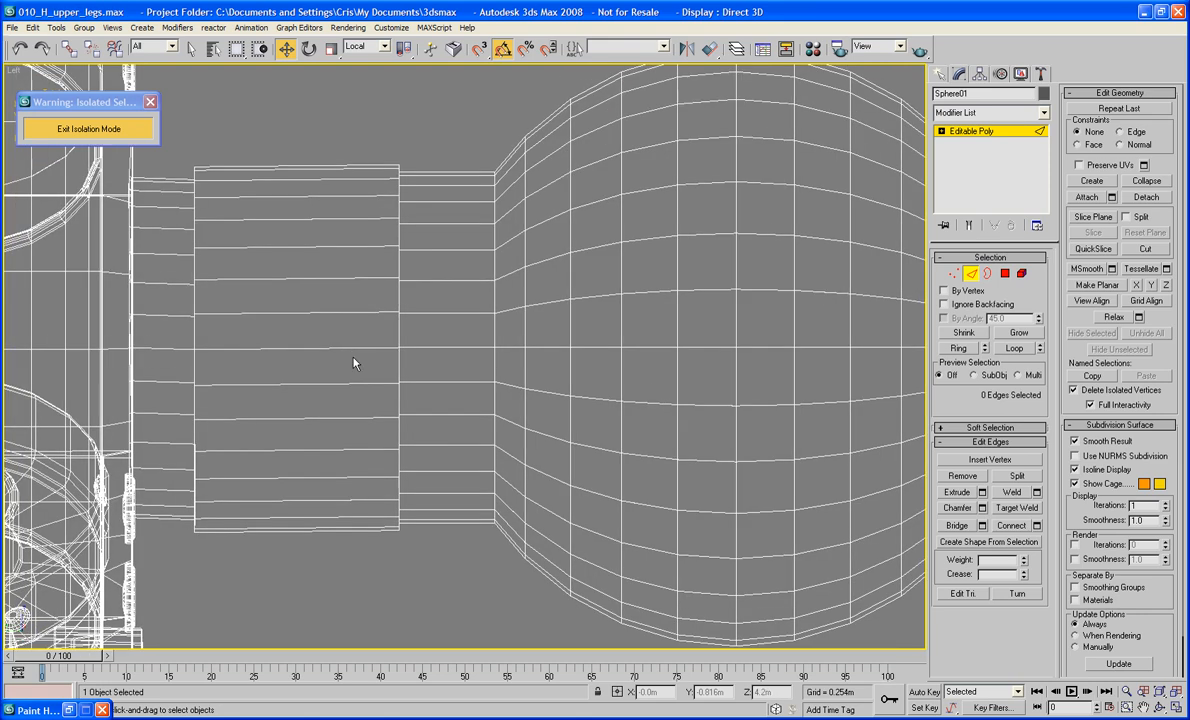
Restore the selection of the chamfered rim edges and try to level them by moving them slightly down
key(ctrl+z)
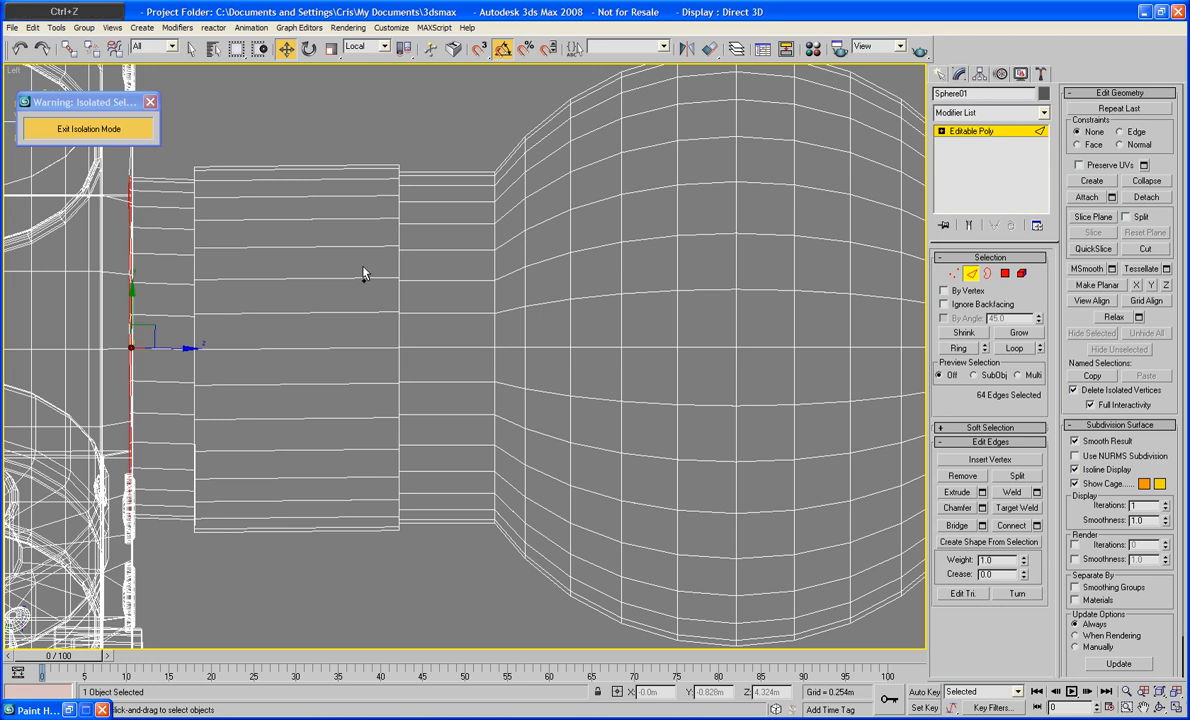
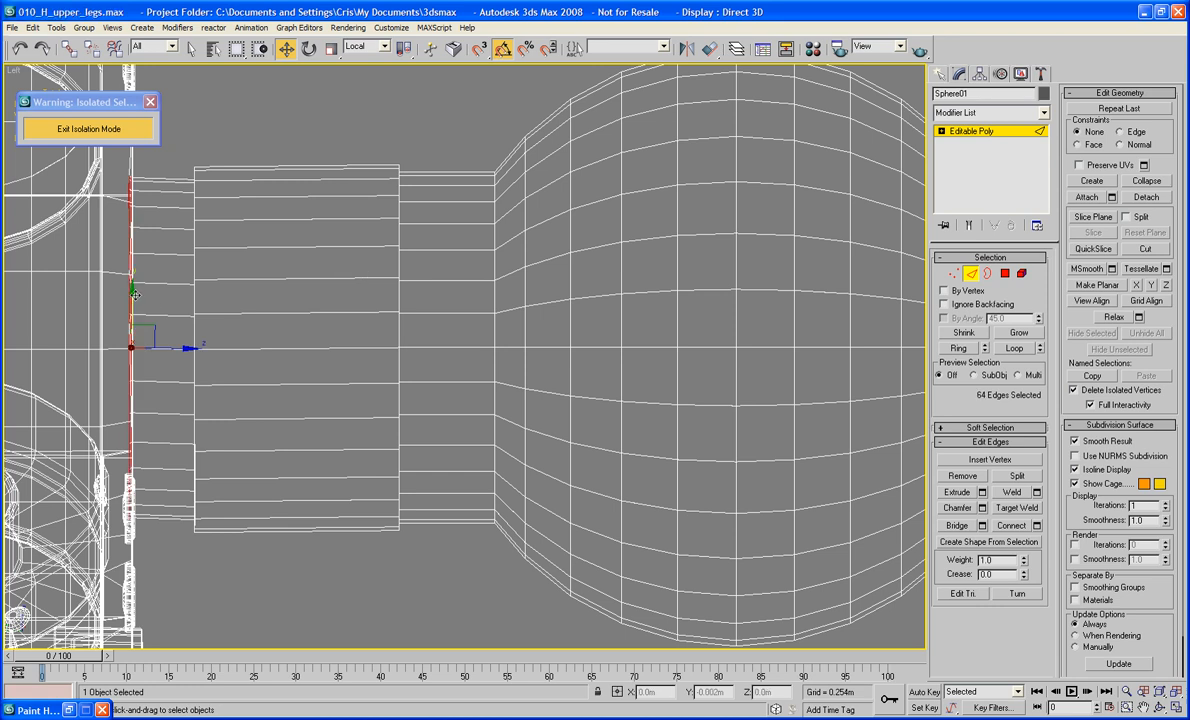
drag(135, 293, 135, 297)
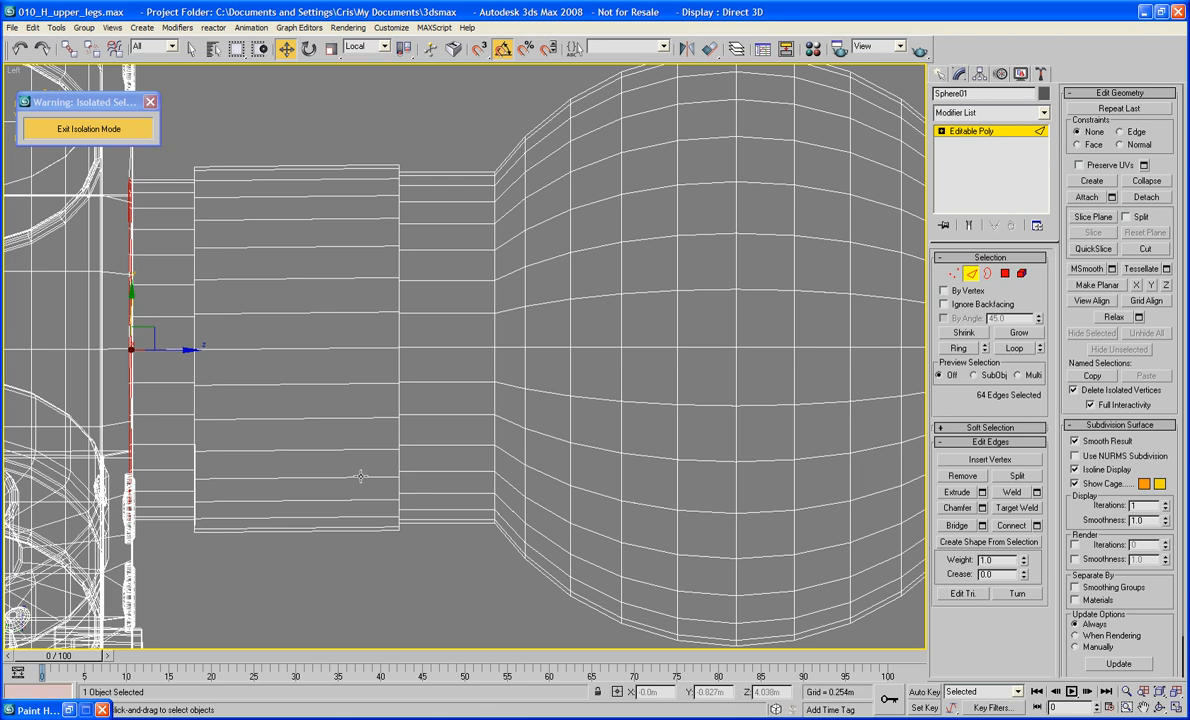
click(424, 611)
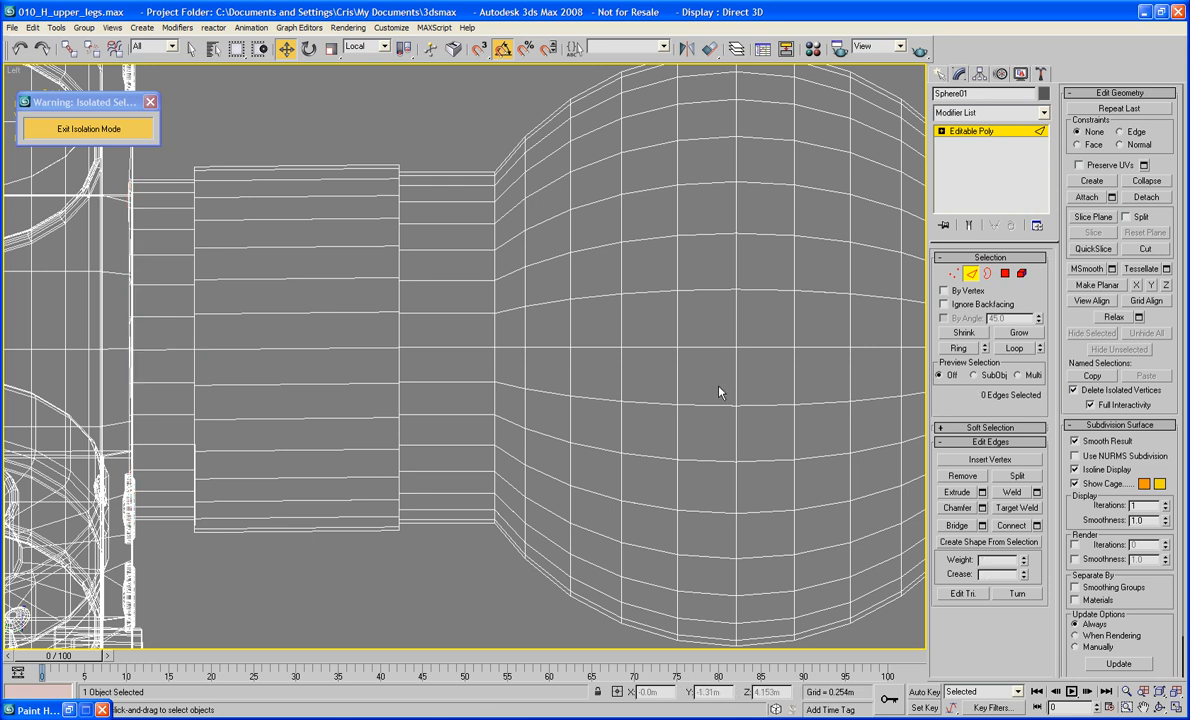
Select the vertex ring at the body-side end of the cylinder's raised collar and set the reference coordinate system to View
key(1)
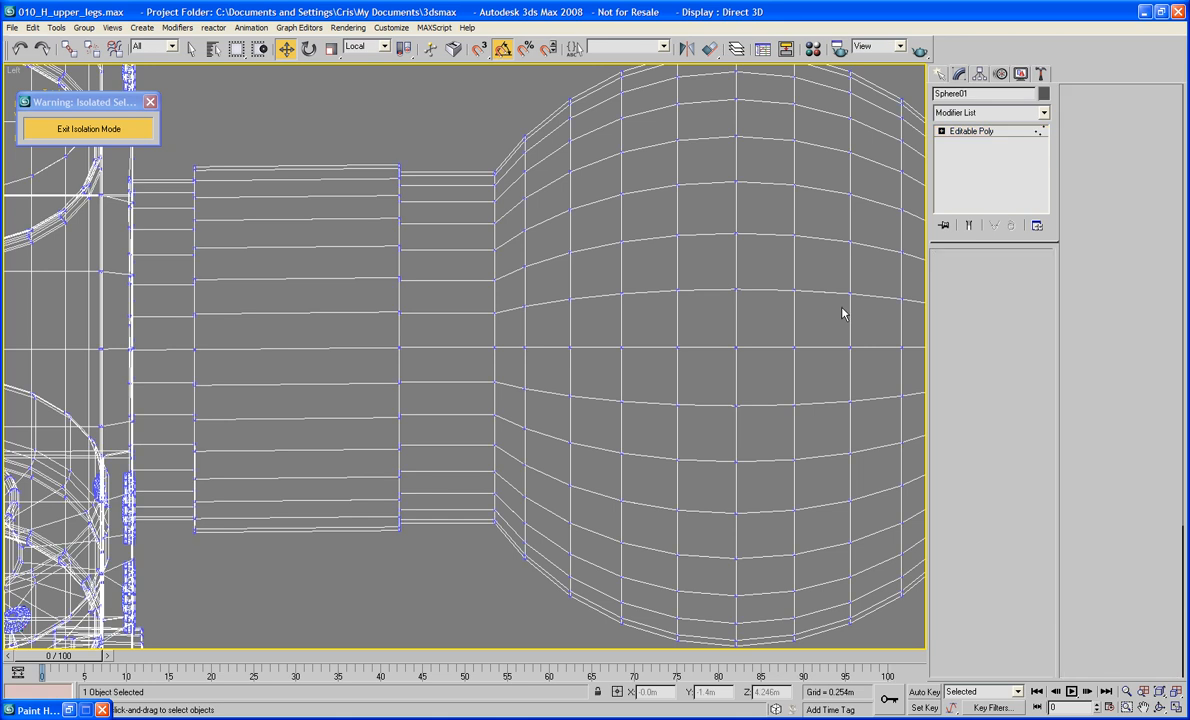
drag(203, 558, 178, 160)
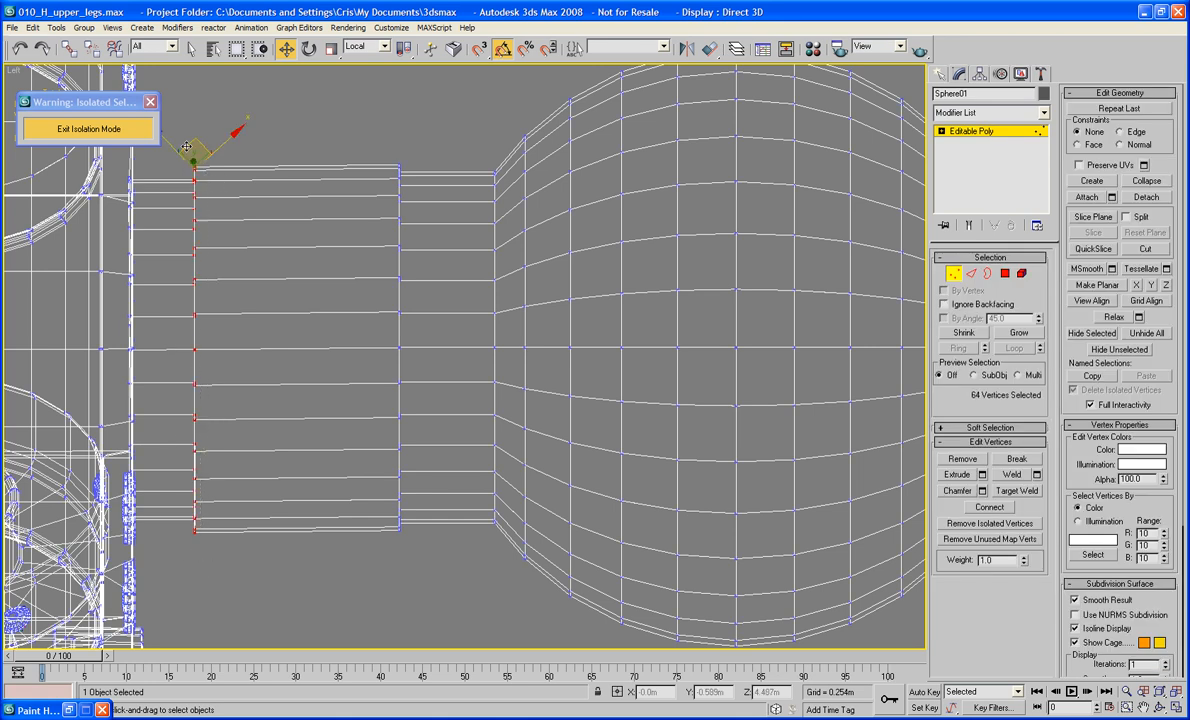
click(368, 46)
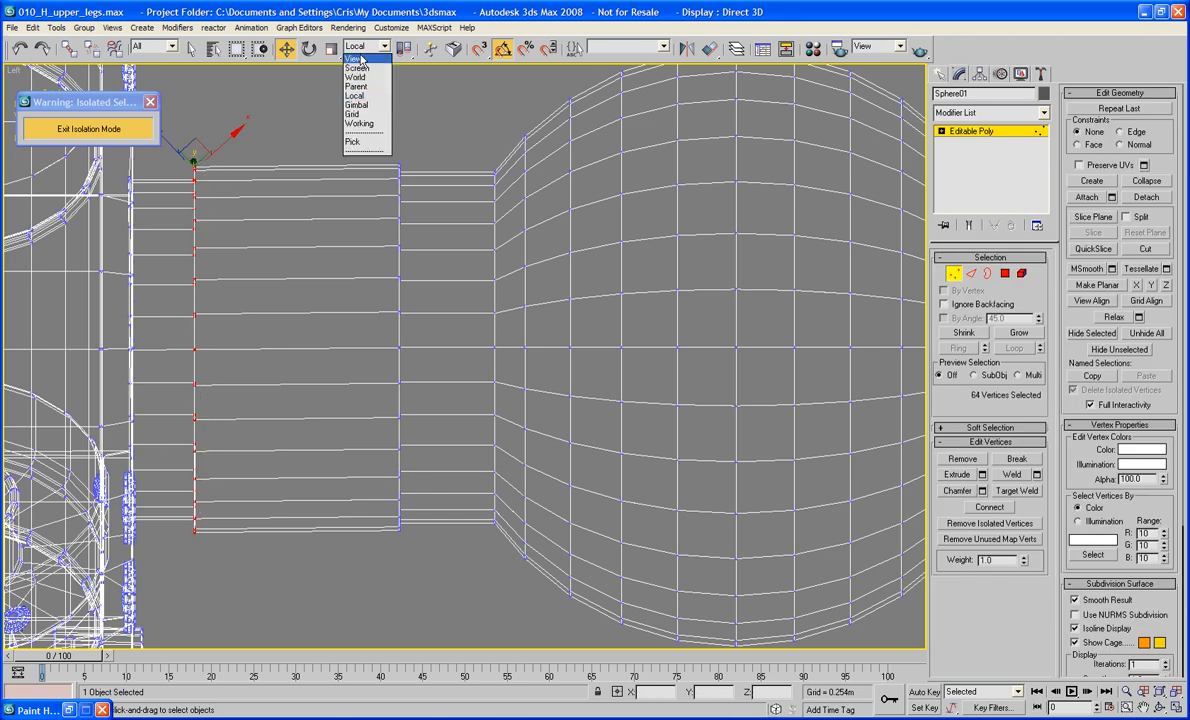
click(360, 55)
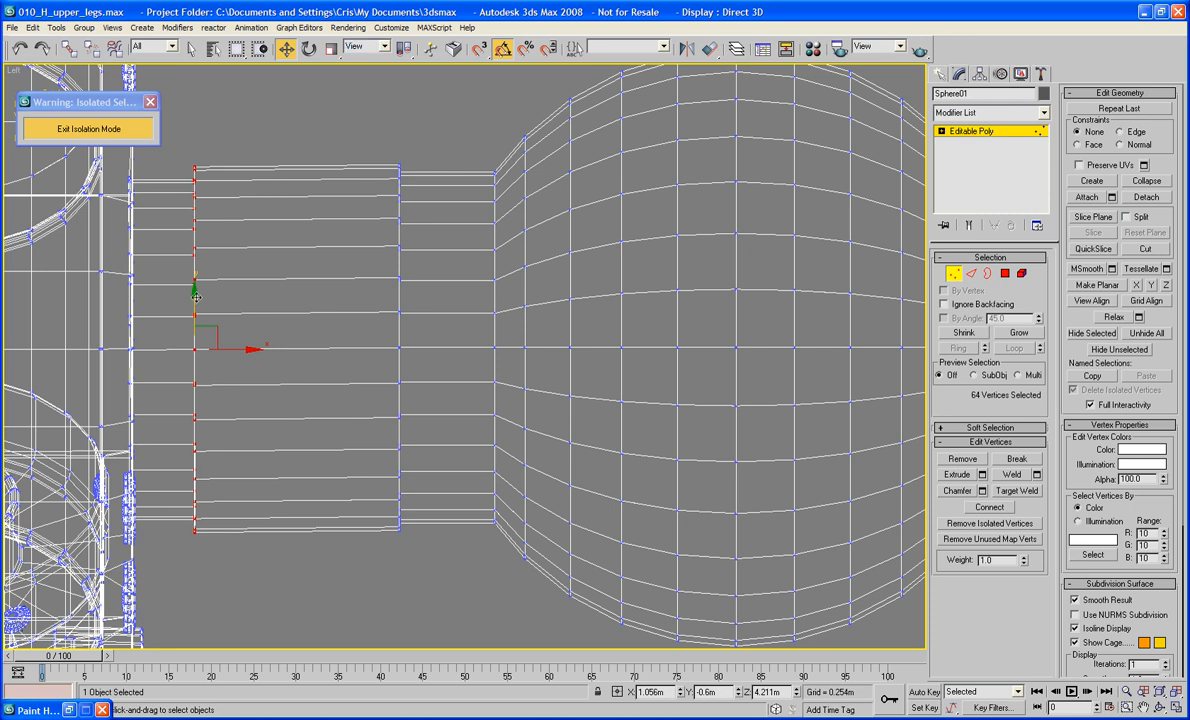
Try to raise the selected collar vertex ring slightly, and undo that move along with the previous rim edge move
drag(196, 296, 196, 296)
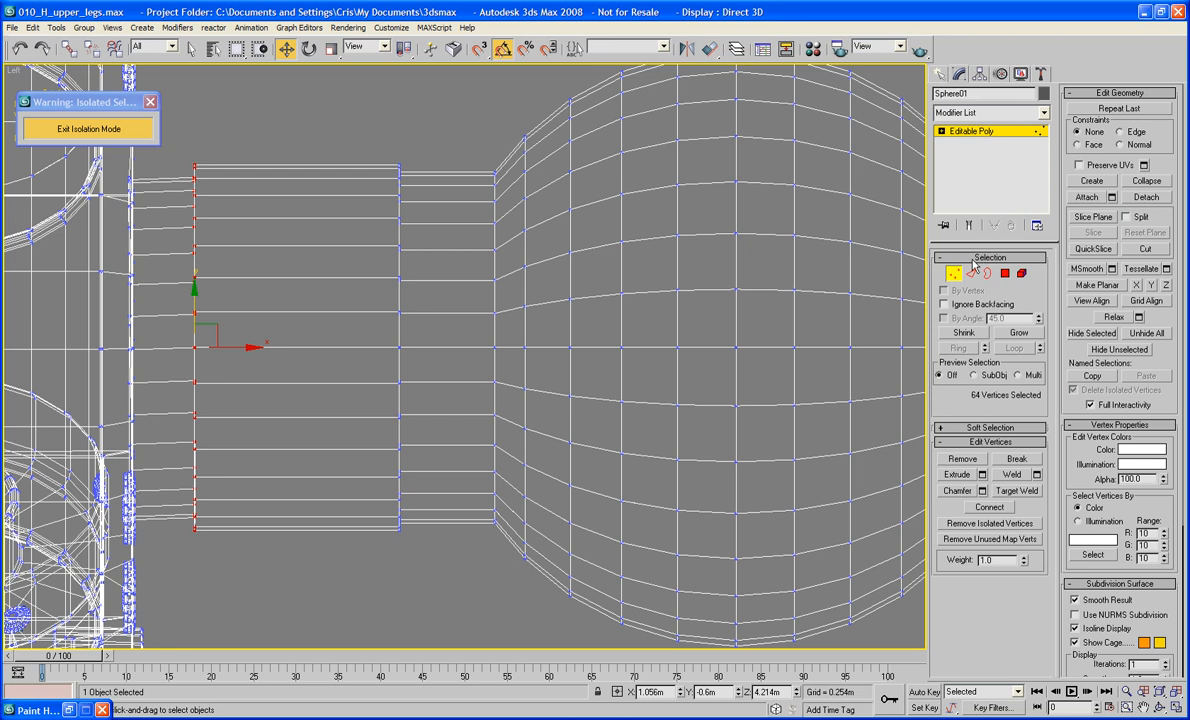
click(971, 273)
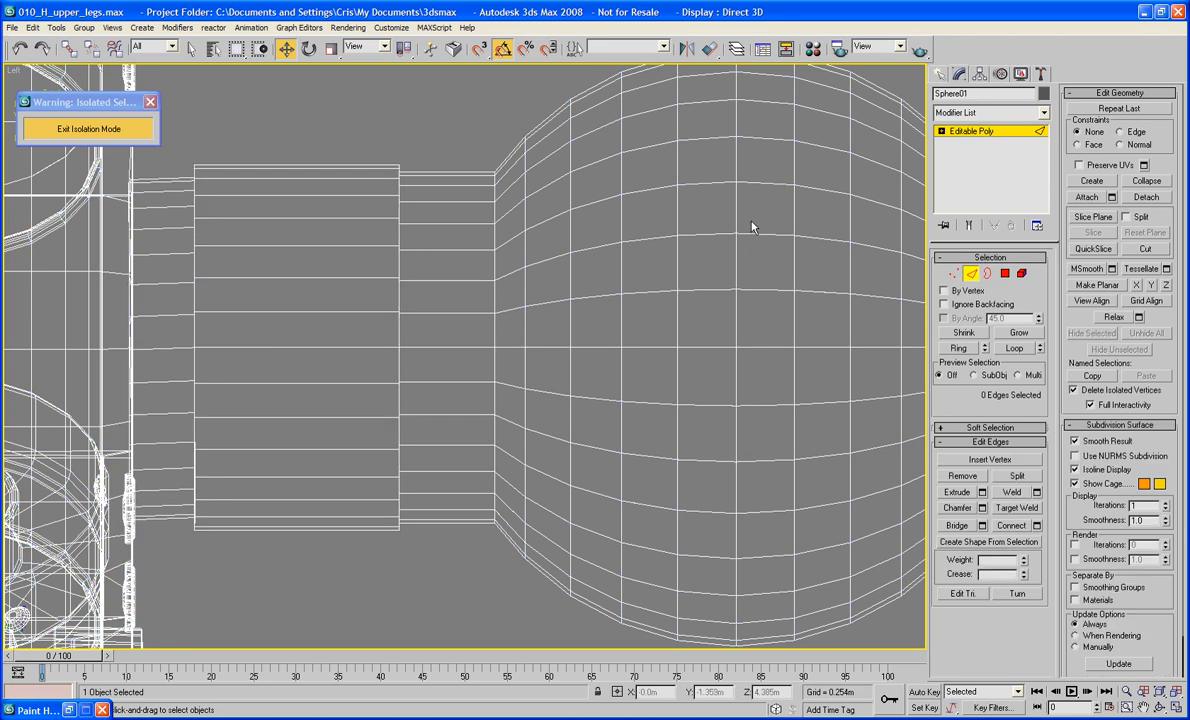
key(ctrl+z)
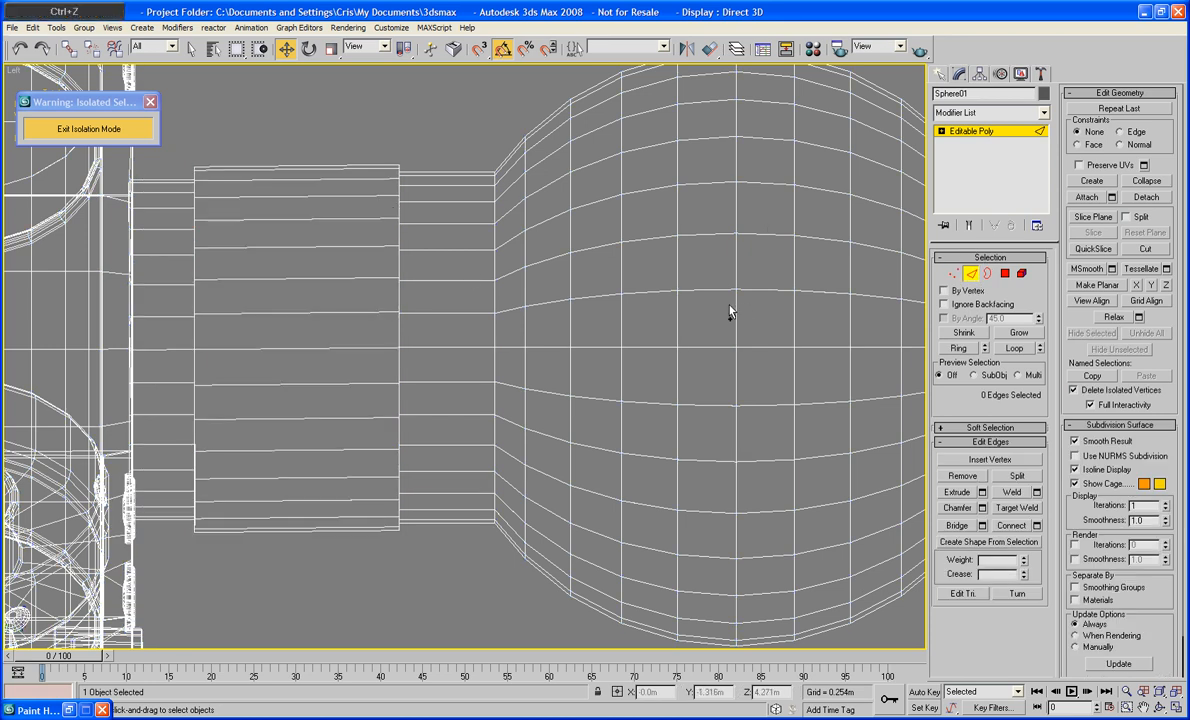
key(ctrl+z)
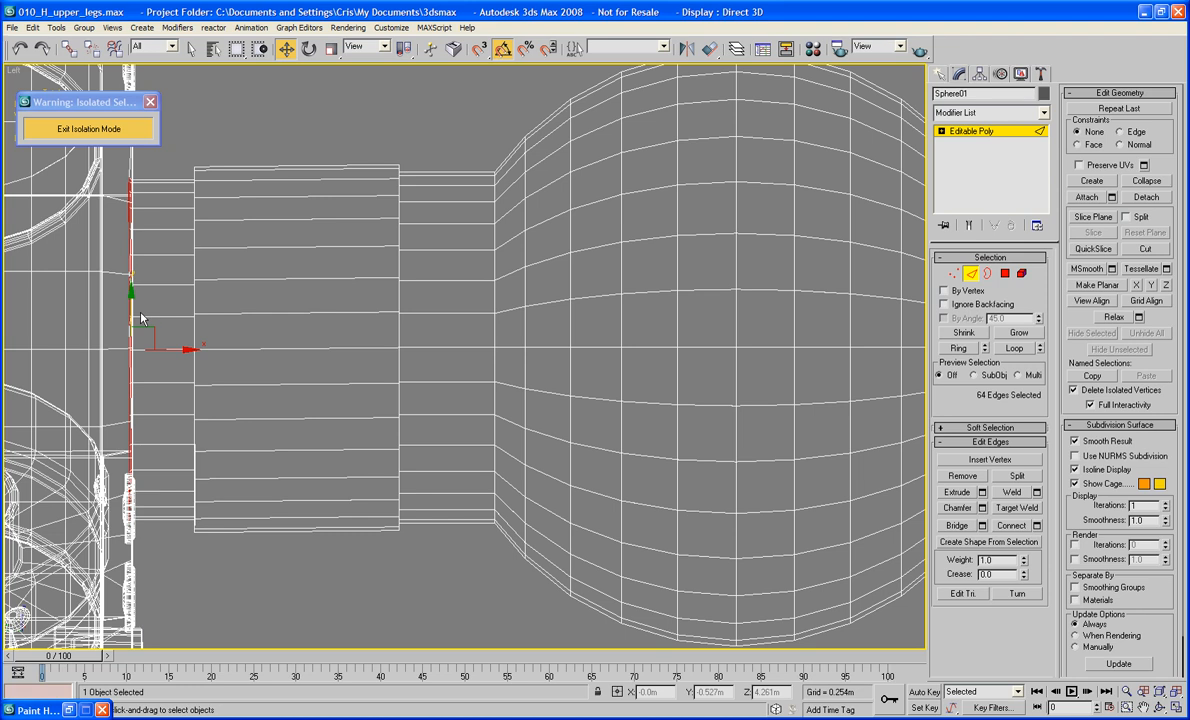
key(ctrl+z)
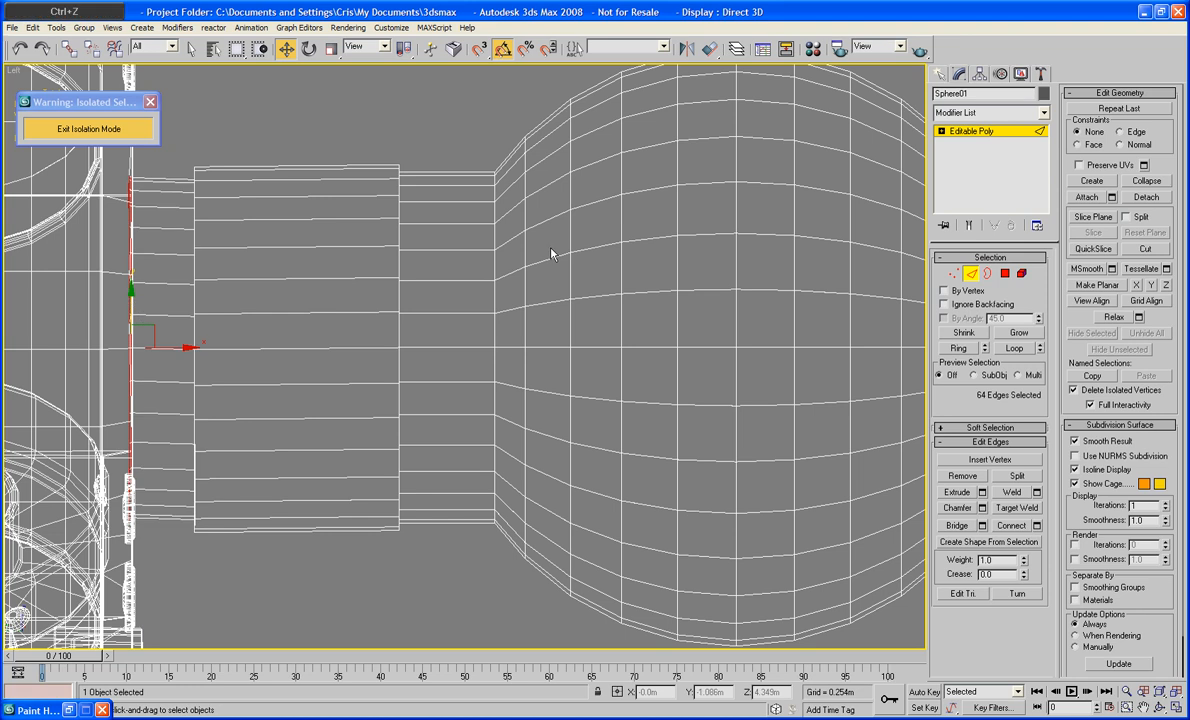
Reselect the vertex ring at the collar's body-side end and move it slightly up to level the collar's lengthwise edges
key(1)
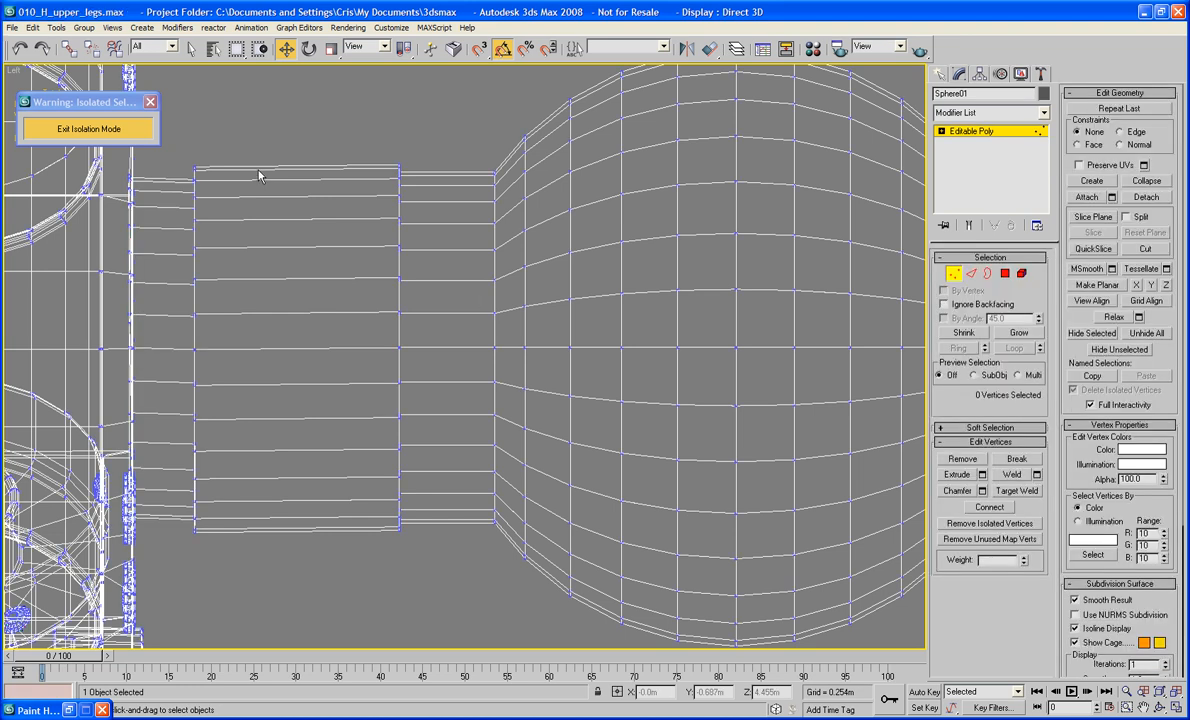
drag(238, 144, 160, 577)
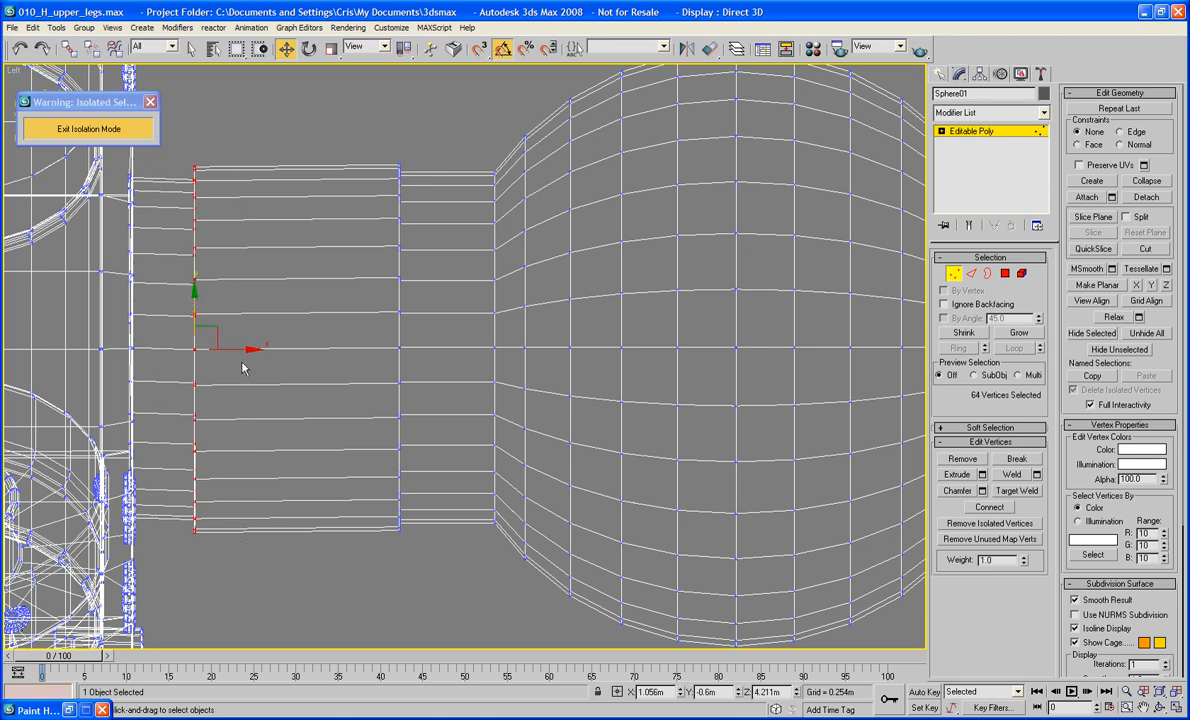
drag(196, 294, 196, 292)
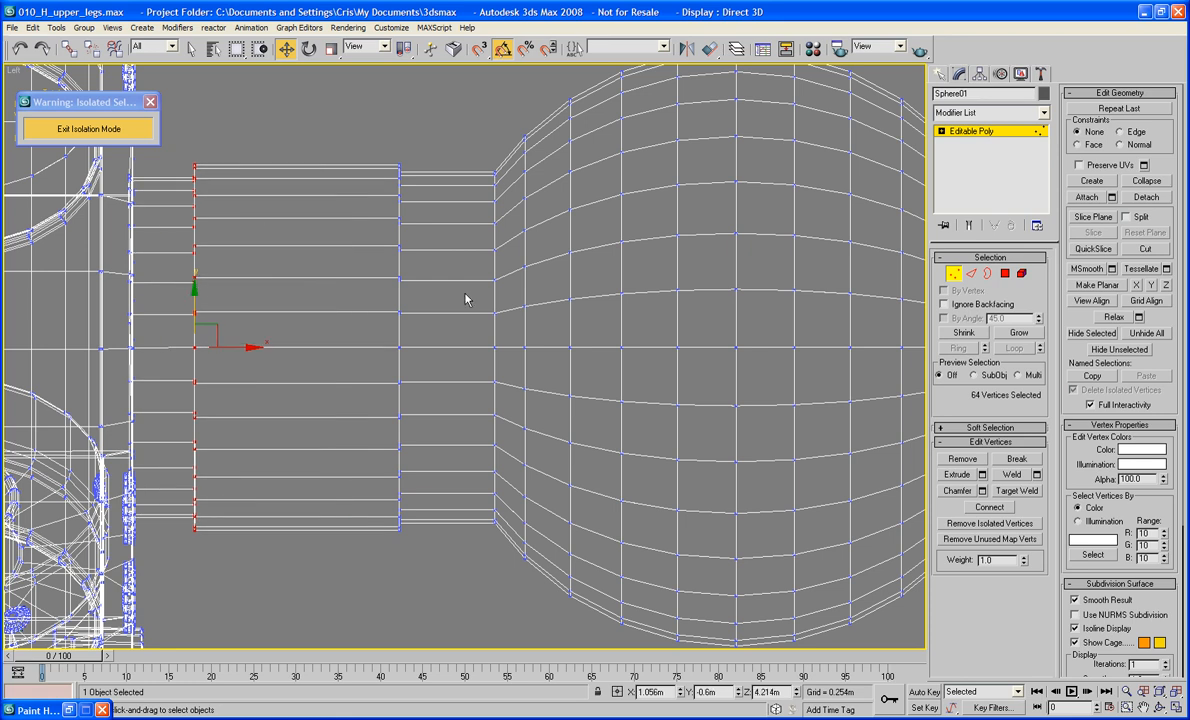
click(389, 581)
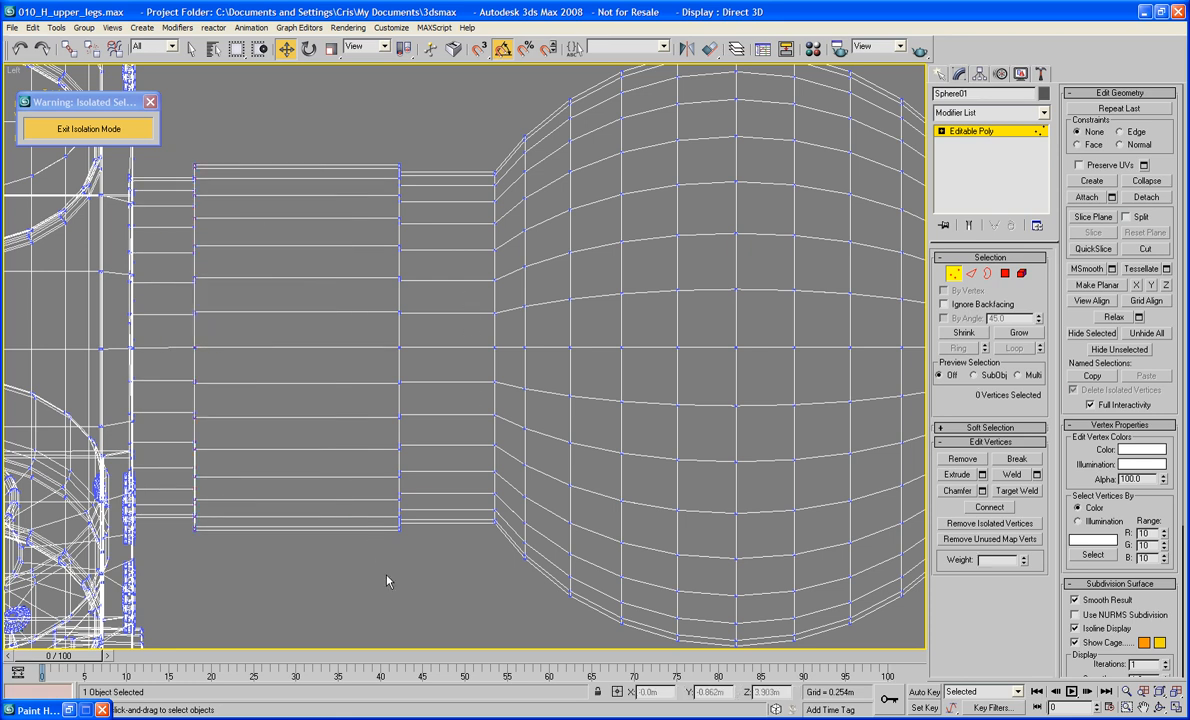
Select all polygons of the cylinder between the body and the sphere in the perspective view
key(p)
alt+middle_drag(369, 582, 696, 375)
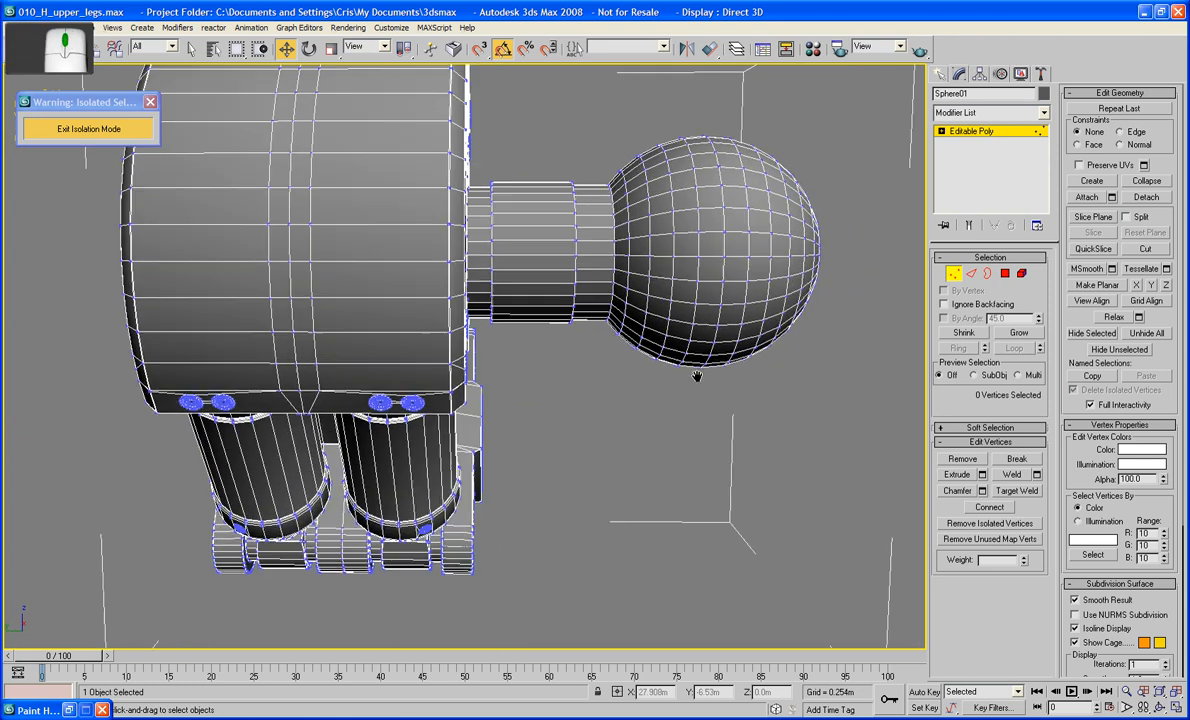
scroll(696, 375, down, 3)
click(1006, 274)
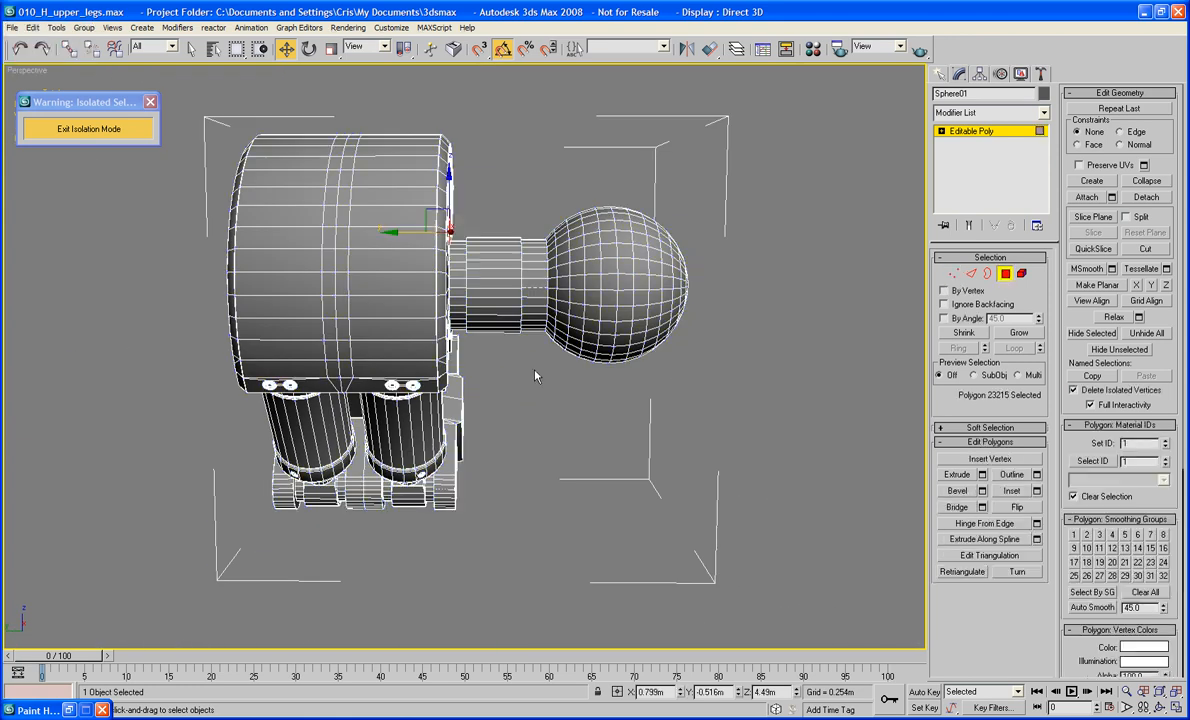
drag(463, 226, 463, 226)
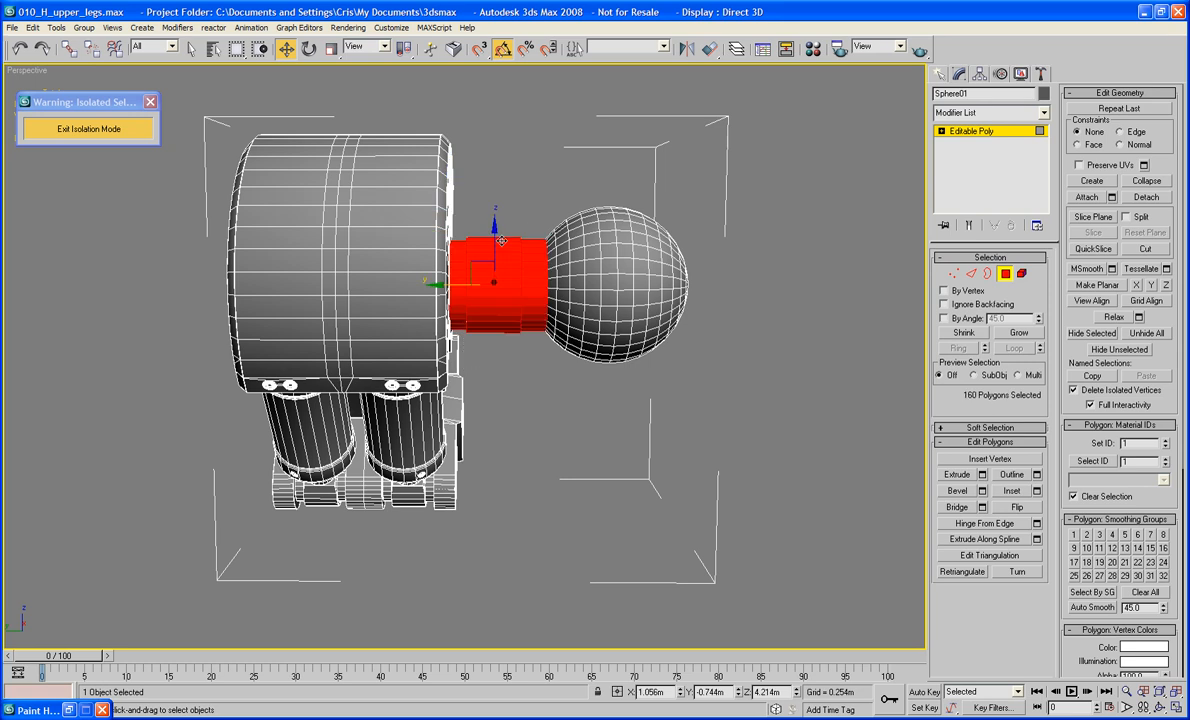
alt+middle_drag(493, 275, 463, 351)
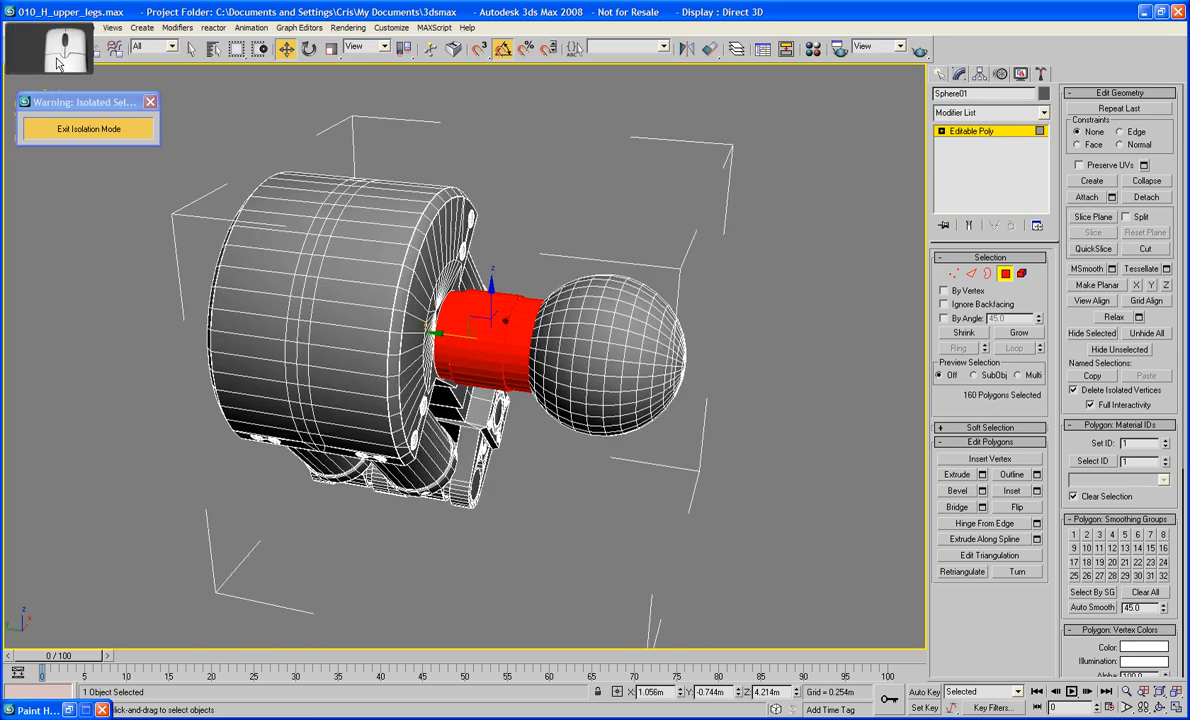
Select the four edge loops around both ends of the raised collar on the cylinder between the body and the sphere
click(14, 28)
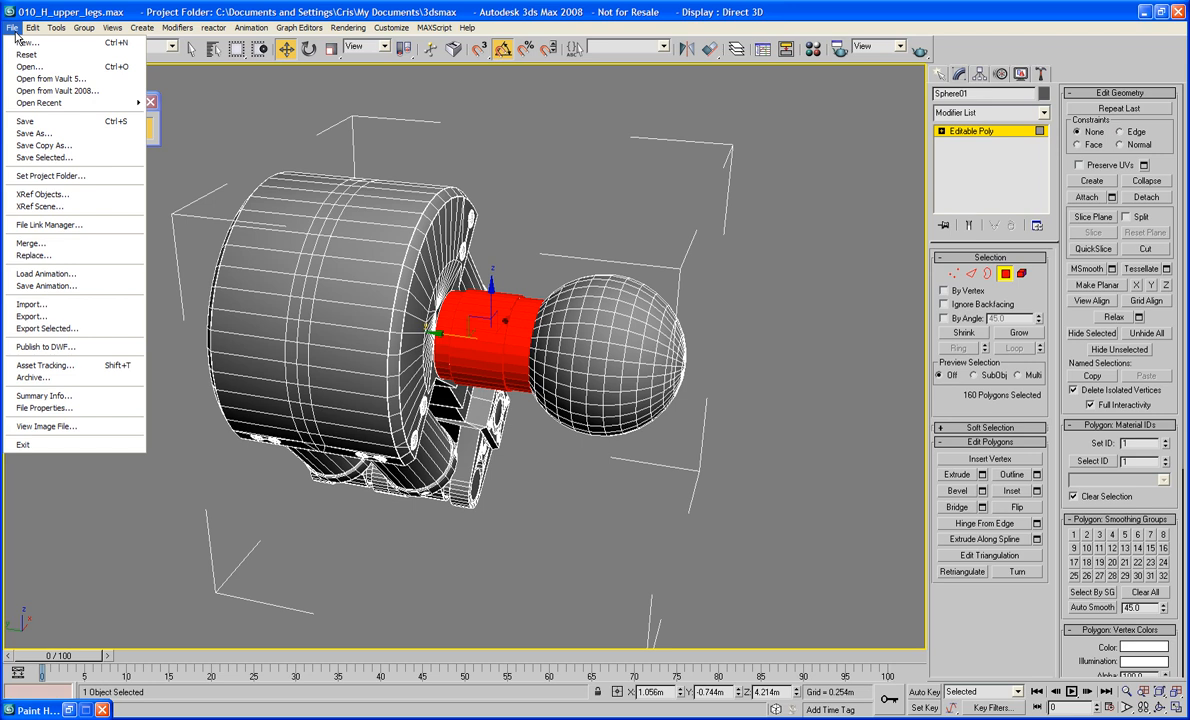
click(466, 121)
scroll(486, 168, up, 8)
mouse_move(528, 195)
middle_down()
mouse_move(486, 168)
mouse_move(509, 198)
middle_up()
scroll(509, 198, up, 3)
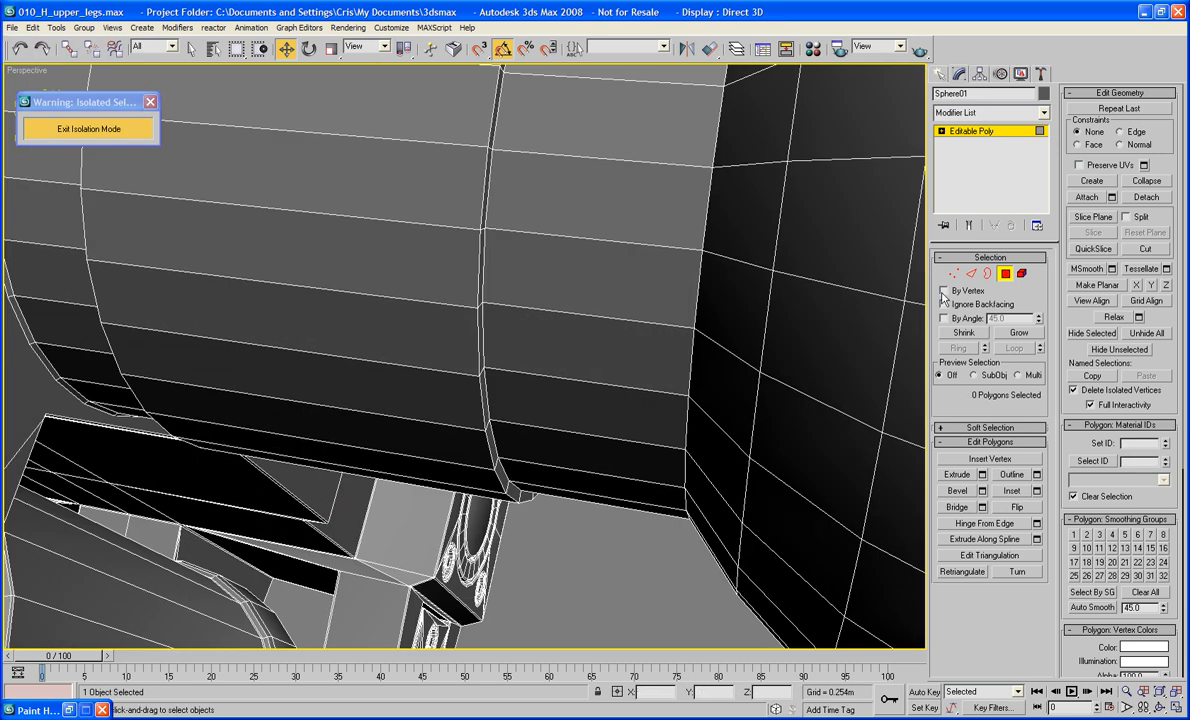
click(970, 274)
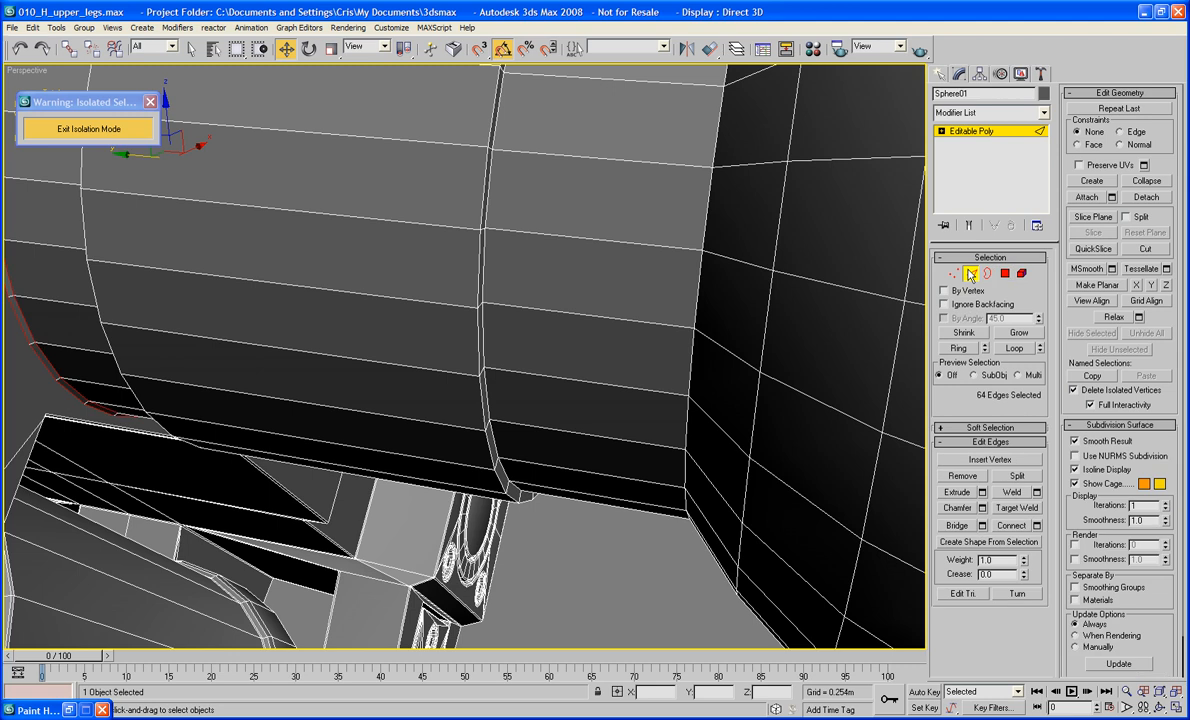
click(479, 259)
ctrl+click(478, 261)
alt+middle_drag(478, 261, 518, 247)
alt+middle_drag(465, 277, 417, 290)
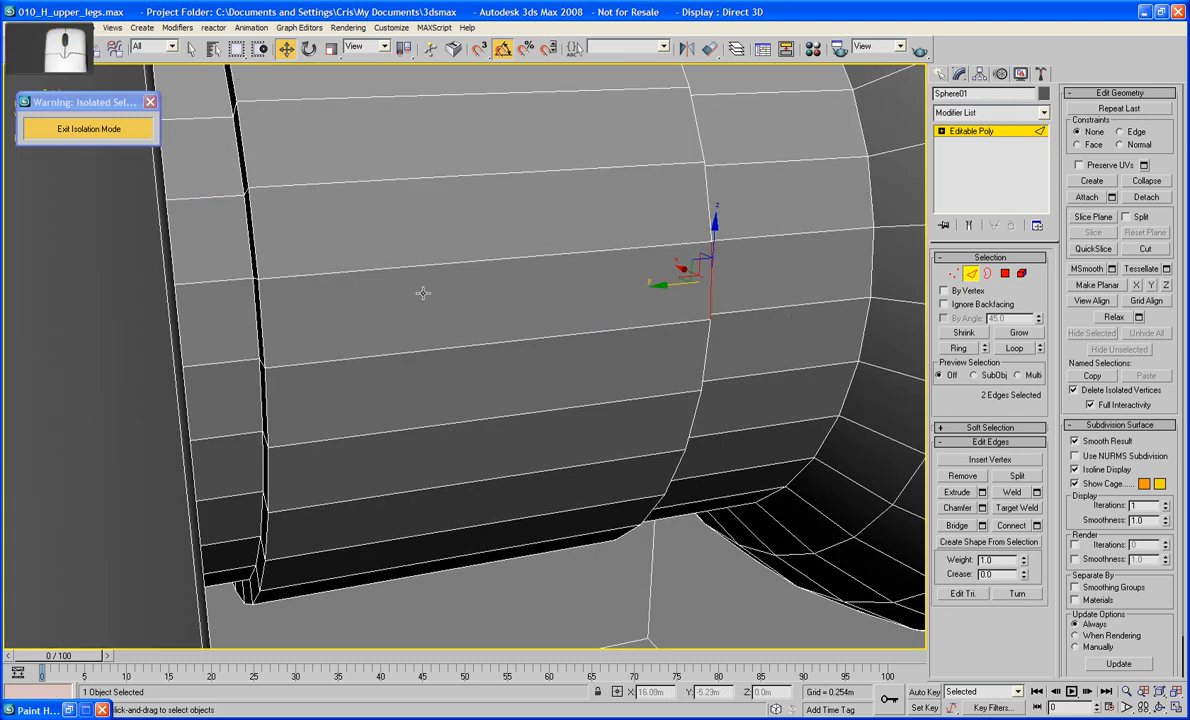
ctrl+click(257, 302)
ctrl+click(250, 282)
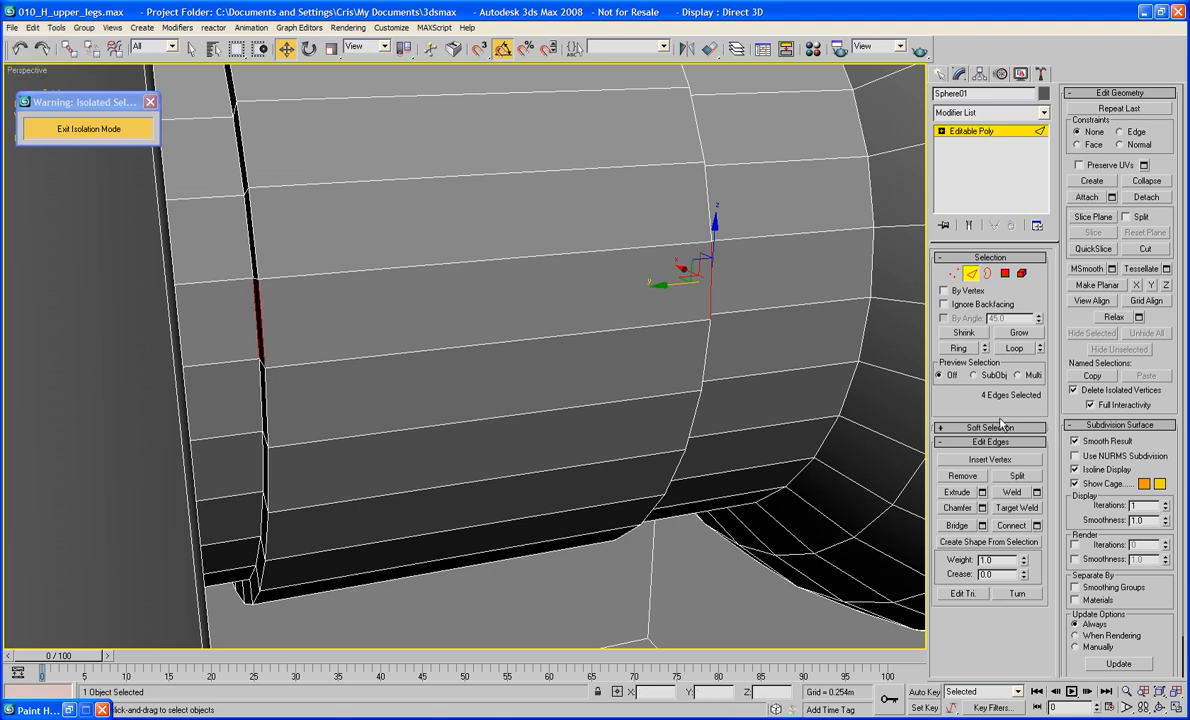
click(1015, 349)
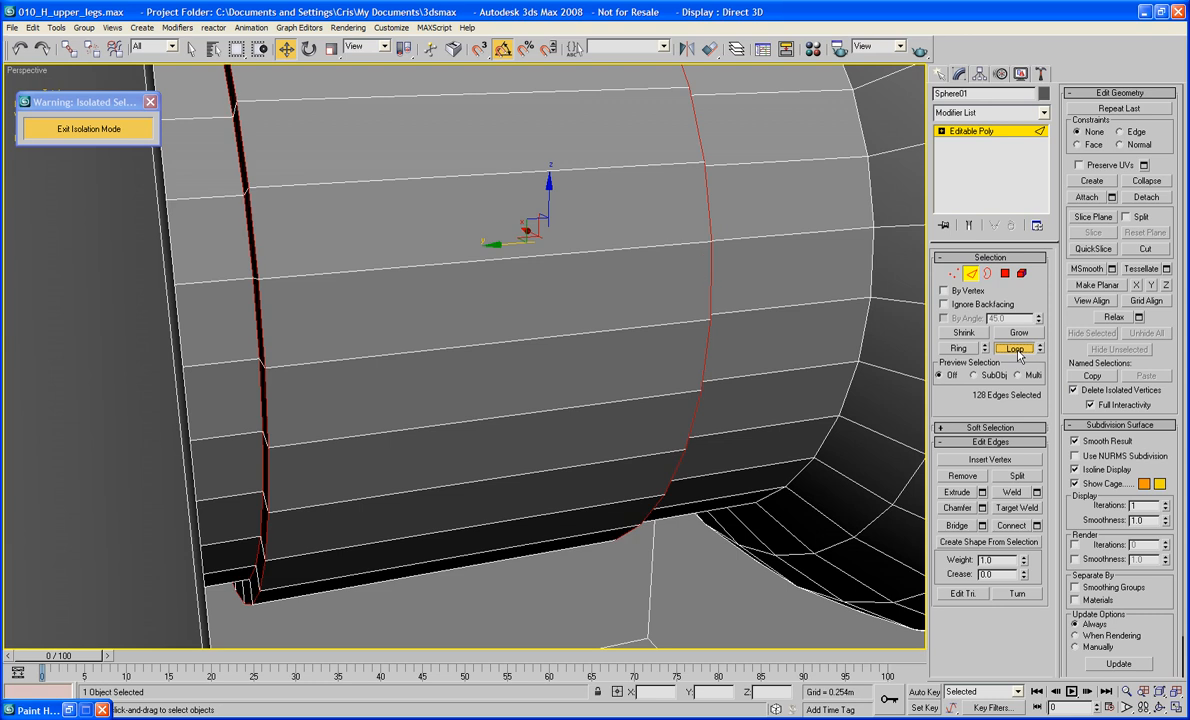
Chamfer the selected collar edge loops by 0.001 m with 1 segment
click(982, 508)
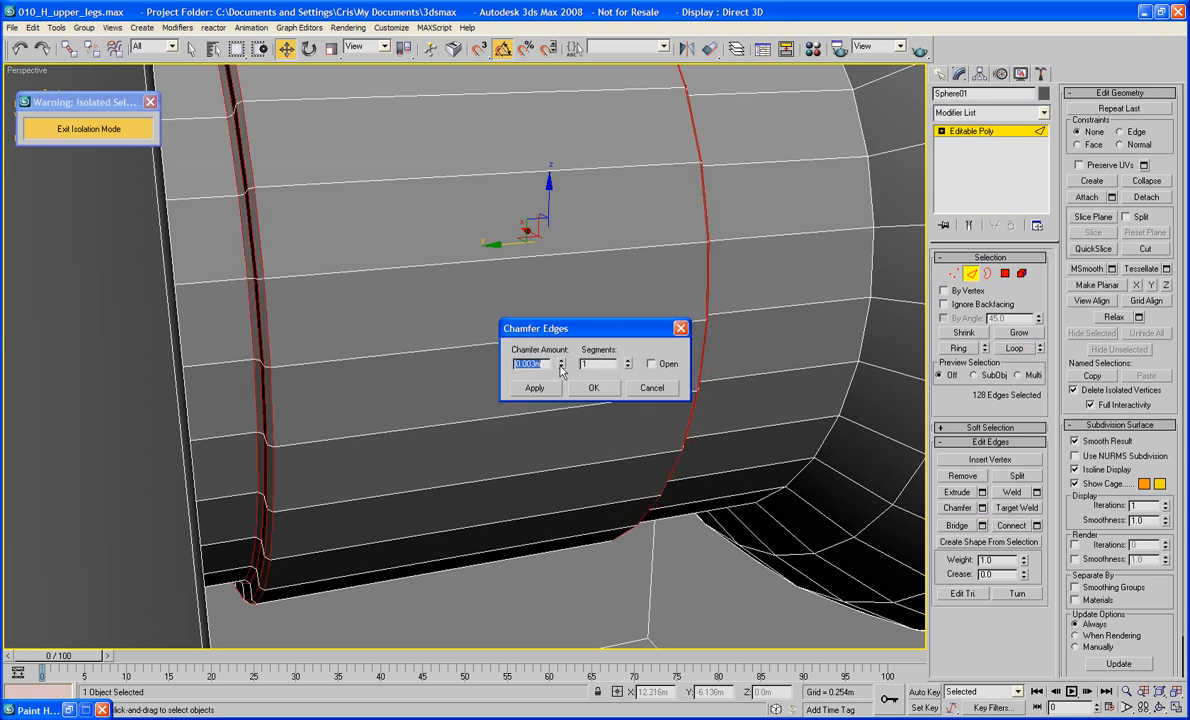
click(560, 368)
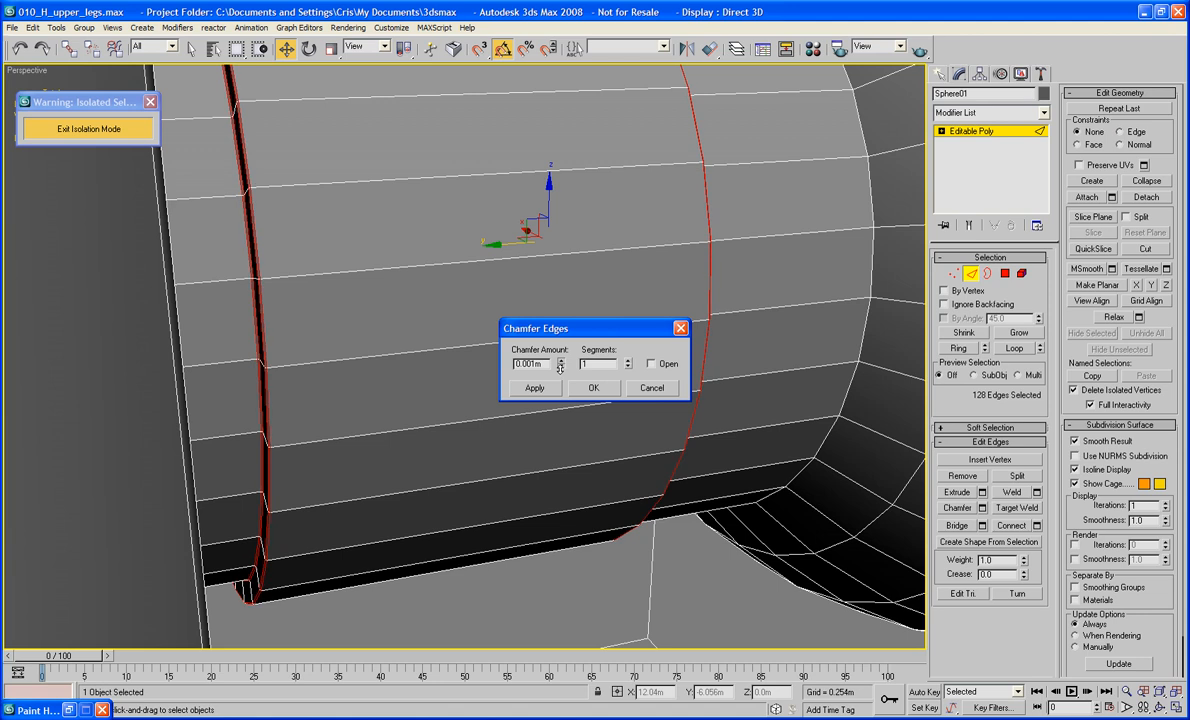
click(593, 387)
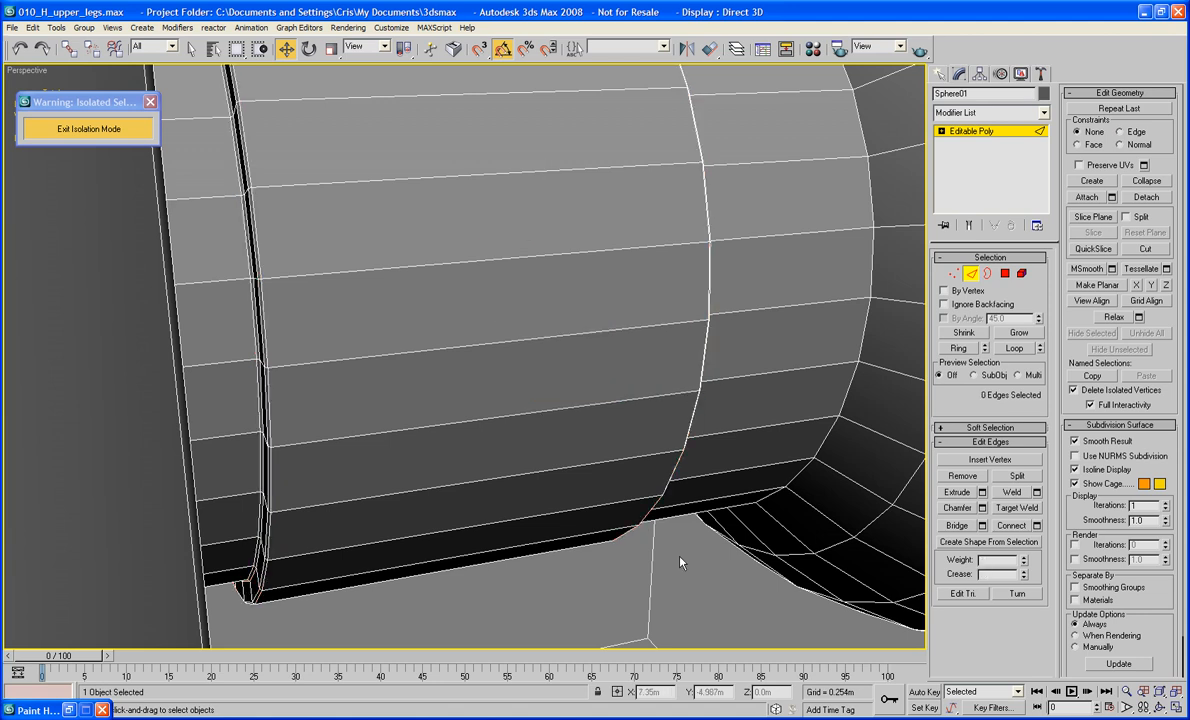
Exit isolation mode, leave edge editing of the upper leg and select the H_Hips object around the ball joint
scroll(679, 563, down, 10)
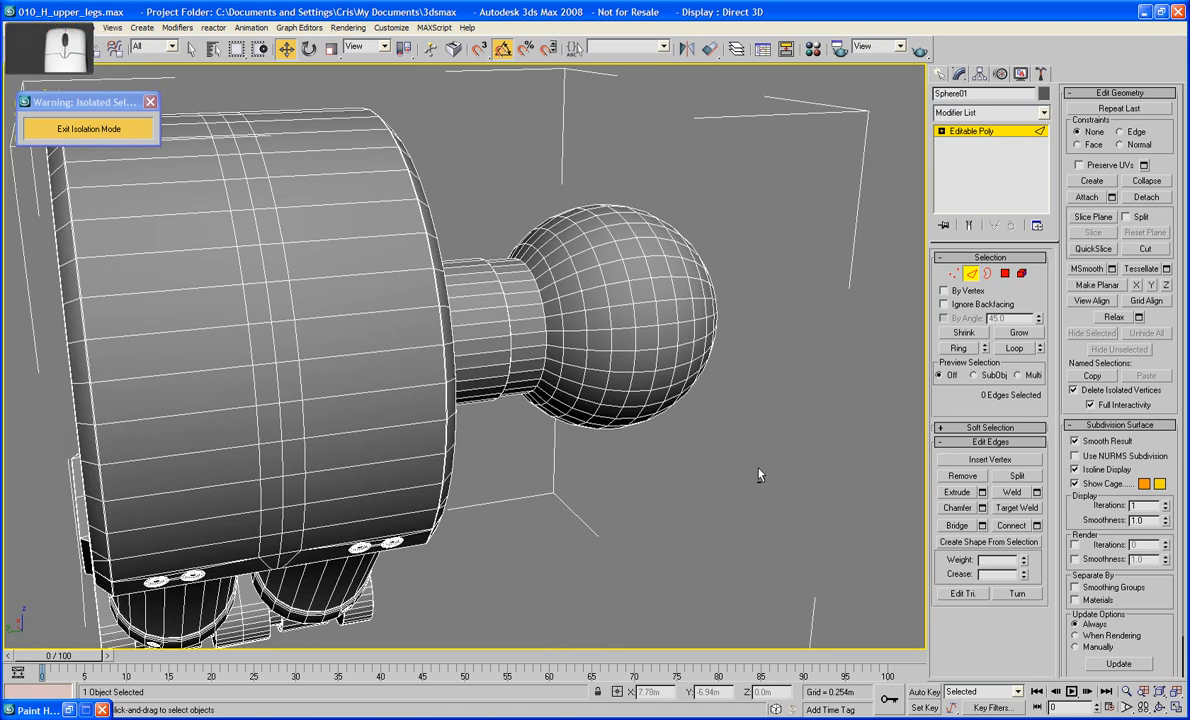
click(100, 129)
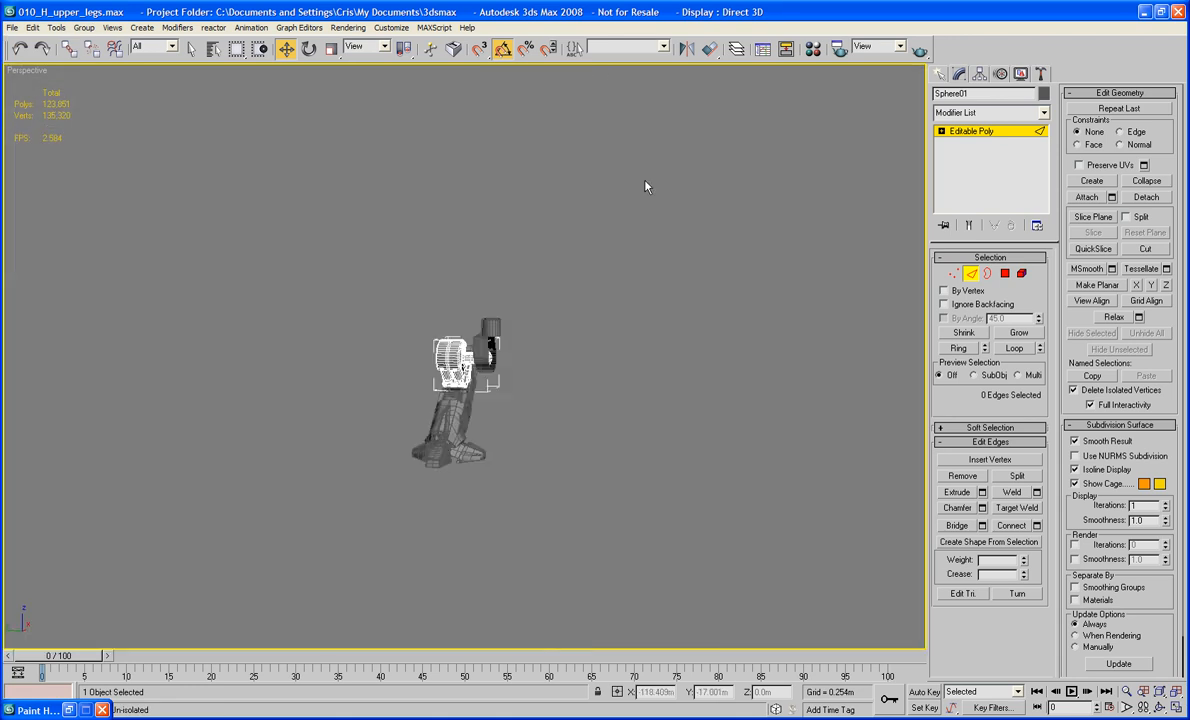
alt+middle_drag(645, 183, 697, 187)
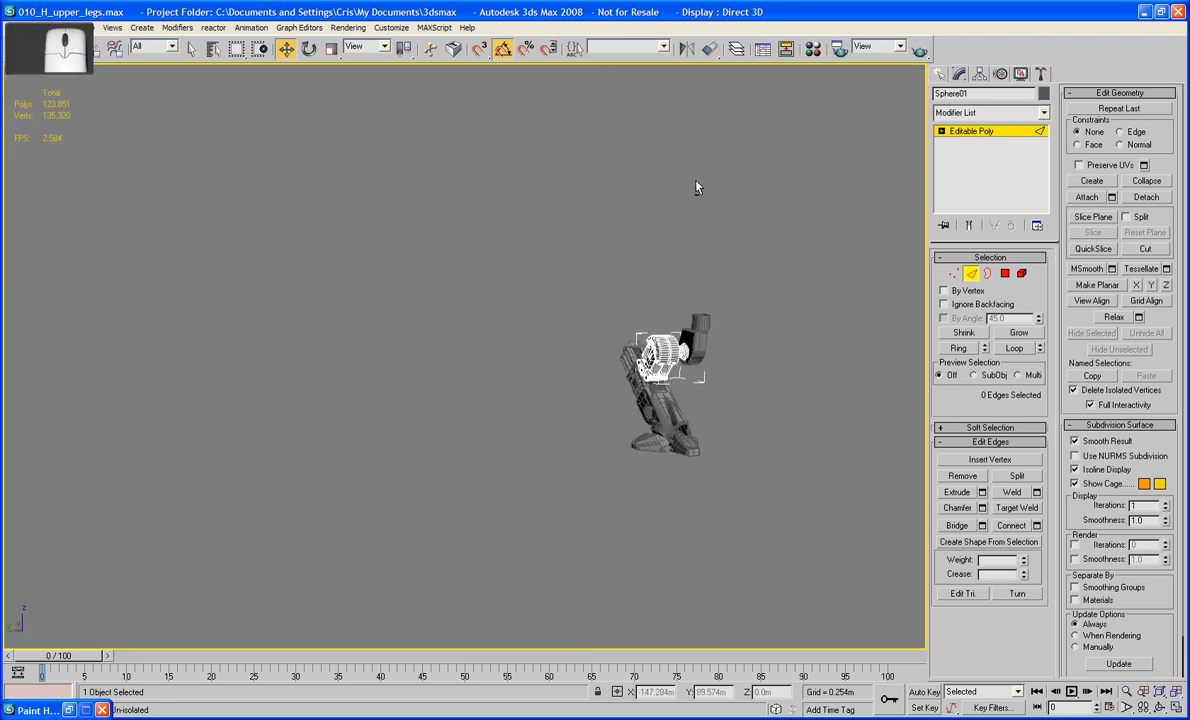
key(z)
alt+middle_drag(786, 481, 685, 489)
alt+middle_drag(778, 467, 579, 542)
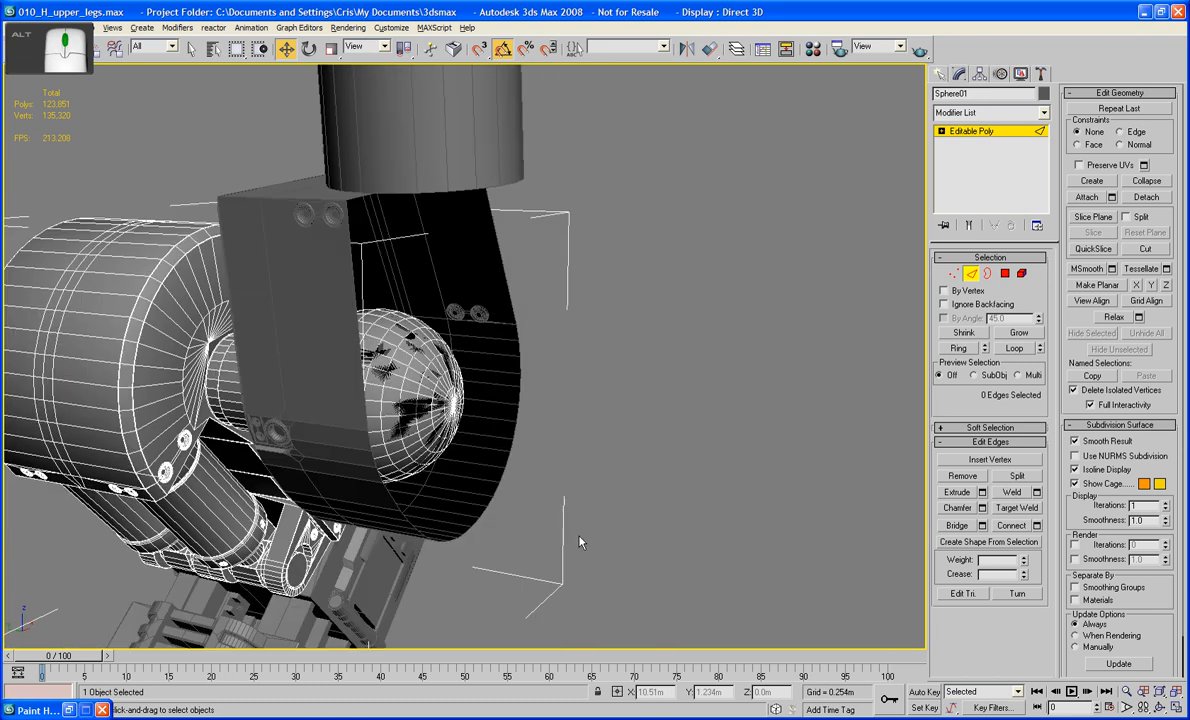
click(402, 388)
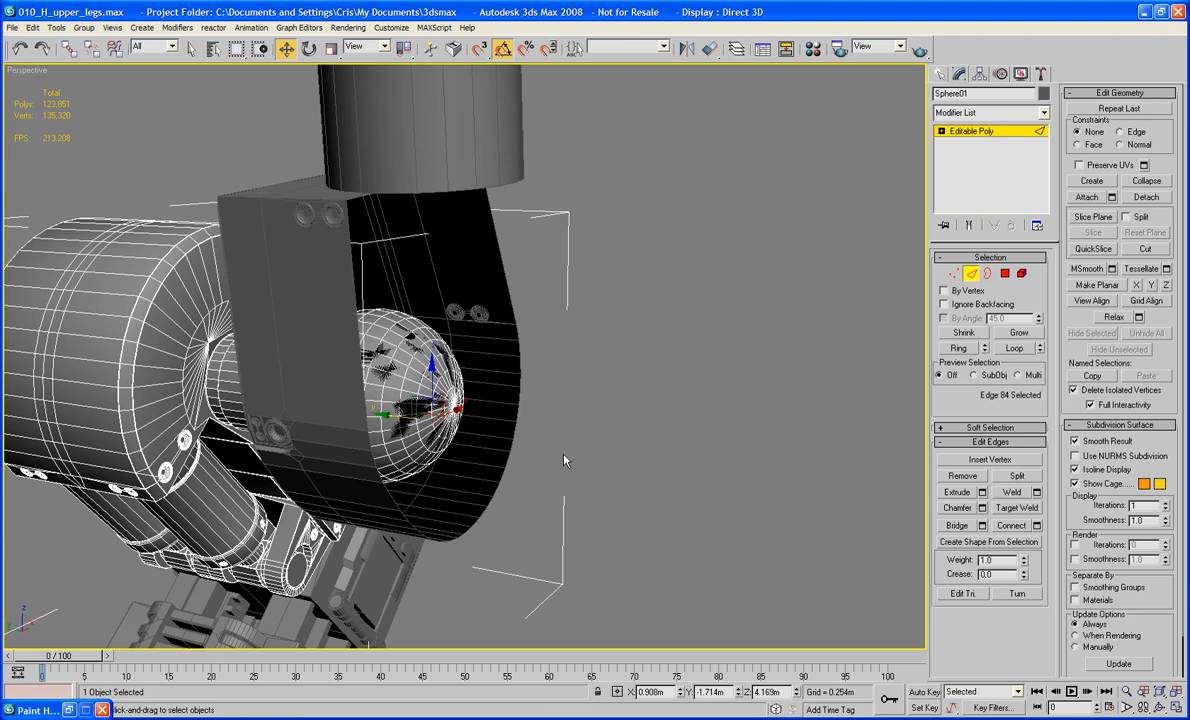
click(612, 472)
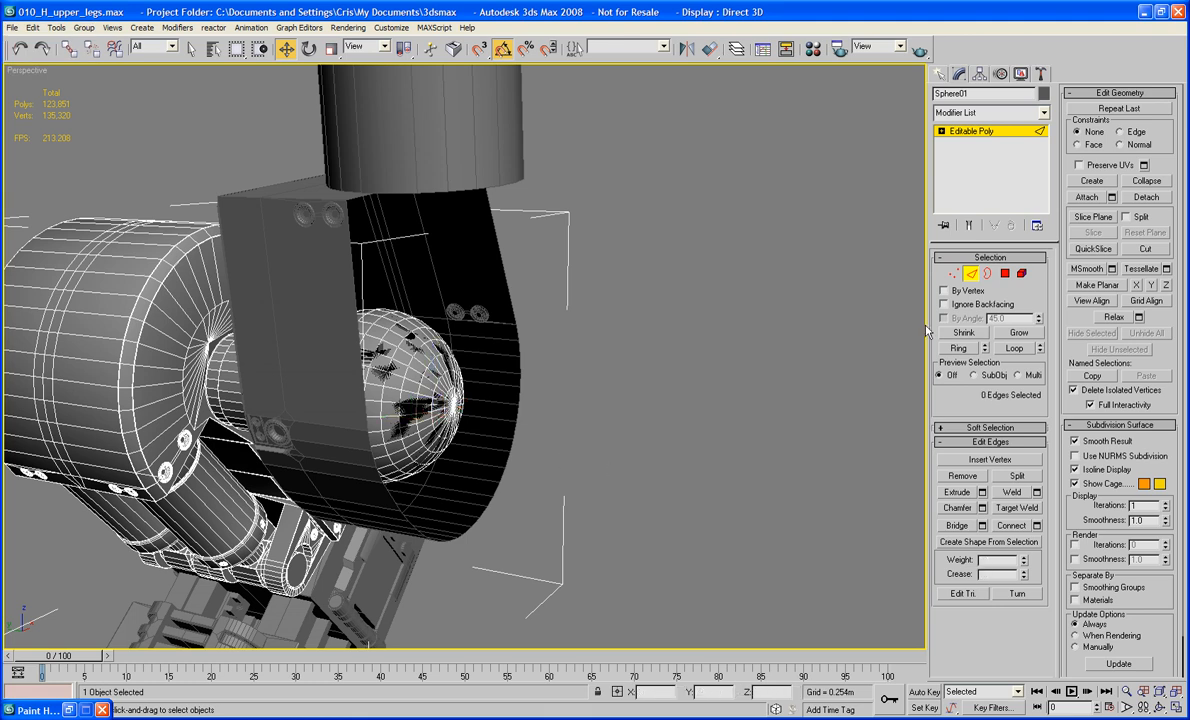
click(971, 273)
click(526, 252)
click(478, 244)
alt+middle_drag(478, 244, 494, 300)
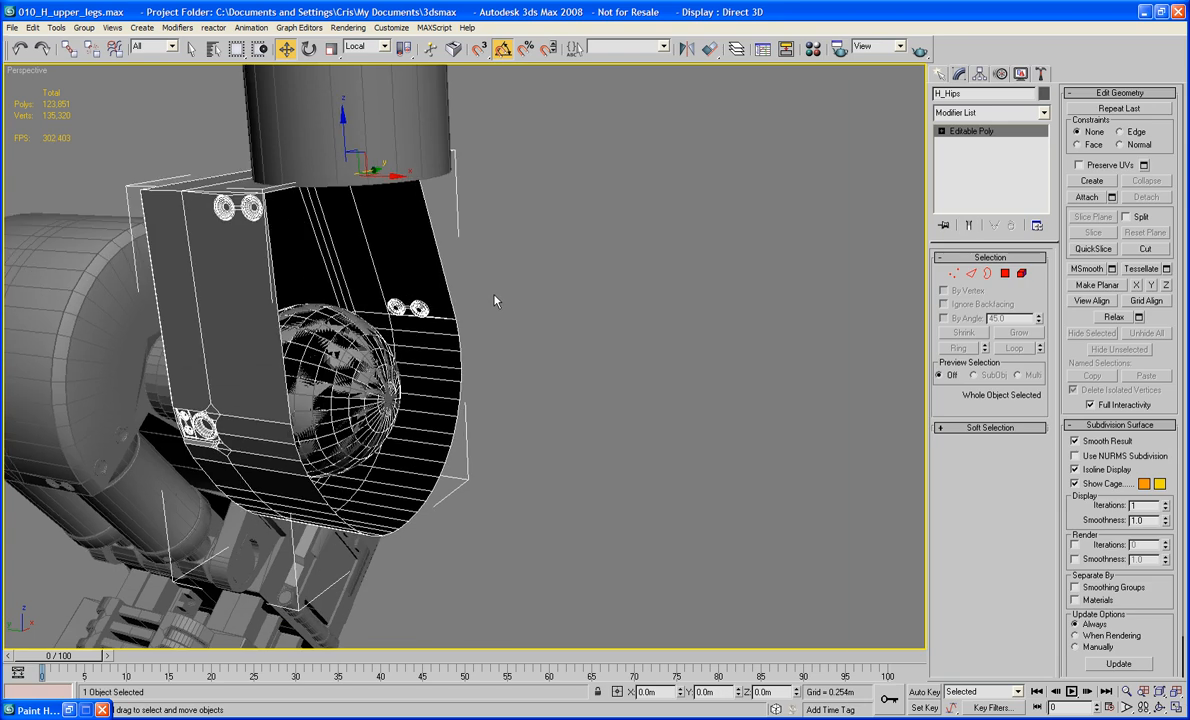
Apply a Symmetry modifier to the hips, mirrored on the X axis with Flip enabled
scroll(494, 300, down, 10)
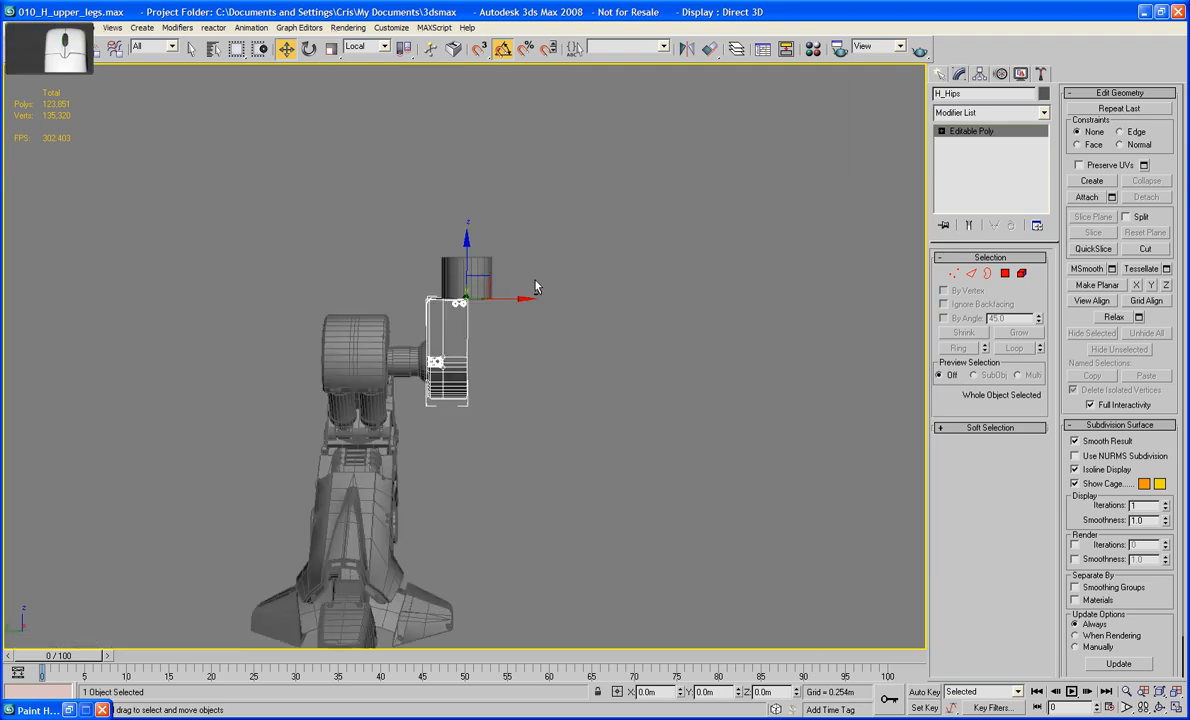
click(941, 113)
scroll(941, 114, down, 5)
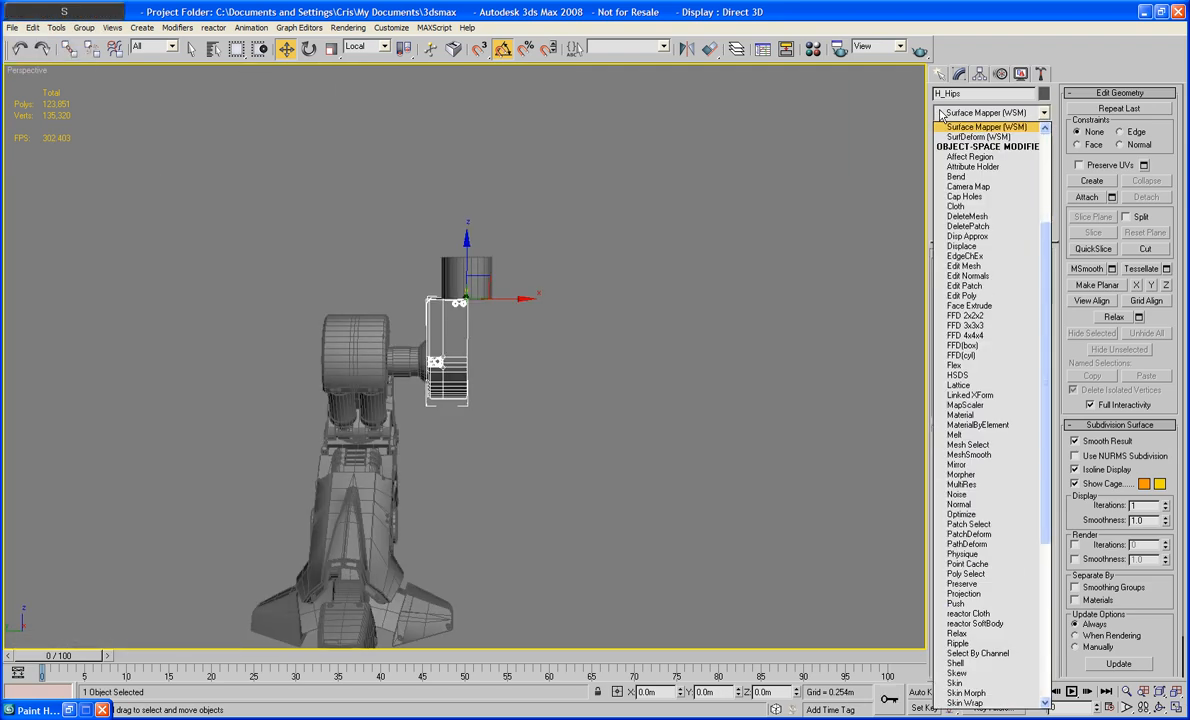
text(sl)
text(y)
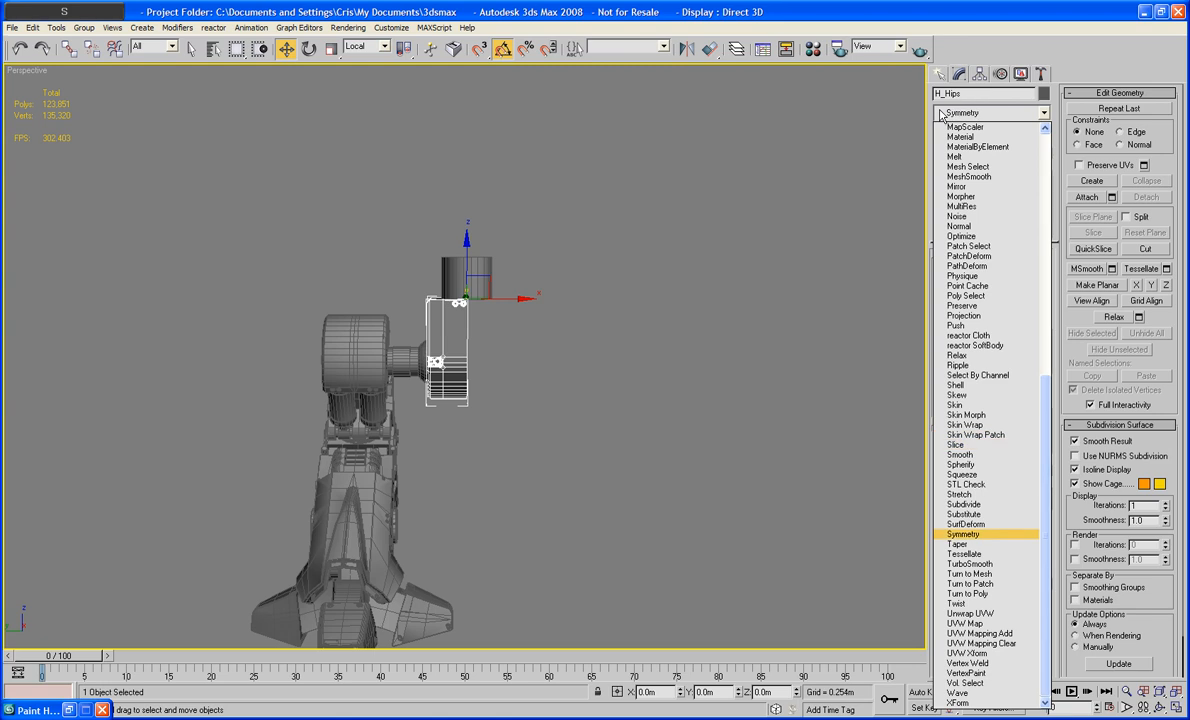
key(Return)
click(962, 299)
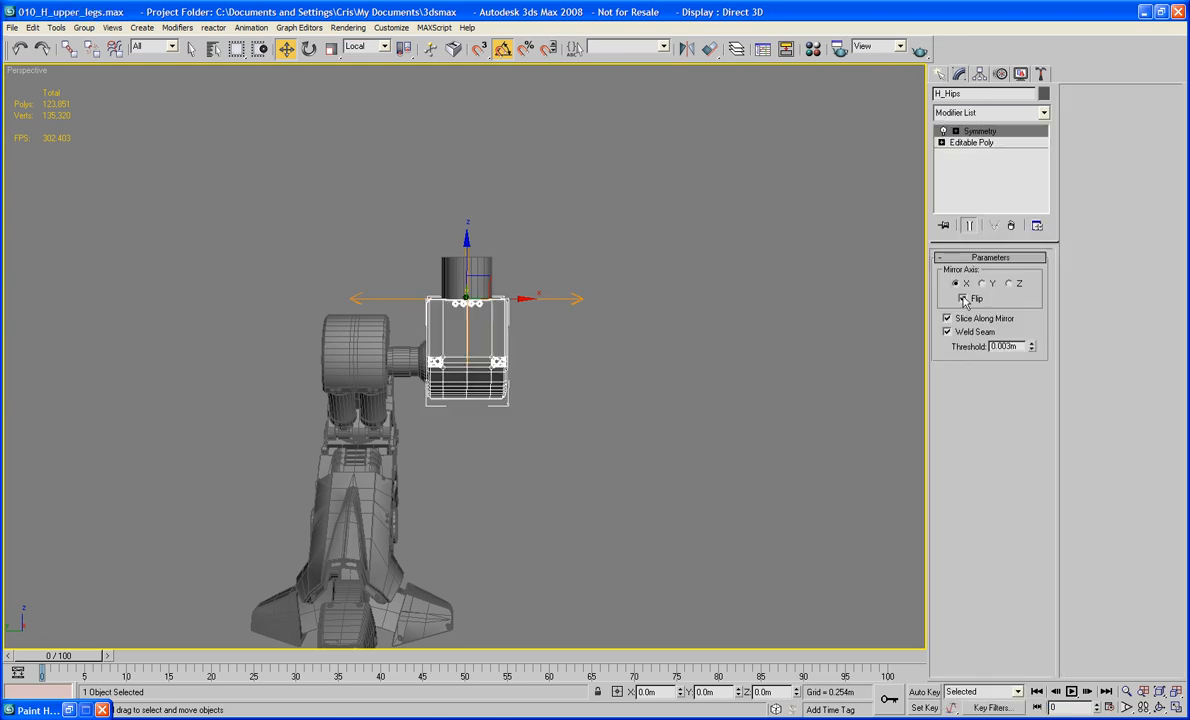
Convert the mirrored hips to an Editable Poly and deselect the object
right_click(464, 349)
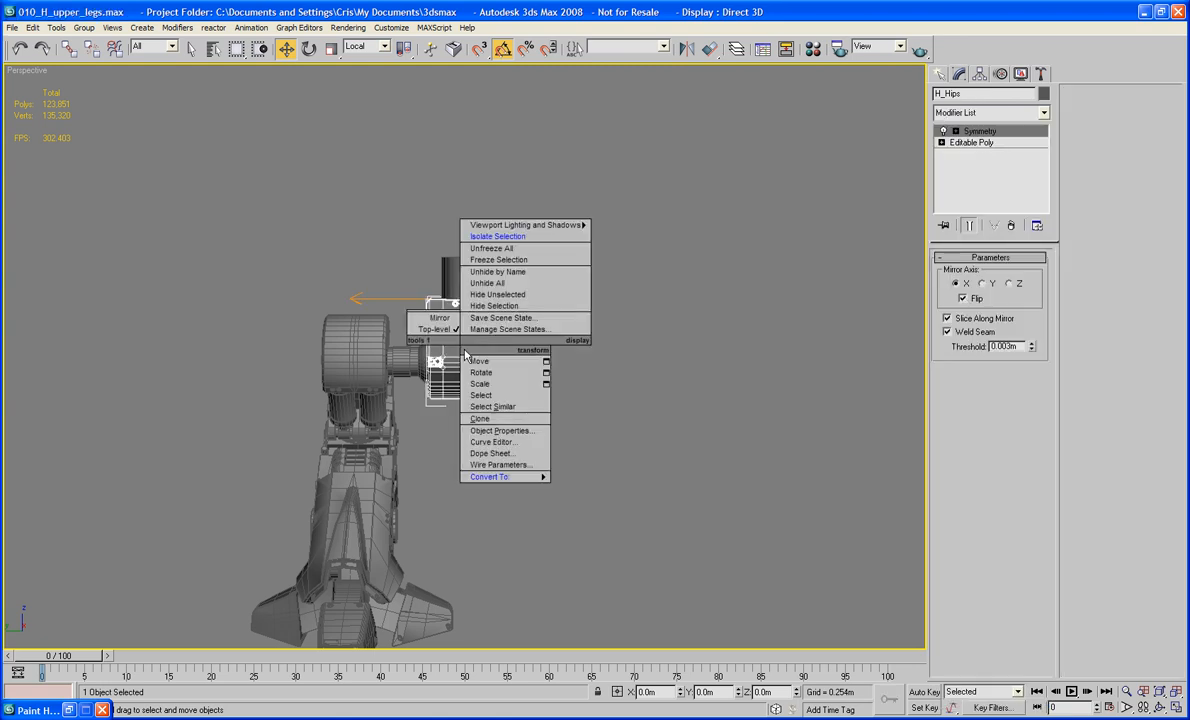
mouse_move(495, 476)
click(615, 493)
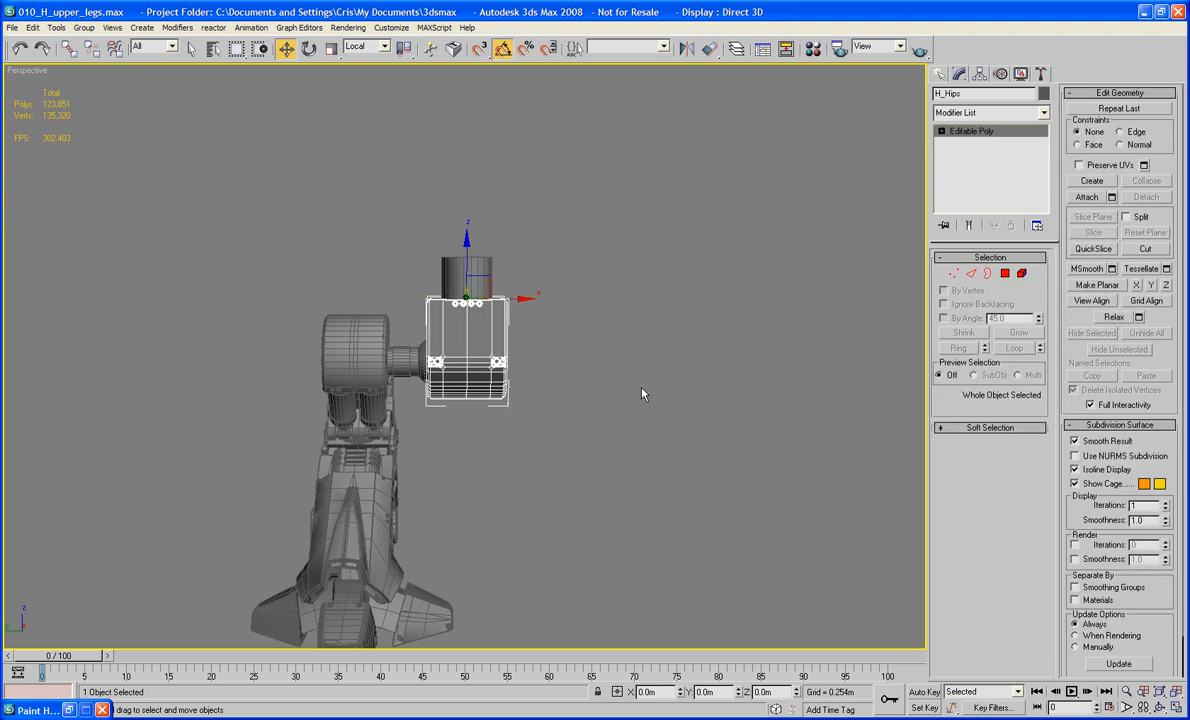
click(643, 388)
Inspect the radius of the cylinder above the hips and create a sphere about 0.425 m in radius centred on its top face
alt+middle_drag(643, 388, 493, 298)
scroll(483, 494, up, 5)
click(434, 352)
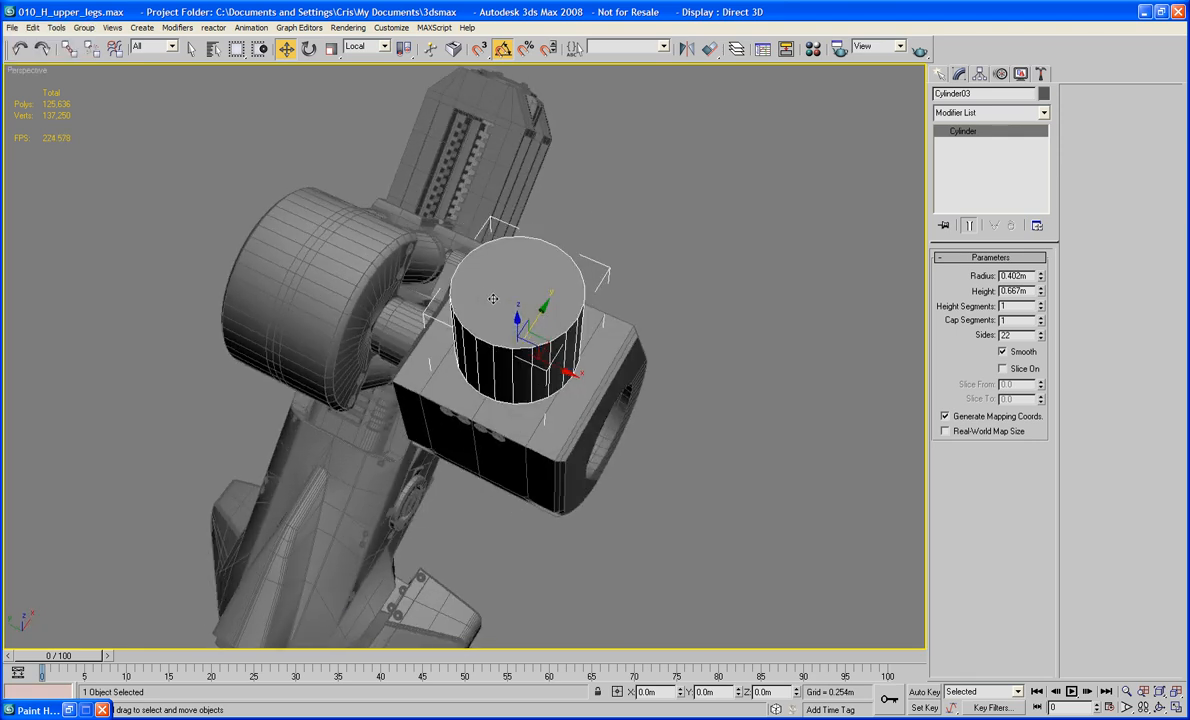
alt+middle_drag(493, 298, 509, 384)
scroll(502, 278, up, 3)
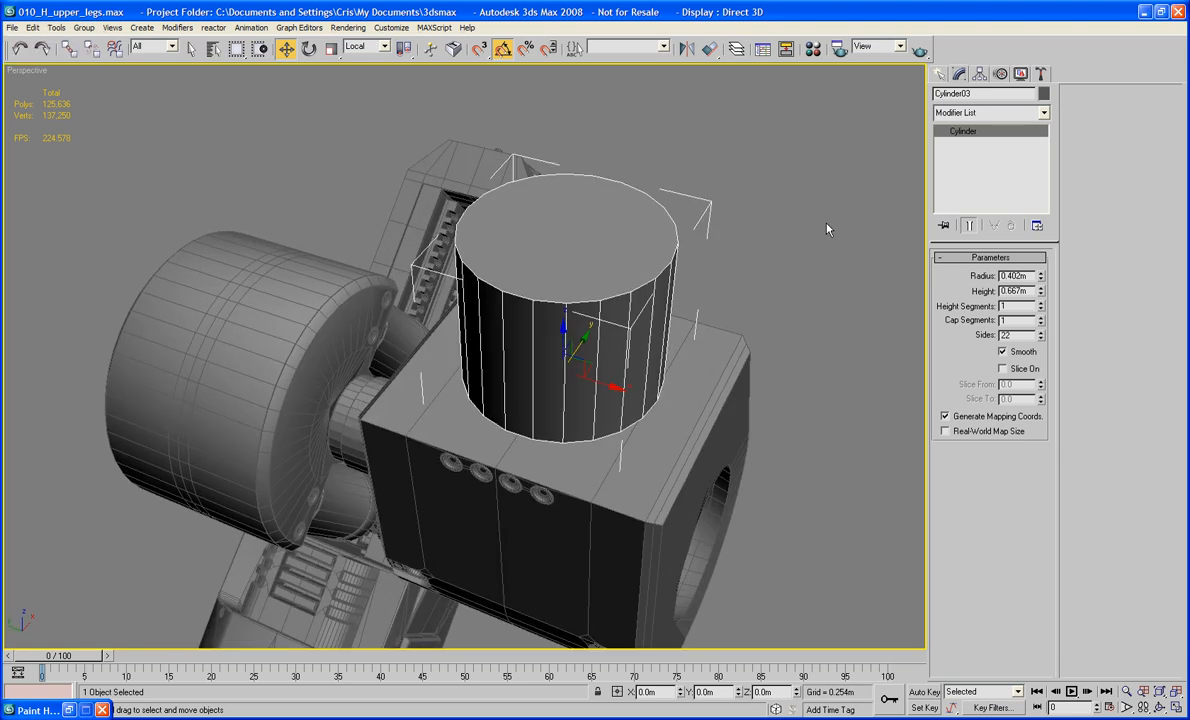
click(938, 75)
click(962, 179)
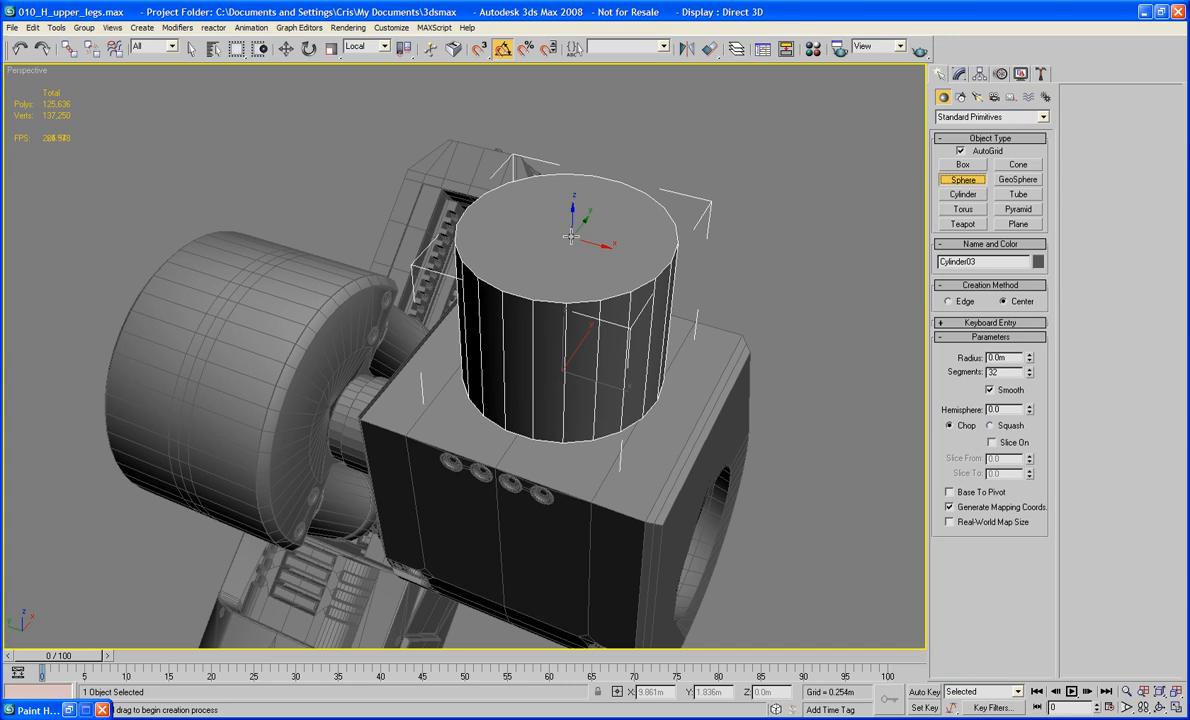
drag(568, 235, 581, 312)
key(w)
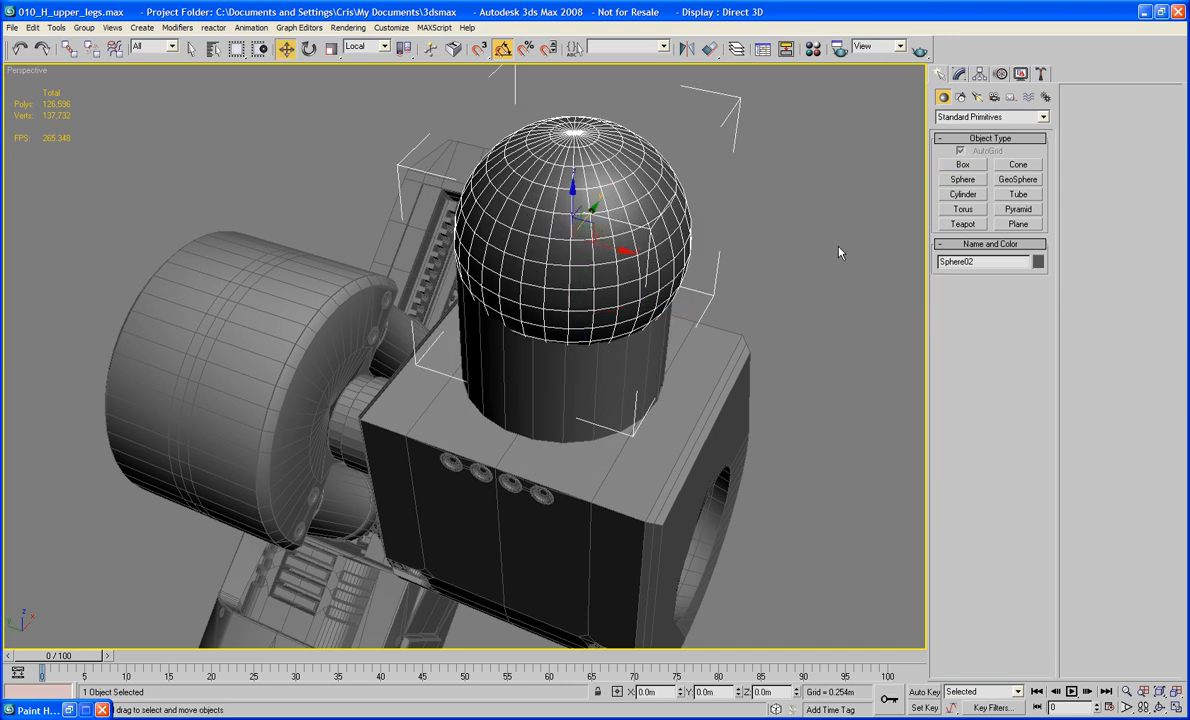
Set the new sphere's radius to 0.402 m to match the cylinder
click(959, 74)
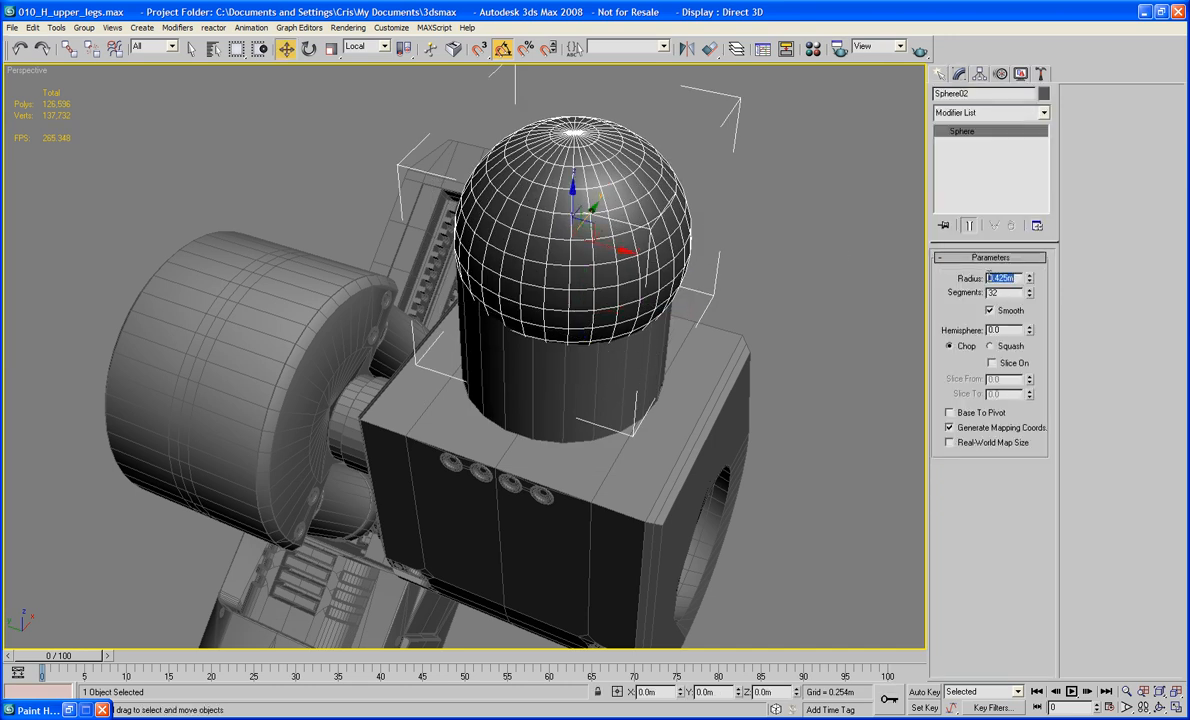
text(0.4)
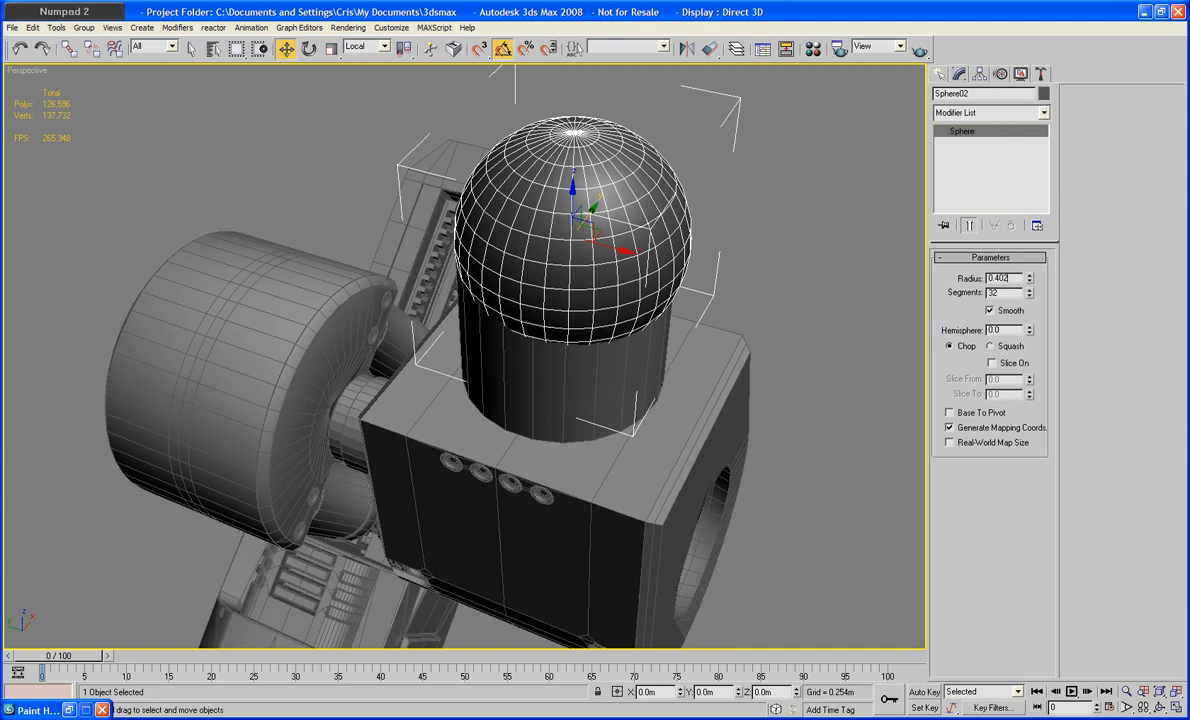
key(Tab)
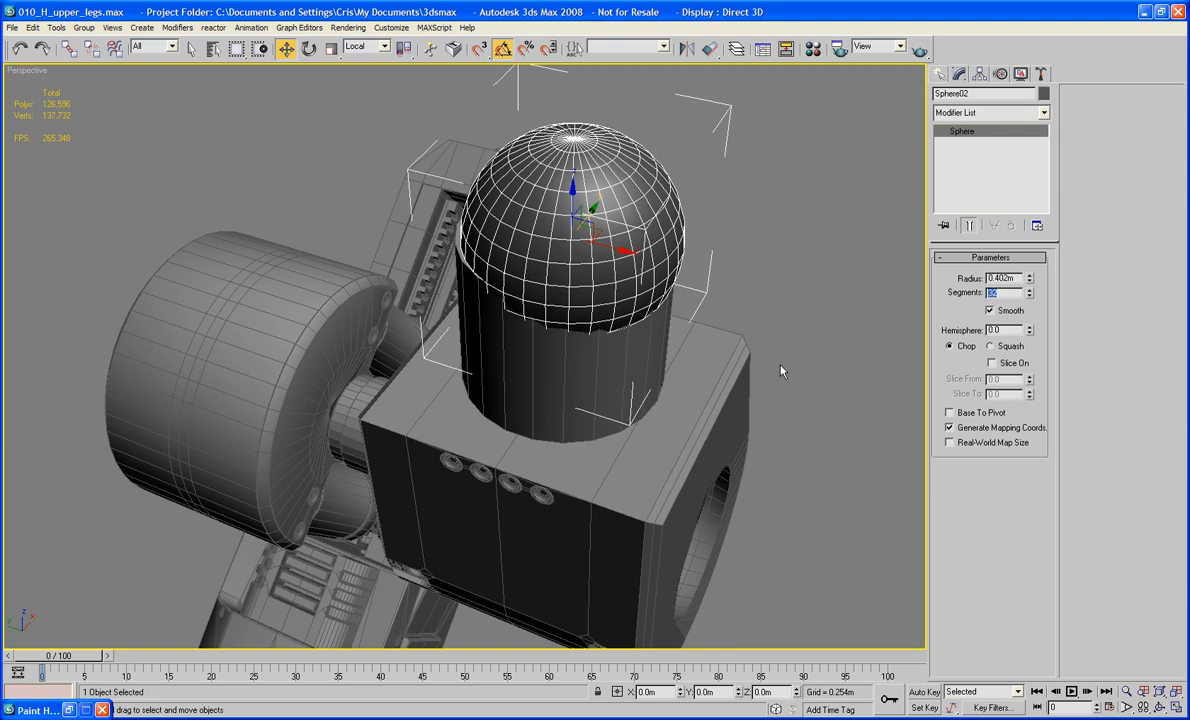
Align the sphere to the cylinder above the hips in X, Y and Z position, pivot point to pivot point
alt+middle_drag(781, 371, 717, 88)
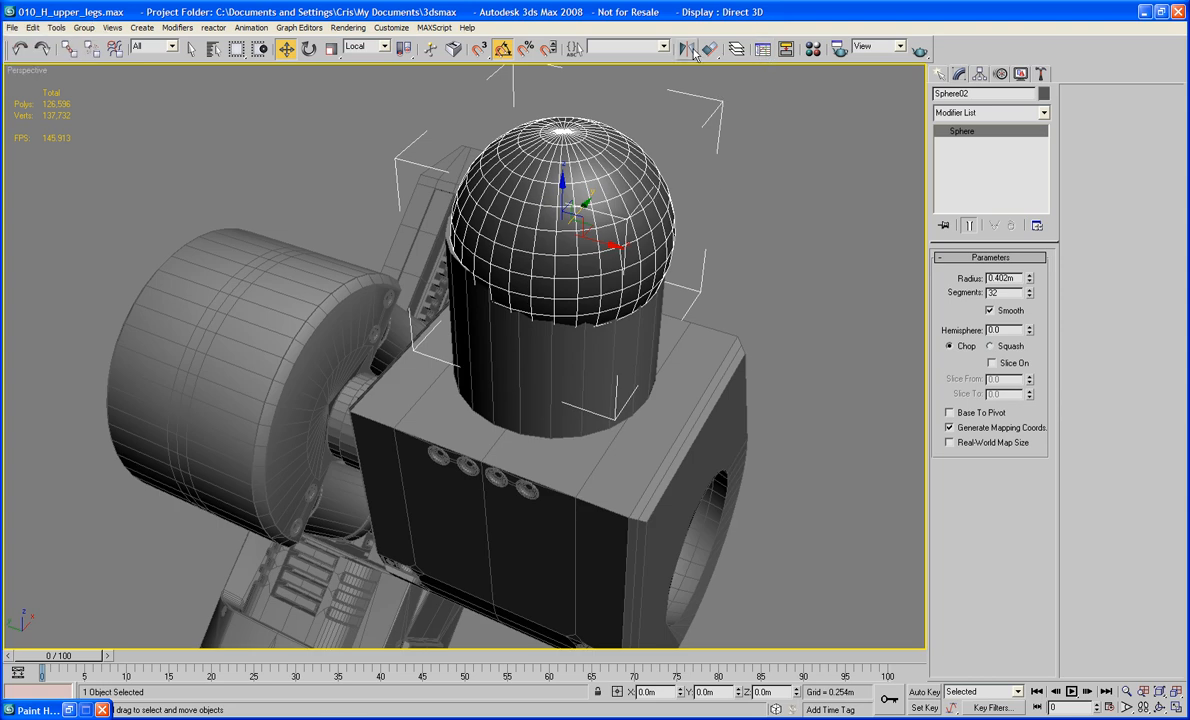
click(709, 48)
click(469, 340)
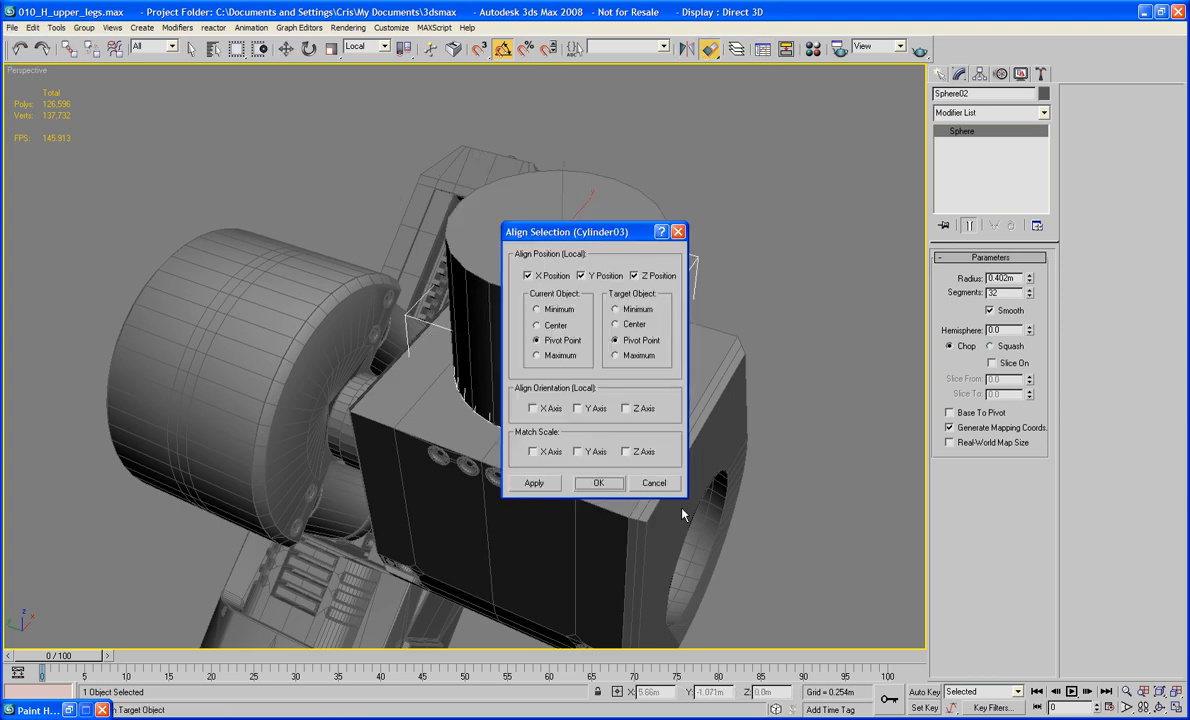
click(598, 483)
Display the viewport in wireframe and set the sphere's Hemisphere value to 0.5
alt+middle_drag(785, 538, 658, 528)
alt+middle_drag(661, 475, 639, 437)
key(F3)
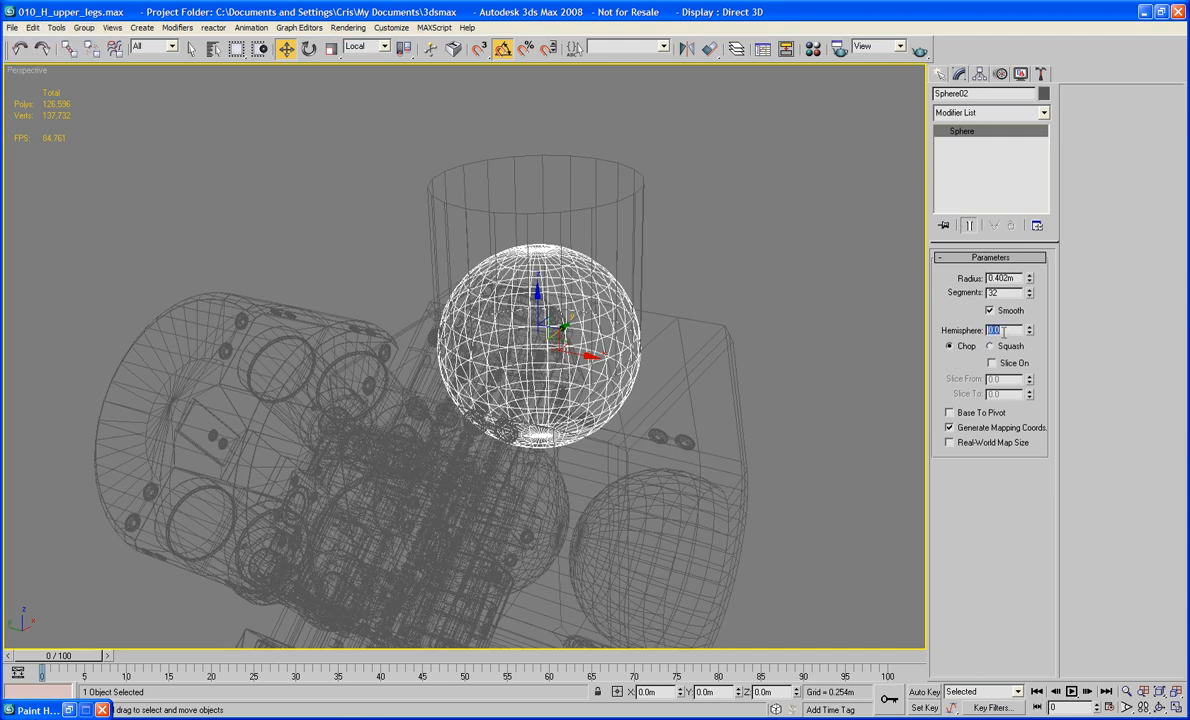
text(0.5)
key(Tab)
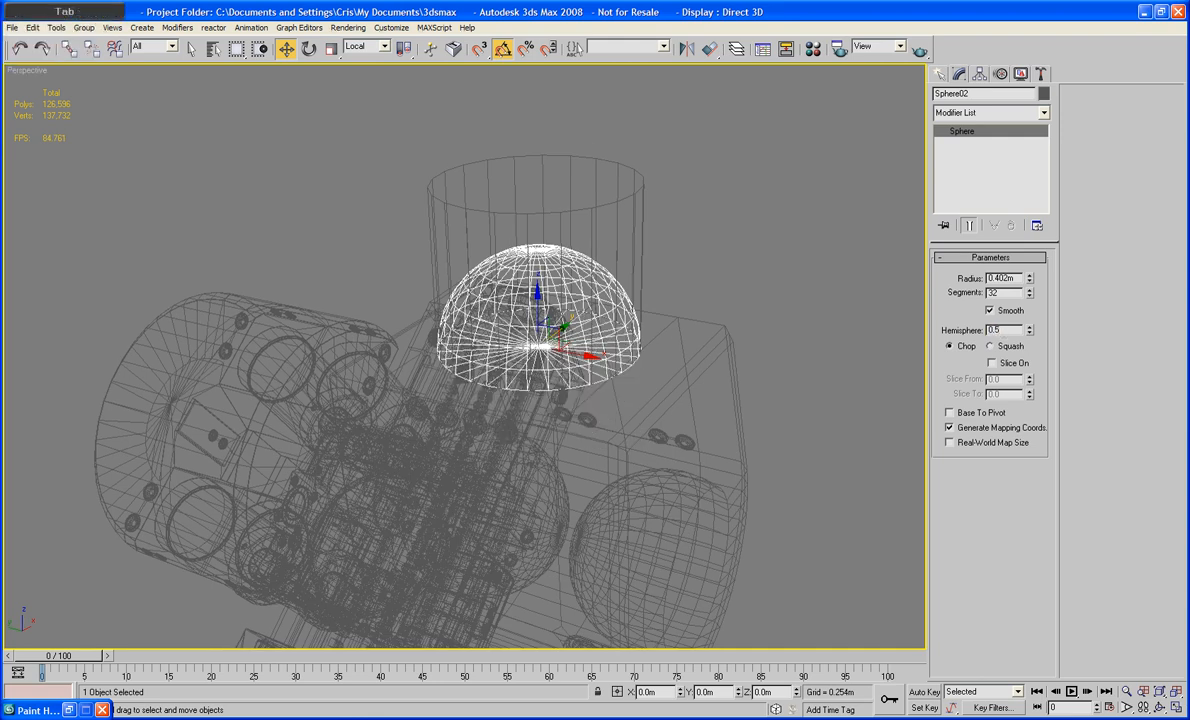
Convert the hemisphere at the cylinder's base to an Editable Poly
middle_drag(632, 390, 629, 396)
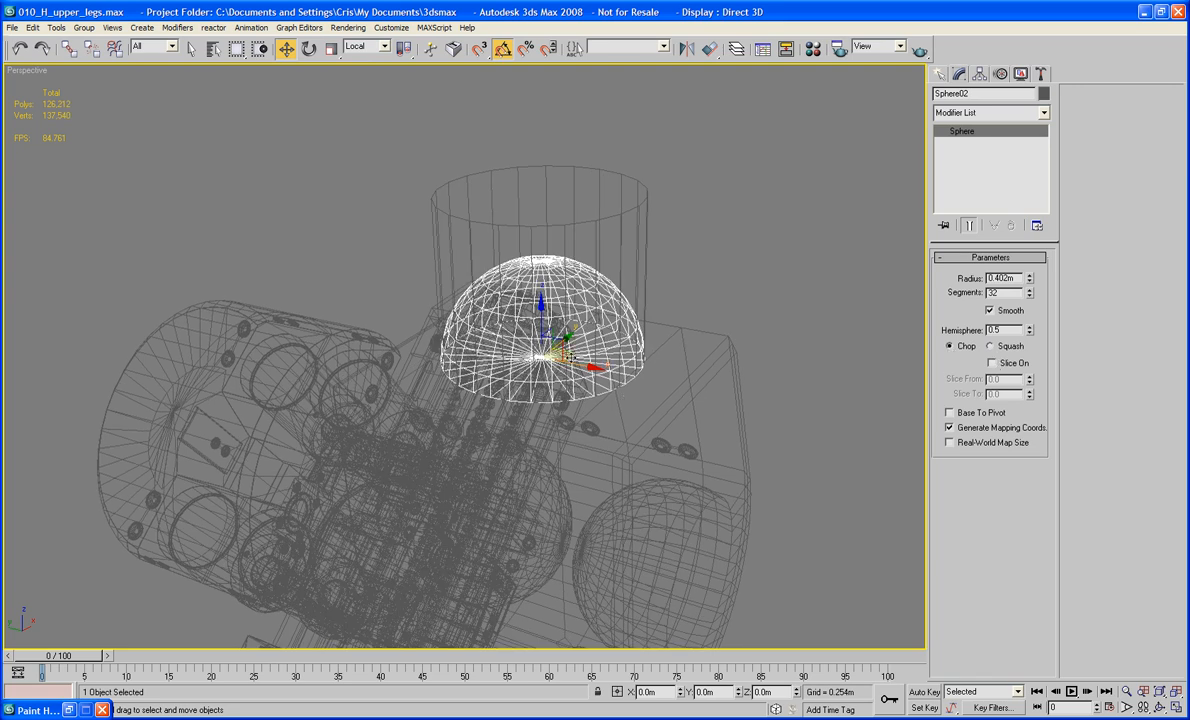
right_click(566, 356)
mouse_move(610, 485)
click(727, 497)
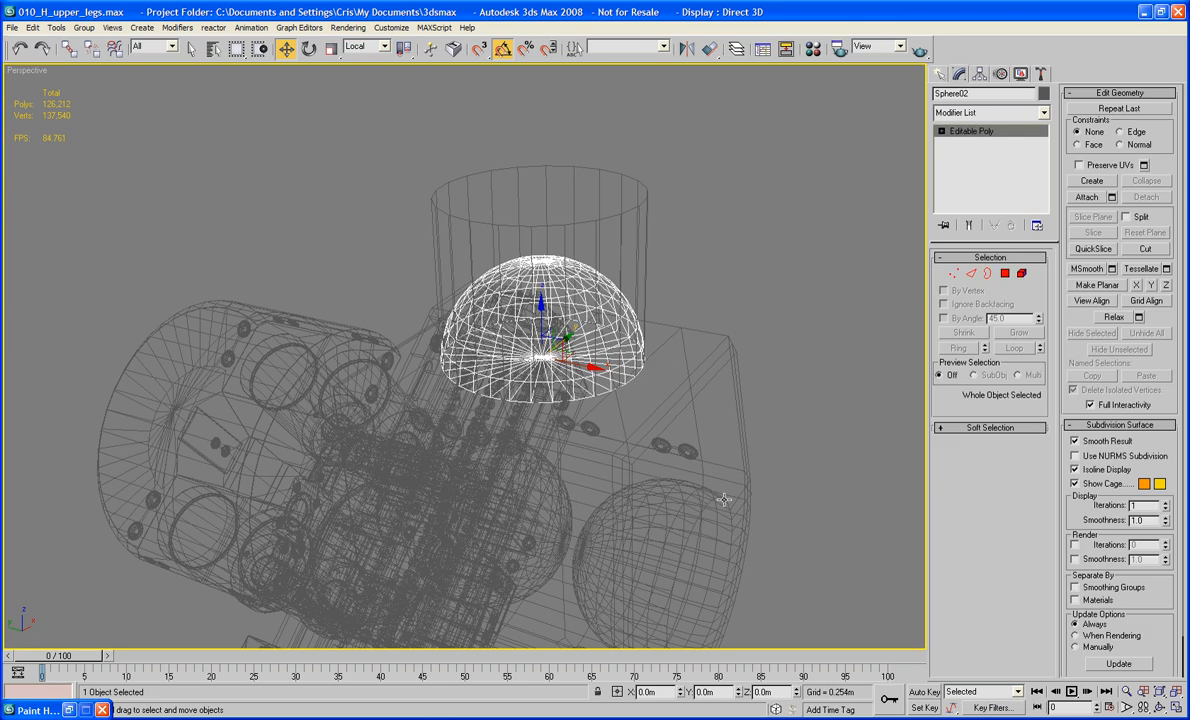
Rotate the hemisphere so its dome faces down, and clone it as an instance named COPY
click(309, 49)
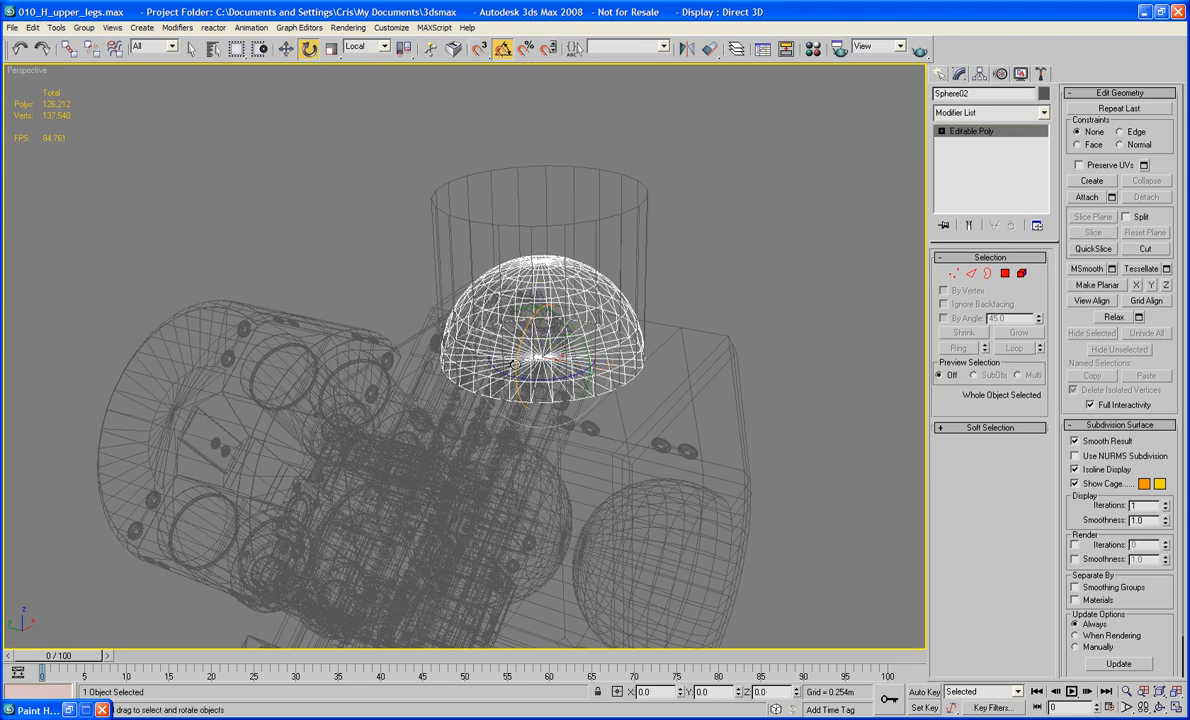
drag(529, 257, 531, 236)
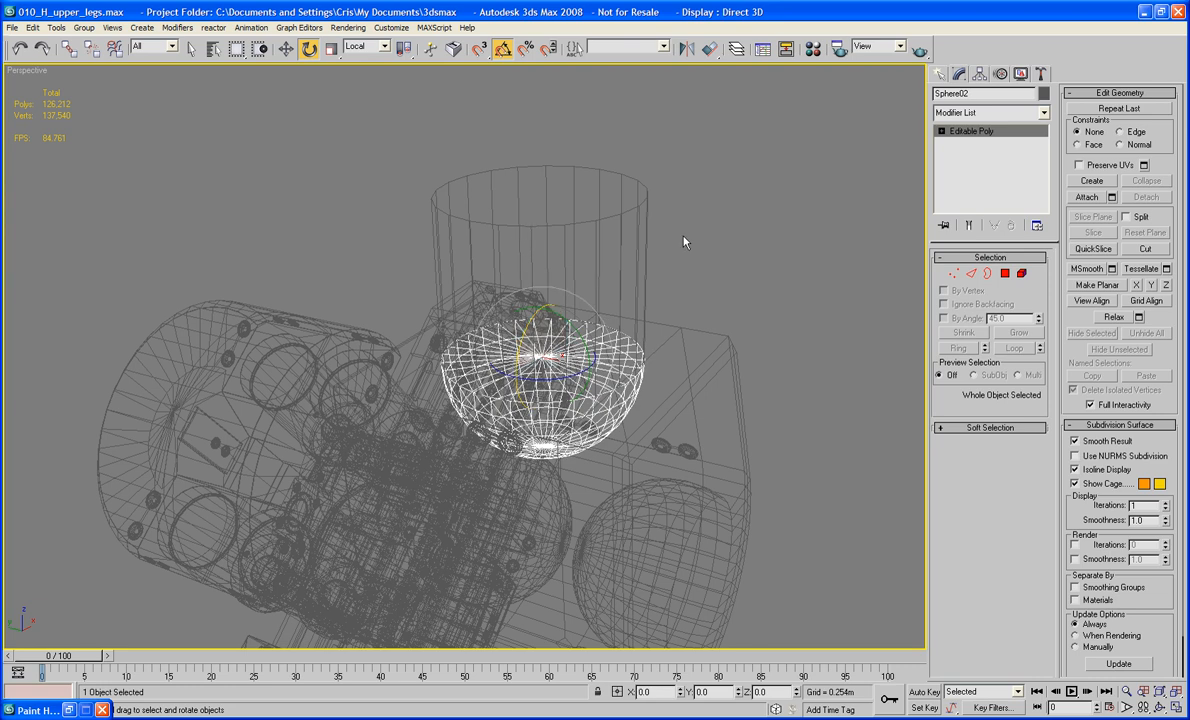
key(ctrl+v)
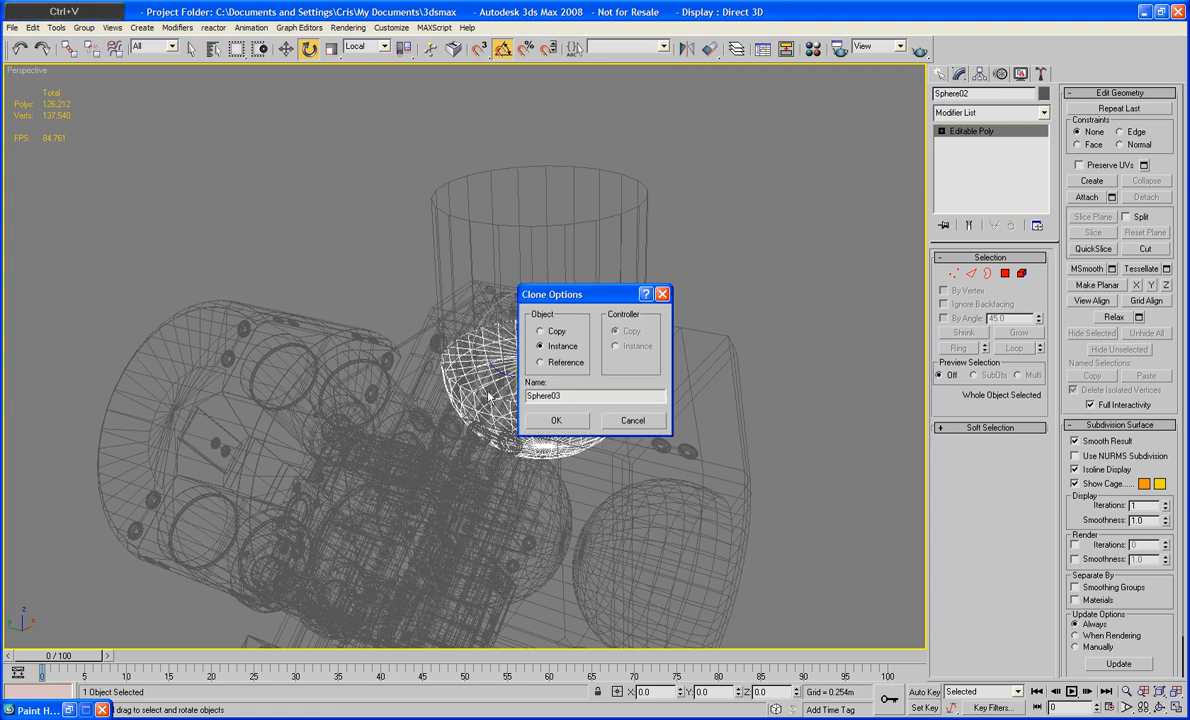
double_click(581, 398)
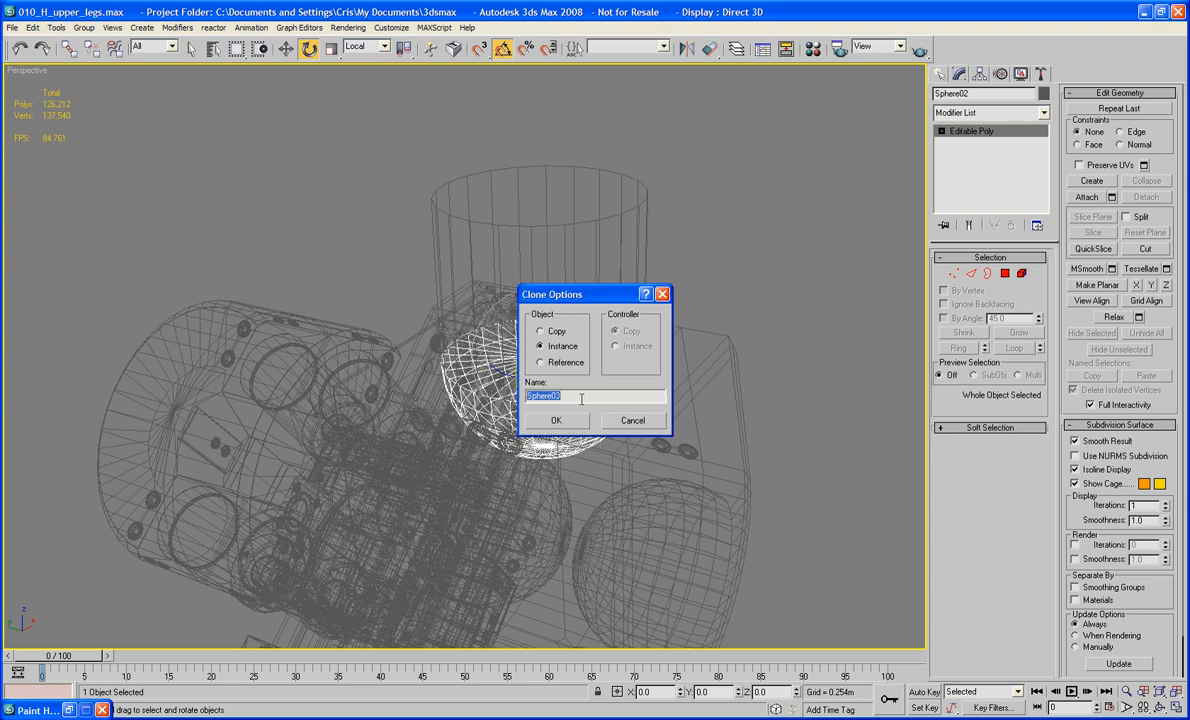
text(COPY)
key(Return)
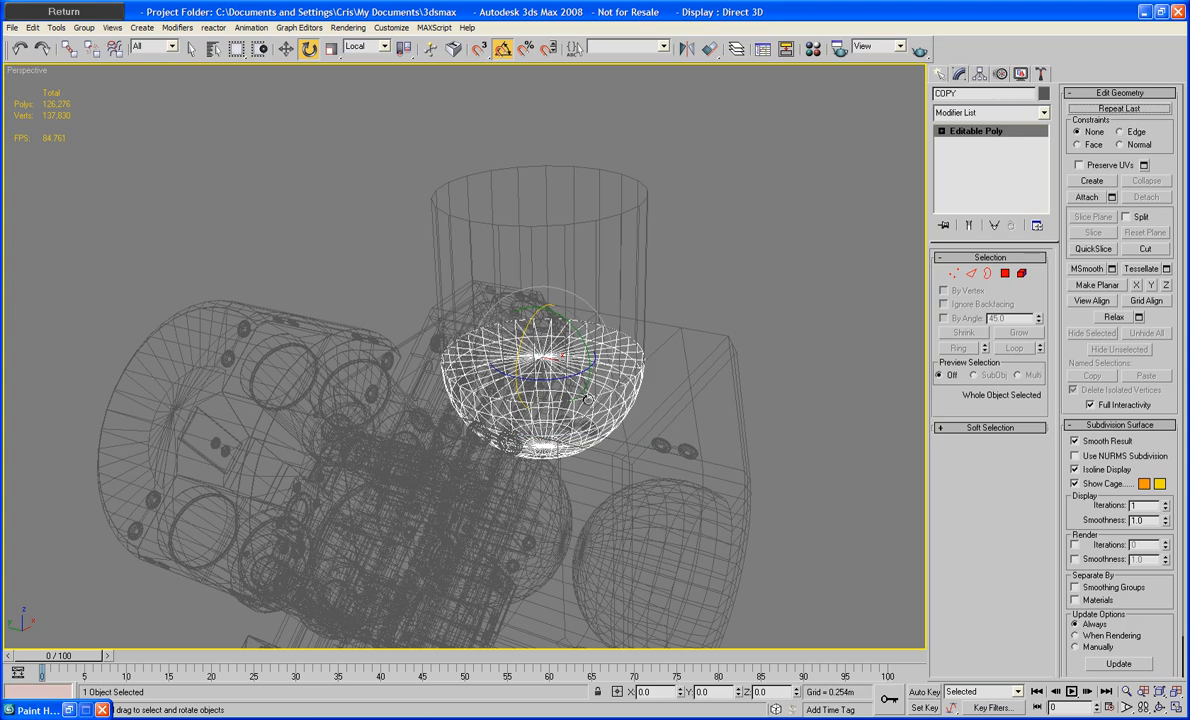
Select the Sphere02 hemisphere at the cylinder's base and enter polygon-level editing
click(727, 218)
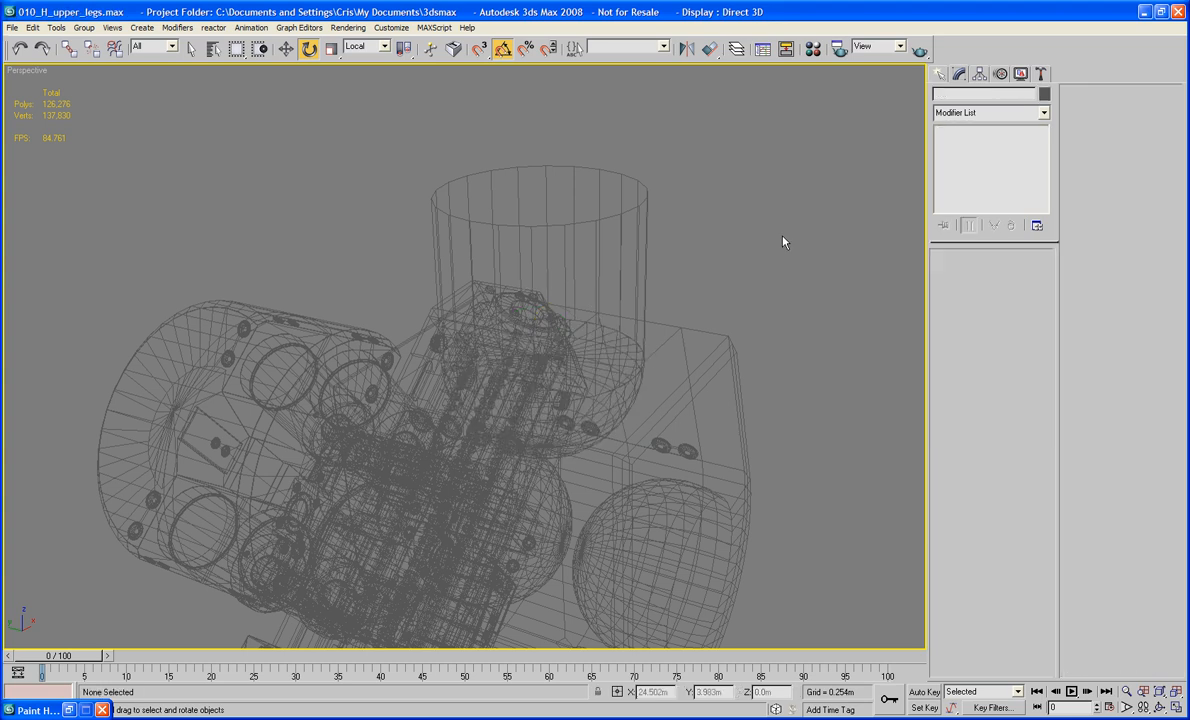
click(598, 256)
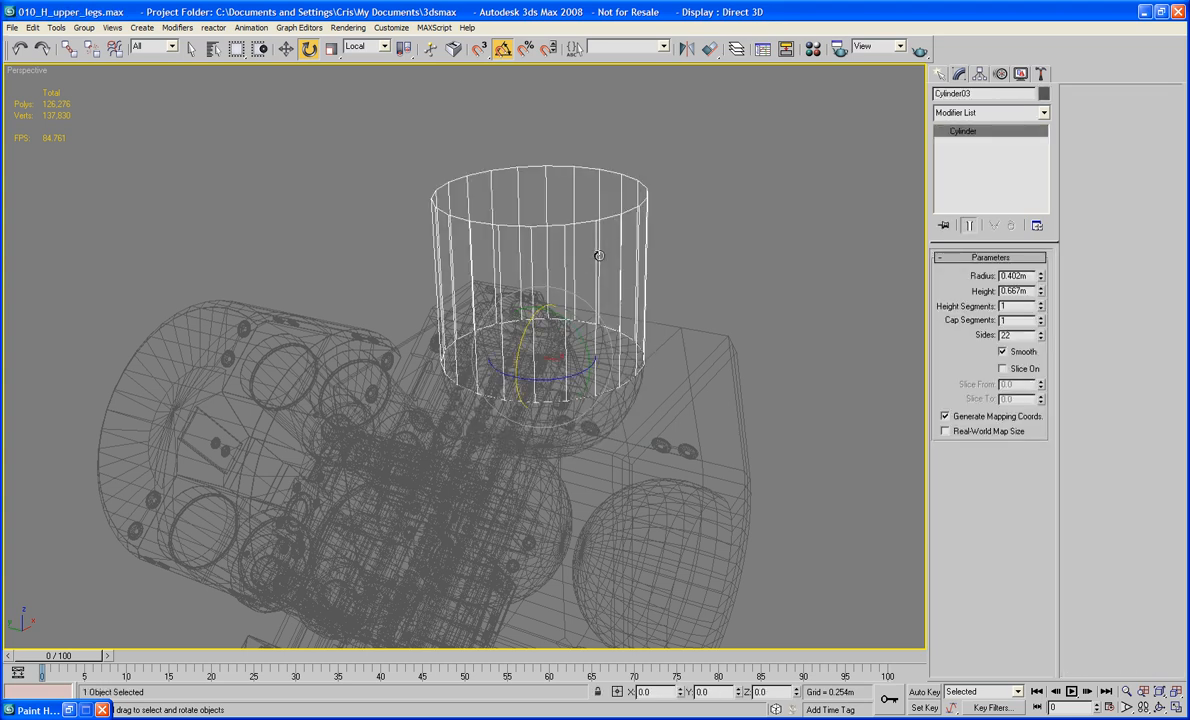
key(alt+c)
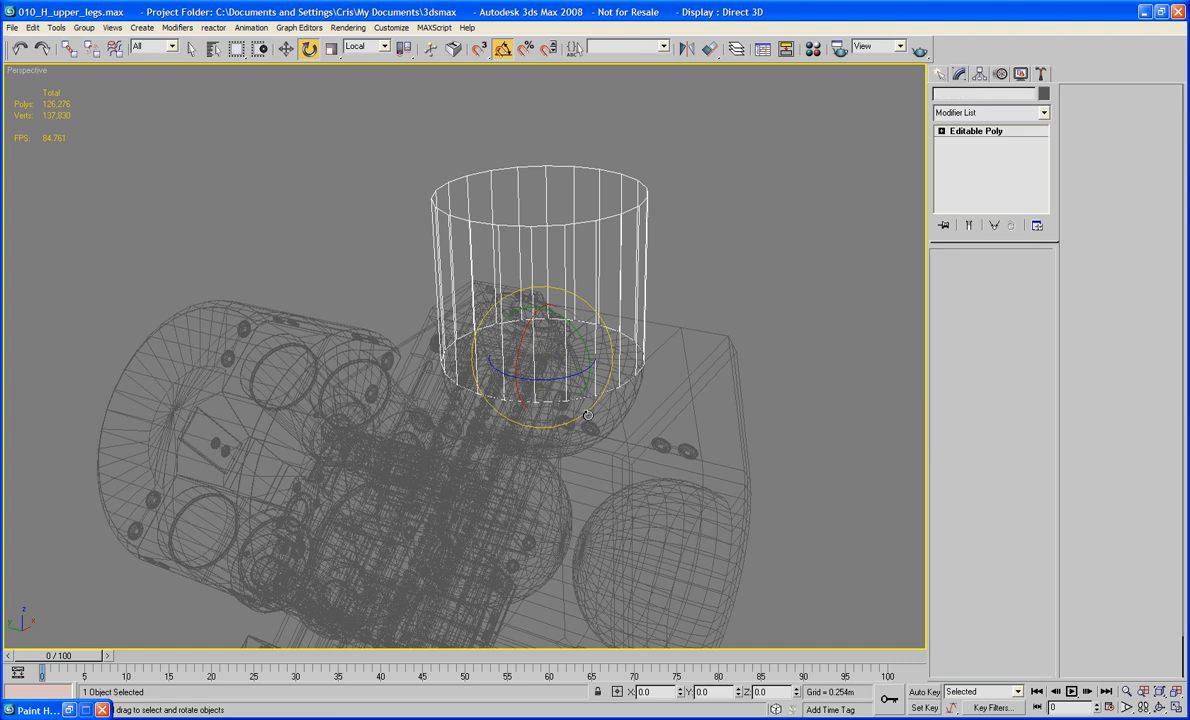
click(588, 415)
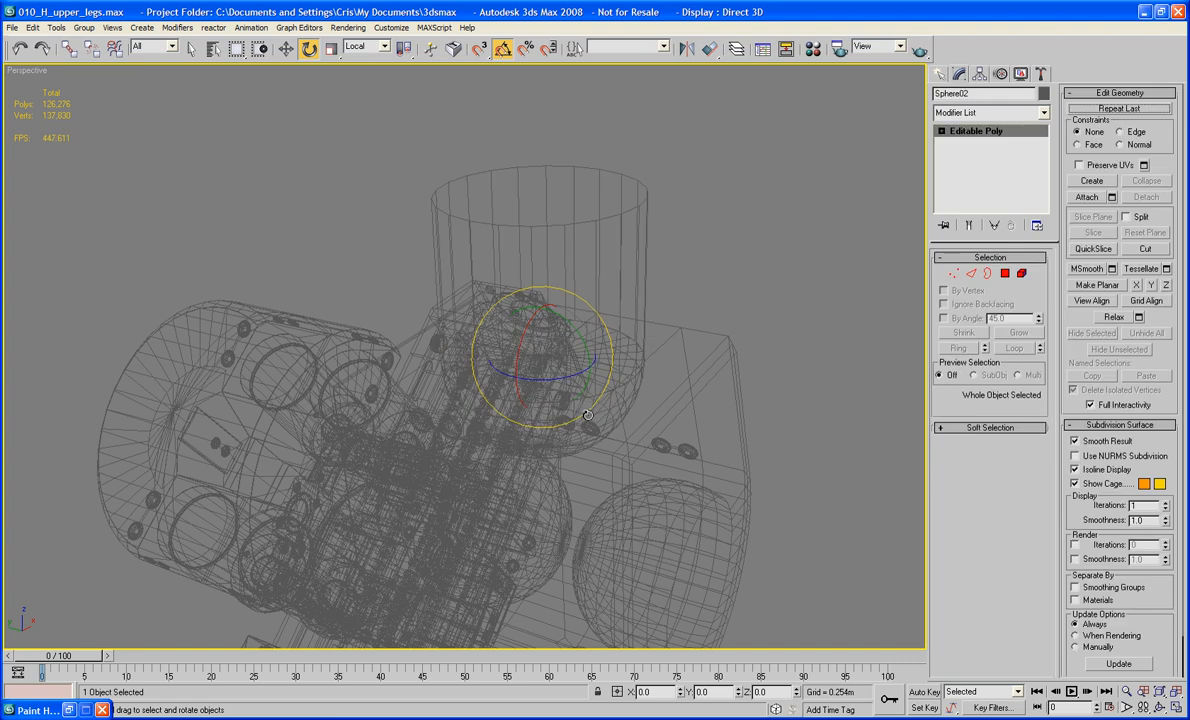
click(1005, 273)
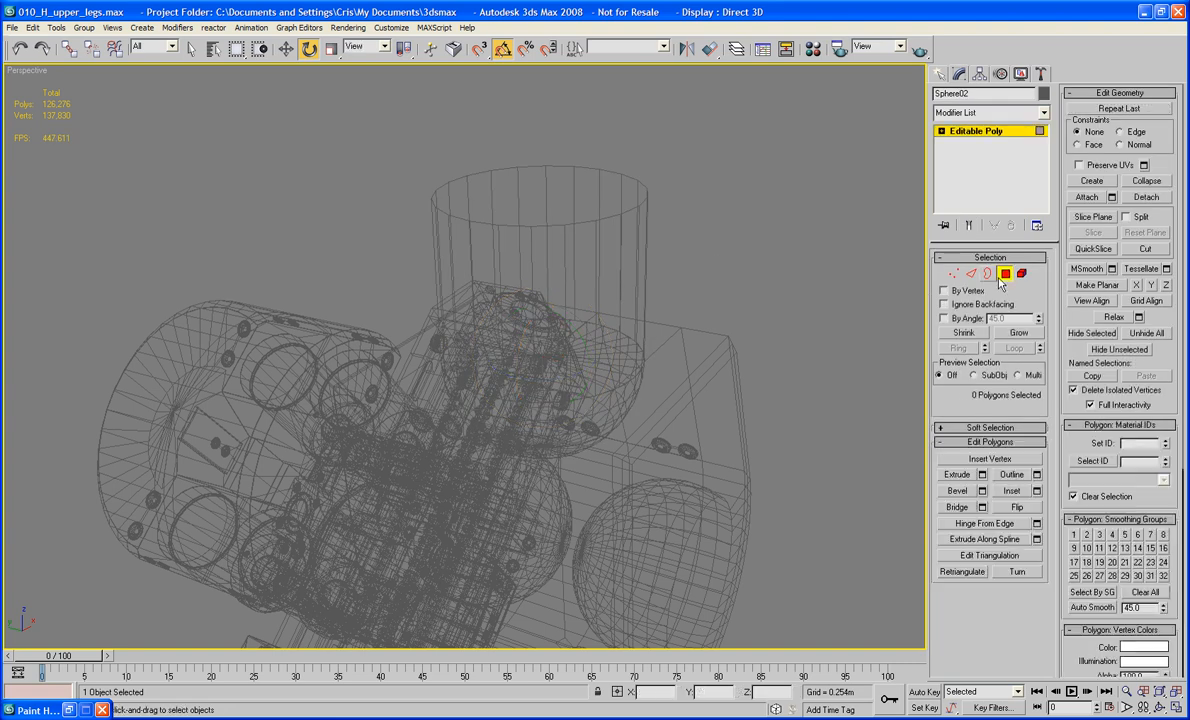
key(F3)
key(F3)
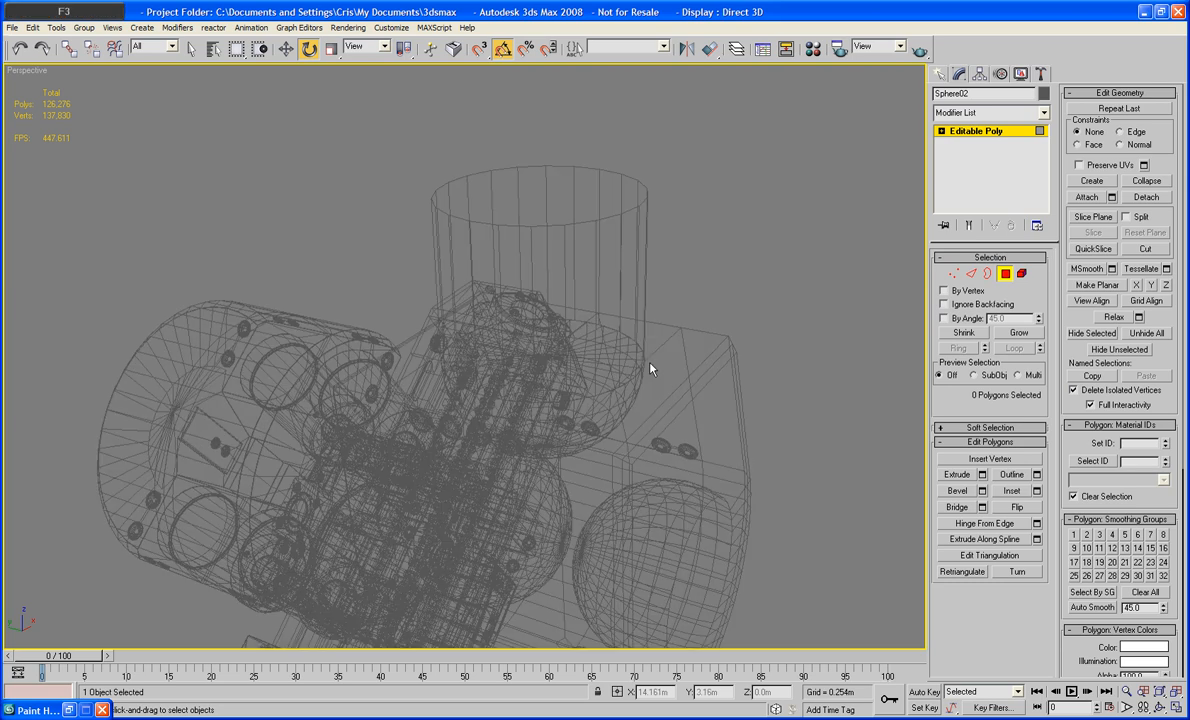
alt+middle_drag(650, 369, 589, 371)
Select all the wedge-shaped polygons that form the flat cap of the Sphere02 hemisphere
click(589, 371)
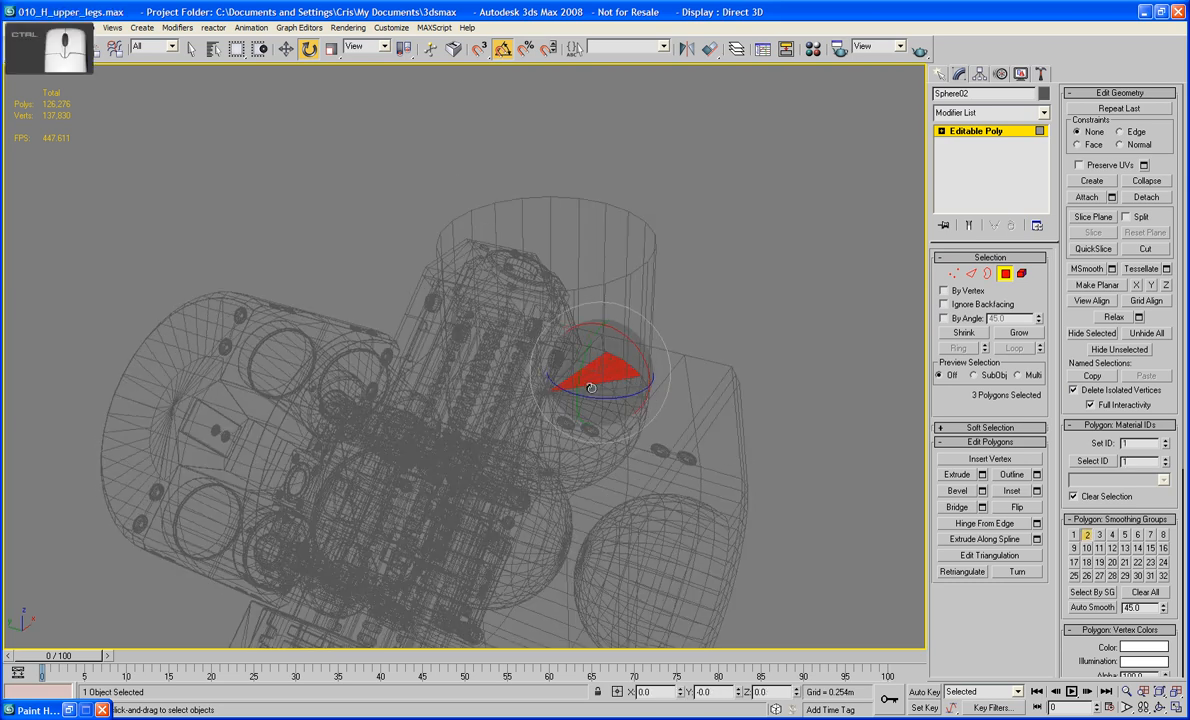
key(q)
scroll(599, 392, up, 2)
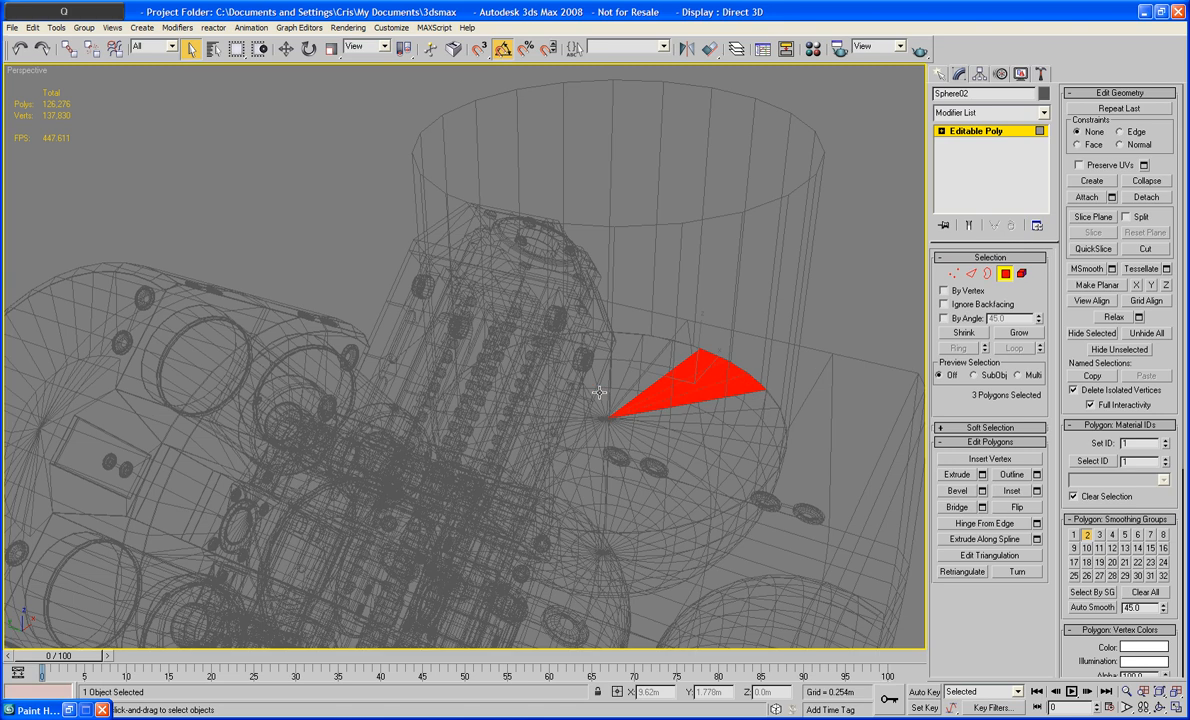
ctrl+click(682, 414)
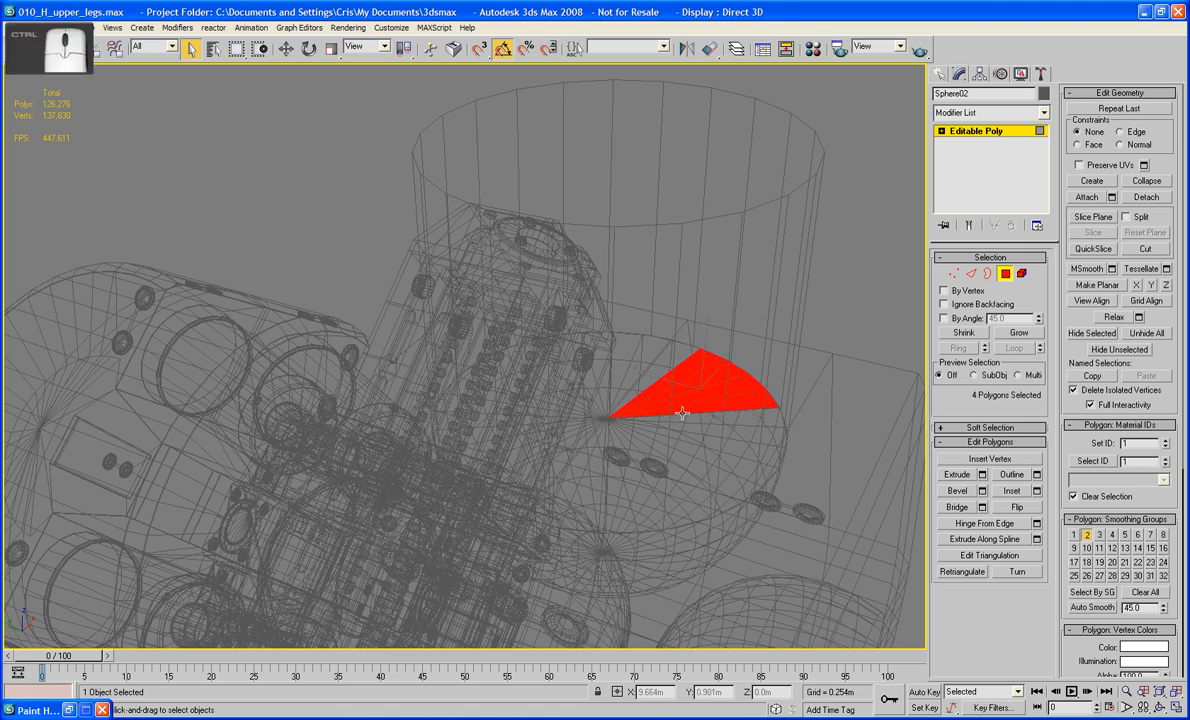
ctrl+click(693, 449)
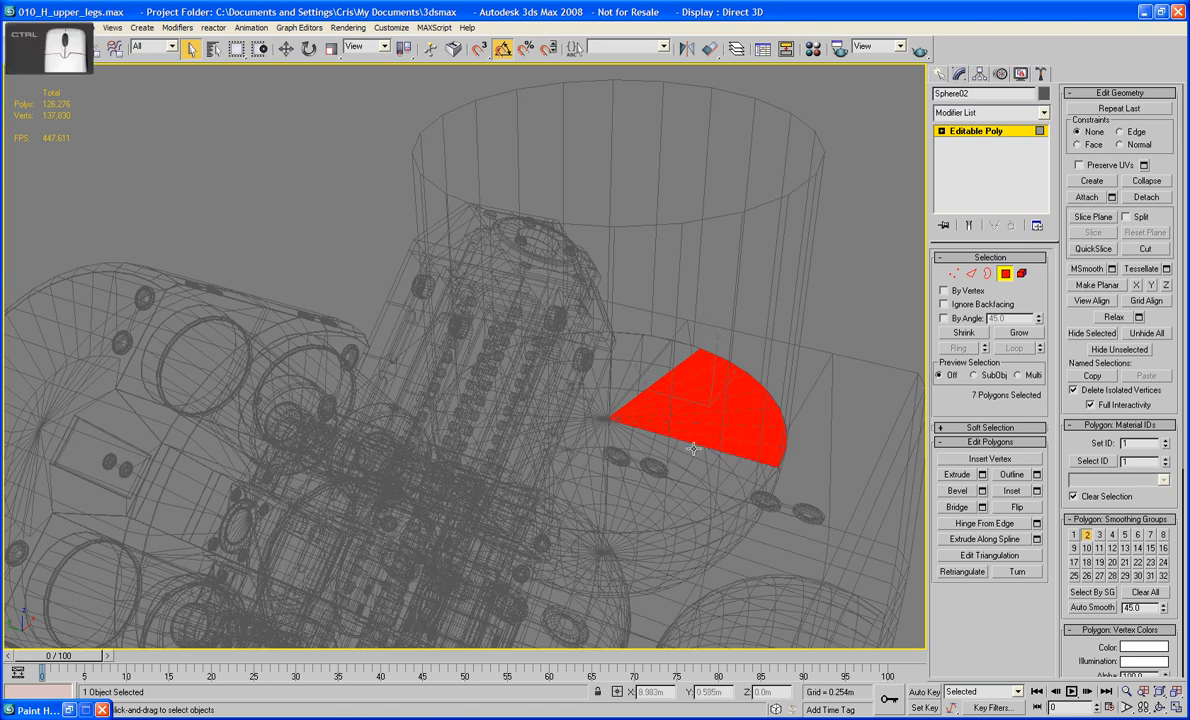
ctrl+click(695, 466)
ctrl+click(684, 507)
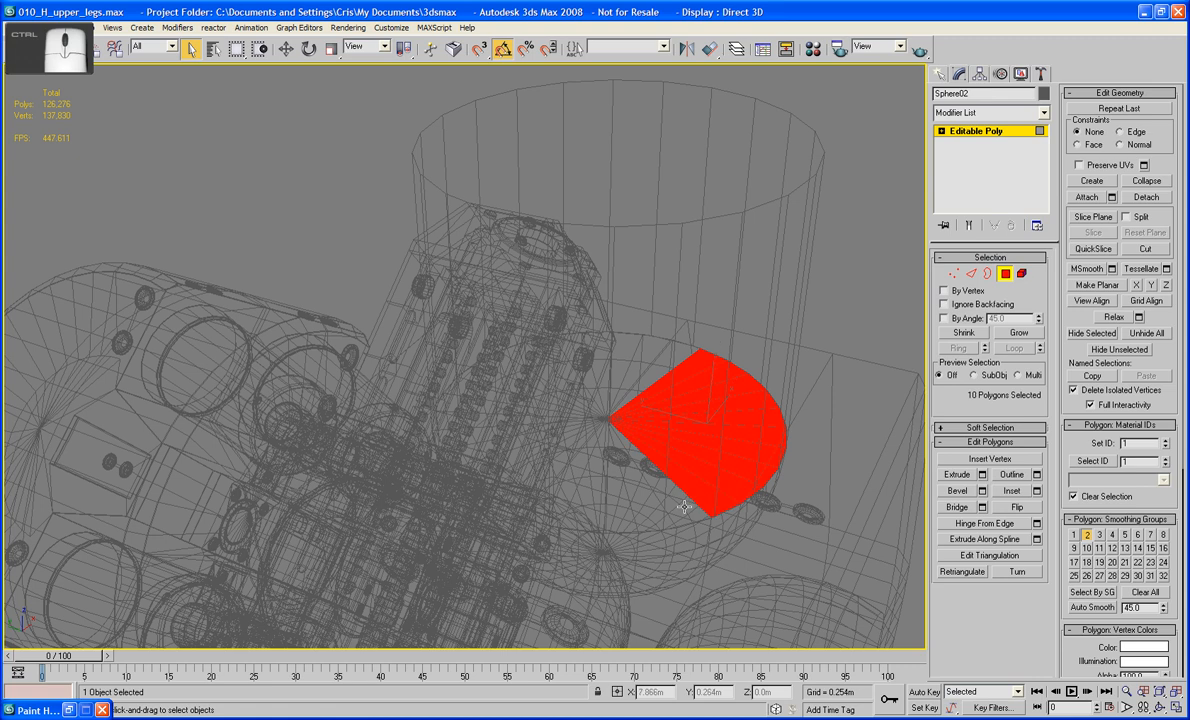
ctrl+click(684, 507)
ctrl+click(649, 507)
ctrl+click(614, 502)
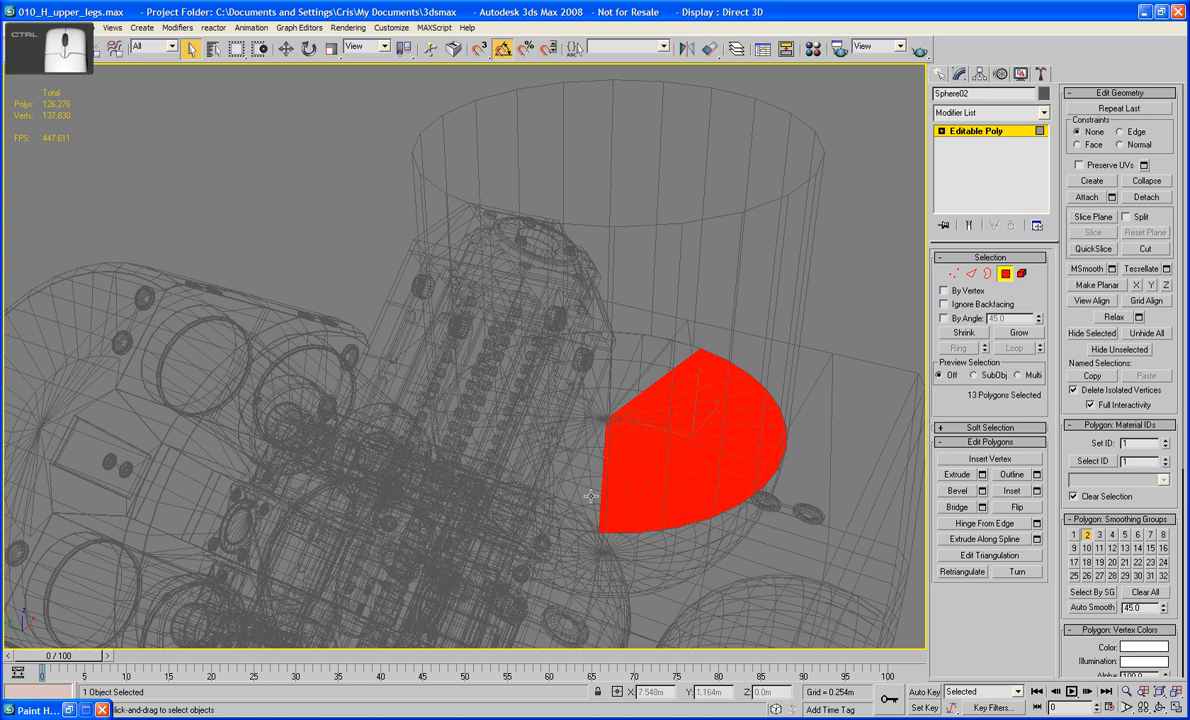
ctrl+click(584, 493)
ctrl+click(562, 485)
ctrl+click(546, 473)
ctrl+click(541, 455)
ctrl+click(541, 428)
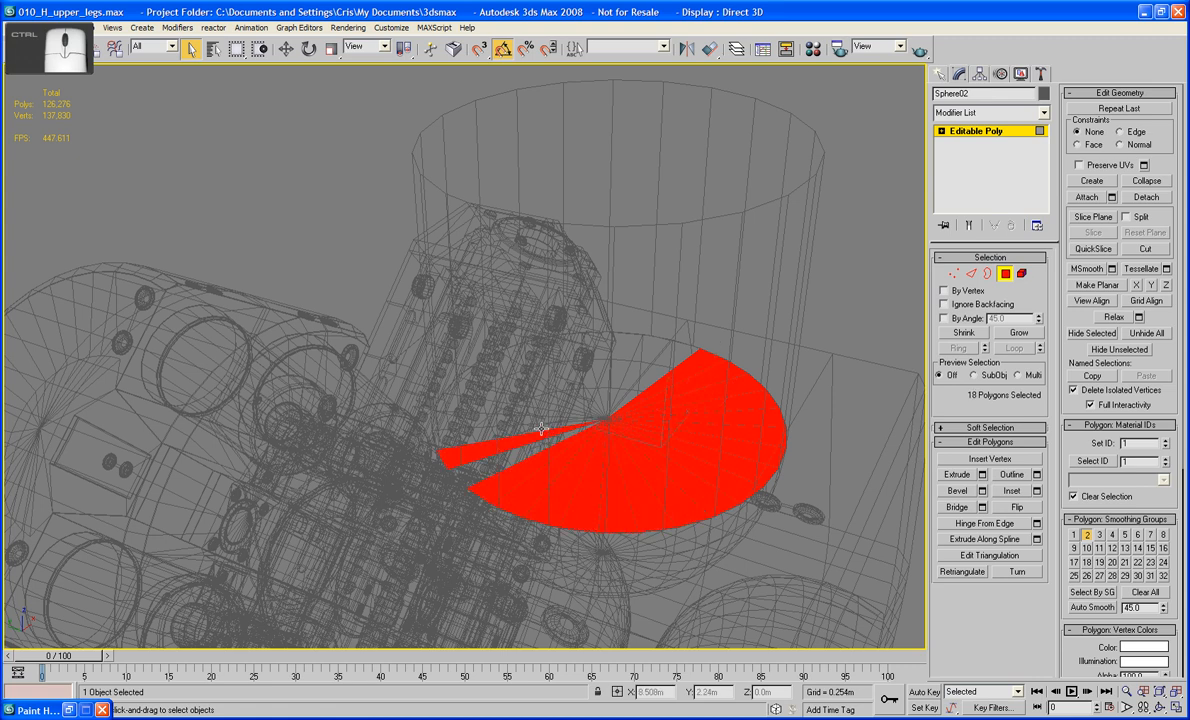
ctrl+click(546, 441)
ctrl+click(548, 418)
ctrl+click(551, 425)
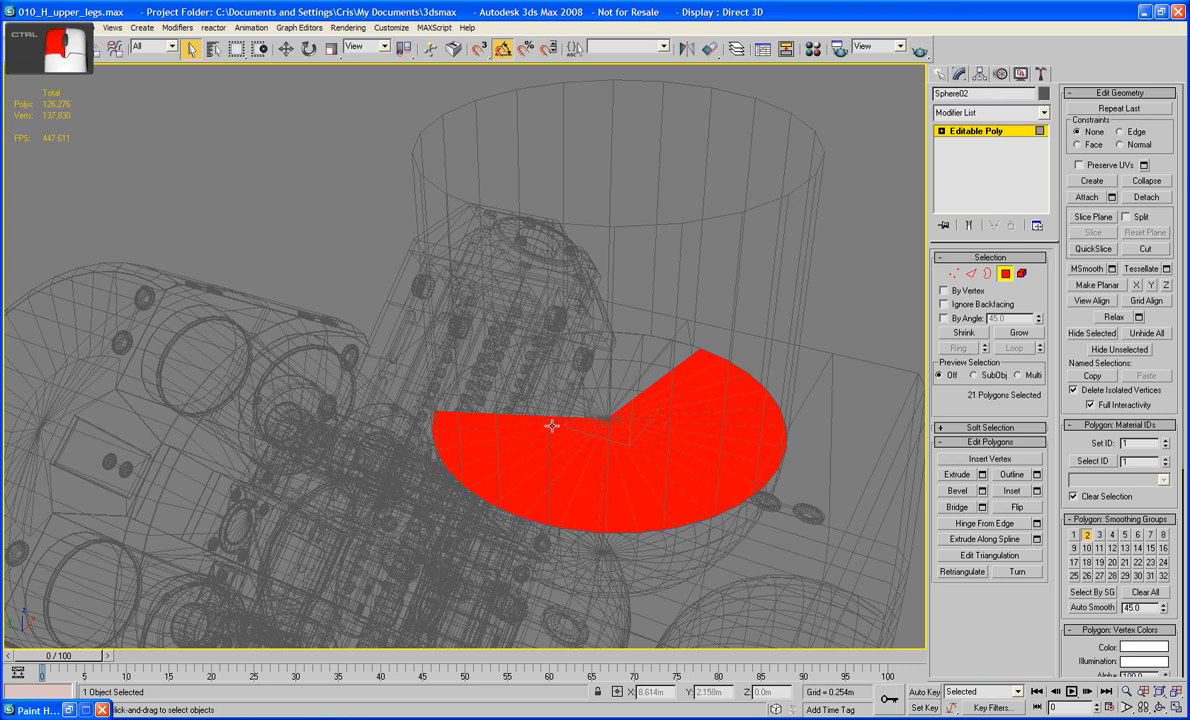
ctrl+click(550, 408)
ctrl+click(512, 376)
ctrl+click(513, 364)
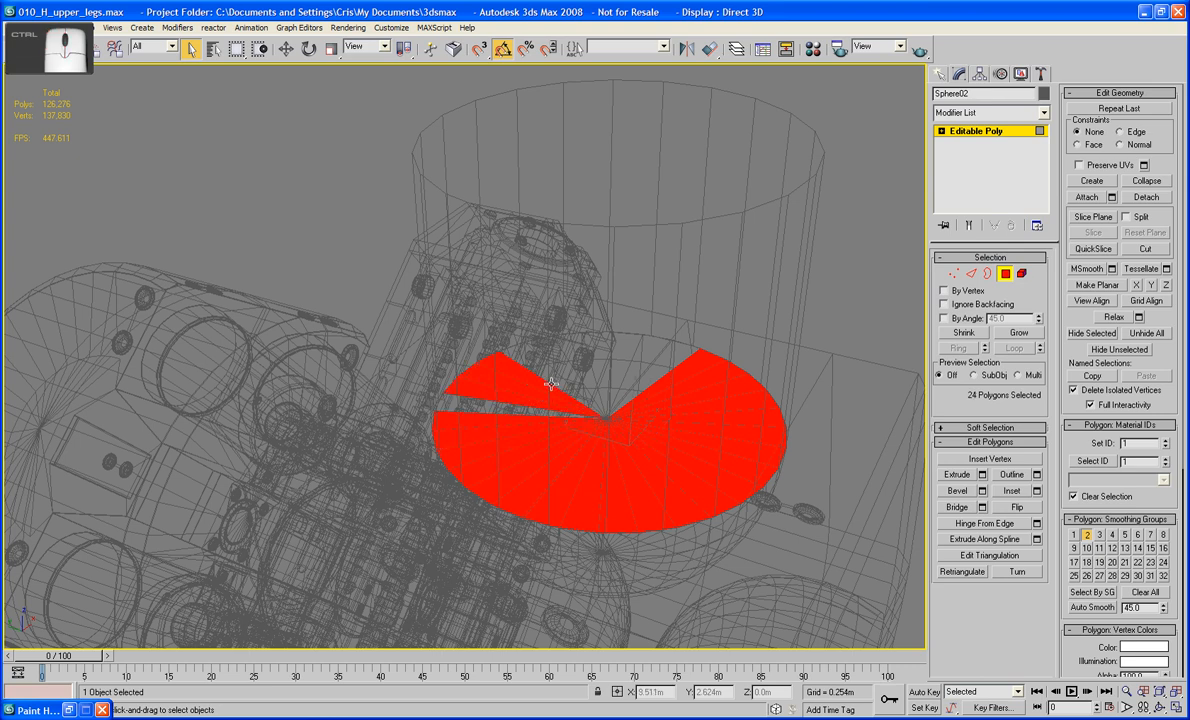
ctrl+click(488, 409)
ctrl+click(558, 380)
ctrl+click(569, 375)
ctrl+click(581, 369)
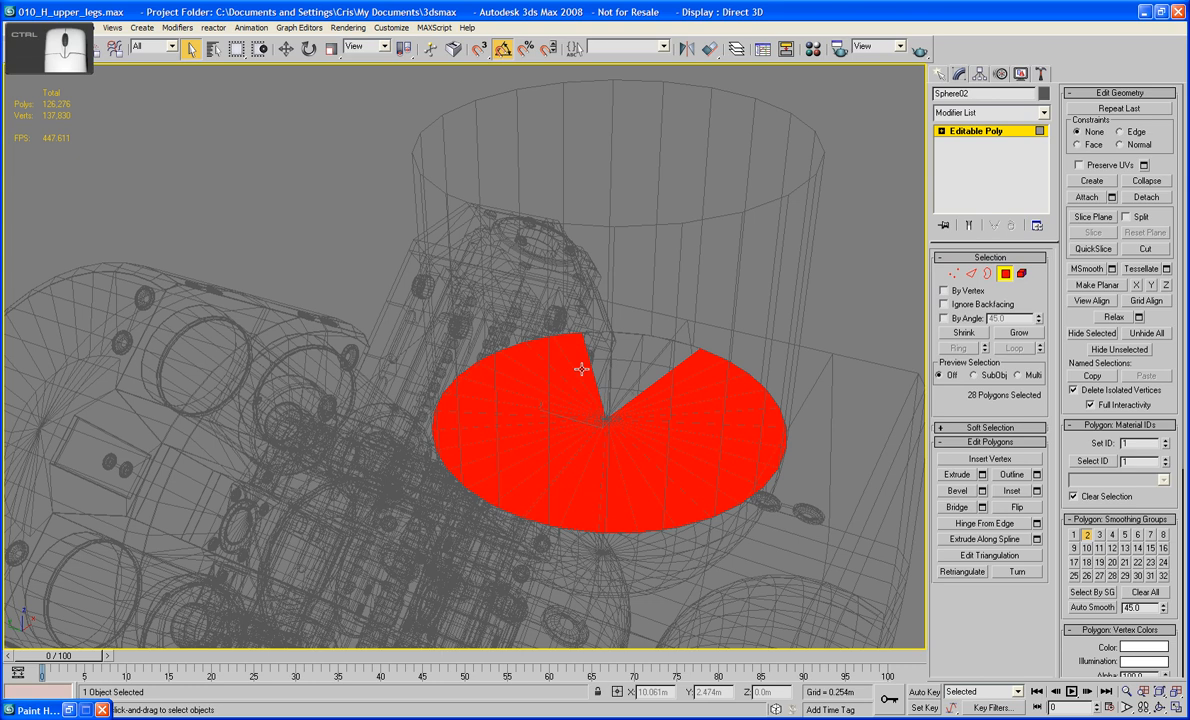
ctrl+click(598, 368)
ctrl+click(632, 367)
ctrl+click(656, 369)
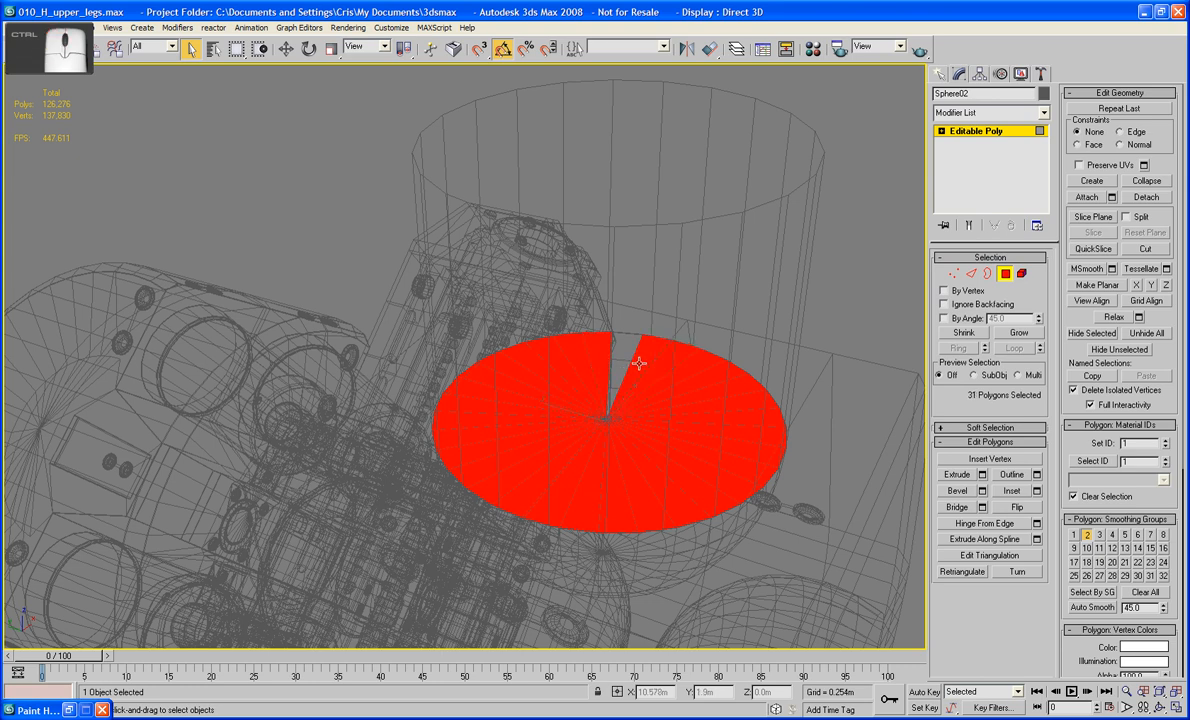
ctrl+click(619, 354)
alt+middle_drag(619, 354, 648, 375)
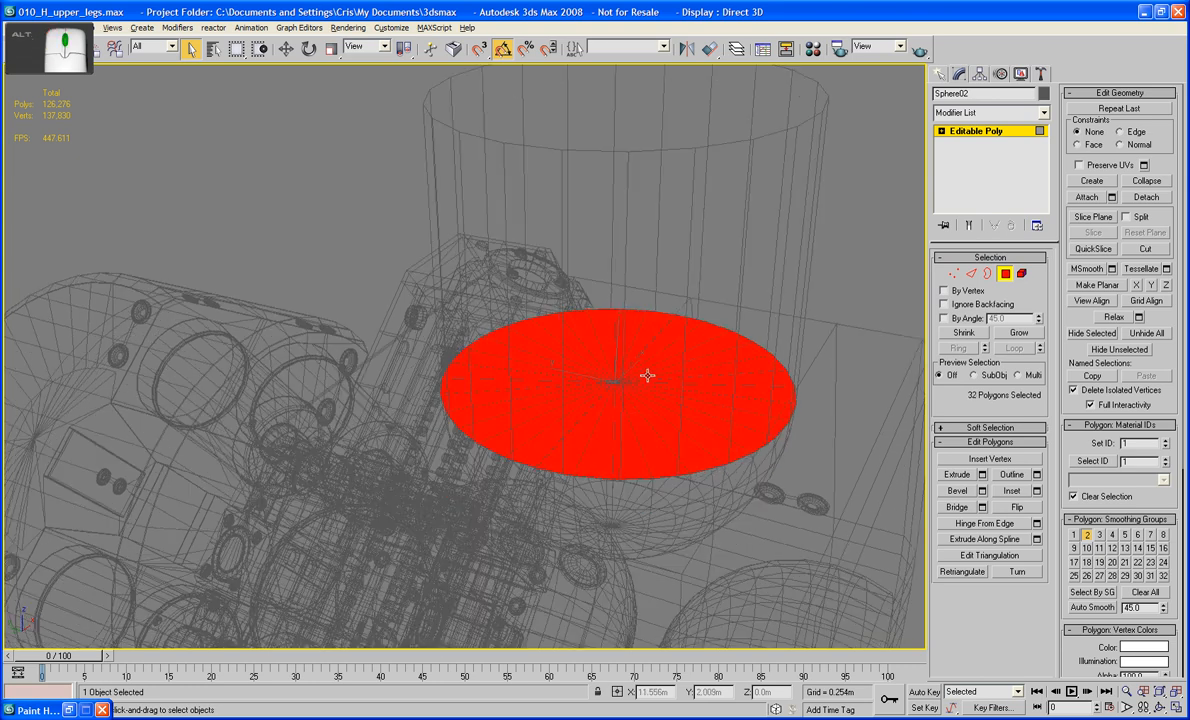
Extrude the selected cap polygons upward to the height of the cylinder's top, and clear the polygon selection
scroll(648, 375, down, 5)
click(955, 475)
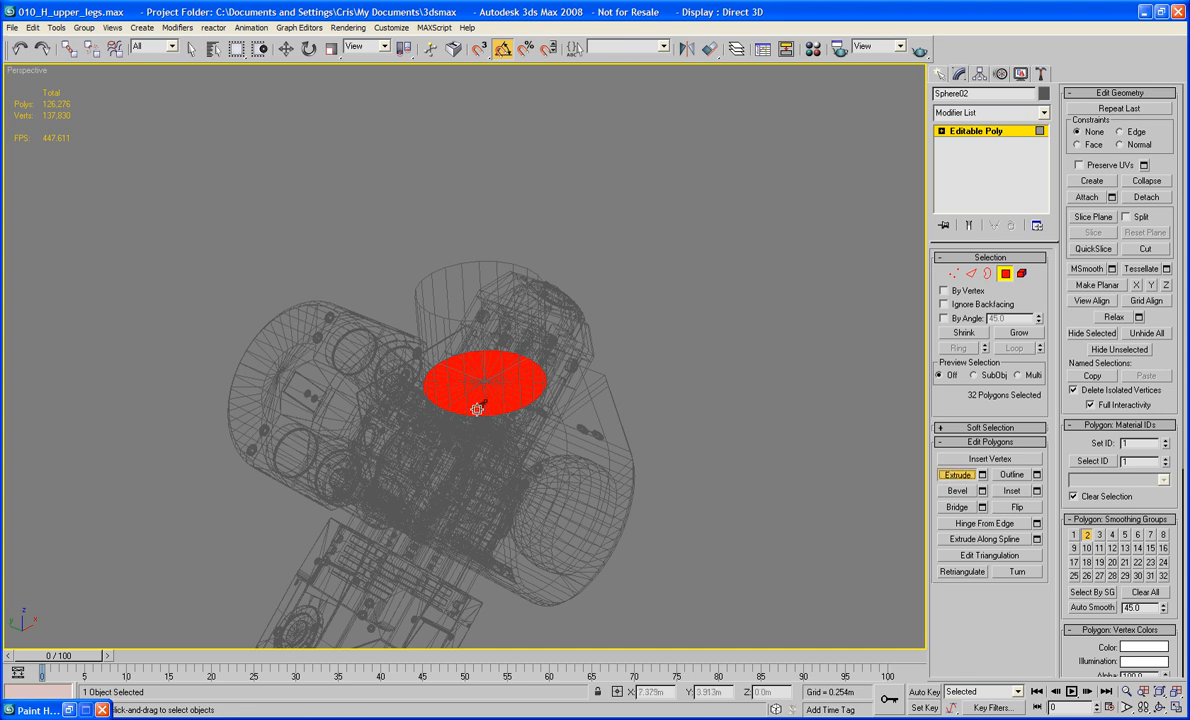
drag(477, 407, 471, 260)
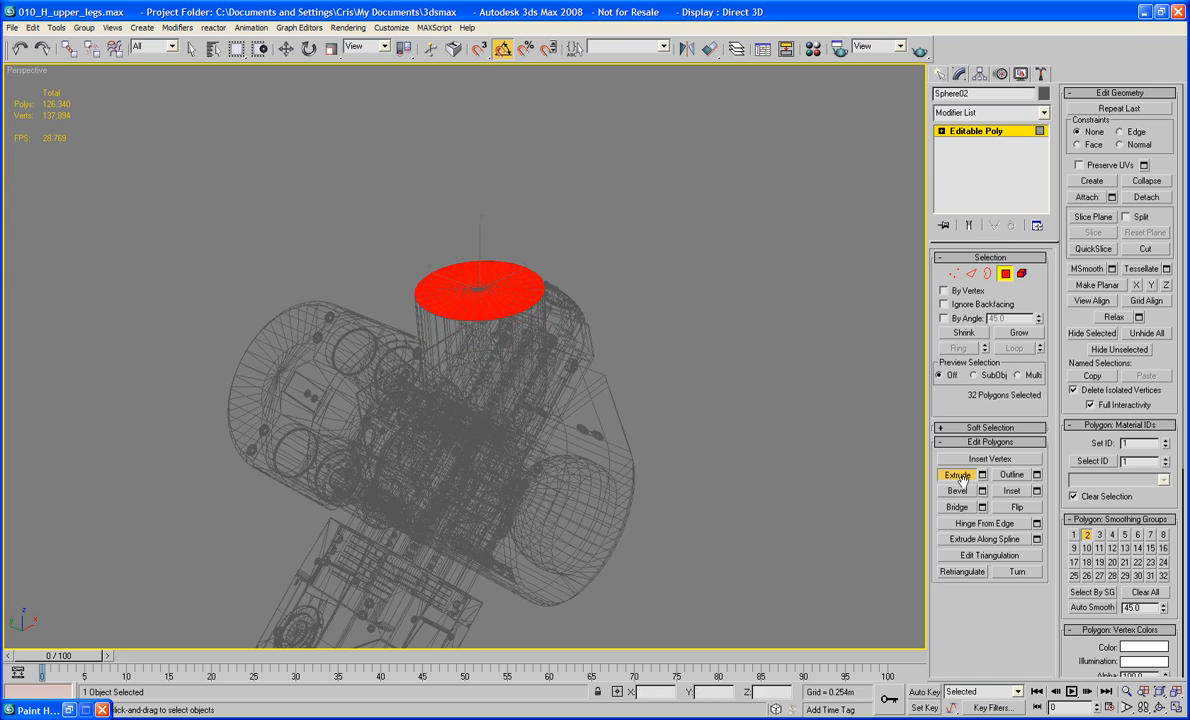
click(848, 404)
Leave polygon editing, pick Cylinder03 by name from the scene's objects and delete it
alt+middle_drag(850, 404, 712, 412)
scroll(813, 404, up, 3)
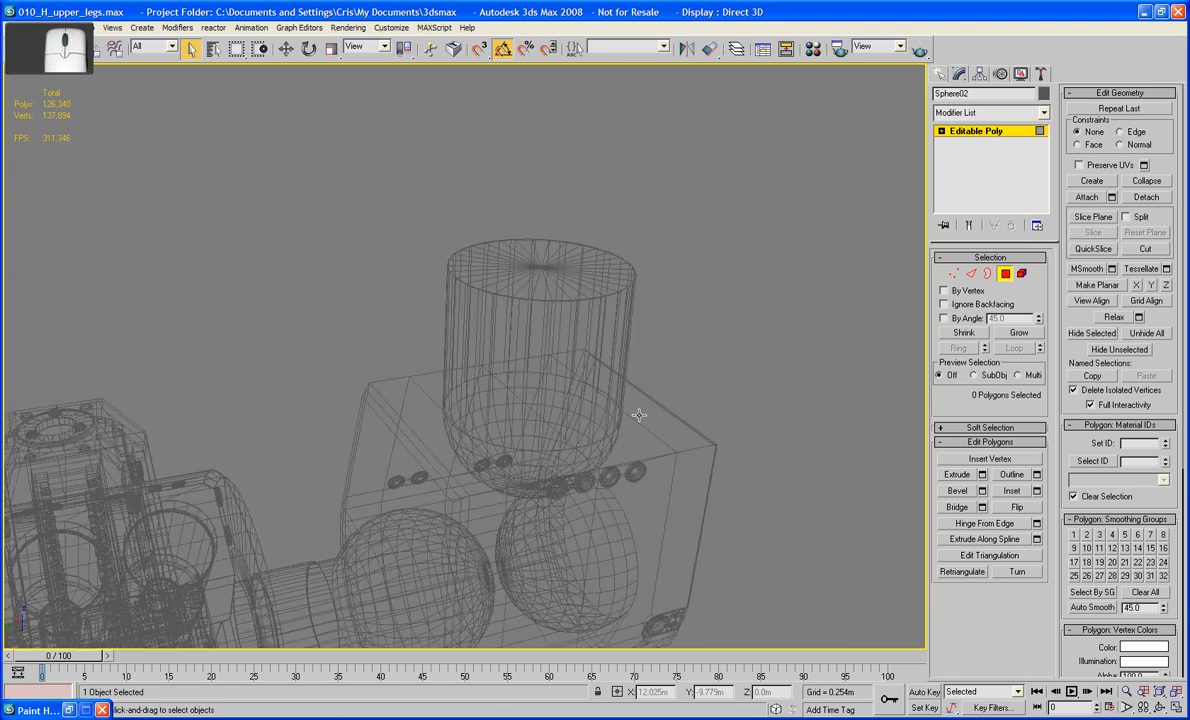
click(582, 372)
click(1004, 274)
click(604, 329)
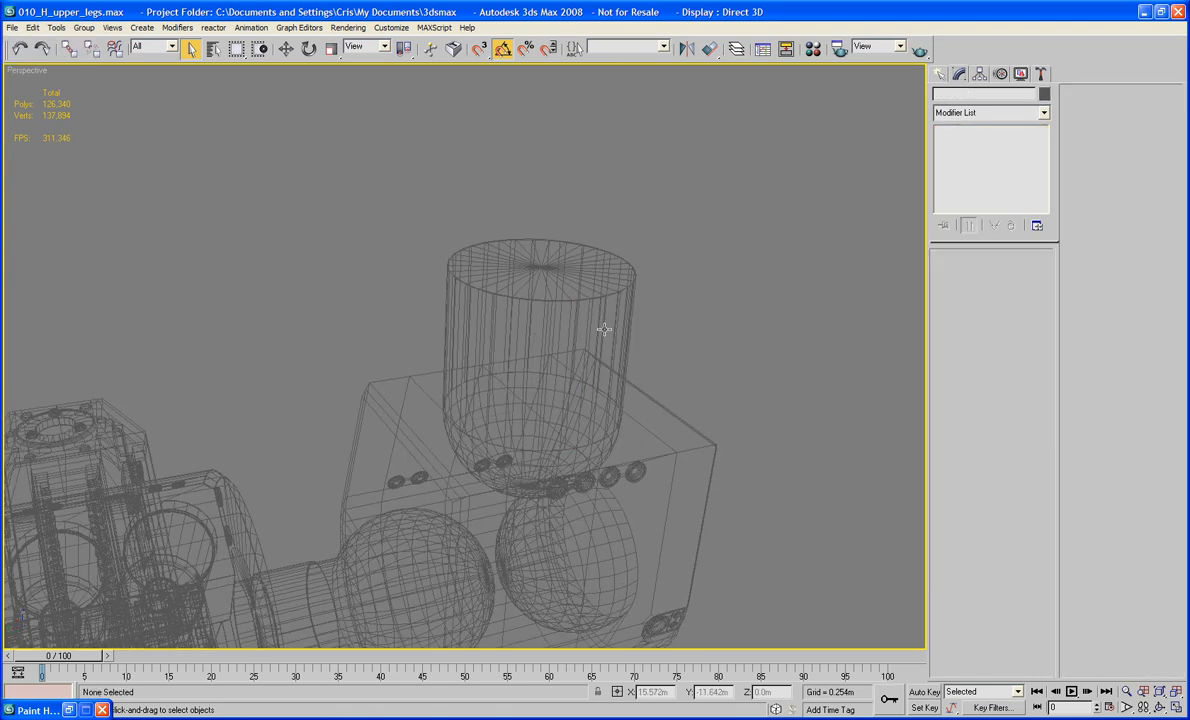
click(604, 329)
click(604, 329)
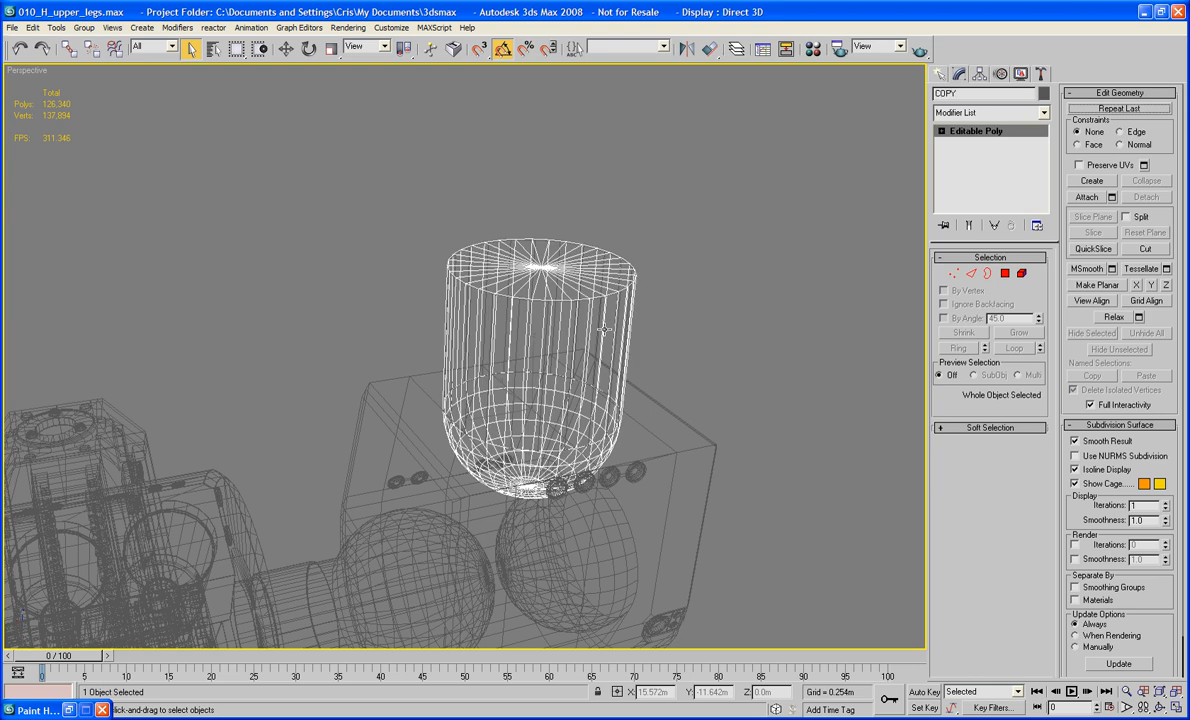
click(604, 329)
click(604, 329)
click(604, 329)
key(h)
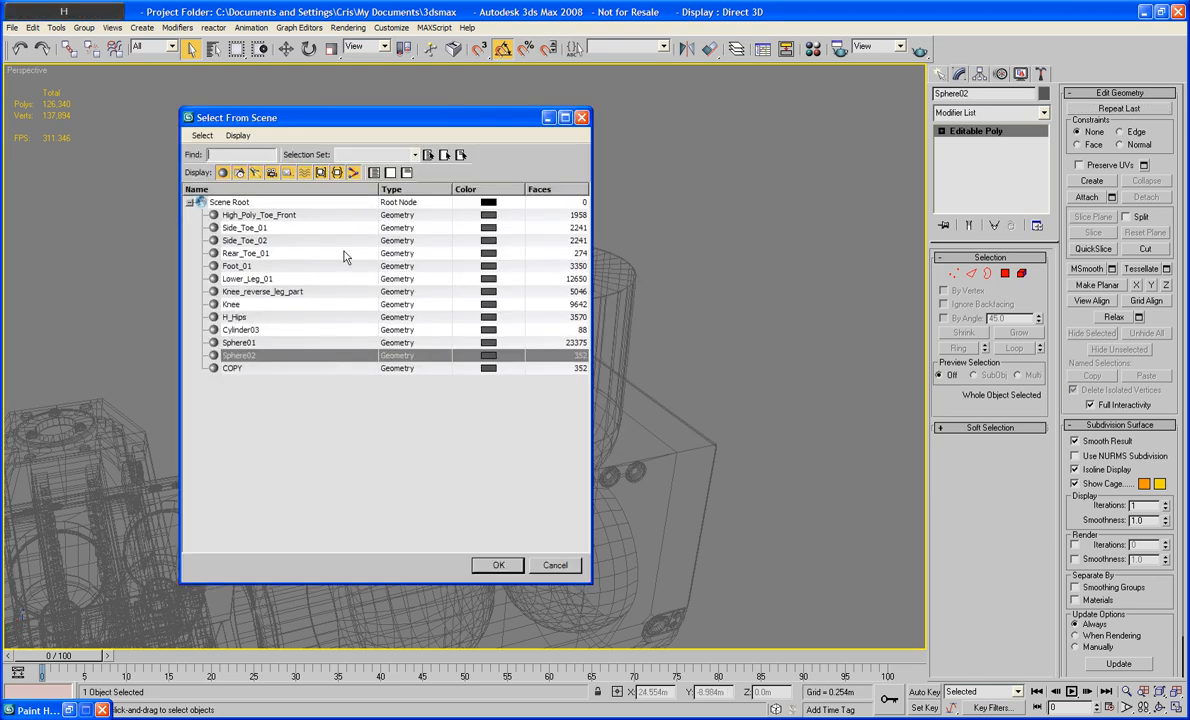
double_click(238, 330)
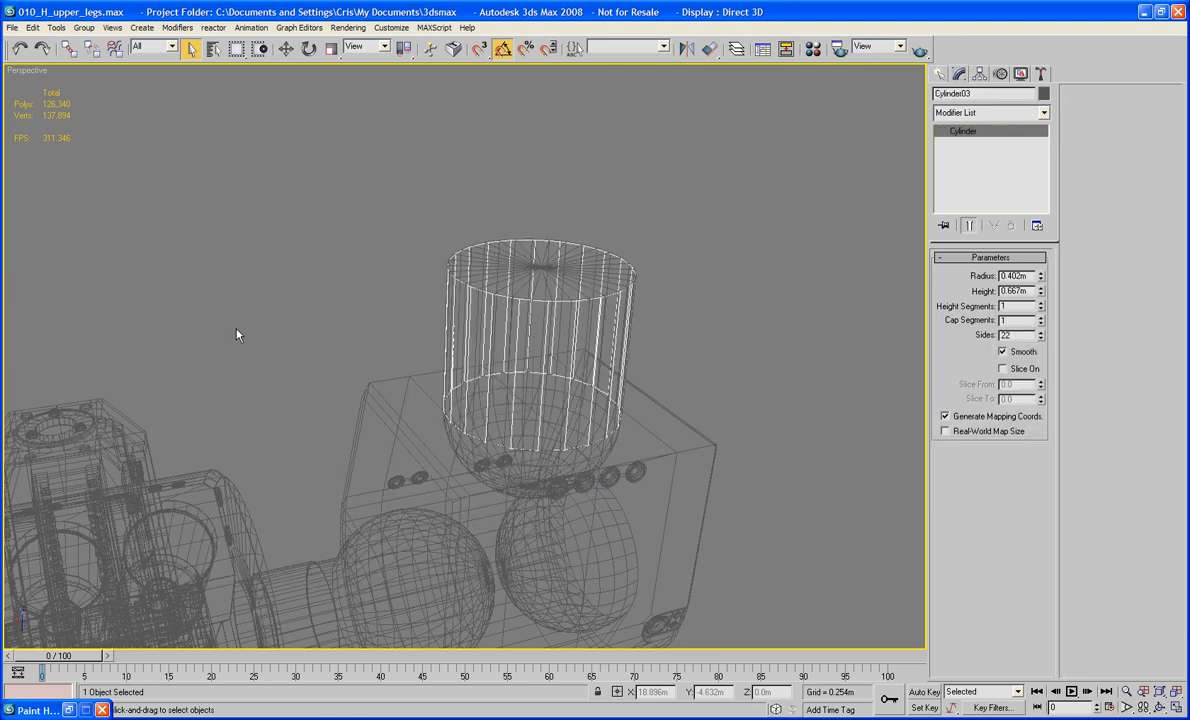
click(238, 335)
Hide the instanced body named COPY and pick out the overlapping Sphere02 body in its place
click(624, 279)
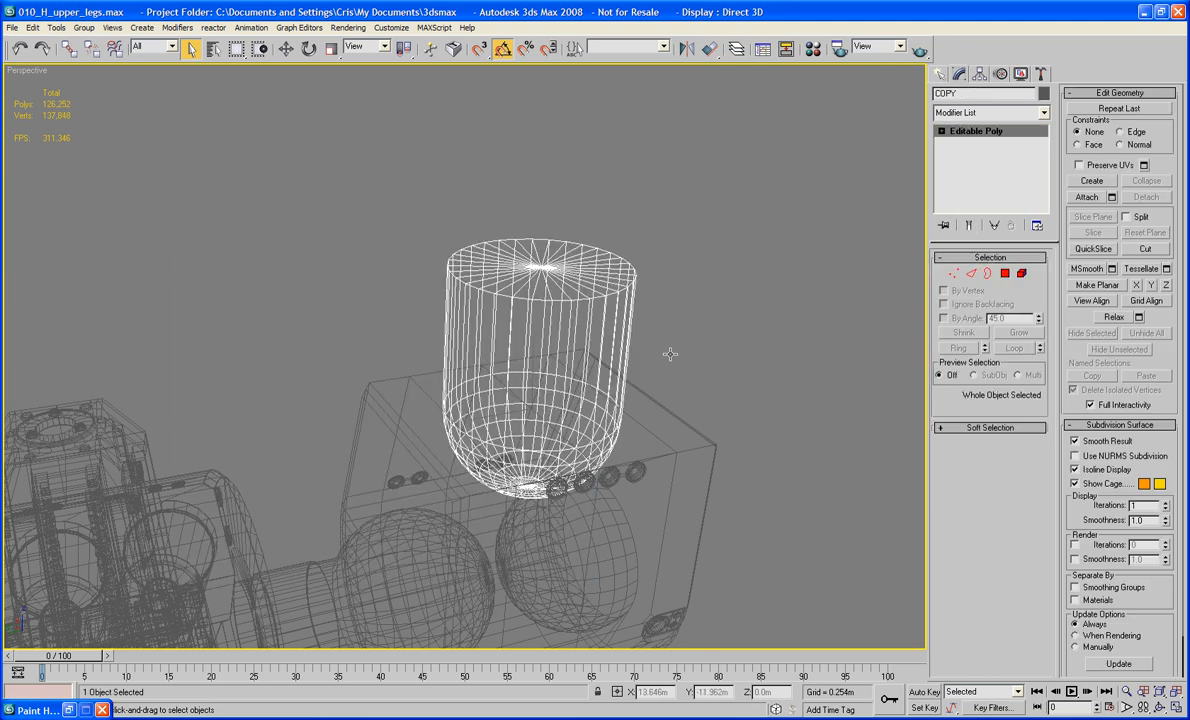
right_click(580, 335)
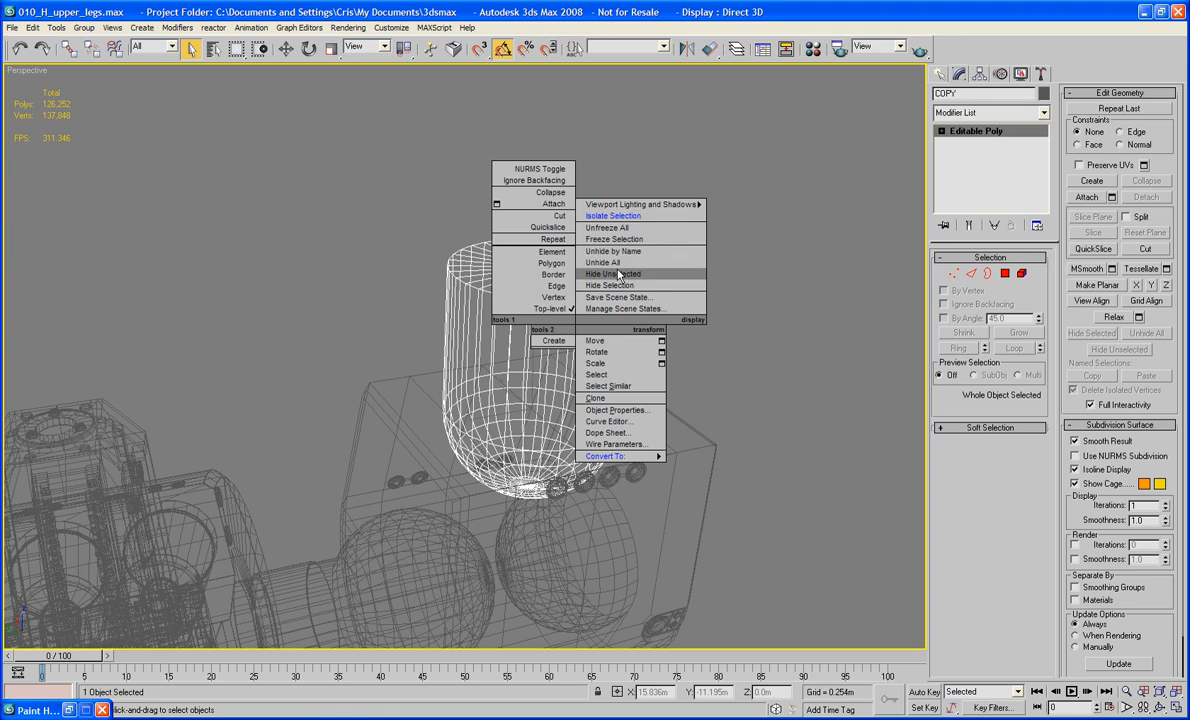
click(626, 285)
alt+middle_drag(773, 380, 559, 345)
click(352, 308)
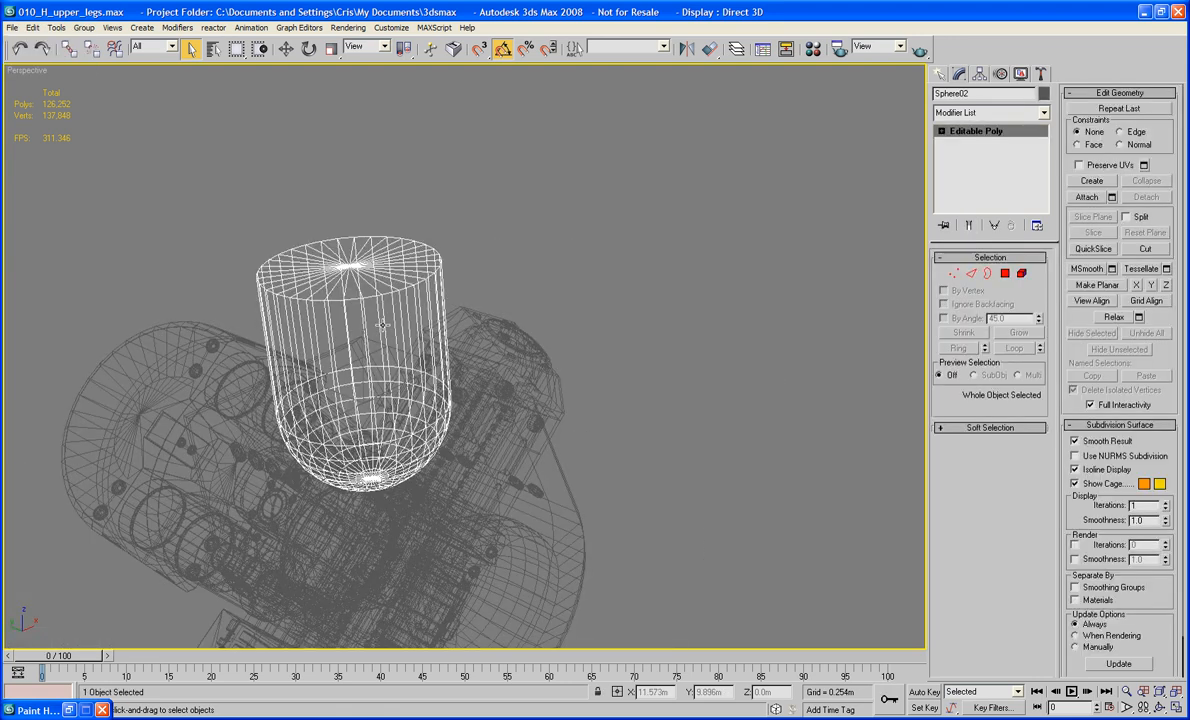
alt+middle_drag(352, 308, 472, 314)
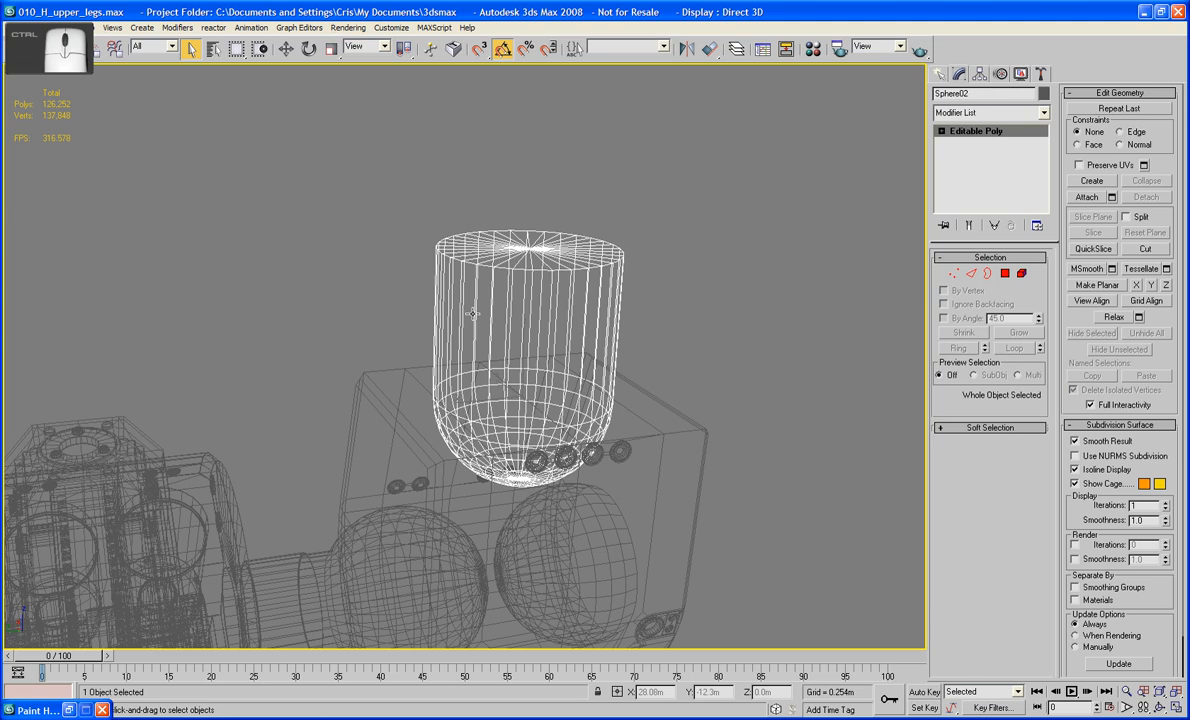
key(ctrl+z)
click(546, 305)
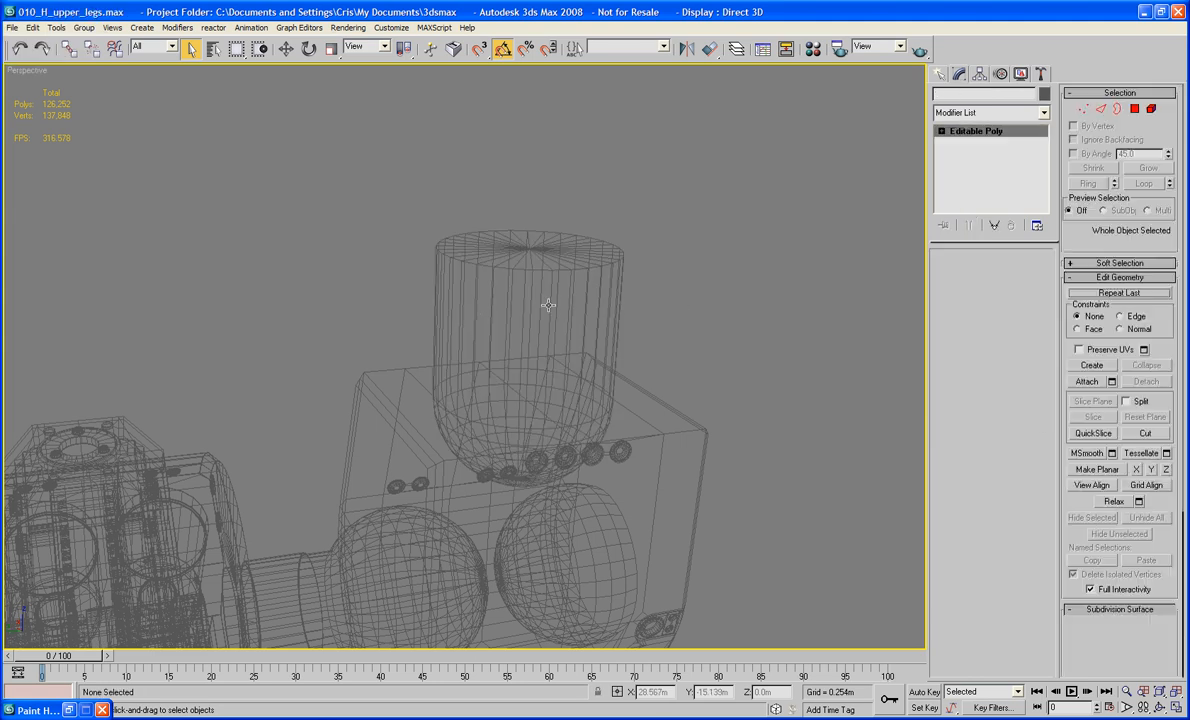
Undo the last hide, pick the Sphere02 body instead of its overlapping COPY and hide it
click(548, 305)
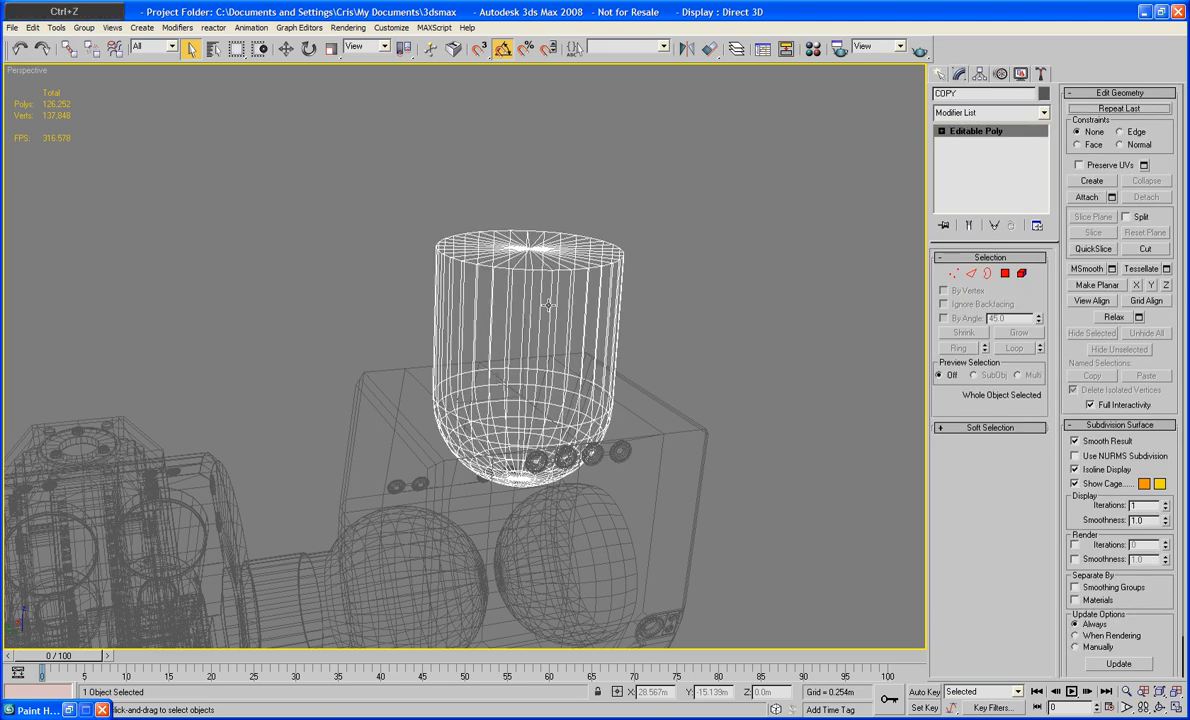
click(666, 304)
click(524, 311)
click(524, 311)
click(524, 311)
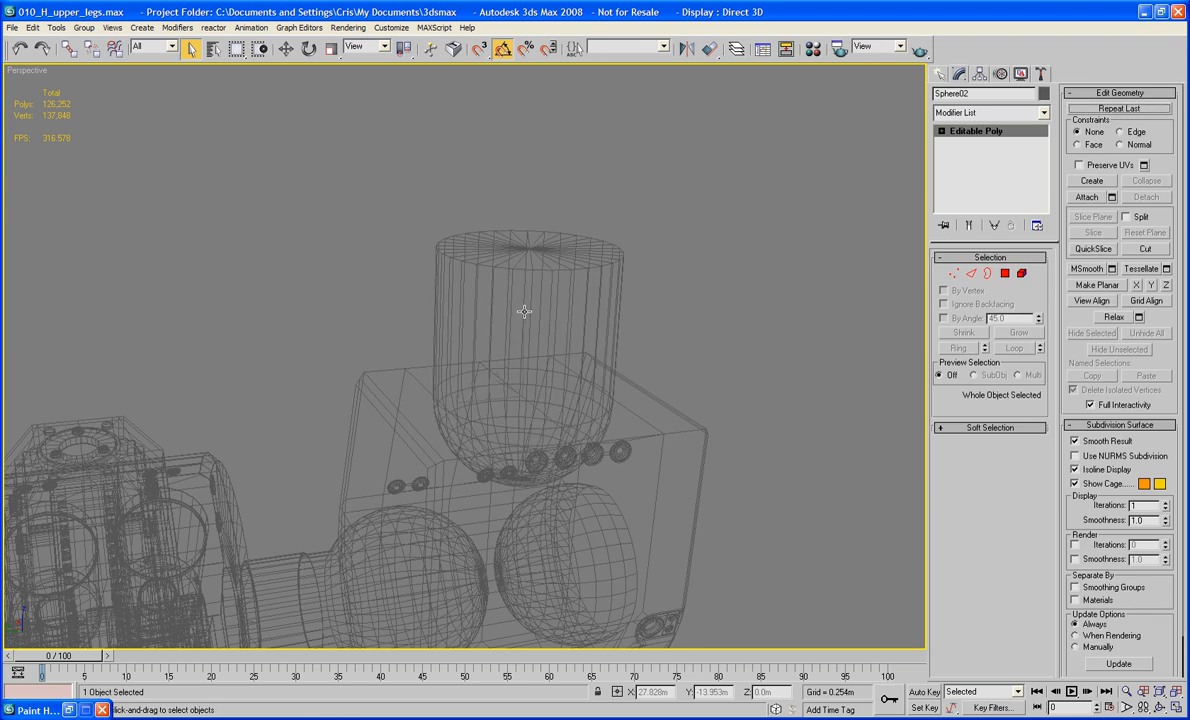
right_click(522, 309)
click(565, 269)
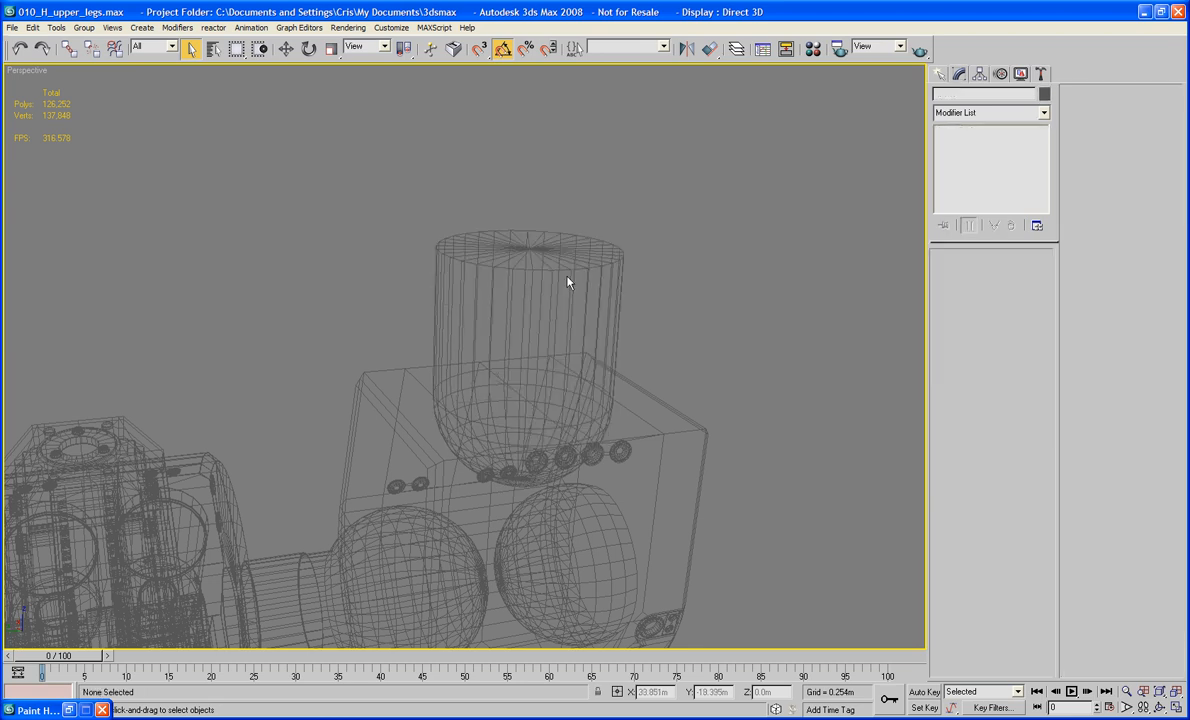
Delete the cylindrical side and cap polygons of the COPY body, keeping only its hemisphere
click(560, 290)
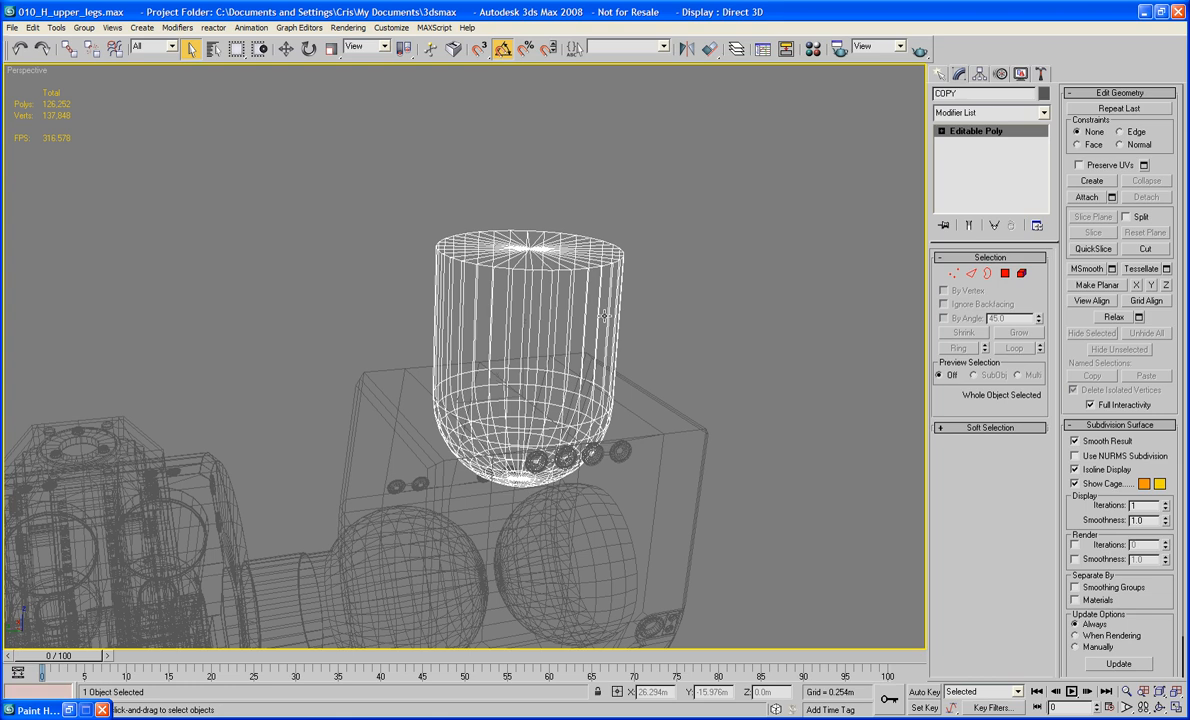
click(1005, 273)
click(725, 172)
drag(715, 172, 270, 322)
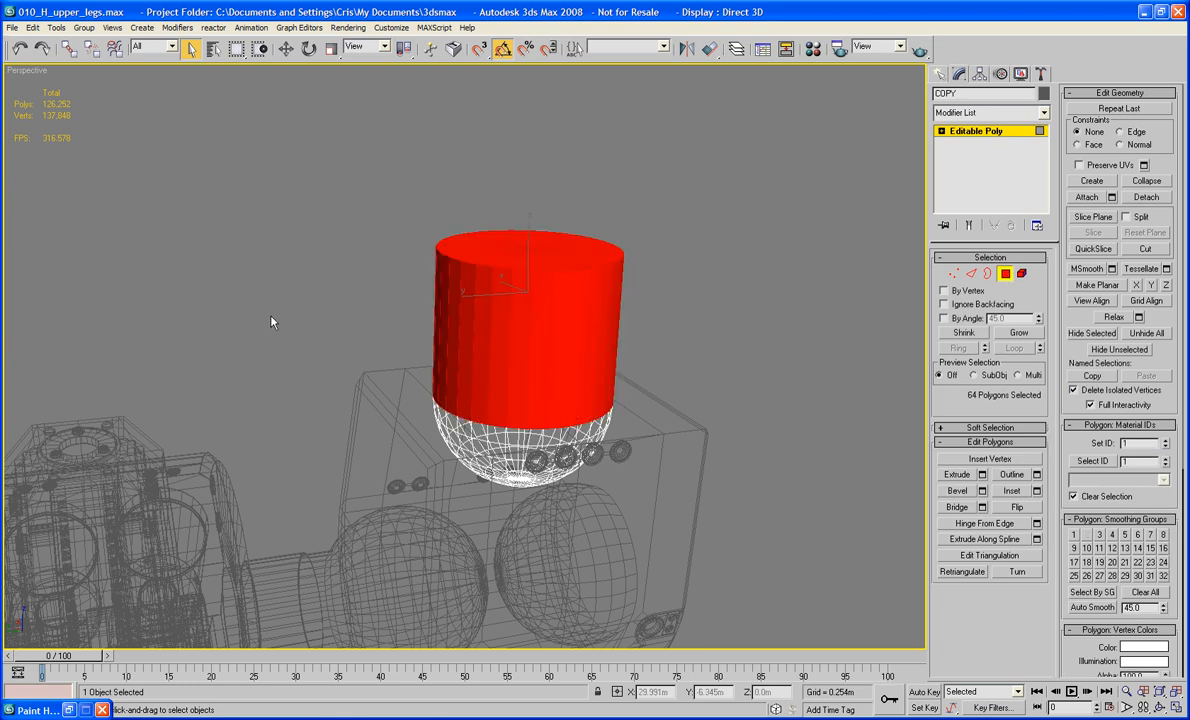
key(Delete)
scroll(483, 340, up, 5)
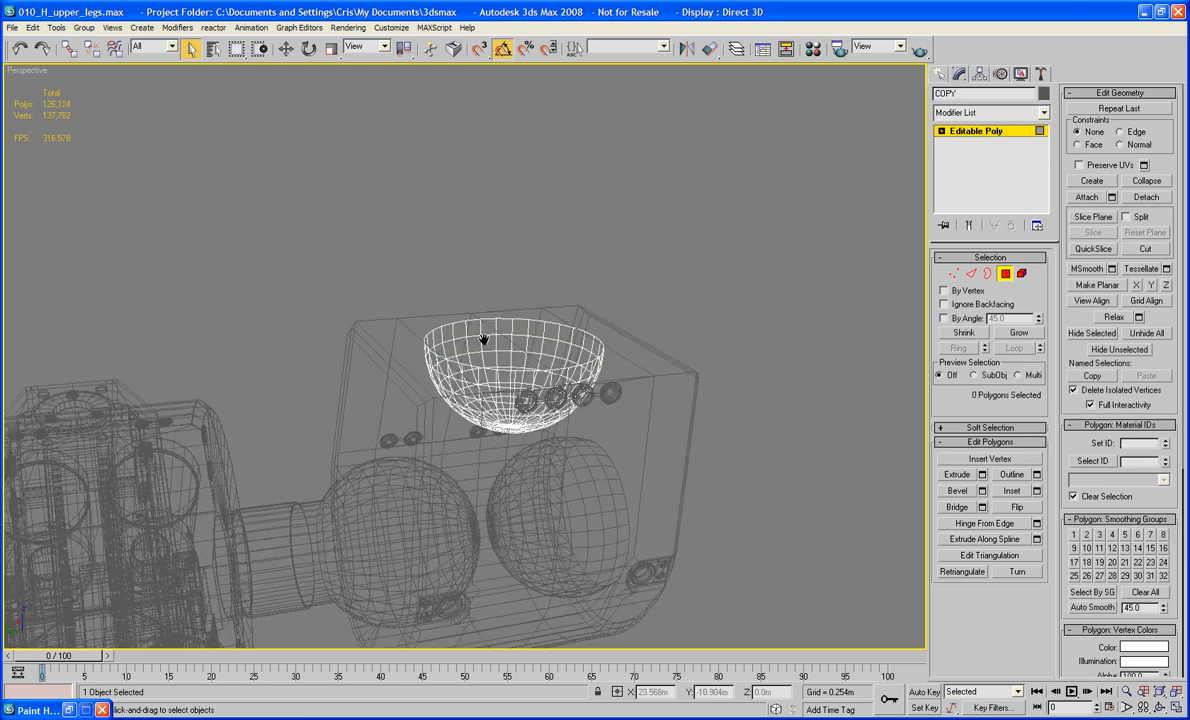
Switch to shaded display, flip the normals of the whole hemisphere element so it faces inward, and deselect the object
key(F3)
alt+middle_drag(543, 337, 546, 374)
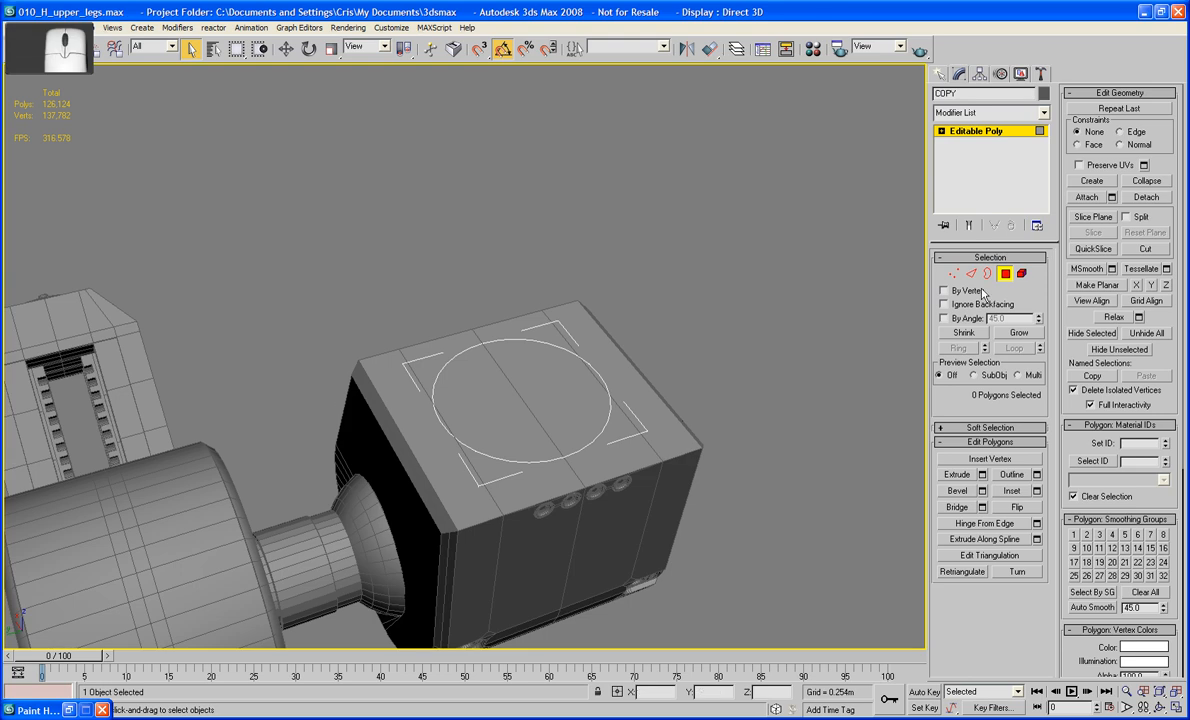
click(1020, 274)
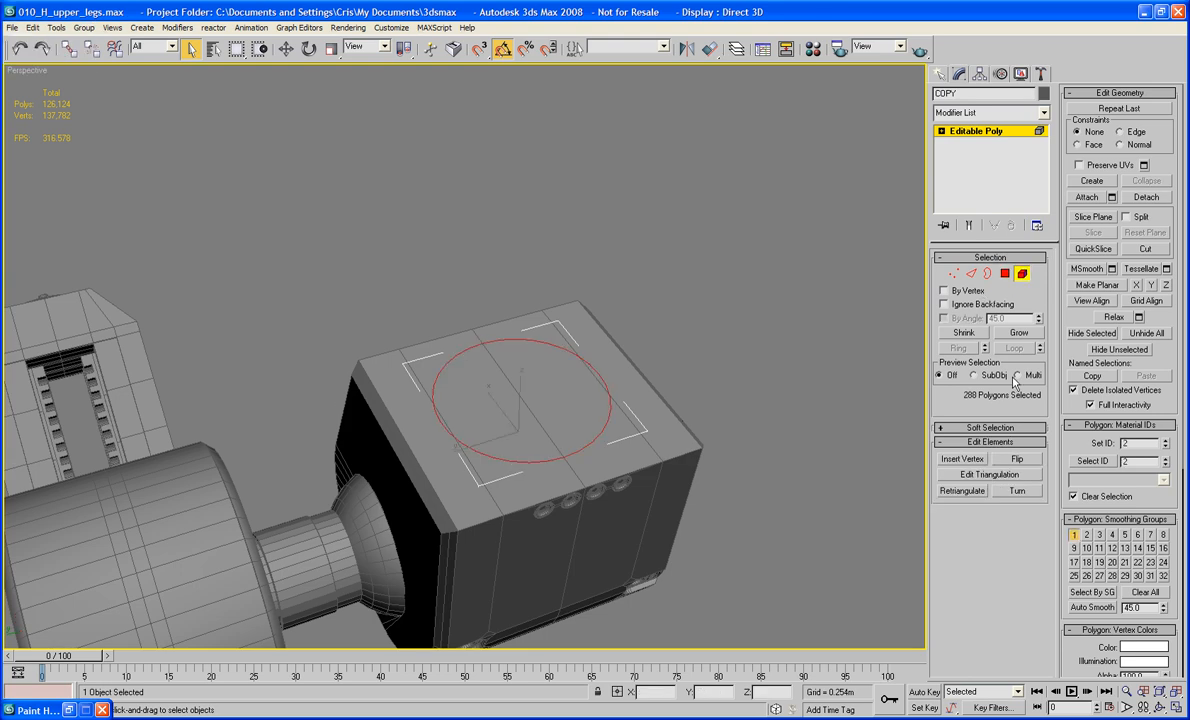
click(1021, 274)
click(861, 364)
Inset the four top polygons of H_Hips slightly as a group and delete the inset faces to open the box
click(568, 437)
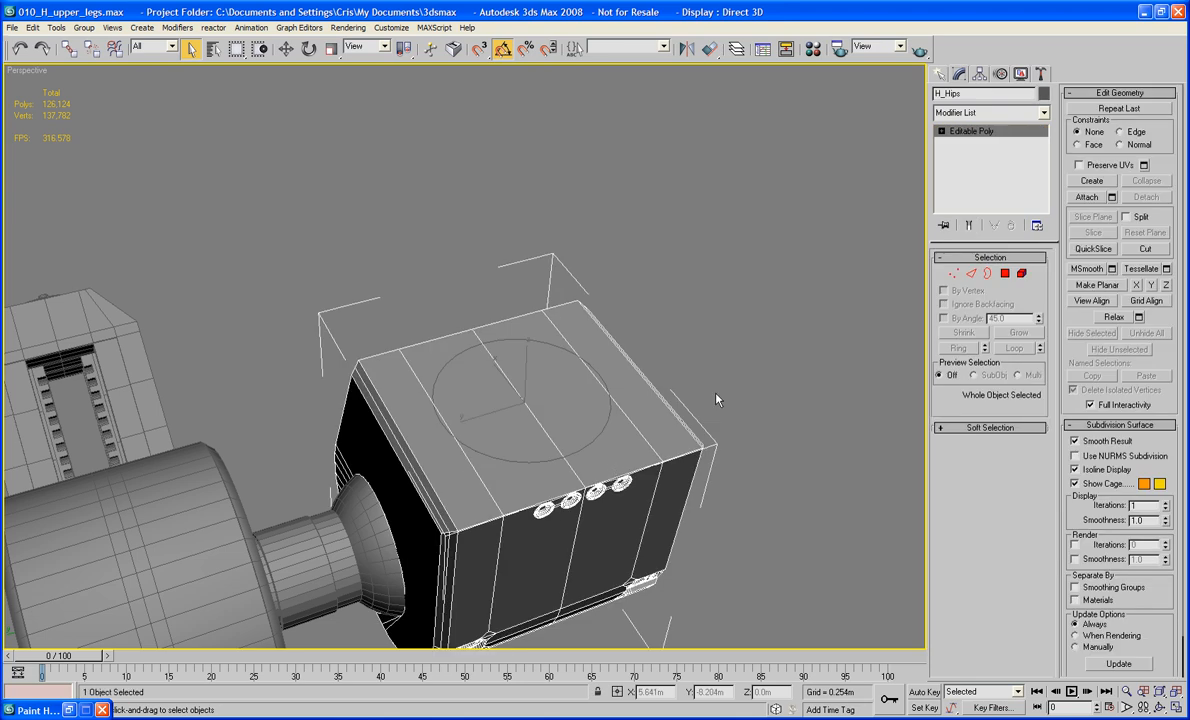
click(1005, 273)
click(650, 405)
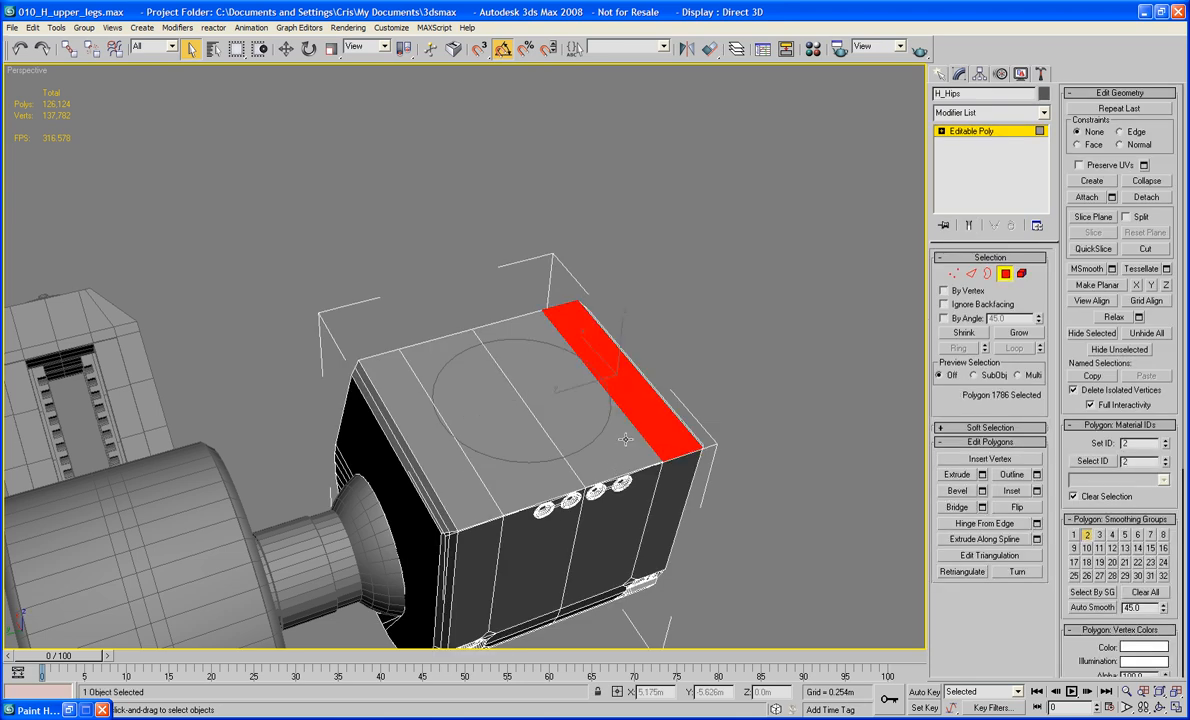
ctrl+click(620, 430)
ctrl+click(540, 410)
ctrl+click(460, 430)
click(1011, 491)
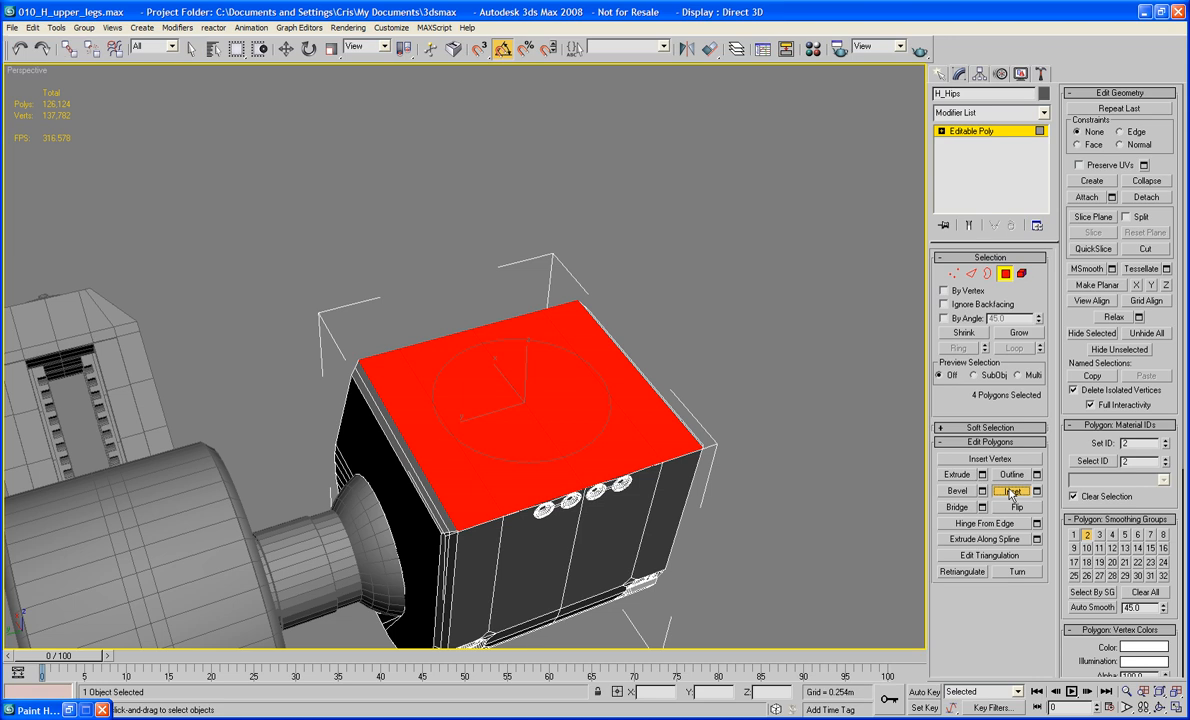
drag(460, 470, 446, 478)
key(Delete)
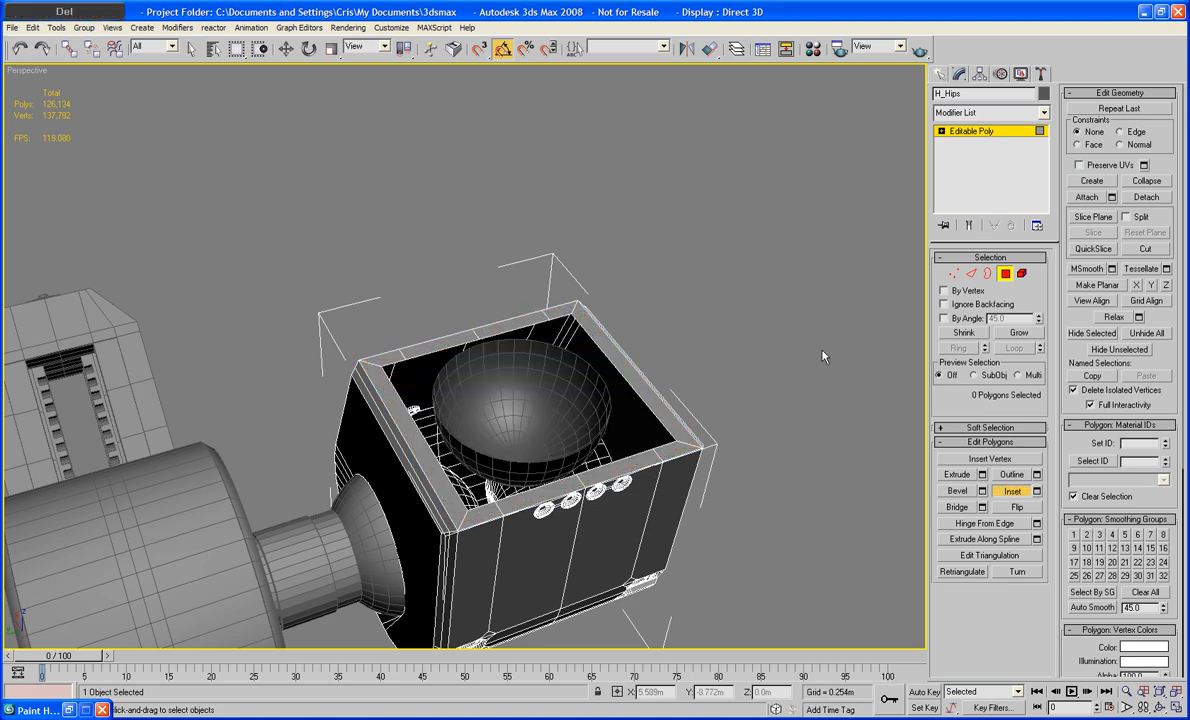
Leave polygon editing and attach the hemisphere to H_Hips
click(1005, 275)
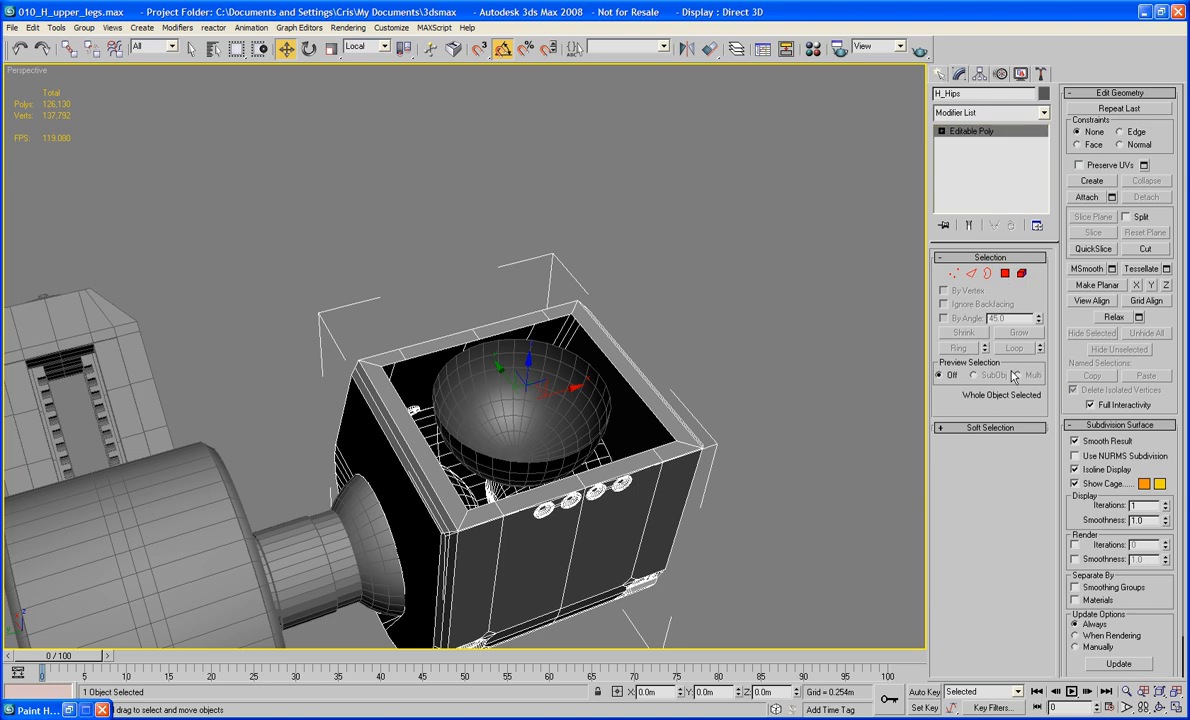
click(1086, 197)
click(526, 362)
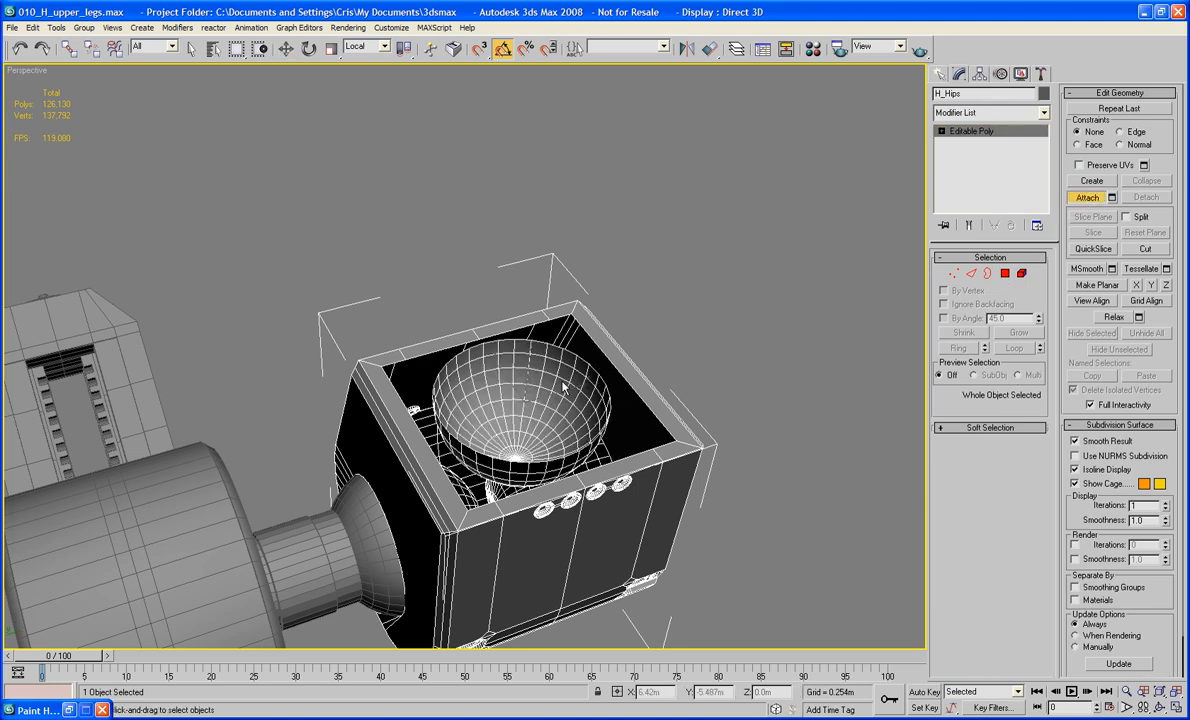
key(w)
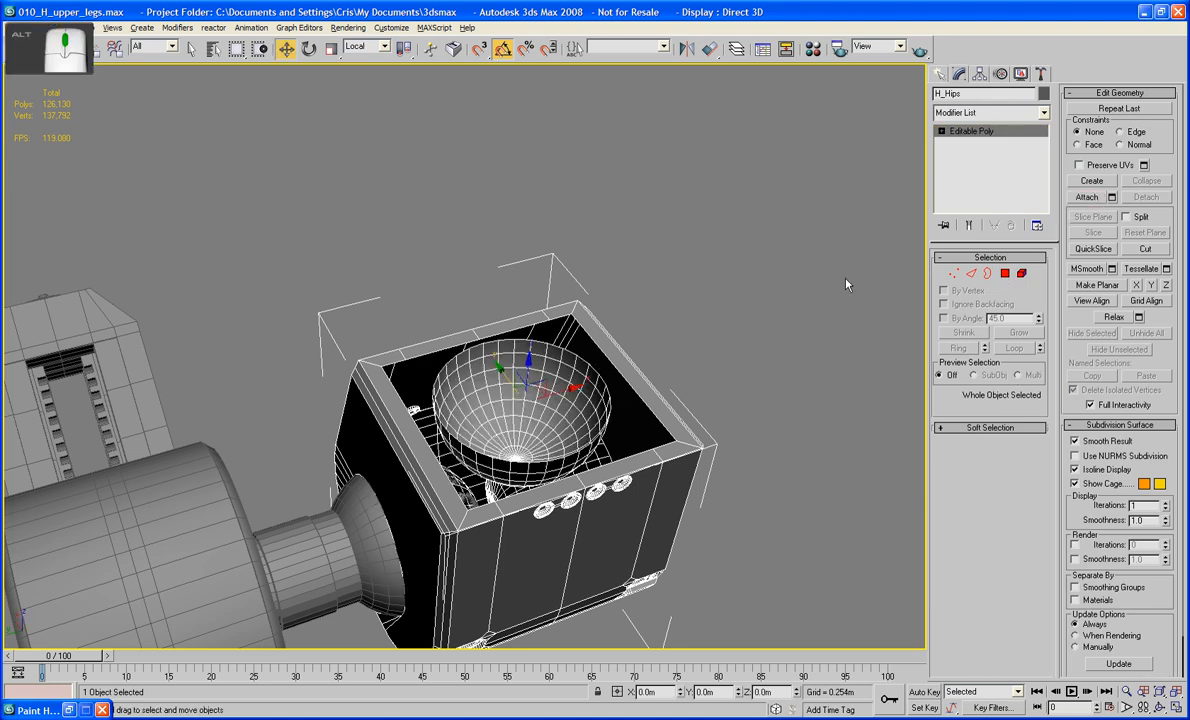
alt+middle_drag(845, 284, 866, 292)
scroll(867, 292, up, 5)
scroll(867, 292, down, 5)
alt+middle_drag(635, 303, 646, 295)
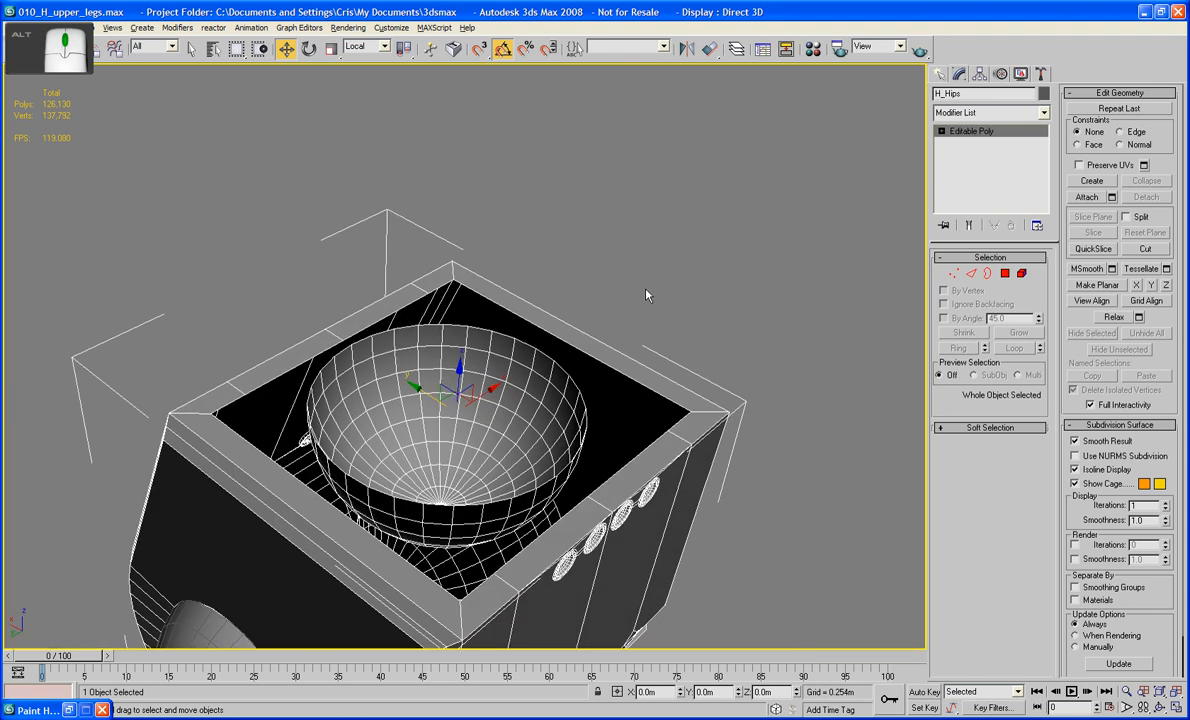
key(2)
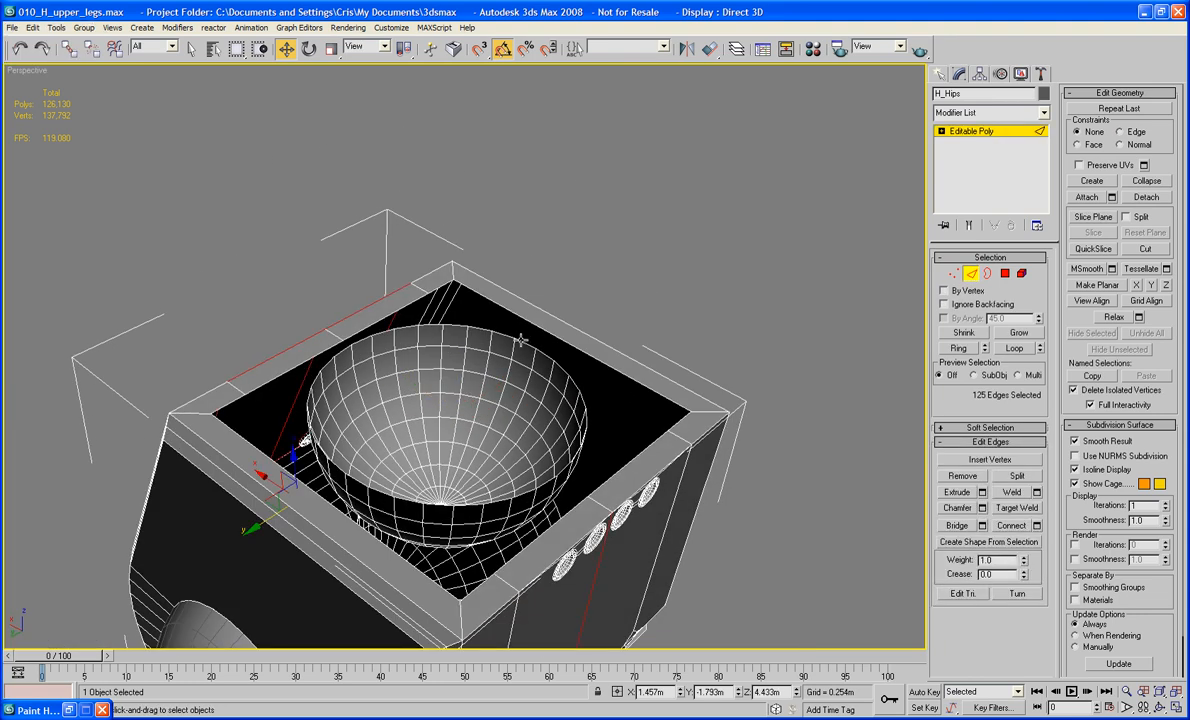
click(520, 342)
ctrl+click(496, 304)
alt+middle_drag(502, 310, 209, 340)
ctrl+click(209, 340)
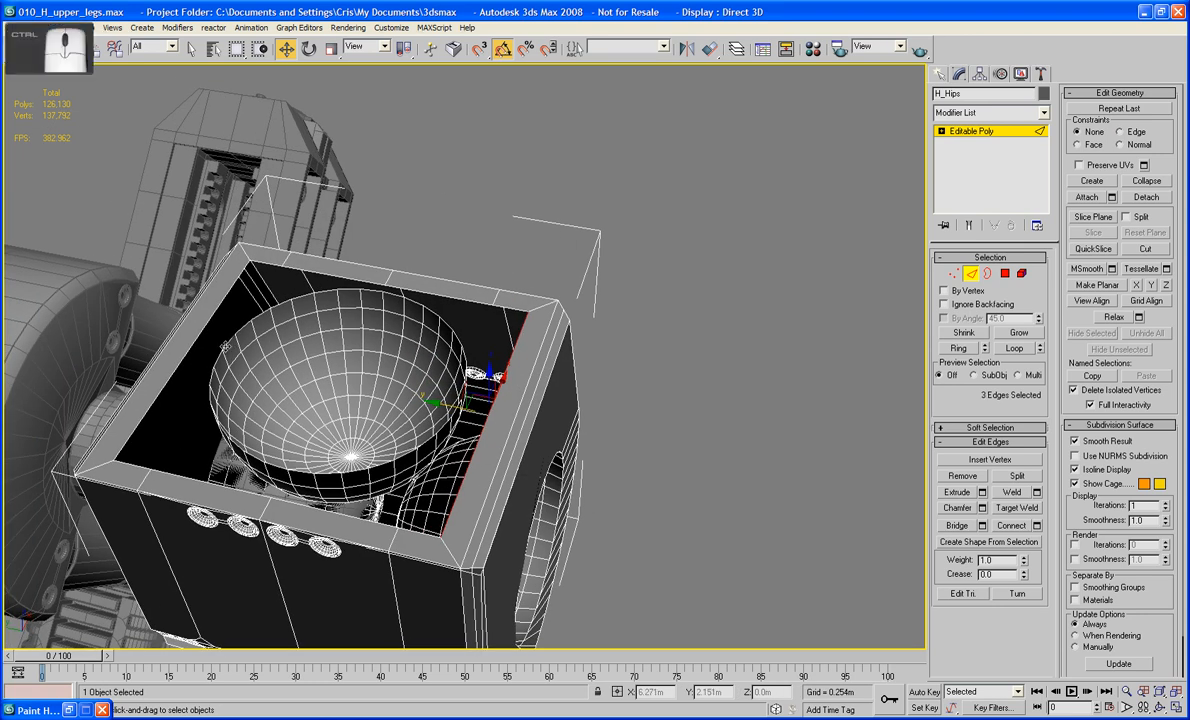
alt+middle_drag(342, 366, 262, 410)
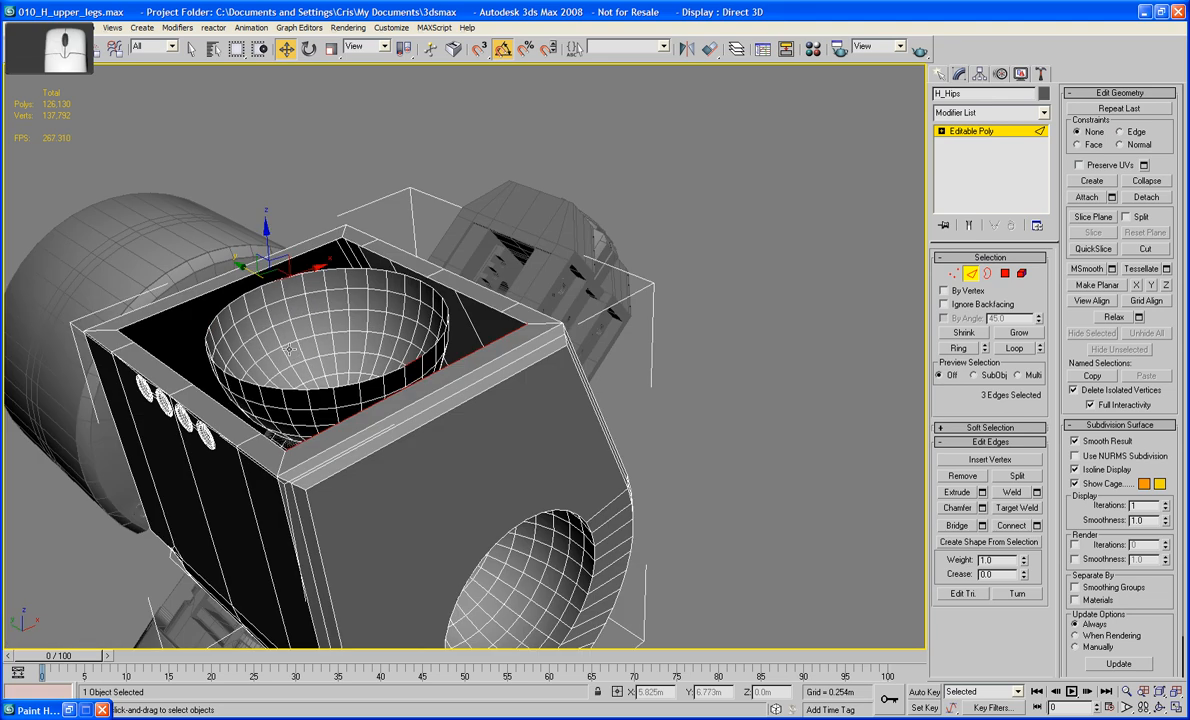
middle_drag(273, 325, 316, 405)
scroll(316, 405, up, 4)
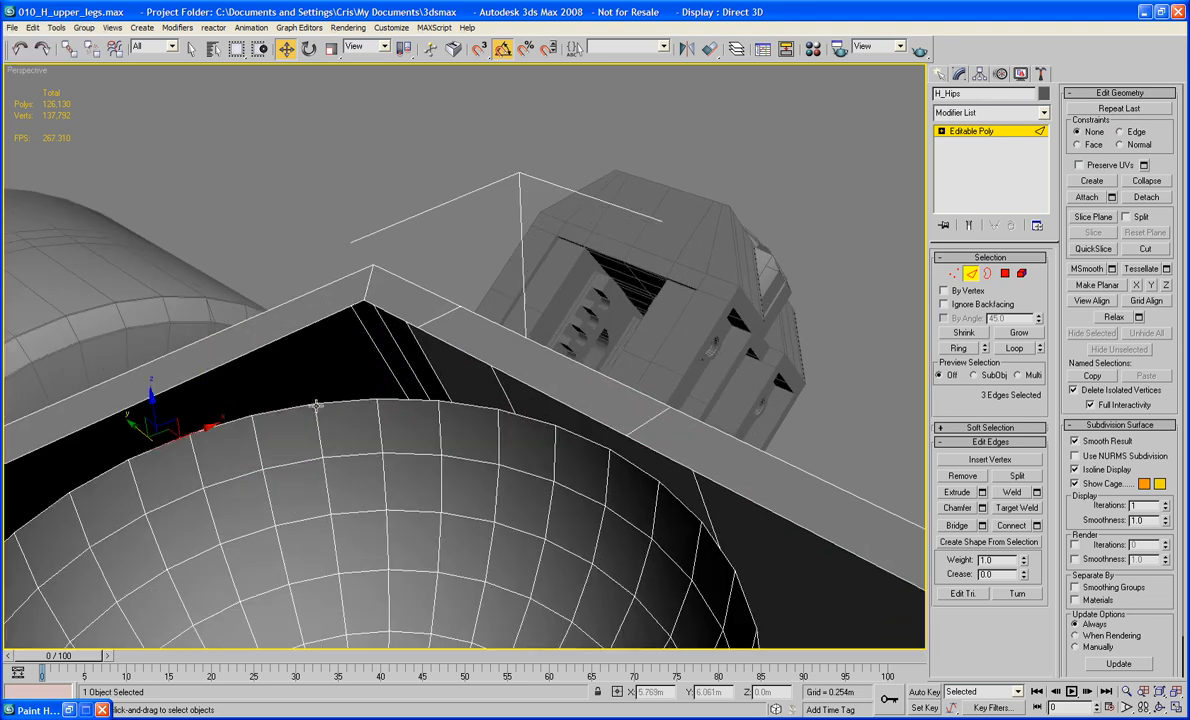
ctrl+click(168, 390)
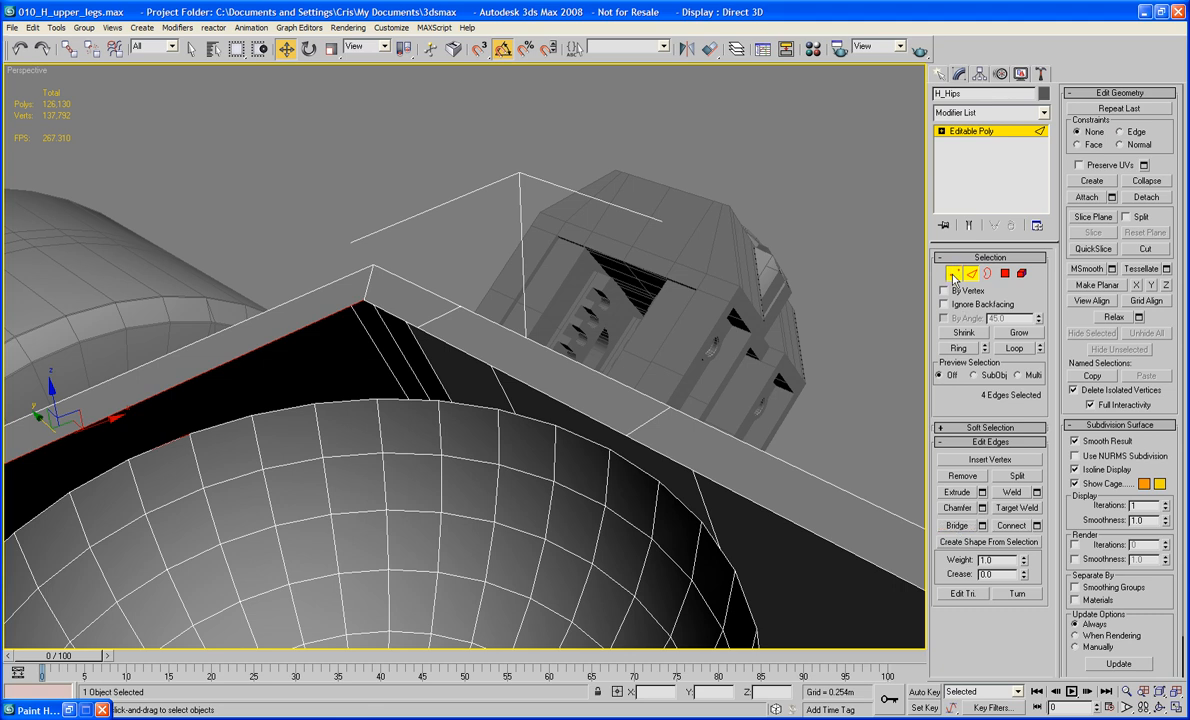
Weld all vertices of H_Hips with a weld threshold of 0.003m
key(1)
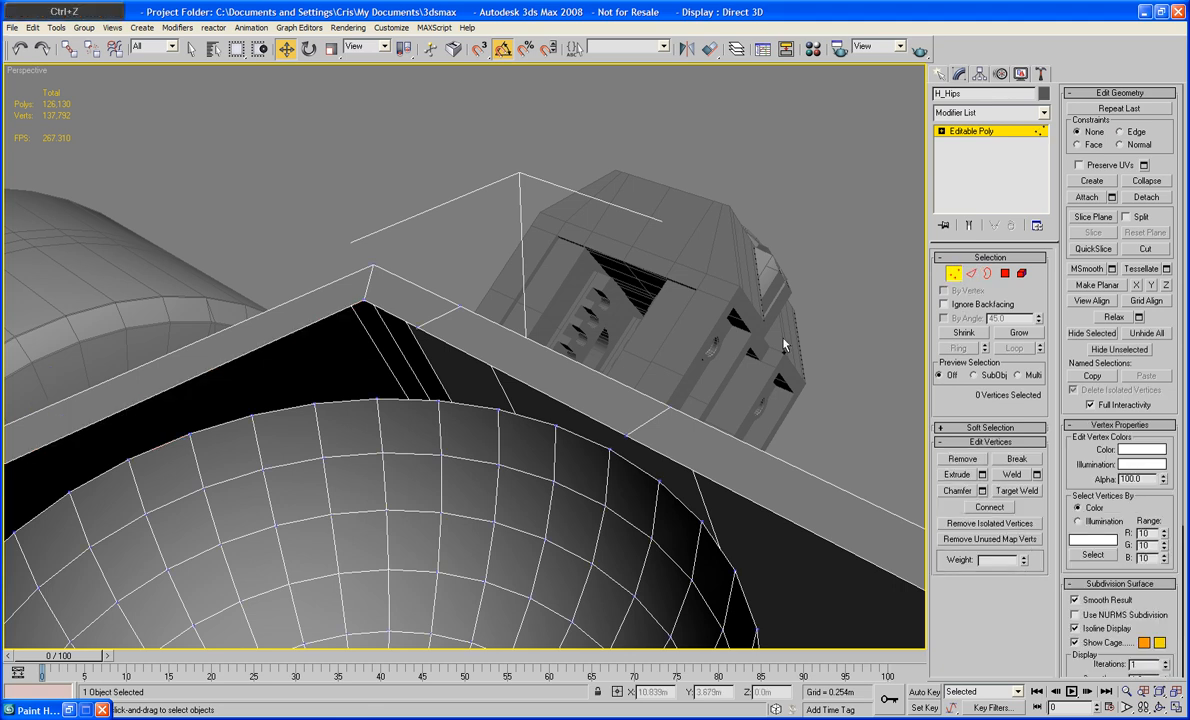
key(ctrl+a)
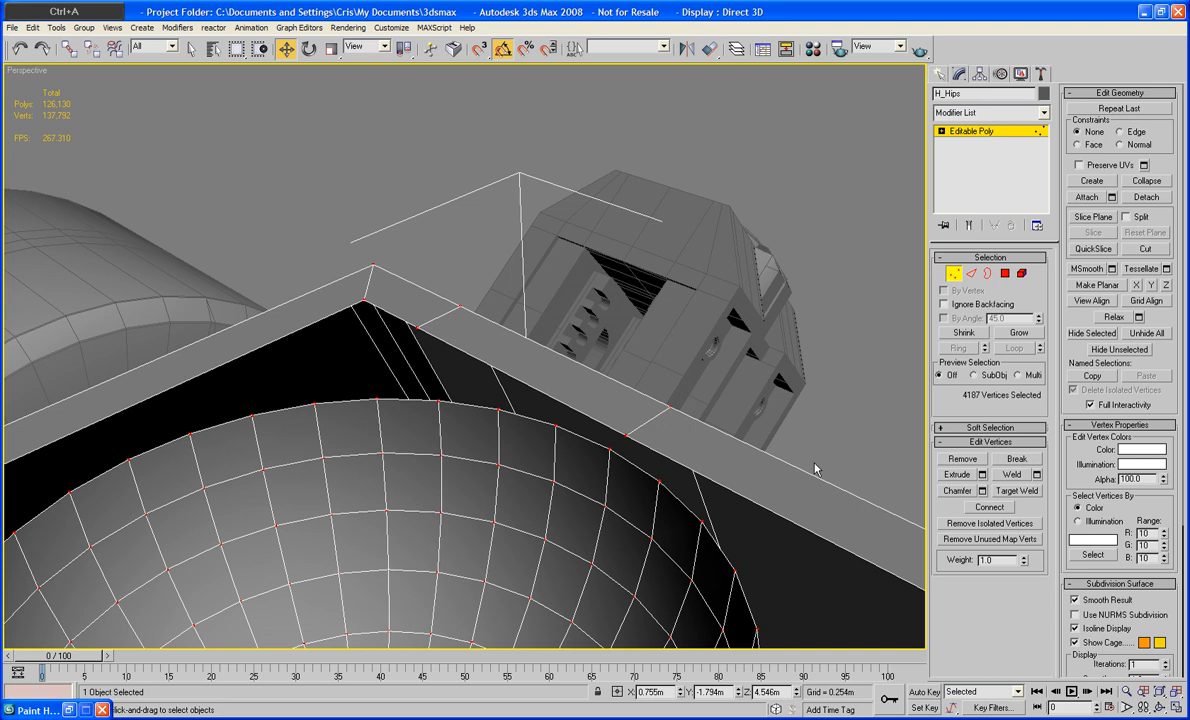
click(1036, 475)
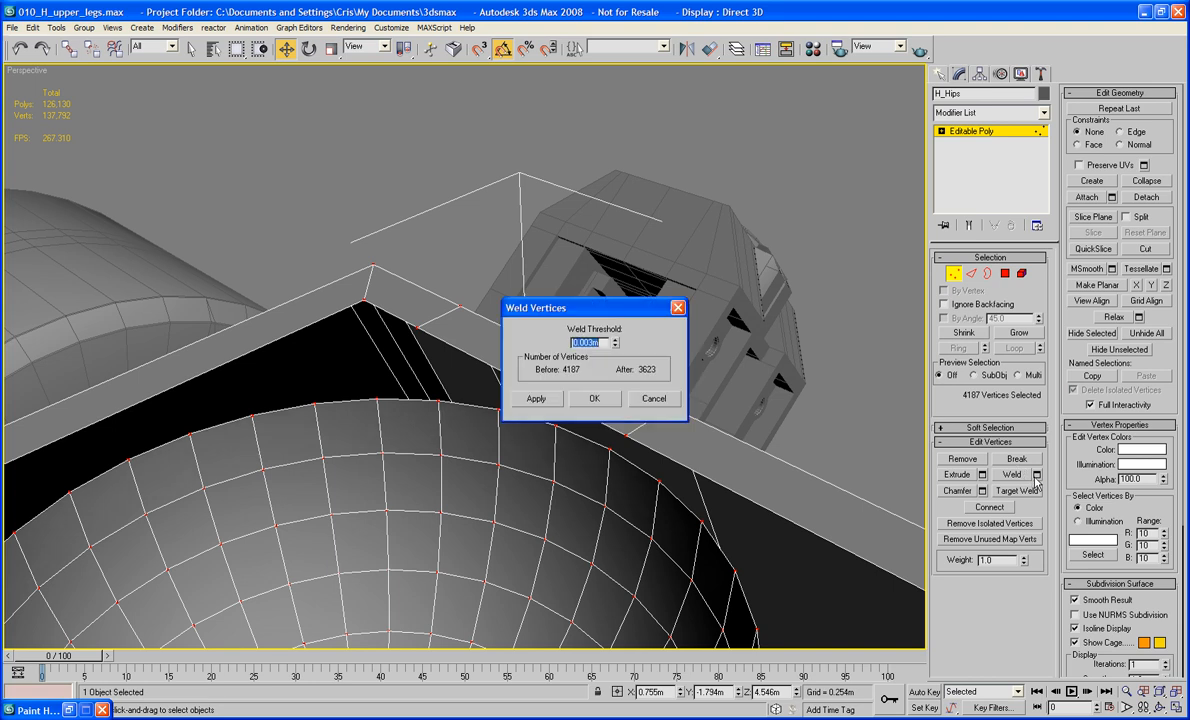
click(597, 402)
Bridge one edge of the hemisphere's rim to the nearest long inner edge of the box opening
click(970, 275)
middle_drag(515, 446, 621, 412)
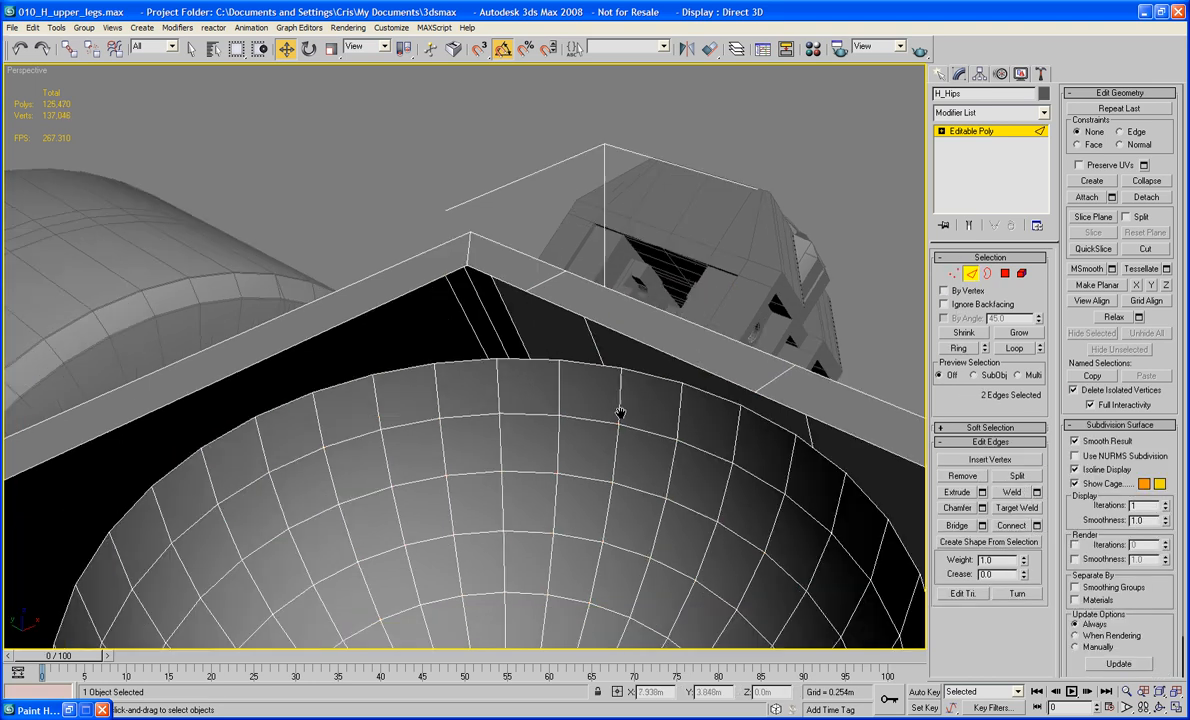
click(232, 430)
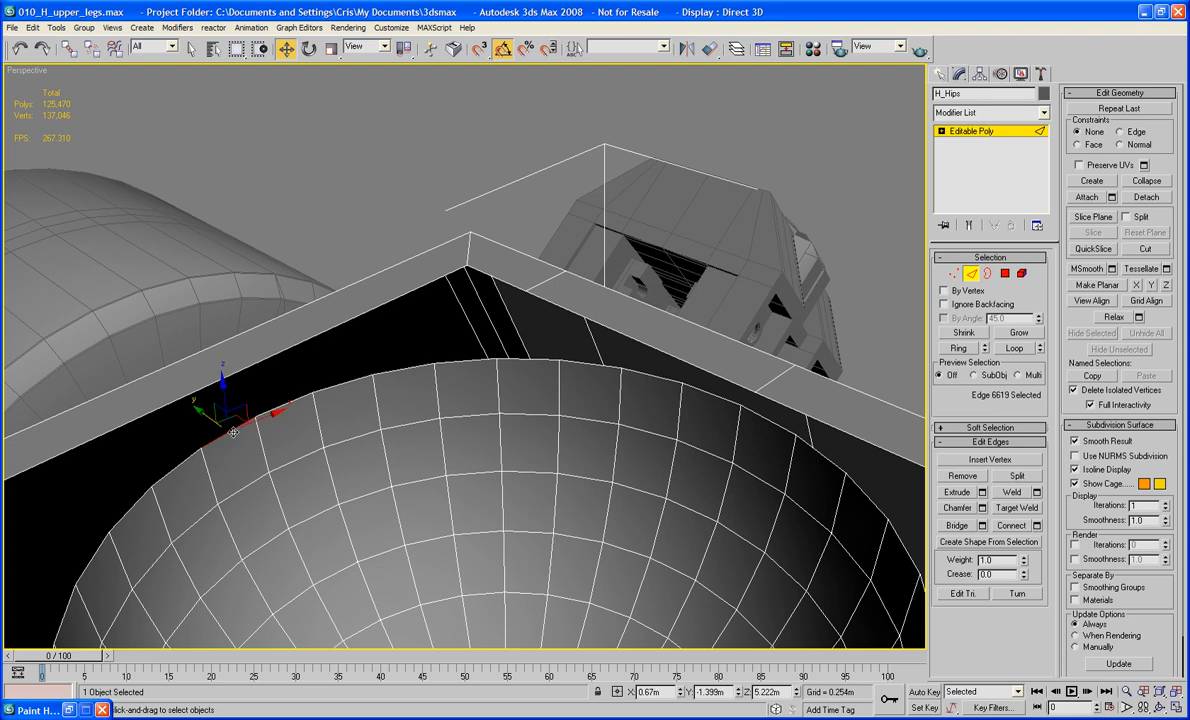
ctrl+click(199, 388)
alt+middle_drag(872, 489, 503, 470)
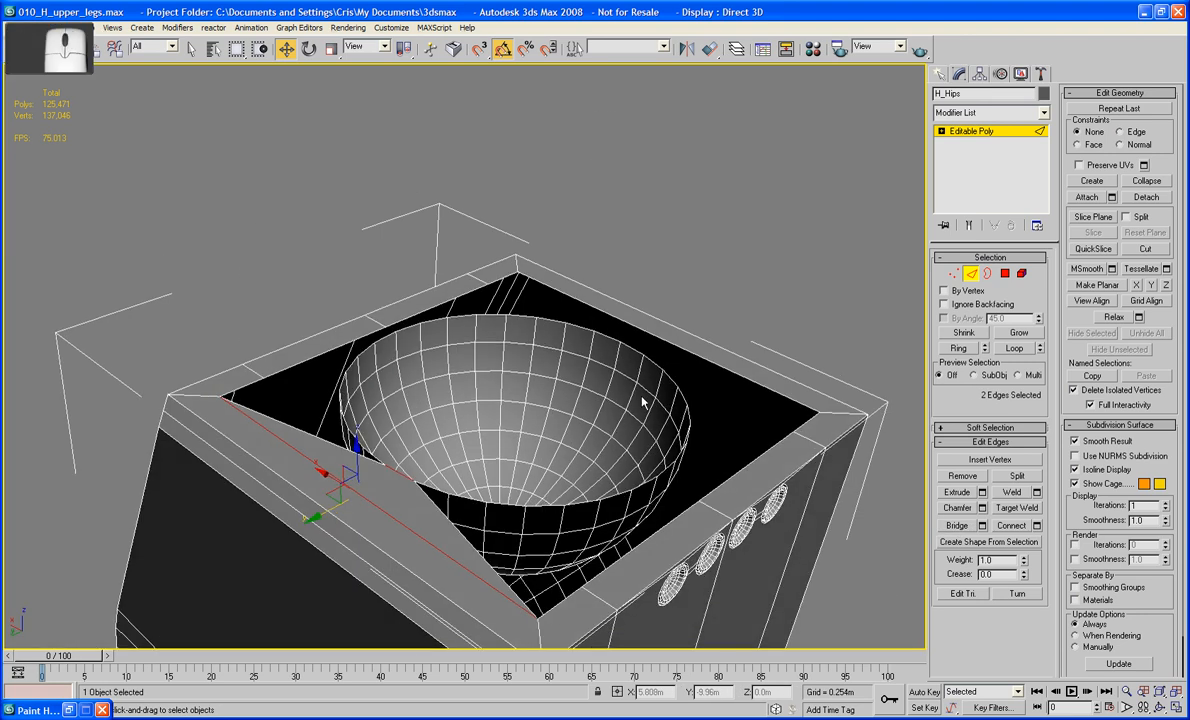
Bridge a rim edge on the hemisphere's opposite side to the facing inner edge of the opening, and clear the selection
click(570, 320)
ctrl+click(623, 318)
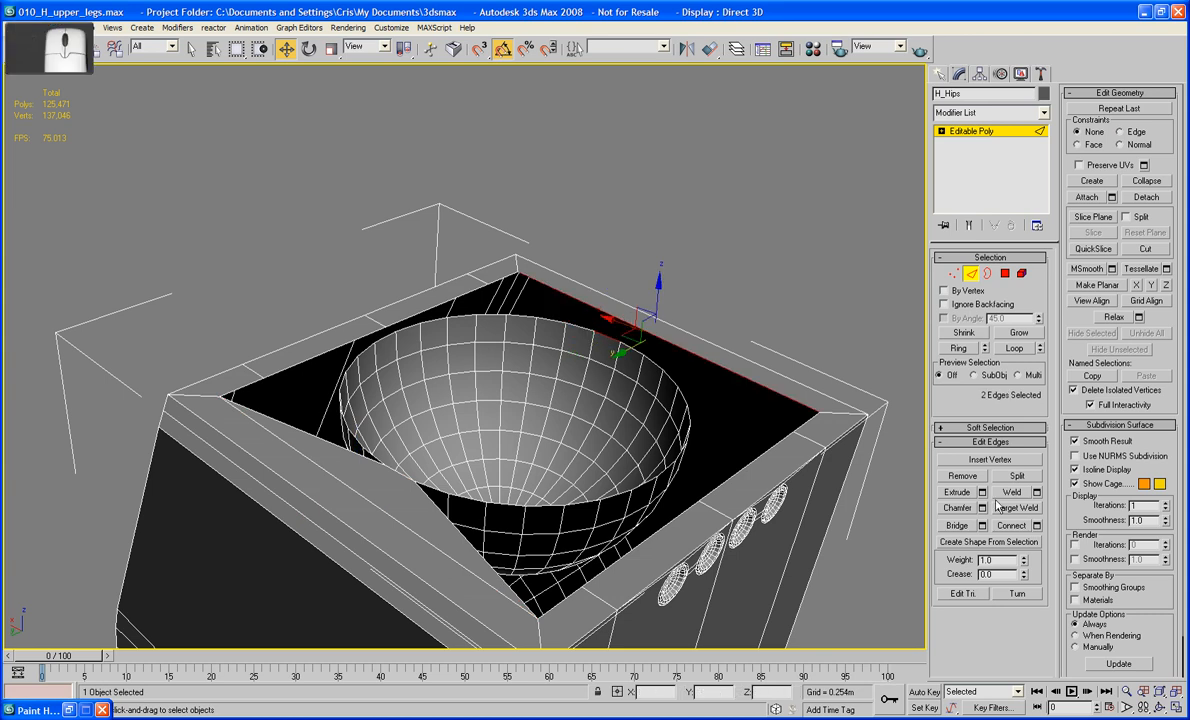
click(955, 525)
click(818, 268)
Cap both remaining open borders between the hemisphere's rim and the box opening
alt+middle_drag(818, 268, 829, 287)
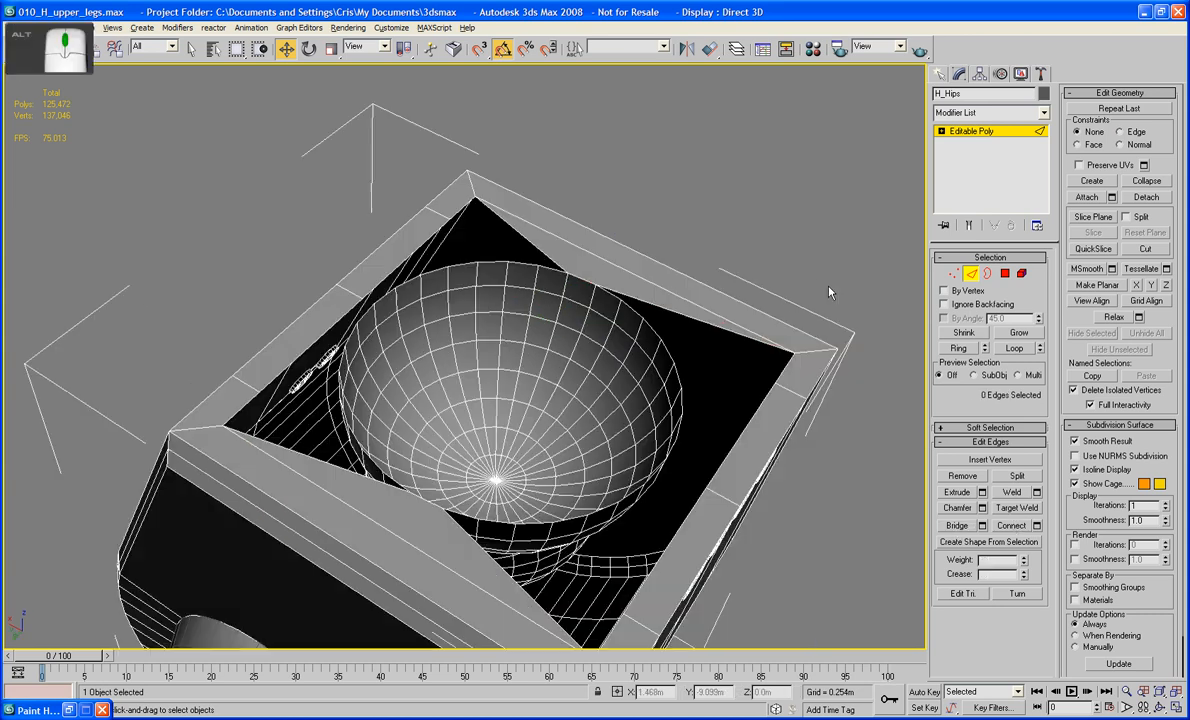
key(3)
click(701, 324)
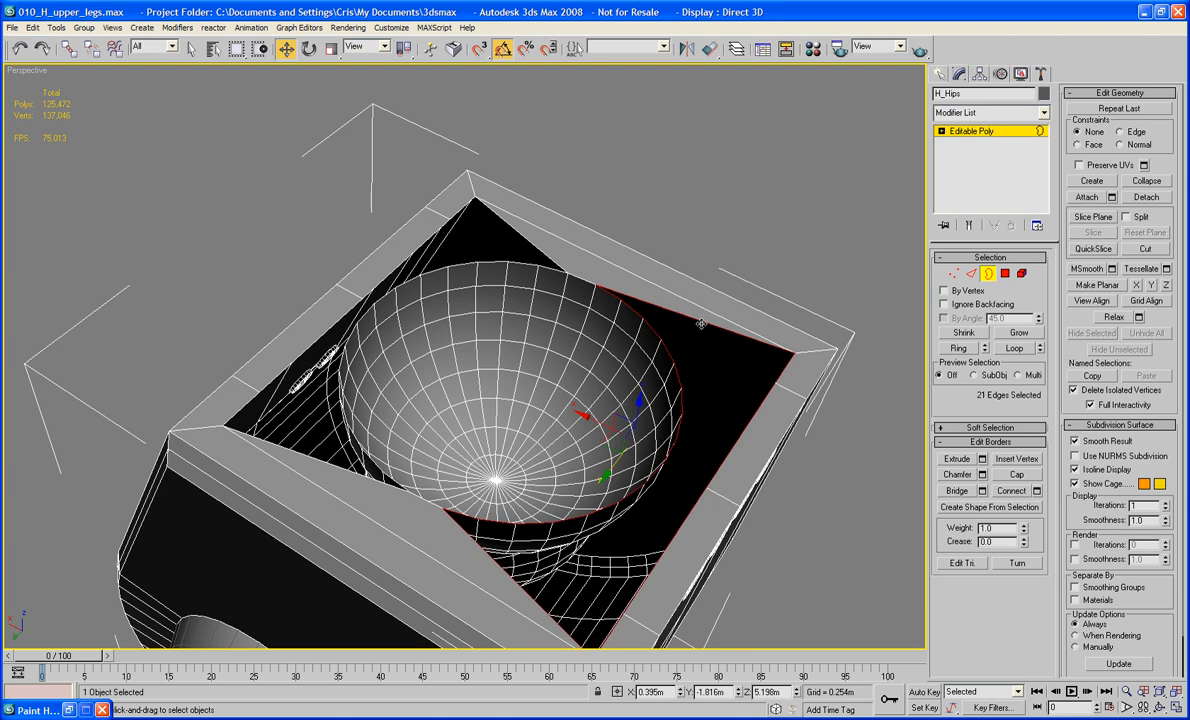
click(1014, 475)
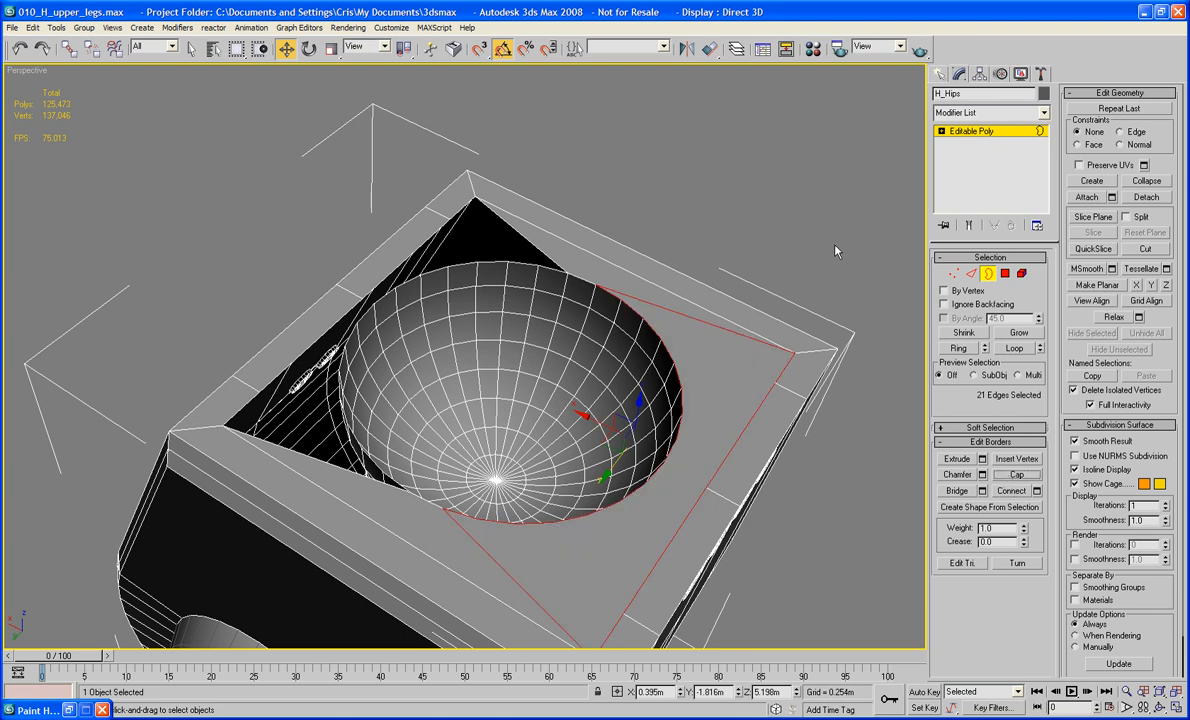
click(543, 254)
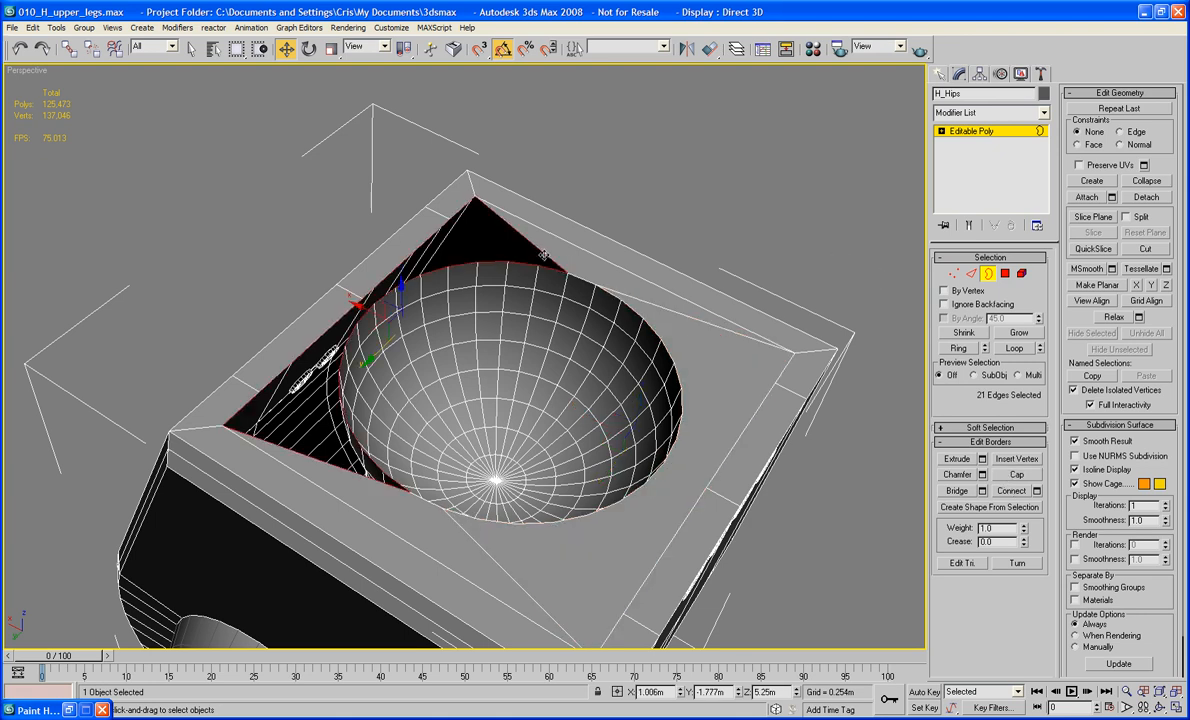
click(1014, 476)
Examine the capped surface and rim edges around the hemispherical socket of H_Hips, and leave edge editing
click(971, 275)
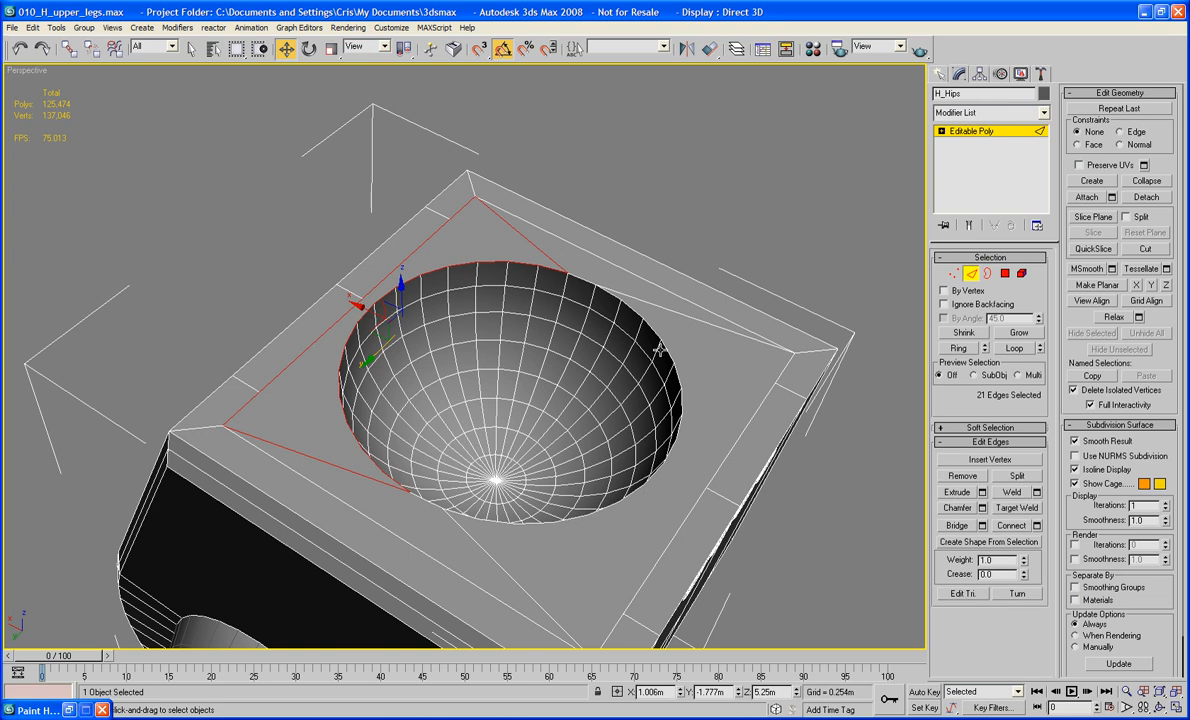
click(659, 340)
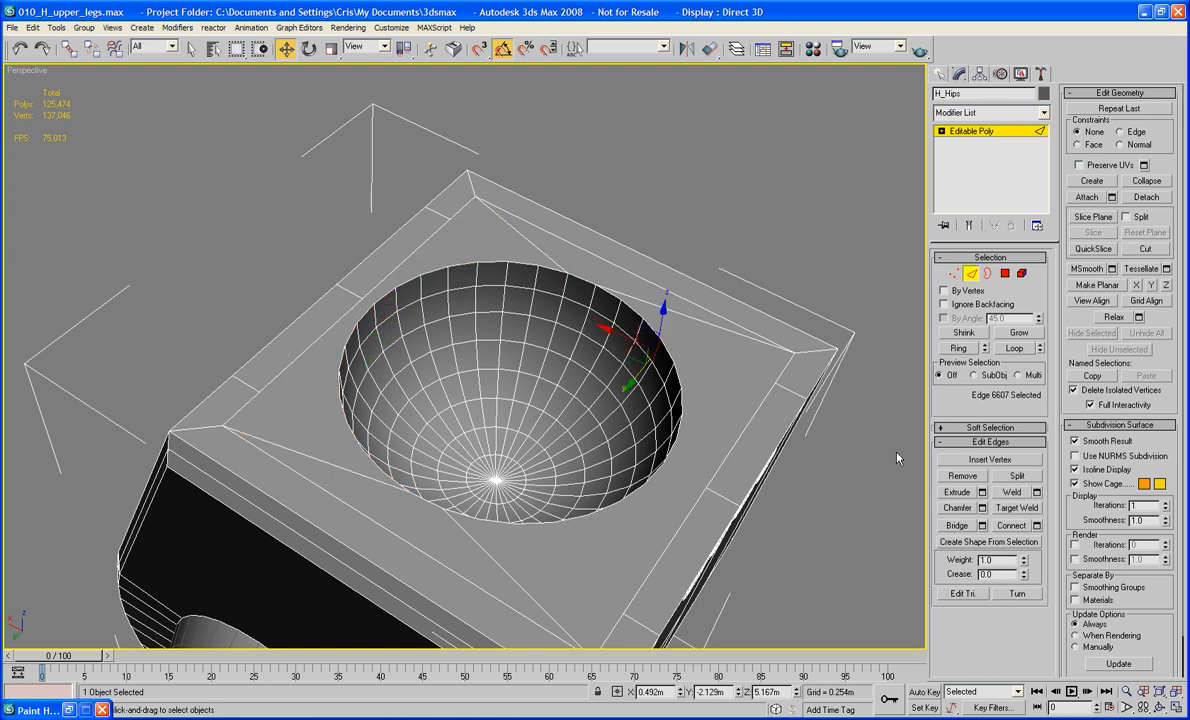
click(651, 328)
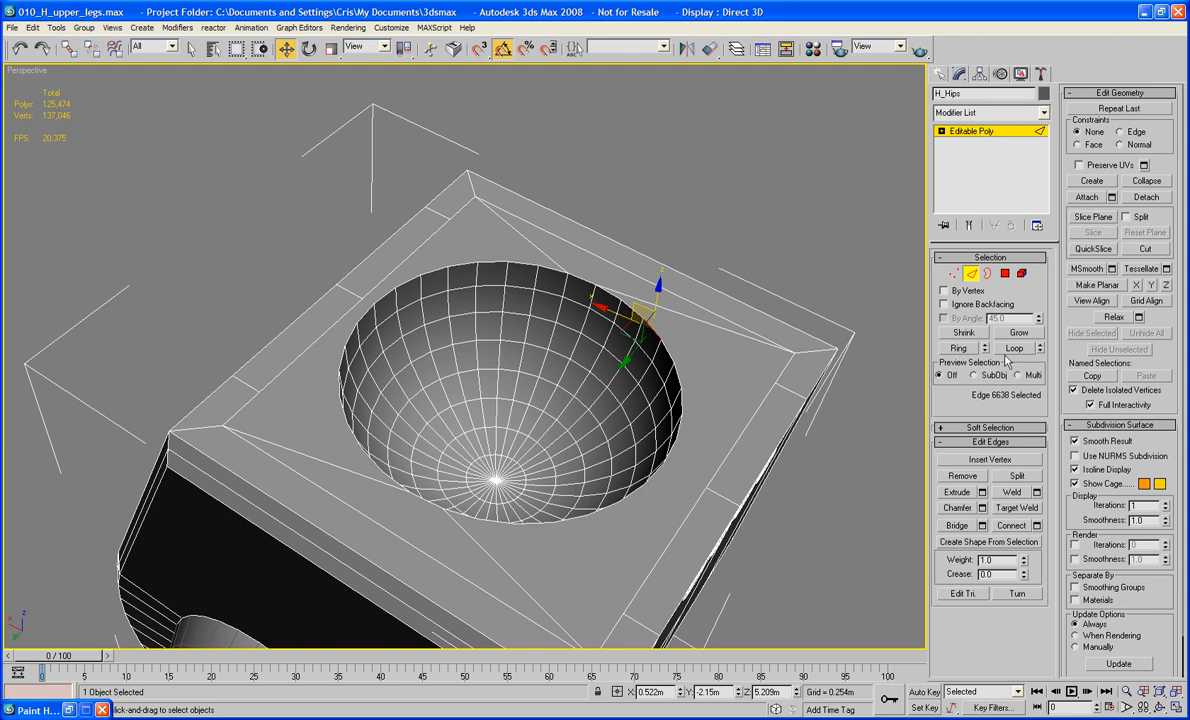
alt+middle_drag(707, 358, 644, 260)
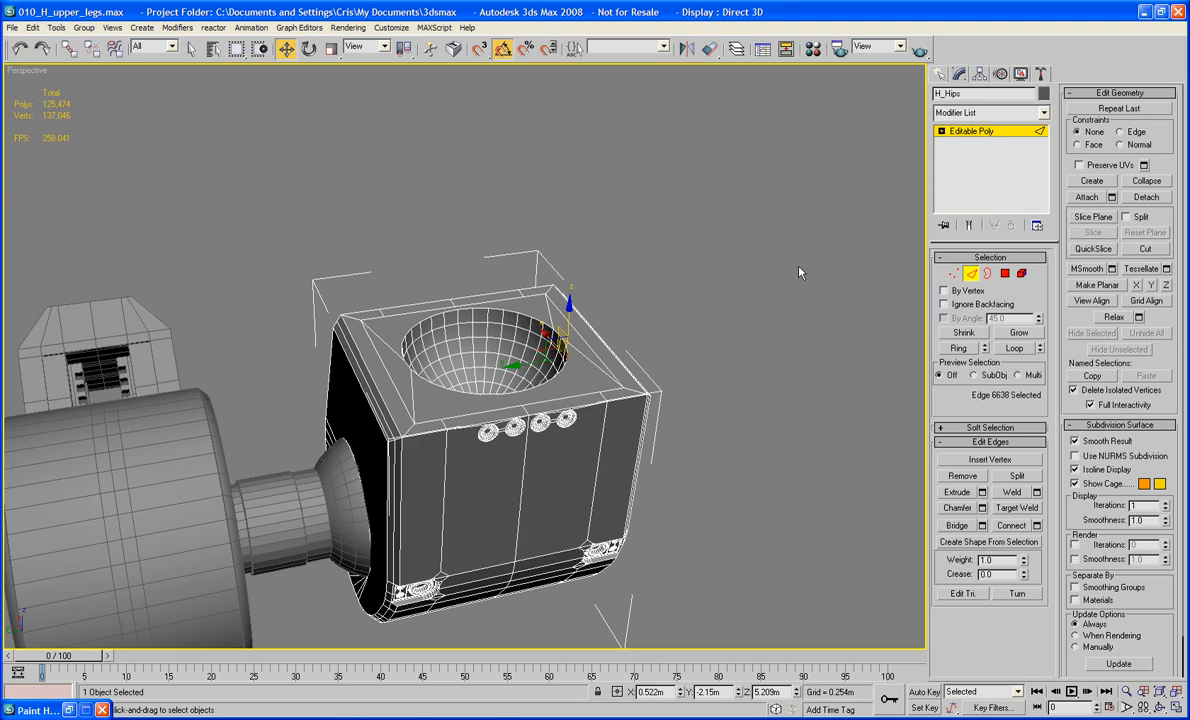
click(742, 246)
alt+middle_drag(742, 246, 831, 284)
click(970, 276)
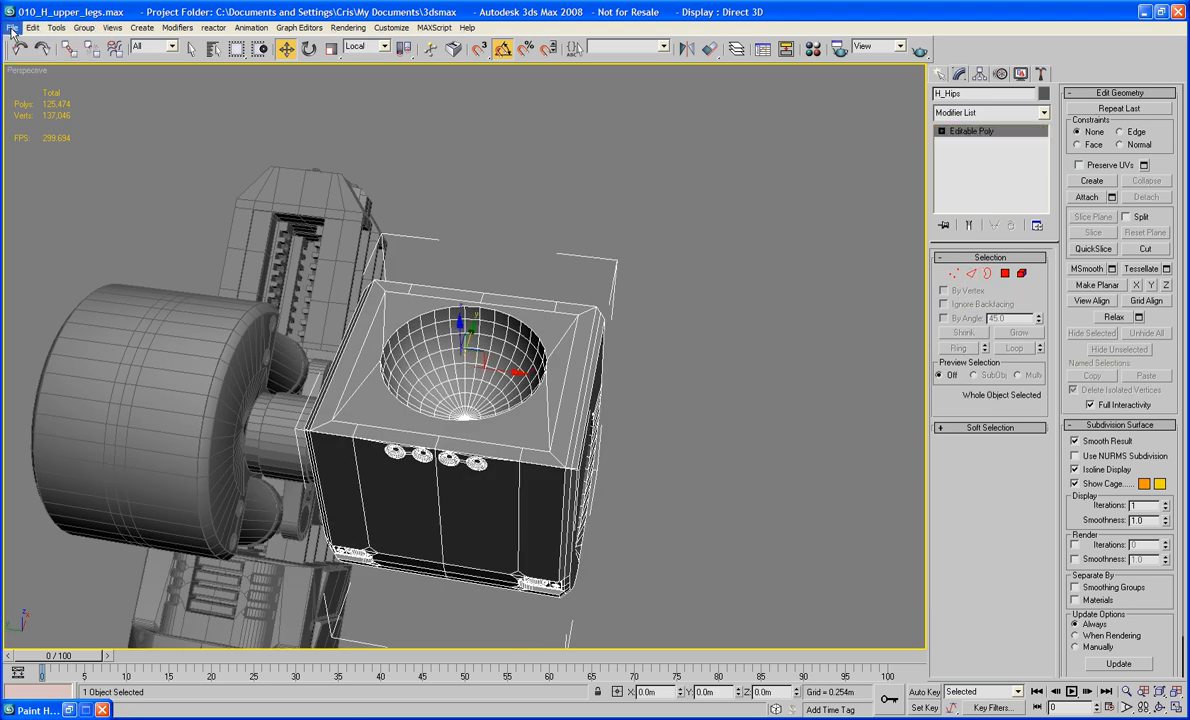
Save the scene as workbench.max in the ED209 folder, replacing the existing file
click(12, 27)
click(35, 133)
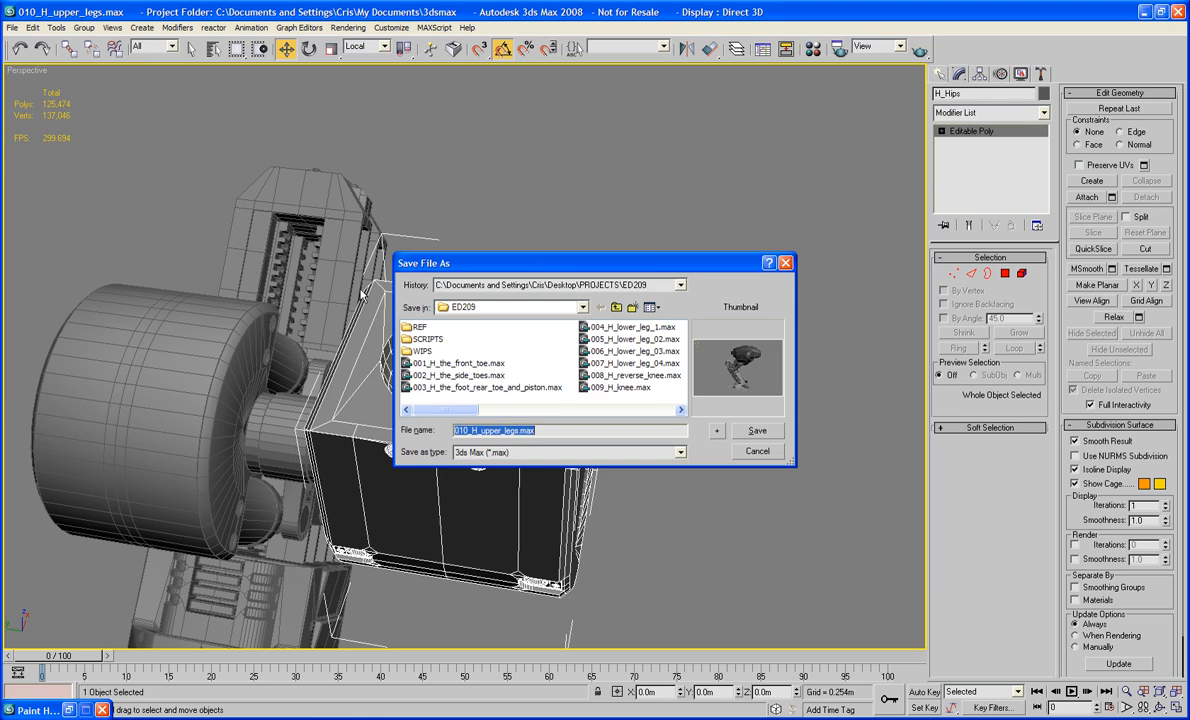
scroll(606, 385, down, 5)
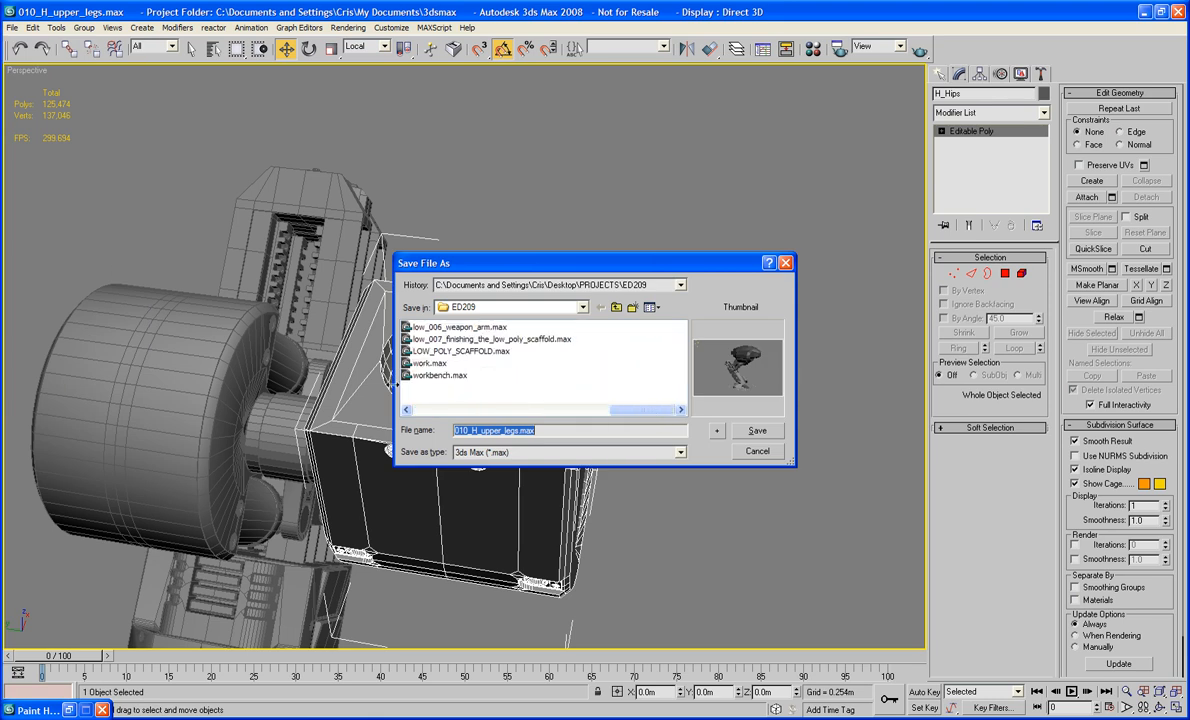
double_click(412, 377)
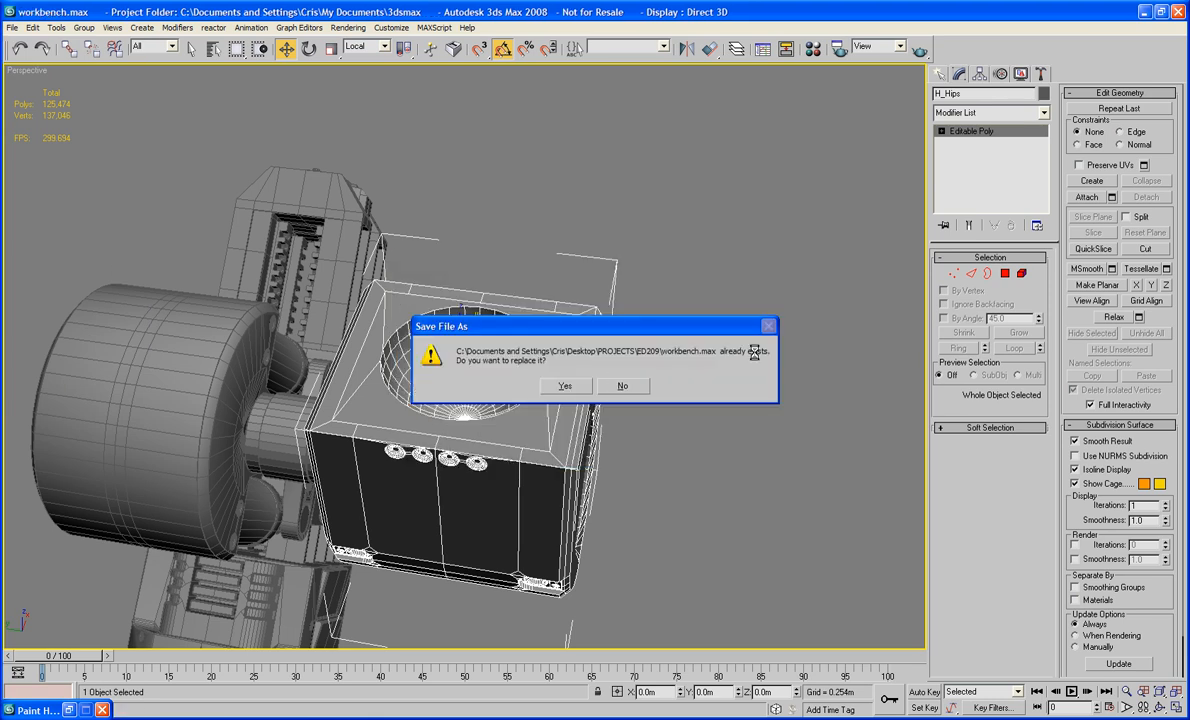
key(Return)
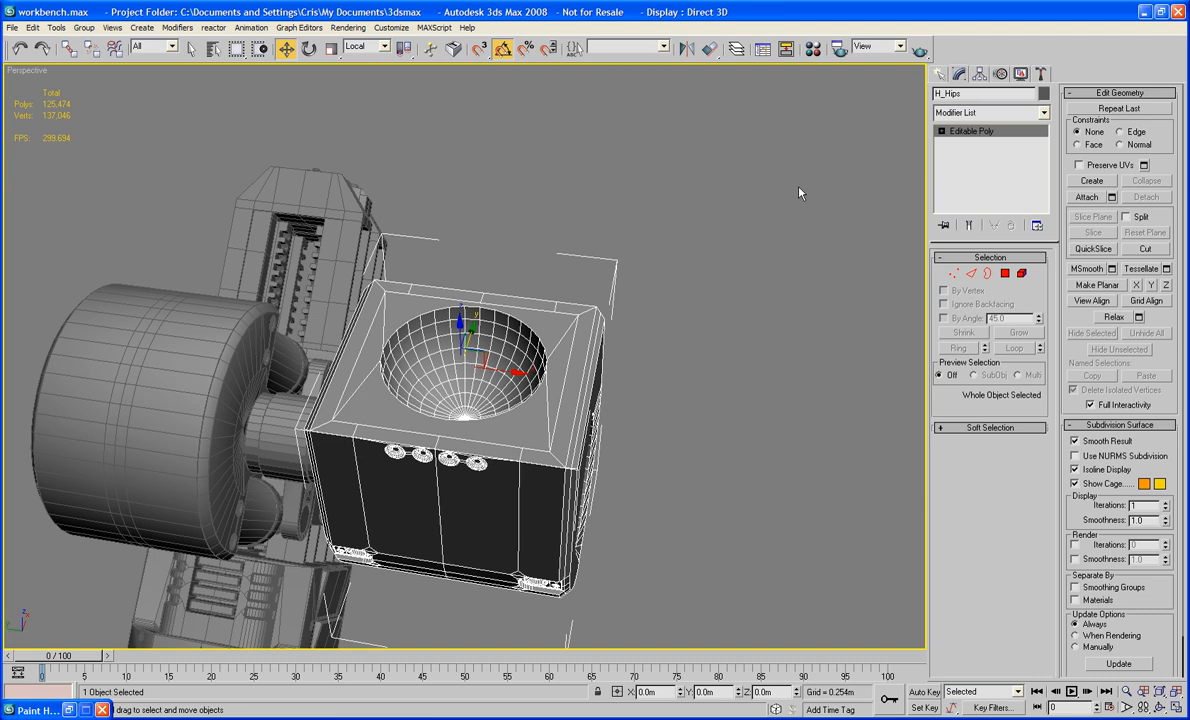
Apply the EdgeChEx modifier to H_Hips and set its chamfer type to Stand
click(940, 75)
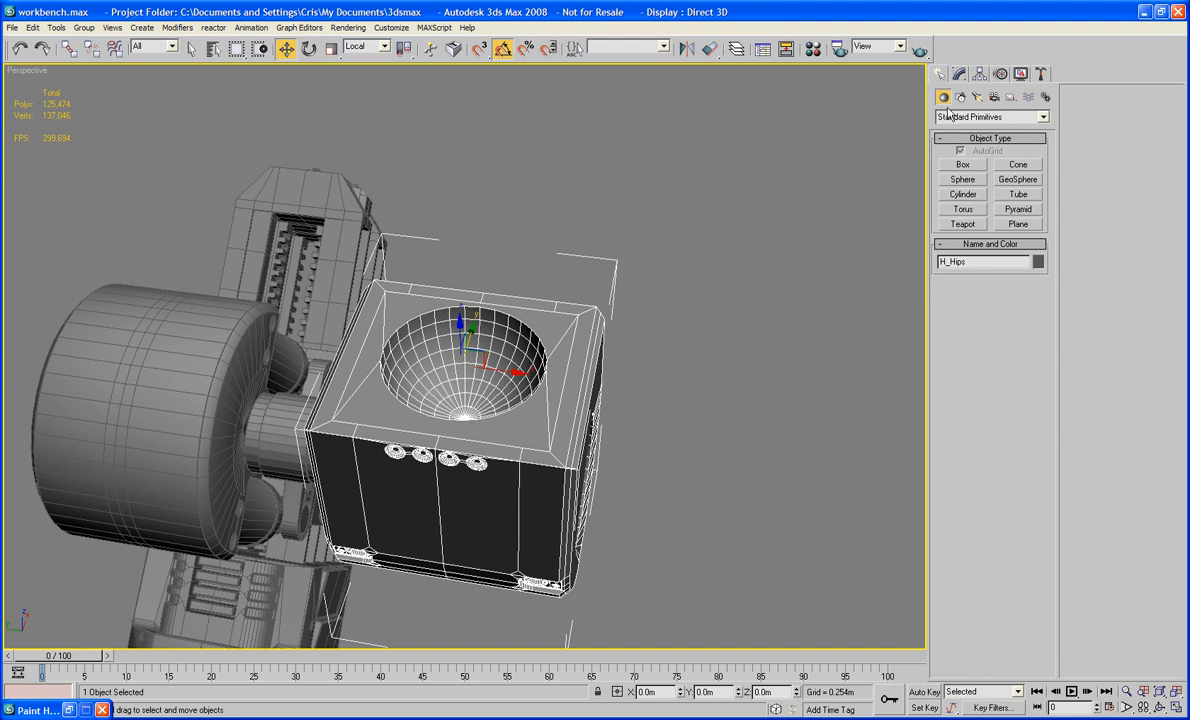
click(962, 76)
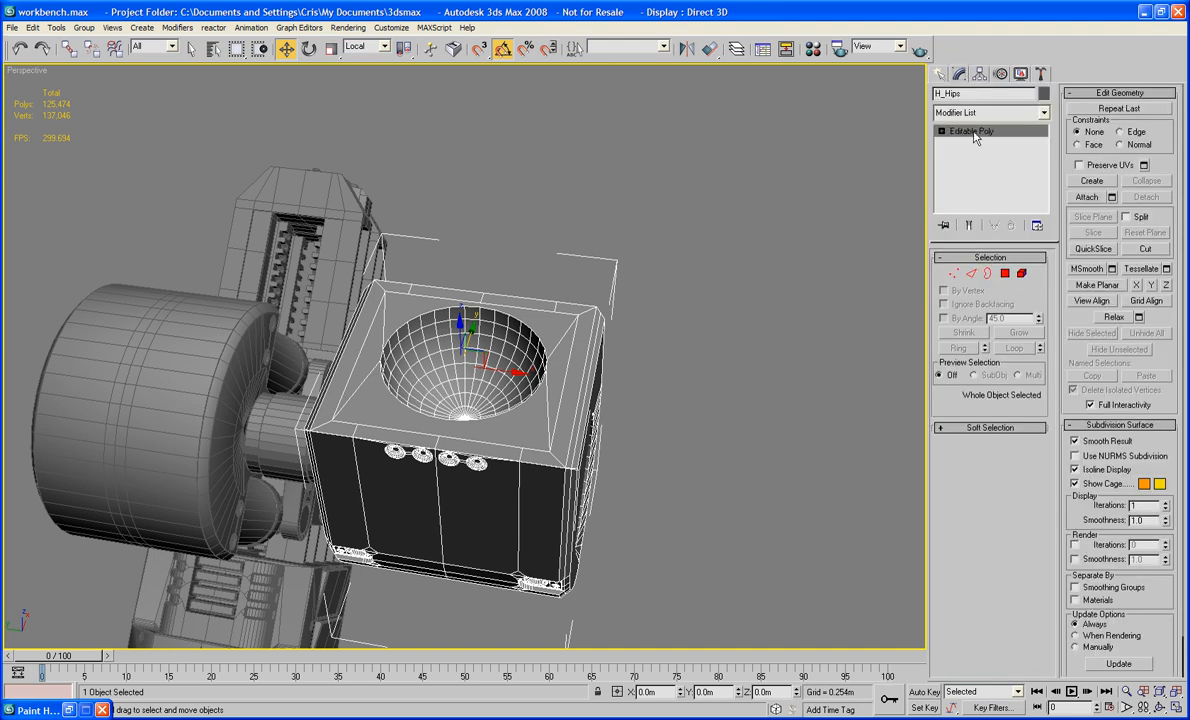
click(976, 113)
key(e)
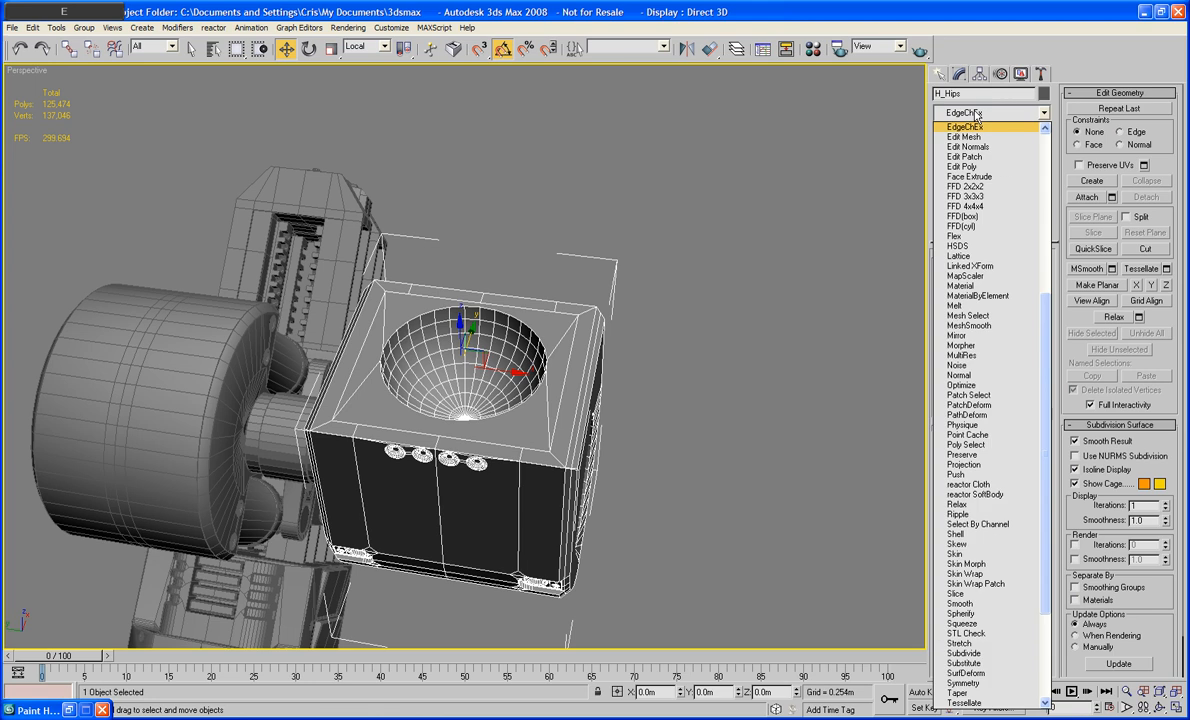
key(Return)
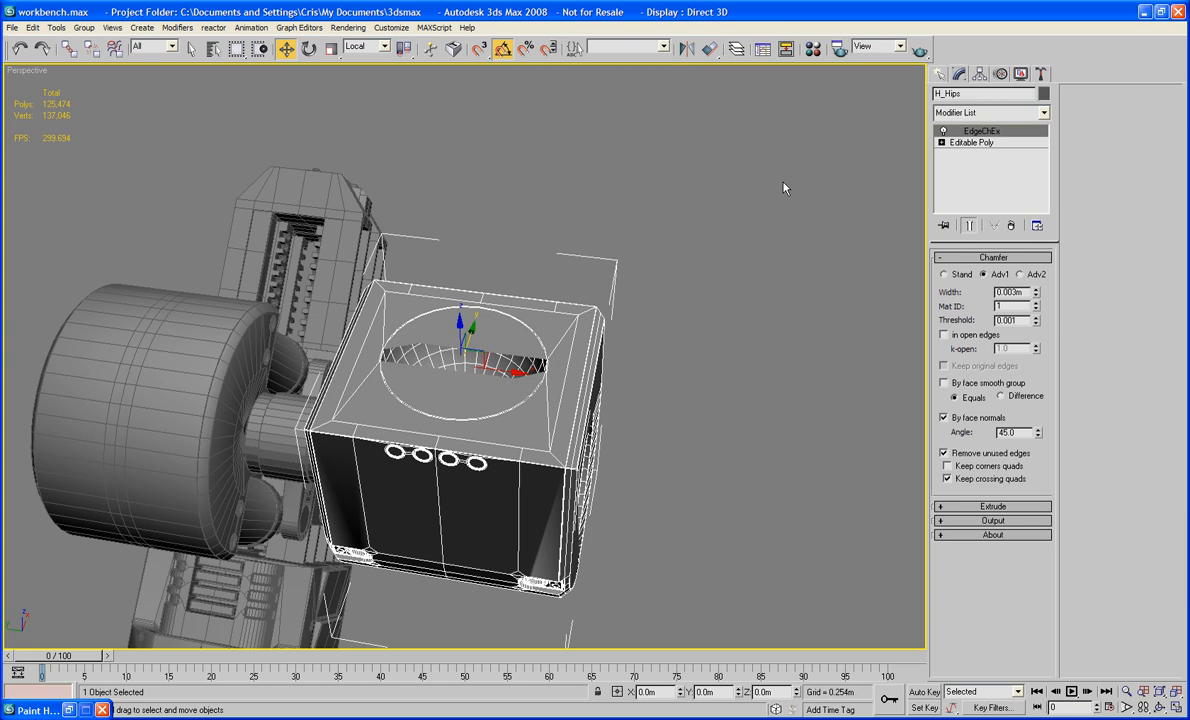
click(944, 275)
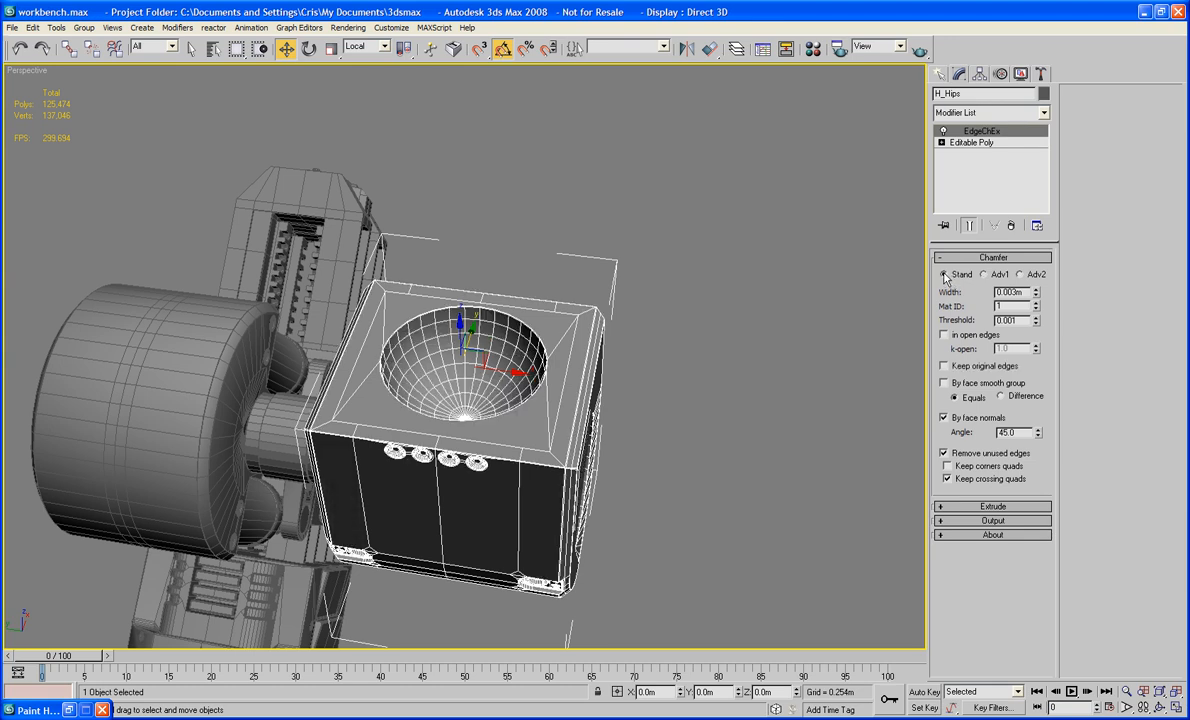
Collapse H_Hips with its edge chamfer into an Editable Poly
scroll(648, 430, up, 10)
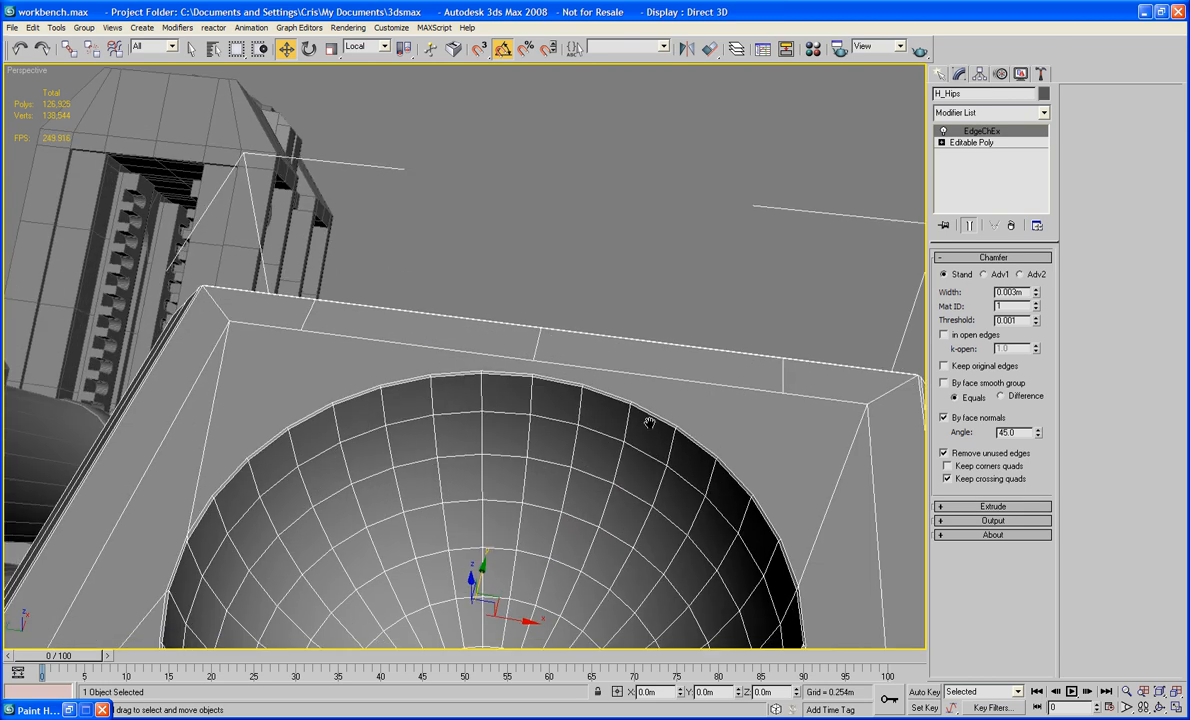
middle_drag(648, 430, 667, 159)
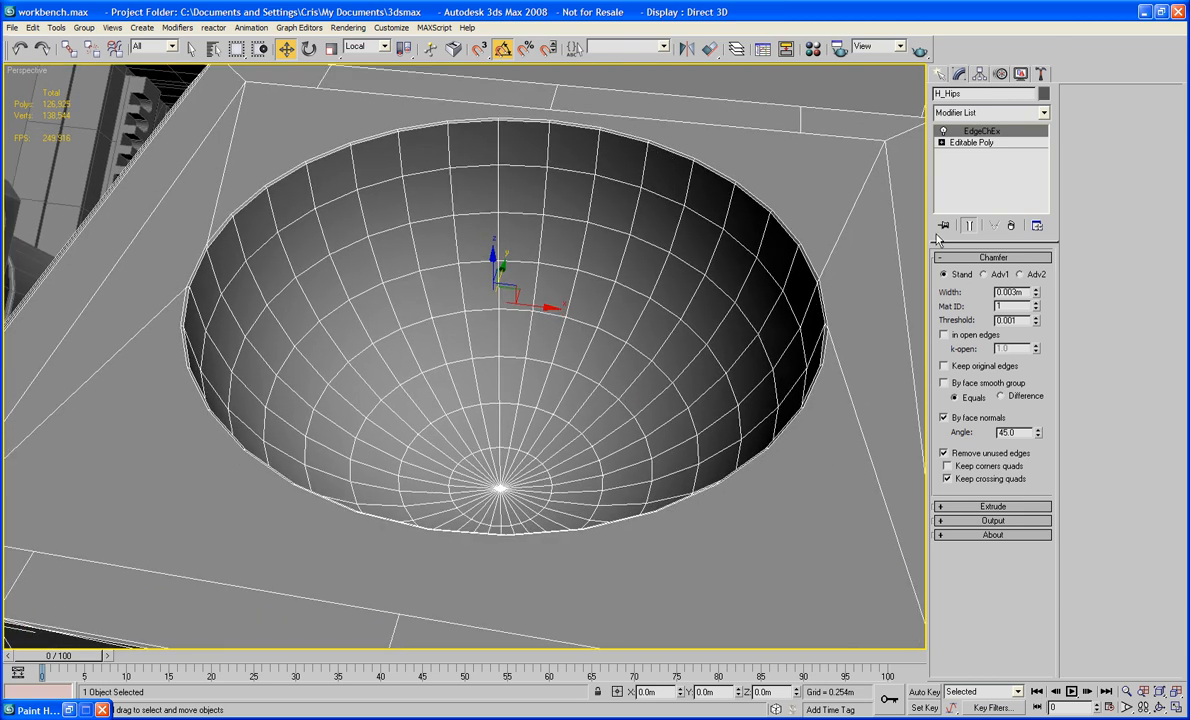
right_click(758, 278)
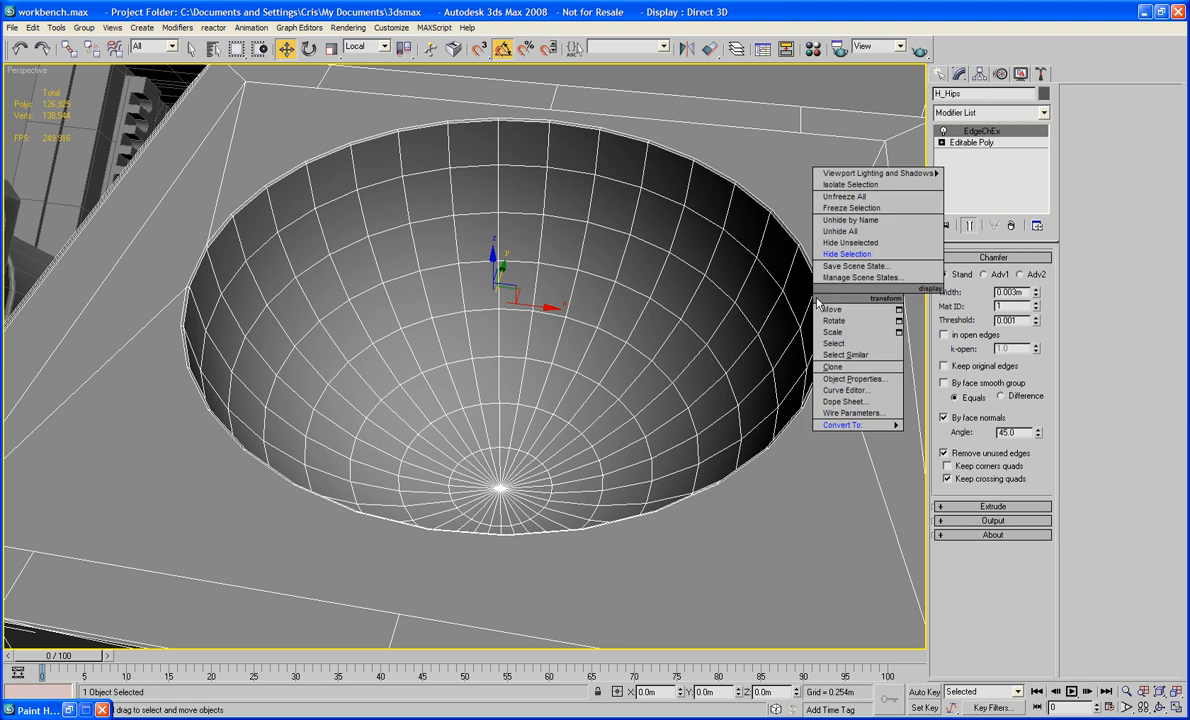
mouse_move(845, 425)
click(946, 437)
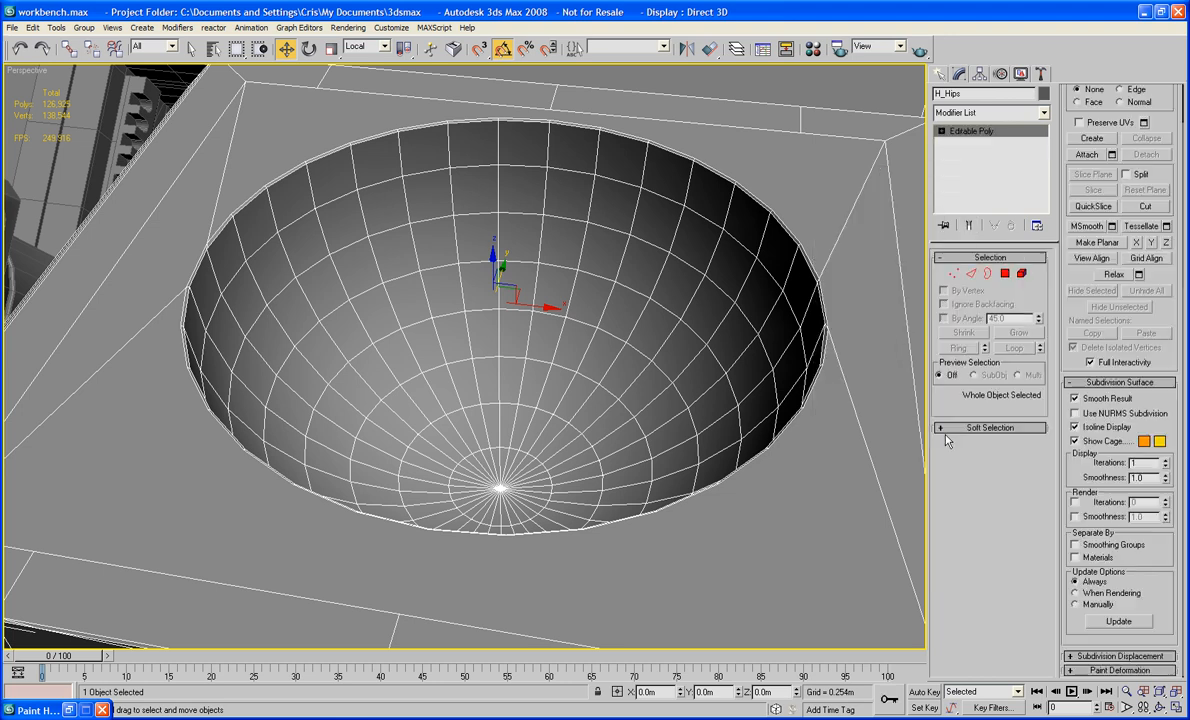
Unhide all objects and select the hemisphere Sphere02 inside the socket
scroll(797, 494, down, 8)
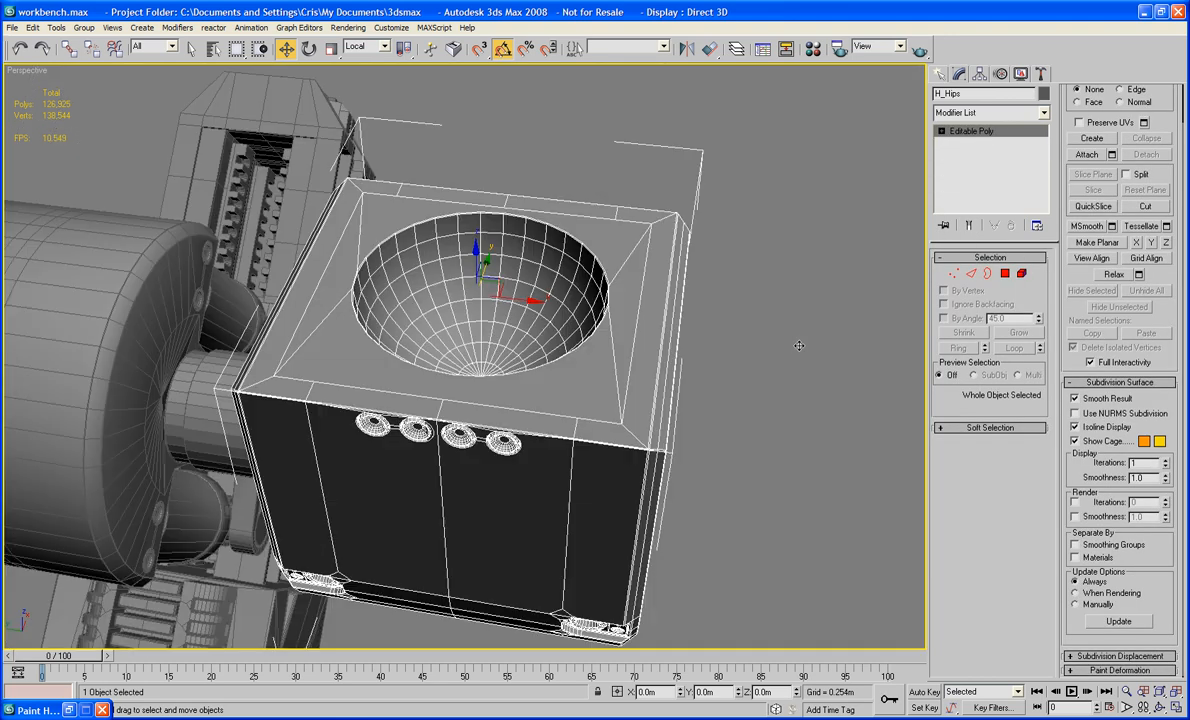
right_click(799, 345)
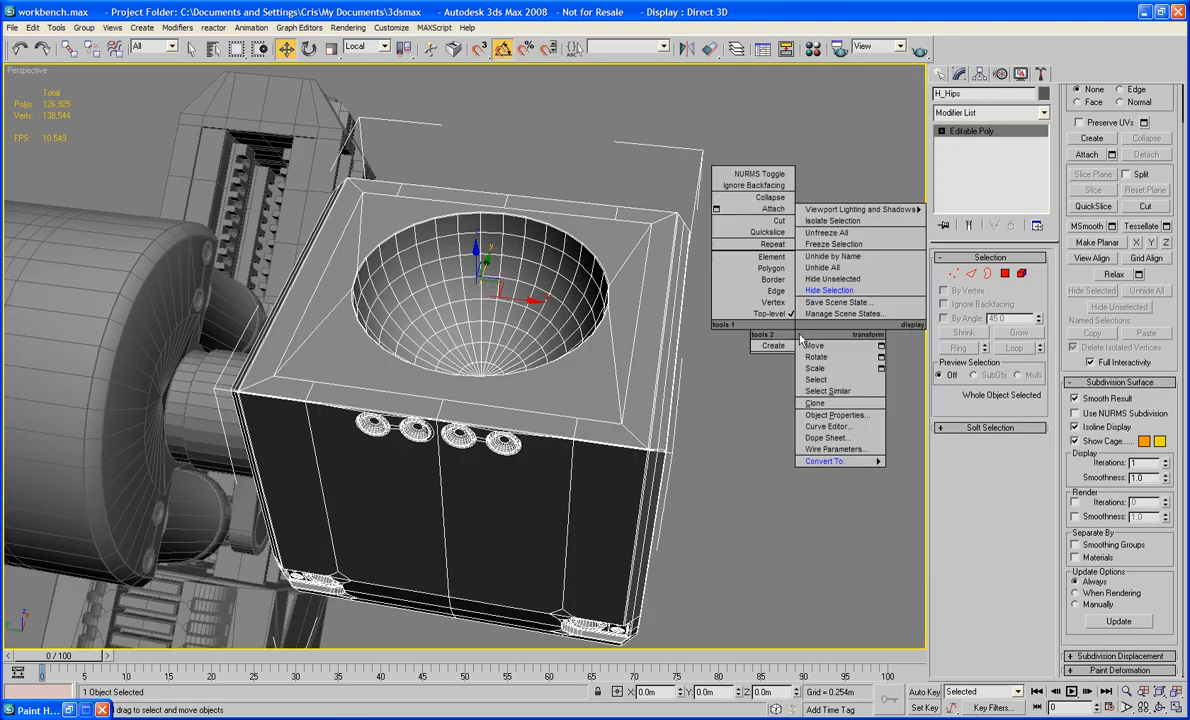
click(829, 268)
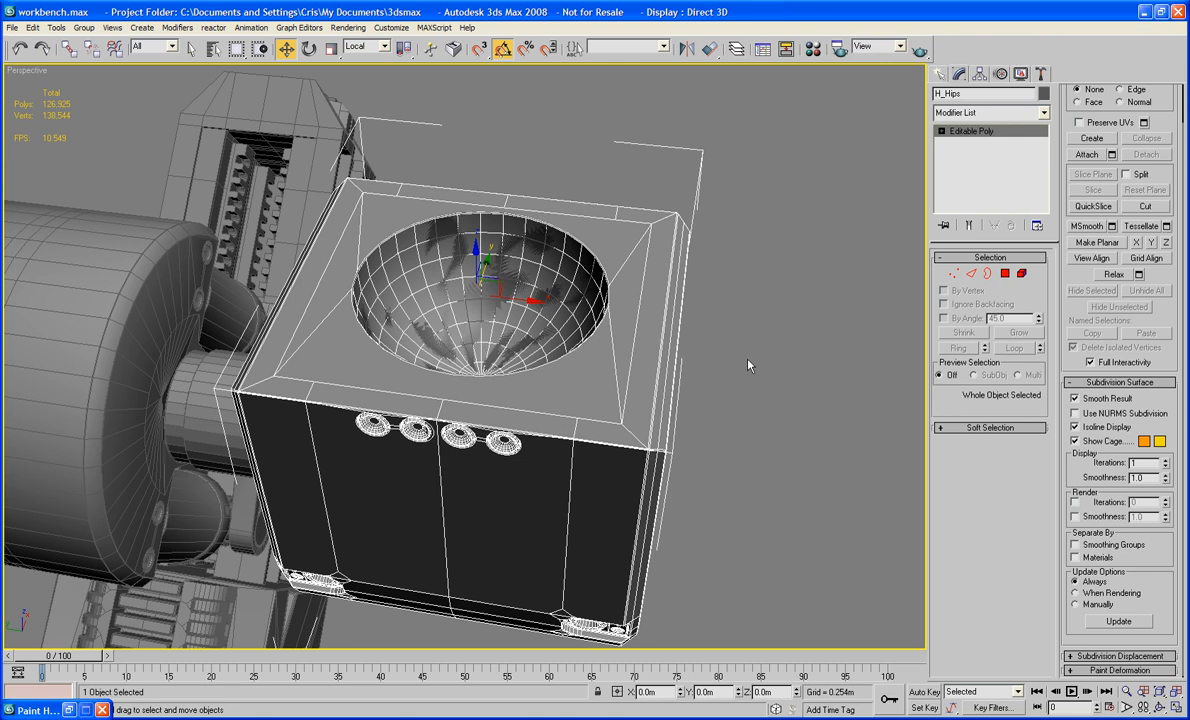
click(748, 365)
click(521, 264)
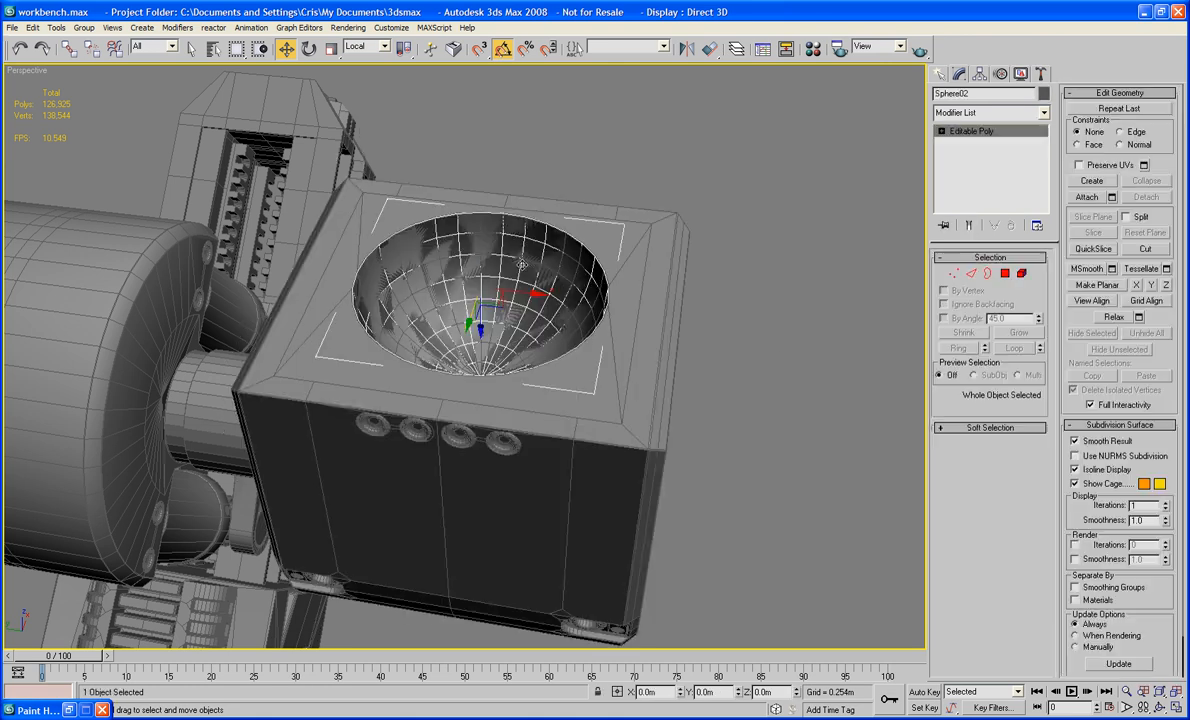
Convert the selected hemisphere to an Editable Poly
alt+middle_drag(521, 264, 558, 250)
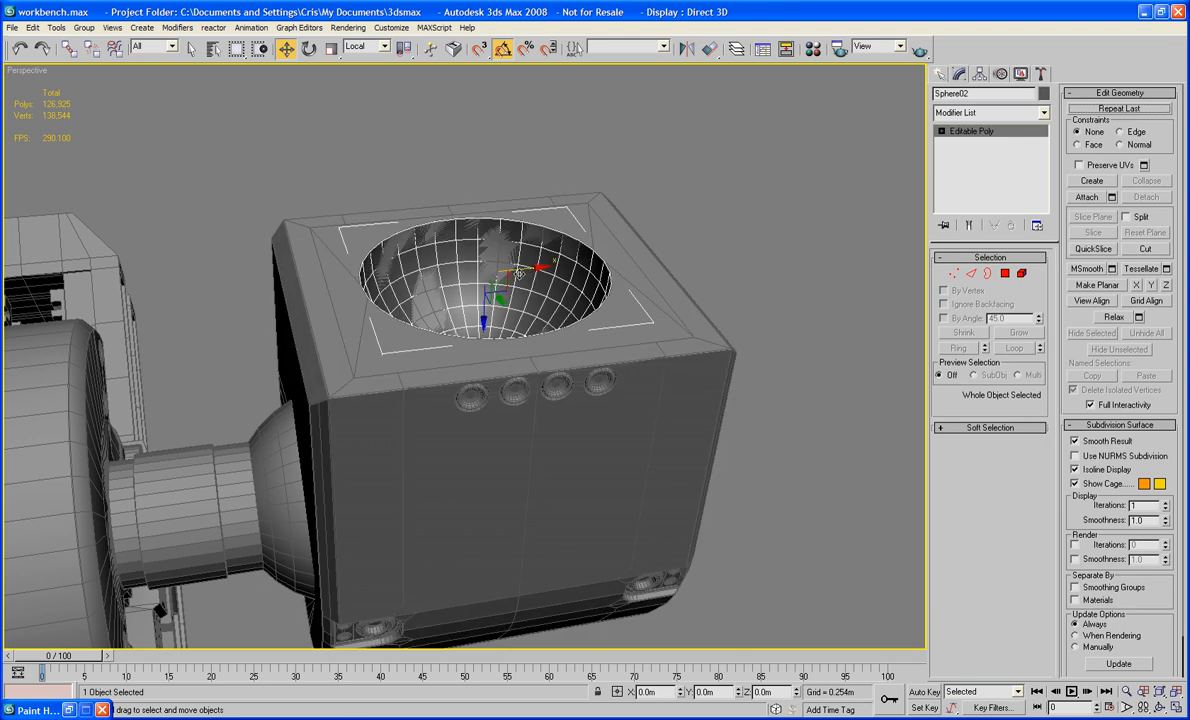
right_click(519, 272)
mouse_move(560, 401)
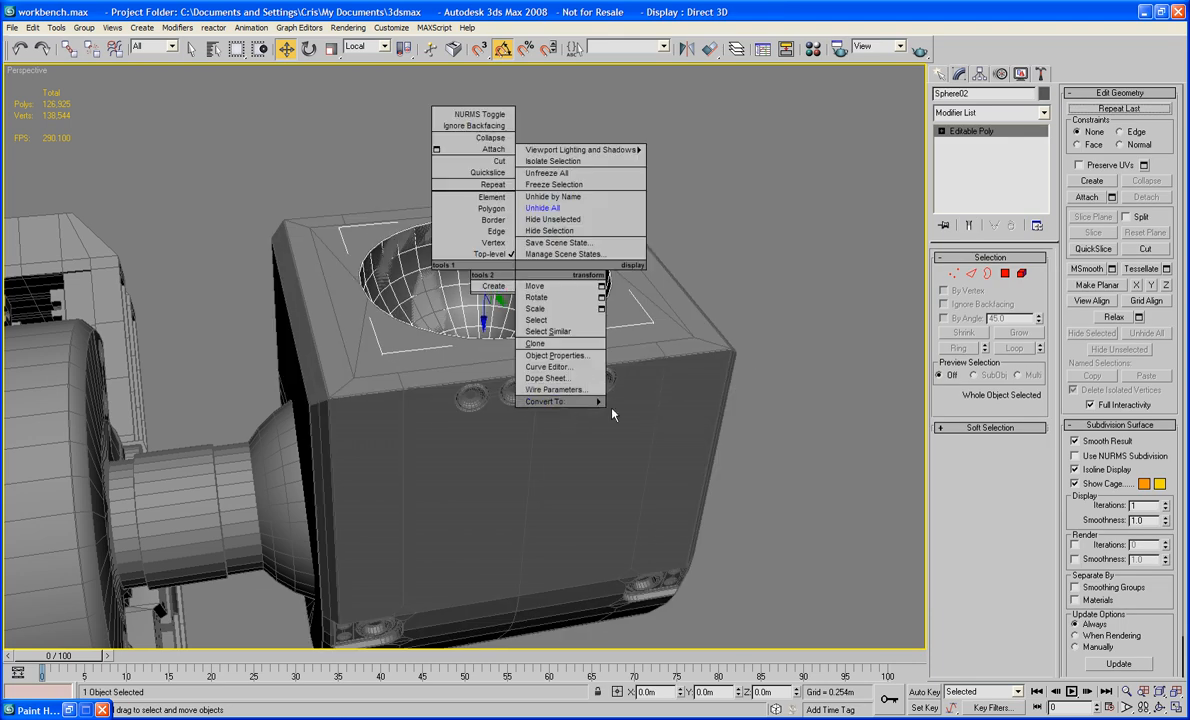
click(655, 412)
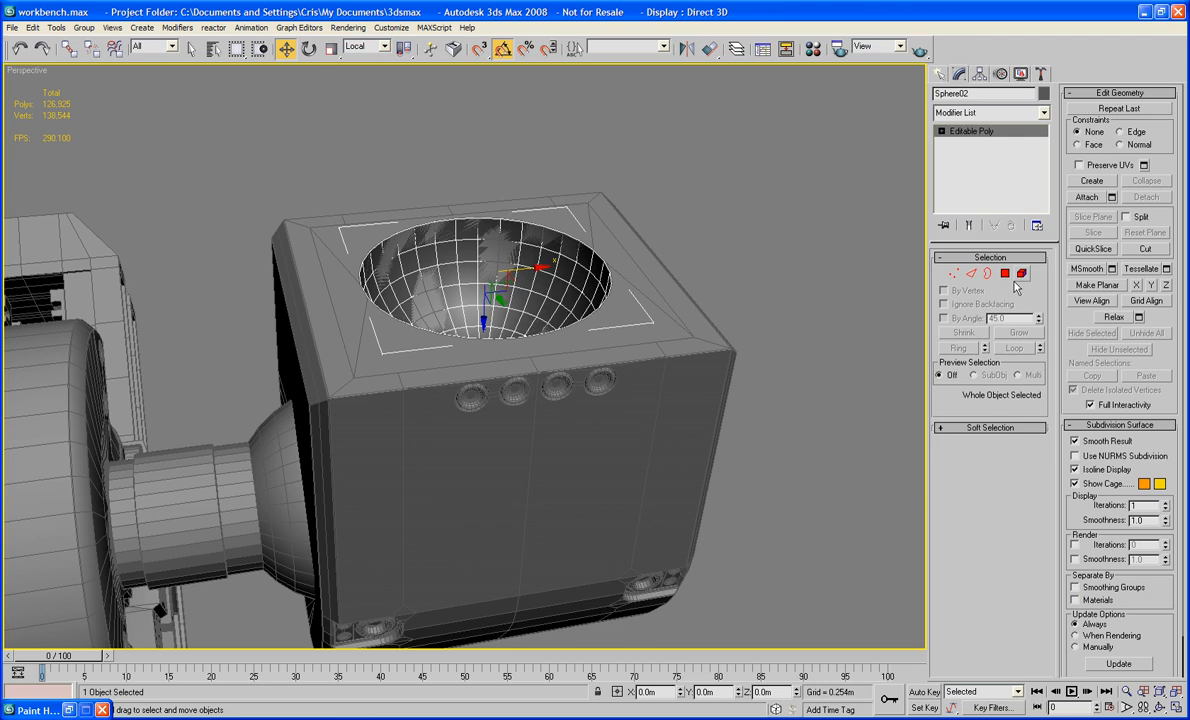
alt+middle_drag(820, 290, 745, 285)
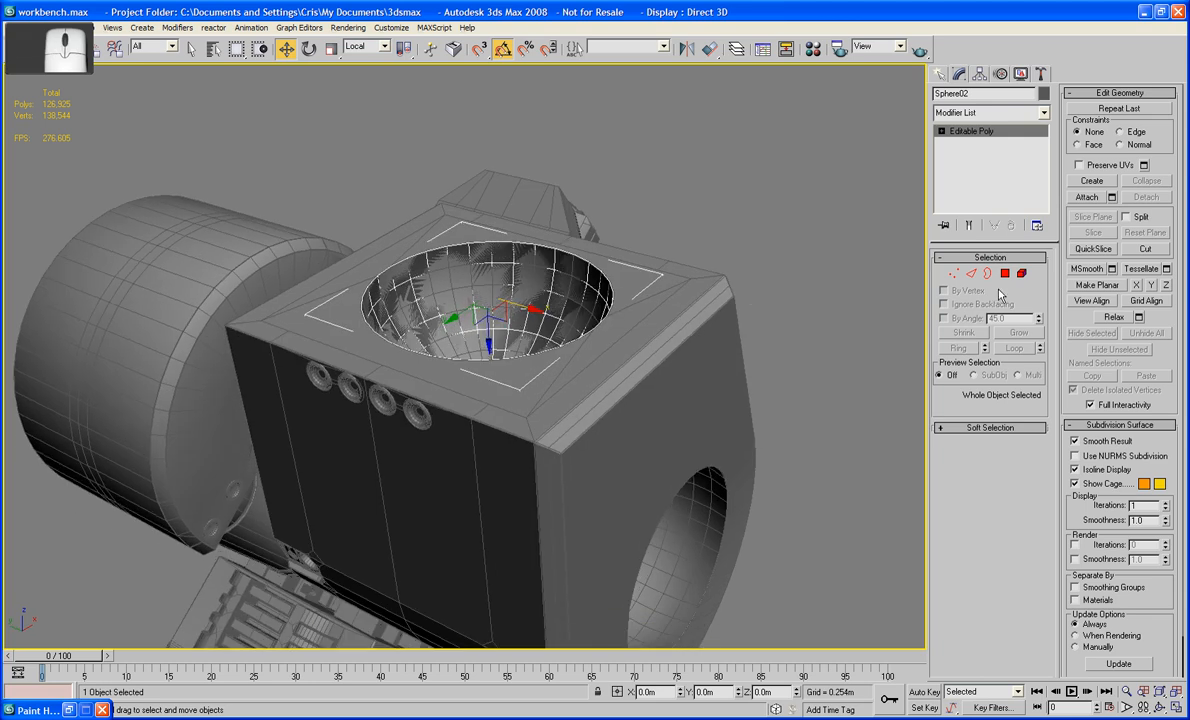
Select the whole hemisphere element of Sphere02 and flip its normals
key(4)
alt+middle_drag(547, 305, 495, 298)
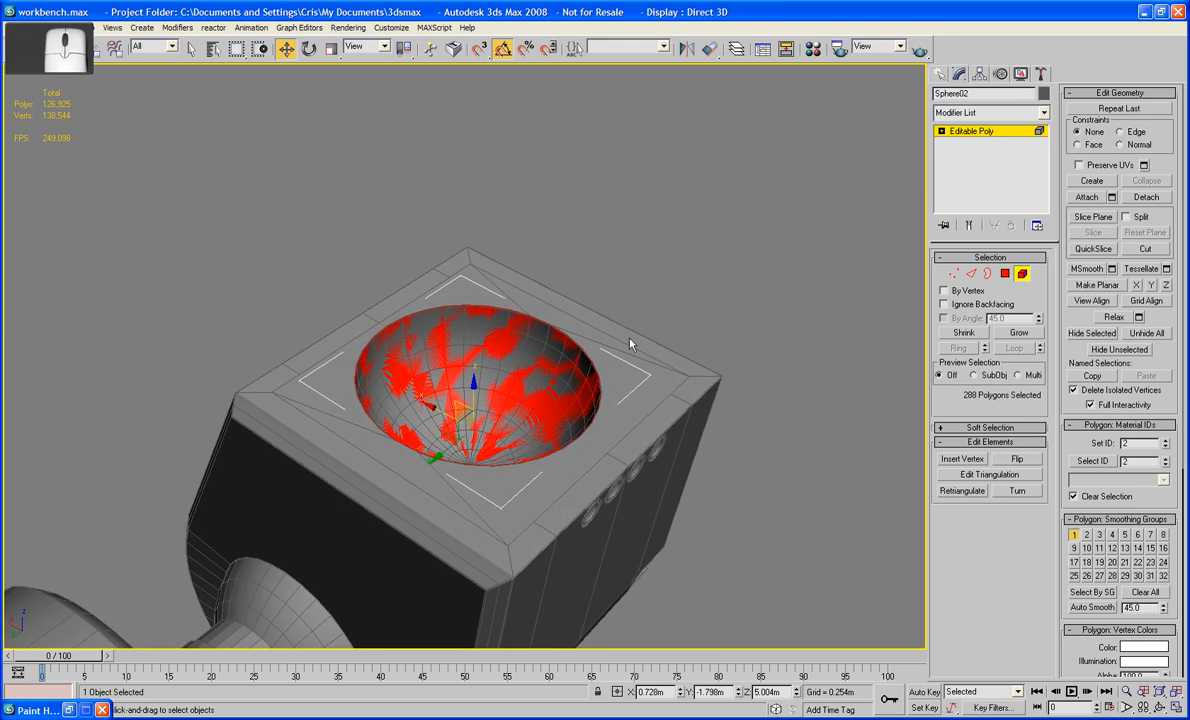
click(987, 273)
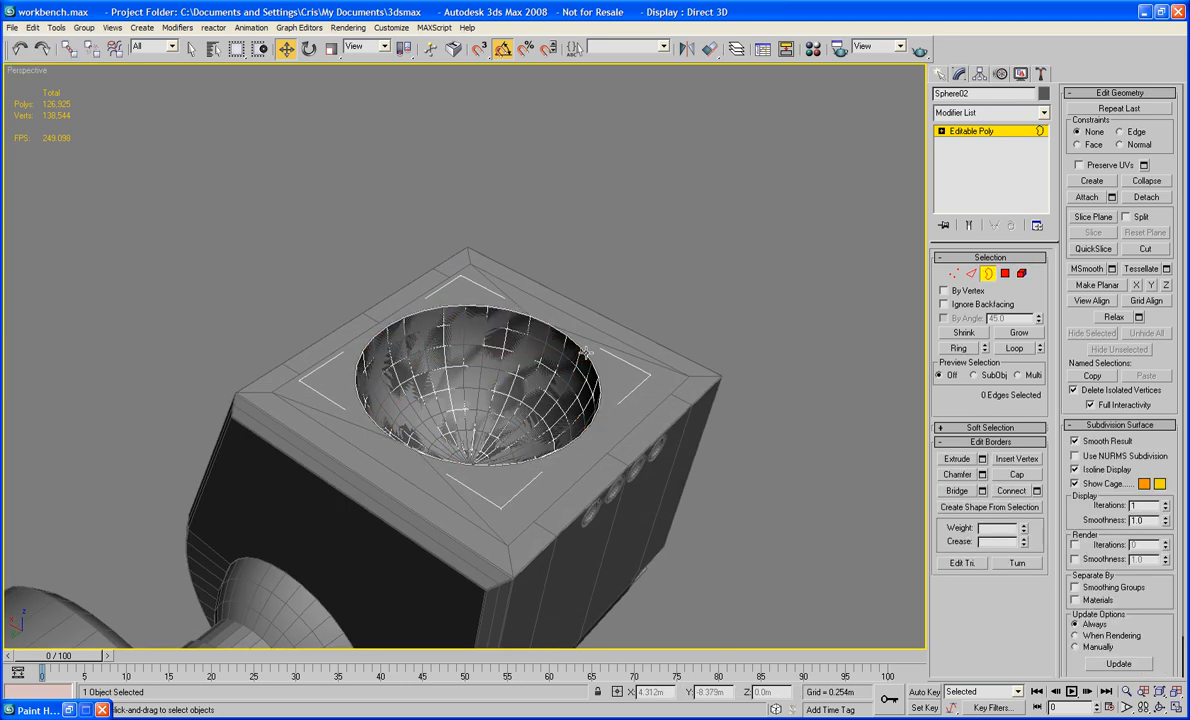
click(1021, 273)
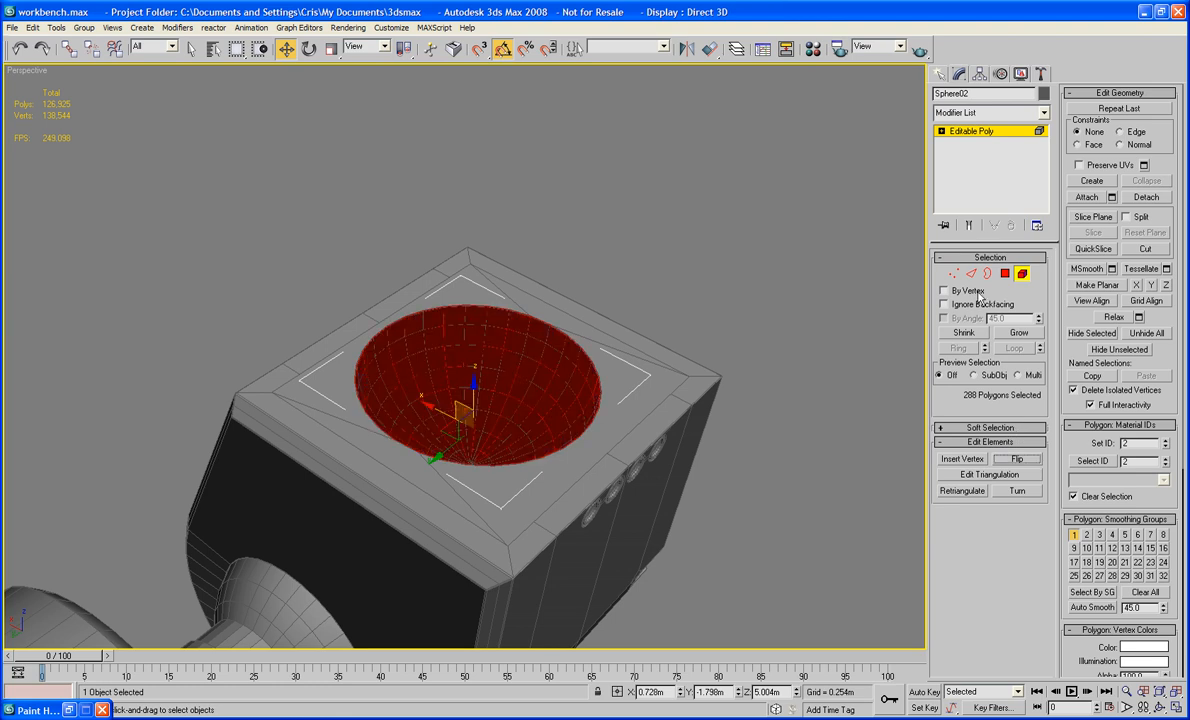
Cap the open border at the top of the hemisphere
click(987, 273)
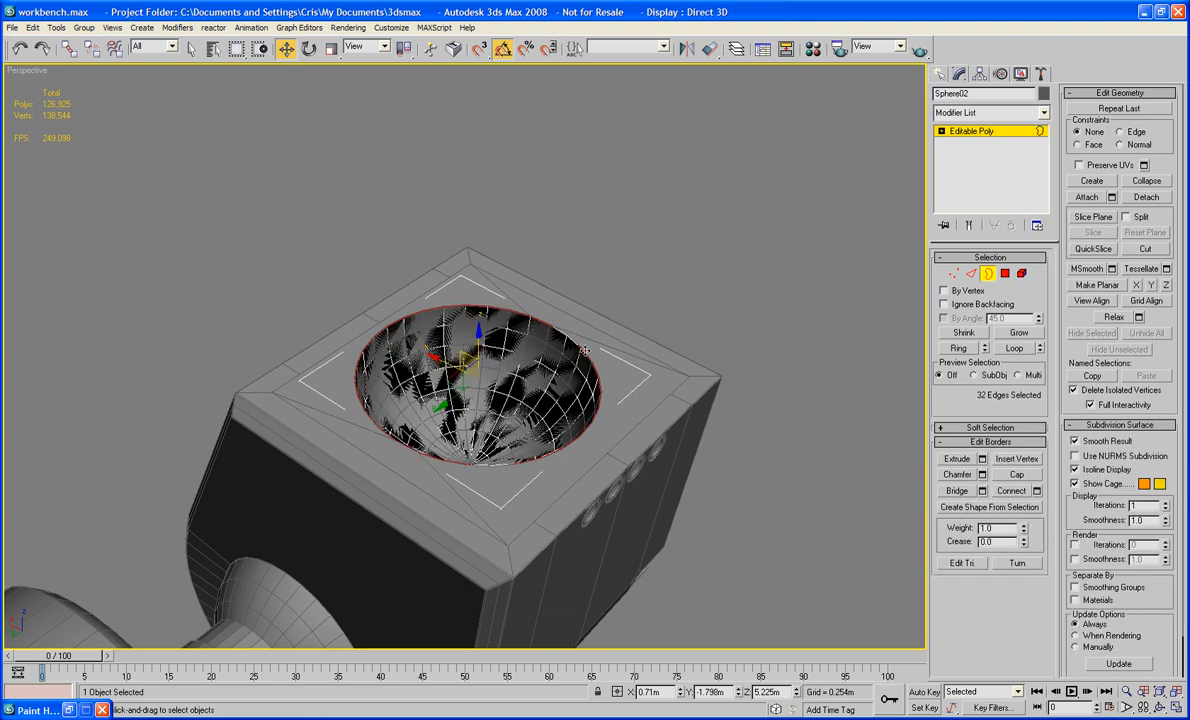
alt+middle_drag(622, 357, 823, 497)
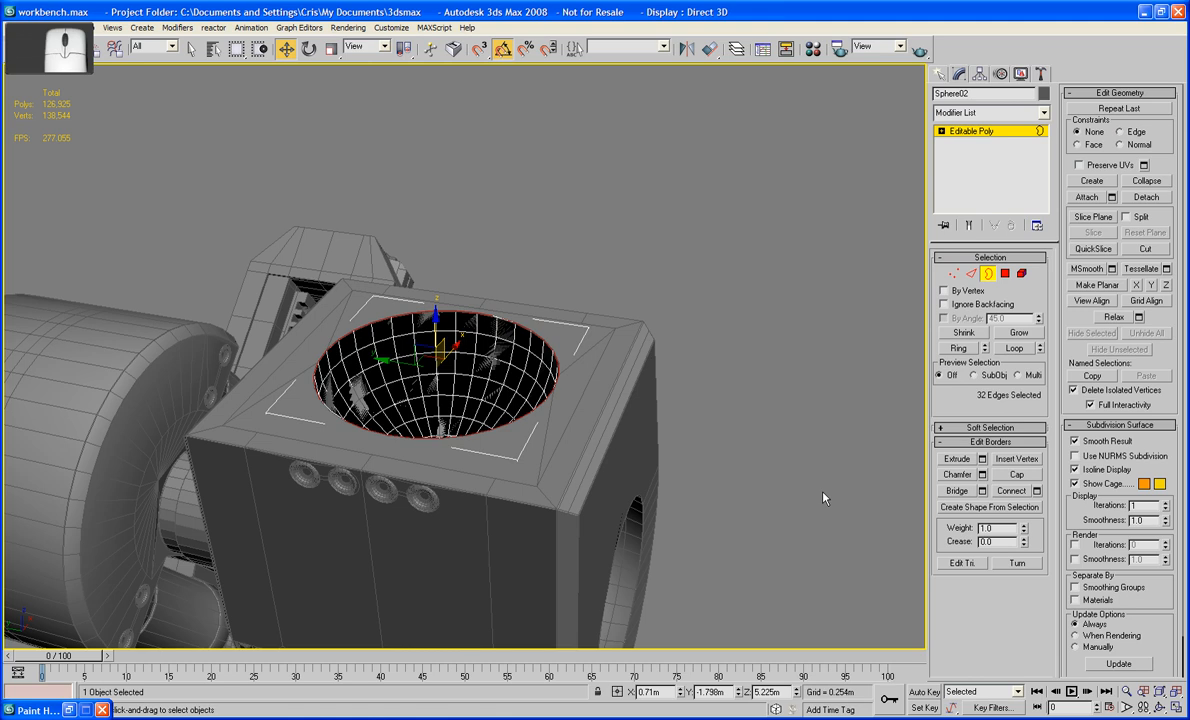
click(1006, 476)
alt+middle_drag(620, 420, 681, 458)
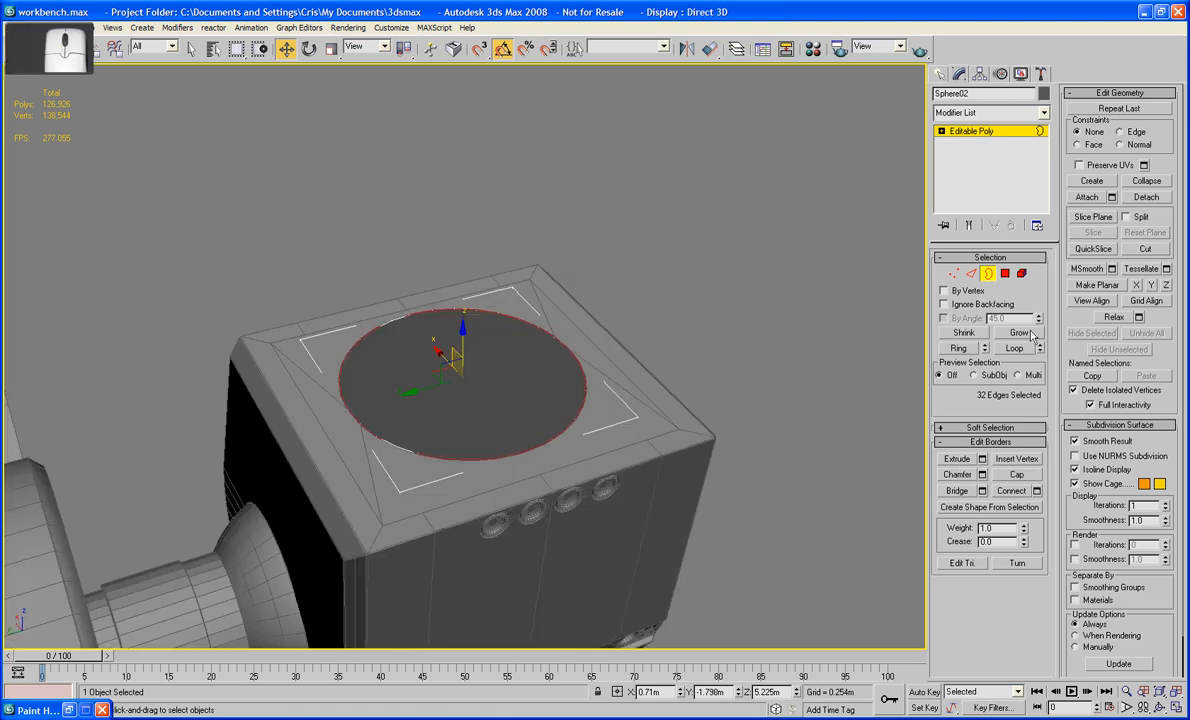
Bevel the hemisphere's flat cap polygon upward into a short raised ring above the socket
click(1005, 273)
click(494, 425)
alt+middle_drag(494, 425, 604, 404)
click(957, 491)
drag(638, 434, 637, 411)
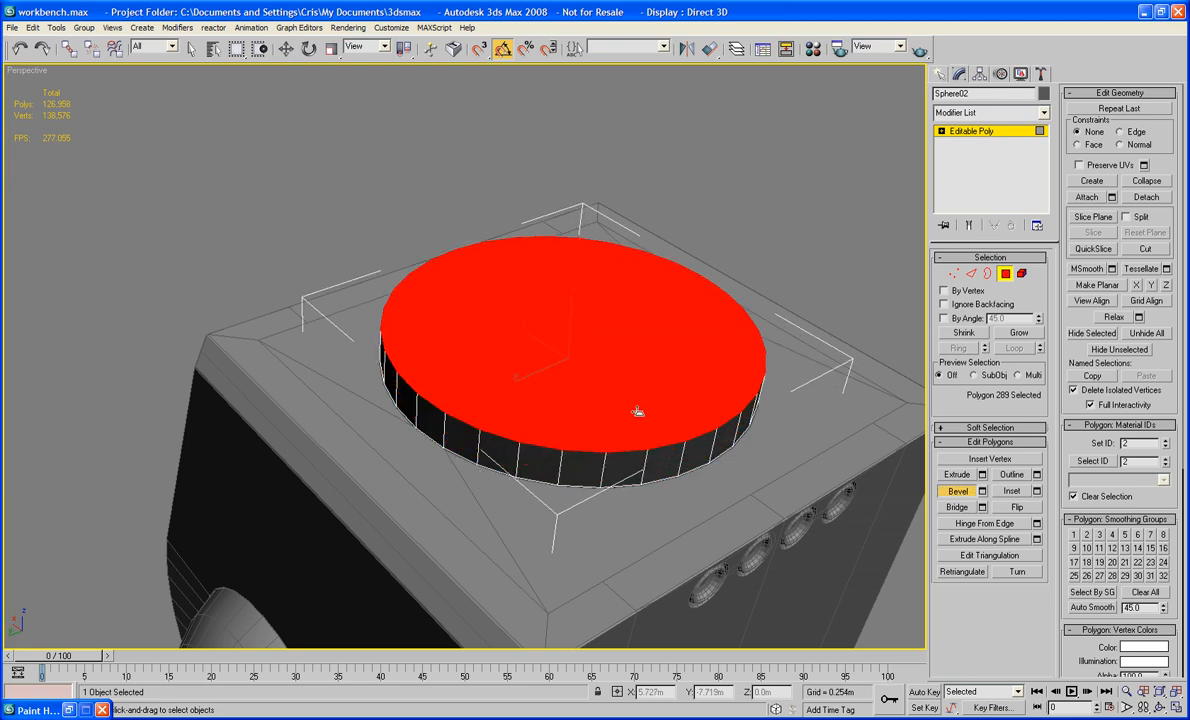
right_click(637, 411)
Try beveling the cap polygon further upward with an inward taper, and undo the extra rings
drag(639, 438, 636, 397)
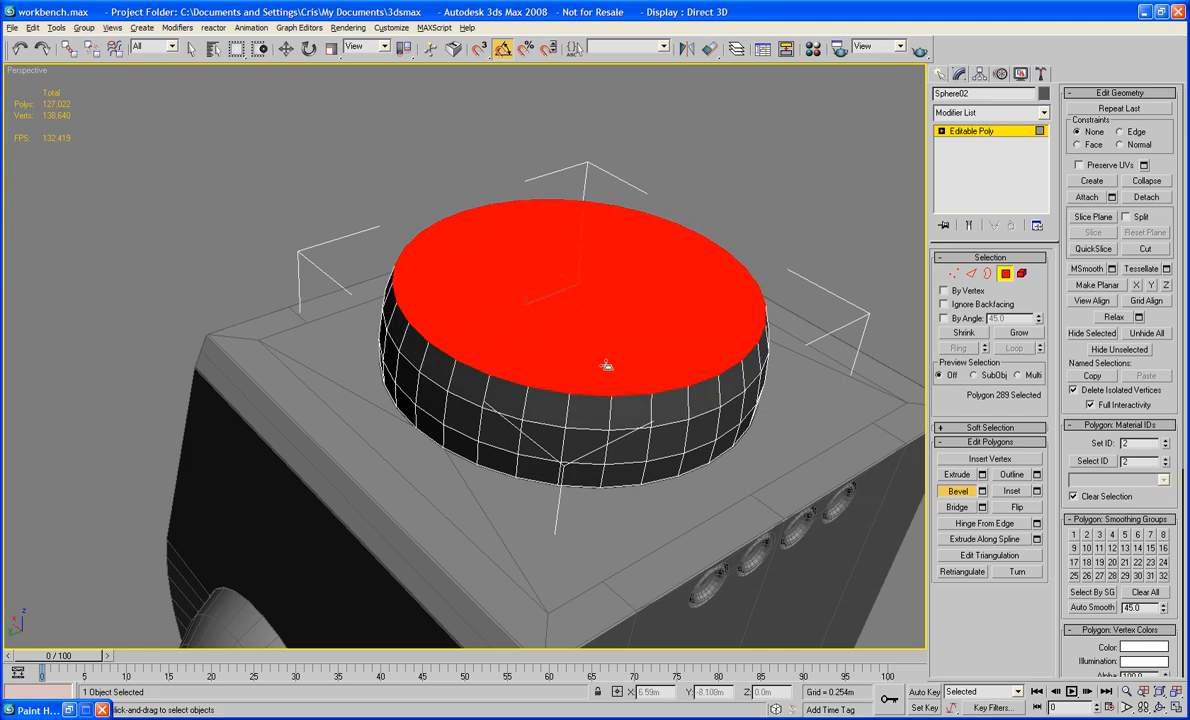
key(ctrl+z)
key(ctrl+z)
key(ctrl+z)
key(ctrl+z)
key(ctrl+z)
key(ctrl+z)
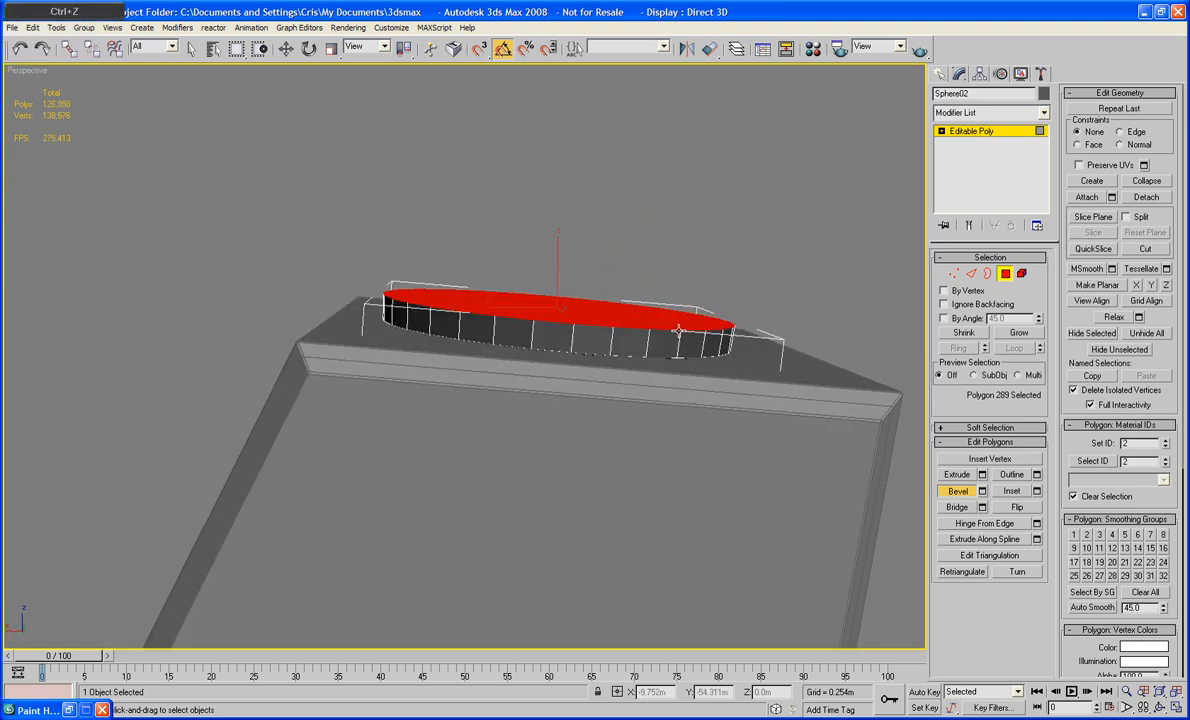
Bevel the hemisphere's cap polygon upward through successive inward-tapering rings into a narrower neck above the socket
key(F3)
key(F3)
key(F3)
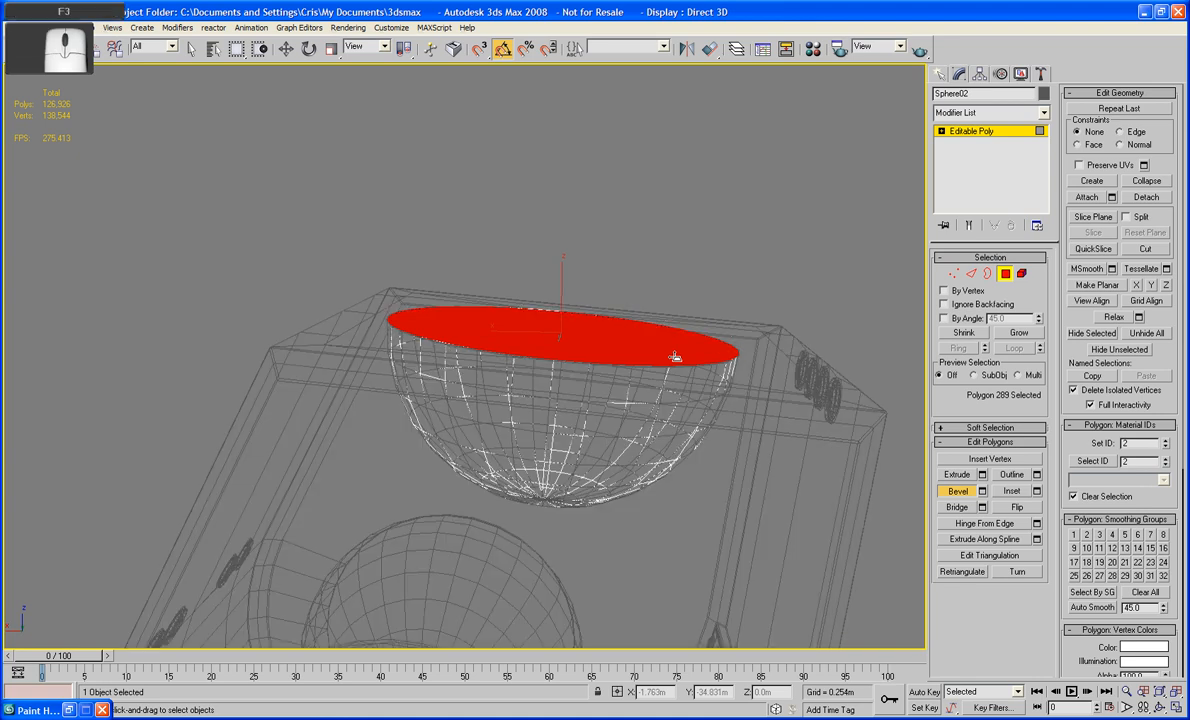
drag(675, 354, 674, 339)
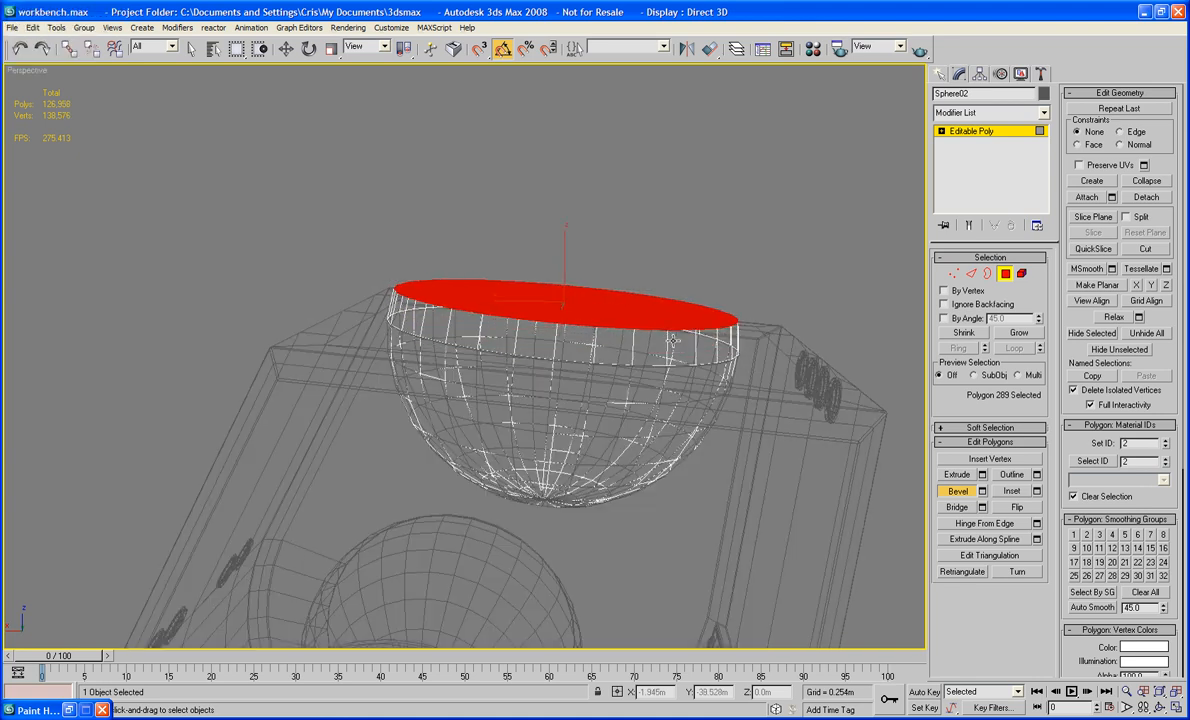
drag(654, 322, 653, 309)
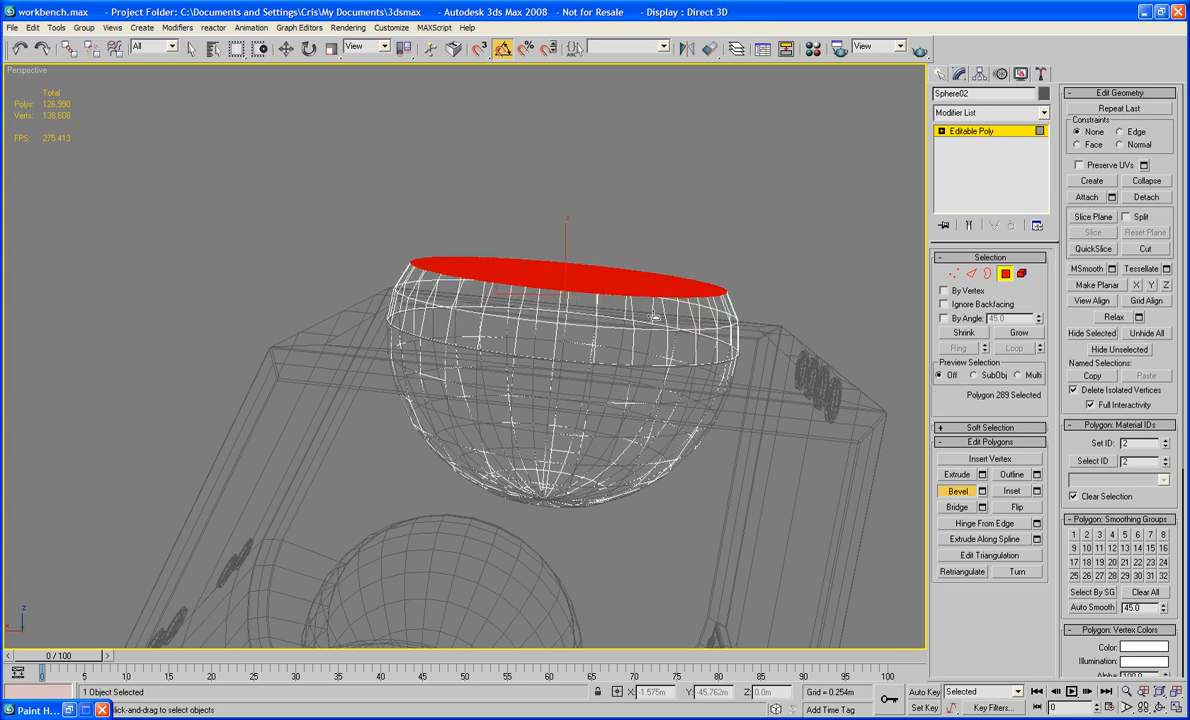
drag(647, 286, 646, 258)
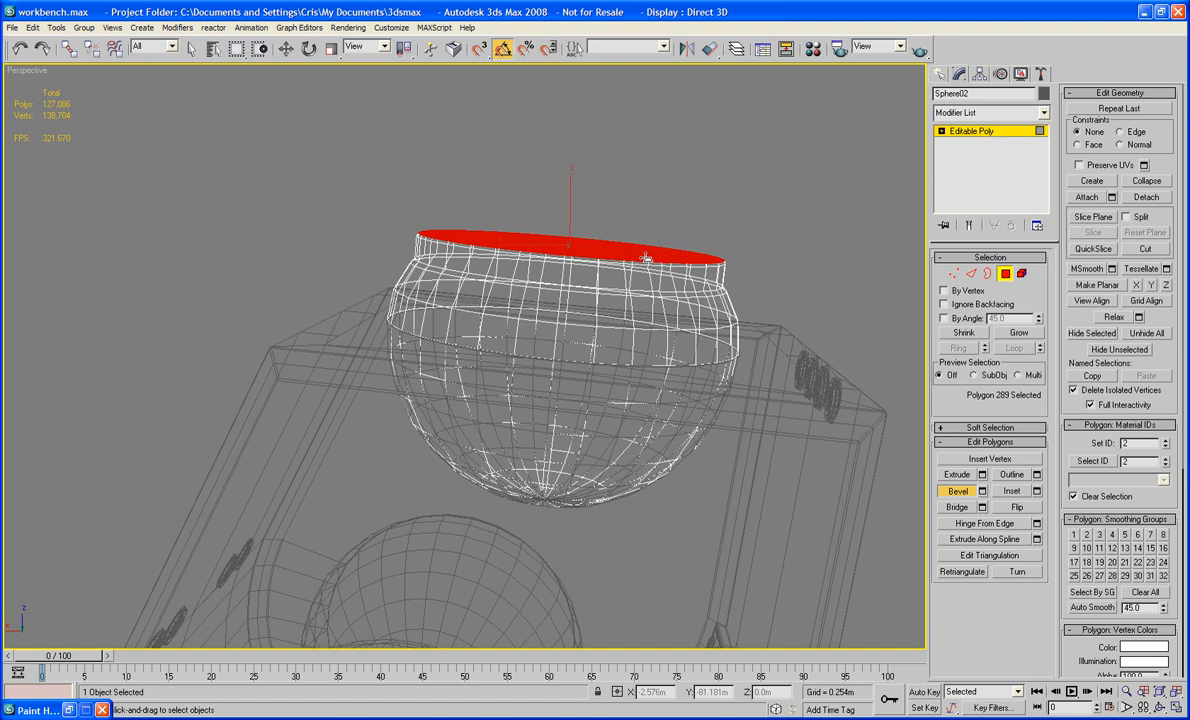
middle_drag(746, 146, 745, 160)
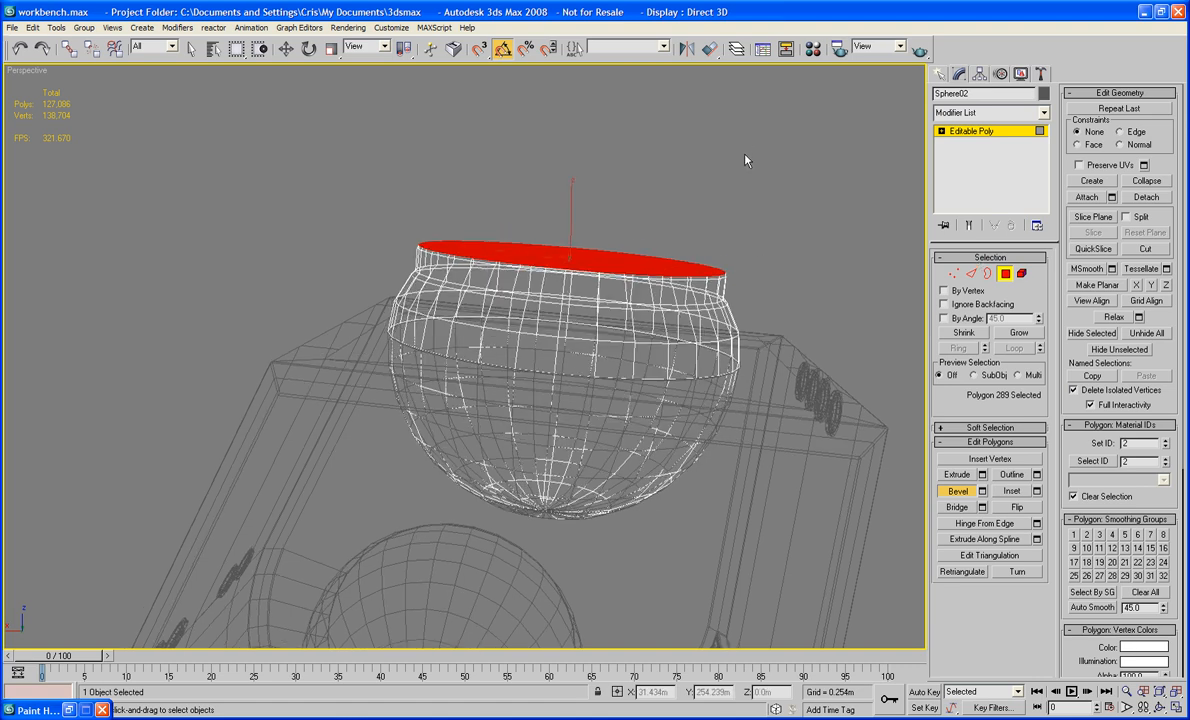
Unhide the 0 (default) layer and return to shaded display to show the robot body around the joint
click(737, 50)
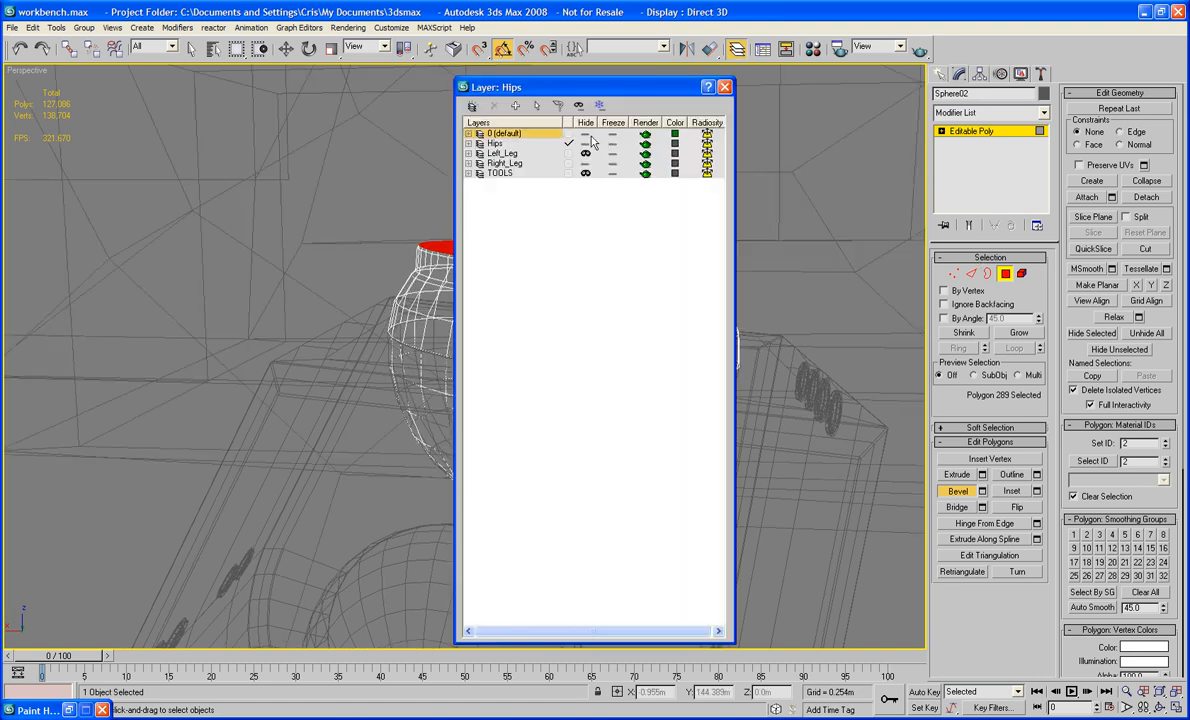
click(724, 87)
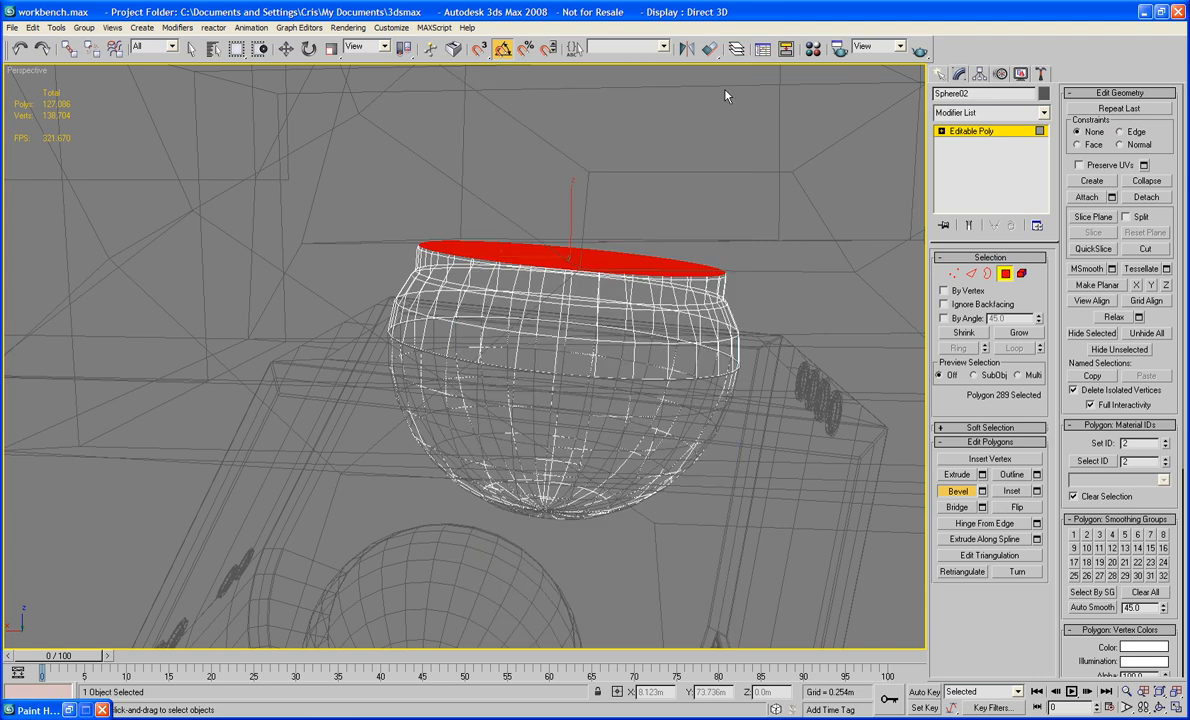
key(F3)
alt+middle_drag(713, 266, 615, 325)
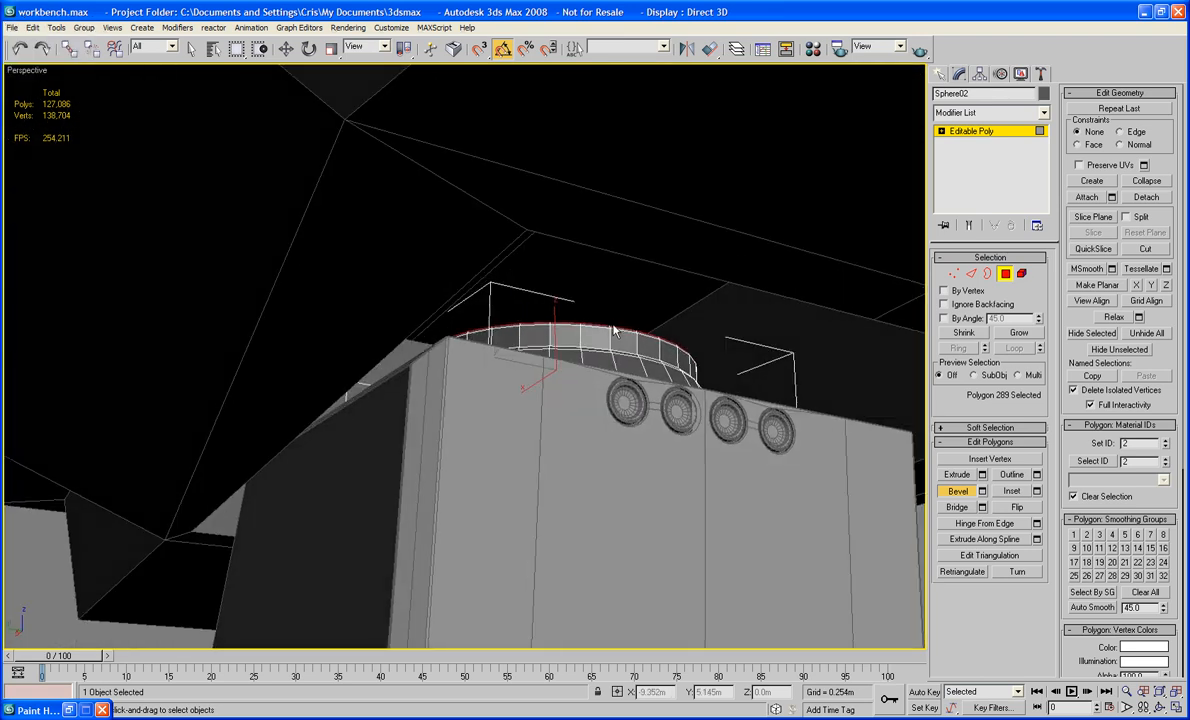
Bevel the neck's cap polygon slightly outward and straight upward to form a wider cylindrical collar
drag(614, 327, 614, 324)
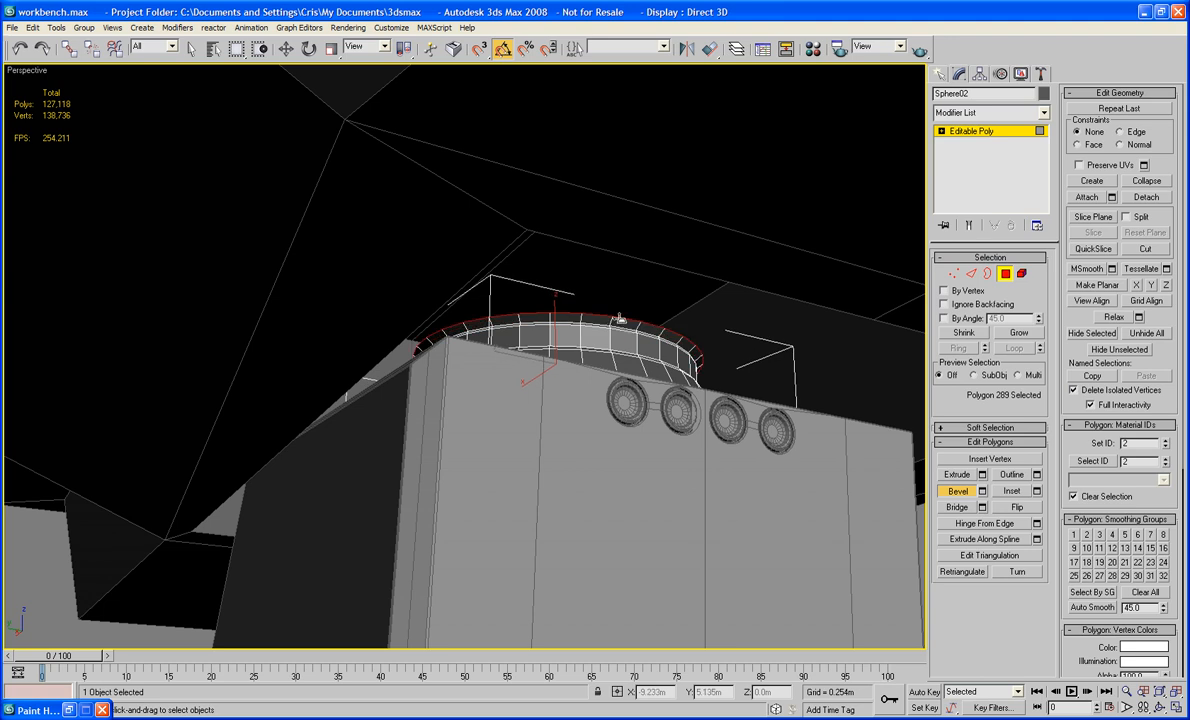
drag(620, 320, 620, 294)
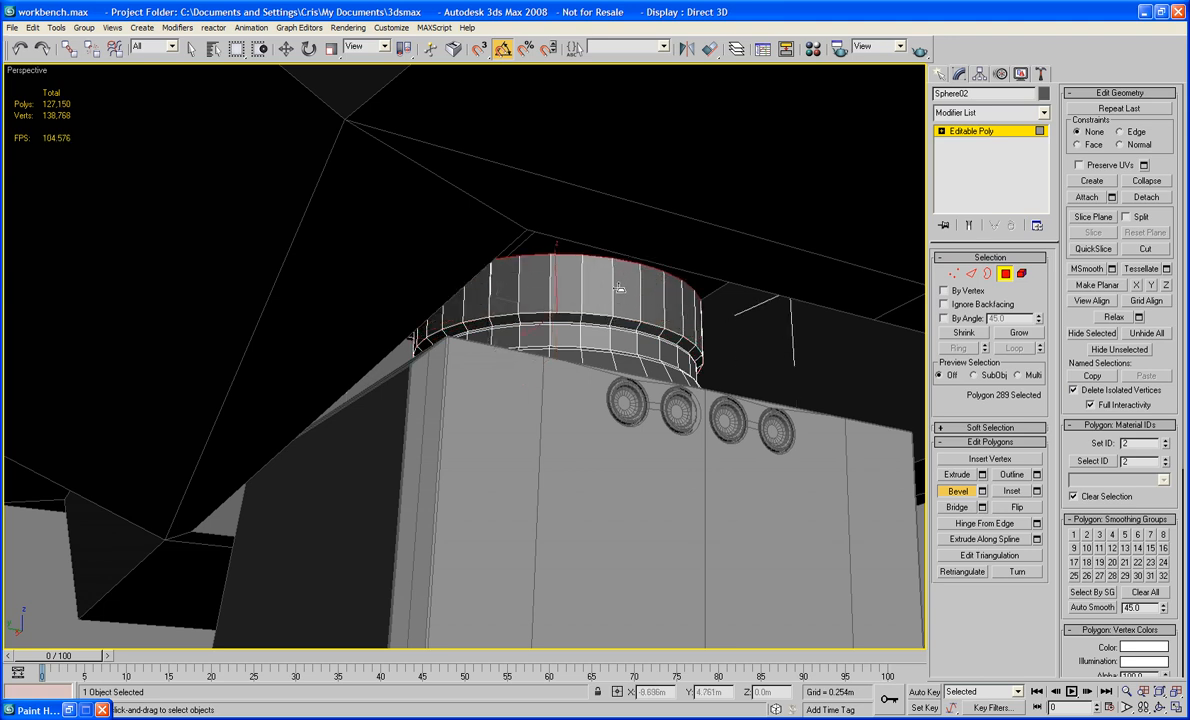
mouse_move(618, 320)
middle_down()
mouse_move(618, 348)
mouse_move(620, 334)
middle_up()
Bevel the collar's cap outward into a thin flared lip and fold it back down around the collar with small edge bevels
drag(620, 314, 622, 312)
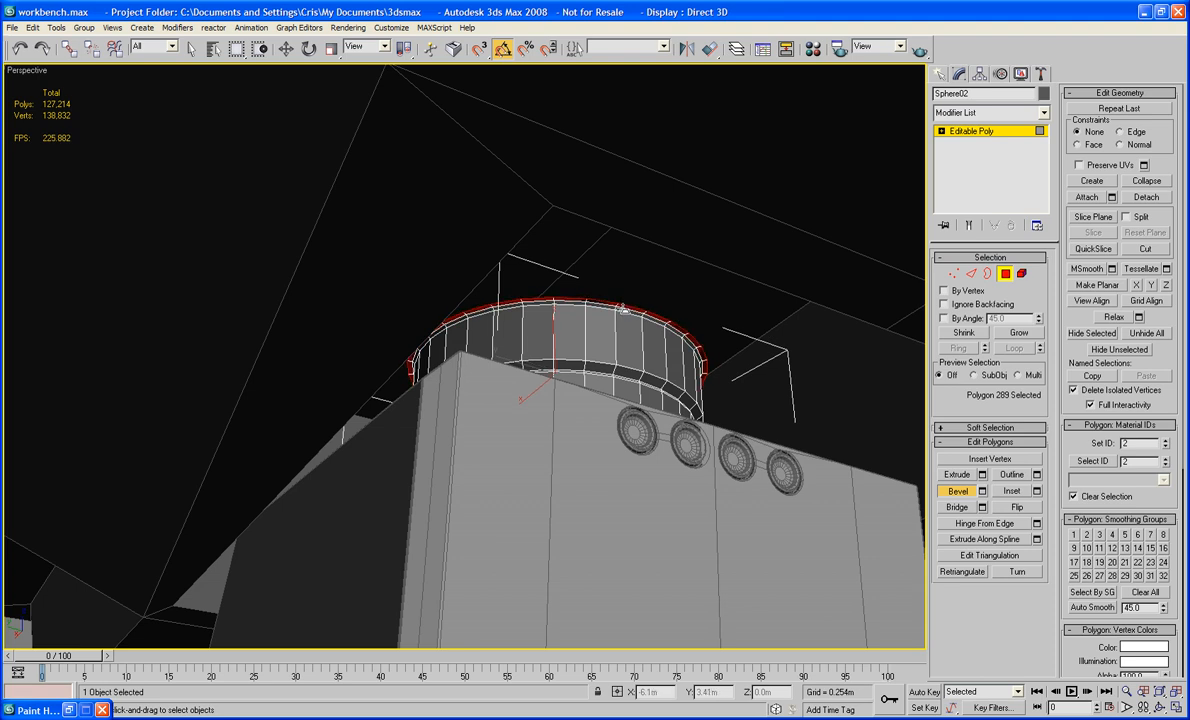
drag(623, 308, 623, 308)
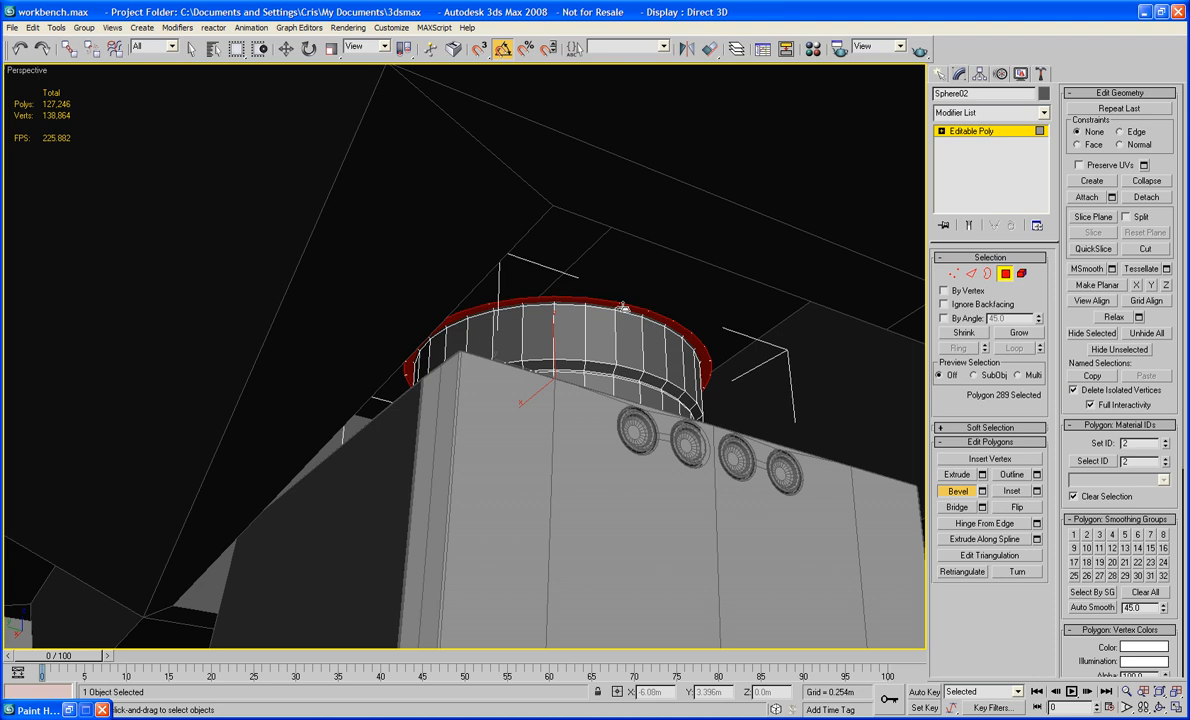
drag(623, 308, 630, 320)
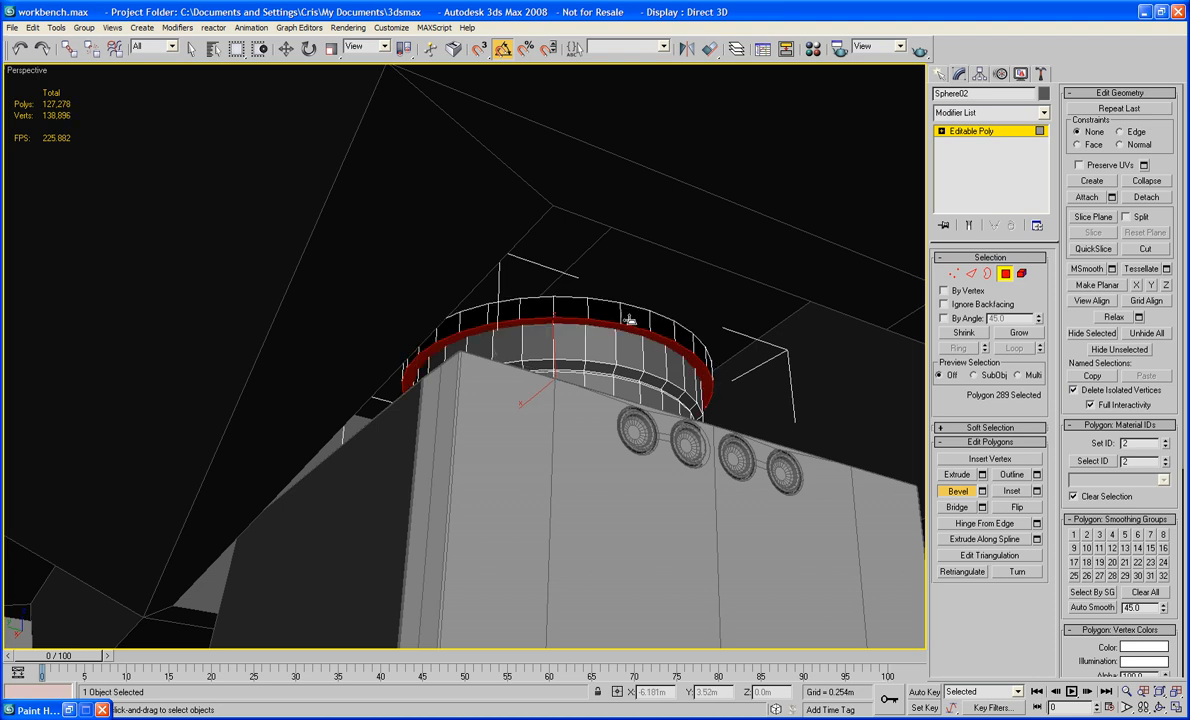
click(629, 325)
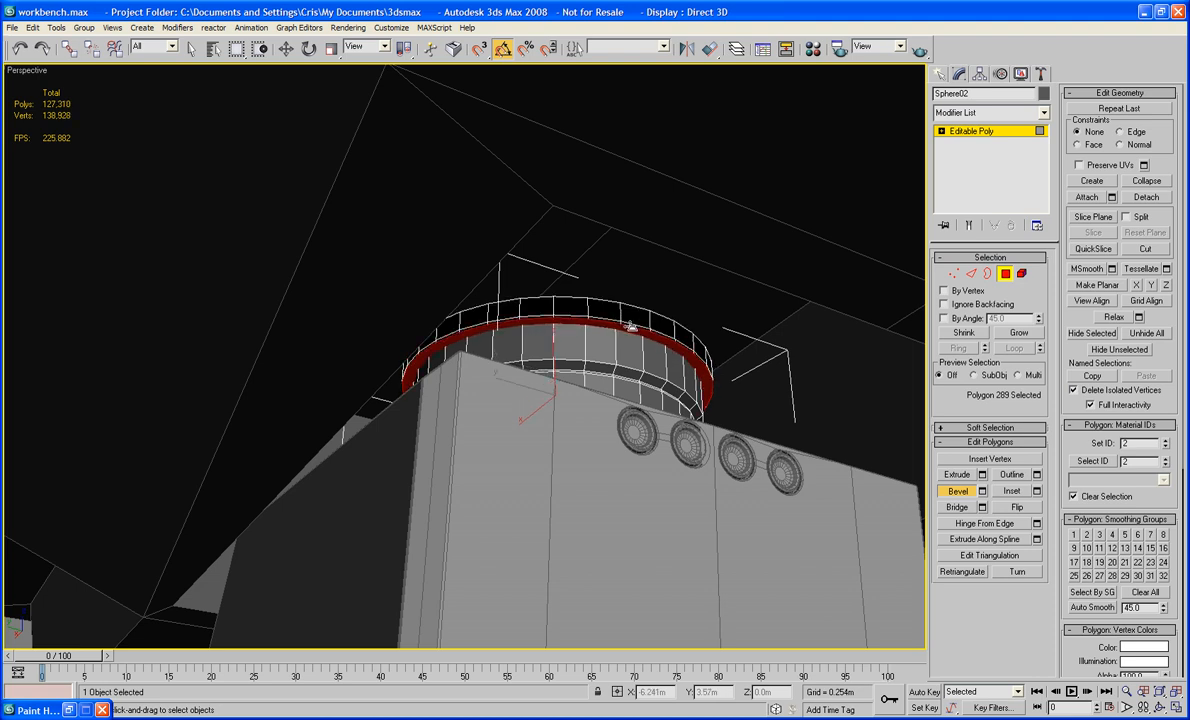
click(631, 328)
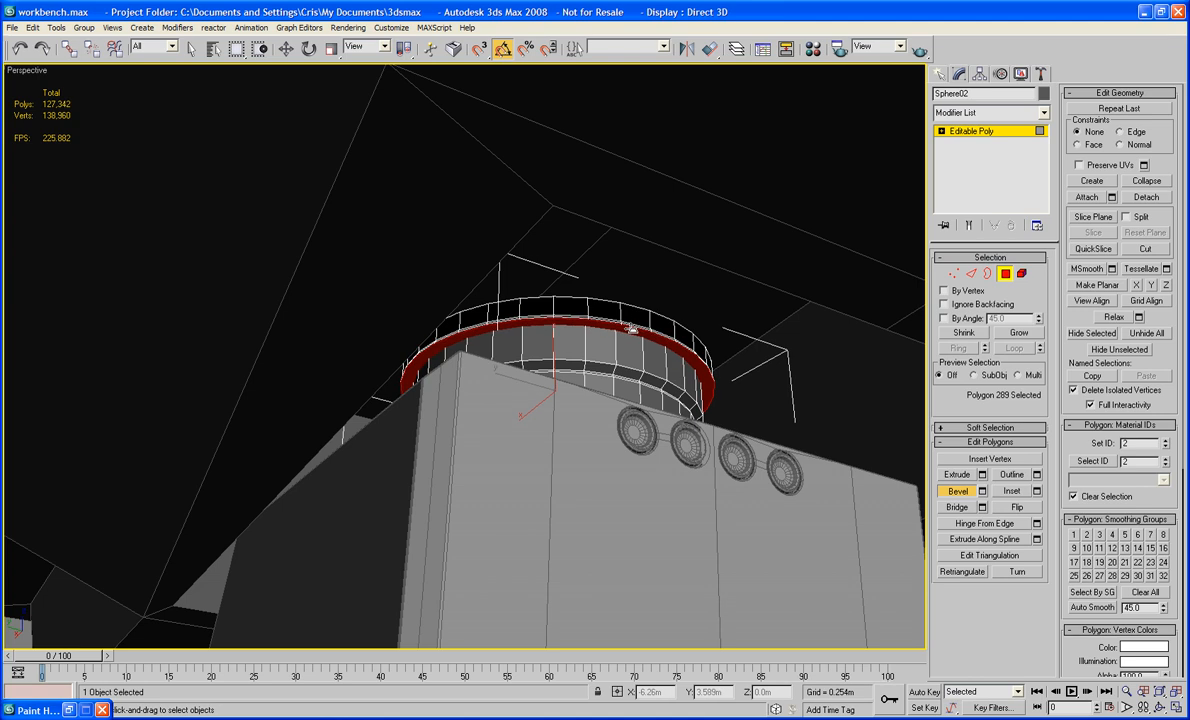
Bevel the cap outward and upward from the lip into a wide cylindrical shaft reaching into the robot body
click(632, 324)
drag(632, 324, 628, 295)
click(632, 324)
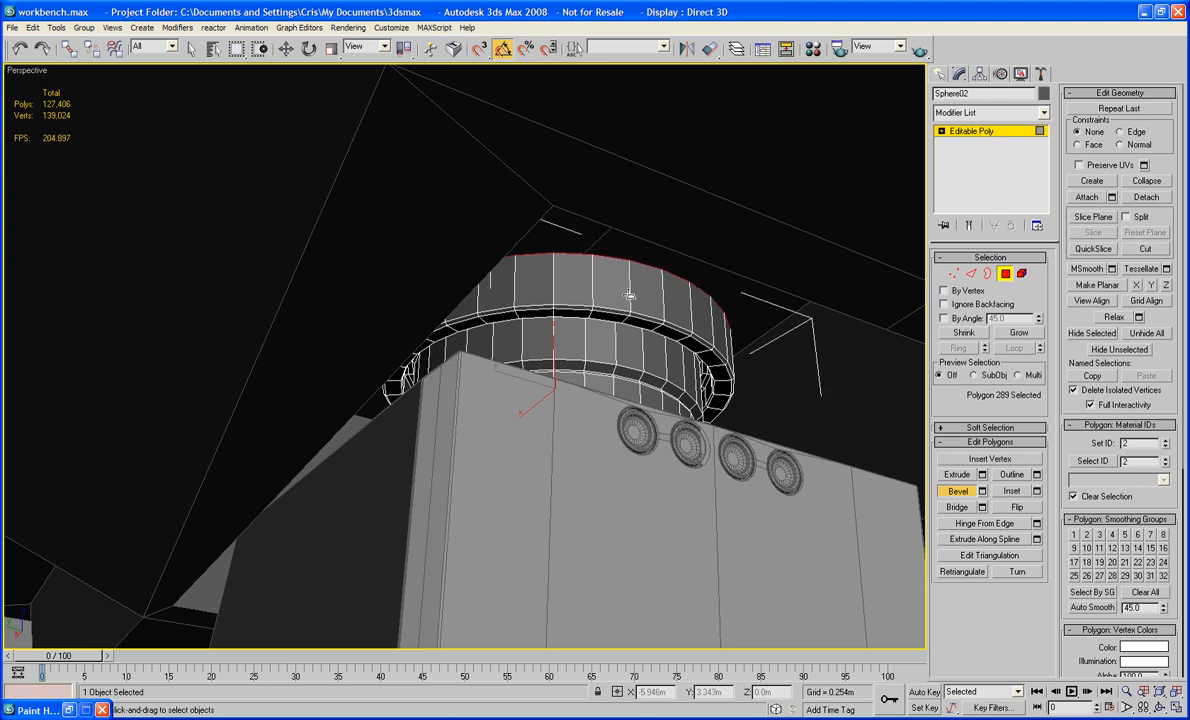
right_click(629, 295)
alt+middle_drag(635, 308, 632, 286)
drag(635, 284, 638, 224)
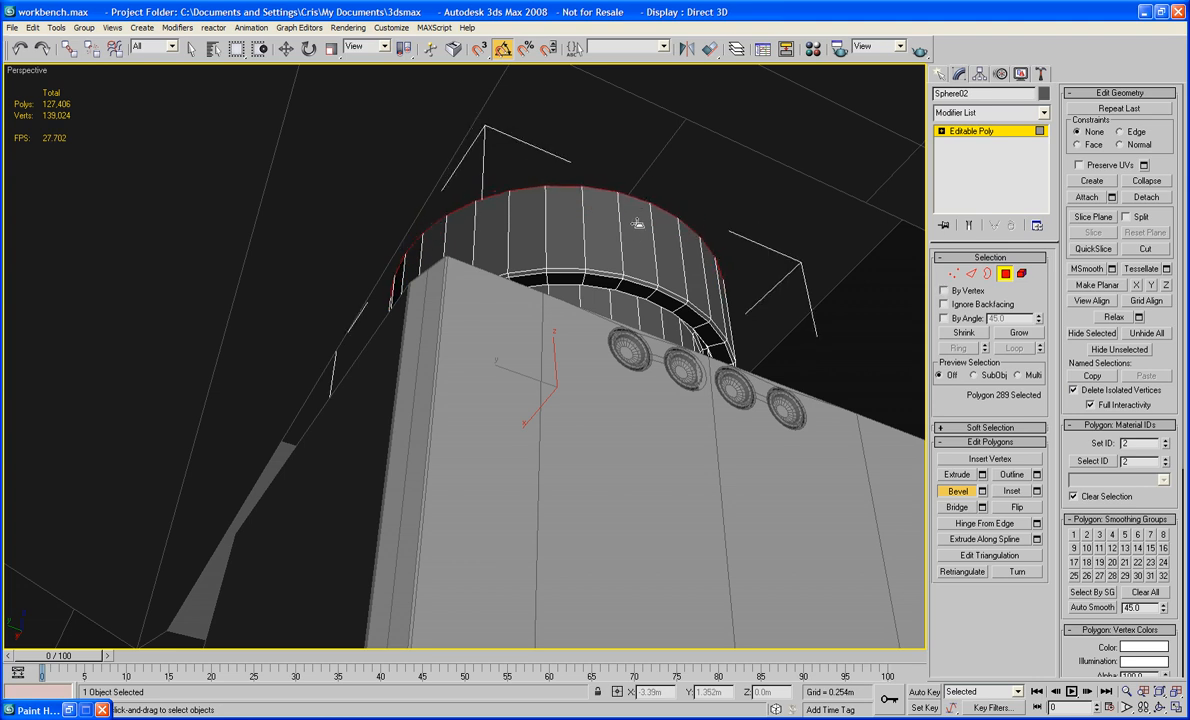
Delete the cap polygon at the end of the shaft, leave polygon editing and deselect the joint piece
click(638, 224)
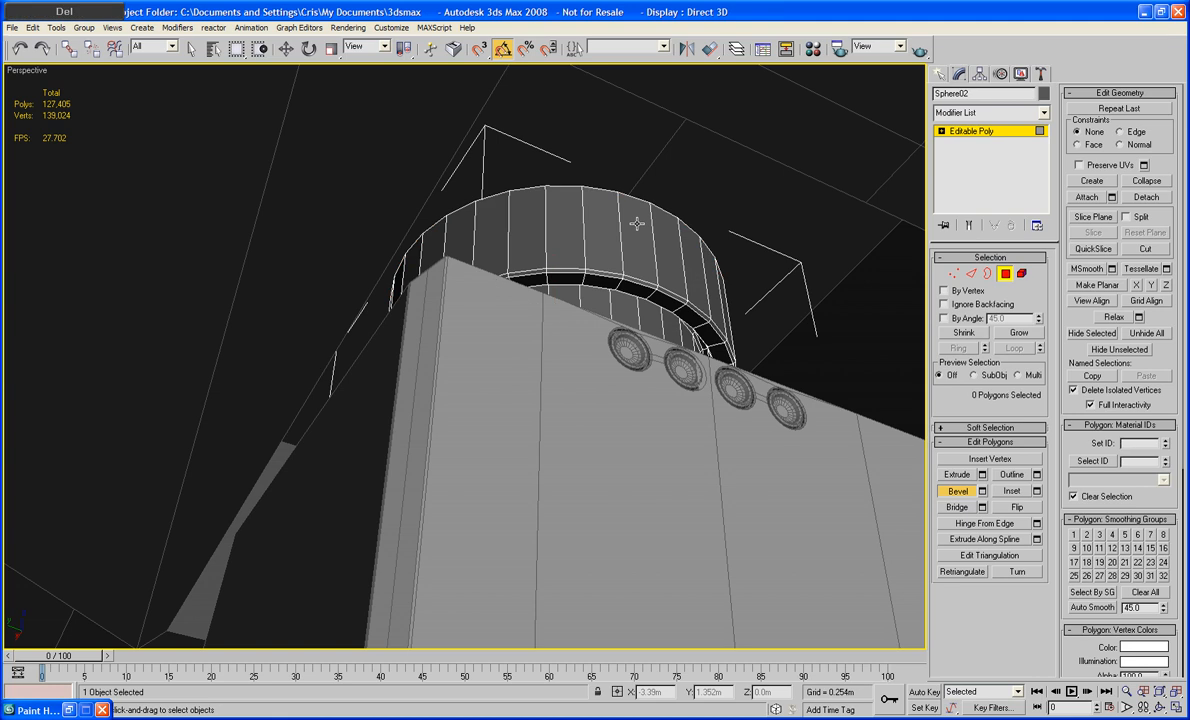
click(1006, 273)
middle_drag(807, 414, 807, 324)
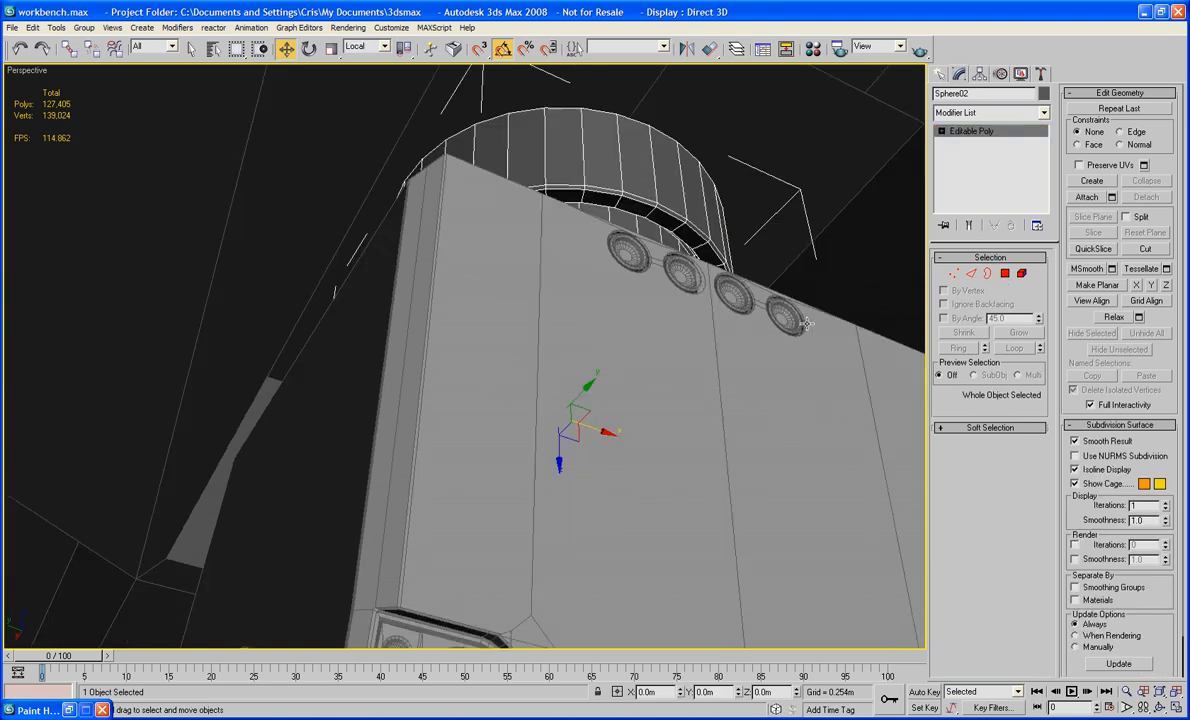
scroll(807, 324, down, 5)
click(778, 465)
Unhide the Left_Leg layer so both legs of the robot are shown, keeping the Right_Leg layer visible
alt+middle_drag(695, 456, 527, 424)
scroll(837, 499, down, 5)
scroll(806, 172, down, 5)
alt+middle_drag(783, 242, 596, 313)
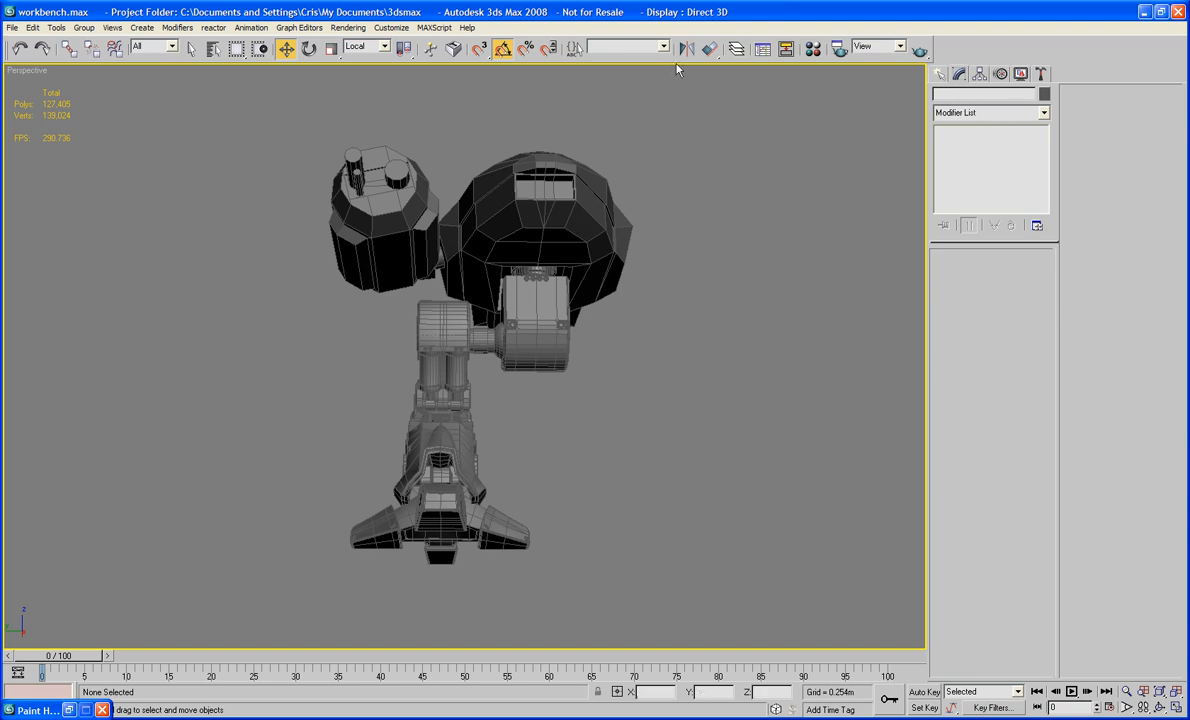
click(736, 50)
drag(640, 92, 1073, 104)
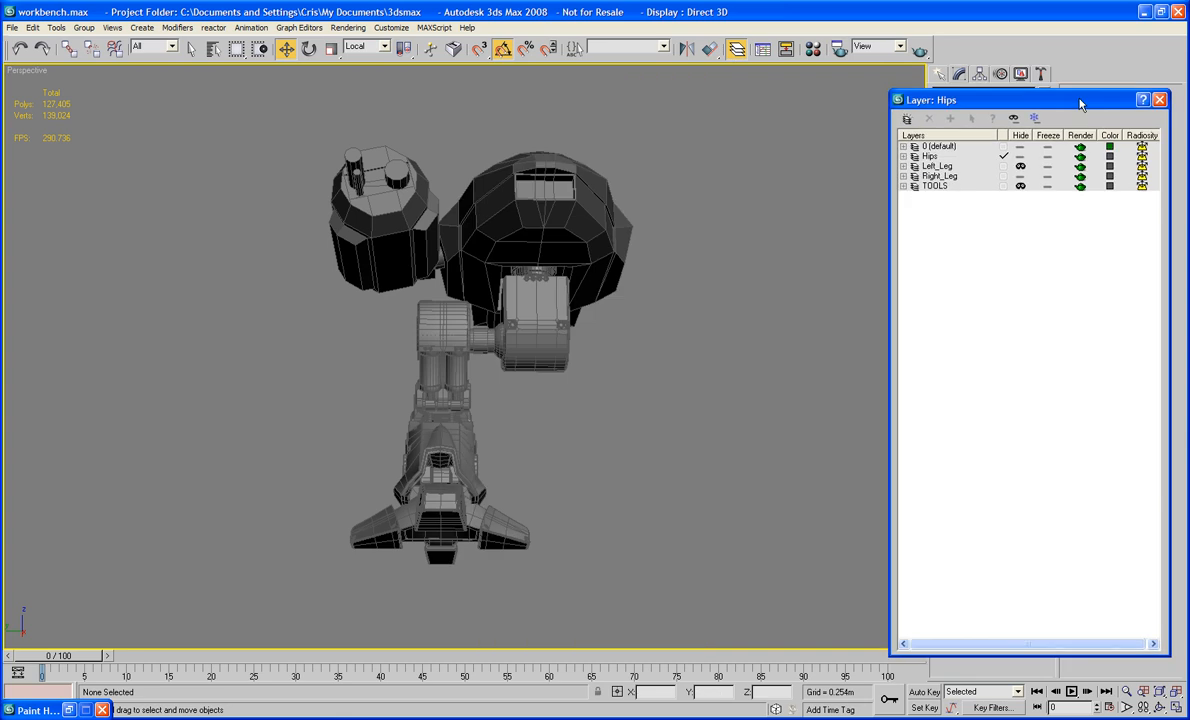
click(1019, 177)
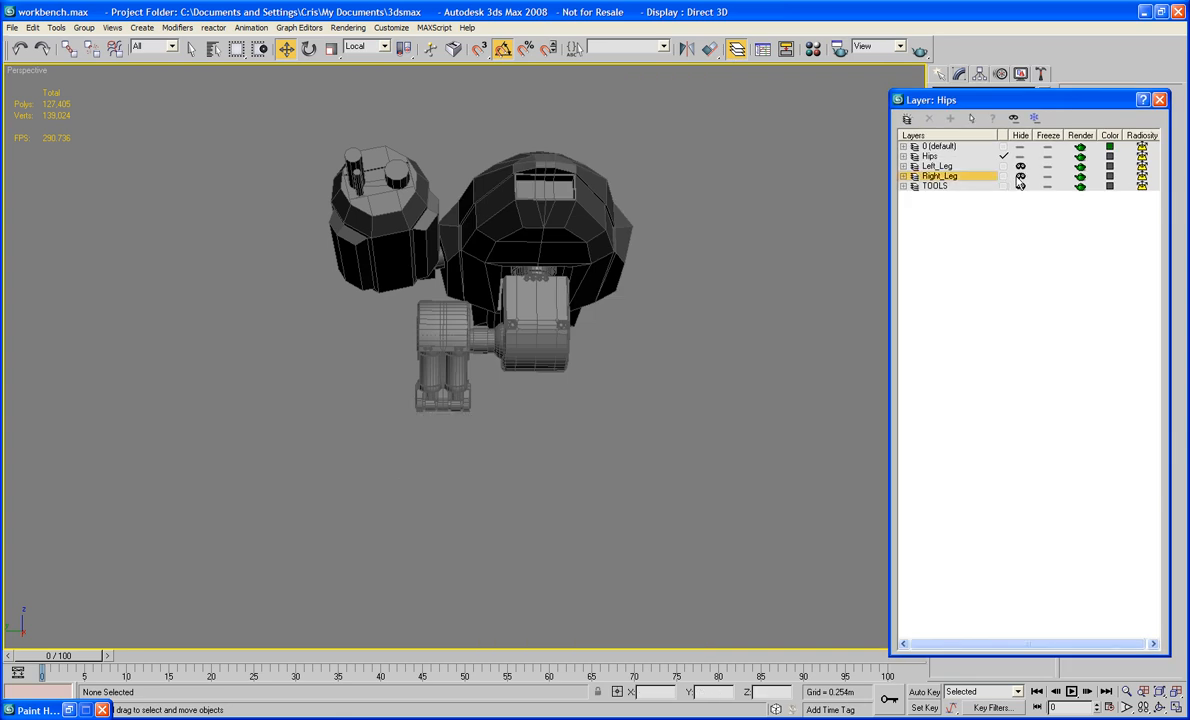
click(1019, 177)
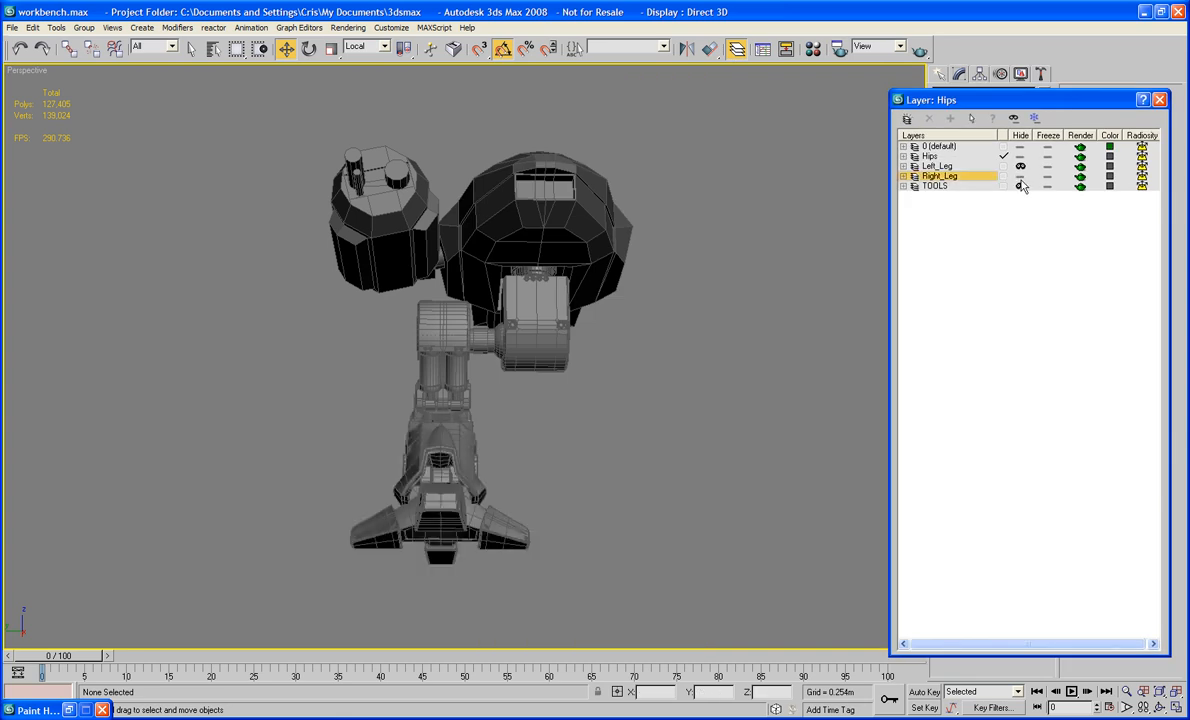
click(1020, 167)
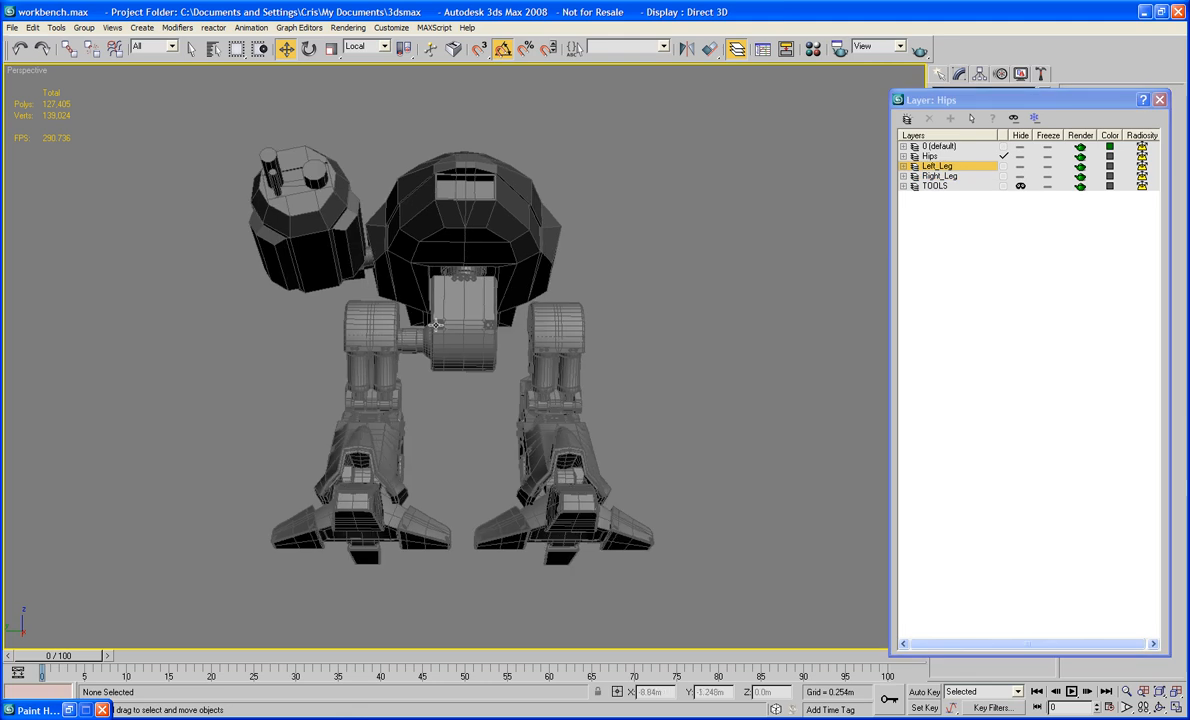
Delete the outdated upper leg section above the left leg
click(394, 327)
click(637, 316)
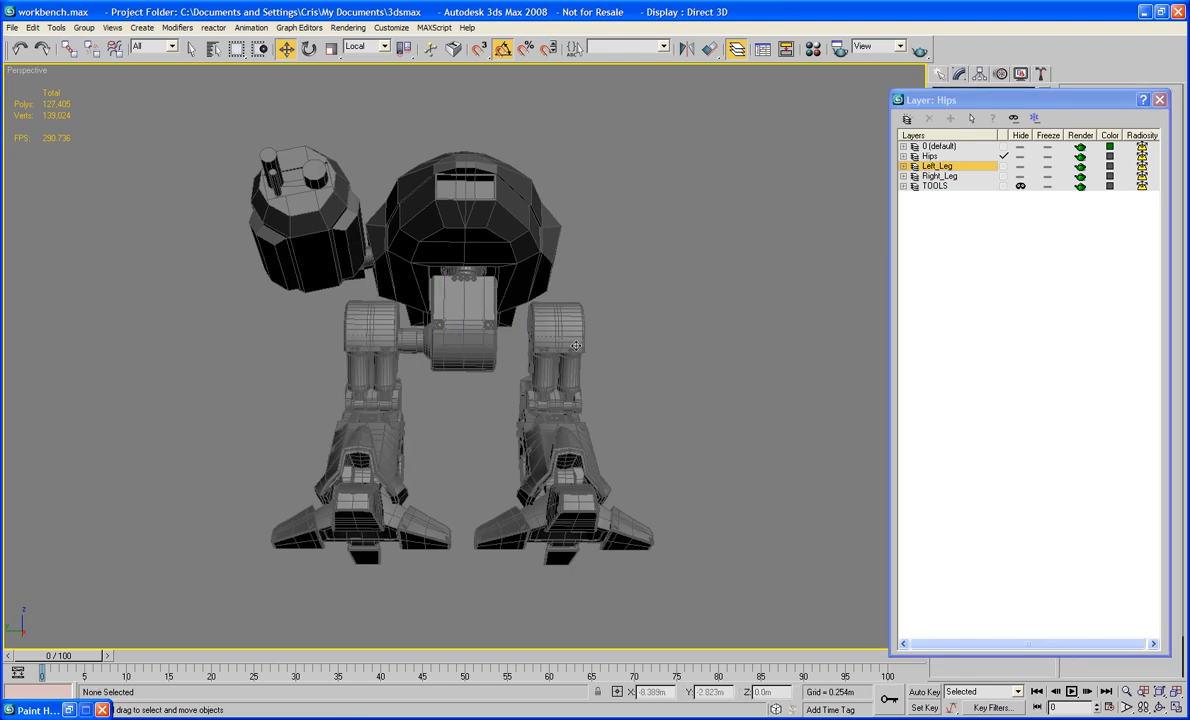
click(540, 322)
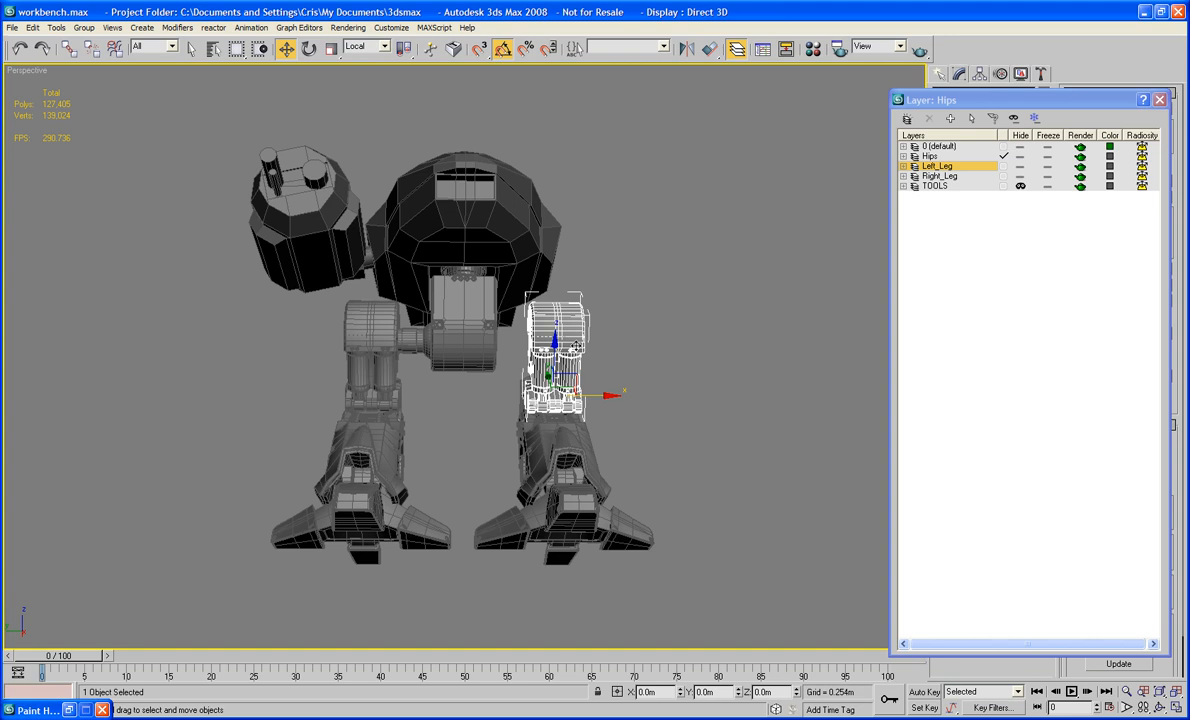
key(Delete)
scroll(540, 340, up, 8)
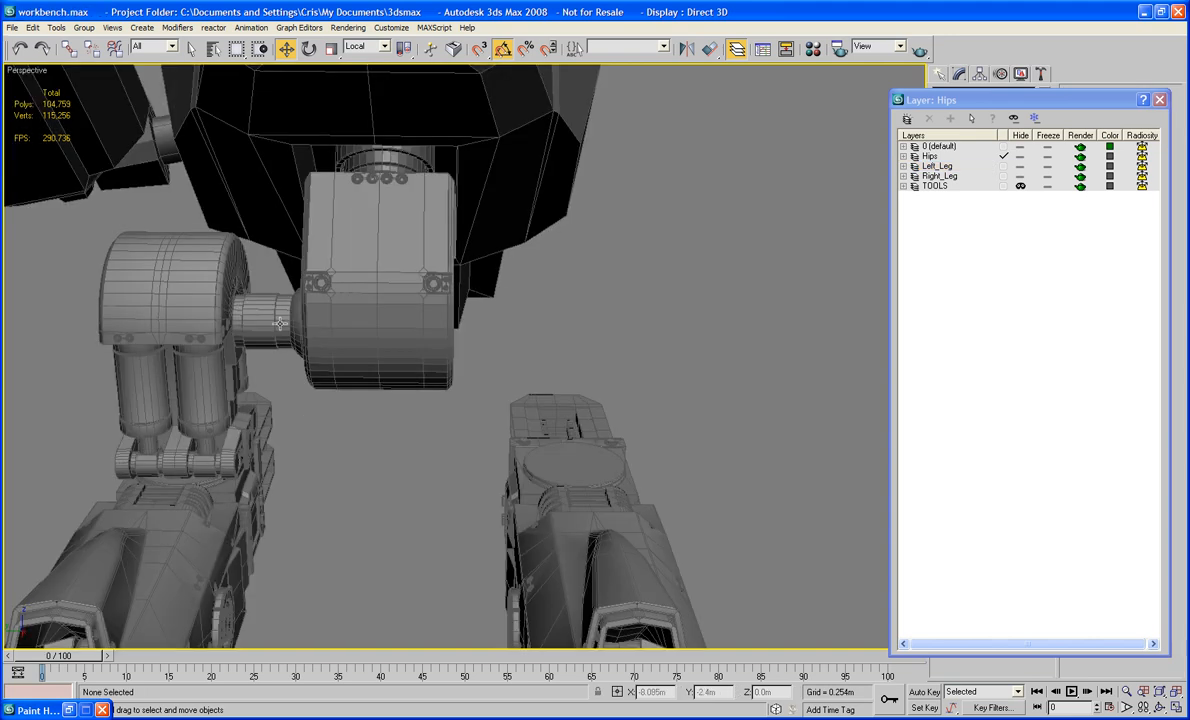
Mirror the finished right upper leg with its hip joint as a copy across the local Z axis
click(280, 323)
middle_drag(483, 343, 601, 125)
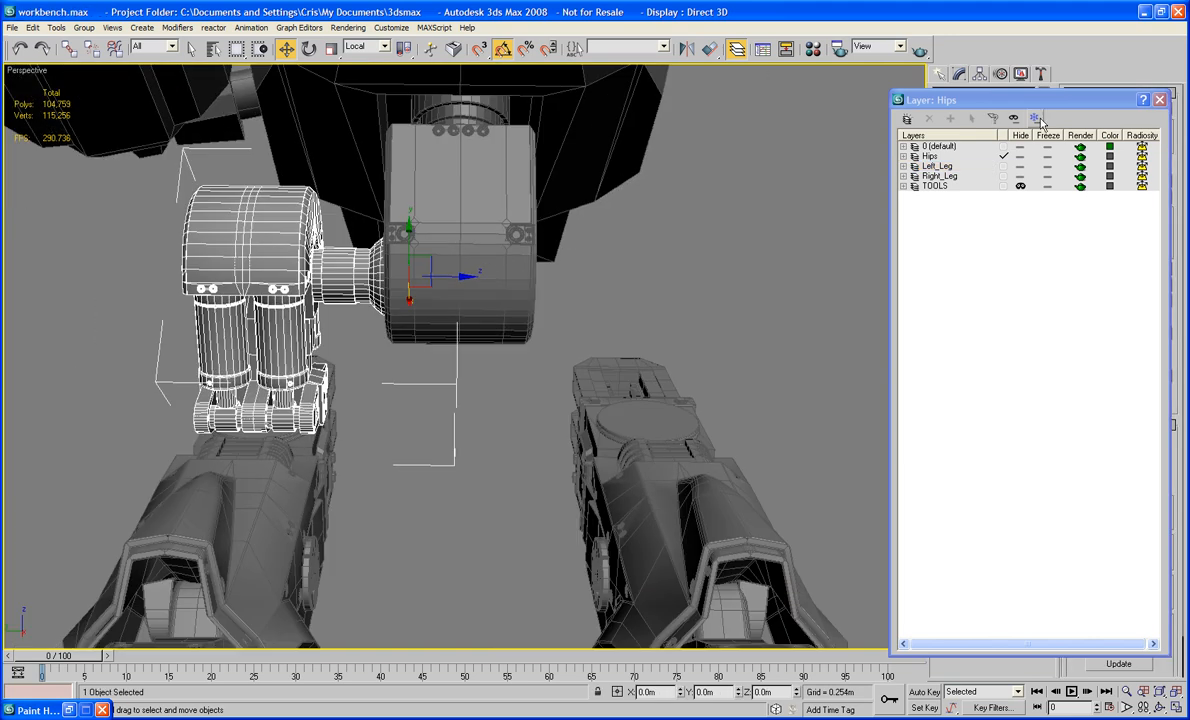
click(688, 49)
click(566, 300)
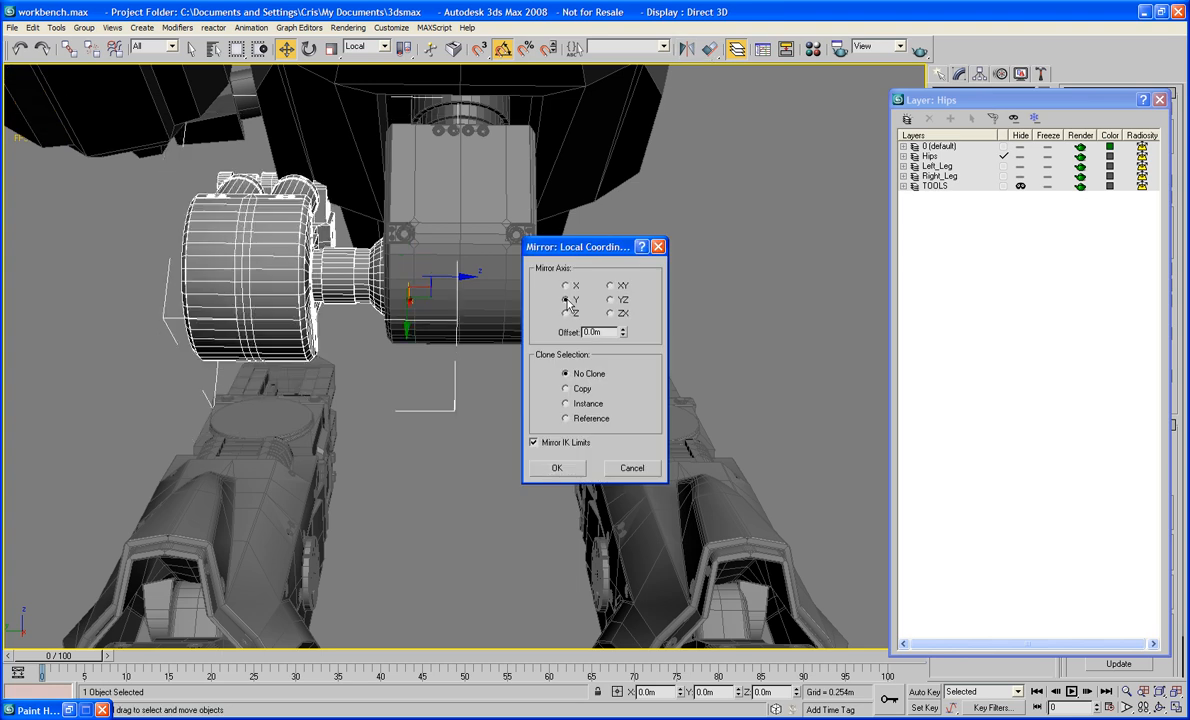
click(566, 314)
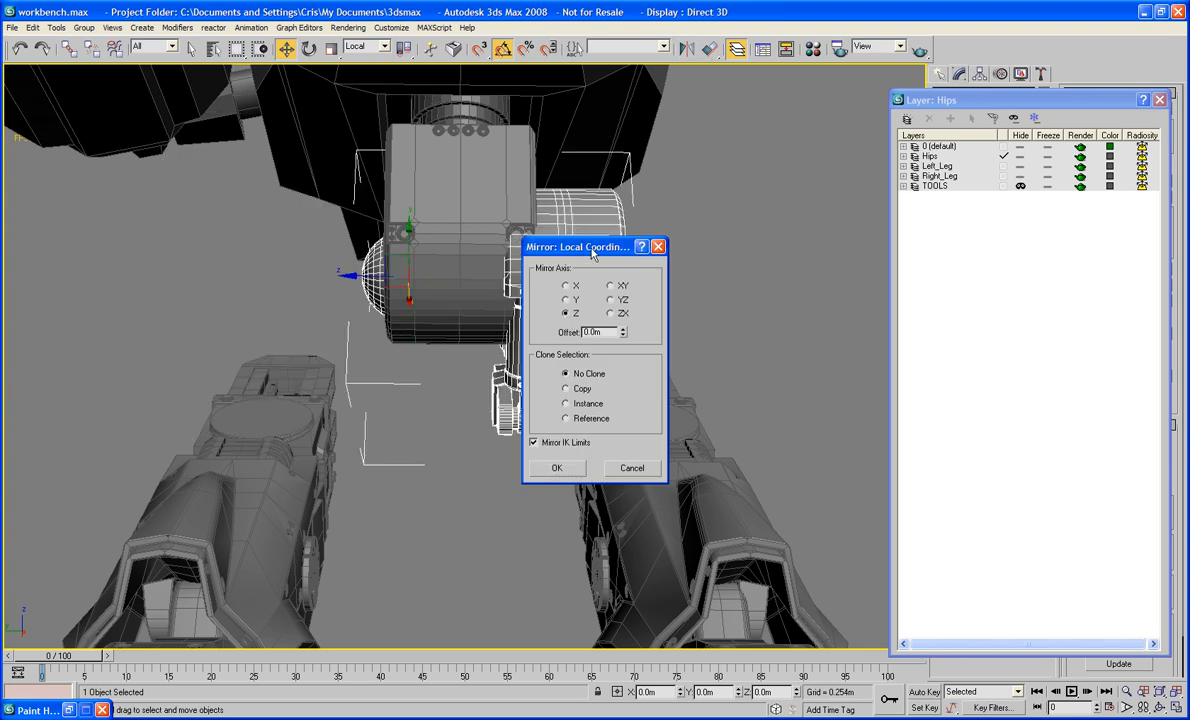
drag(592, 254, 749, 248)
click(731, 386)
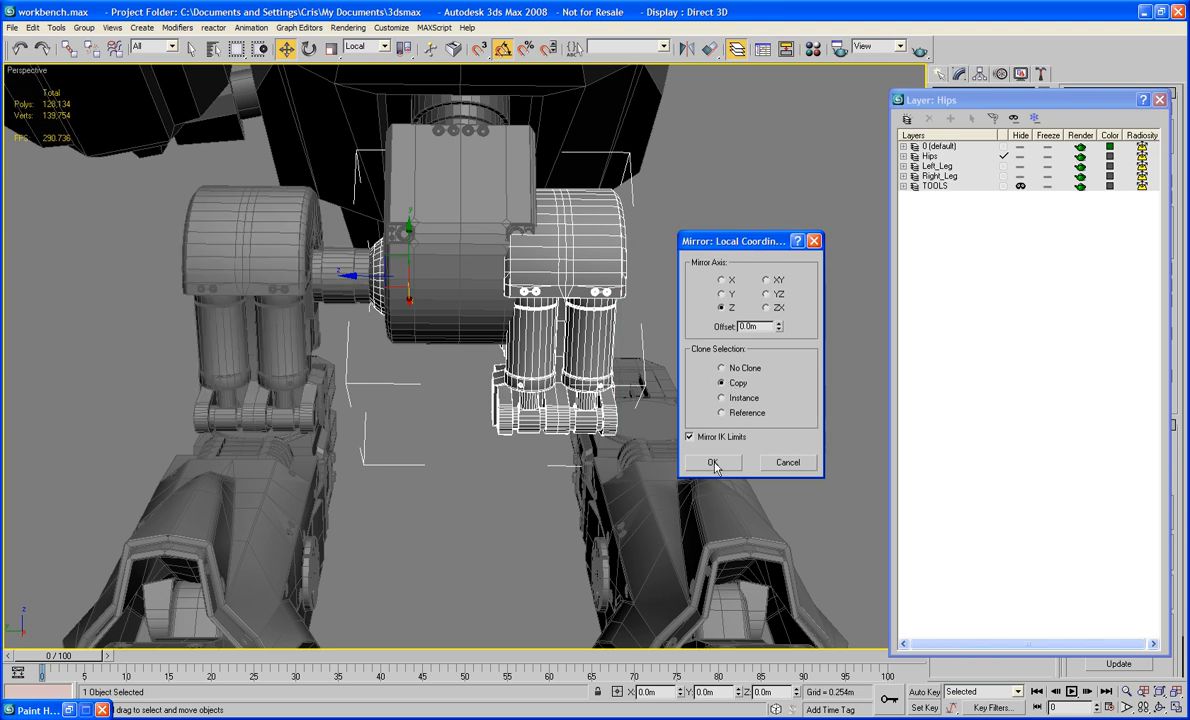
click(712, 462)
Move the mirrored upper leg along its local Z axis to the left side until its ball joint seats in the hip block, and deselect it
scroll(529, 396, up, 6)
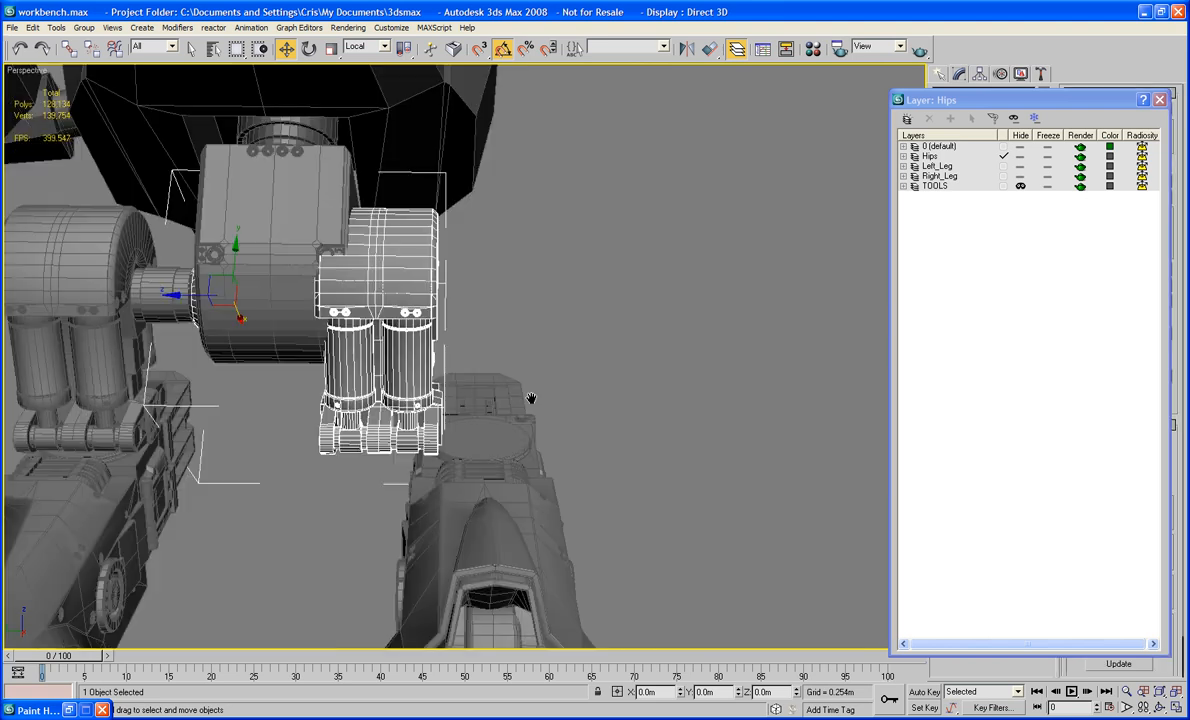
middle_drag(377, 380, 676, 466)
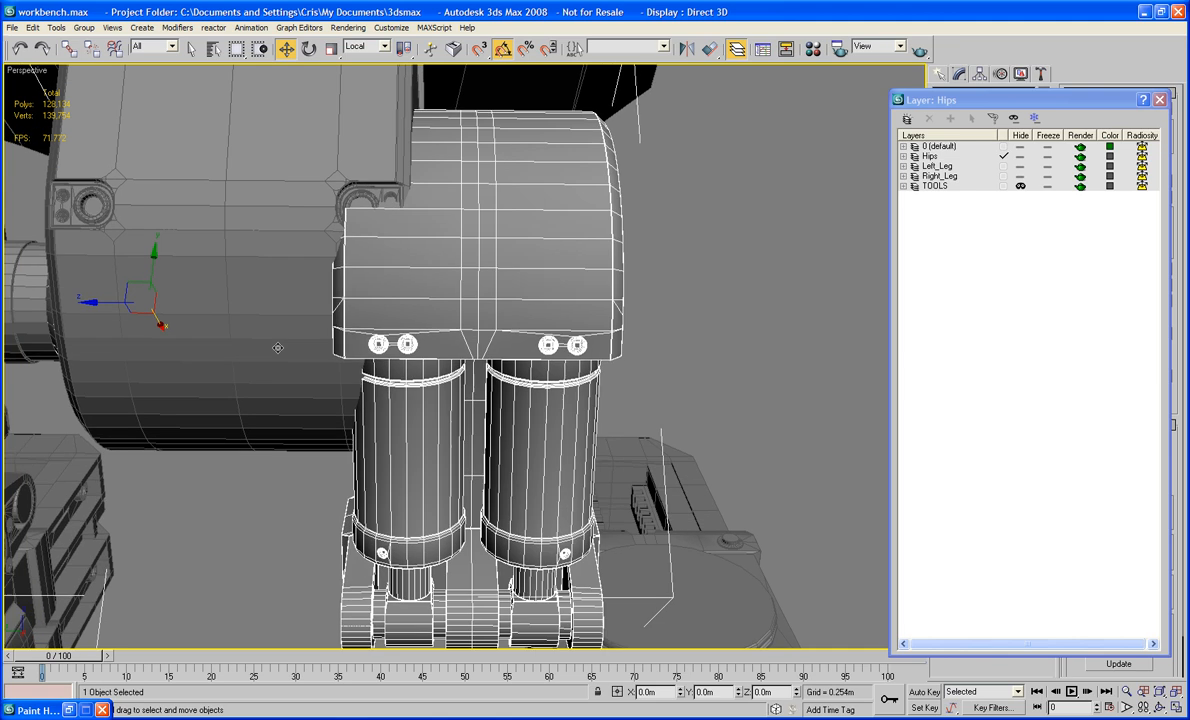
drag(110, 299, 357, 335)
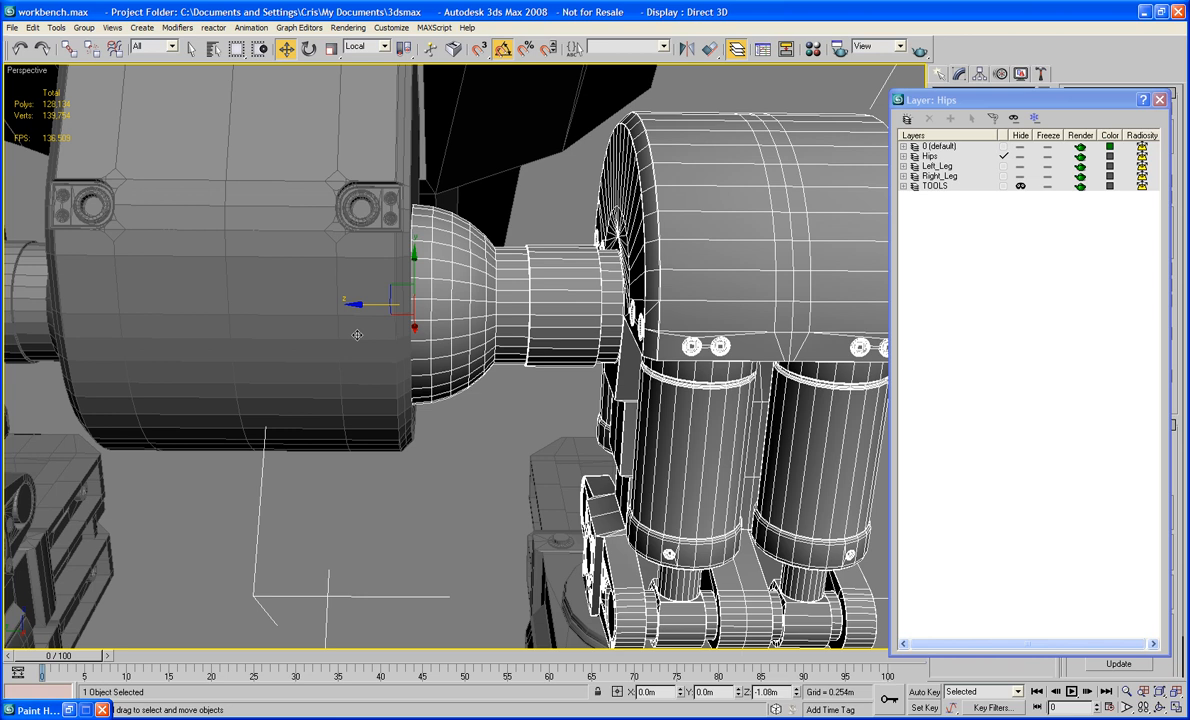
alt+middle_drag(228, 279, 30, 315)
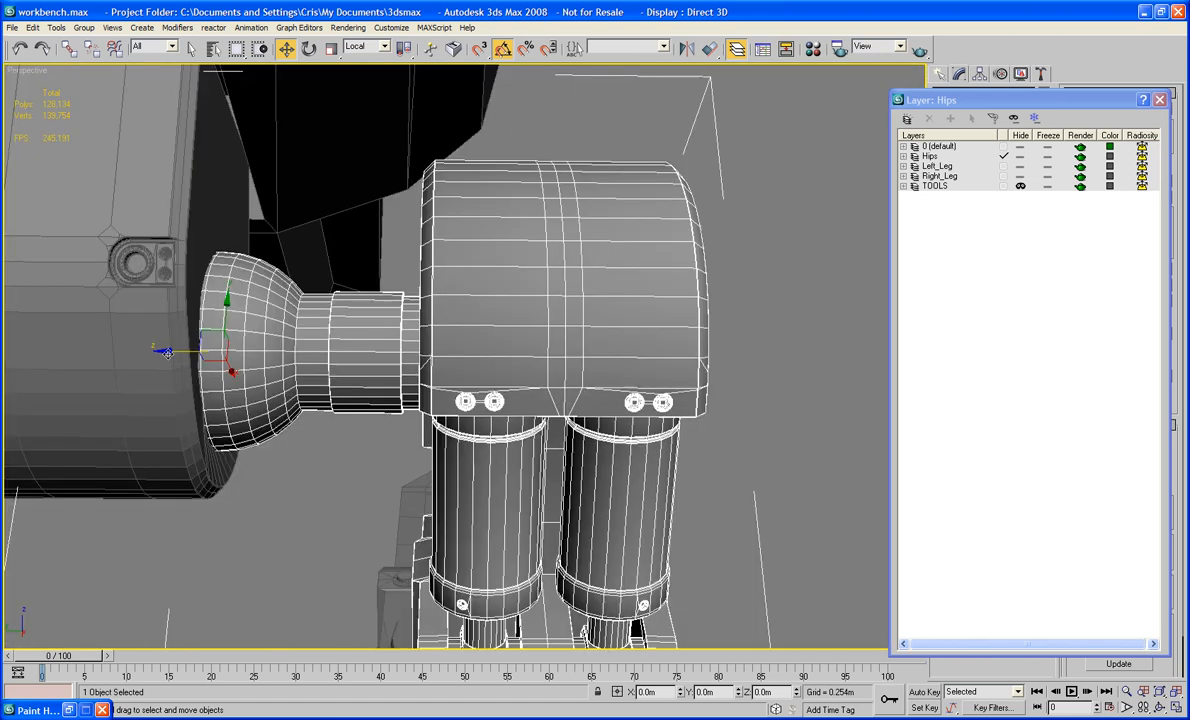
drag(165, 352, 122, 349)
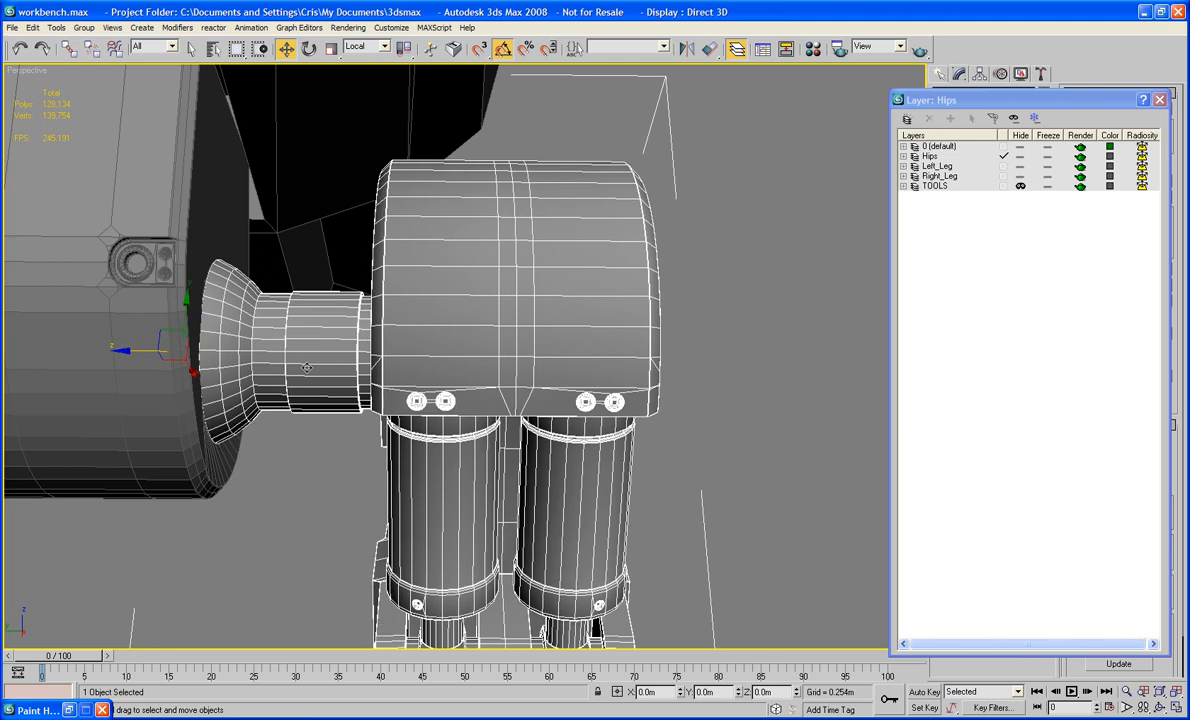
scroll(630, 380, down, 5)
alt+middle_drag(630, 380, 627, 457)
click(746, 433)
alt+middle_drag(746, 433, 591, 411)
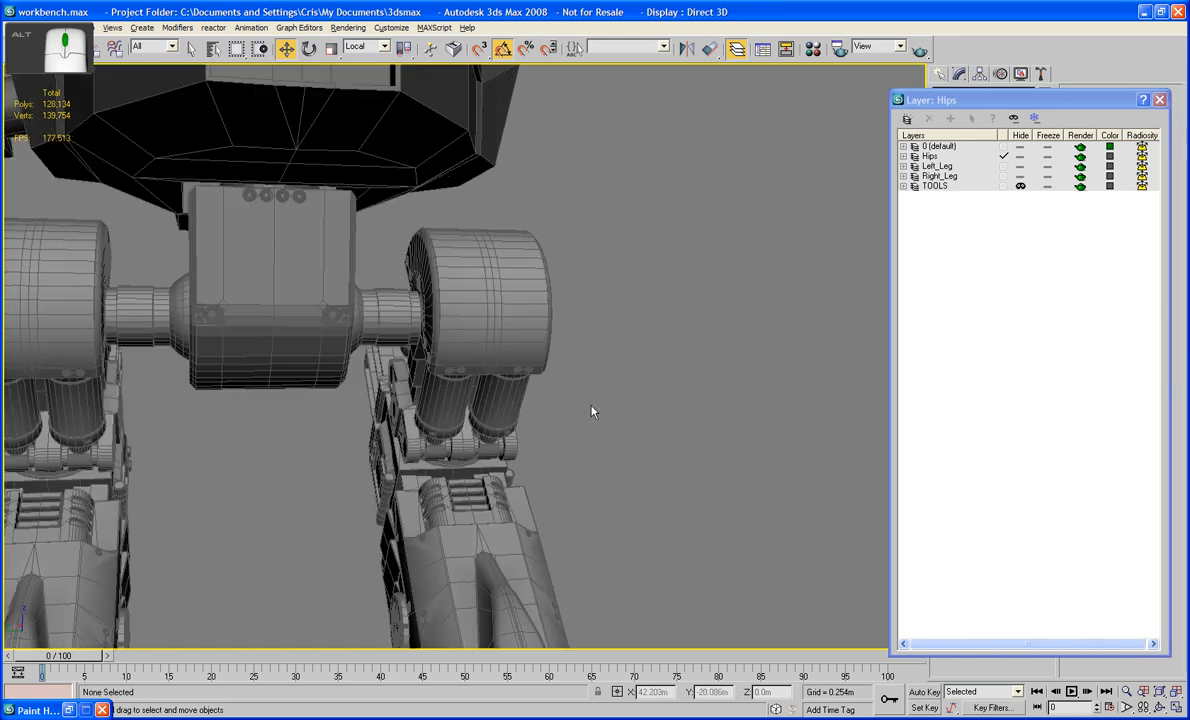
Close the layer manager and rename the original right upper leg as Upper_Leg_01
click(488, 307)
scroll(545, 333, down, 5)
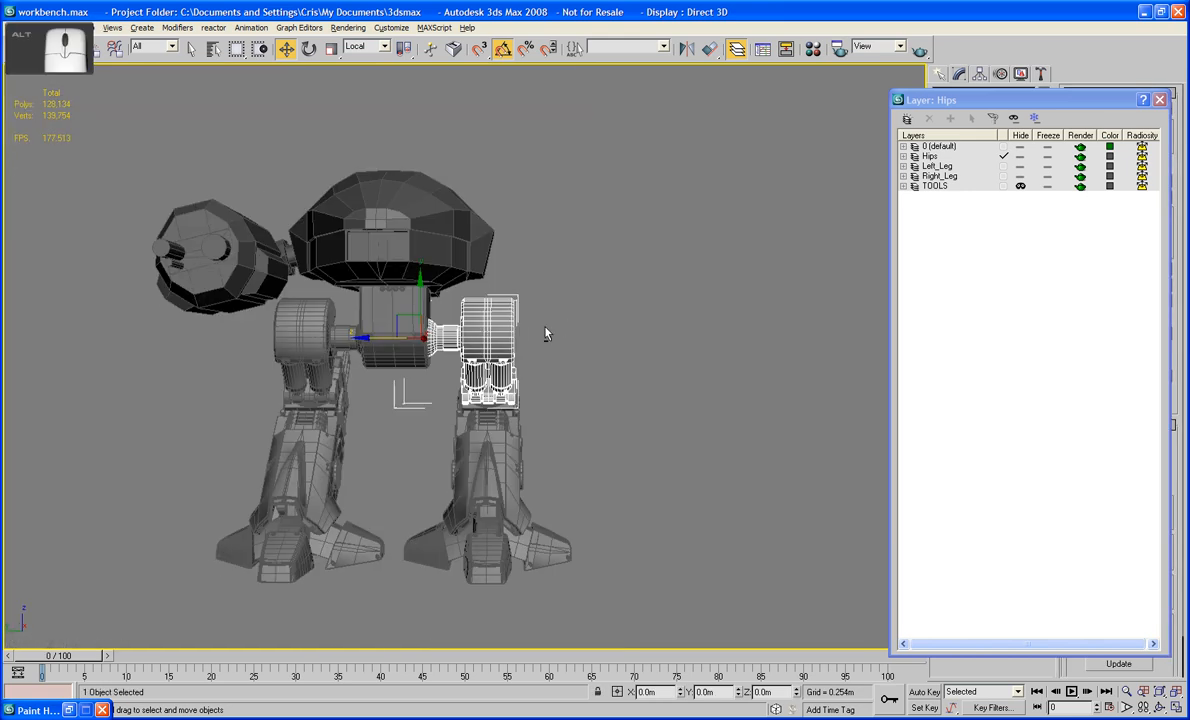
click(1159, 100)
middle_drag(783, 206, 716, 213)
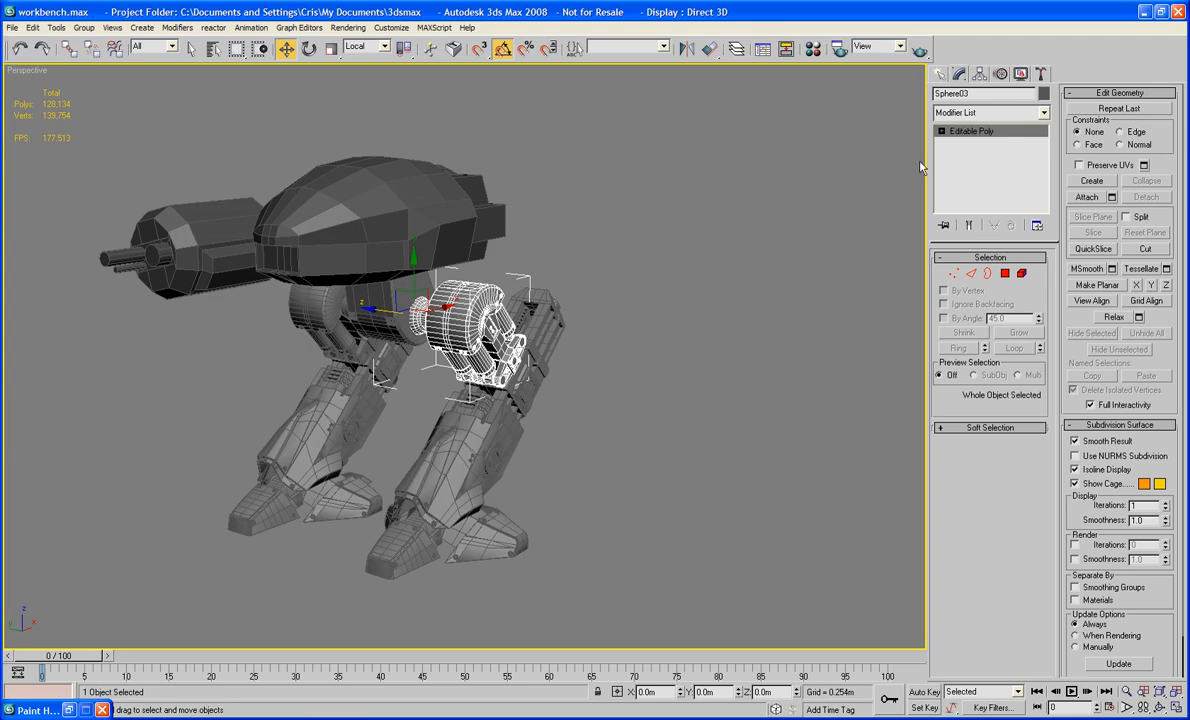
click(295, 295)
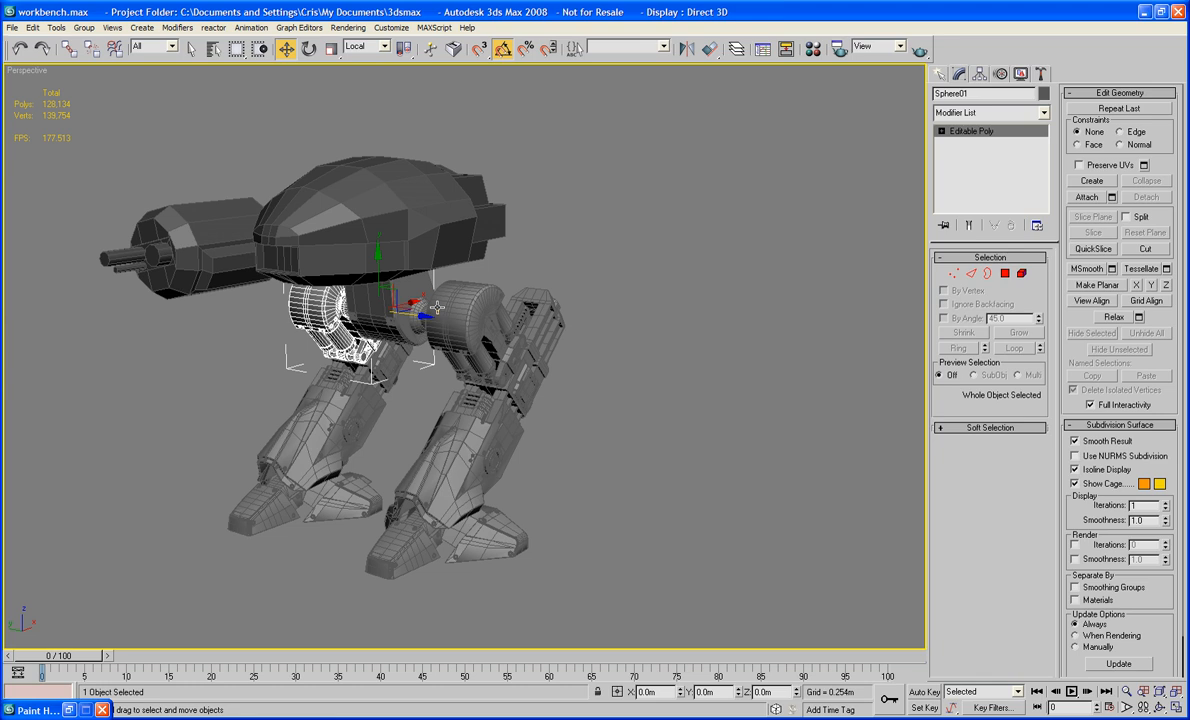
middle_drag(437, 307, 408, 280)
click(975, 93)
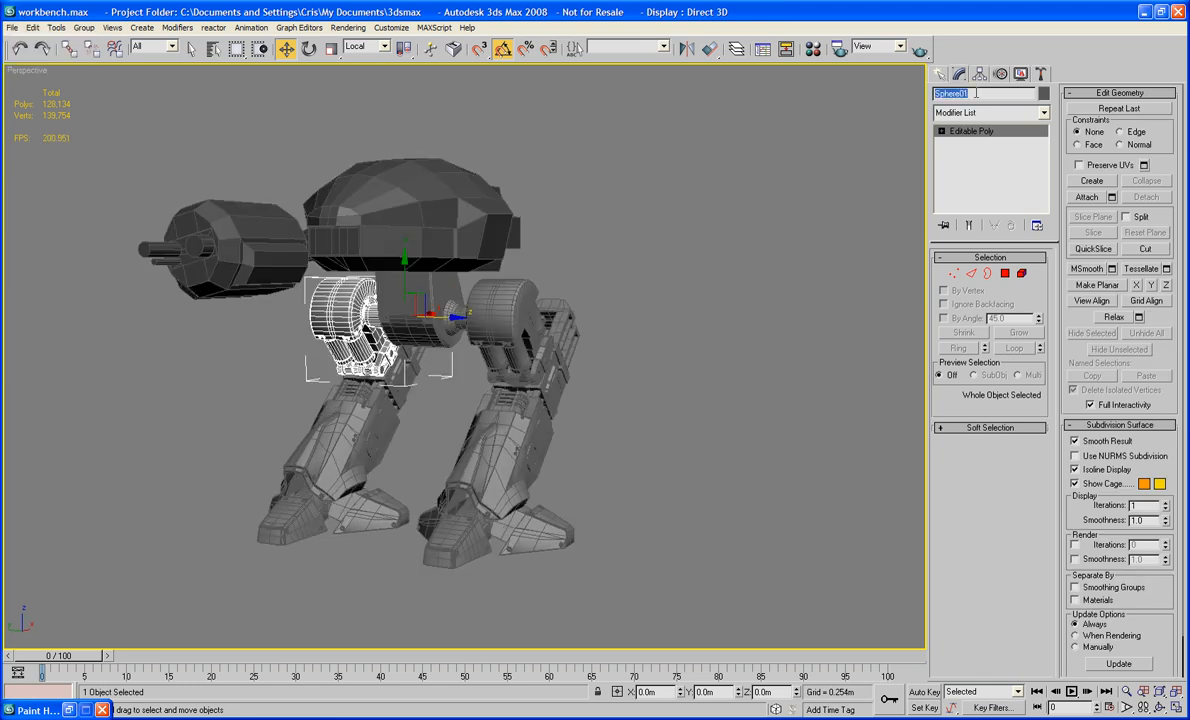
text(Upper_Leg)
Rename the mirrored left upper leg as Upper_Leg_02 and deselect it
click(555, 306)
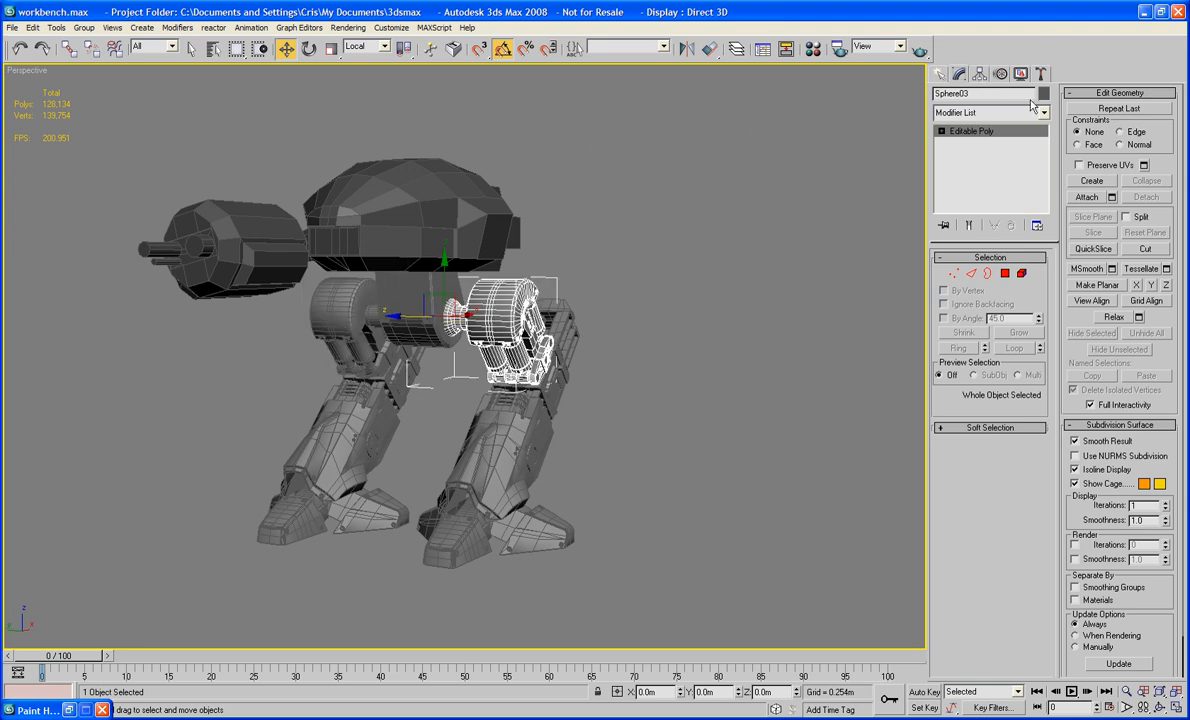
click(986, 95)
text(Uppe)
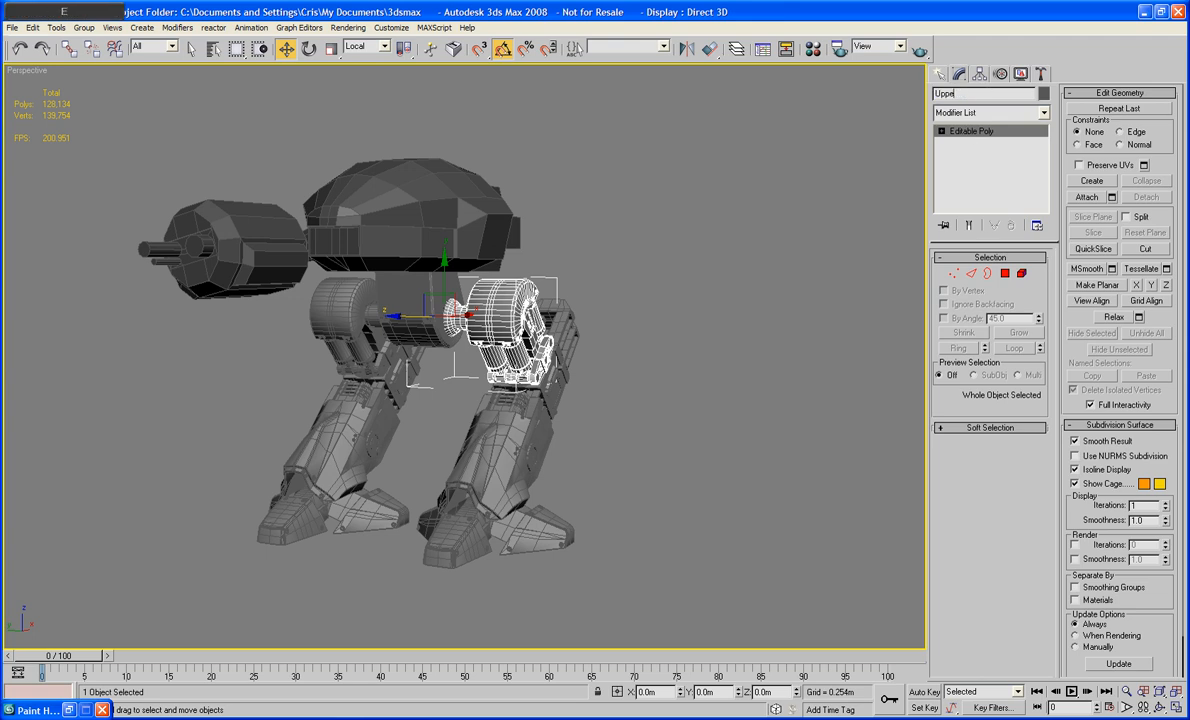
text(r_Leg_02)
click(622, 332)
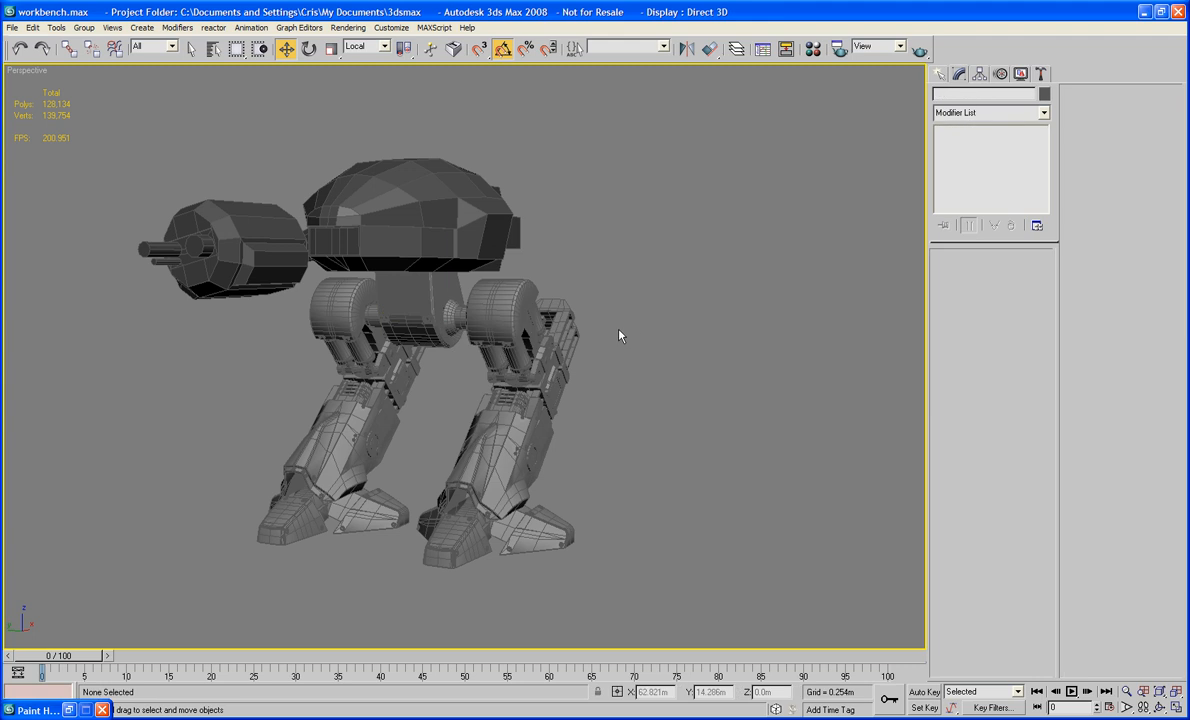
Add Upper_Leg_01 to the Right_Leg layer and the mirrored upper leg to the Left_Leg layer
alt+middle_drag(622, 332, 418, 268)
scroll(680, 297, up, 3)
click(419, 268)
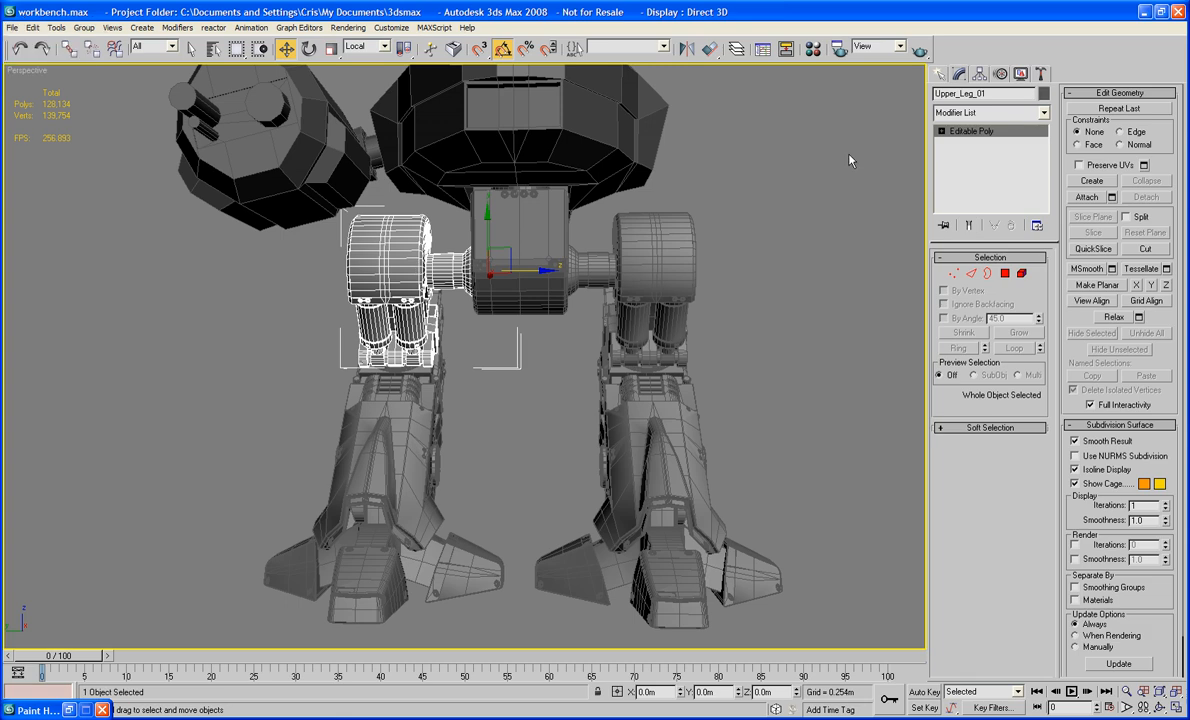
click(736, 48)
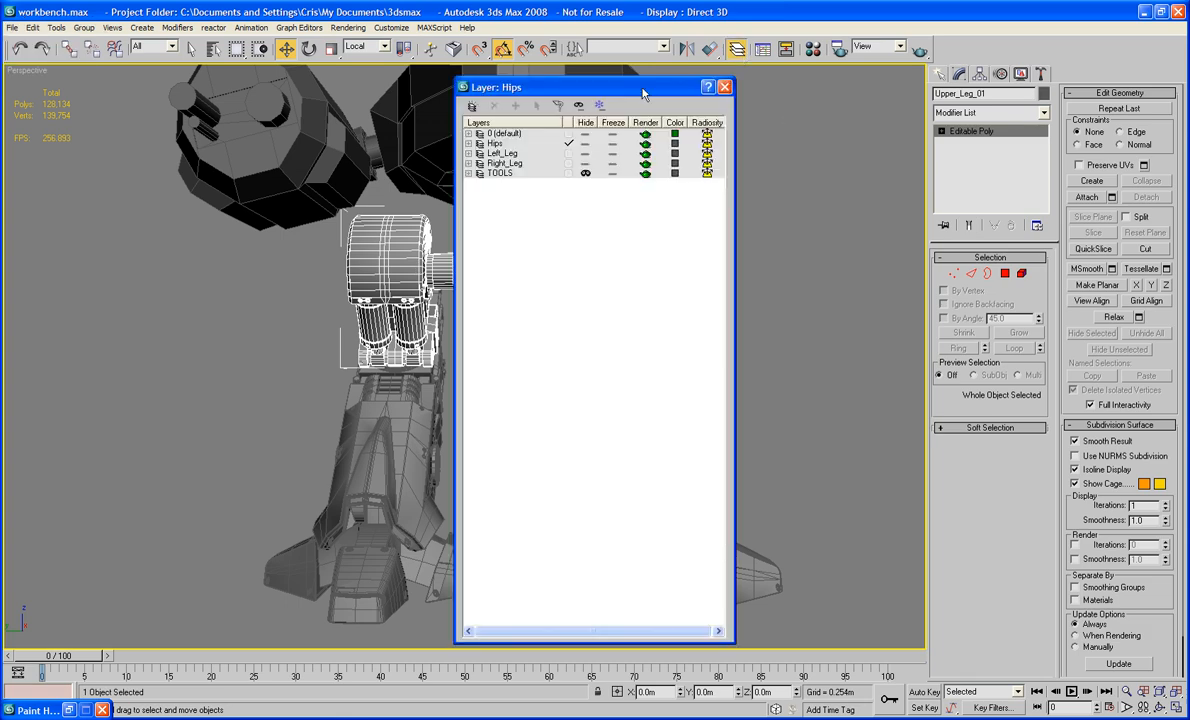
drag(643, 93, 977, 91)
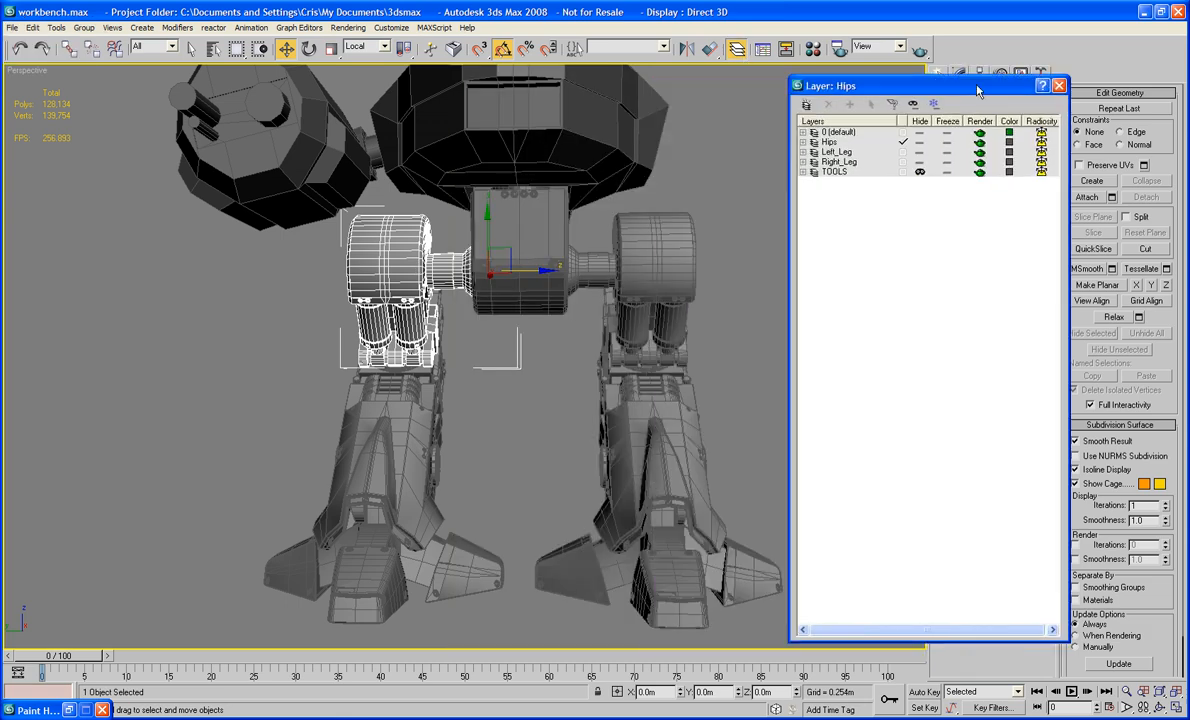
click(838, 161)
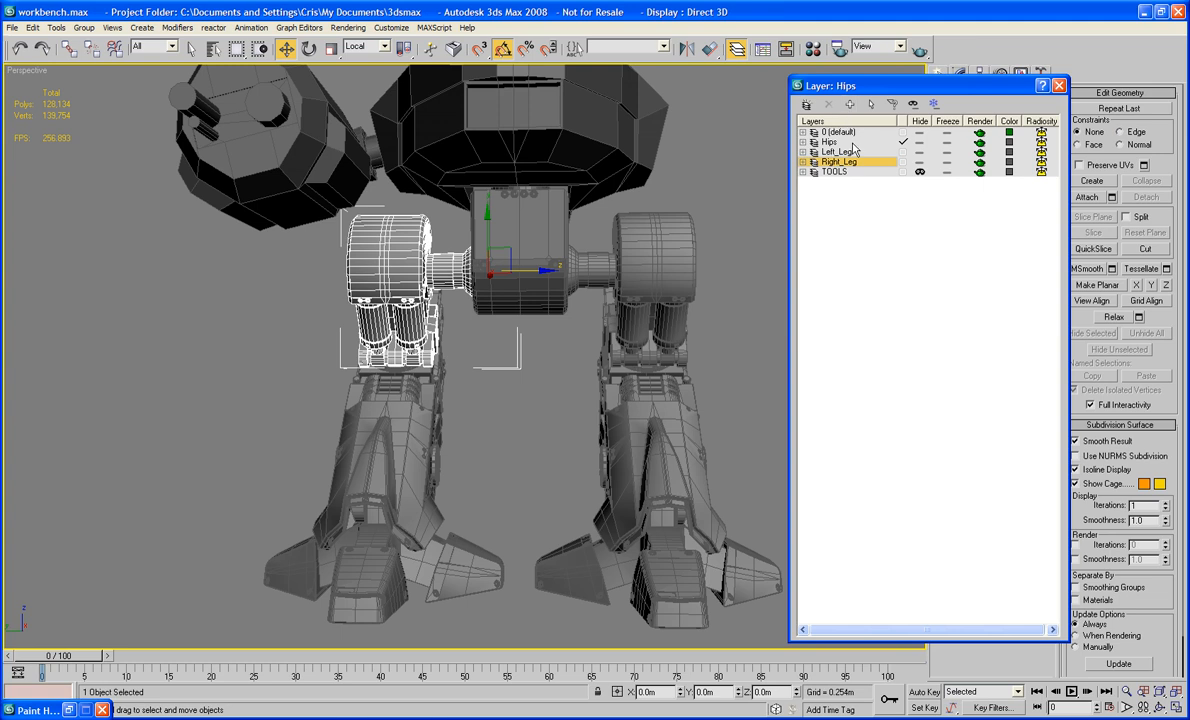
click(832, 152)
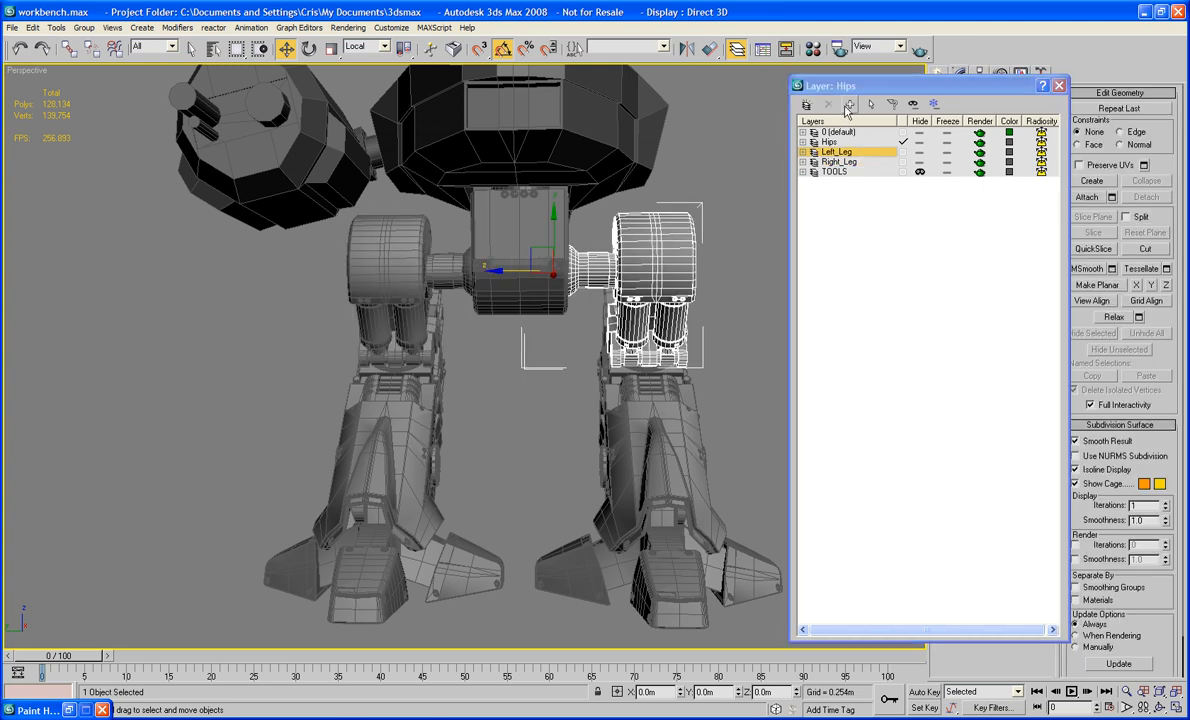
Toggle the Hips layer's visibility to check which parts belong to it, leave it shown, and close the layer manager
click(919, 143)
click(919, 143)
click(919, 143)
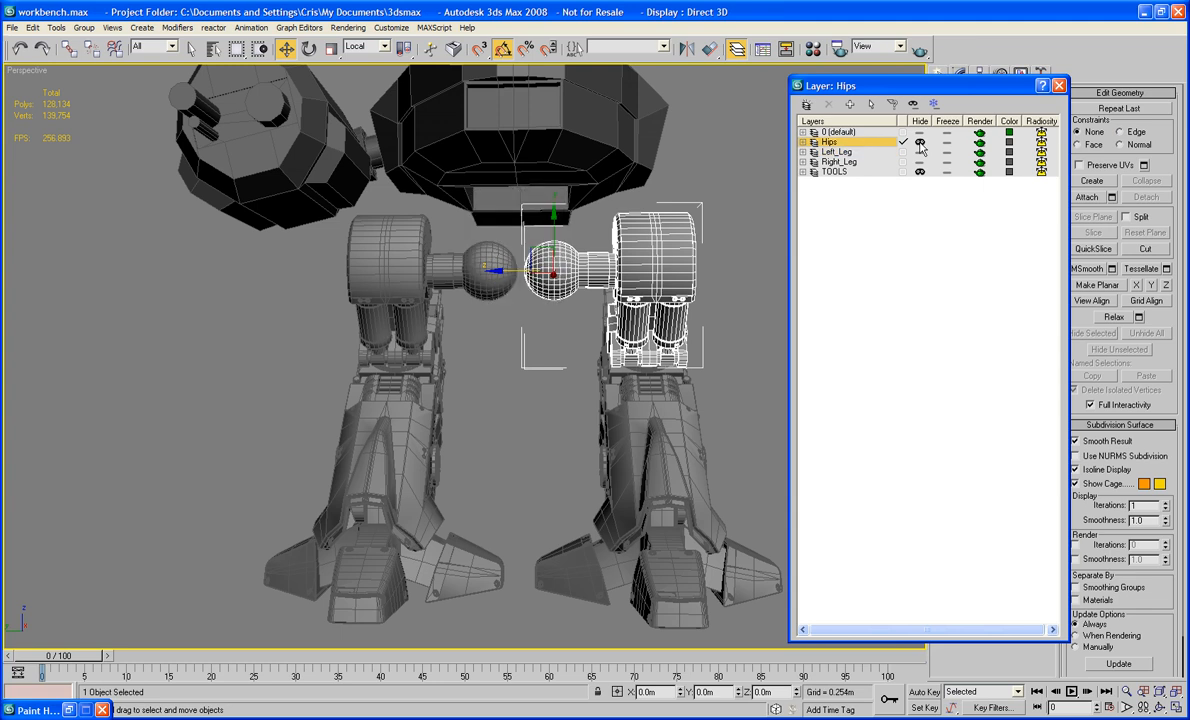
click(920, 144)
click(1062, 88)
click(821, 122)
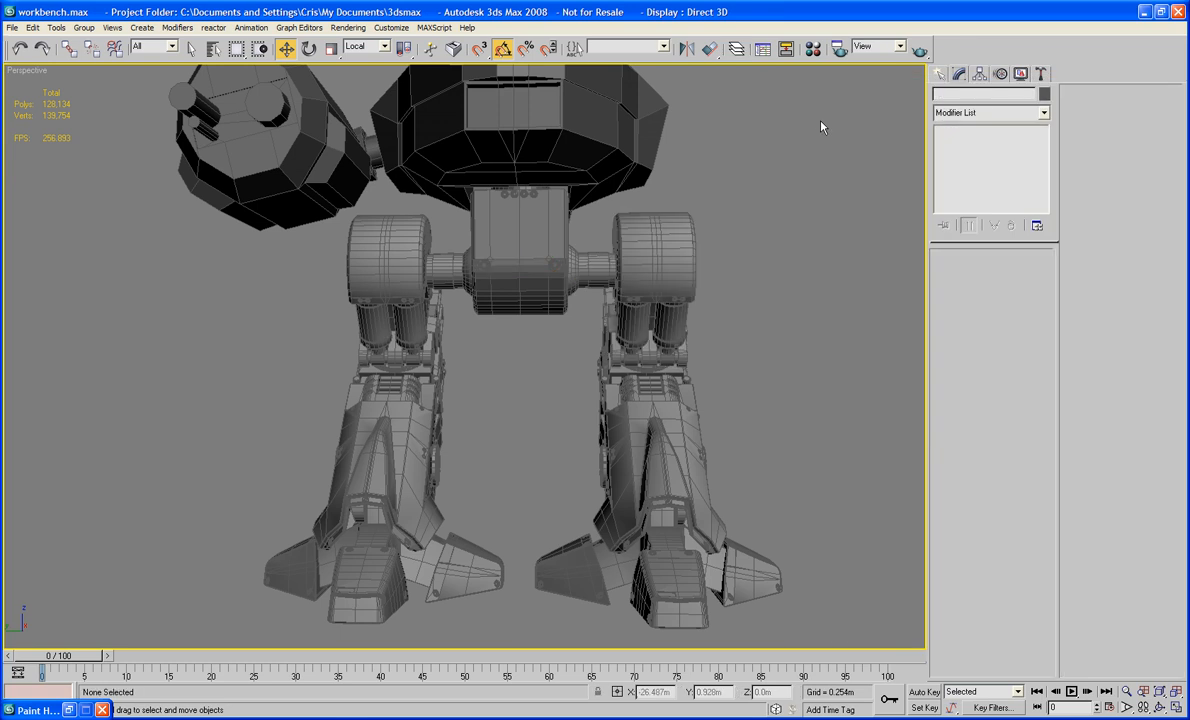
Inspect where the ball joint enters the hip block, isolate the H_Hips object to examine its socket, and exit isolation
alt+middle_drag(821, 122, 566, 262)
scroll(574, 294, up, 5)
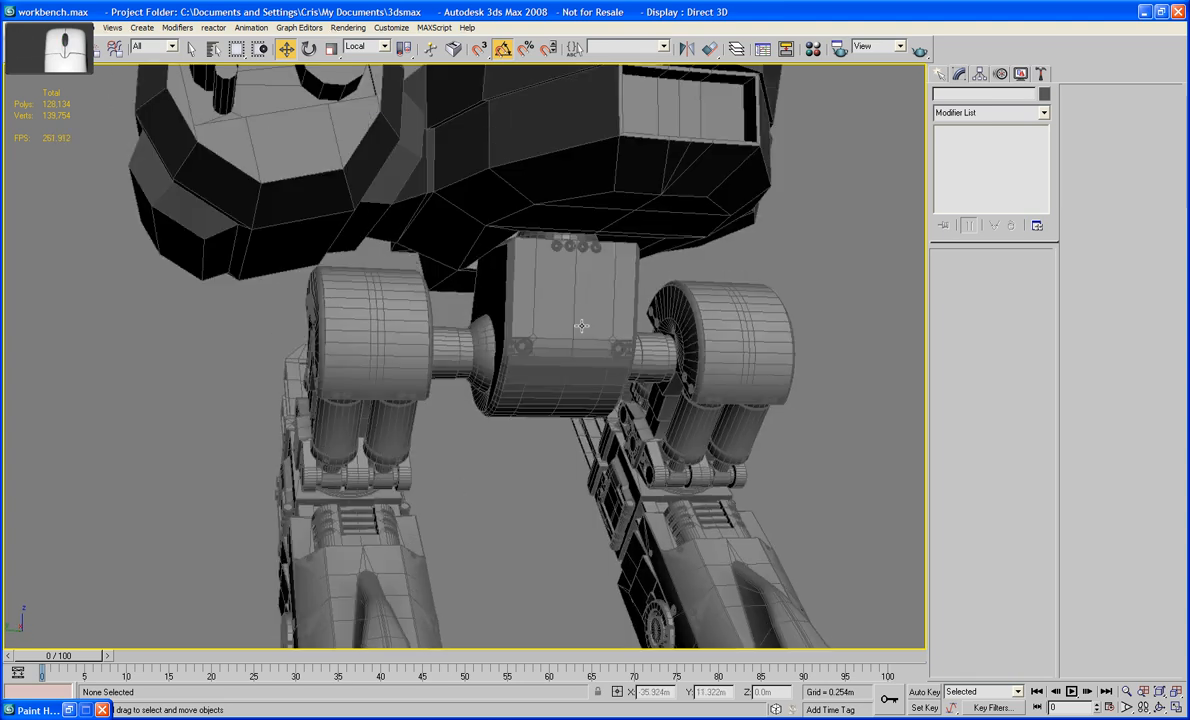
scroll(581, 325, up, 5)
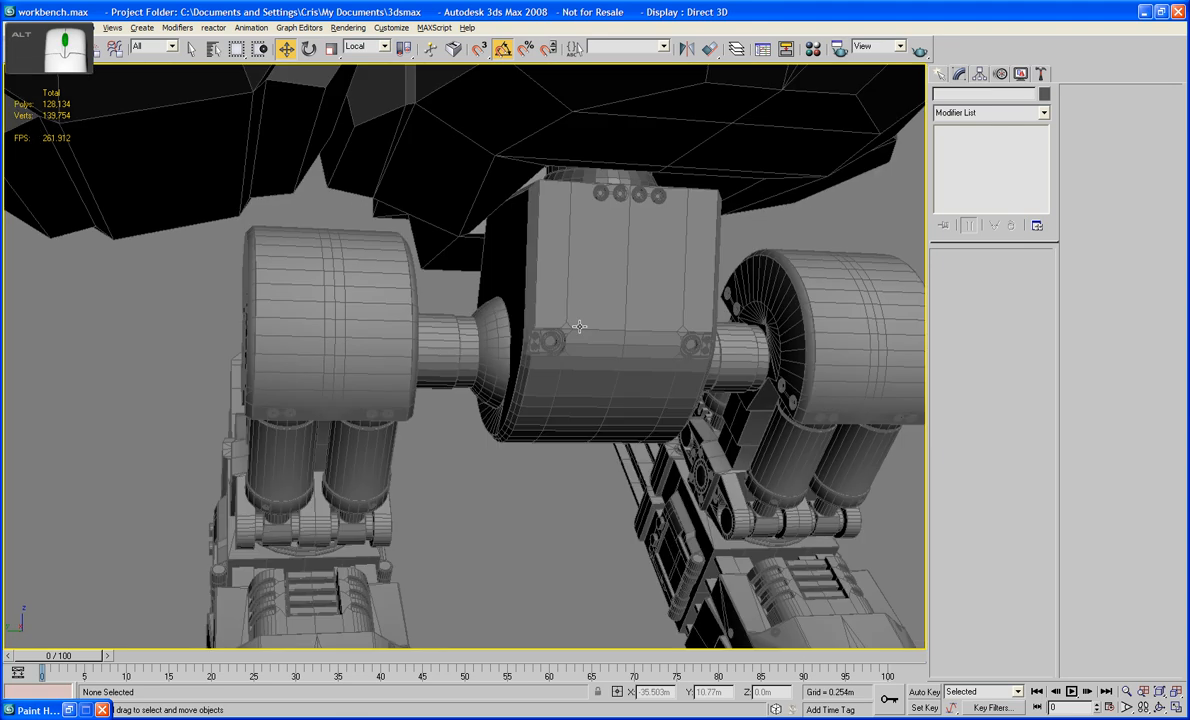
alt+middle_drag(579, 326, 584, 322)
scroll(523, 310, up, 2)
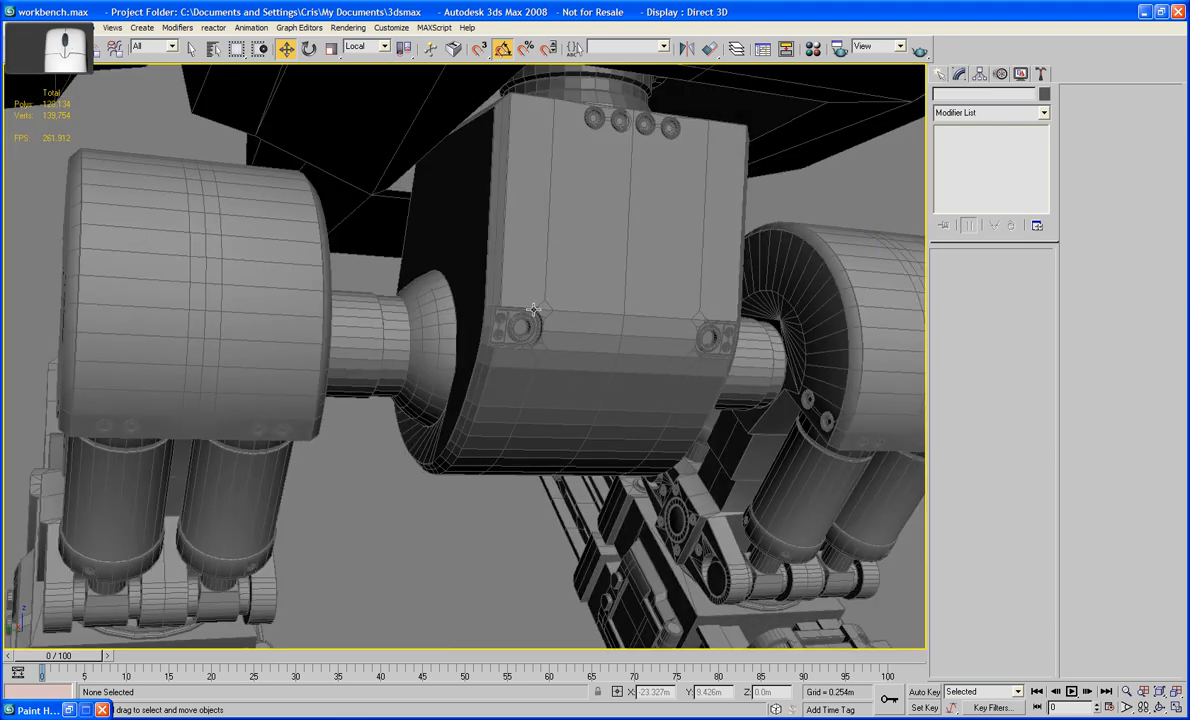
click(560, 312)
scroll(580, 312, up, 2)
scroll(611, 310, up, 4)
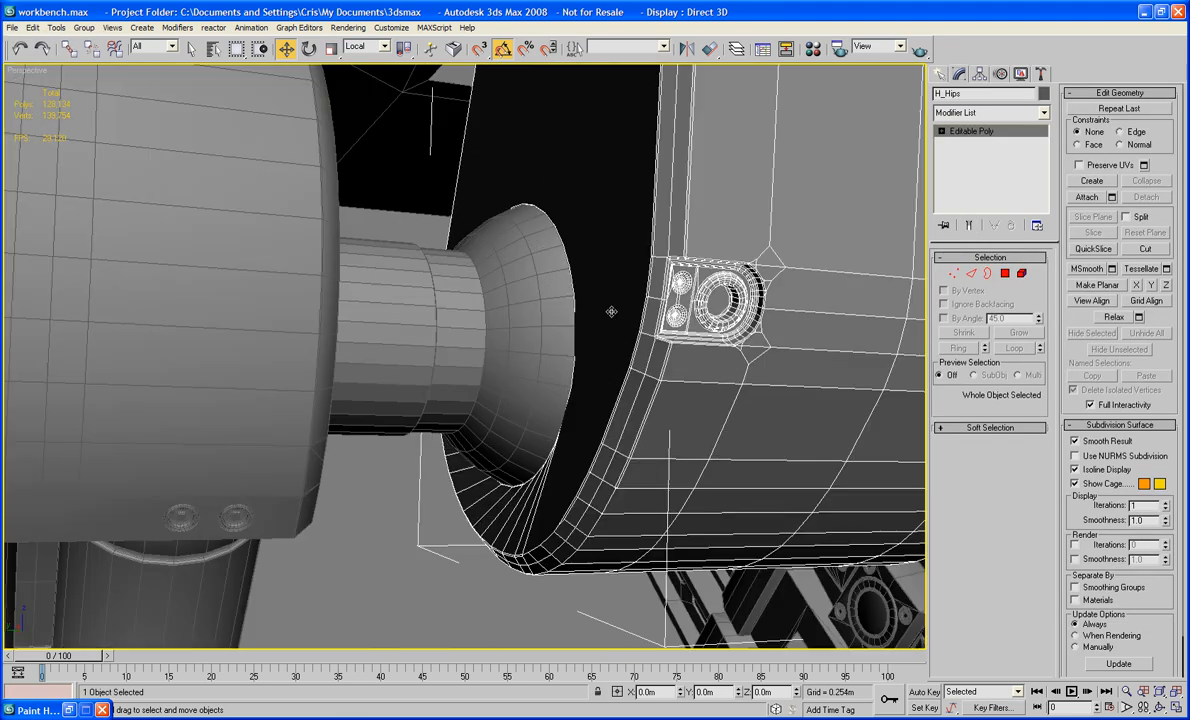
right_click(611, 310)
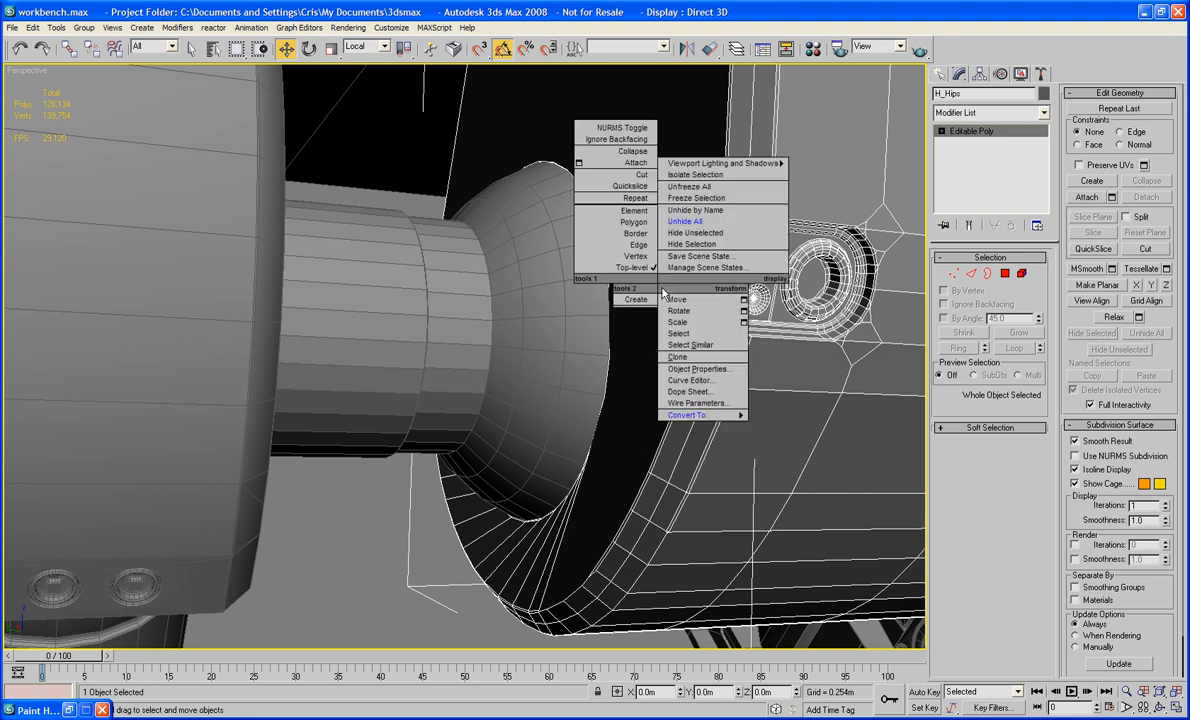
click(712, 184)
alt+middle_drag(492, 265, 575, 240)
scroll(677, 290, up, 5)
click(50, 129)
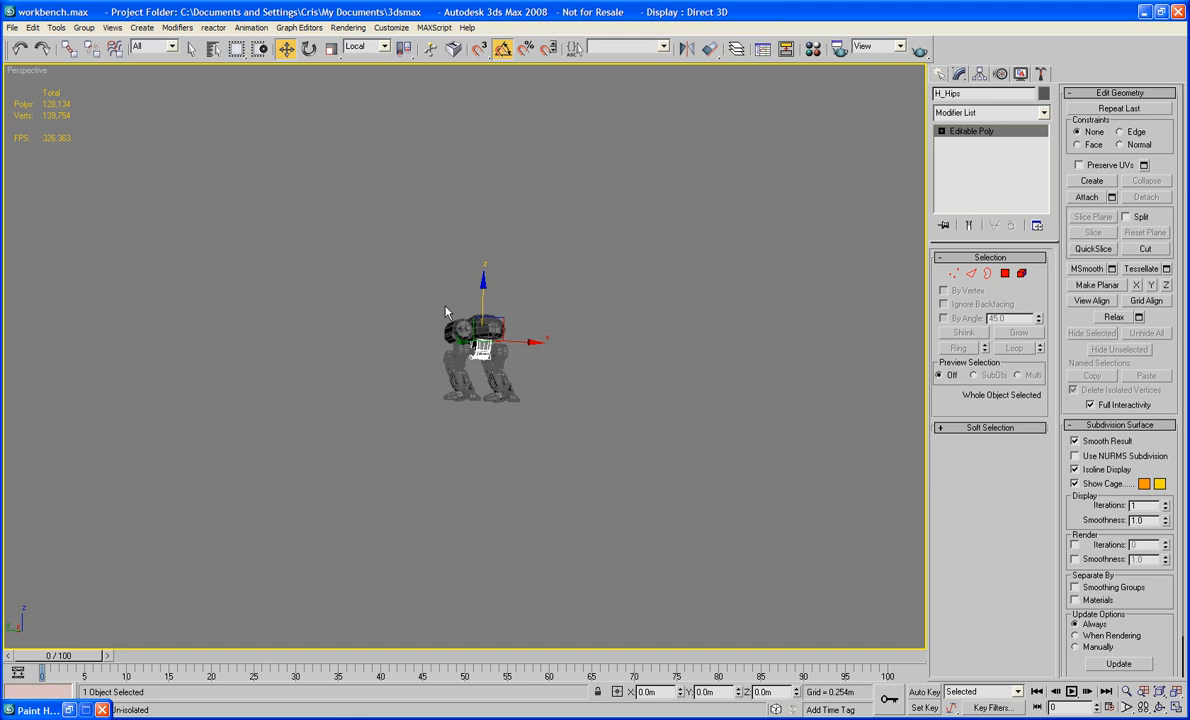
Deselect everything and examine the whole robot with both finished legs from the front and both sides
click(634, 306)
key(z)
alt+middle_drag(634, 300, 799, 243)
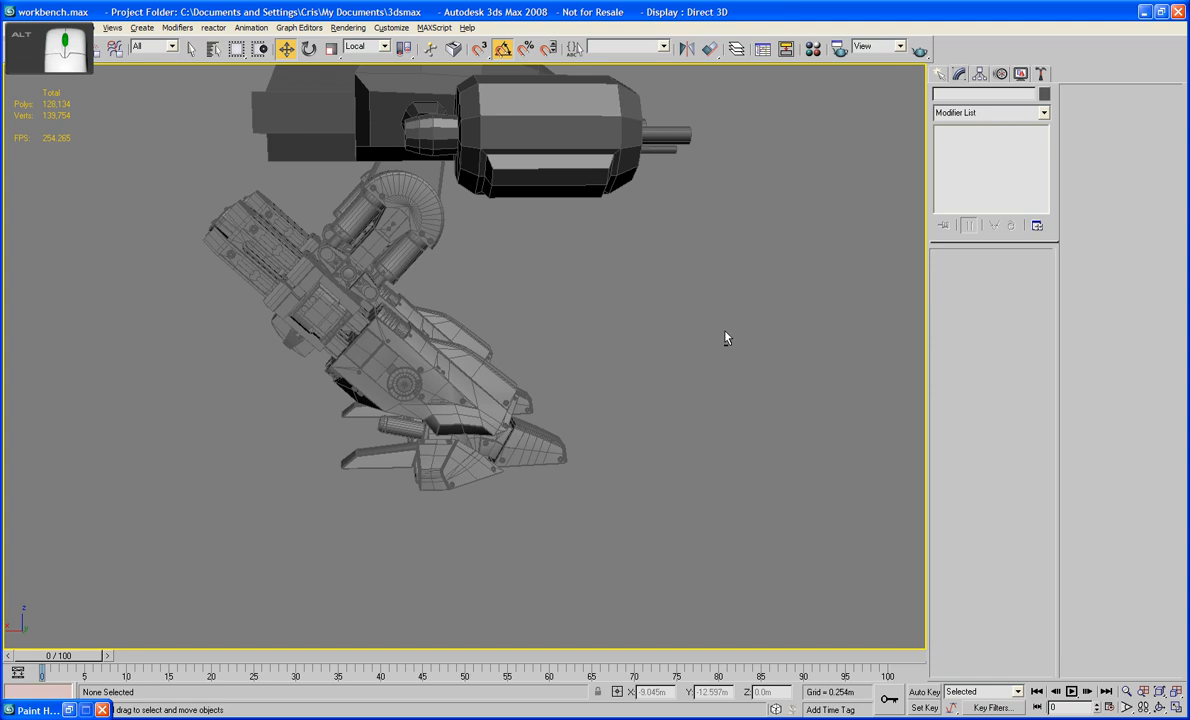
alt+middle_drag(727, 338, 517, 323)
click(617, 447)
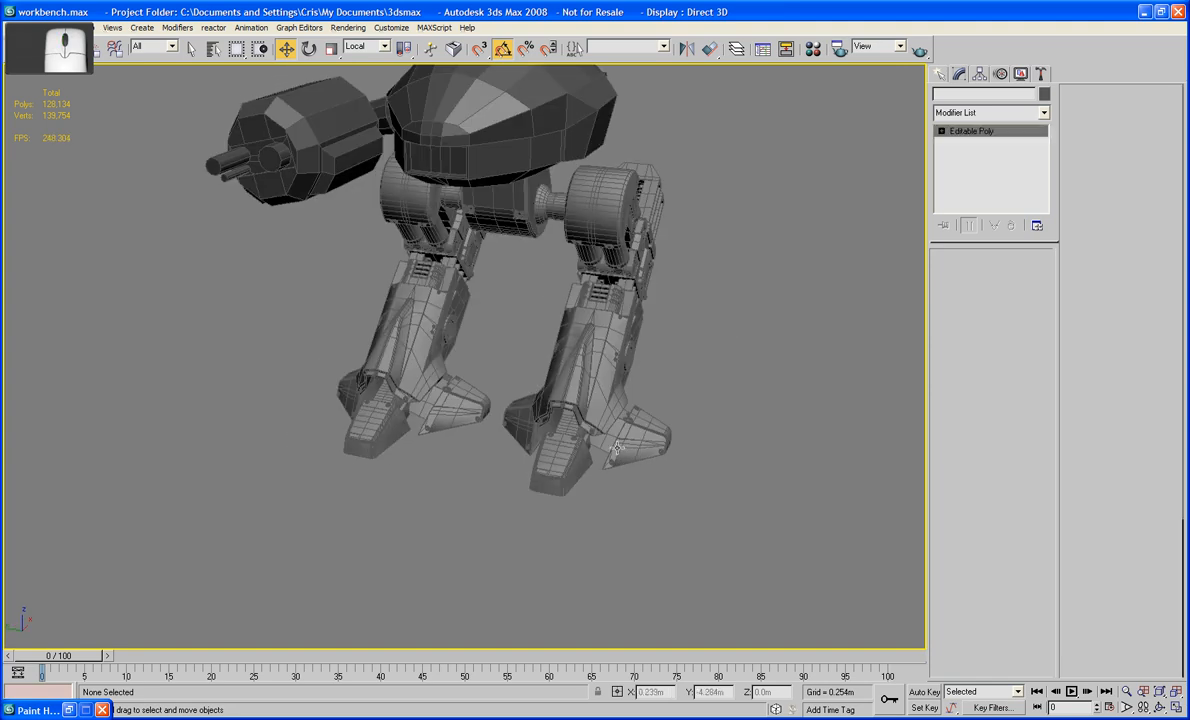
click(693, 470)
alt+middle_drag(693, 470, 425, 453)
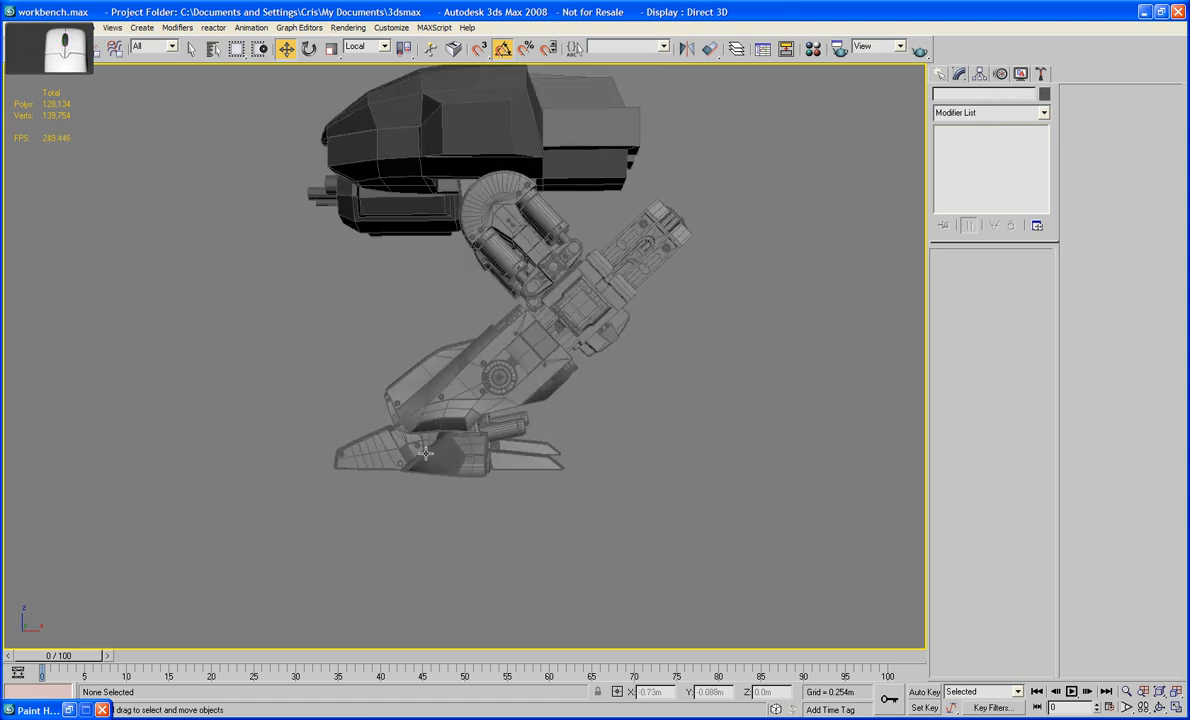
alt+middle_drag(328, 465, 546, 537)
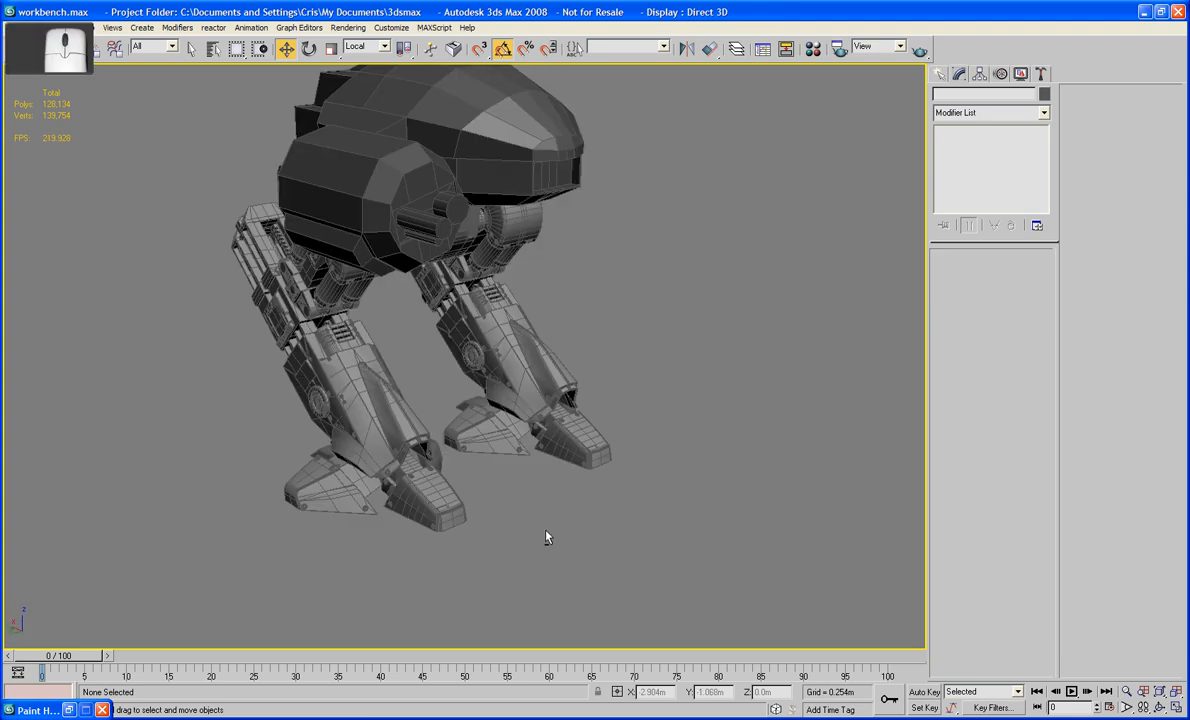